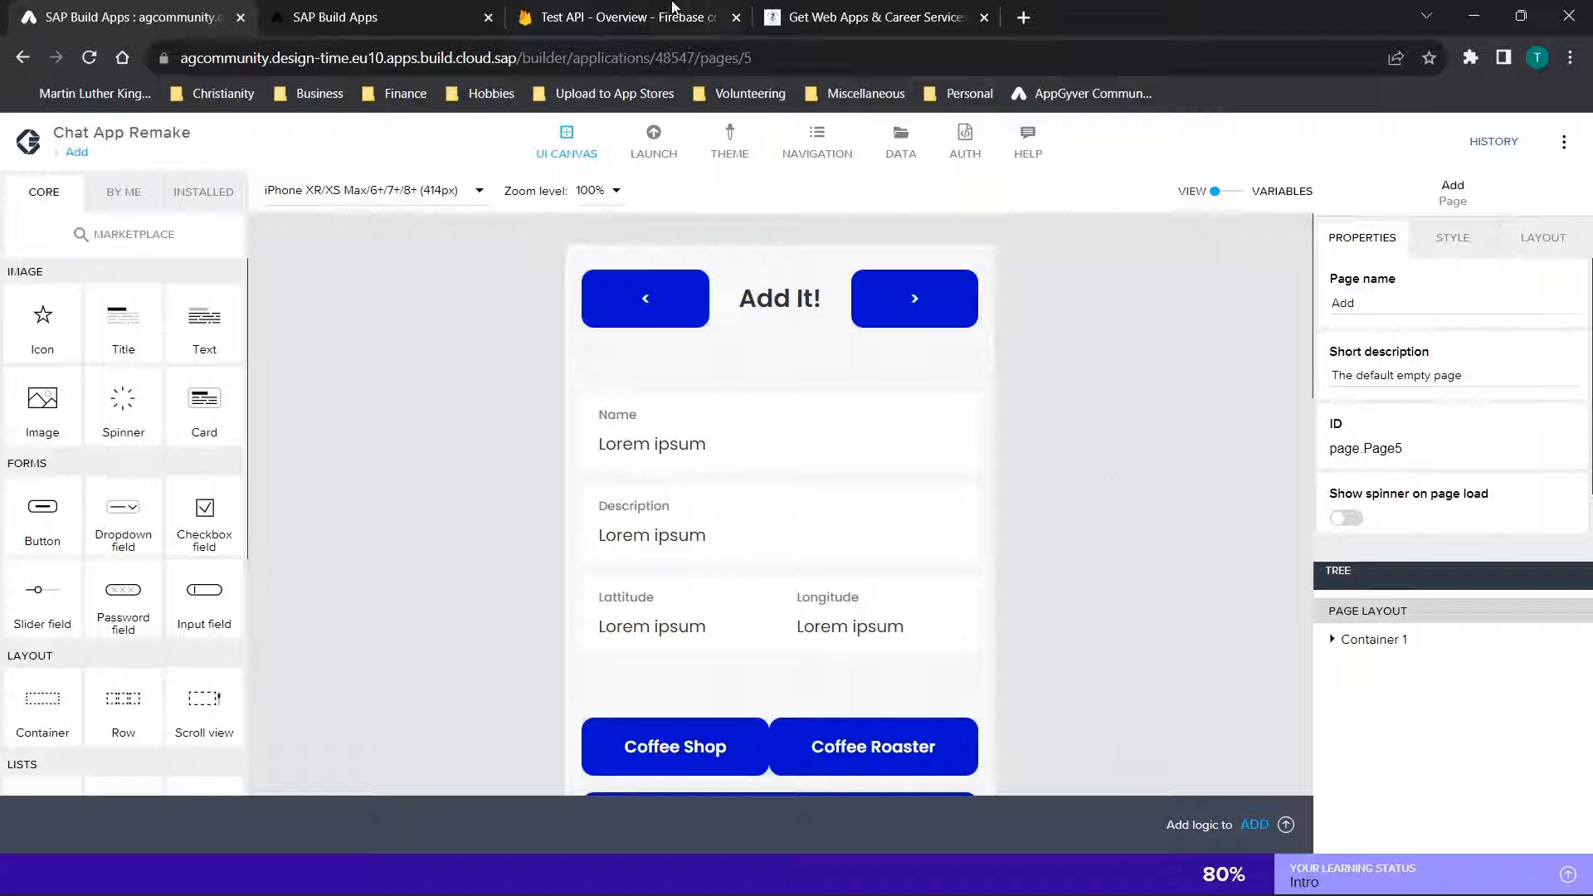
Switch to the app preview and show the Location2 and Hey favorites on the Find Places map
click(380, 11)
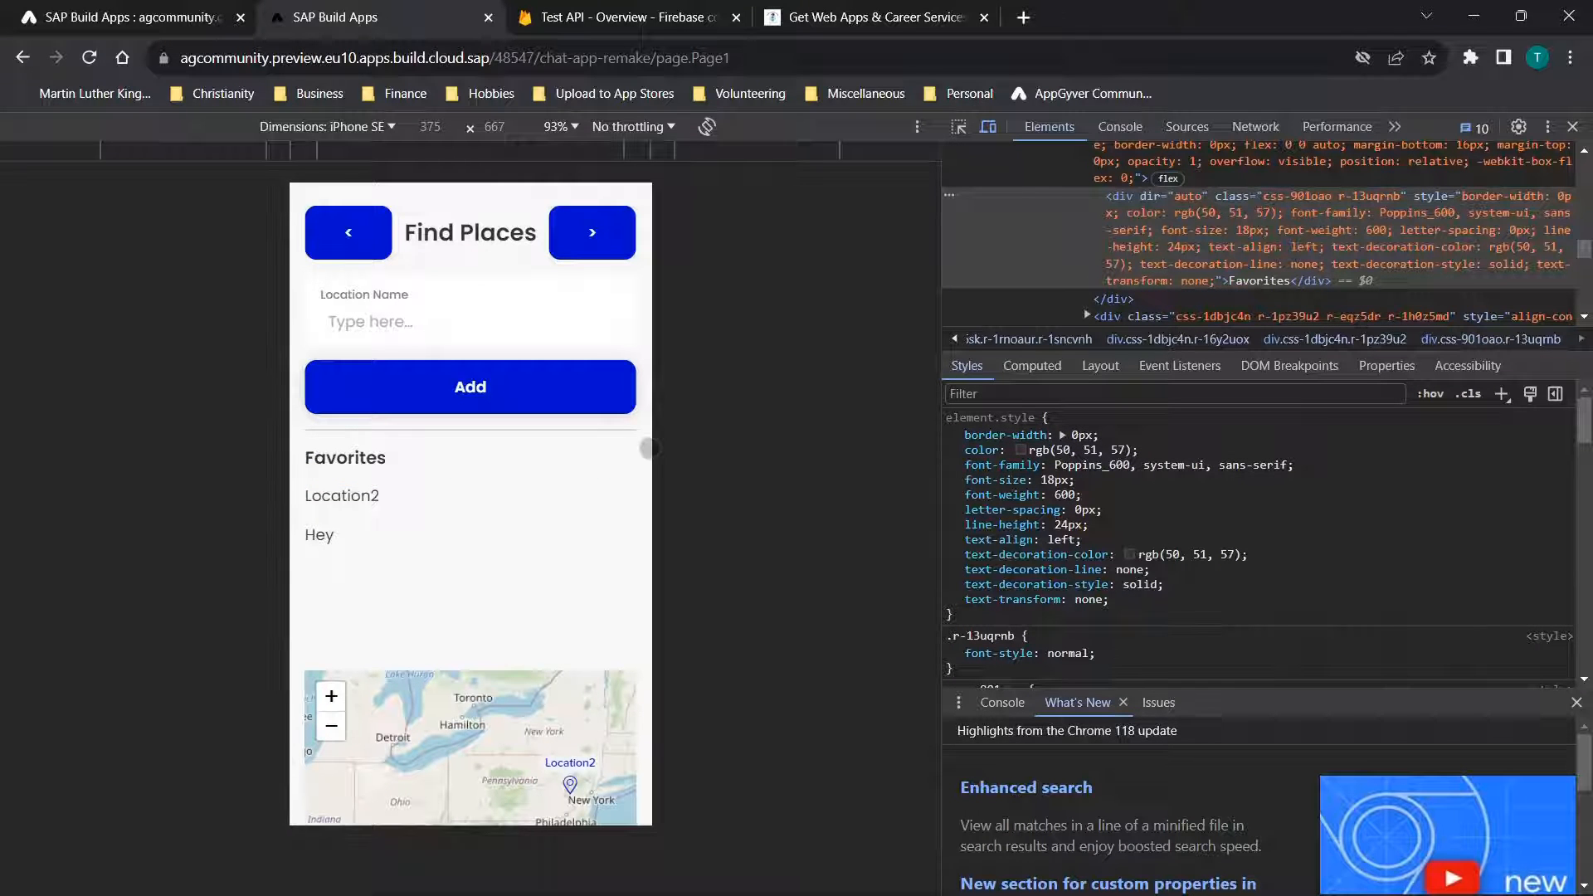
scroll(548, 456, down, 3)
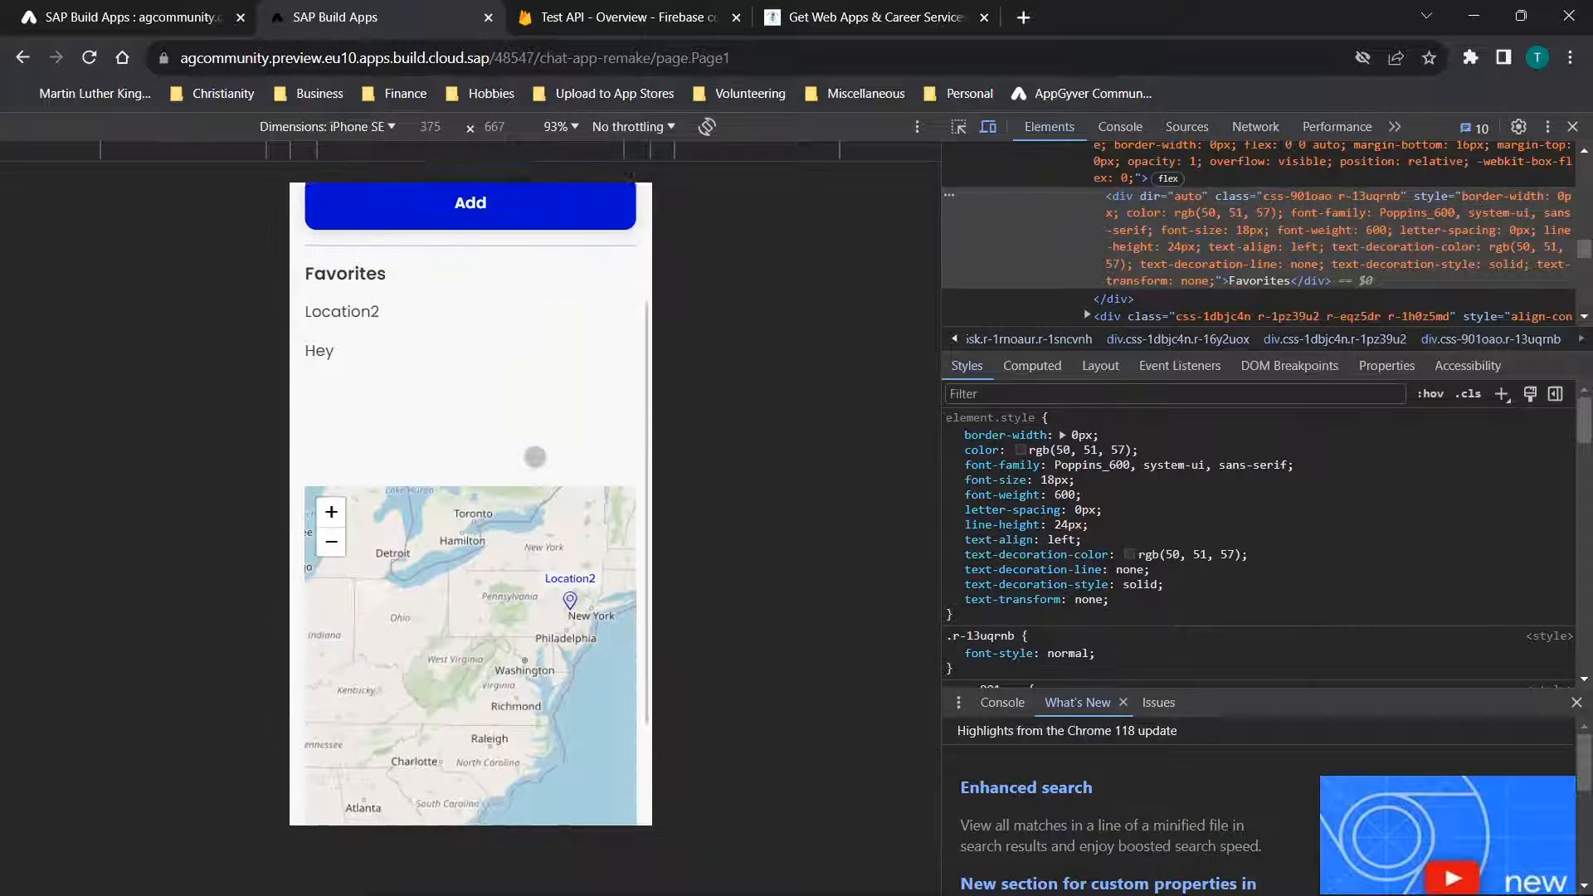
click(336, 284)
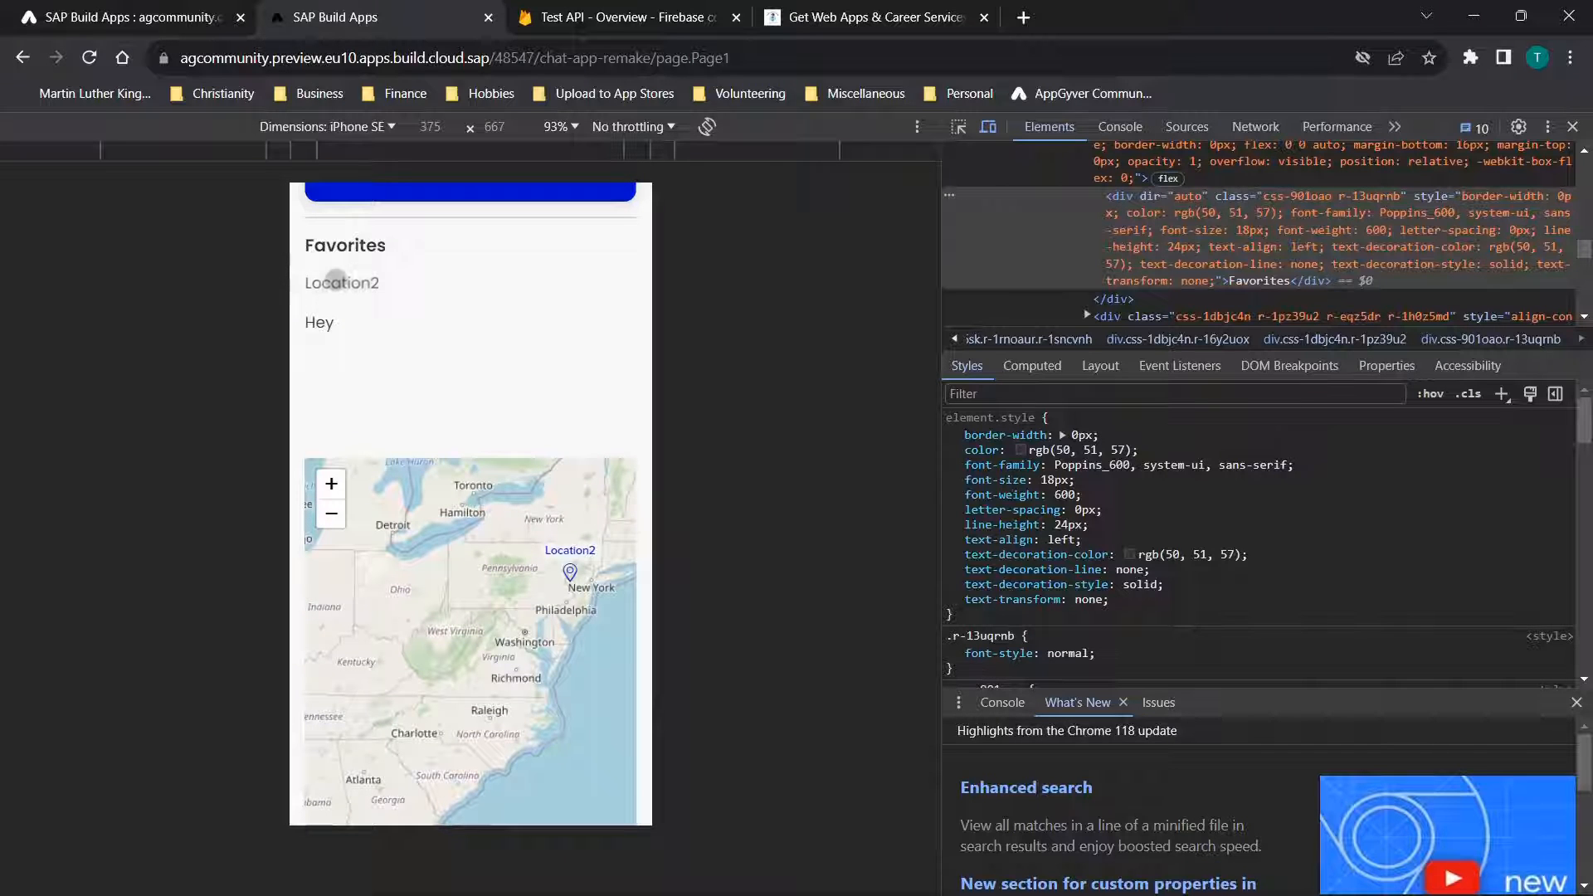
click(319, 324)
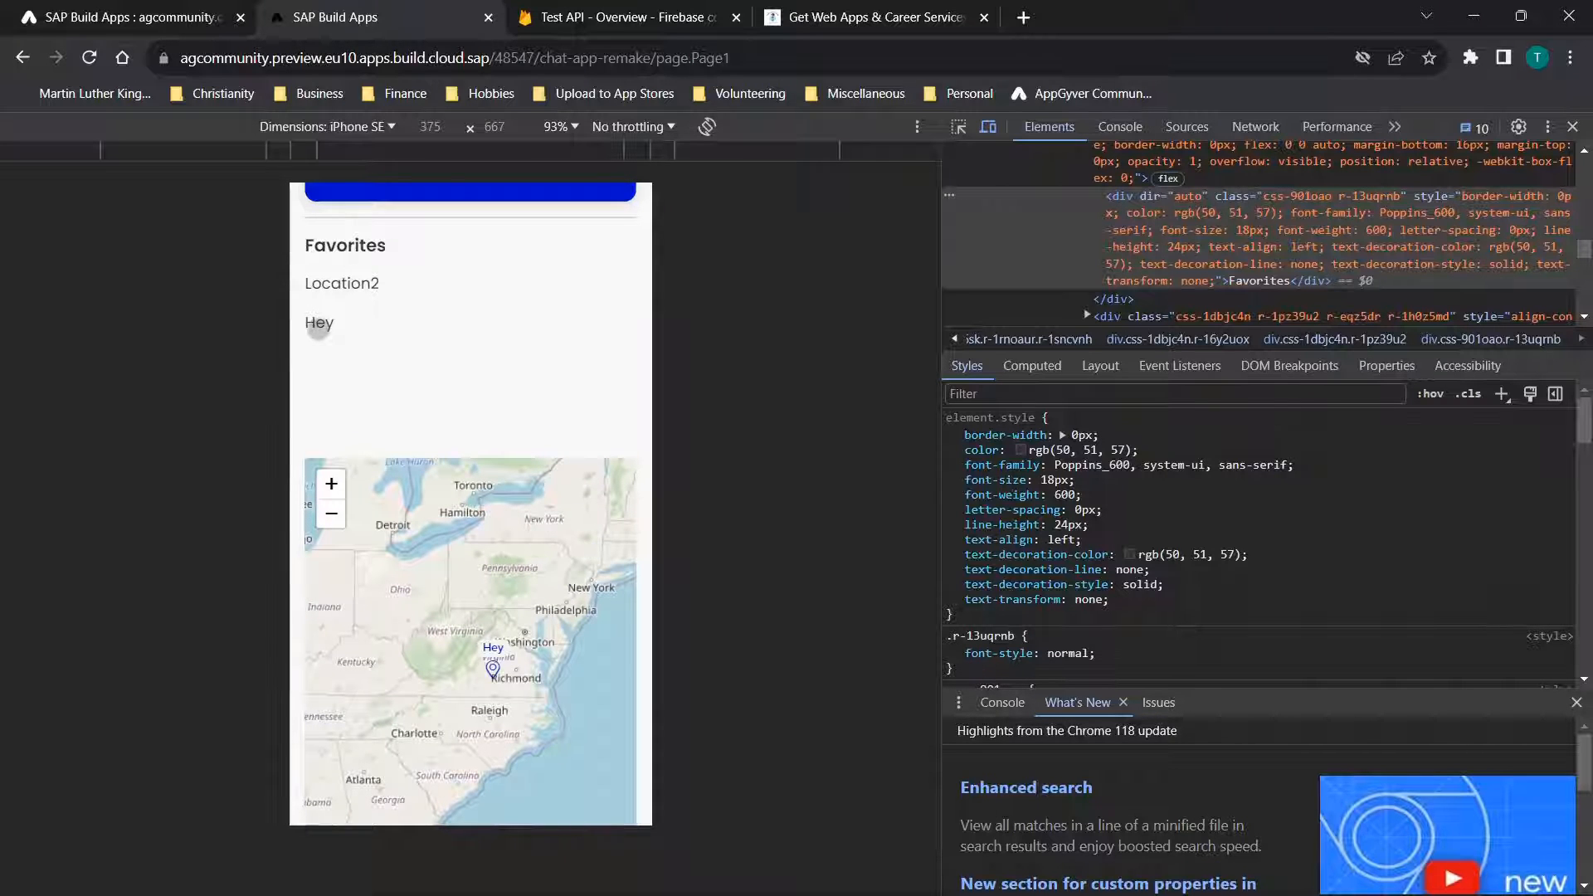
click(336, 284)
scroll(545, 297, up, 2)
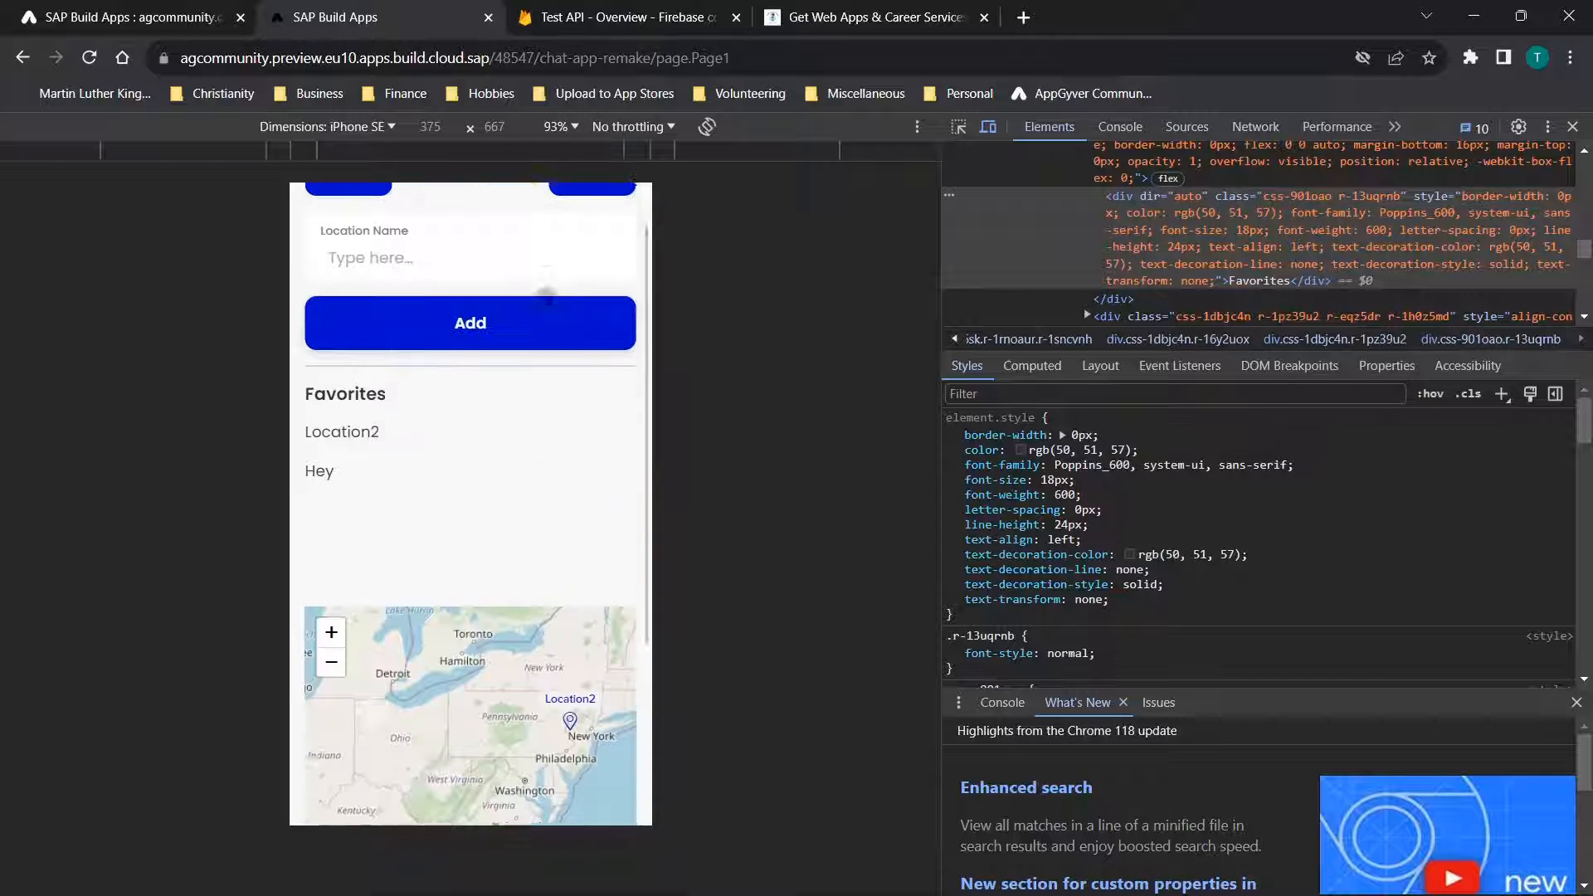
scroll(545, 296, up, 2)
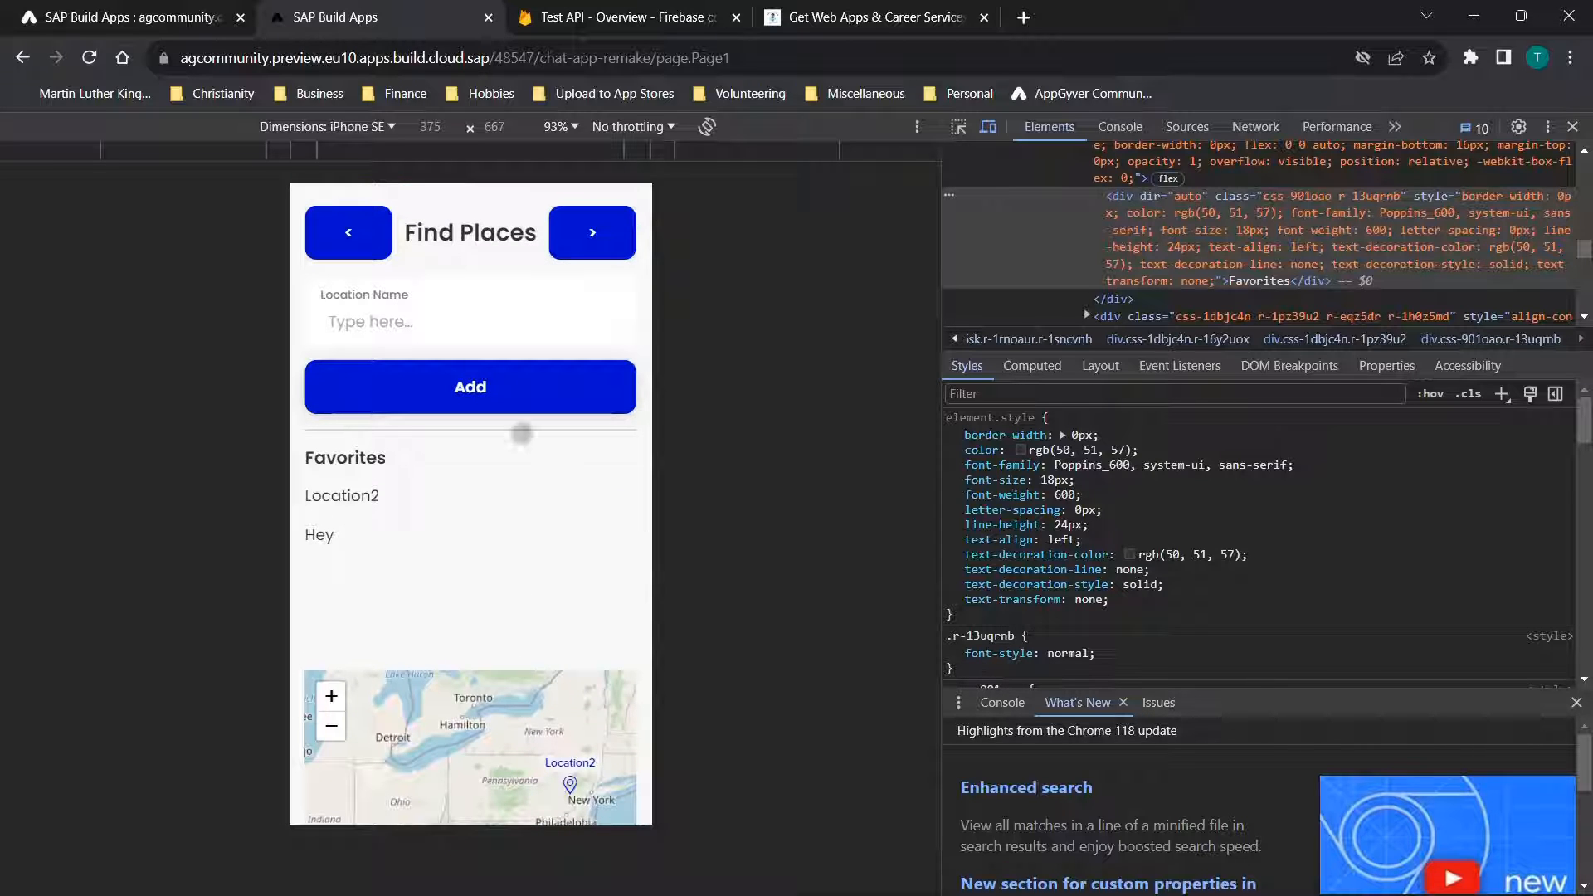
Page forward through the preview's Add It! and Account pages, and return to the app builder
click(592, 214)
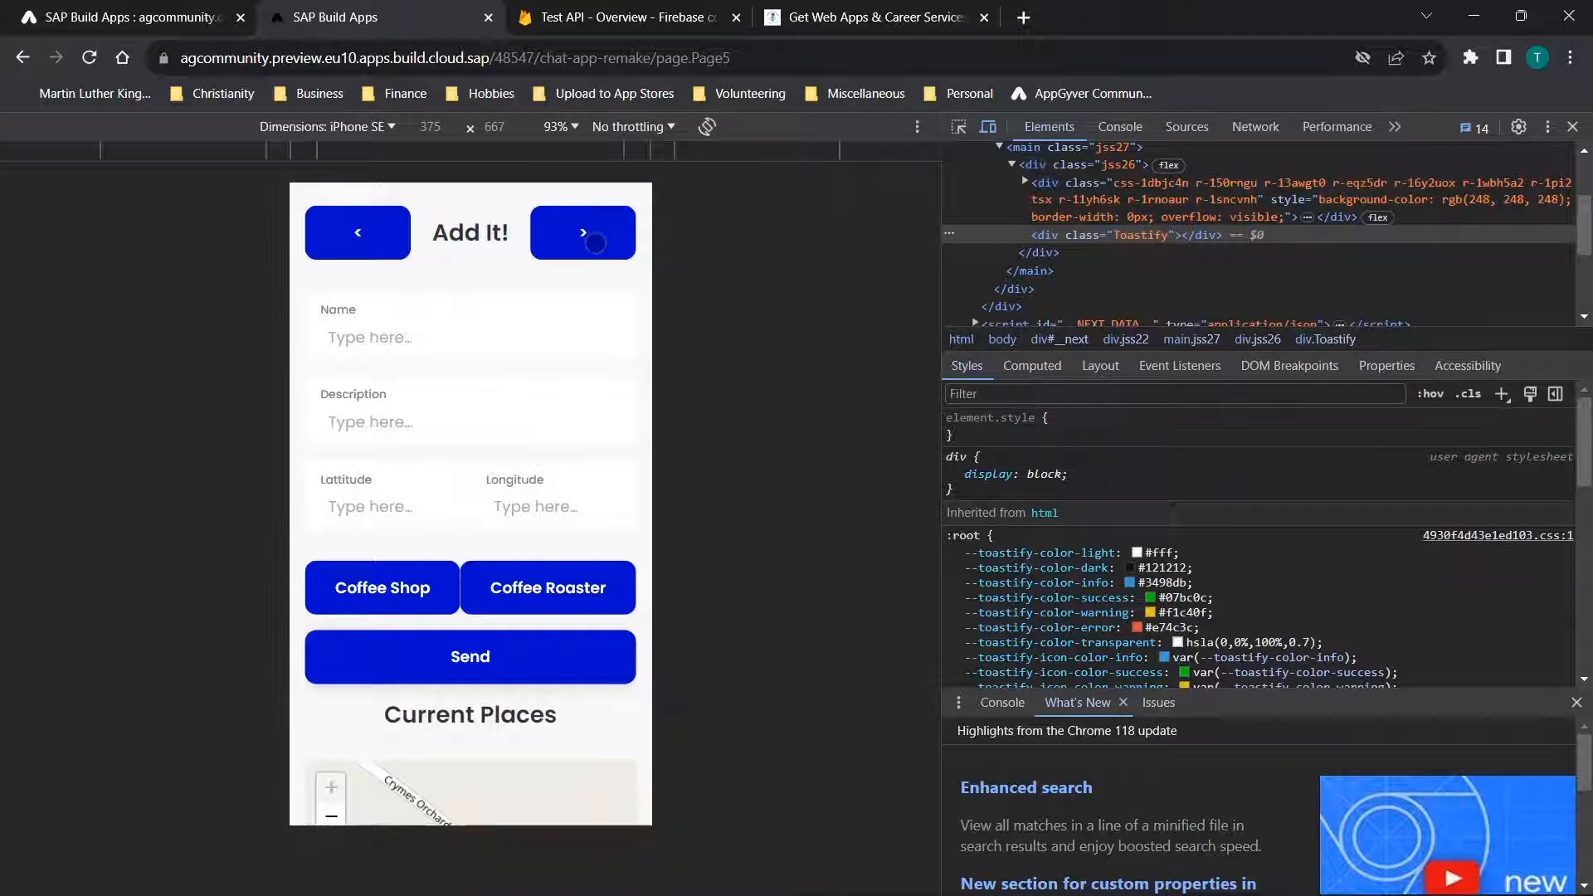
click(571, 248)
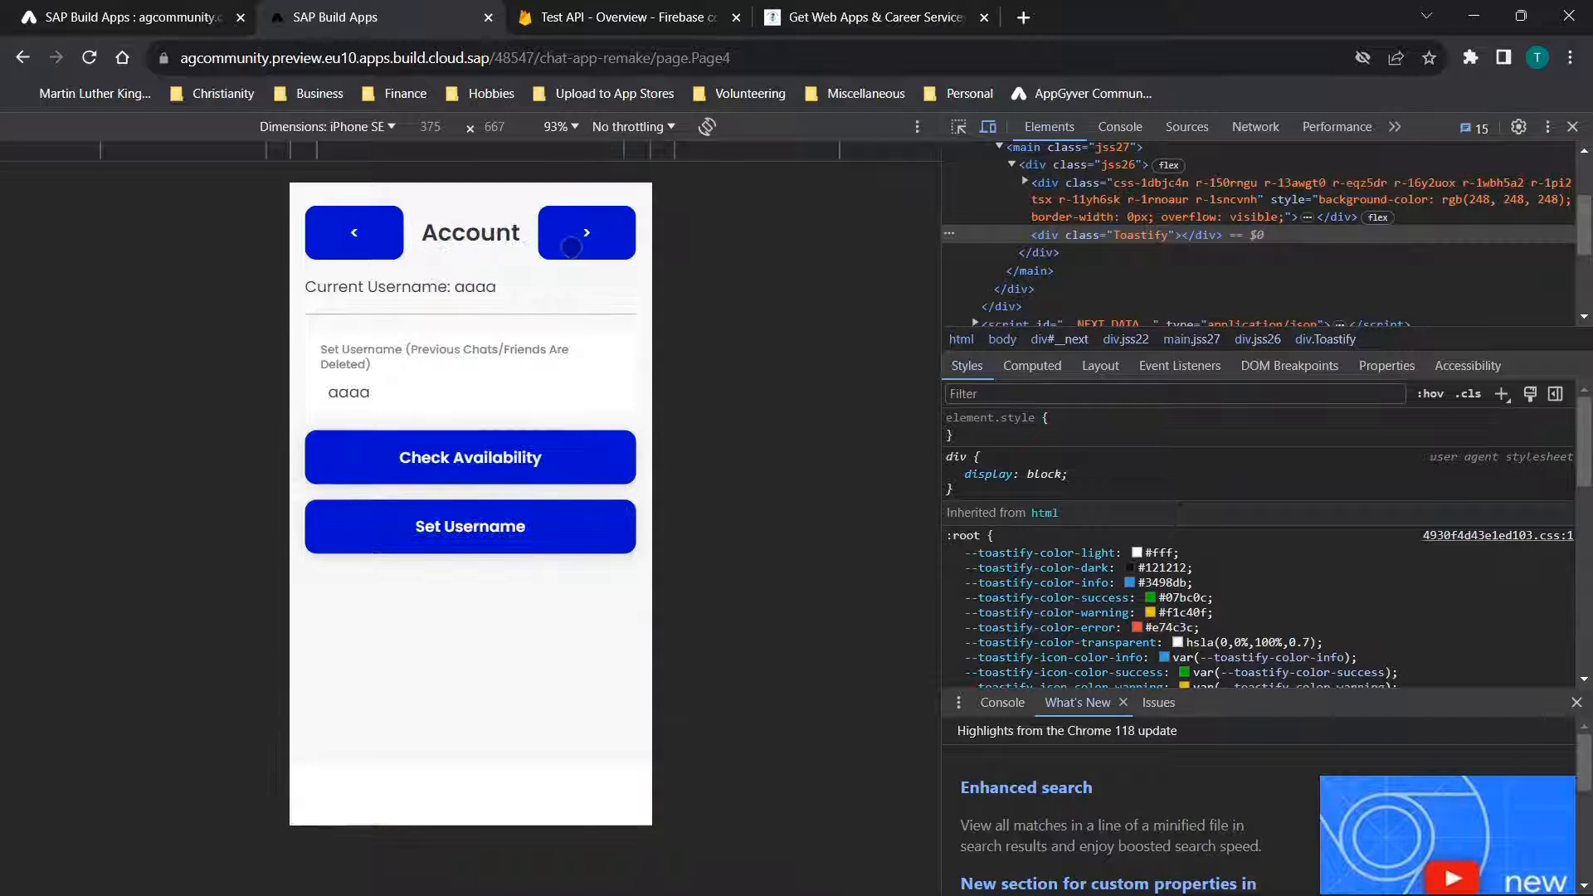
click(63, 10)
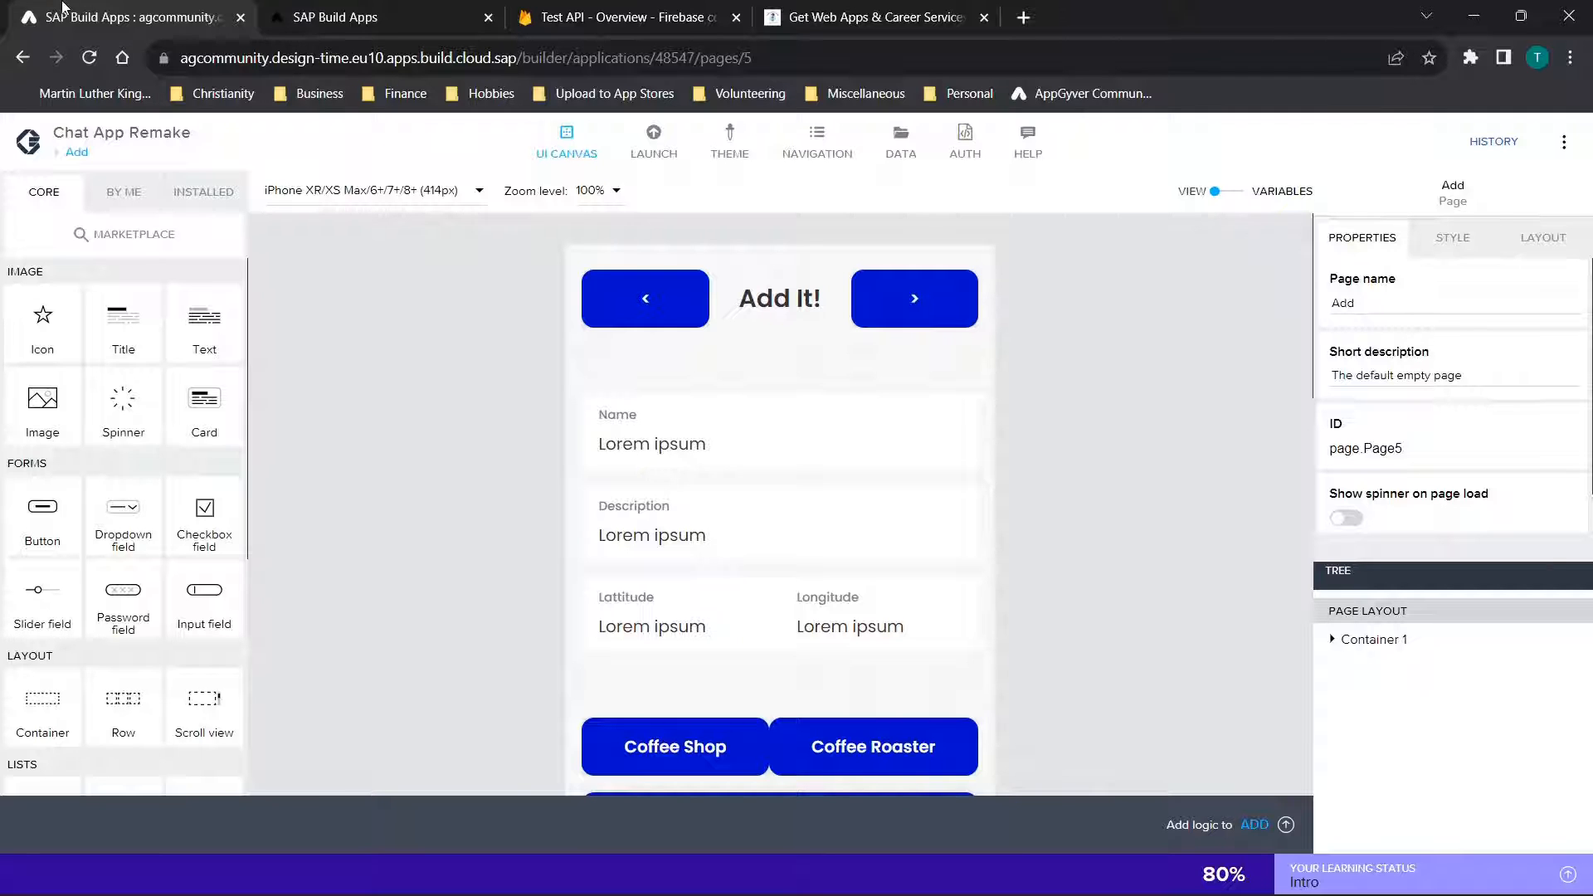
Open the Free Downloads page for app templates on the codelessfix.com website
click(872, 16)
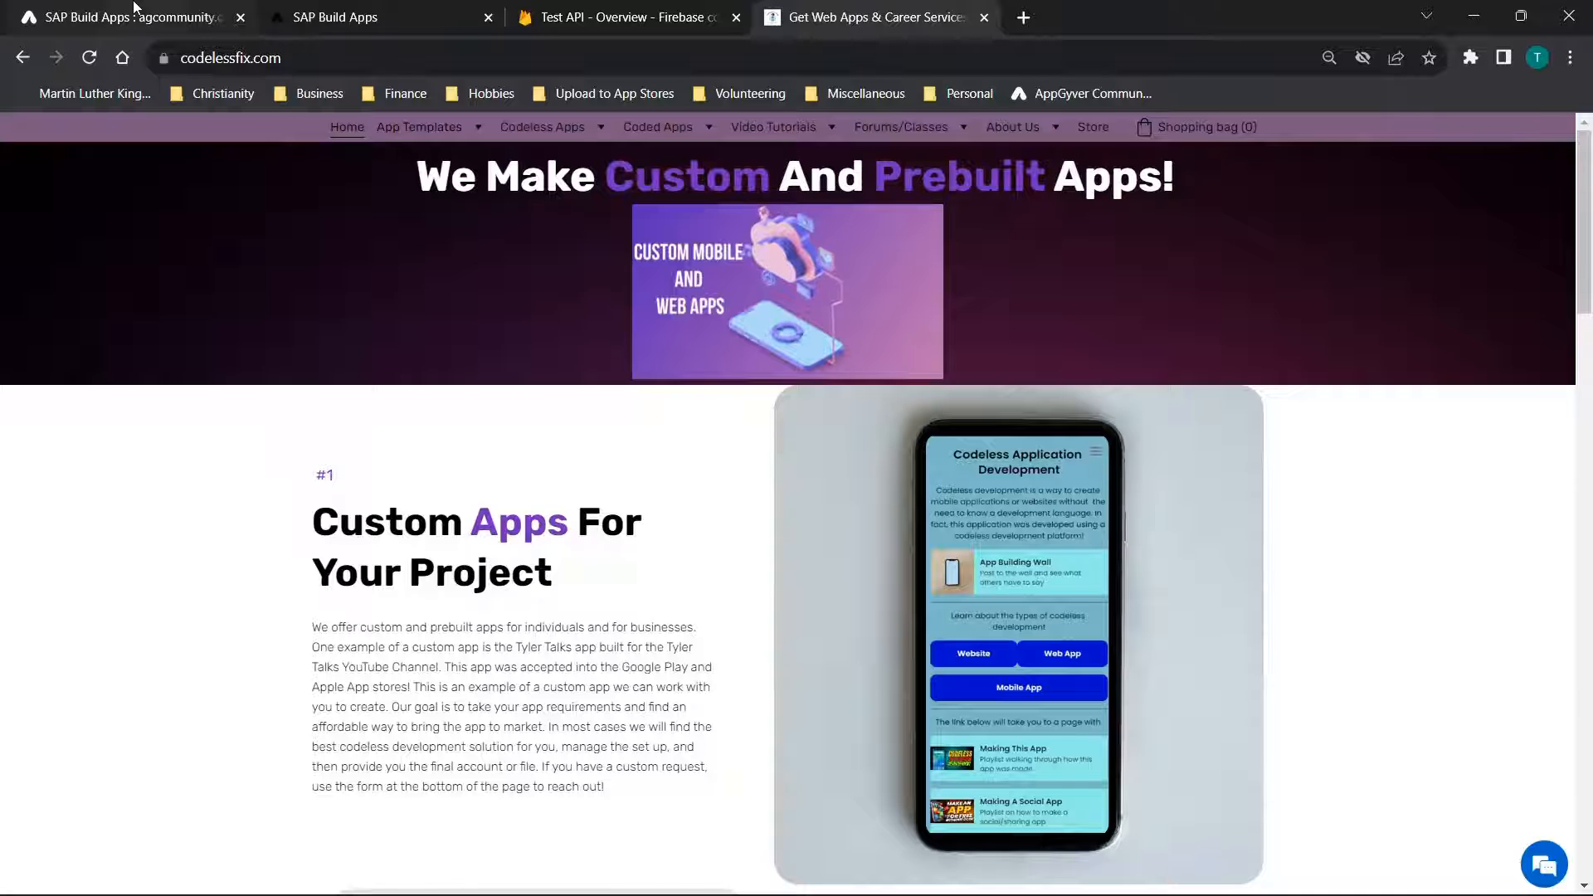
mouse_move(437, 139)
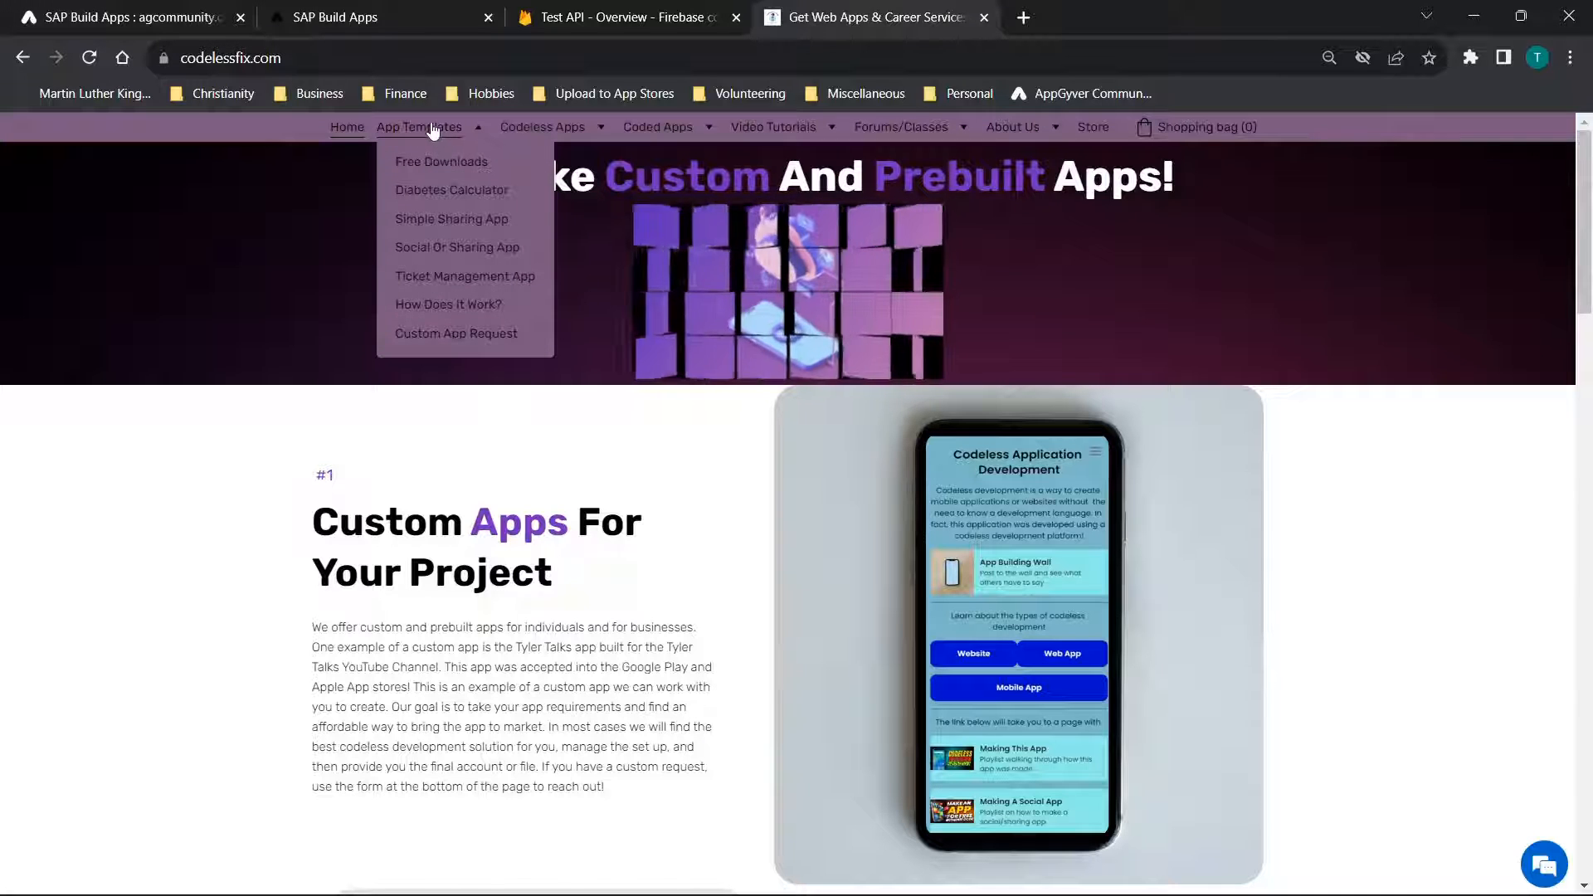
click(445, 163)
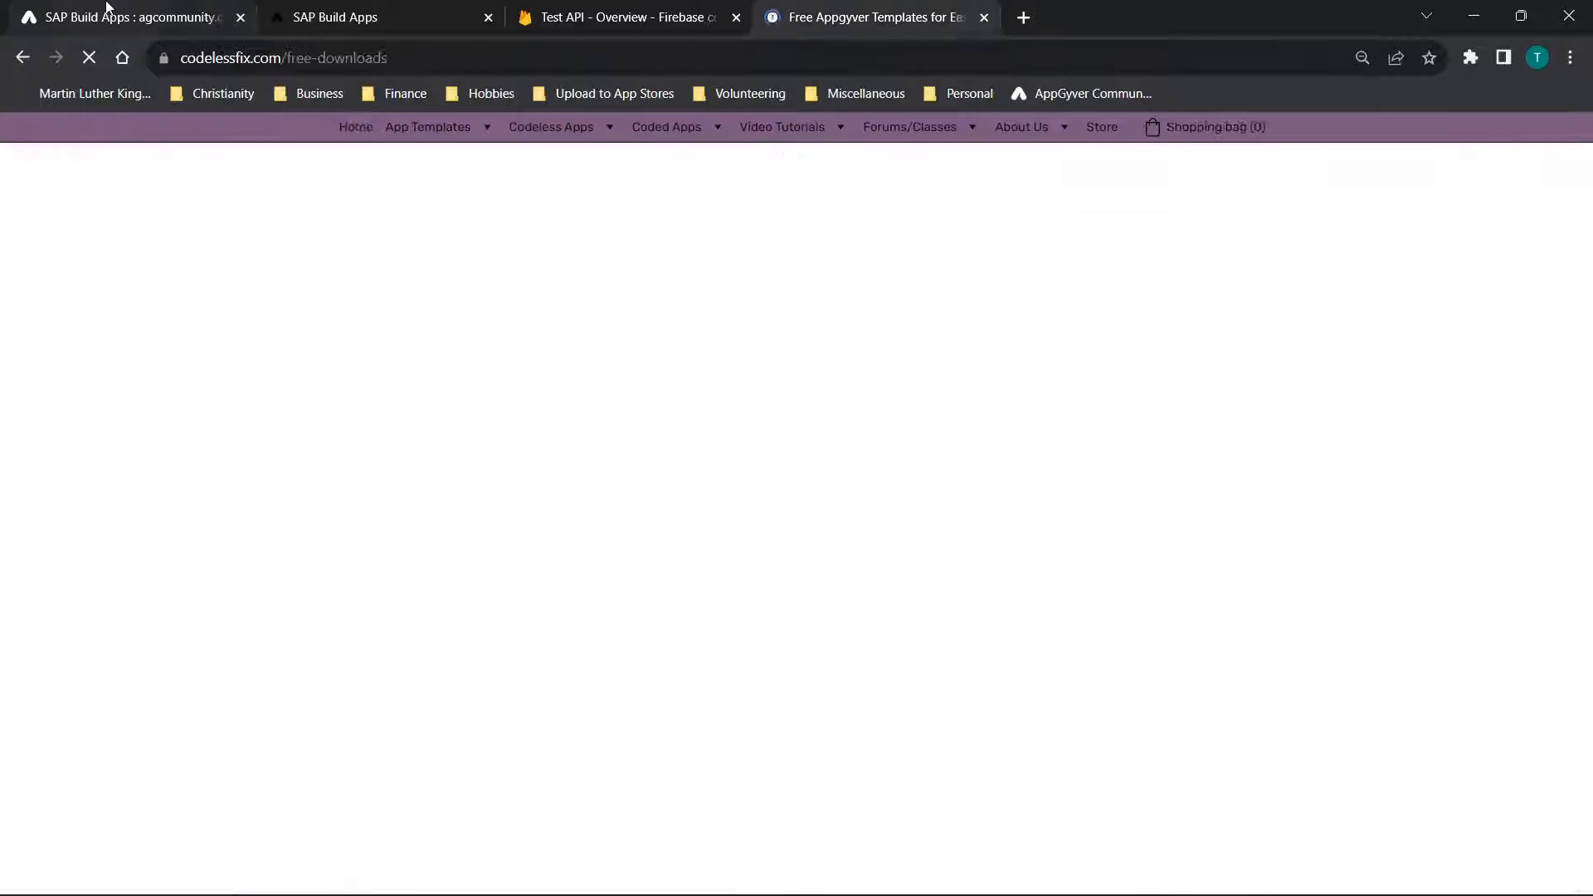
Look over the Add page in the builder and the free Chat App template on the website
click(104, 6)
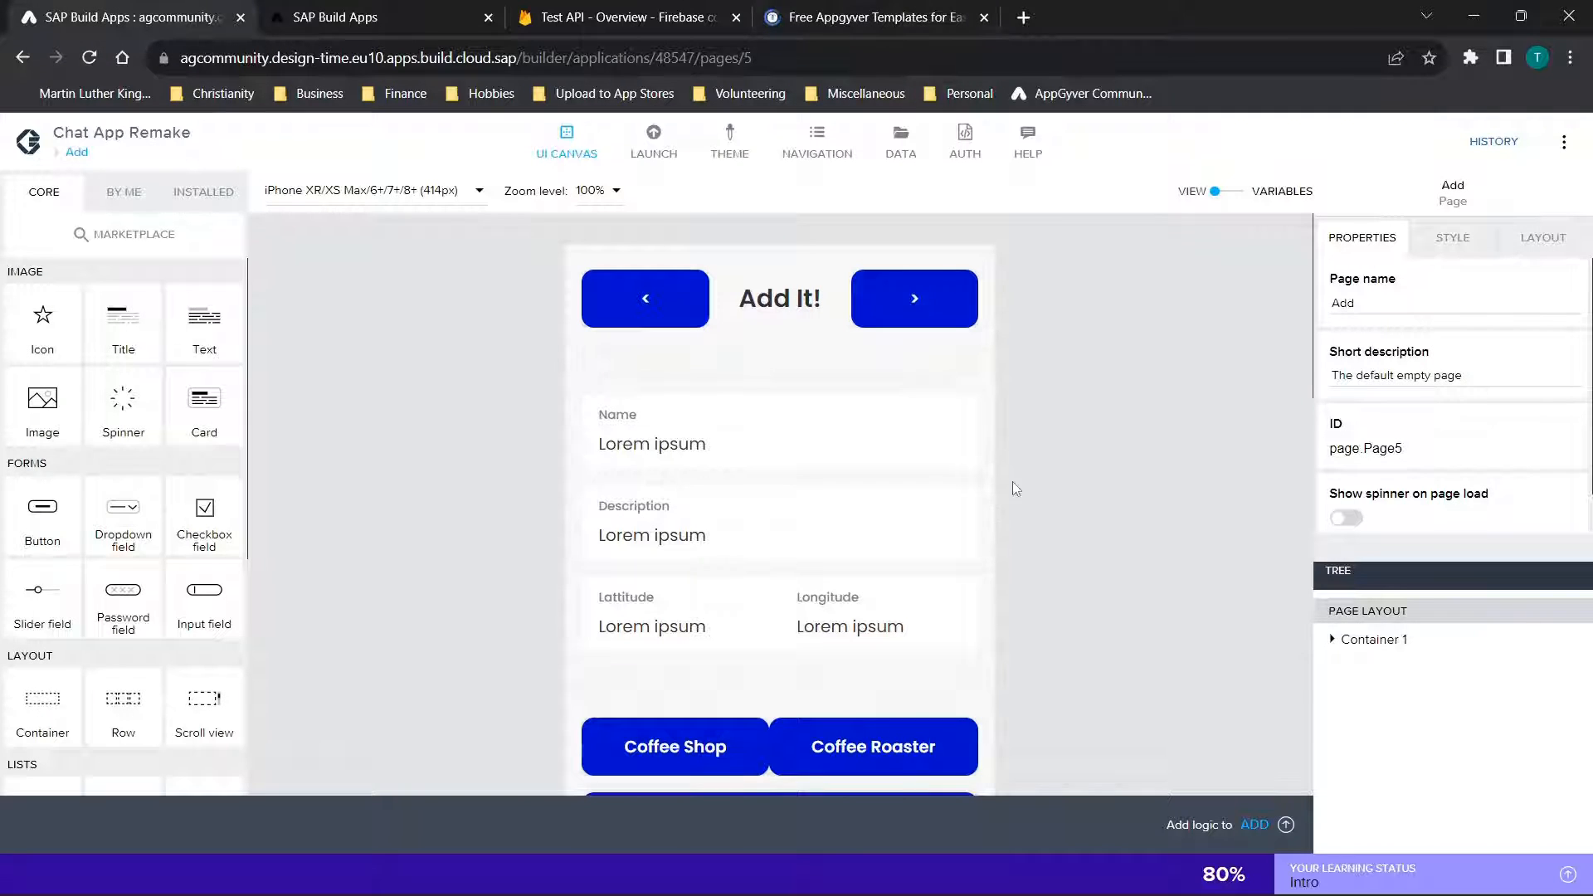
scroll(1012, 488, down, 5)
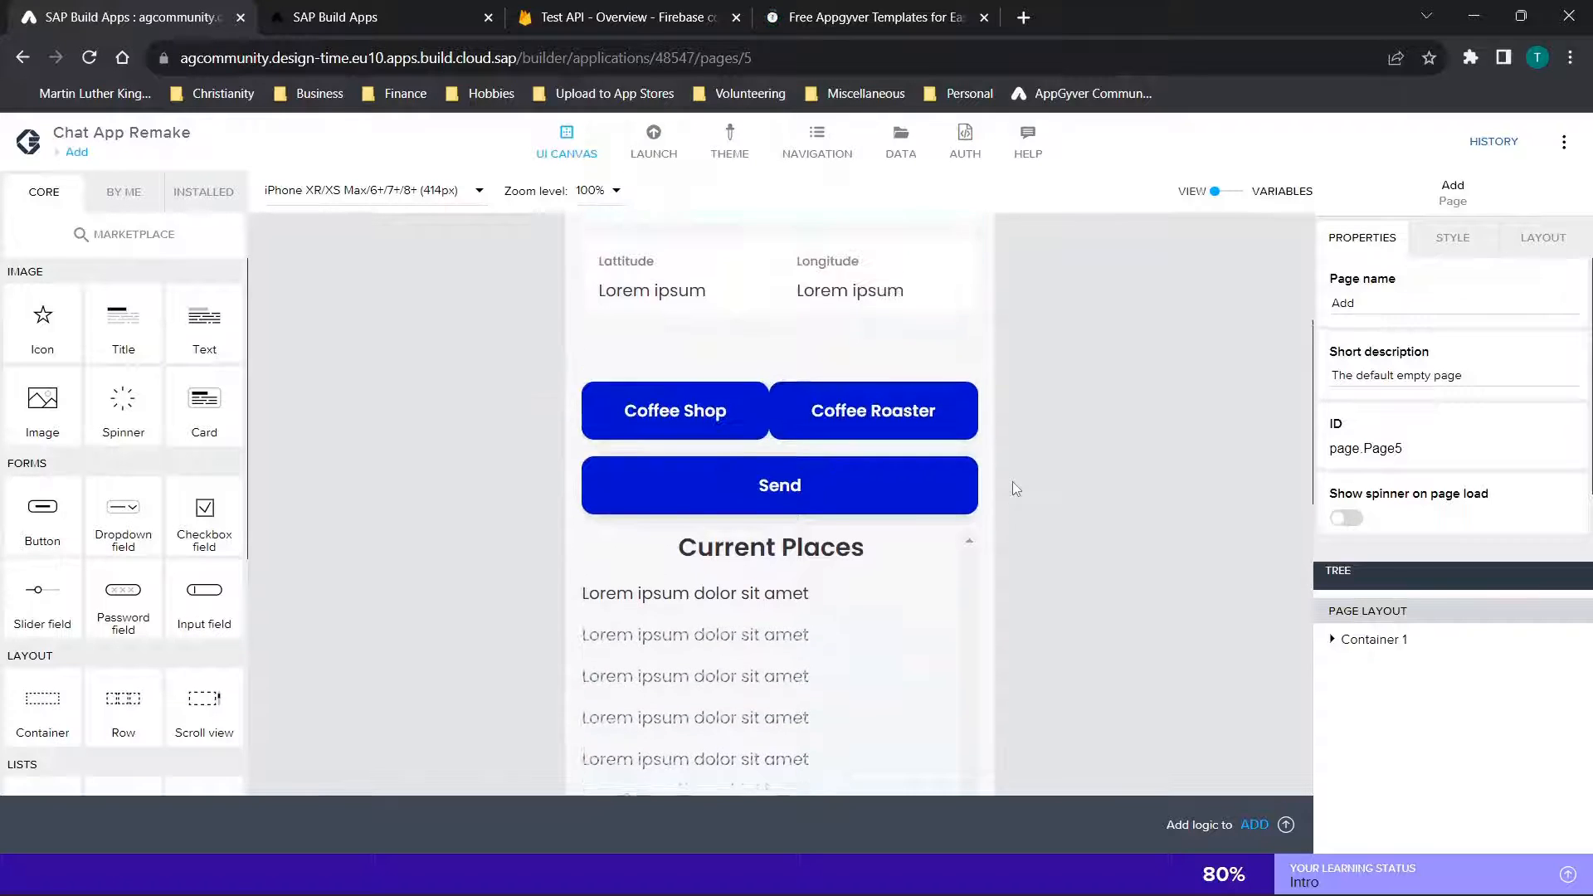
scroll(1014, 489, up, 1)
click(830, 17)
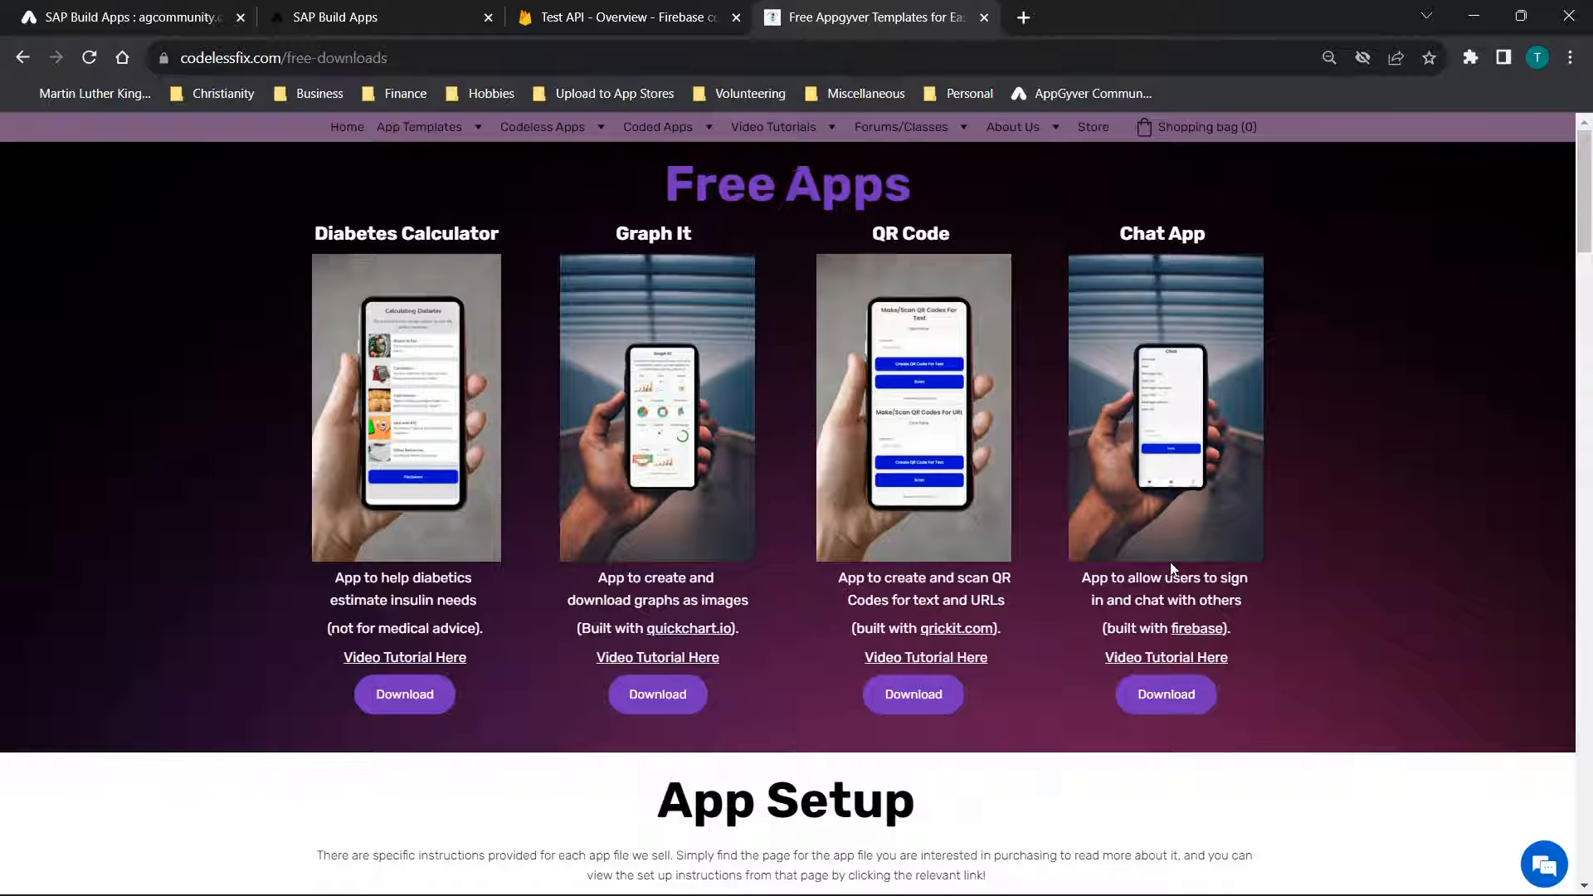
click(86, 10)
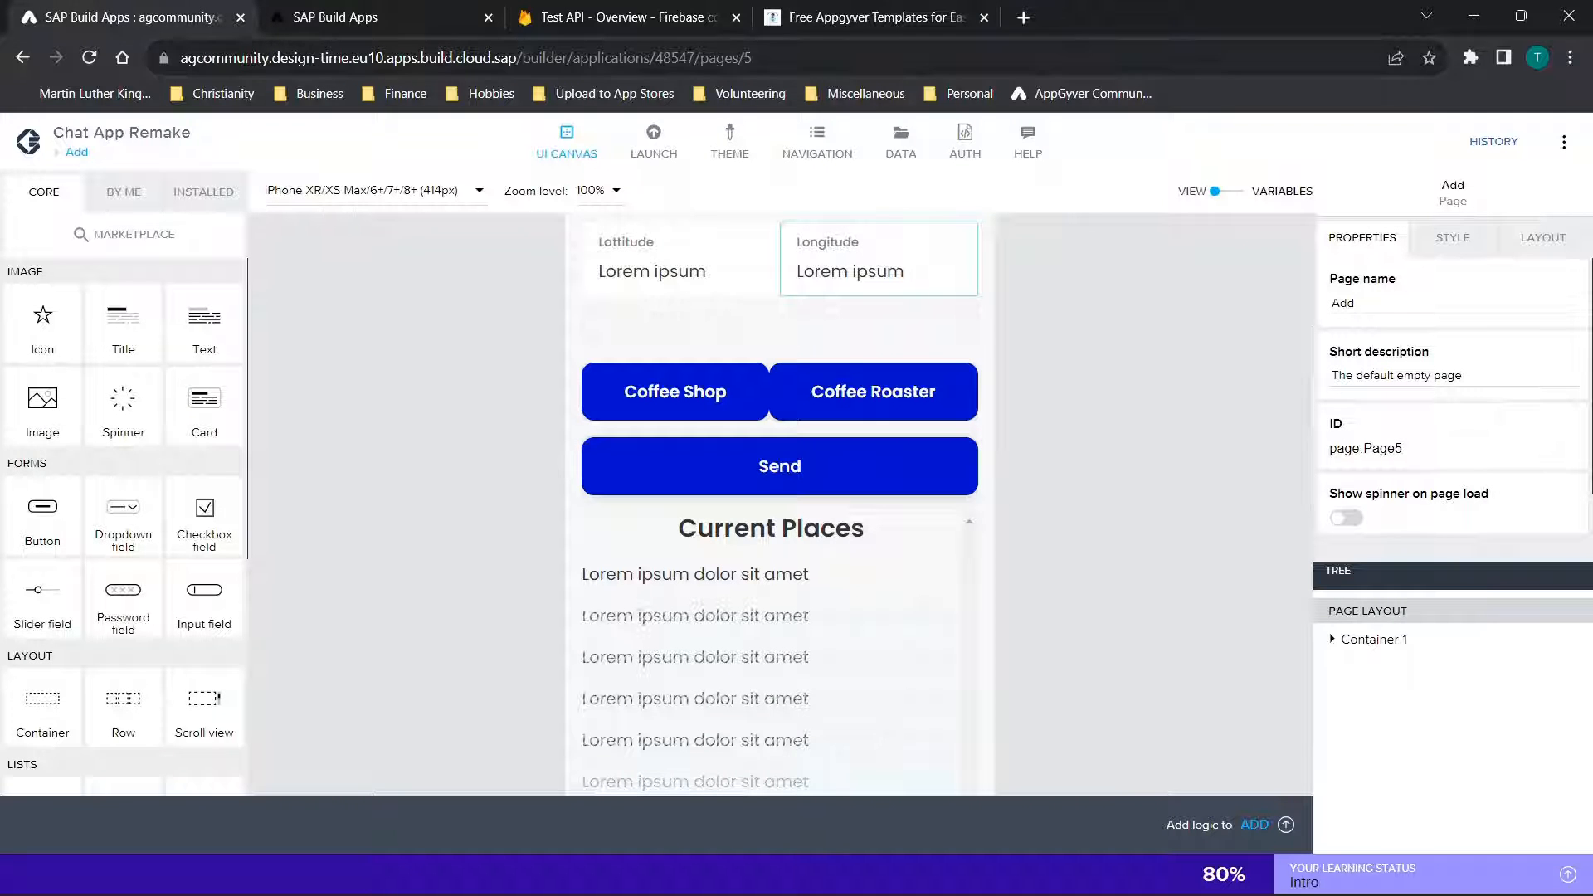
scroll(1026, 420, up, 4)
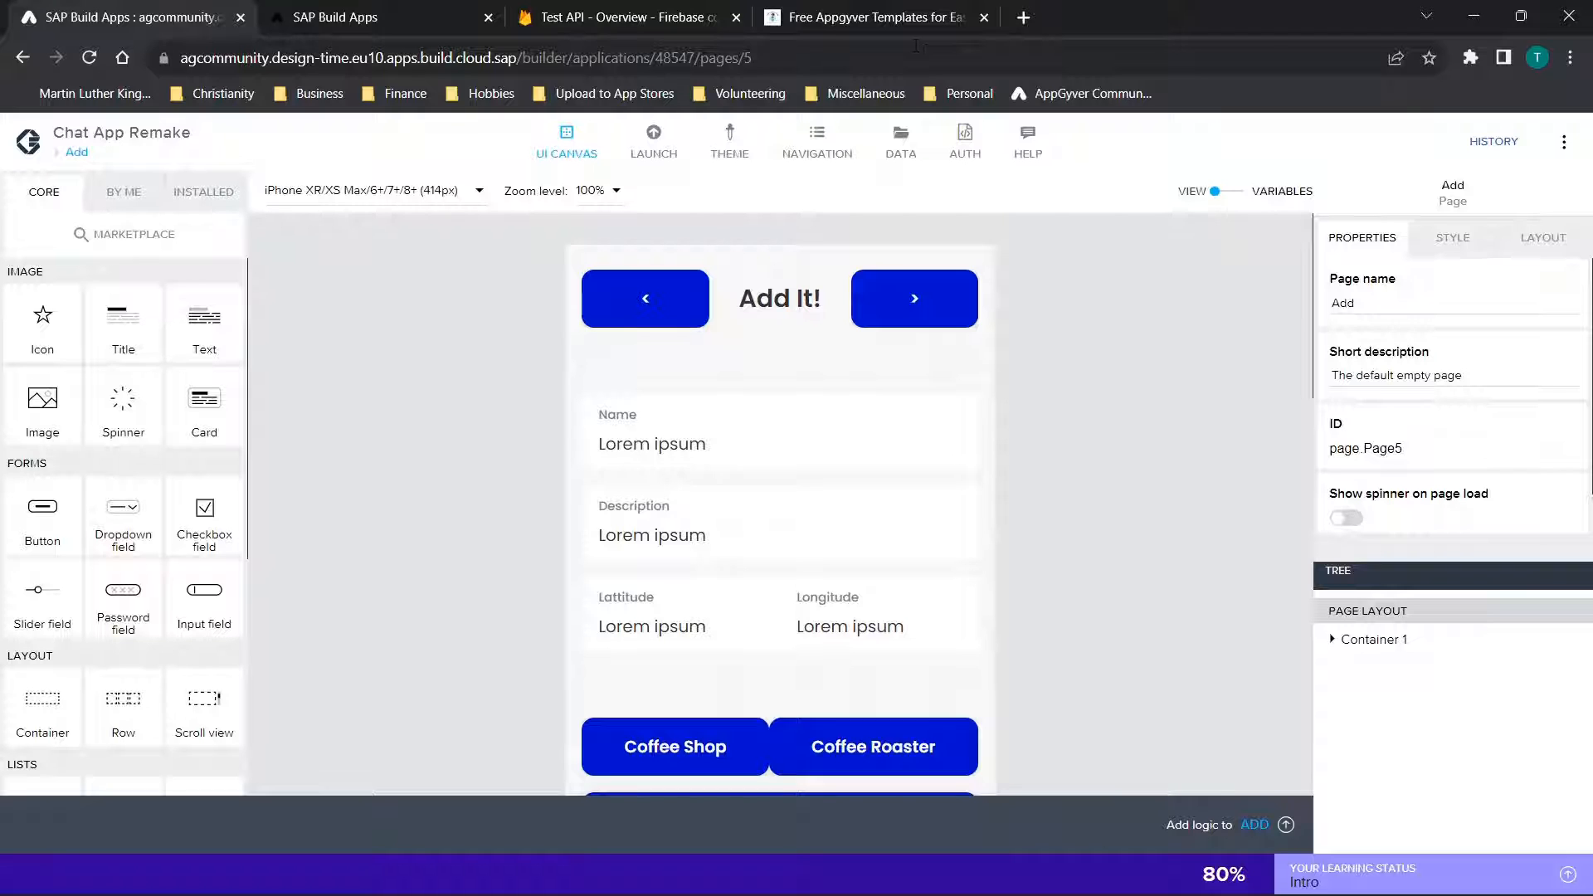
Open the Appgyver tutorials page on codelessfix.com and search it for "chat"
click(897, 11)
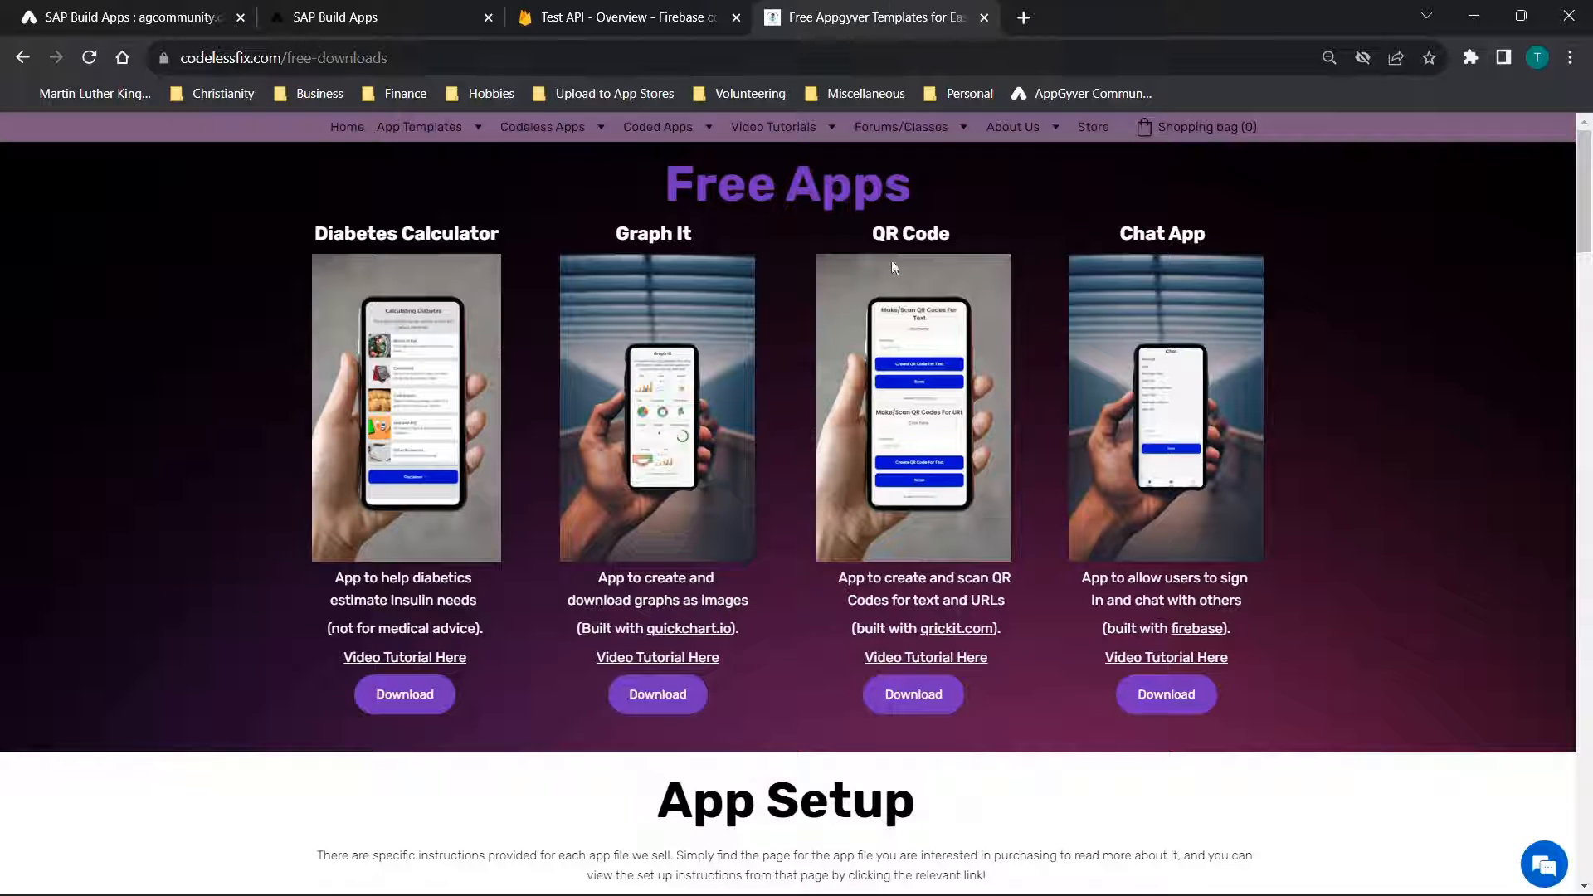
mouse_move(773, 126)
click(793, 162)
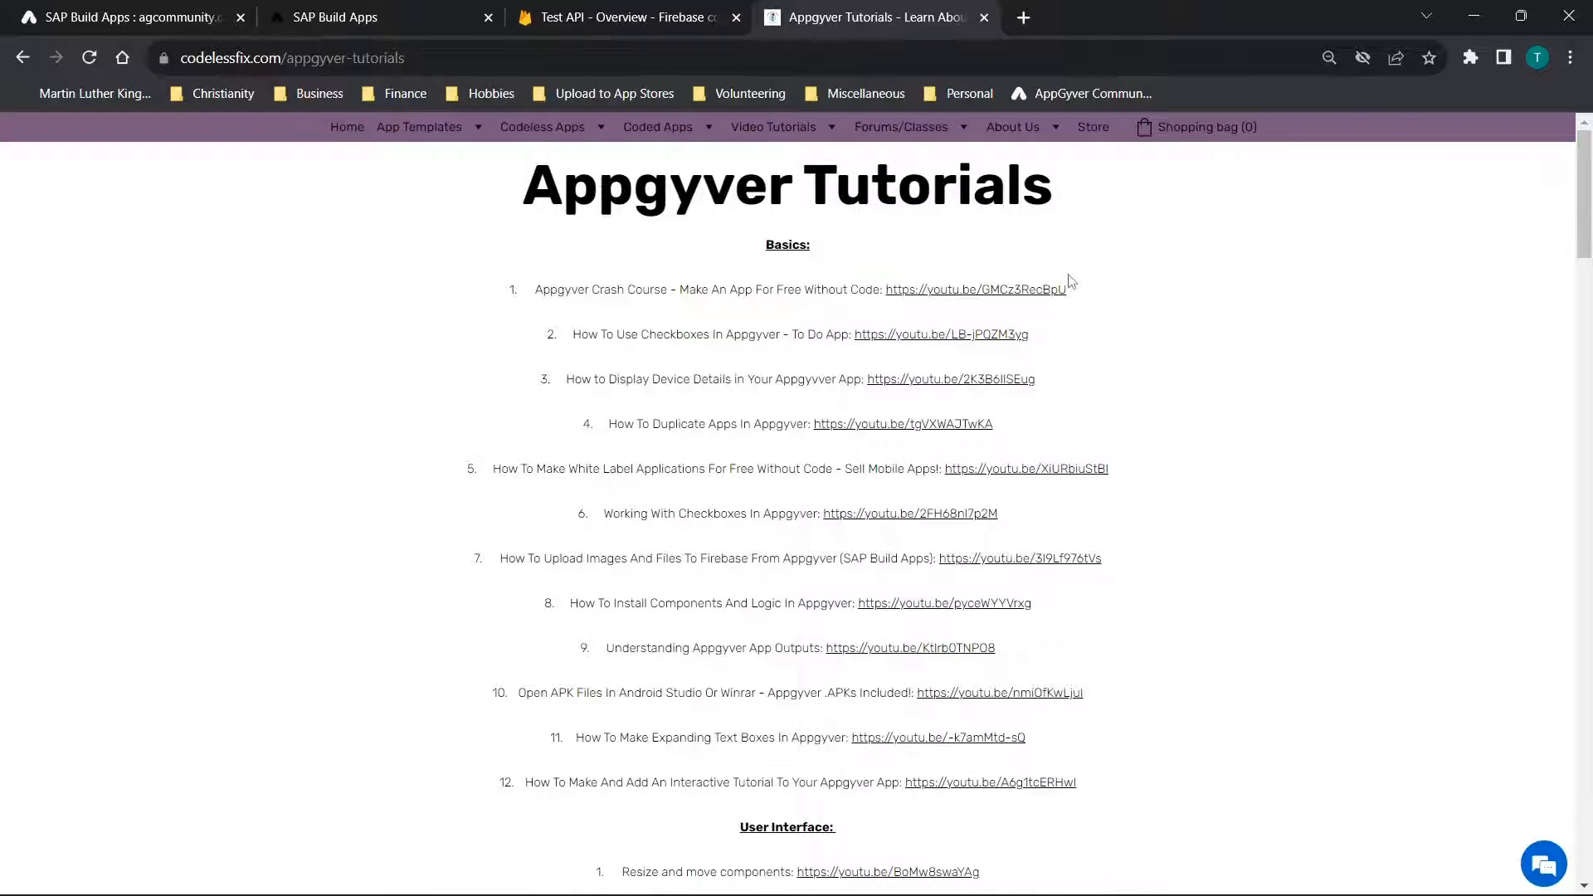
scroll(1069, 281, down, 4)
key(ctrl+f)
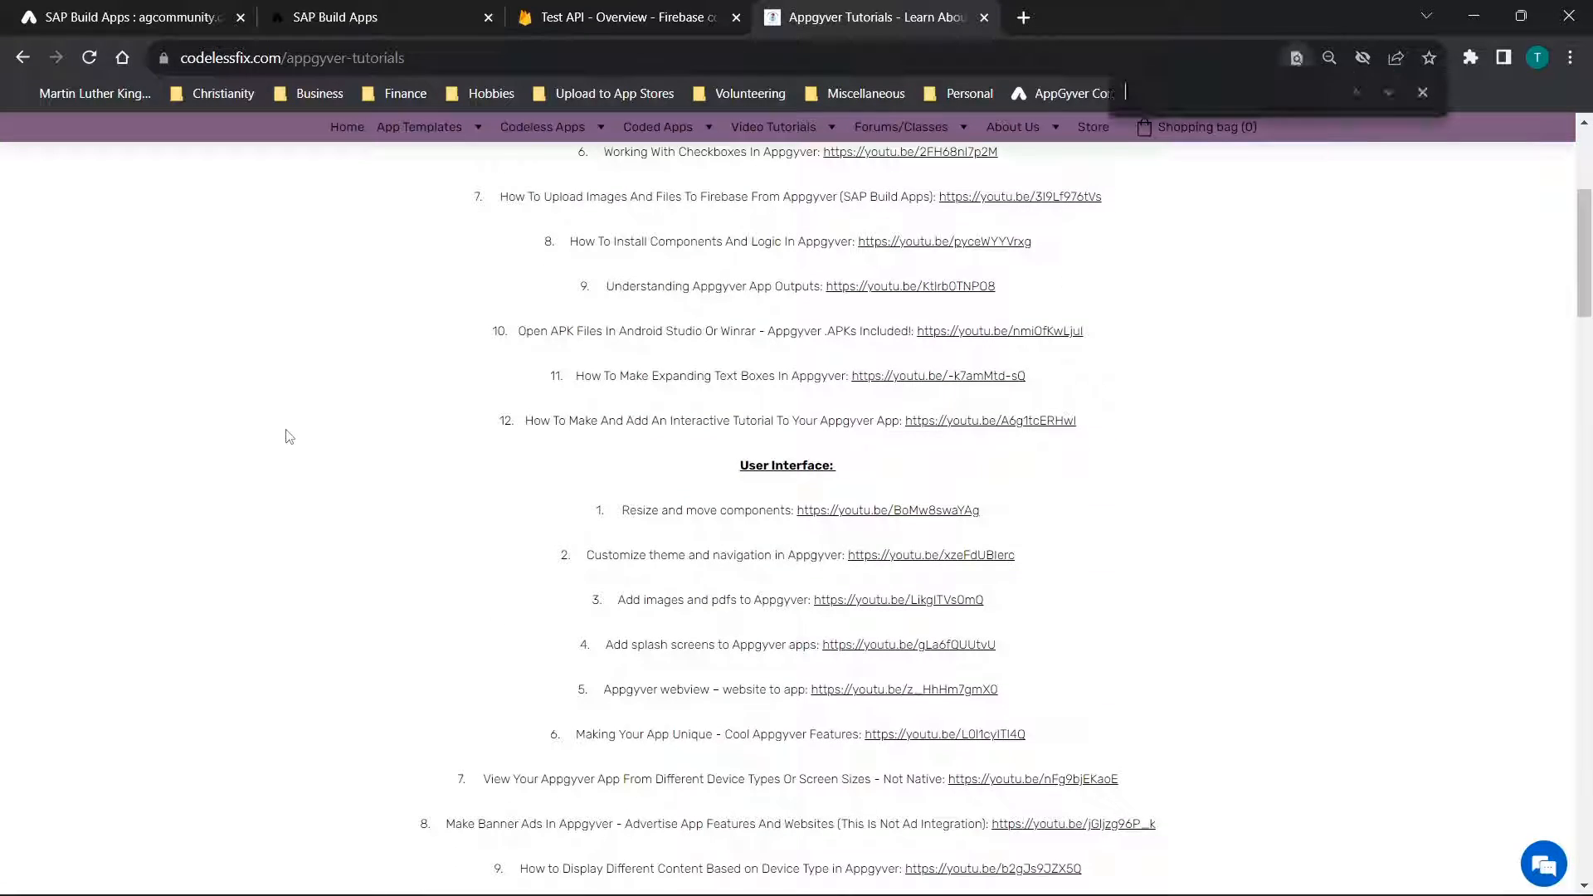
text(chat)
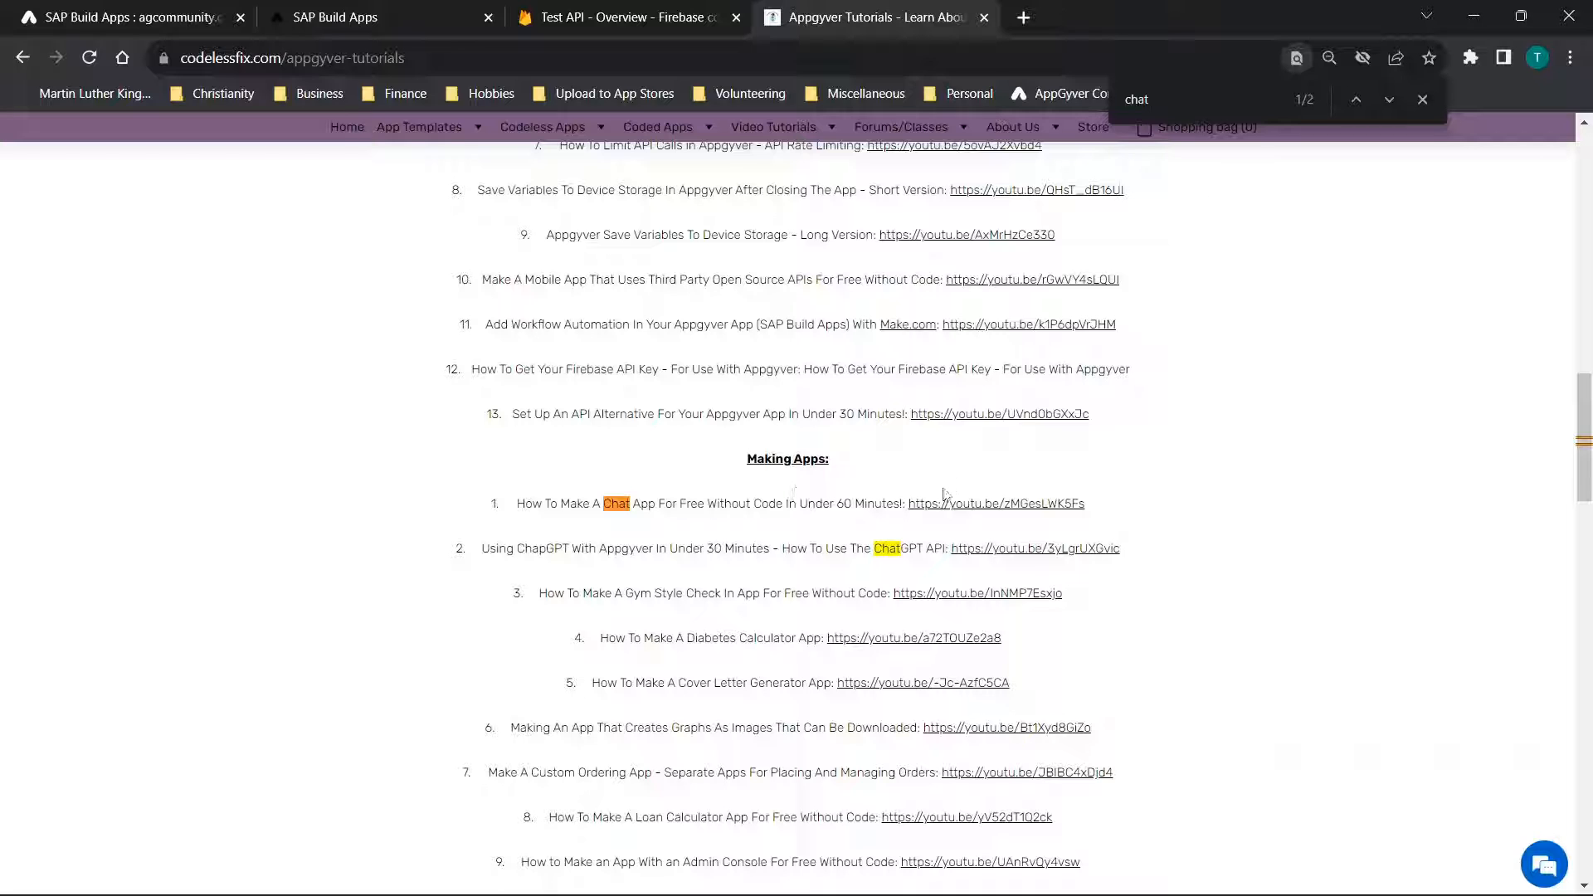
Return to the builder, open the Account page of Chat App Remake and review its layout
click(107, 14)
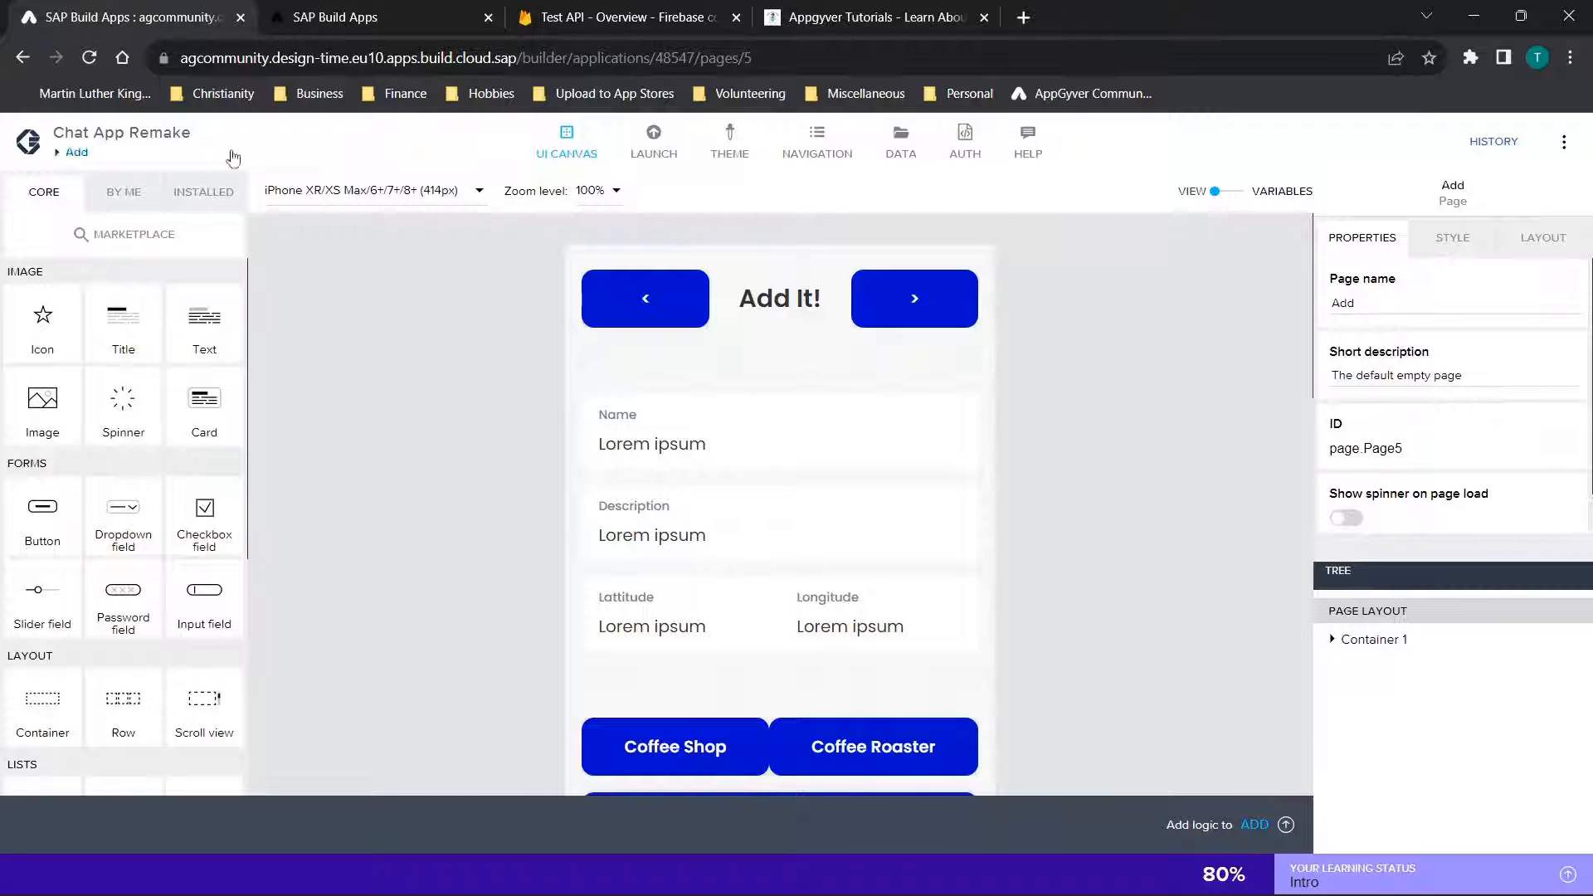
click(74, 156)
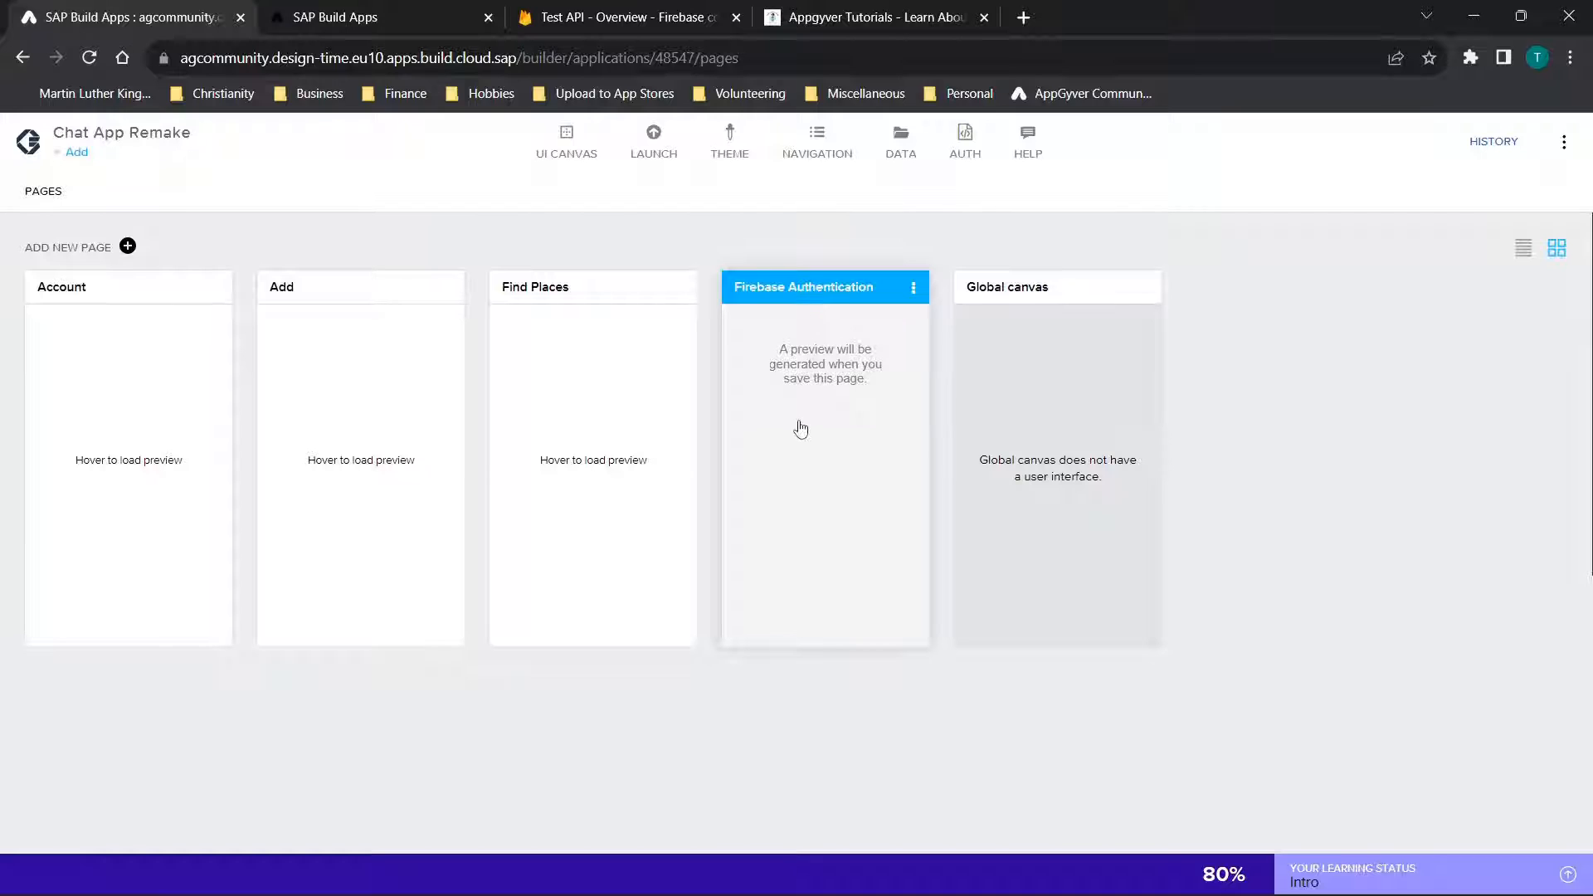
click(161, 332)
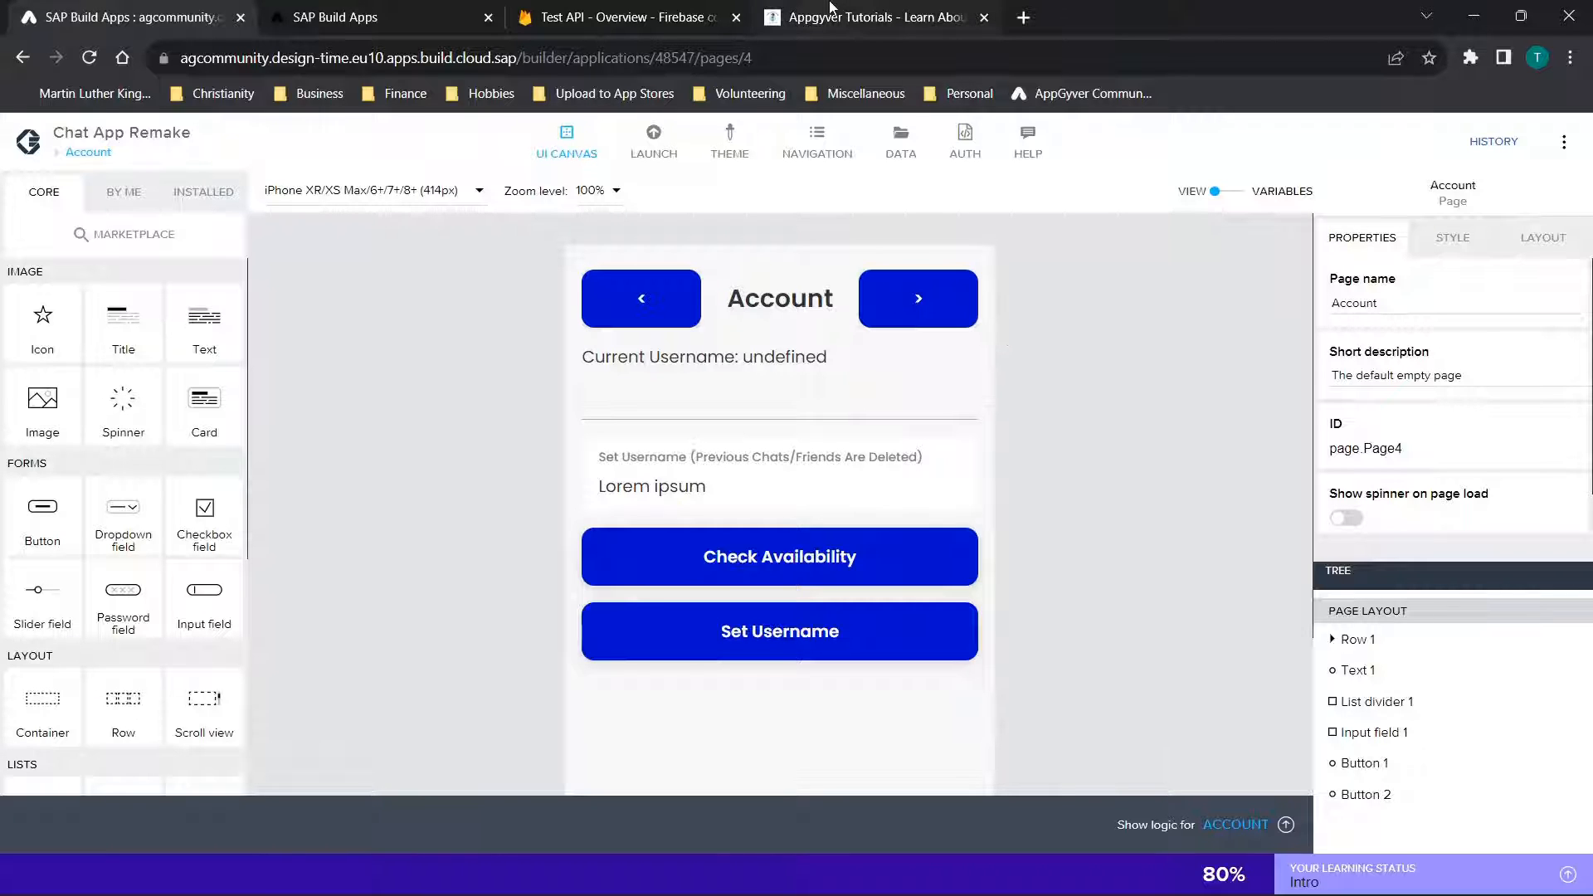
mouse_move(830, 7)
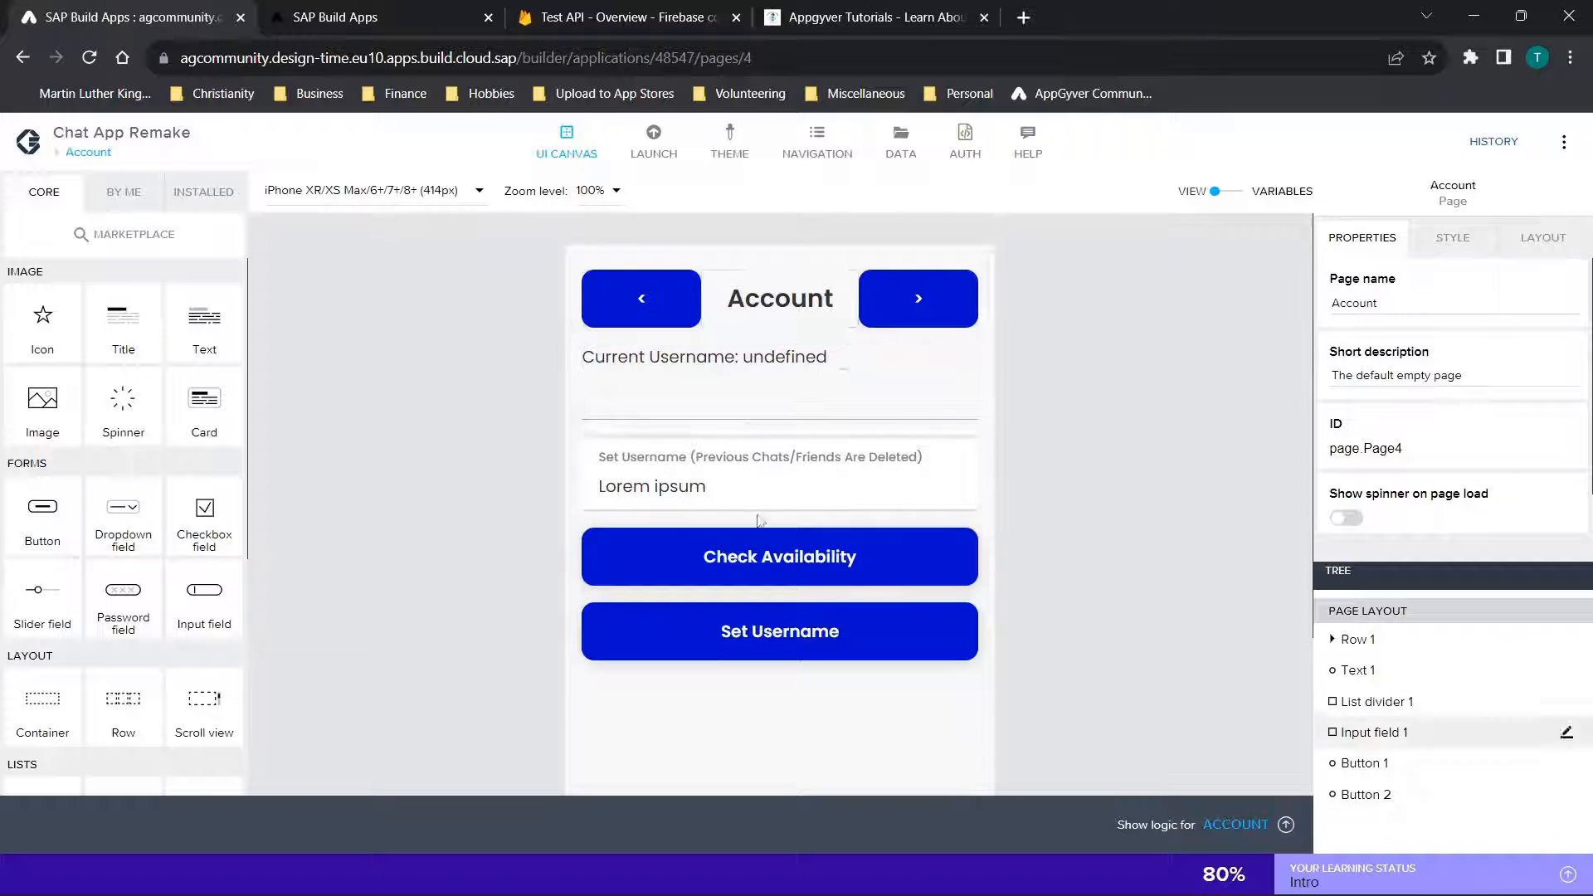
scroll(799, 395, down, 1)
scroll(799, 396, down, 1)
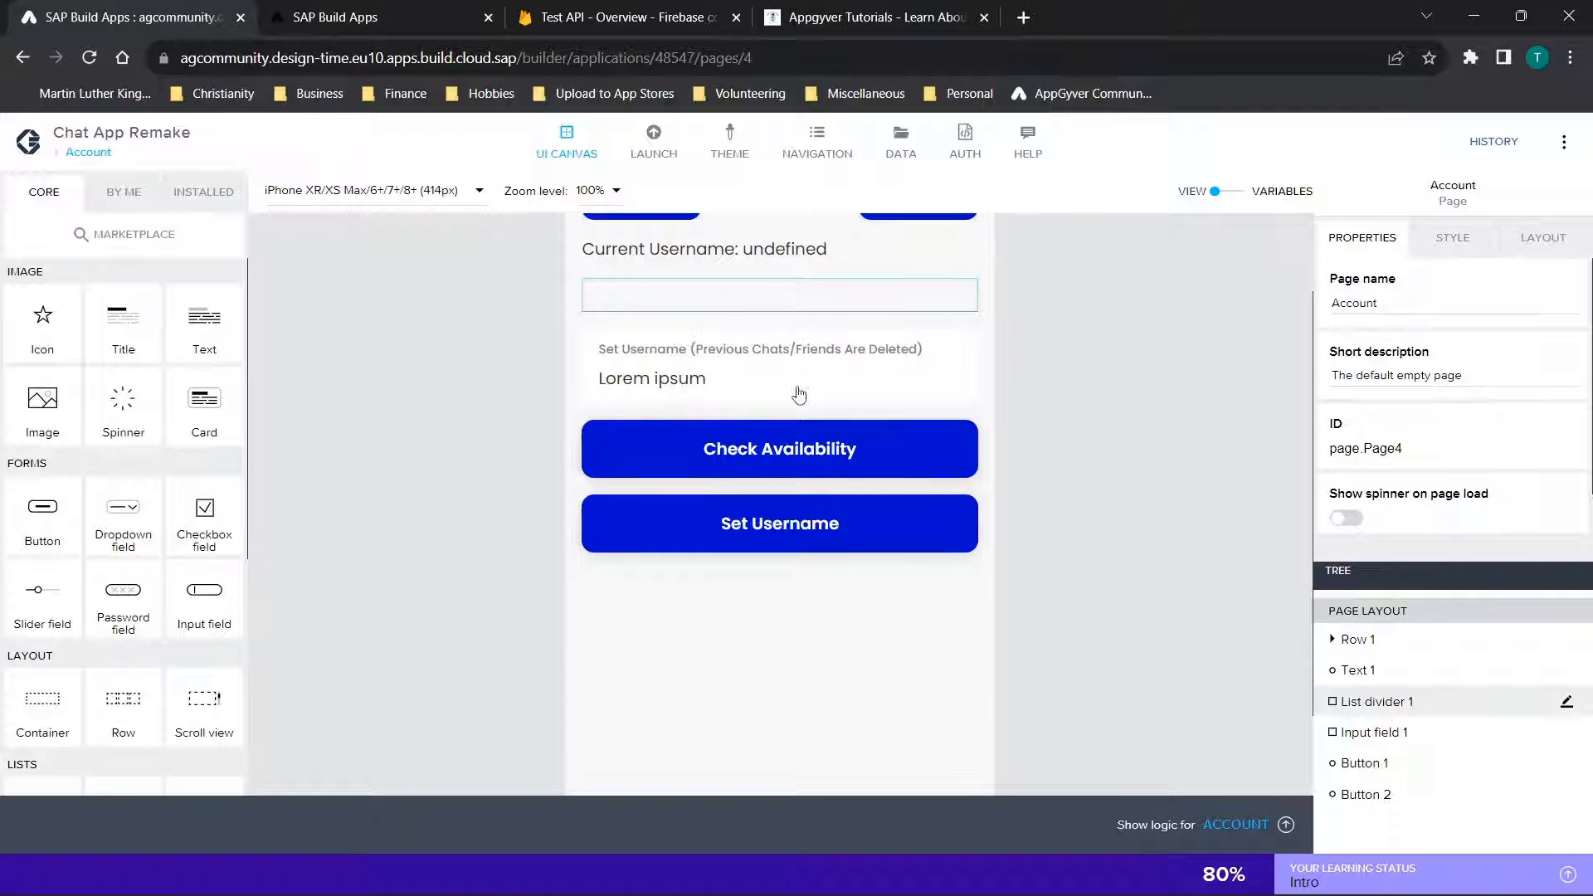
scroll(800, 395, up, 1)
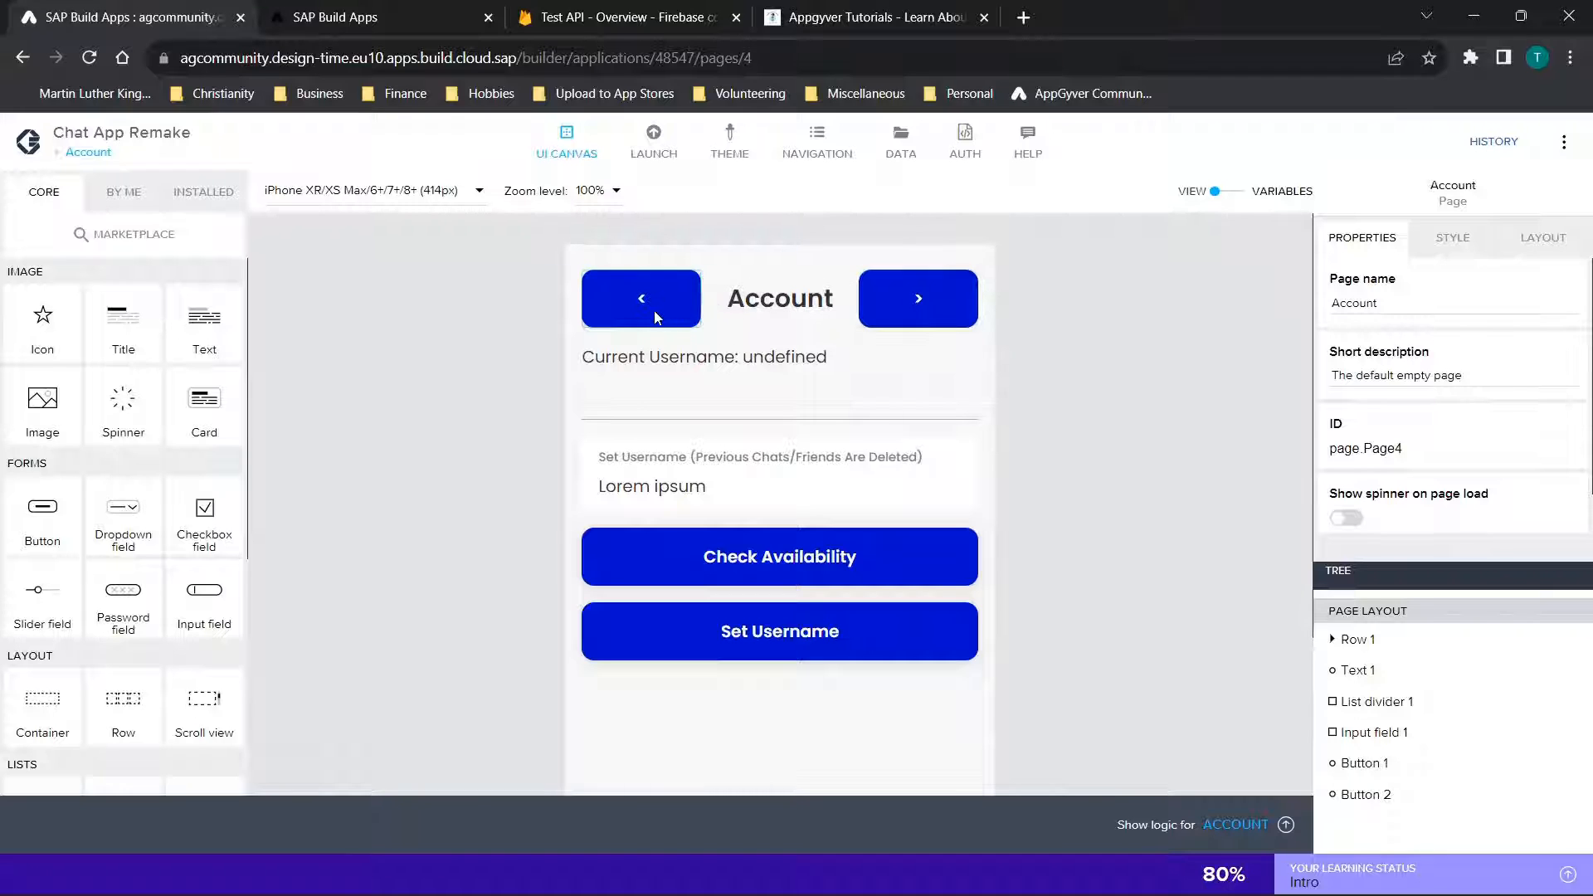
Open the Add page and review its input fields, buttons and Current Places section
click(93, 154)
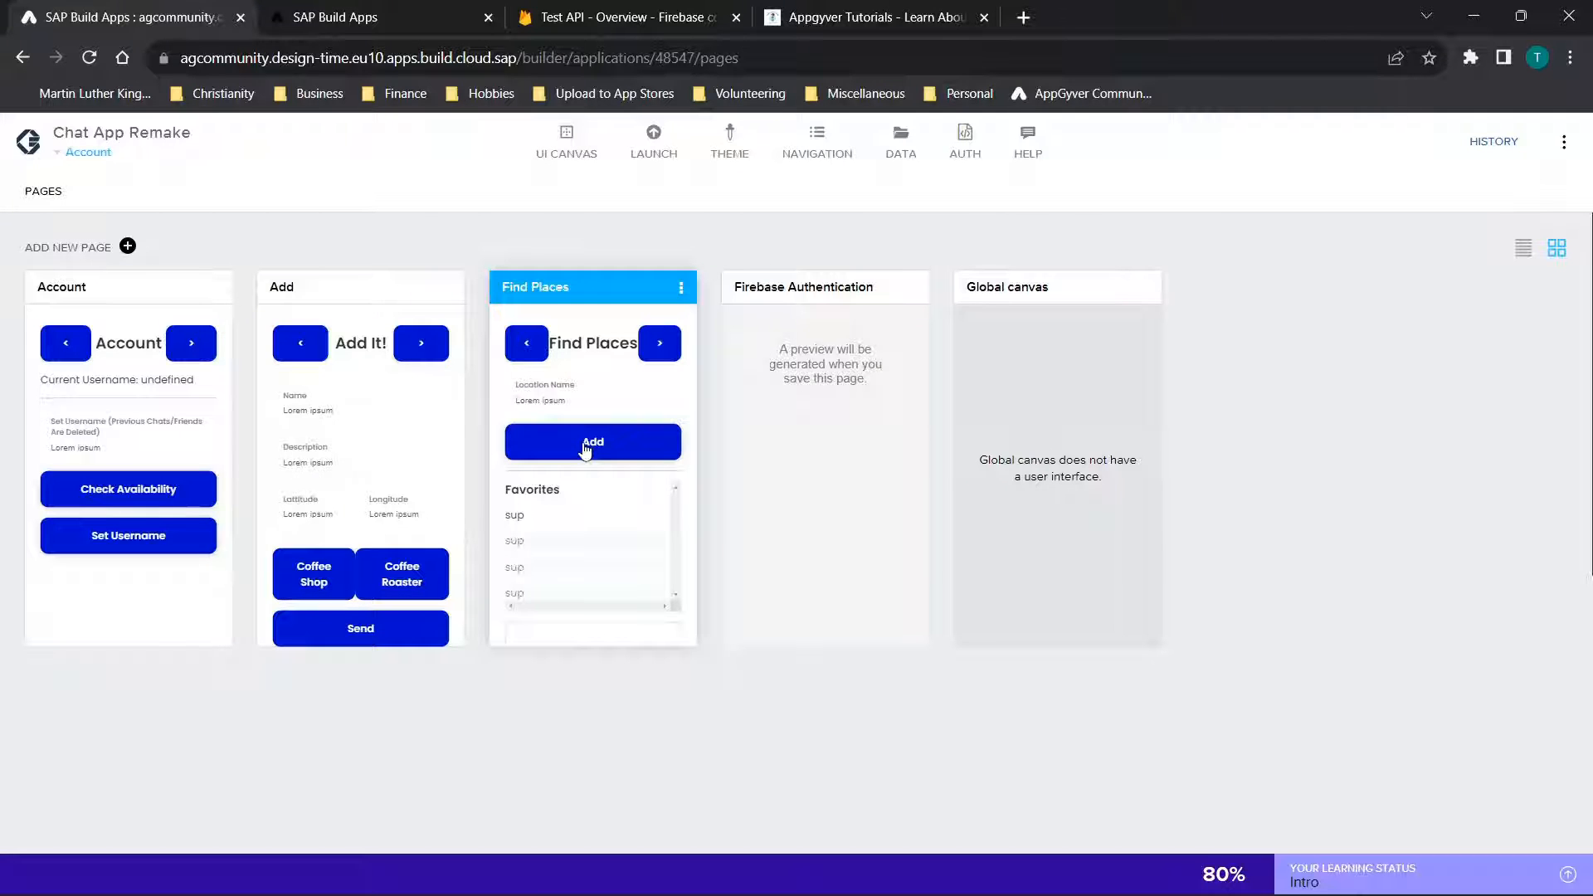
click(386, 395)
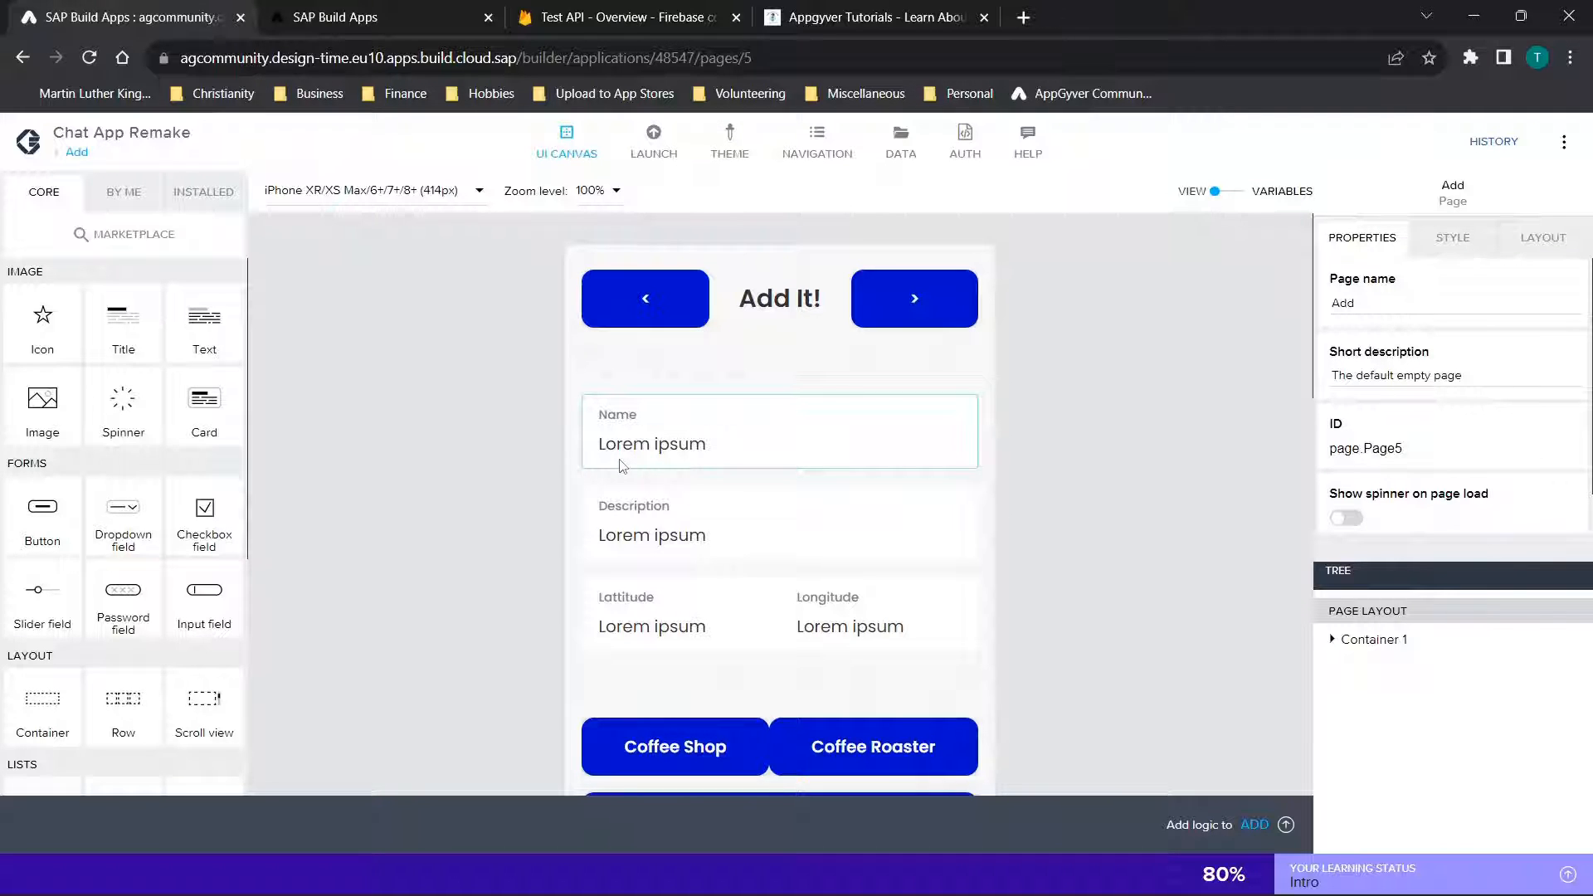
scroll(480, 430, down, 5)
scroll(479, 430, up, 5)
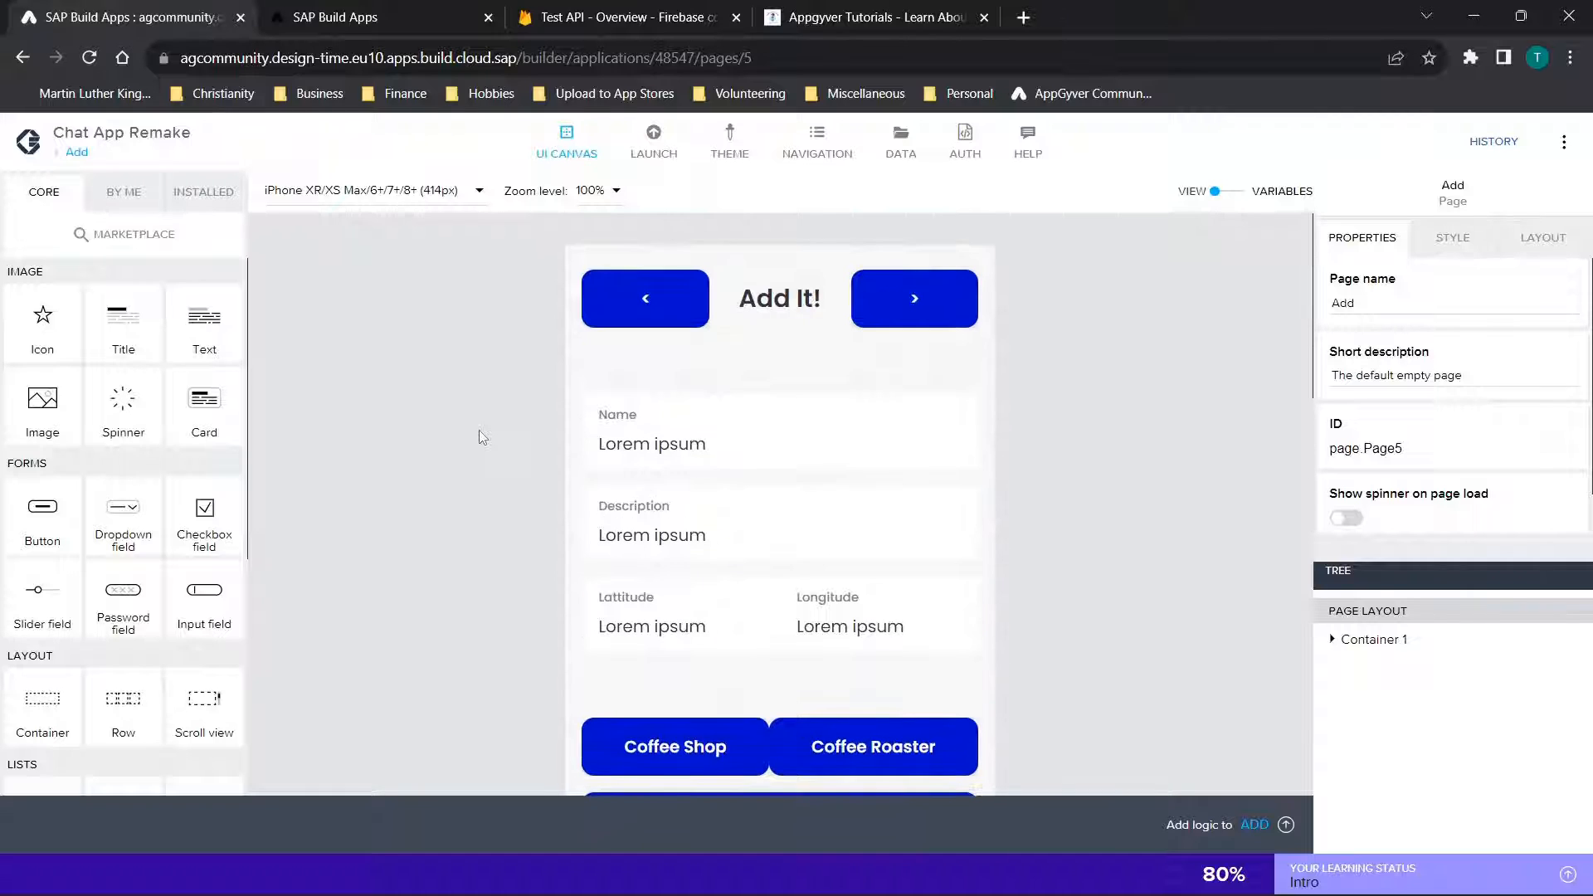
scroll(780, 476, down, 1)
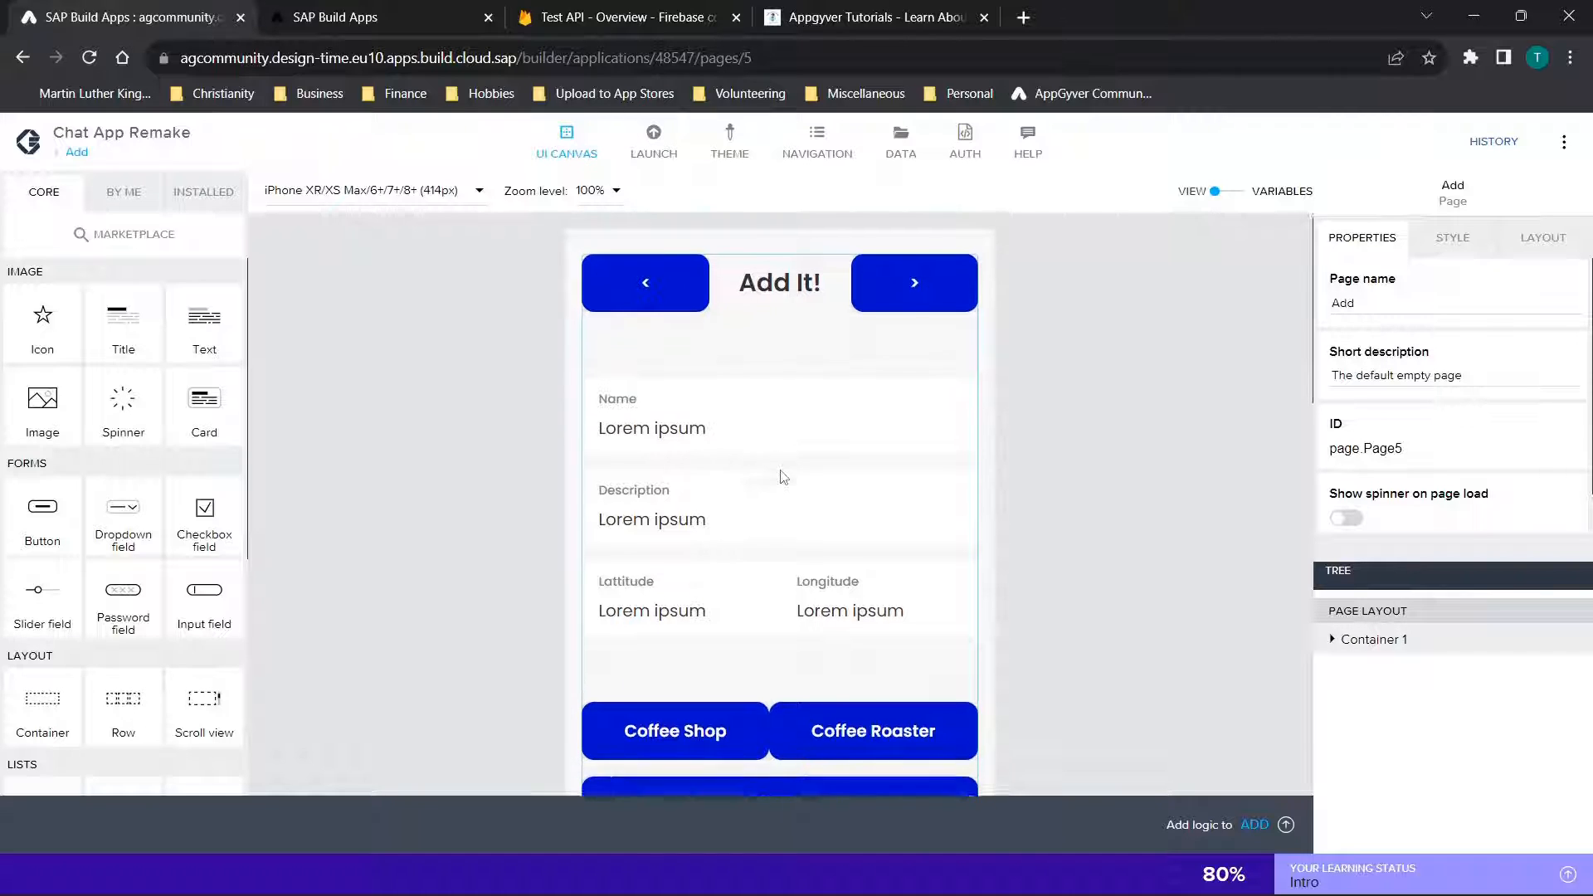
scroll(780, 476, down, 3)
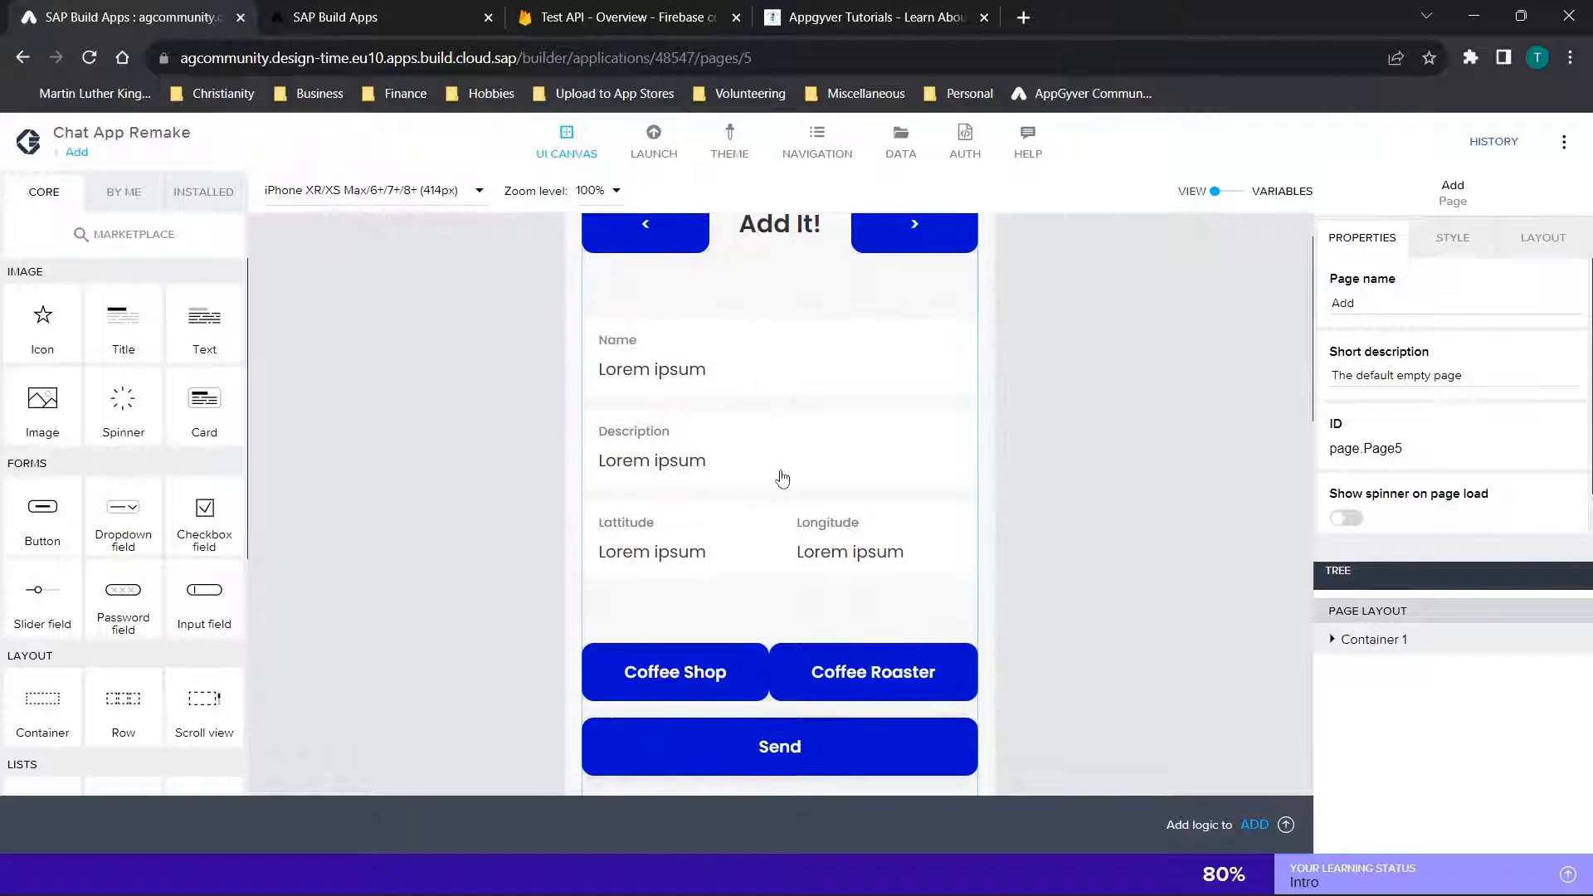
Expand Container 1 in the component tree and examine how the Add page is structured
click(1332, 641)
scroll(1174, 525, down, 3)
scroll(1173, 525, up, 4)
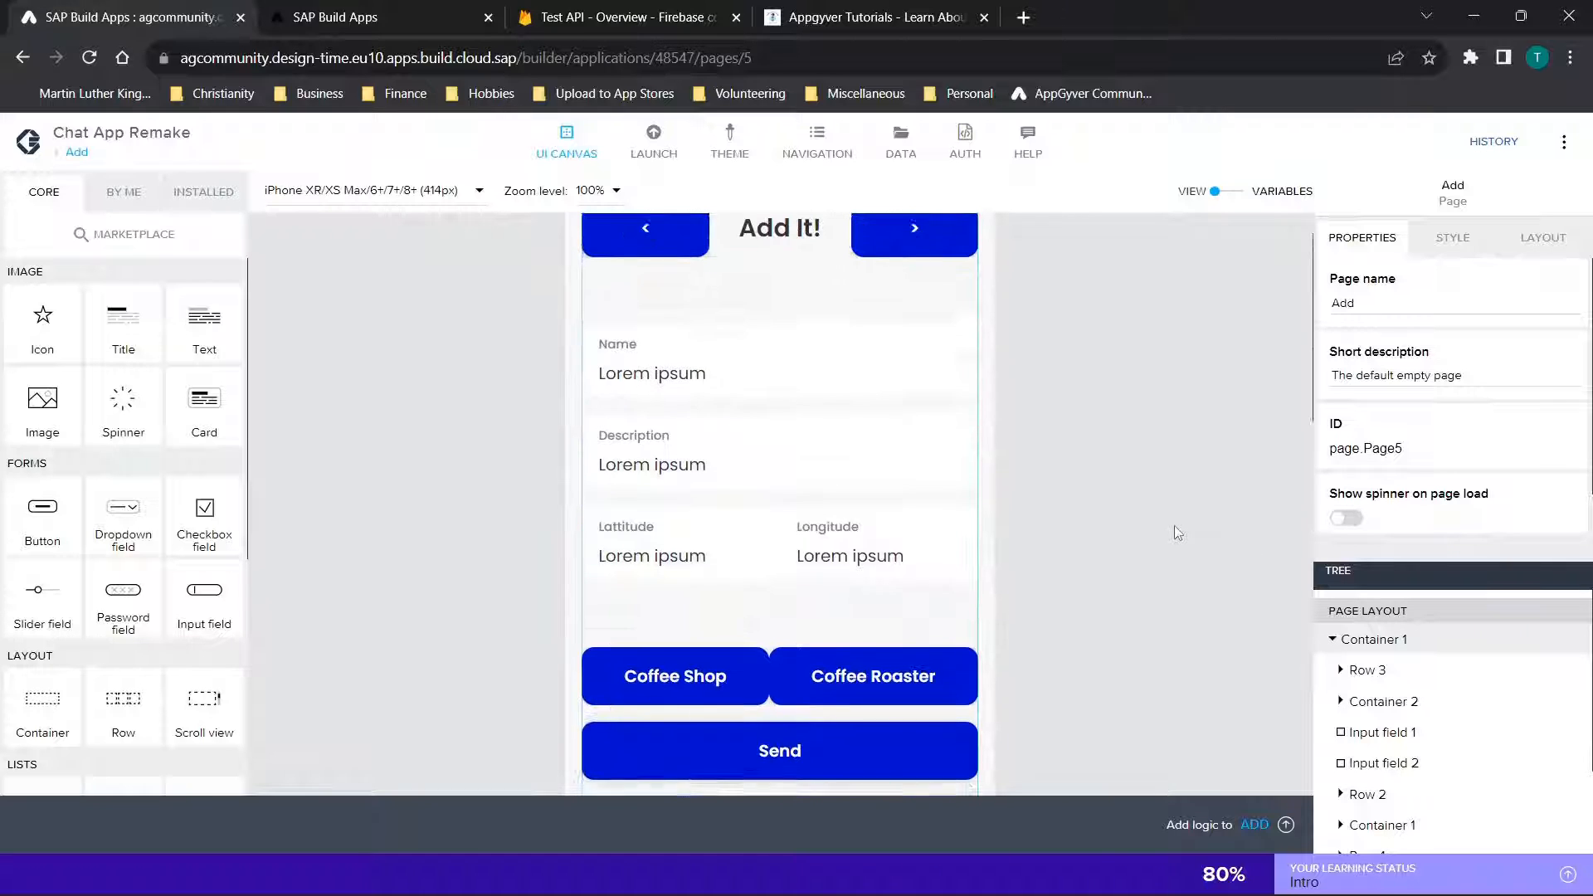
scroll(1103, 432, up, 1)
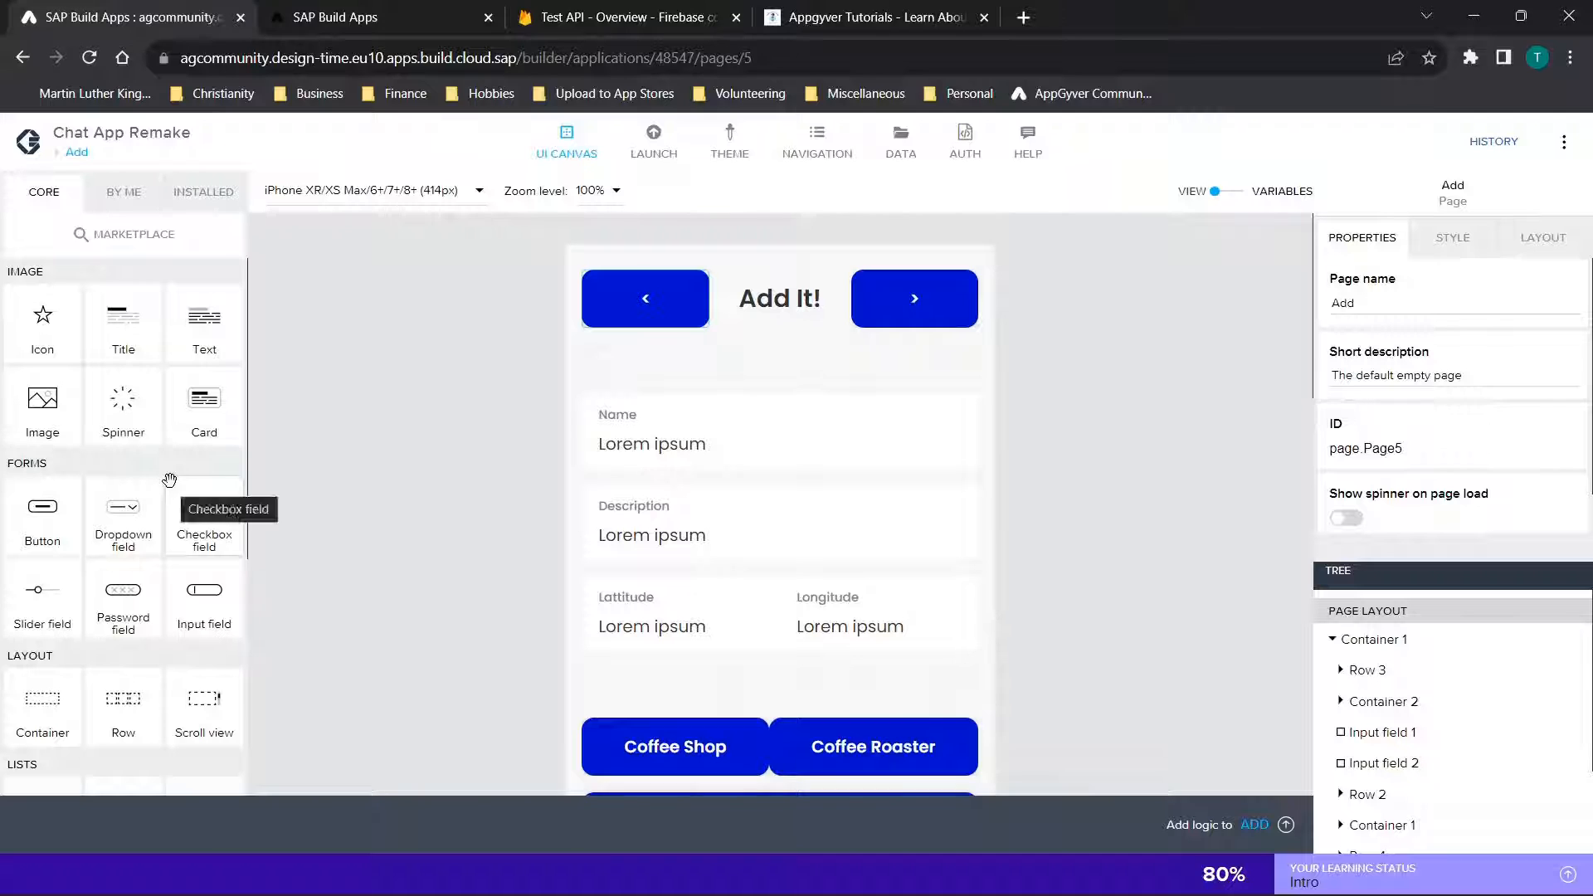
Inspect the Add page's header row by selecting the back button, the Add It! title and the forward button in turn
click(647, 307)
click(766, 304)
click(909, 290)
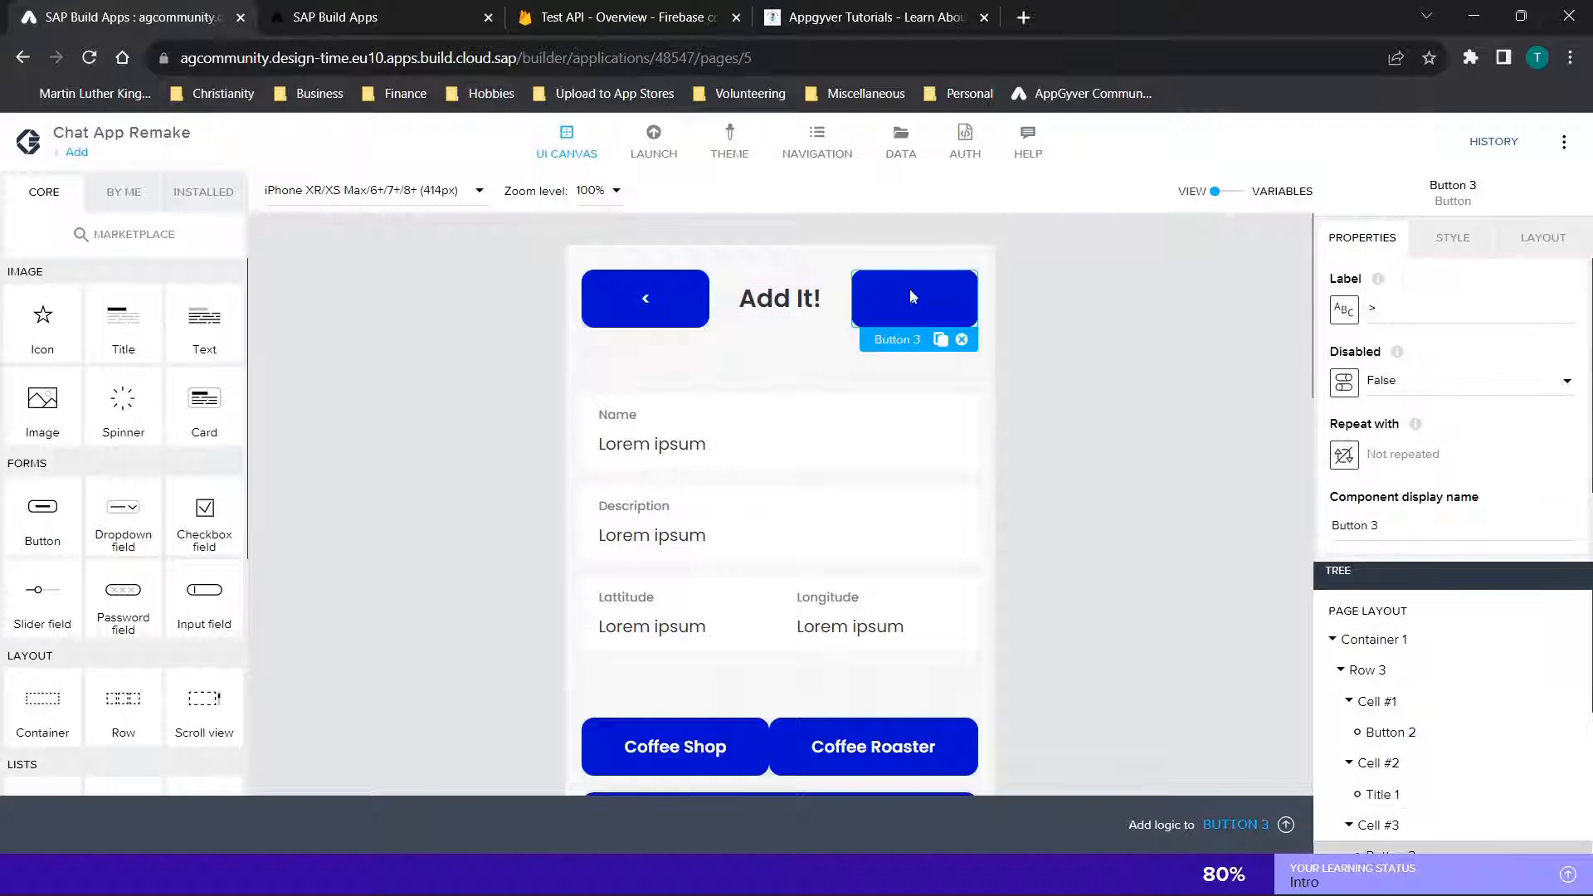
Select Row 3 of the Add page's header and inspect the back button, Add It! title and forward button it holds
click(1373, 668)
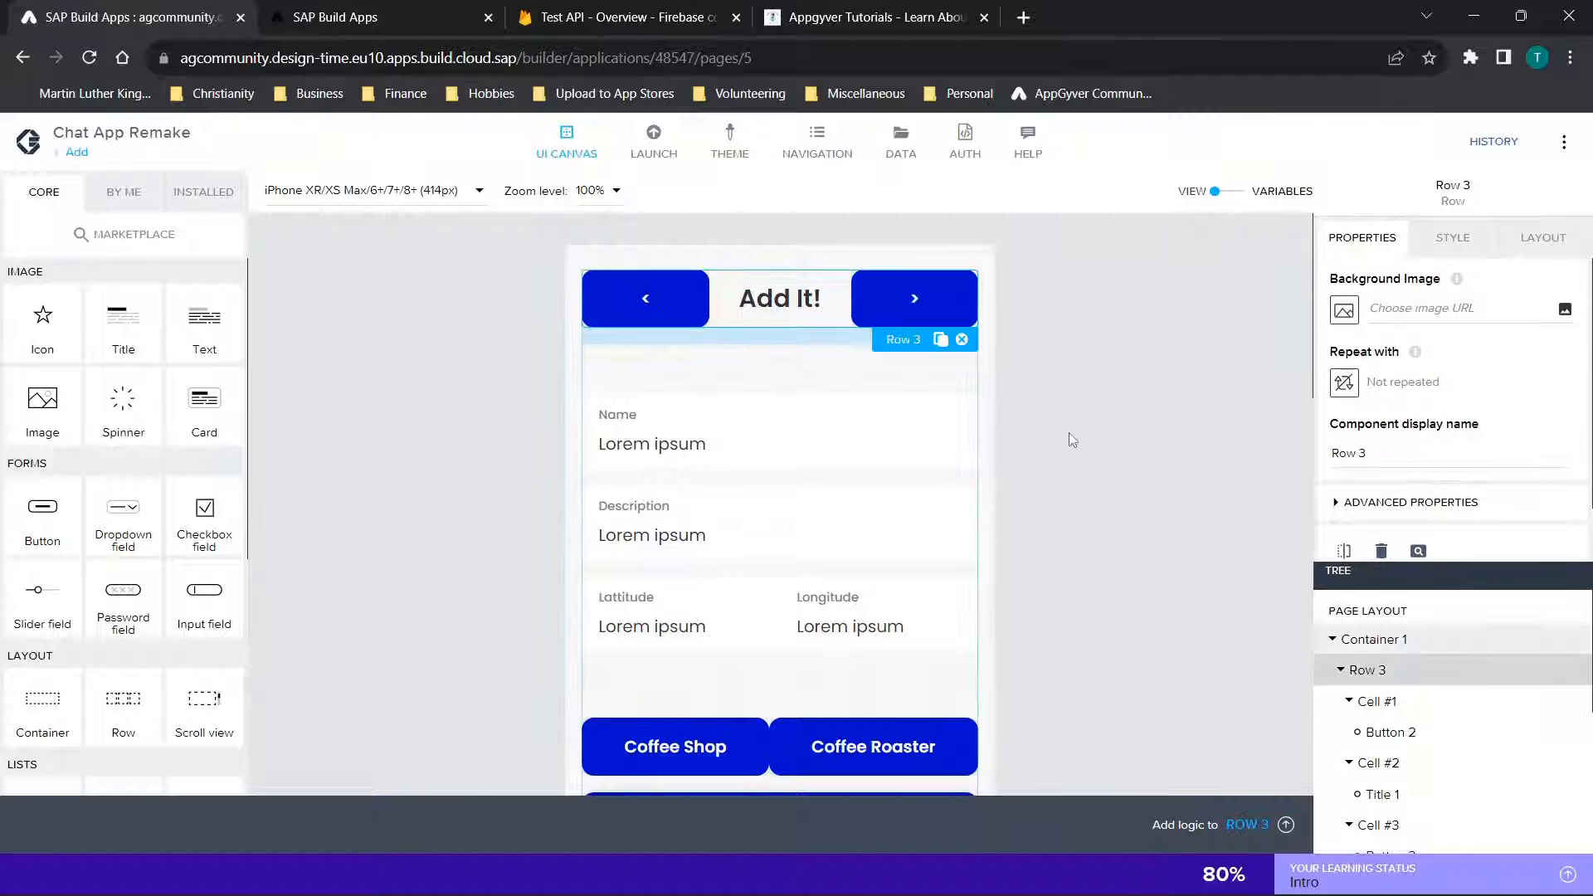
scroll(1069, 439, down, 2)
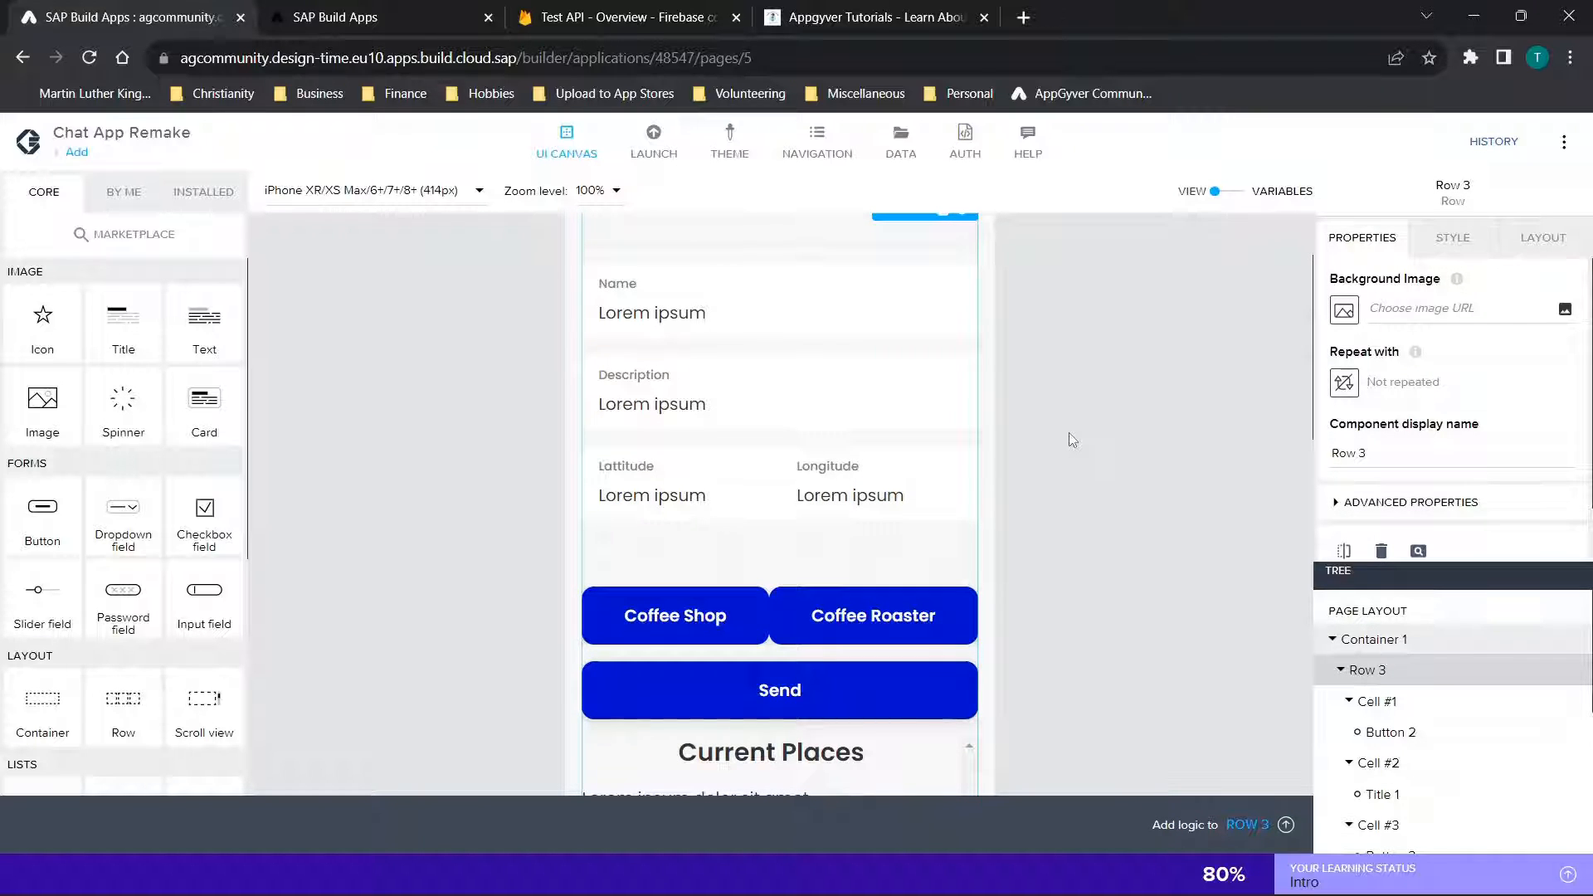
scroll(1066, 390, up, 3)
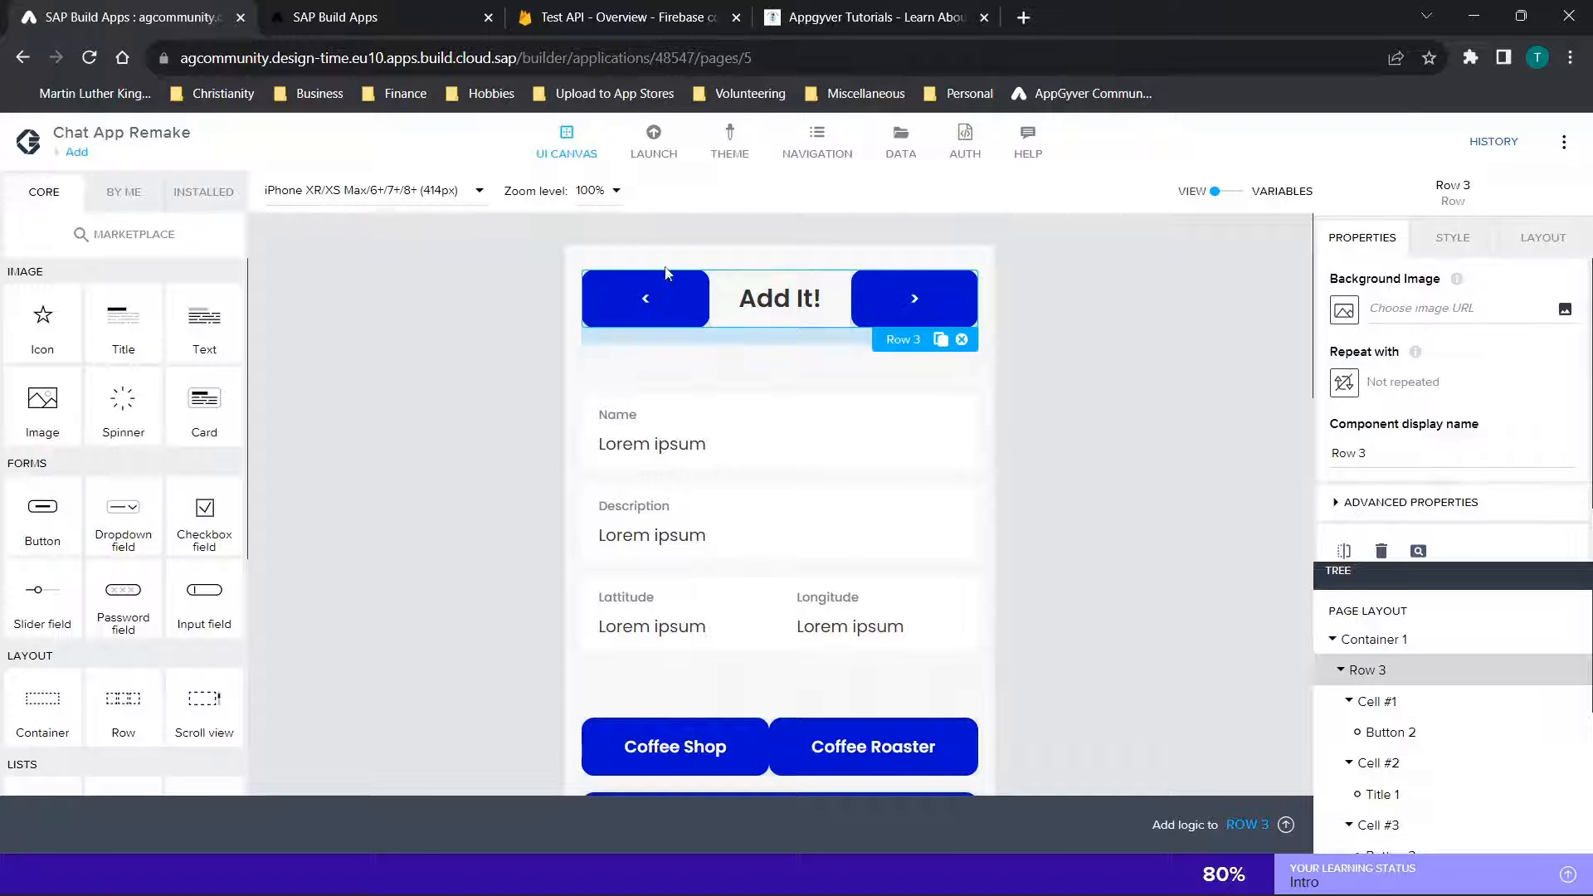
click(630, 292)
click(833, 311)
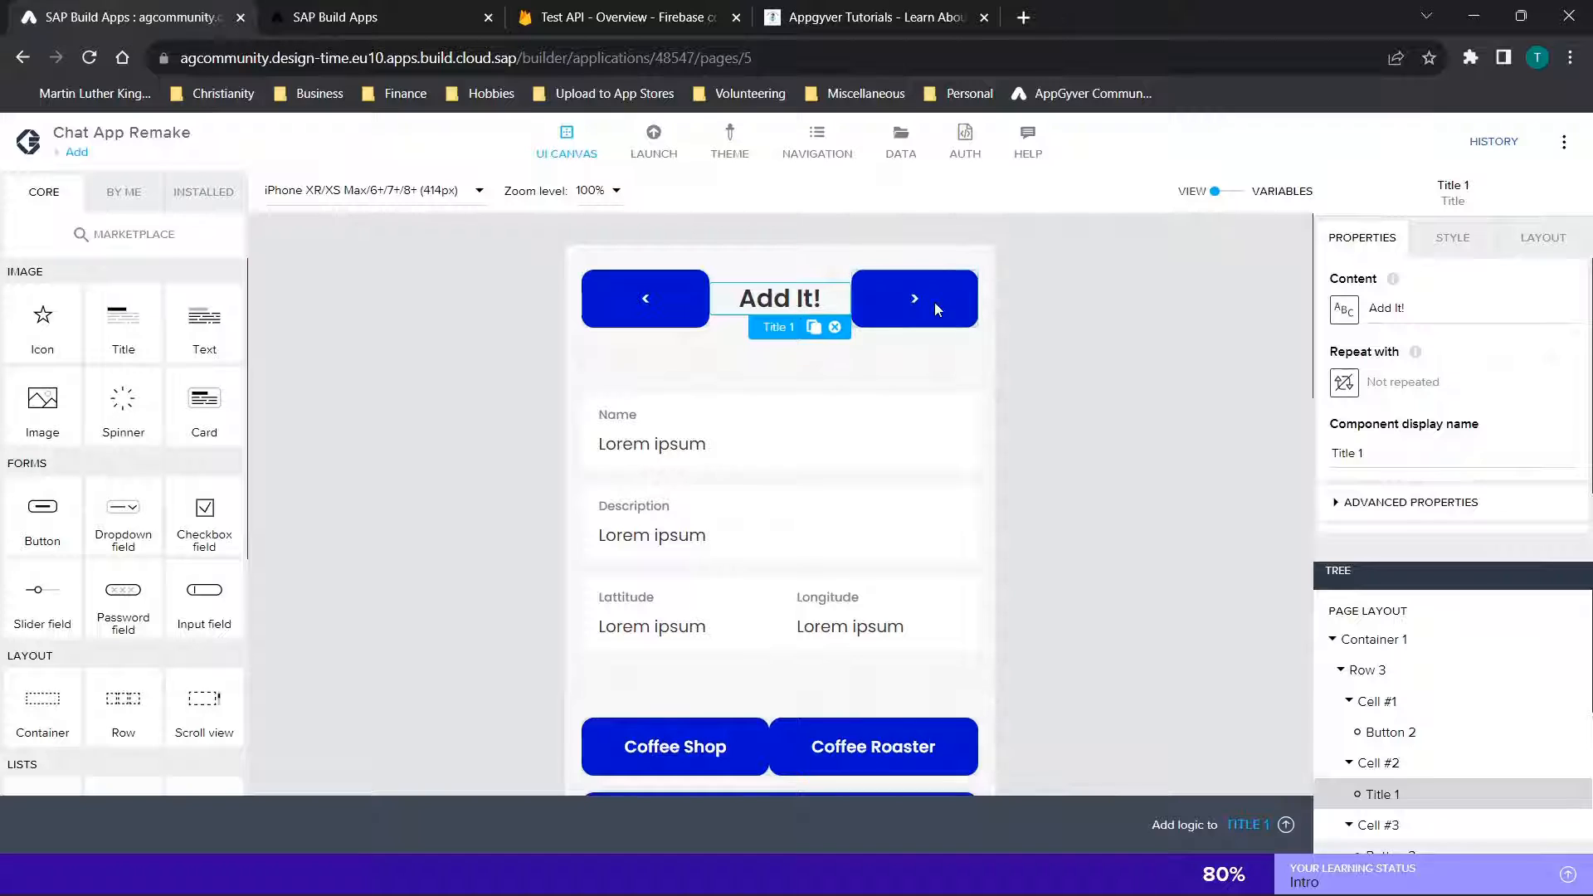
click(934, 302)
click(779, 308)
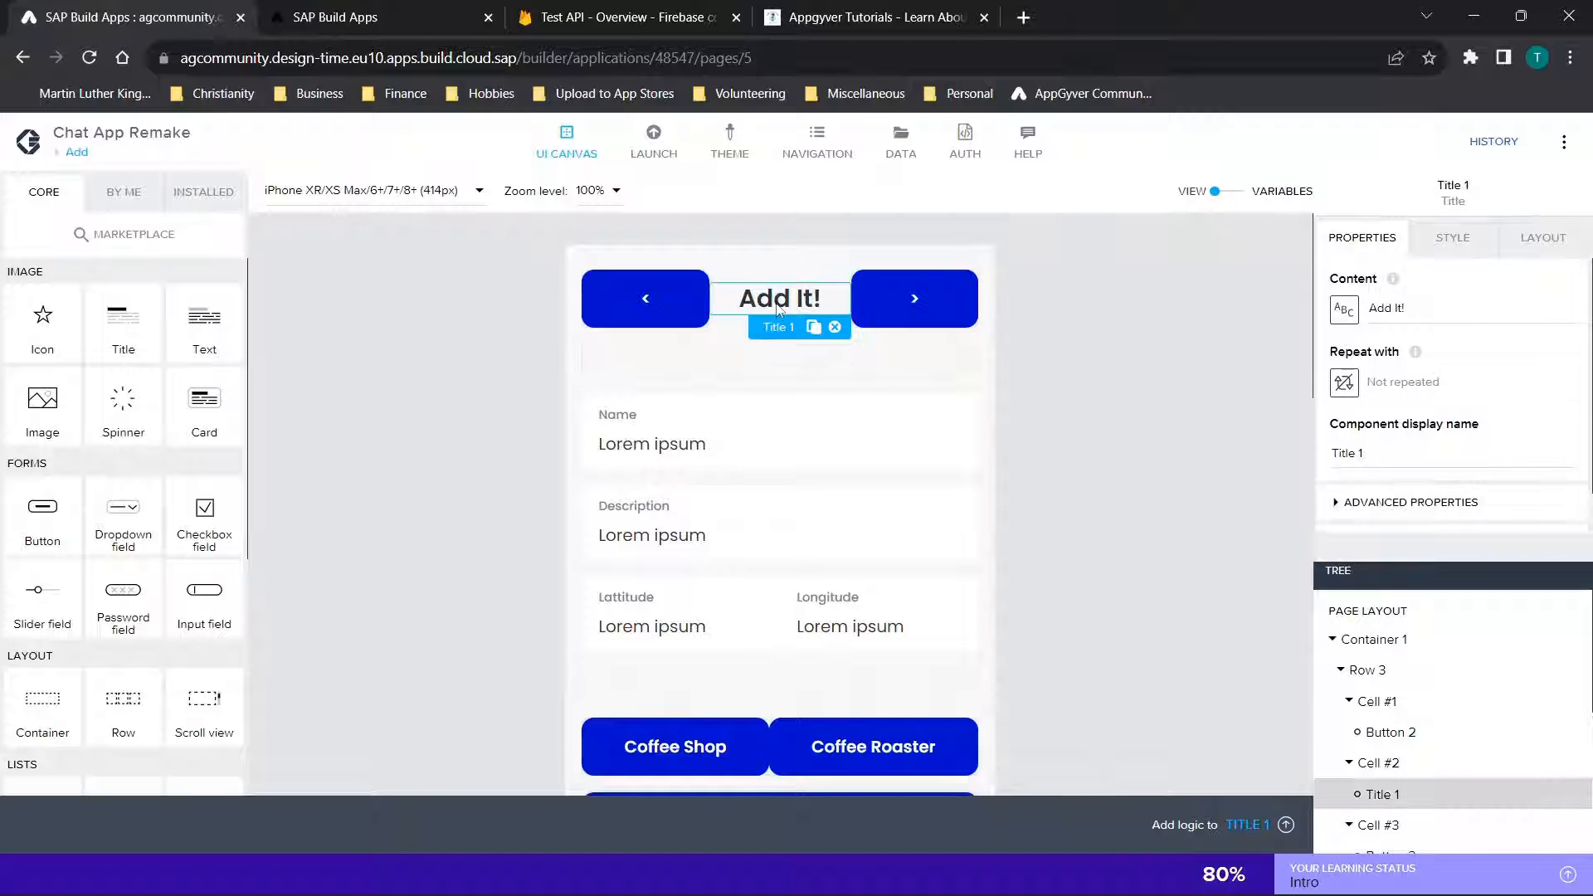
Inspect the empty Container 2 under the header, the Description input field and the Send button on the Add page
scroll(857, 441, down, 1)
click(722, 340)
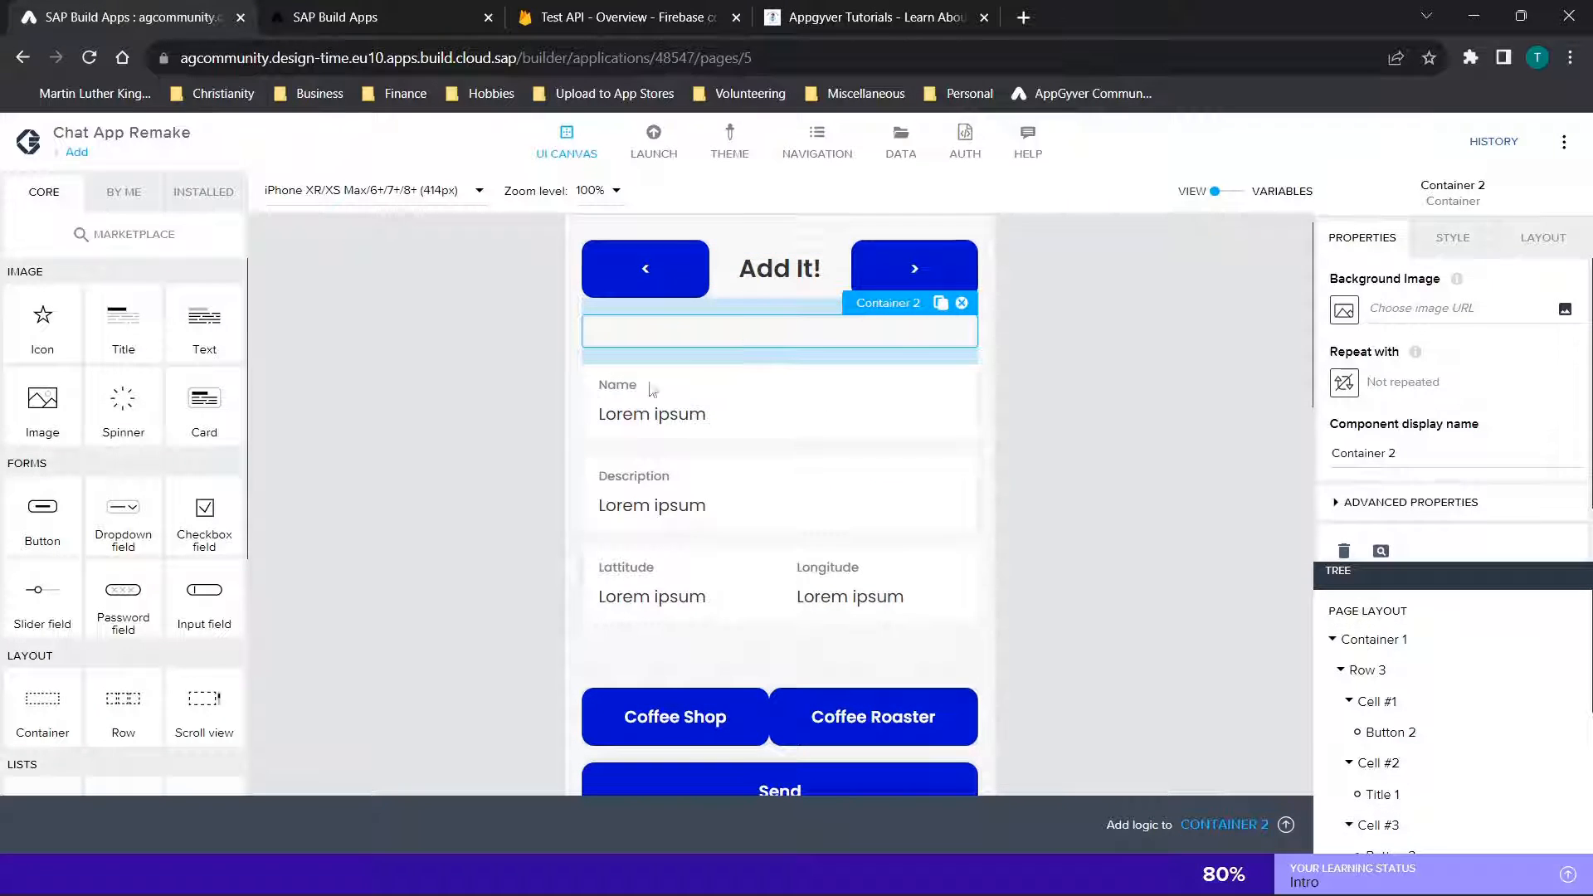
scroll(652, 390, down, 2)
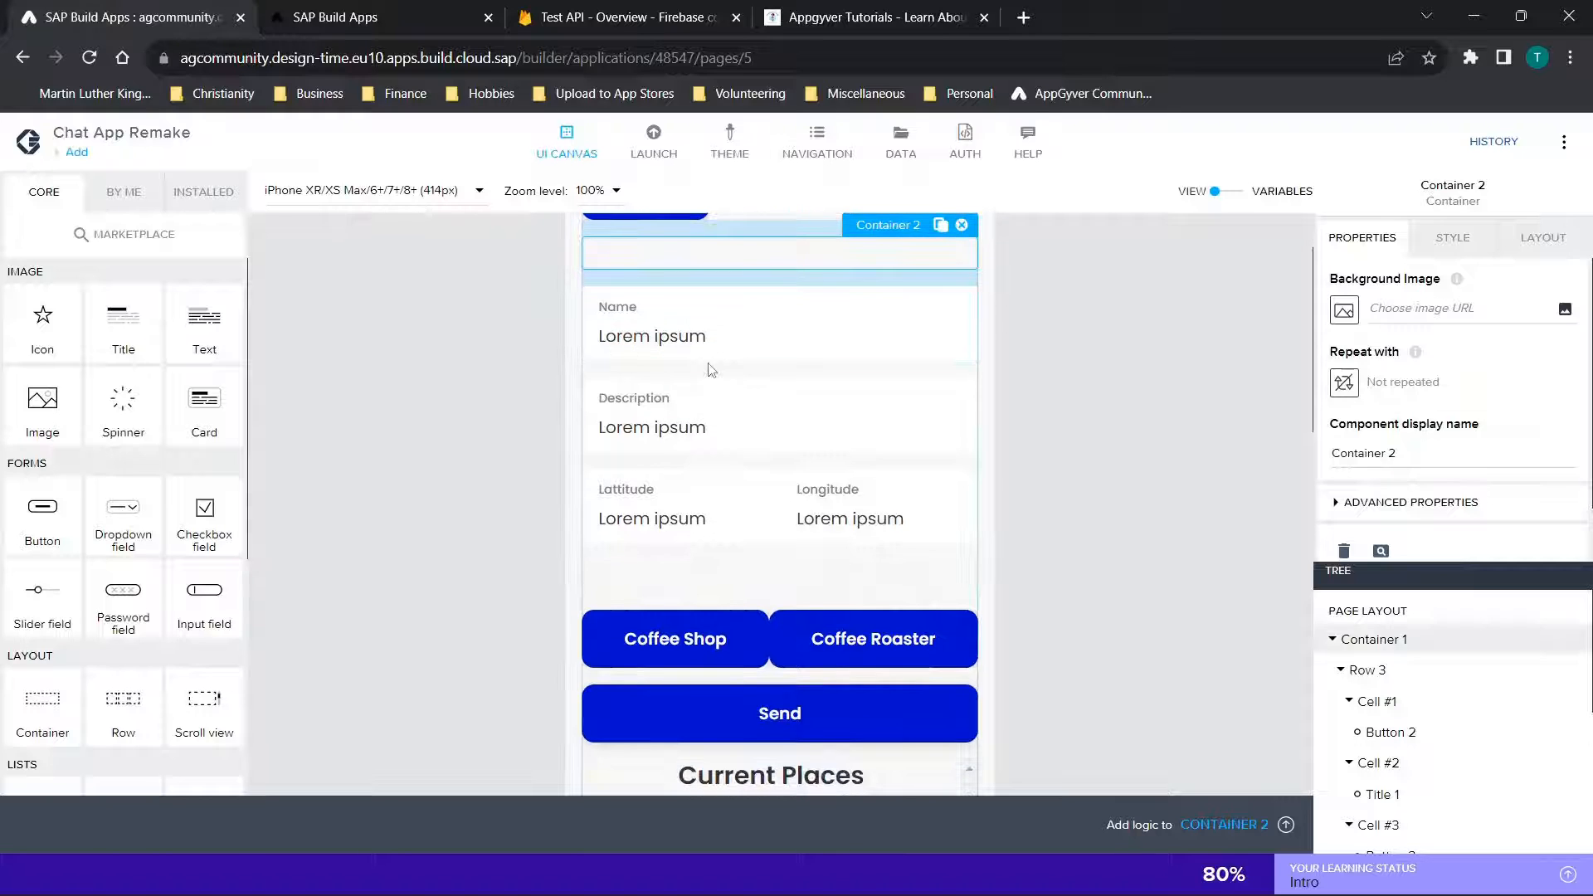
click(687, 405)
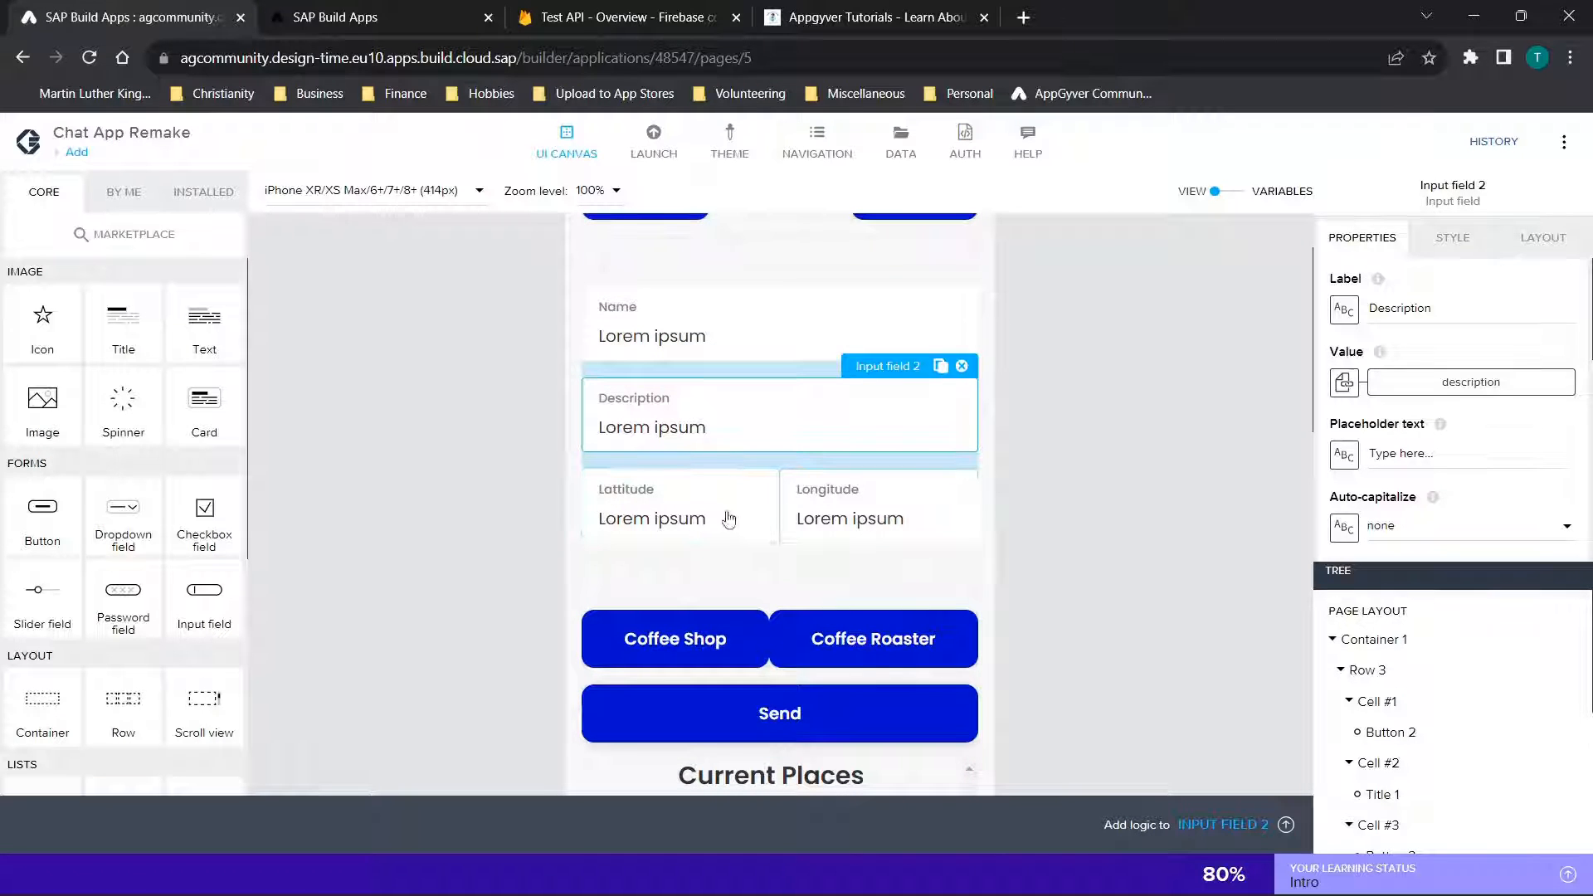
scroll(916, 497, down, 5)
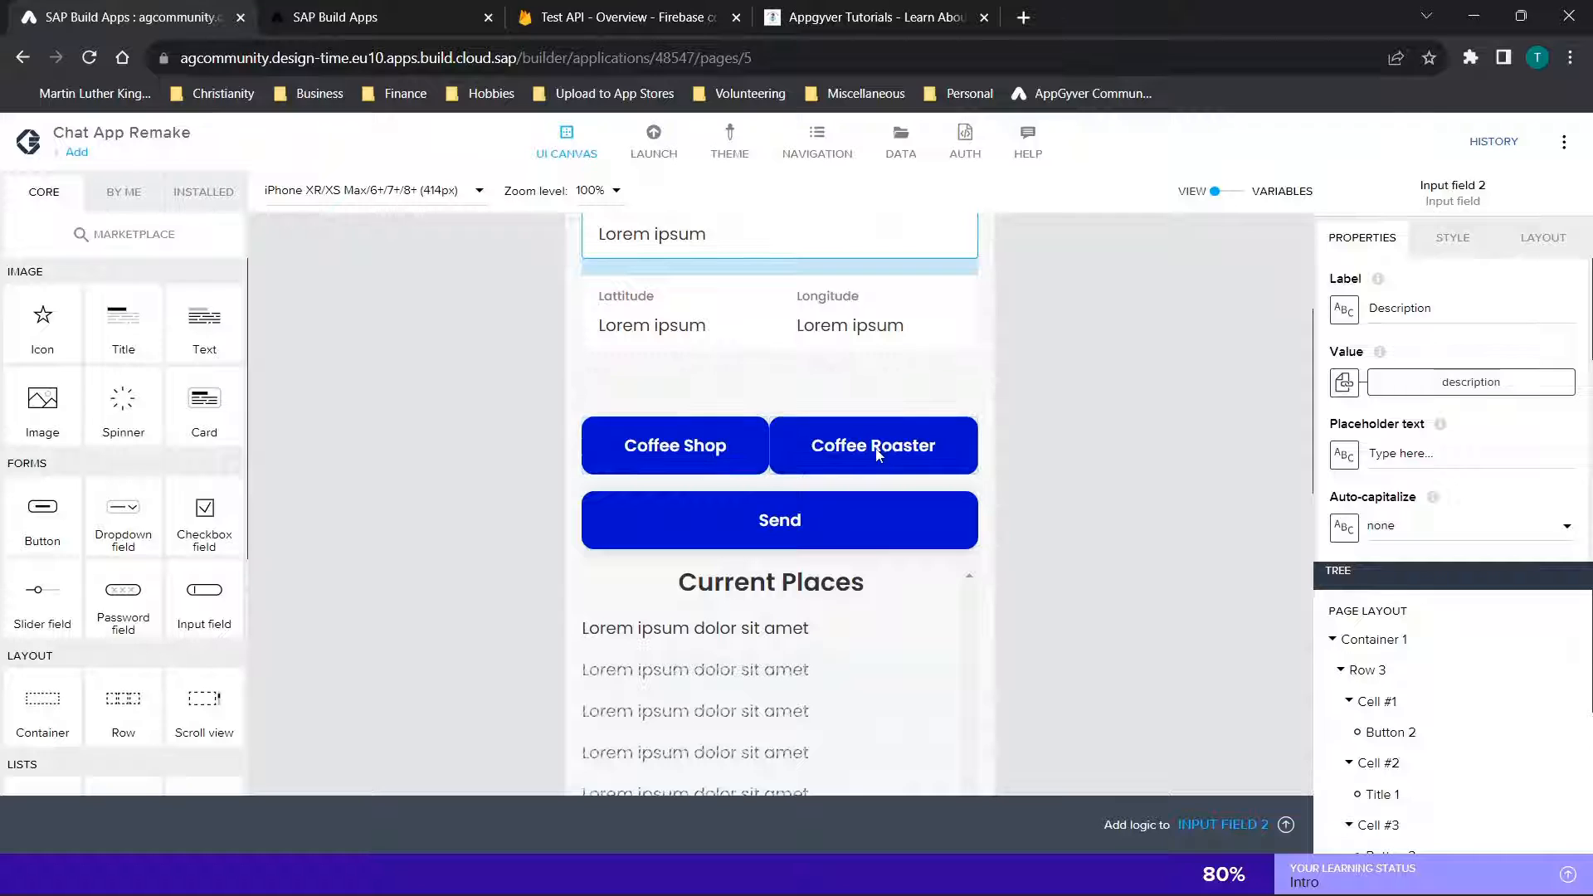
click(788, 528)
Select Container 3 around the Current Places list and expand it and its Scroll view 1 in the component tree
scroll(789, 528, down, 2)
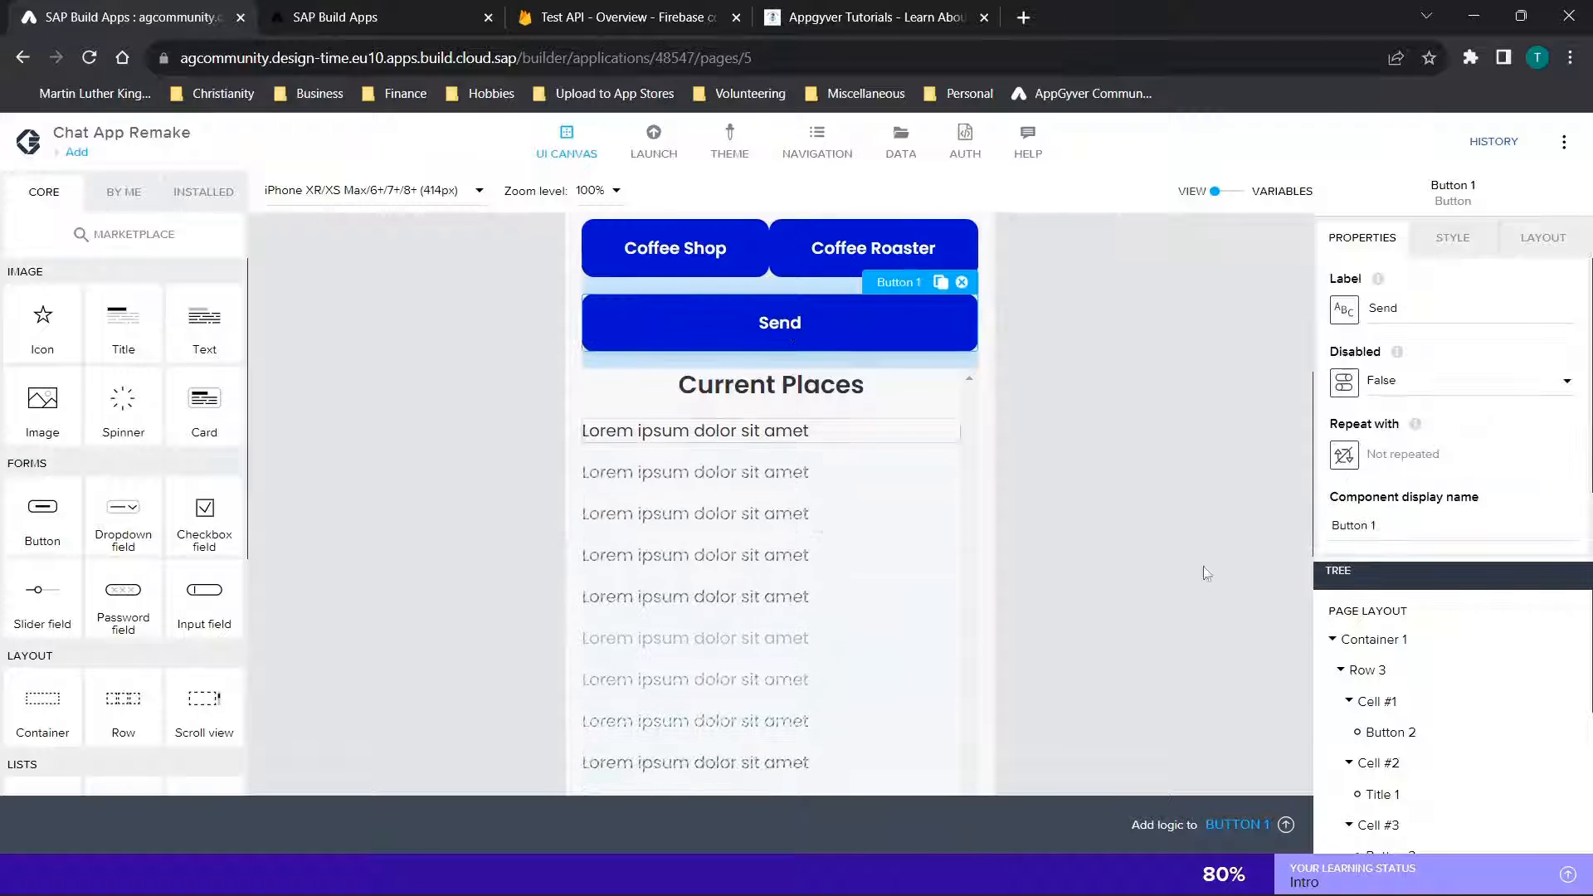
click(1361, 800)
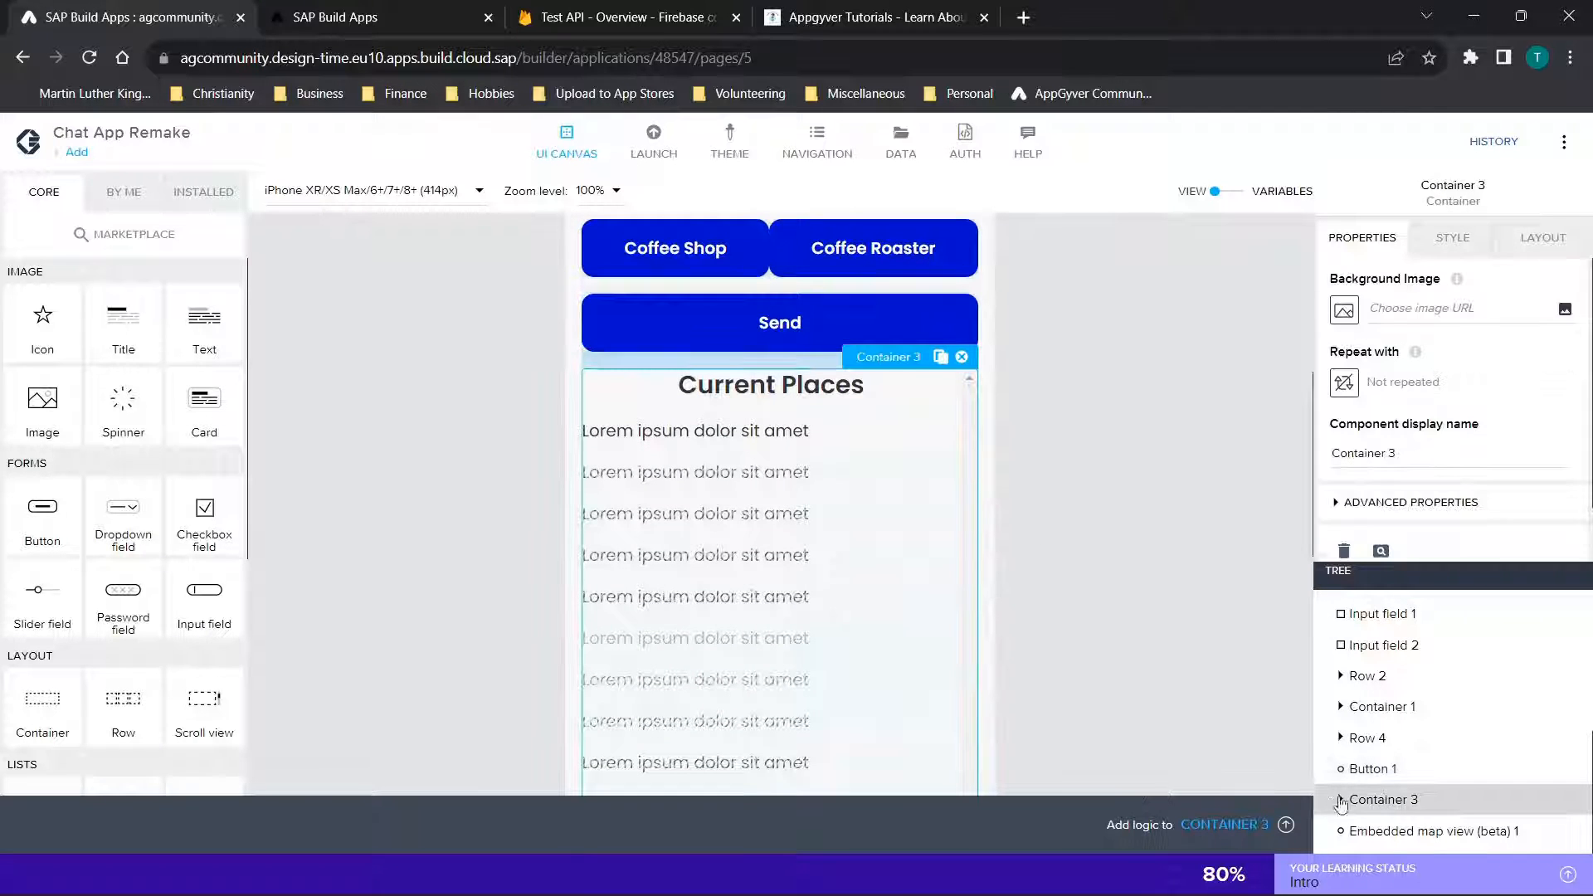
click(1338, 802)
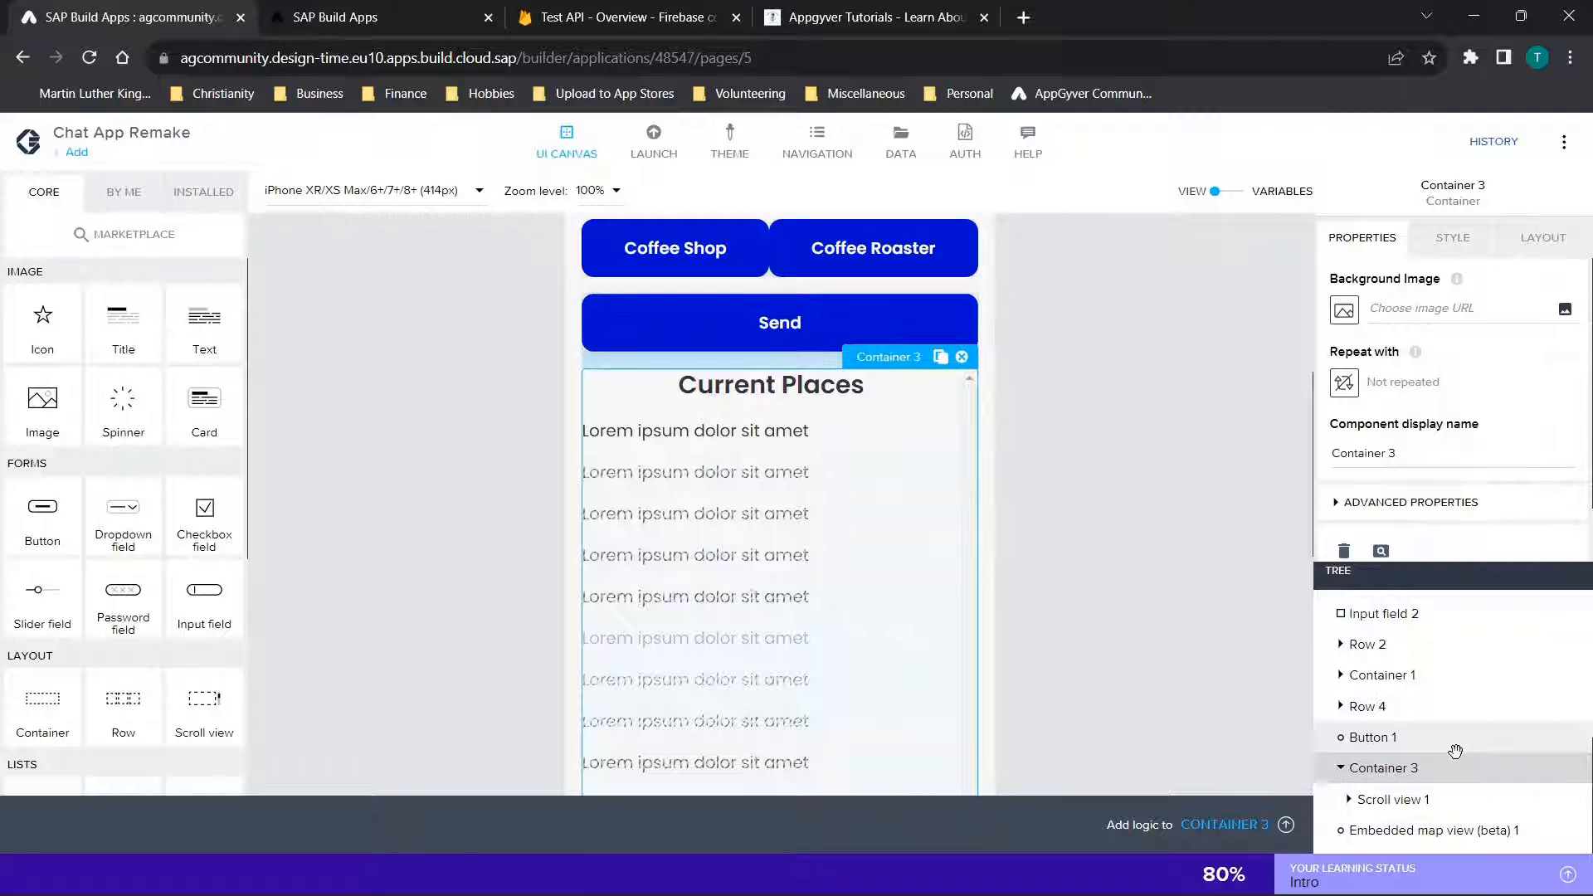
scroll(1084, 644, down, 3)
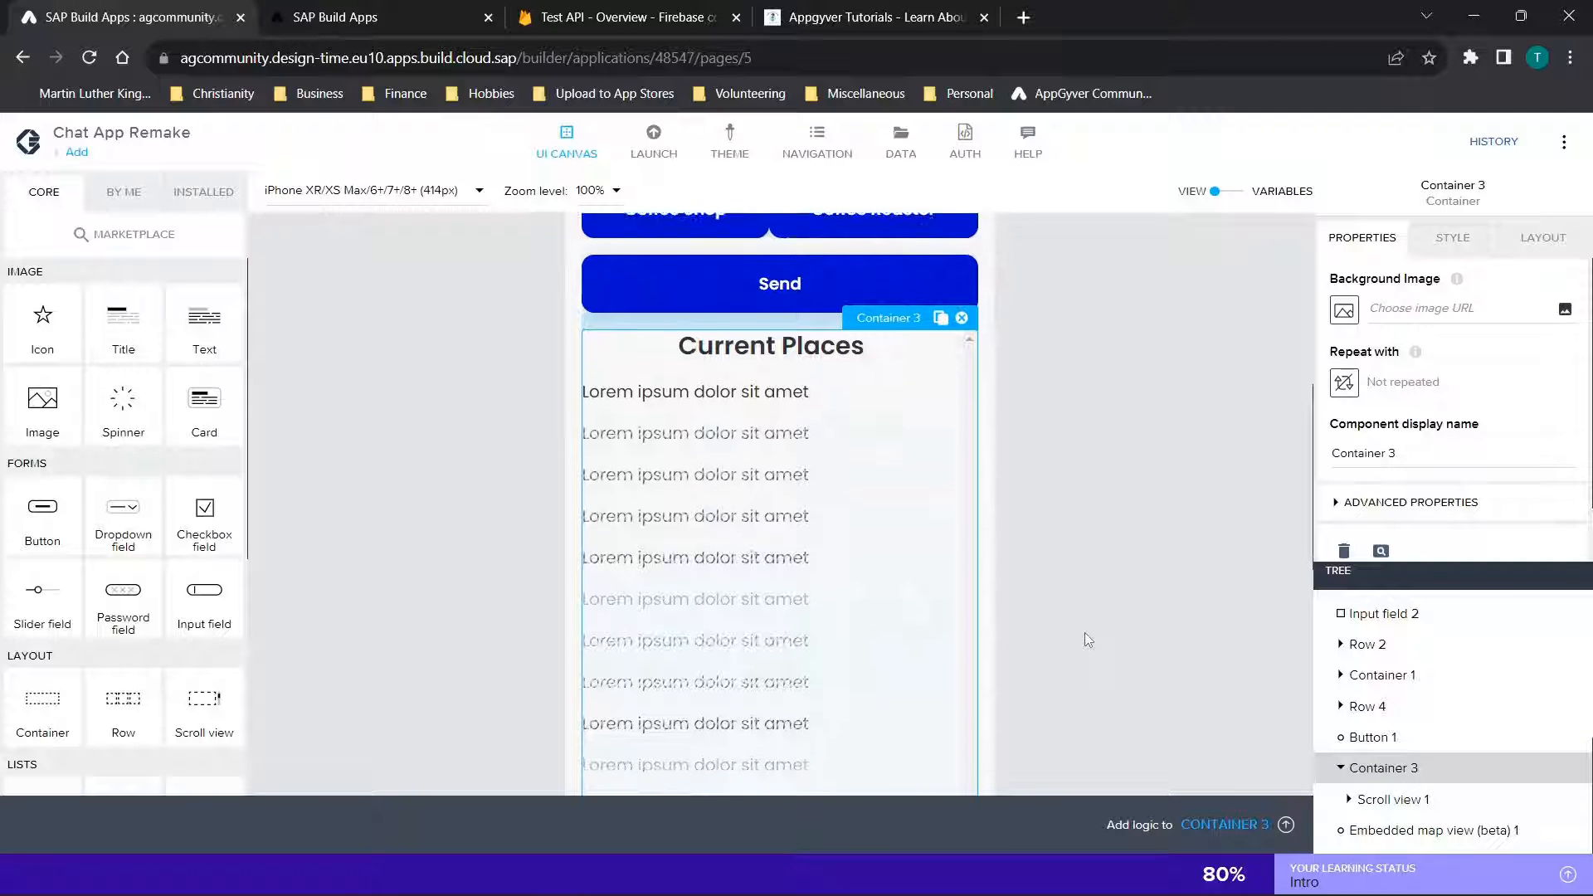
click(1349, 800)
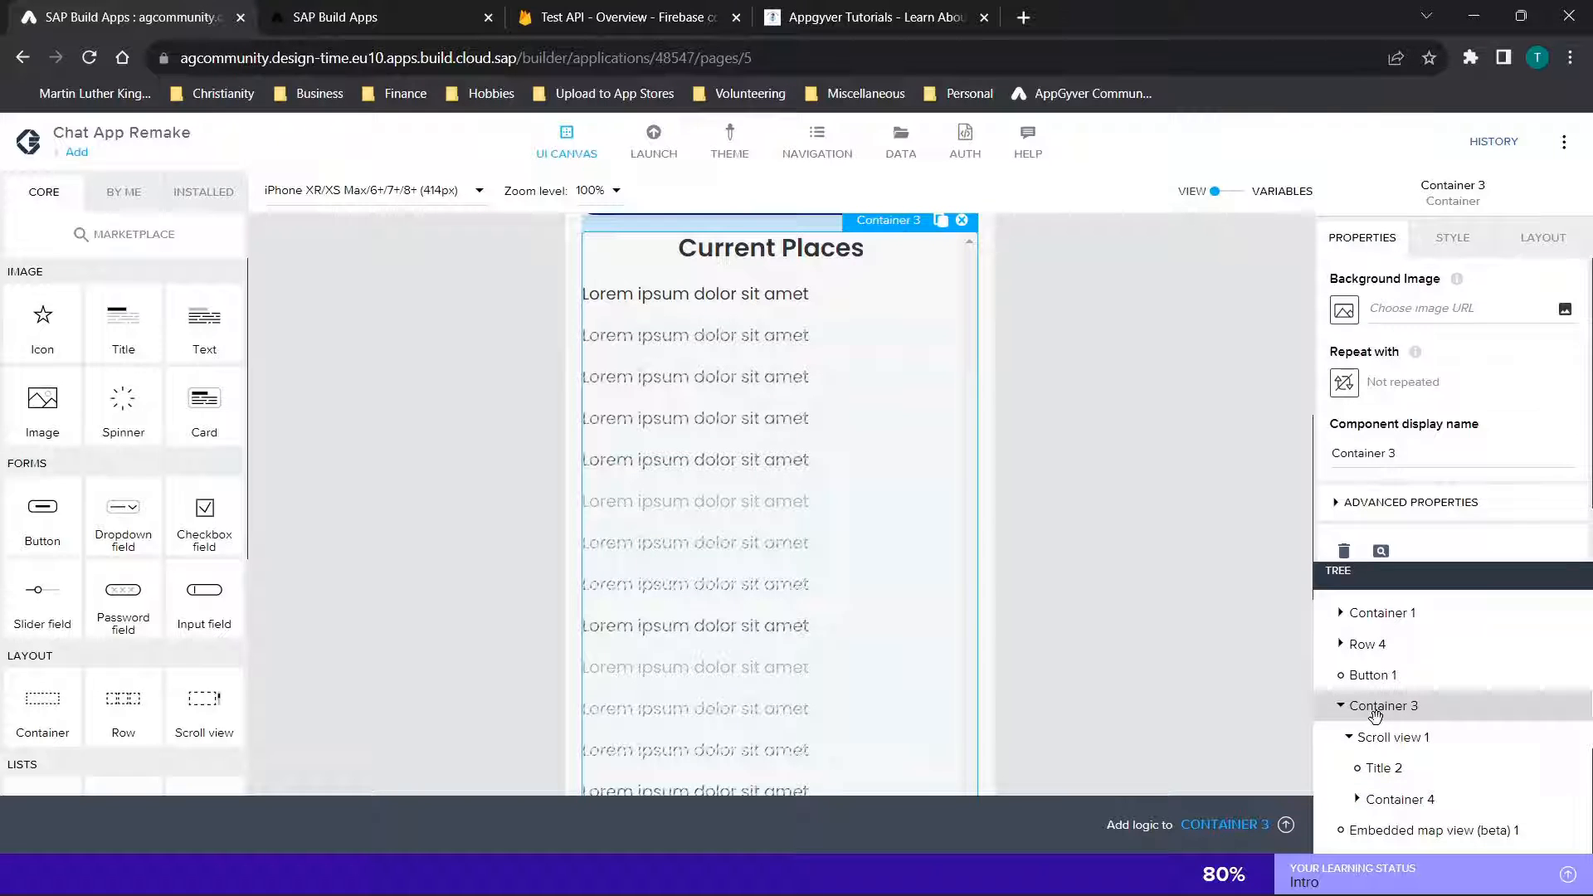
Inspect the scroll view's contents by selecting the Current Places title, expanding Container 4 and selecting its repeated text component
click(1383, 735)
click(1397, 765)
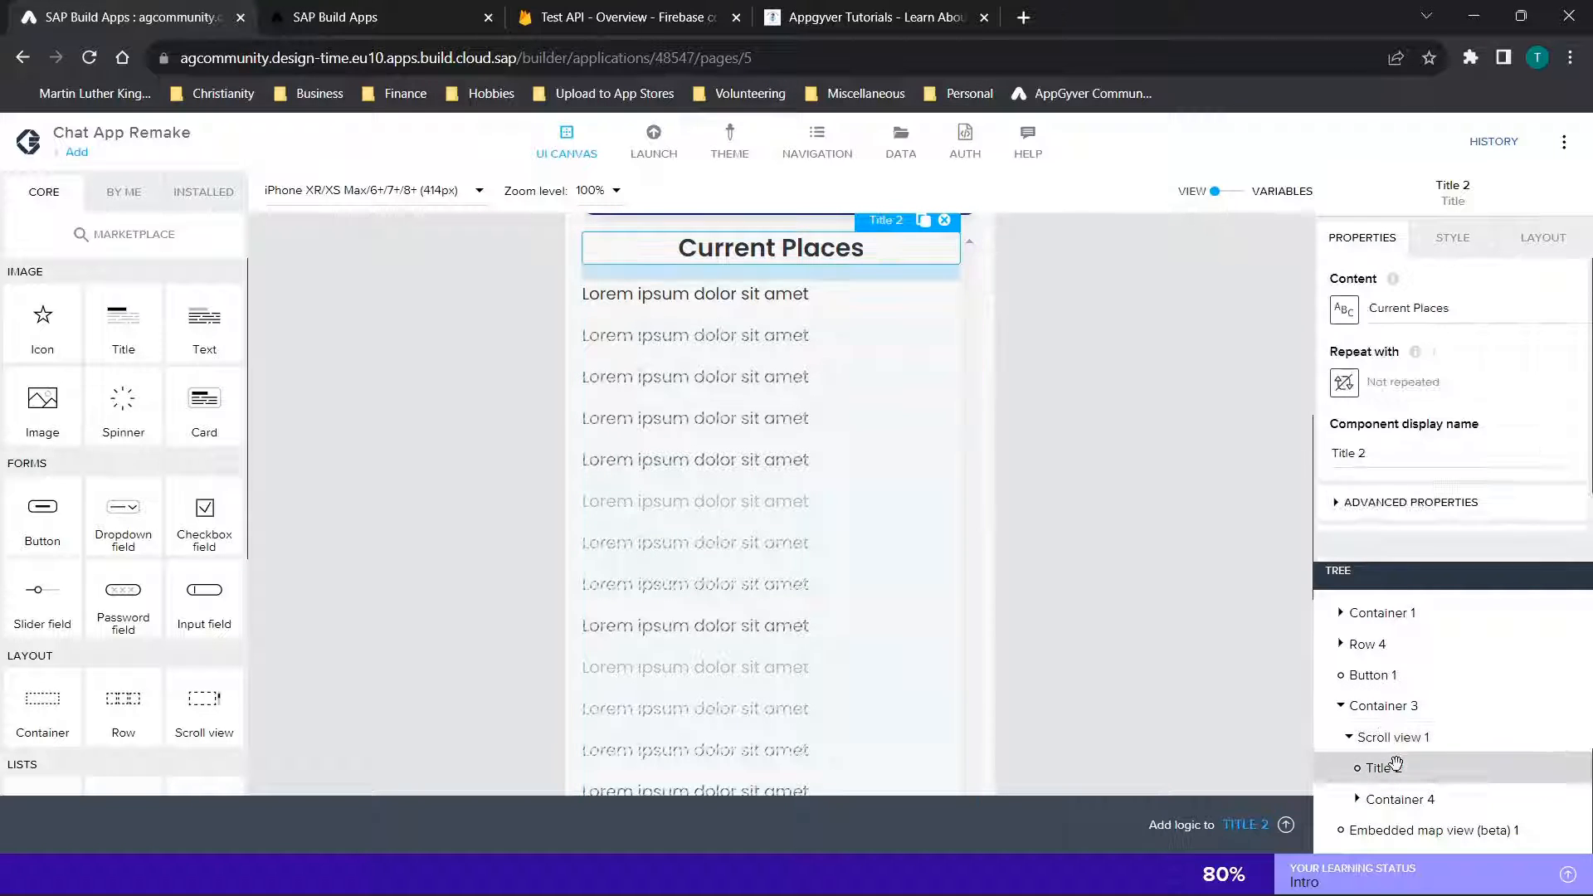
click(1359, 801)
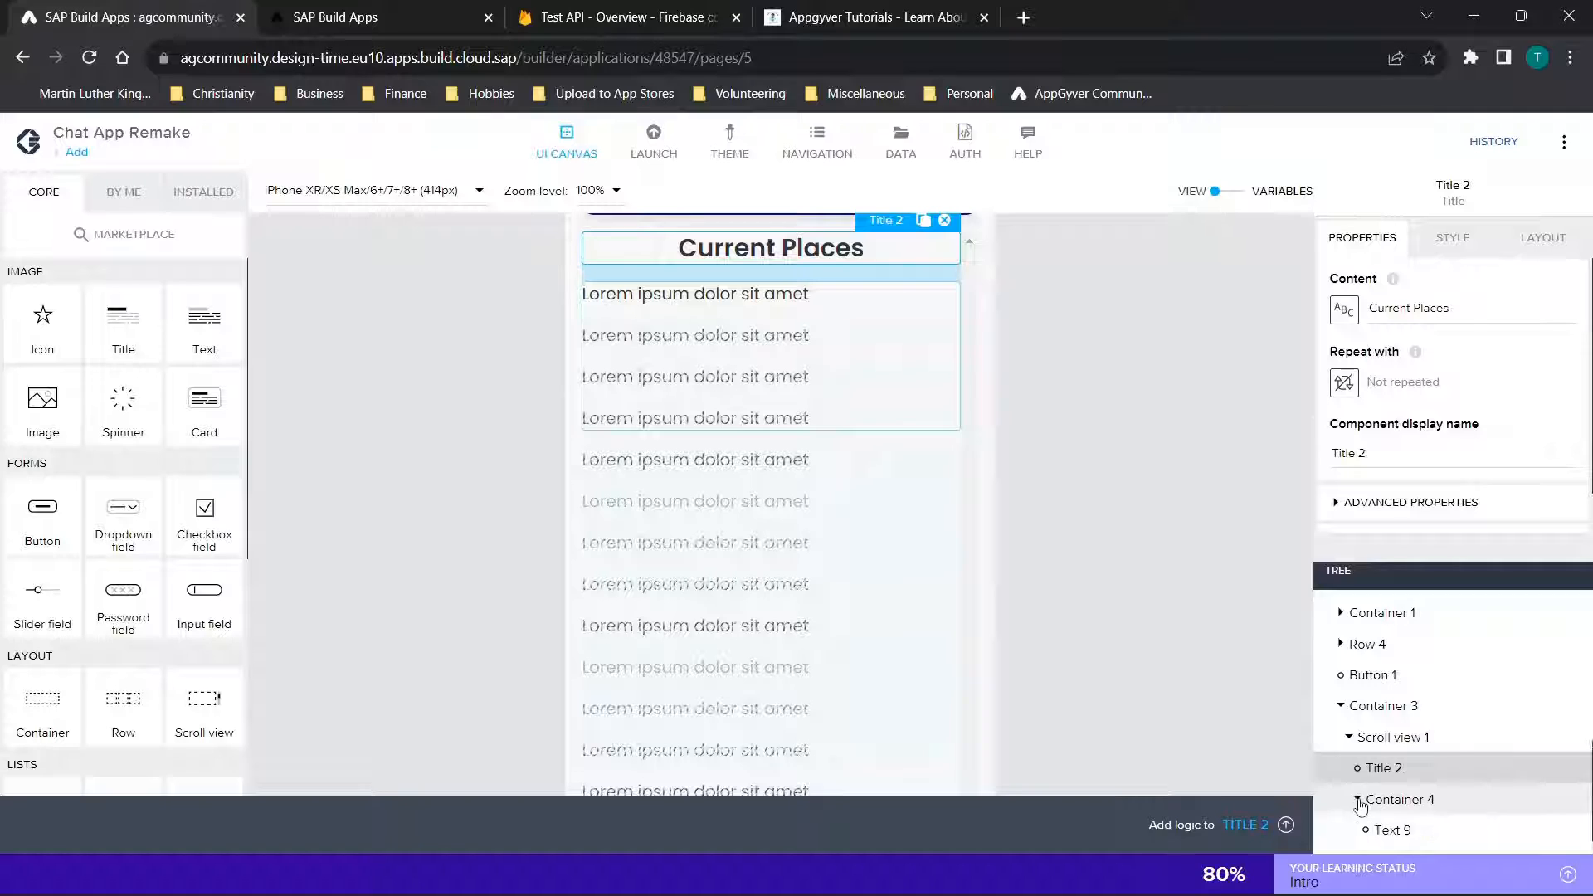
scroll(1494, 713, down, 1)
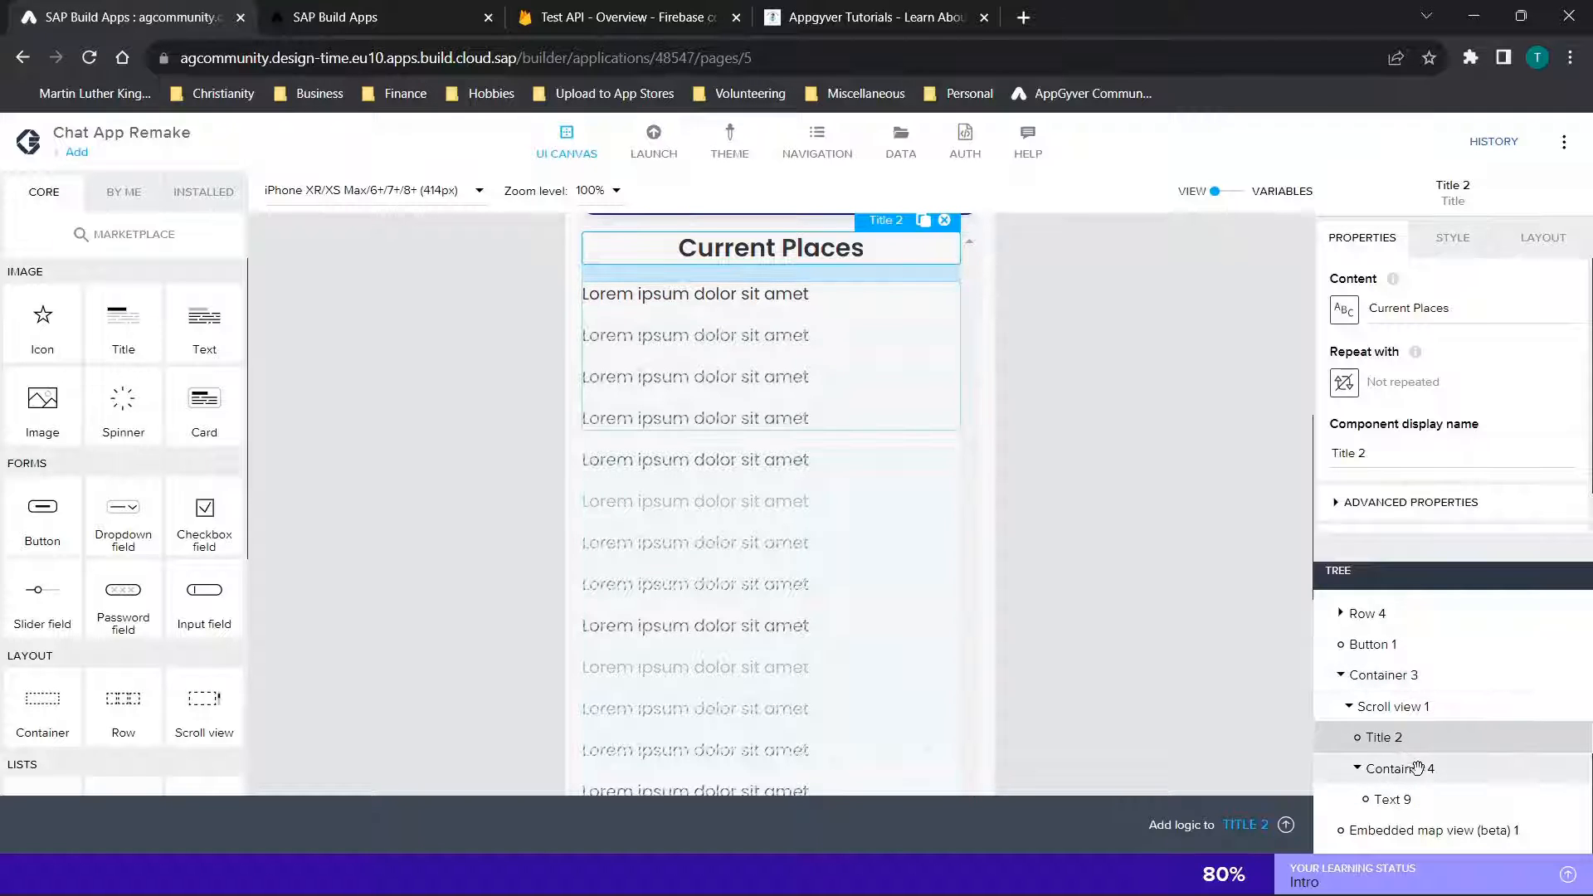
click(1394, 800)
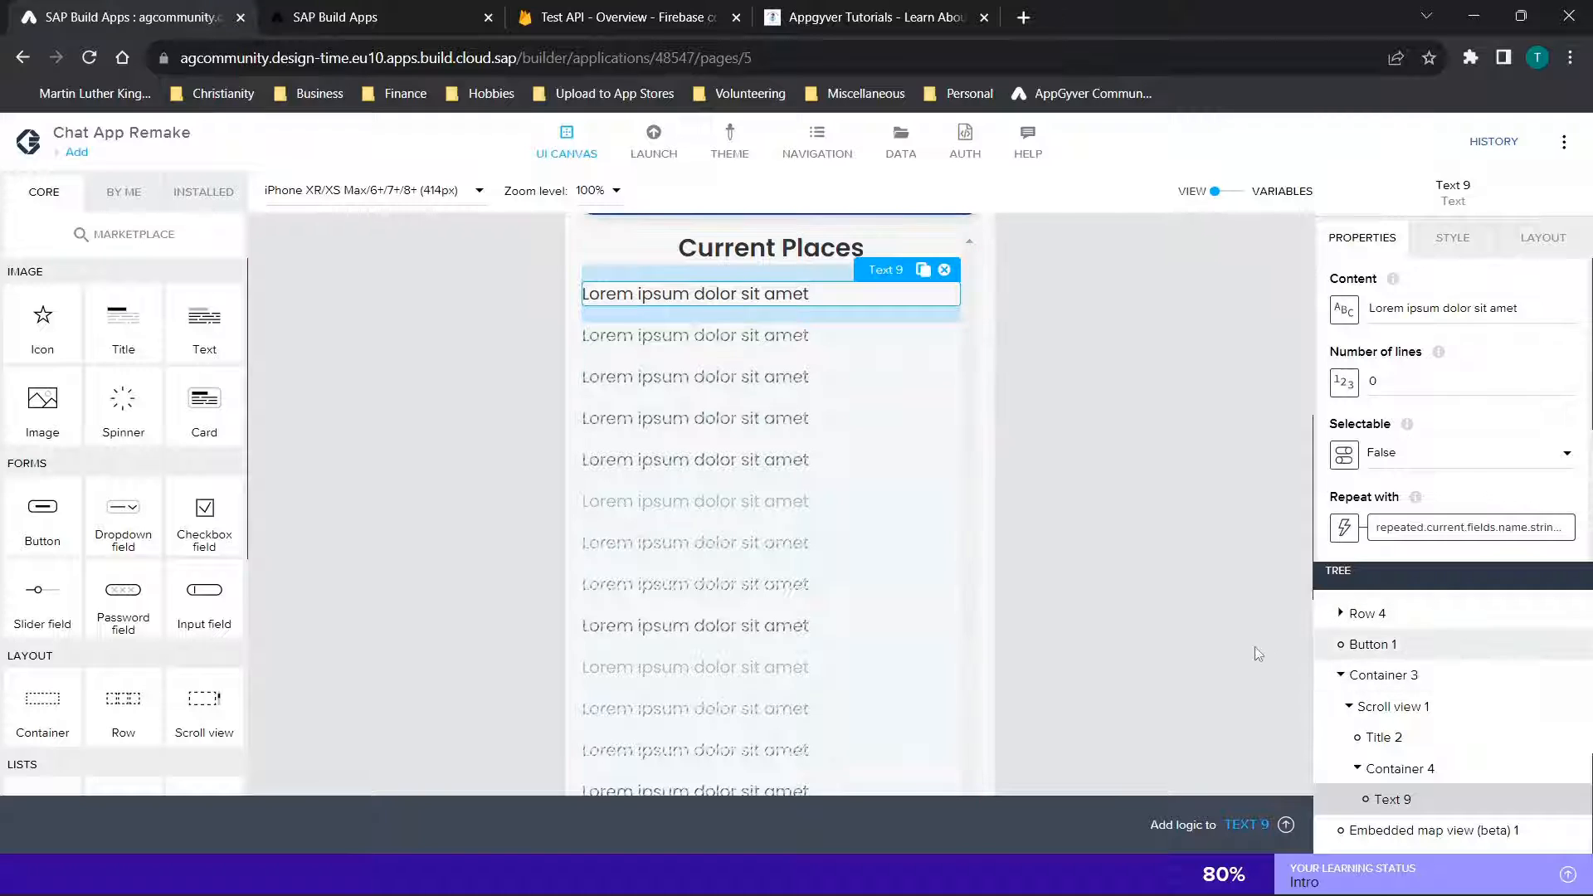
Select the embedded map view below the Current Places list and review its properties
scroll(1254, 646, down, 1)
scroll(1214, 669, down, 5)
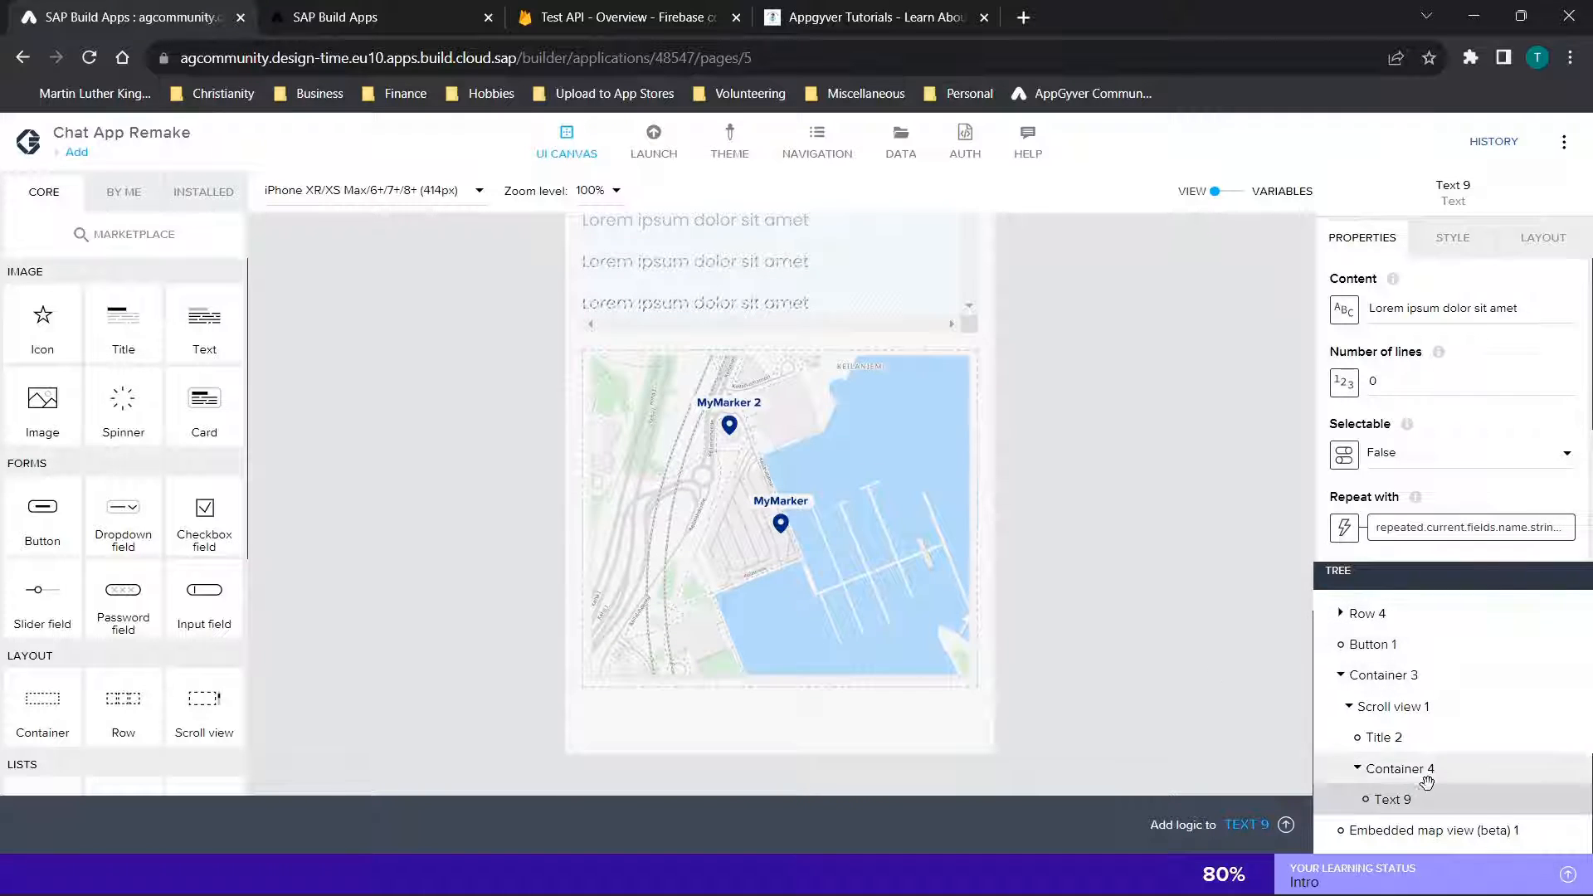
click(1415, 831)
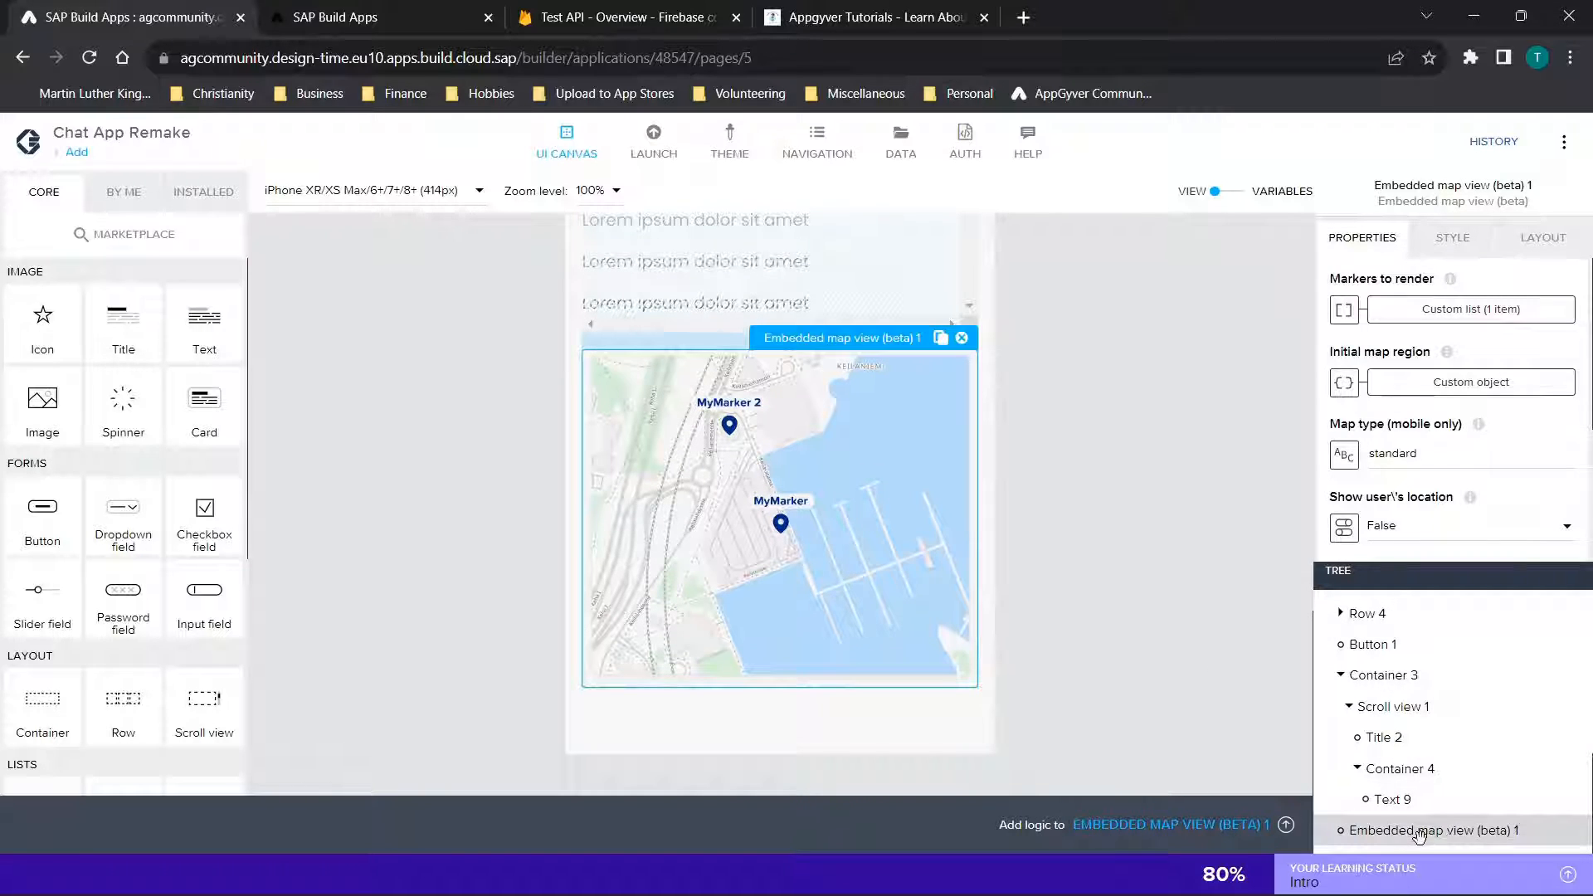
Search the component marketplace for "map" and check the installed components for the embedded map view
click(136, 234)
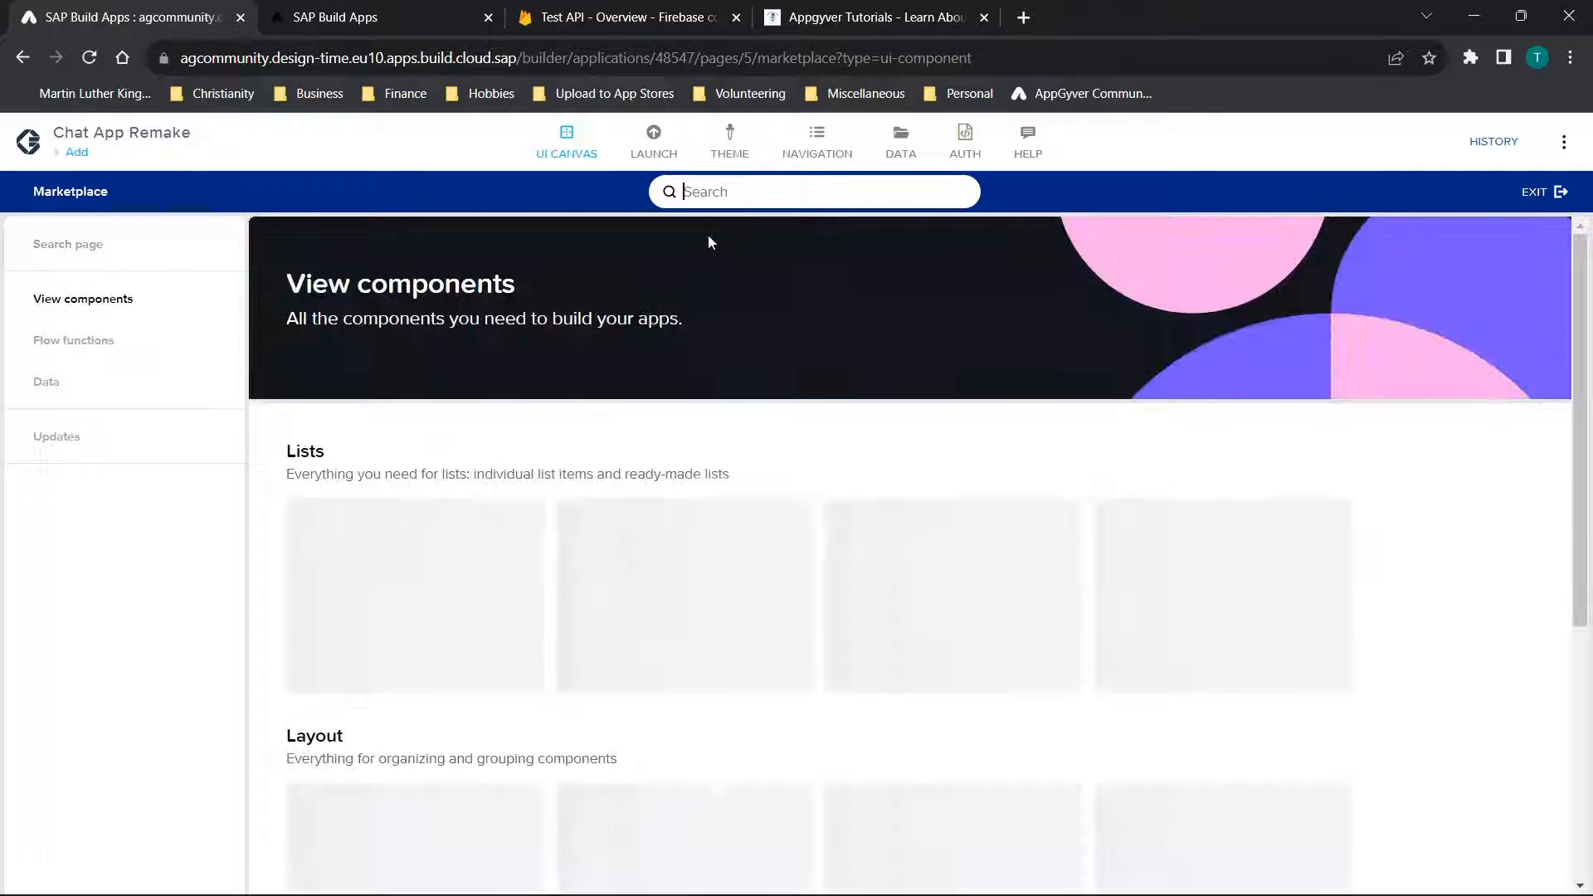
text(map)
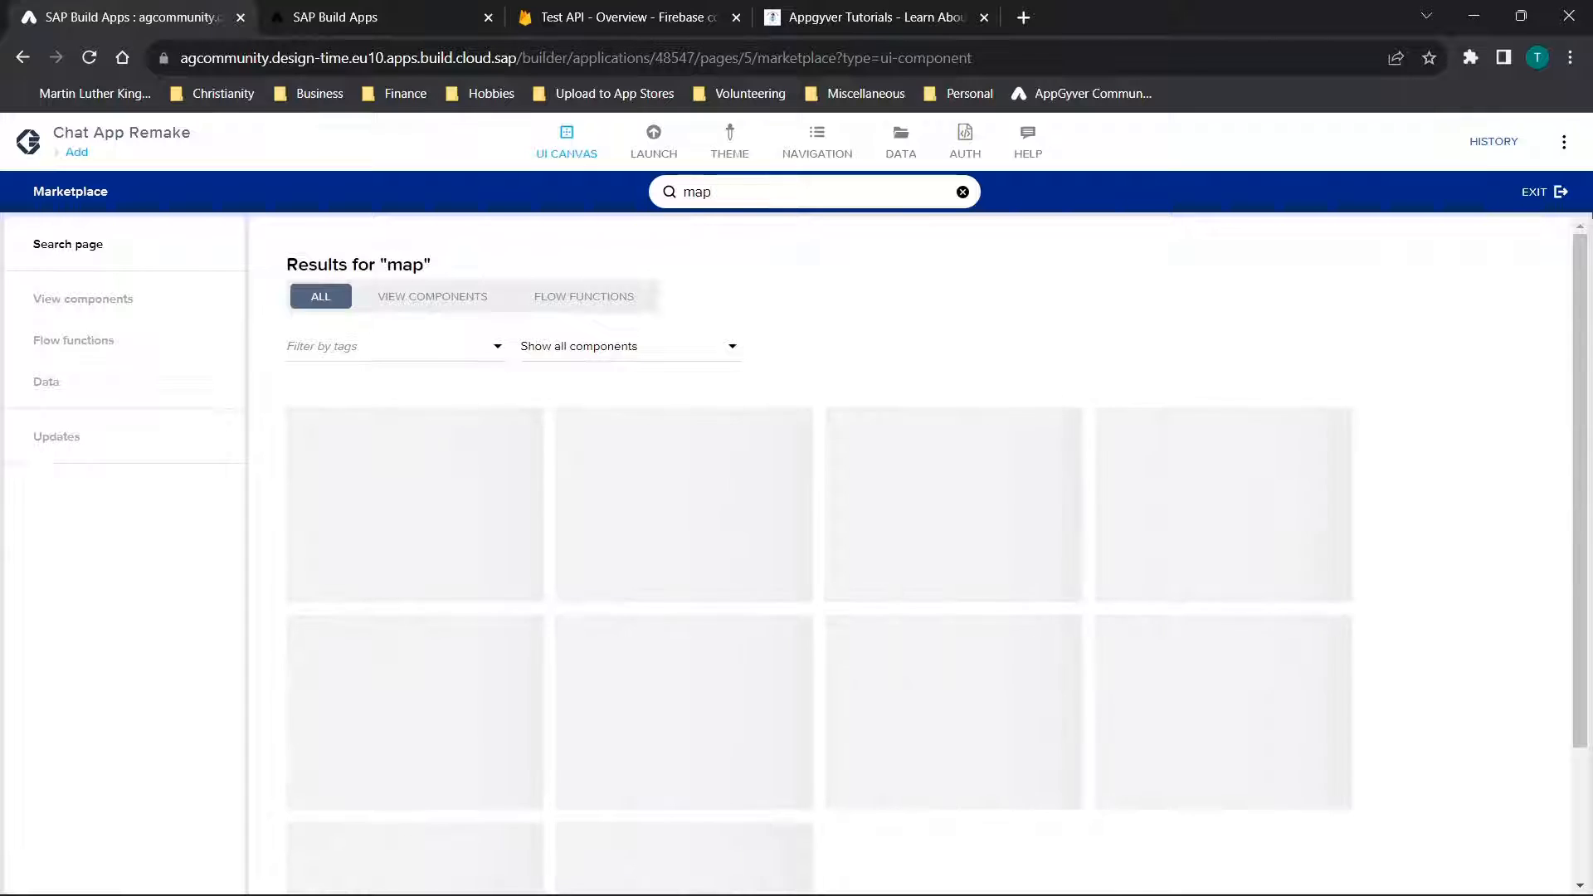
click(1545, 206)
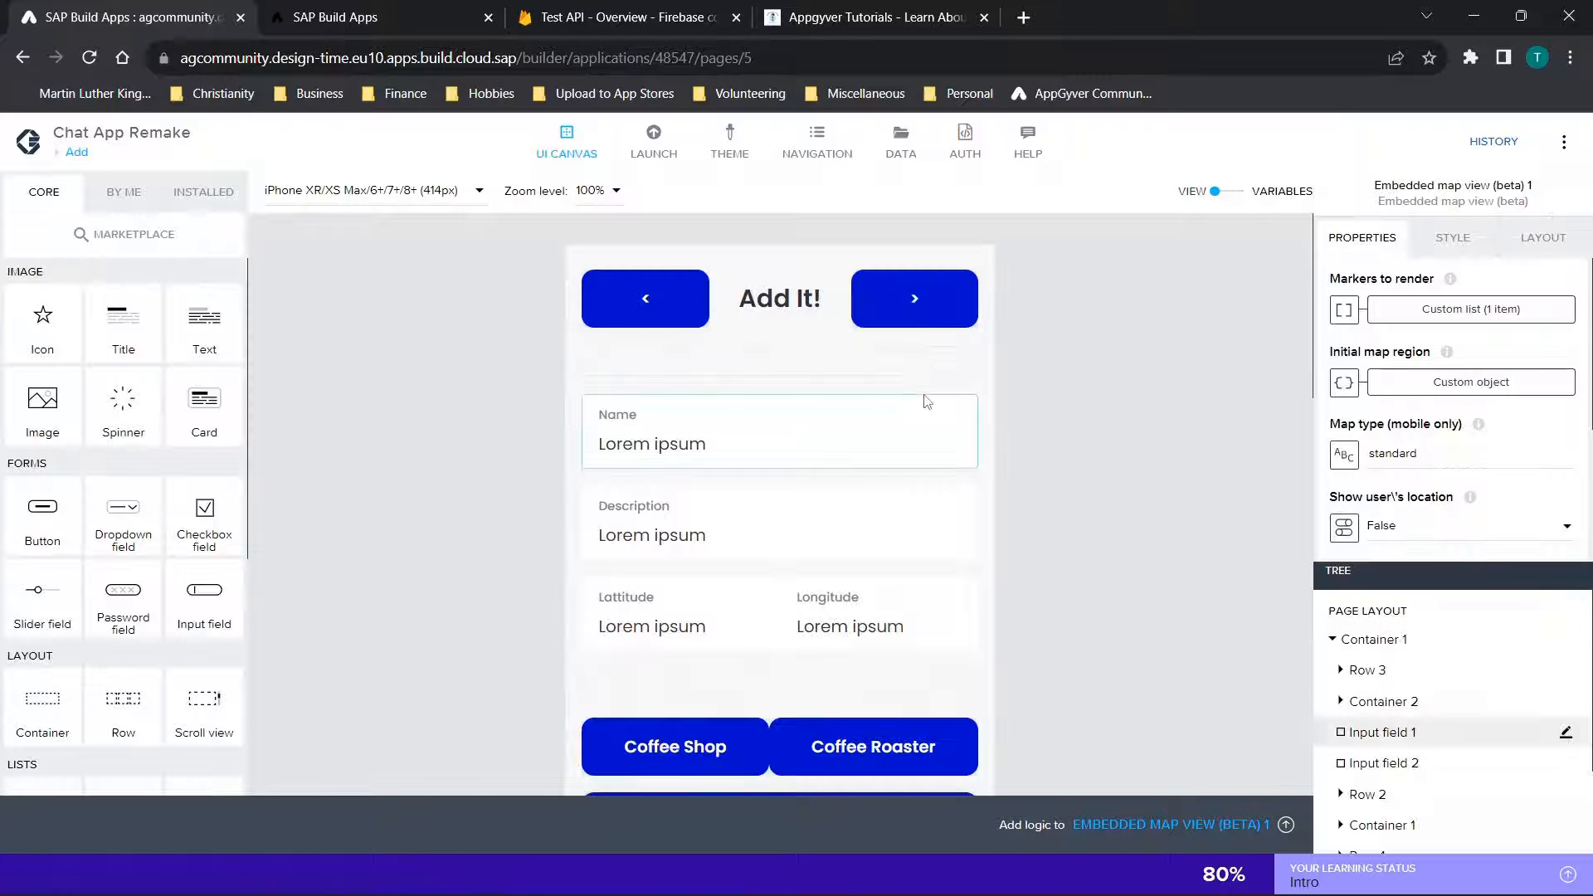
click(220, 194)
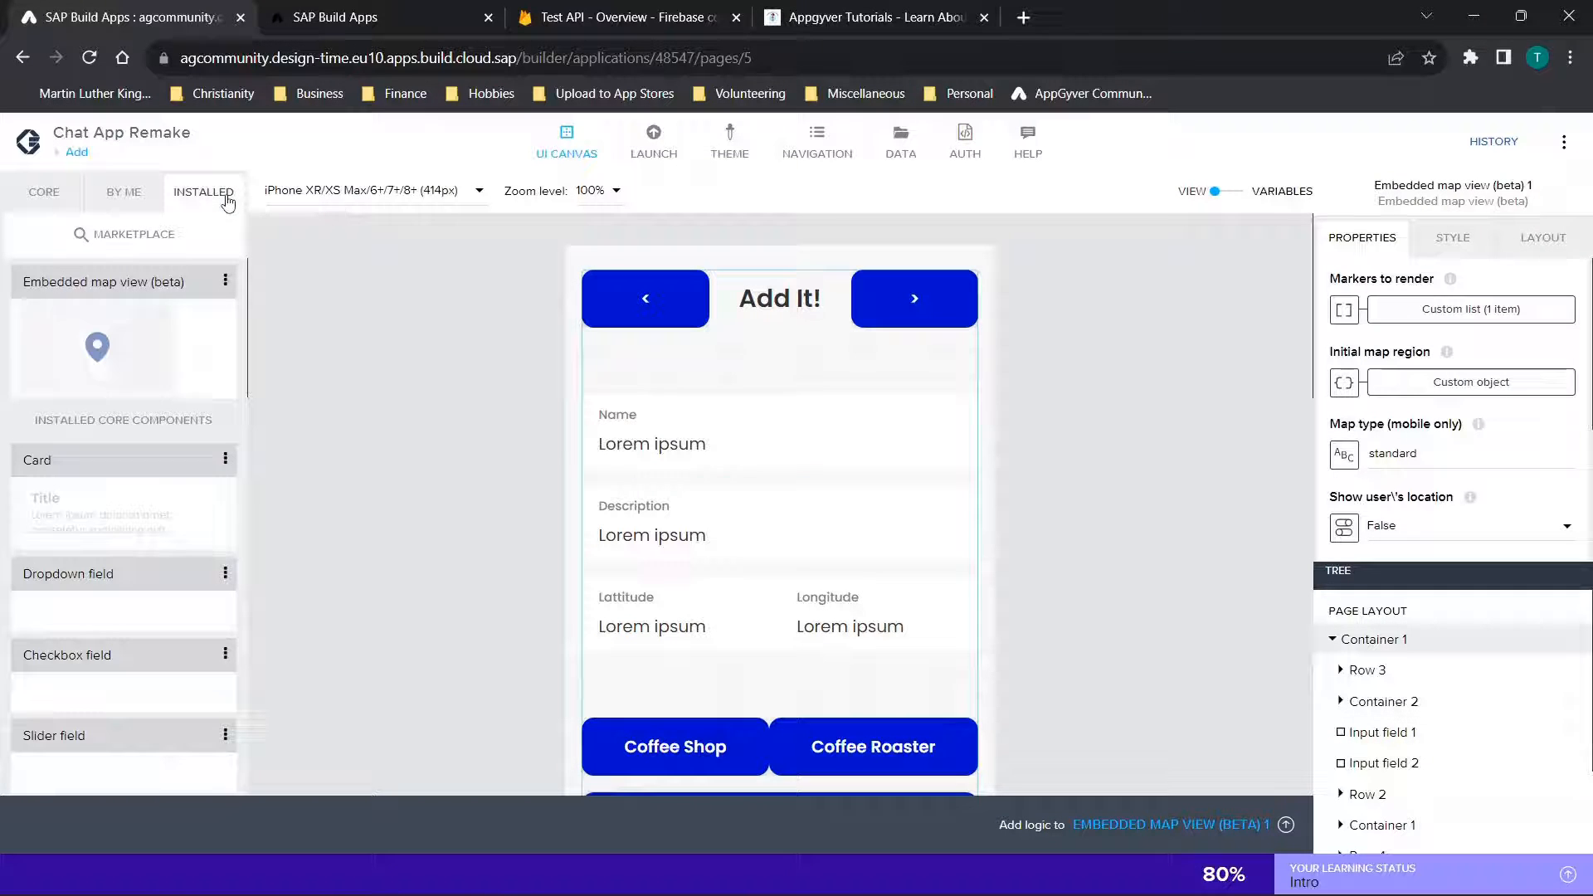
click(58, 190)
Open the variables view, inspect the project app variable's initial value and review the Add page's page variables
scroll(1129, 534, down, 7)
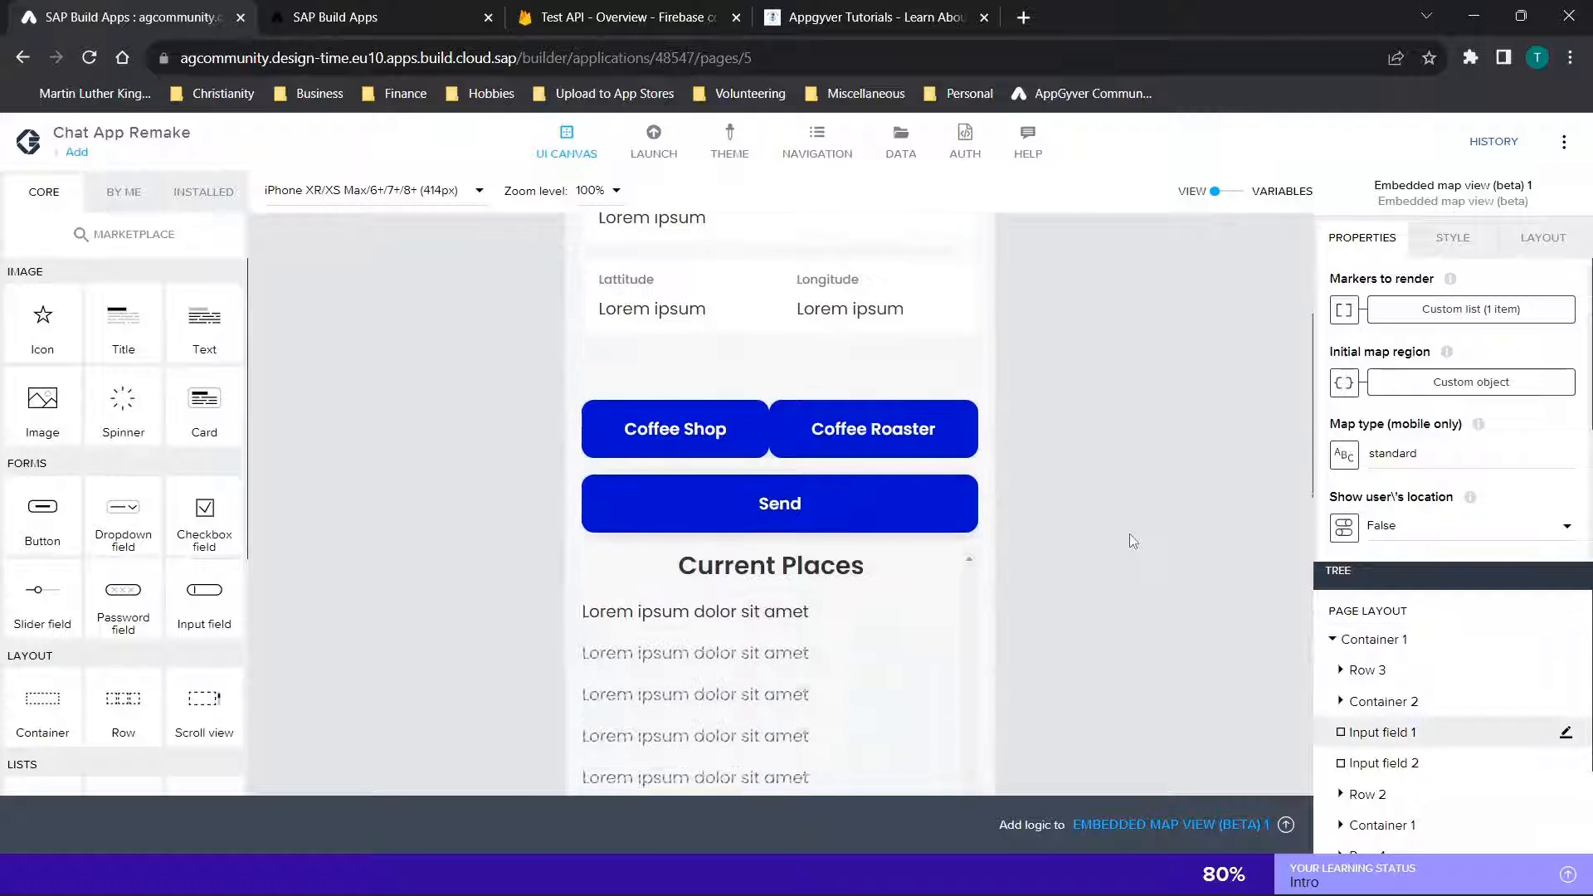
scroll(1129, 536, down, 5)
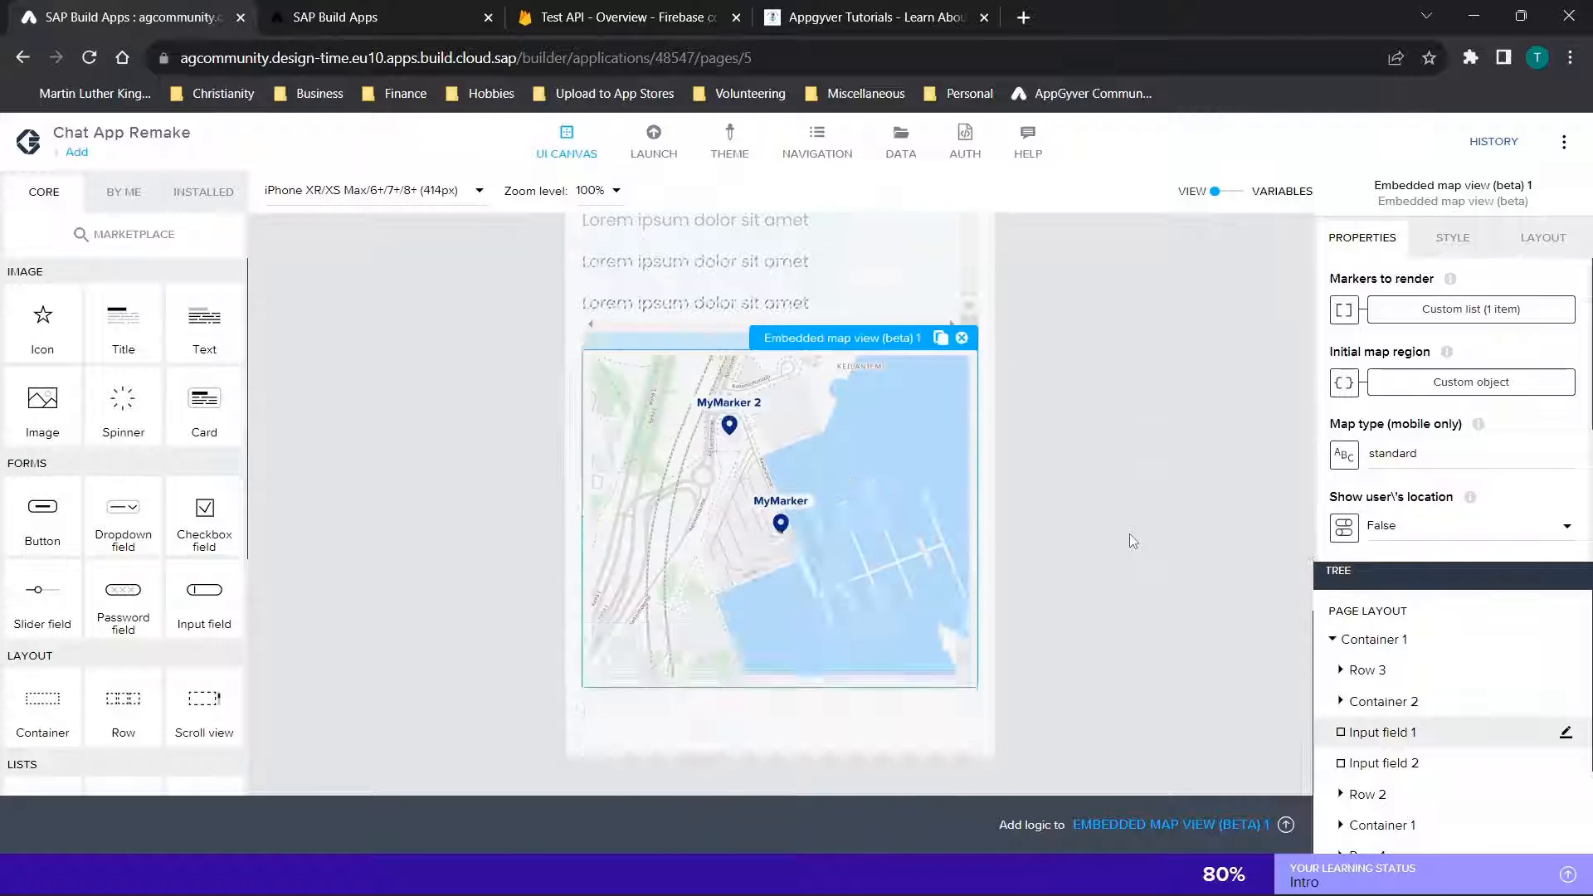
click(1225, 204)
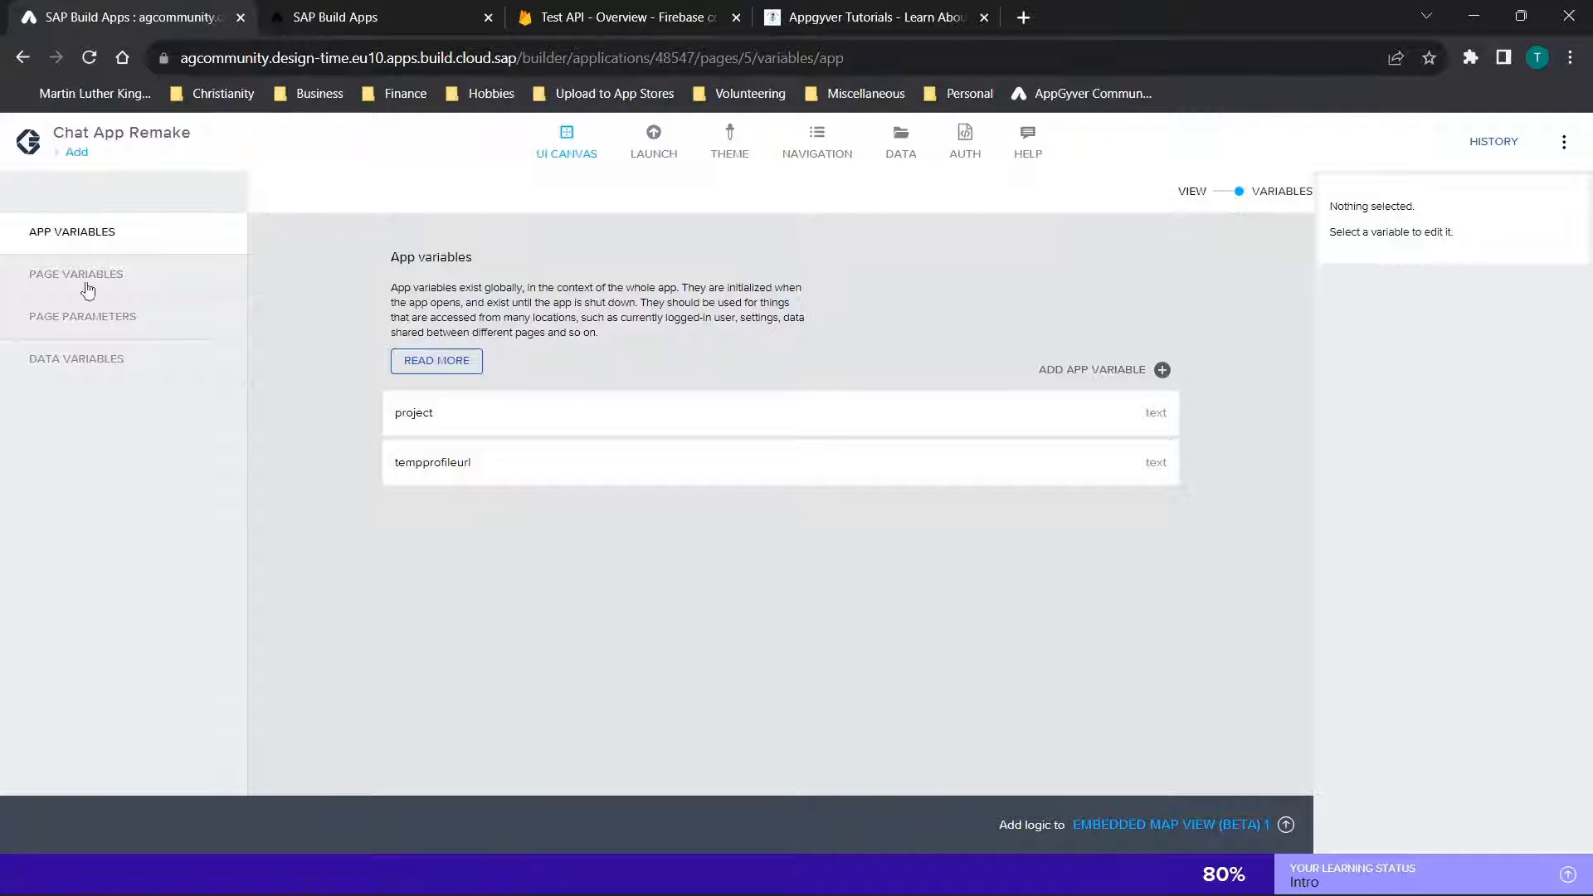
click(569, 438)
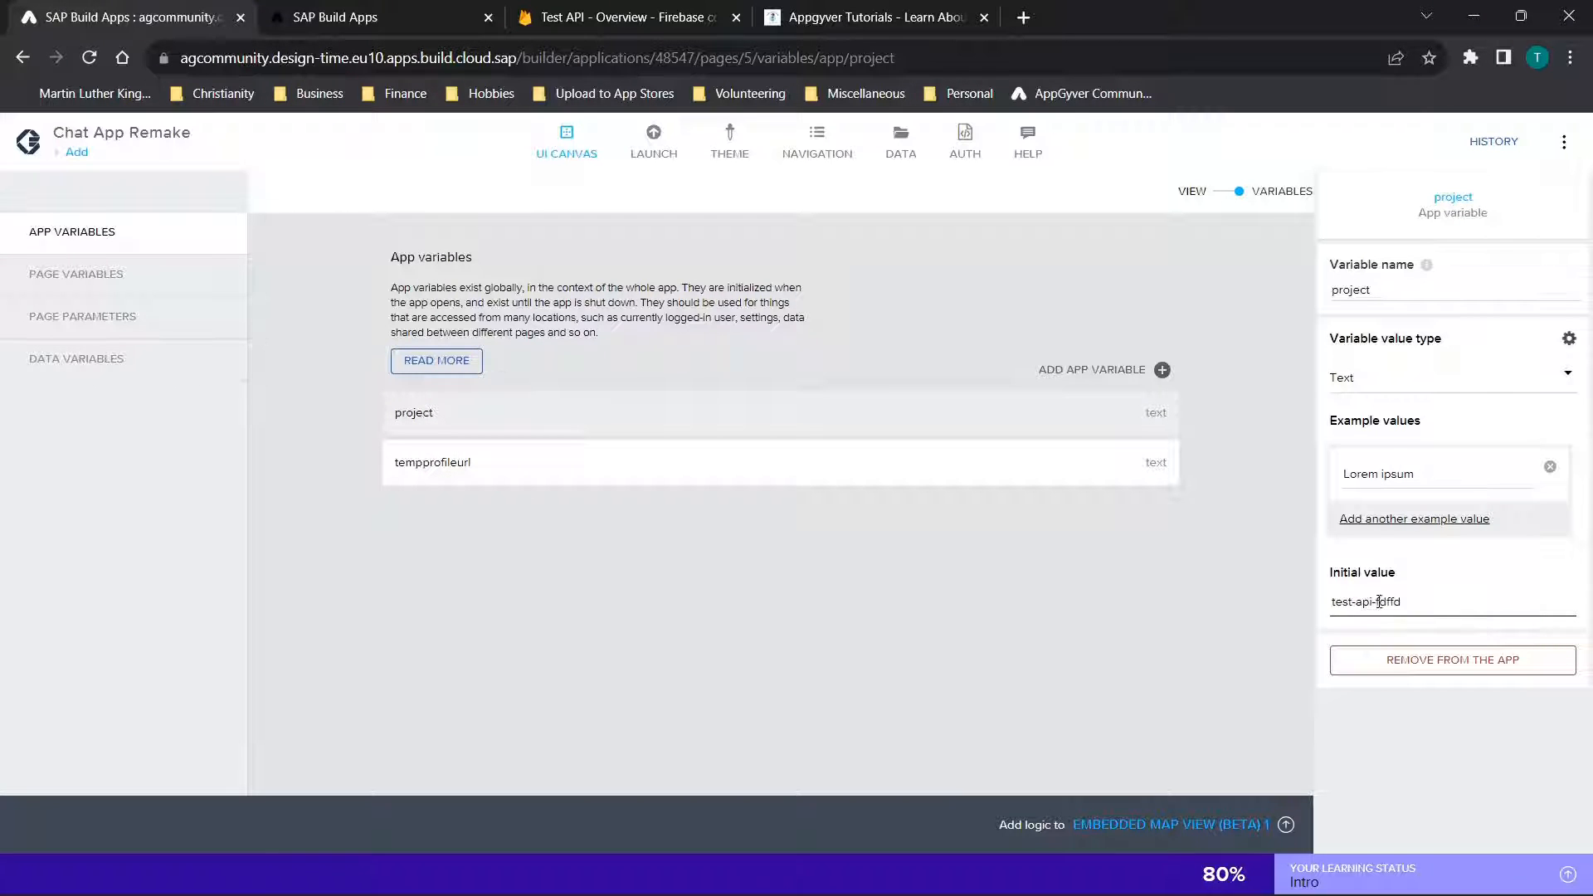
click(100, 245)
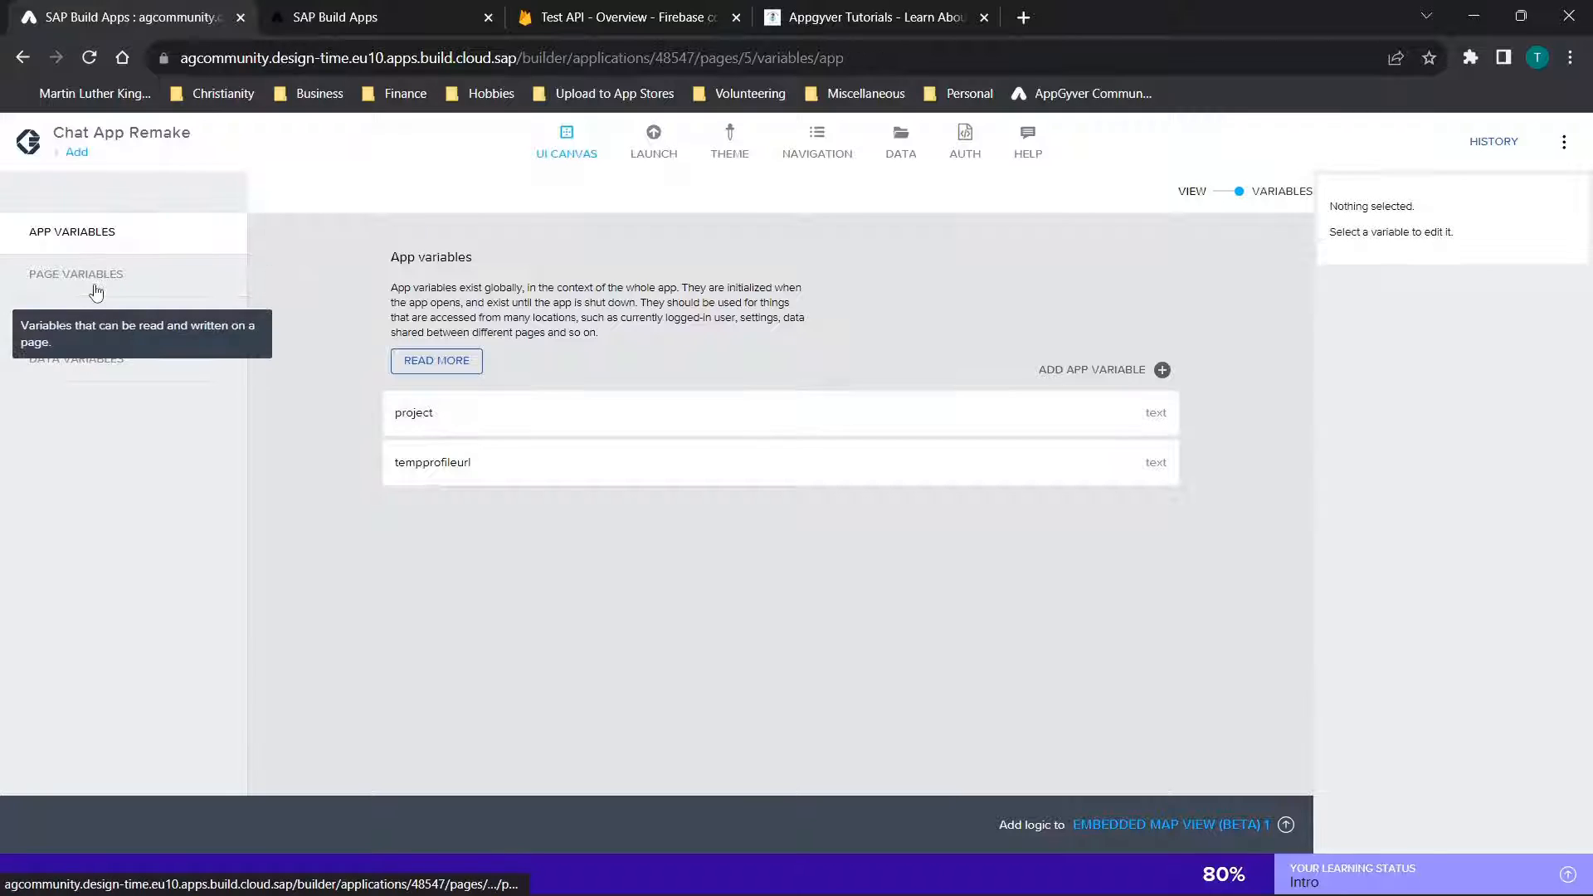
click(95, 291)
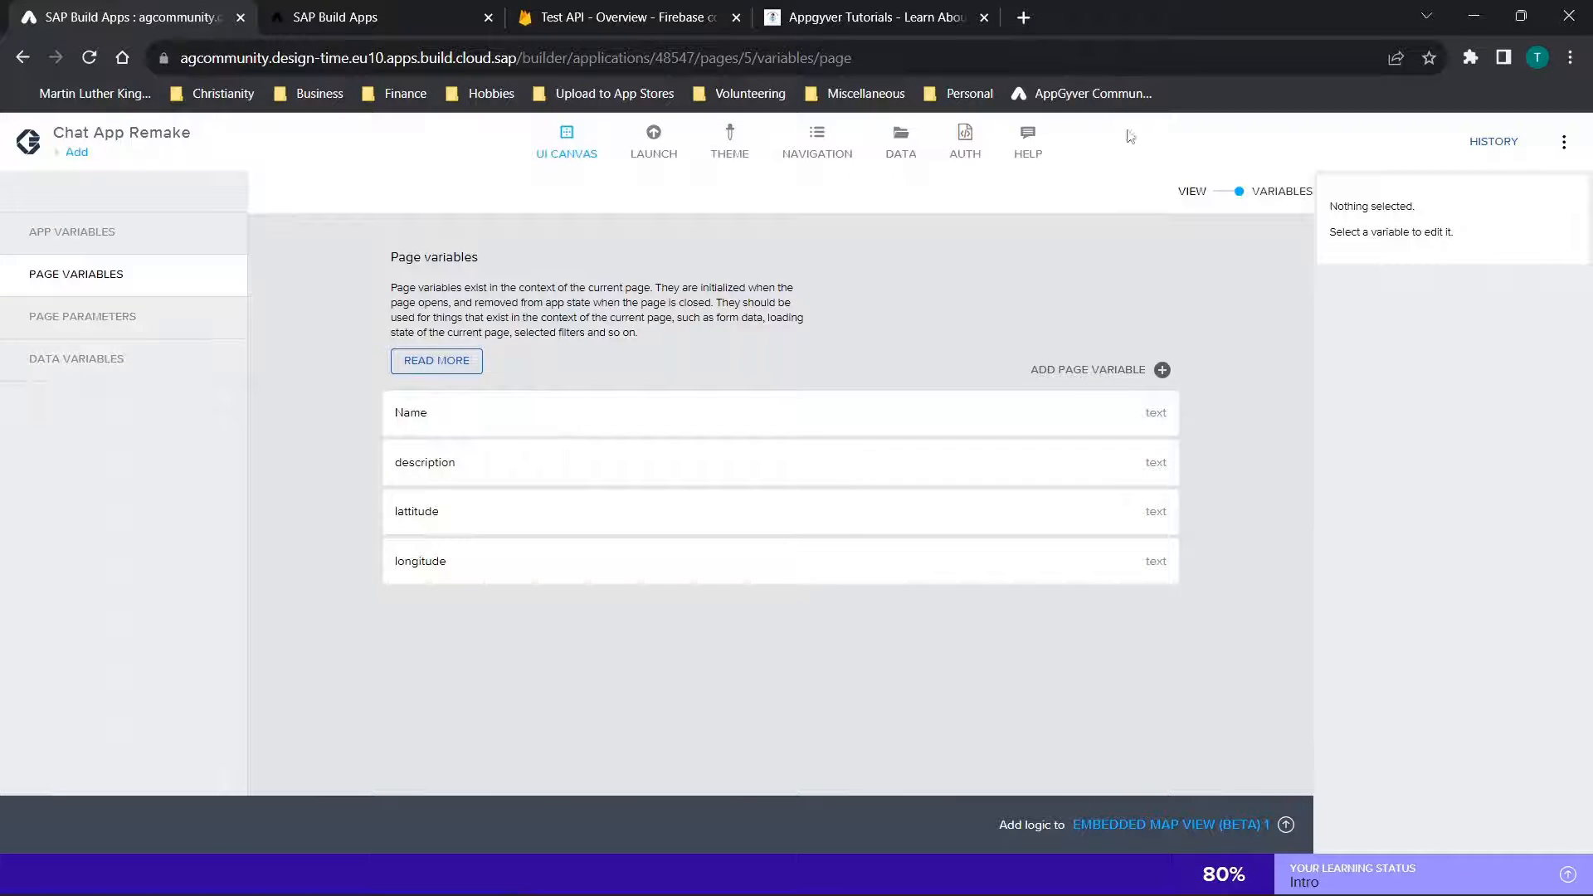
Return to the Add page's view and open the logic canvas of the header's forward button
click(1227, 198)
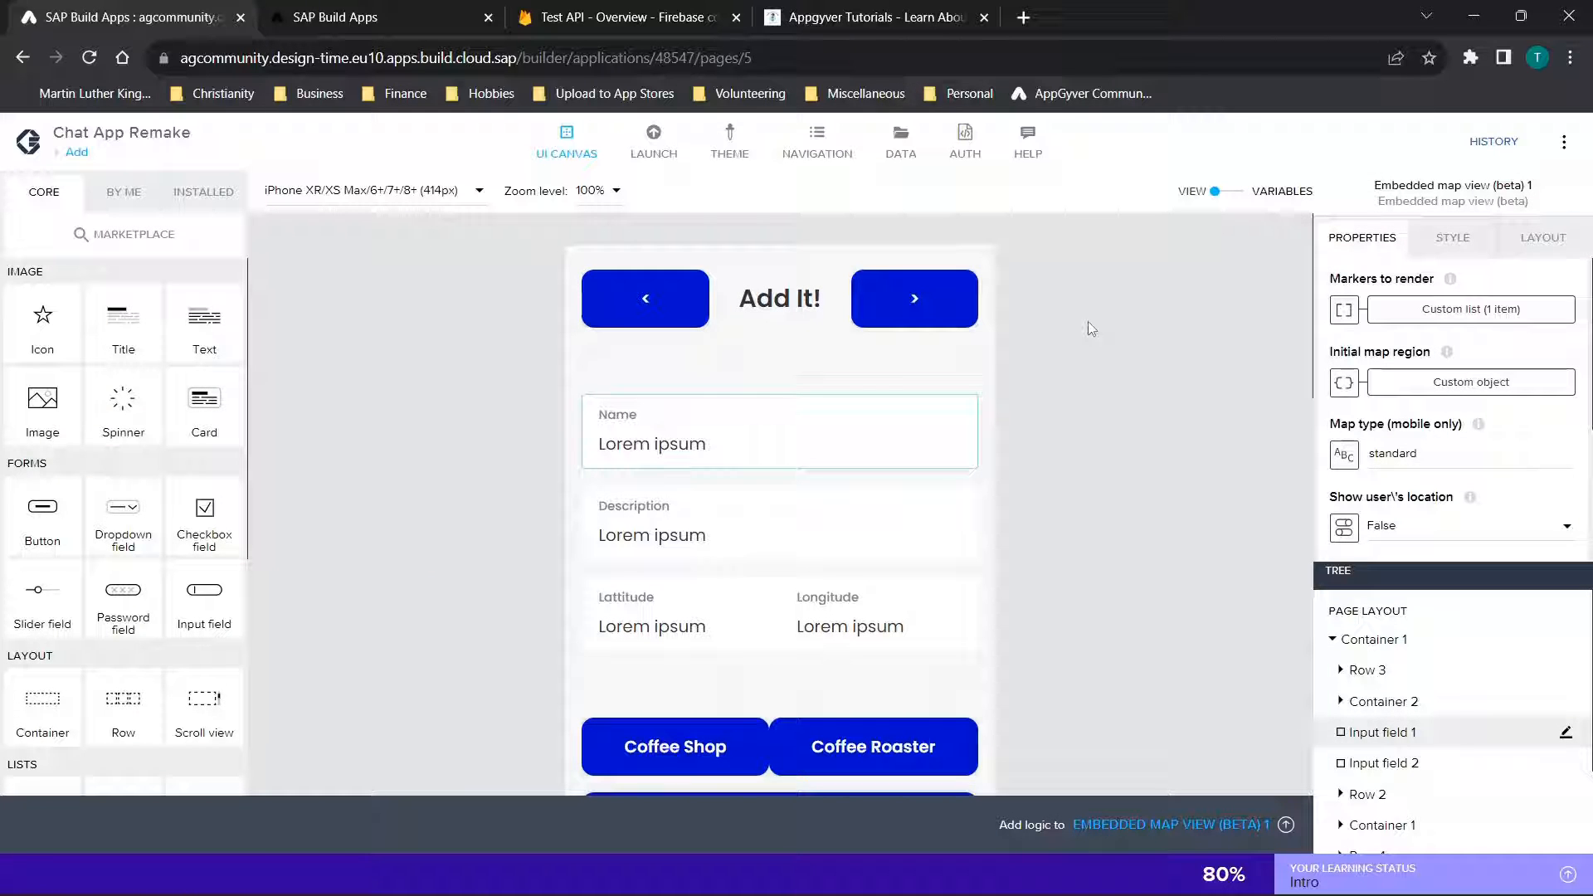
scroll(1088, 322, down, 3)
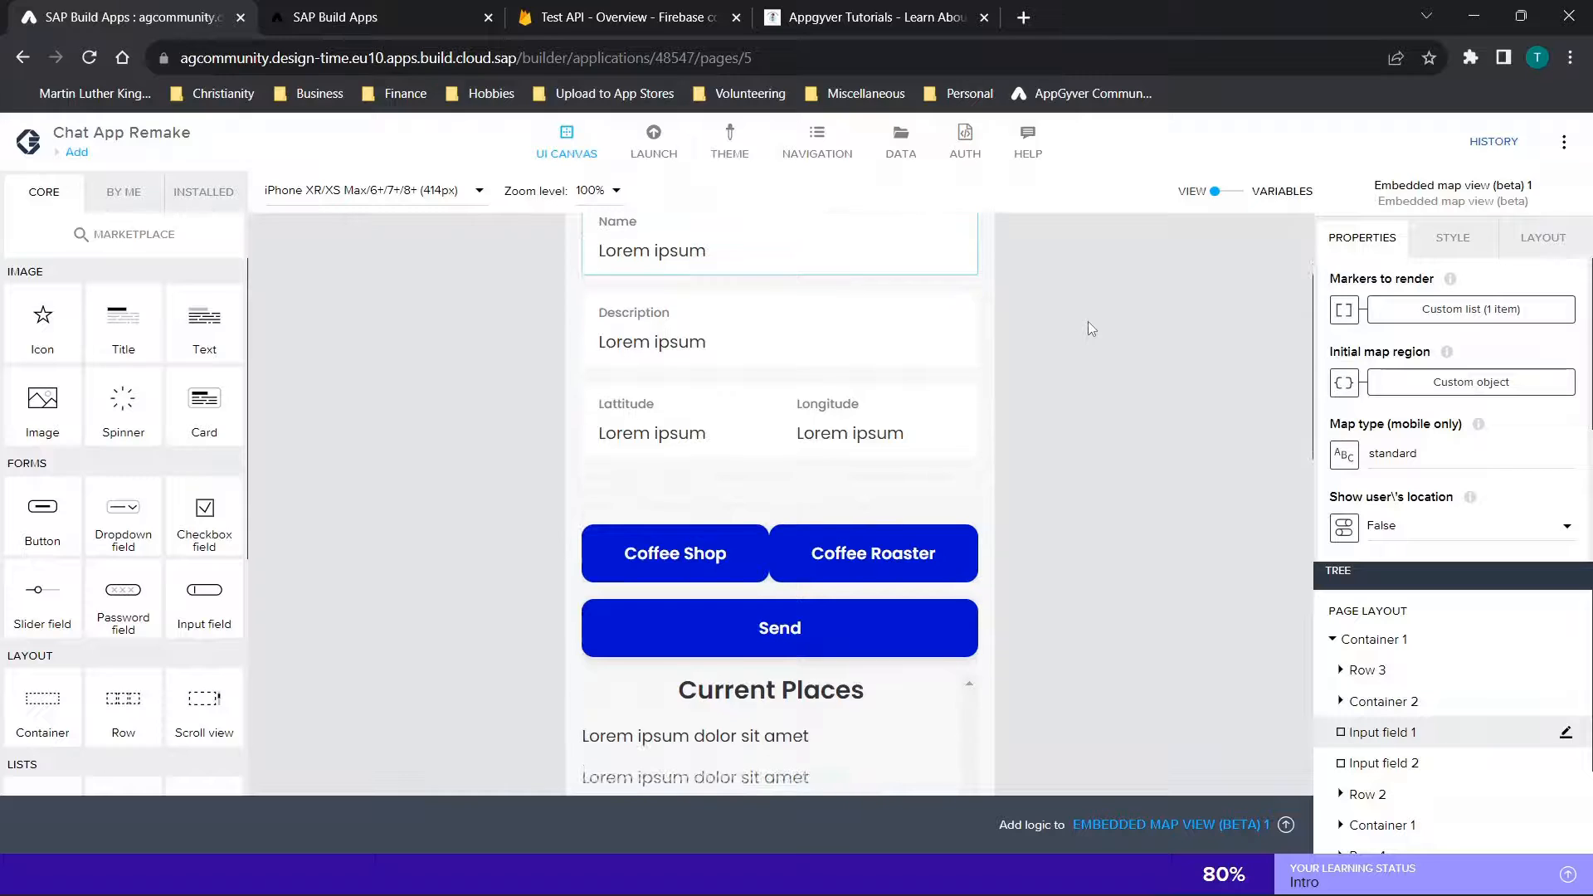
scroll(1088, 321, up, 3)
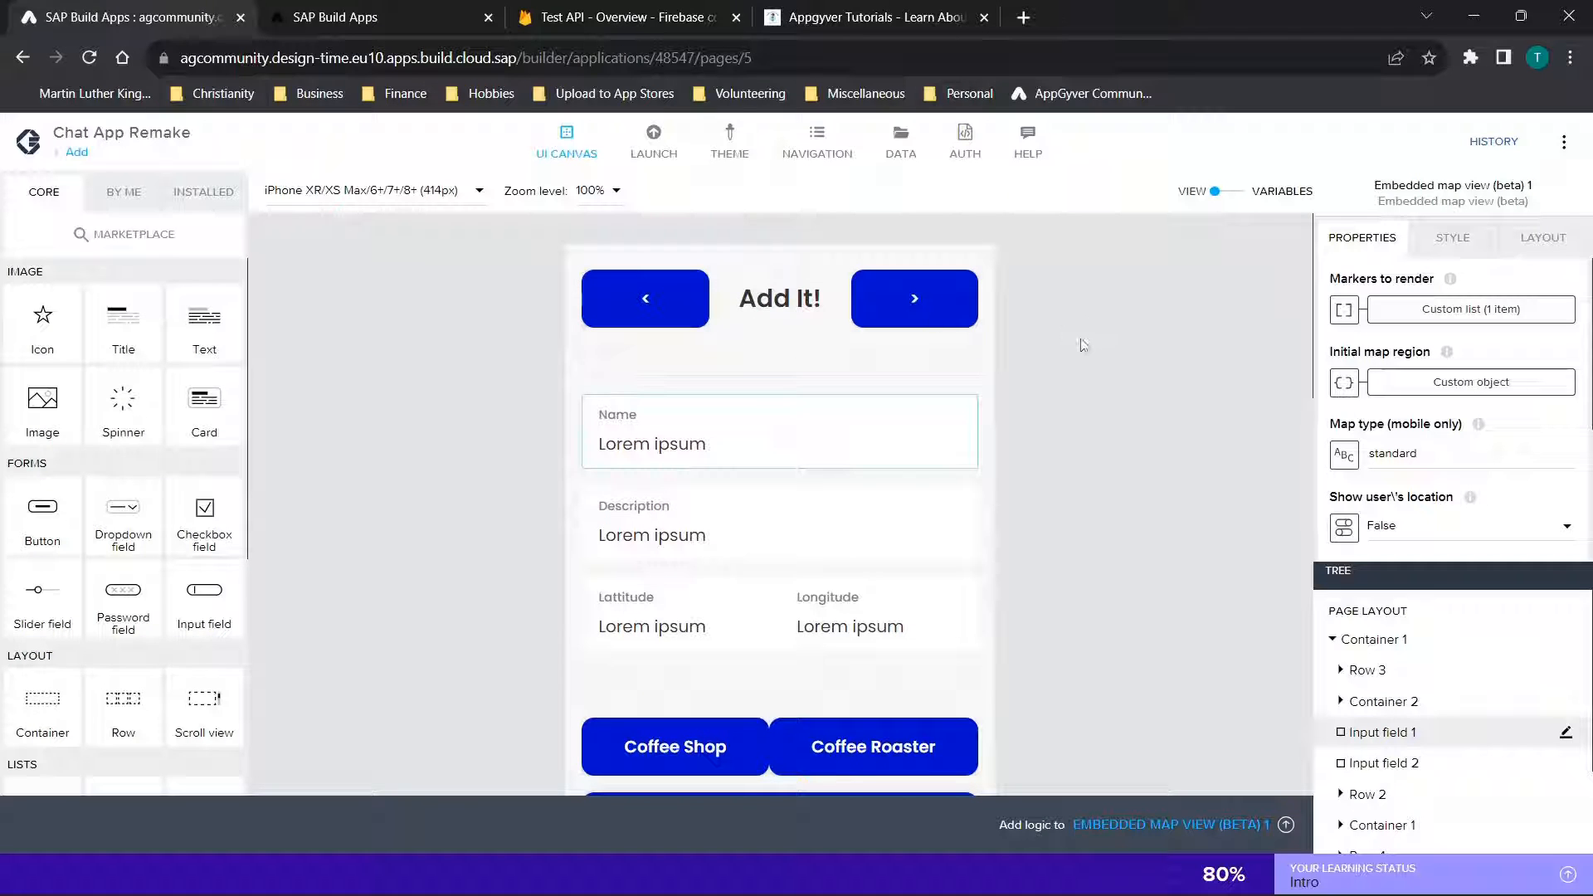
click(614, 315)
click(913, 311)
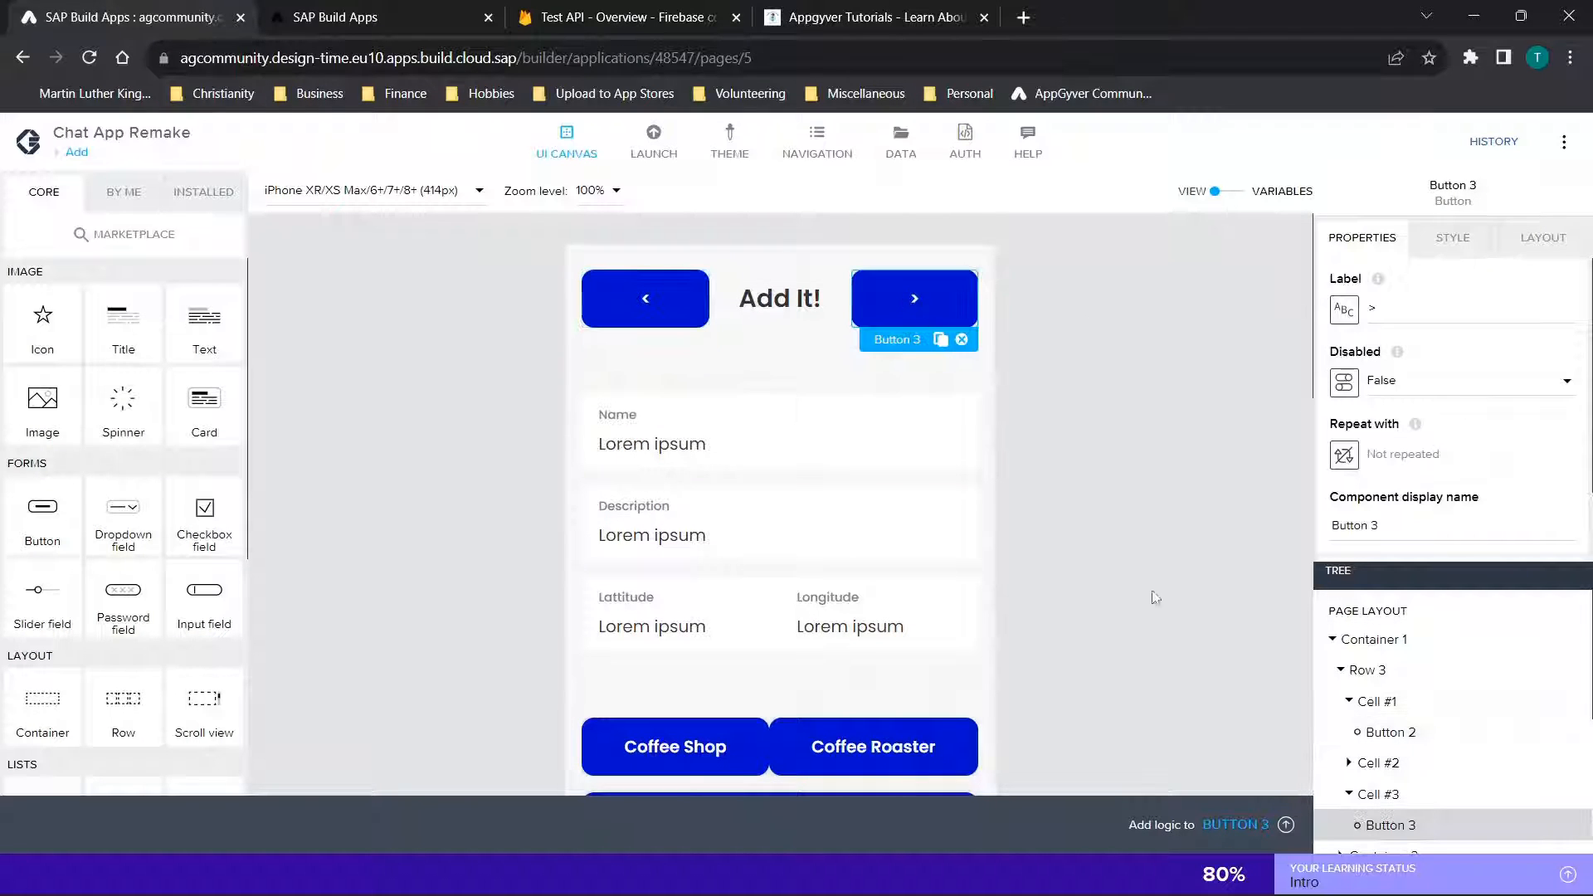
click(1239, 825)
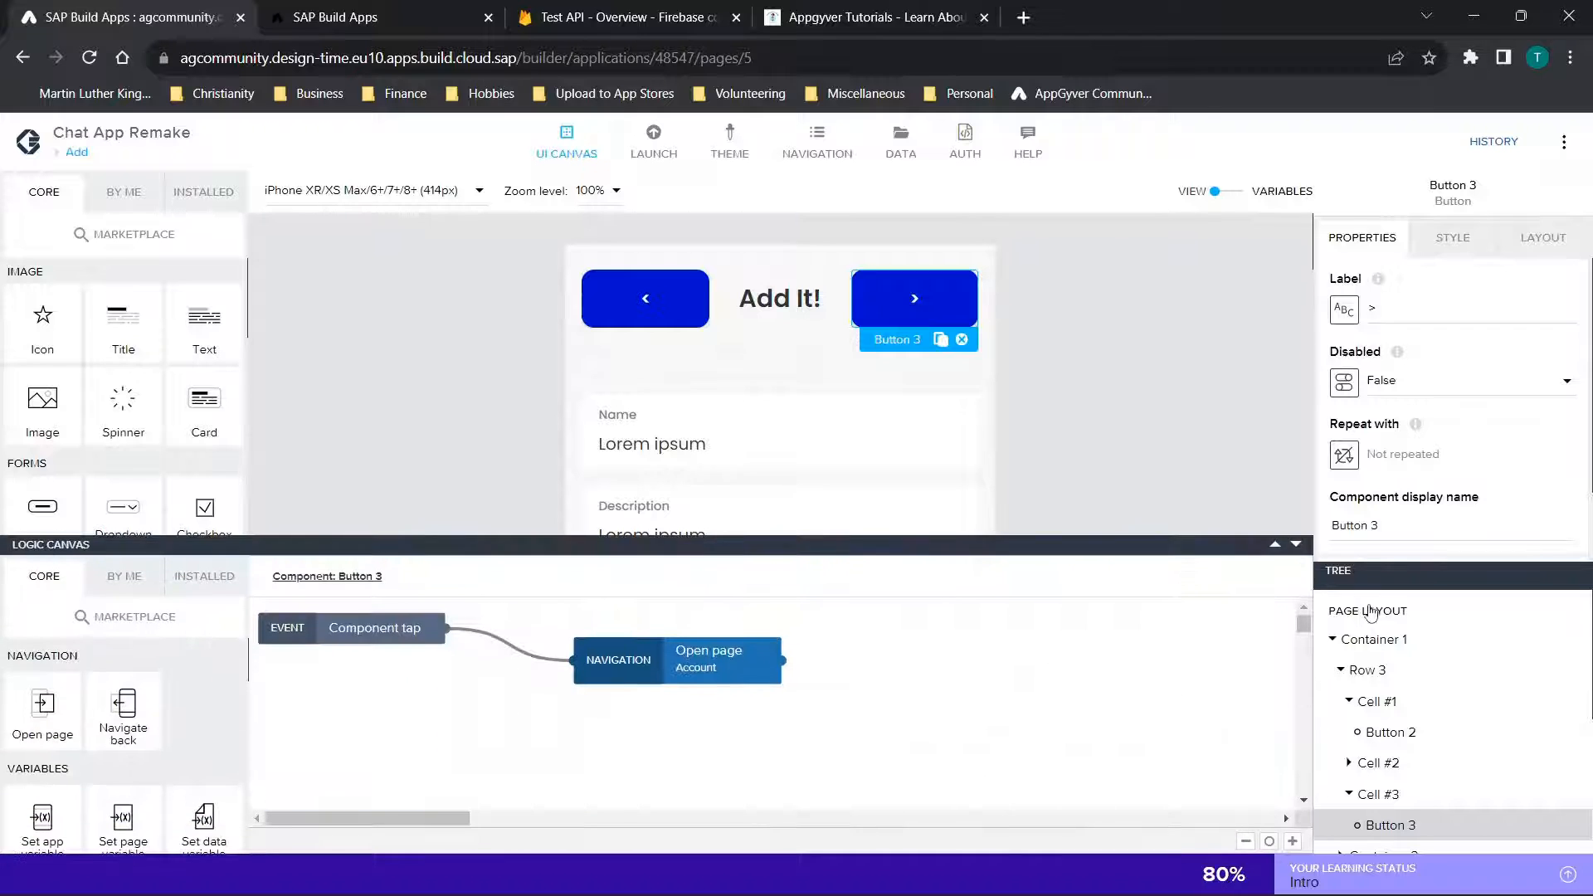
Collapse the logic canvas and bind the Name input field's value to the page variable Name
click(1297, 546)
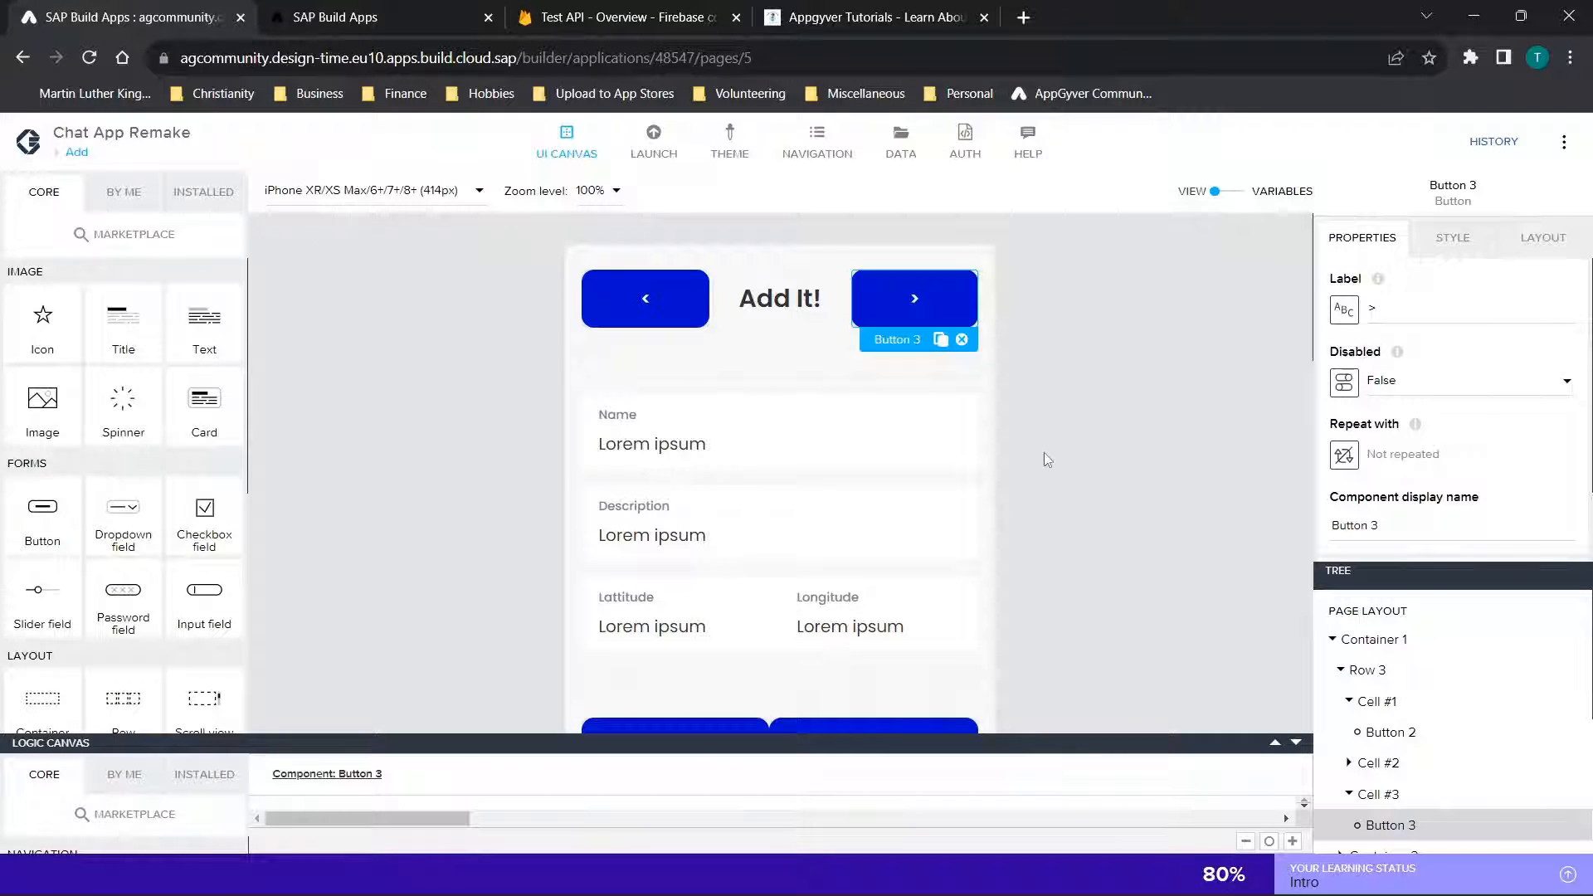
scroll(1046, 458, down, 2)
click(772, 279)
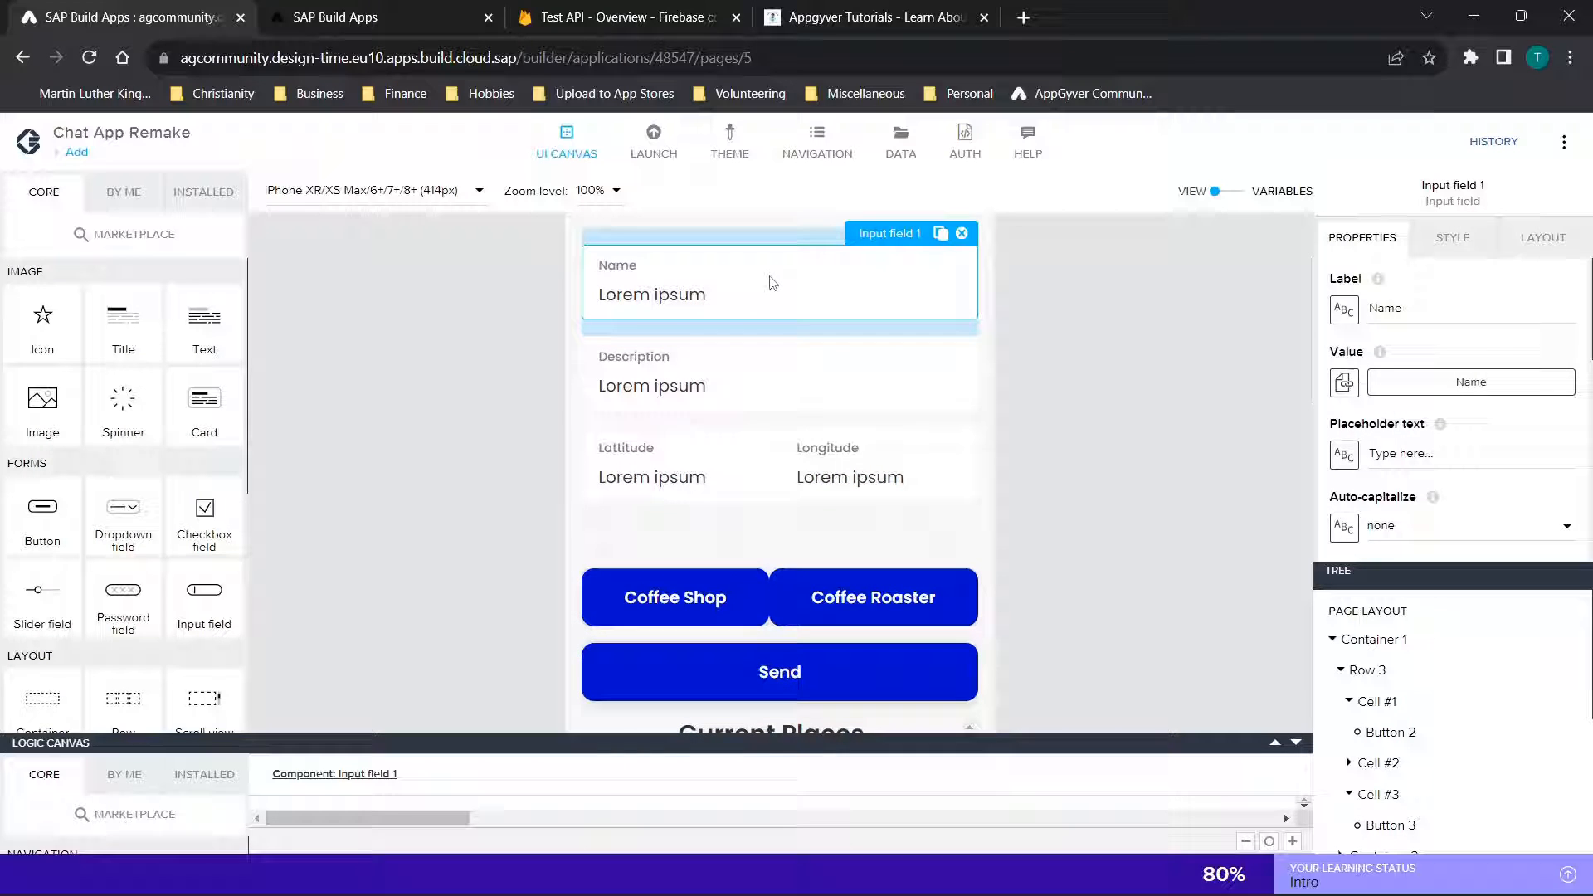
click(1345, 383)
click(839, 495)
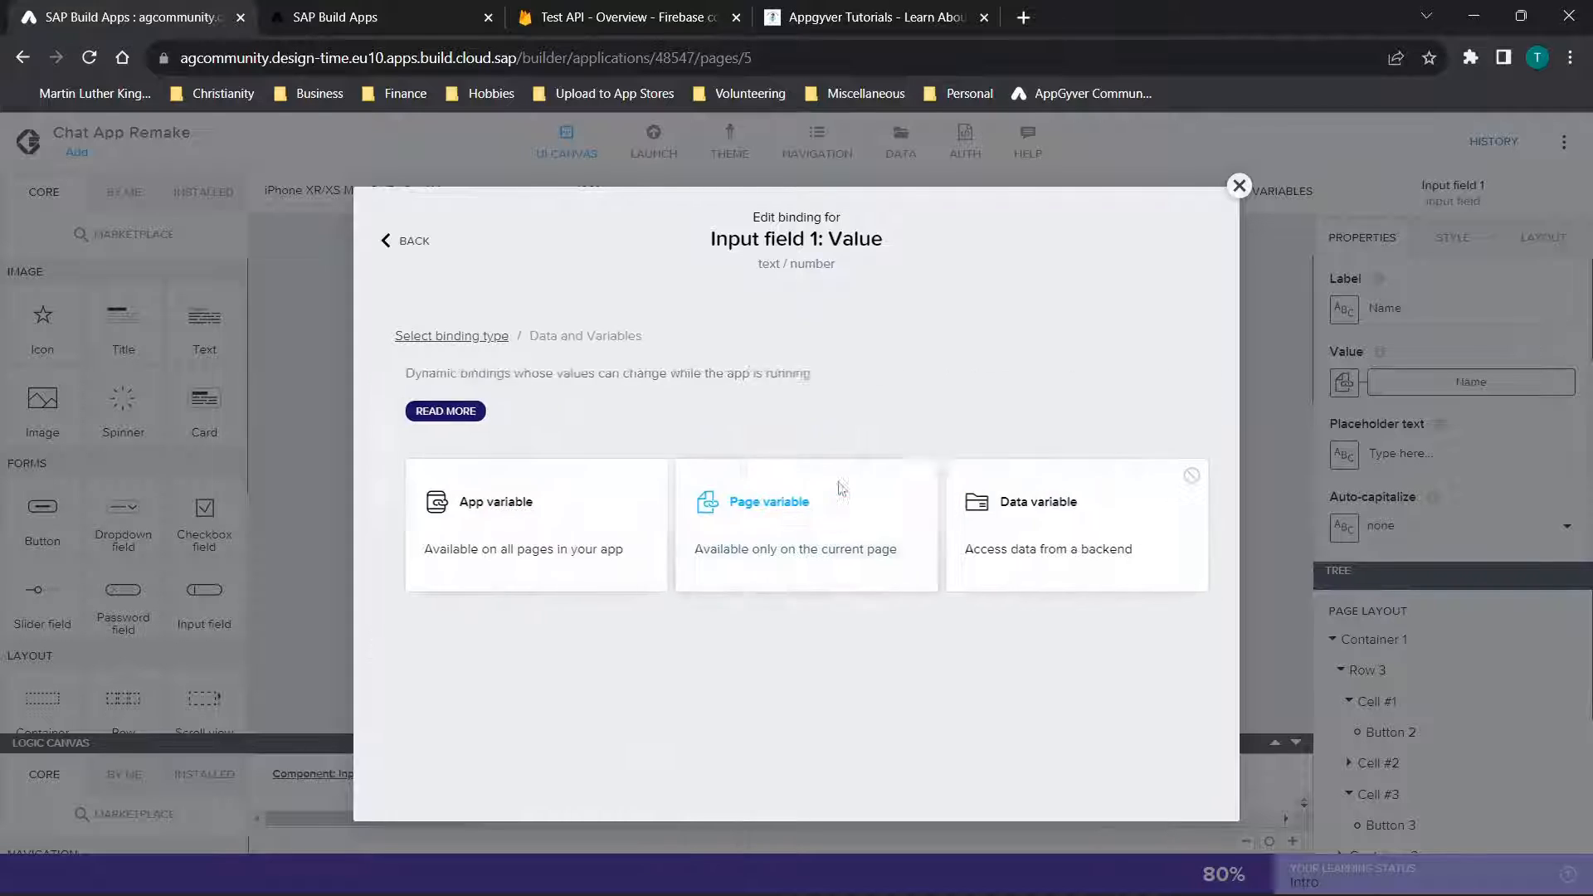
click(791, 500)
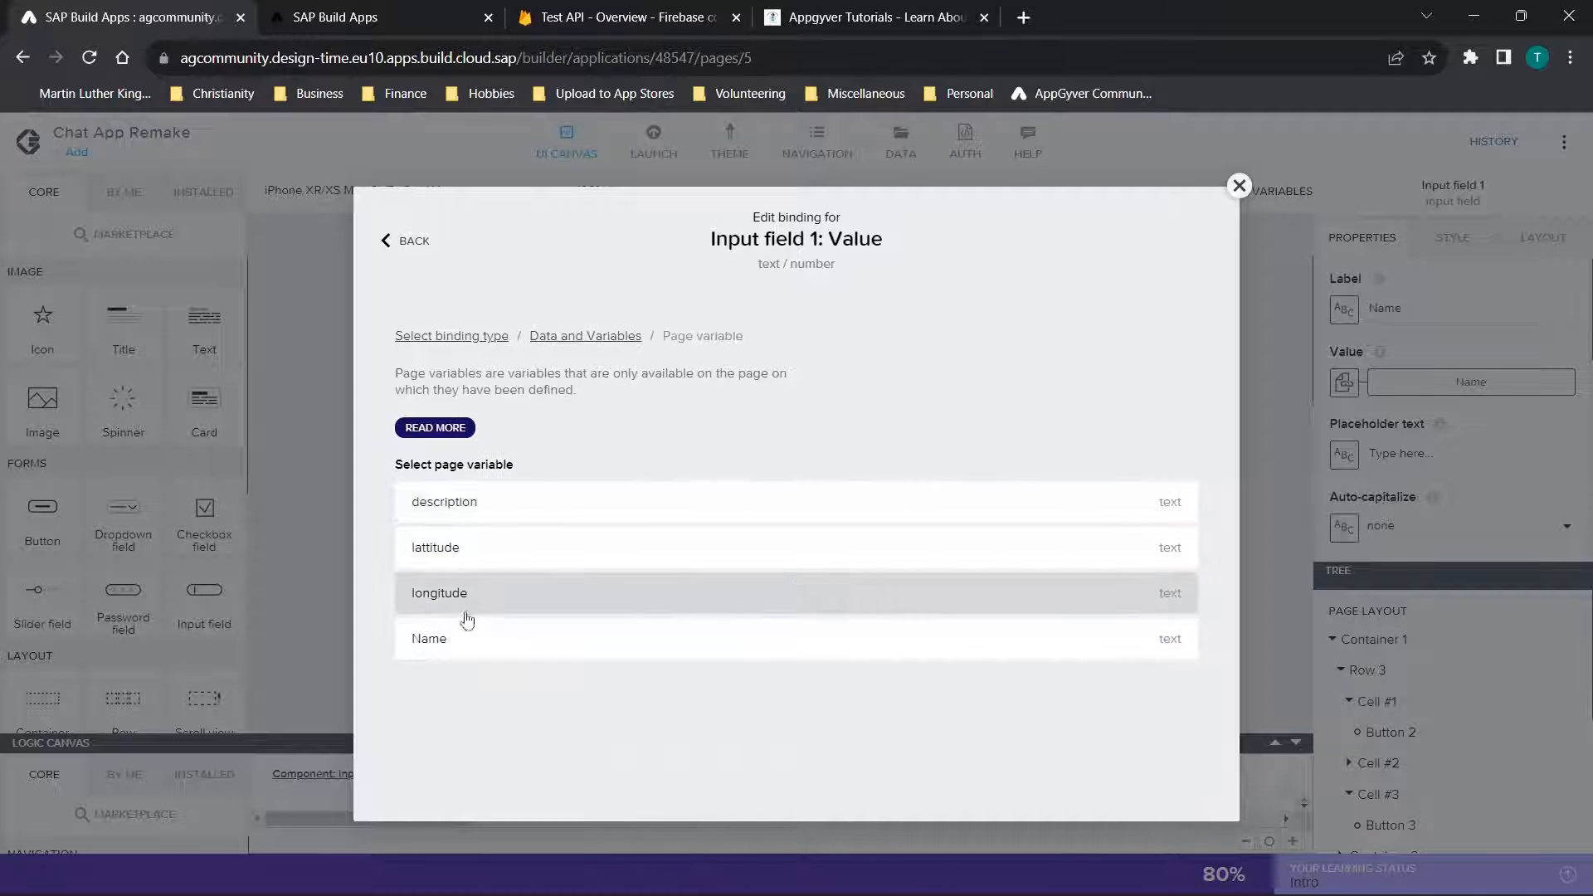
click(493, 649)
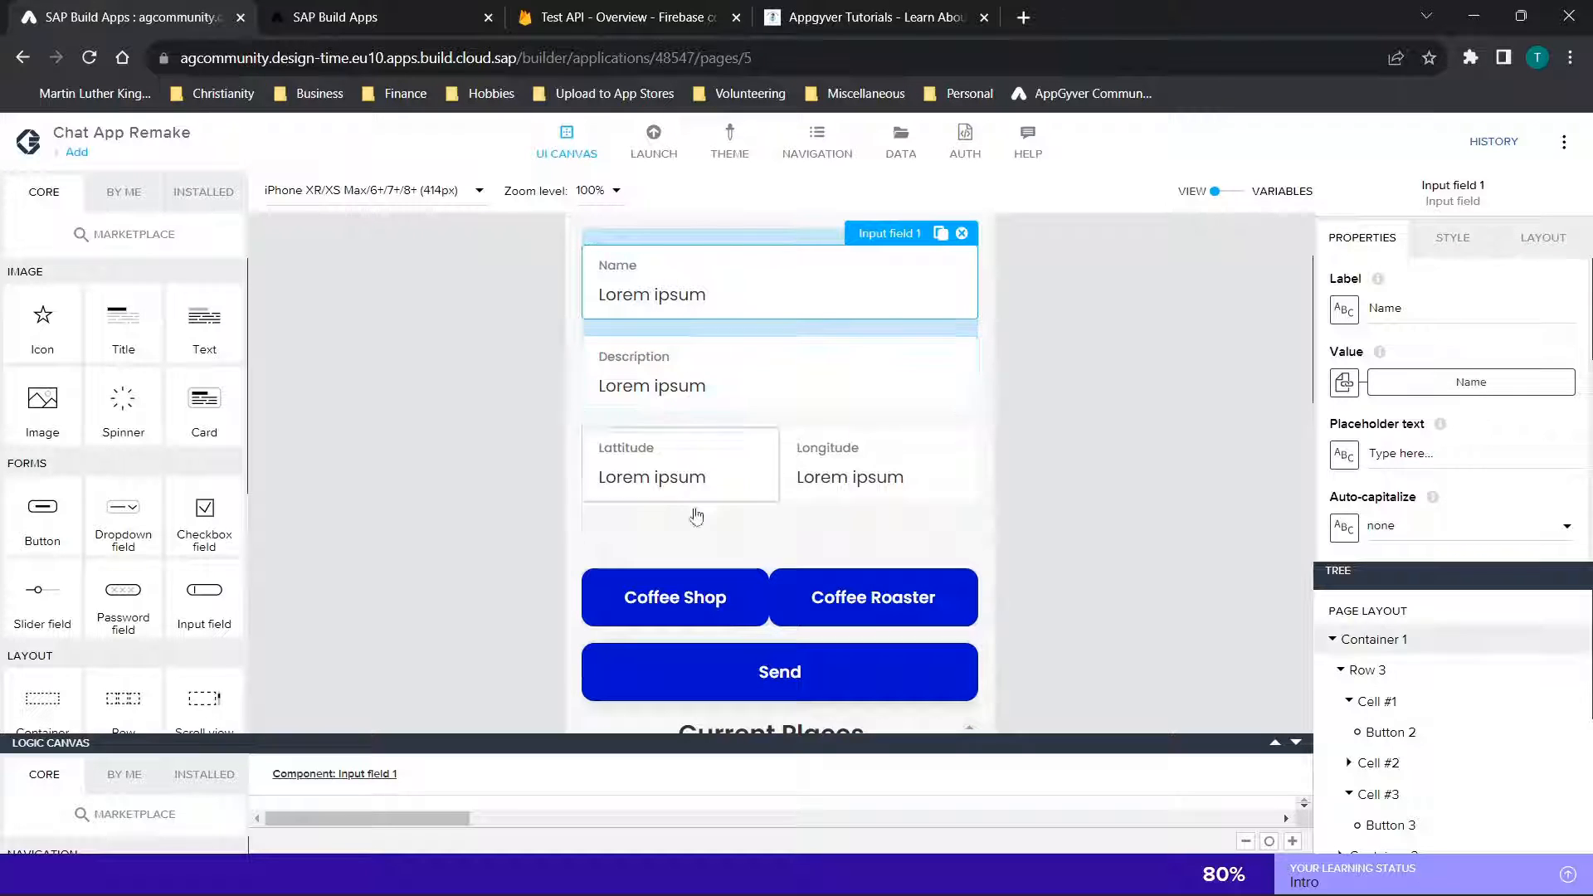
Check the page variable bindings of the Description, Longitude and Lattitude input fields
click(669, 375)
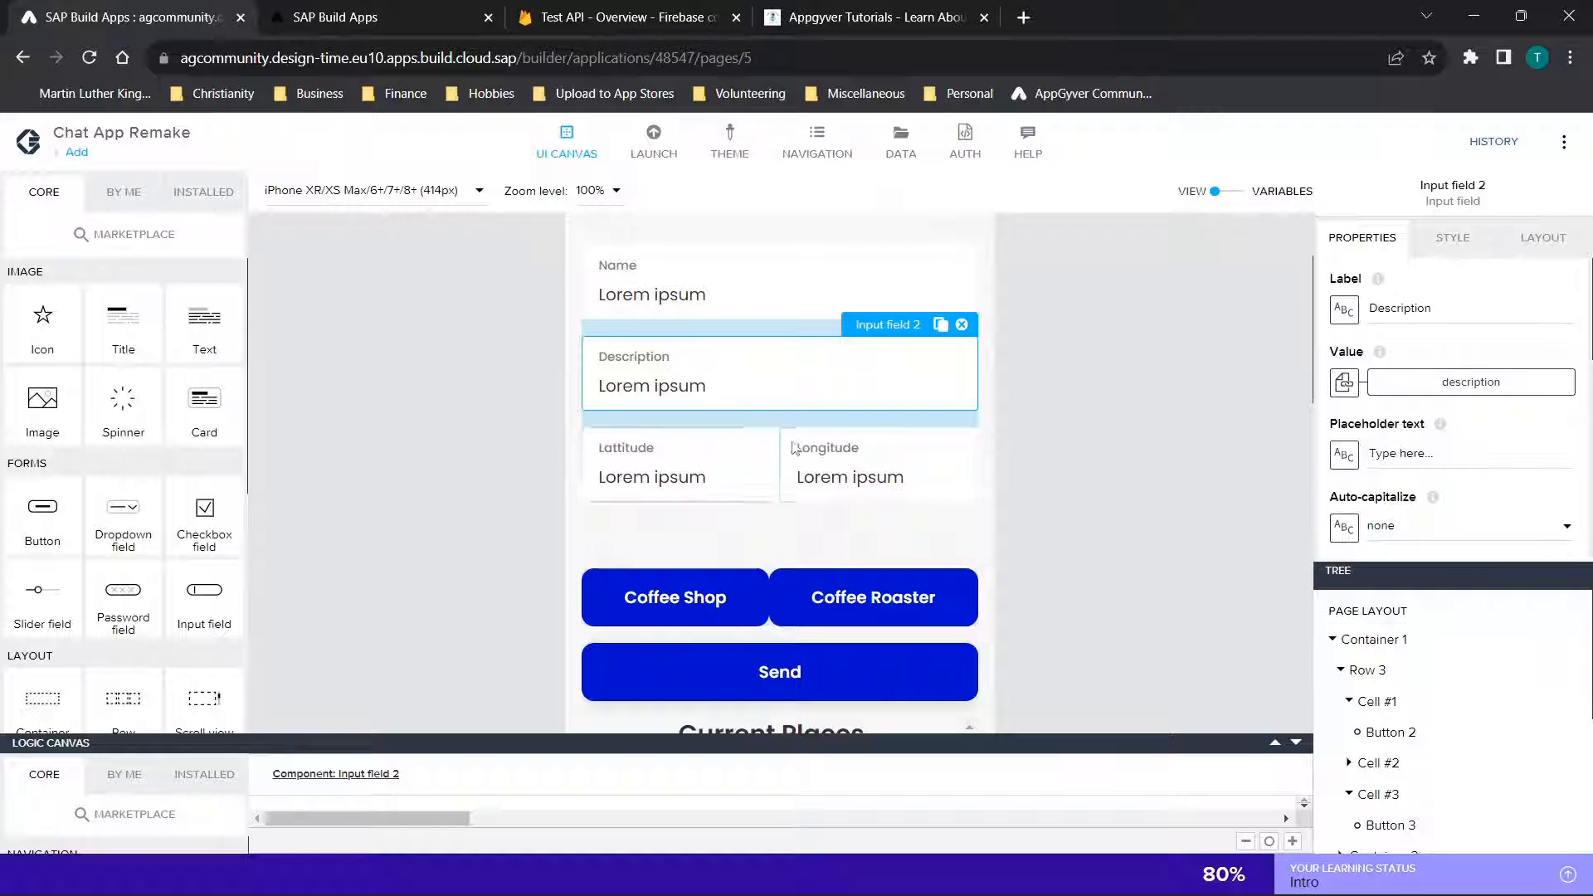
click(855, 469)
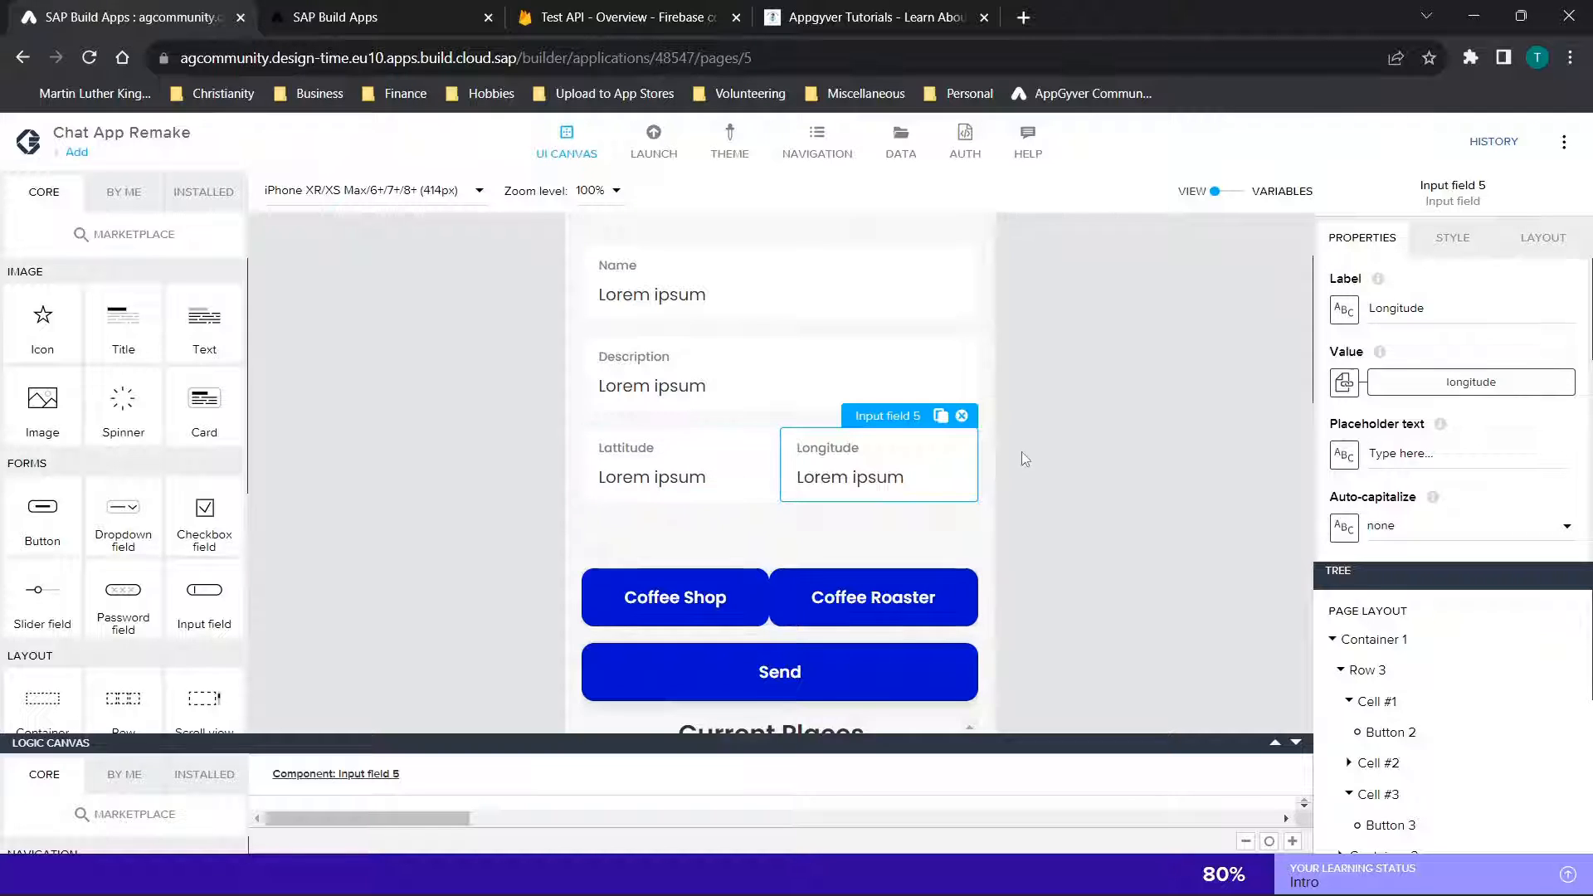
scroll(672, 382, down, 2)
click(696, 287)
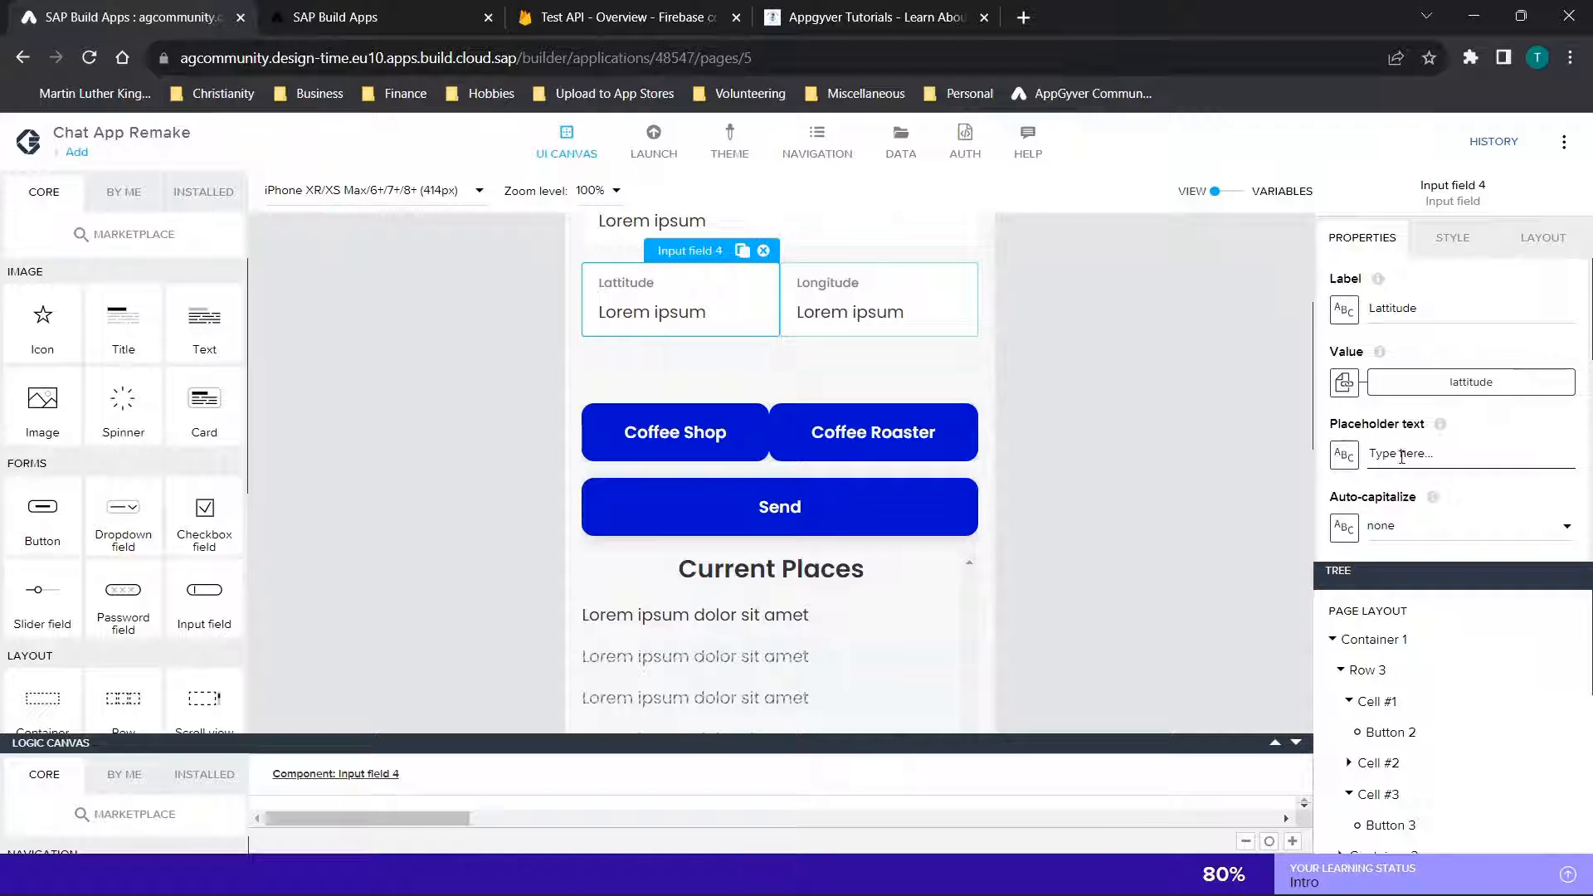
Review the properties of the Coffee Shop and Coffee Roaster buttons and their place in the Add page layout
scroll(710, 357, down, 1)
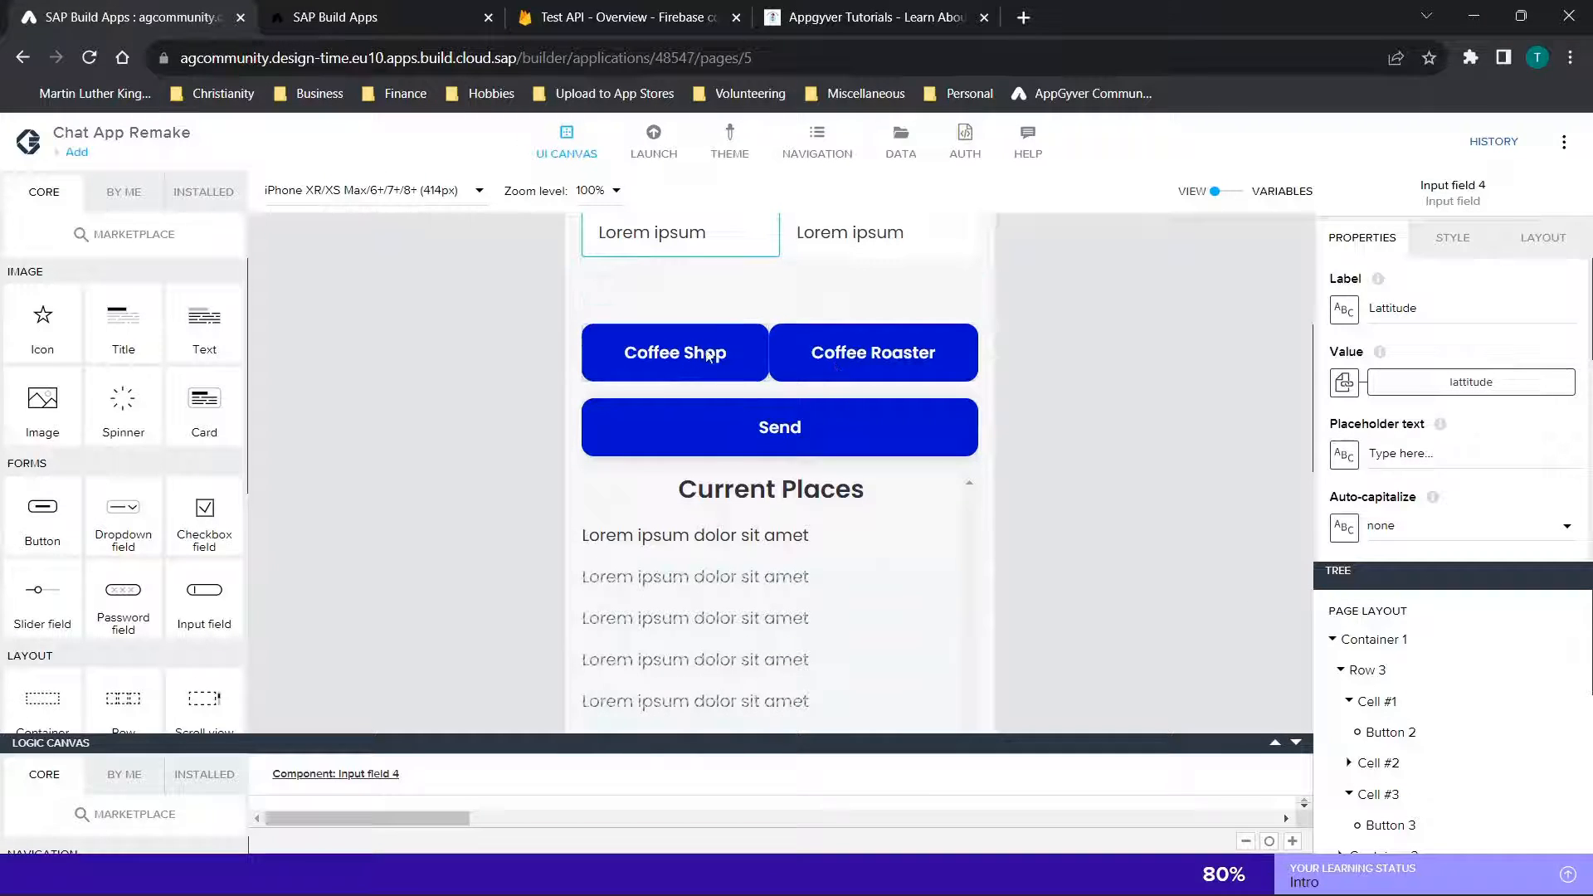
click(709, 357)
click(909, 376)
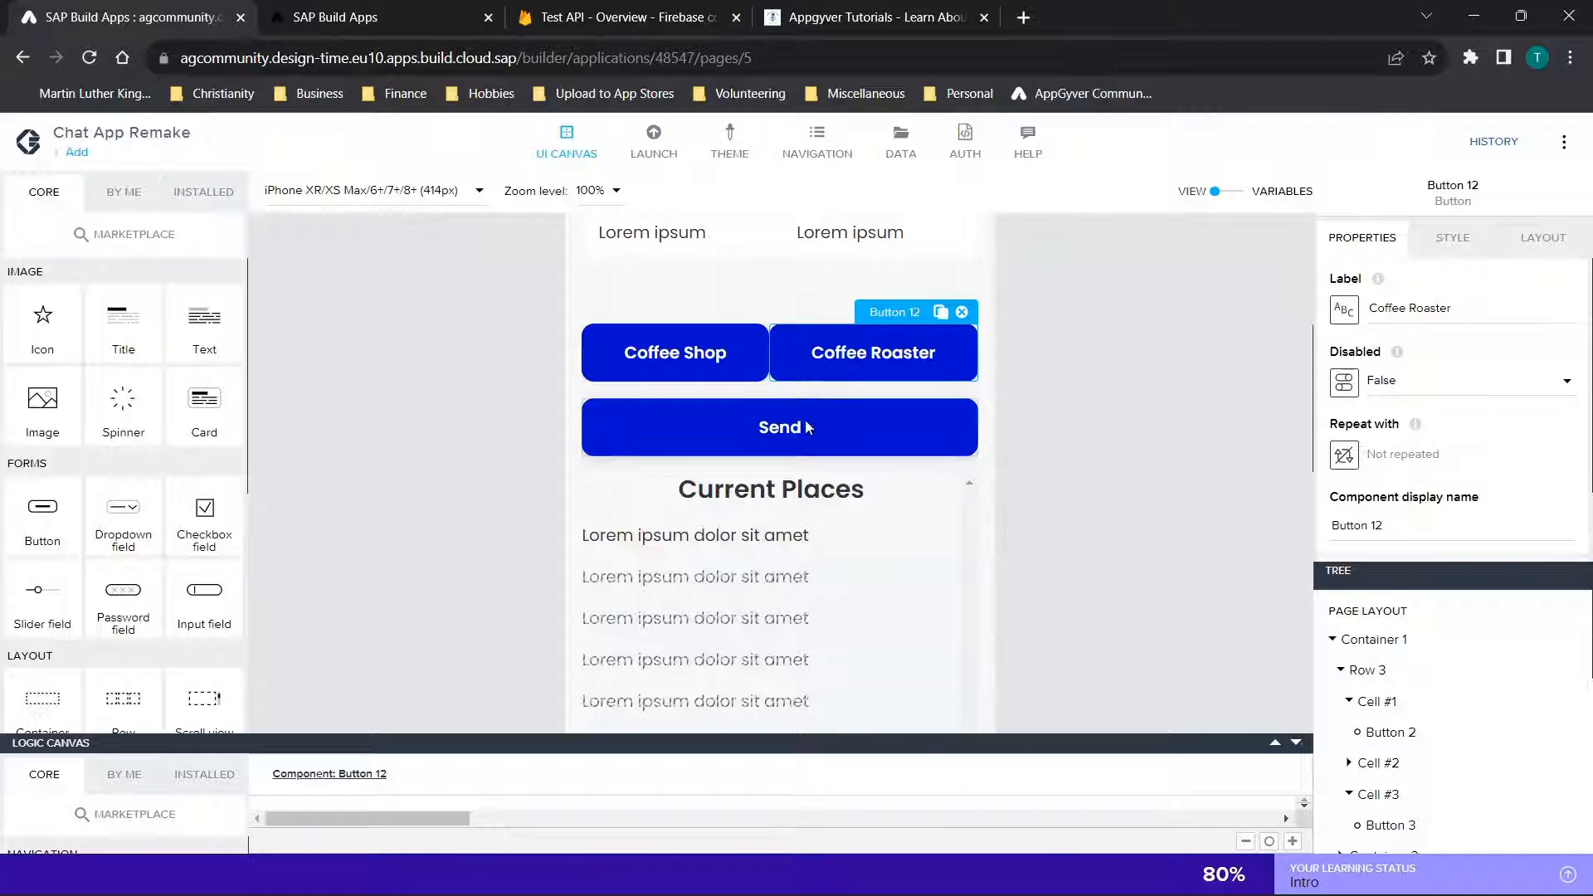
scroll(806, 427, up, 4)
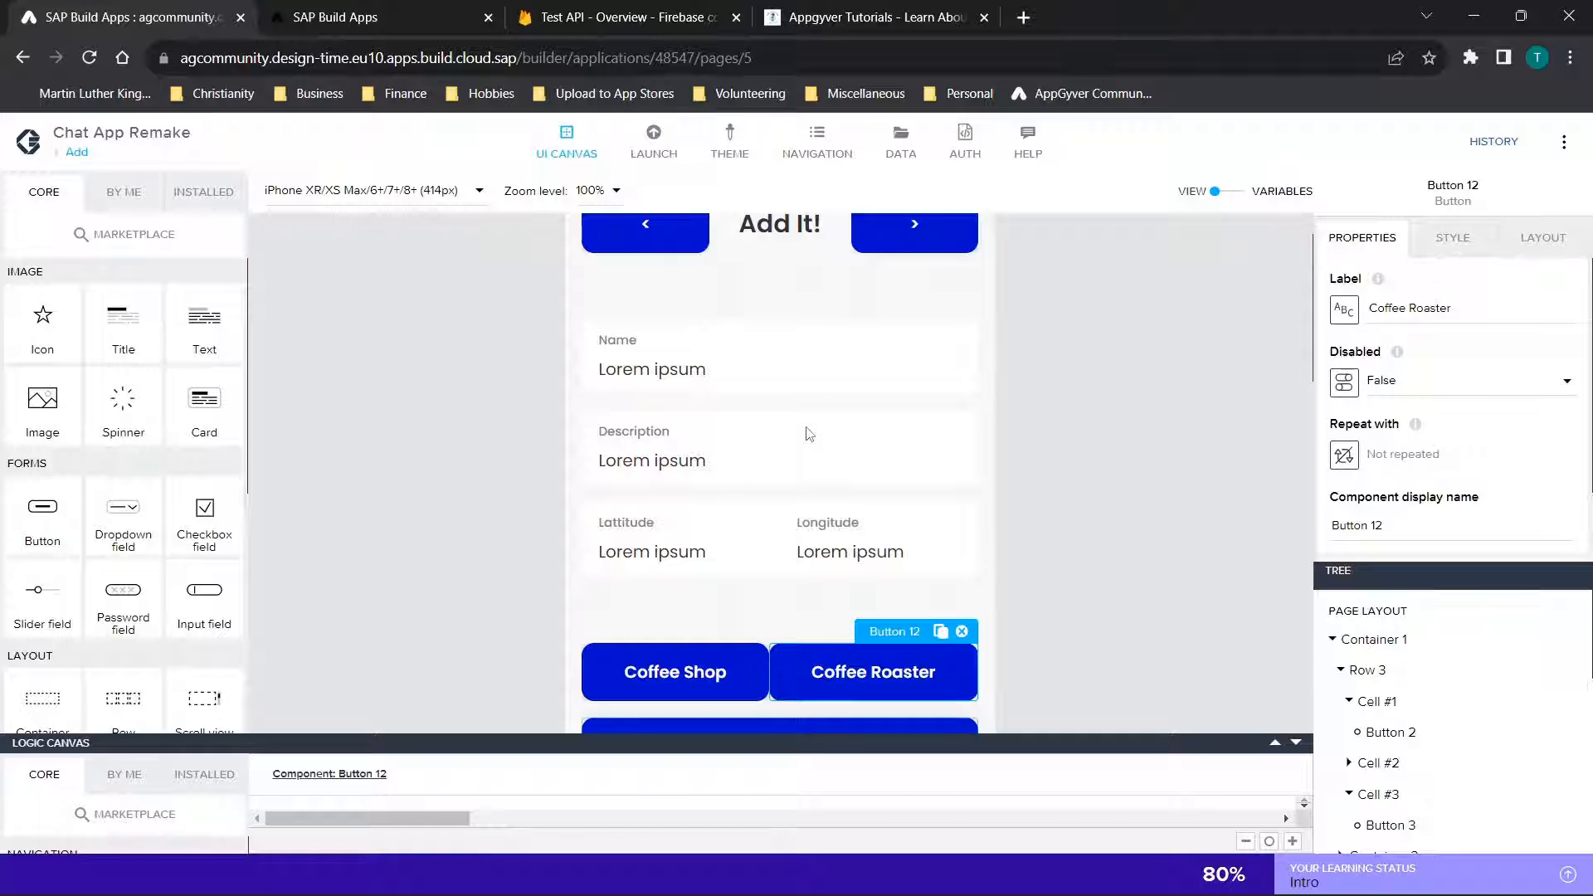
scroll(809, 434, down, 2)
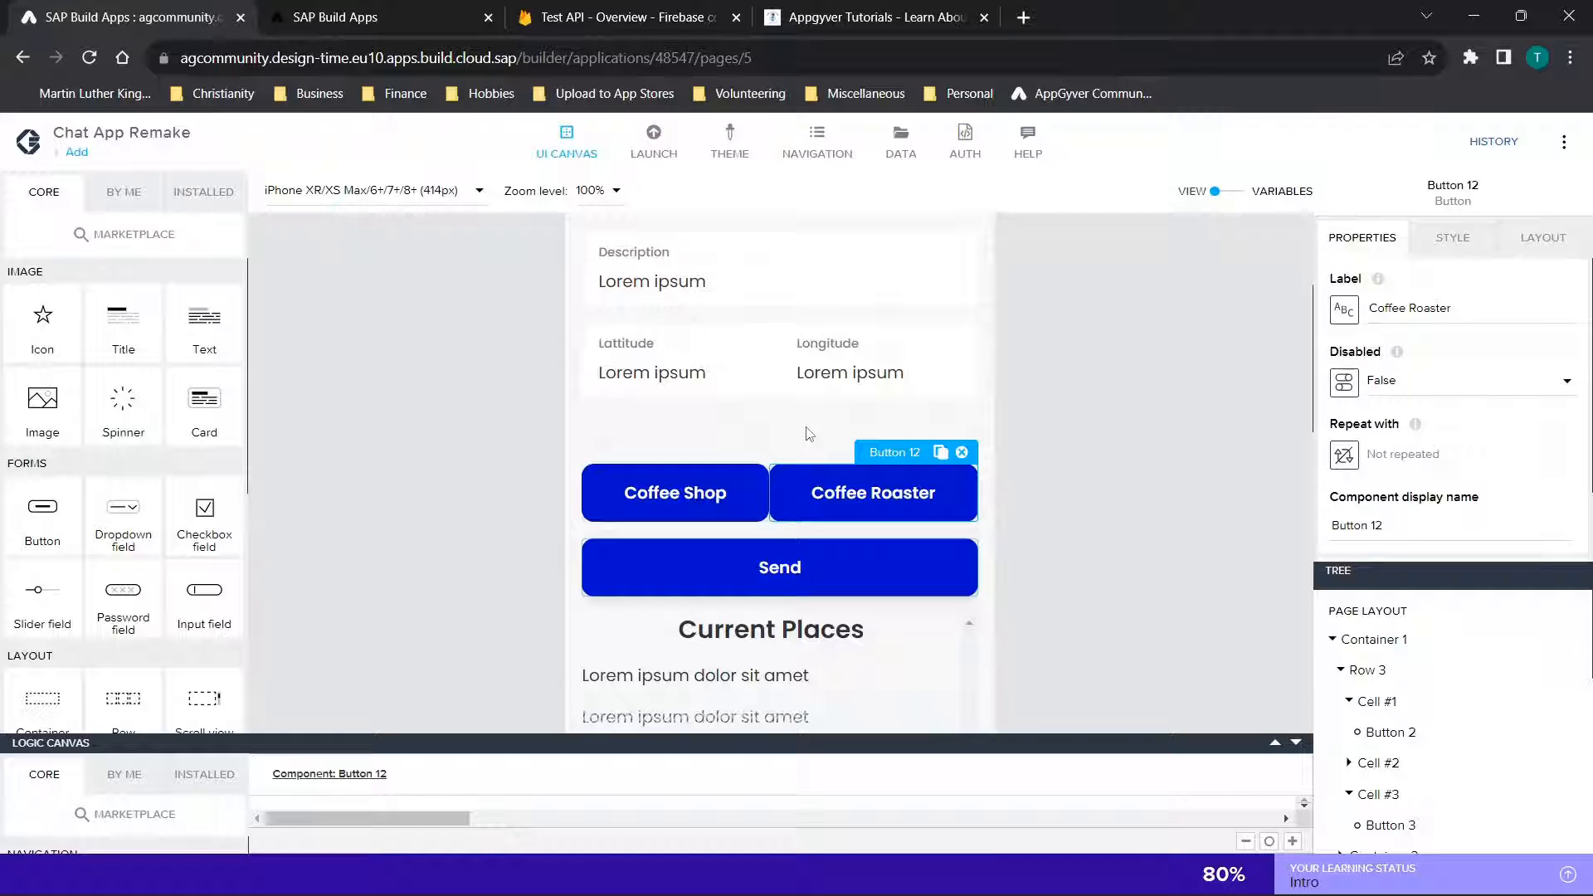
scroll(809, 433, down, 2)
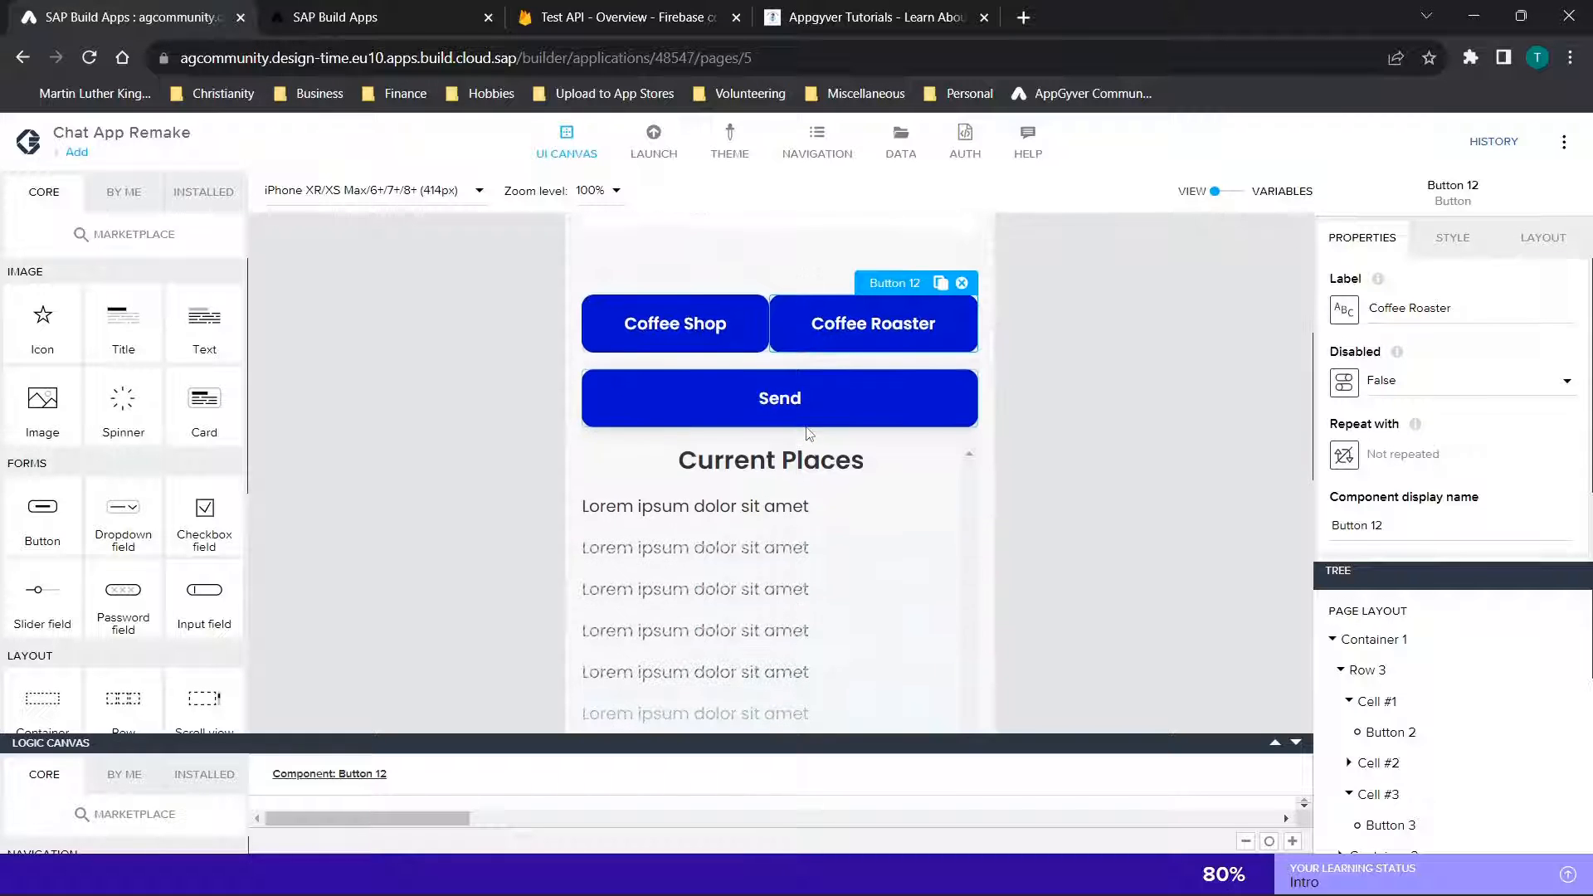
scroll(809, 433, down, 1)
scroll(809, 433, down, 1)
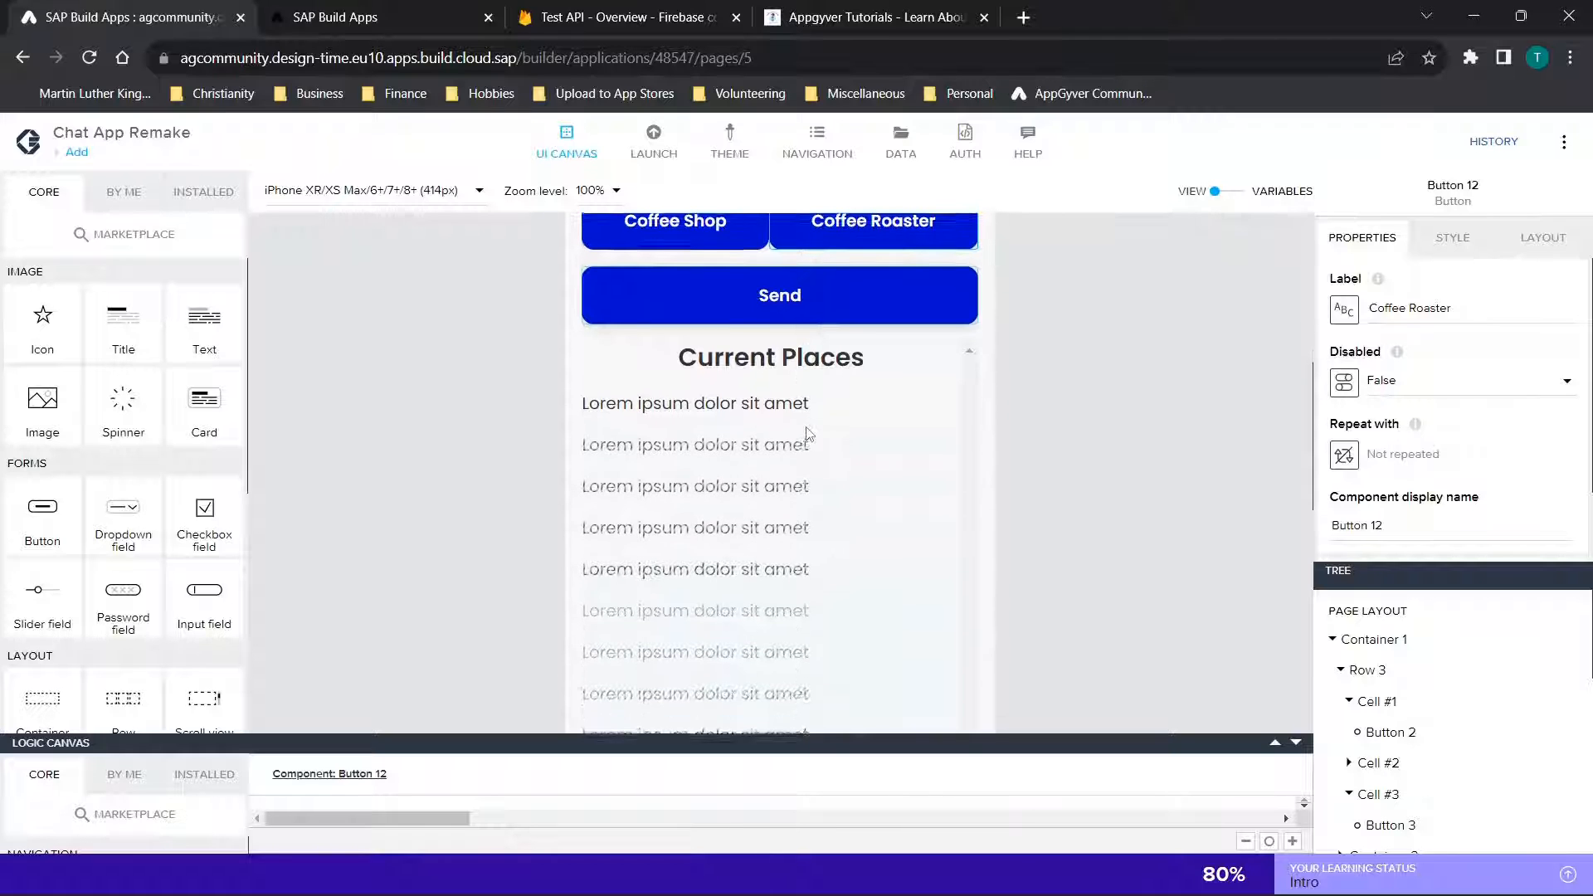
Expand the Send button's logic and open the URL formula of its HTTP request node
click(795, 308)
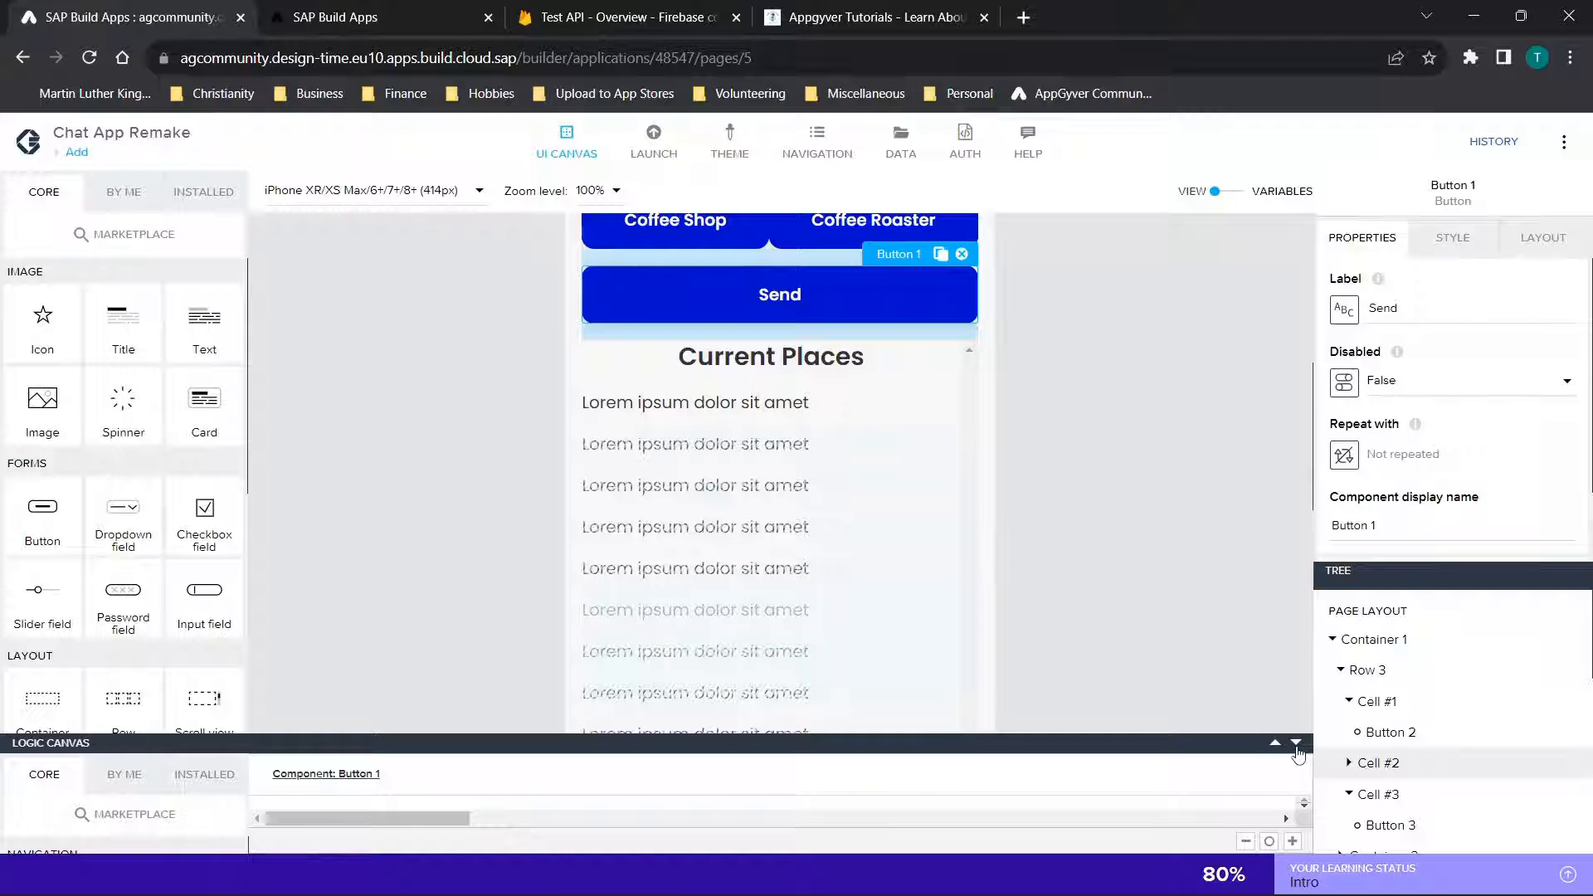
drag(1290, 746, 940, 435)
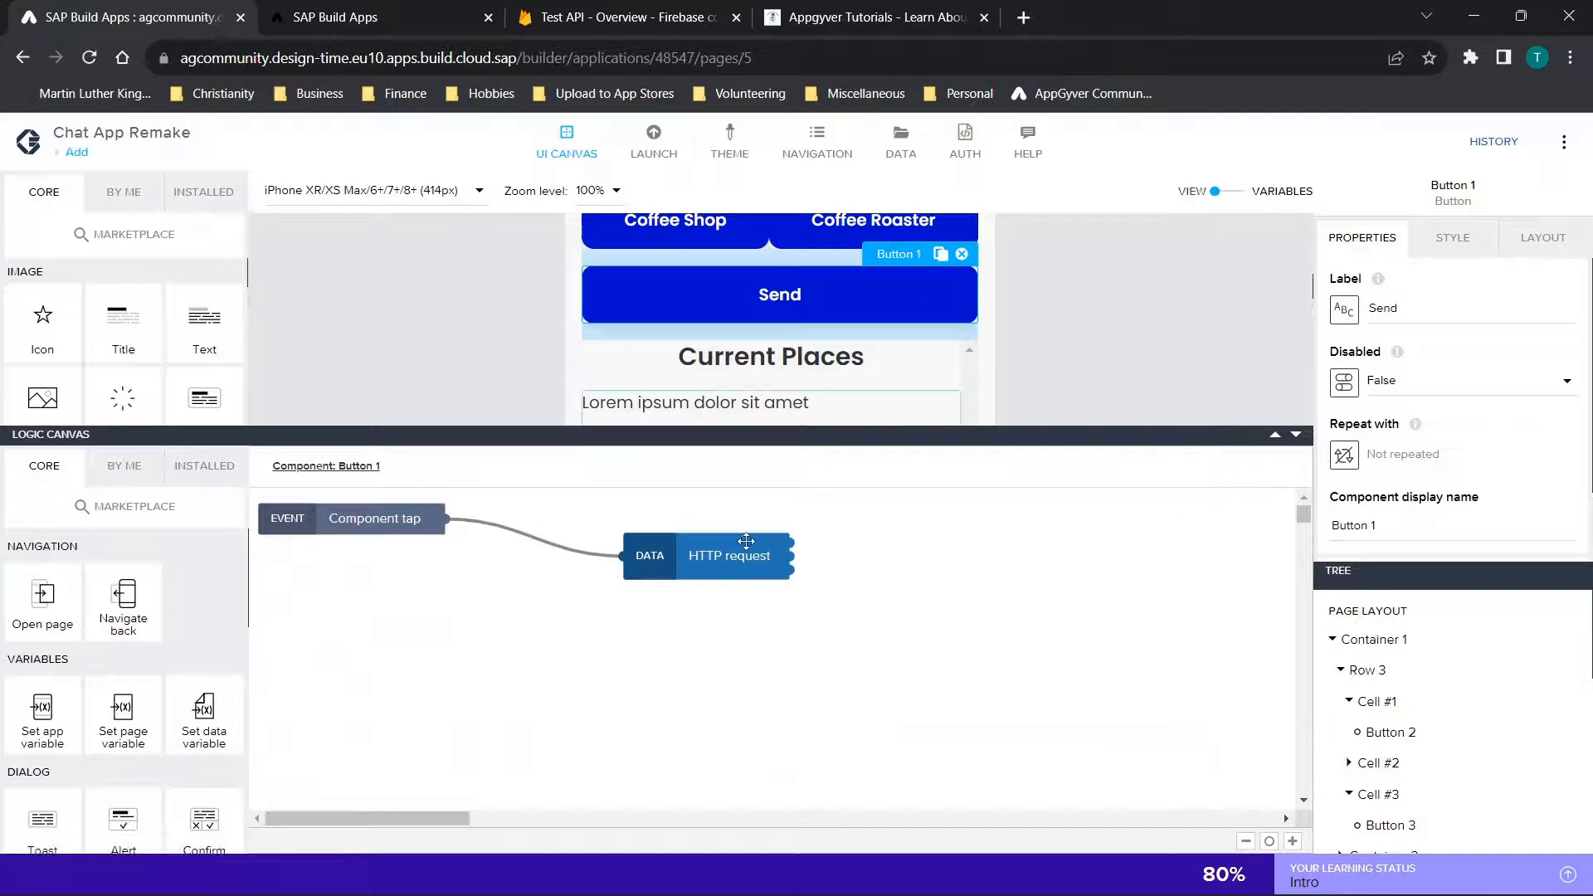
click(719, 555)
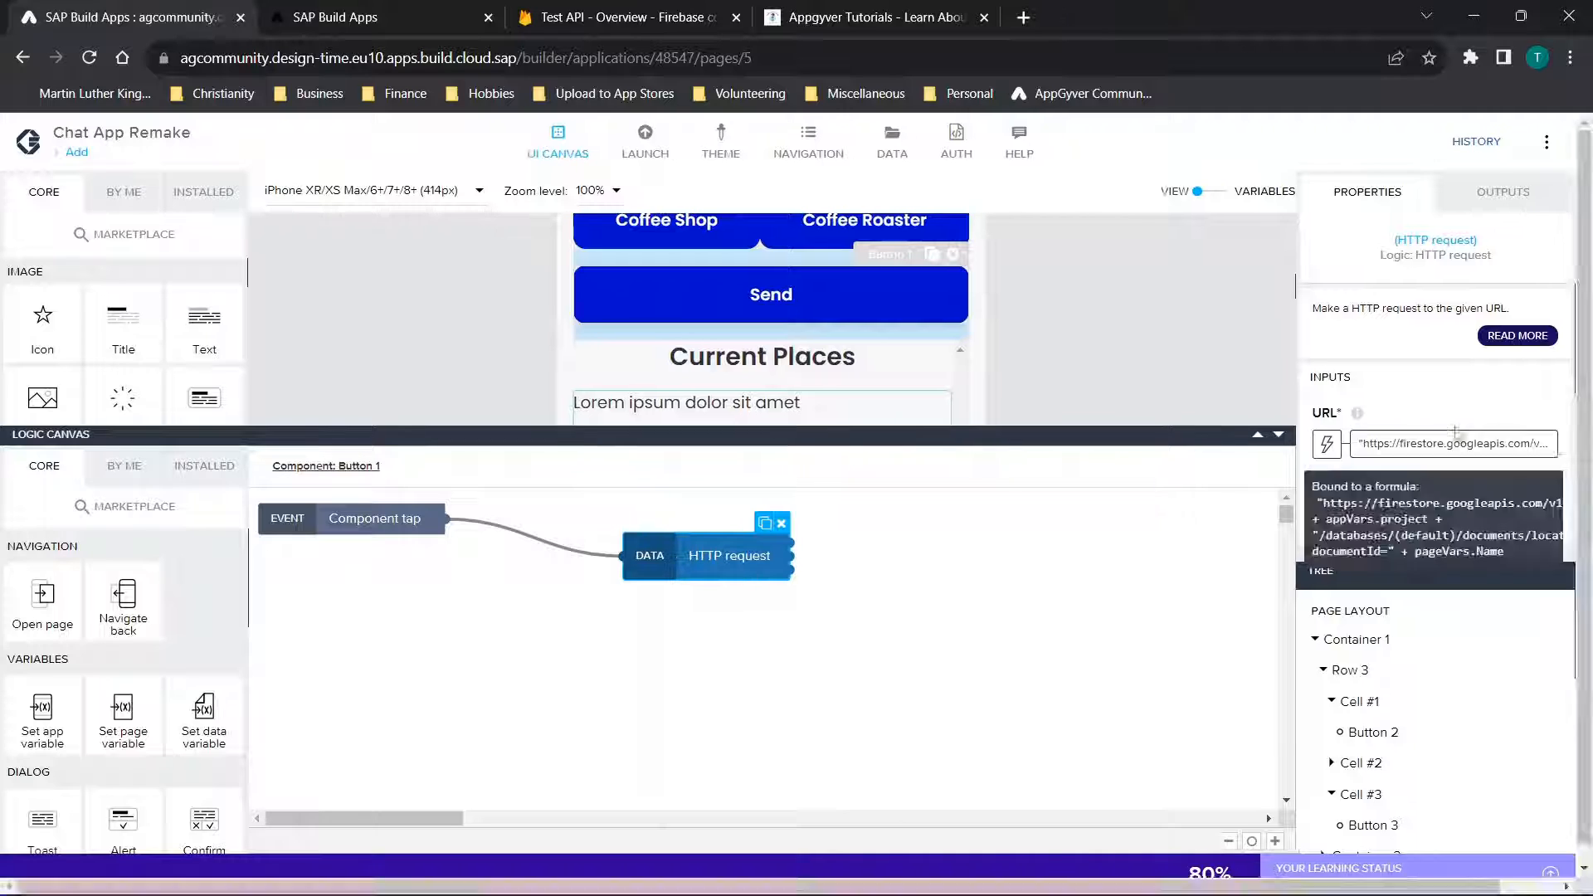
scroll(1380, 412, down, 1)
click(1378, 405)
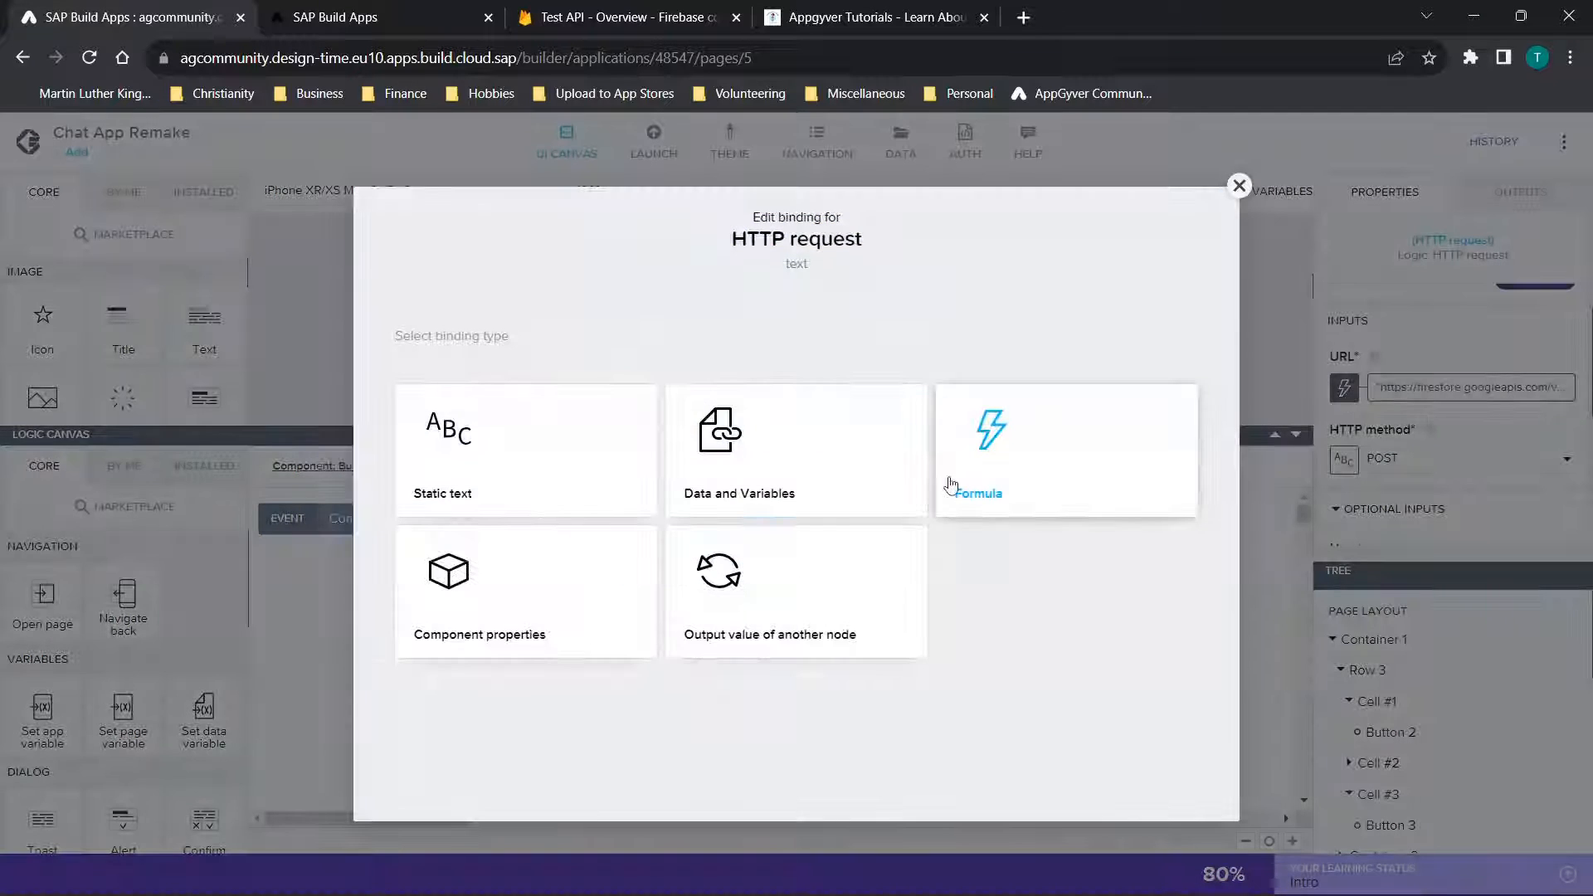
click(950, 508)
click(665, 489)
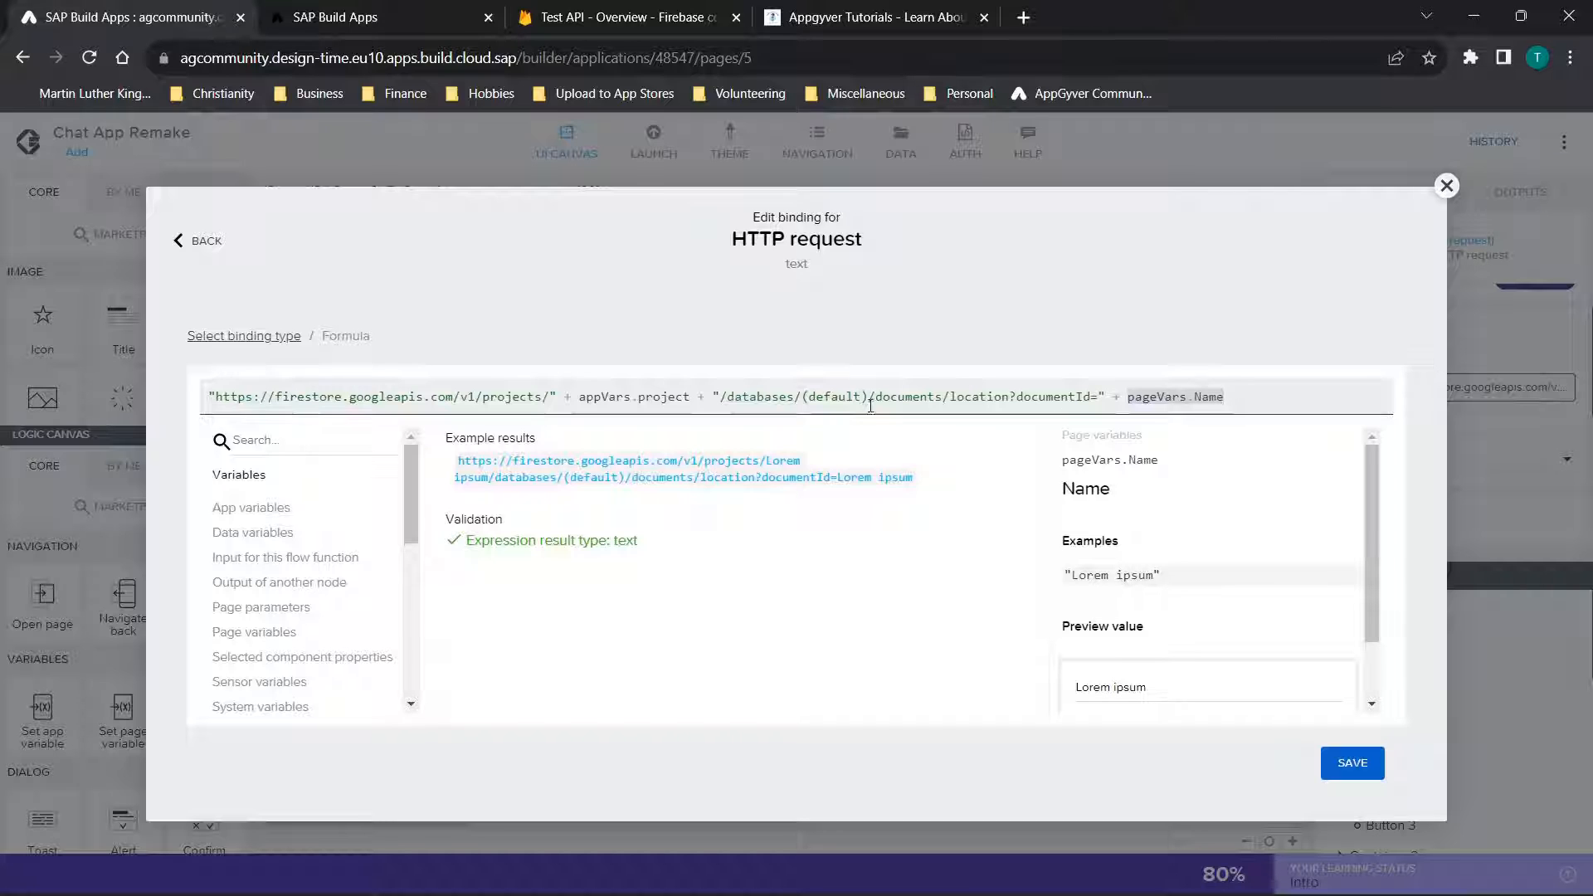
Examine the URL formula's parts: the Firestore base address, appVars.project and the database path ending in documentId
double_click(538, 399)
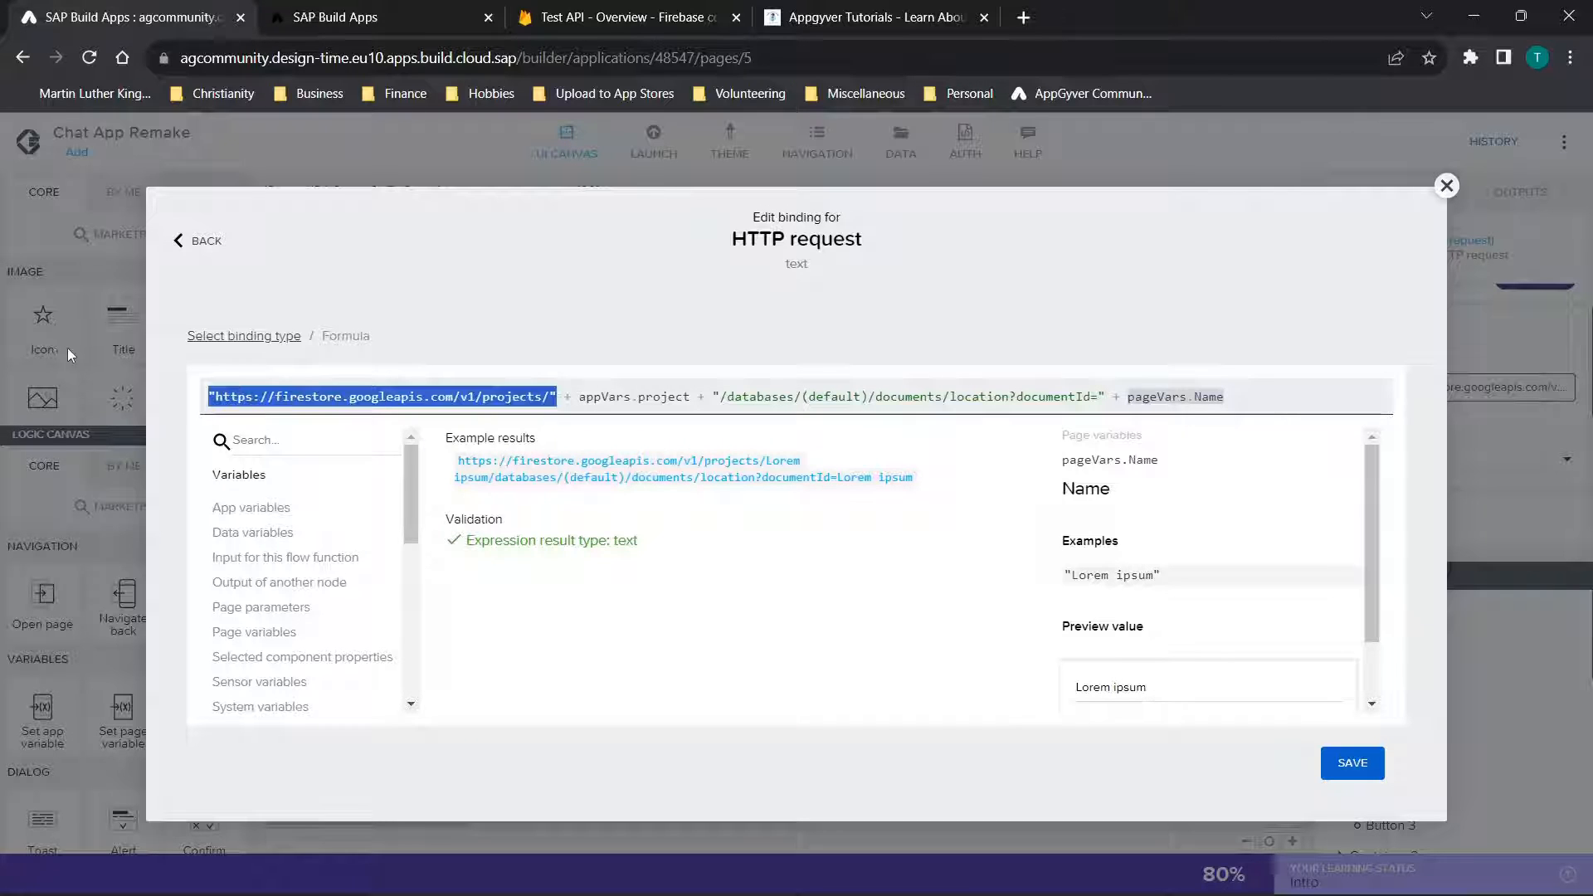
click(480, 387)
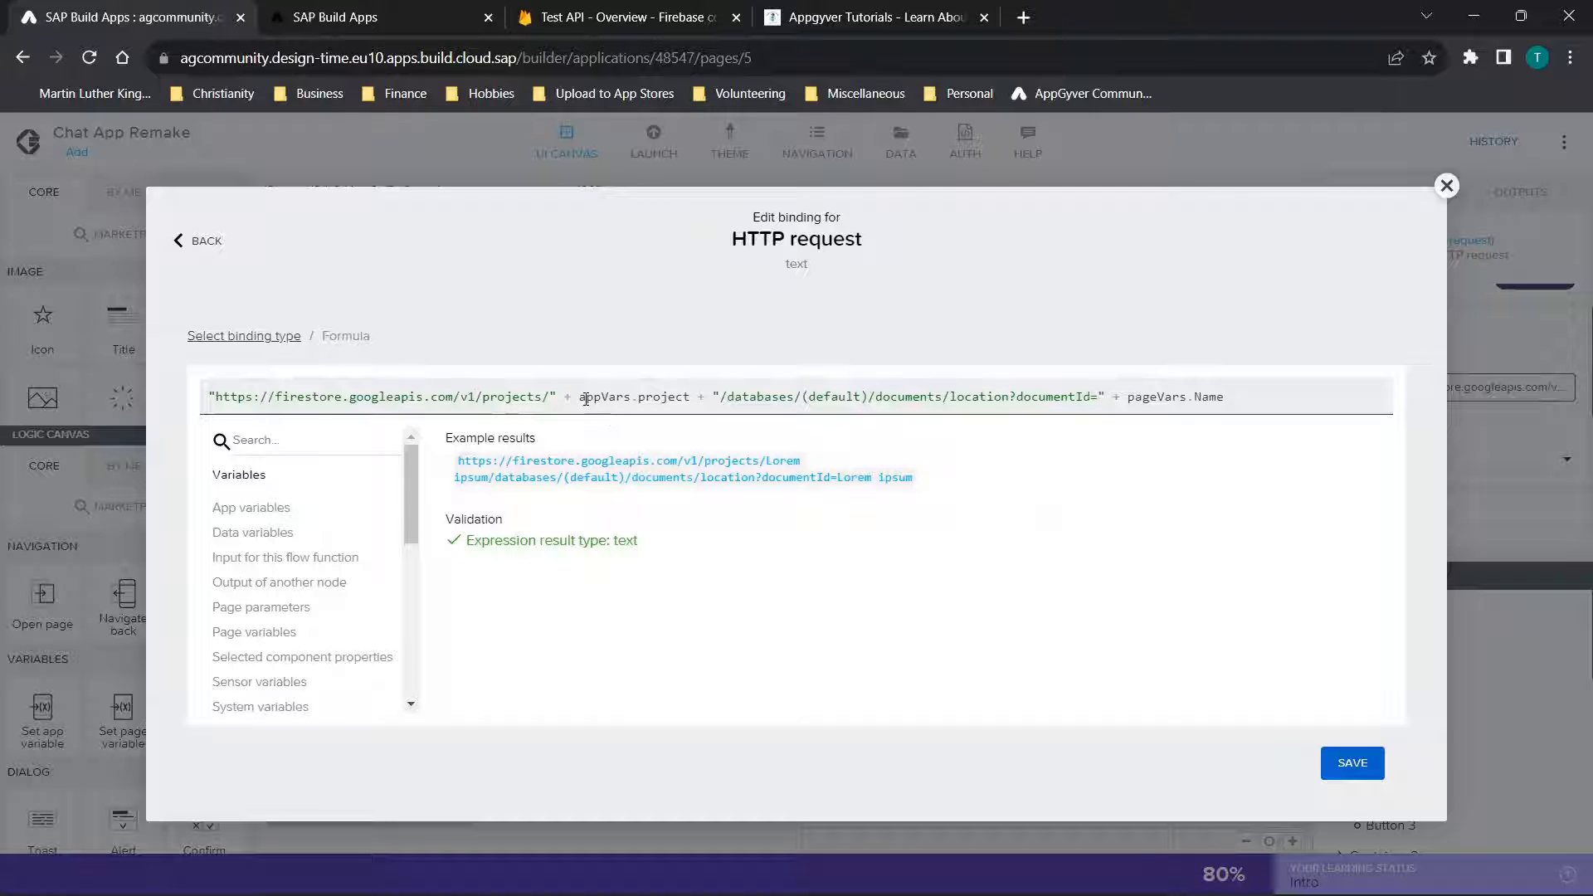
drag(579, 398, 693, 394)
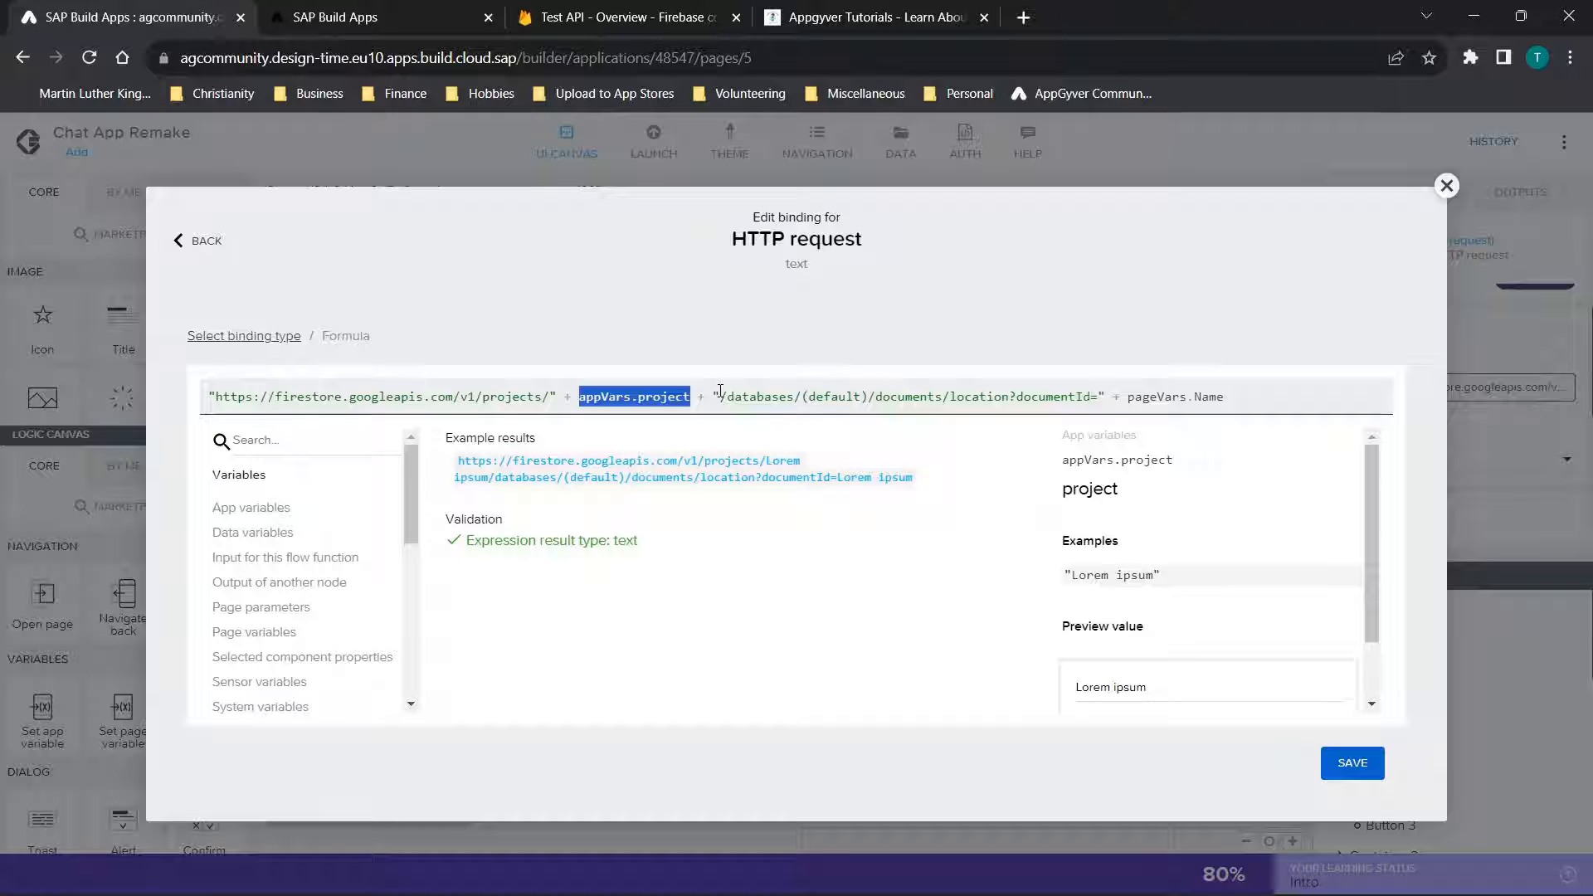
drag(719, 396, 1108, 398)
click(972, 396)
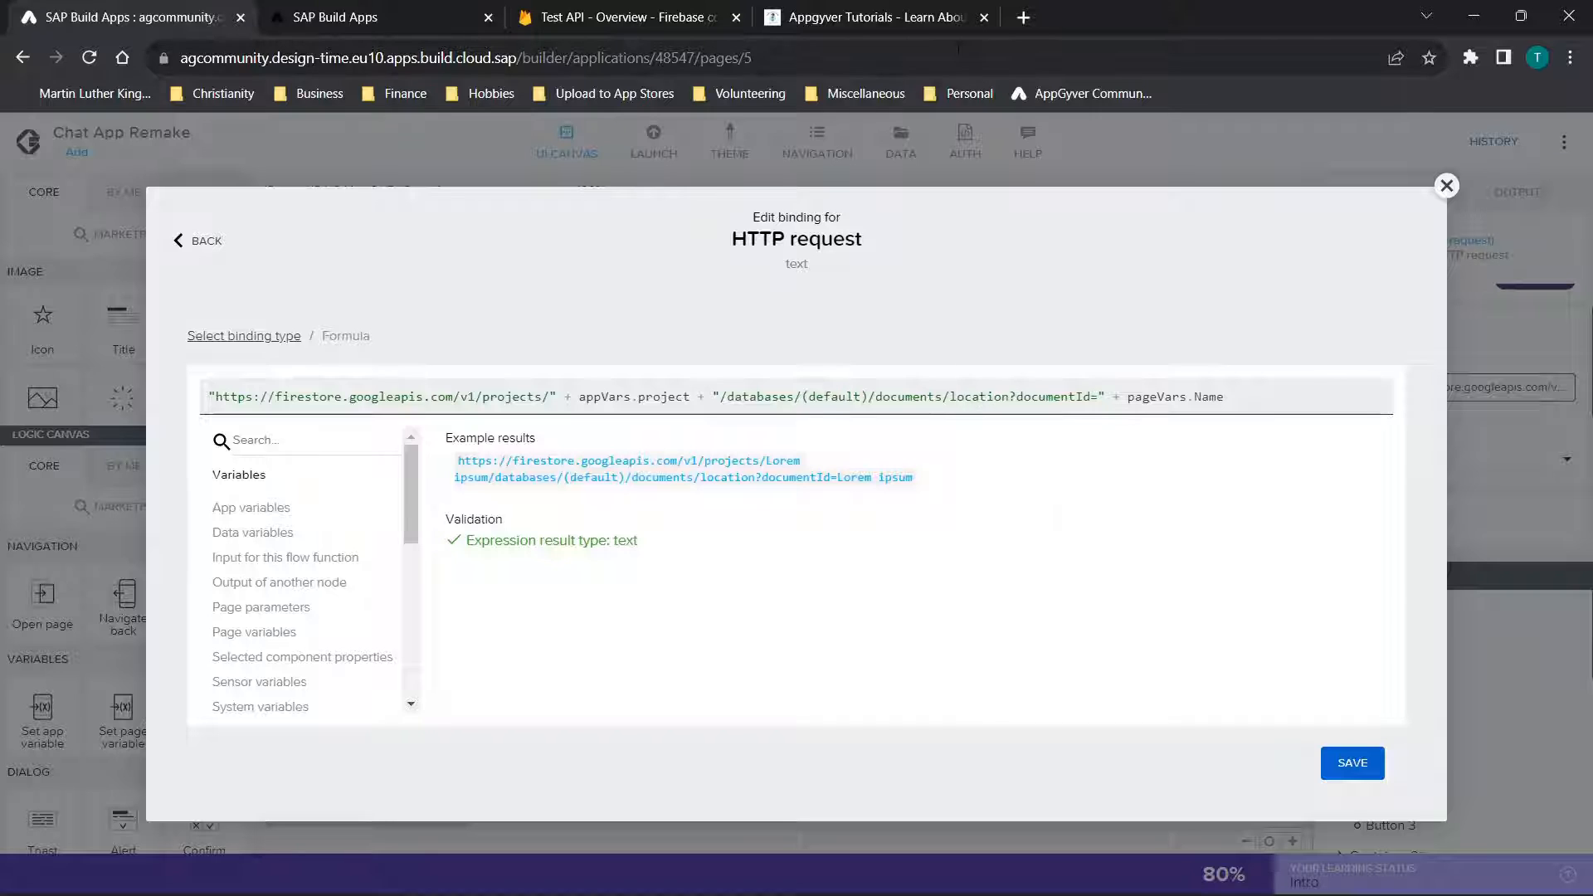
Switch to the Firebase console and open the location collection in the Test API project's Cloud Firestore data
click(578, 12)
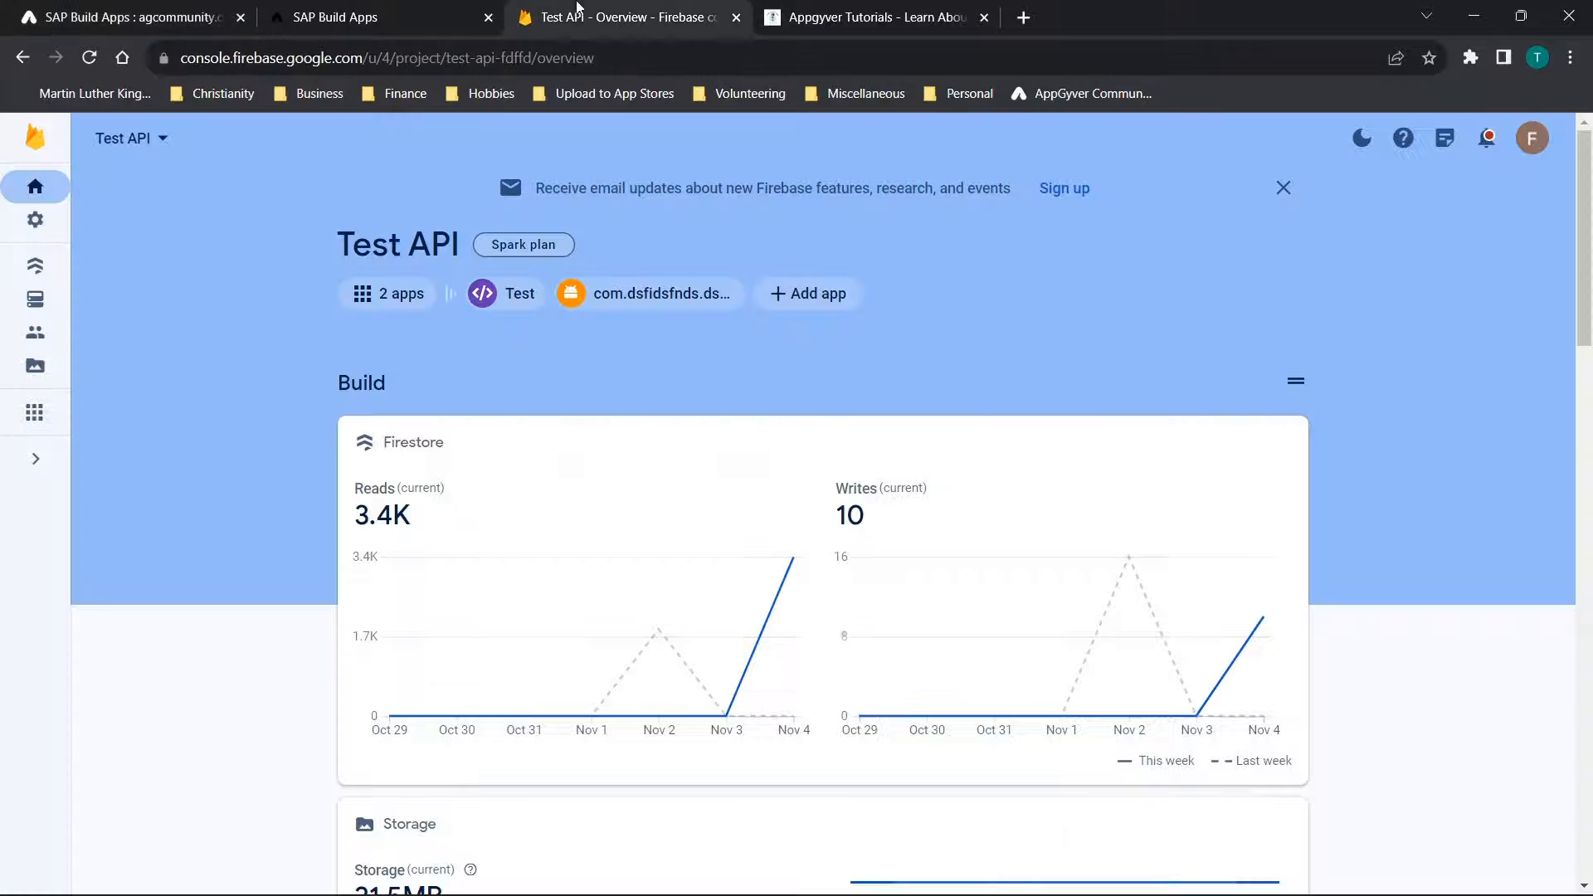
click(35, 279)
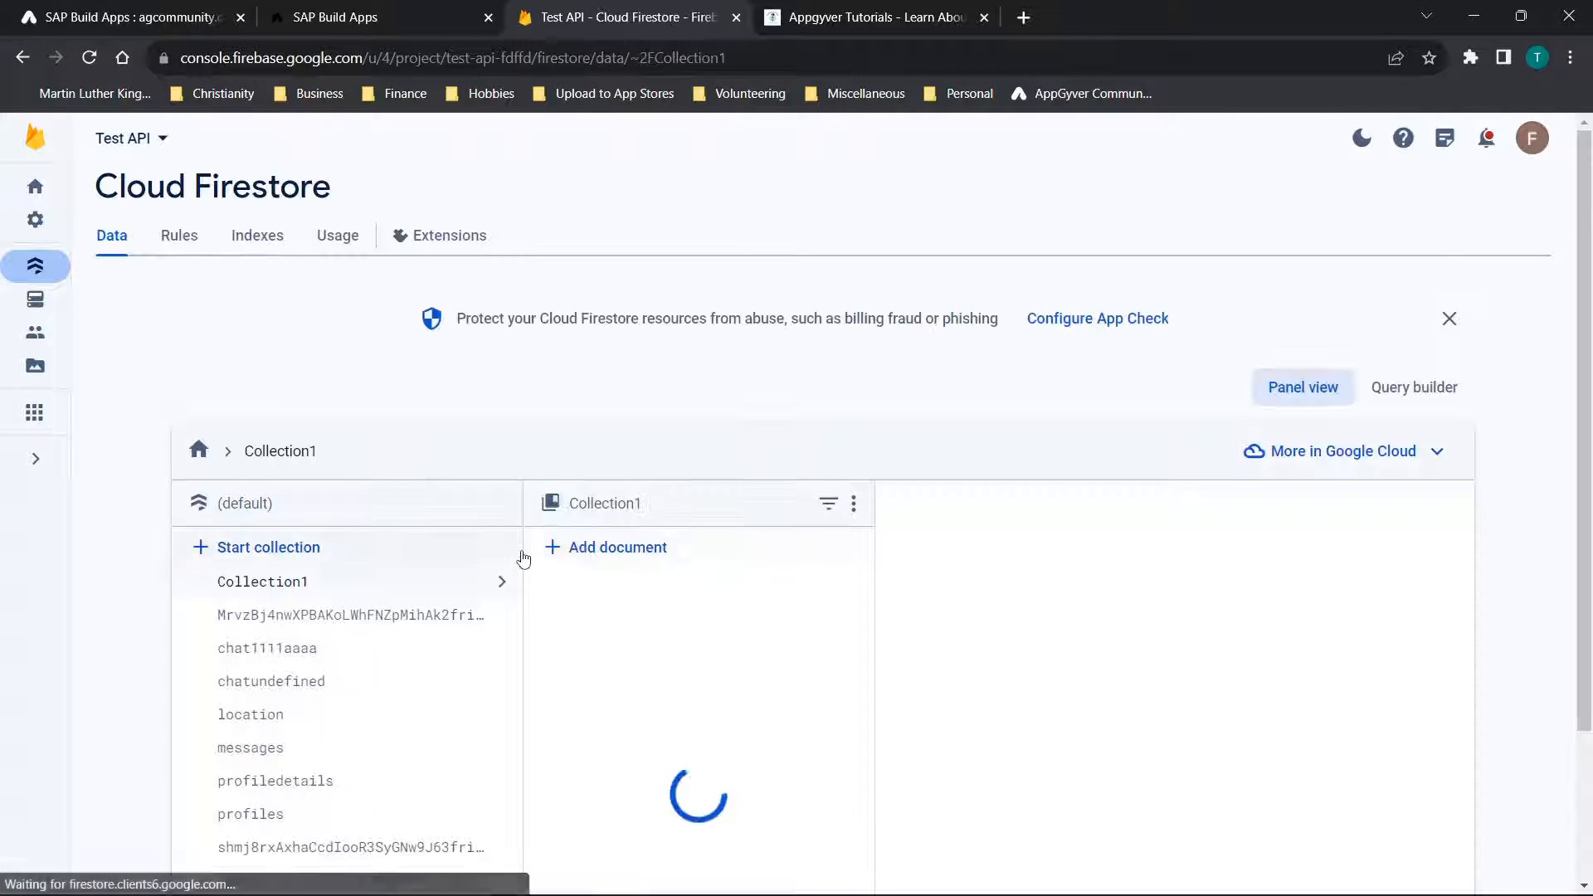
scroll(523, 559, down, 2)
click(311, 542)
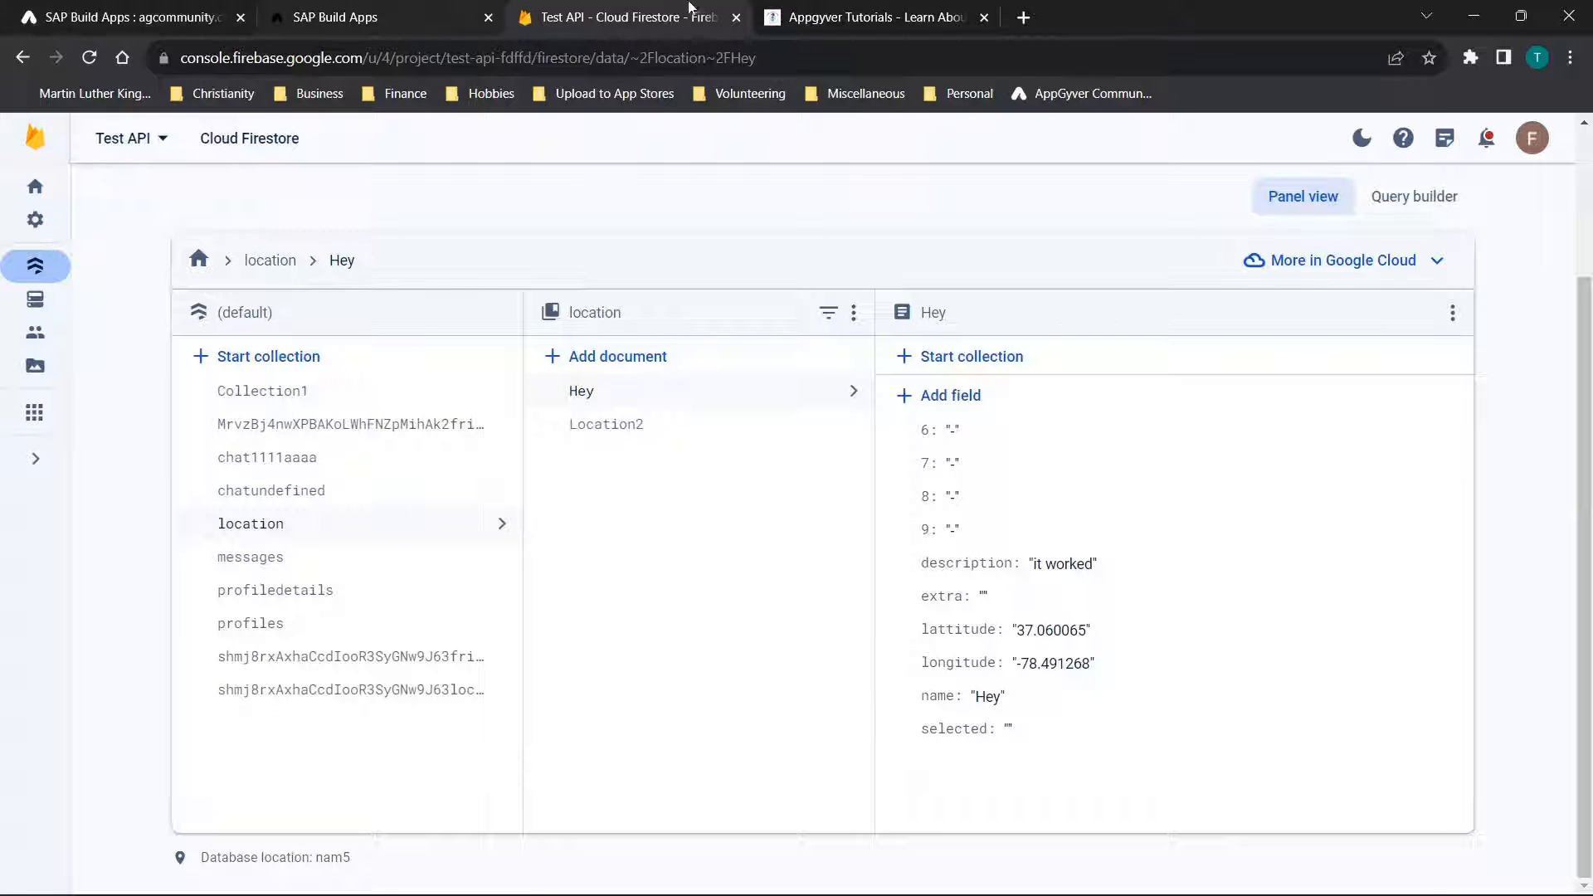
Return to SAP Build Apps, inspect pageVars.Name at the end of the URL formula and close the editor without saving
click(144, 8)
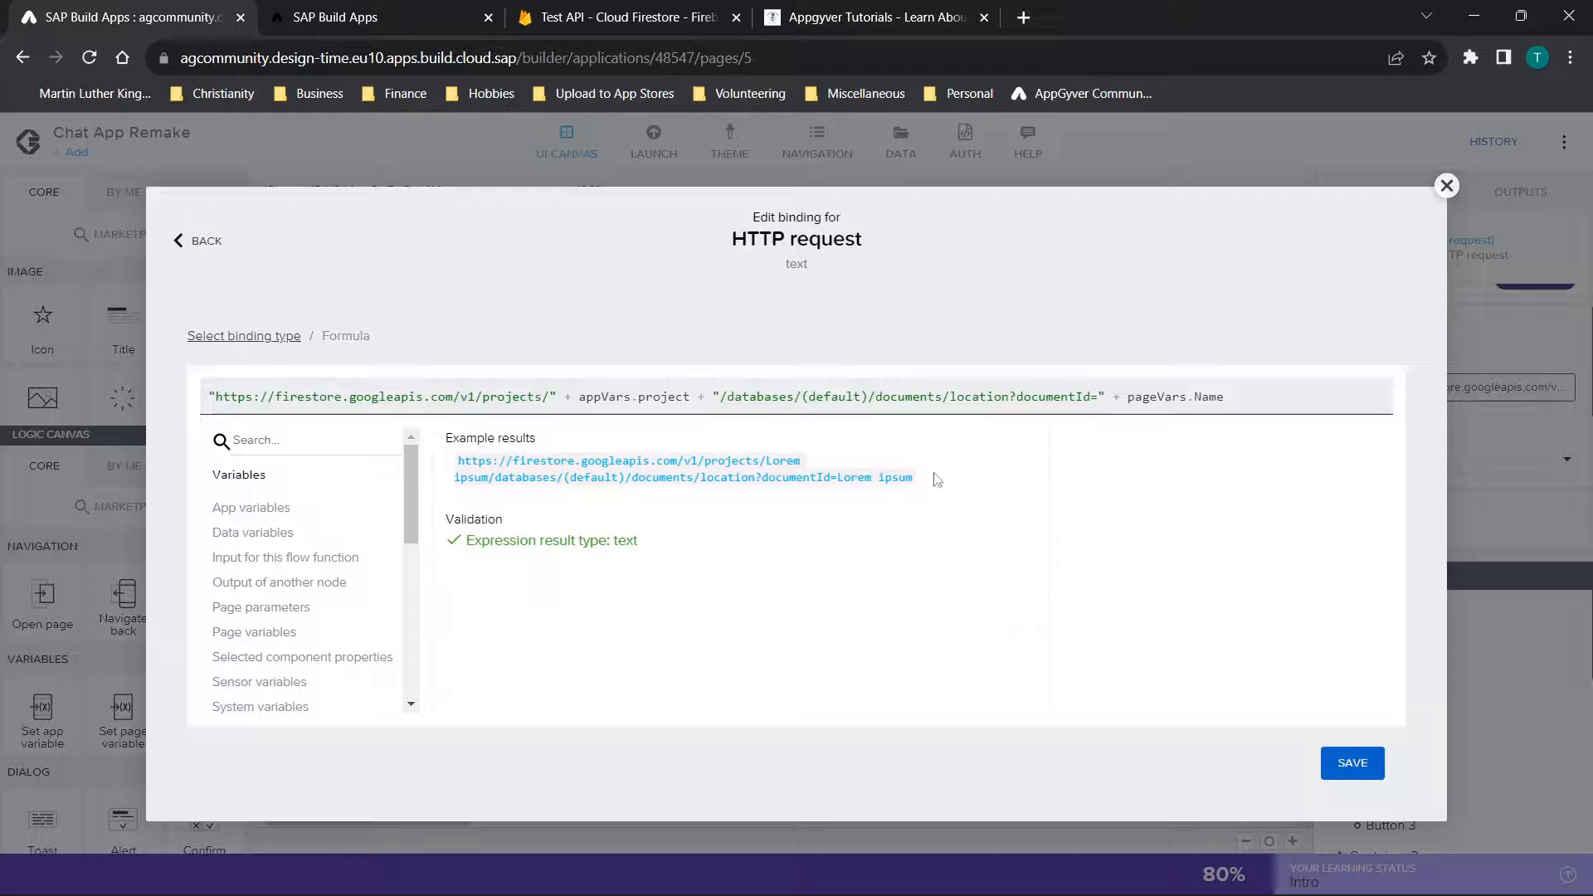
click(1131, 396)
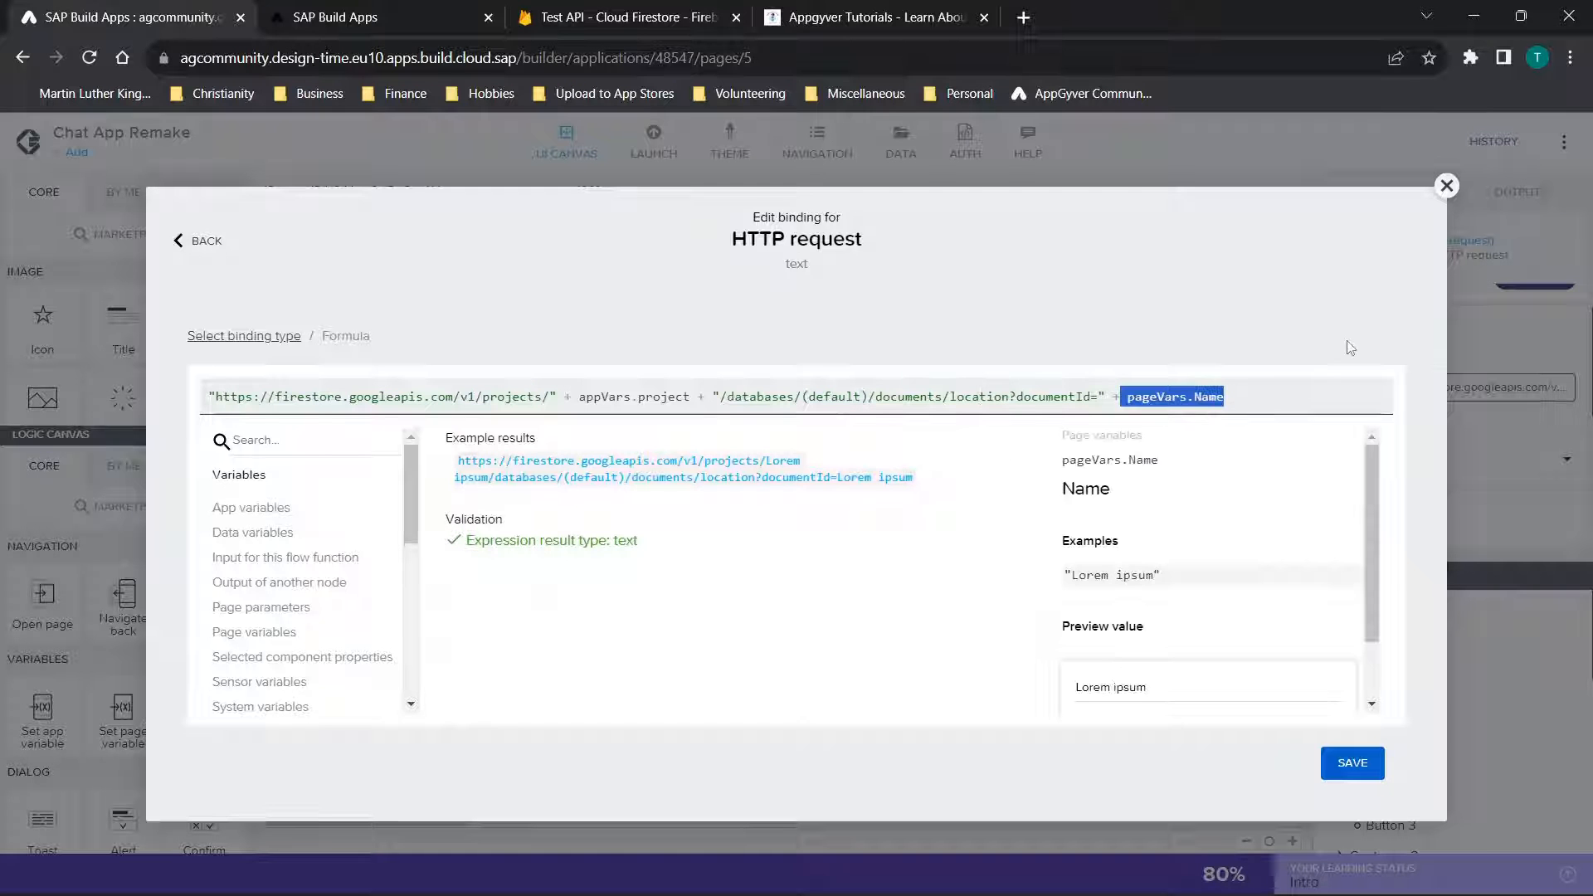
click(1446, 186)
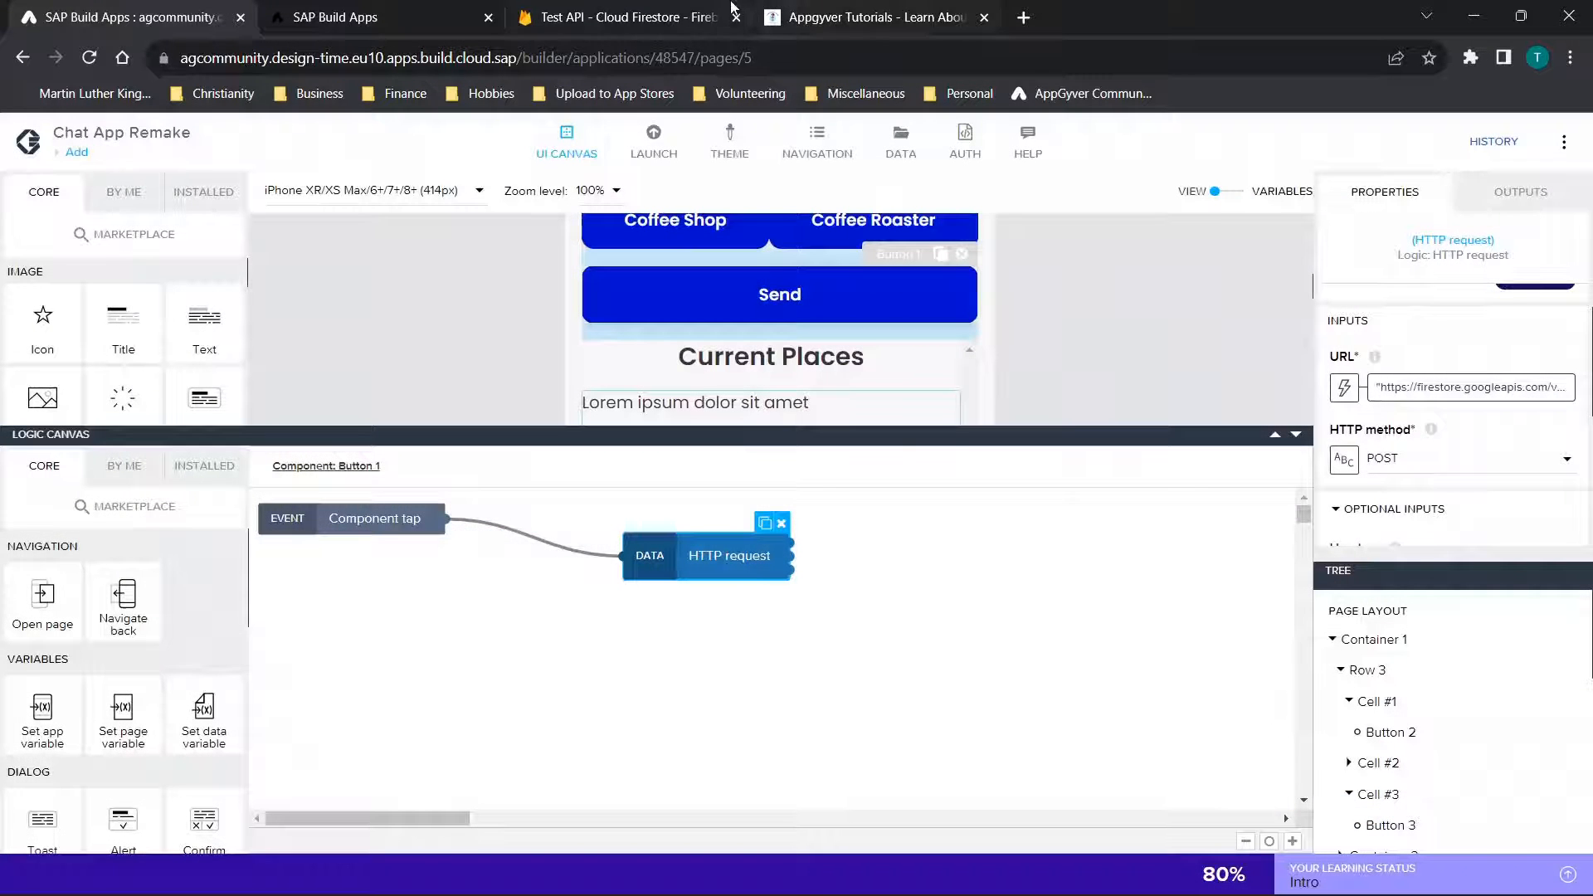
Check the Hey document's fields in Firestore, return to SAP Build Apps and open the HTTP request's request body formula
click(629, 9)
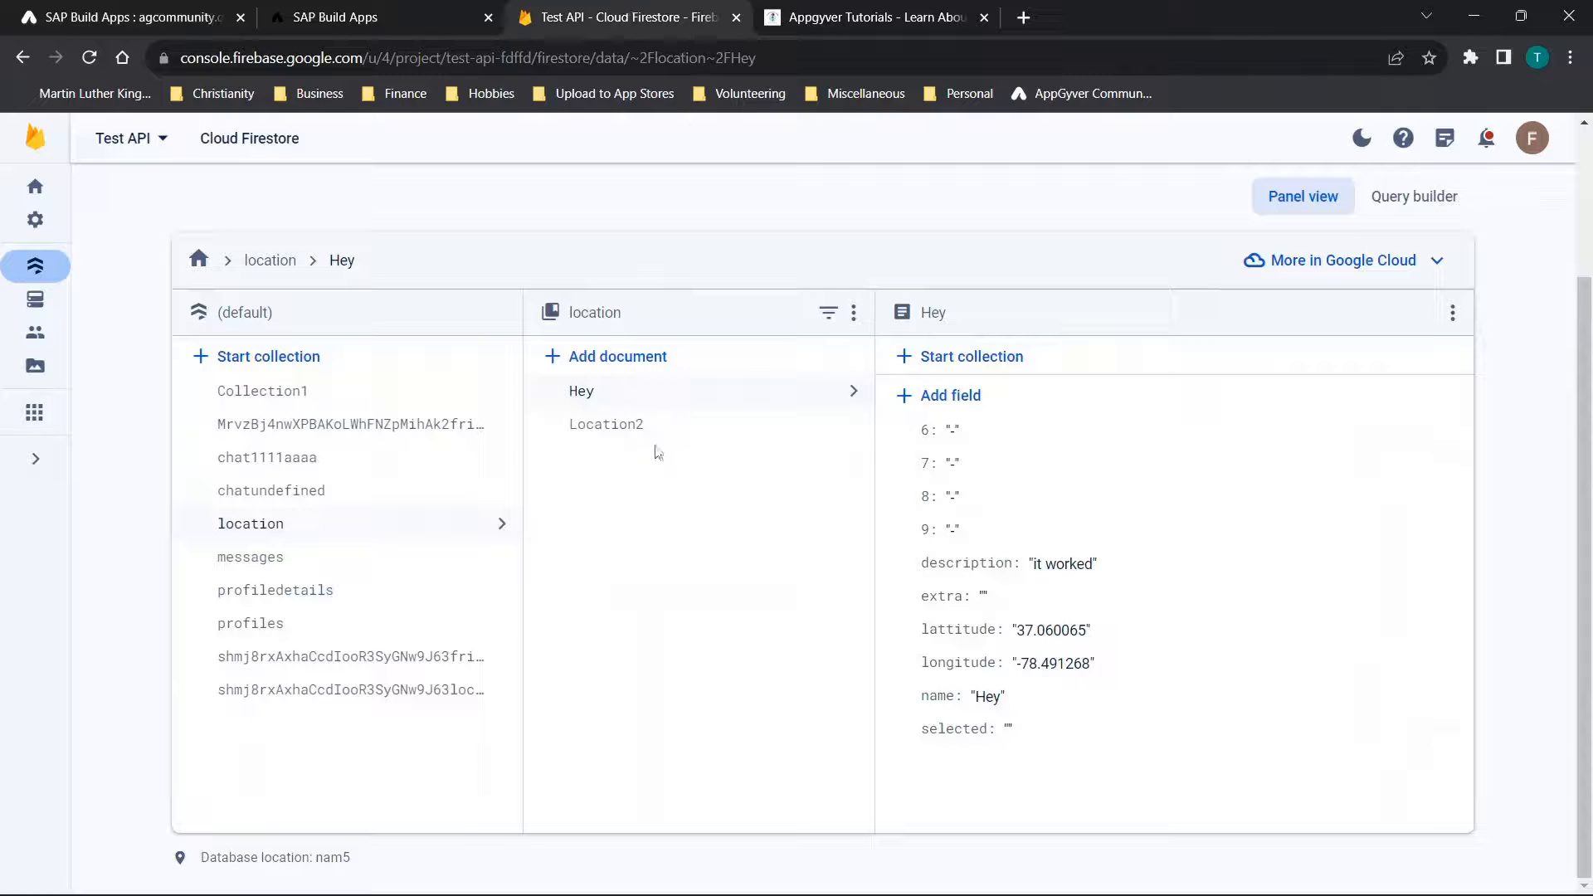
click(190, 10)
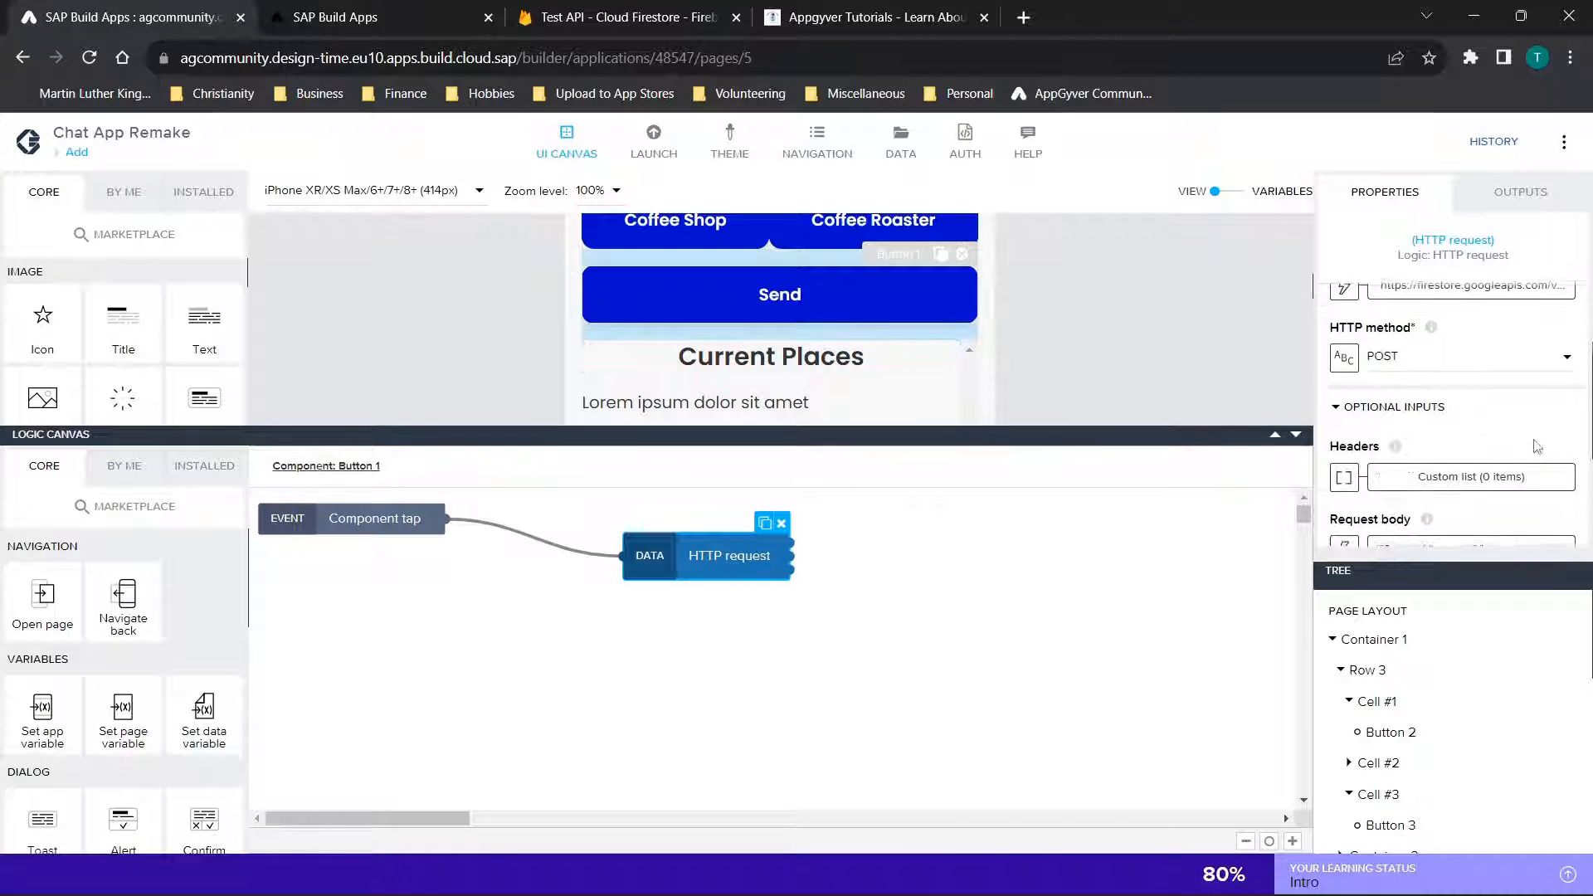
scroll(1535, 453, down, 1)
scroll(1426, 371, down, 2)
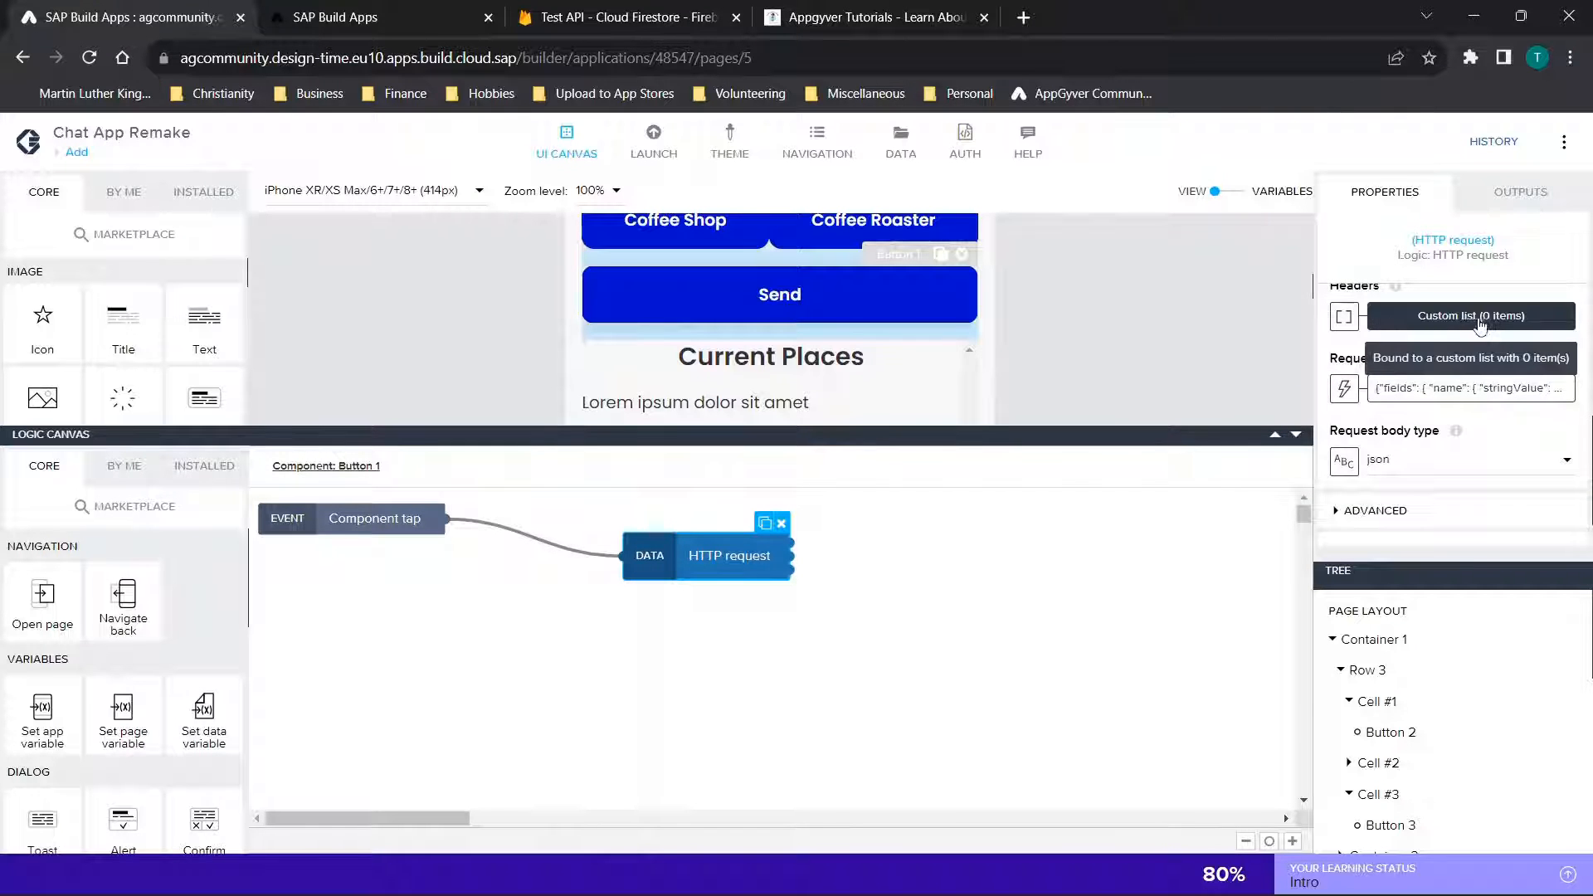
click(1438, 402)
click(919, 478)
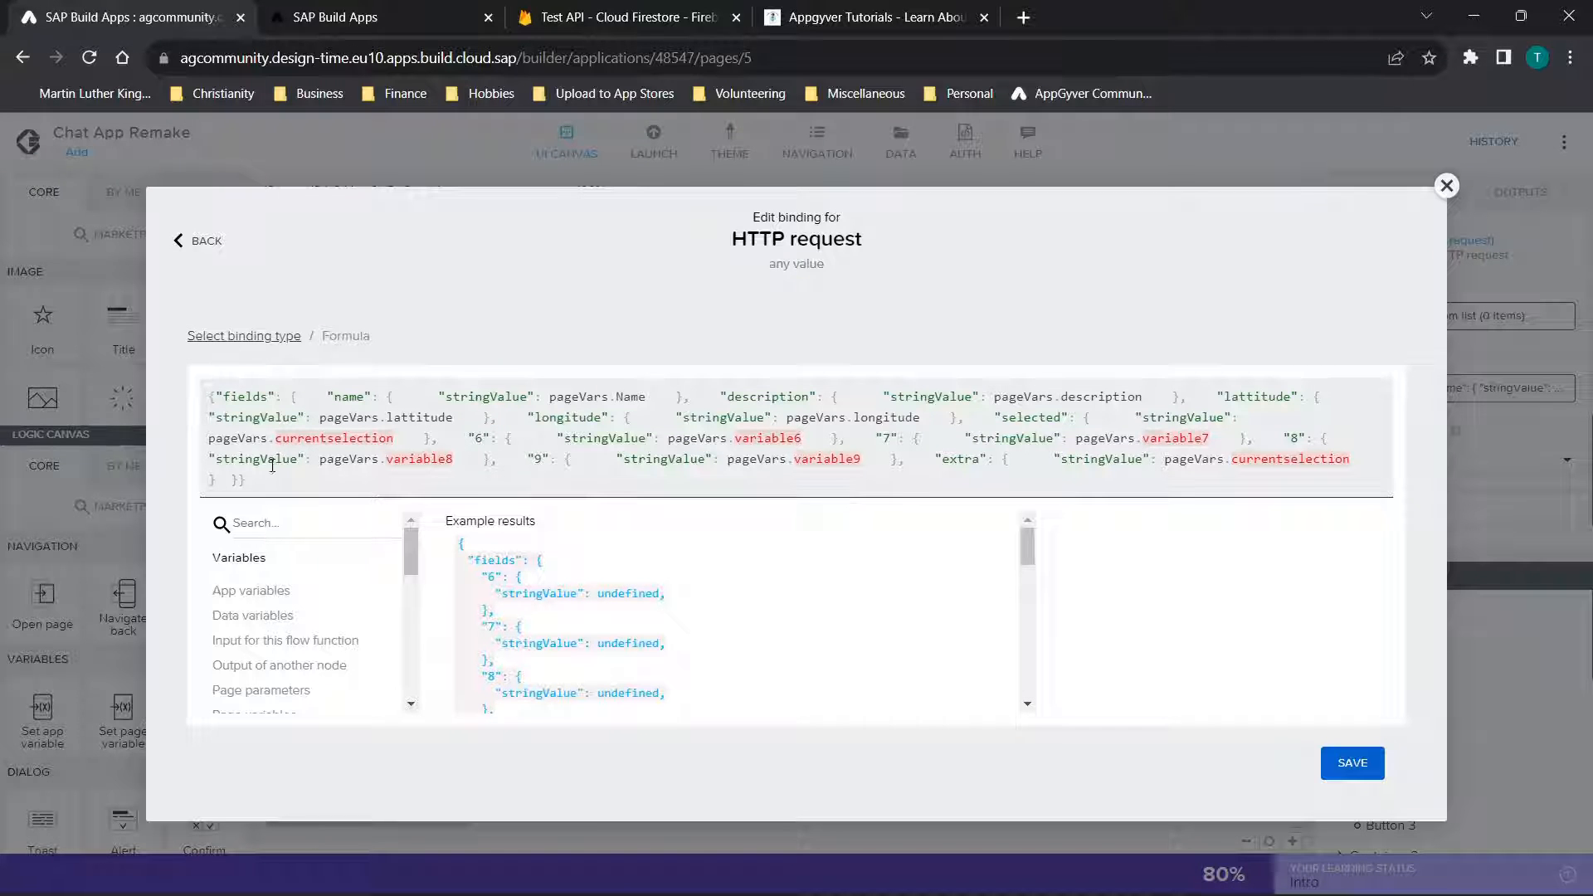
Reduce the request body formula to the name field bound to pageVars.Name by deleting all the other fields
drag(216, 481, 685, 384)
key(BackSpace)
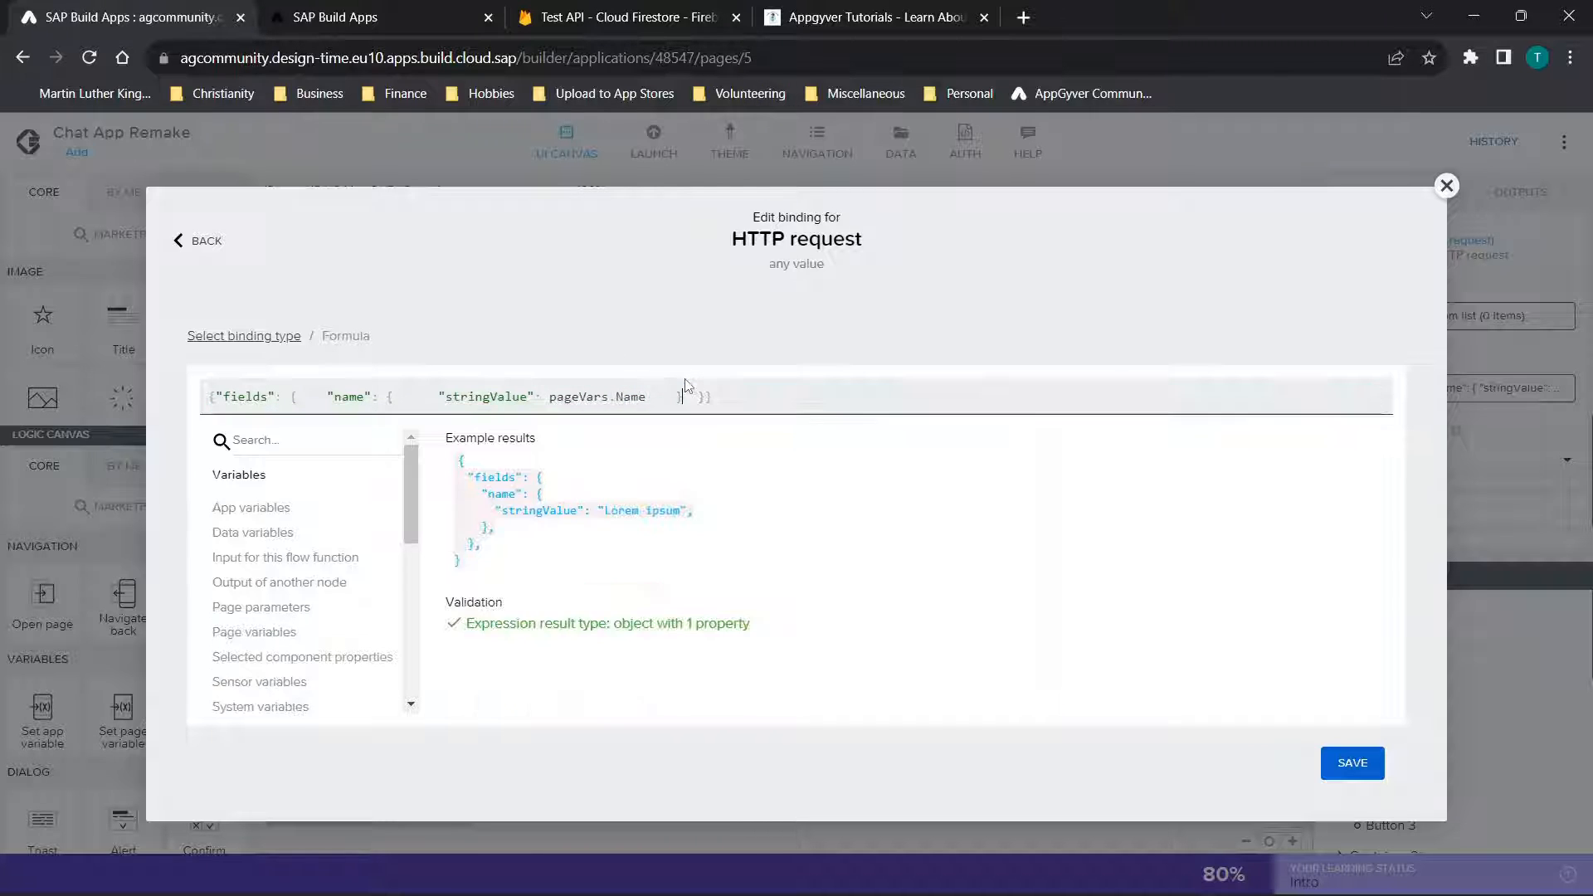
click(775, 388)
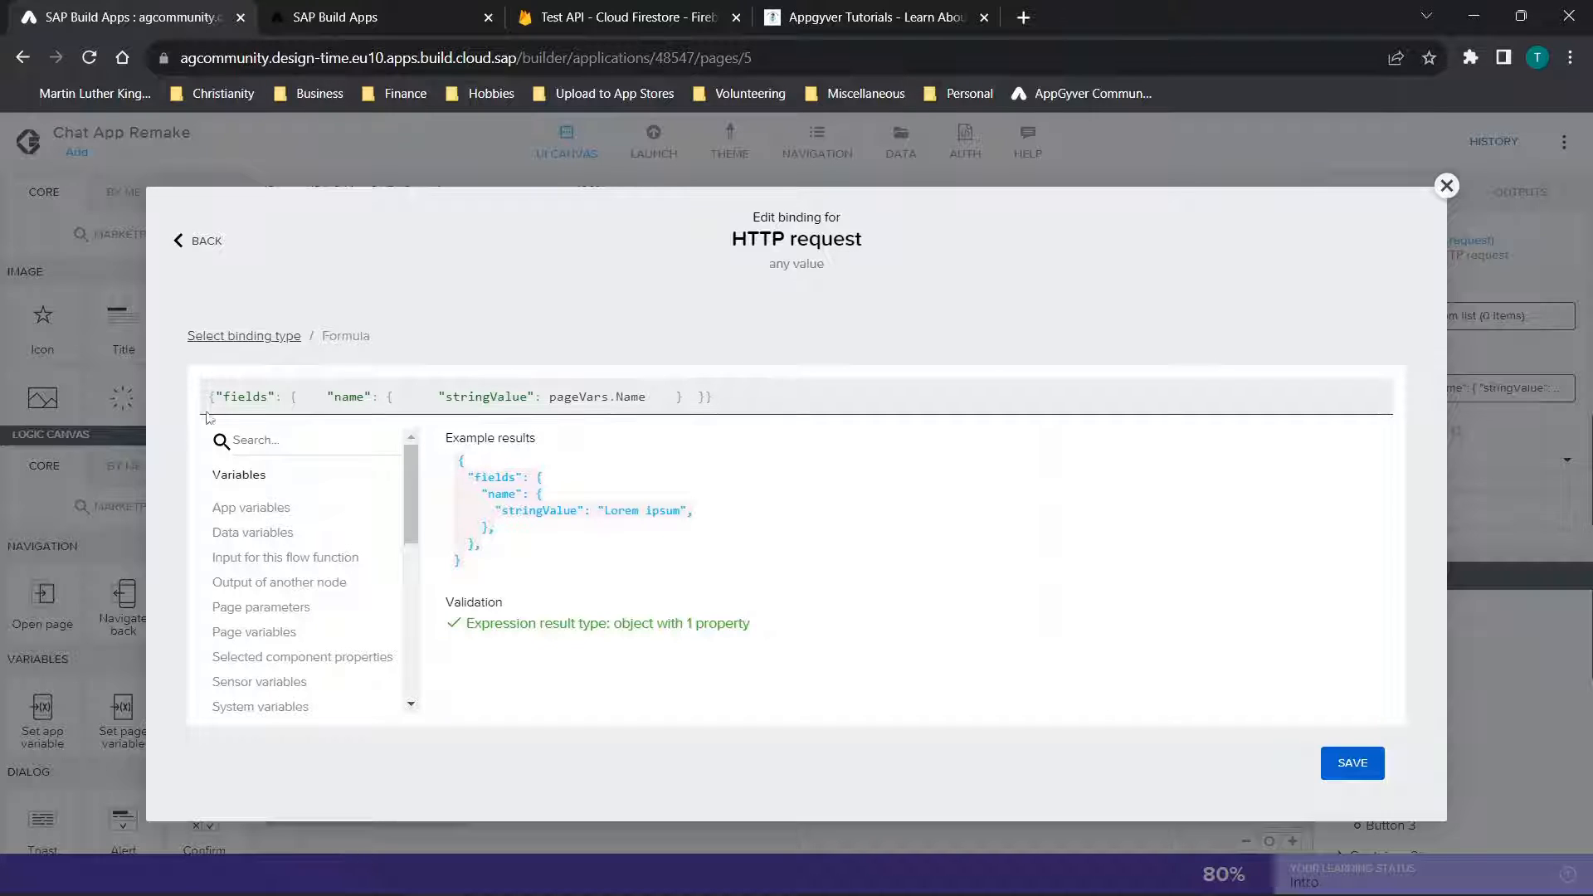
Examine the request body formula's structure, from the fields wrapper to the name key's stringValue and its pageVars.Name binding
drag(210, 398, 697, 383)
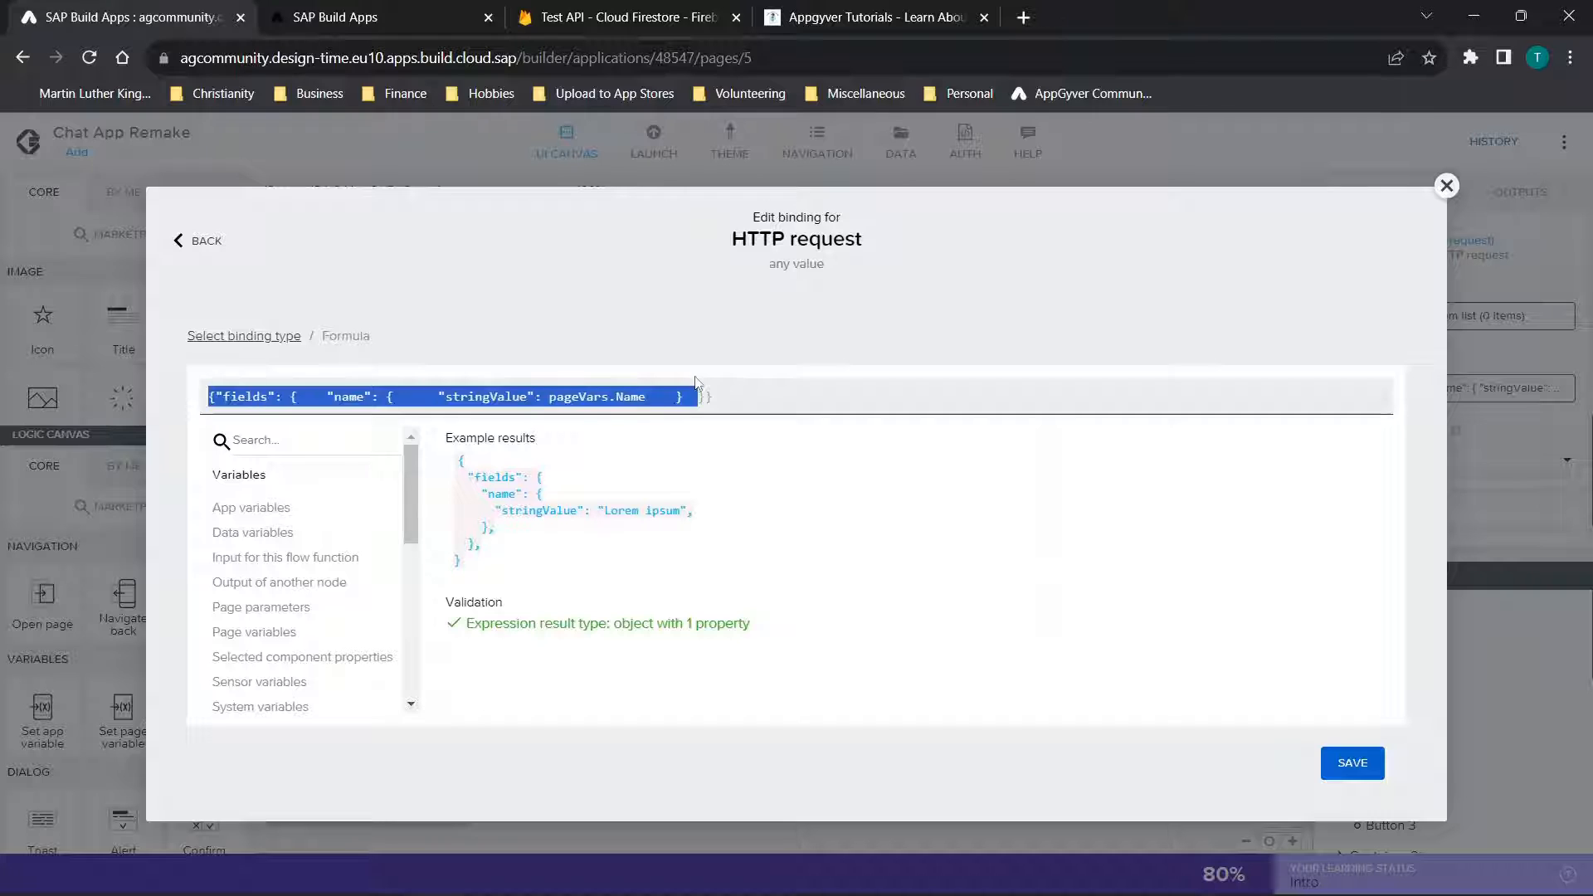
click(252, 401)
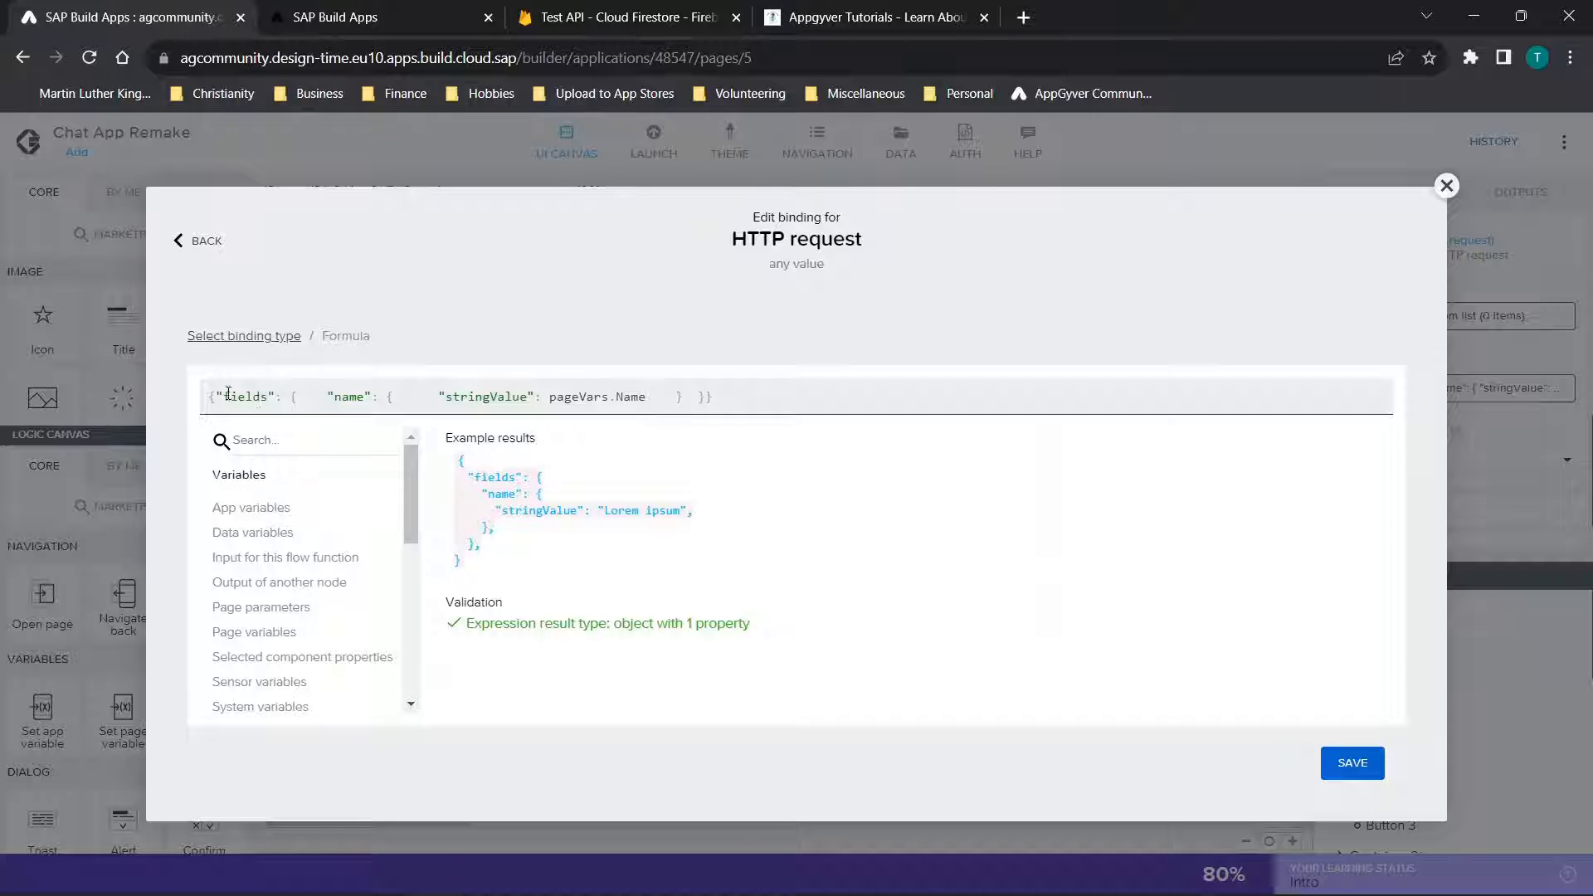
drag(224, 395, 535, 391)
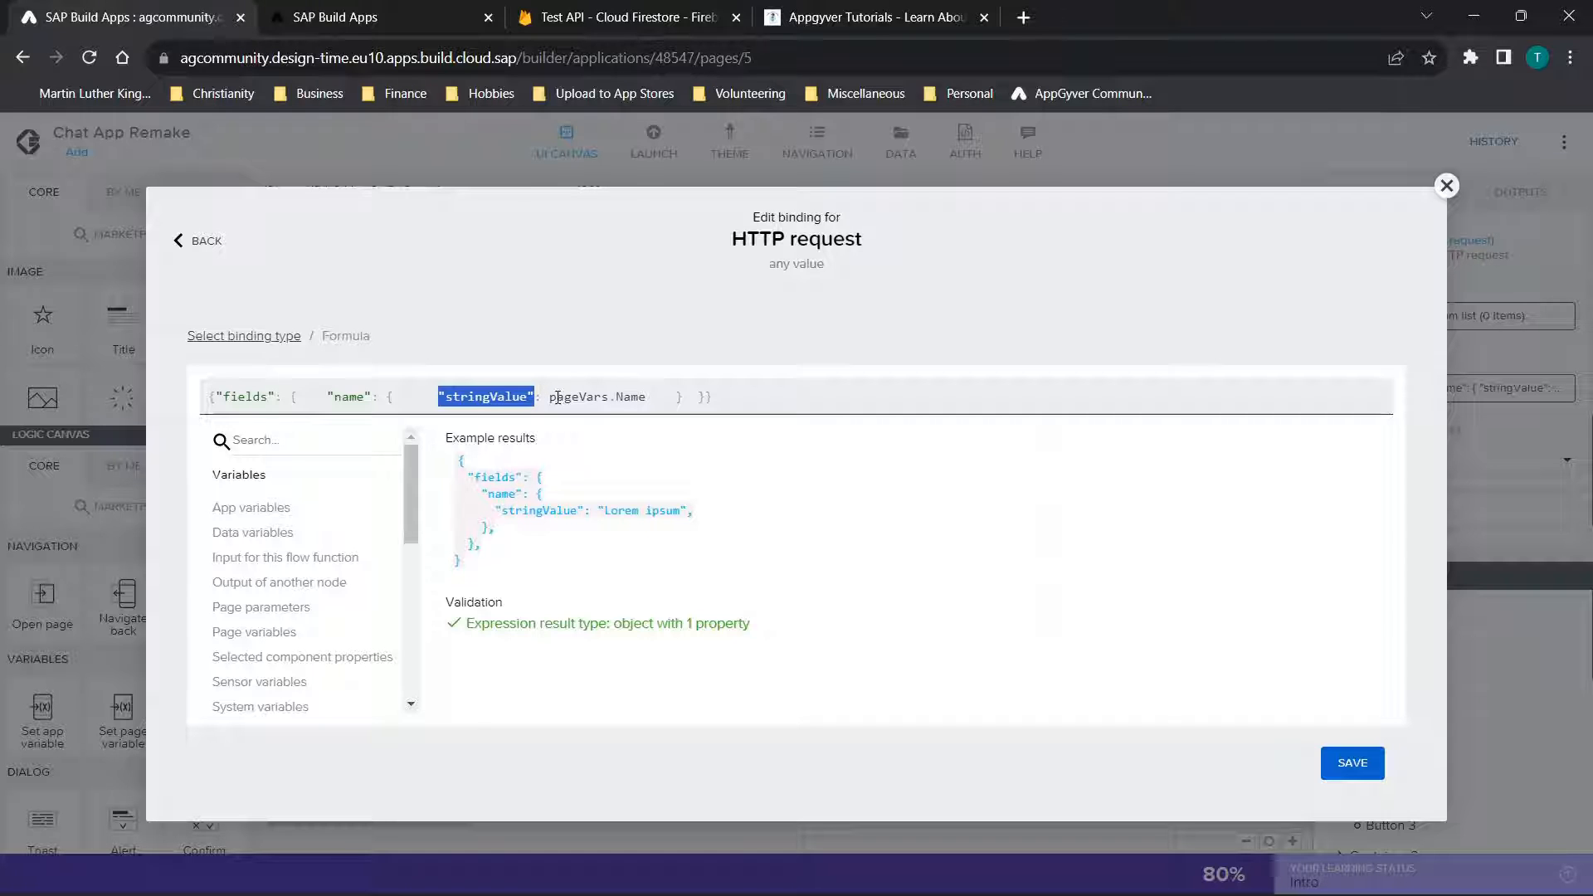
drag(556, 395, 647, 392)
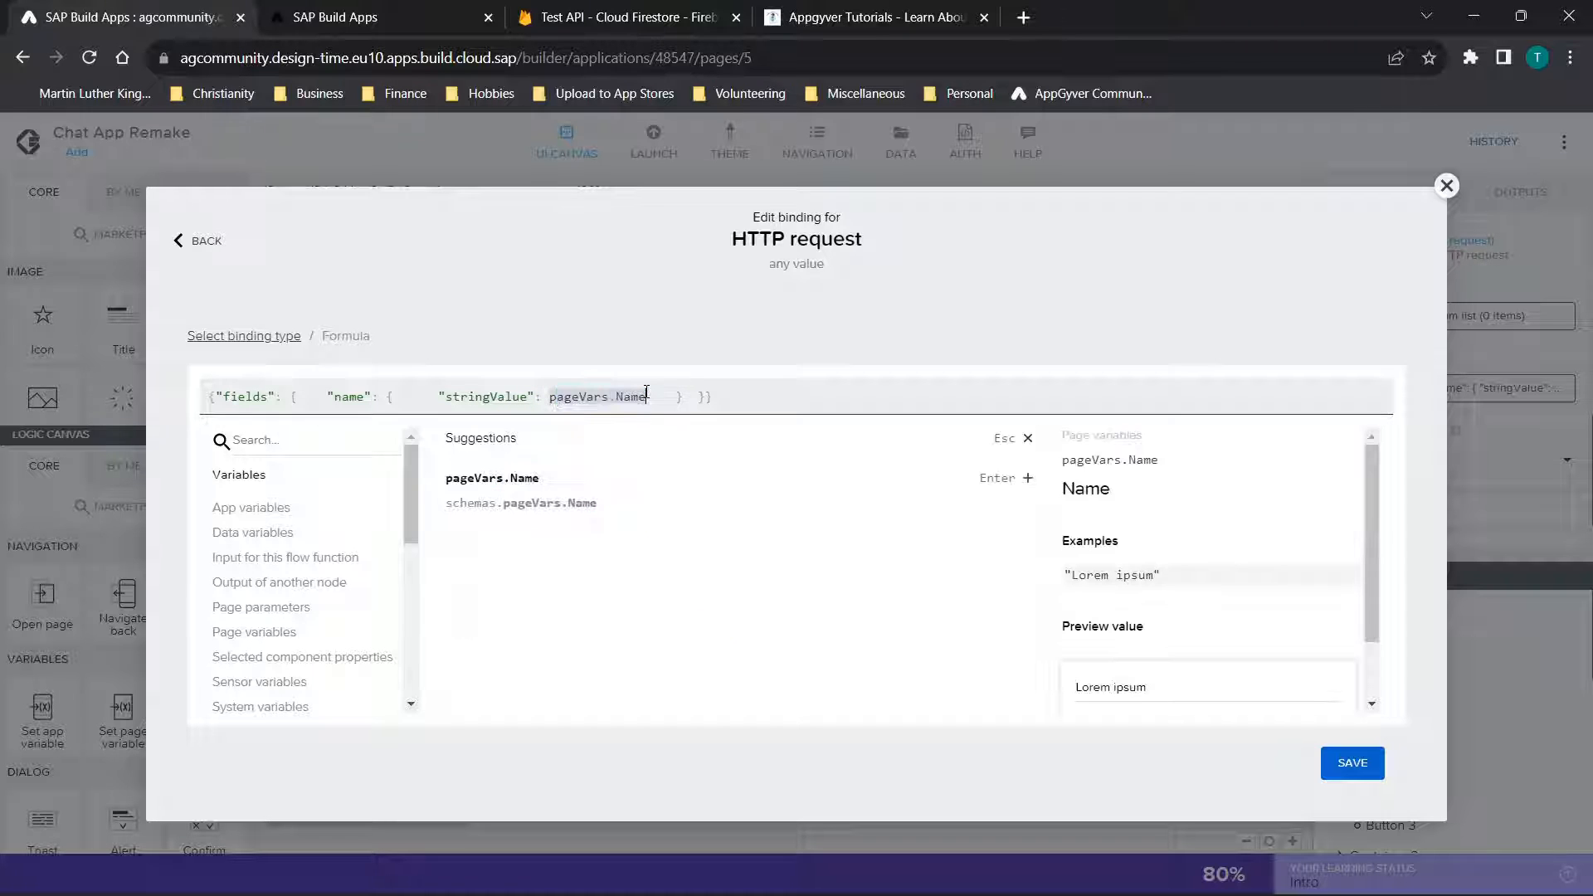
Check the Hey document's field names in the Firebase console and return to the request body formula in SAP Build Apps
click(660, 10)
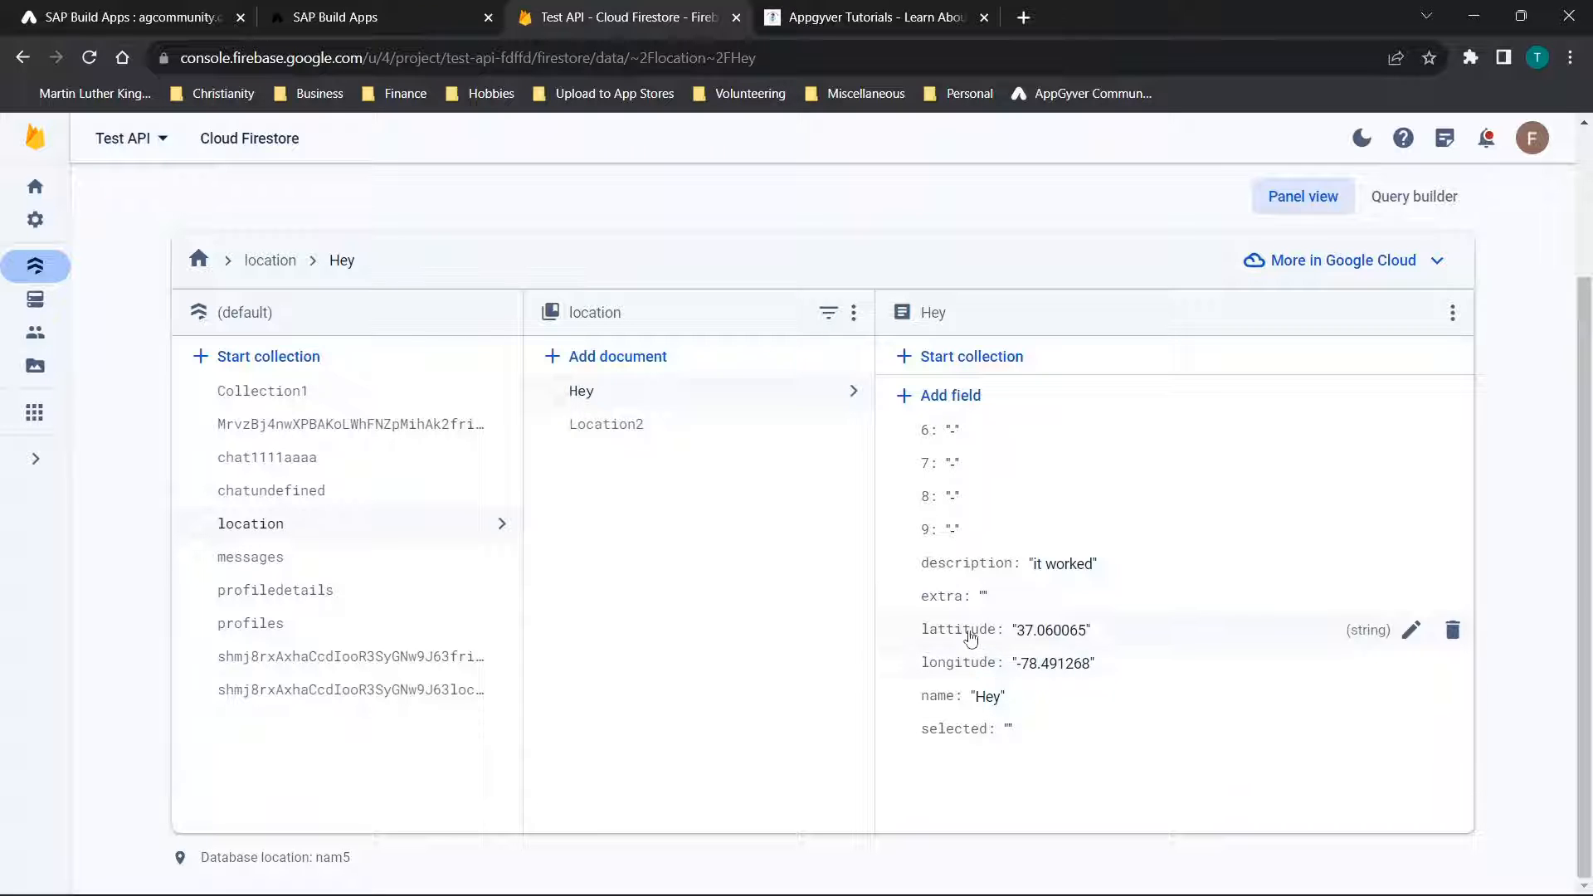
click(175, 6)
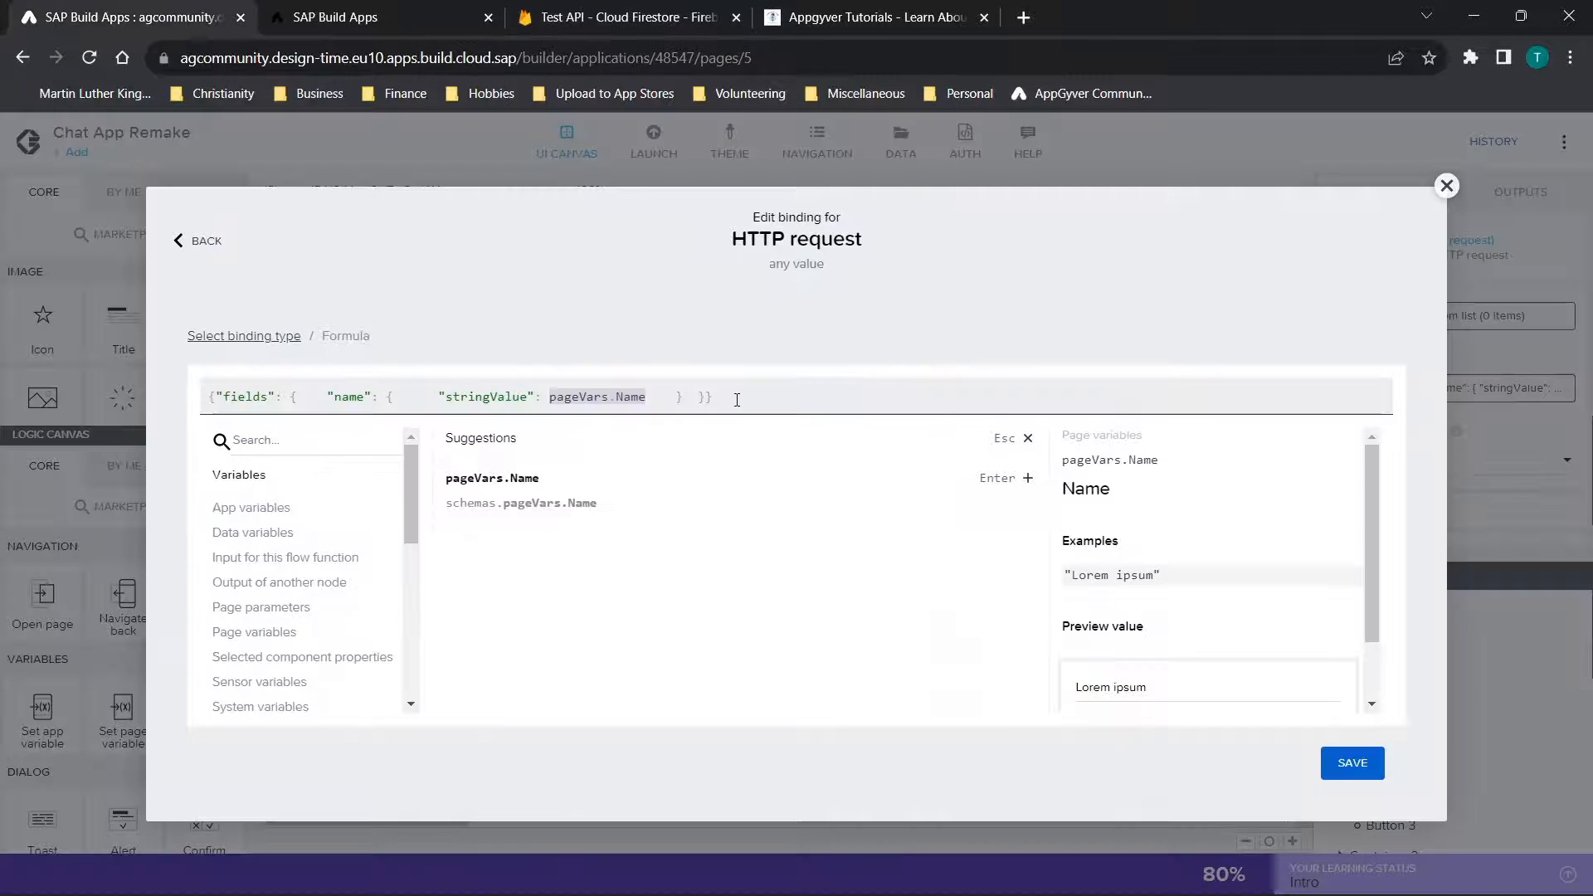
drag(737, 400, 185, 368)
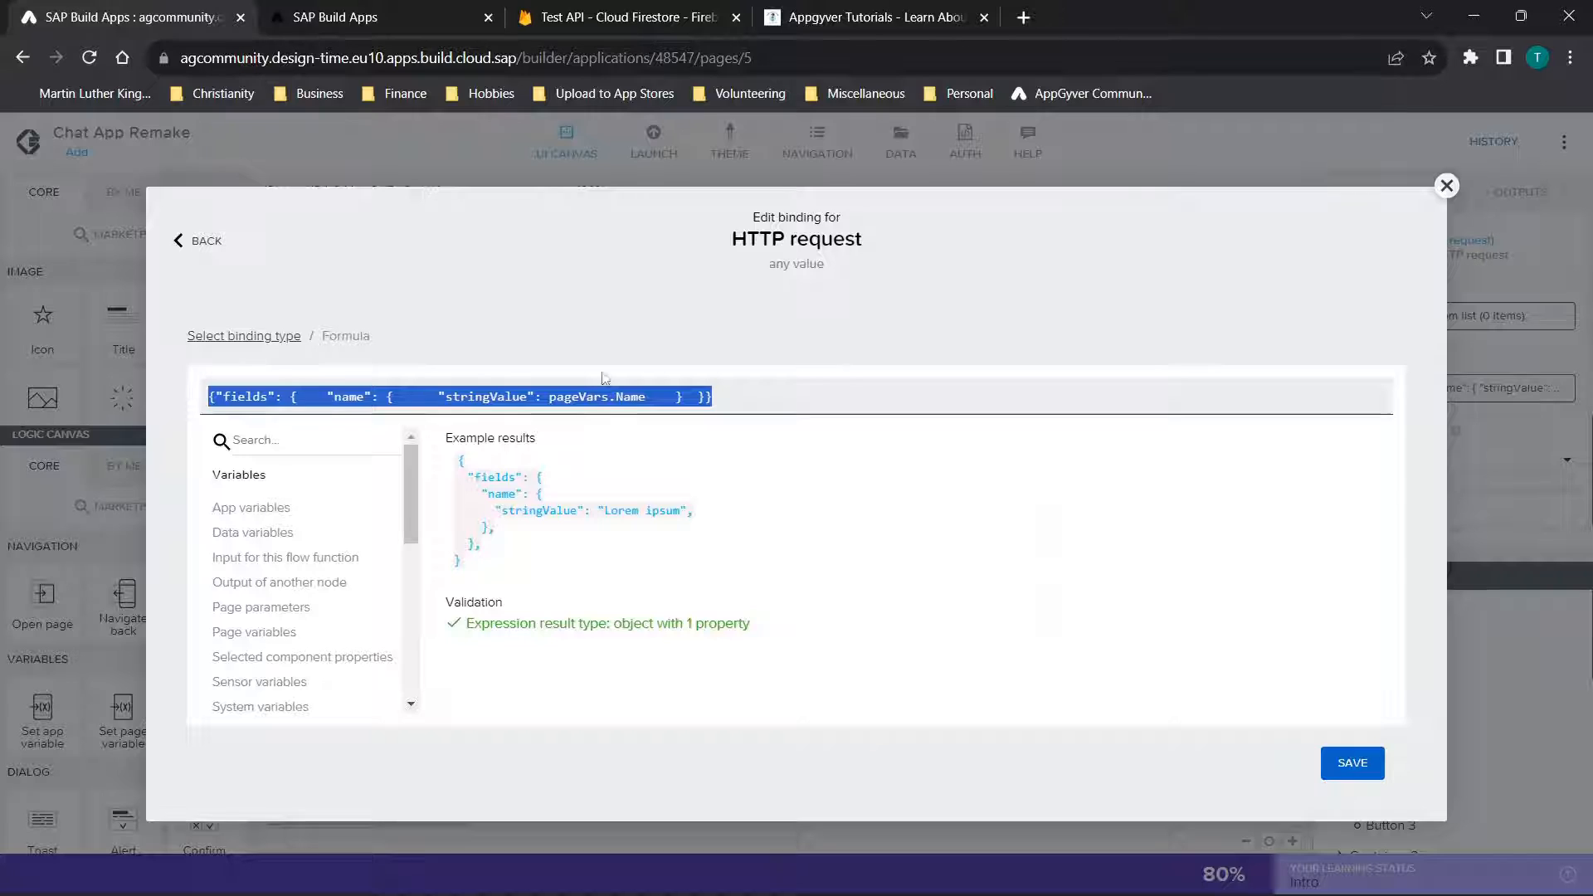
click(644, 402)
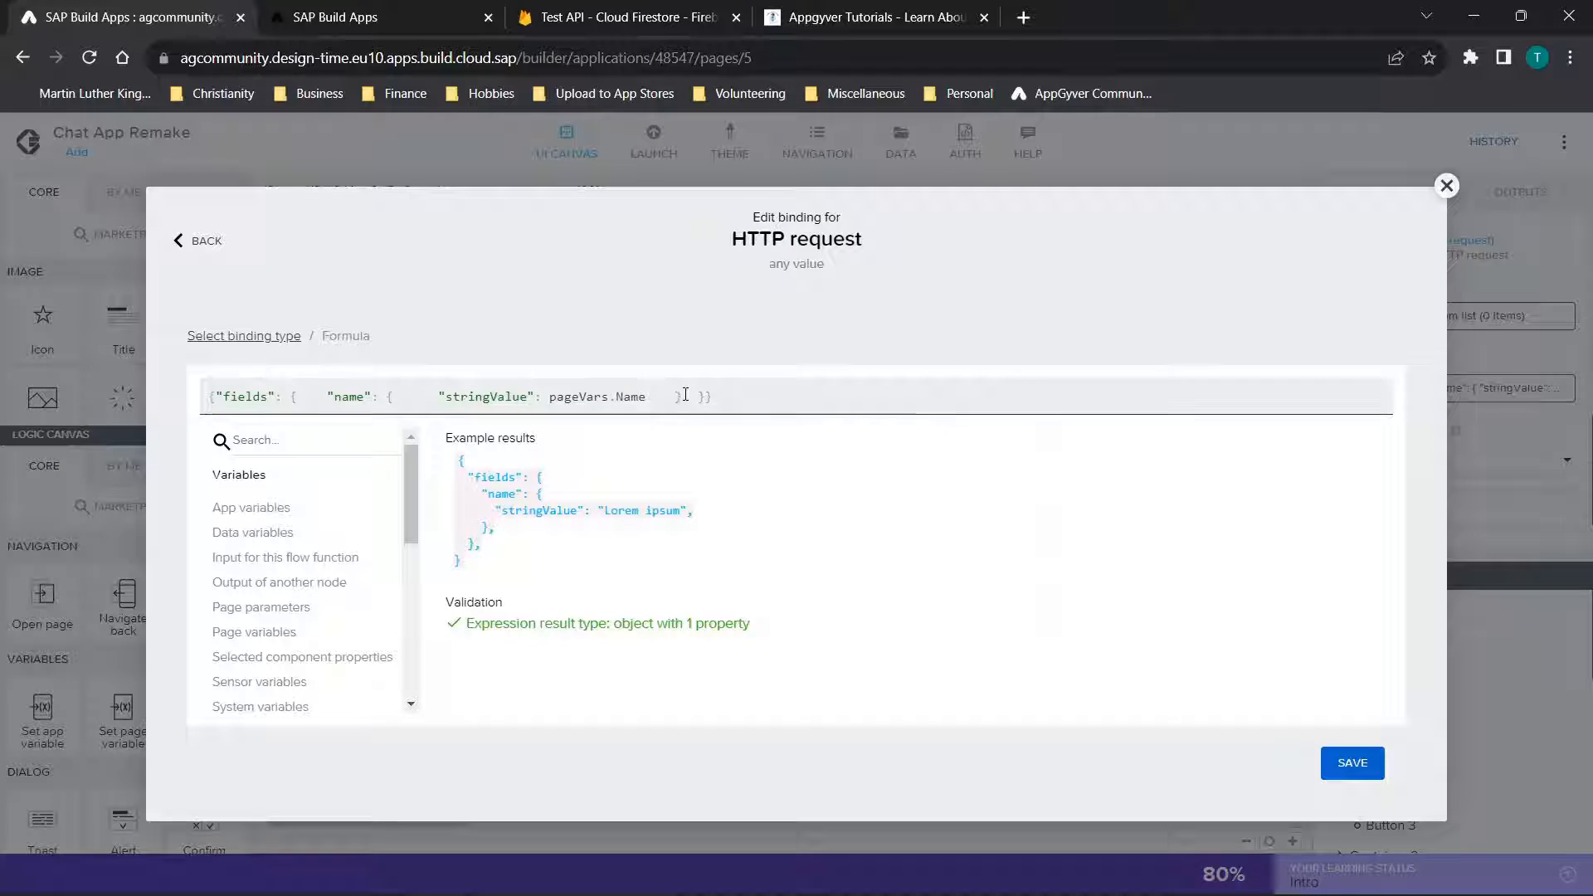
Duplicate the name entry inside the request body's fields object and rename the copy's key to lattitude
drag(686, 395, 301, 391)
key(ctrl+c)
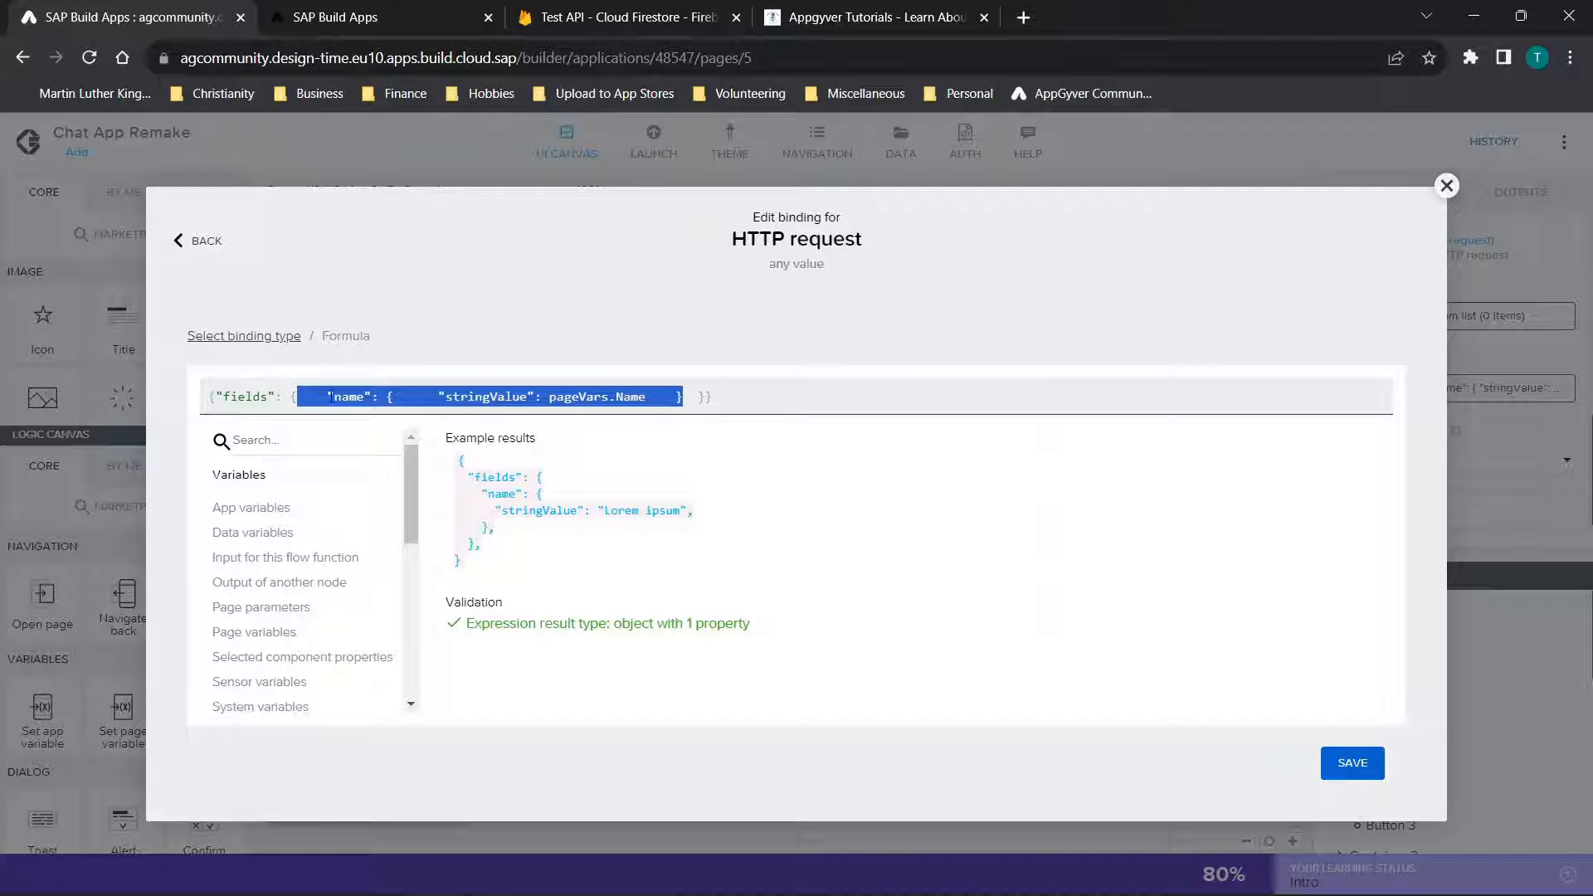
click(688, 396)
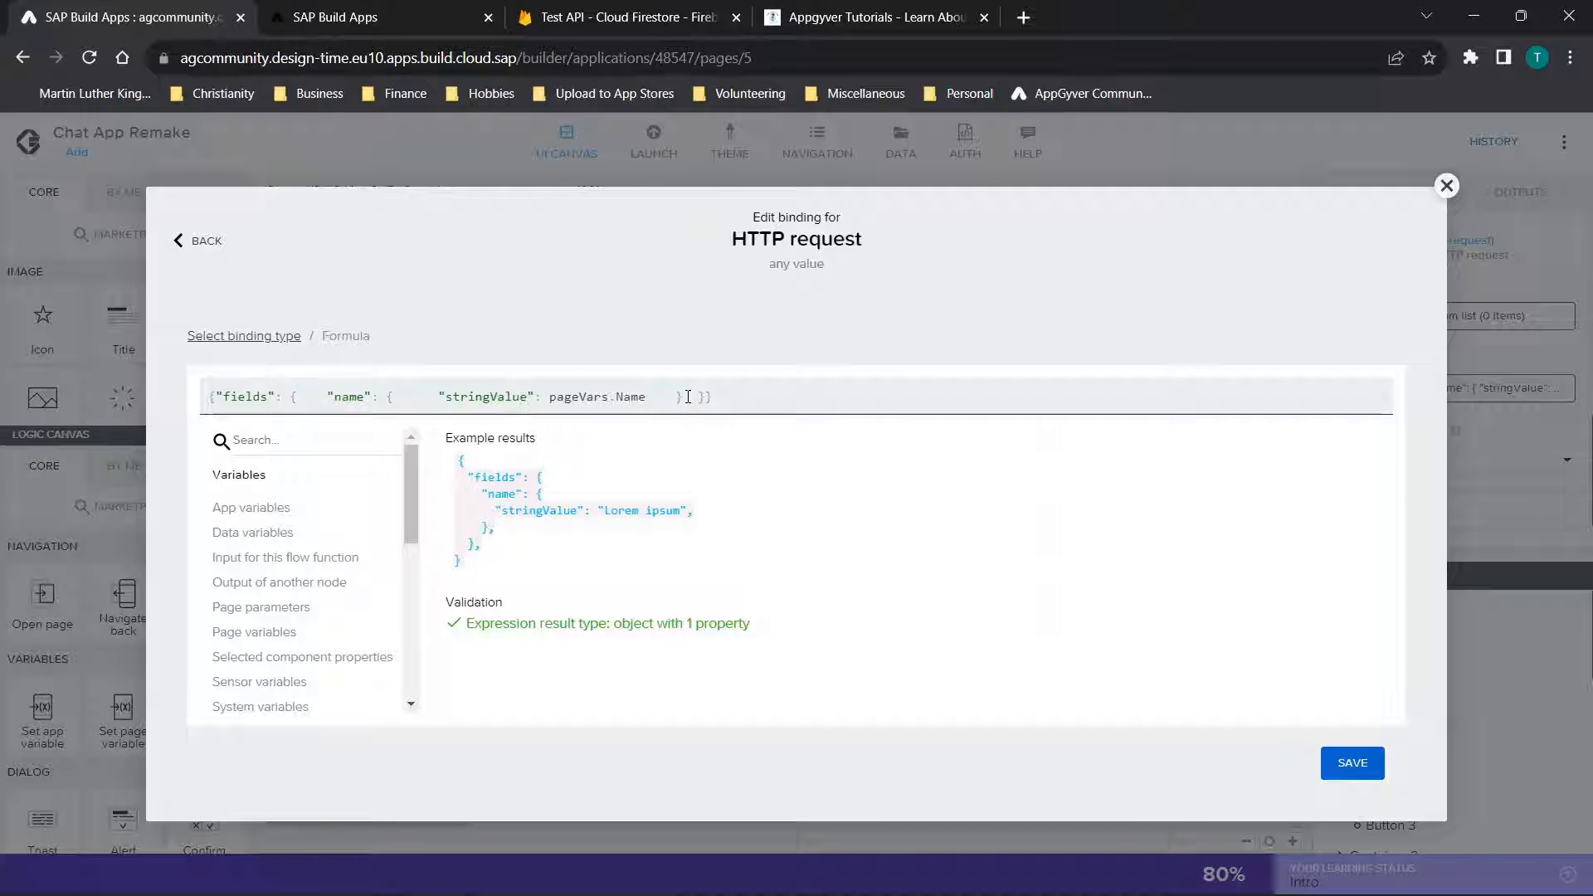
text(,)
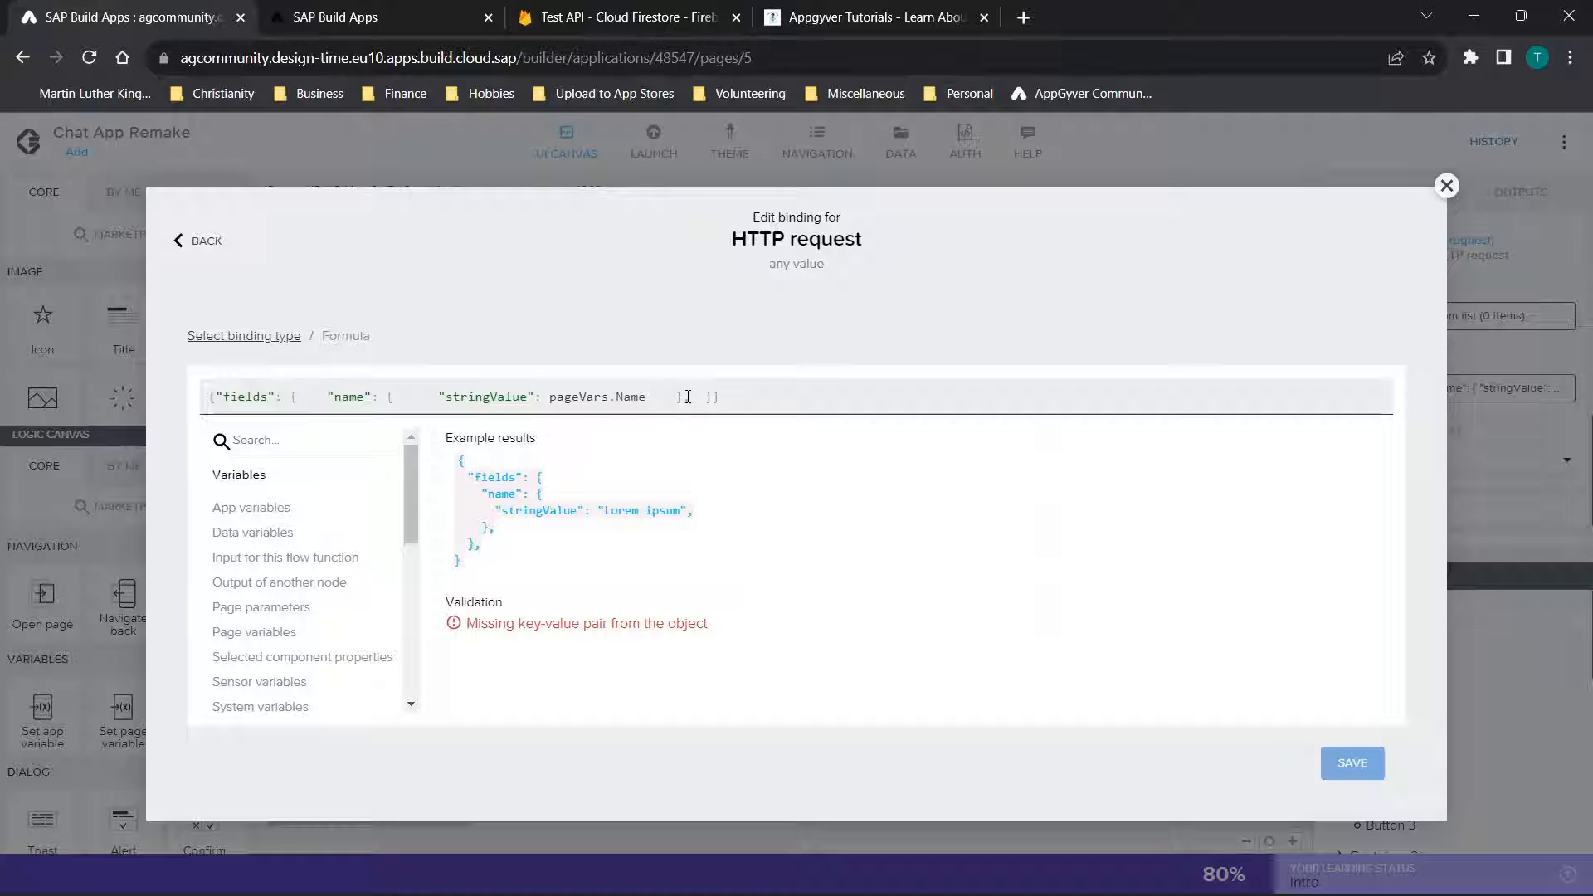
key(ctrl+v)
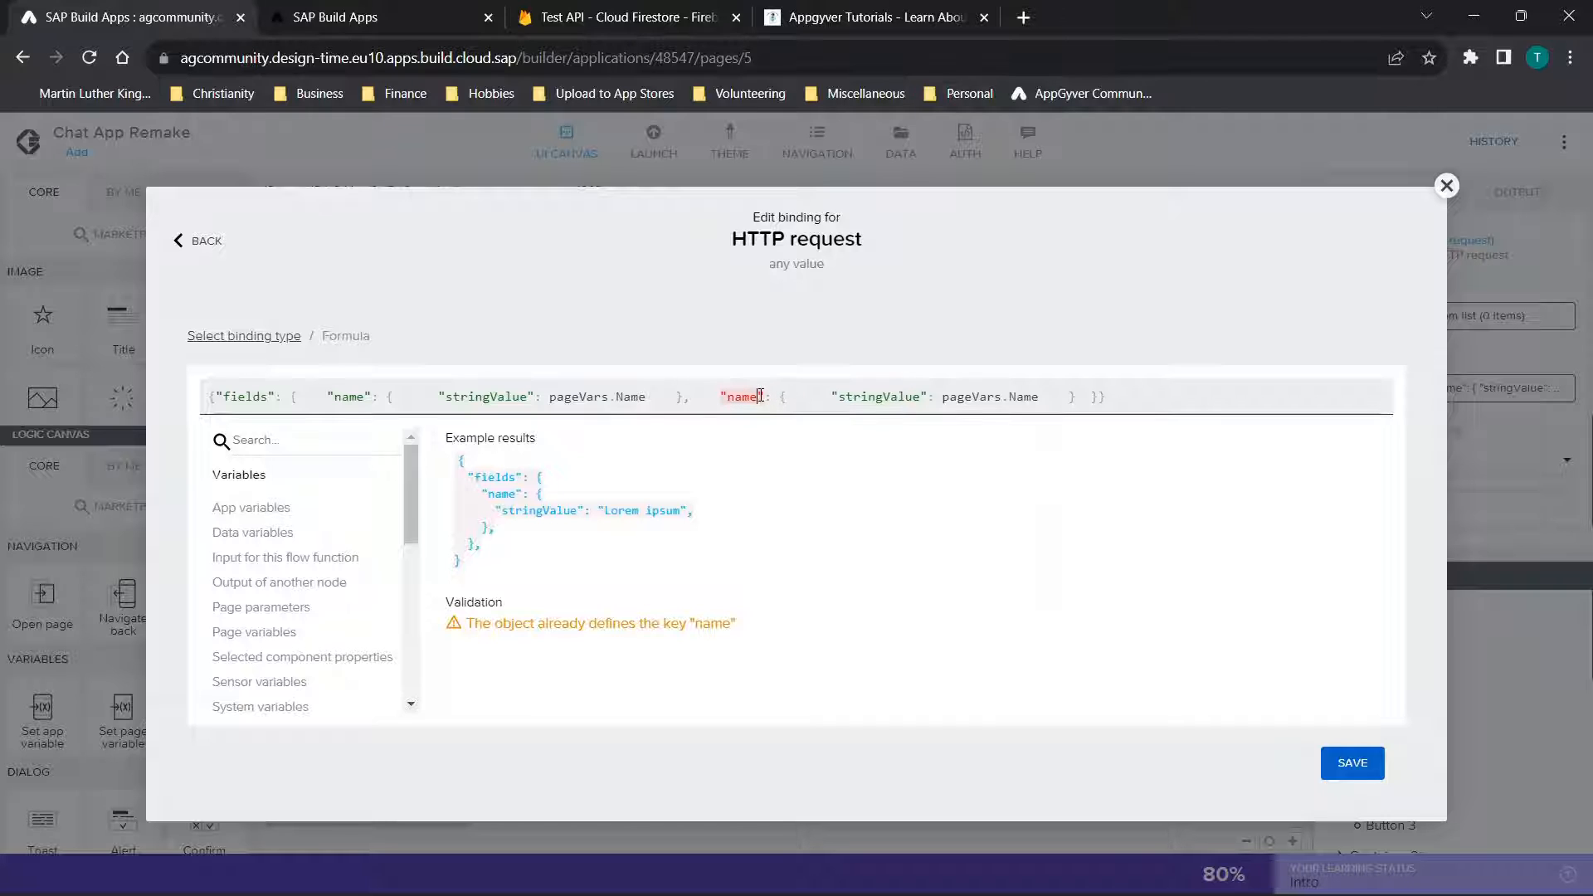
key(BackSpace)
key(BackSpace)
key(BackSpace)
key(BackSpace)
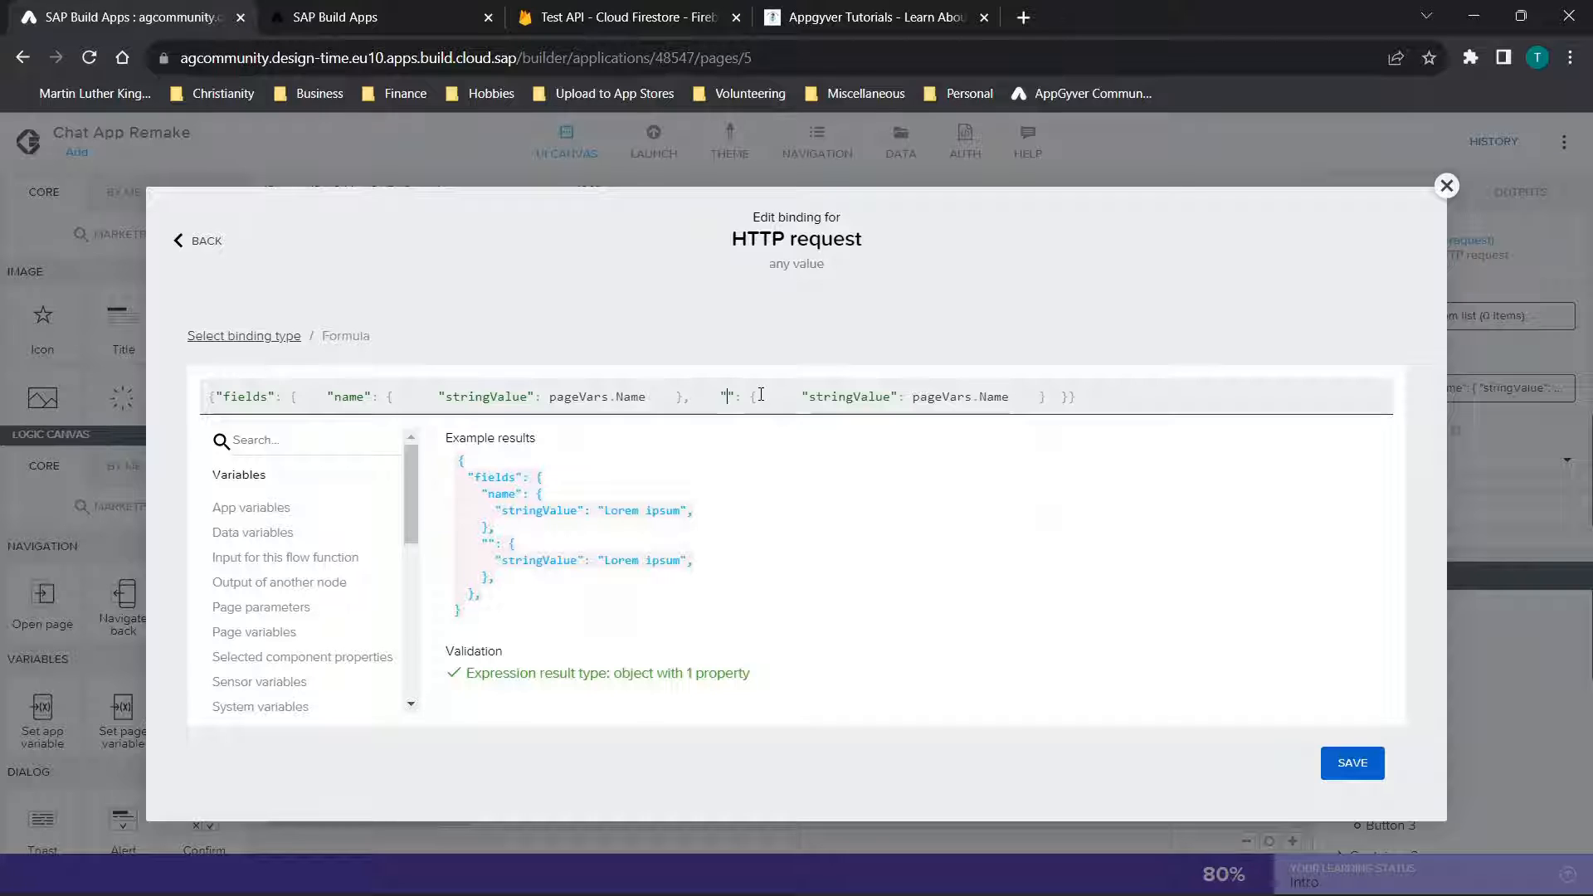
text(lattitud)
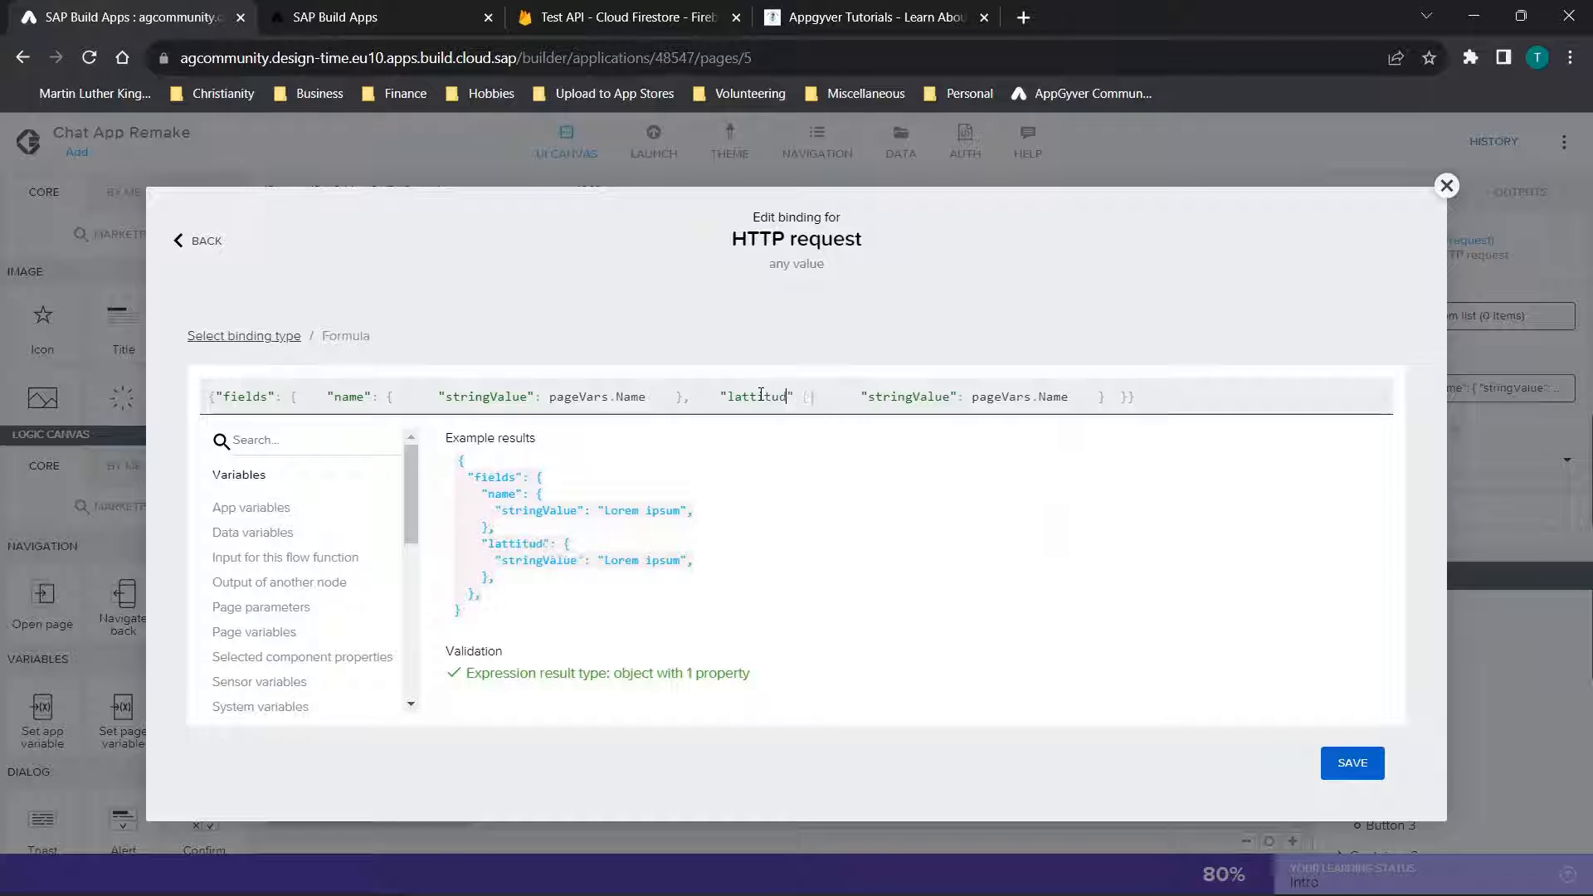
text(e)
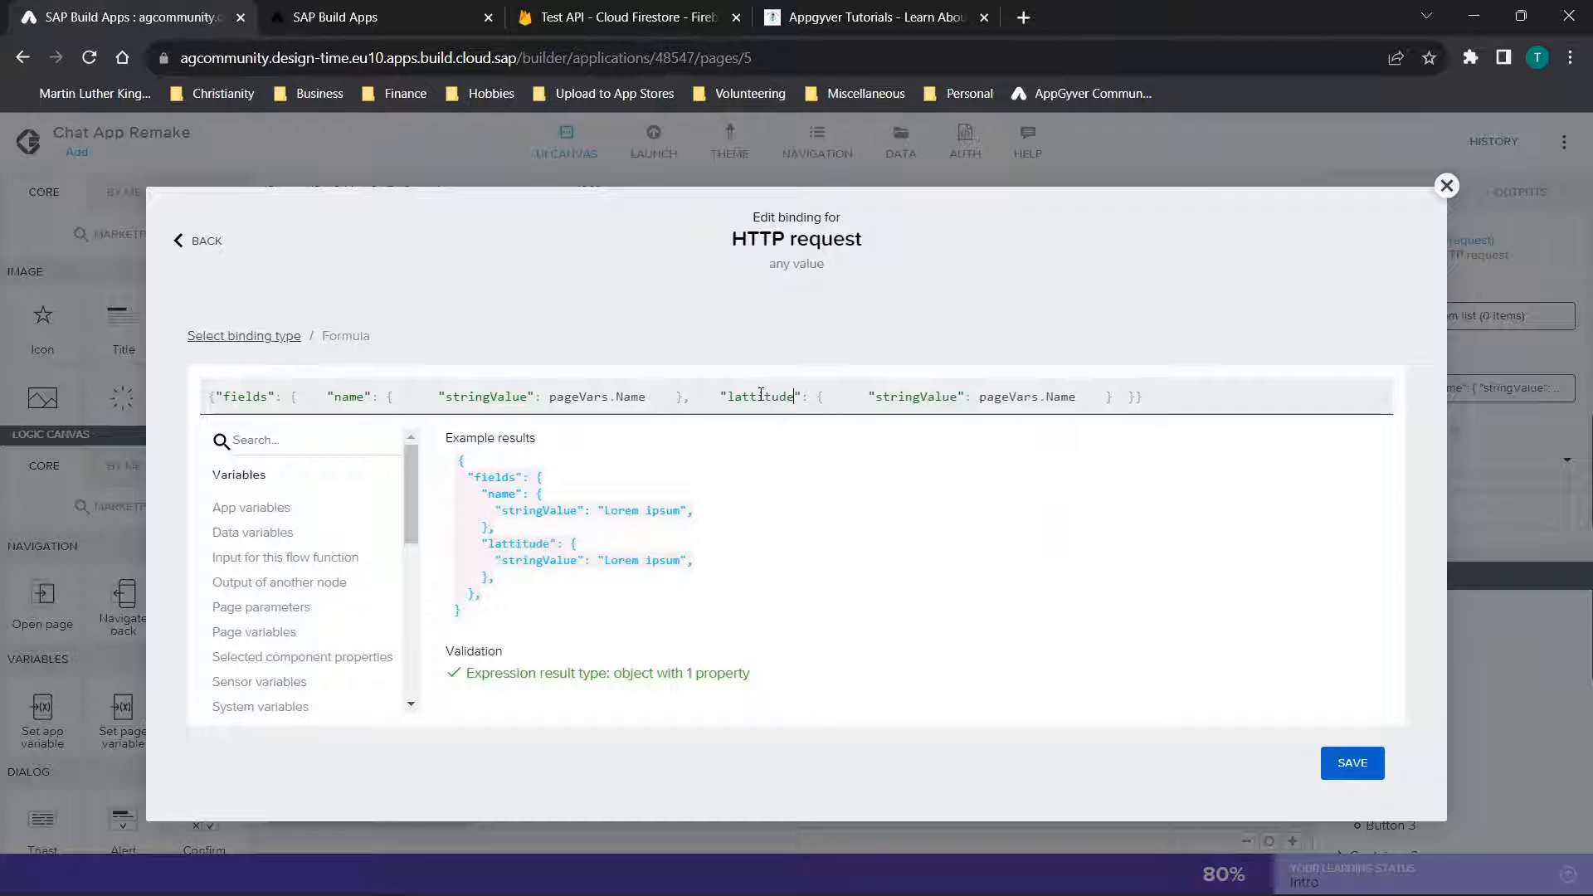
Replace the lattitude entry's stringValue binding with pageVars.lattitude
click(1083, 398)
key(BackSpace)
key(BackSpace)
key(BackSpace)
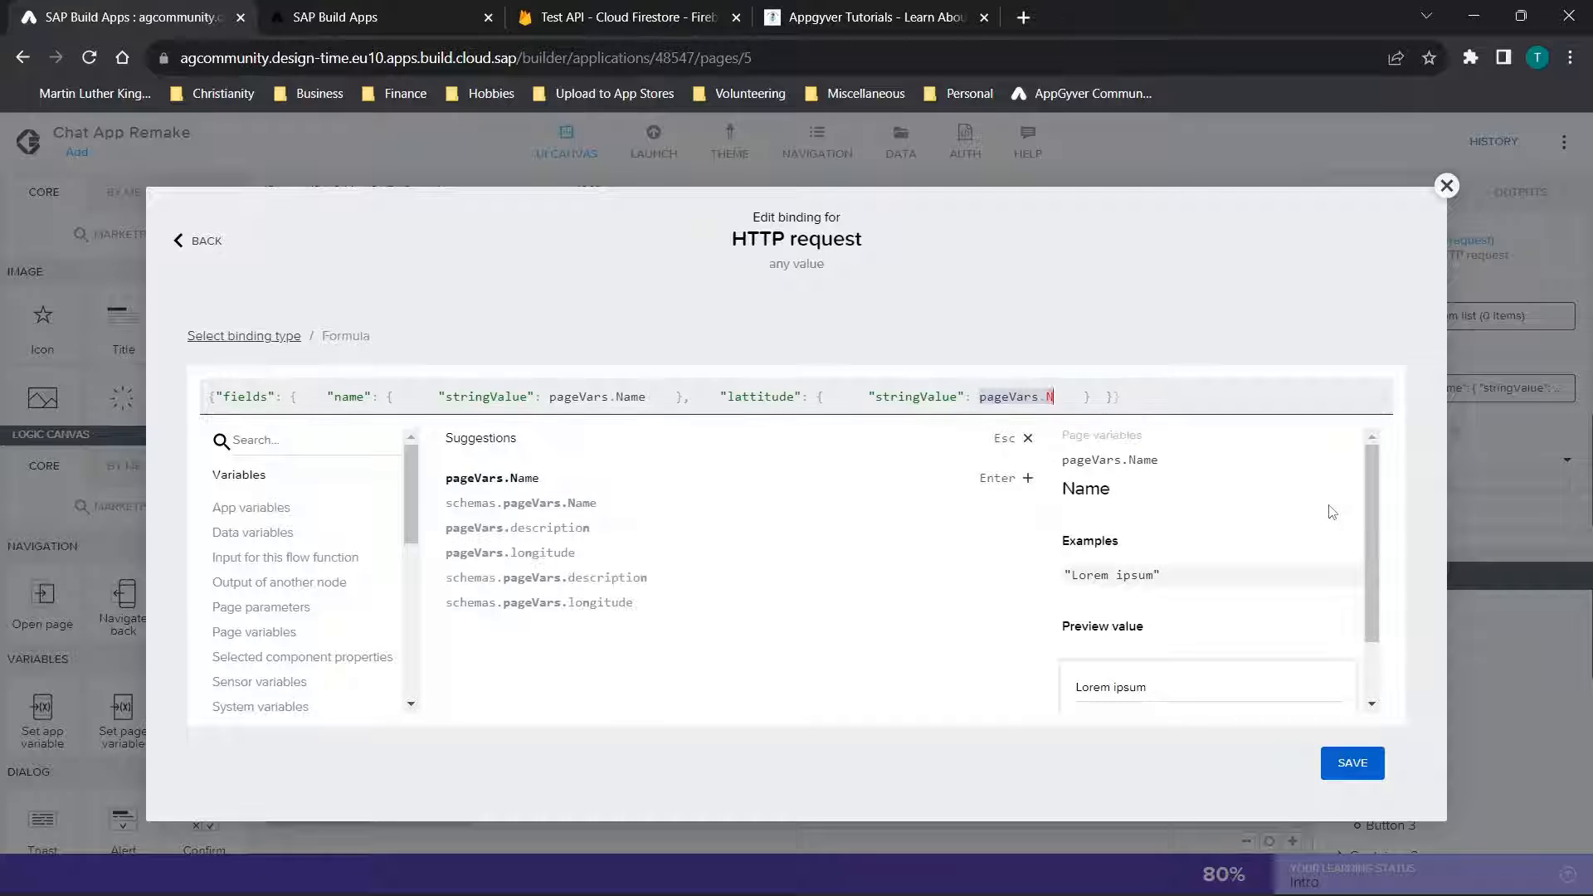
key(BackSpace)
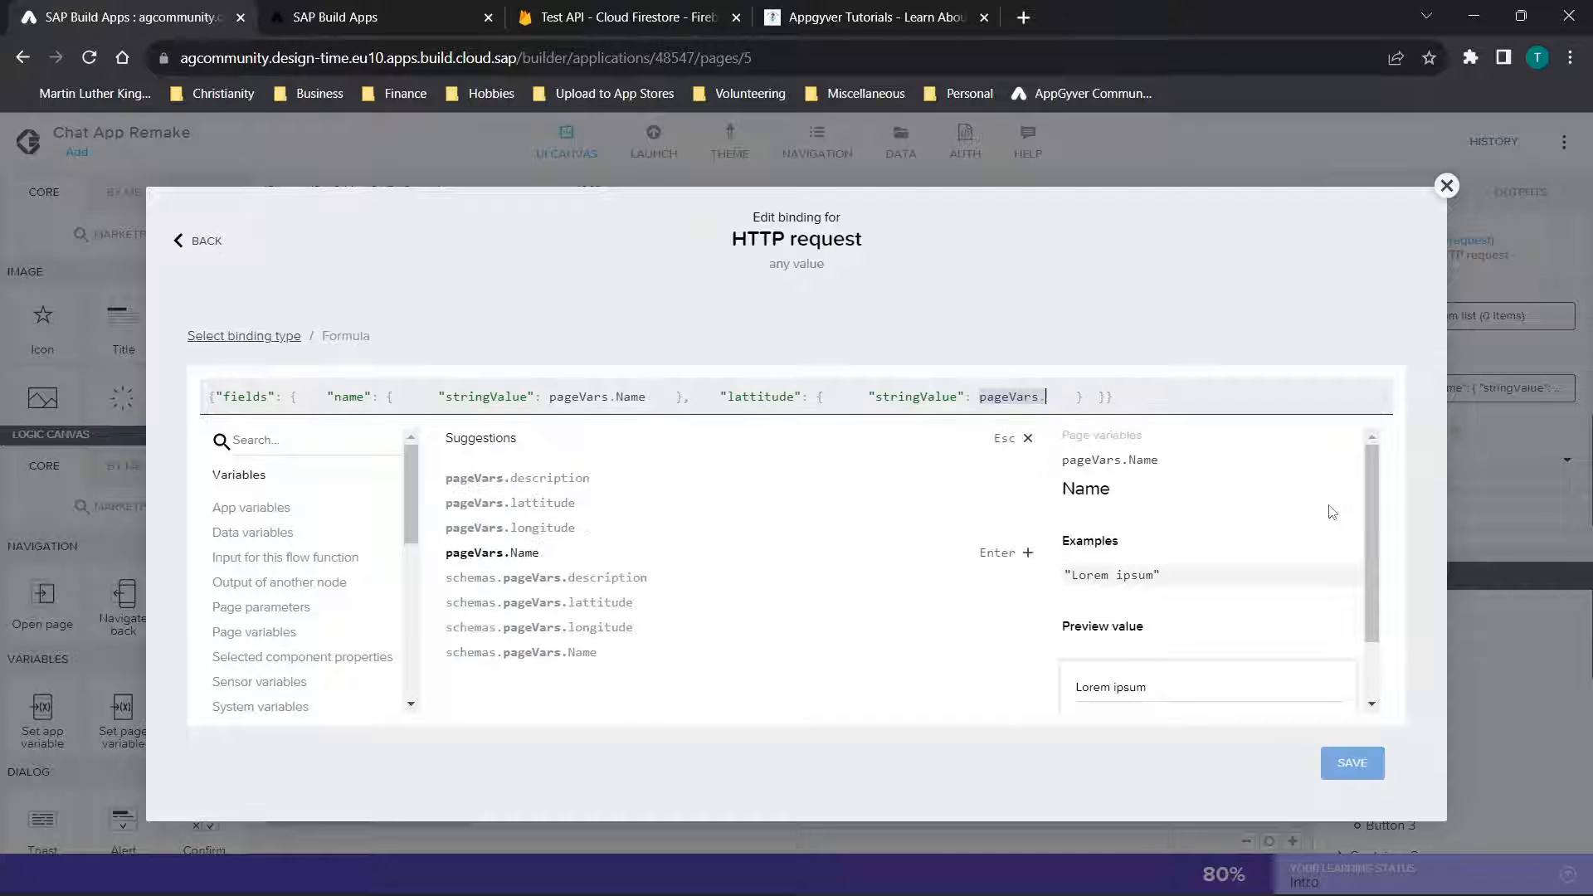
click(551, 503)
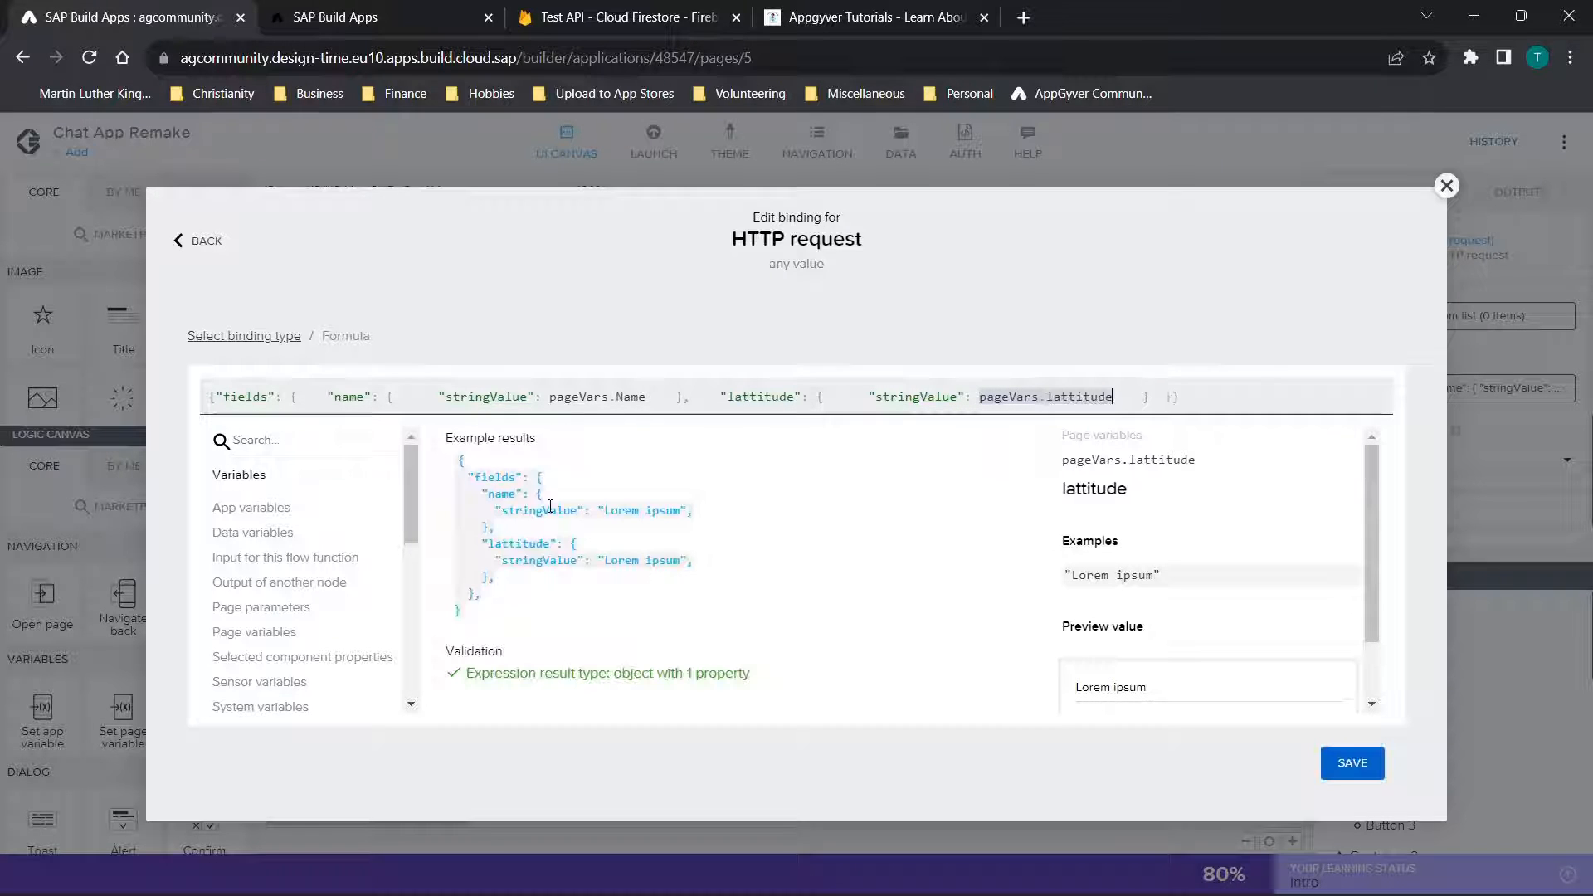
Duplicate the lattitude entry in the request body formula and rename the copy's key to longitude
drag(1152, 397, 688, 388)
key(ctrl+c)
click(1157, 398)
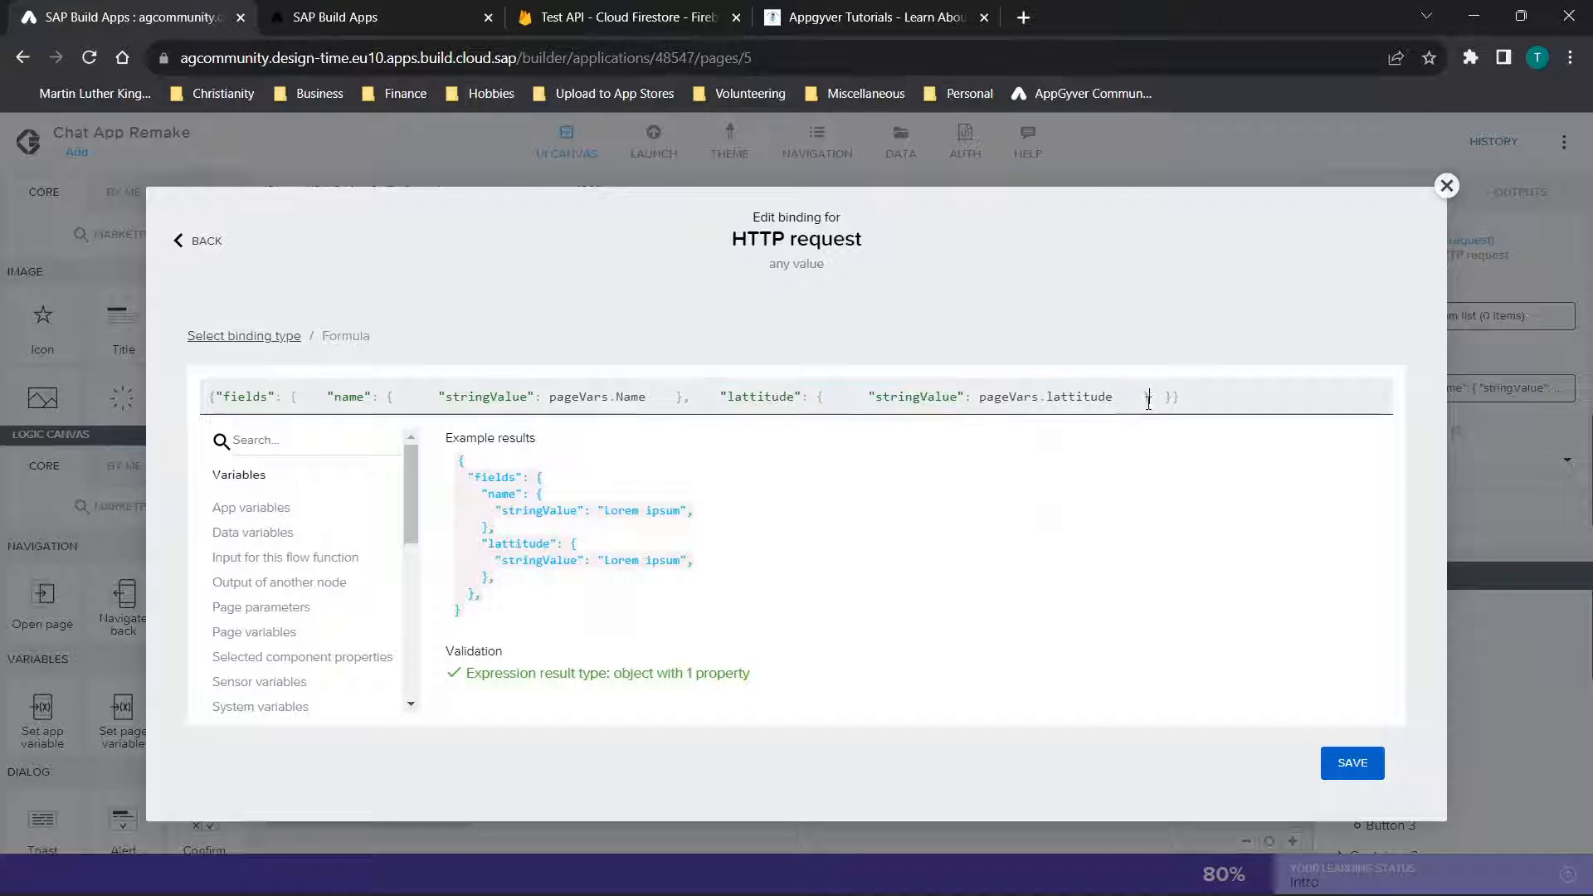
key(ctrl+v)
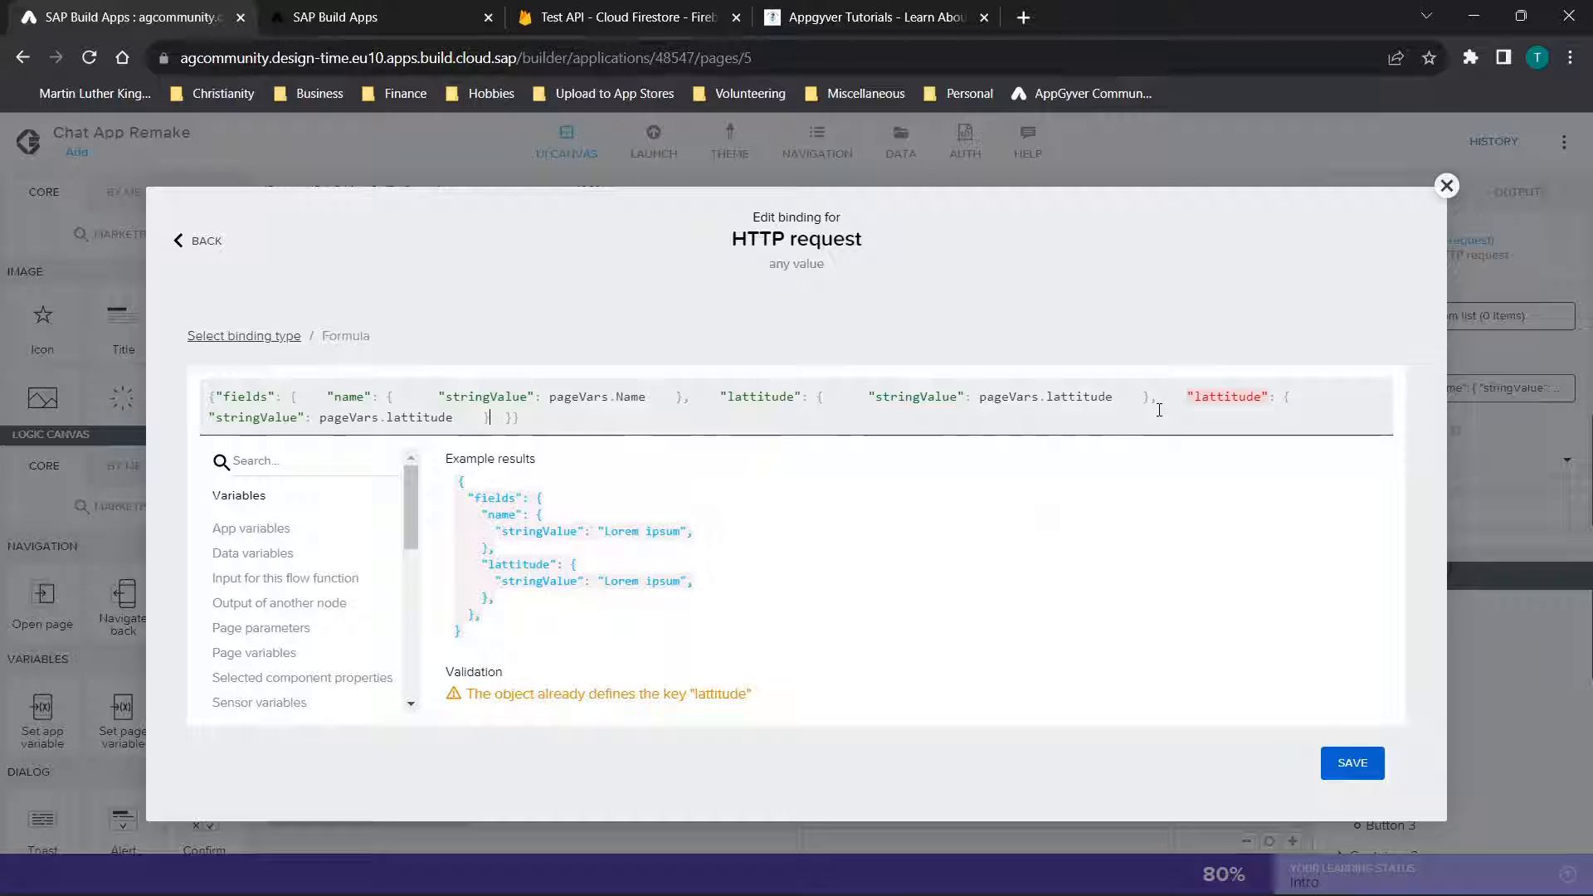
click(1263, 395)
key(BackSpace)
key(BackSpace)
key(BackSpace)
key(BackSpace)
key(BackSpace)
key(BackSpace)
key(BackSpace)
key(BackSpace)
text(o)
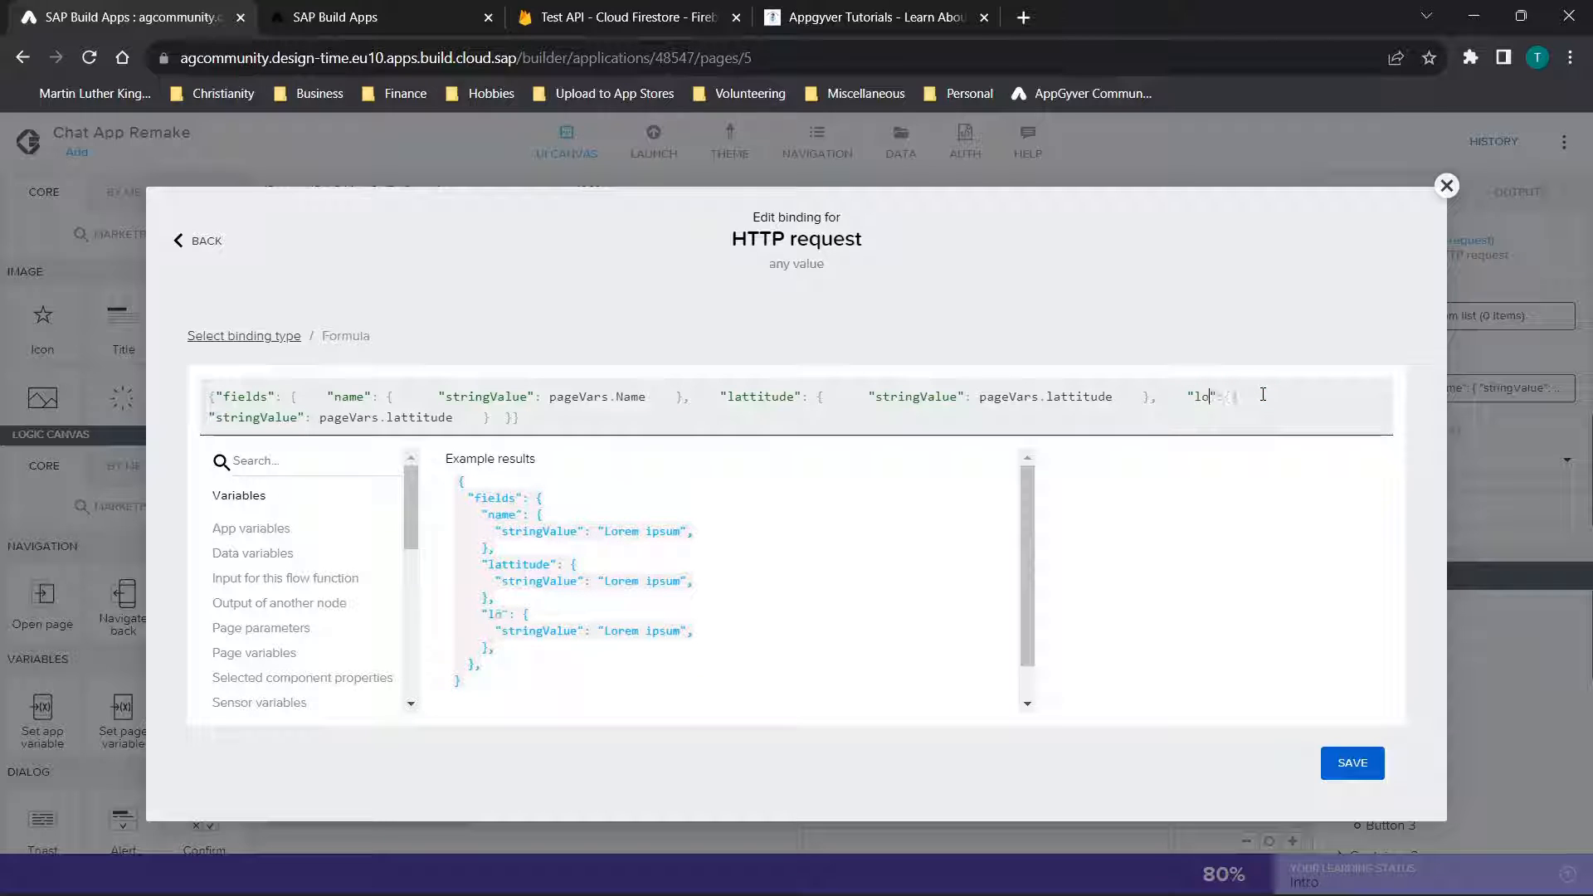
text(ngitude)
Bind the longitude entry's stringValue to pageVars.longitude and close the formula editor without saving
click(455, 419)
key(BackSpace)
key(BackSpace)
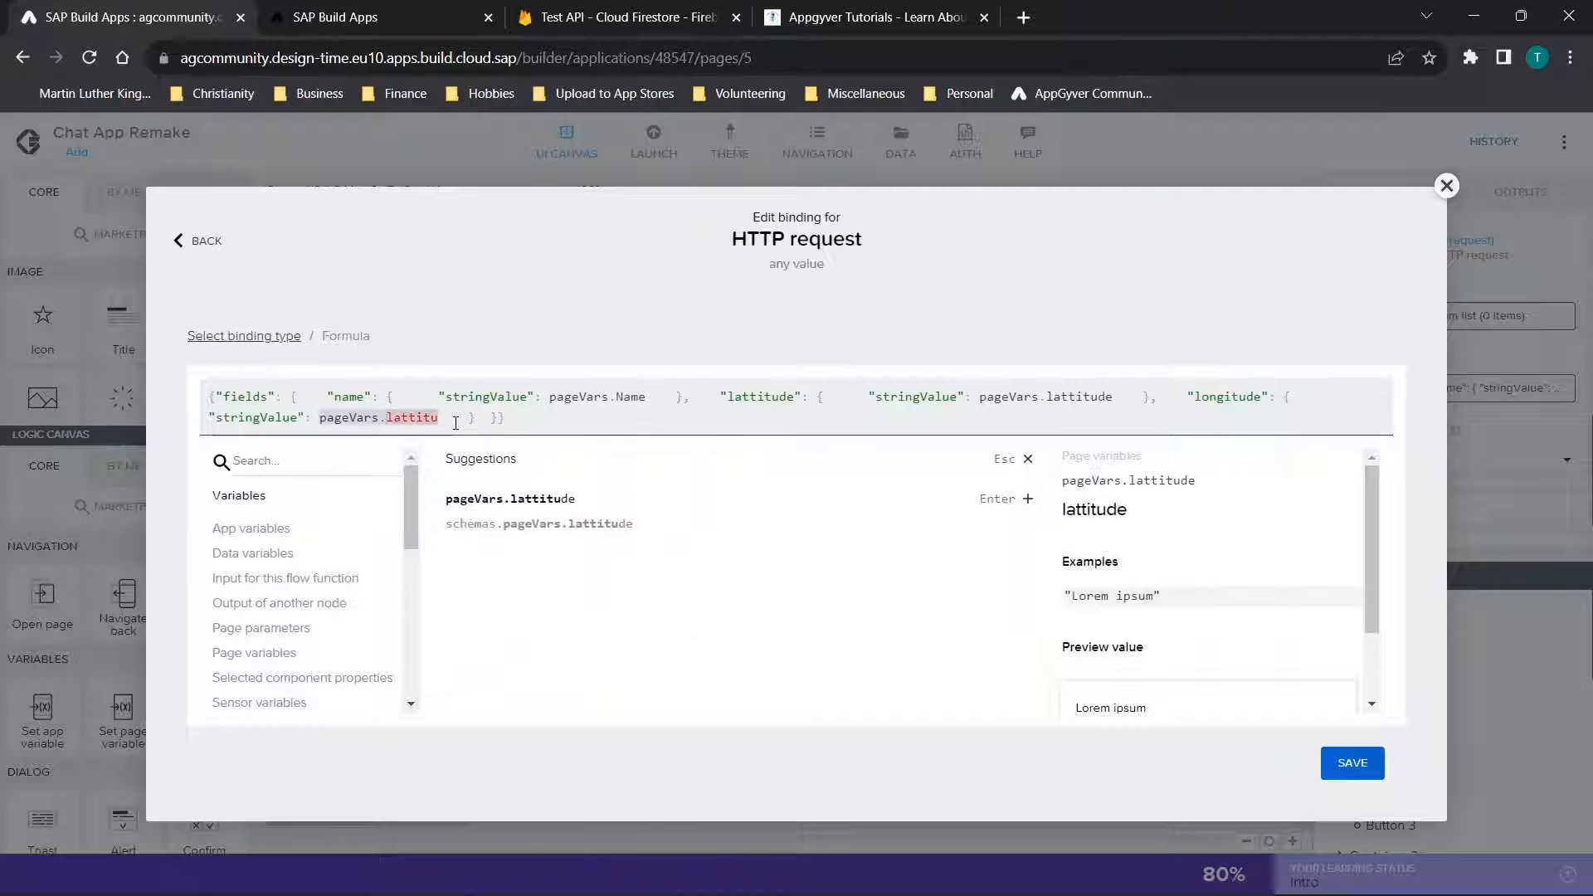
key(BackSpace)
key(BackSpace)
key(BackSpace)
key(BackSpace)
key(BackSpace)
key(BackSpace)
text(on)
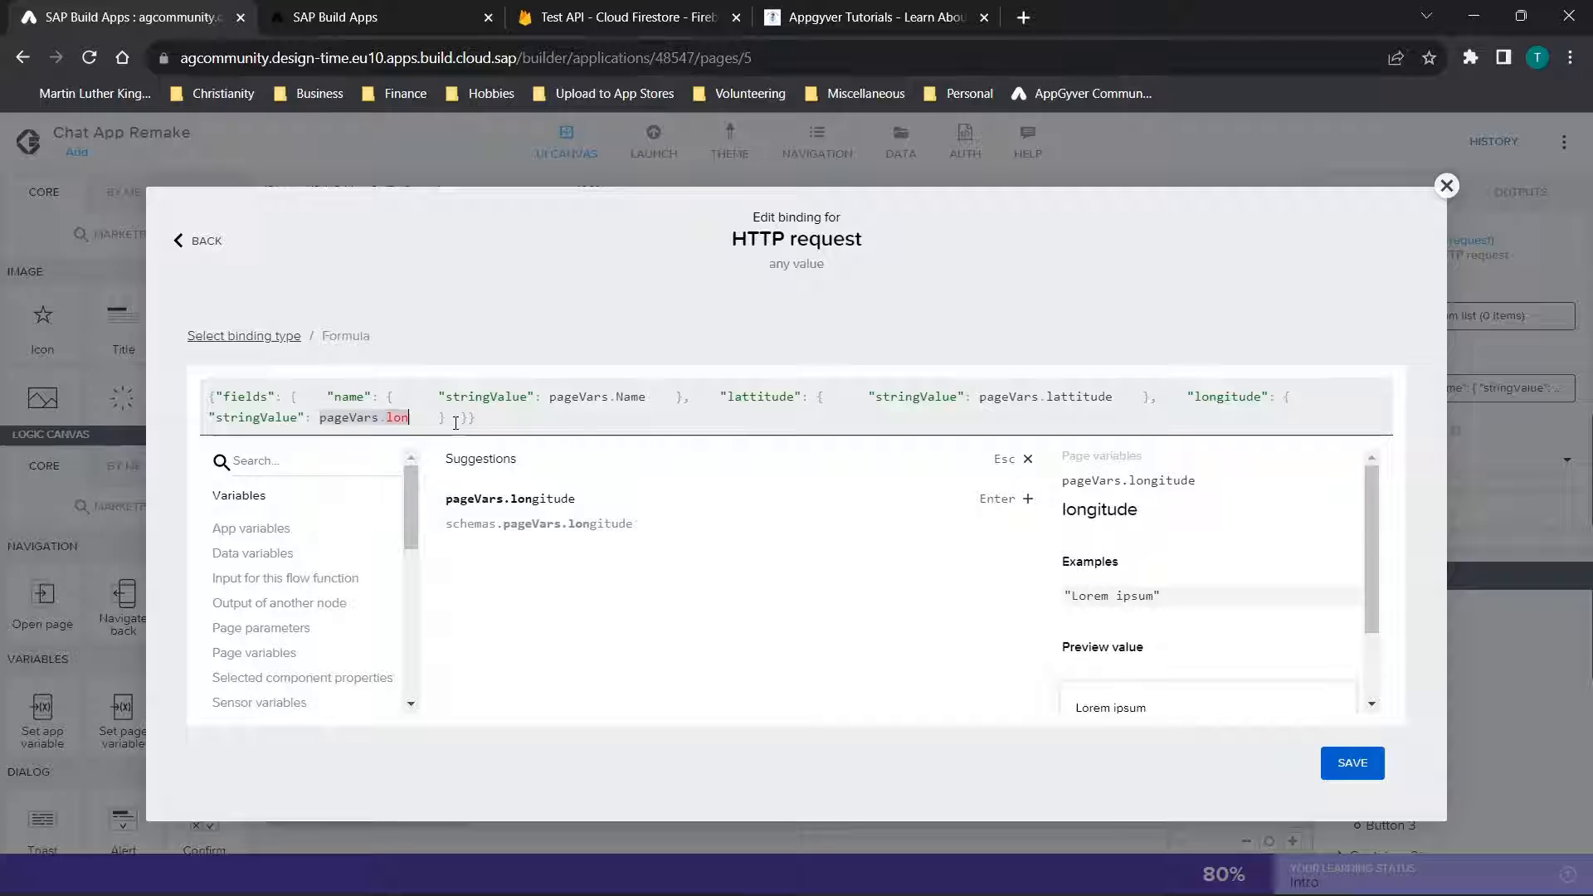
click(521, 501)
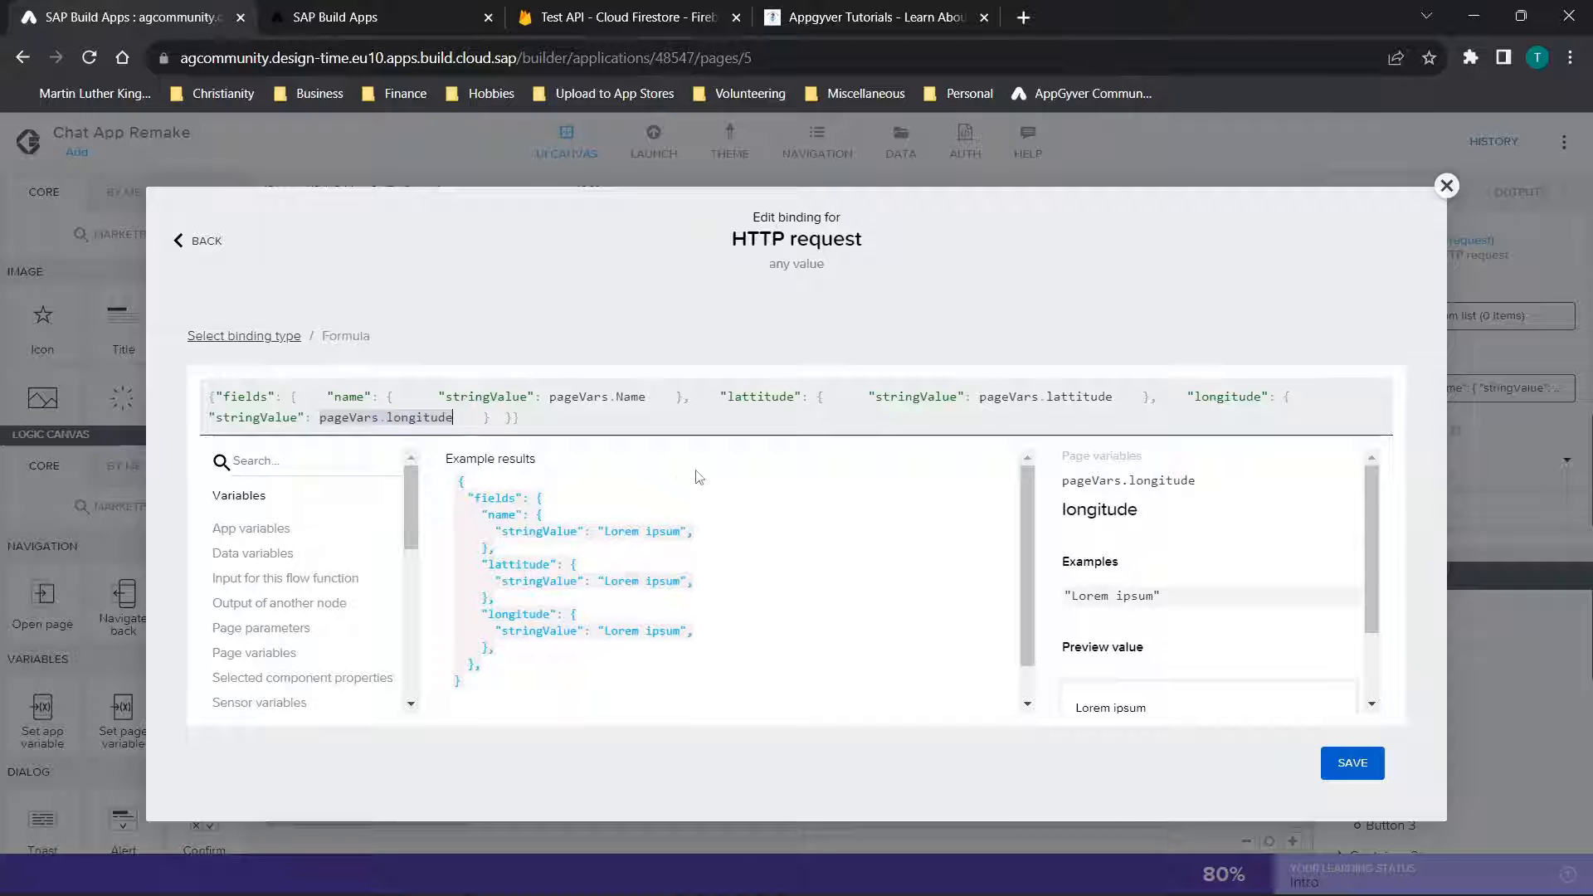
click(1443, 191)
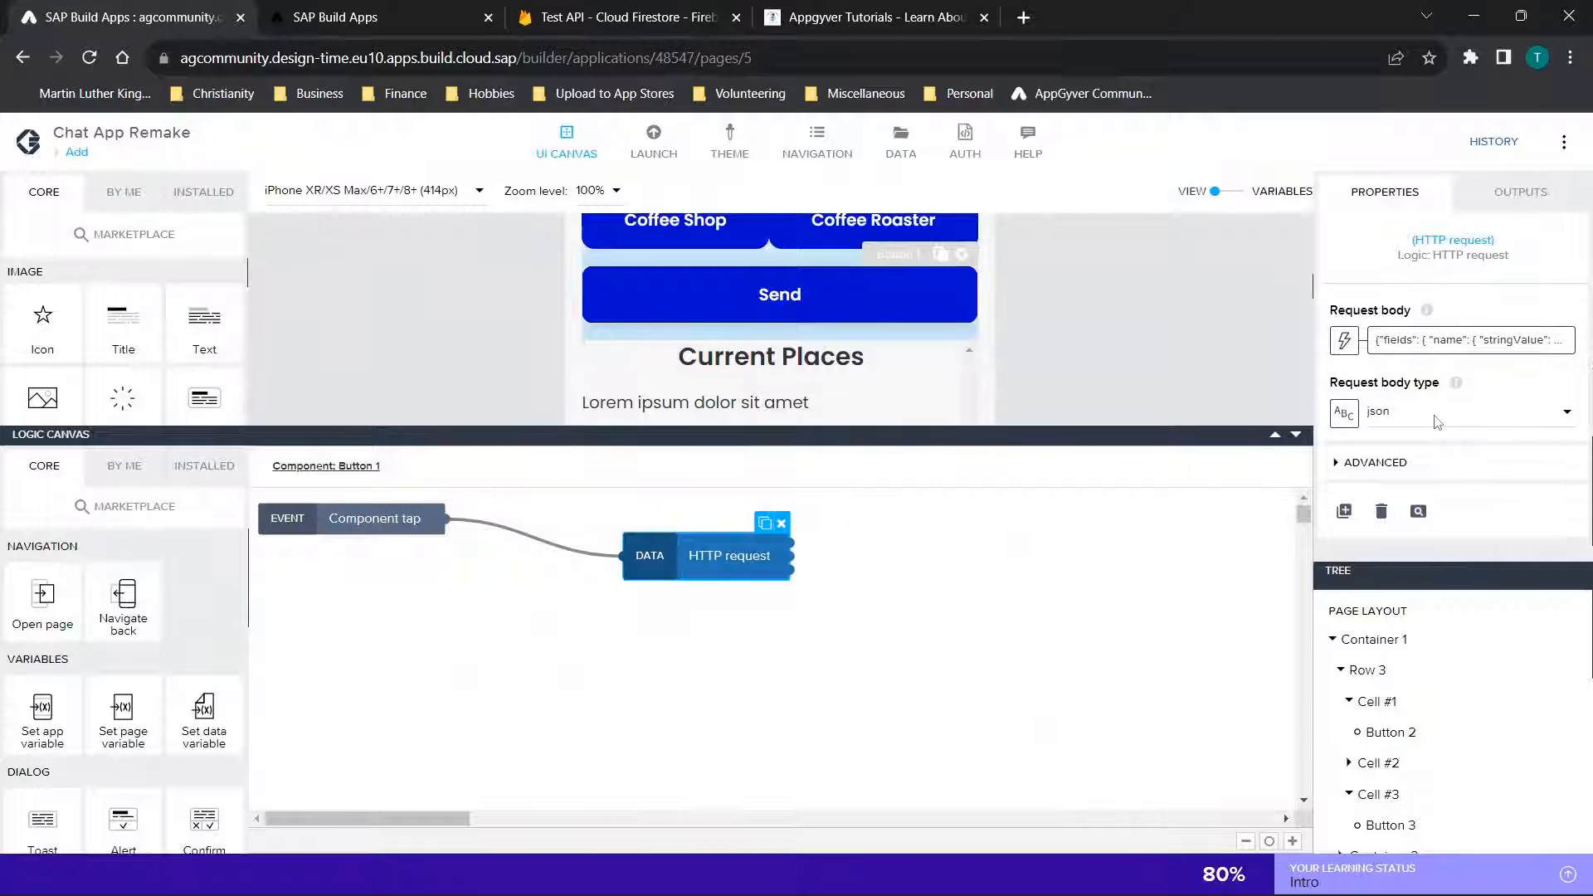
Select the Add page's layout, inspect its page events, and review its input fields, category buttons, Send button and Current Places list
scroll(1410, 428, down, 1)
click(1297, 436)
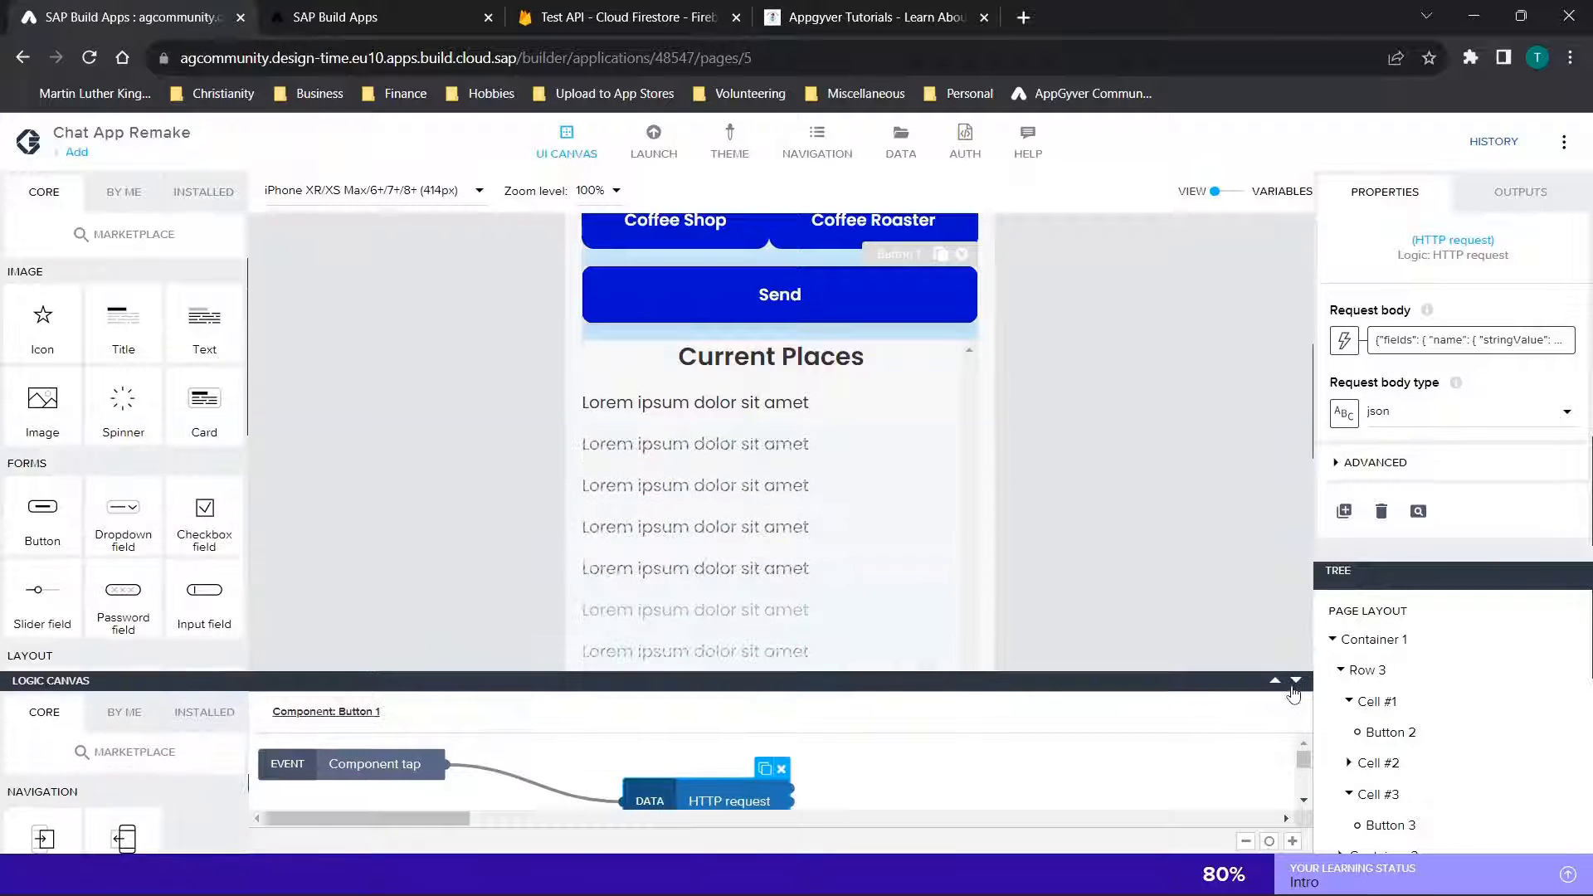
click(1375, 630)
click(1384, 614)
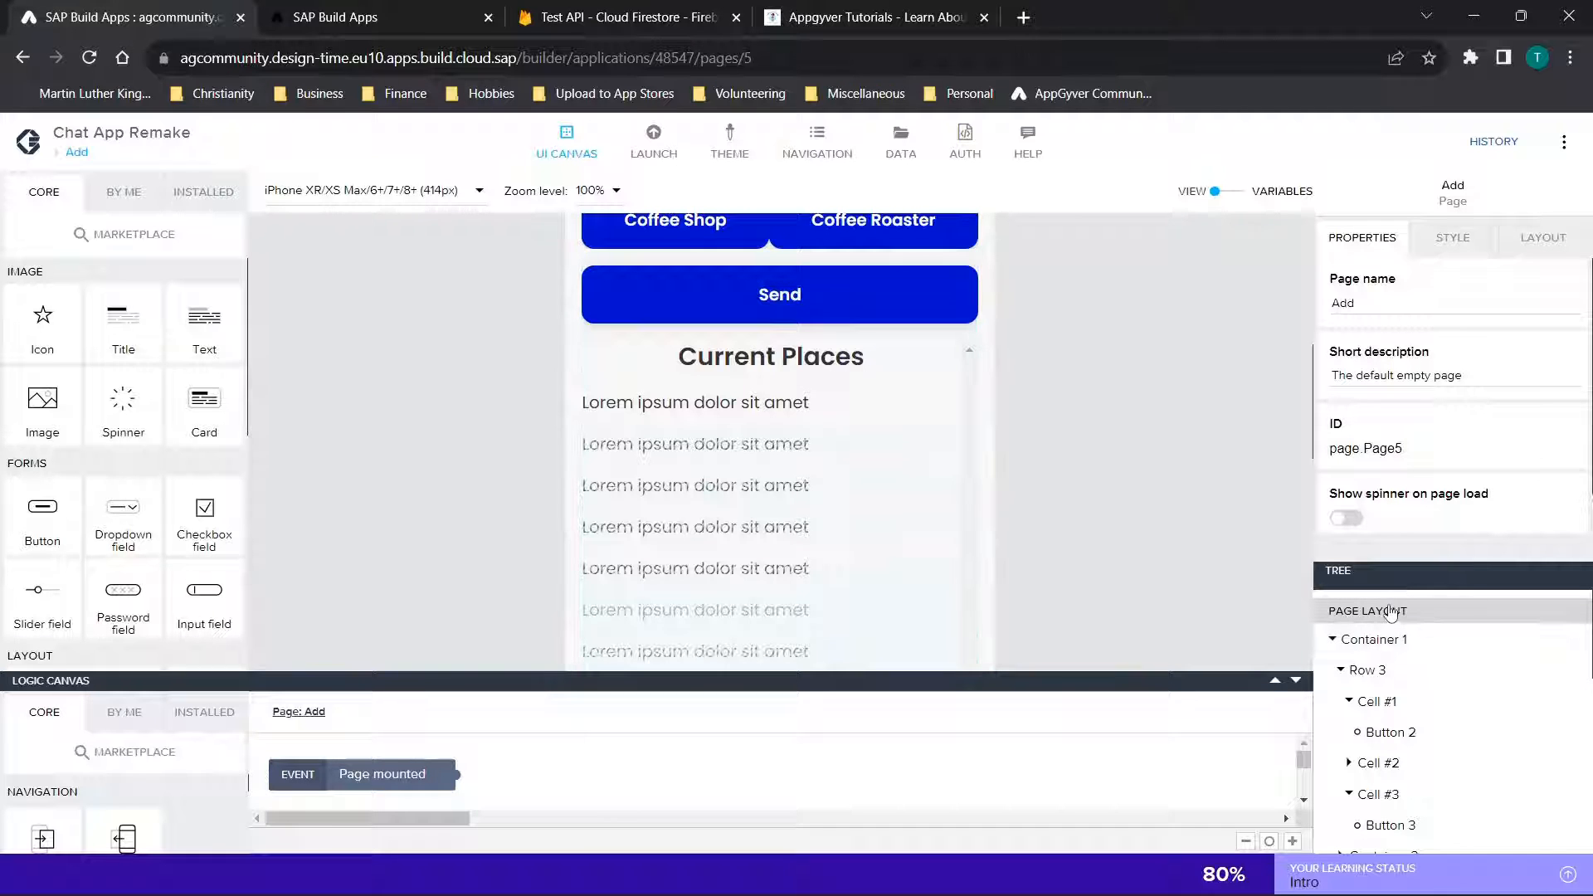
click(1276, 682)
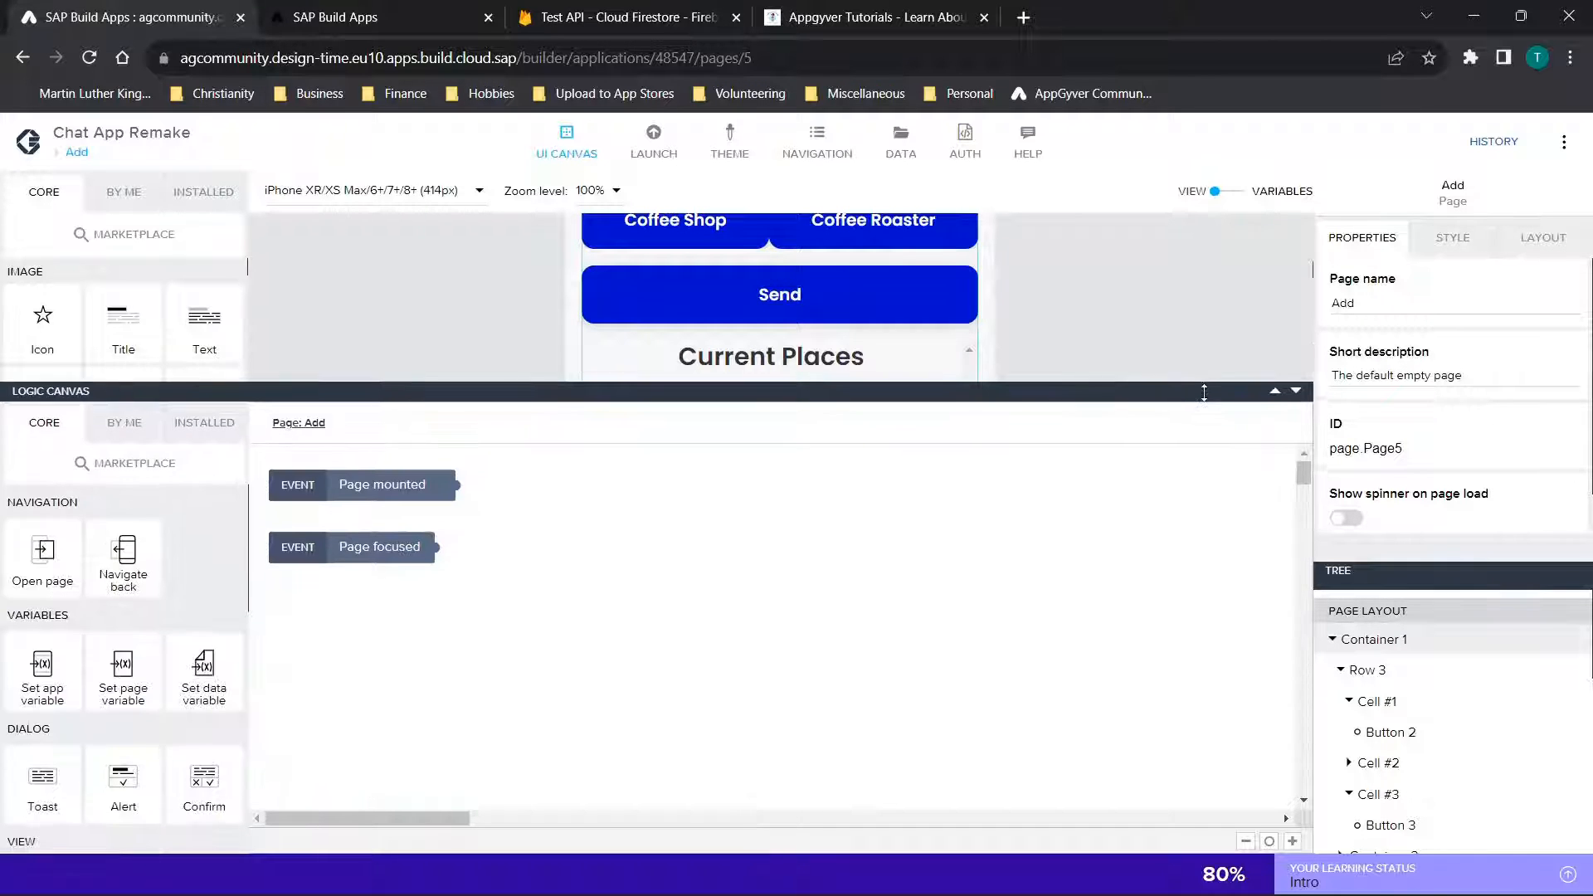
click(1298, 393)
scroll(1182, 541, up, 5)
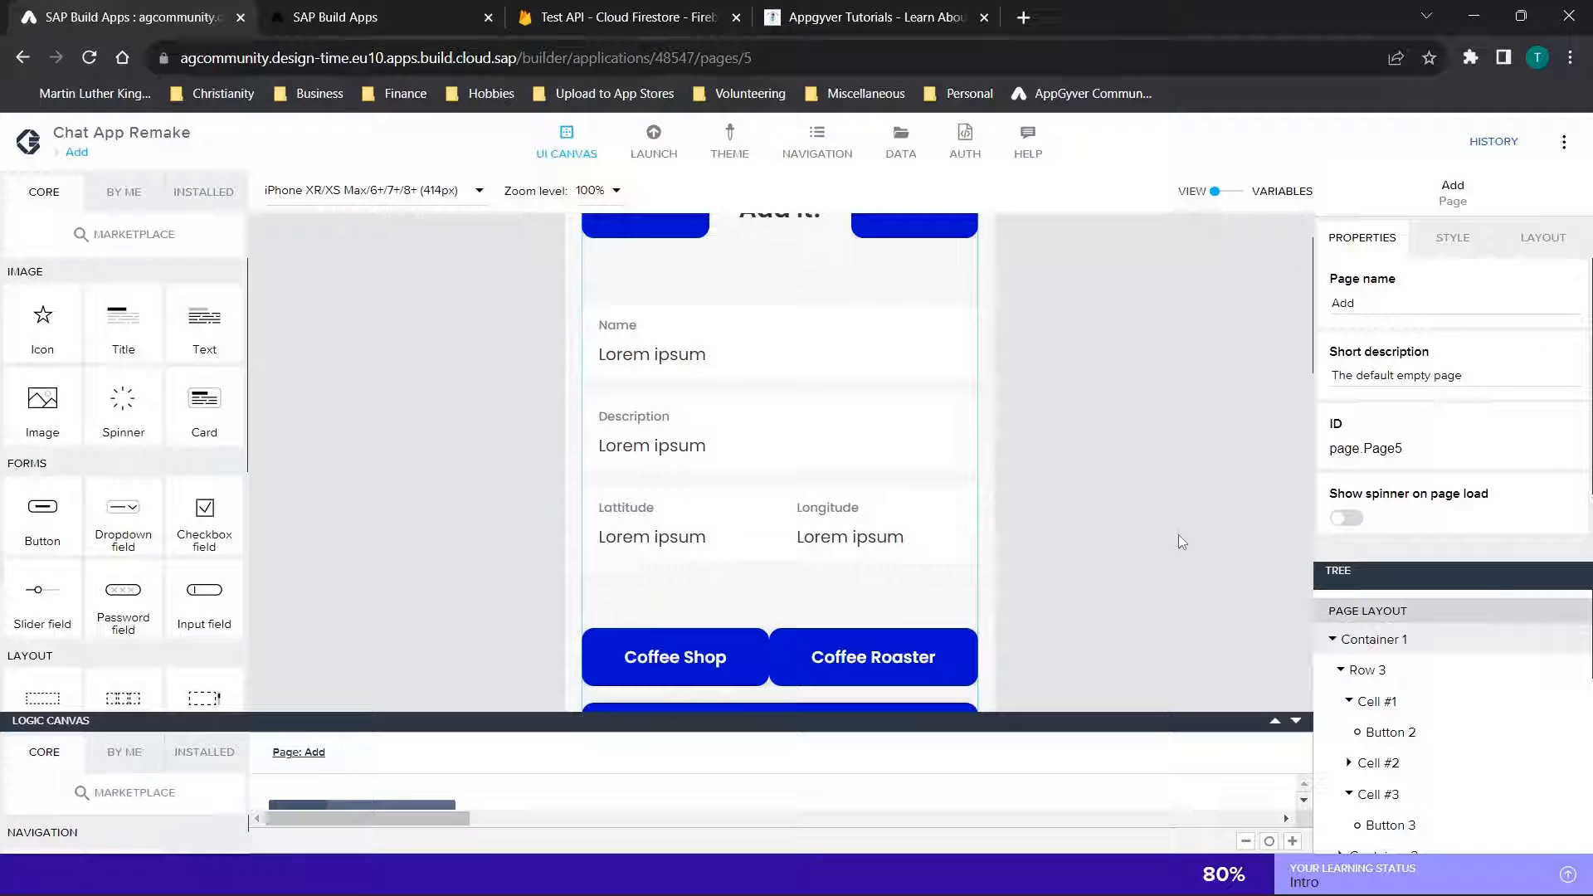
scroll(1081, 361, up, 2)
scroll(1081, 360, down, 2)
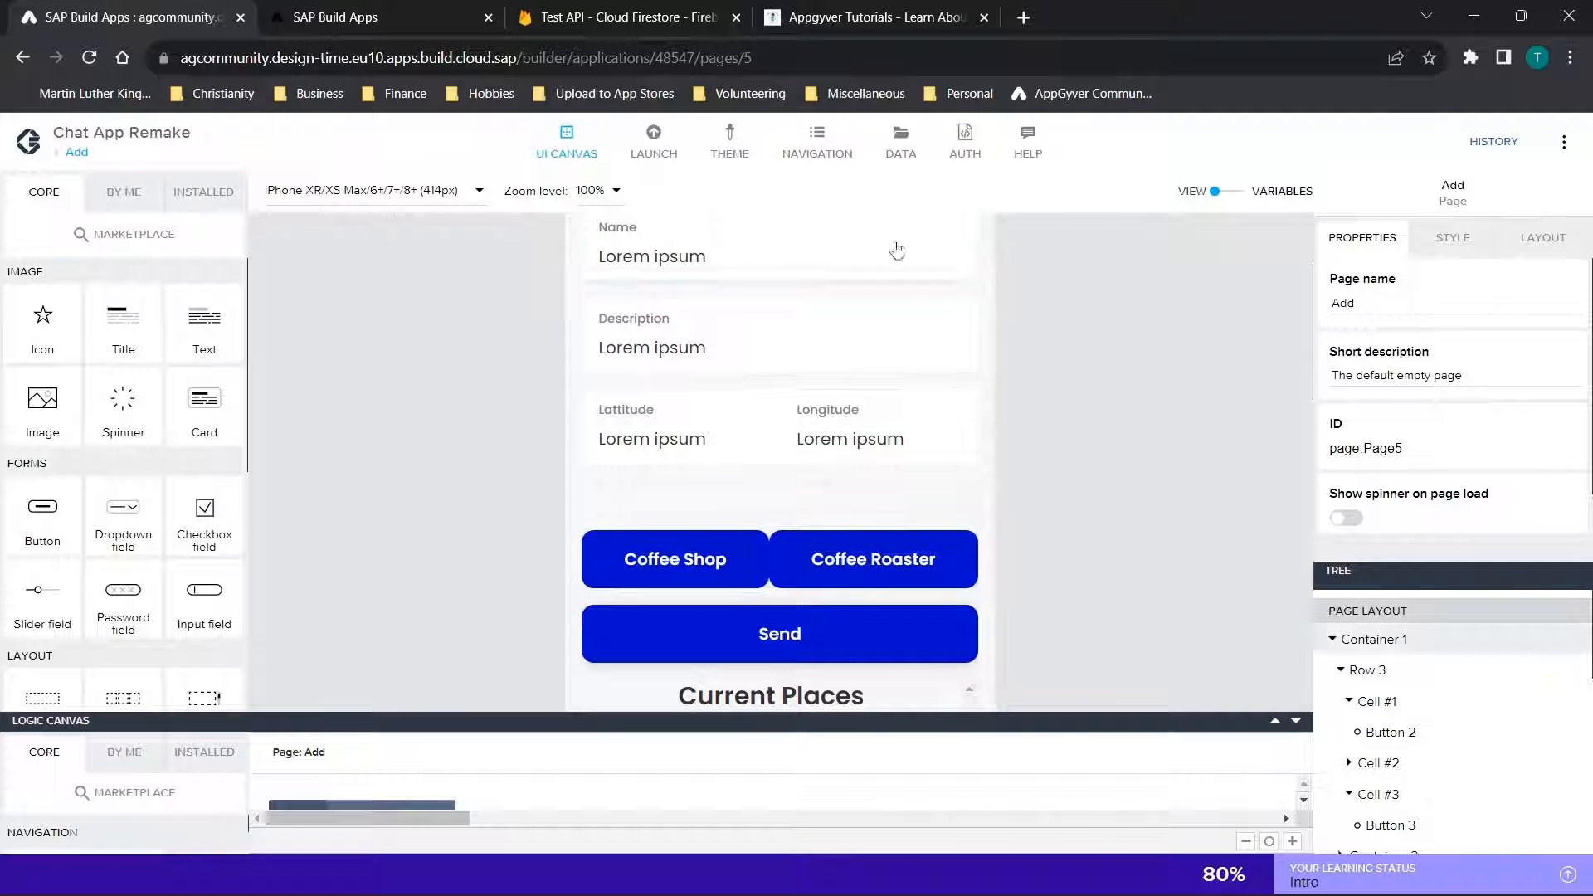
scroll(832, 373, down, 1)
scroll(831, 373, down, 1)
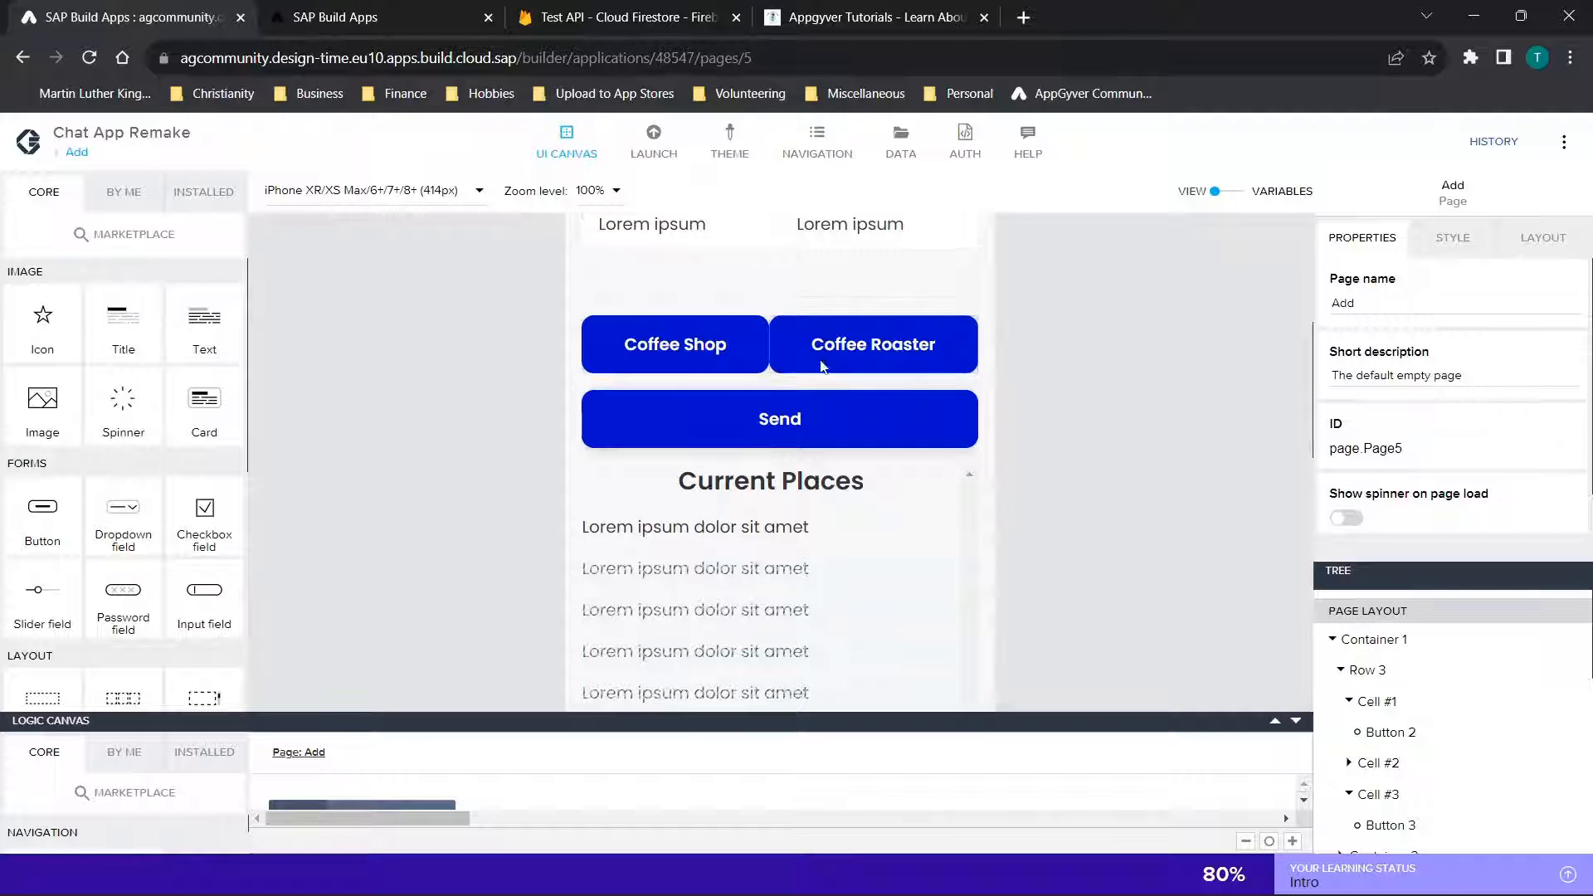
Switch to the Firebase console and examine the fields of the Hey and Location2 documents in the location collection
click(632, 15)
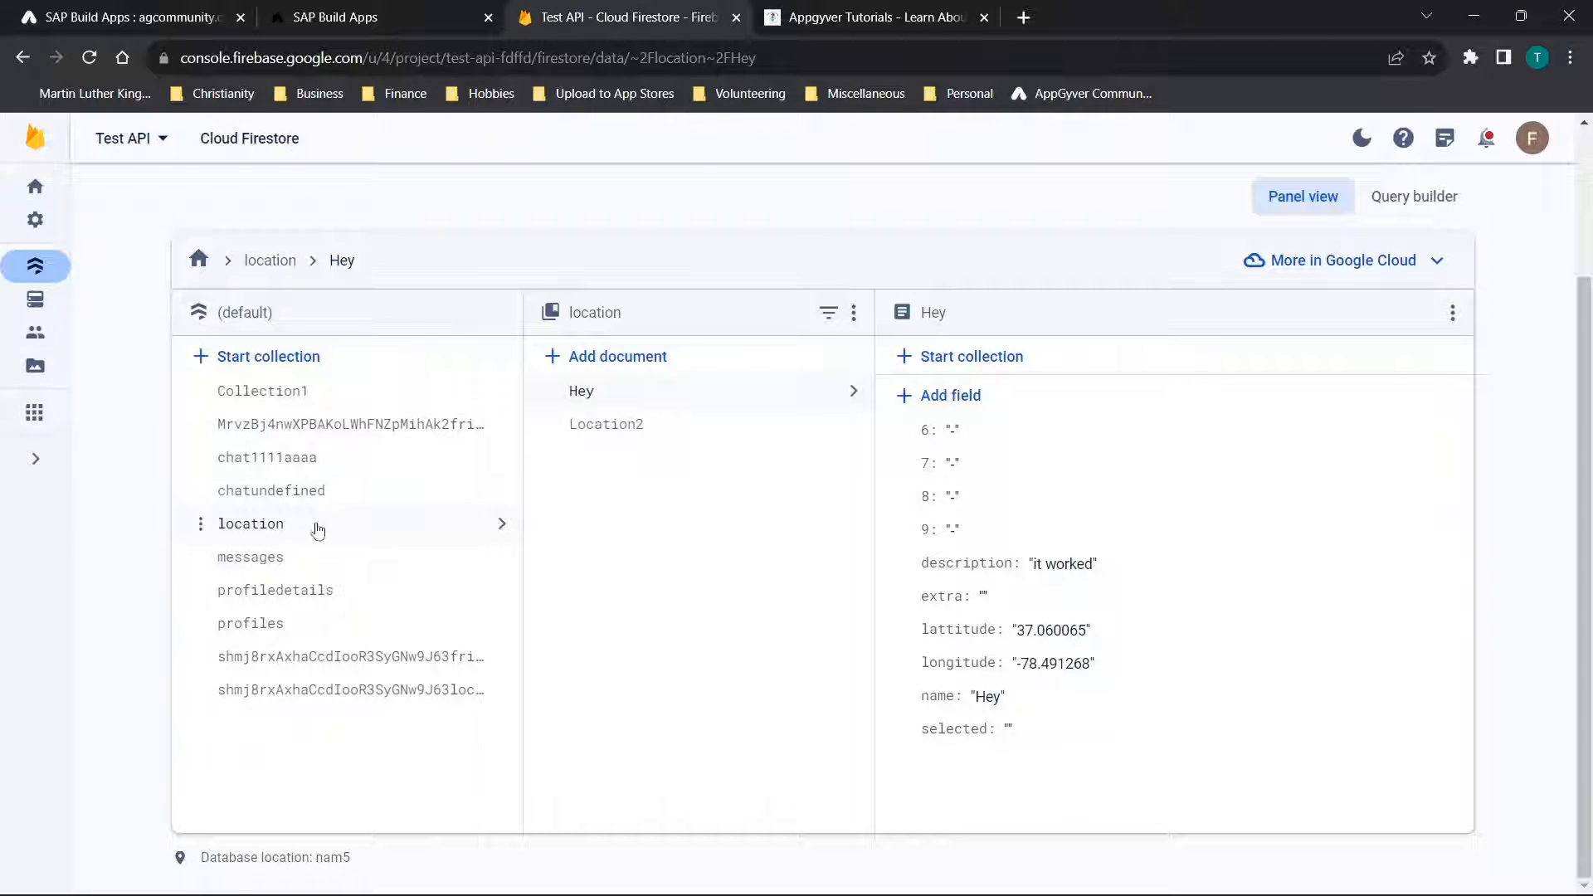
click(249, 533)
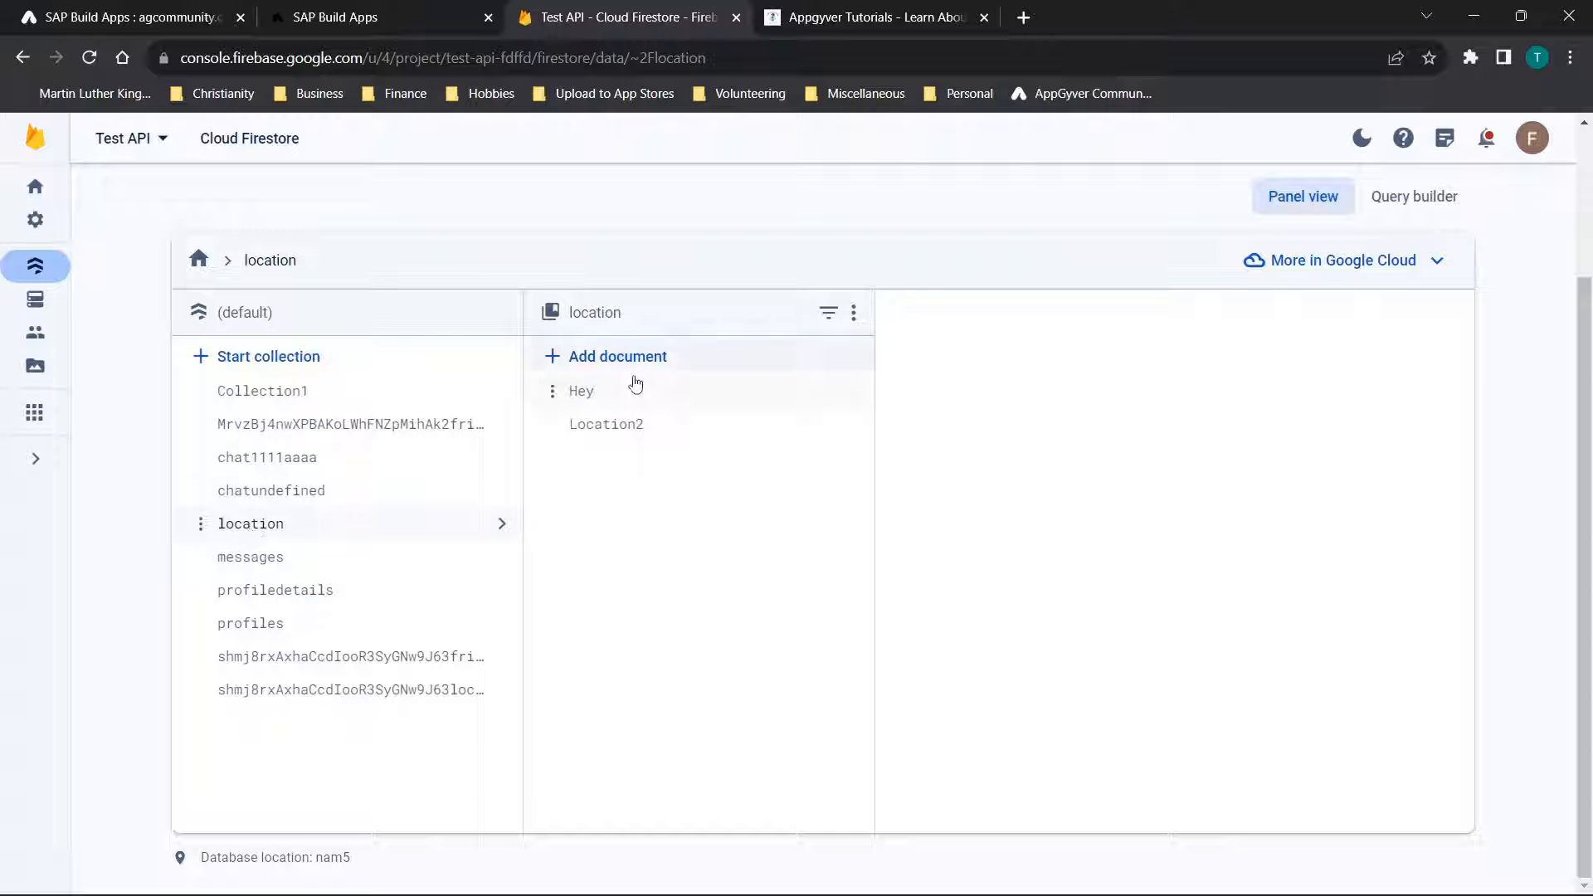
click(609, 404)
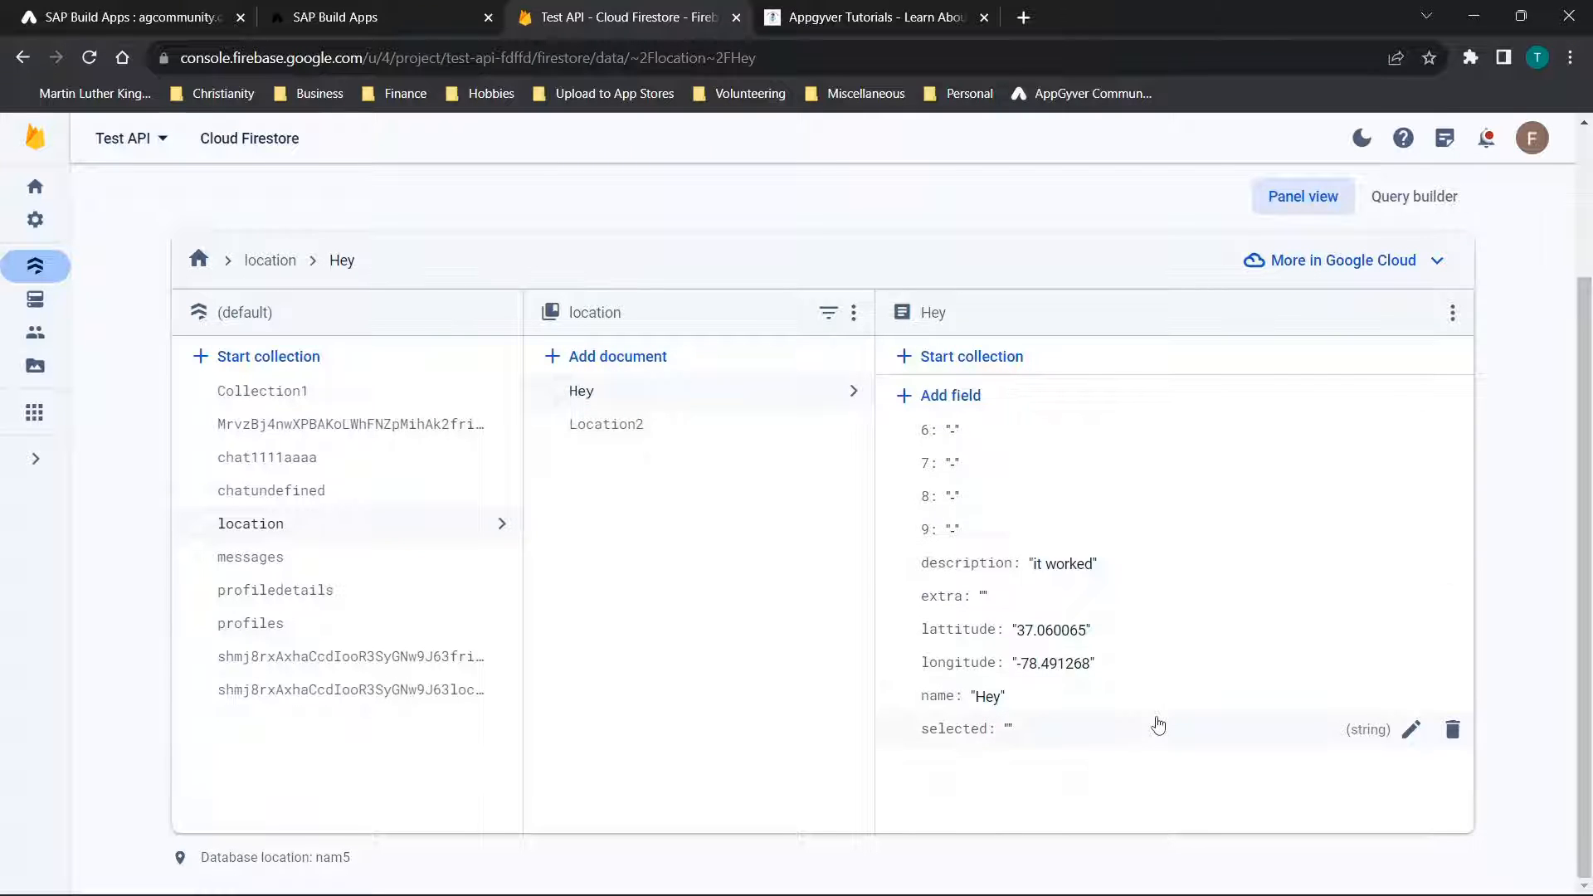
click(640, 426)
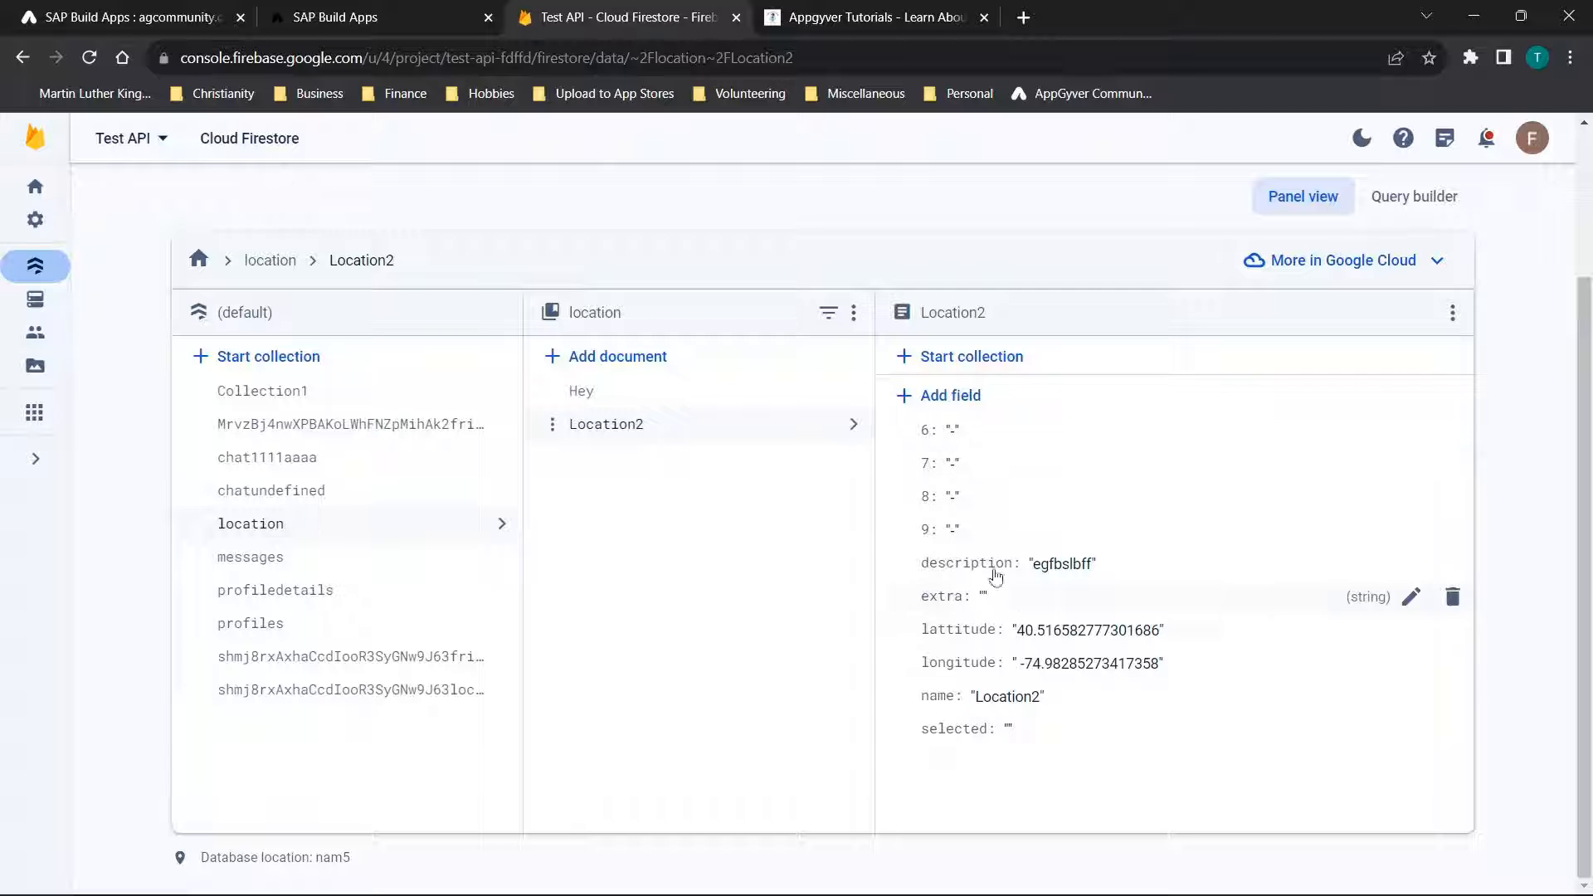
Switch back to the app builder and select the embedded map view below the Add page's Current Places list
click(133, 6)
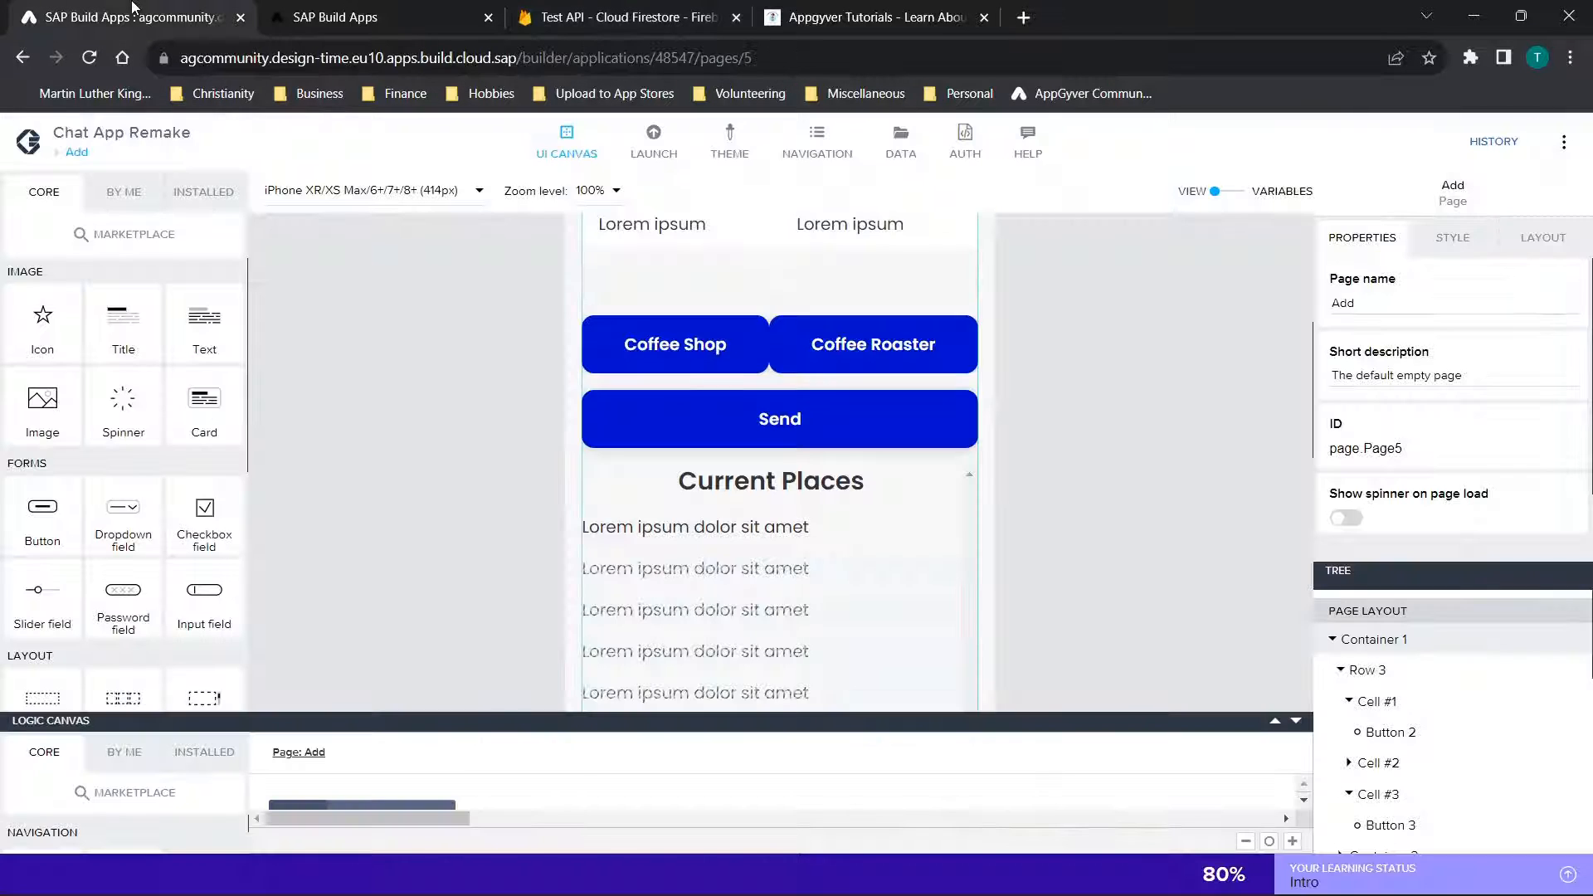
scroll(1135, 488, down, 2)
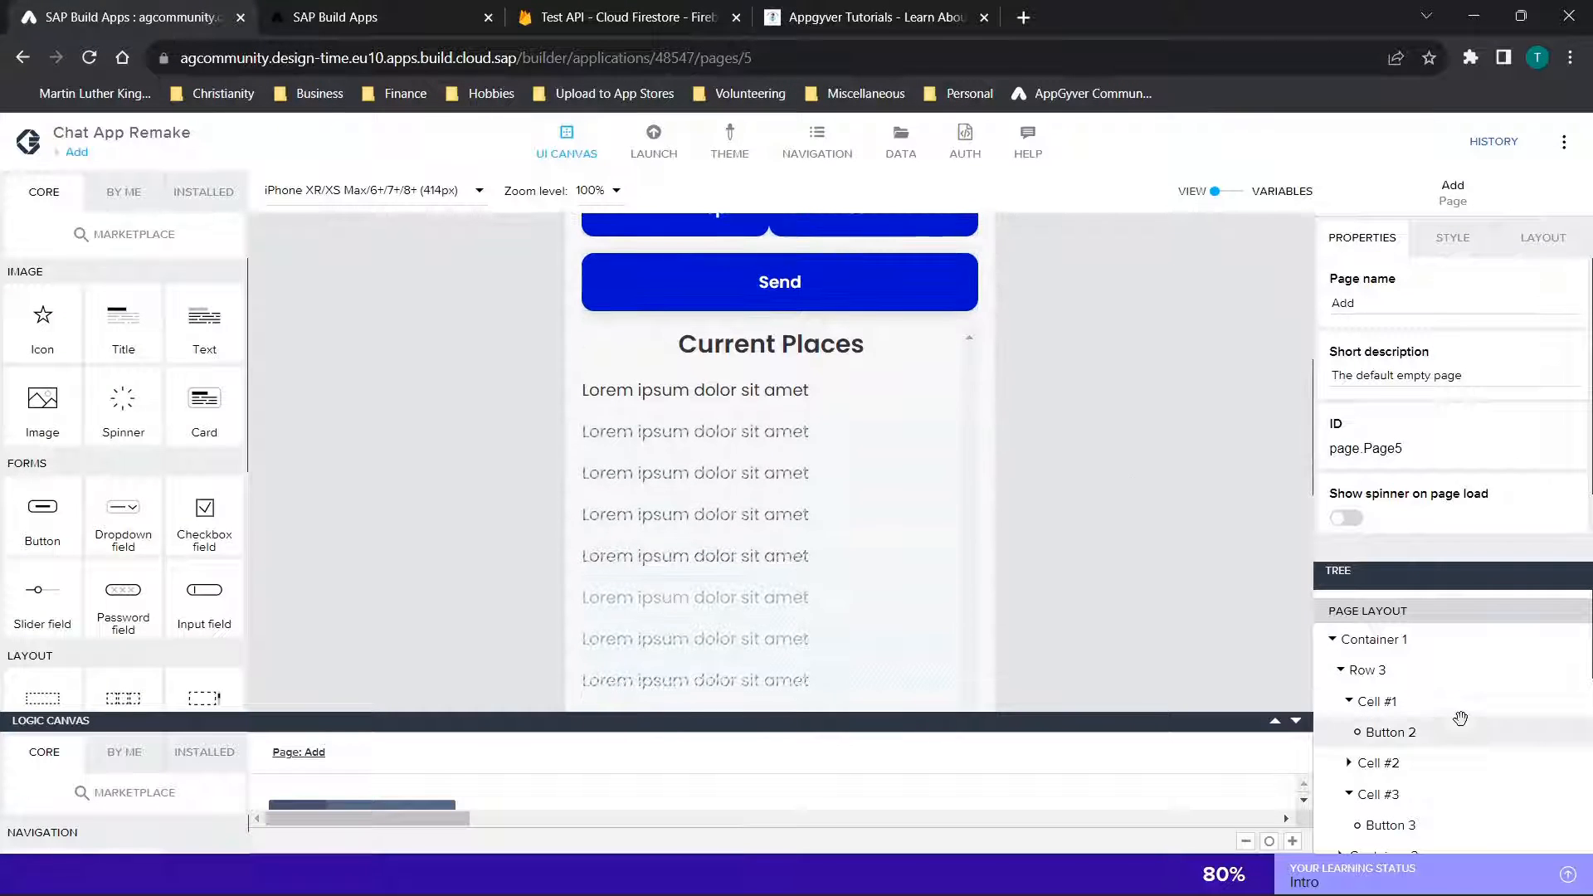
scroll(1403, 718, down, 4)
scroll(1398, 718, down, 5)
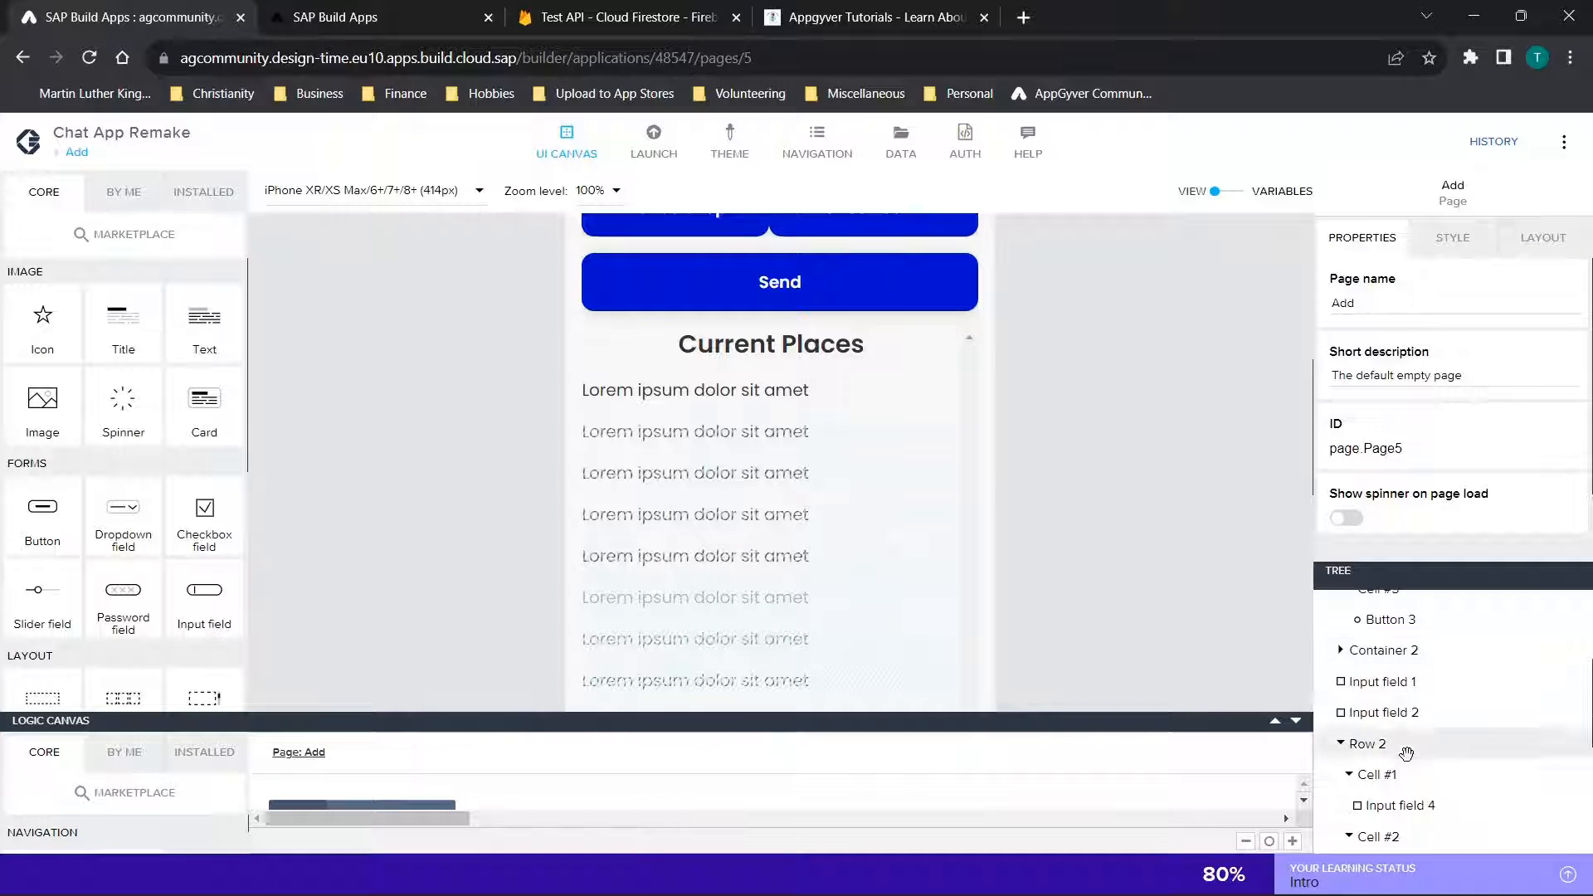
scroll(1409, 757, down, 1)
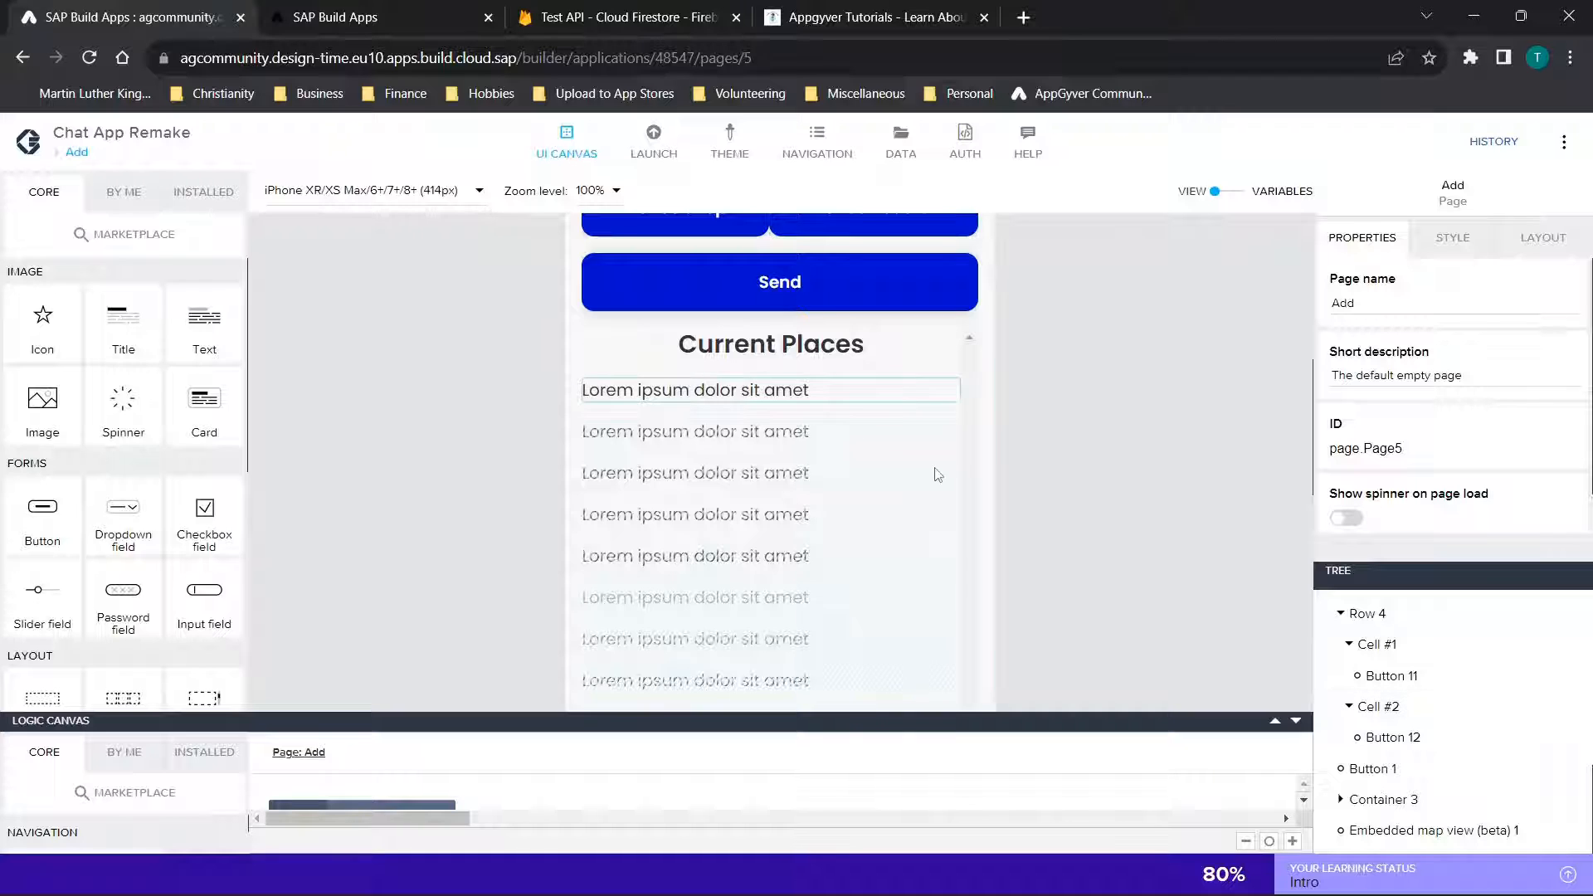
scroll(1112, 373, down, 3)
scroll(1117, 375, down, 3)
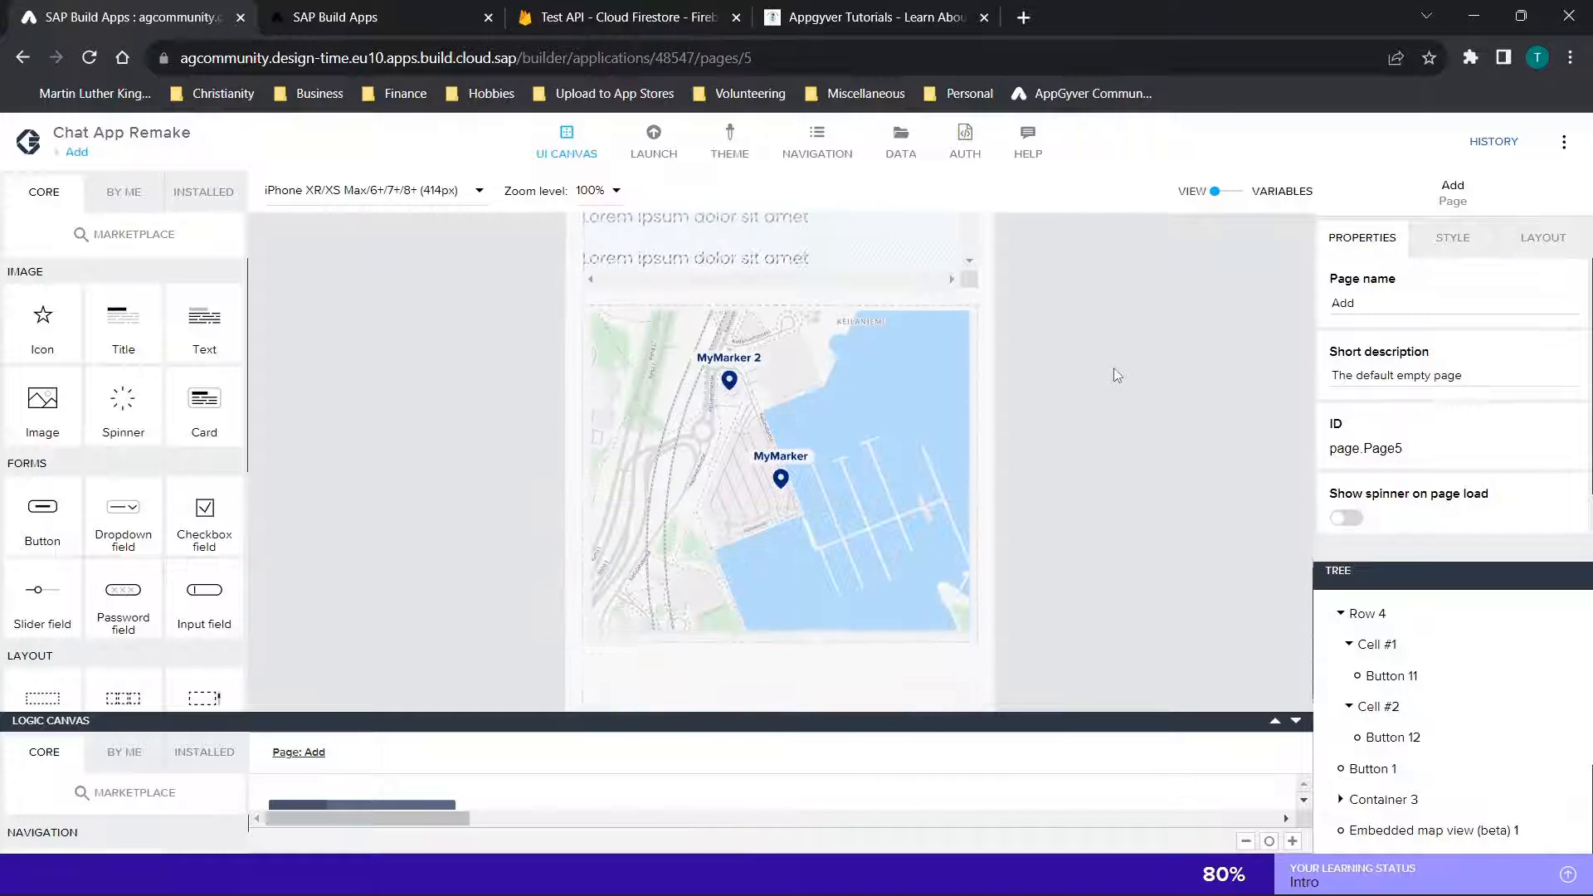
click(868, 410)
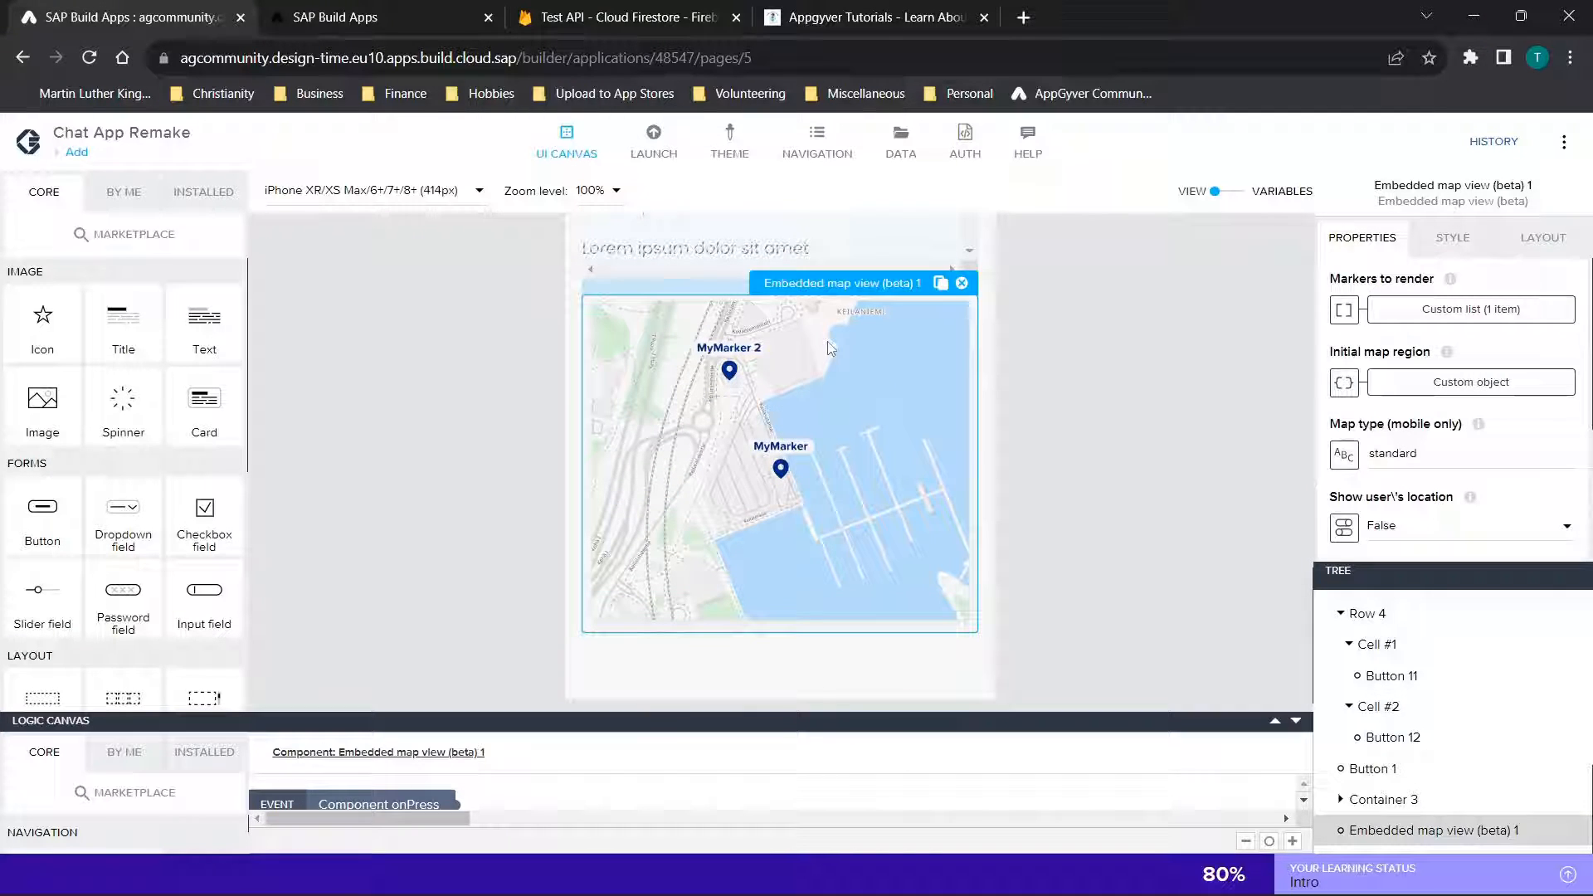
Open the map view's Markers to render binding, review the marker's label, payload data, icon and latitude fields, and close it
click(1488, 322)
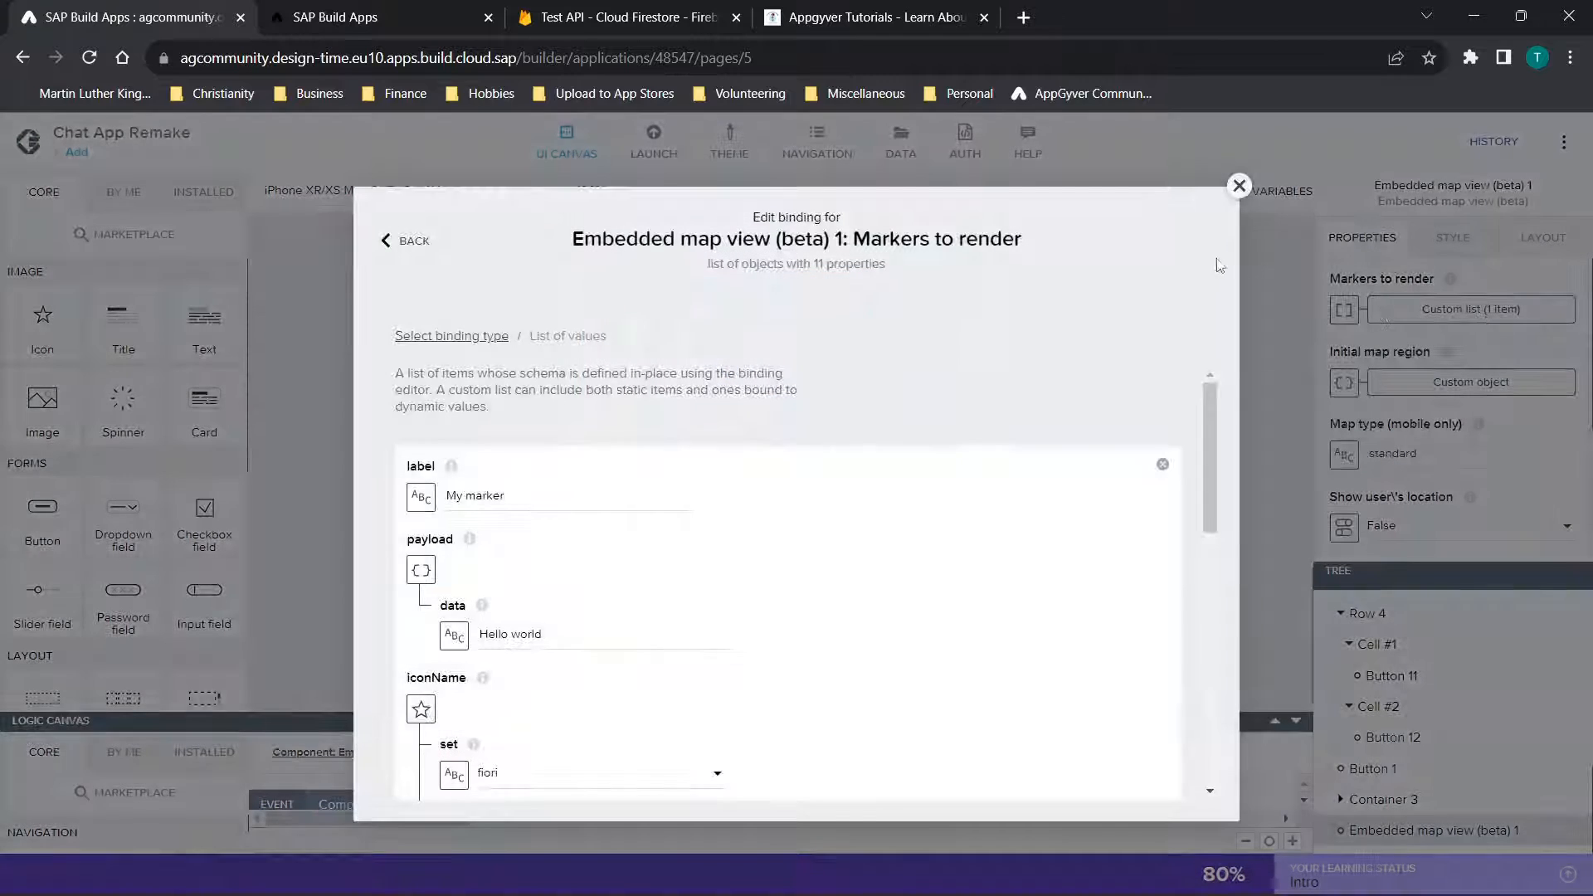
scroll(841, 485, down, 1)
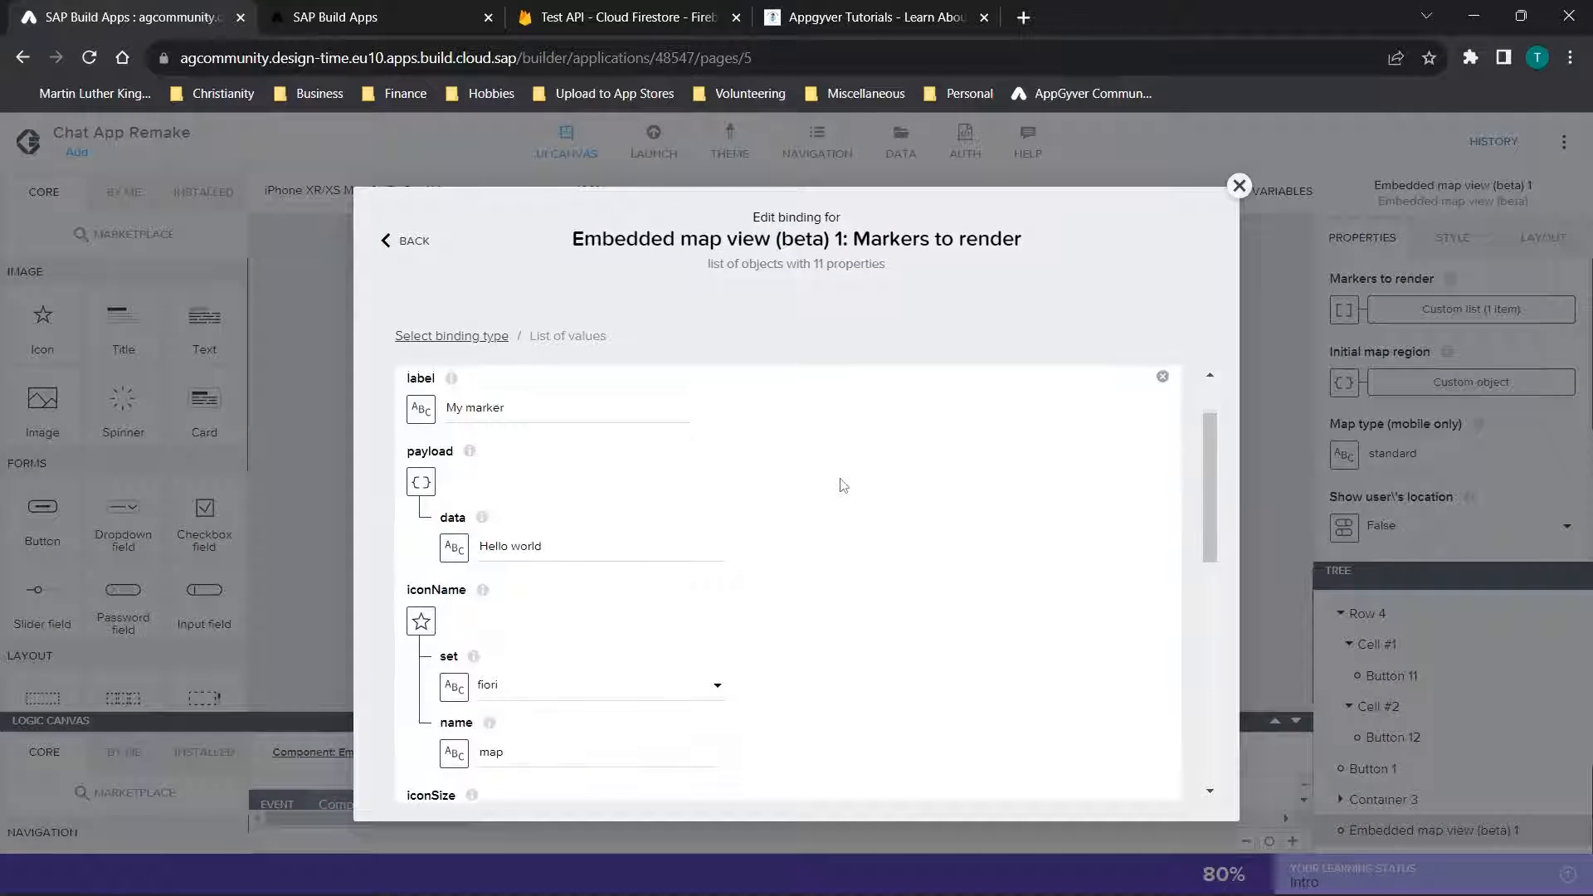
drag(554, 400, 404, 391)
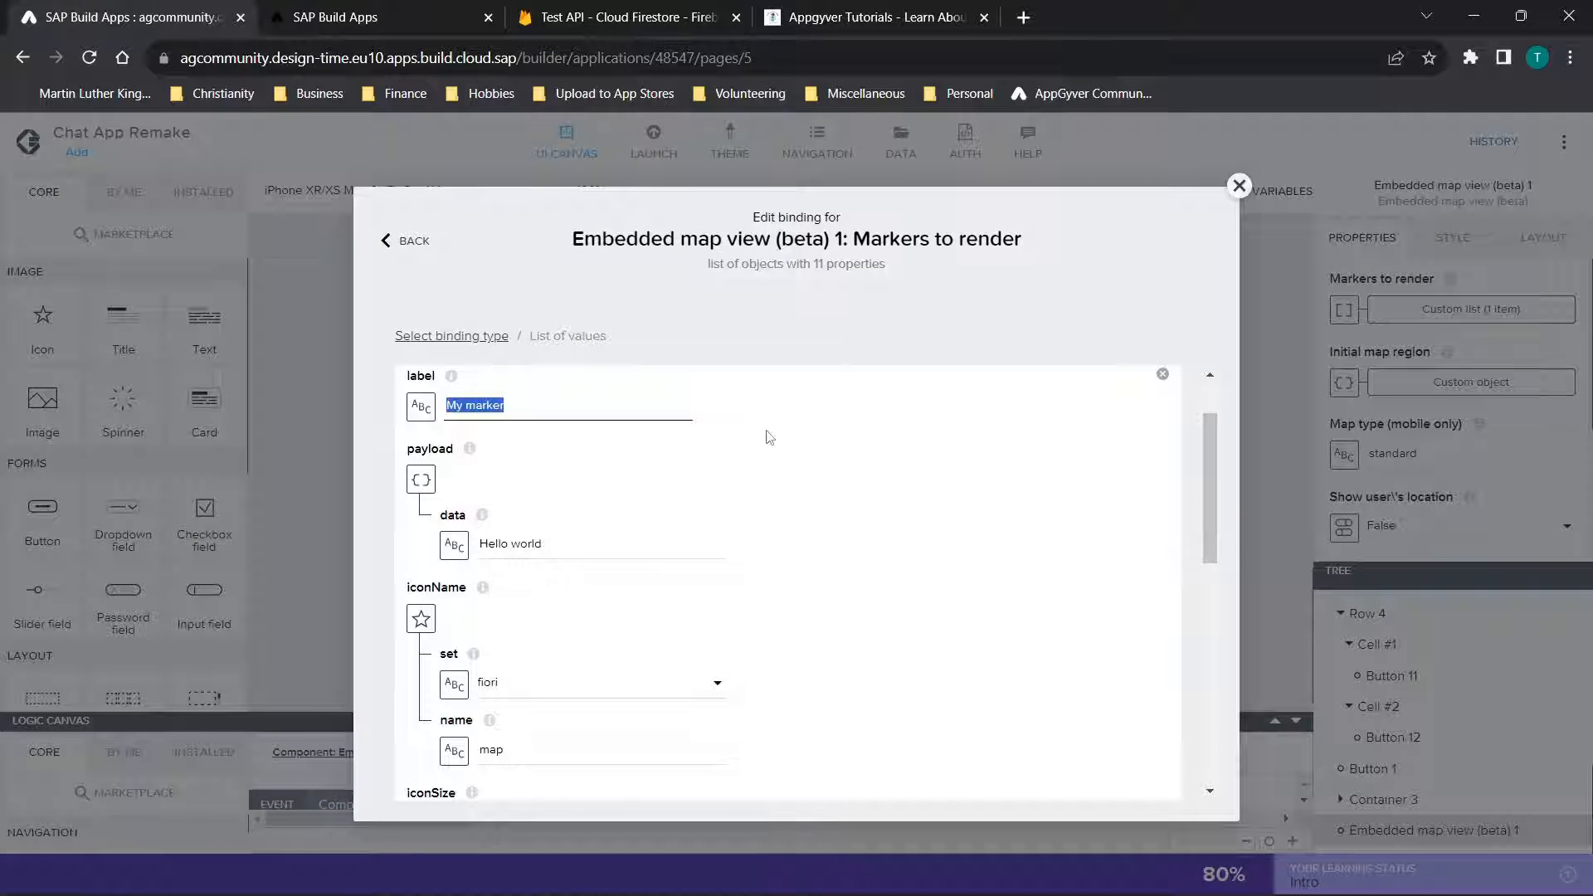
scroll(771, 437, down, 1)
drag(622, 508, 469, 487)
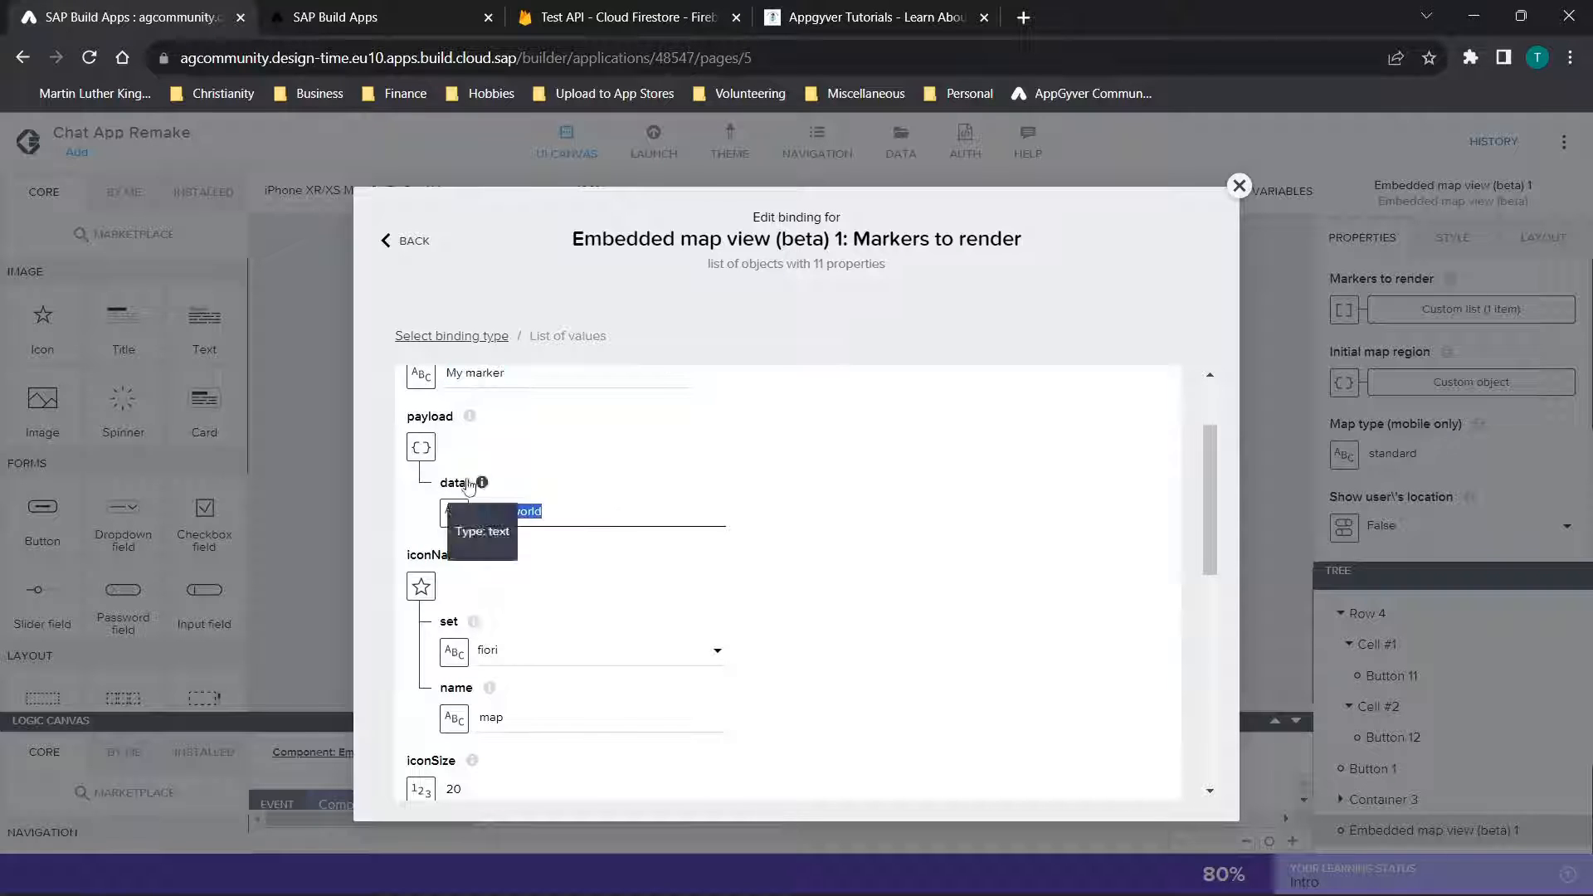
scroll(772, 552, down, 3)
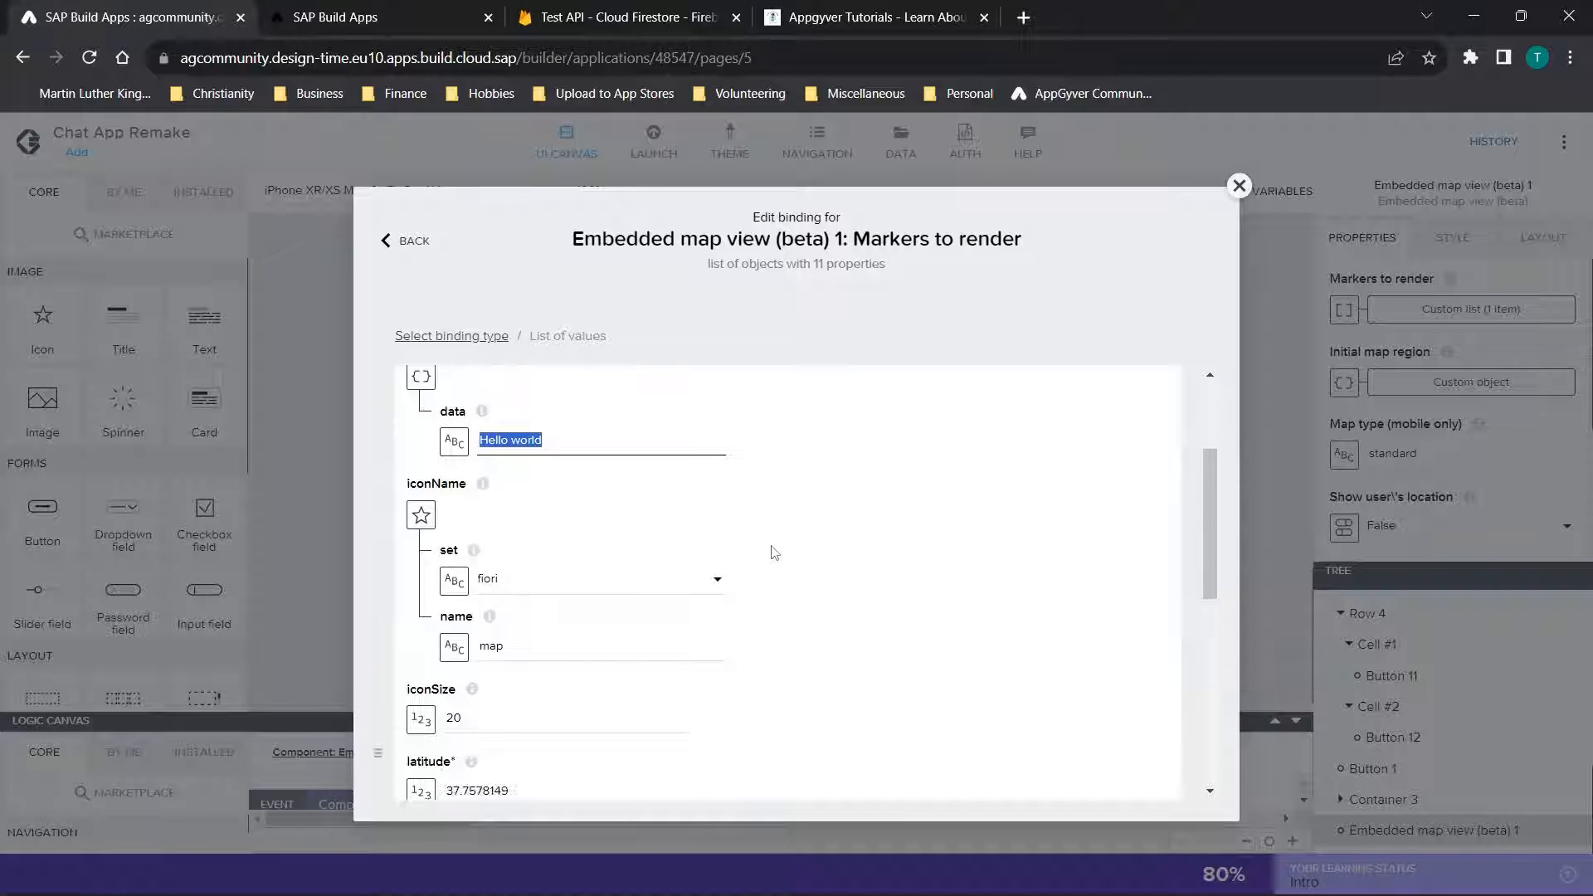
scroll(623, 654, down, 12)
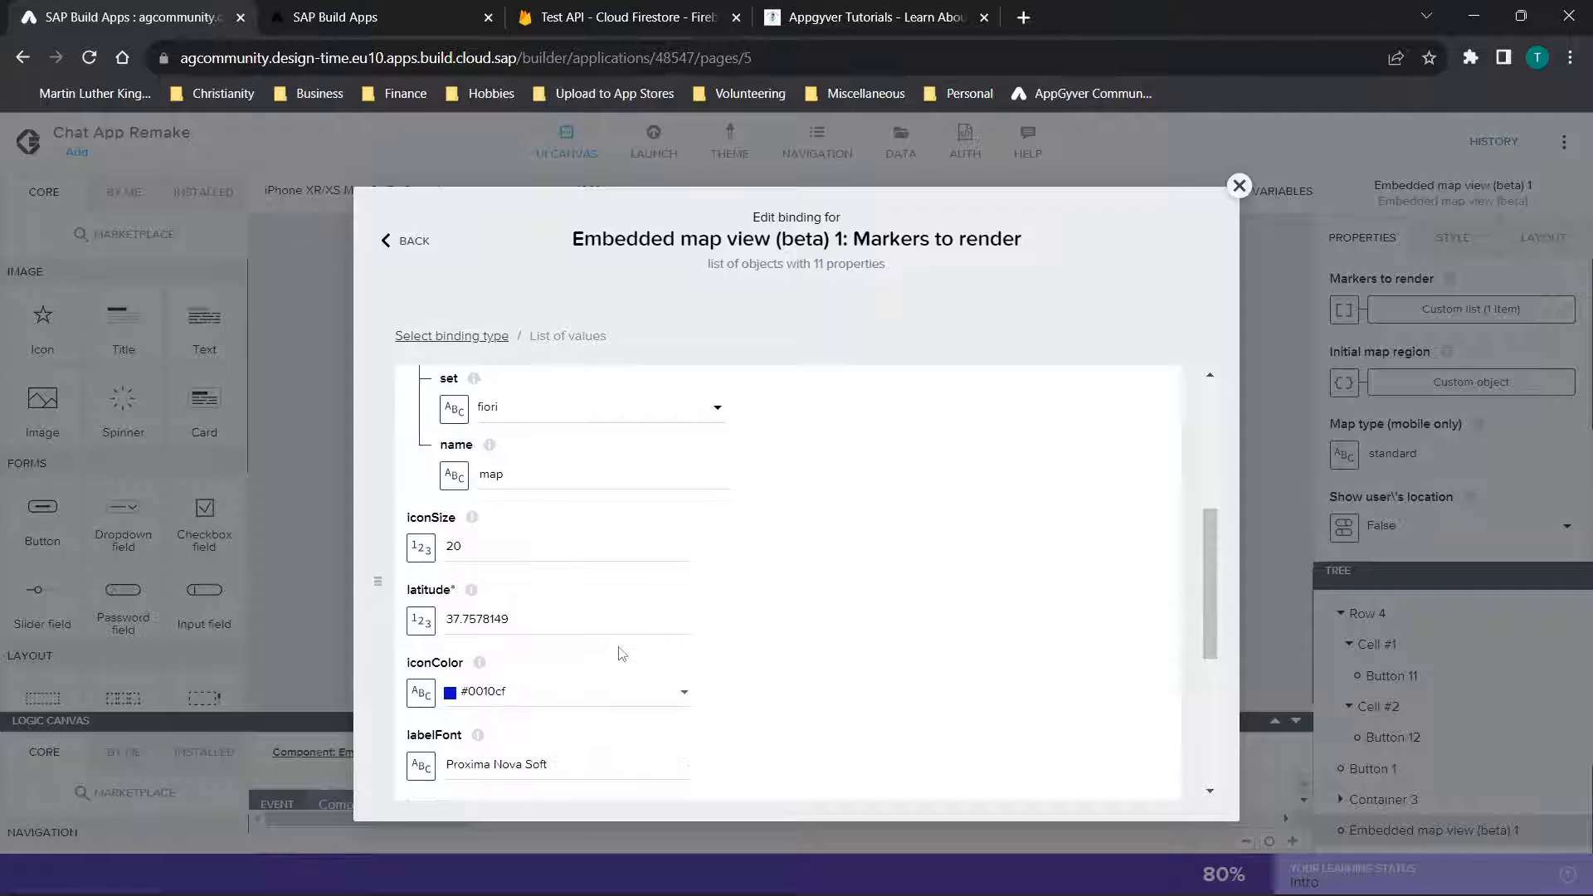
click(1239, 186)
Switch to the app preview, go to the Find Places page, and examine its Favorites list and pan its map
scroll(1107, 400, up, 10)
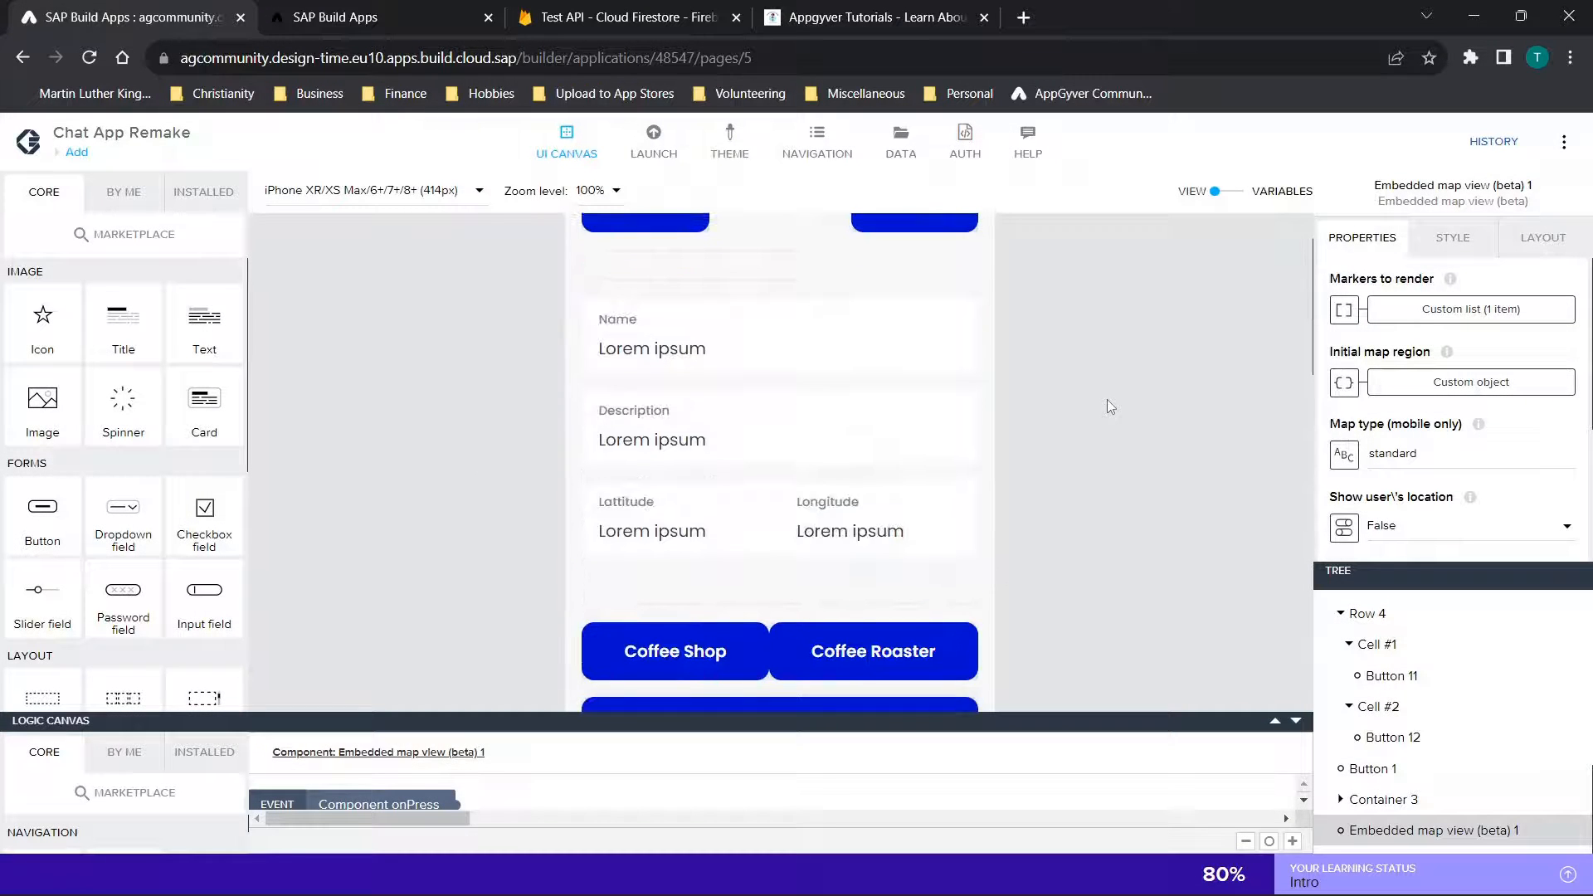
scroll(1107, 400, up, 3)
click(323, 16)
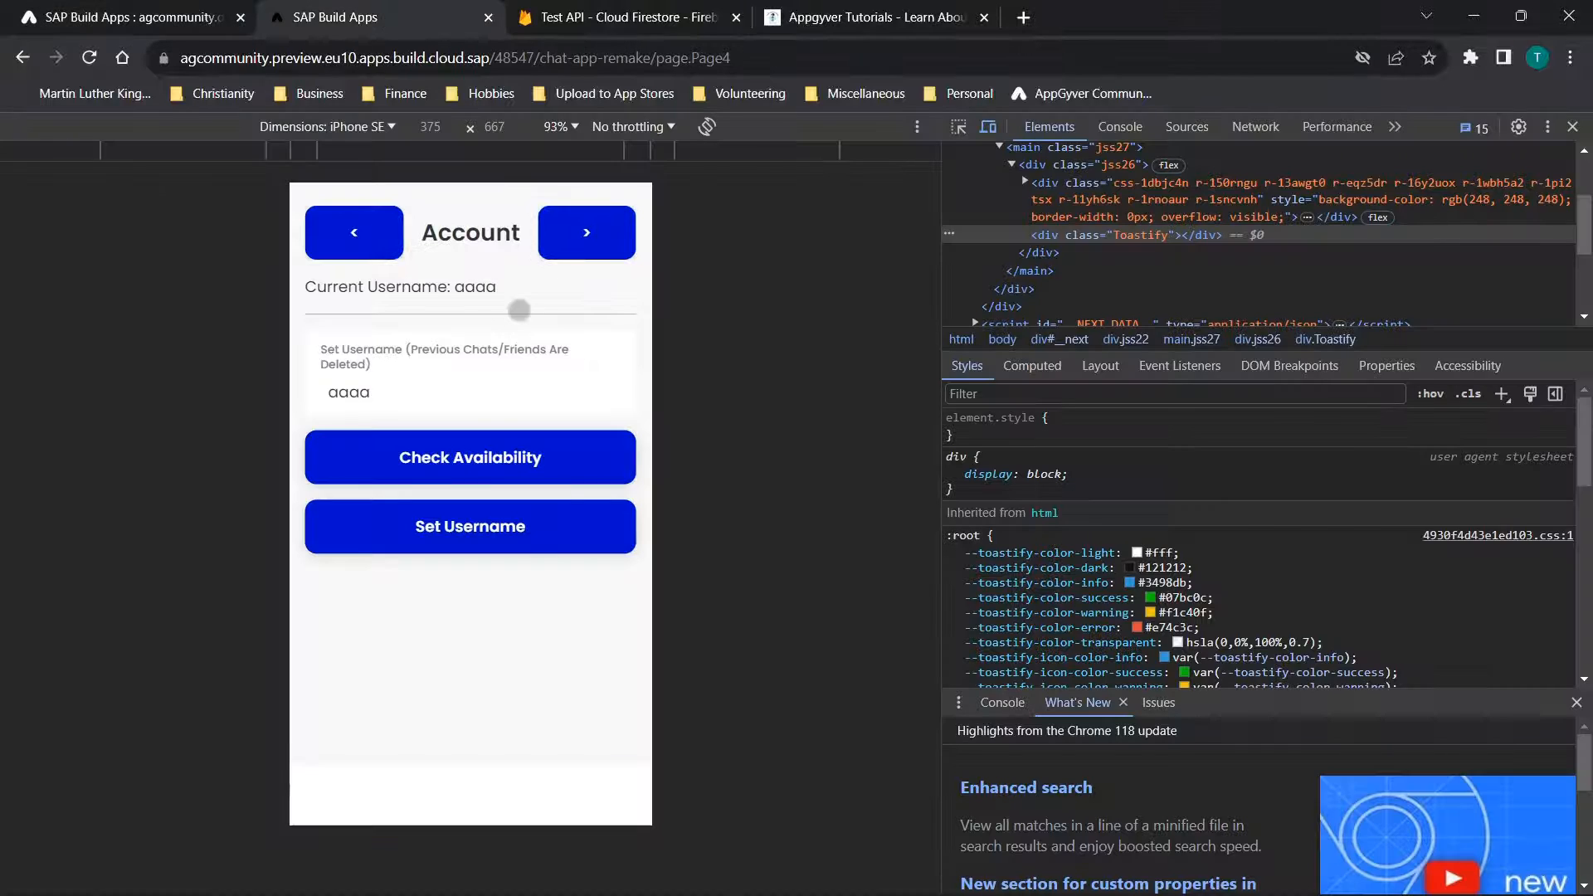
click(587, 232)
scroll(579, 510, down, 3)
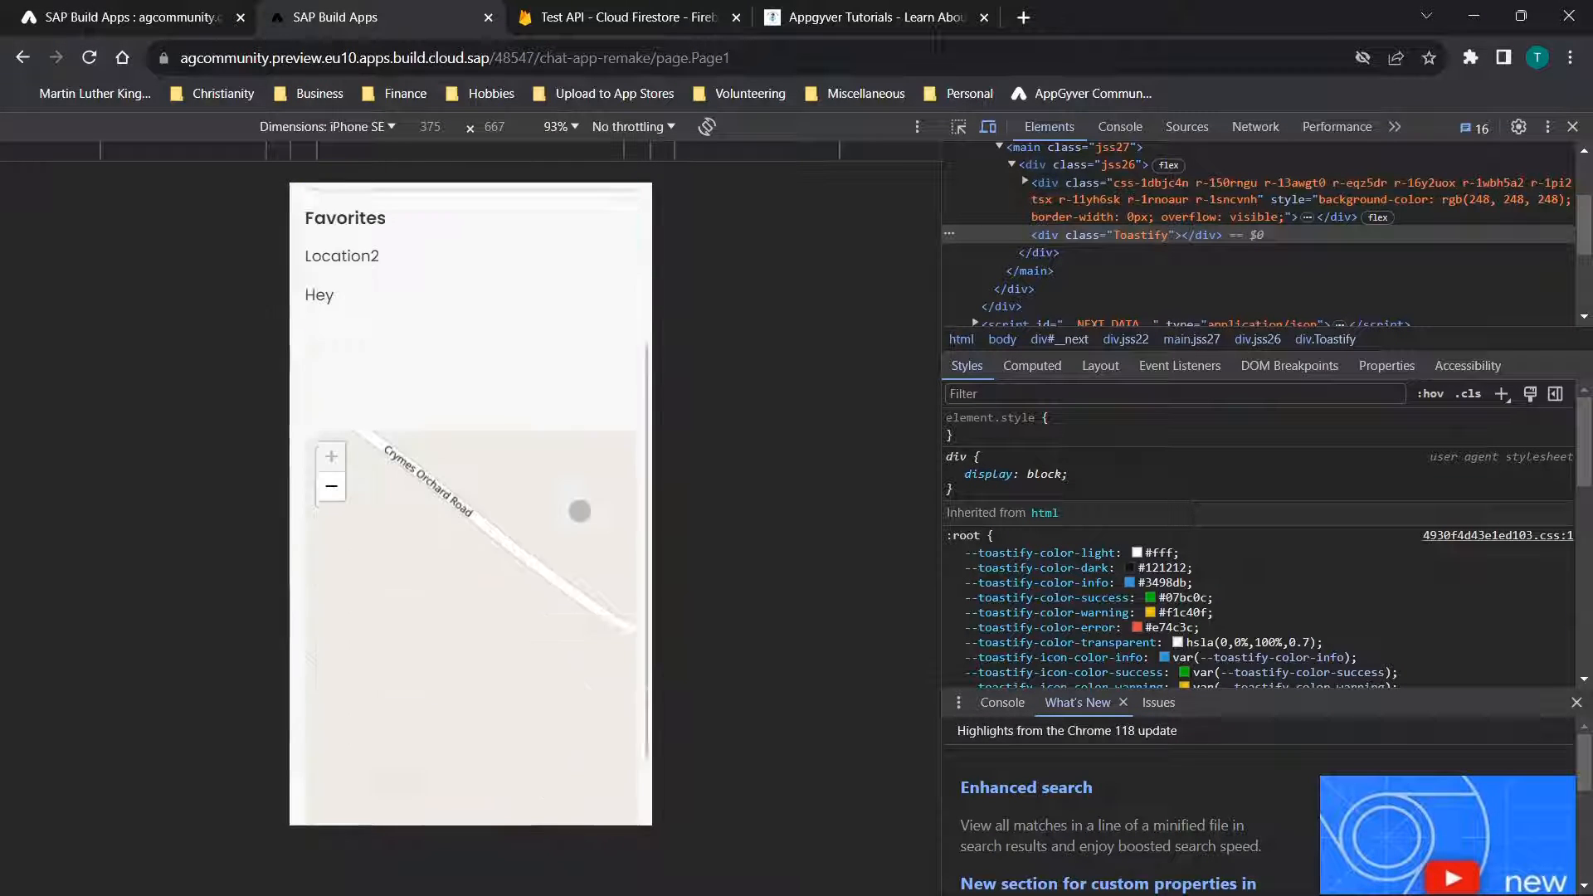
drag(580, 509, 363, 522)
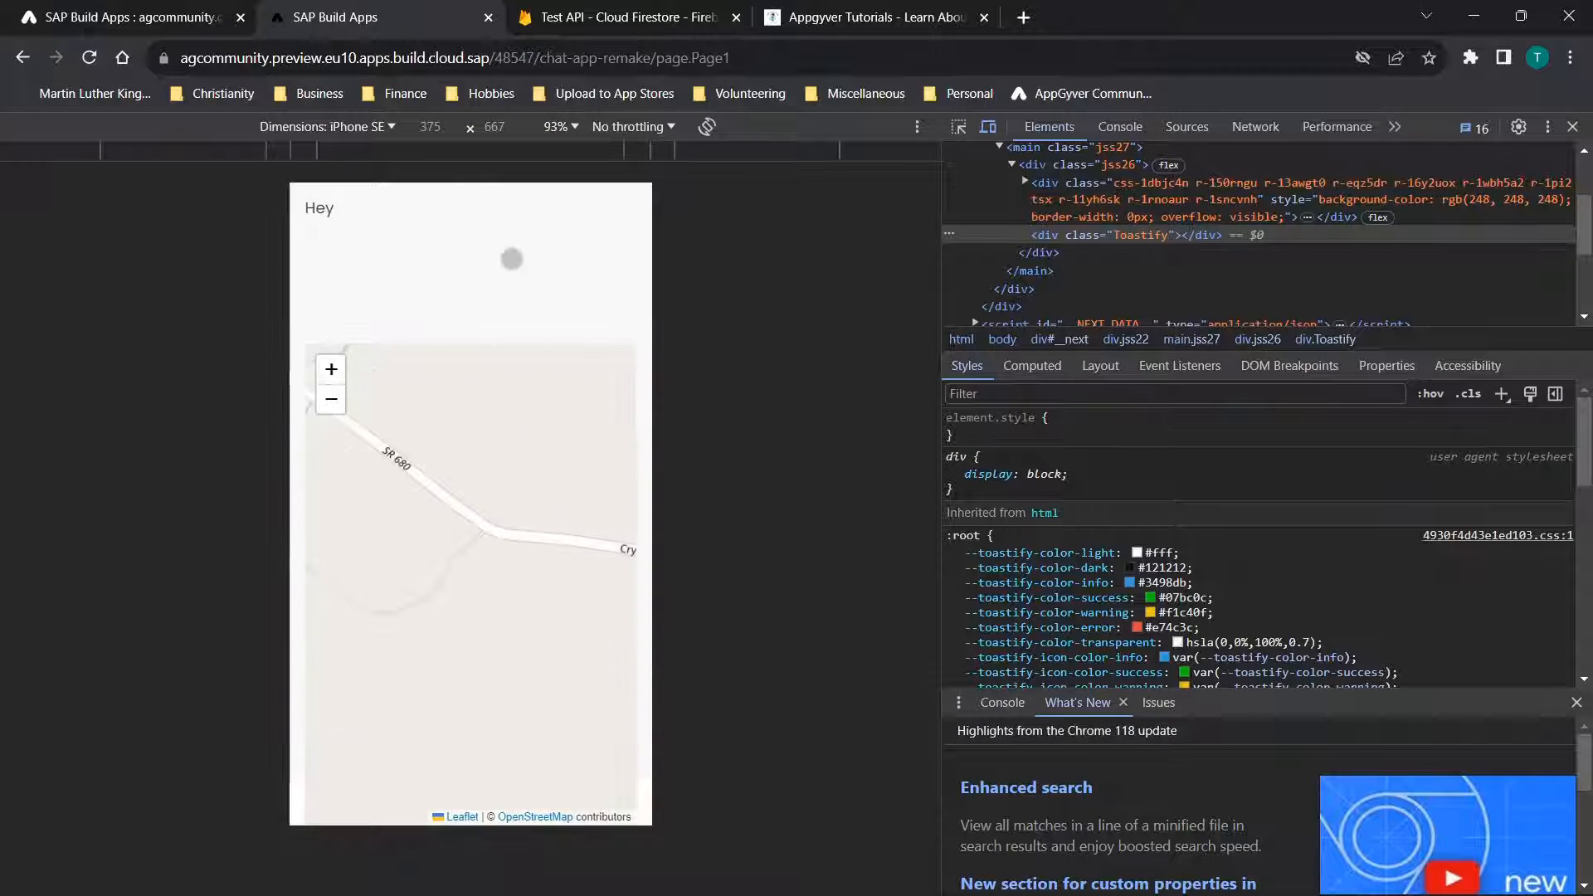
scroll(512, 259, up, 4)
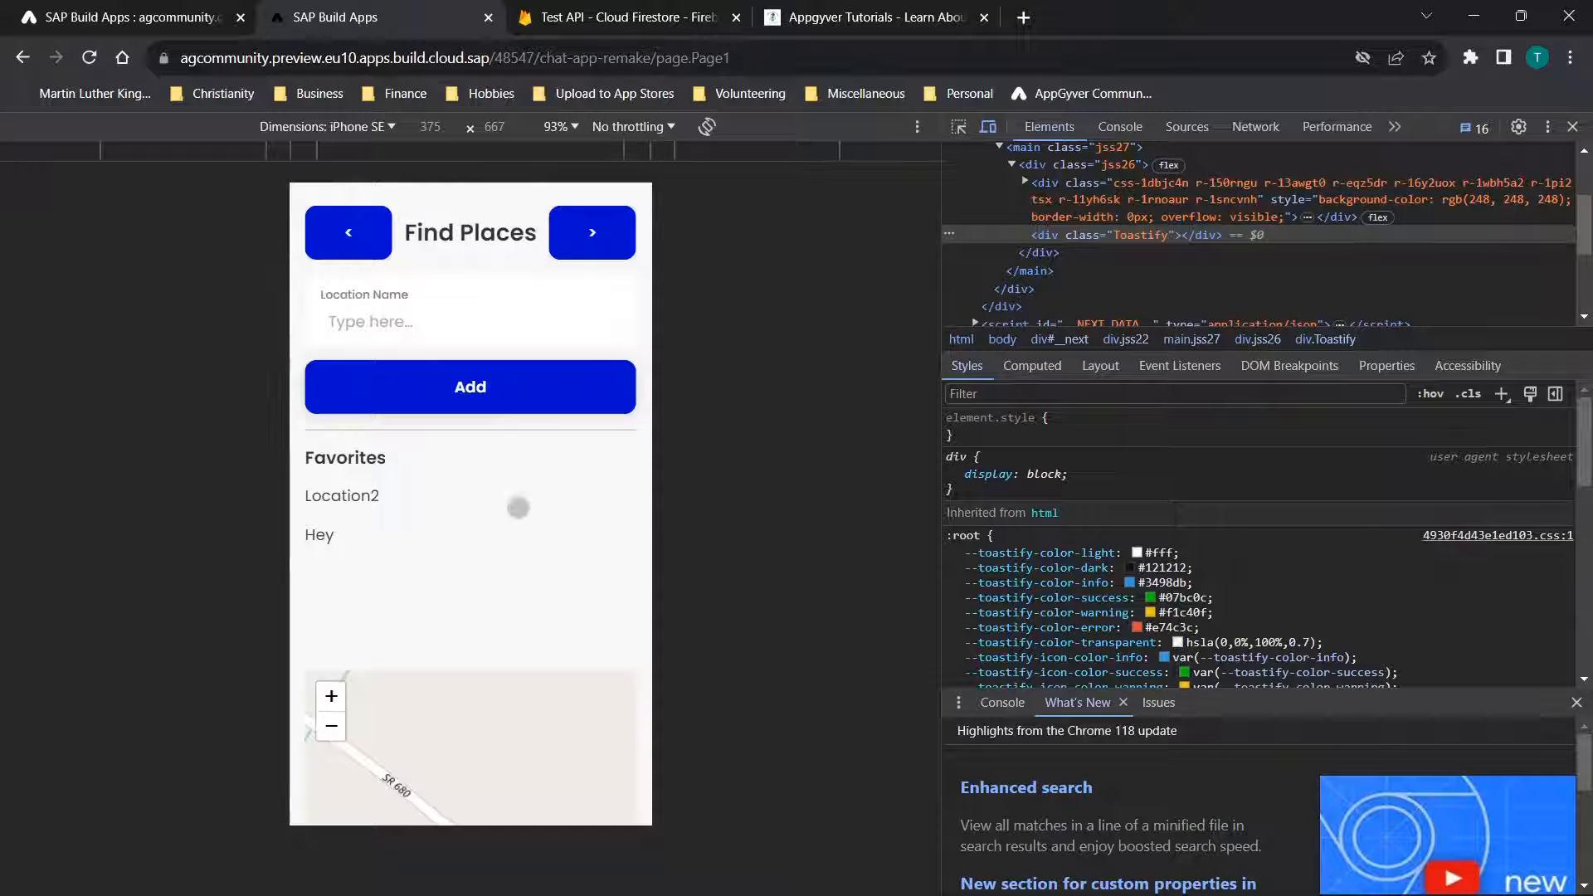
Go back to the preview's Add It! page and examine the map under Current Places
click(355, 239)
click(358, 239)
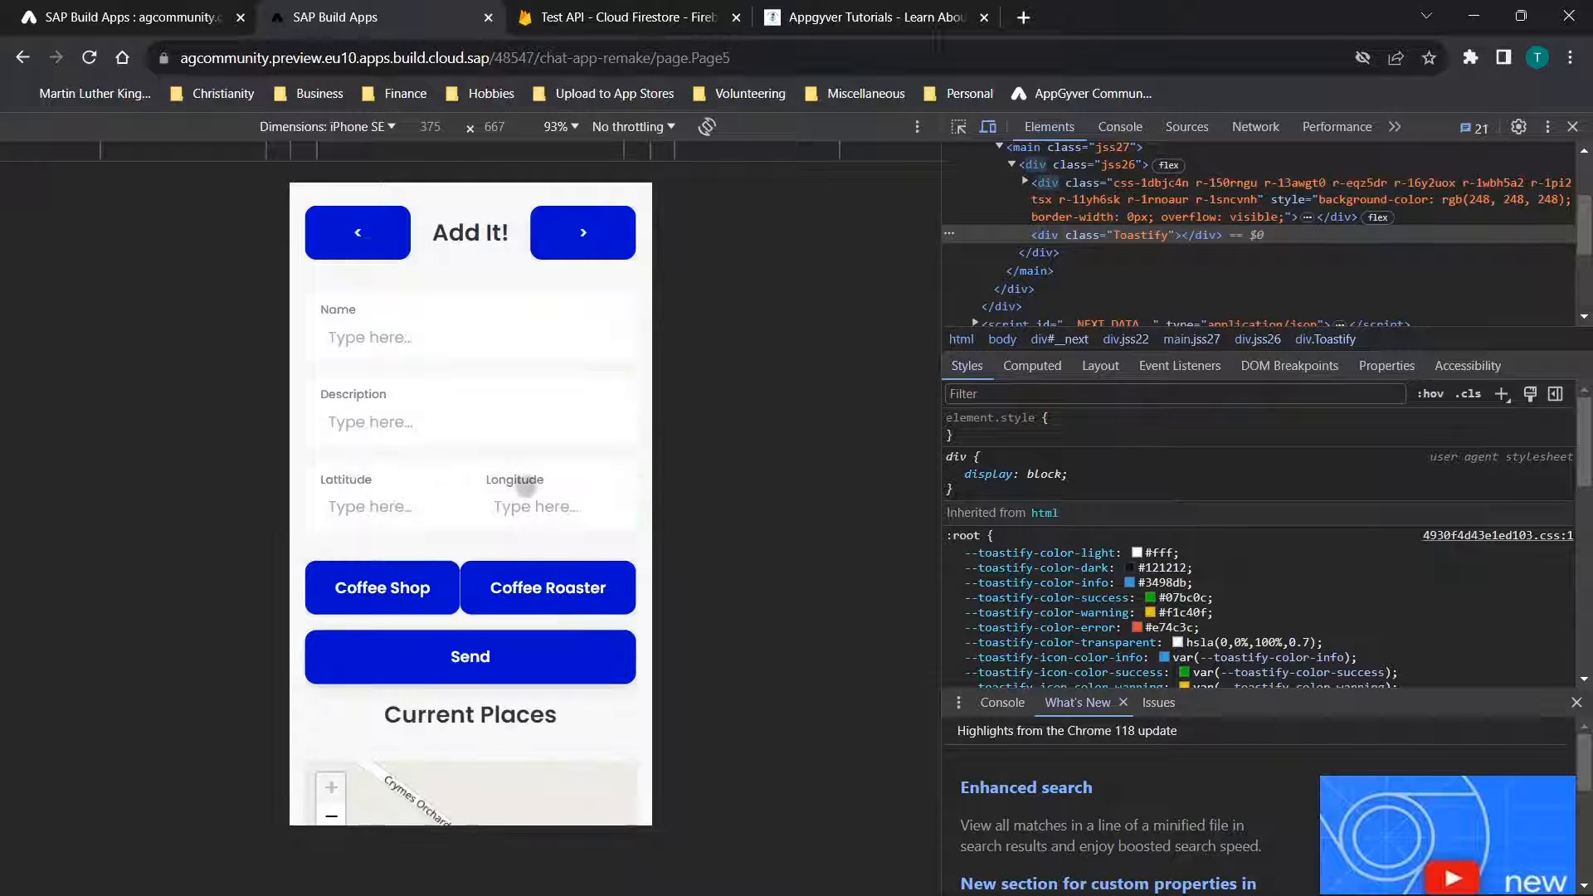
scroll(542, 487, down, 5)
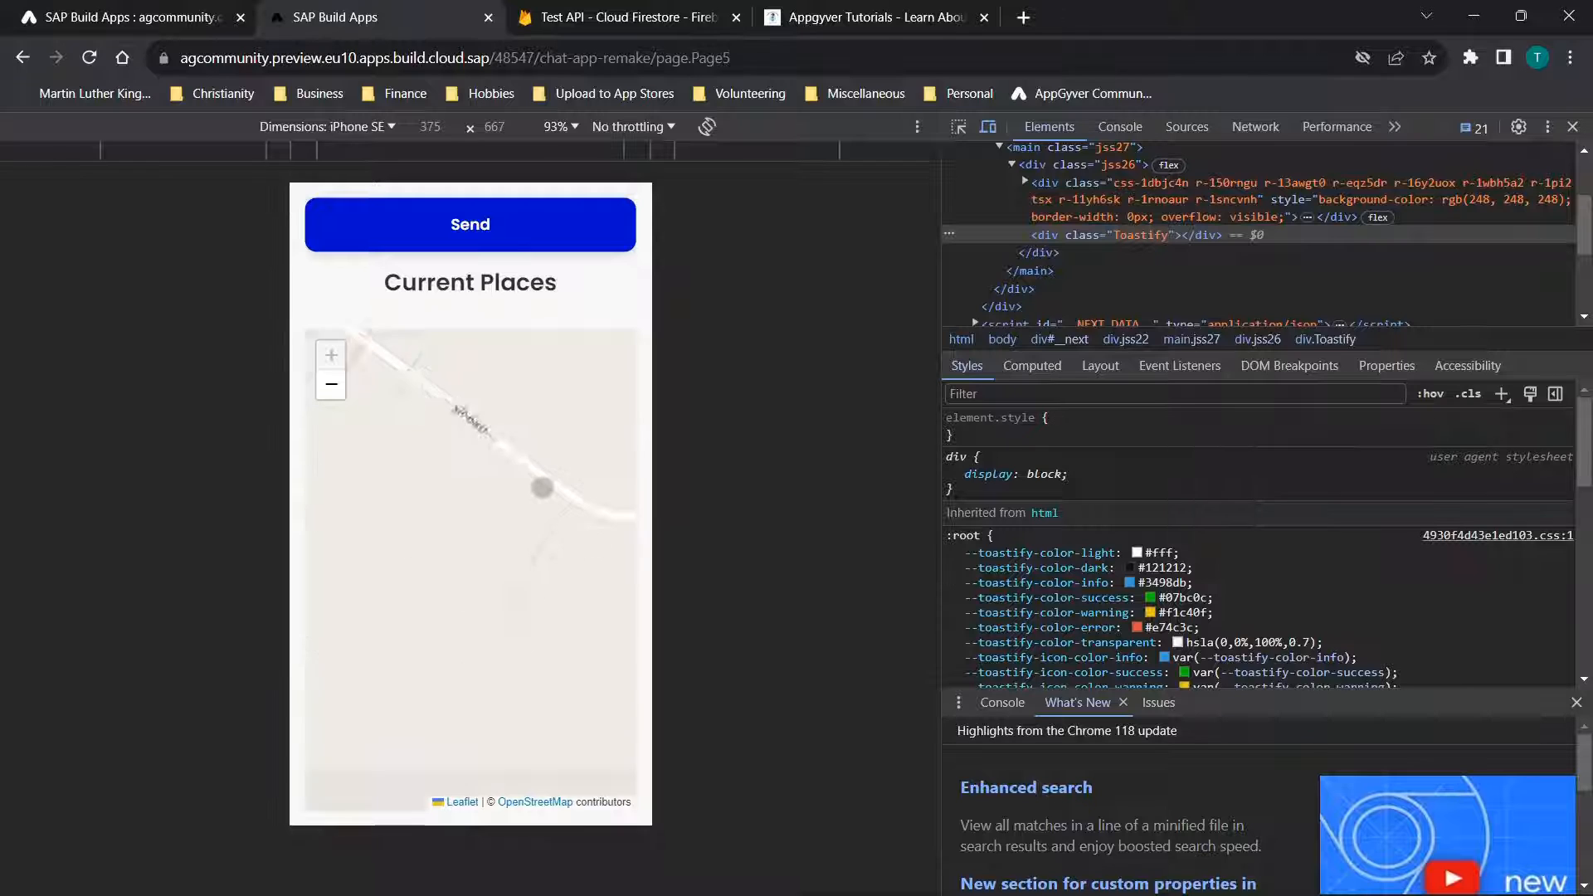
Return to the app builder and recheck the label, data, latitude and longitude fields in the map's Markers to render binding
click(125, 17)
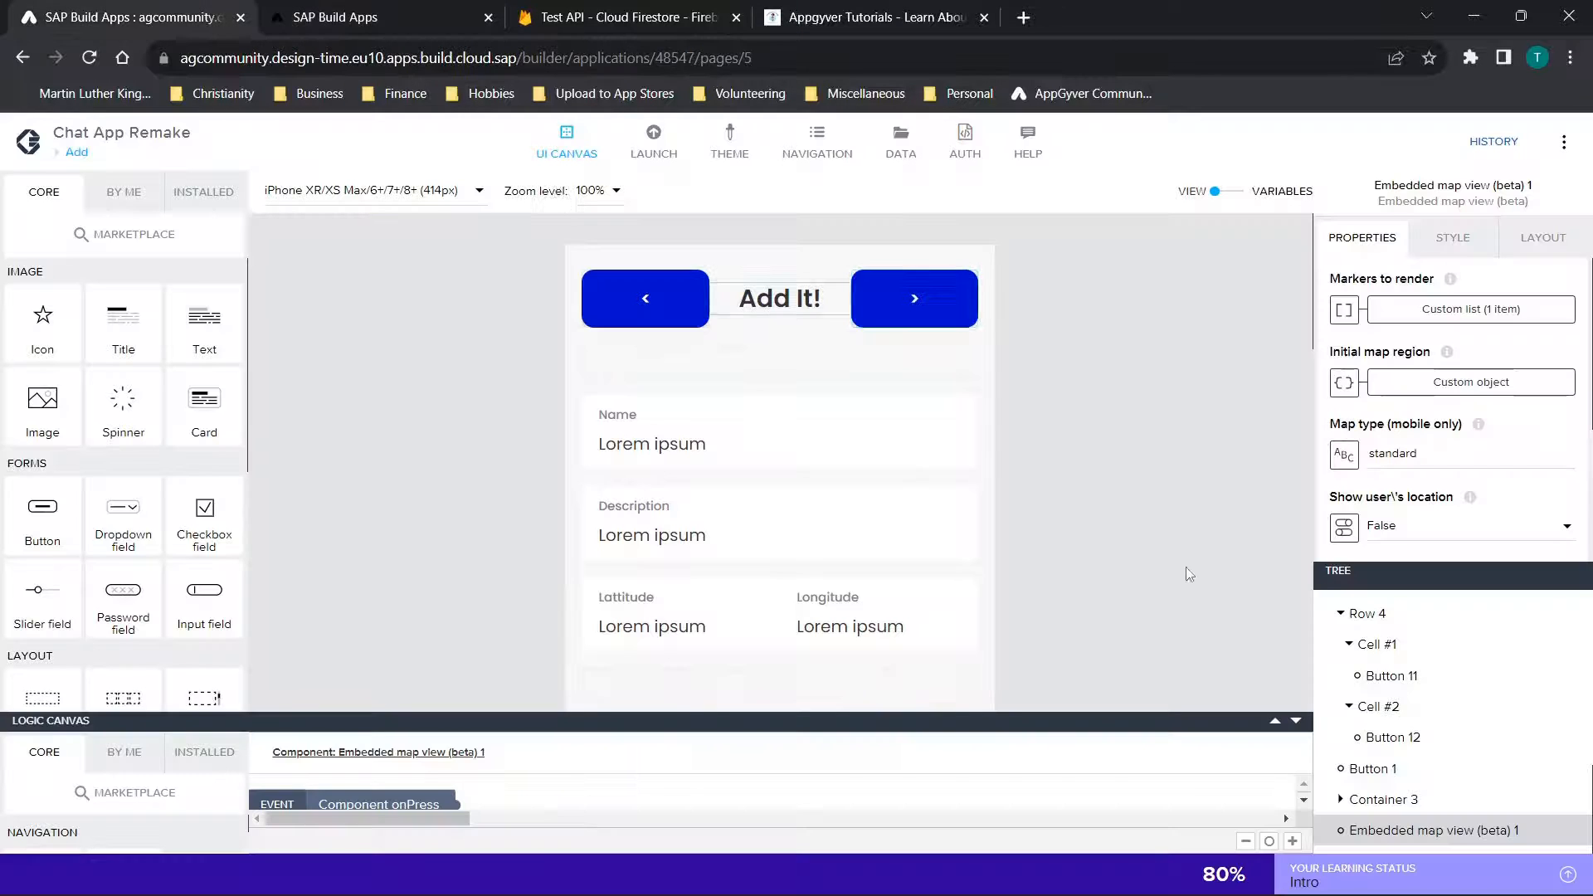
scroll(1144, 495, down, 5)
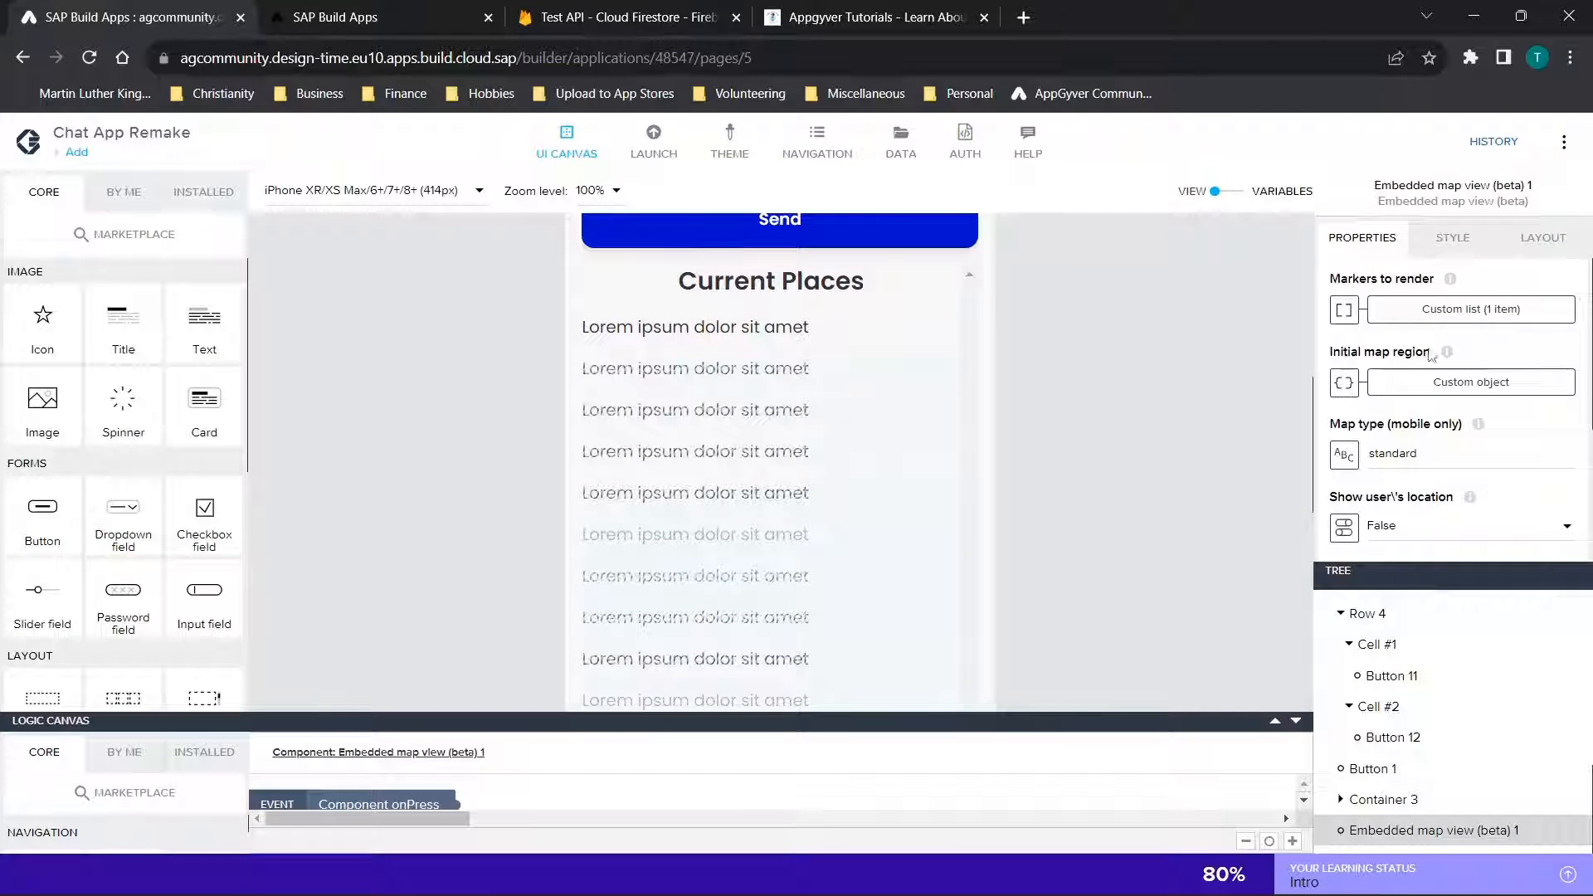
click(1479, 320)
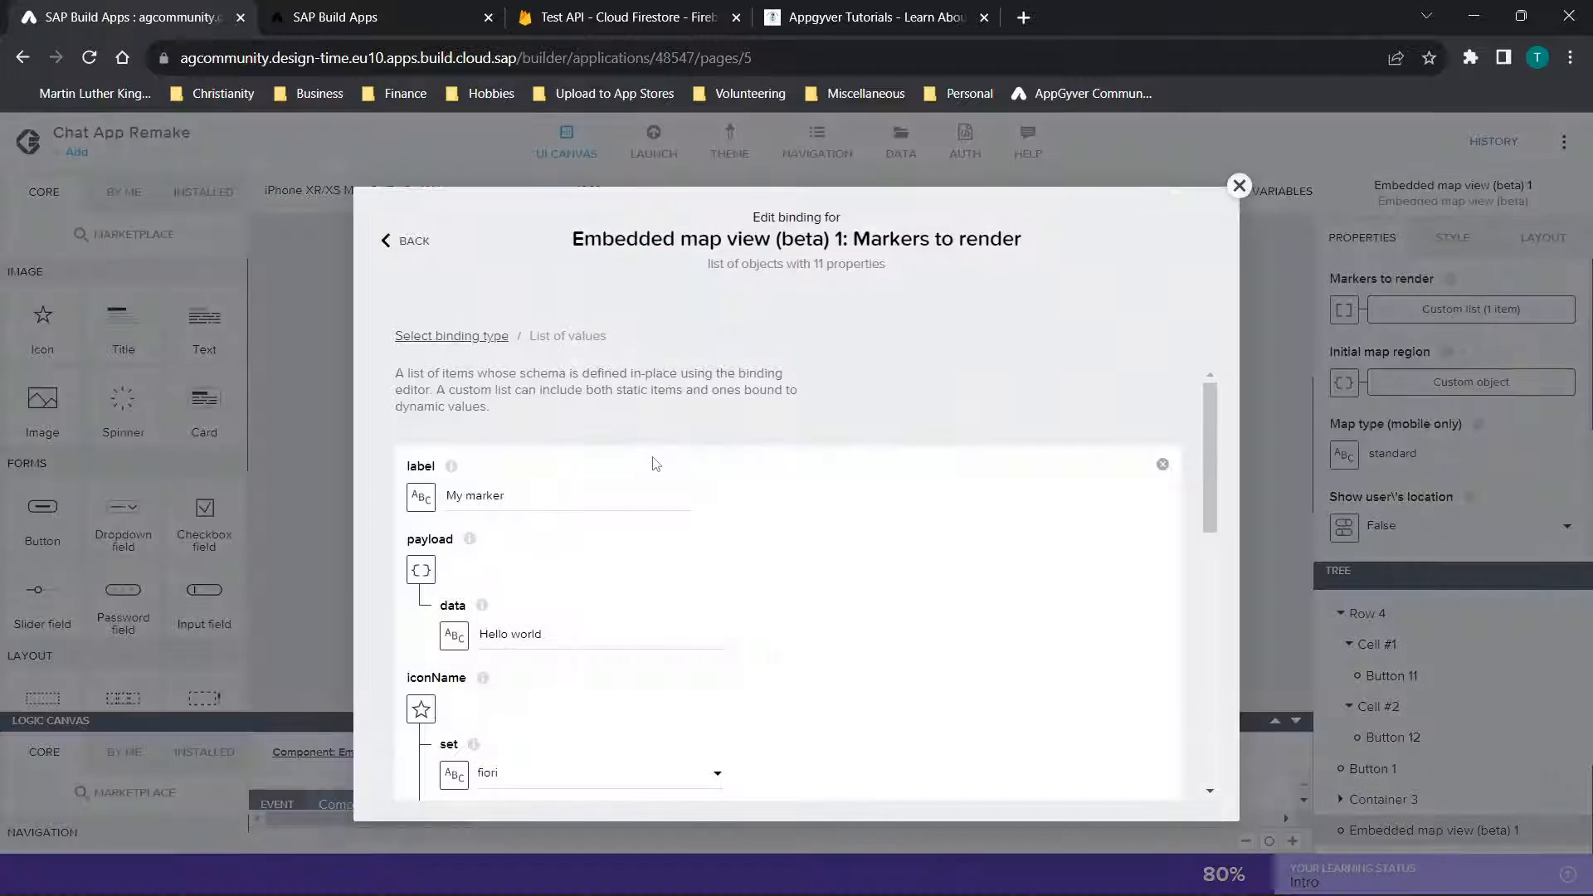
click(564, 499)
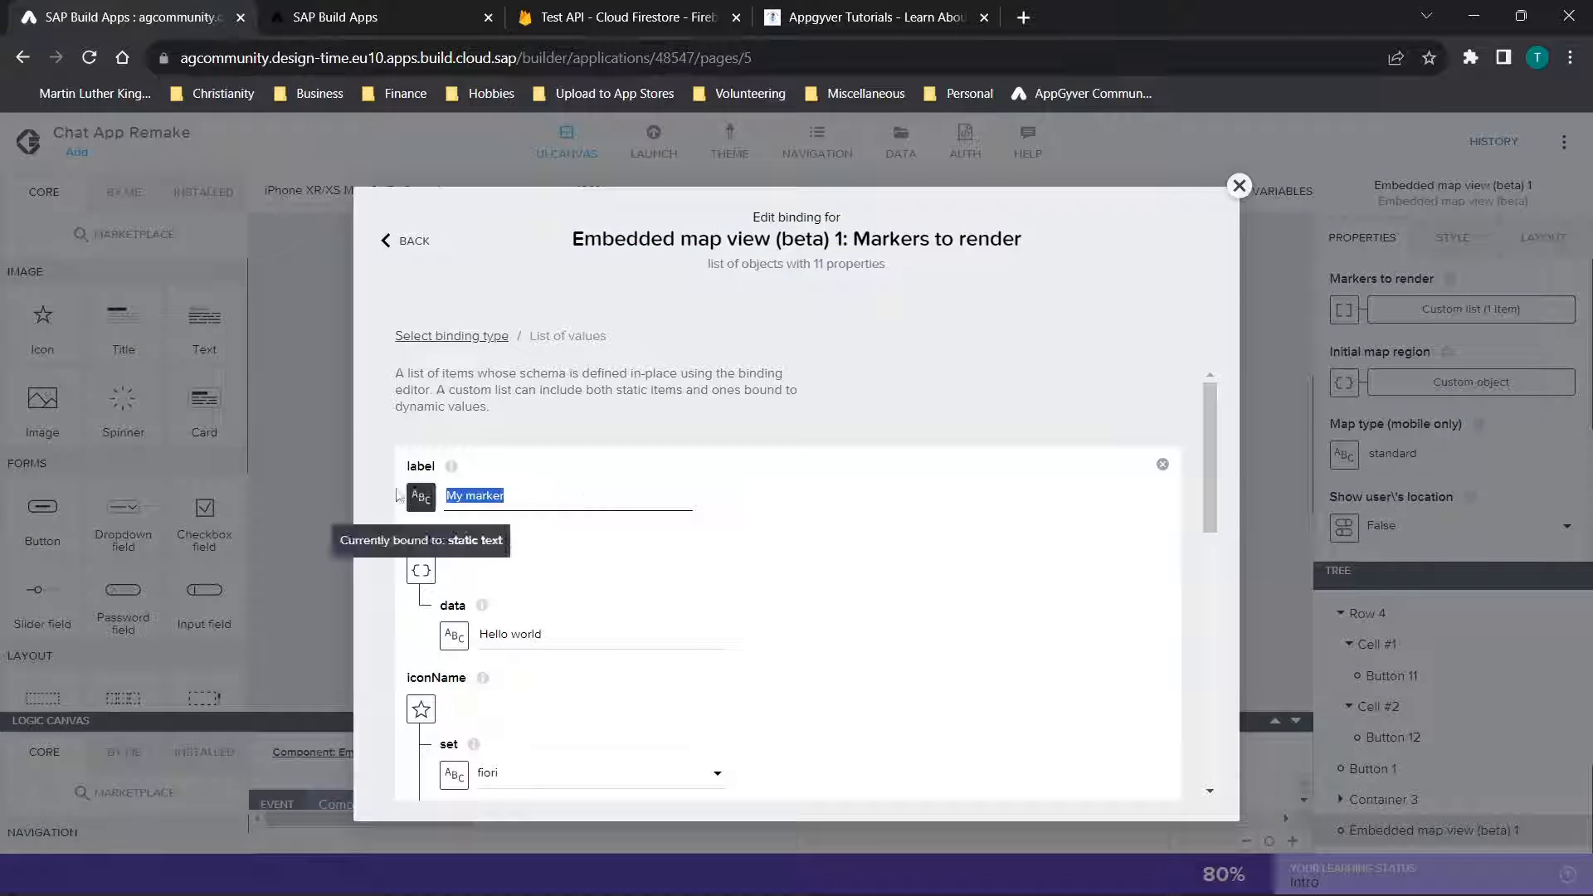
click(658, 635)
scroll(979, 506, down, 5)
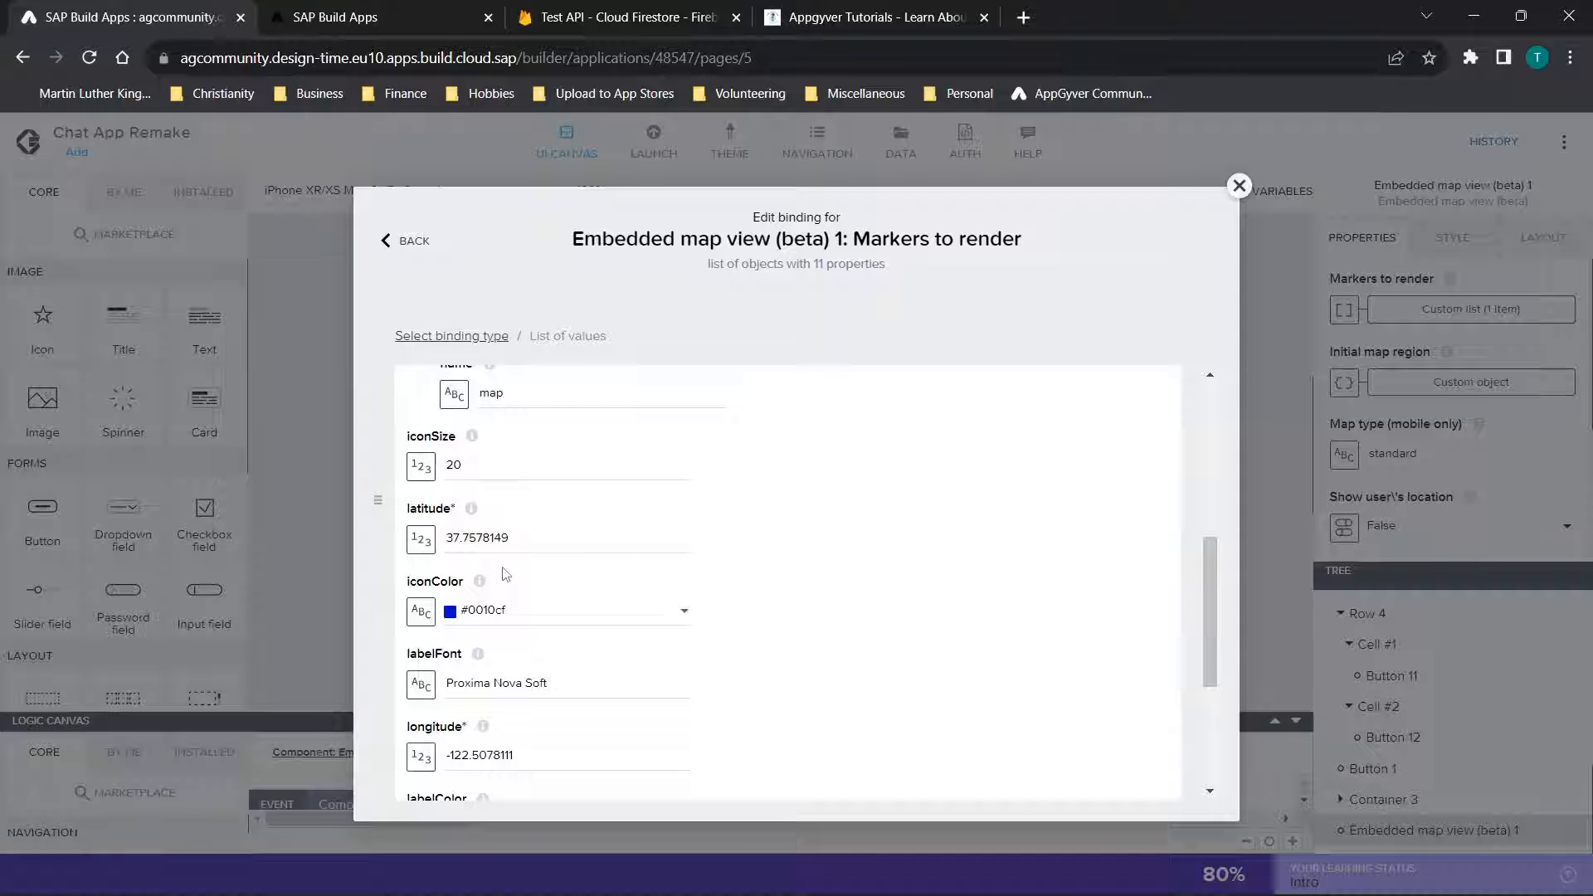
scroll(504, 568, down, 2)
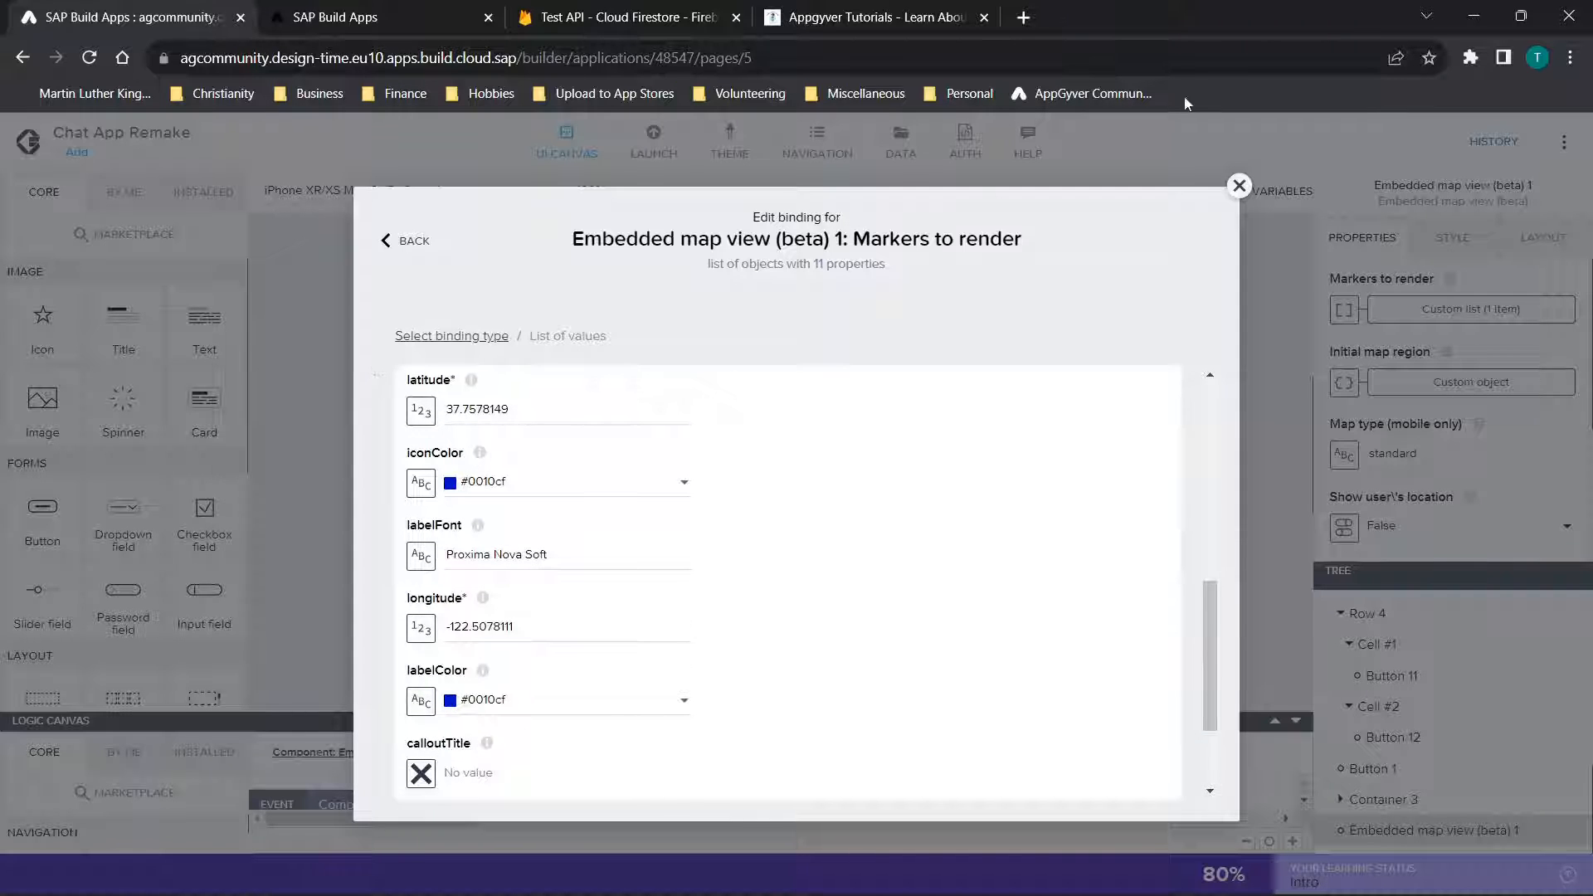
click(1239, 186)
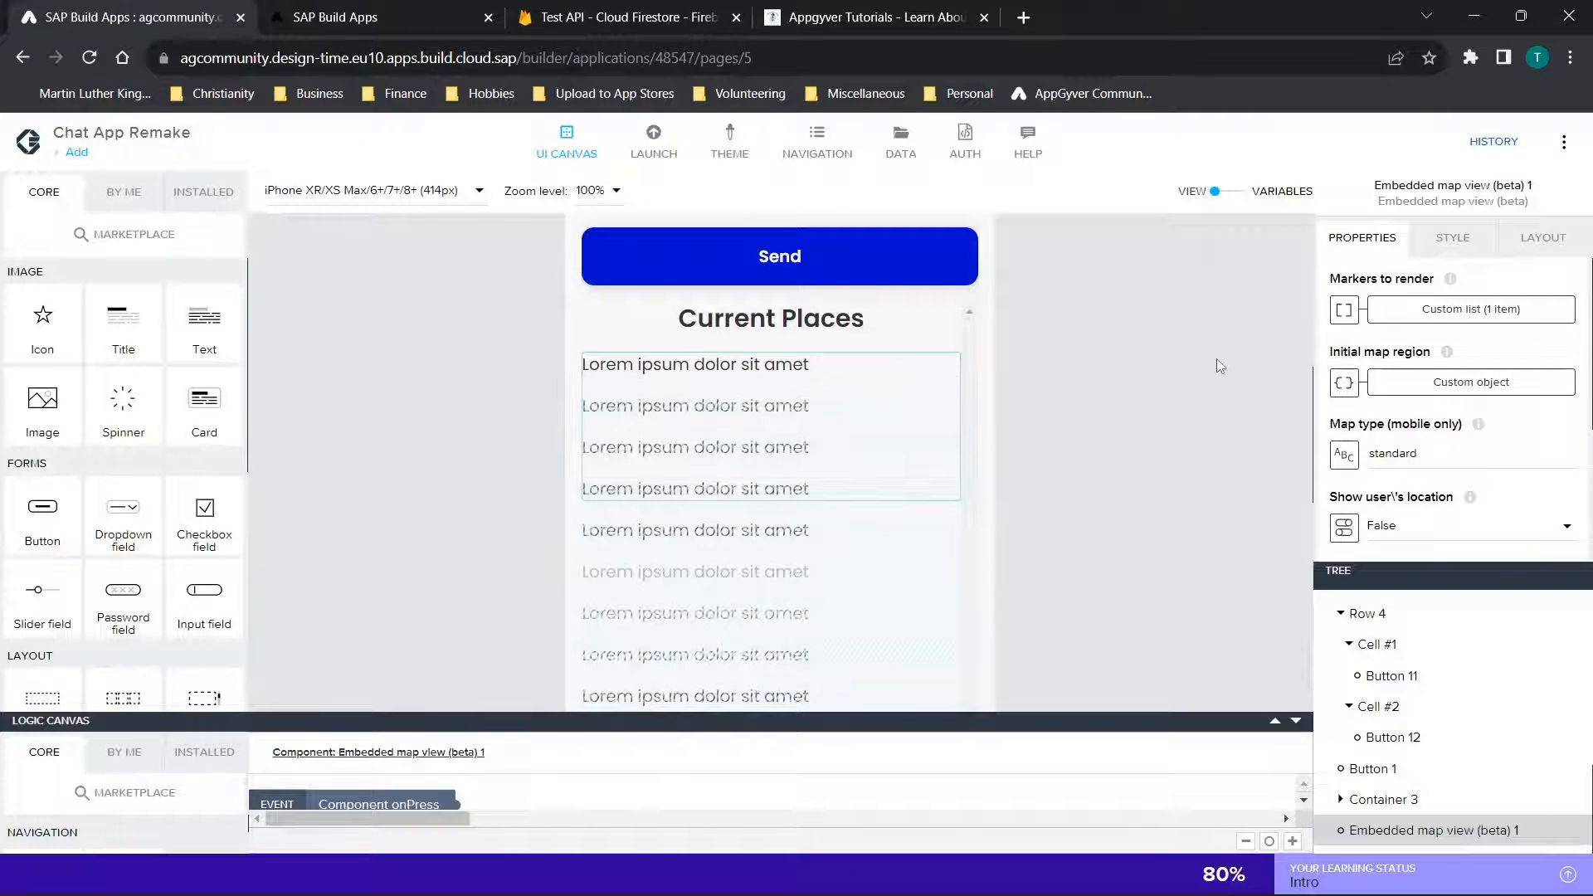
Compare the Add page's input fields, buttons and Current Places list with the Location2 document in the Firebase console
scroll(1112, 323, up, 5)
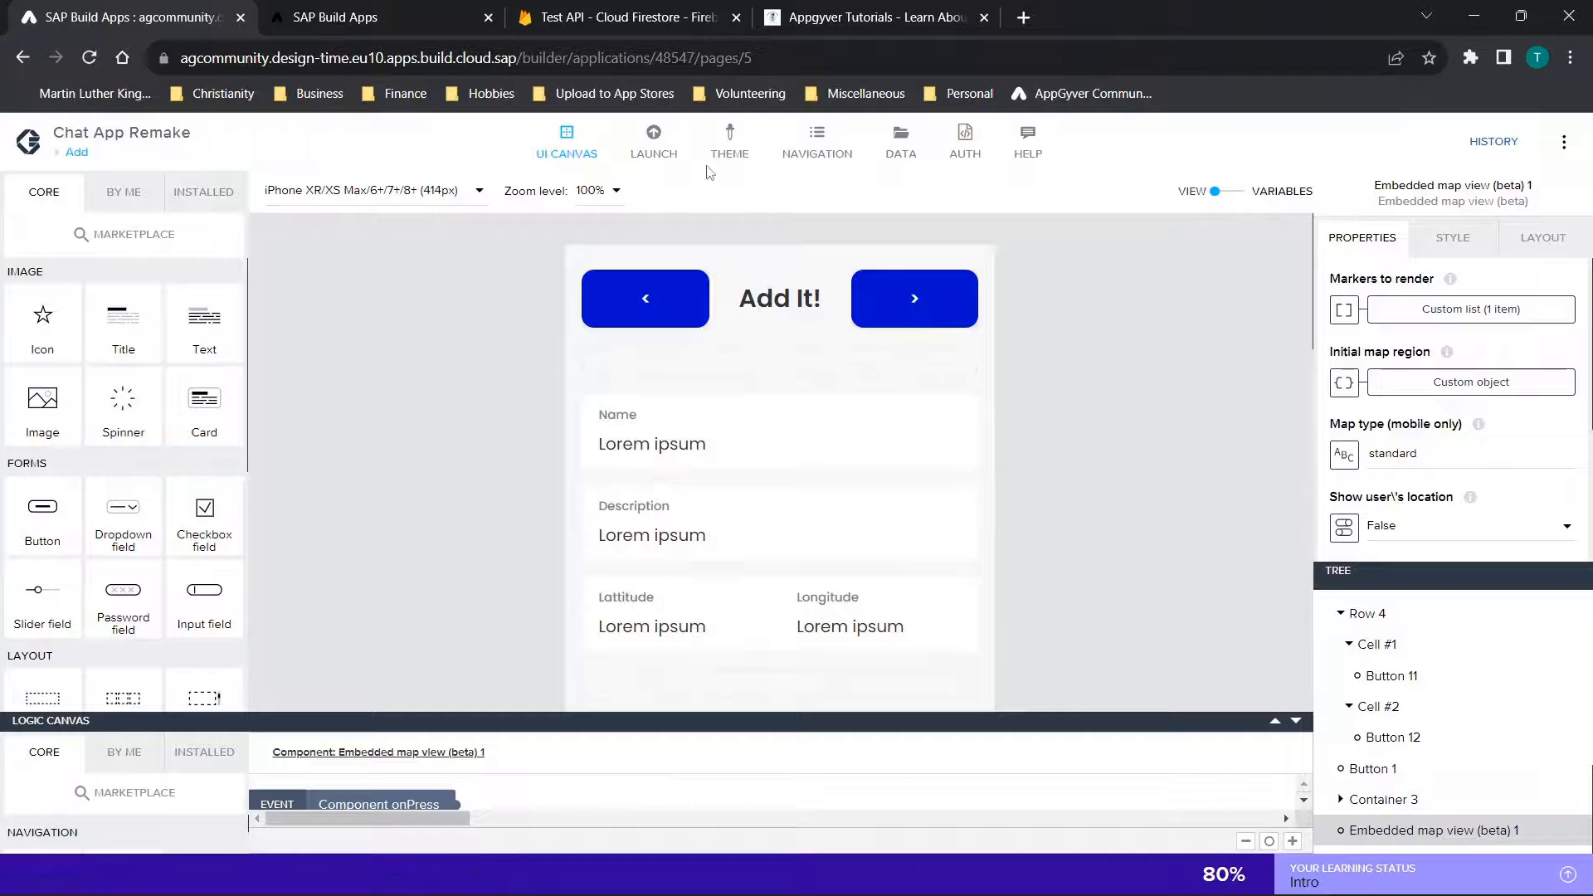
scroll(849, 433, down, 3)
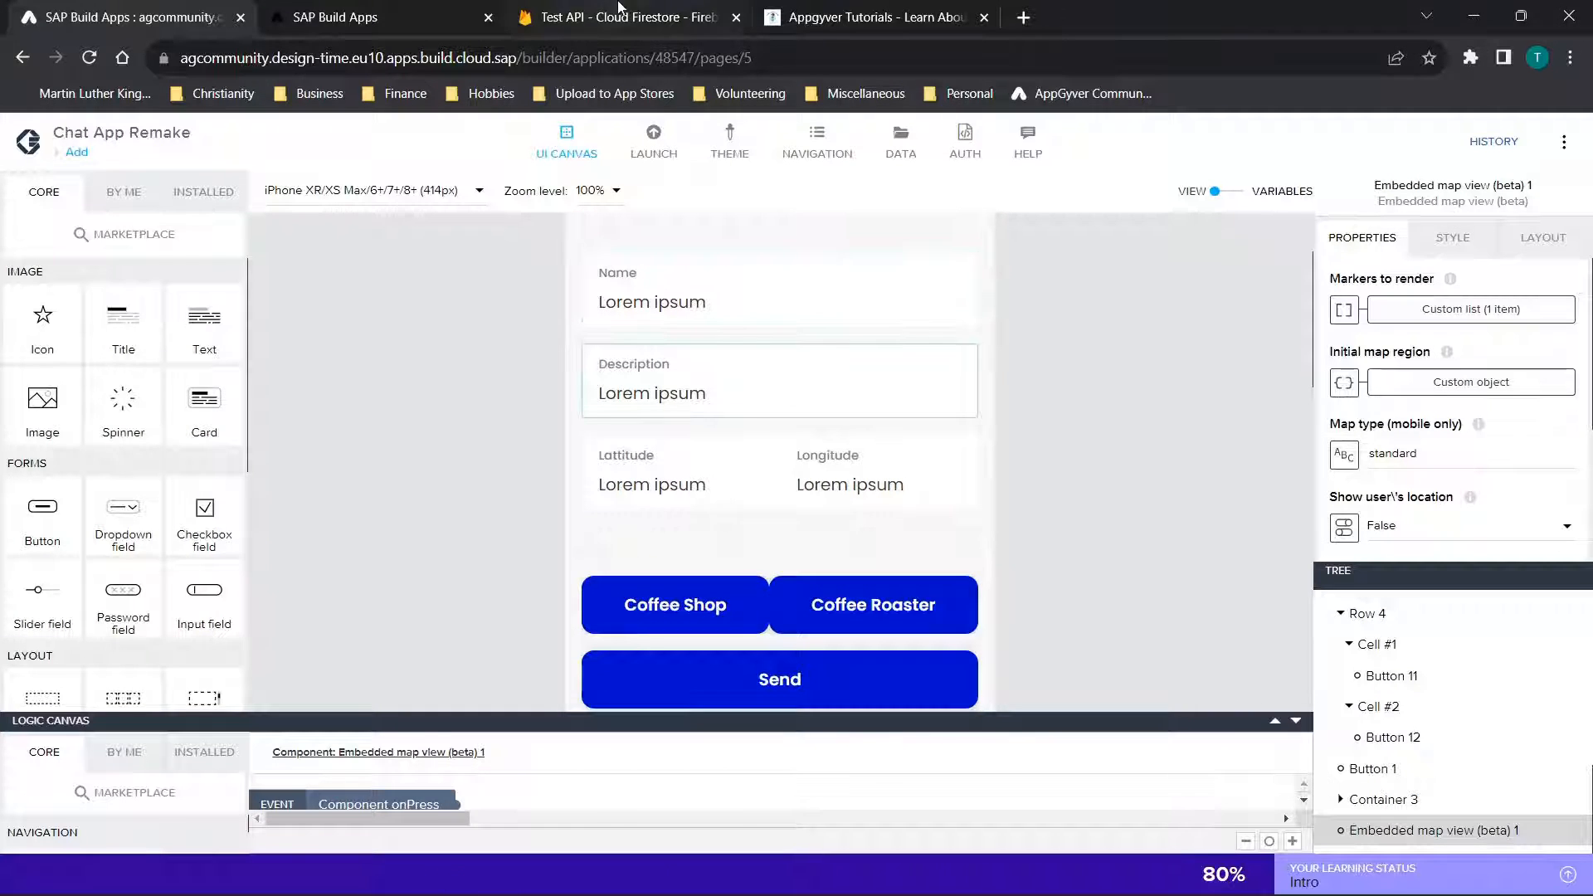
click(628, 17)
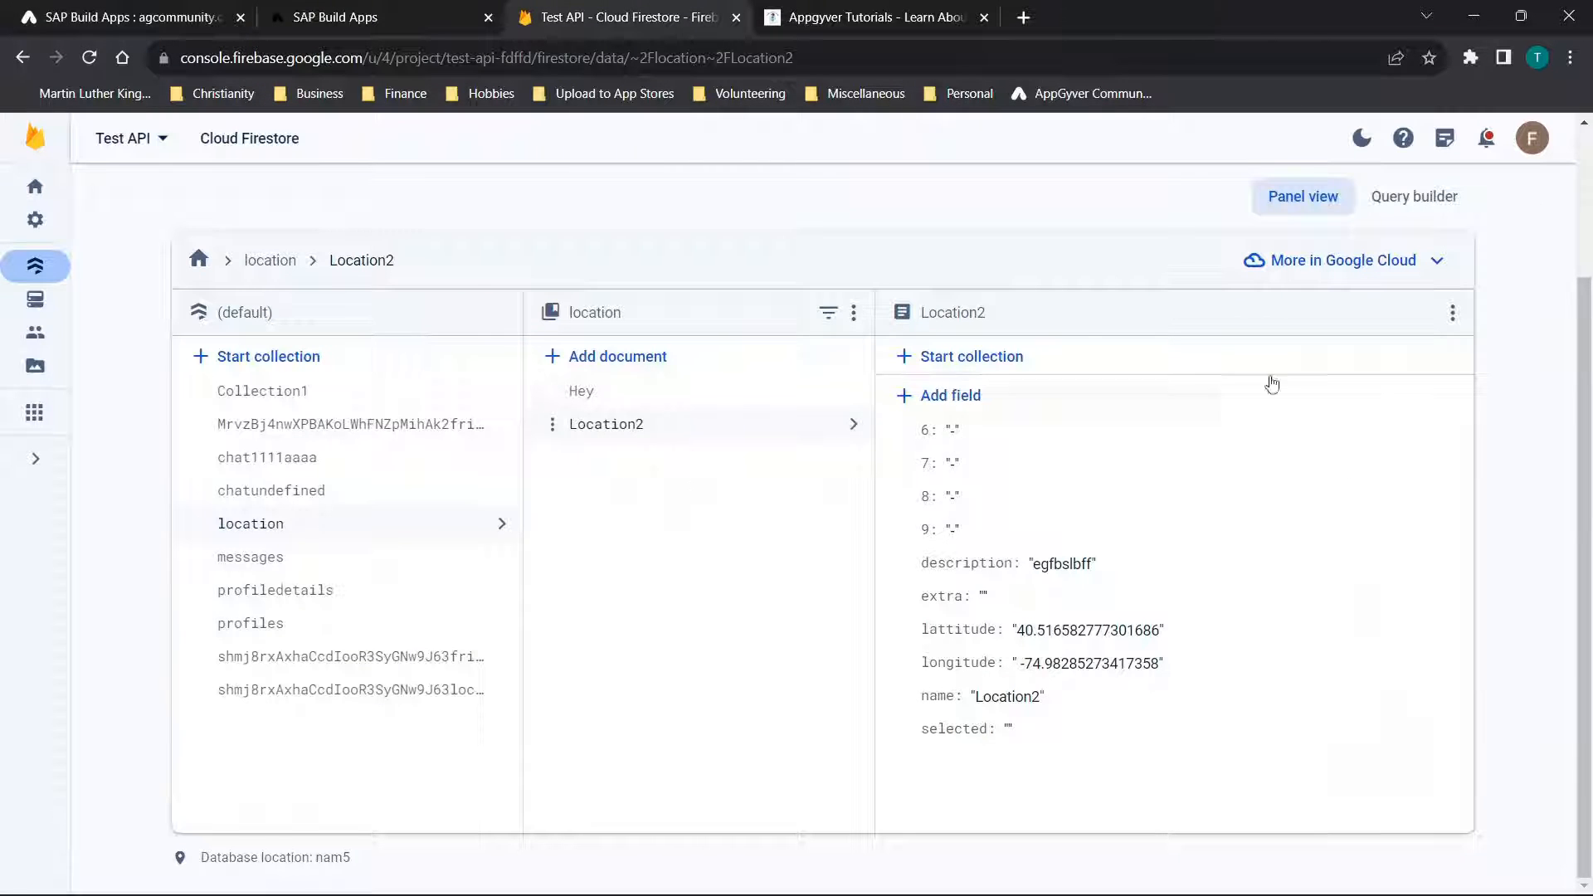
click(408, 8)
click(150, 9)
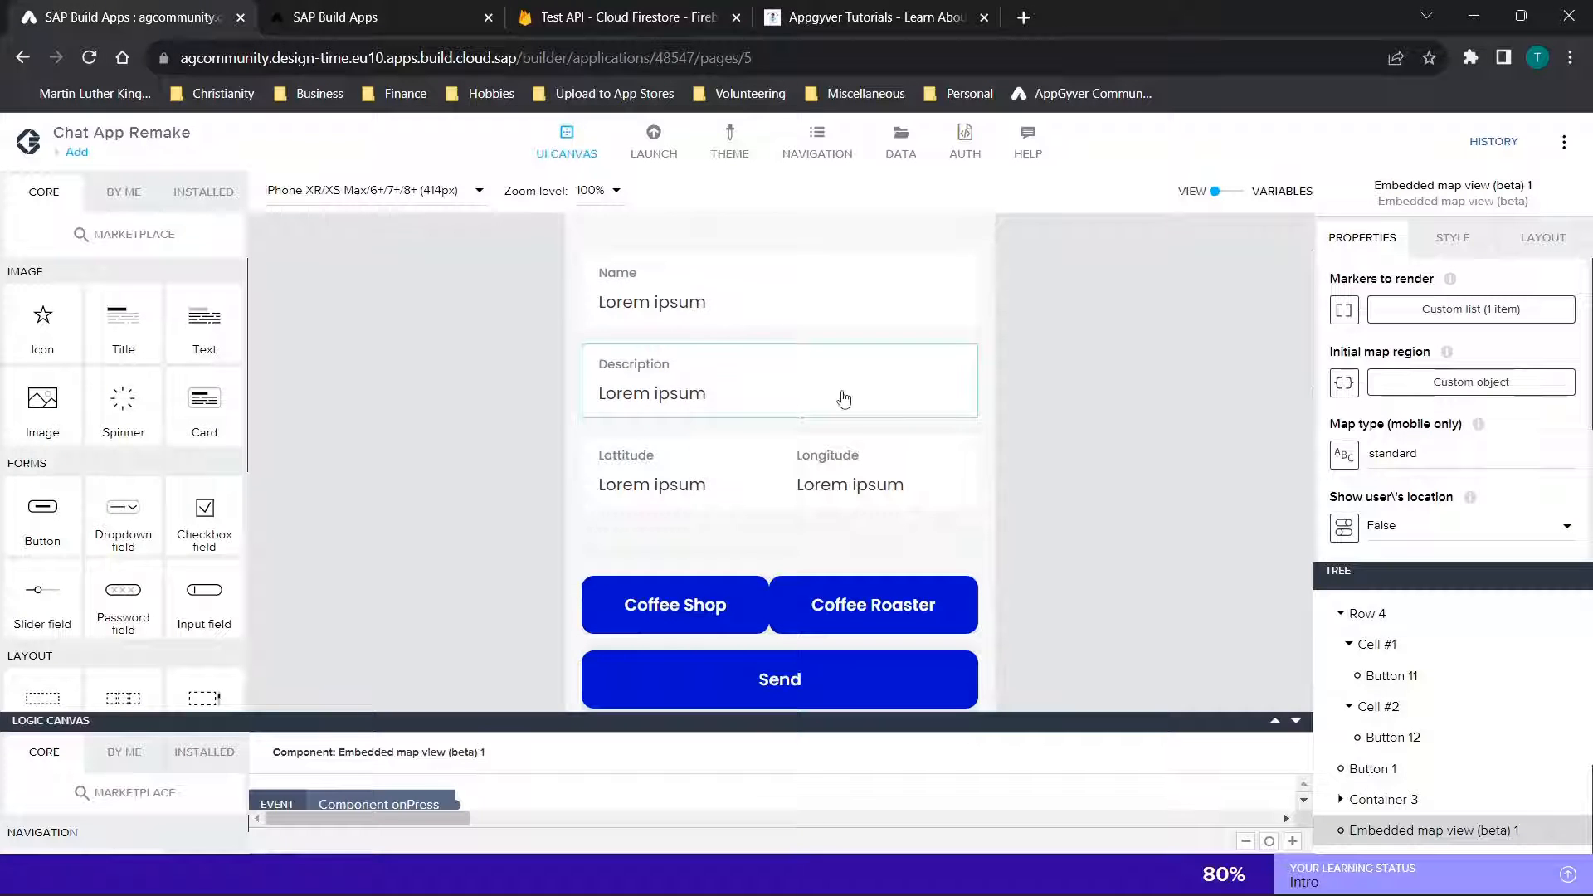
scroll(844, 400, up, 2)
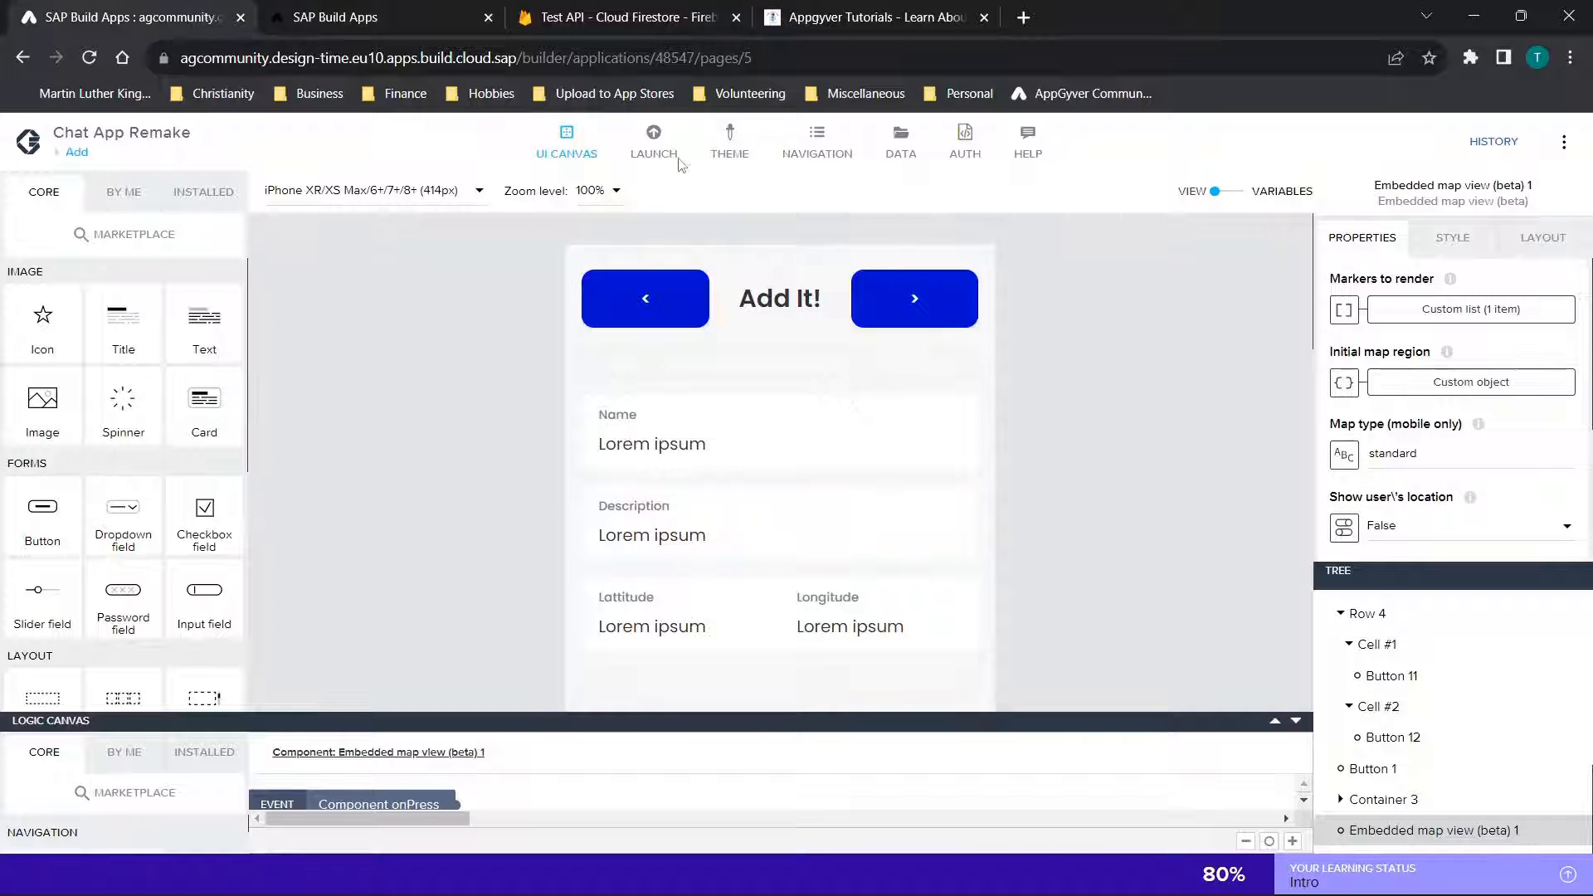
scroll(1152, 307, down, 3)
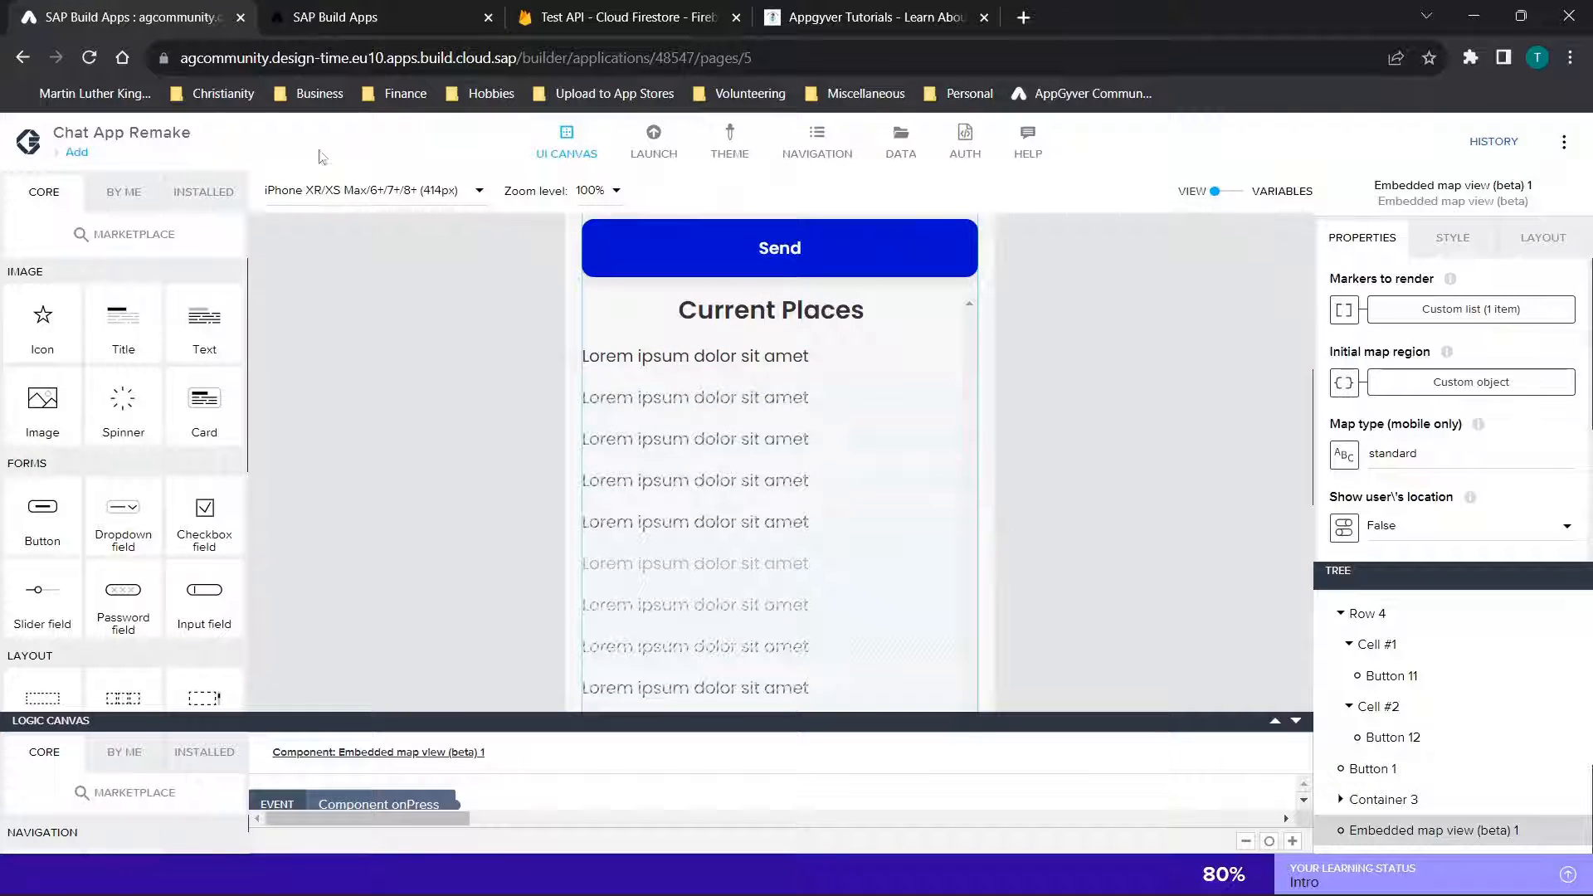
Open the Find Places page in the app builder and view its embedded map
click(74, 153)
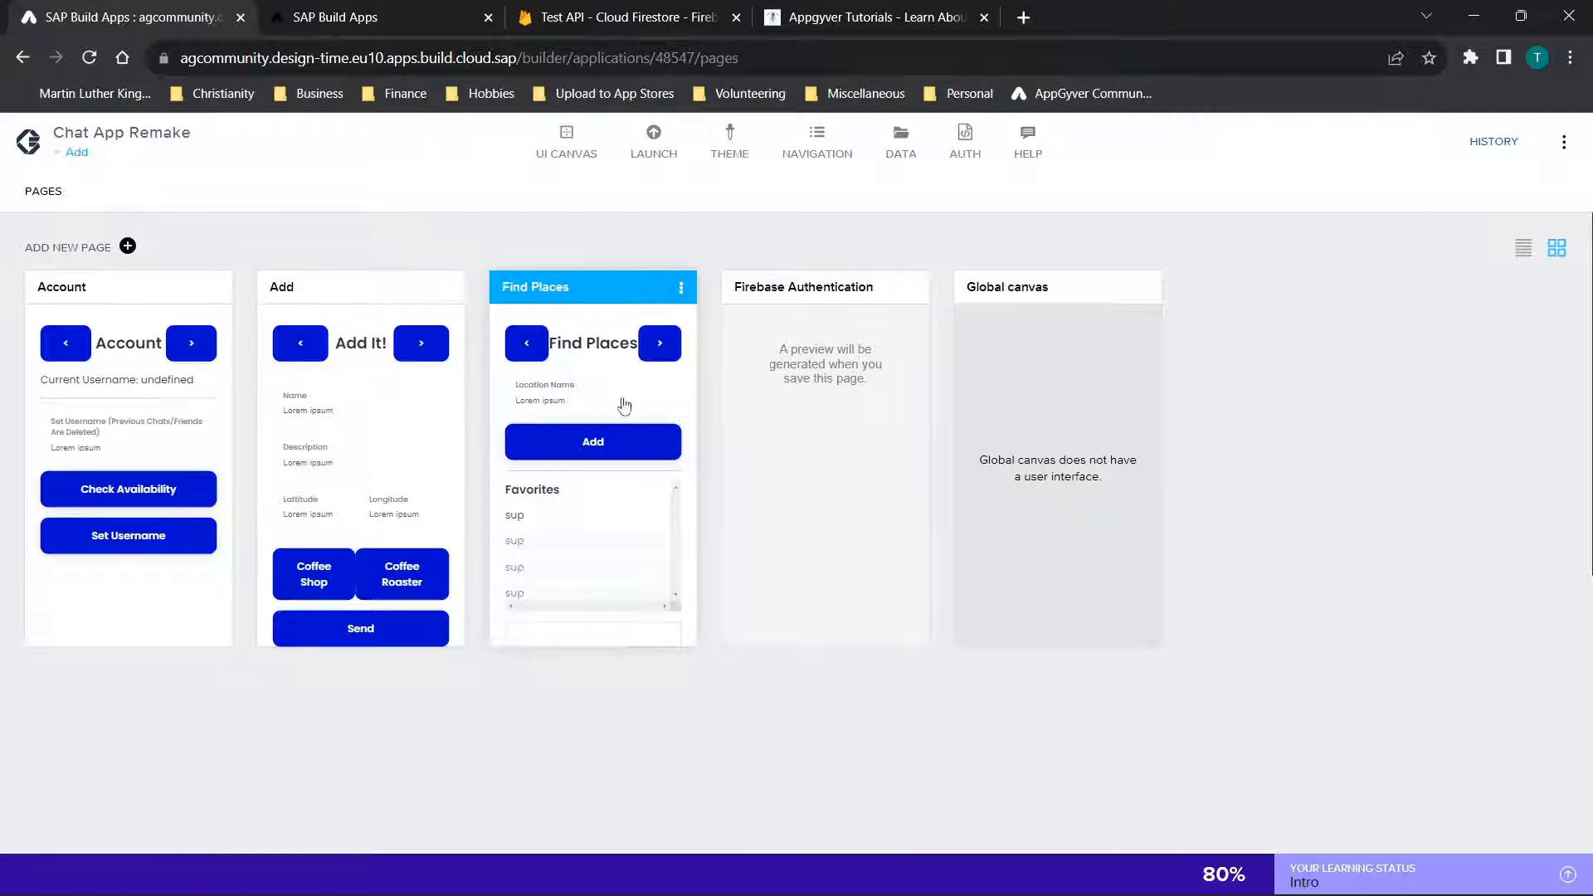
click(644, 414)
scroll(1190, 392, down, 5)
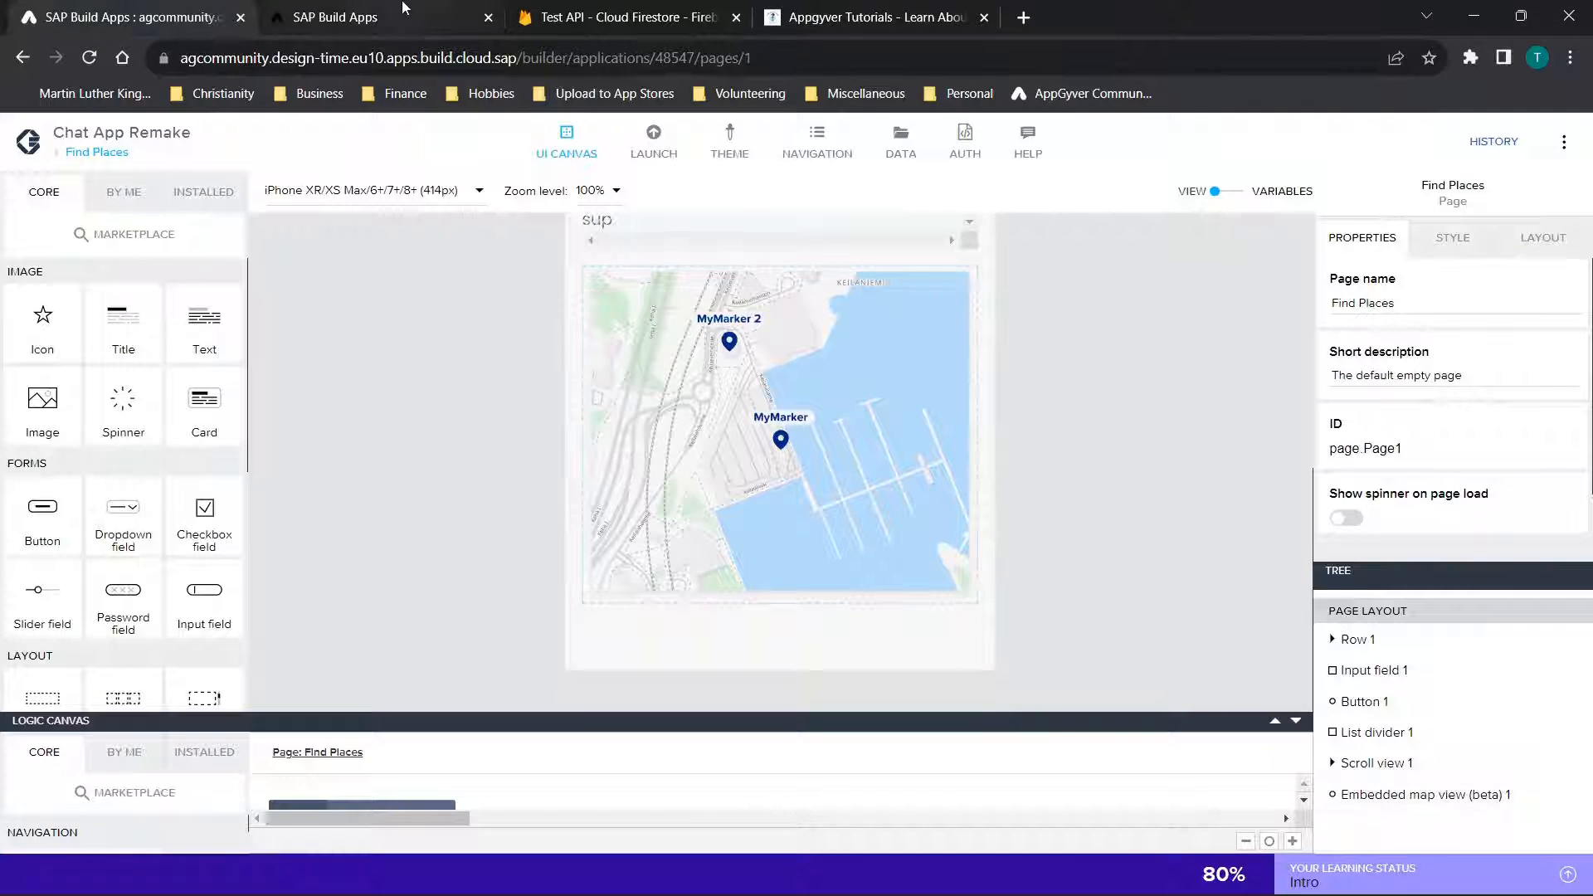
Switch to the app preview and navigate forward past the Account page to the Find Places page
click(373, 17)
scroll(534, 284, up, 5)
click(571, 224)
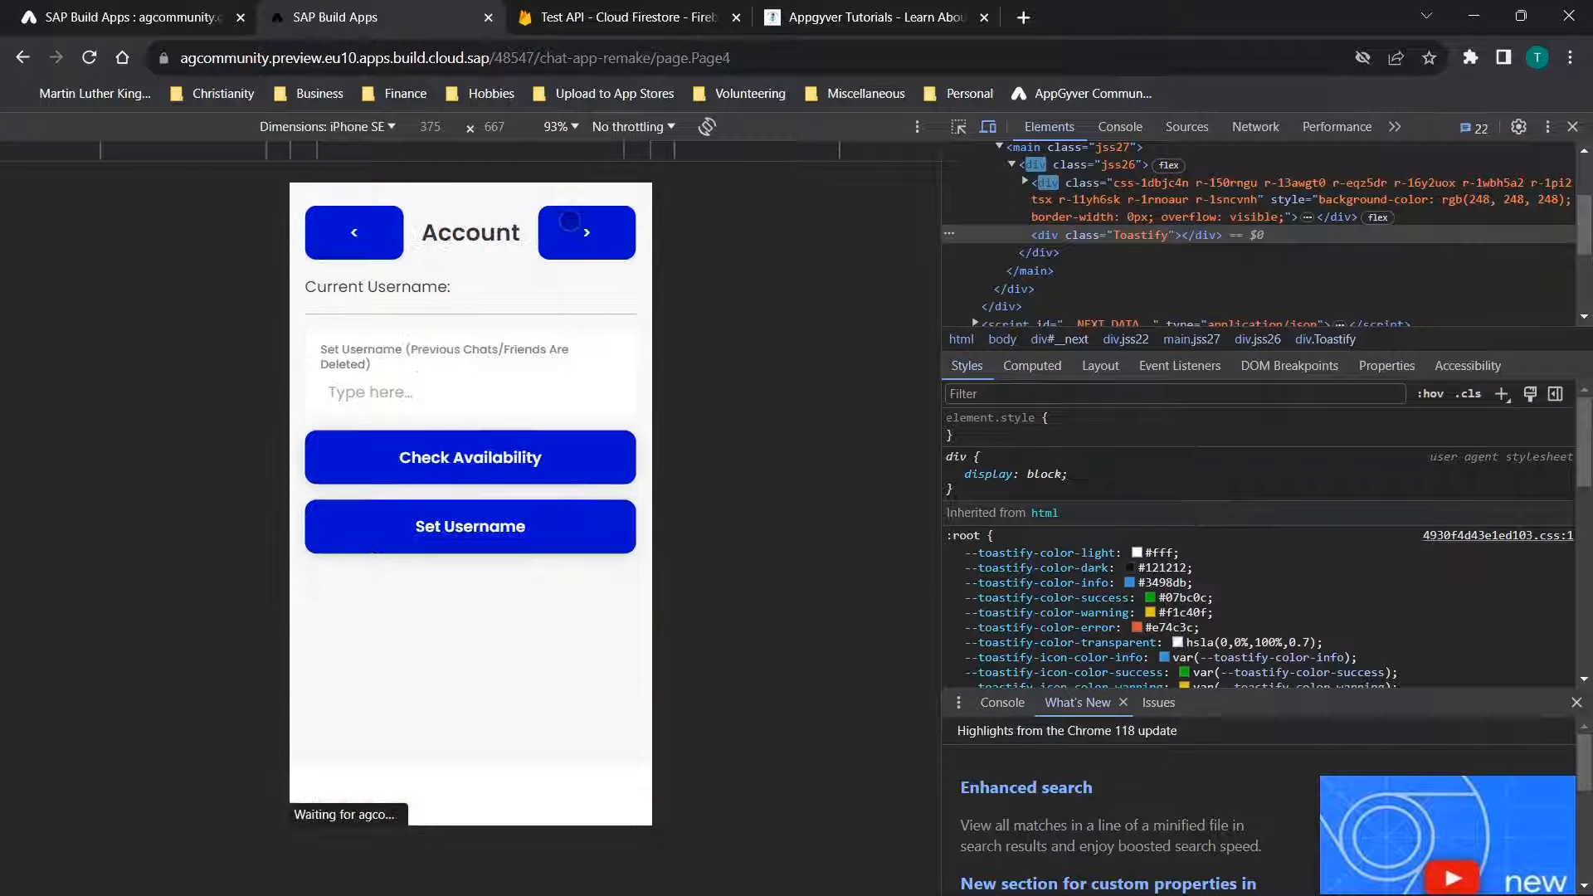
click(571, 224)
Zoom the map under Favorites out to the eastern United States and show the Location2 and Hey markers in turn
scroll(569, 540, down, 4)
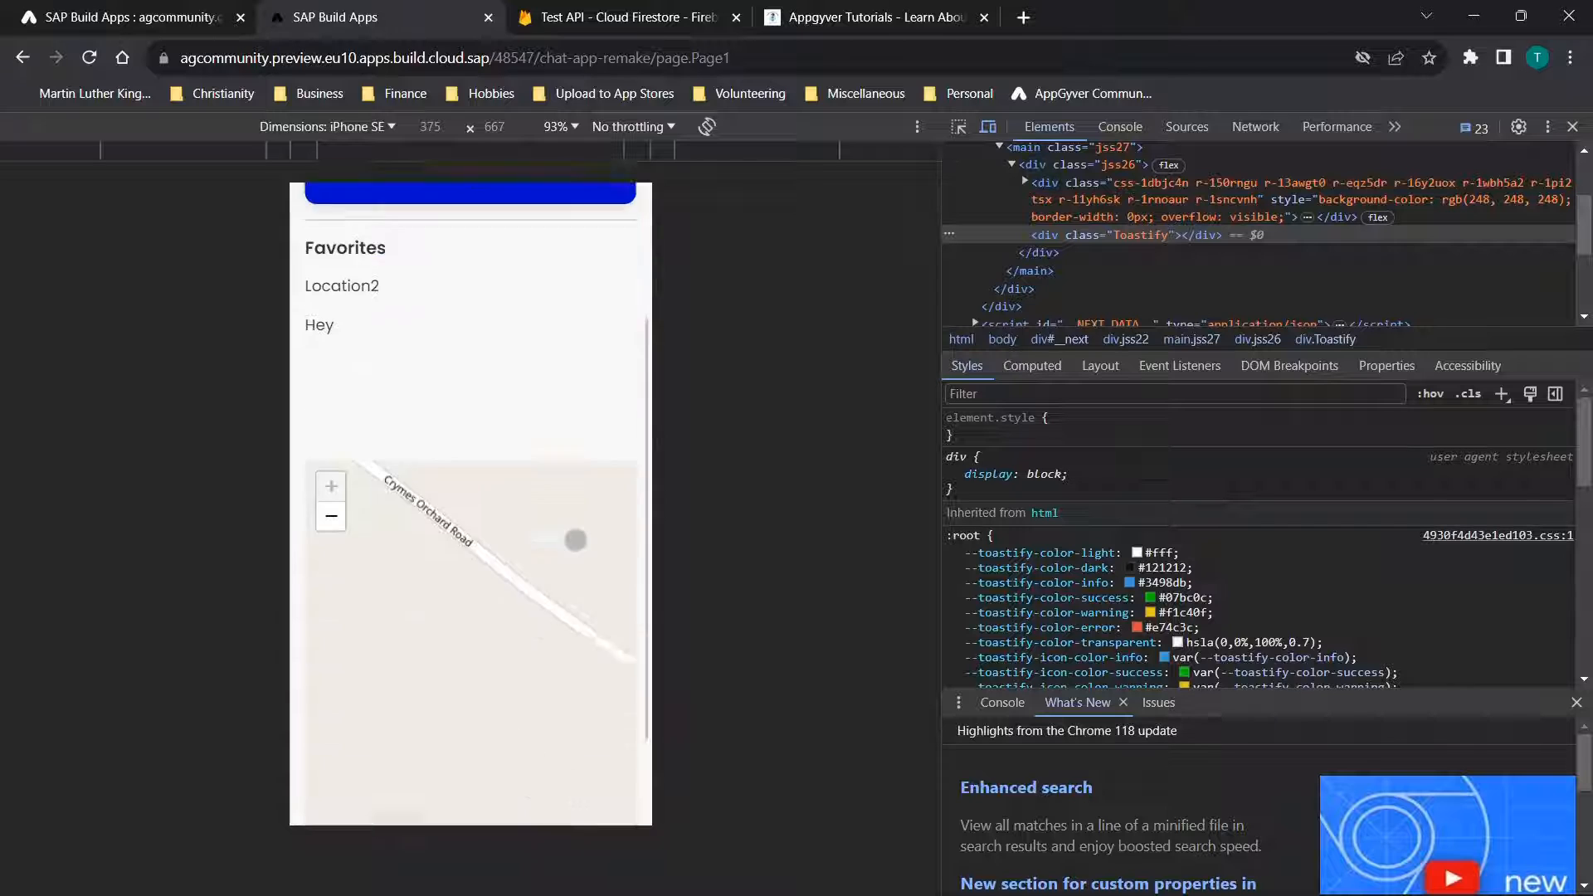
scroll(576, 540, down, 5)
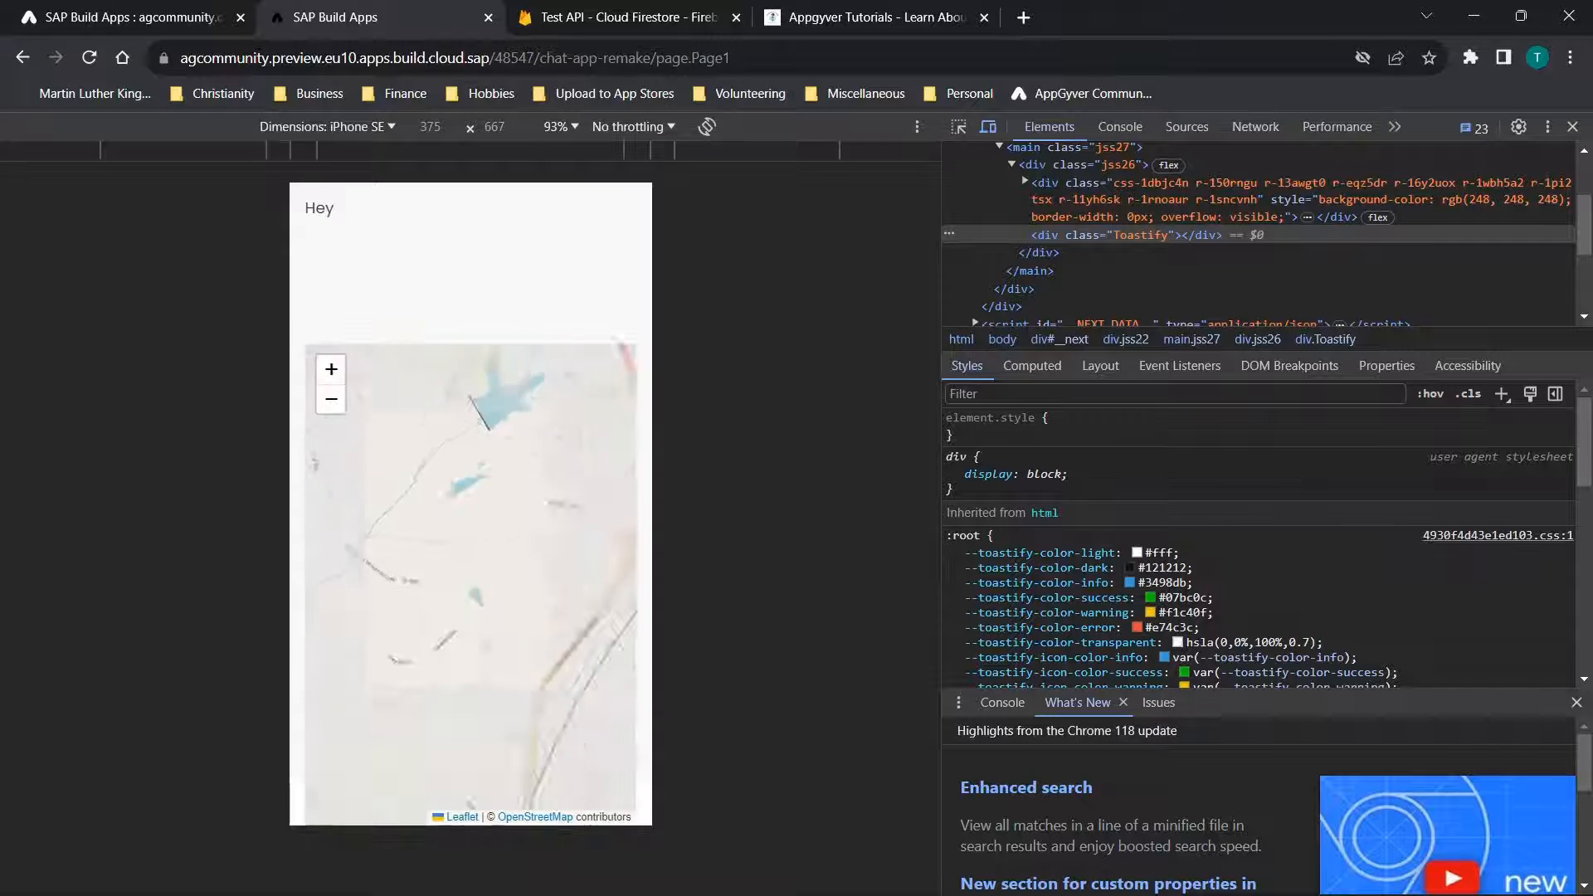
scroll(576, 540, down, 4)
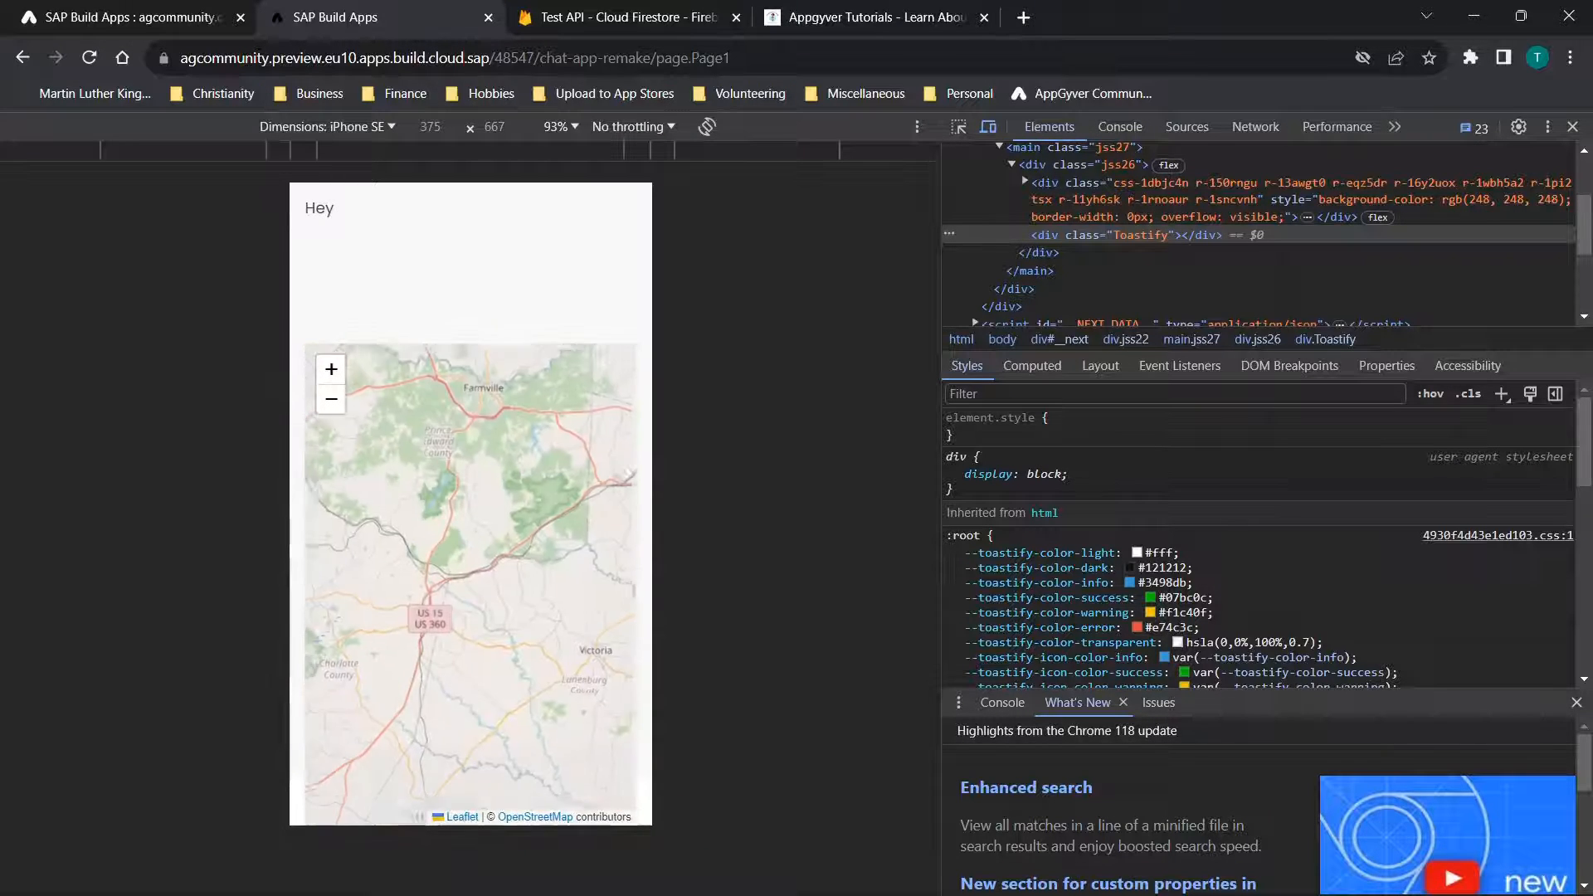
scroll(471, 585, down, 4)
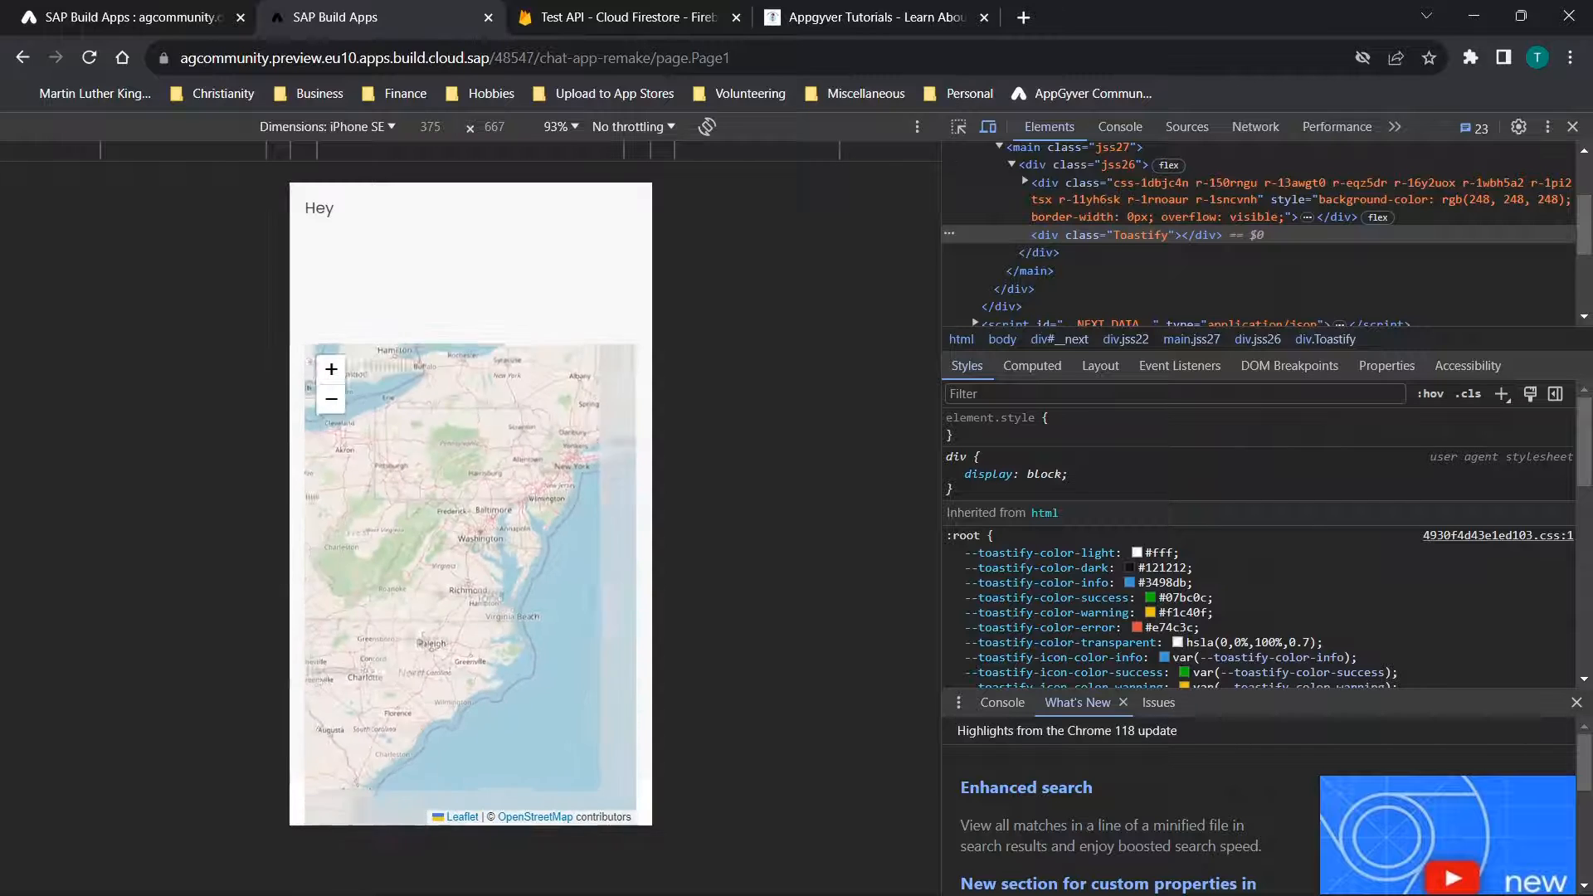
scroll(530, 250, up, 3)
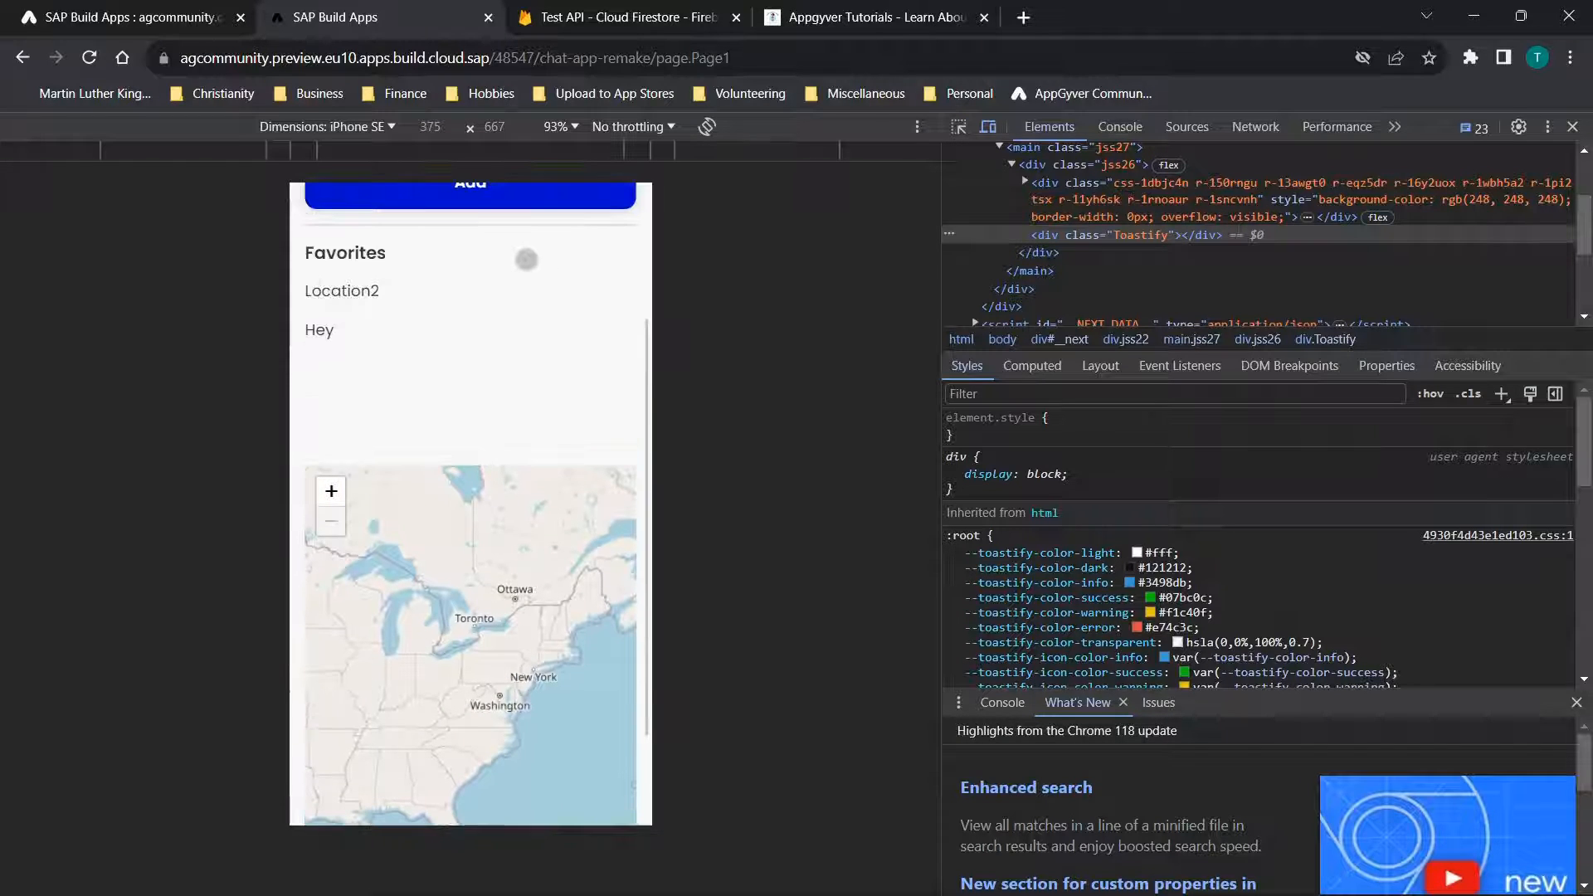
click(329, 290)
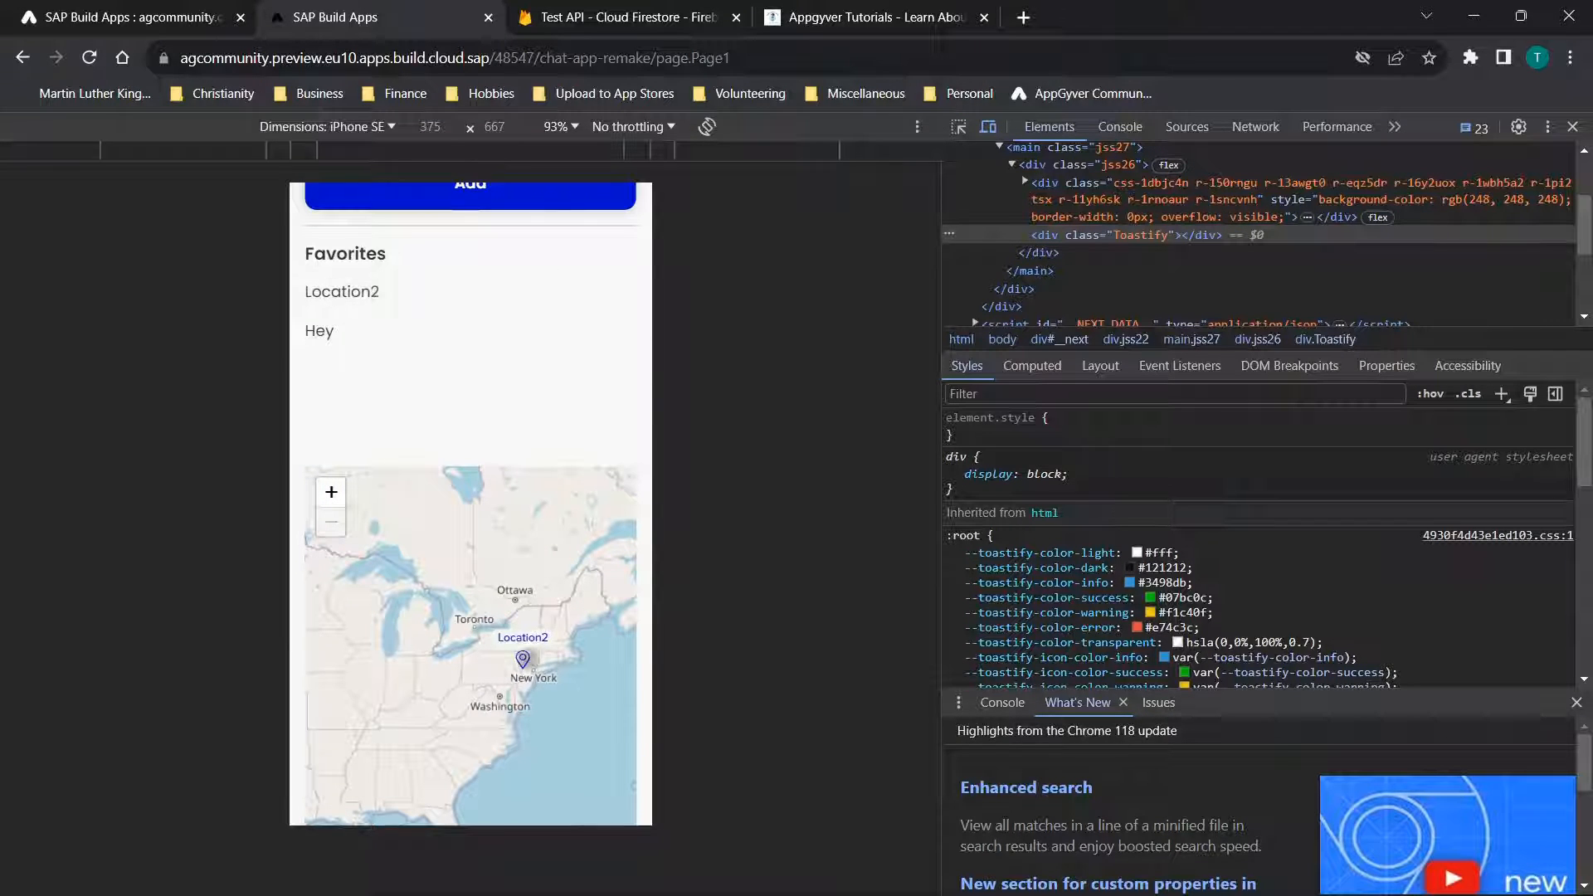
click(319, 329)
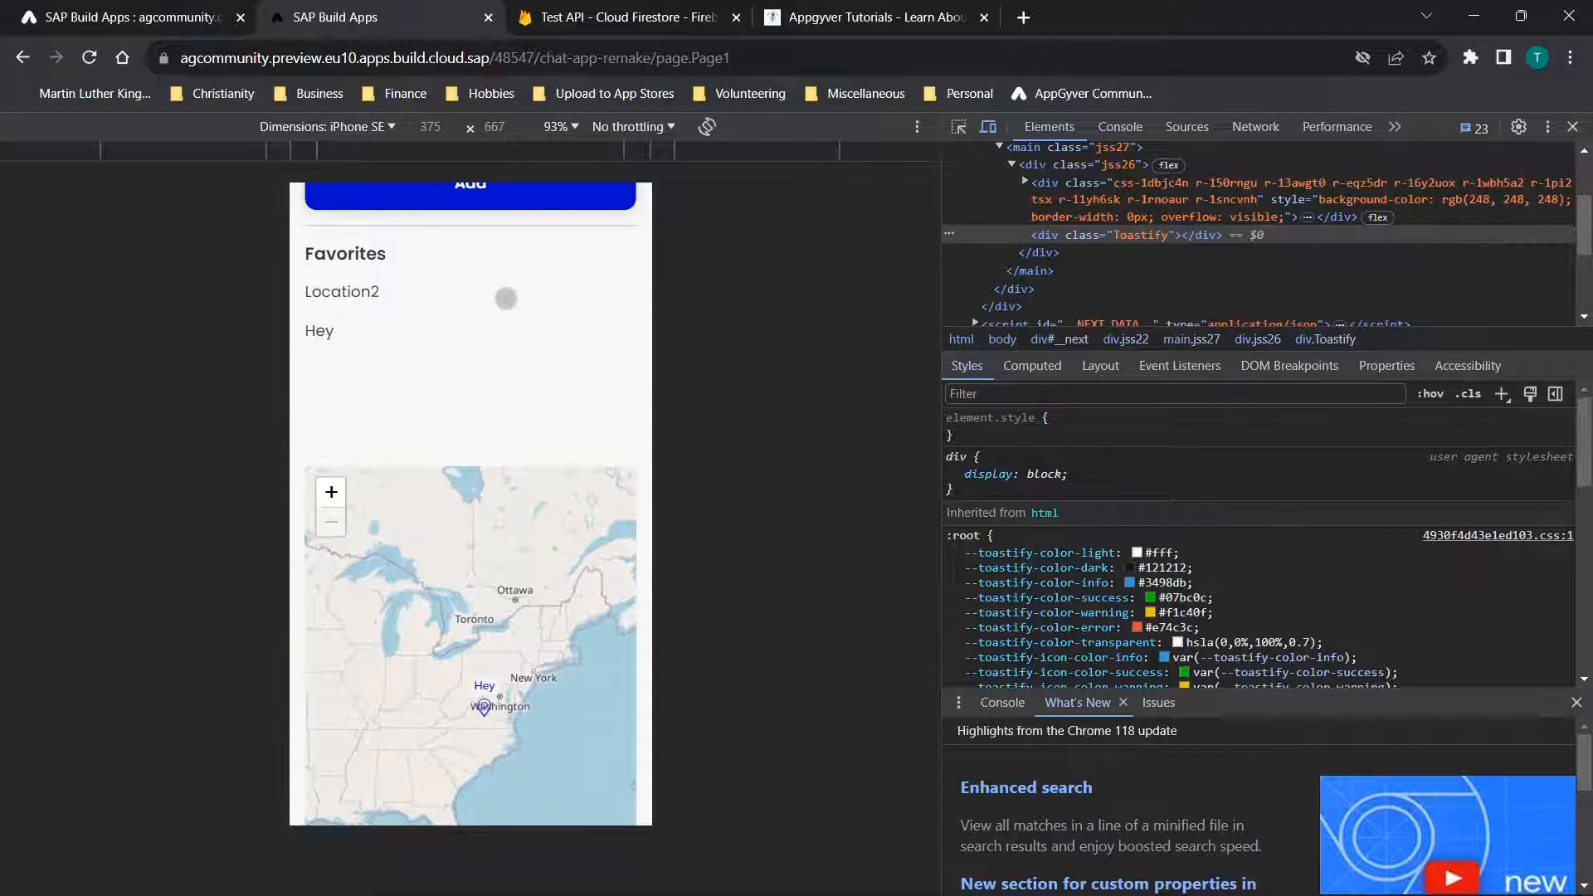
Return to the app builder and view the properties of the Location Name input field on the Find Places page
click(92, 7)
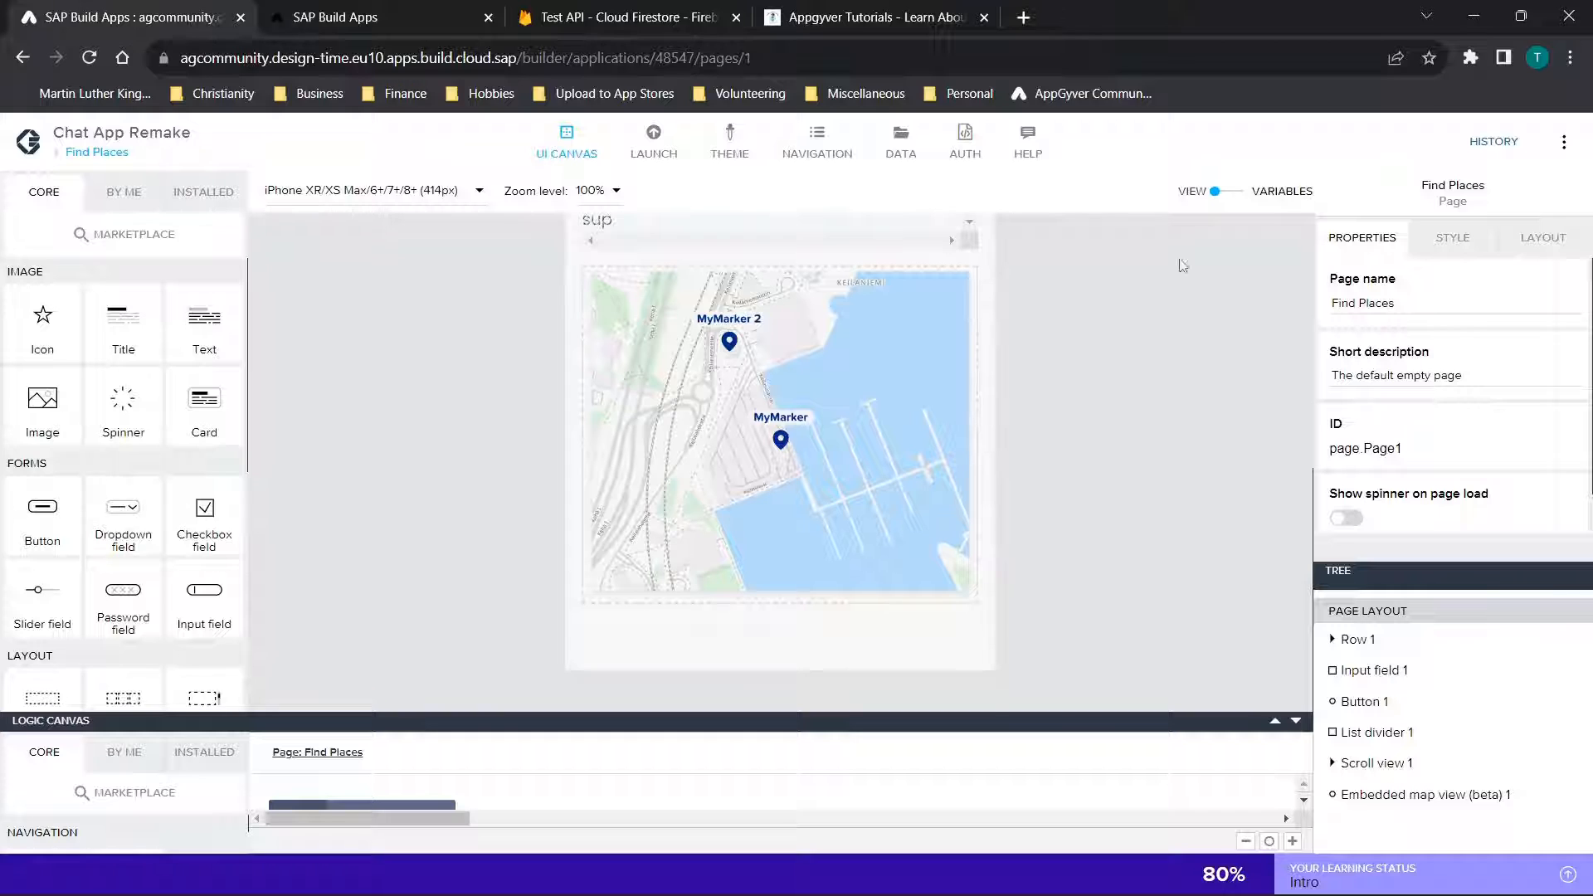
scroll(1157, 273, up, 5)
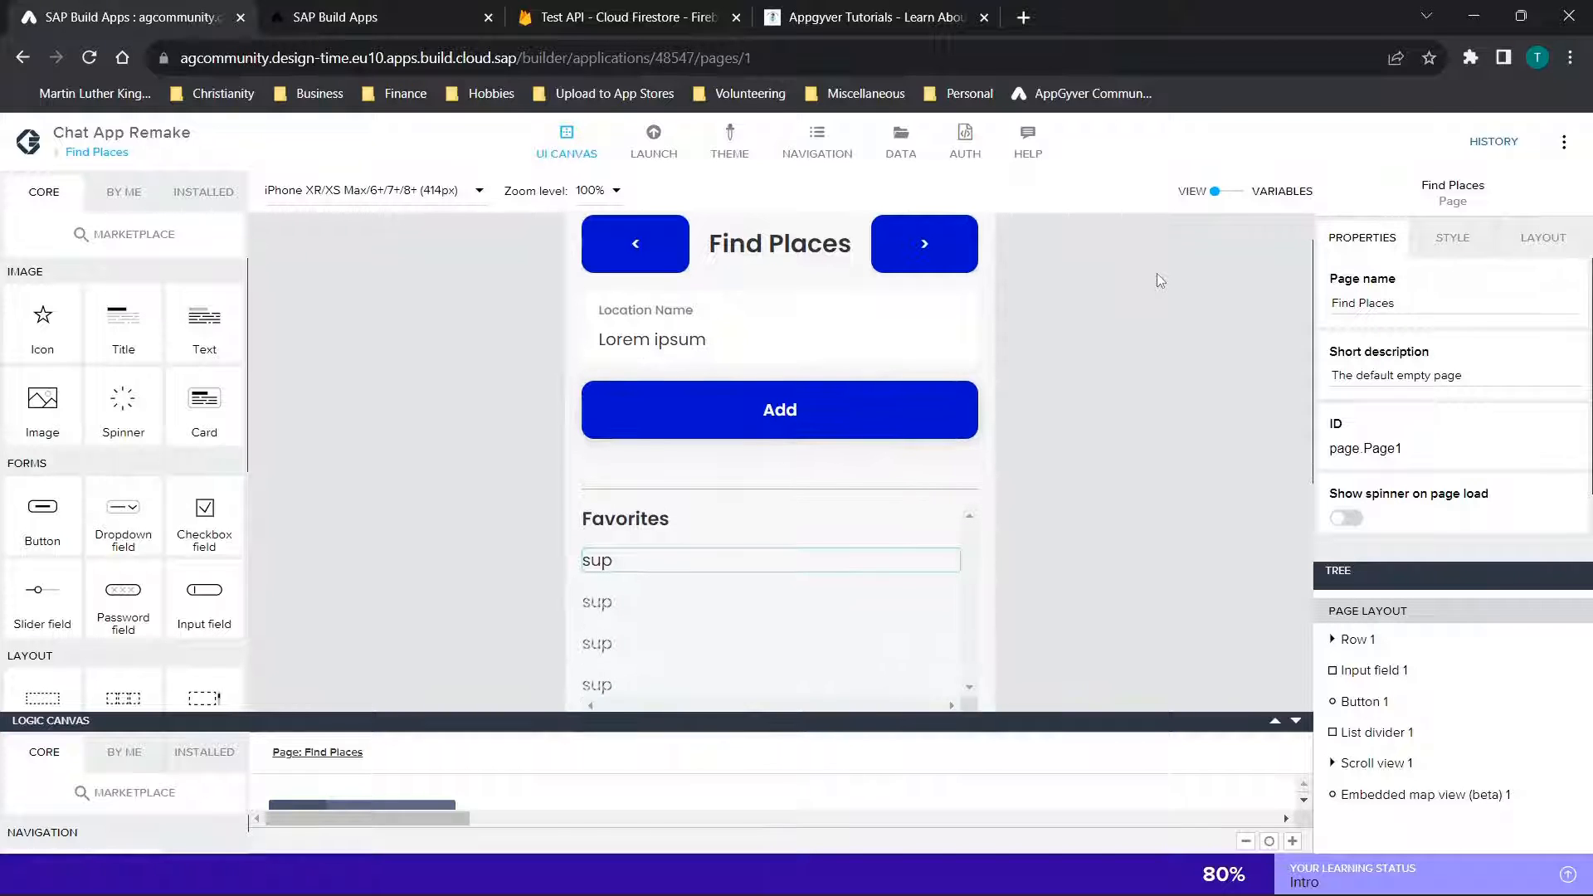
scroll(1156, 273, up, 1)
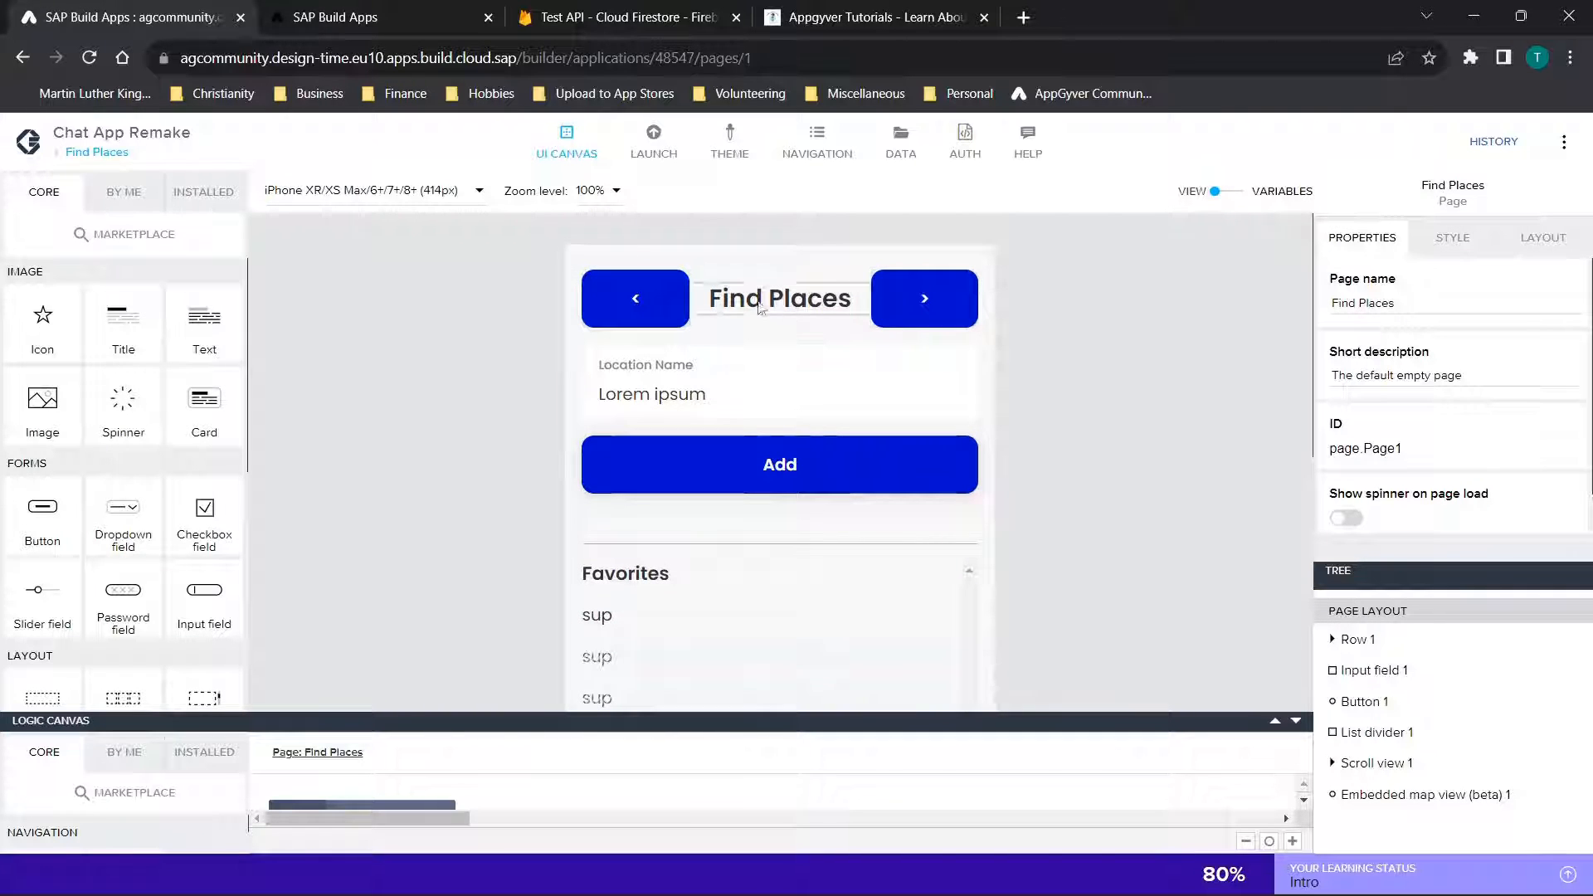
click(745, 386)
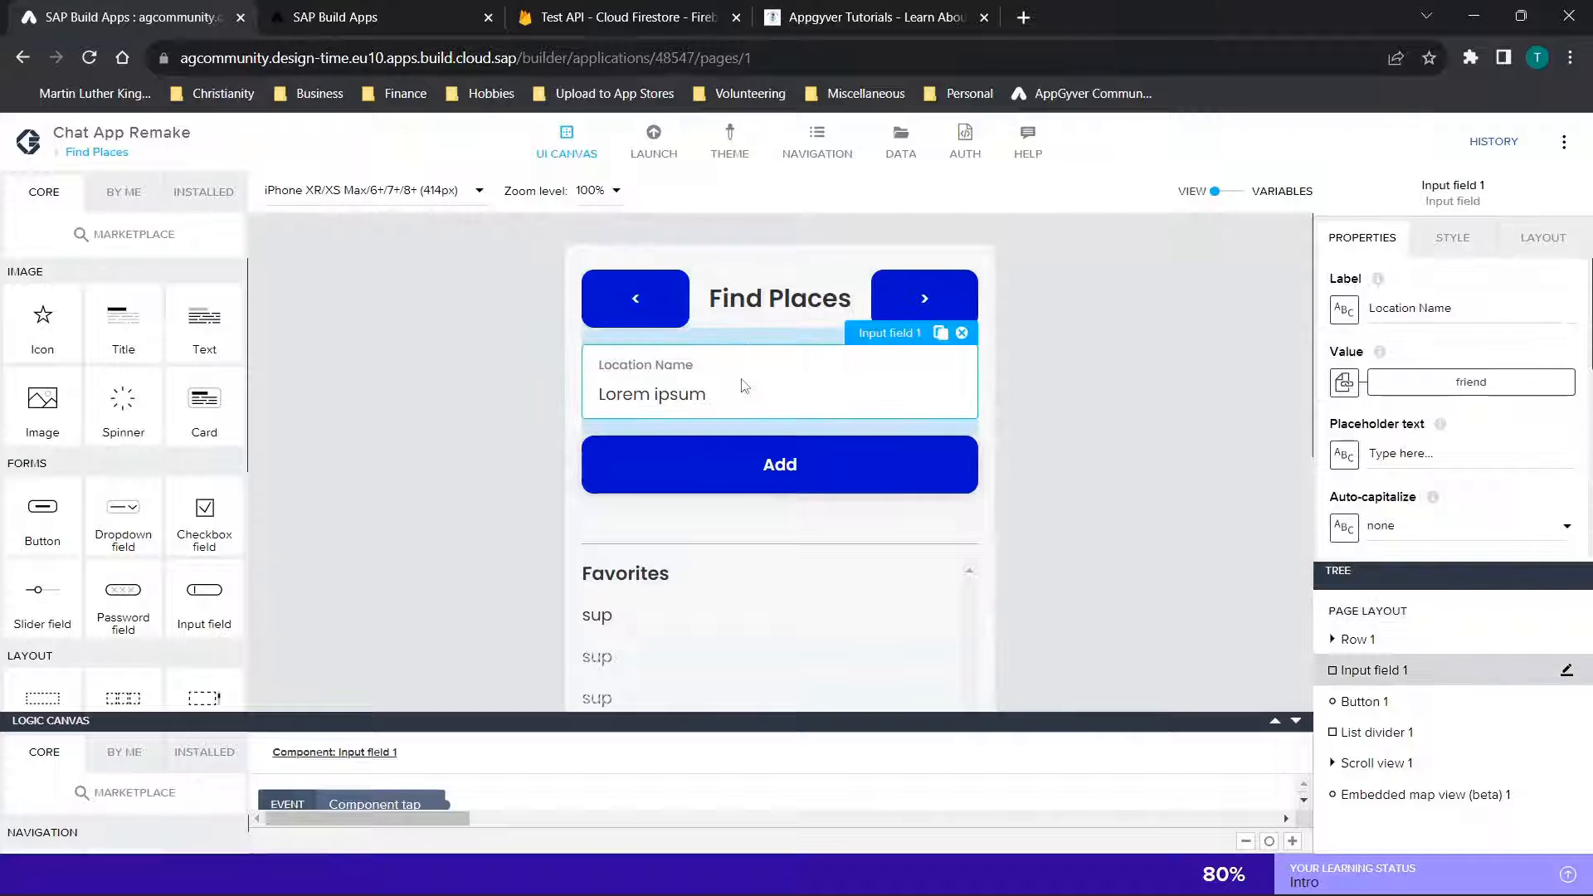
Review the page variables and app variables of the Find Places page, then return to its layout view
click(1231, 189)
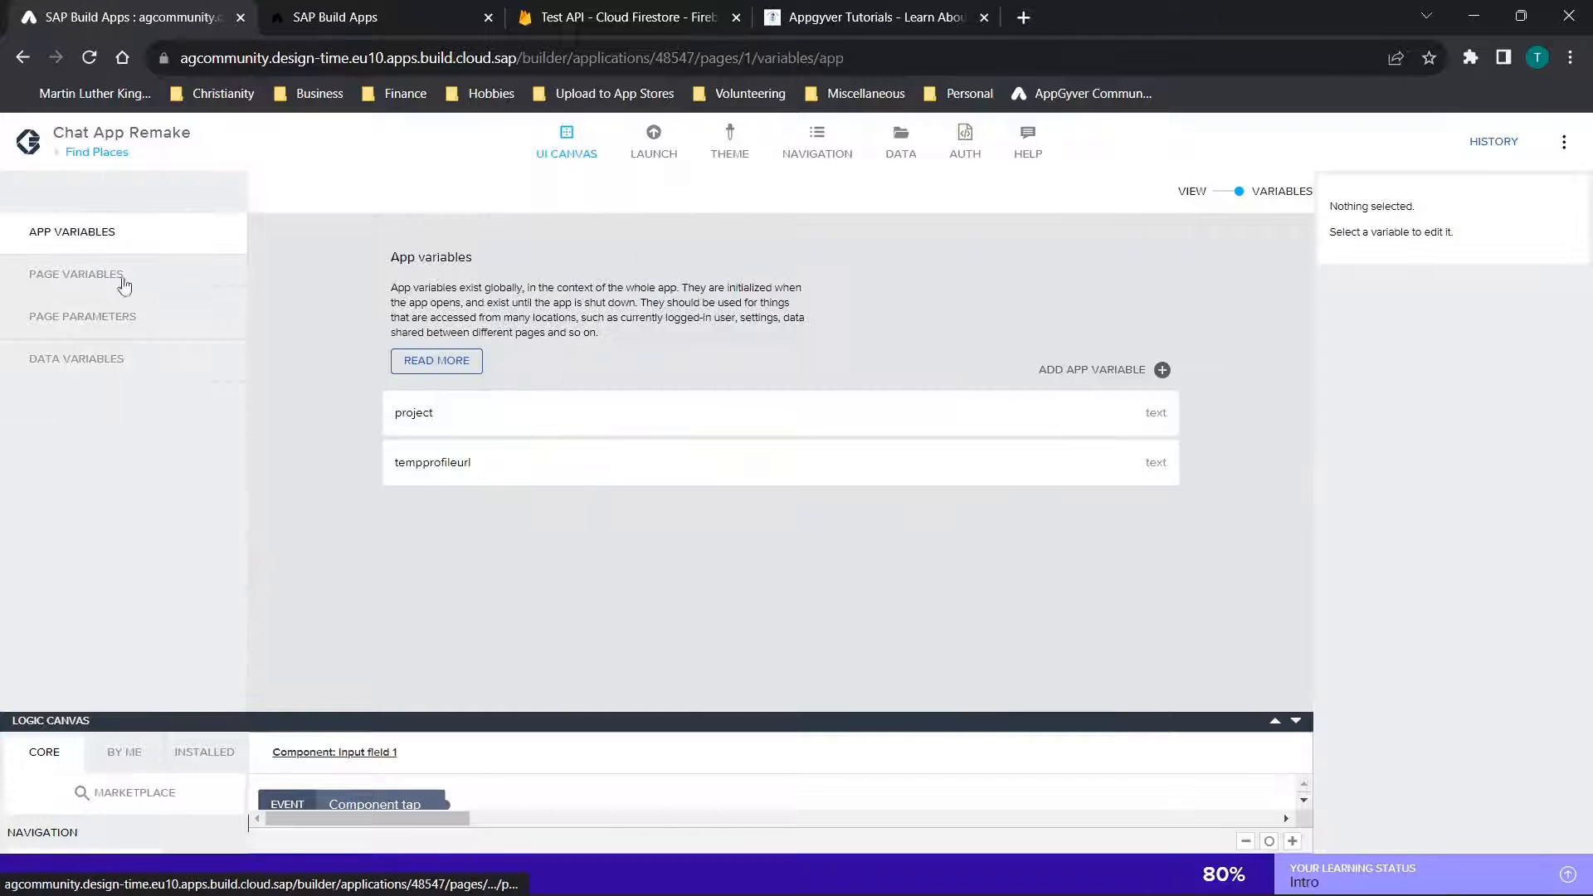
click(102, 277)
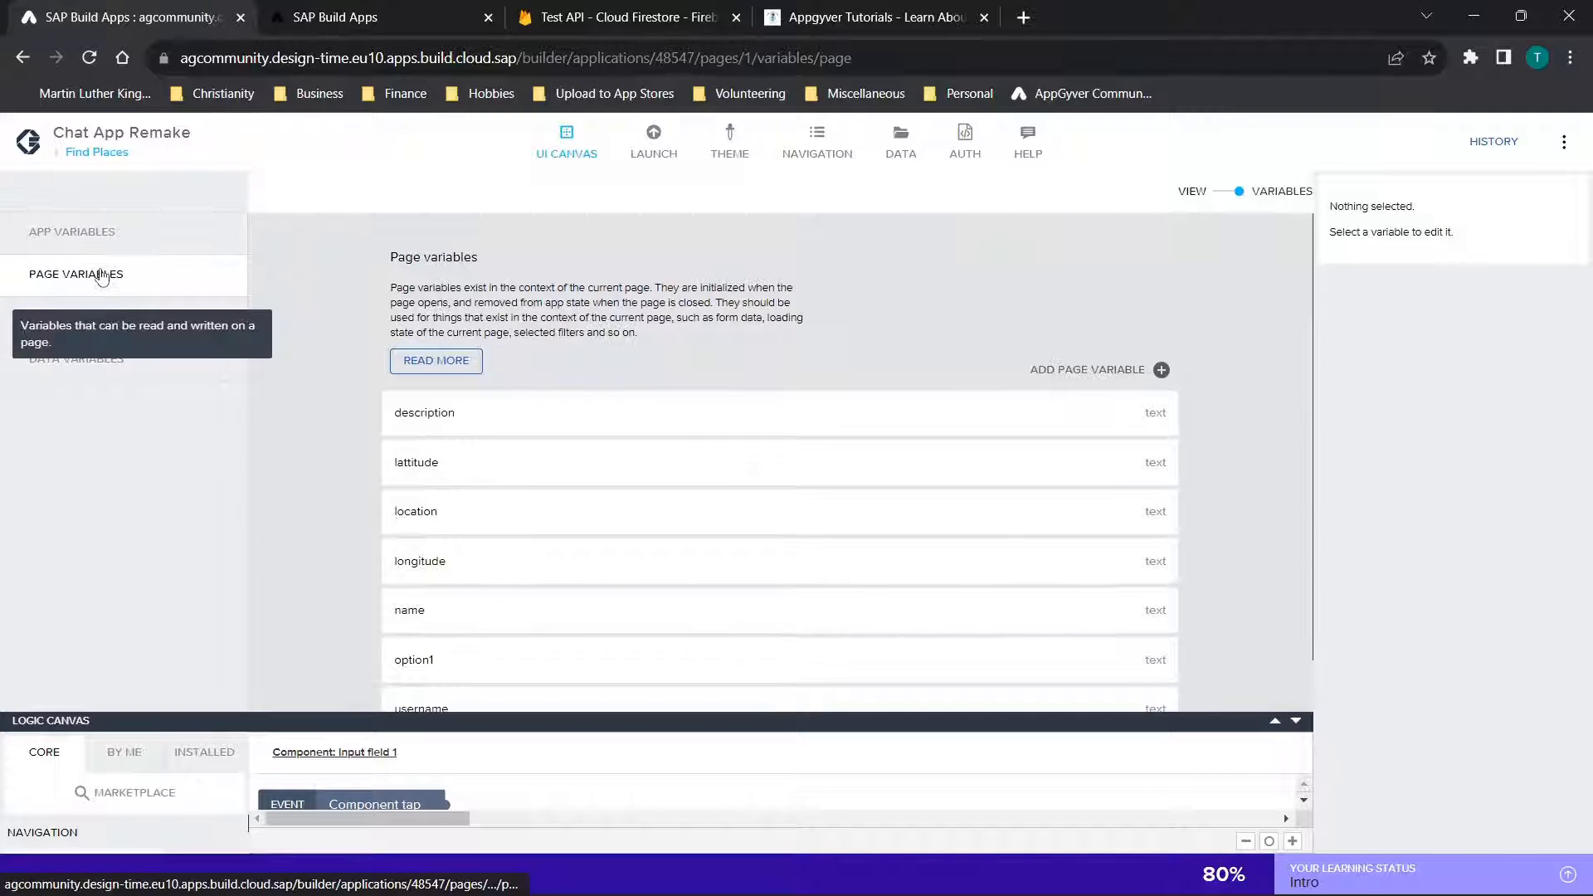
scroll(664, 276, down, 1)
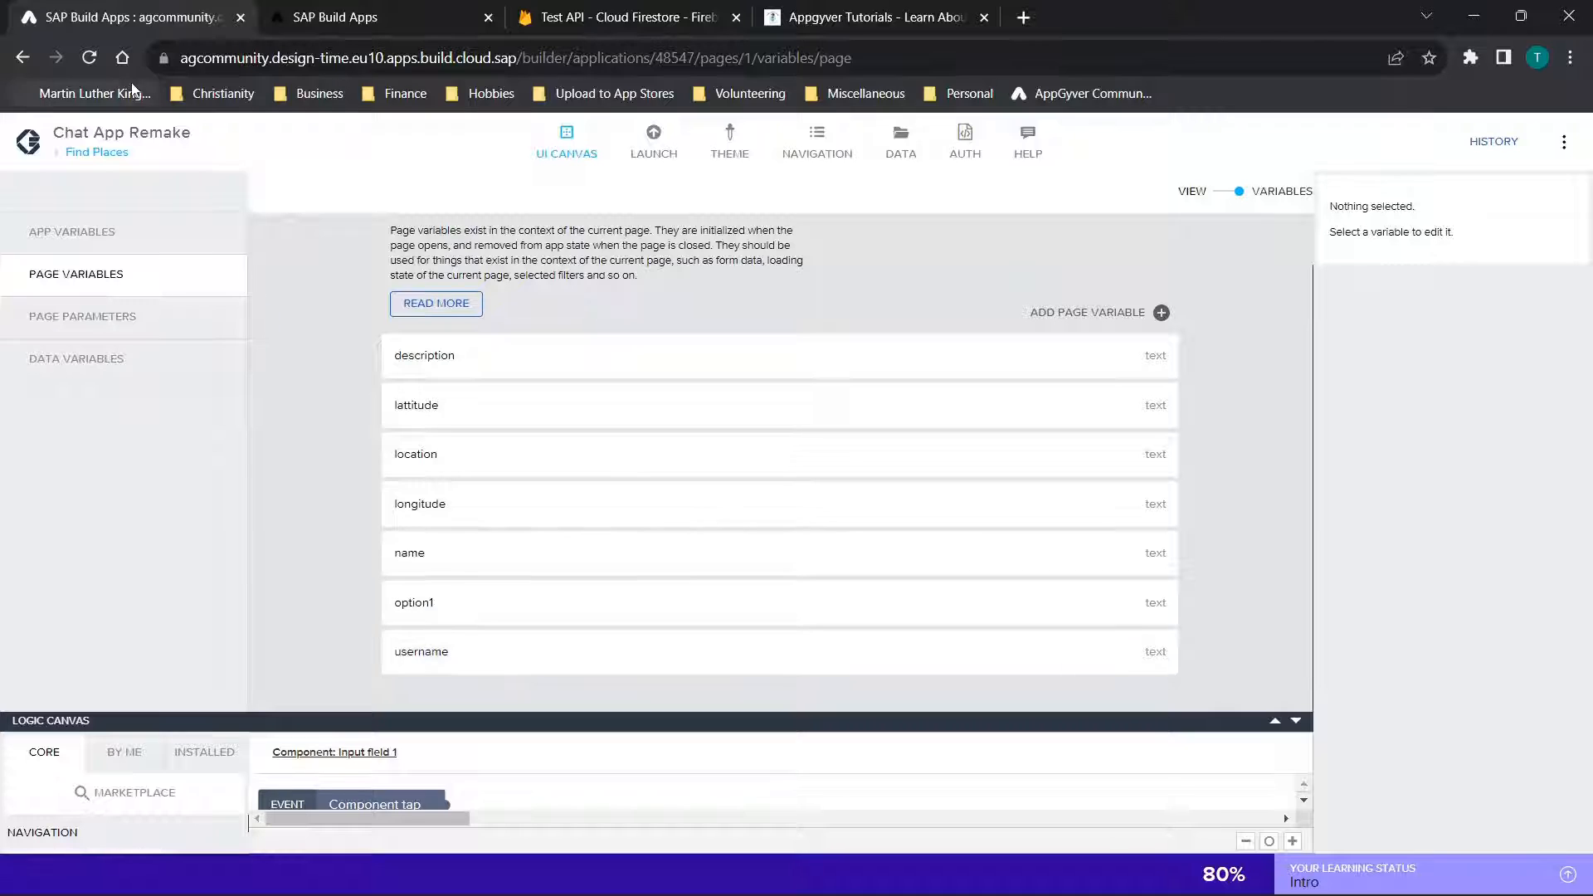
click(117, 230)
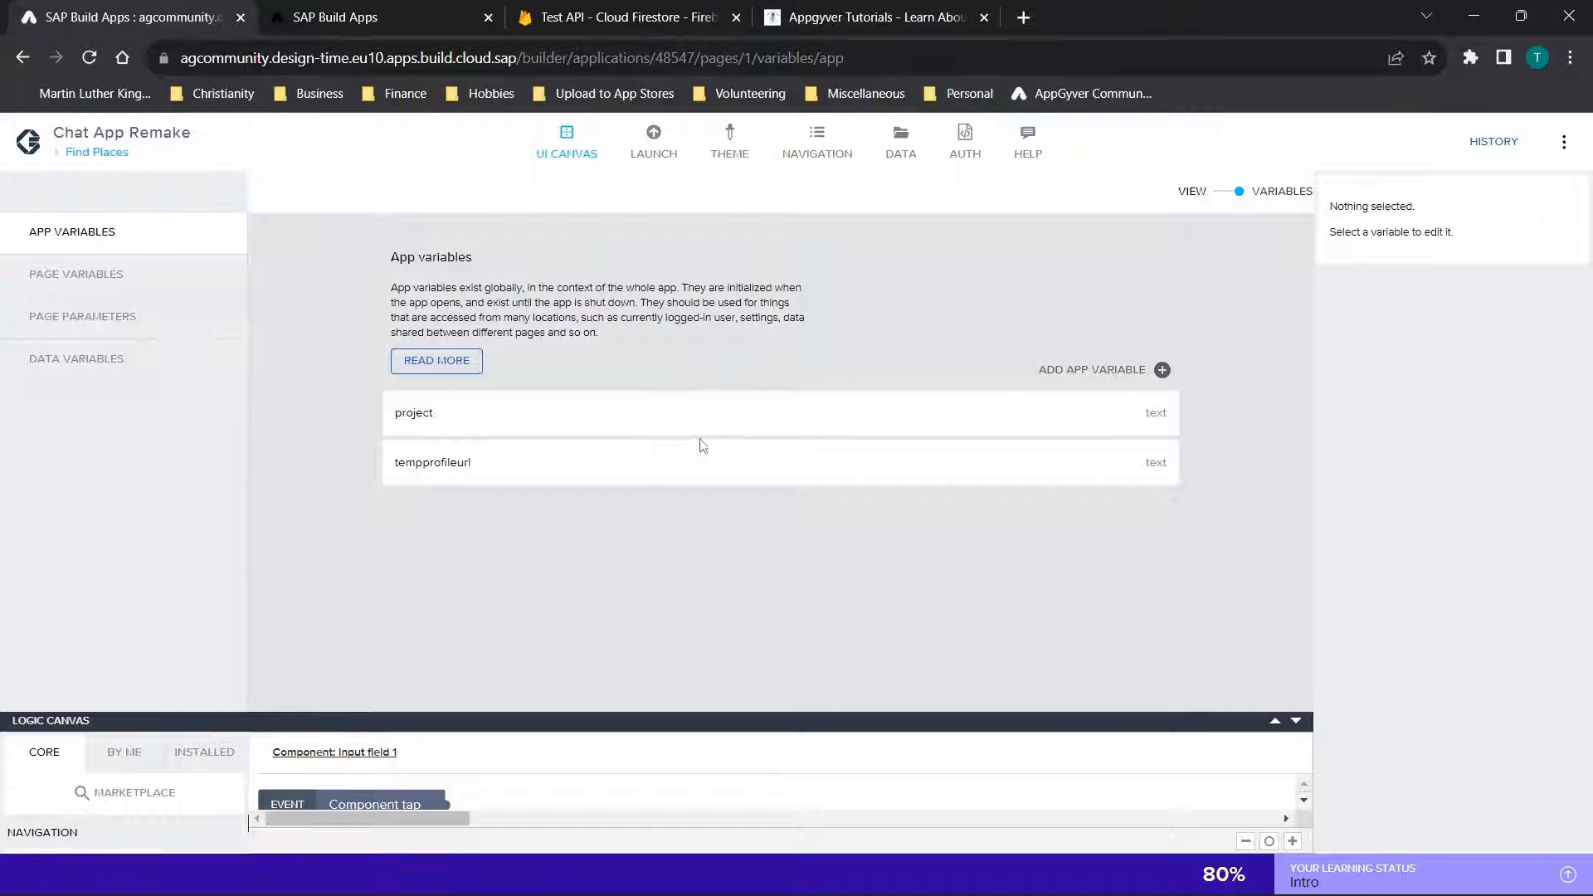
click(1222, 199)
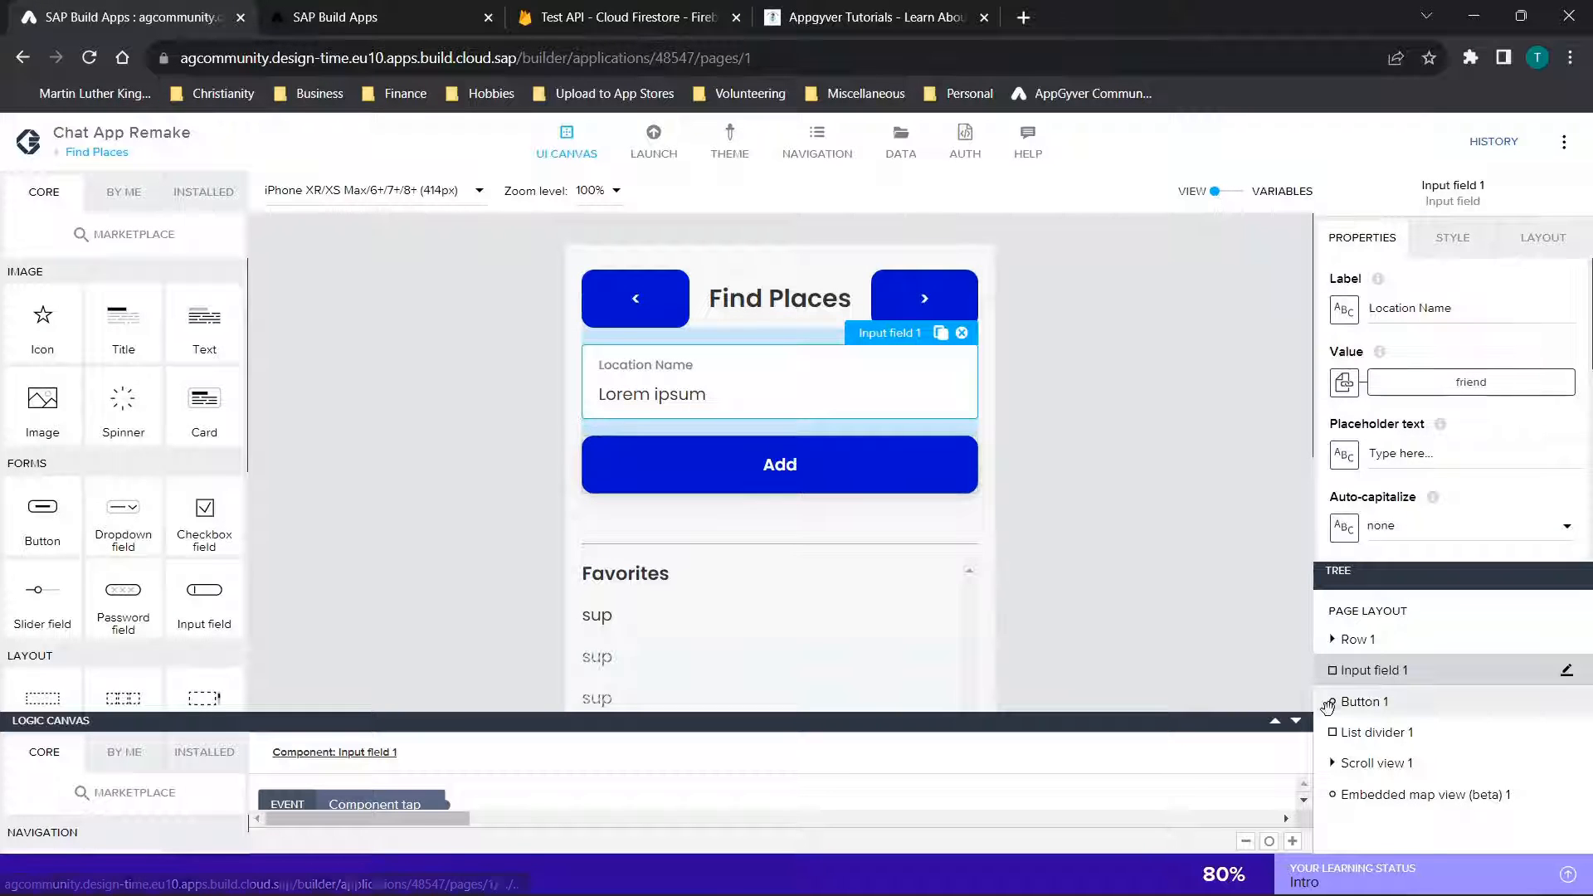
Open the Find Places page's logic flow and inspect the Get current user (Firebase Auth) node that follows Page mounted
click(1276, 722)
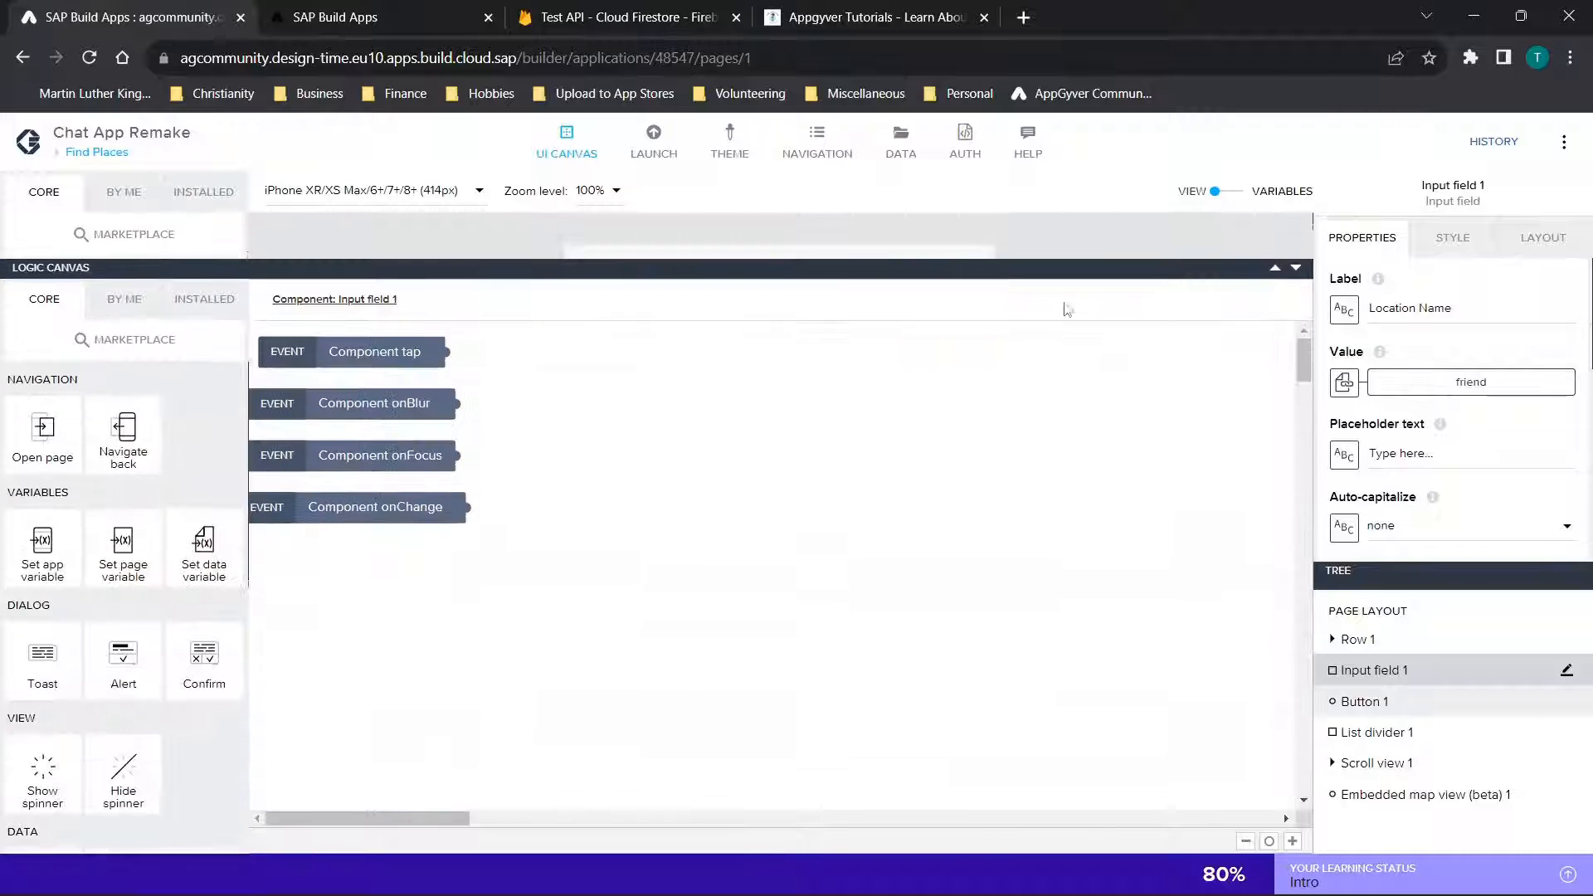
click(1296, 267)
click(1389, 611)
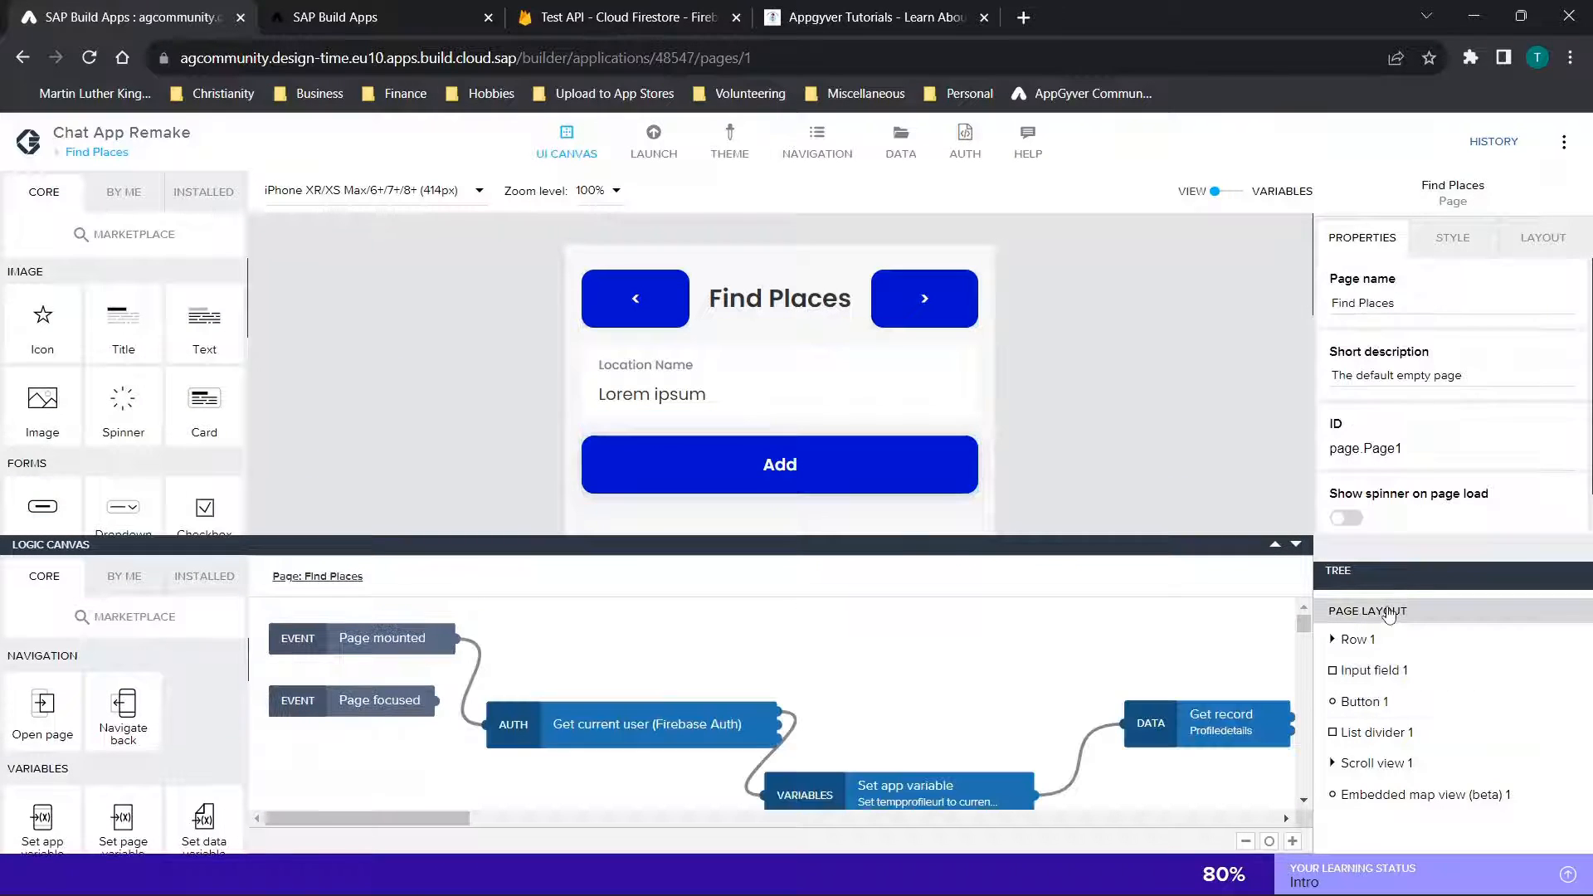
scroll(881, 678, right, 1)
scroll(882, 678, down, 1)
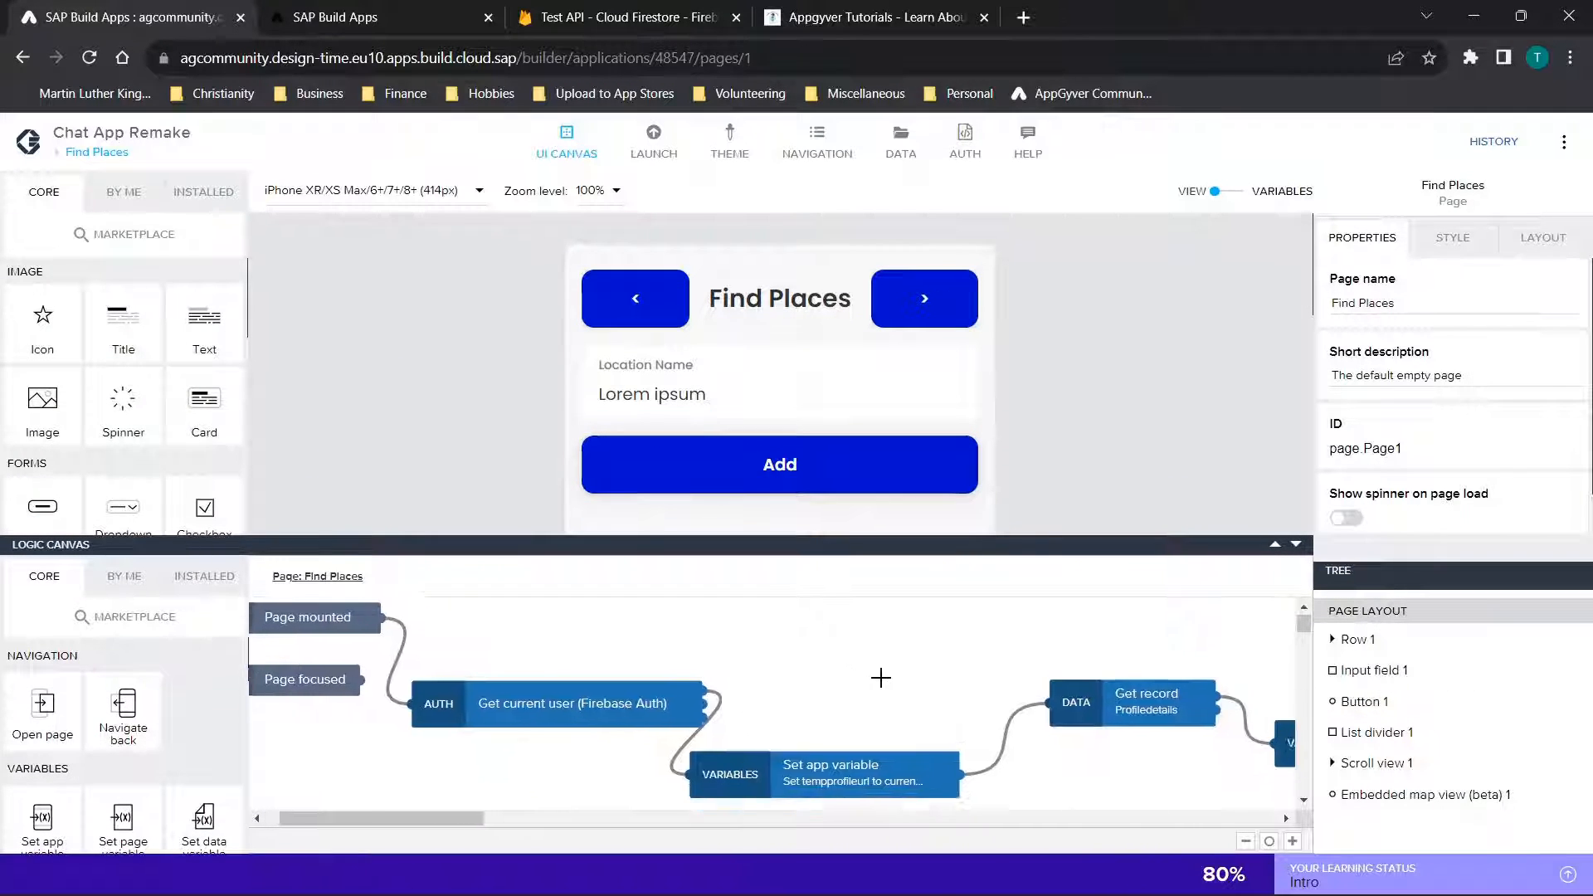
scroll(880, 678, down, 1)
scroll(881, 678, right, 1)
click(503, 648)
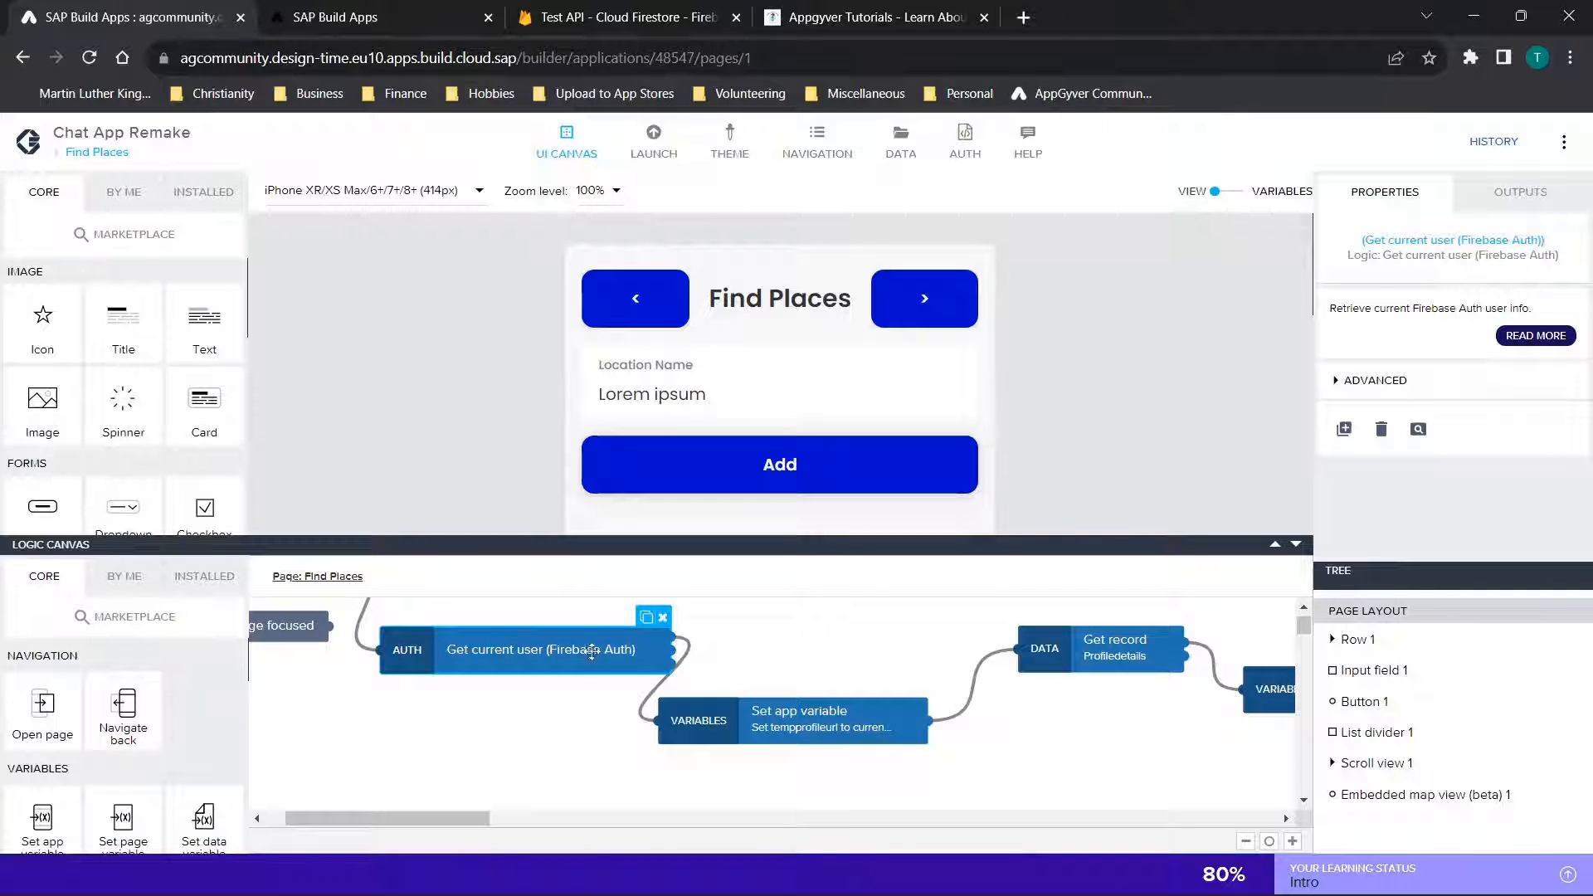
scroll(821, 667, right, 1)
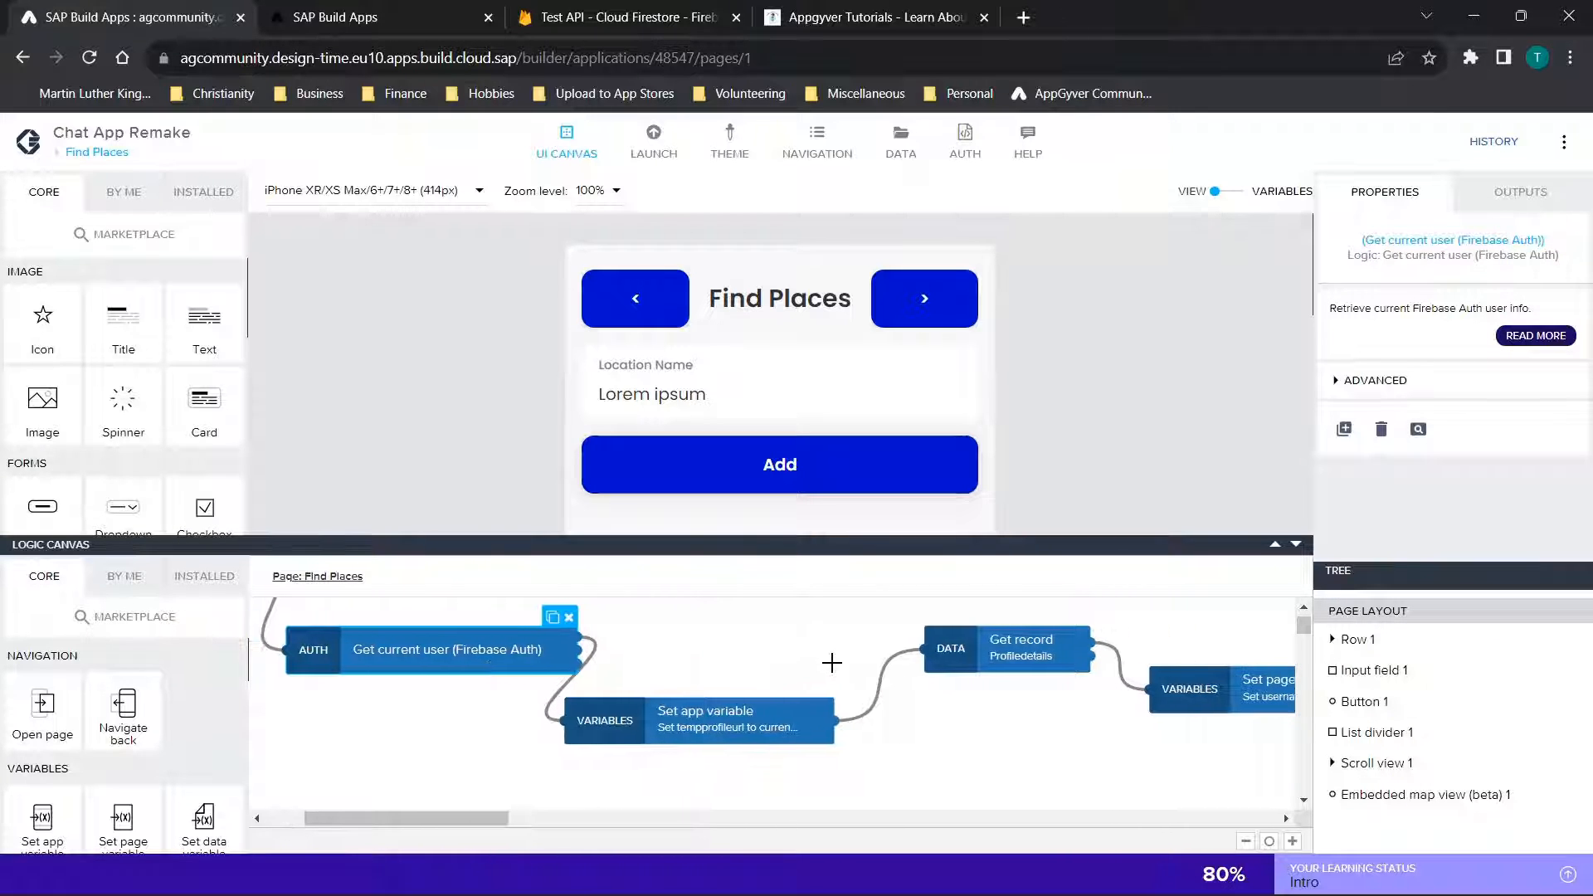
scroll(830, 664, right, 1)
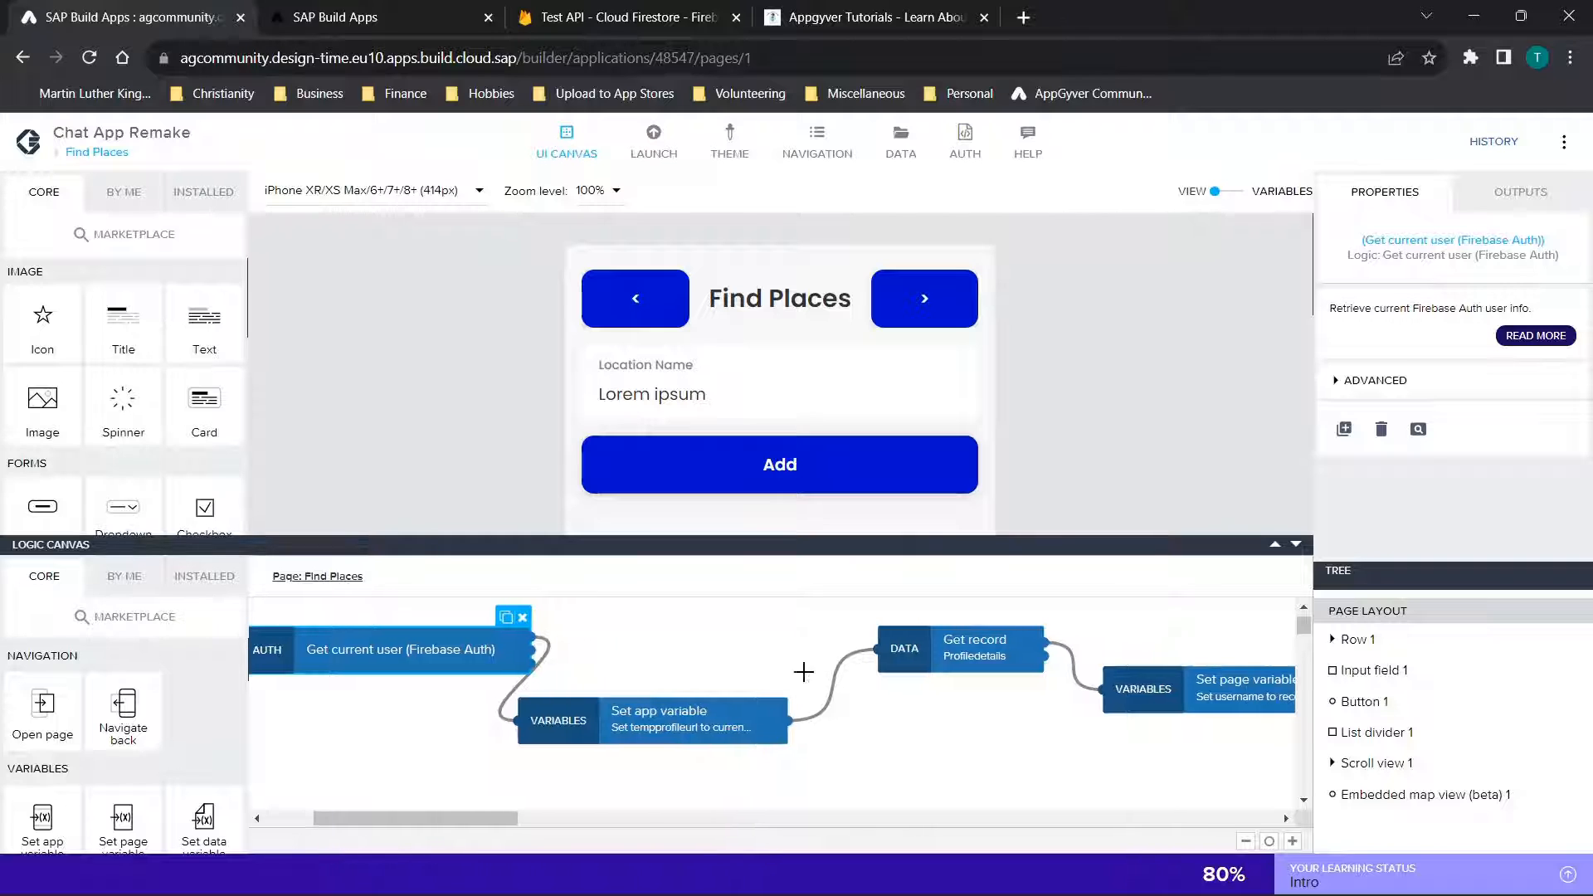
Inspect the Set app variable node's tempprofileurl variable and the output-value binding of its assigned value
click(680, 715)
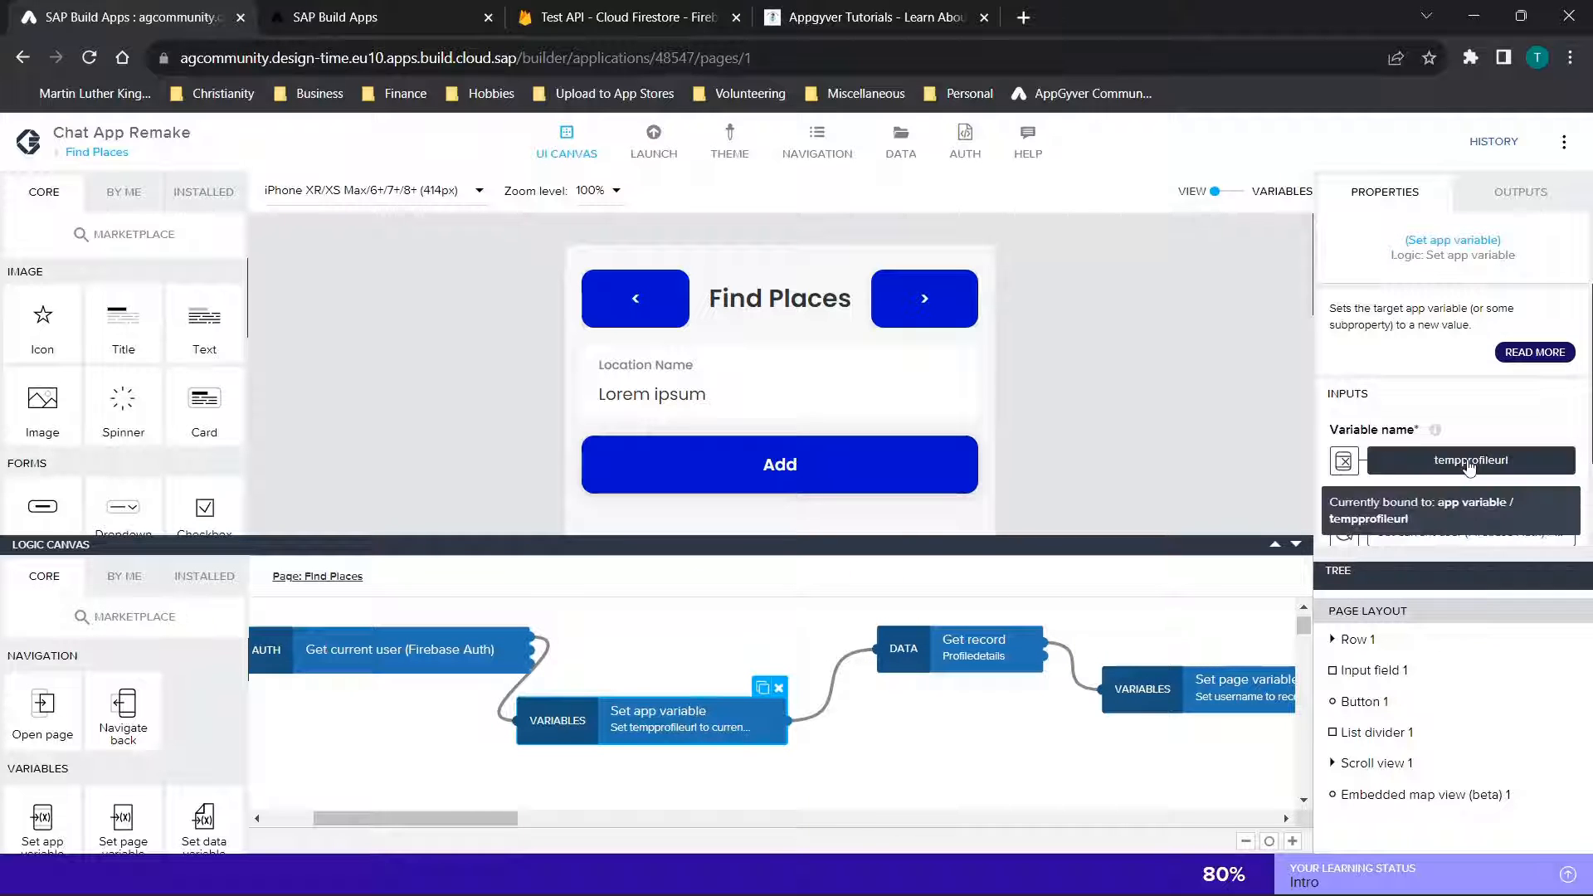
scroll(1460, 482, down, 1)
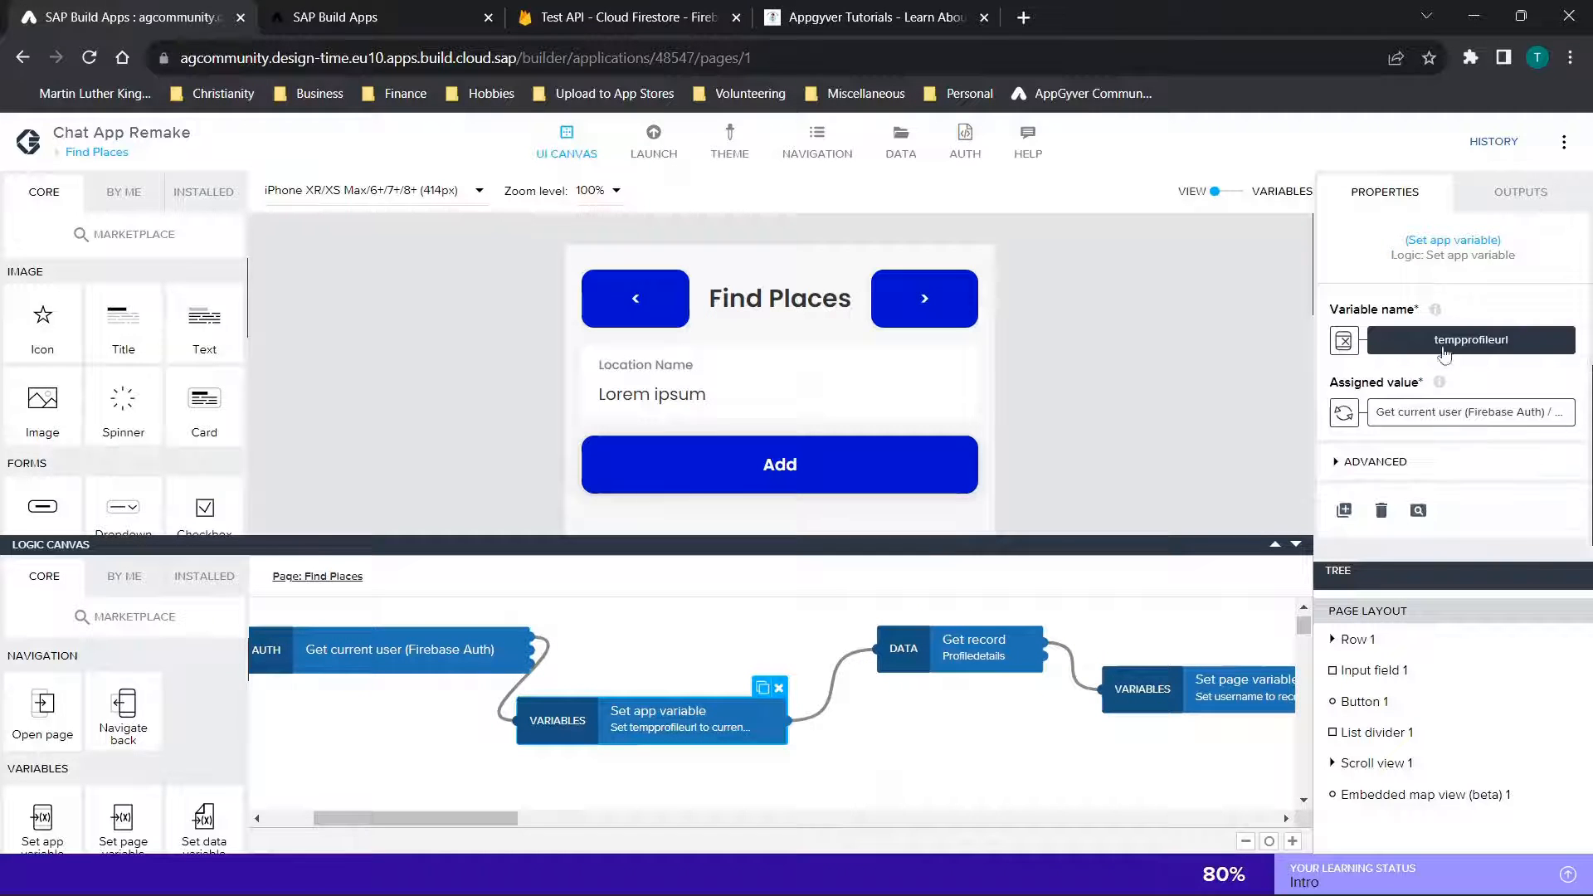
click(1348, 417)
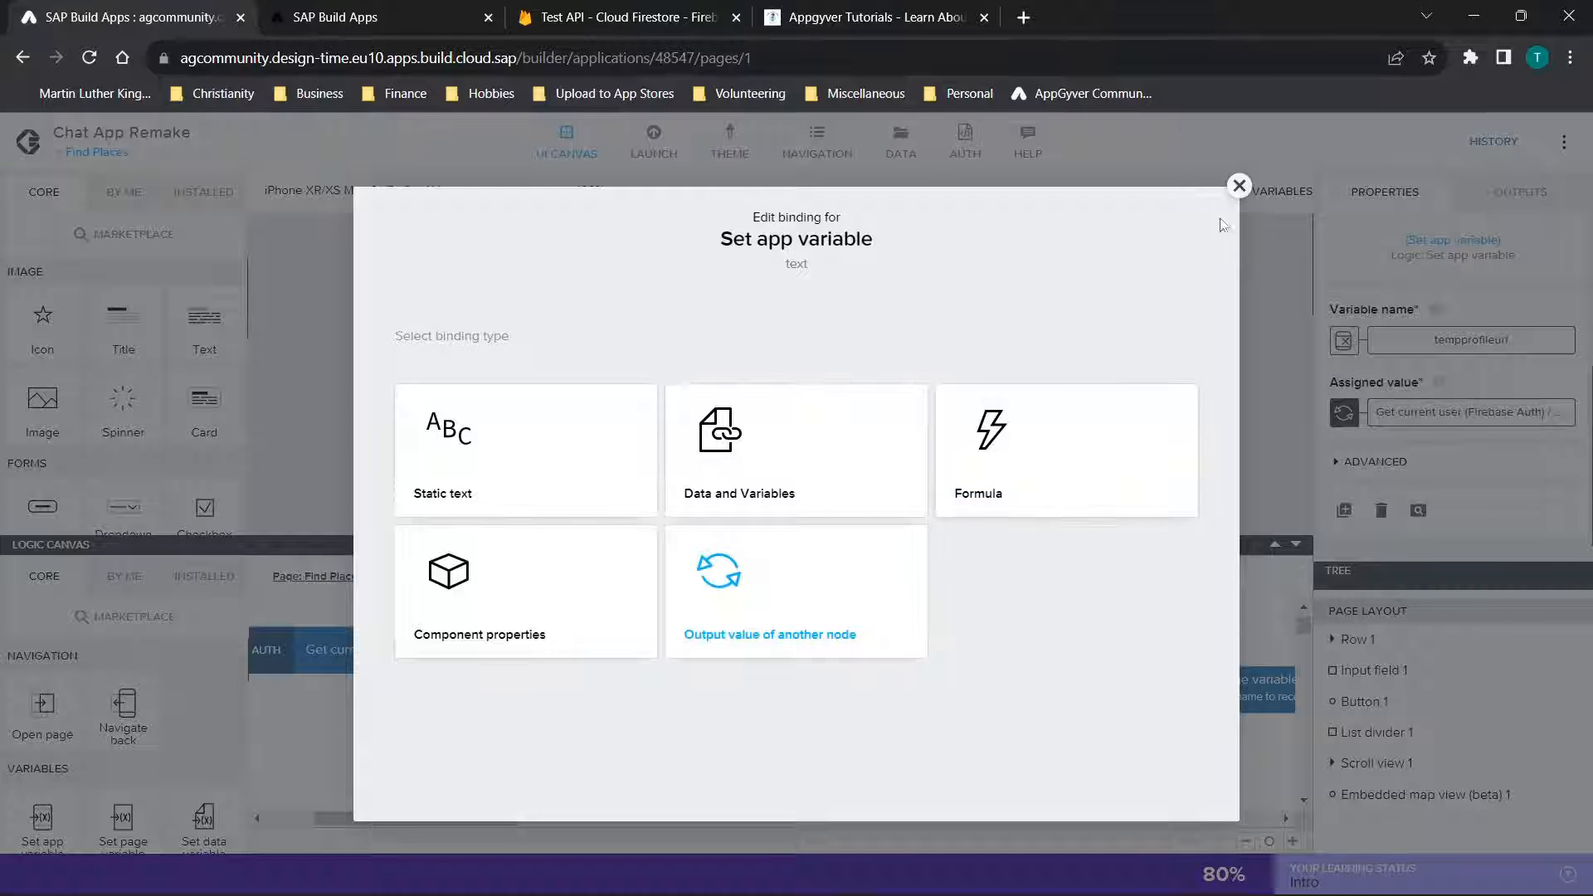
click(1239, 185)
click(1448, 418)
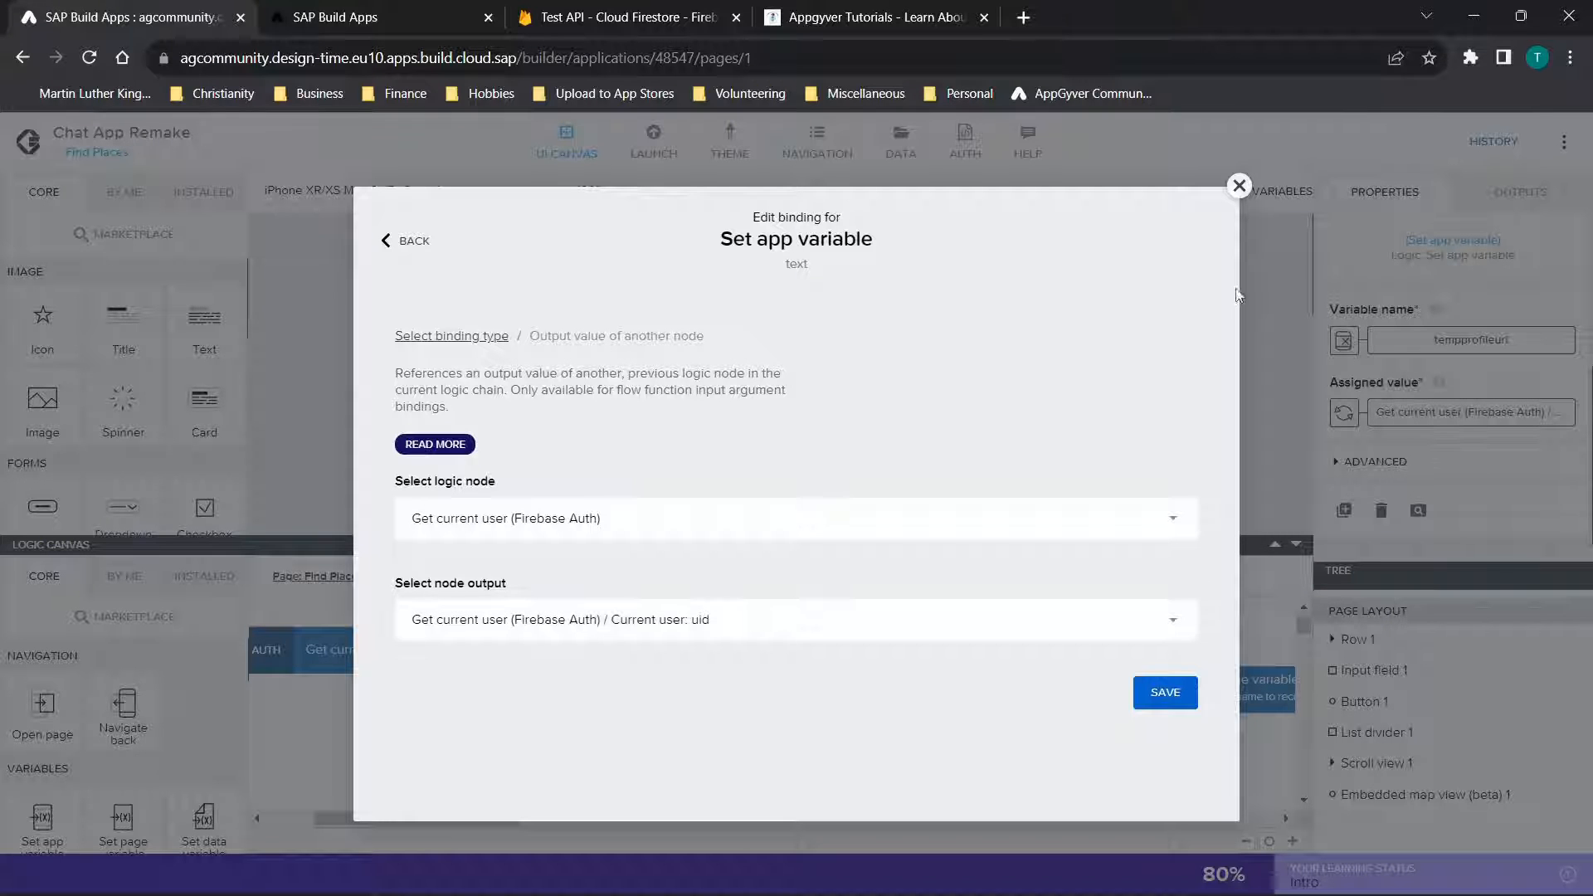
click(1238, 186)
Inspect the resource name and id inputs of the Get record node in the page's logic flow
scroll(1013, 797, right, 3)
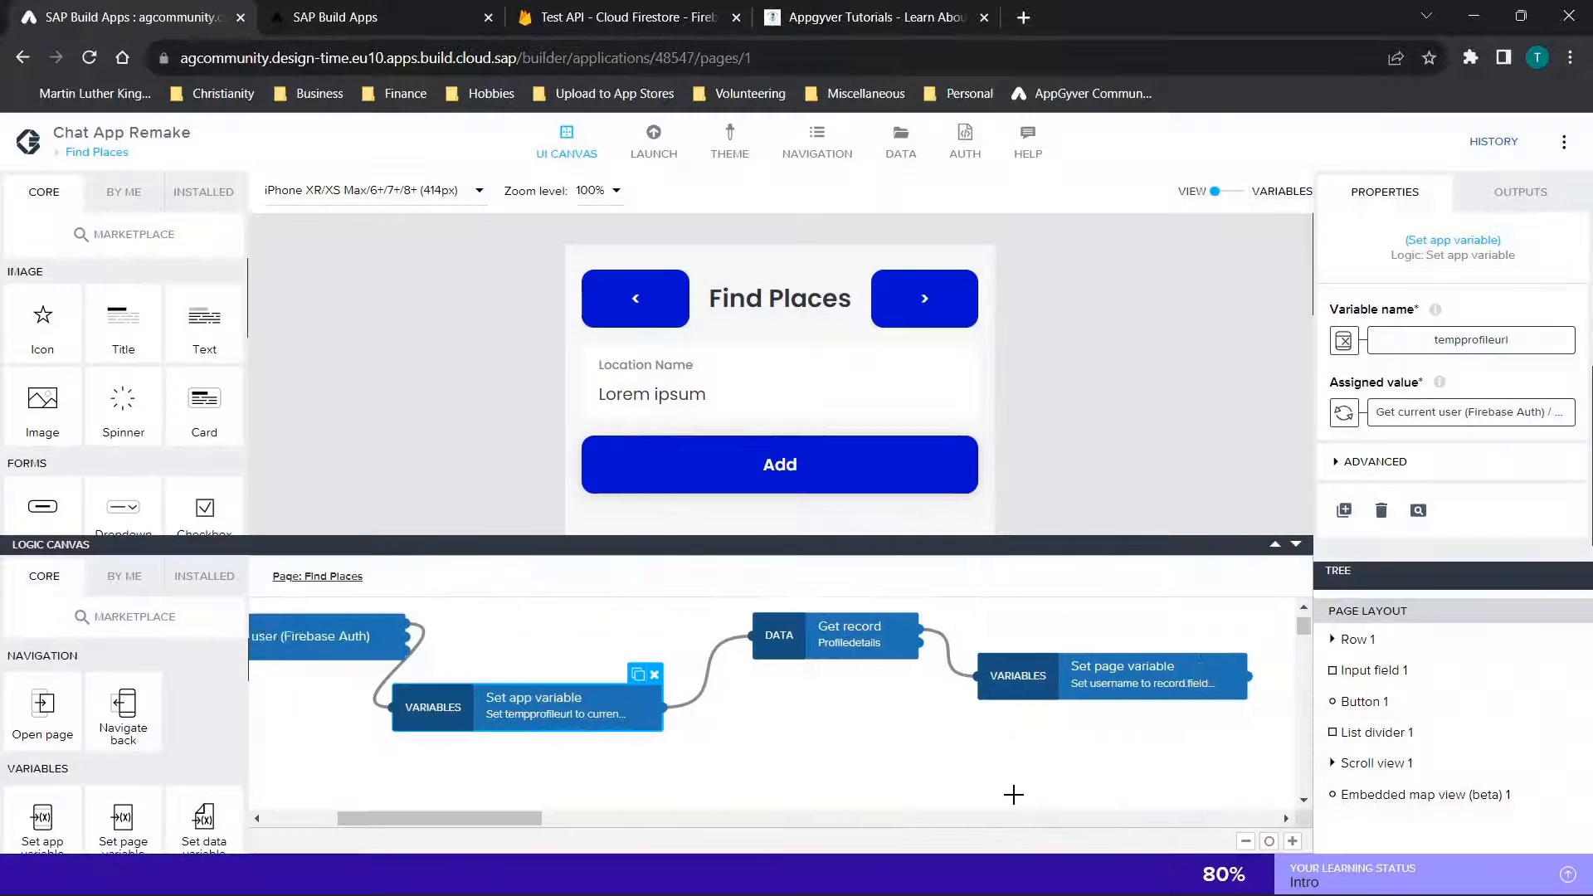
click(827, 669)
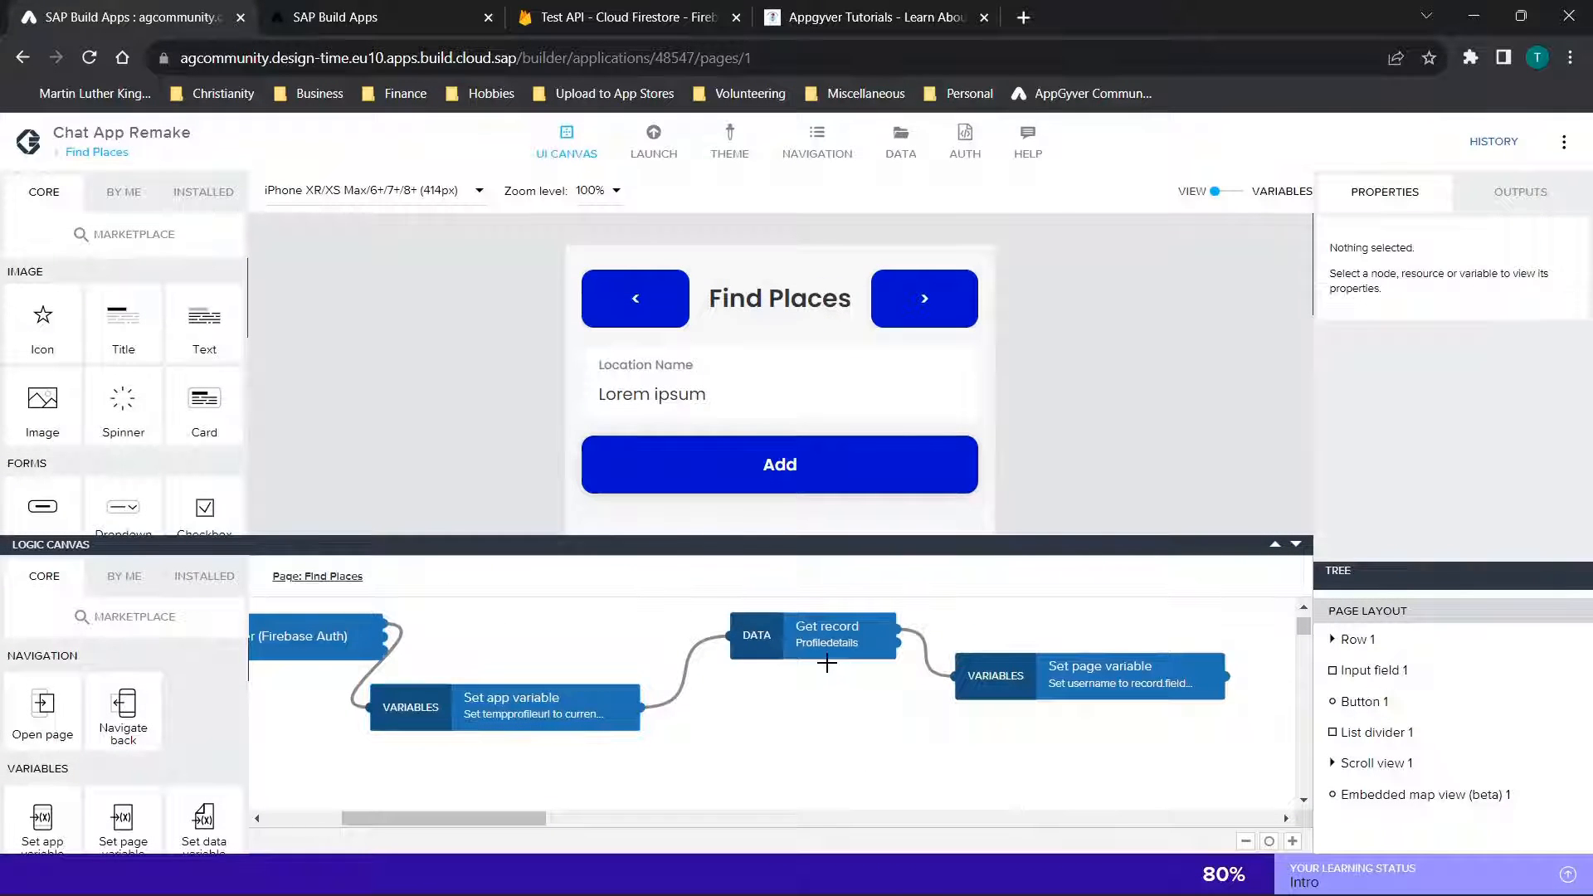
click(802, 630)
scroll(1554, 475, down, 1)
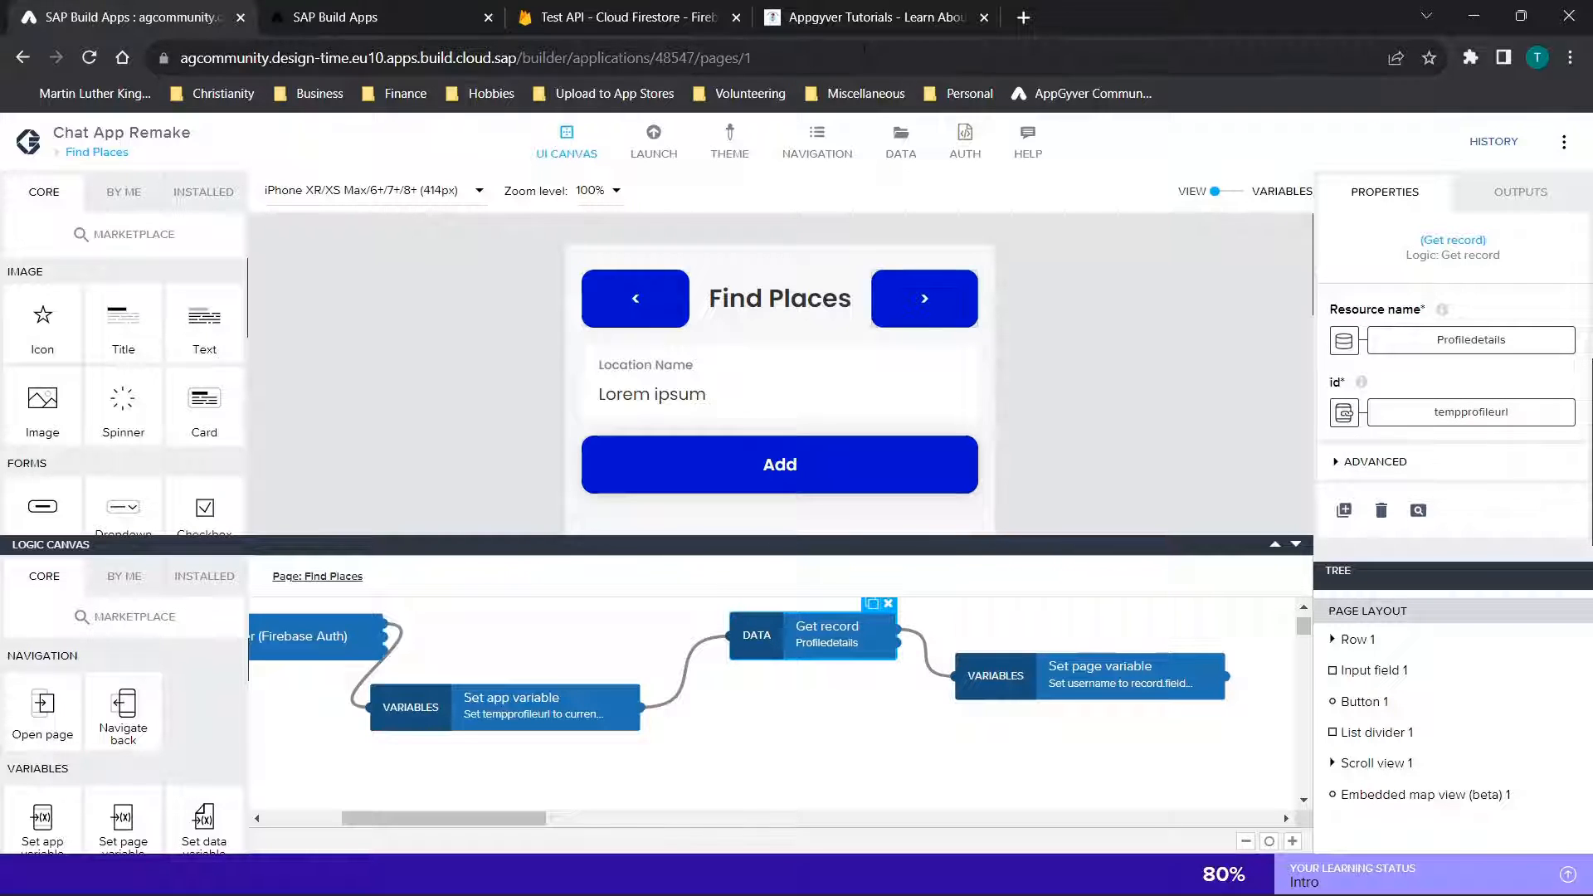
Inspect the assigned value binding of the Set page variable node for username, then return to the page's Favorites list
click(1148, 661)
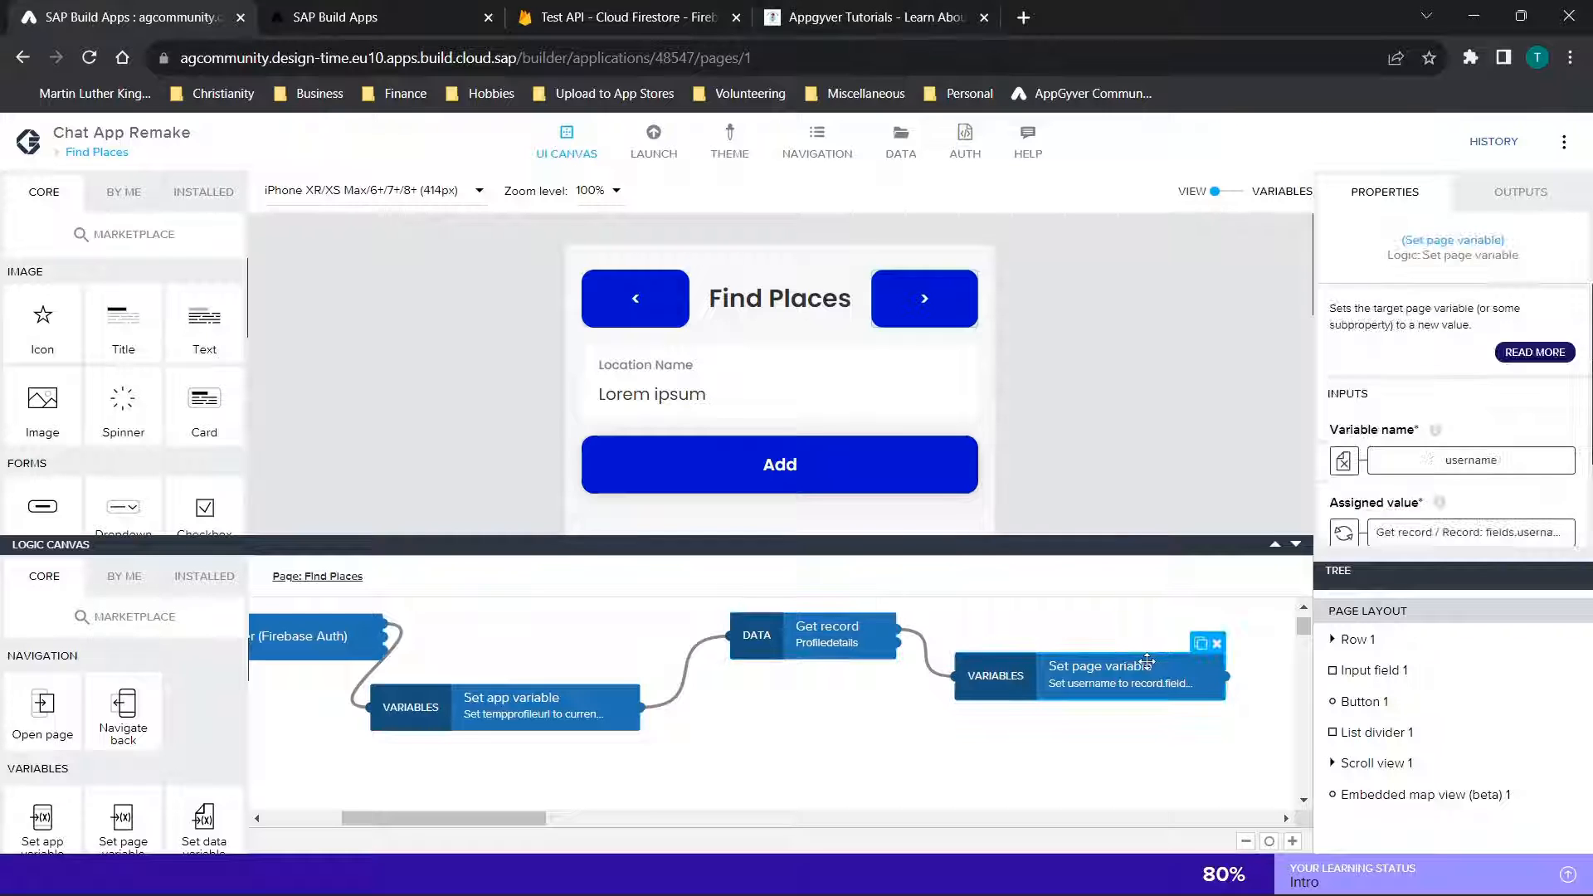
scroll(1485, 440, down, 1)
click(1469, 442)
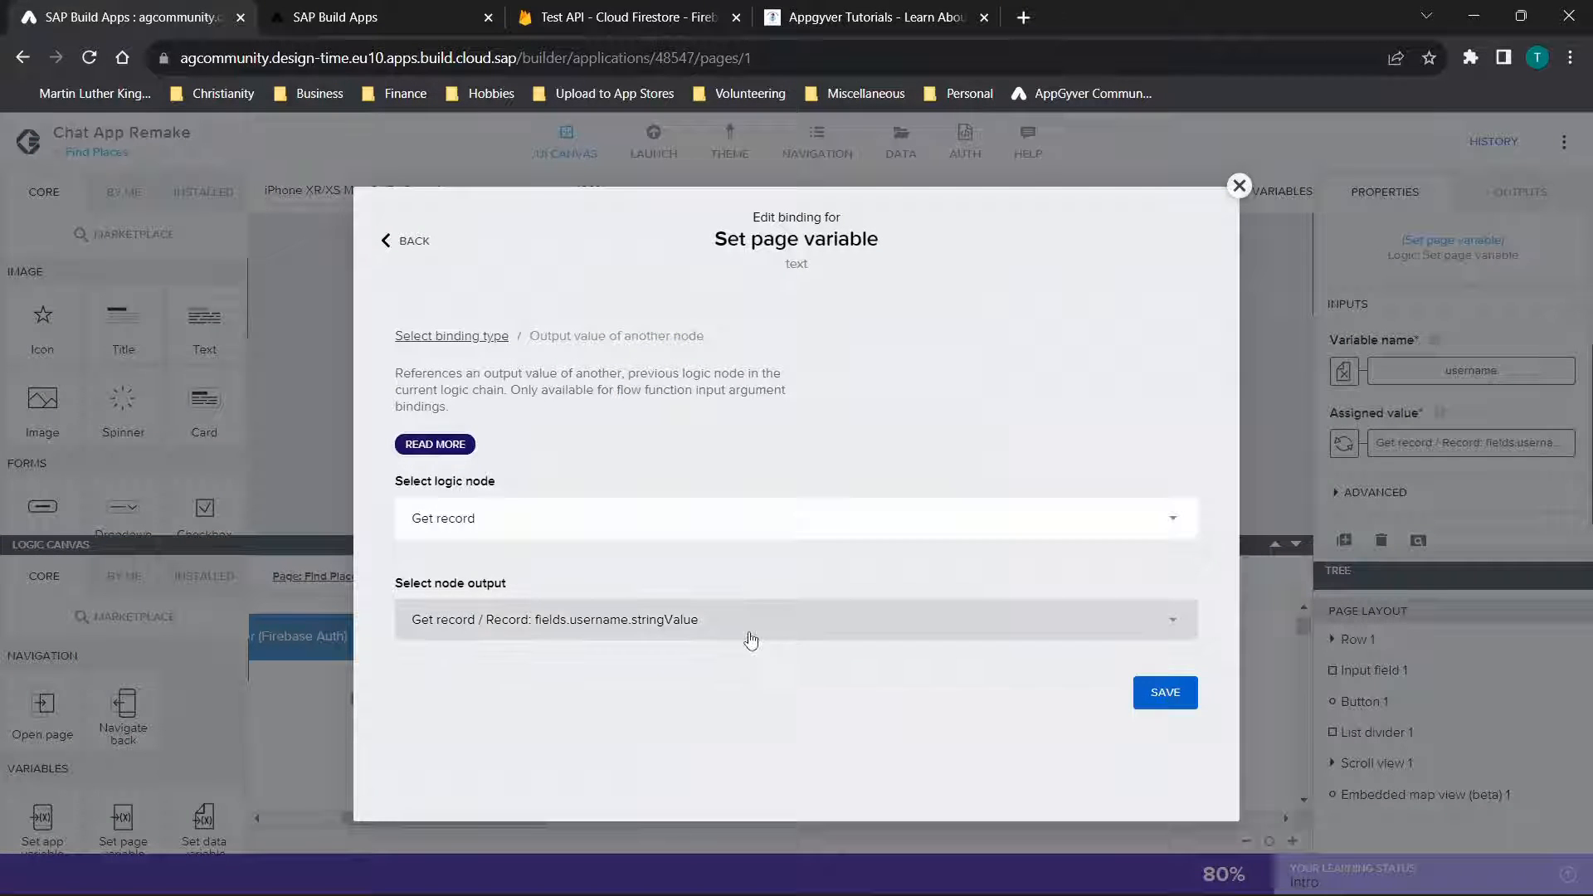
click(1239, 186)
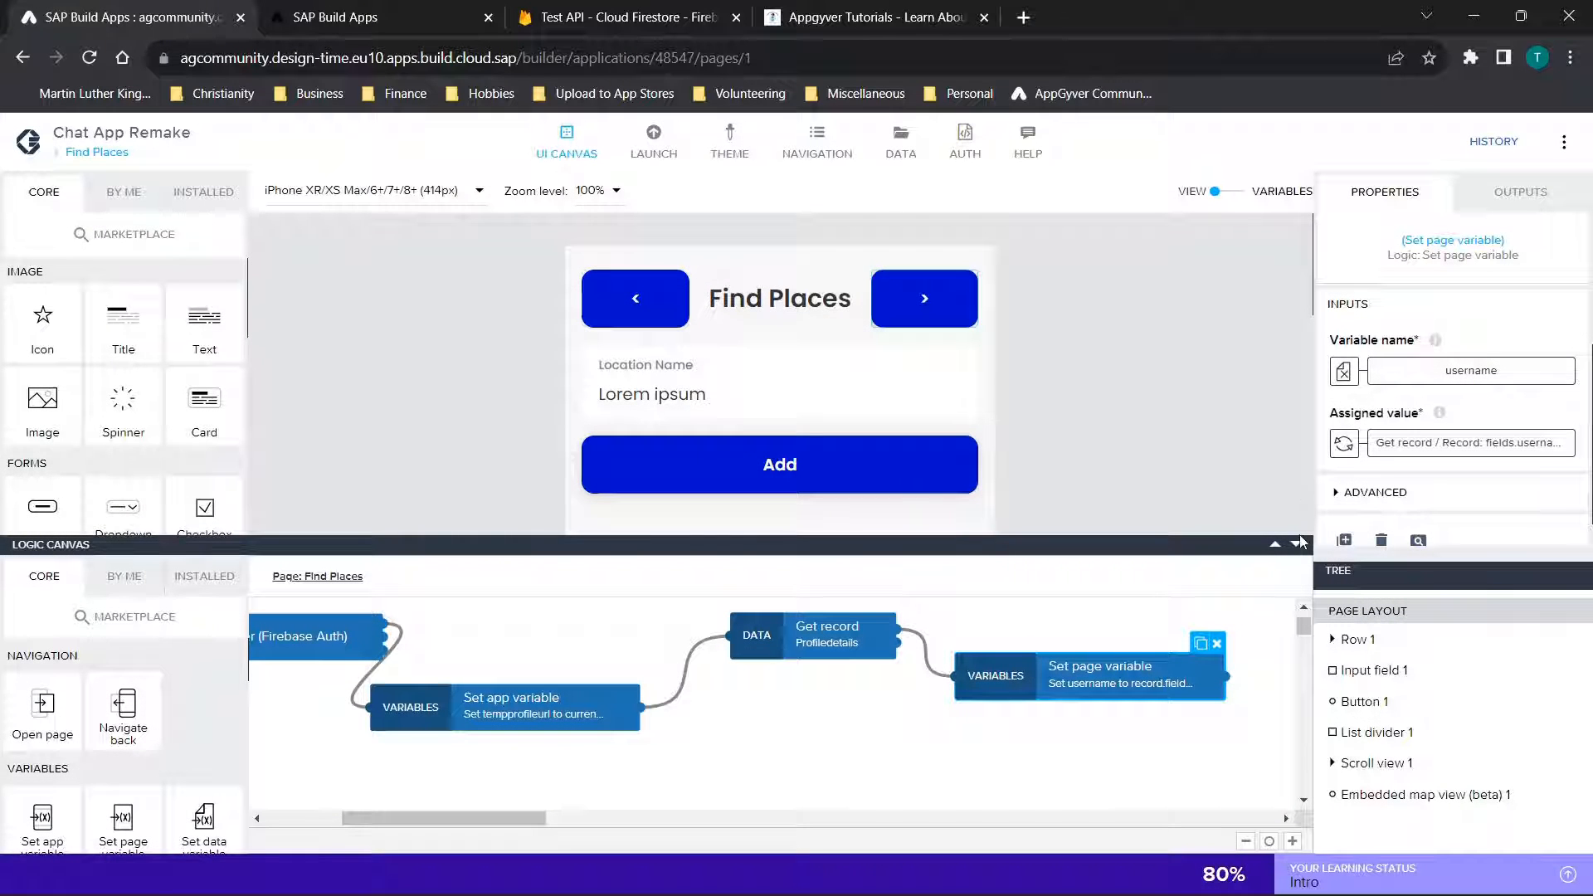
click(1296, 545)
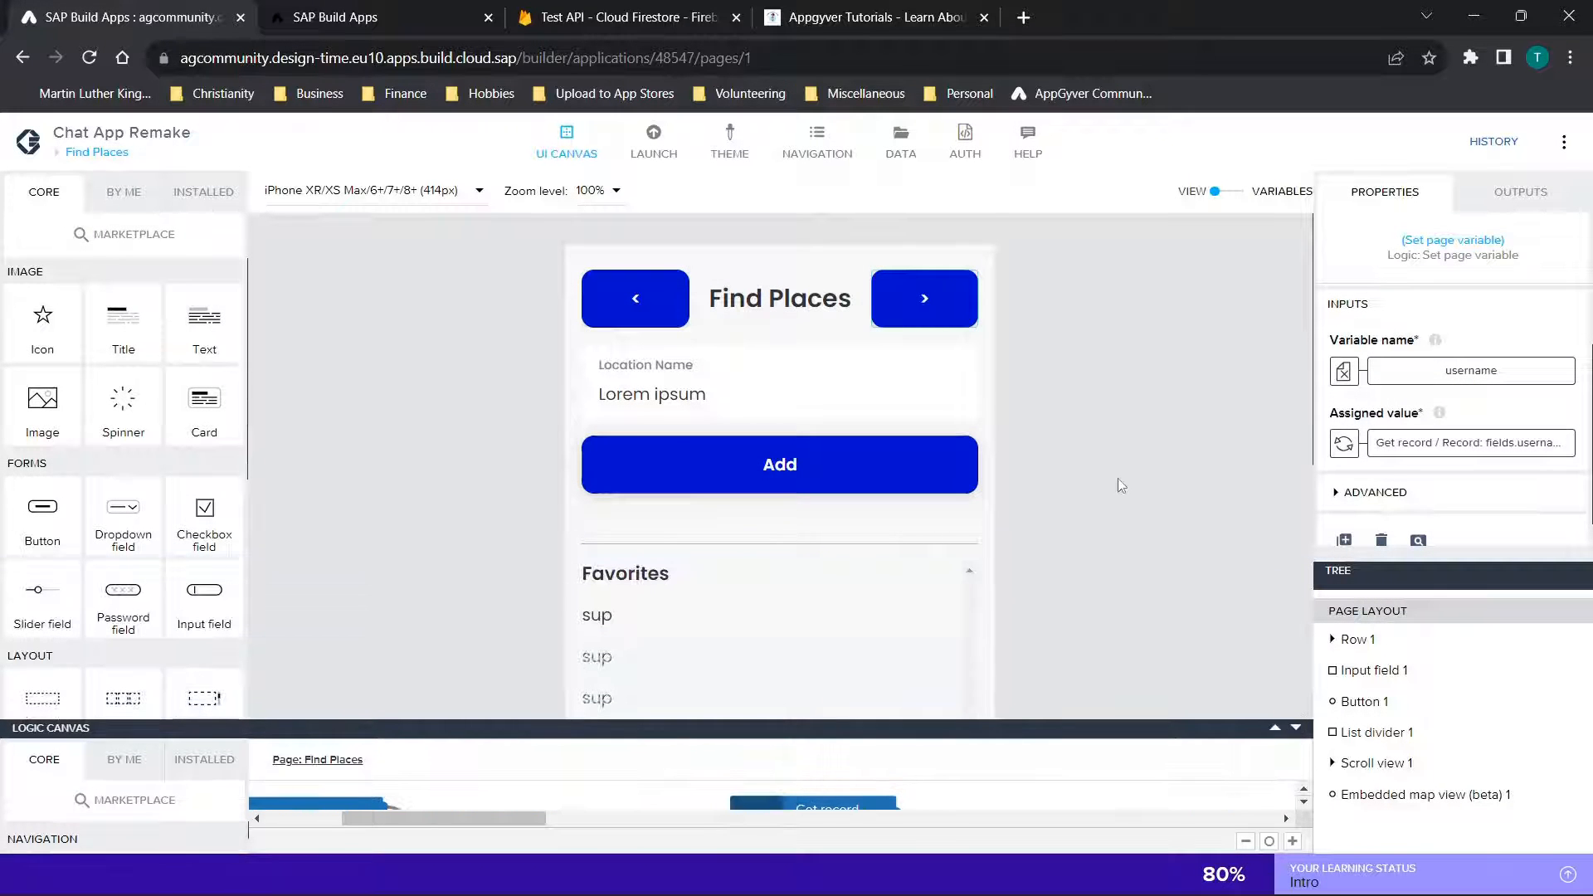
scroll(1118, 478, down, 2)
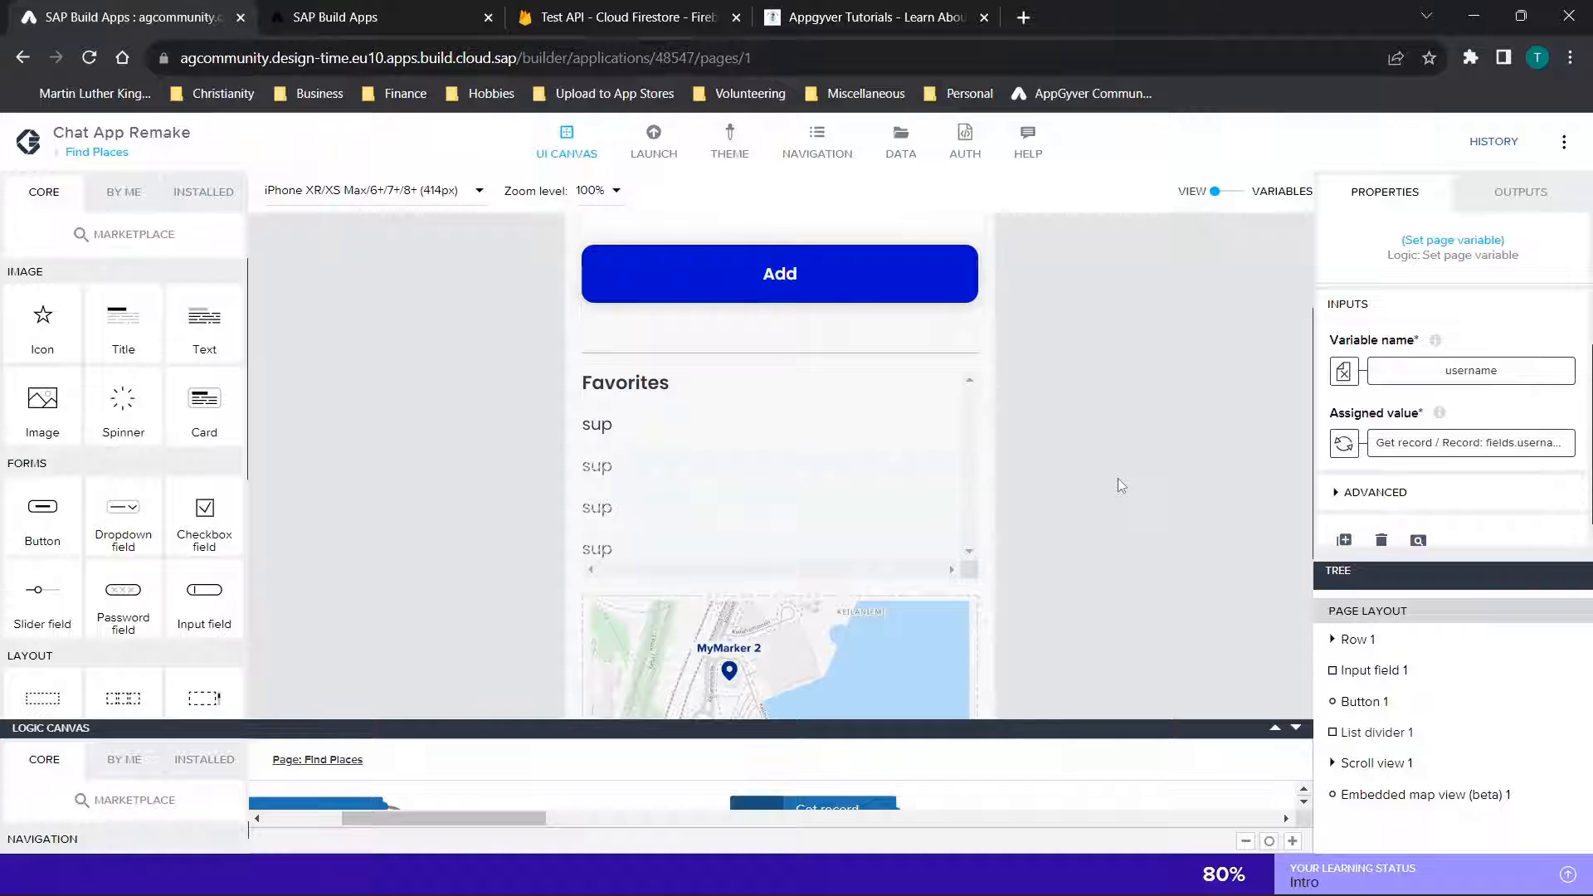
Inspect the label and value binding of the Location Name input field on the Find Places page
scroll(1118, 478, up, 2)
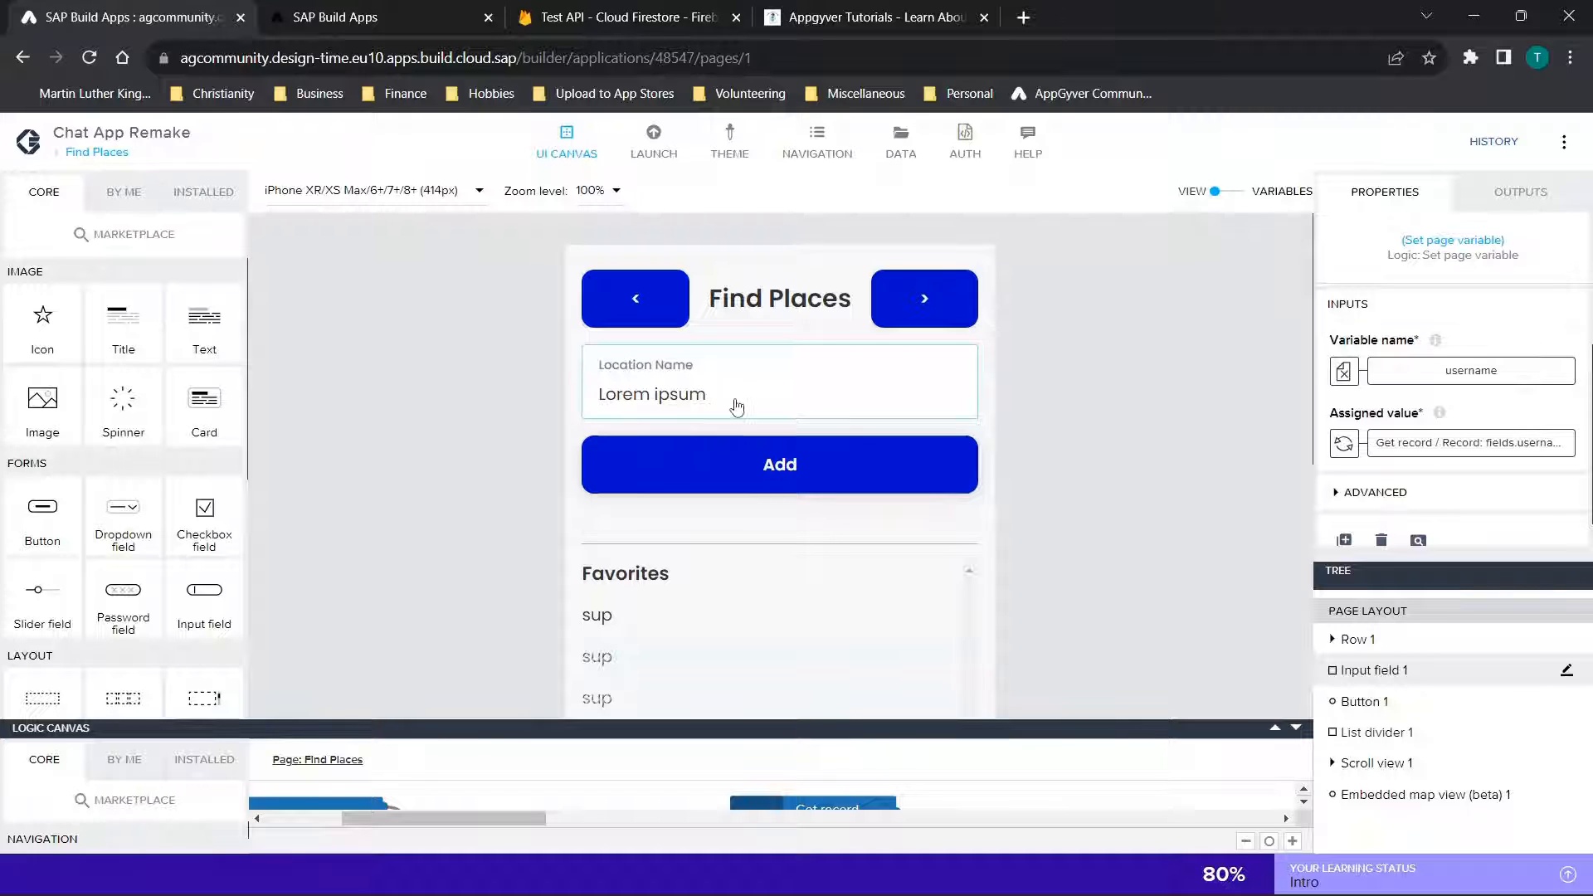
scroll(1523, 341, up, 1)
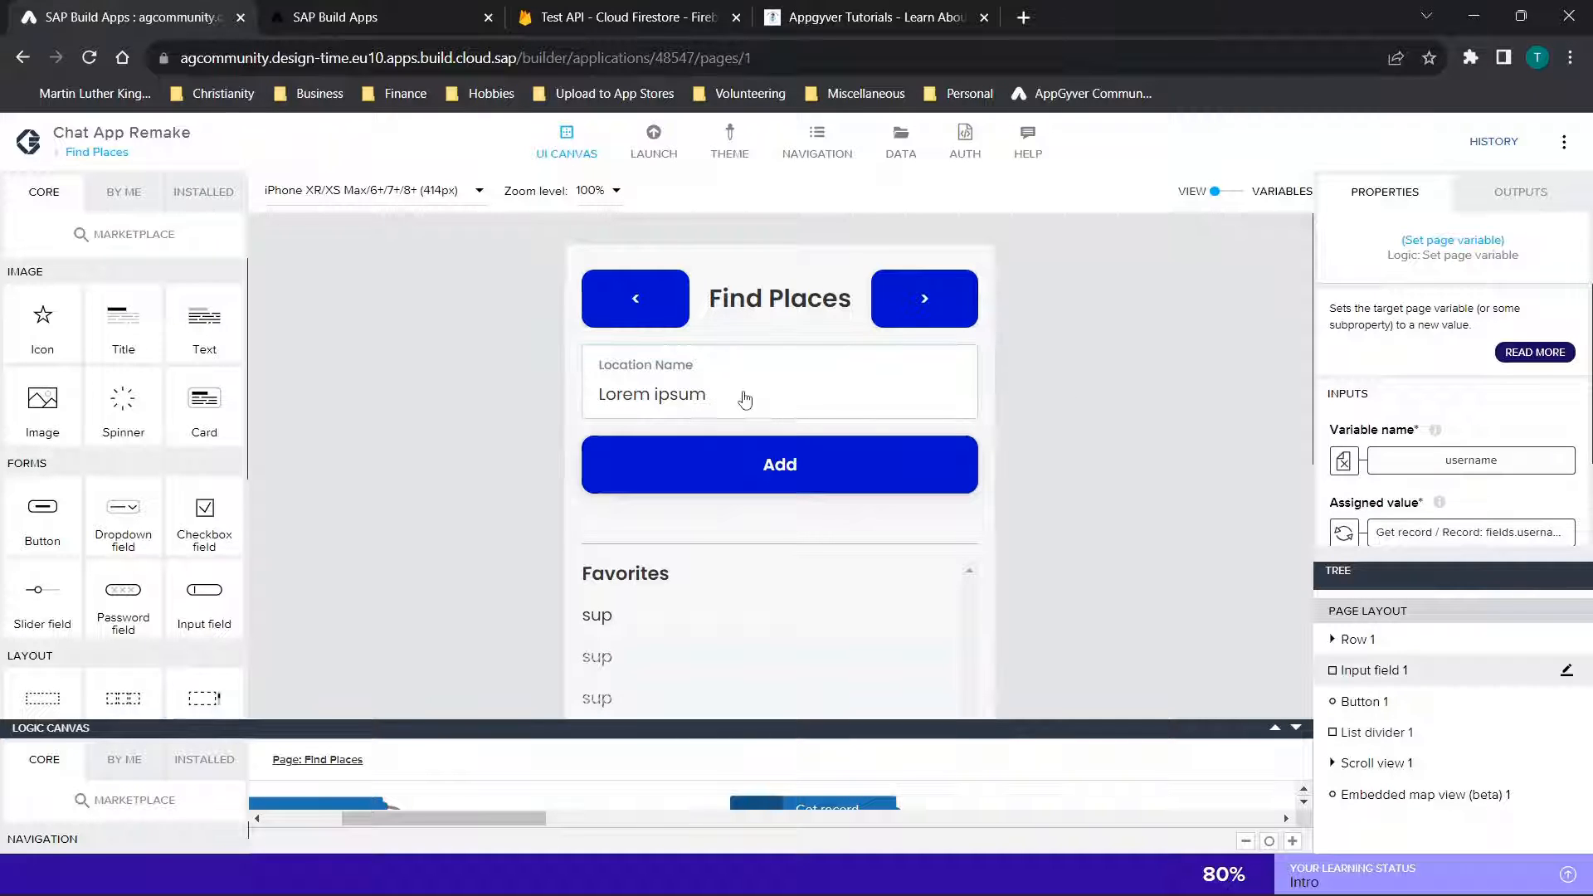
click(771, 462)
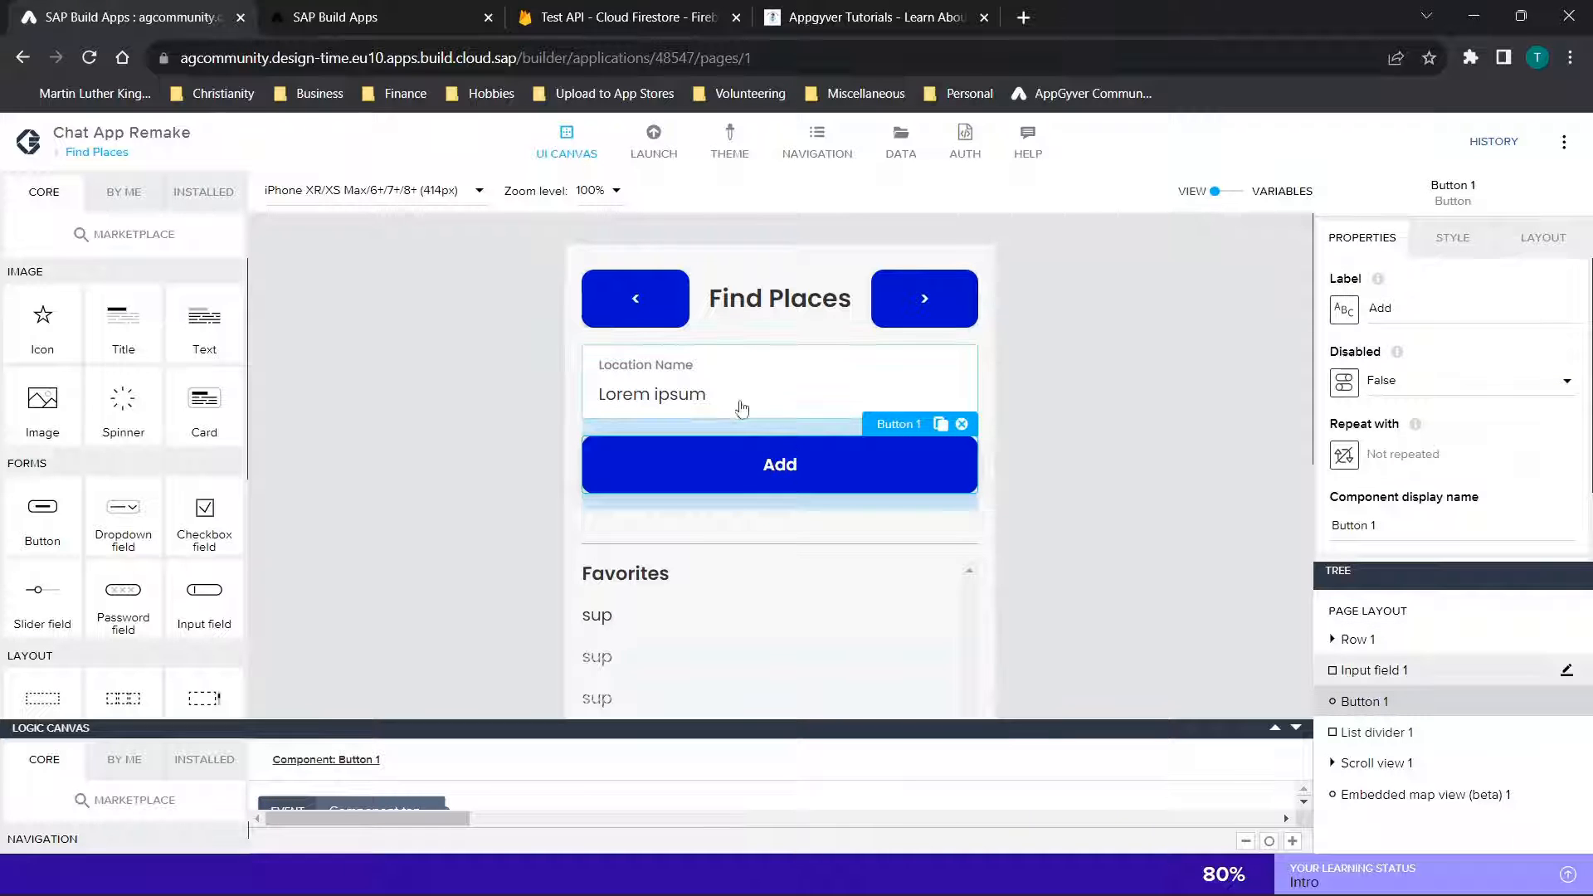
click(650, 387)
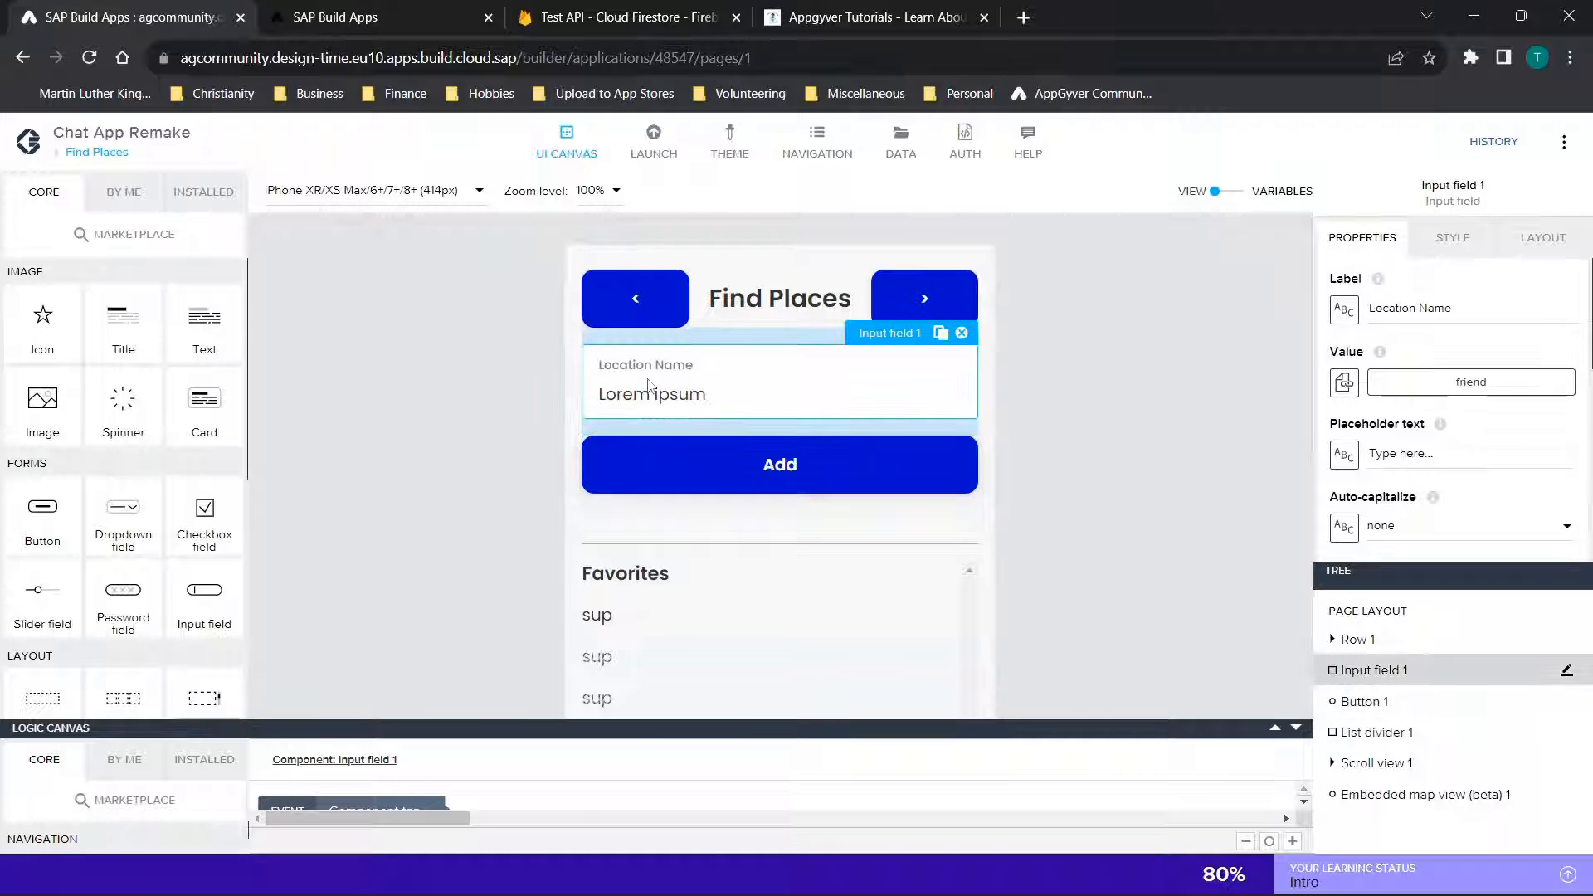
click(1466, 312)
drag(1466, 313, 1327, 317)
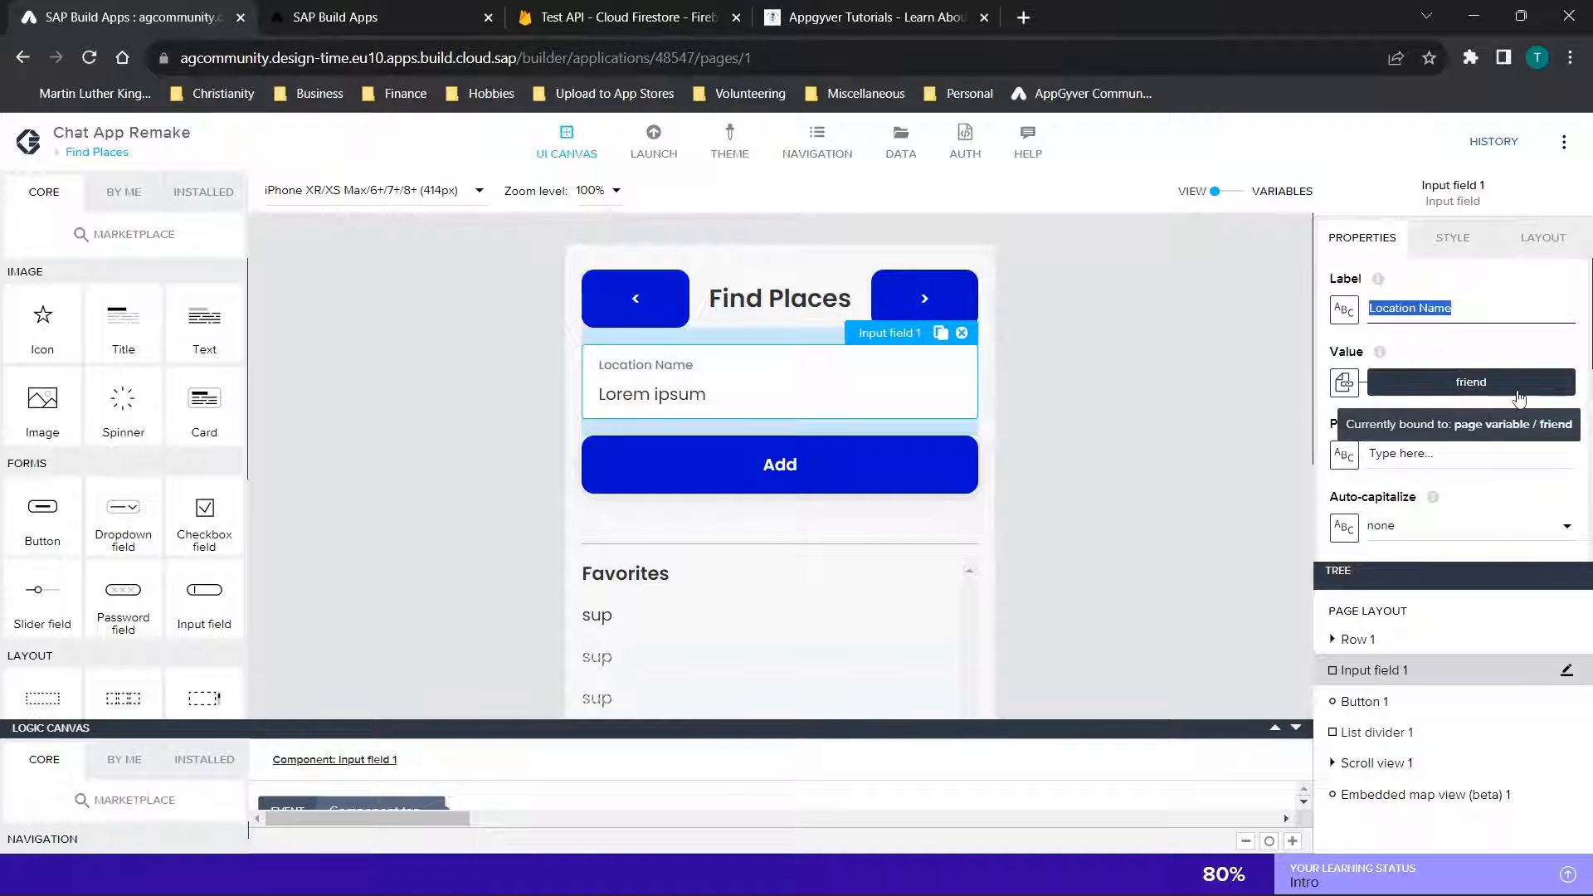
Open the Add button's logic flow and examine the chain of nodes that follows Component tap
click(800, 475)
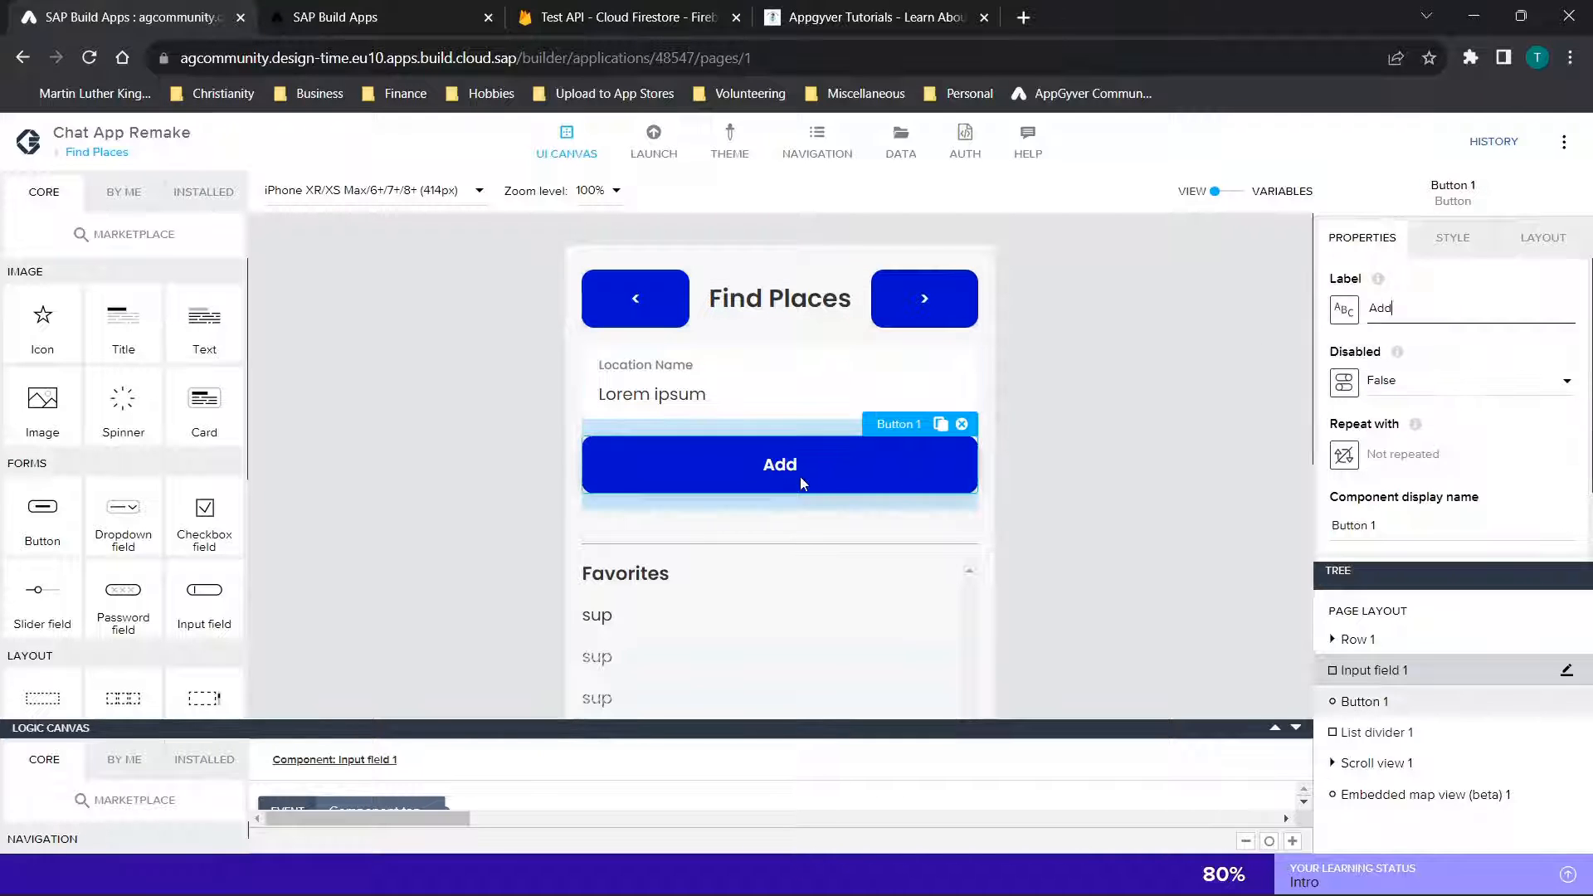
click(1276, 730)
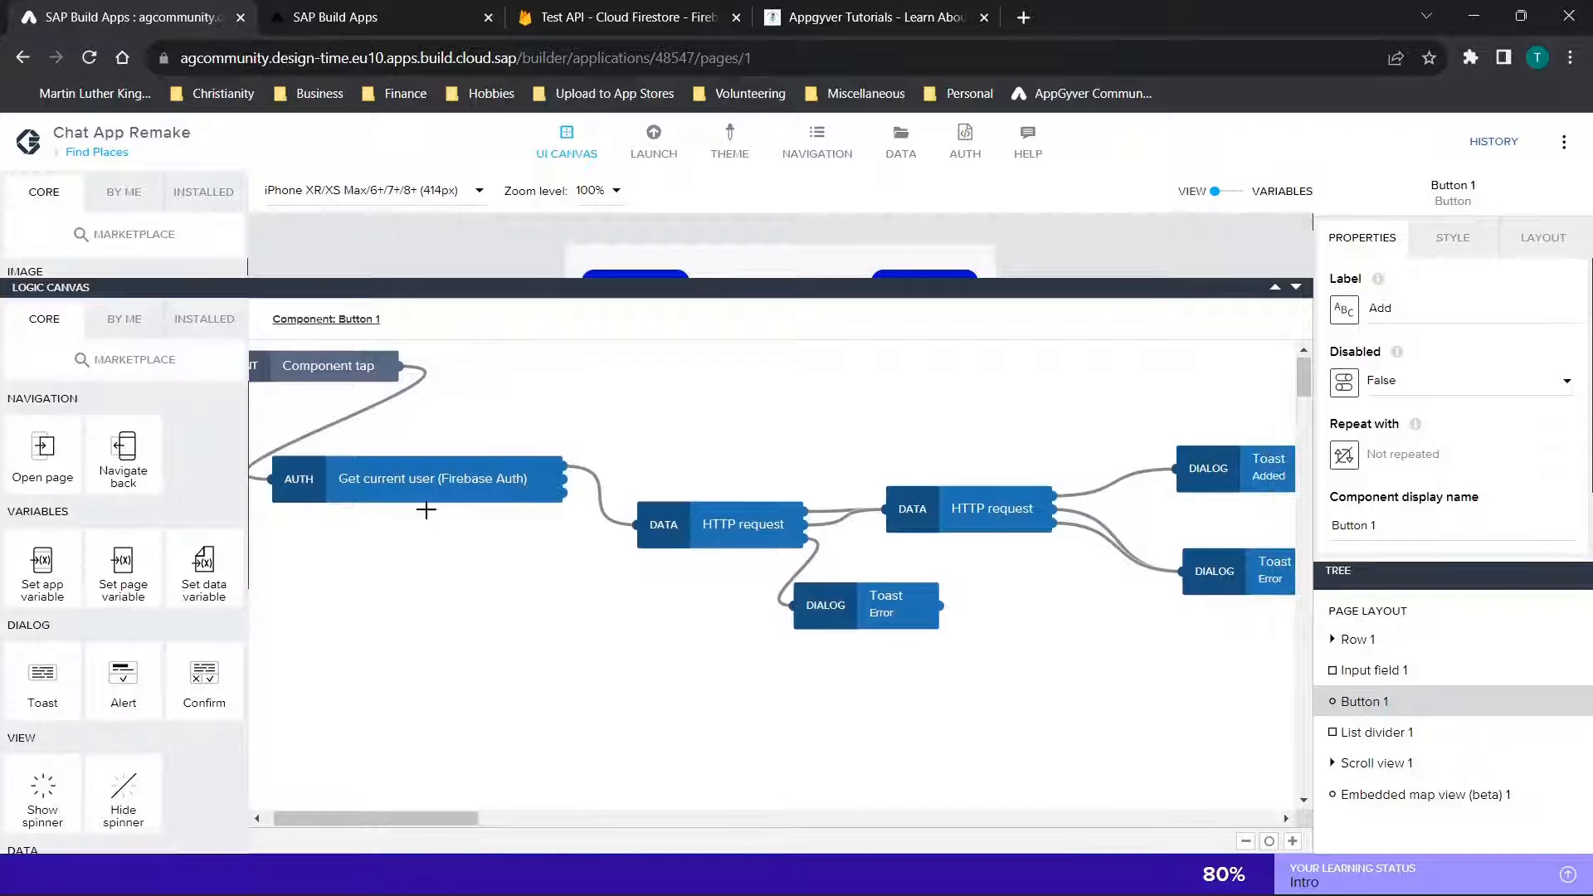
scroll(855, 596, right, 3)
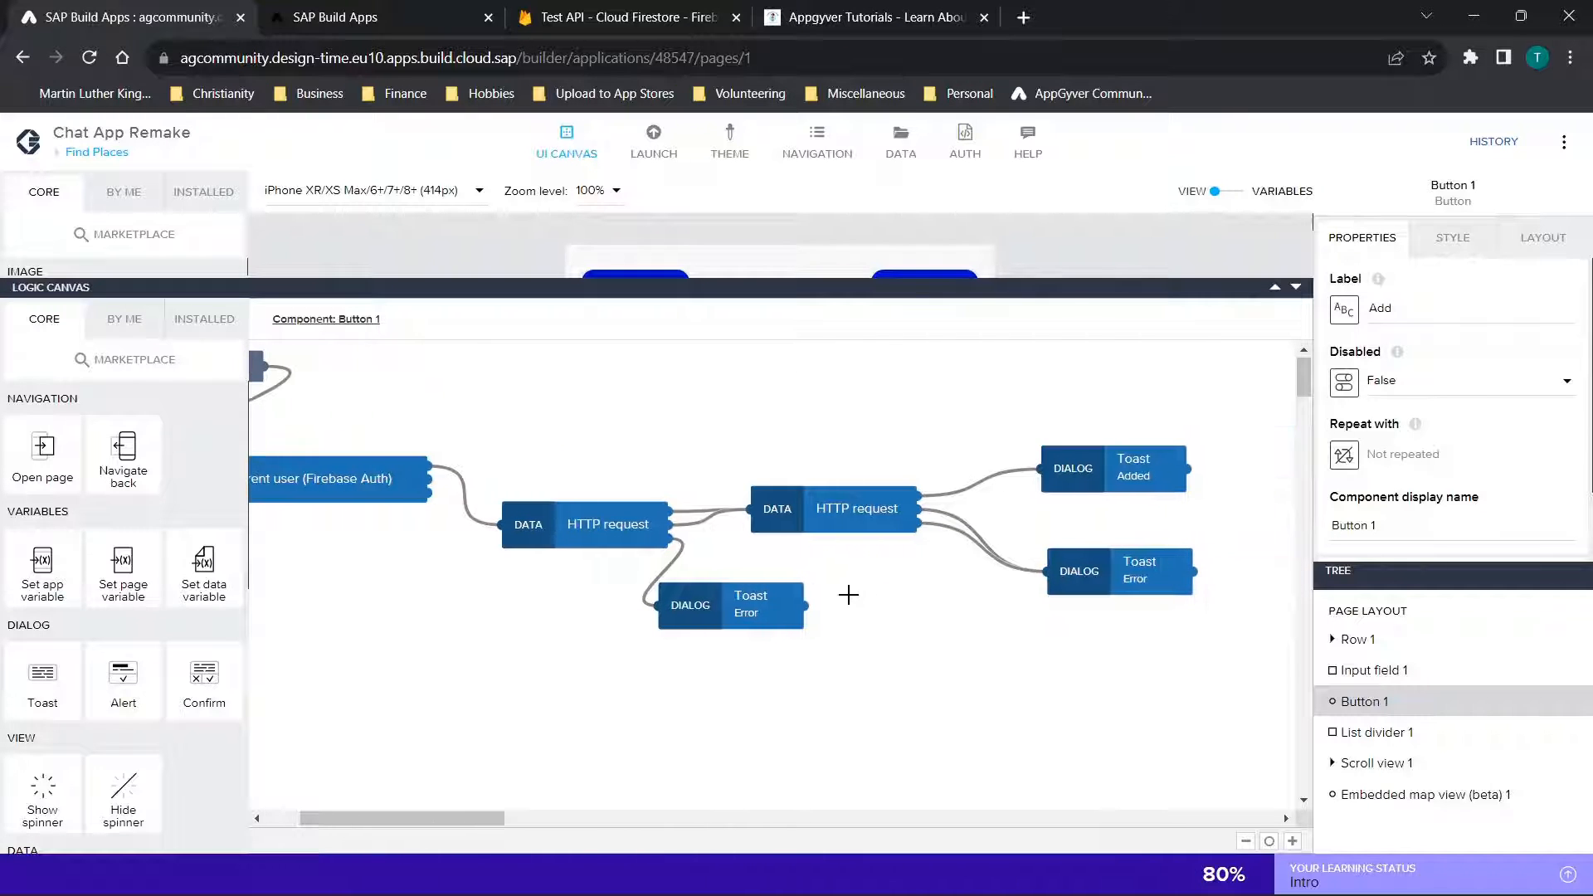
Inspect each part of the URL formula in the first HTTP request node, then close the binding editor without saving
click(598, 524)
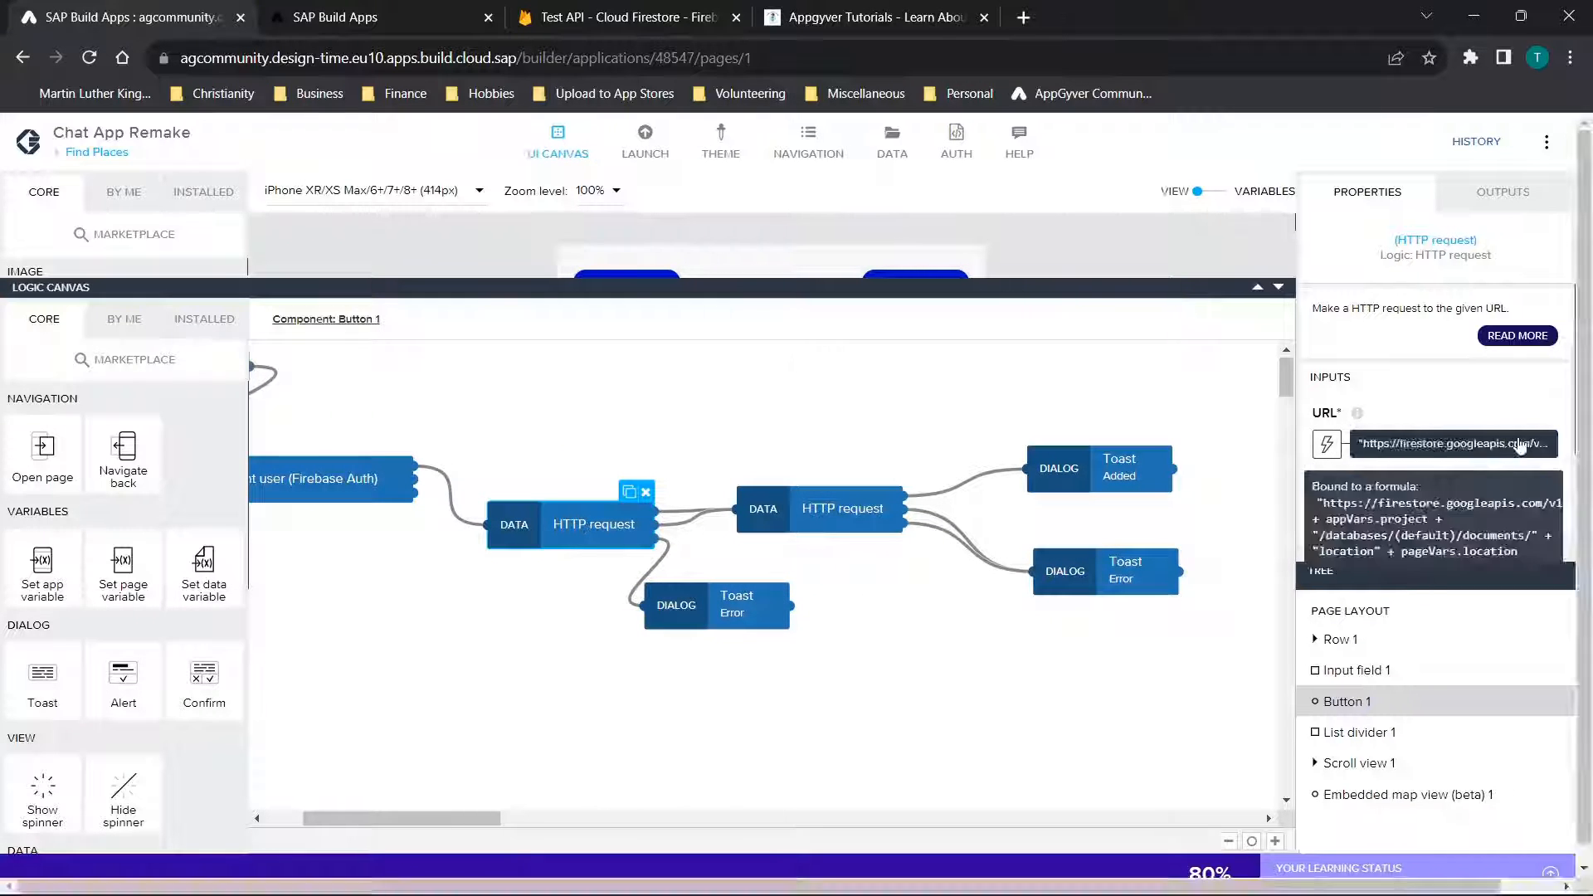
click(1338, 450)
click(989, 451)
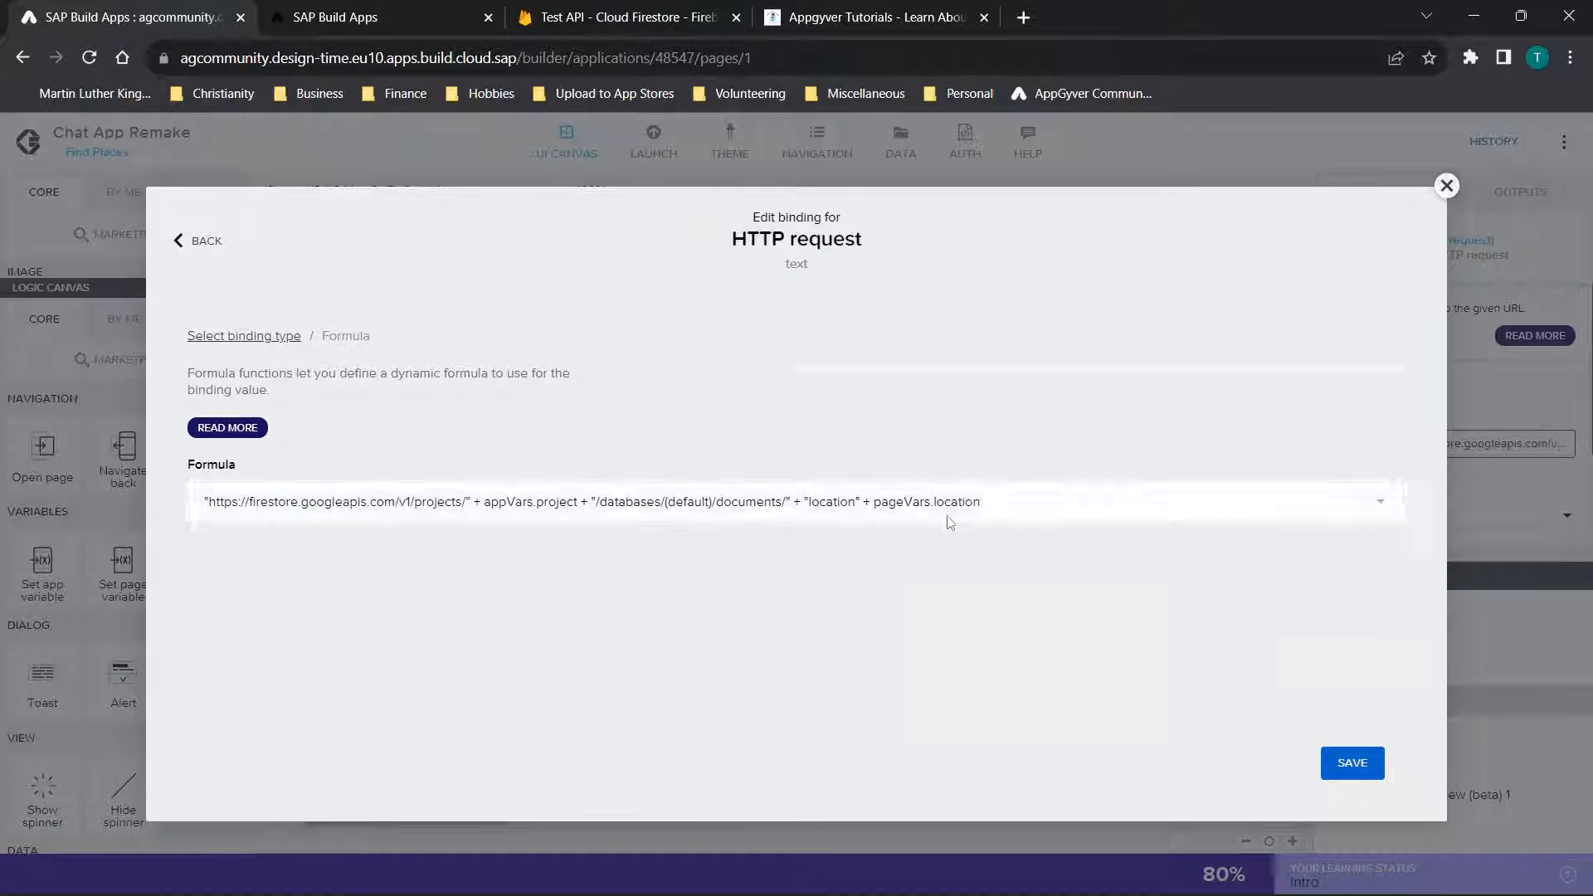
click(950, 520)
drag(214, 393, 1463, 487)
click(1244, 394)
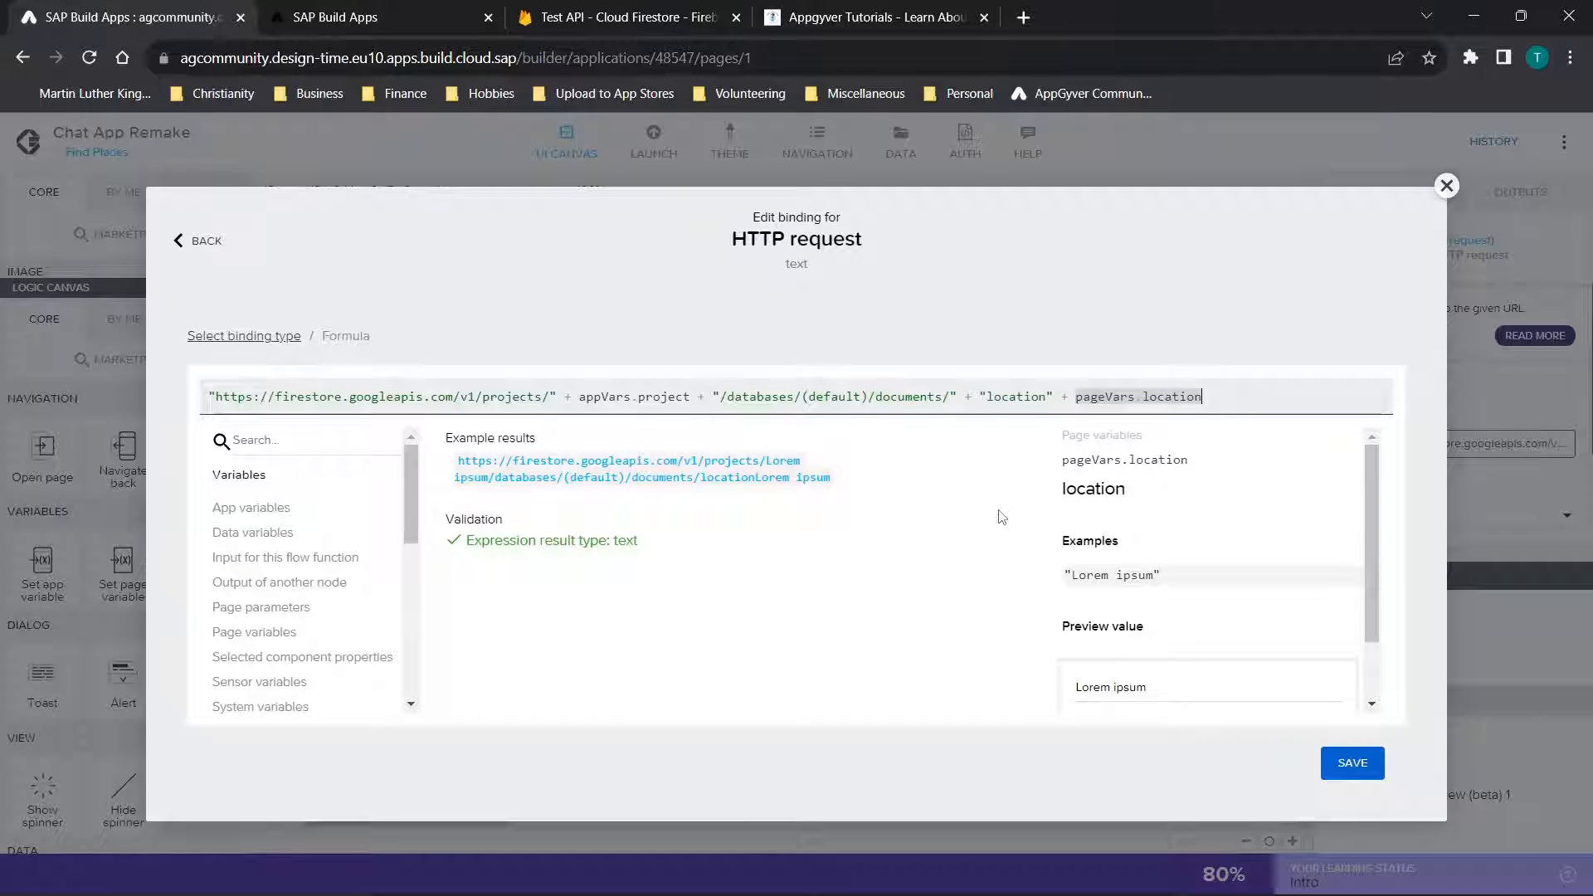
drag(562, 402, 207, 399)
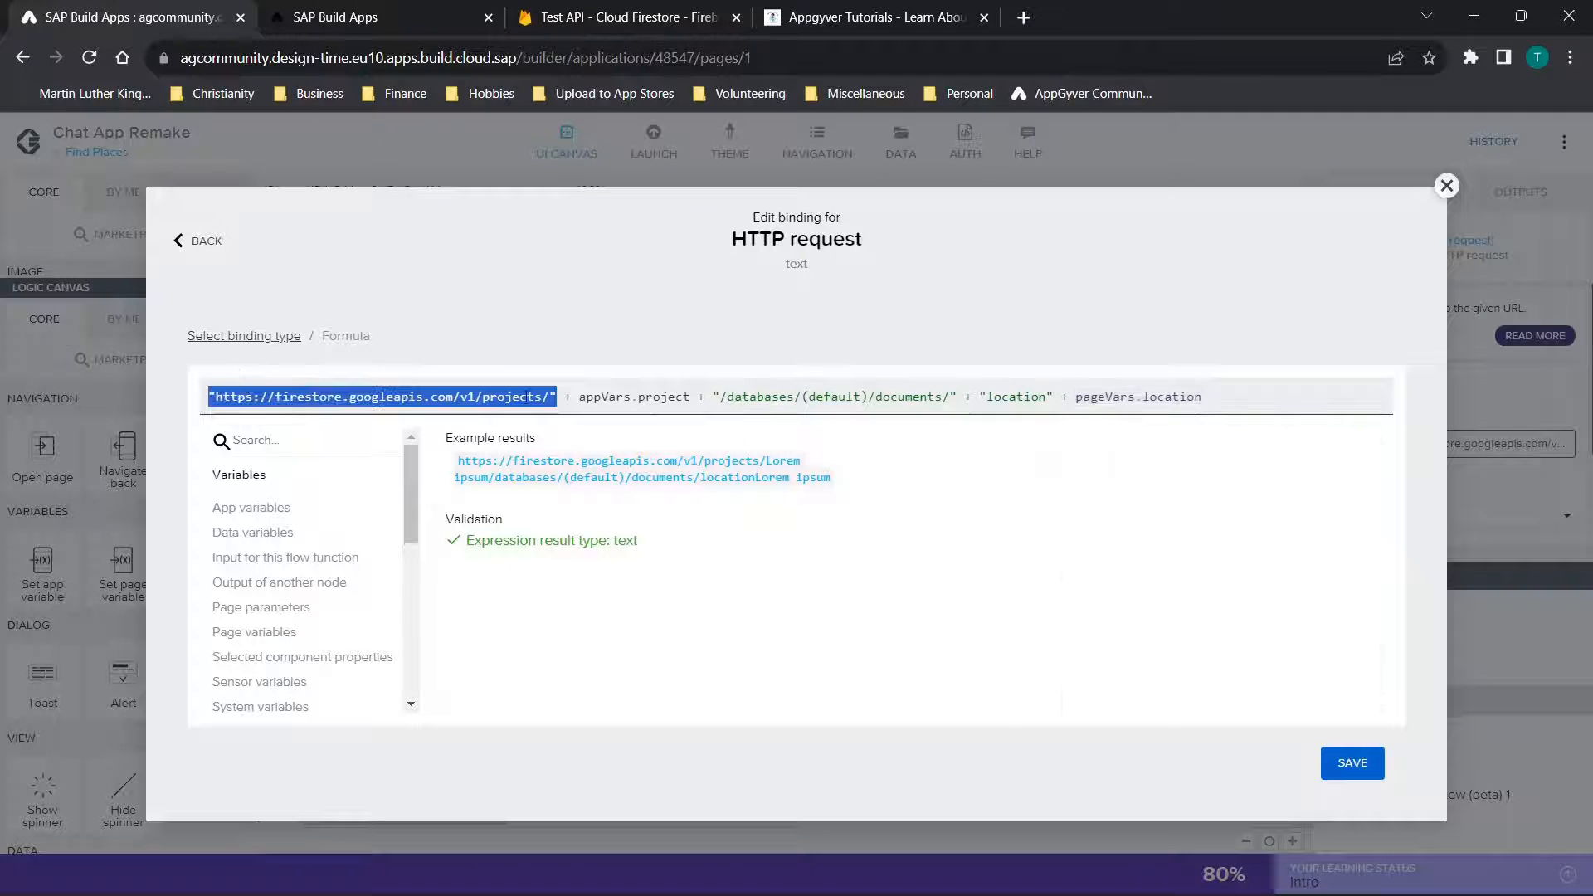
drag(572, 399, 1236, 389)
click(1236, 389)
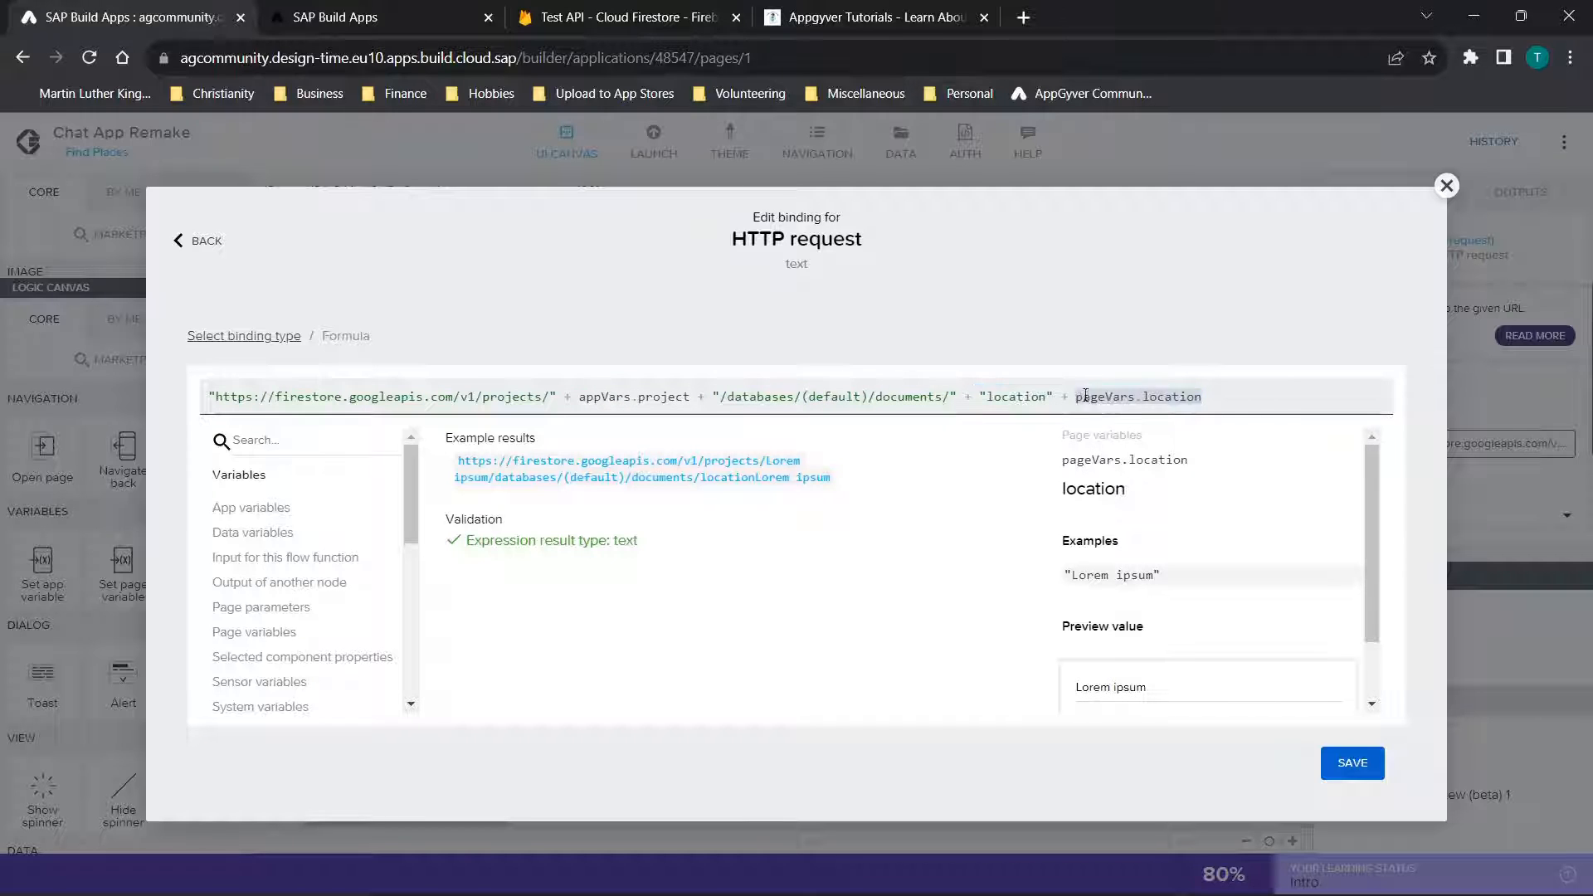
click(1447, 188)
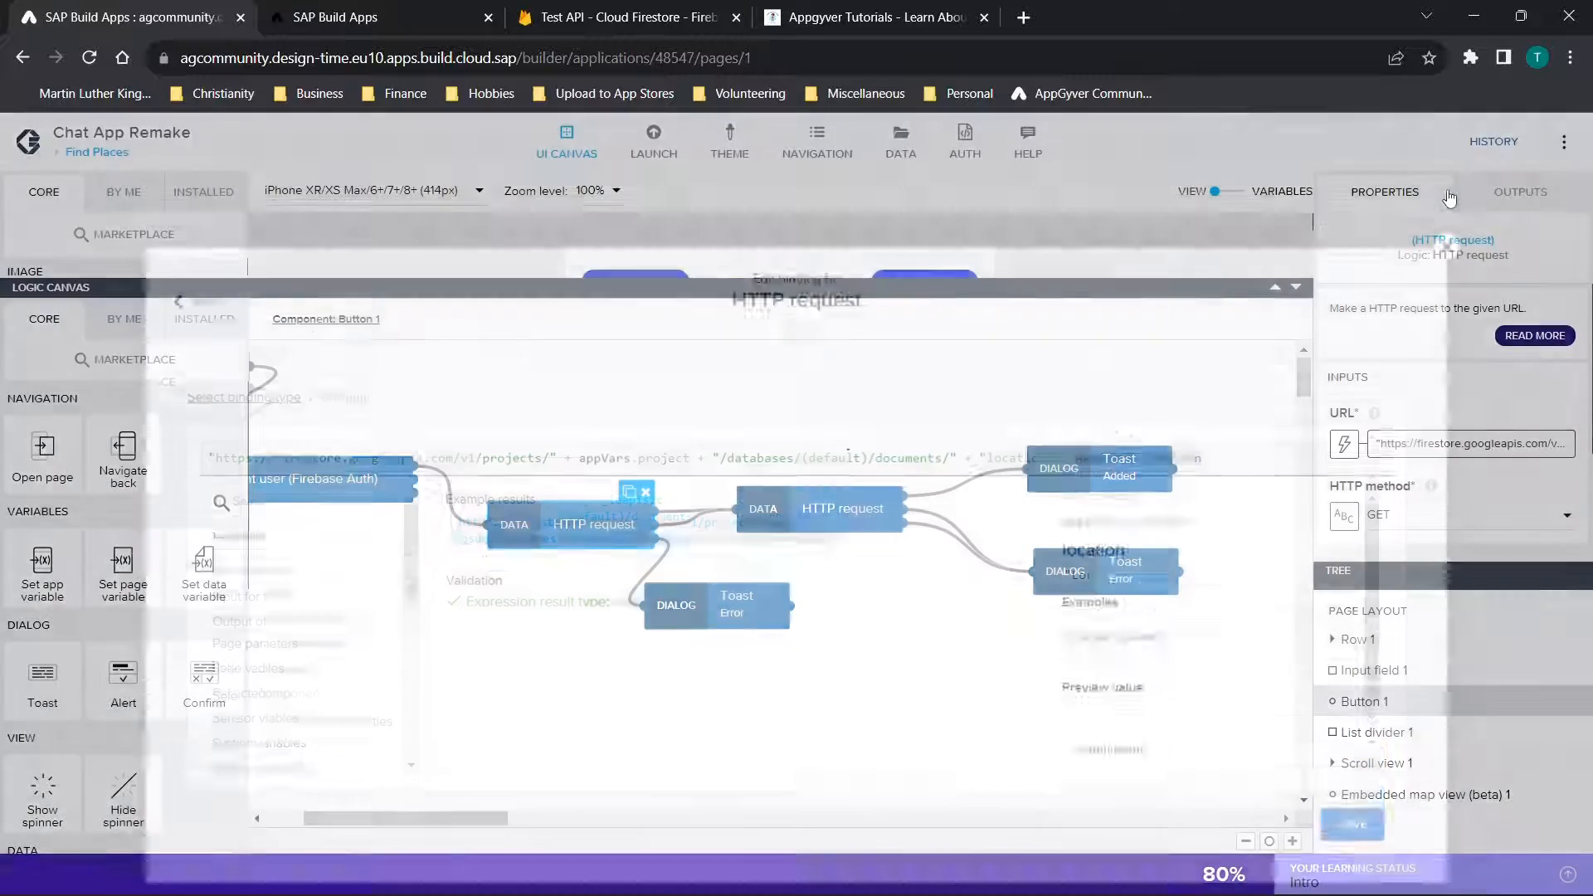
Inspect the Error toast below the first HTTP request and compare the HTTP methods of the two request nodes
click(731, 611)
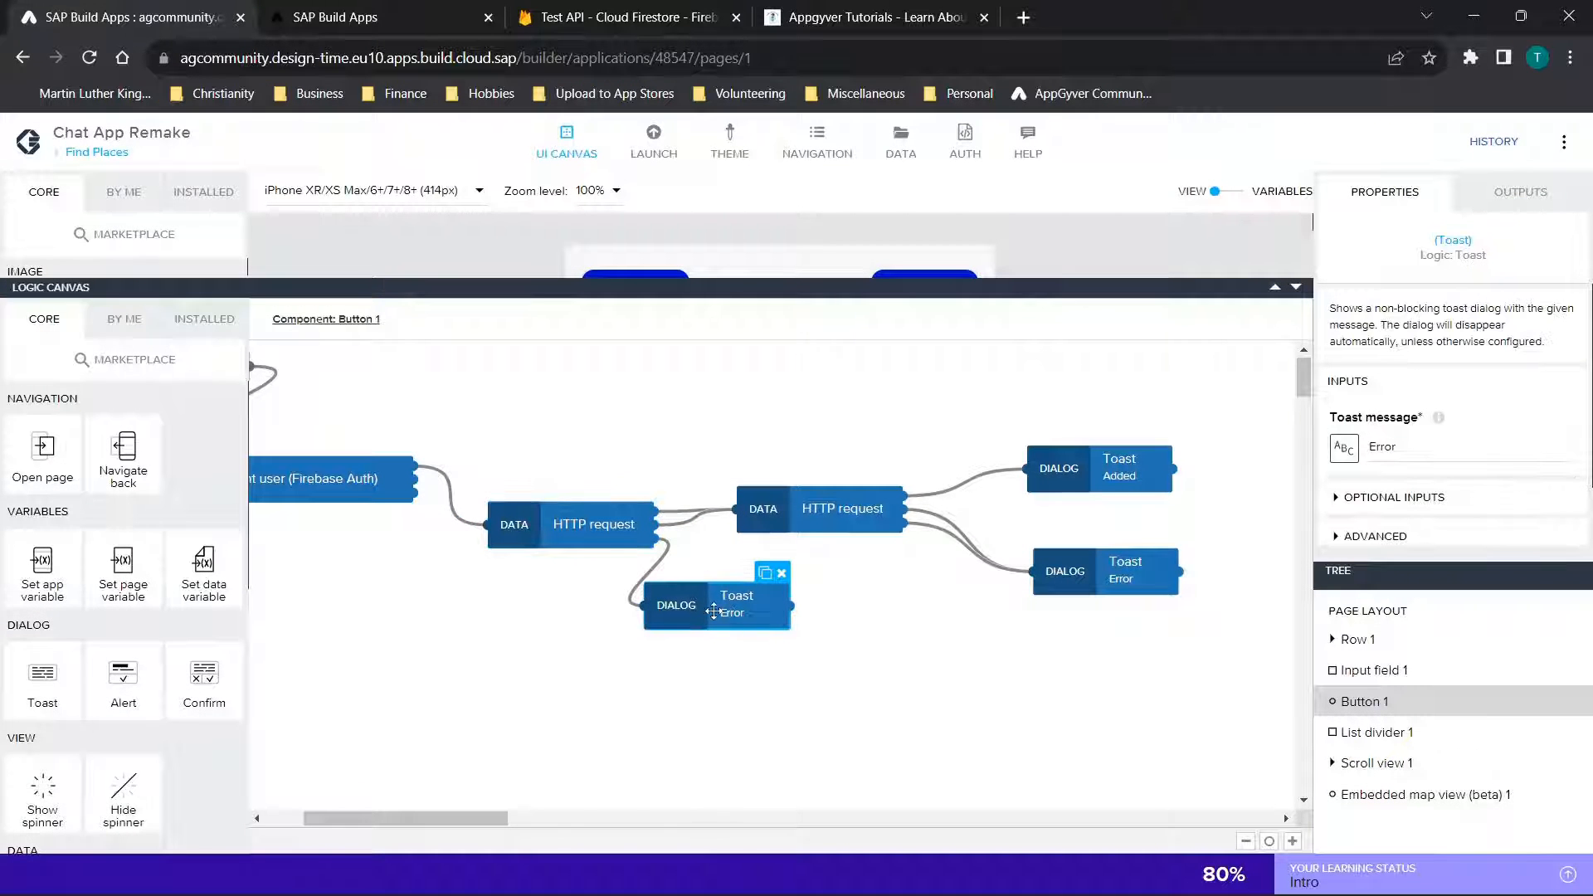
click(808, 511)
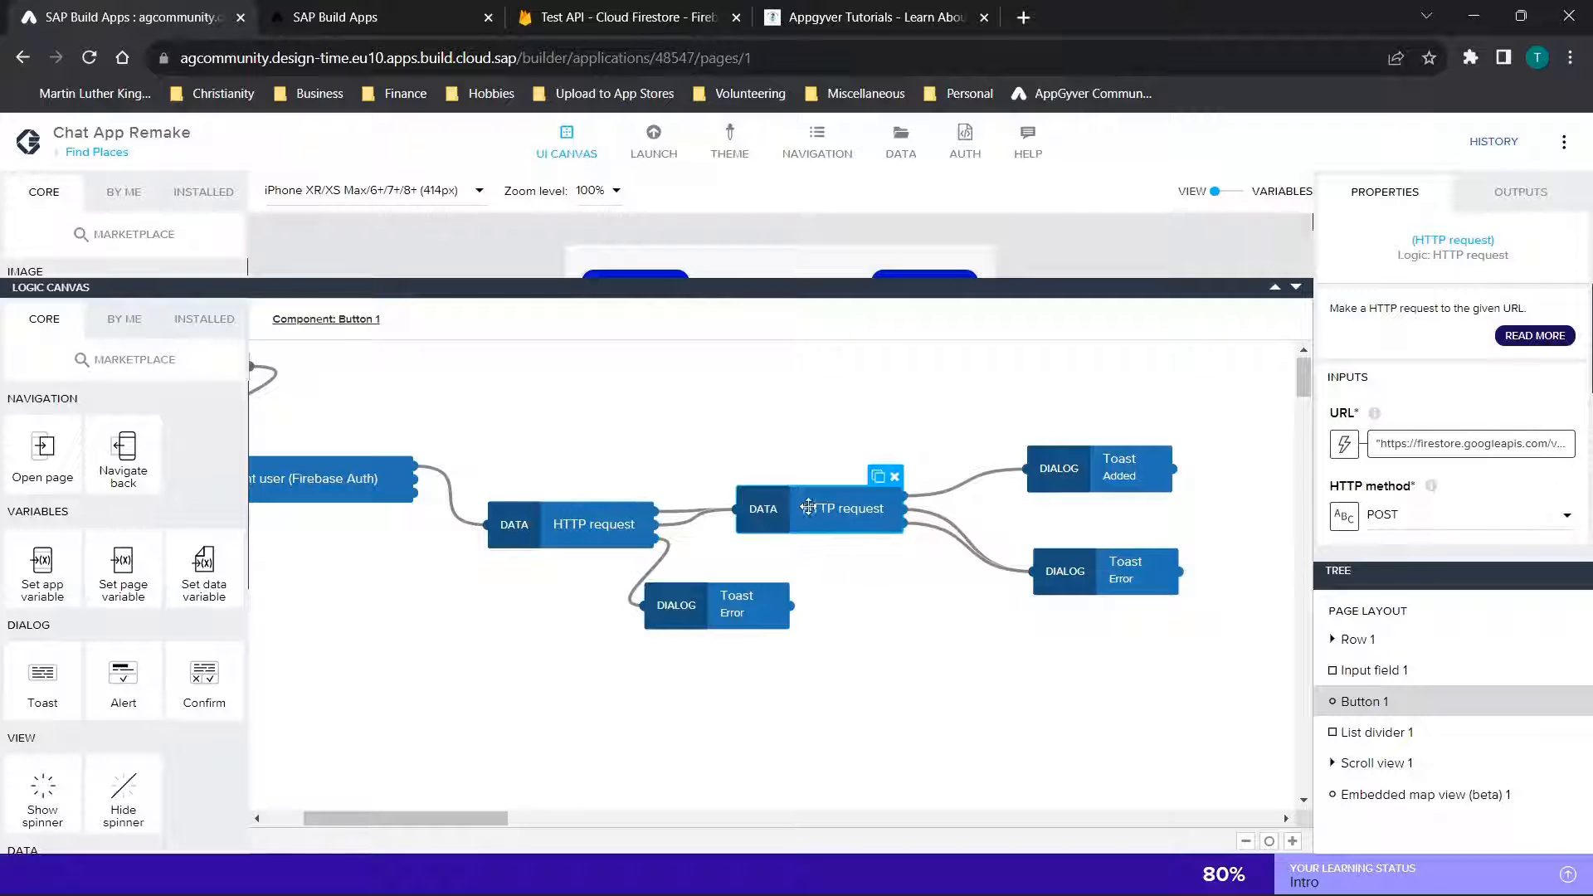
click(562, 538)
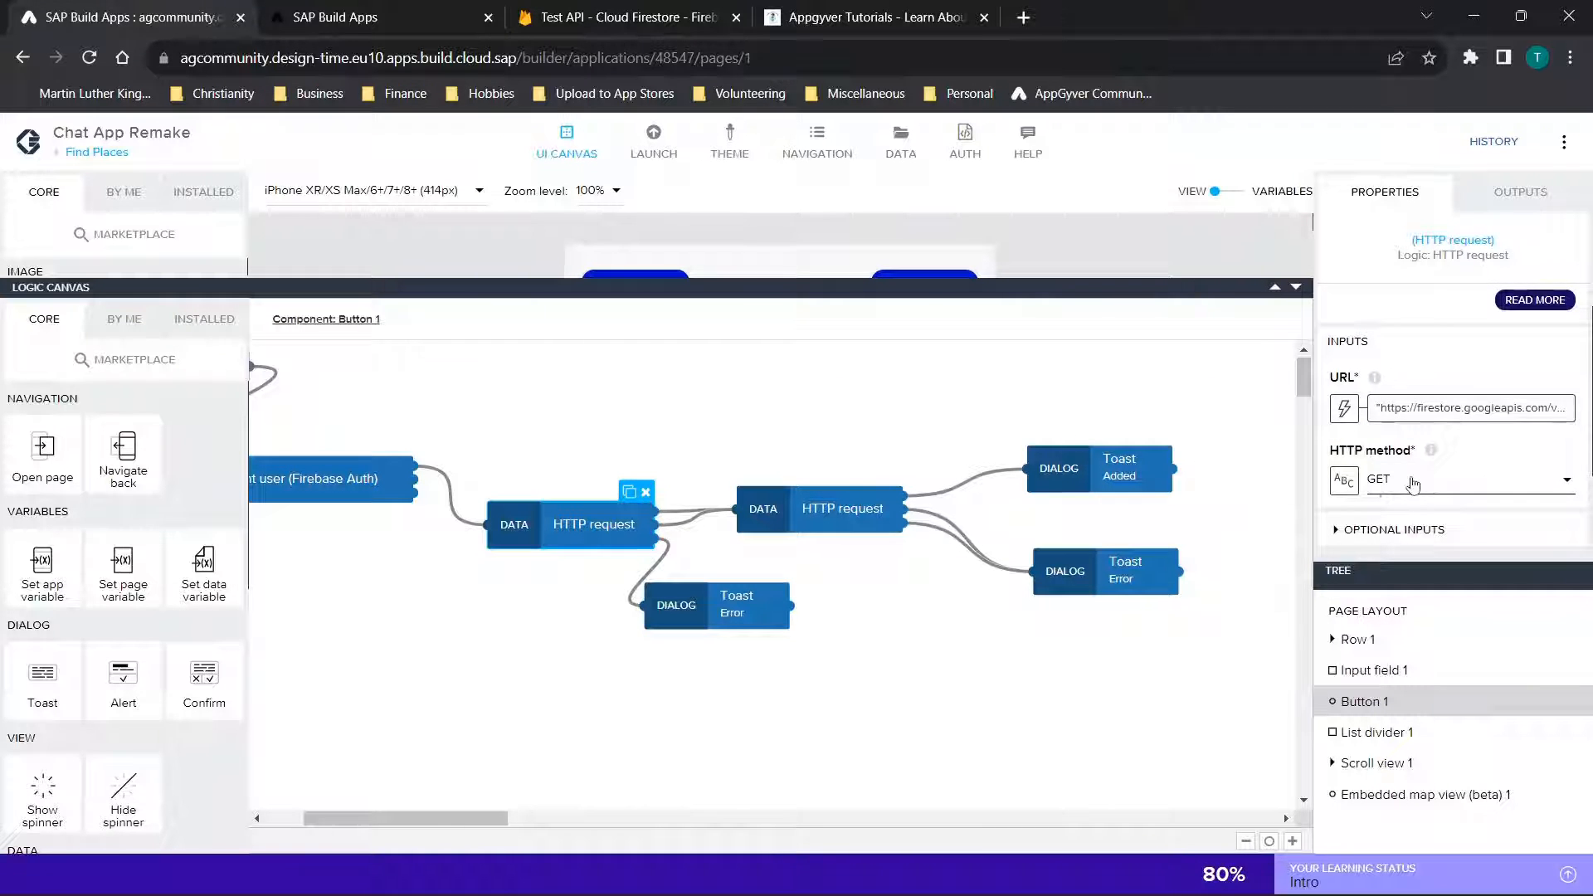
scroll(1407, 486, down, 2)
Inspect the second HTTP request node's URL formula, focusing on the appVars.tempprofileurl part
click(809, 511)
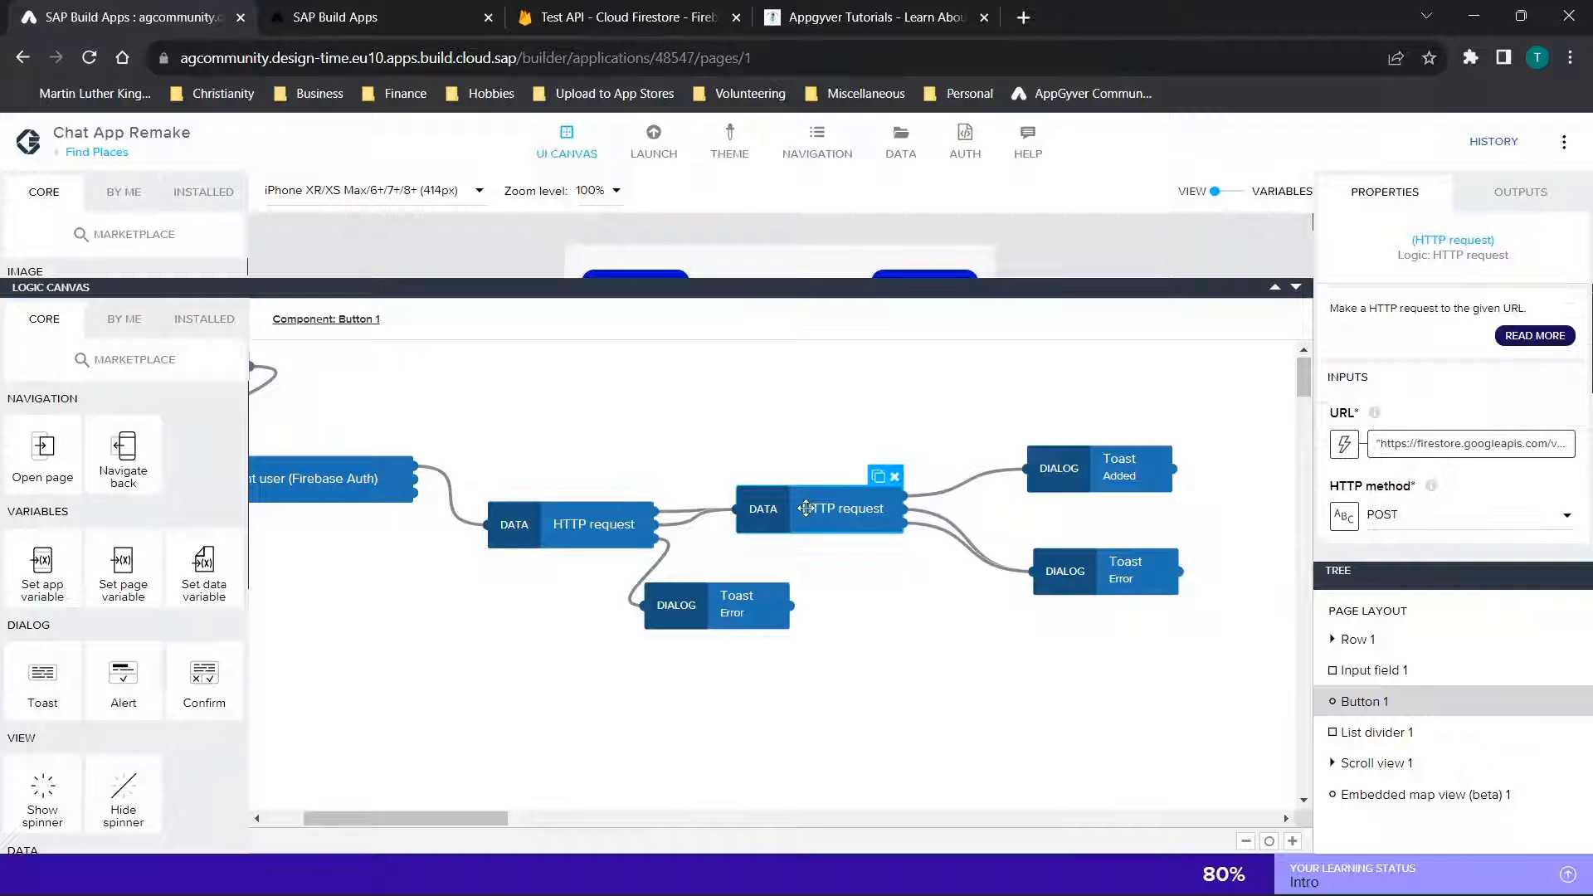
click(1473, 444)
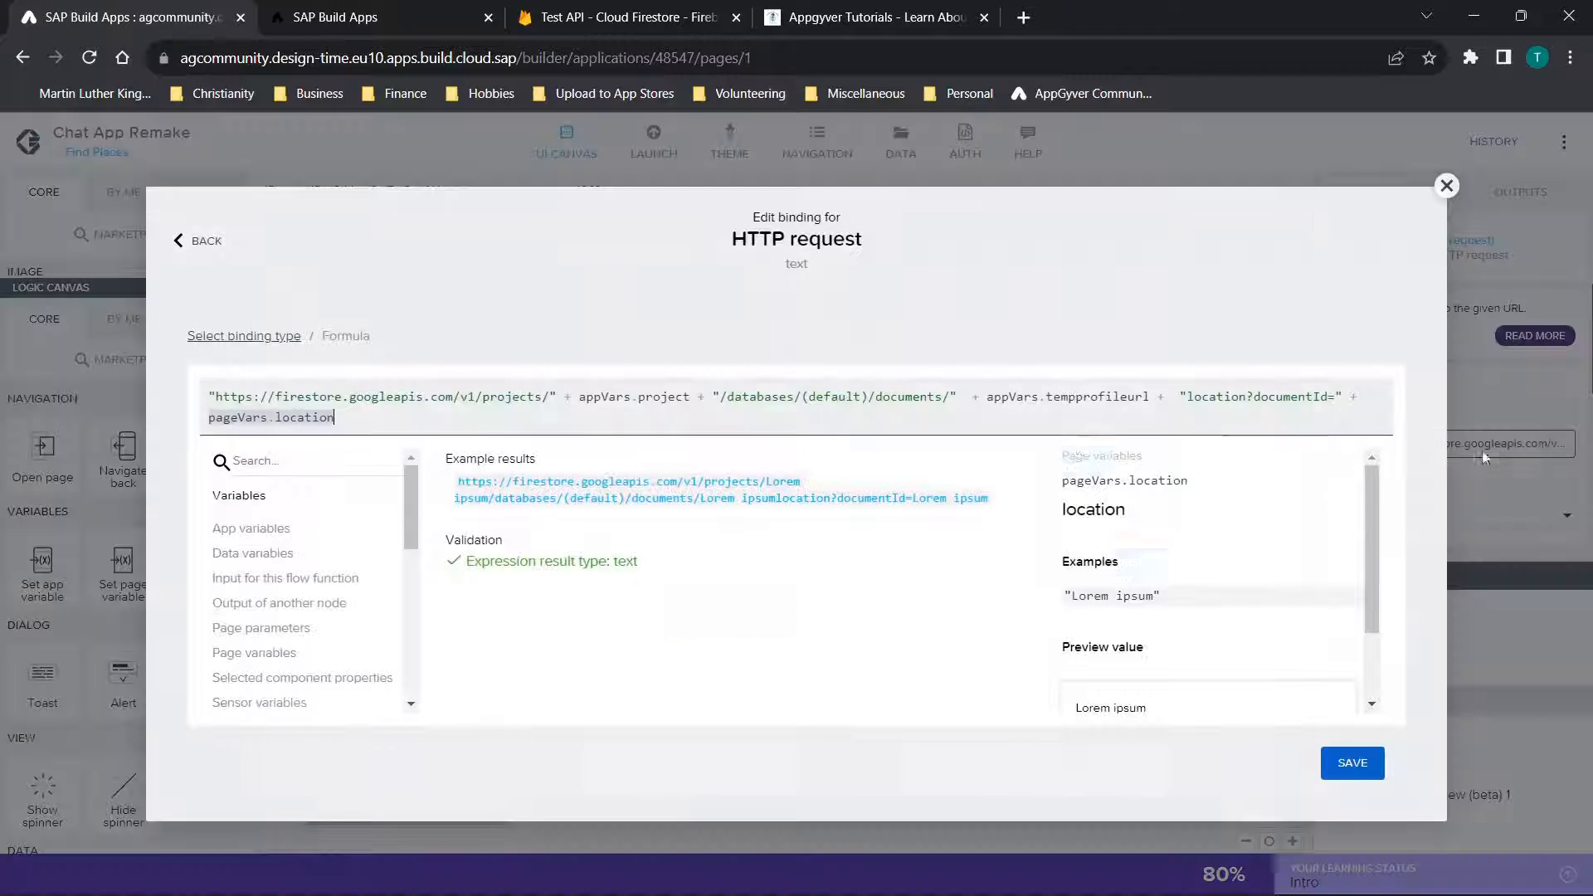
key(ctrl+a)
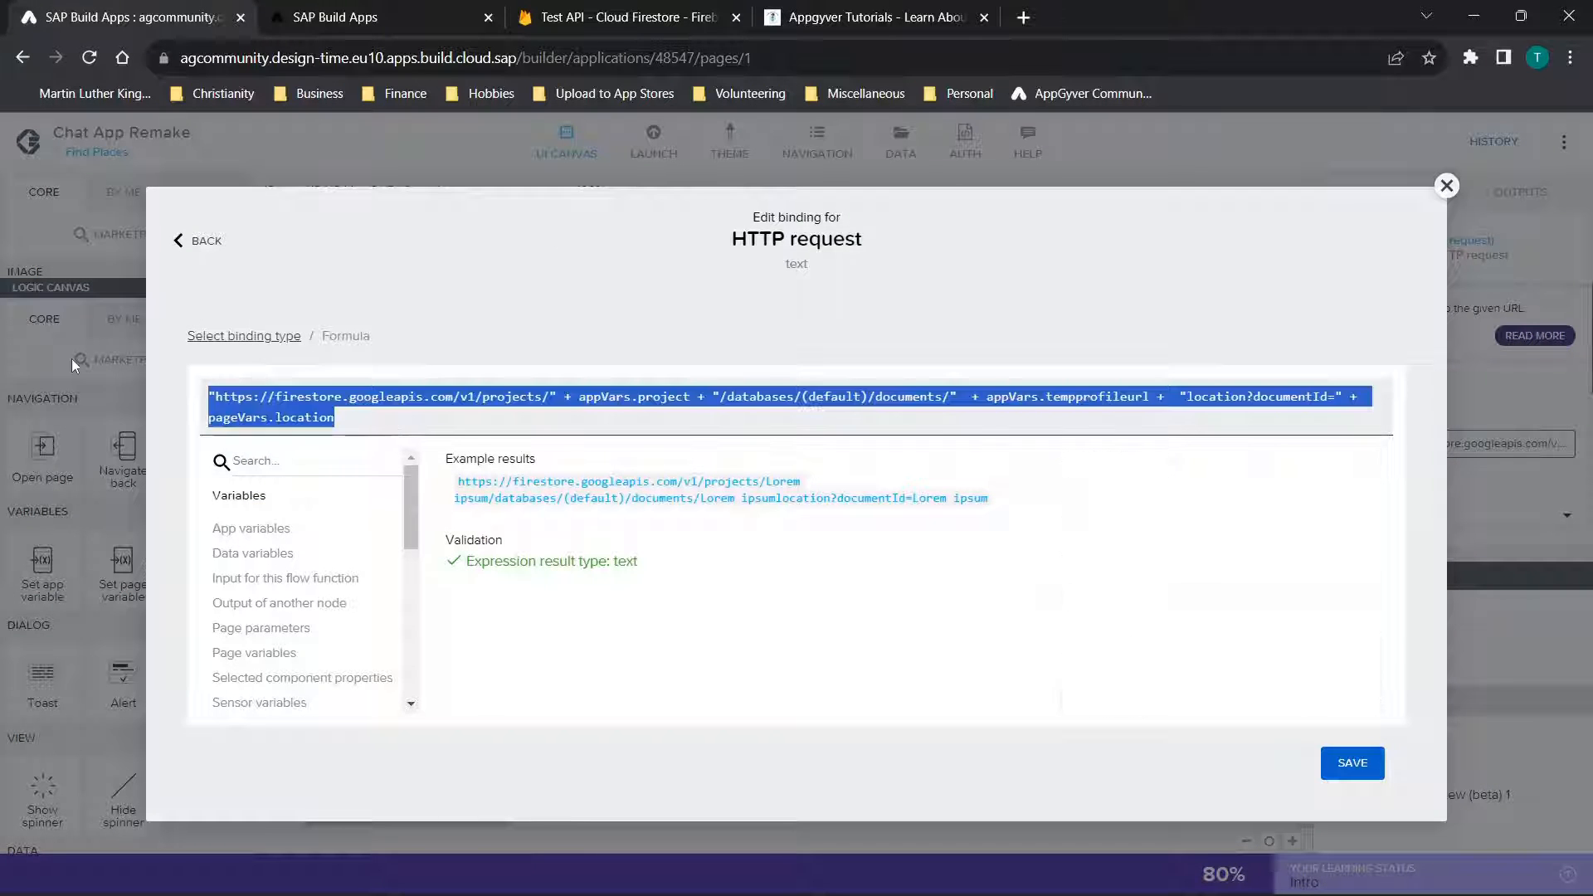
click(523, 412)
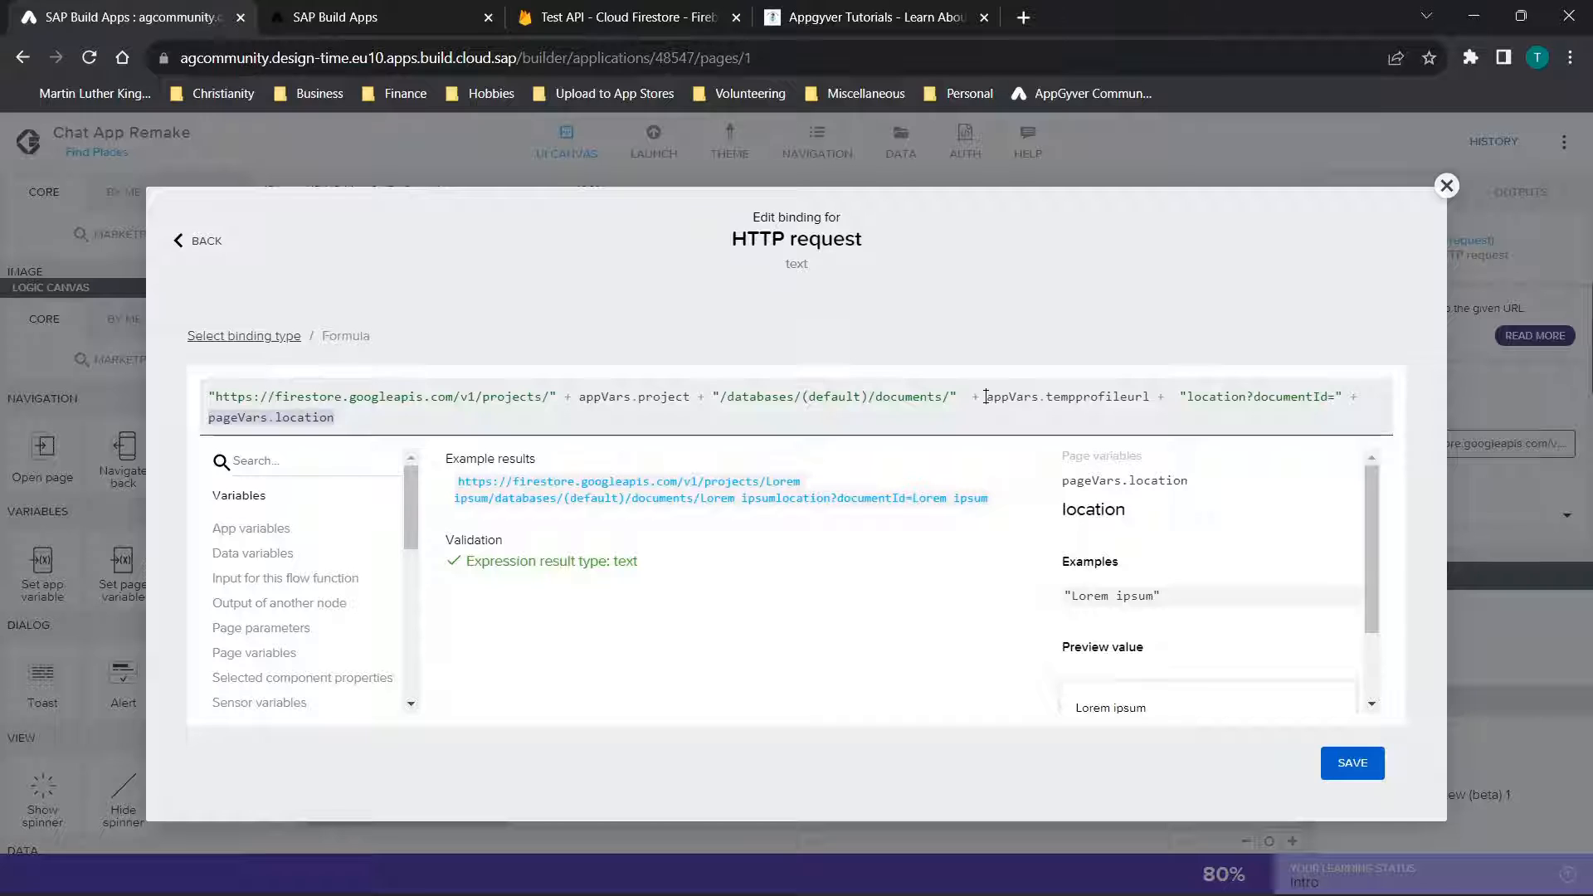
drag(985, 397, 1151, 396)
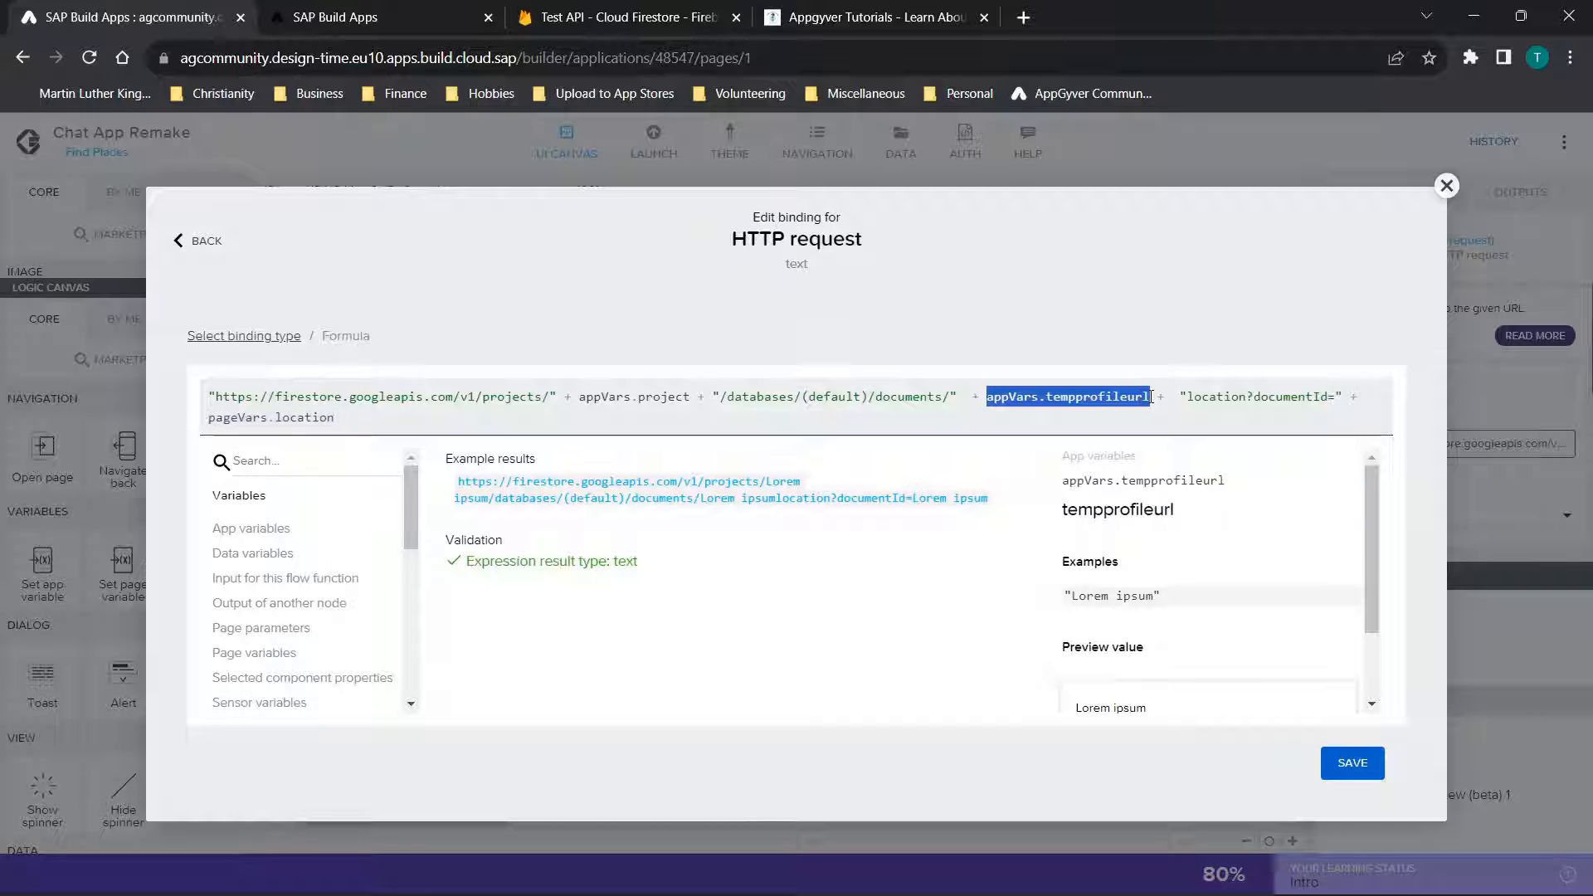
Switch to Cloud Firestore and examine both documents in the user-specific location collection
click(570, 8)
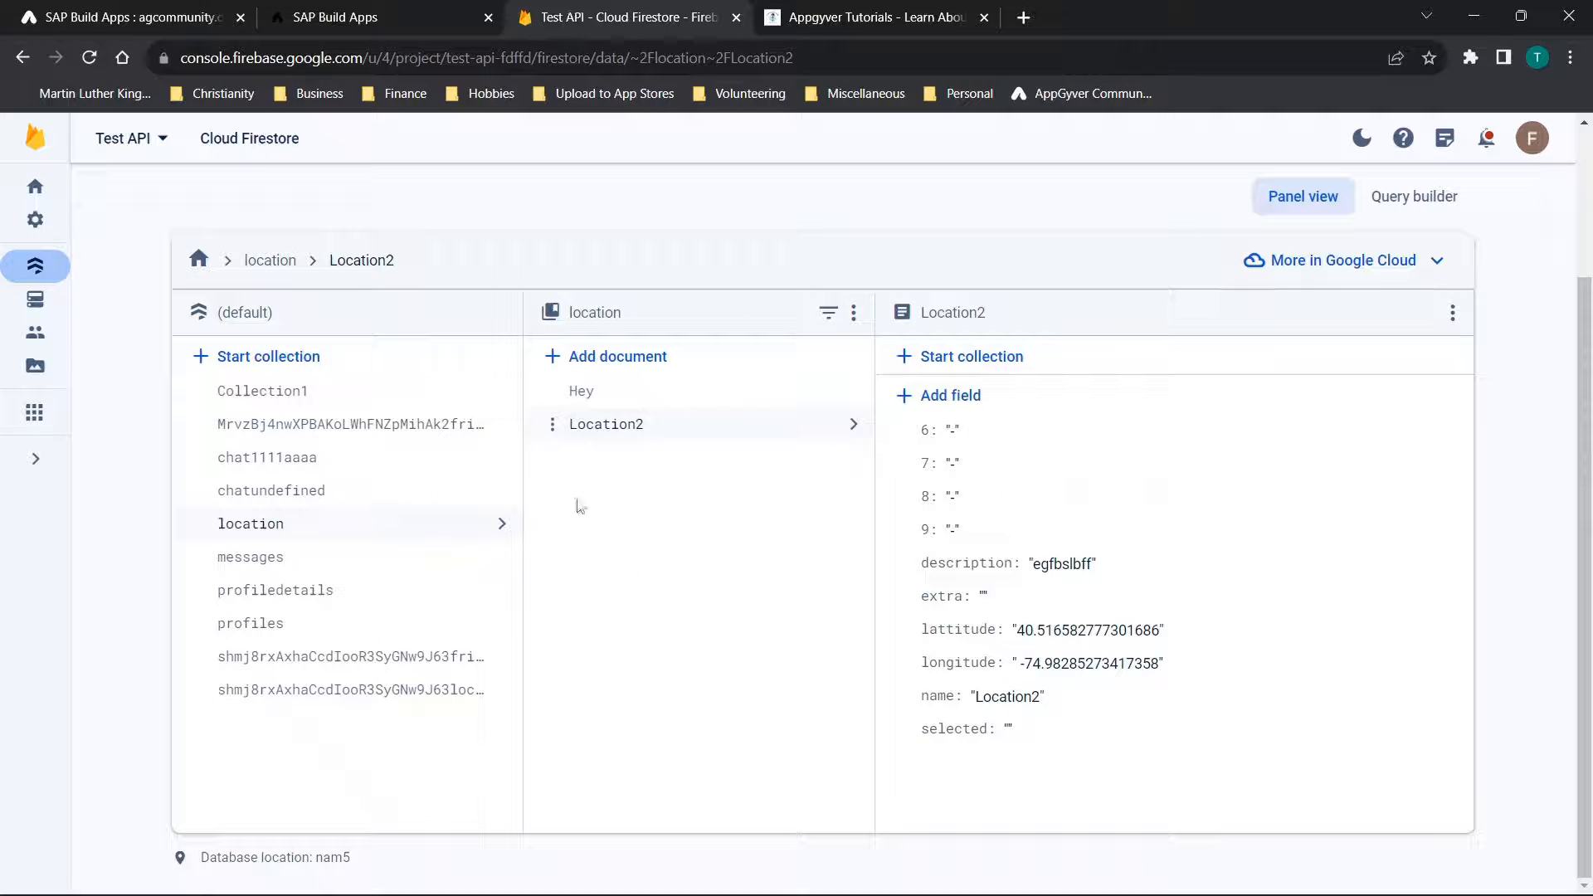
click(352, 693)
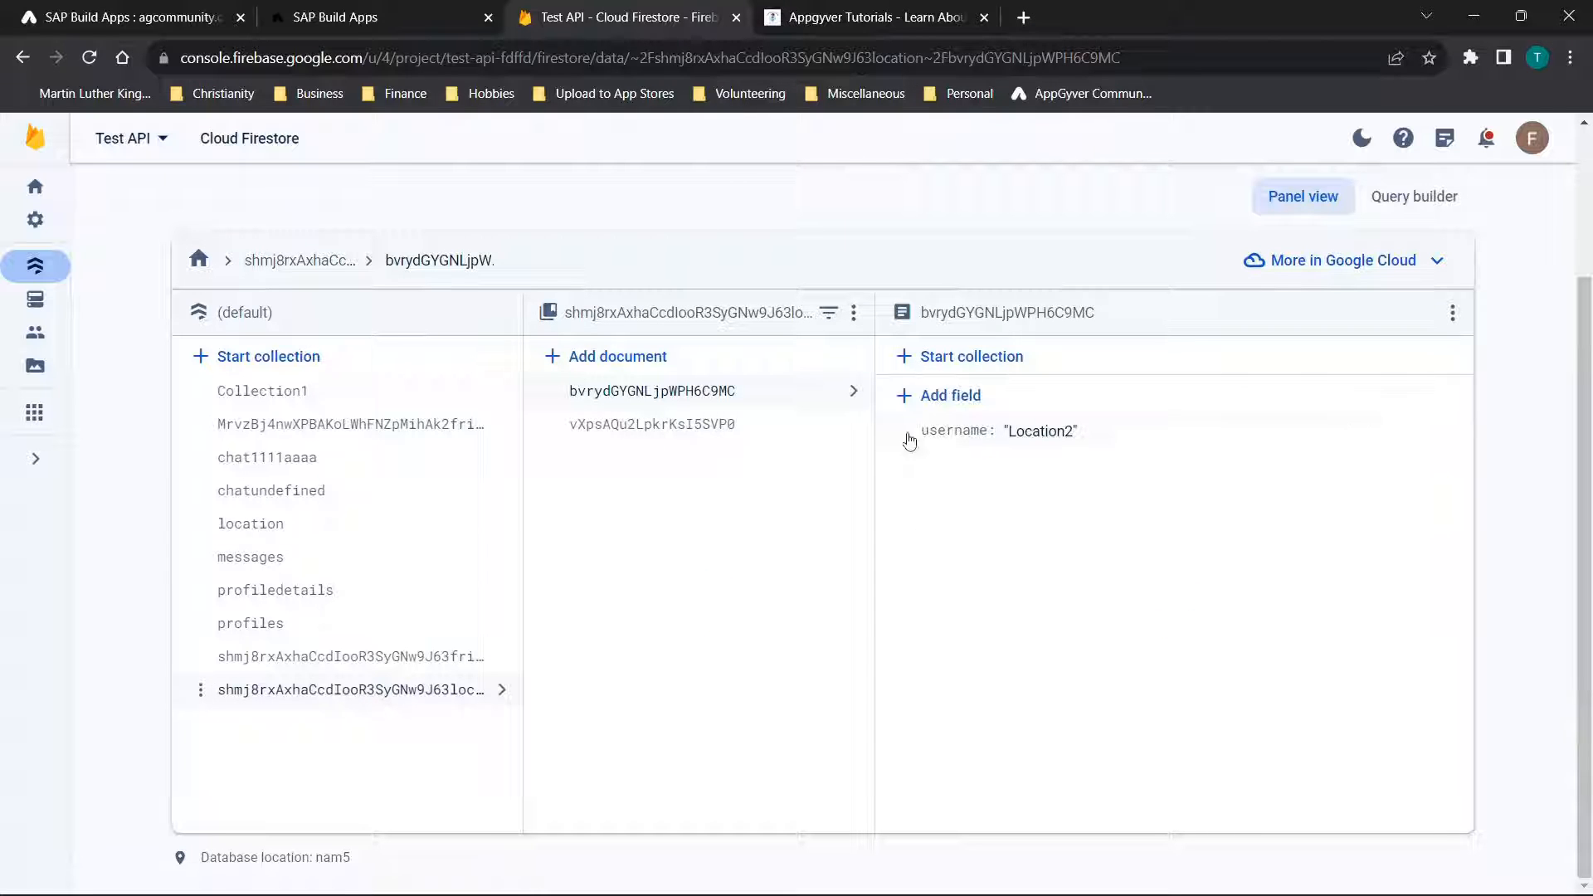
click(694, 429)
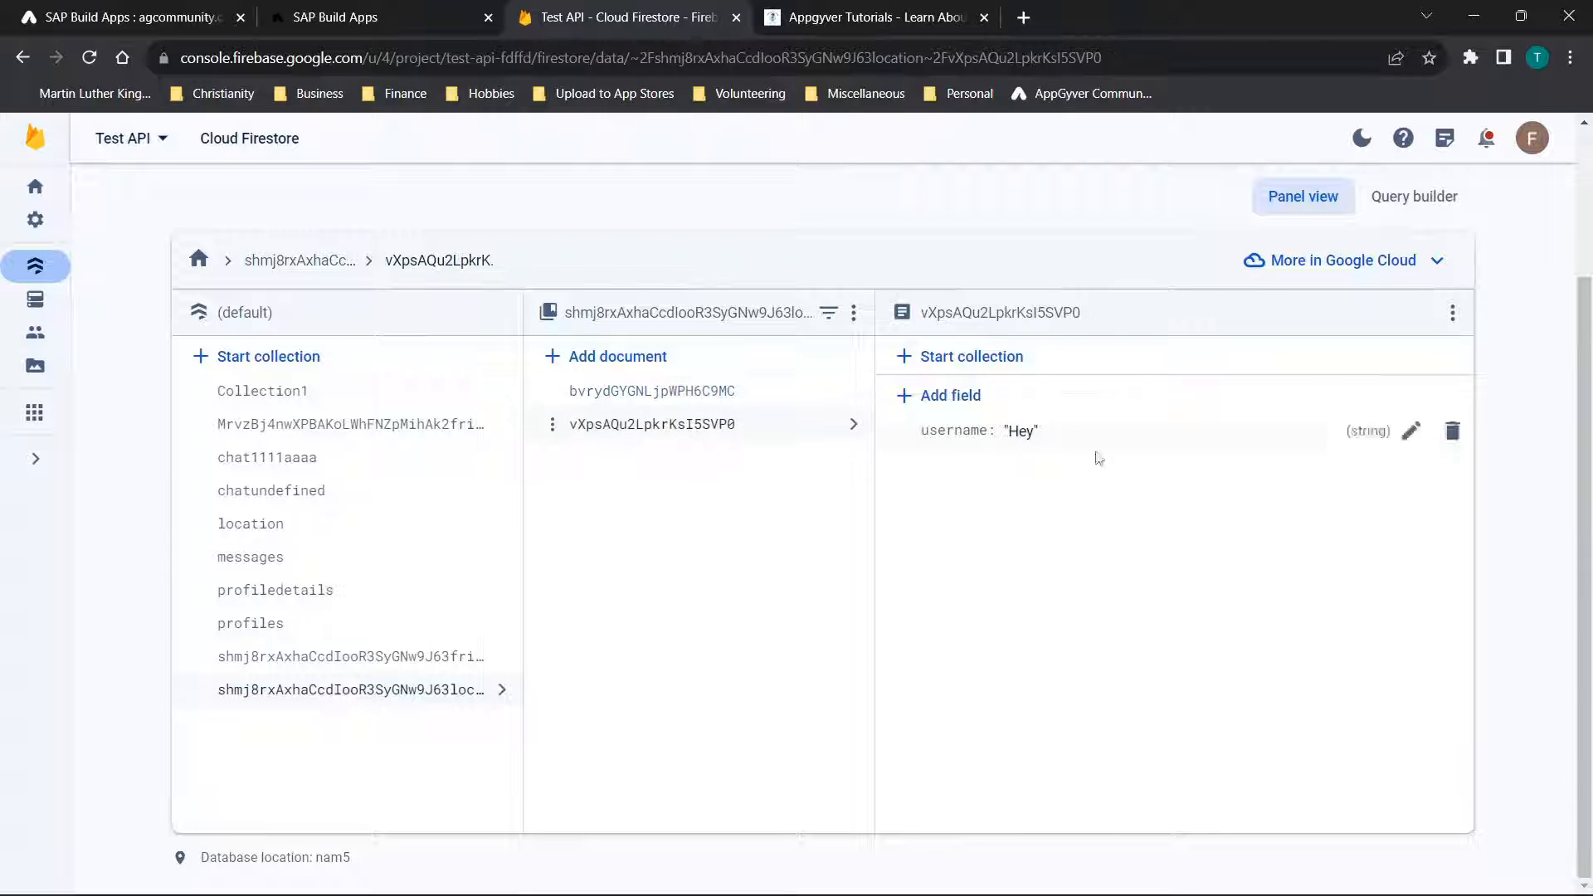
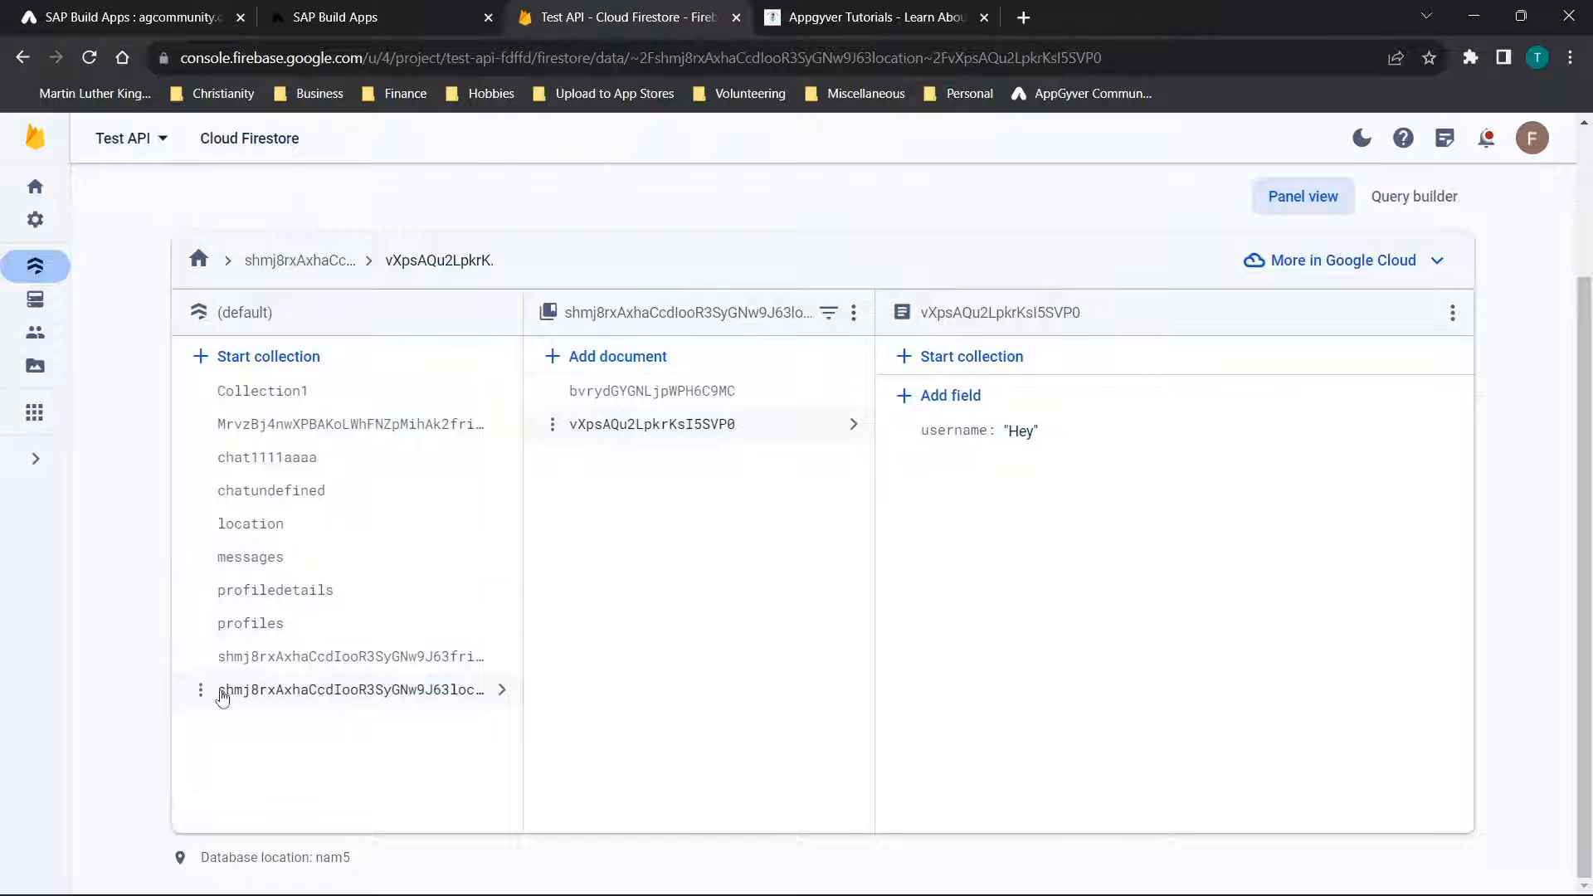
View the user-specific location collection, return to the builder, examine each part of the second HTTP request's URL formula, and close it without saving
click(468, 697)
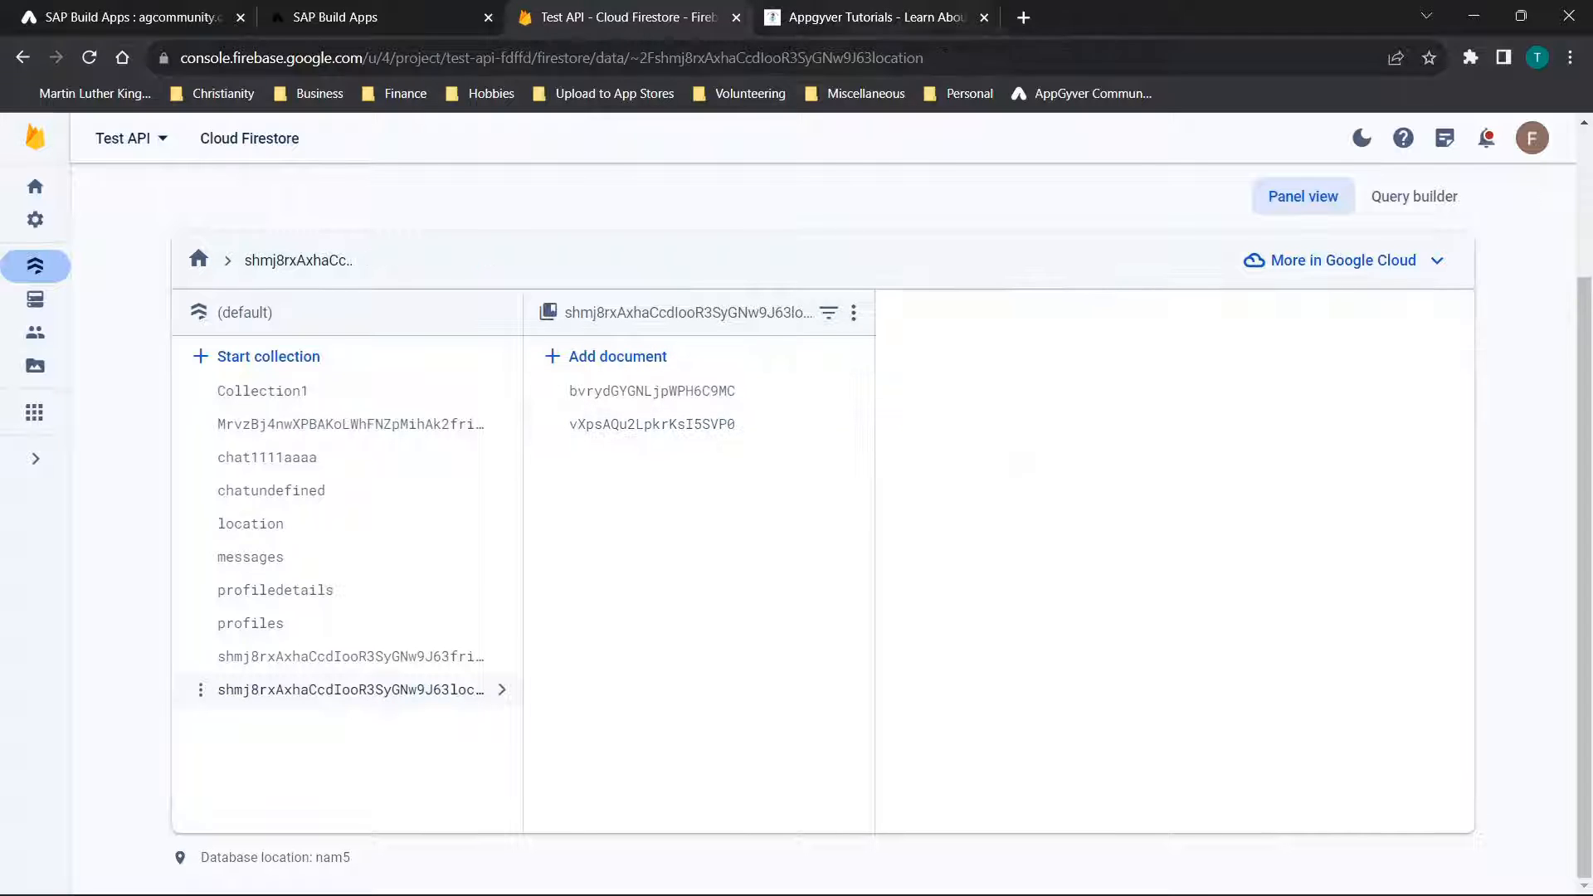
click(292, 28)
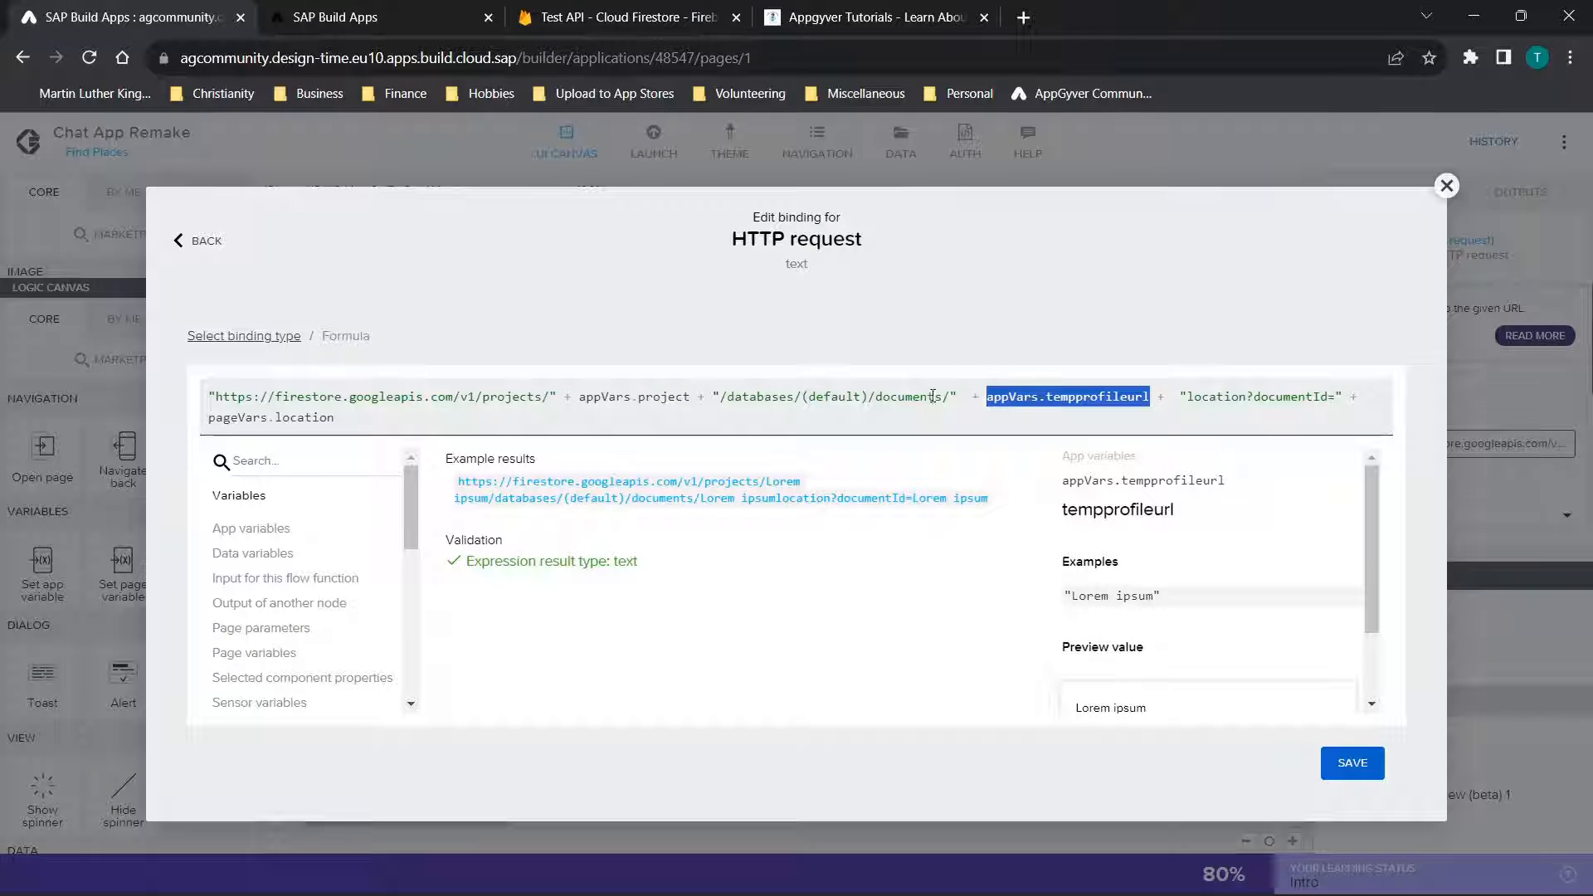
drag(335, 417, 274, 316)
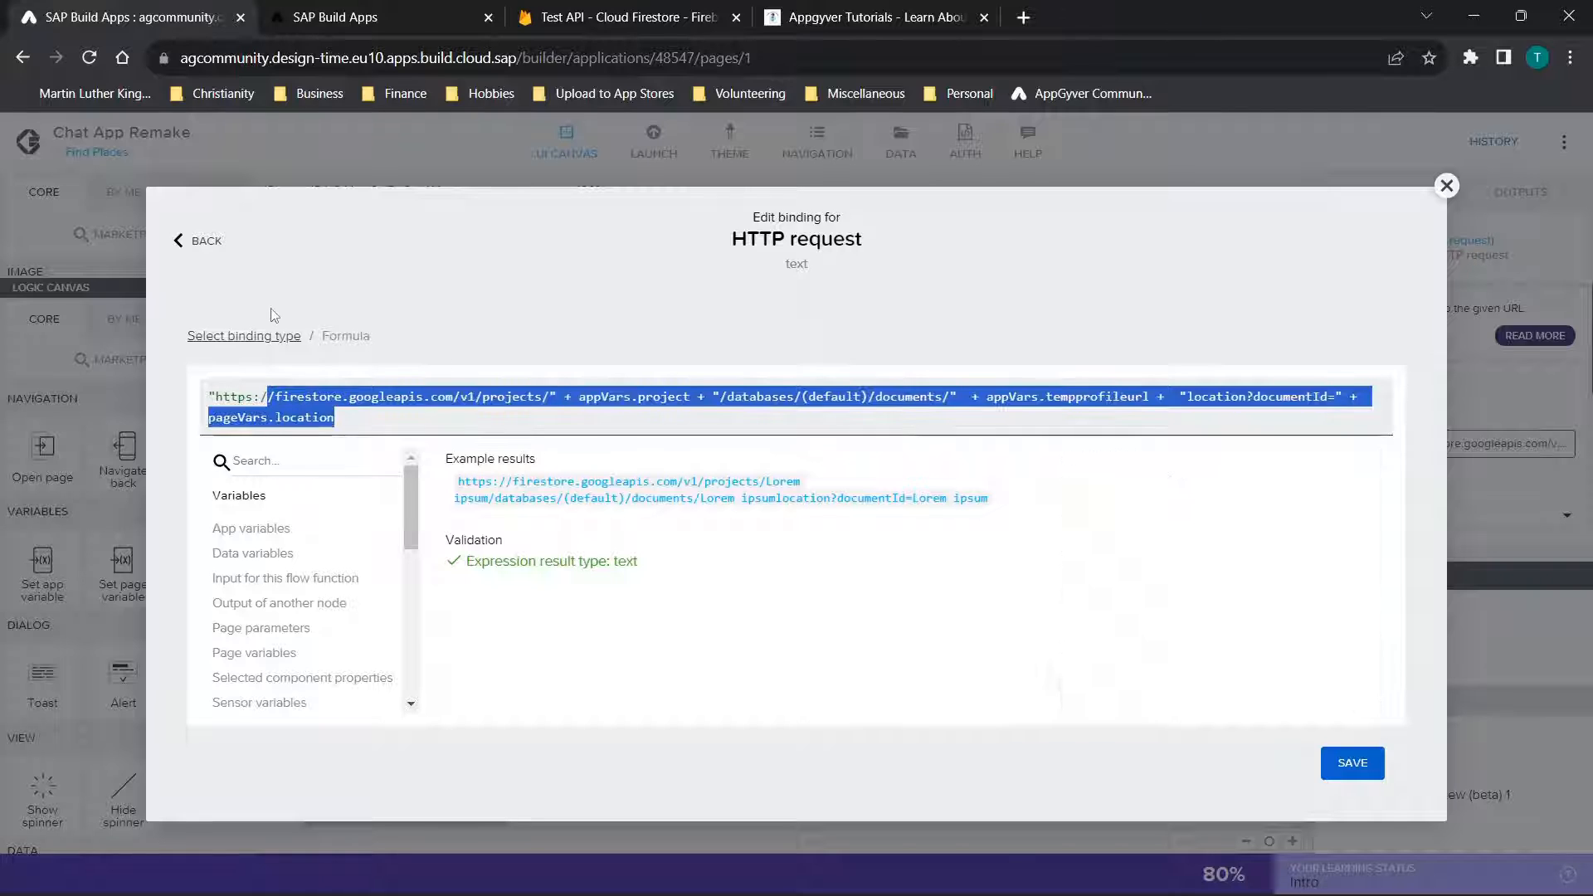
click(950, 397)
drag(950, 396, 3, 274)
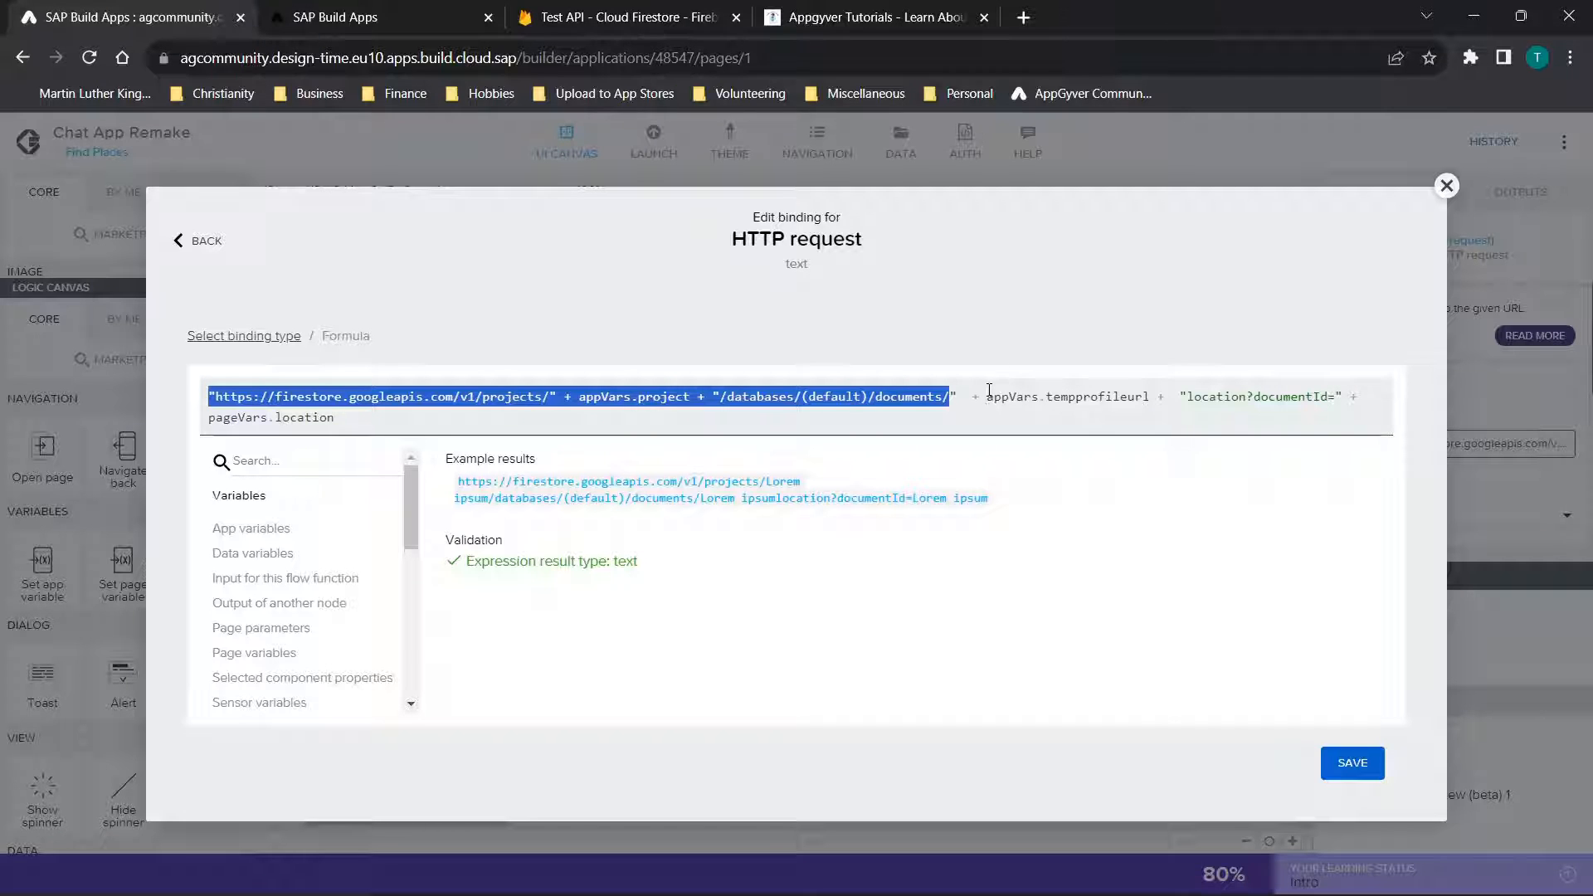
drag(987, 397, 1152, 402)
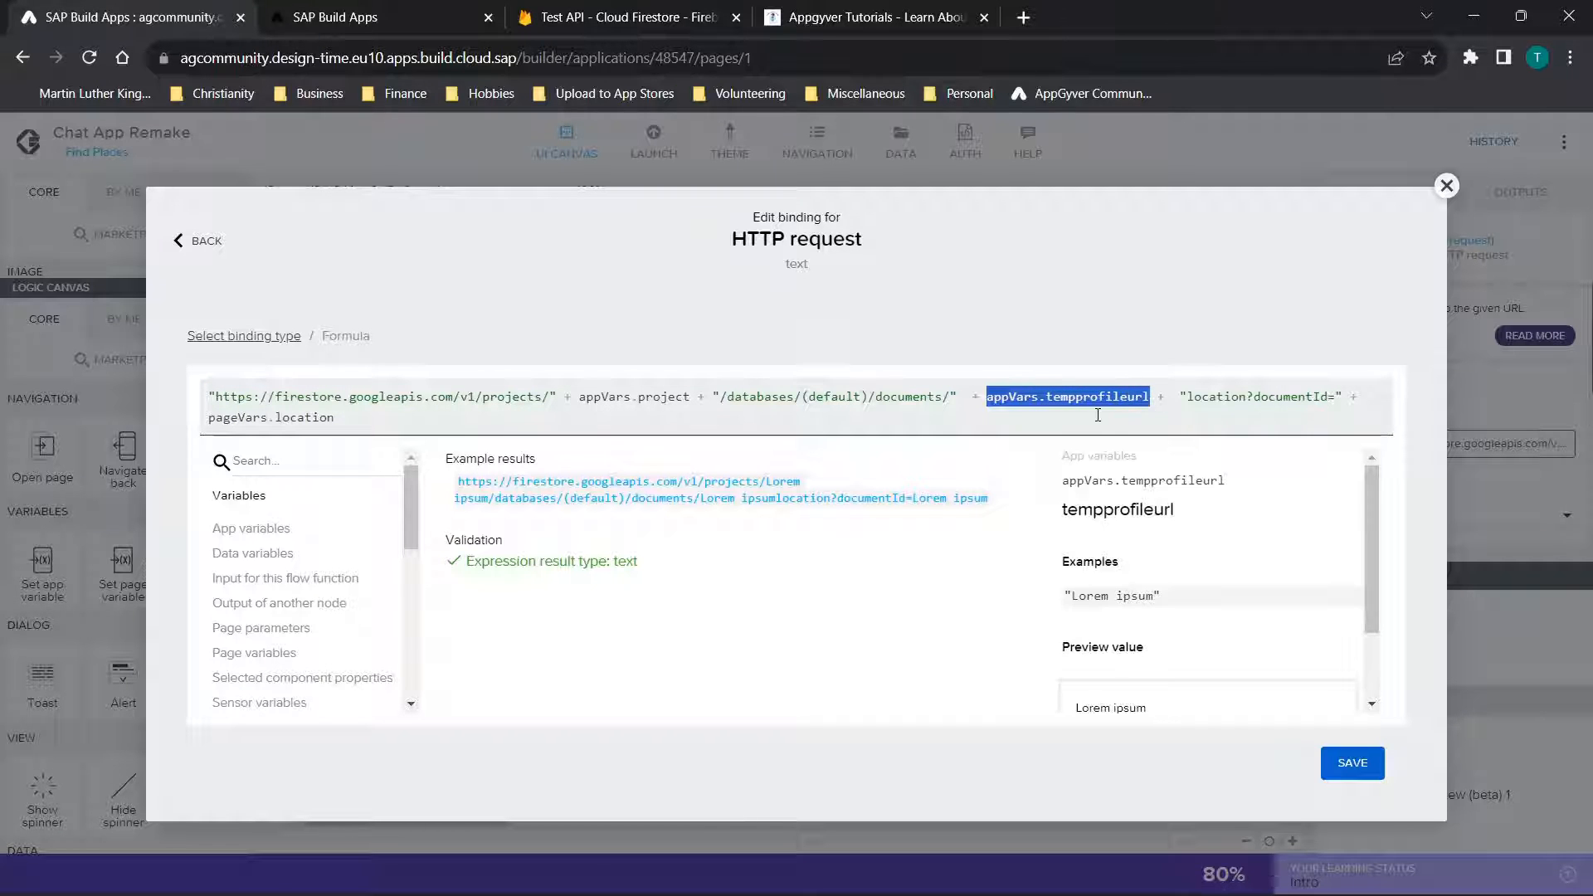
drag(1188, 391, 1305, 415)
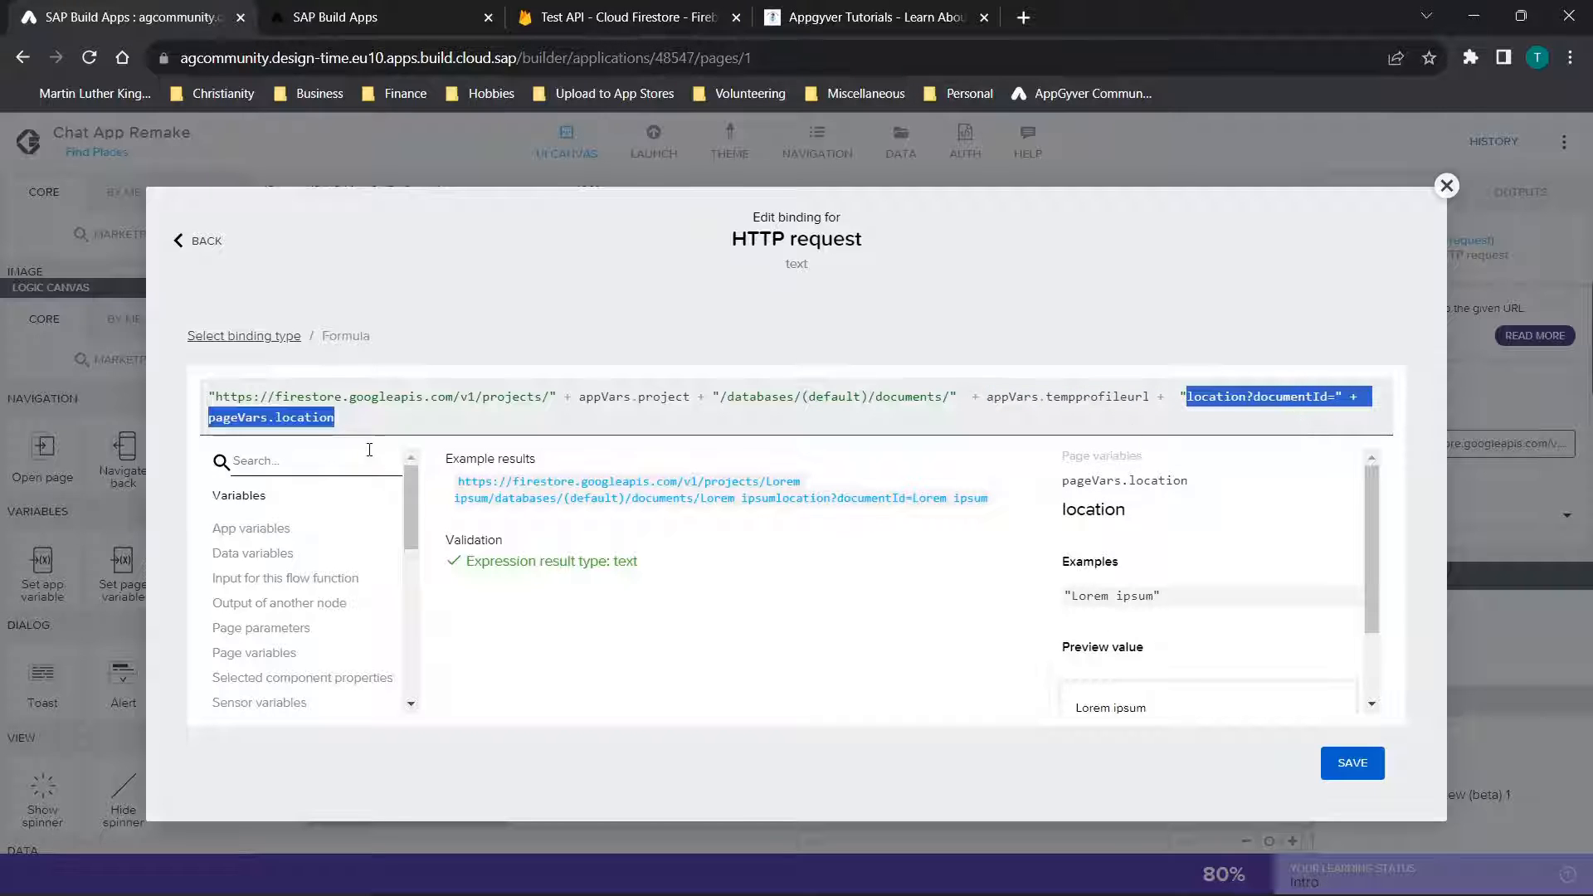
click(361, 409)
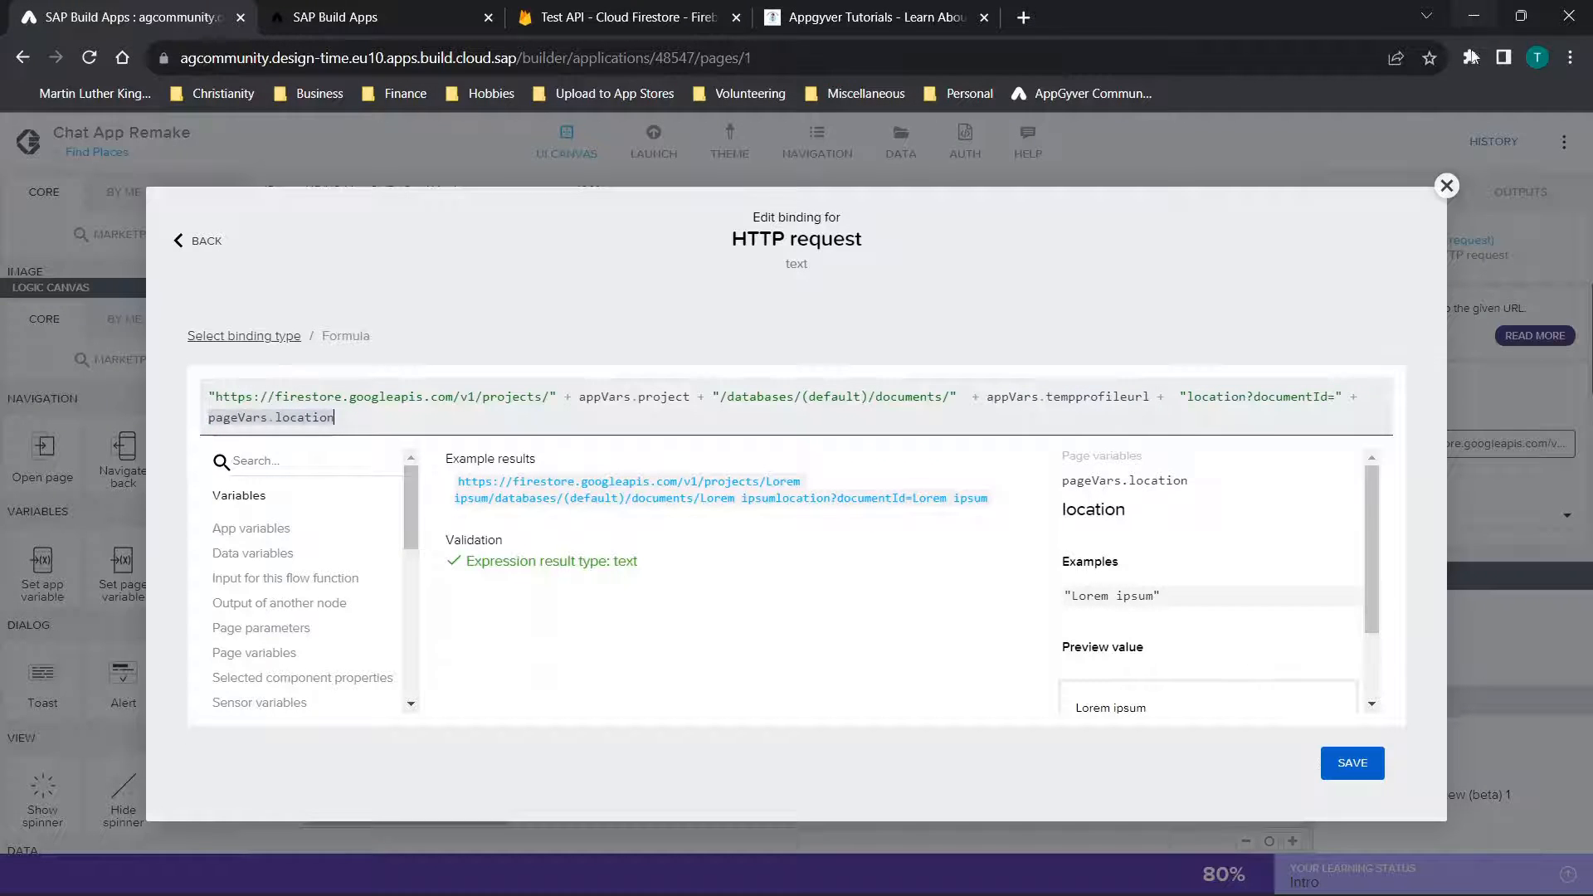
click(1447, 185)
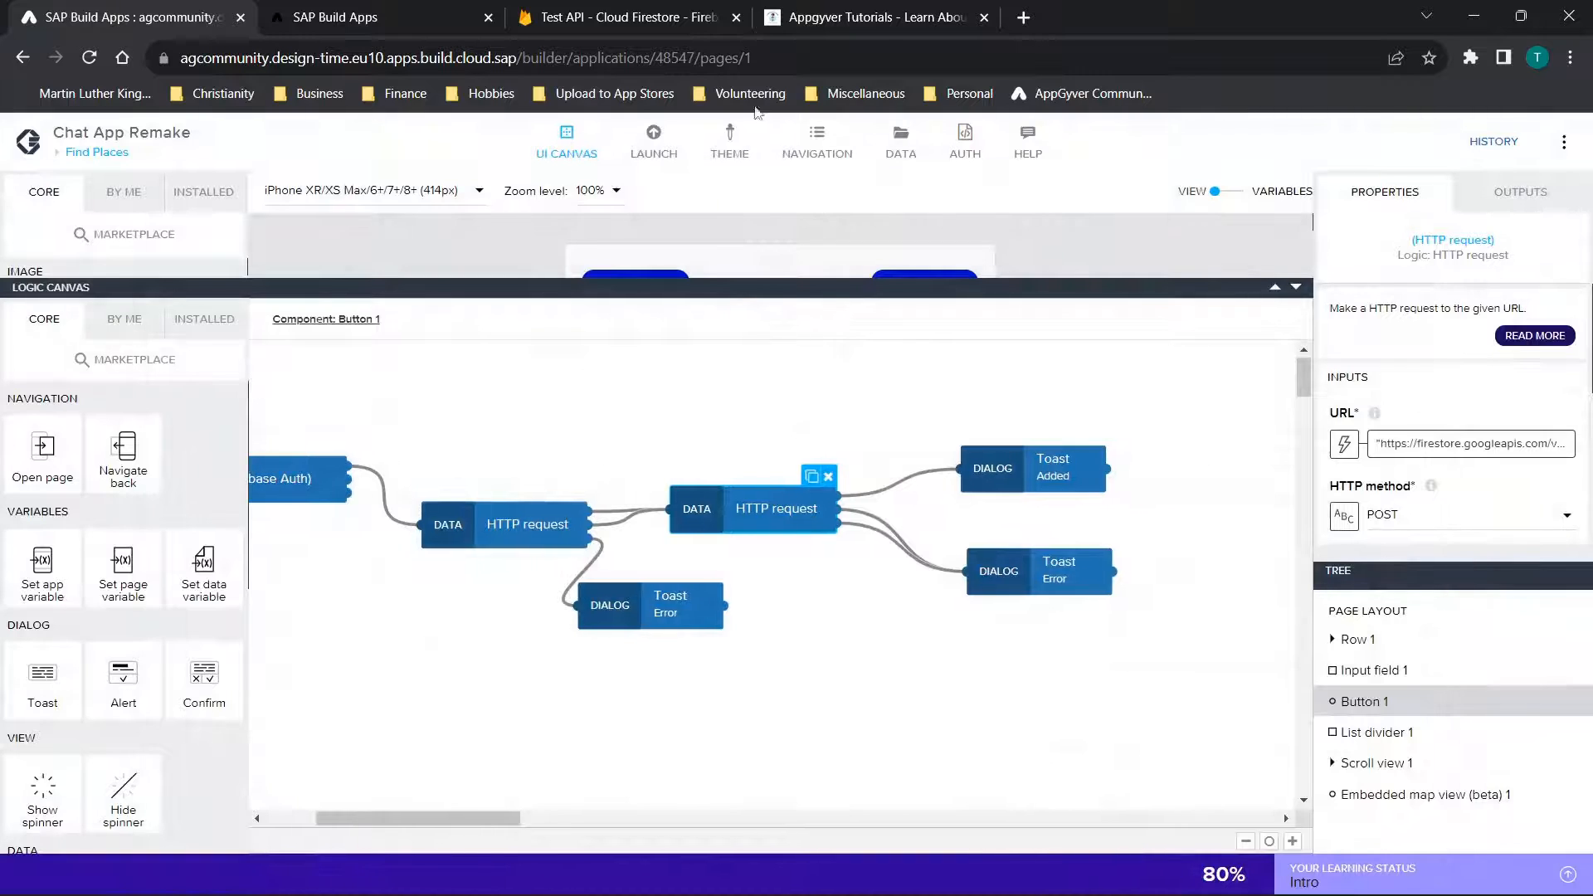
Check the location collection in Cloud Firestore, then inspect the toasts after the second HTTP request and shrink the logic canvas
click(618, 16)
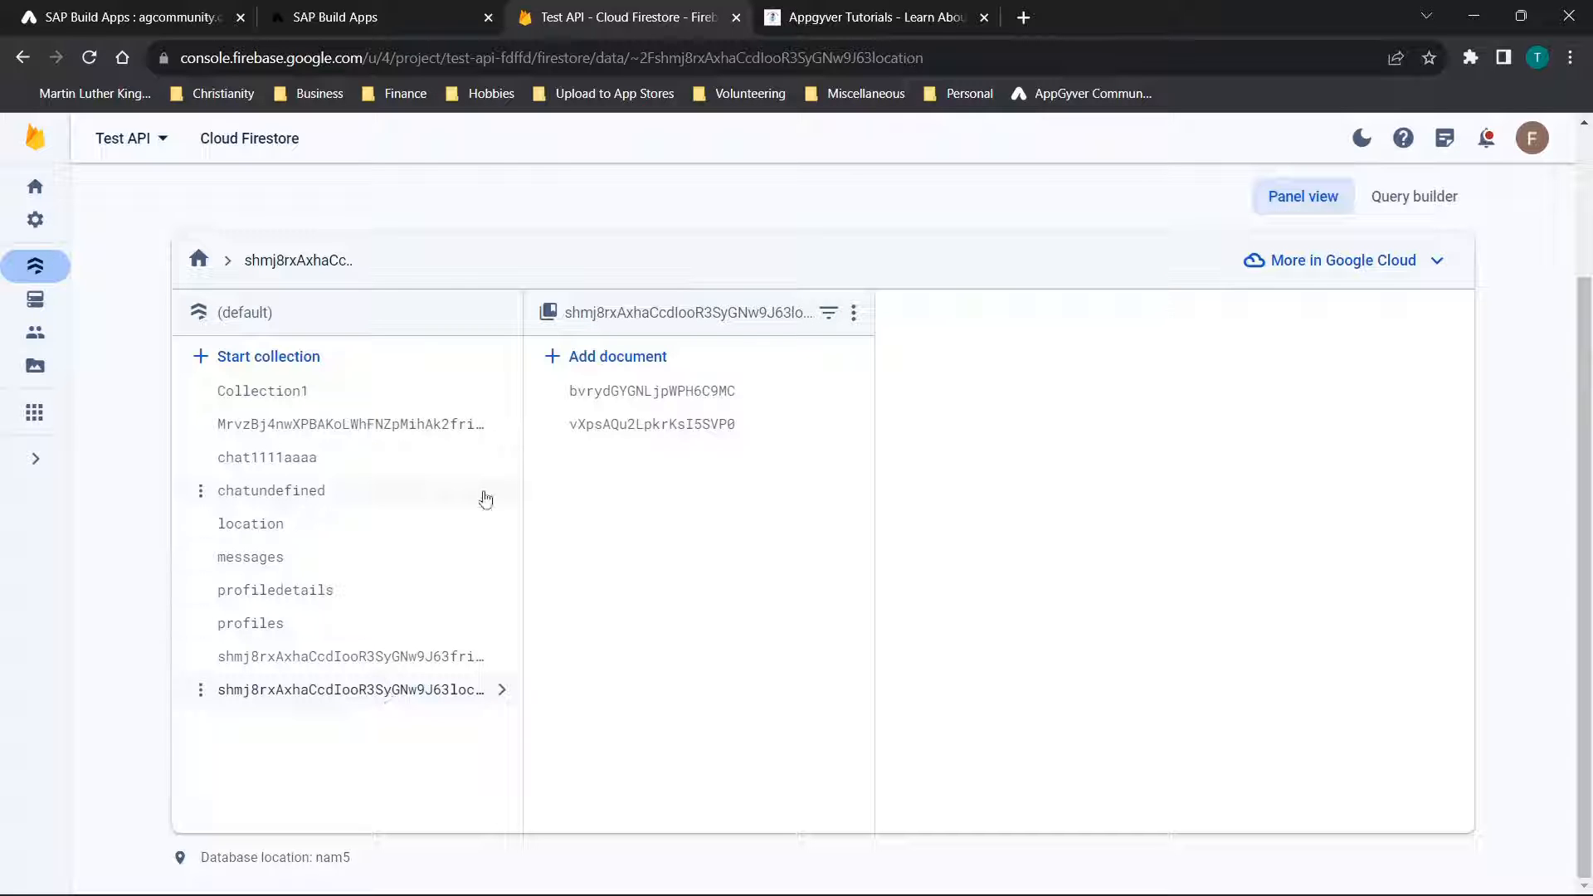
click(33, 10)
click(975, 454)
click(1102, 571)
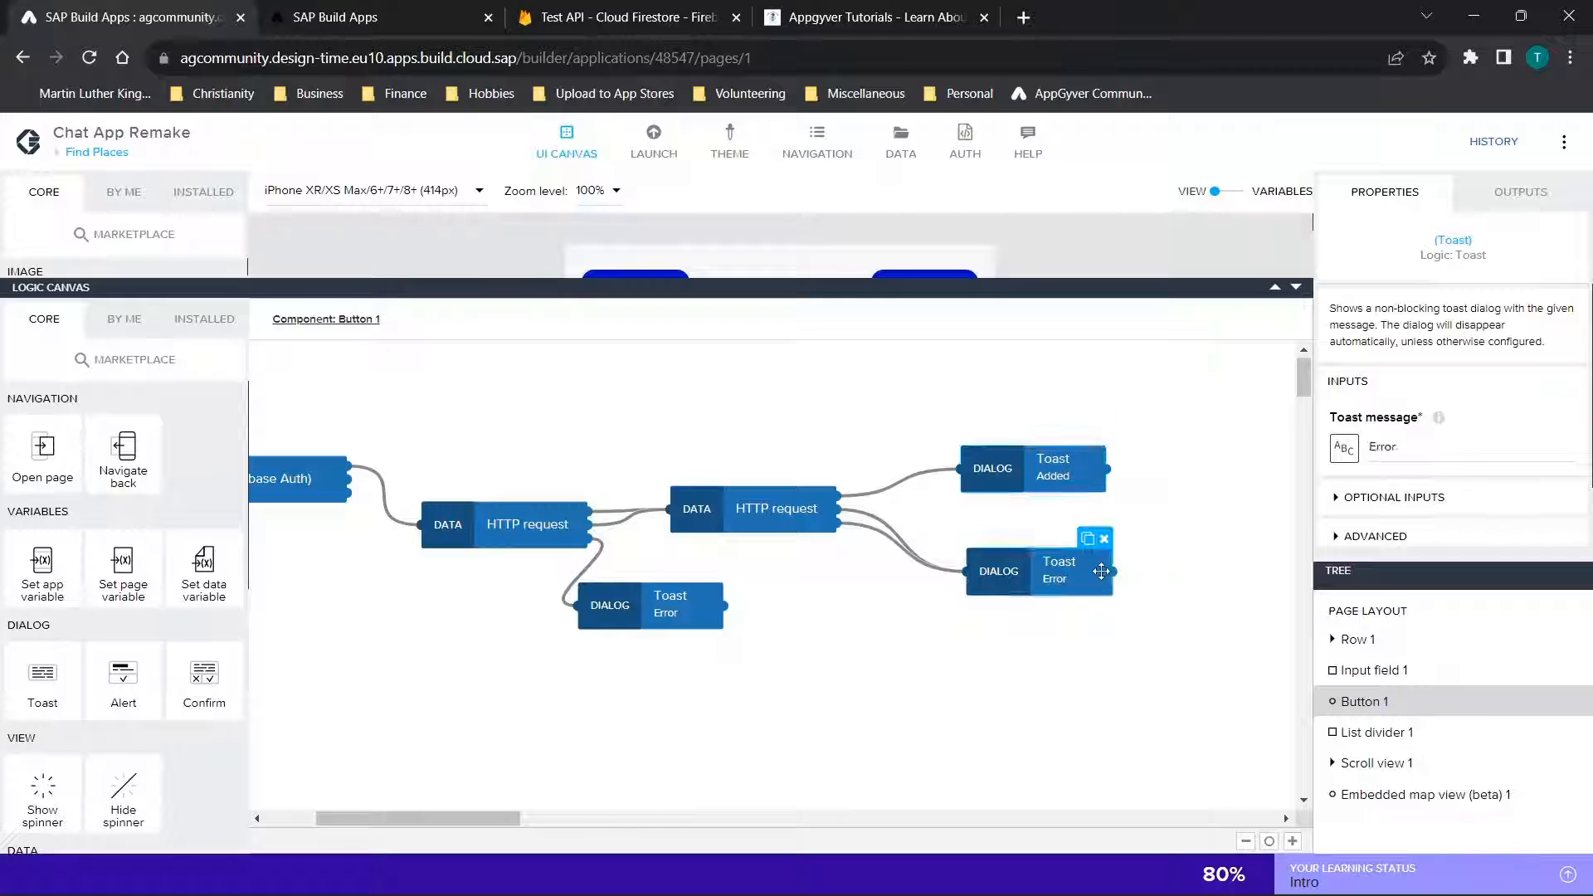
drag(1295, 290, 1259, 696)
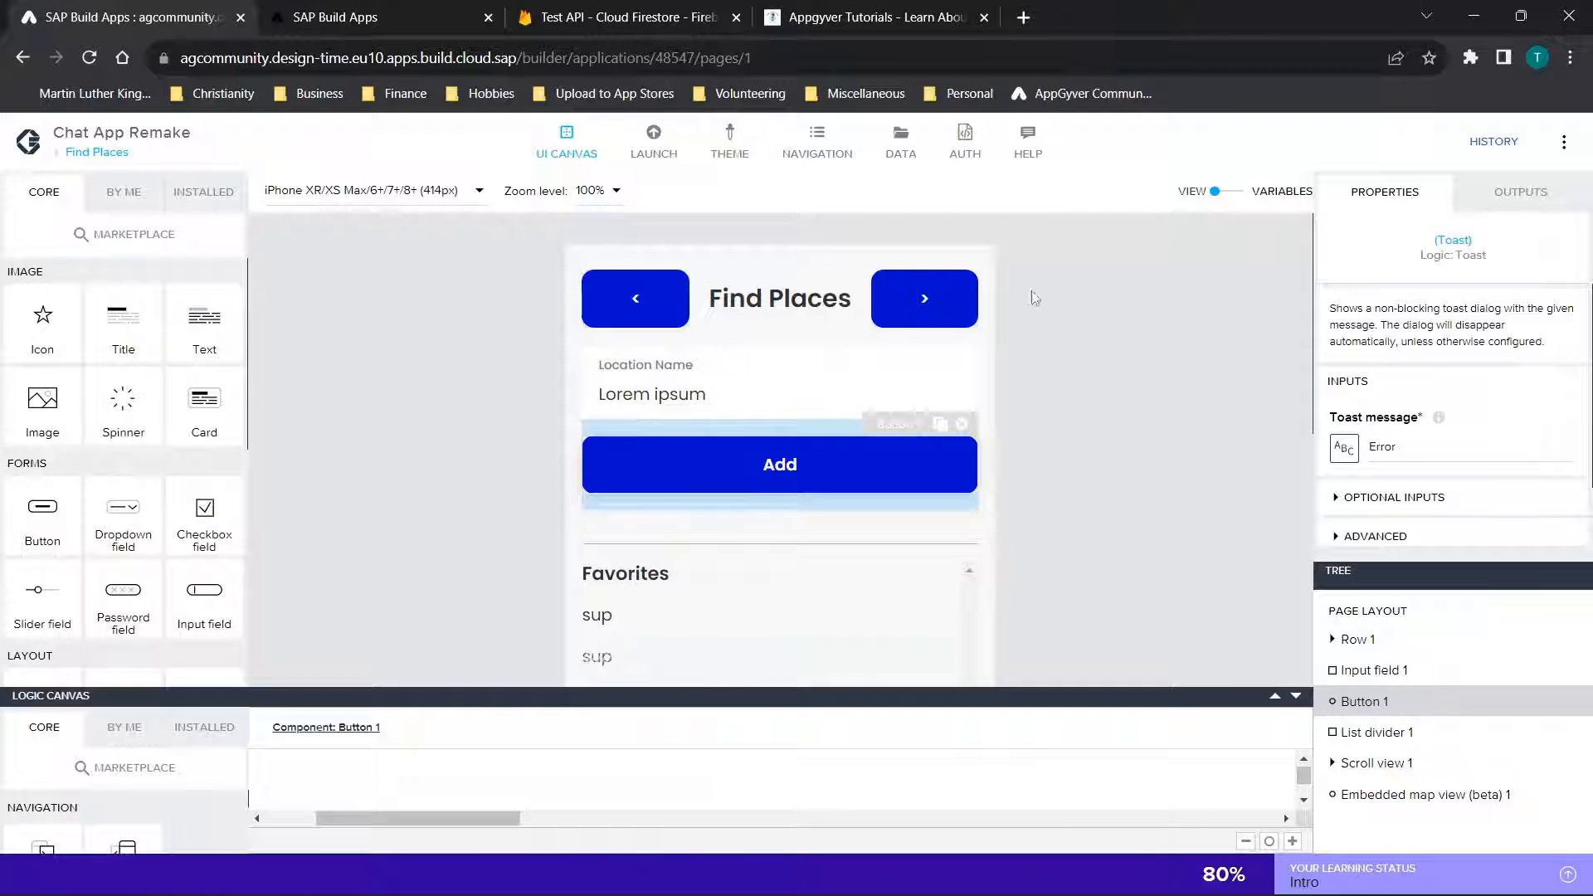
Switch to the app preview and go back from Find Places through Account to the Add It! page to view its fields
click(382, 16)
scroll(470, 357, up, 3)
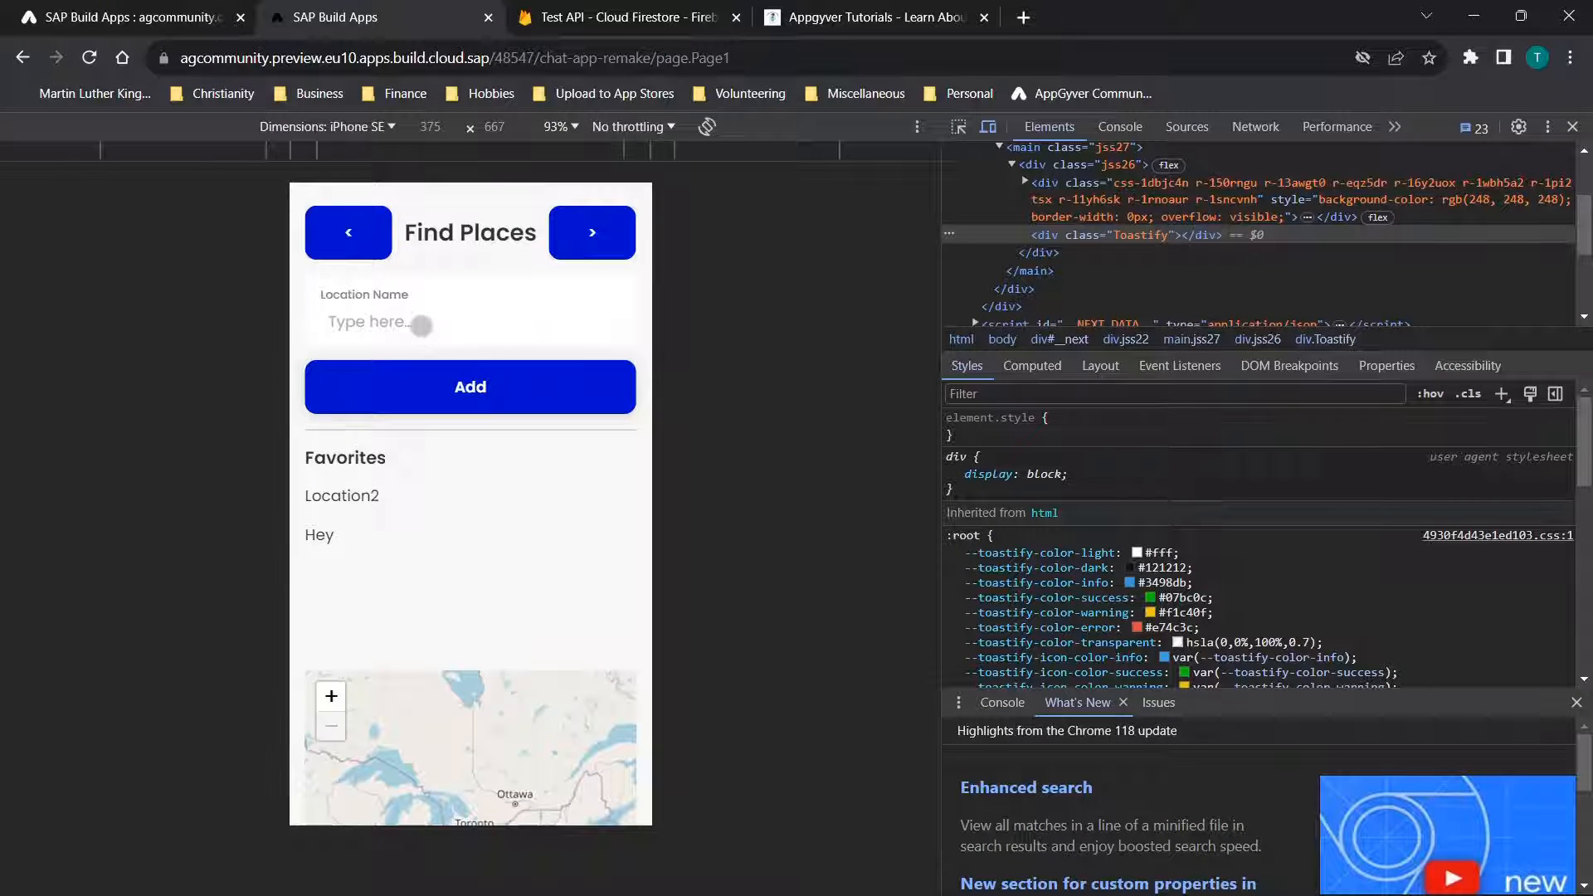
click(385, 324)
click(347, 242)
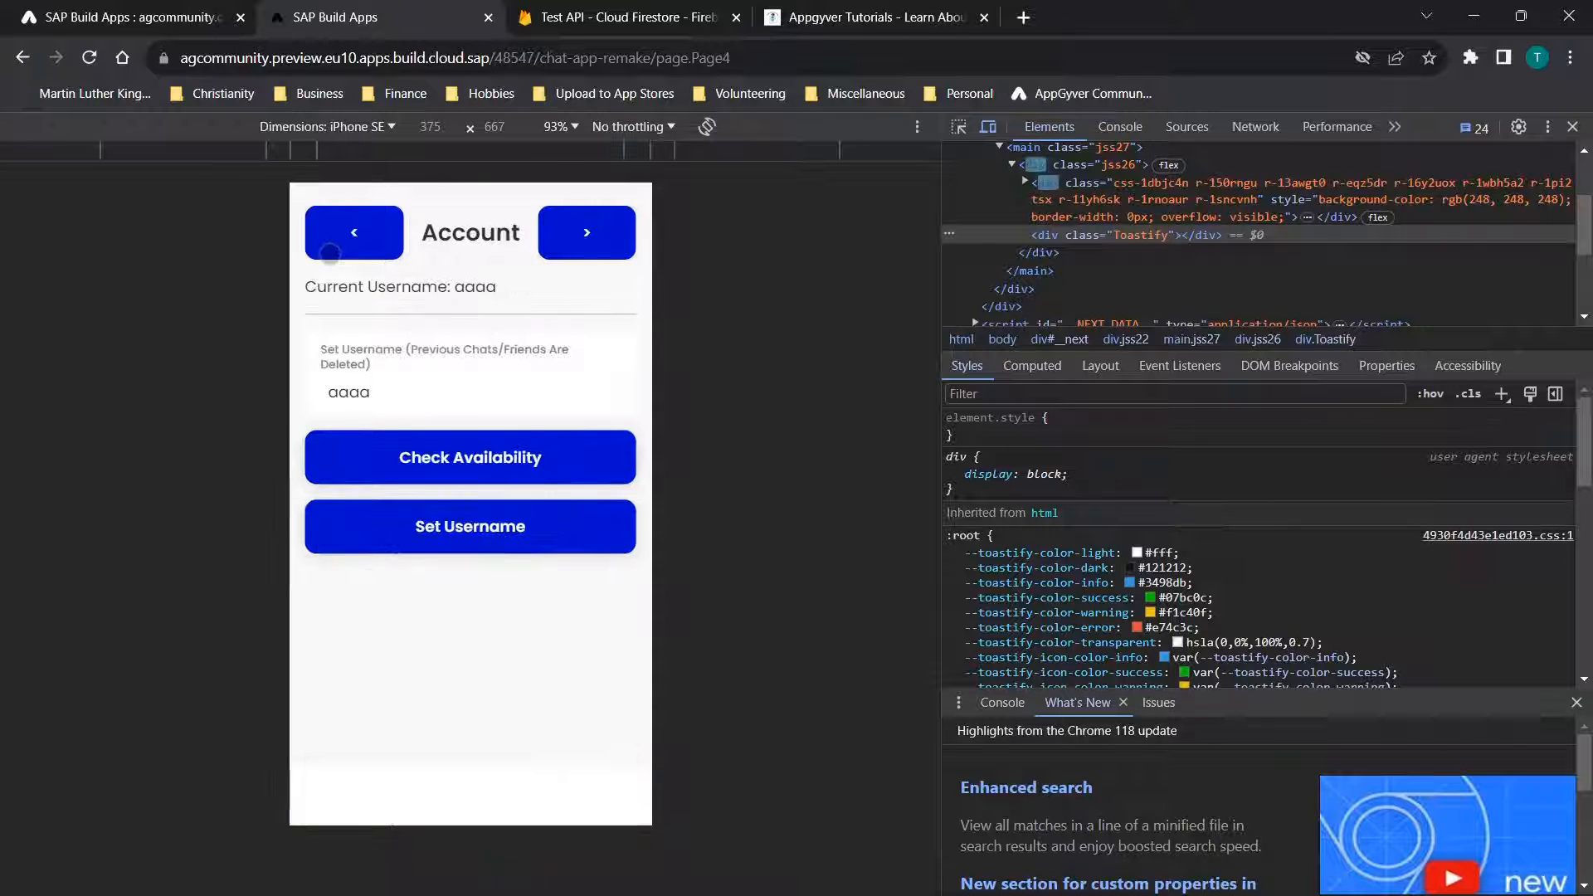
click(358, 239)
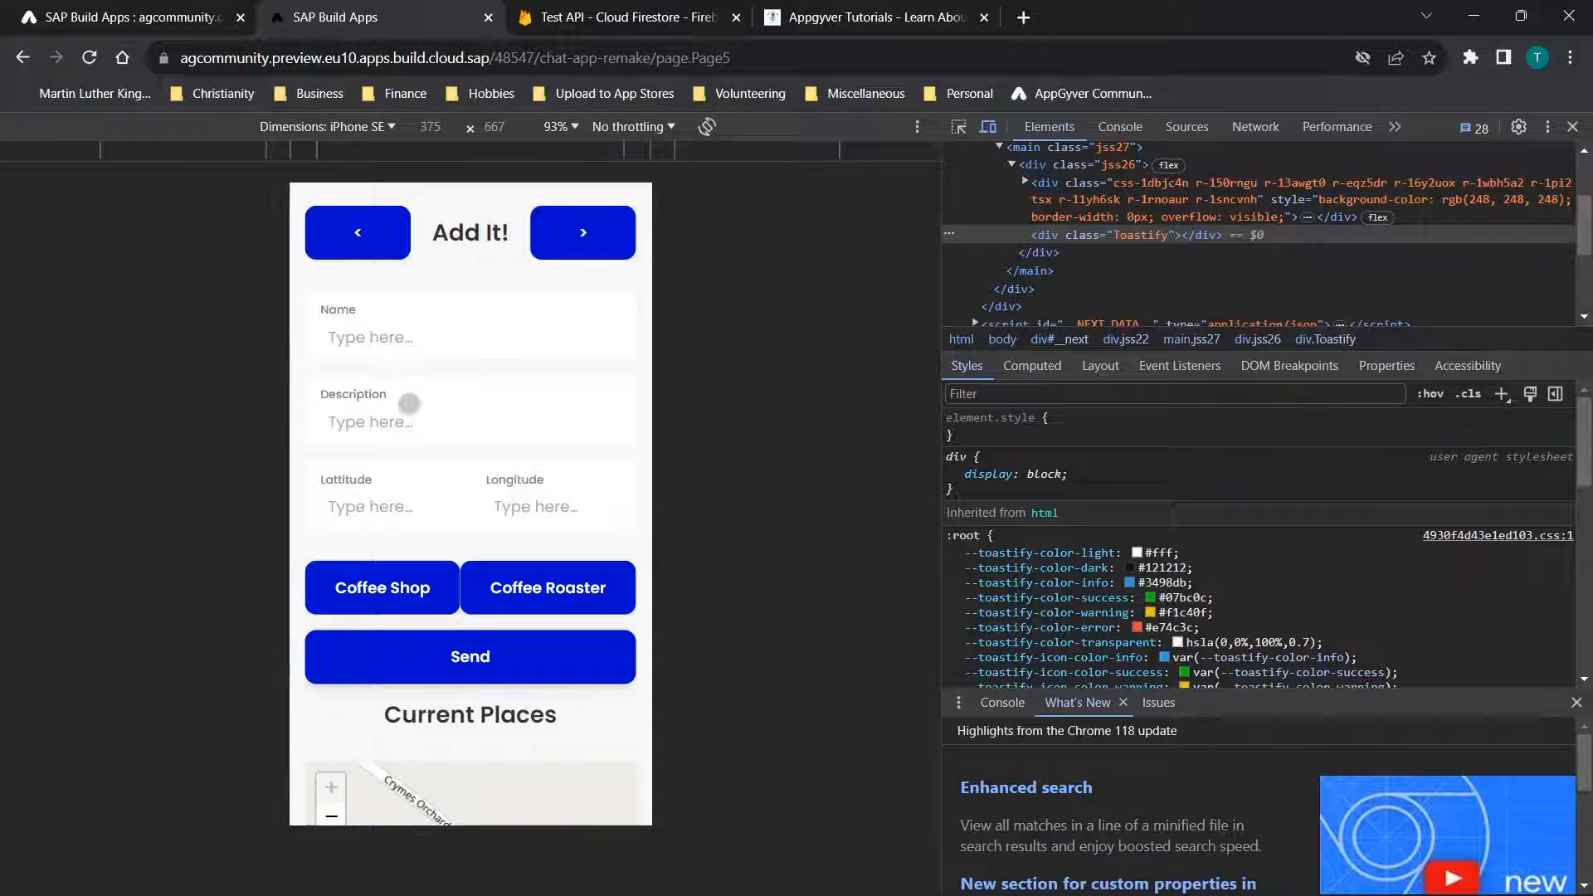
scroll(375, 373, down, 2)
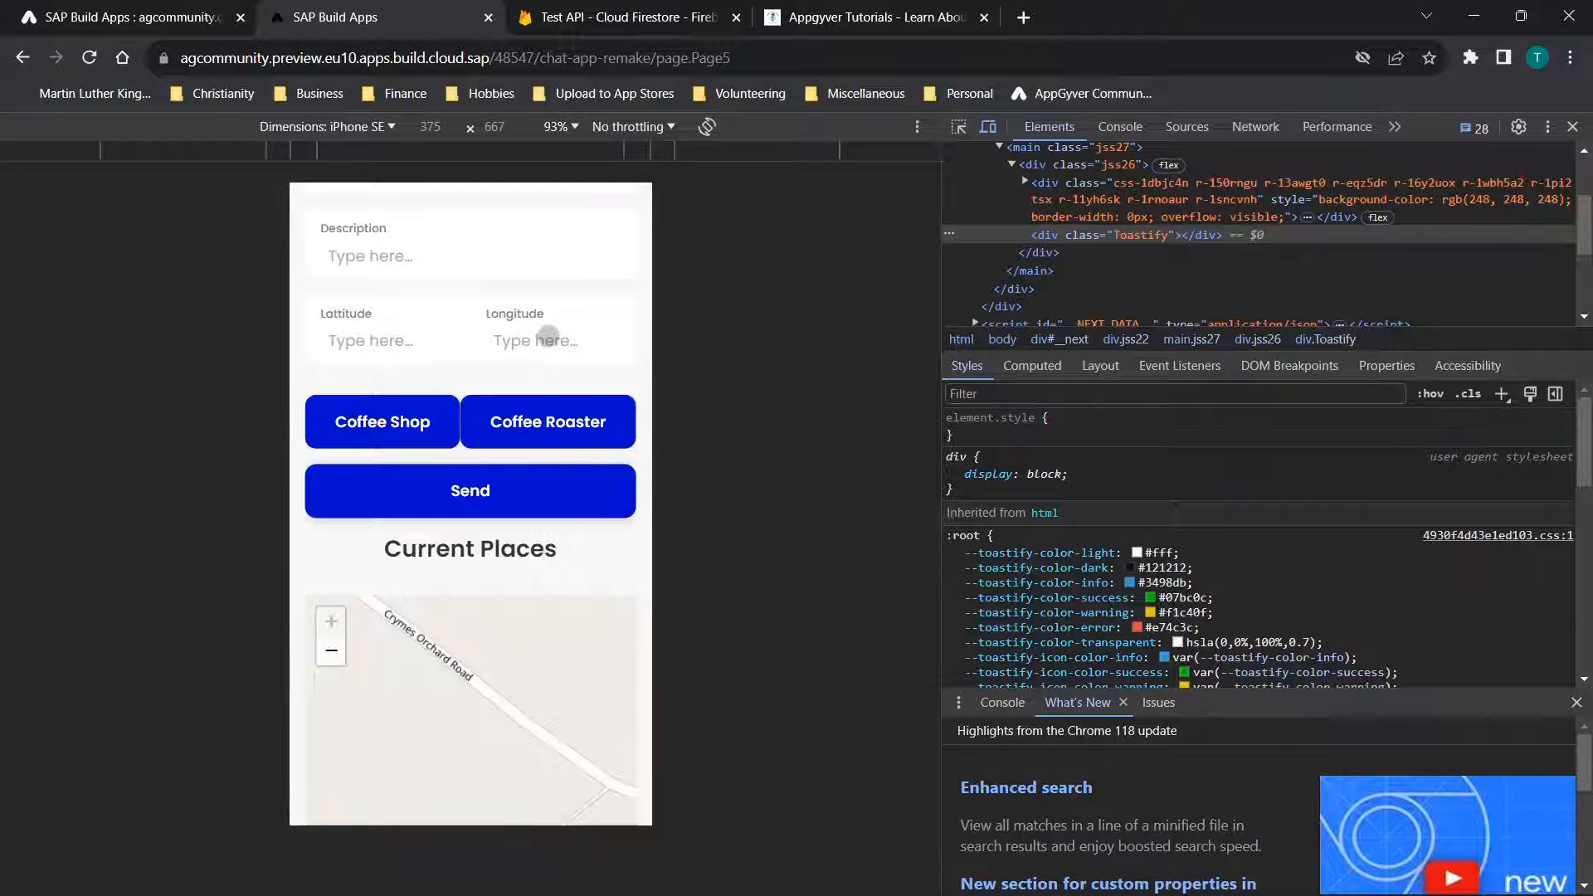
Return to the builder and inspect the list divider between the Add button and the Favorites list
click(133, 16)
scroll(1065, 558, down, 3)
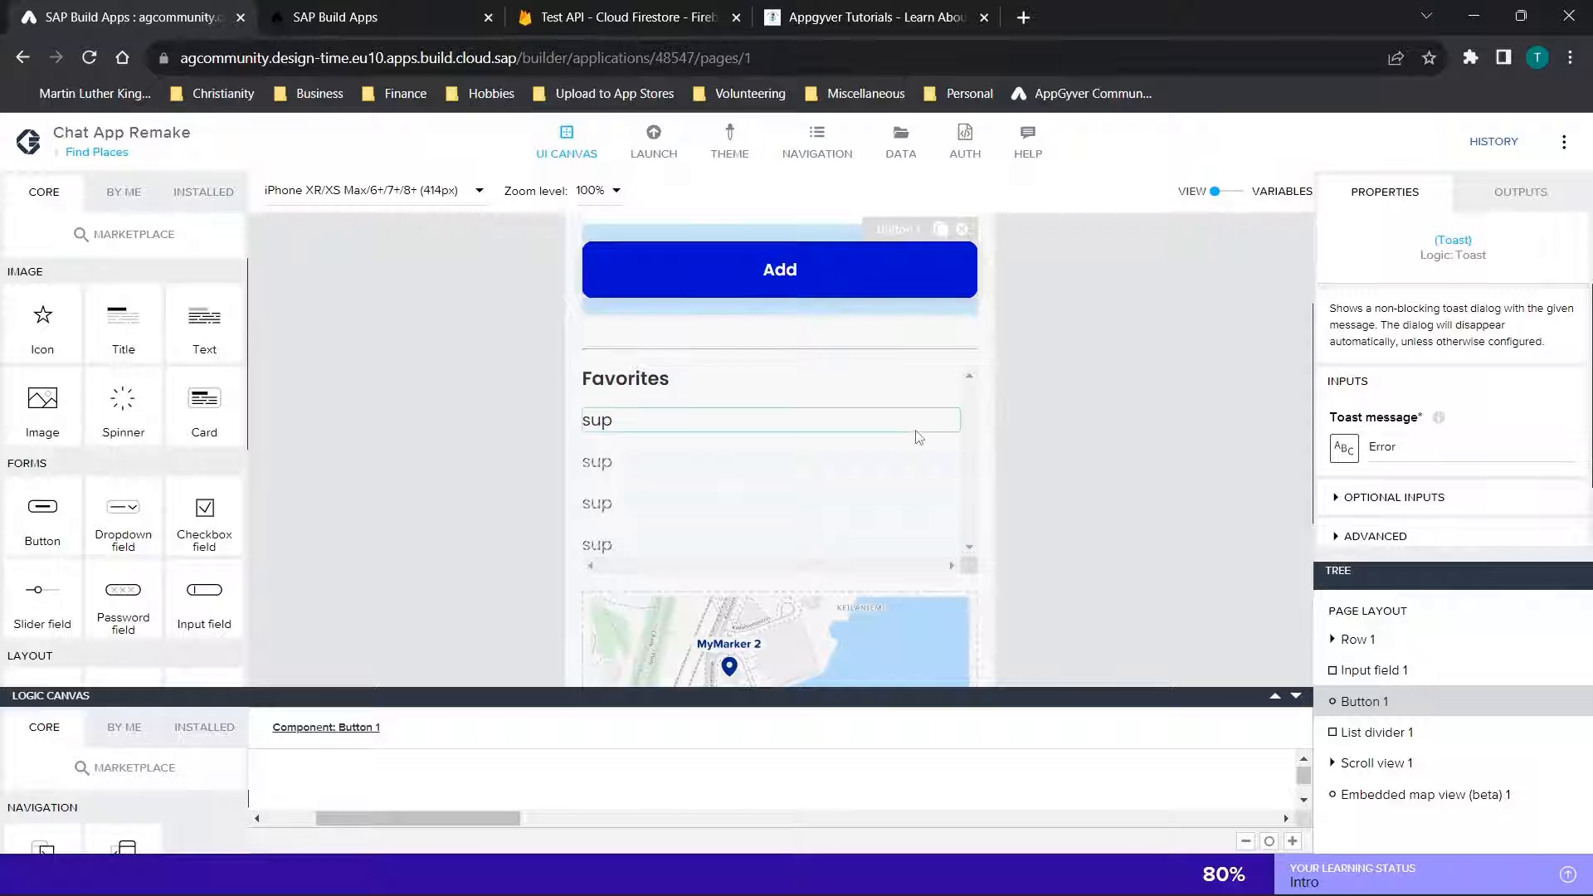
scroll(918, 437, up, 2)
click(852, 456)
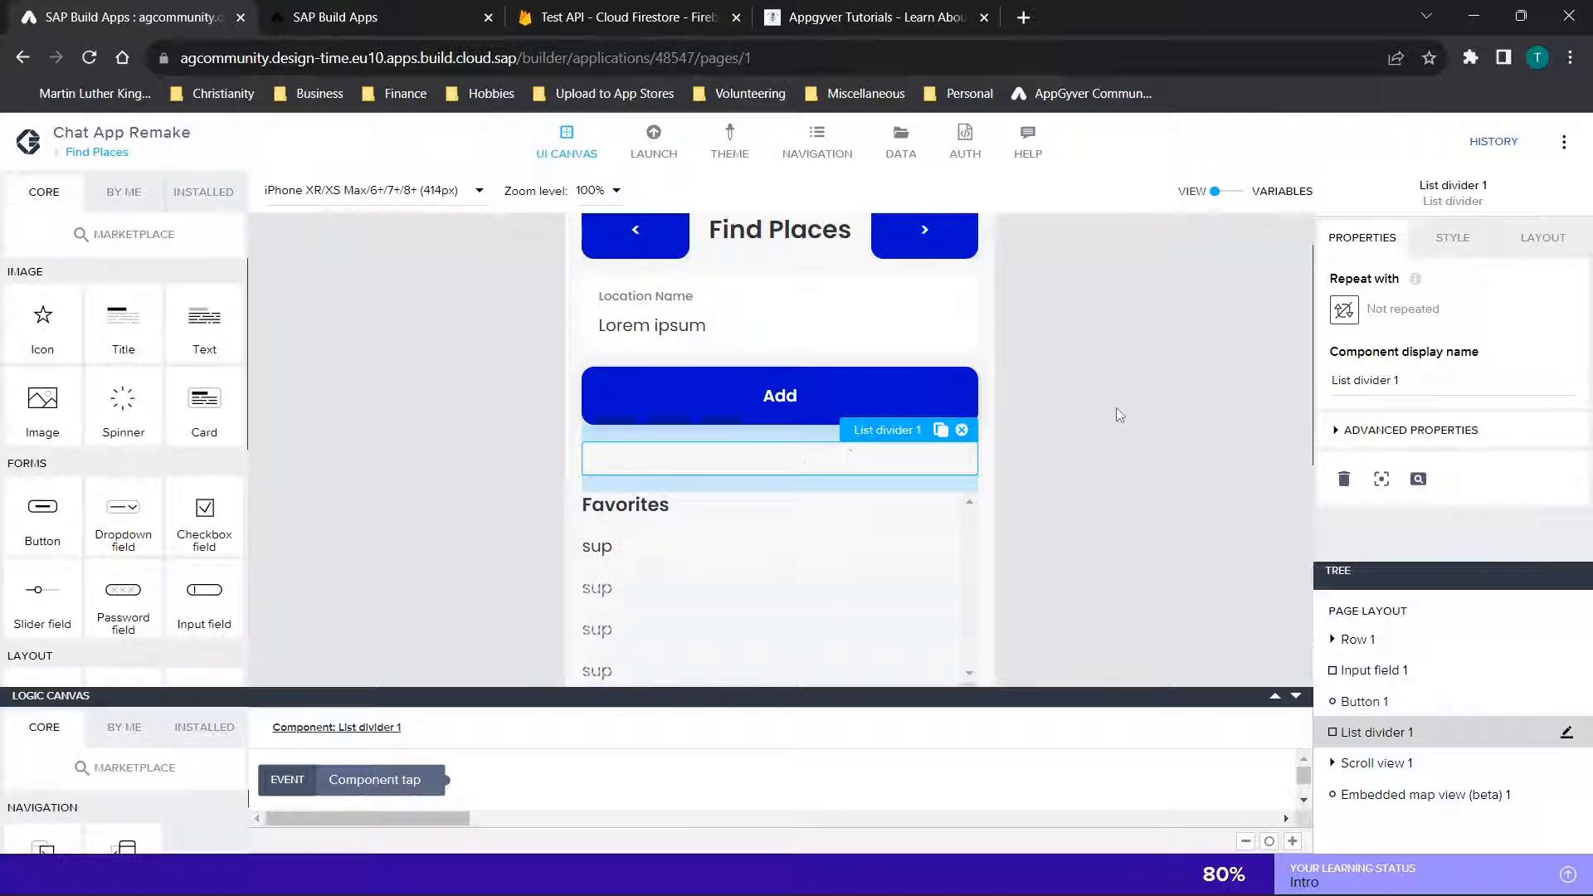
scroll(1119, 415, down, 2)
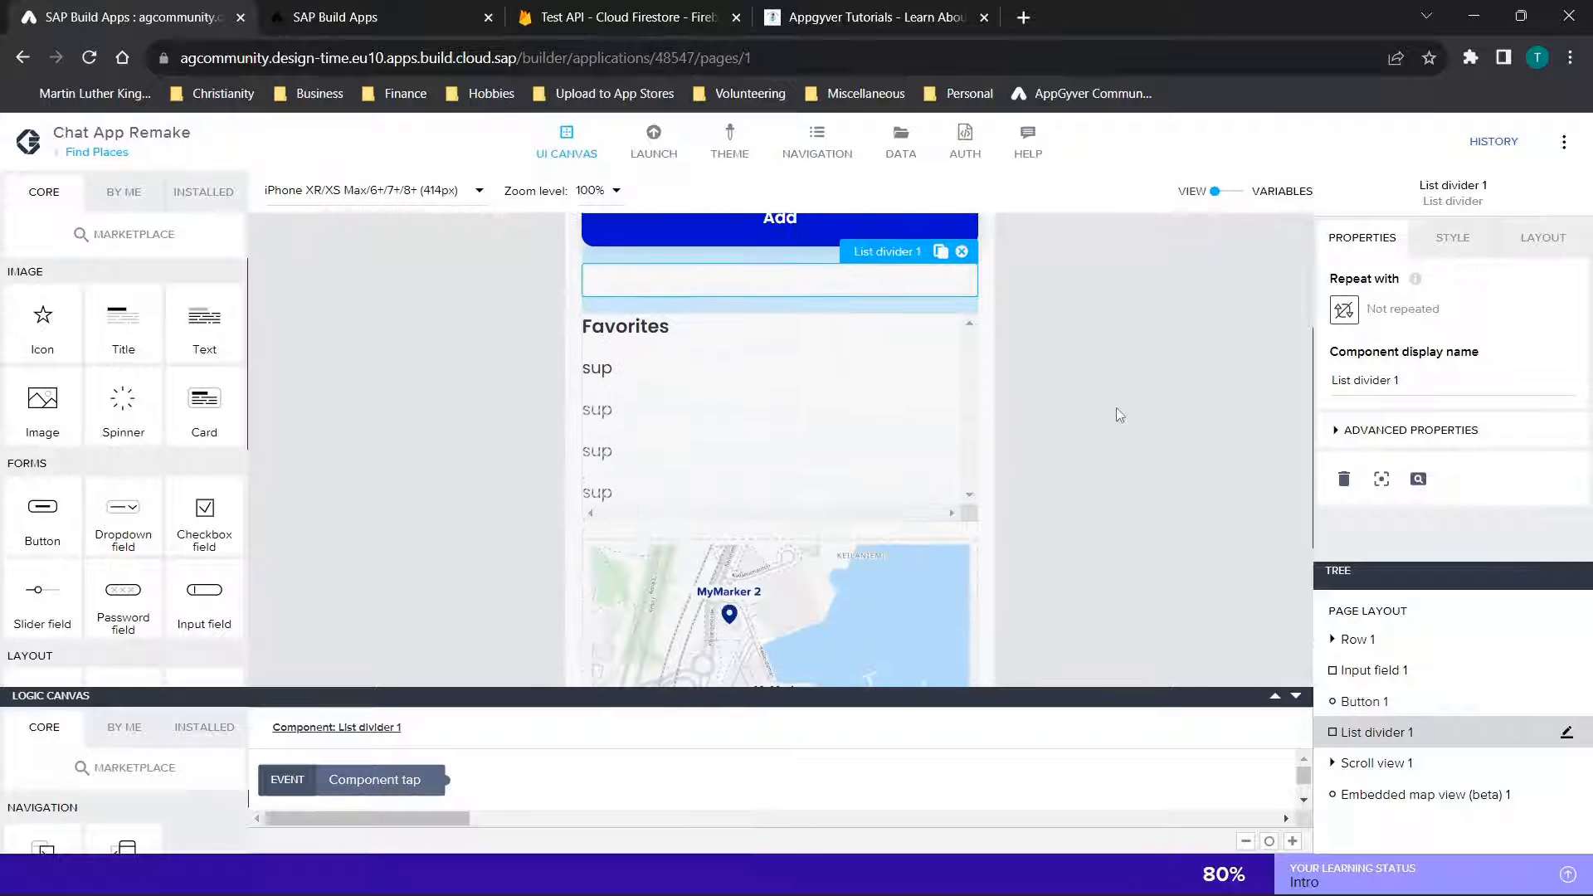
Examine the scroll properties and nested components of Scroll view 1 in the Find Places page layout
click(1332, 764)
scroll(1146, 525, down, 3)
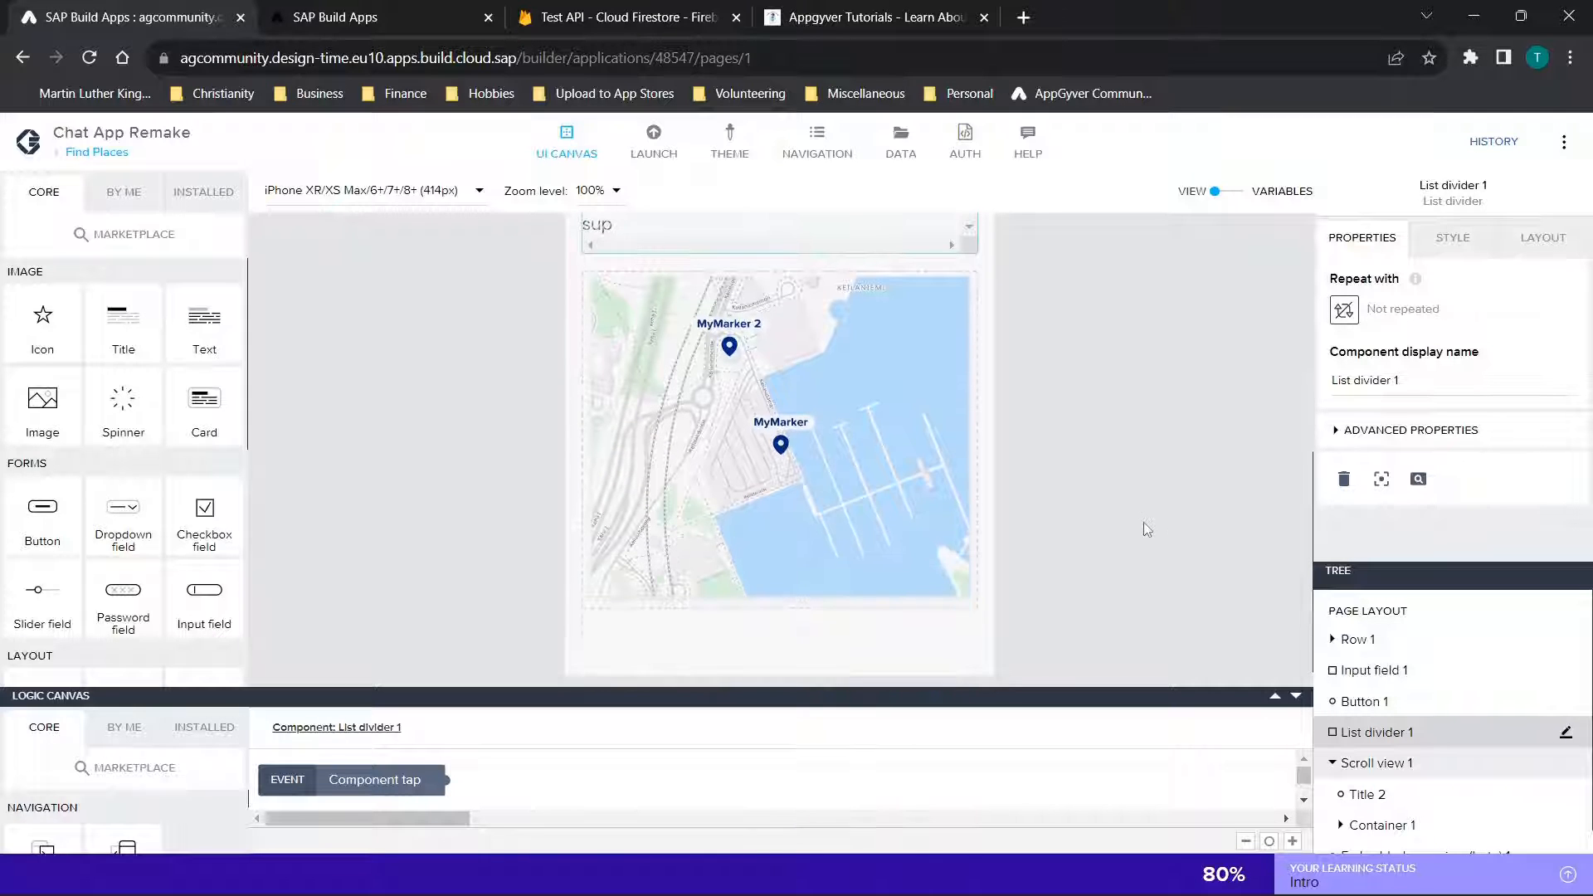
scroll(1146, 524, up, 3)
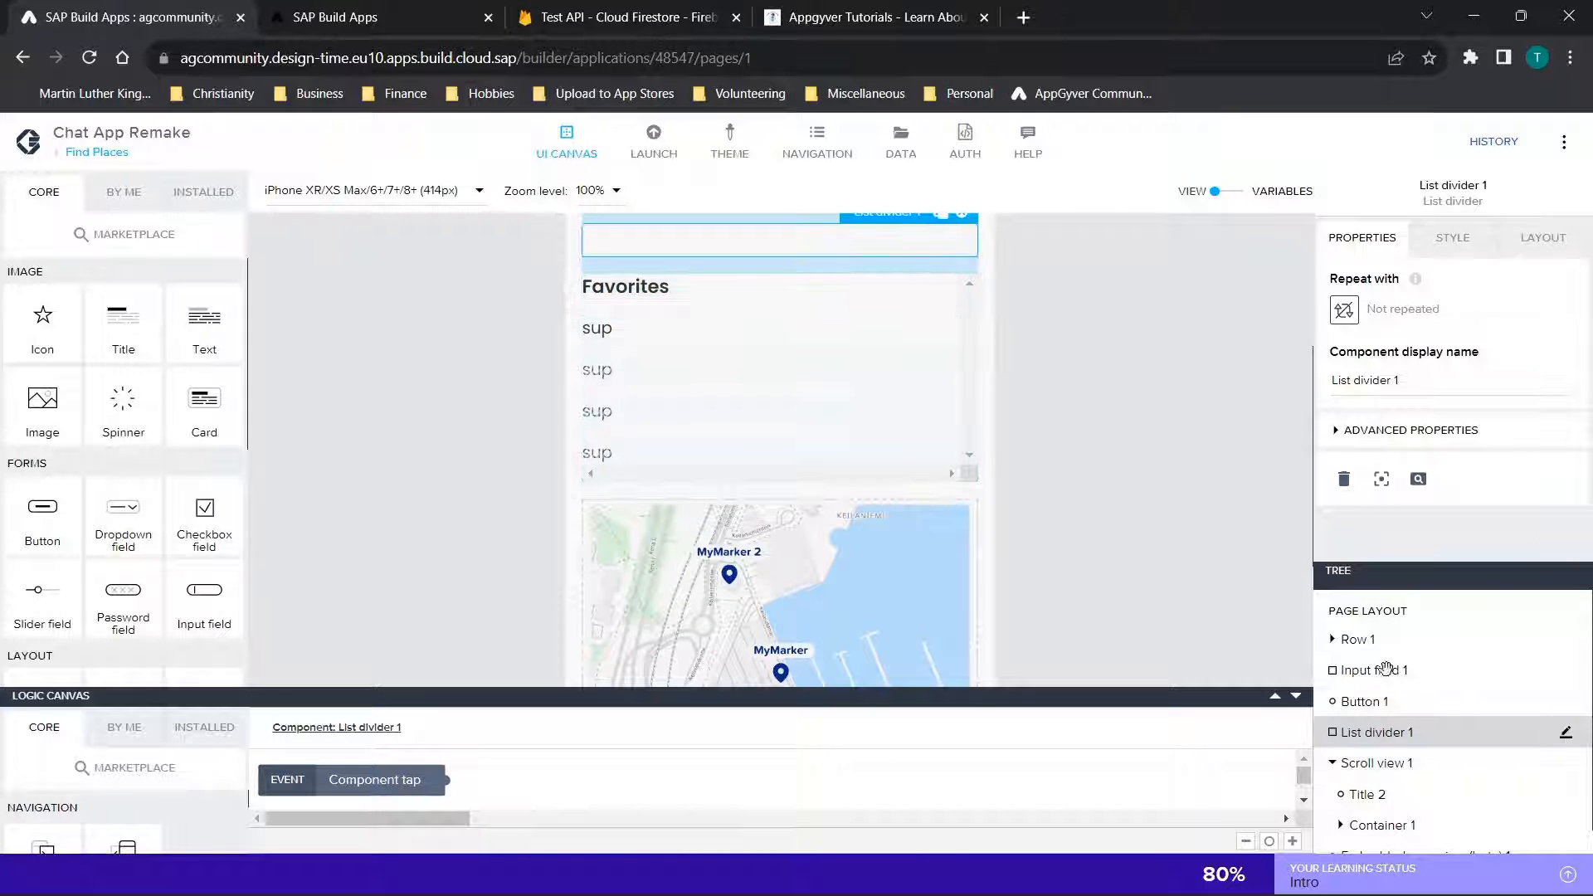
scroll(1423, 706, down, 1)
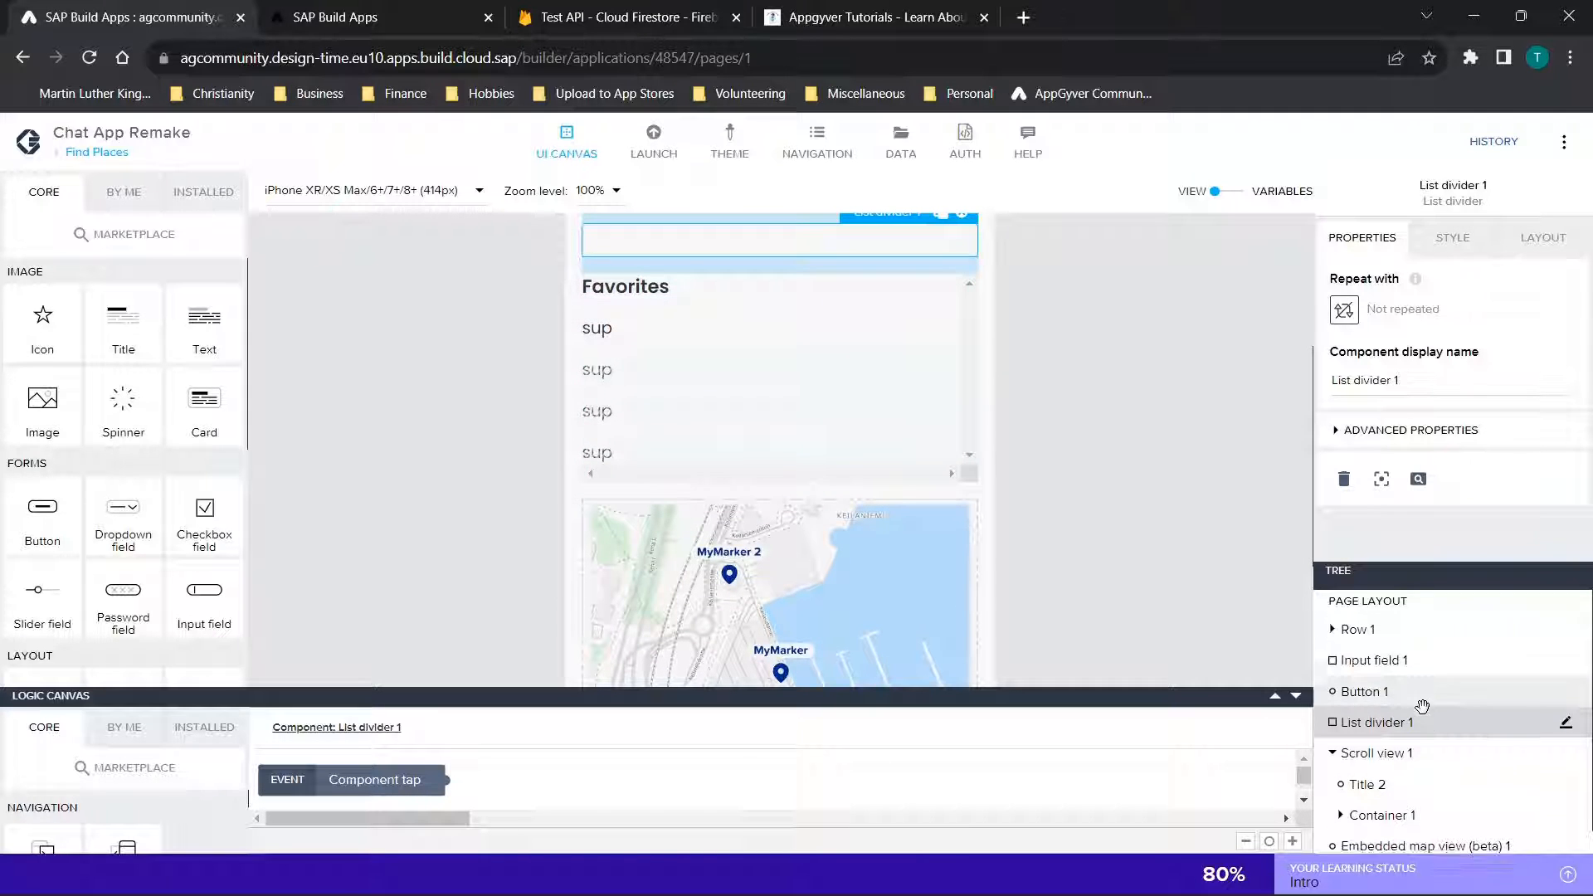
click(1353, 738)
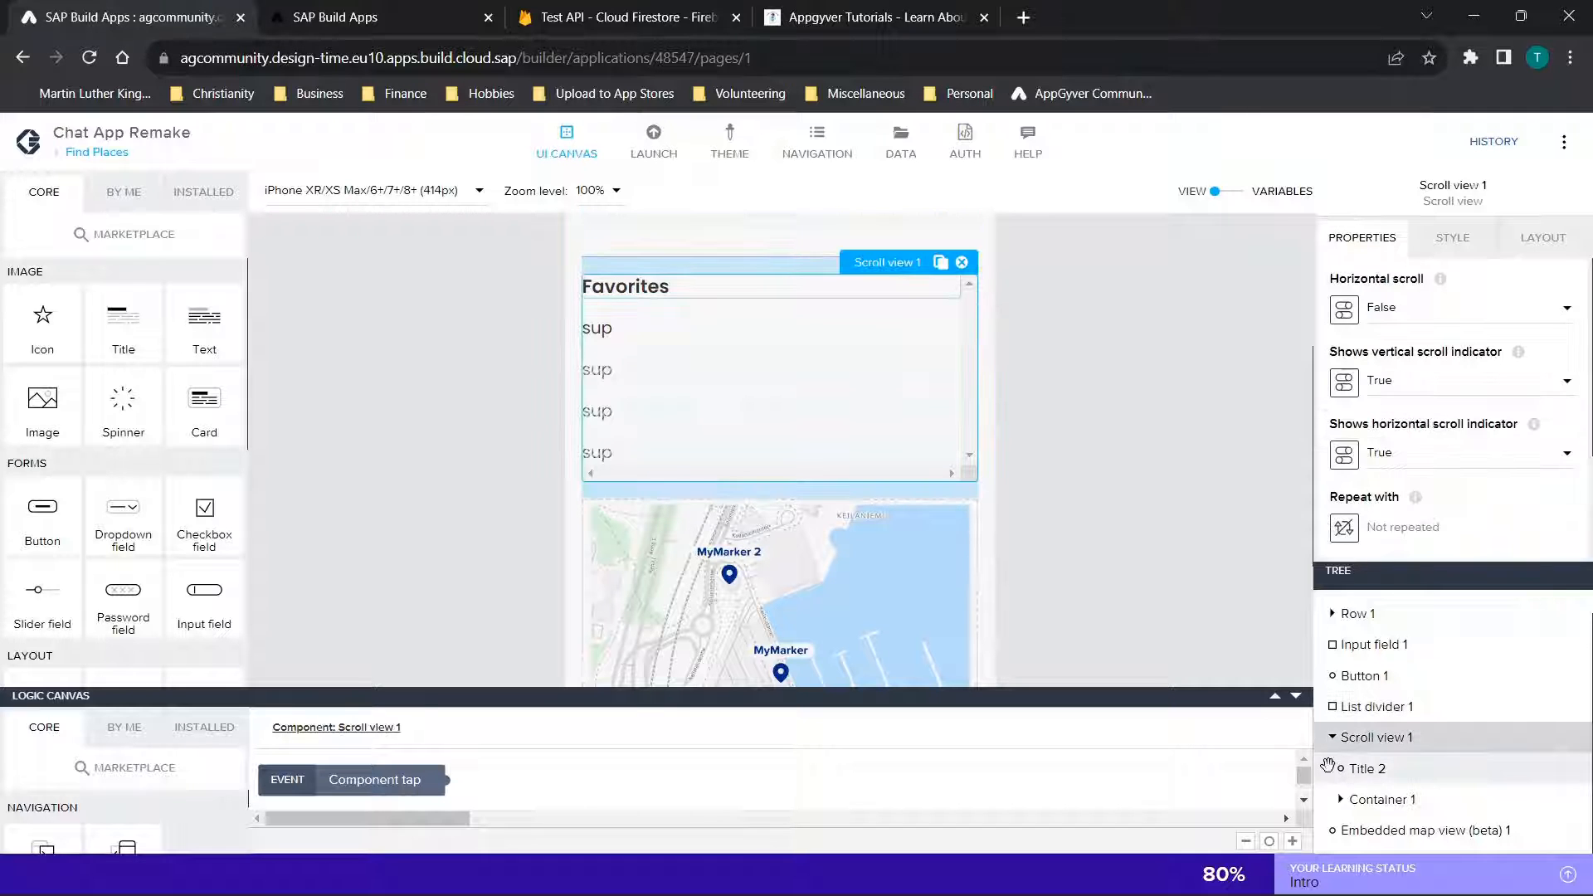
click(1333, 737)
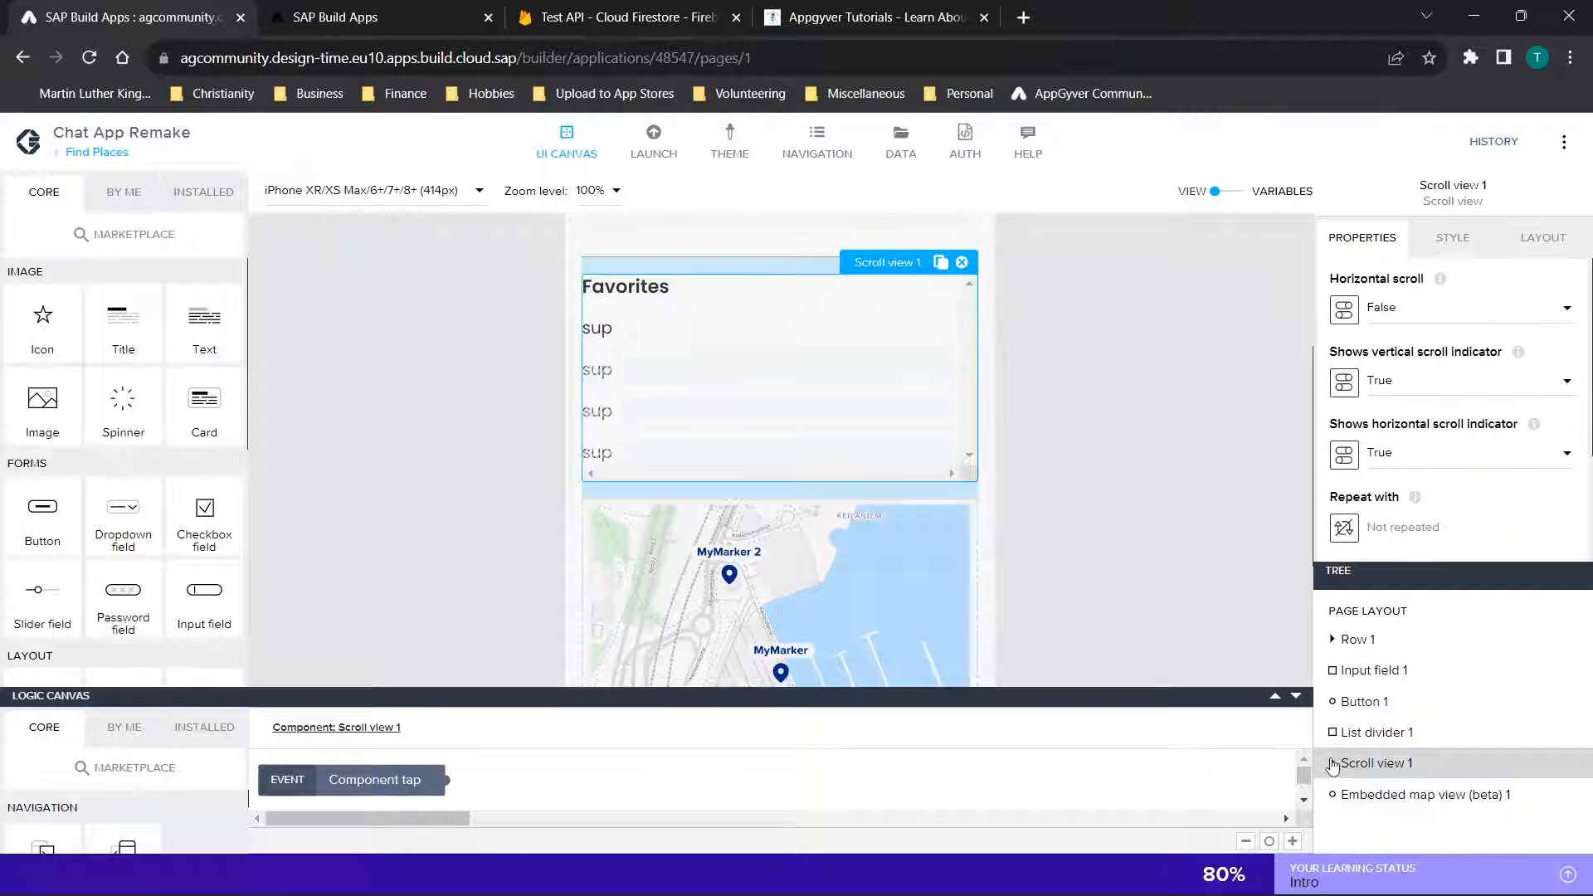
click(1333, 764)
Inspect the Favorites title, the repeated Container 2 and the content binding of Text 3 inside the scroll view
click(1381, 772)
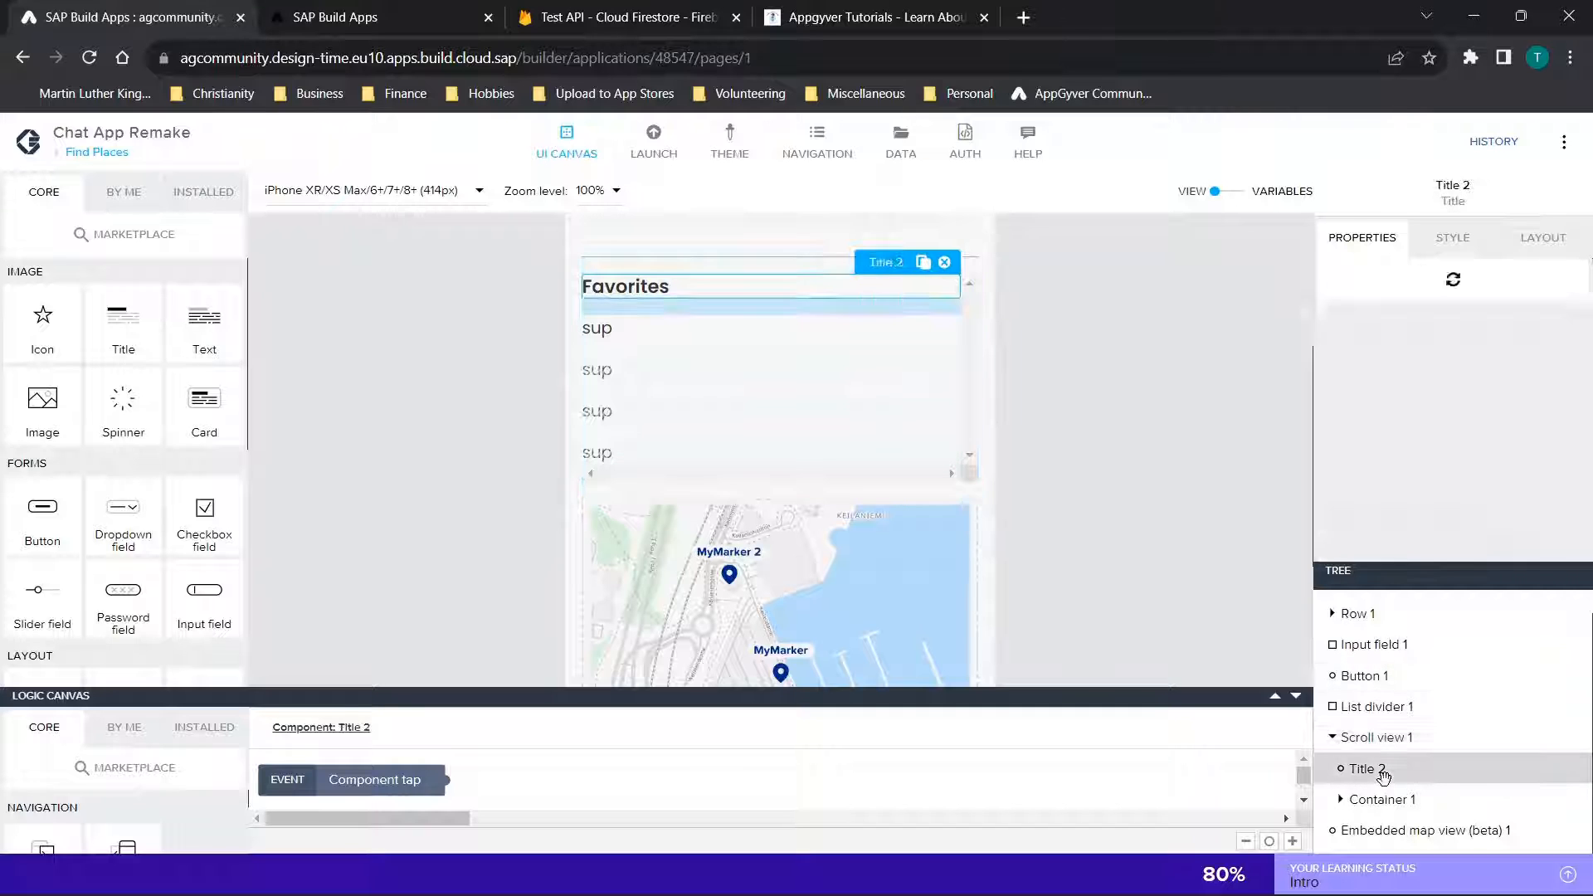
click(1341, 799)
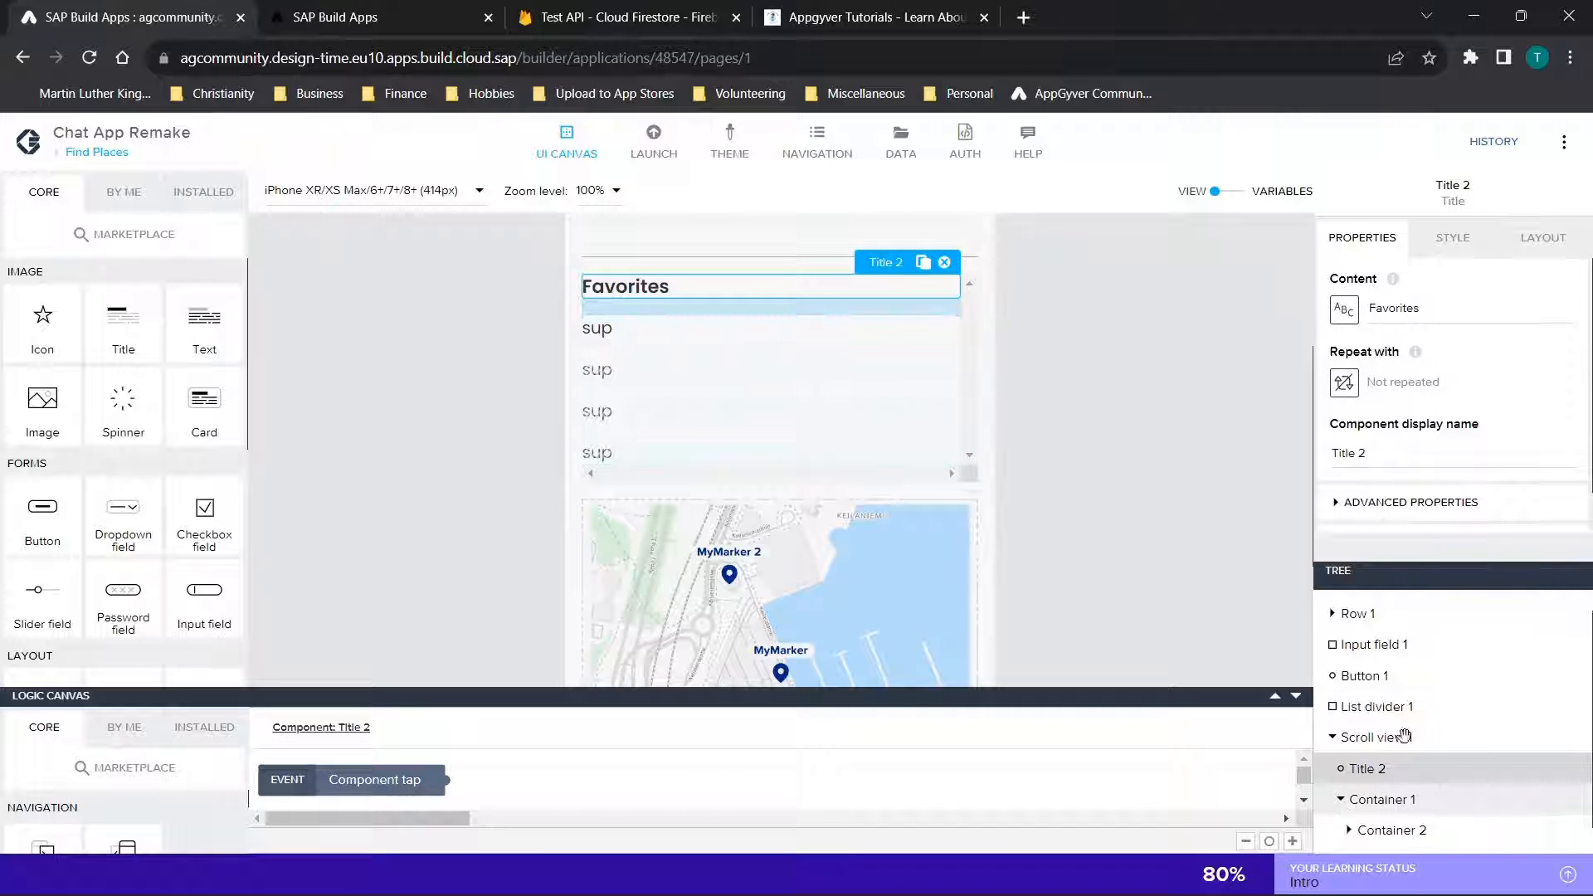
scroll(1405, 736, down, 1)
click(1353, 802)
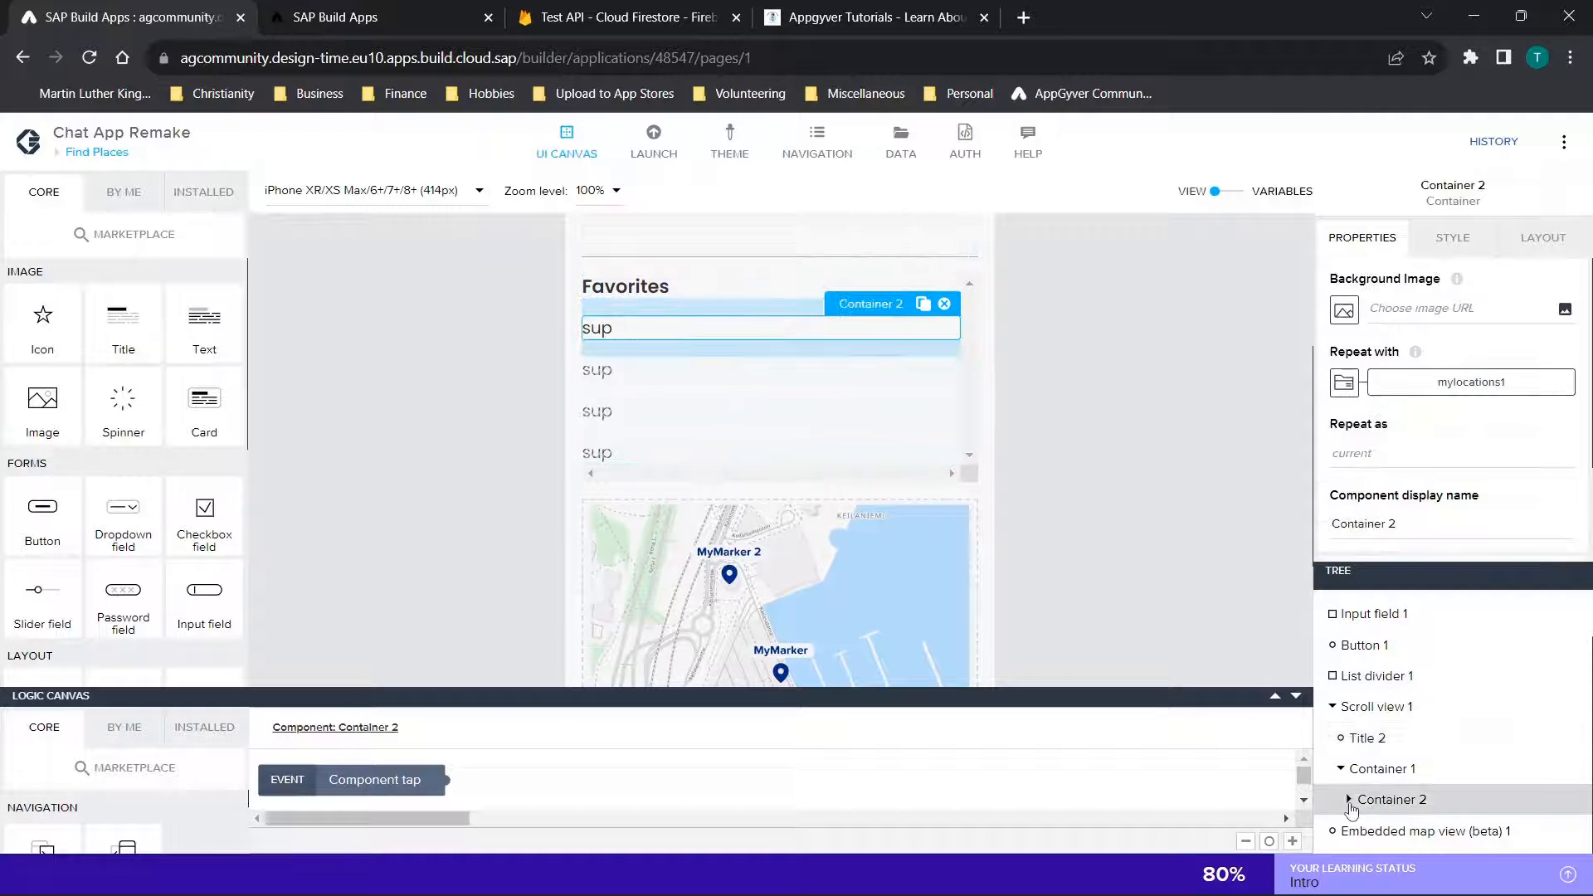
click(1350, 801)
scroll(1411, 796, down, 1)
click(1425, 802)
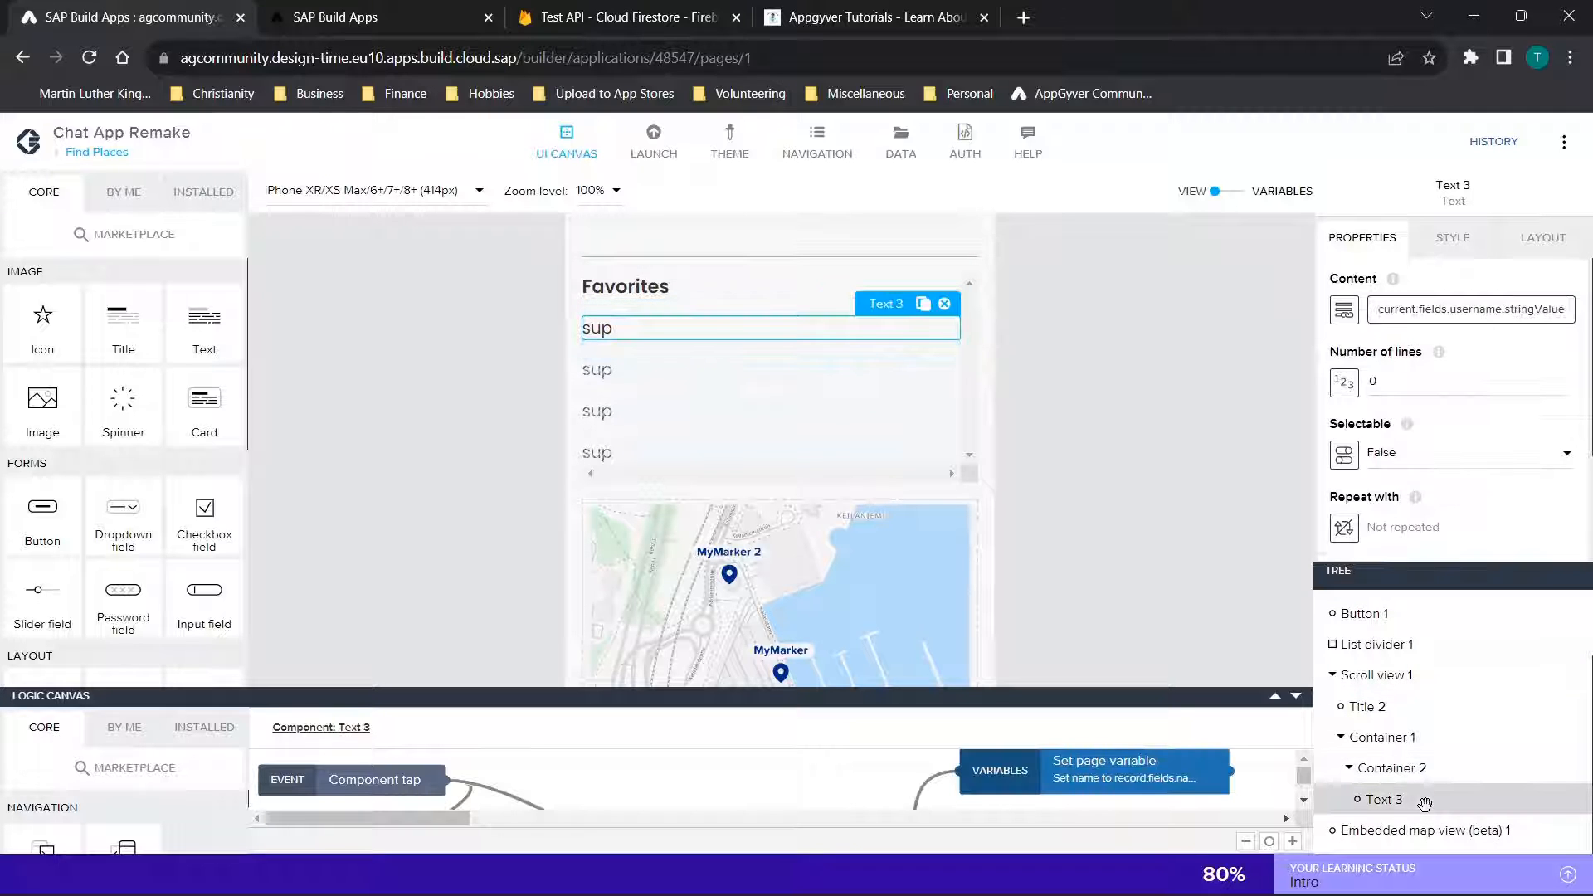
Select the embedded map view and examine the label, payload and icon settings in its Markers to render list
click(1420, 830)
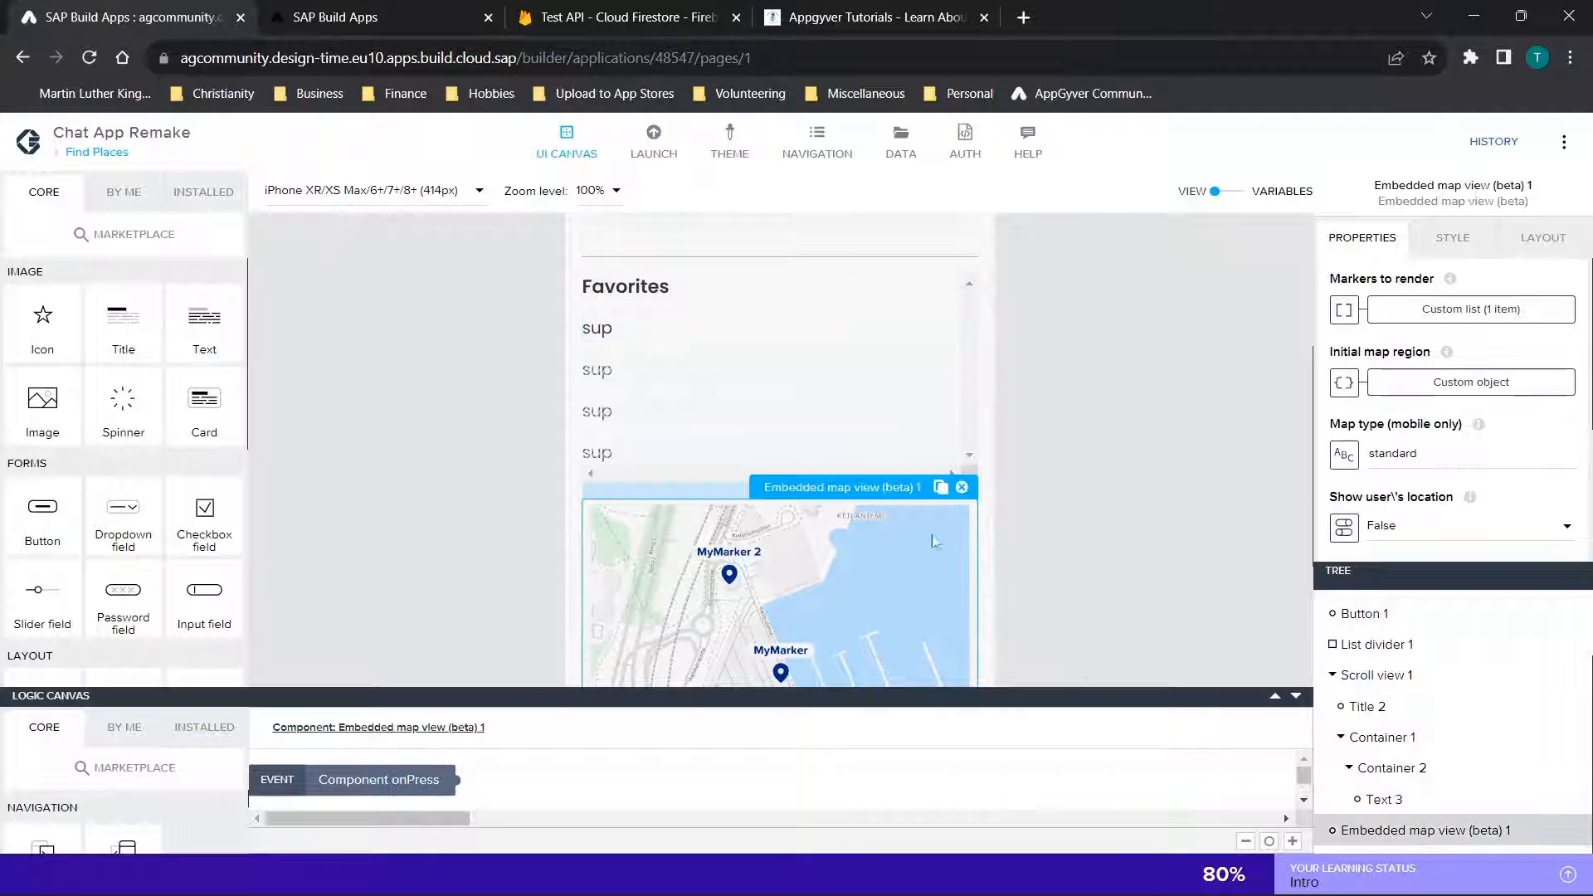
scroll(1029, 410, down, 2)
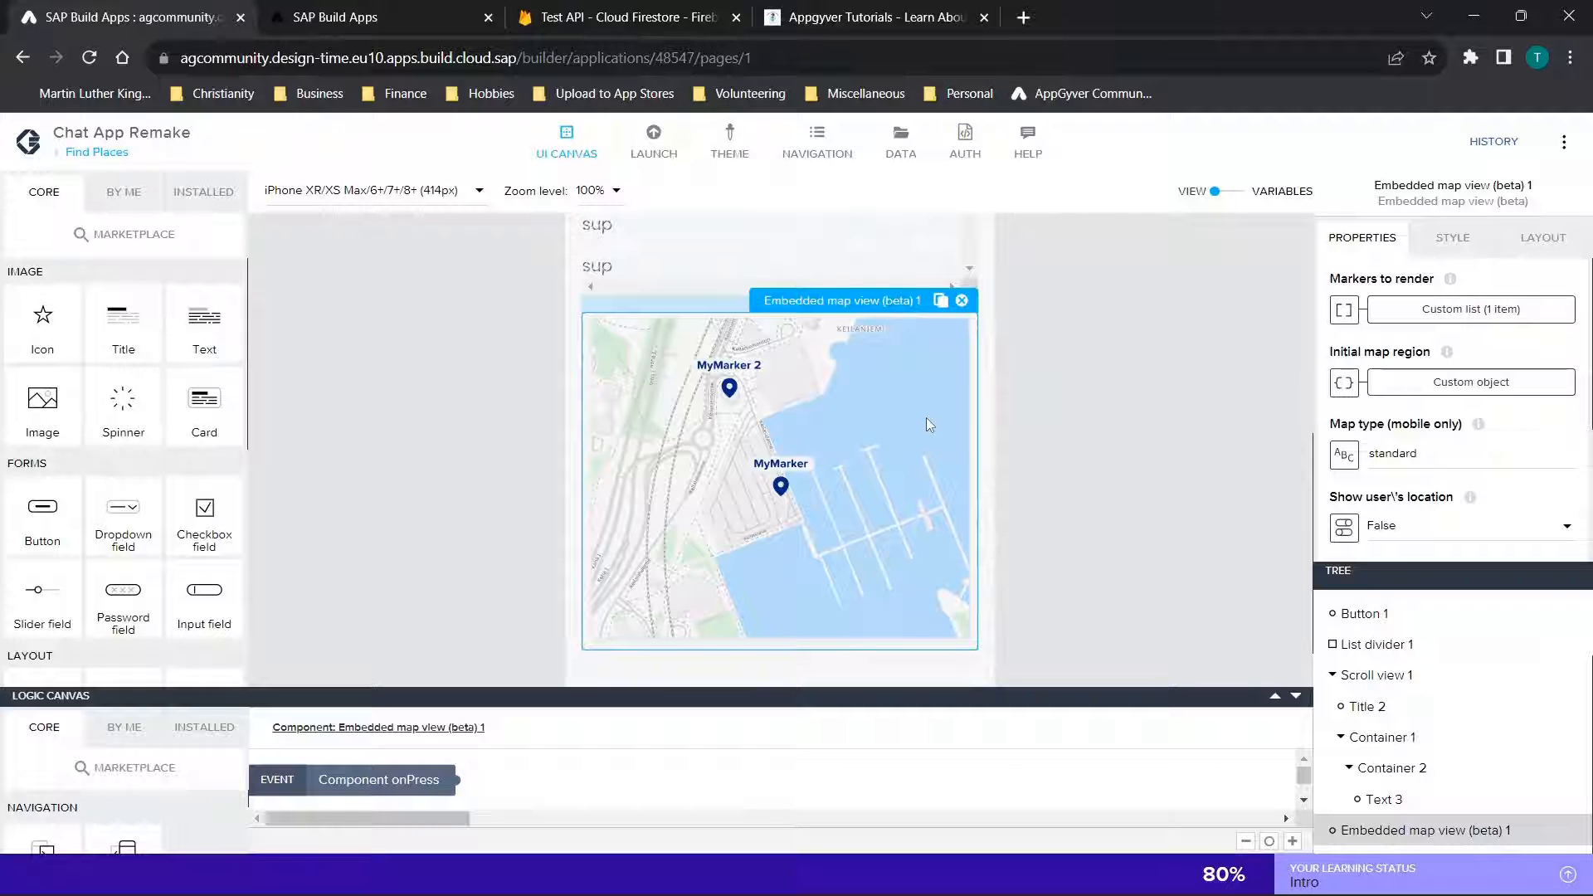
click(1471, 310)
scroll(914, 528, down, 5)
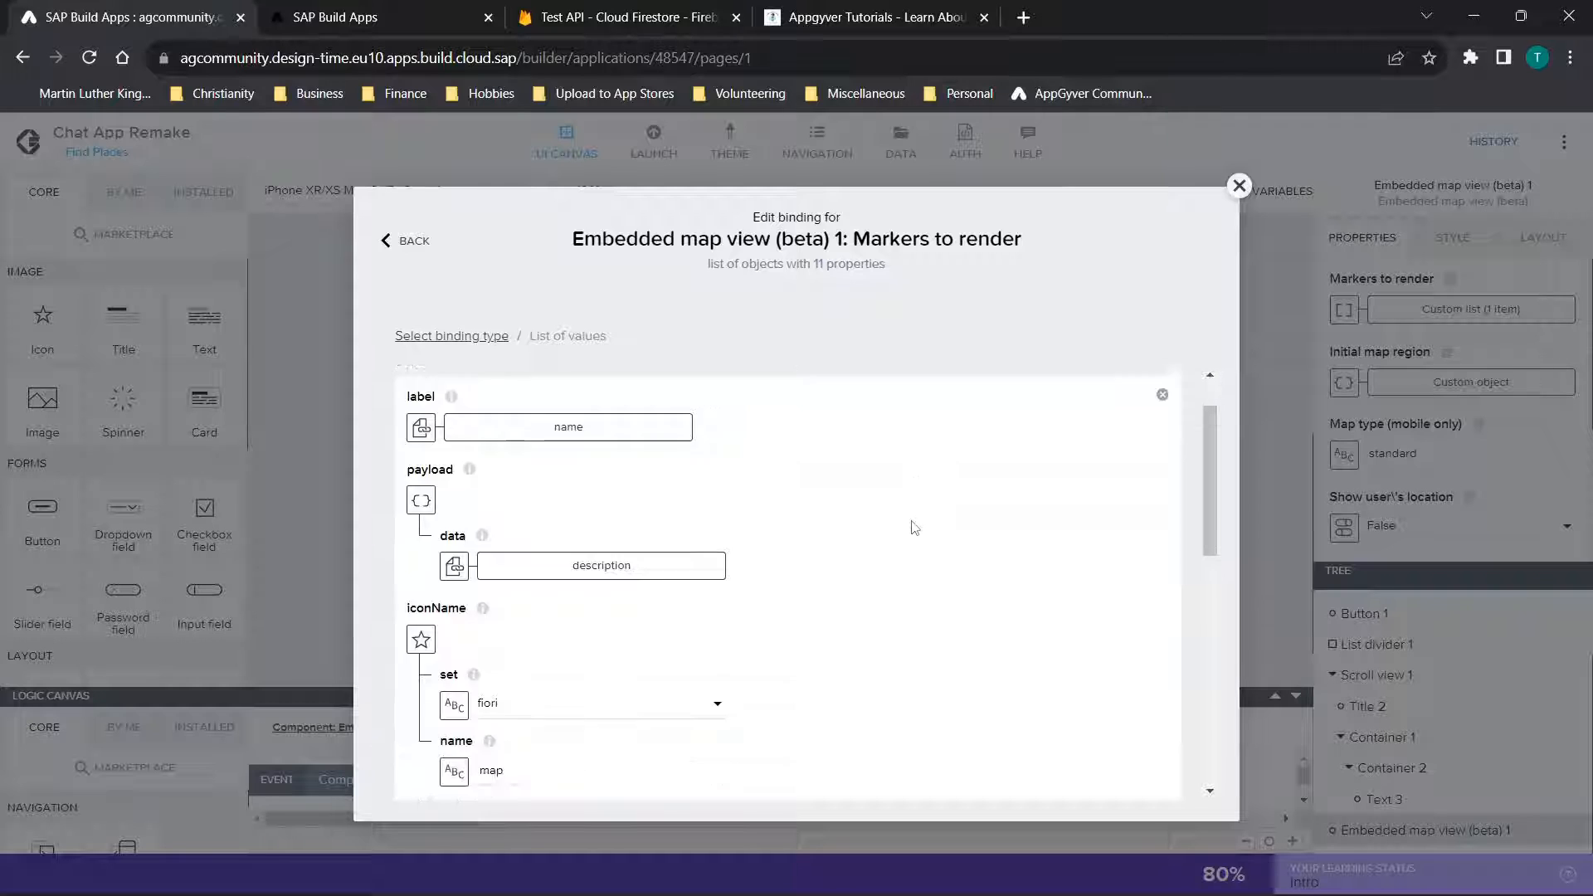
scroll(914, 528, up, 10)
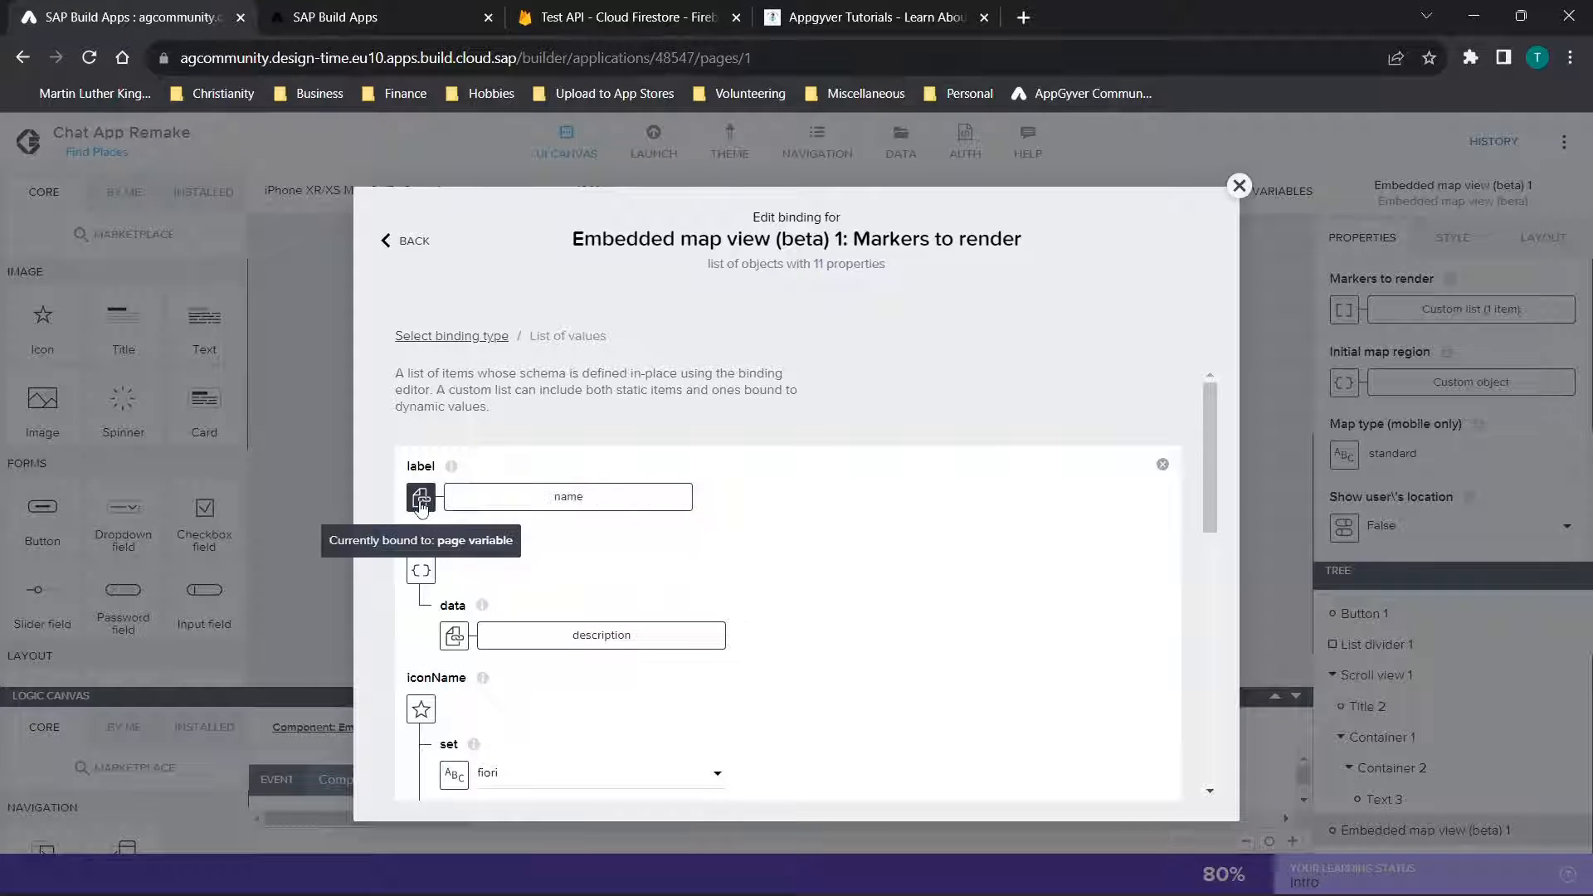
Inspect the page variable binding of the marker label and the available page variables, discarding any binding changes
click(483, 499)
click(1103, 494)
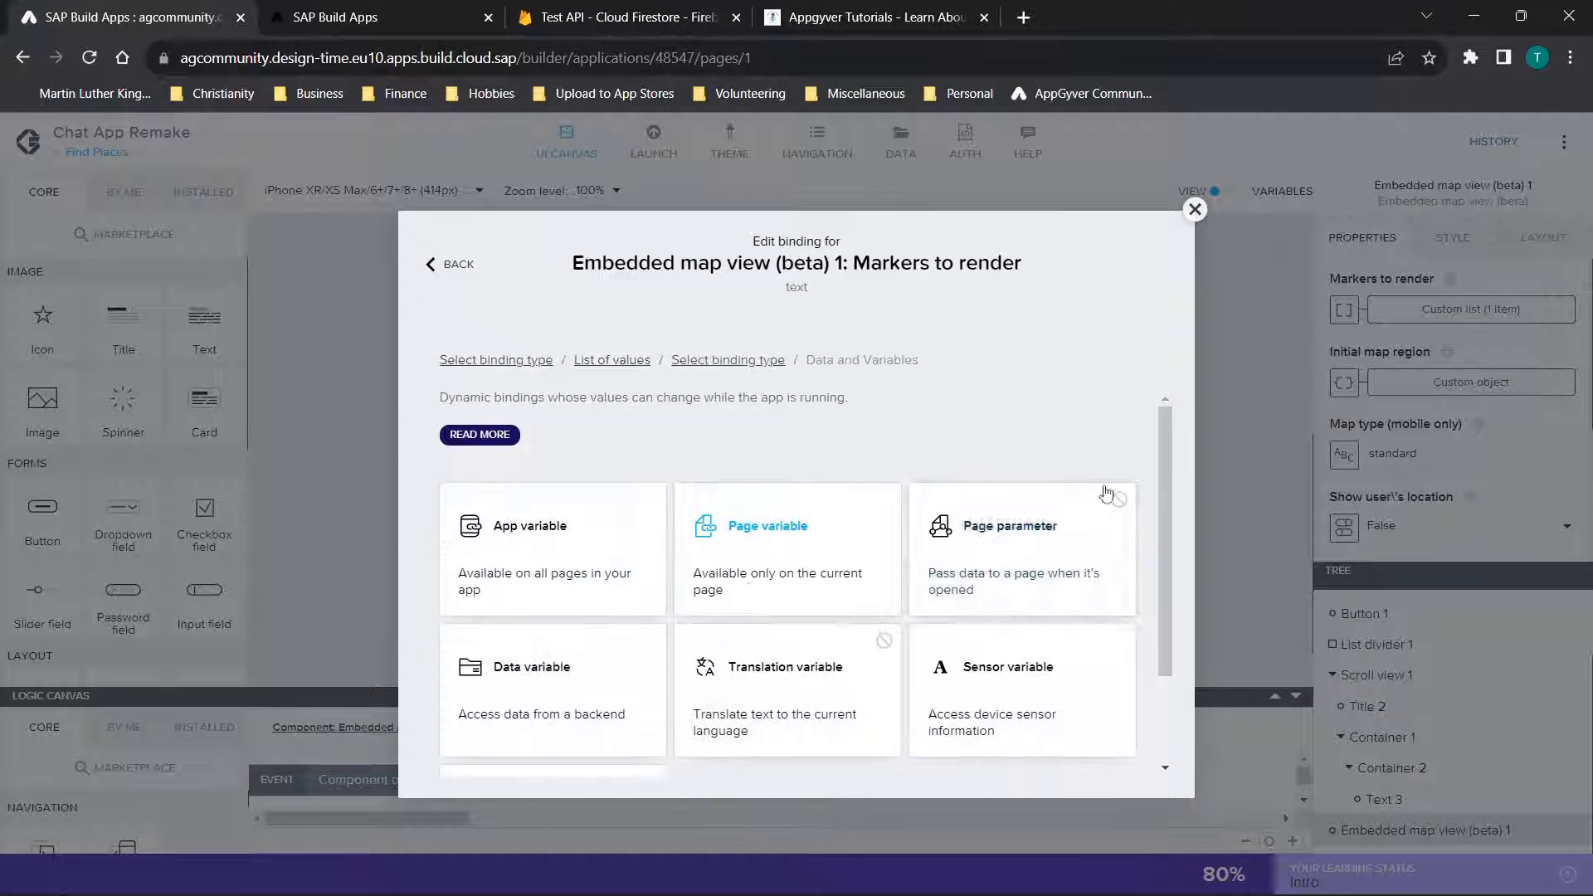
click(722, 566)
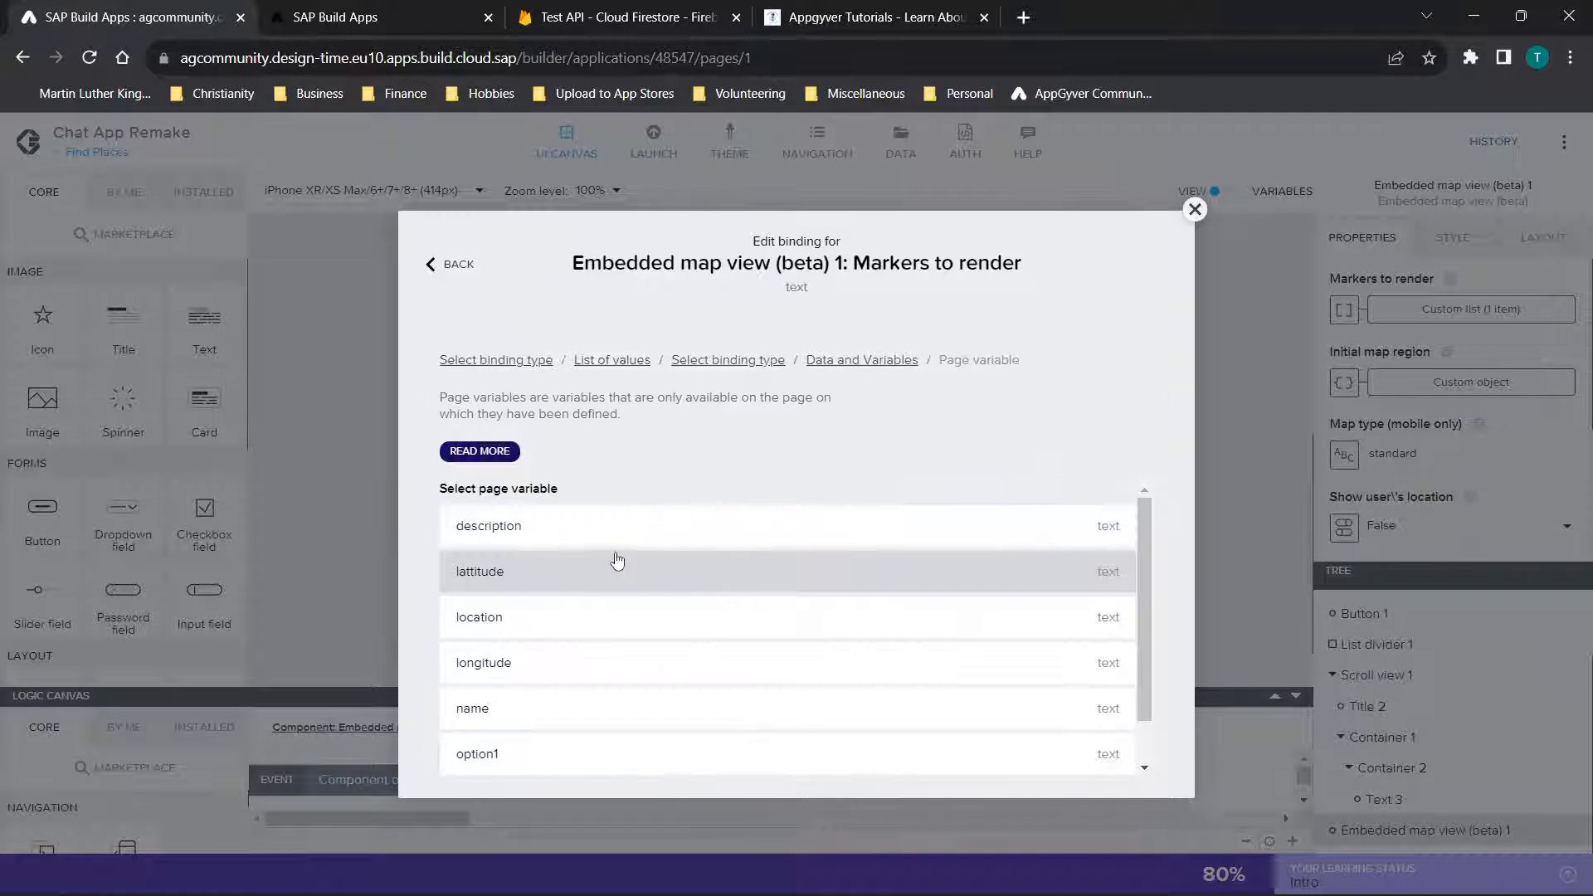
scroll(581, 680, down, 1)
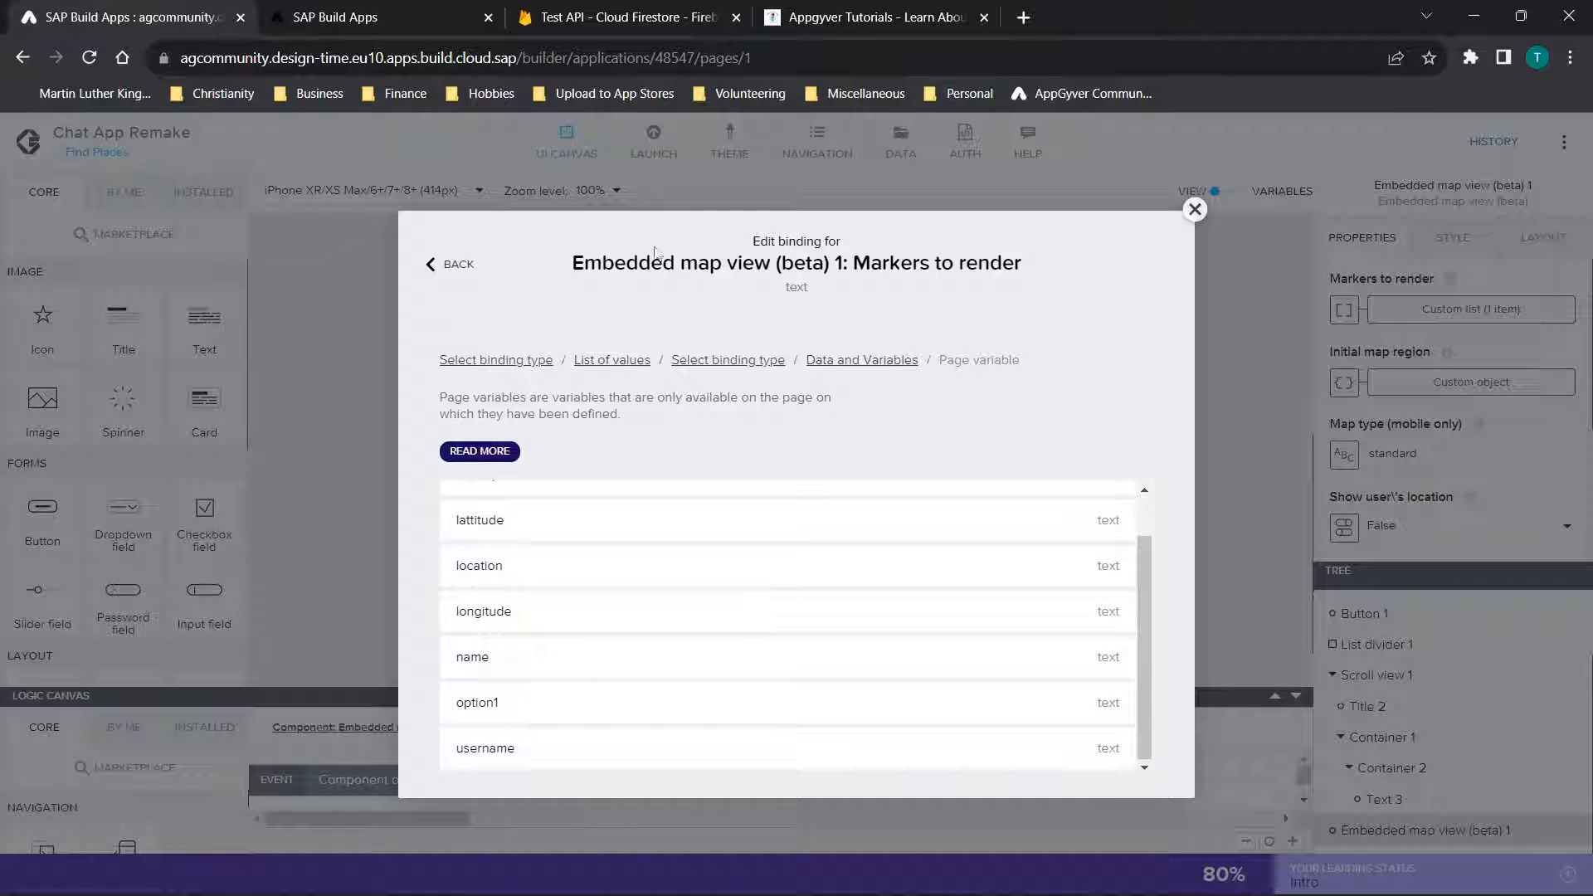
click(455, 268)
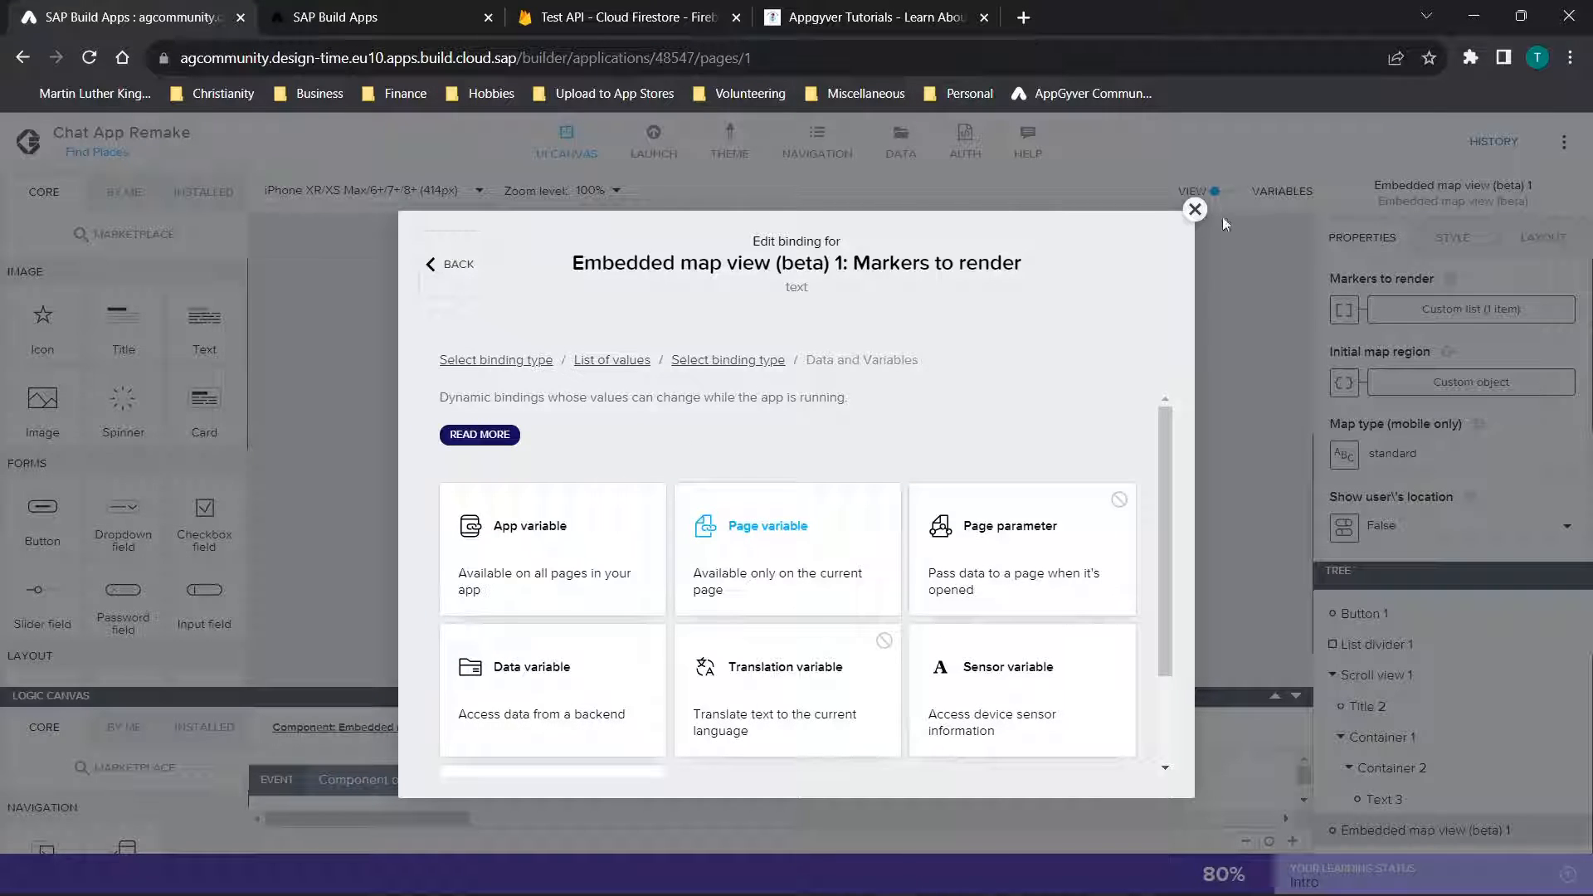
click(1196, 210)
click(954, 570)
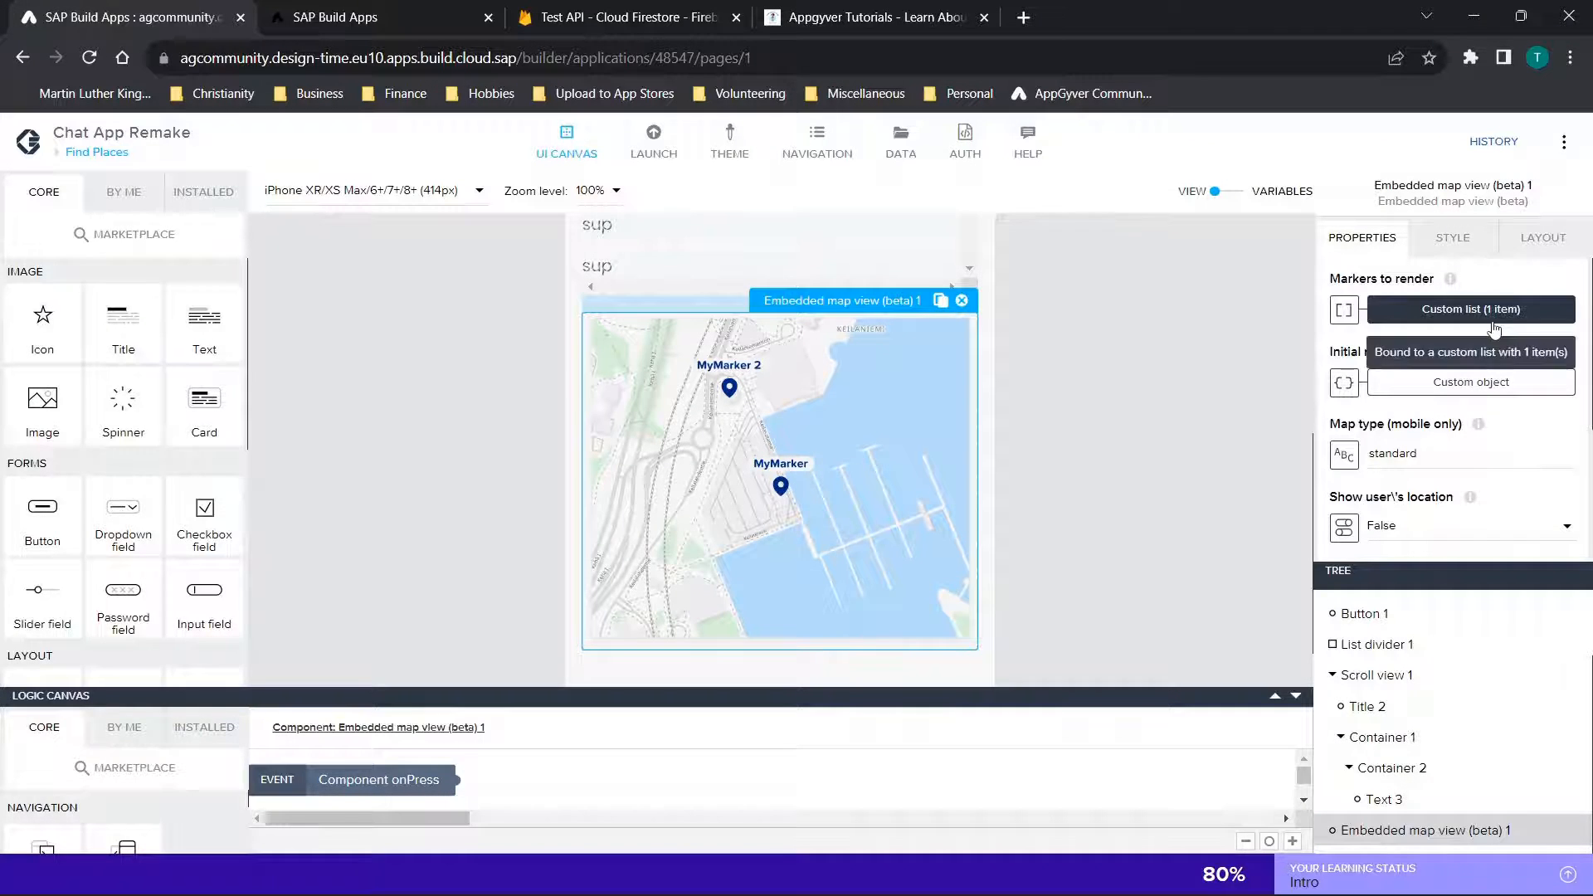
Open the Markers to render list and examine the NUMBER function and page variable in the marker's latitude formula
click(1471, 310)
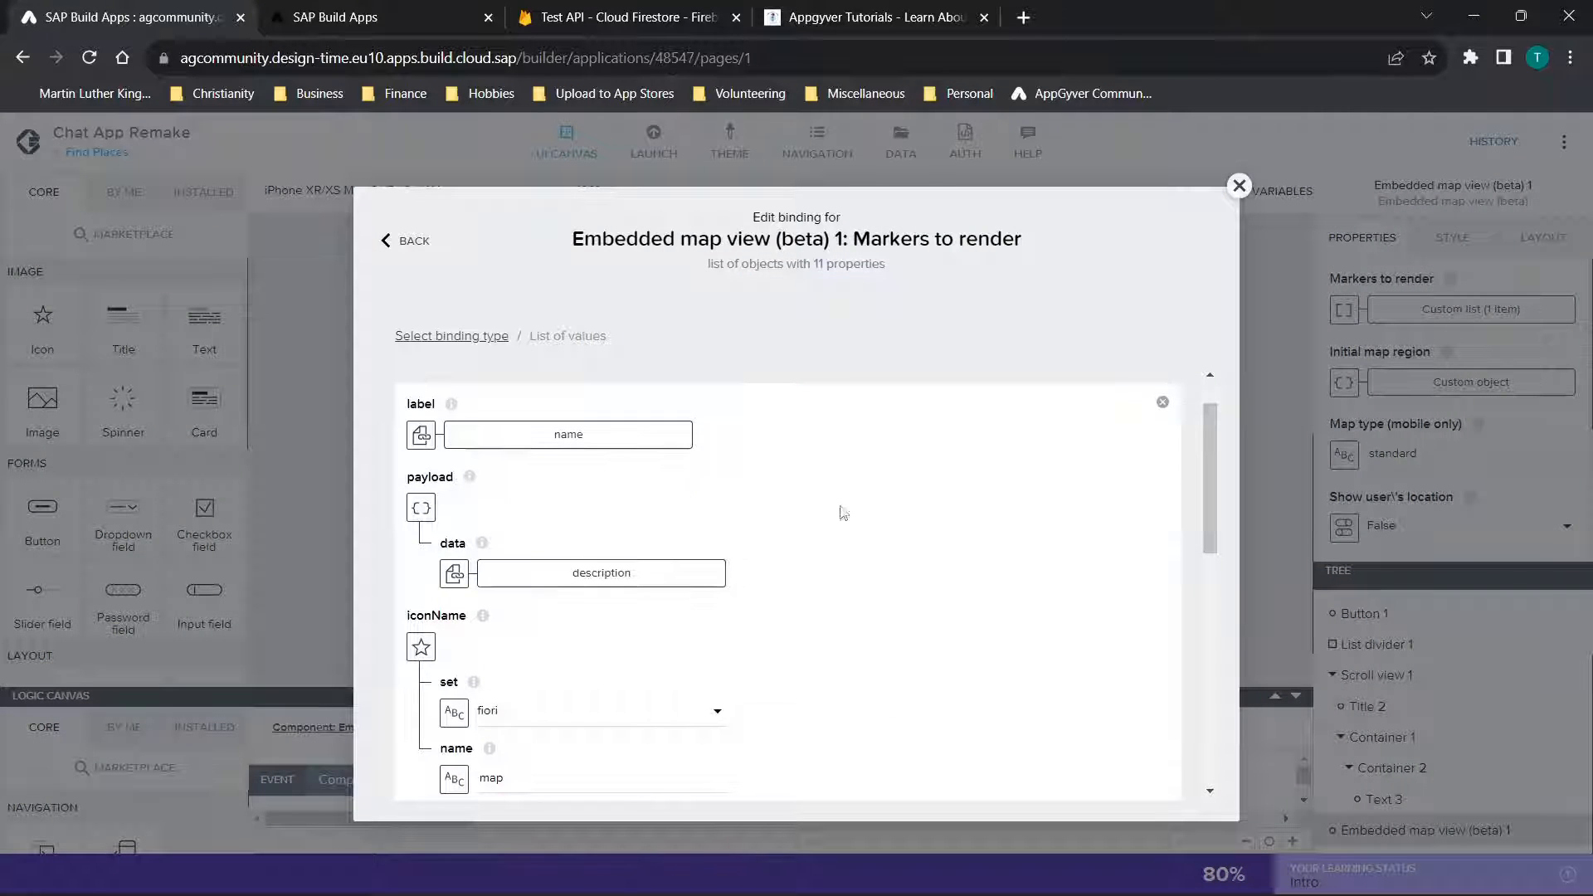
scroll(885, 523, down, 1)
scroll(996, 515, down, 5)
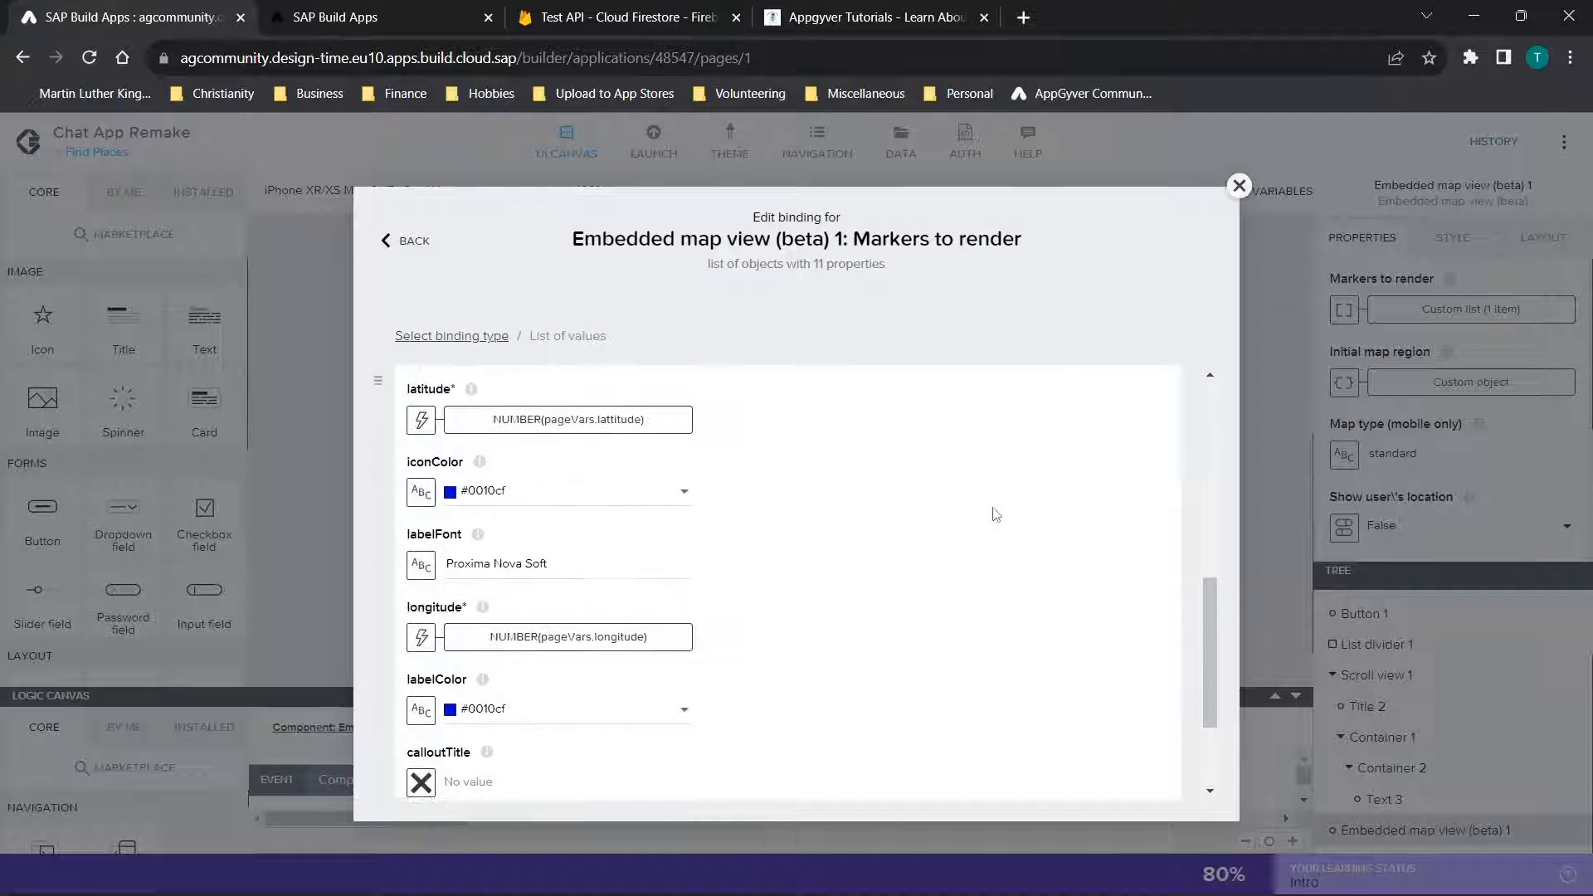
scroll(594, 645, up, 1)
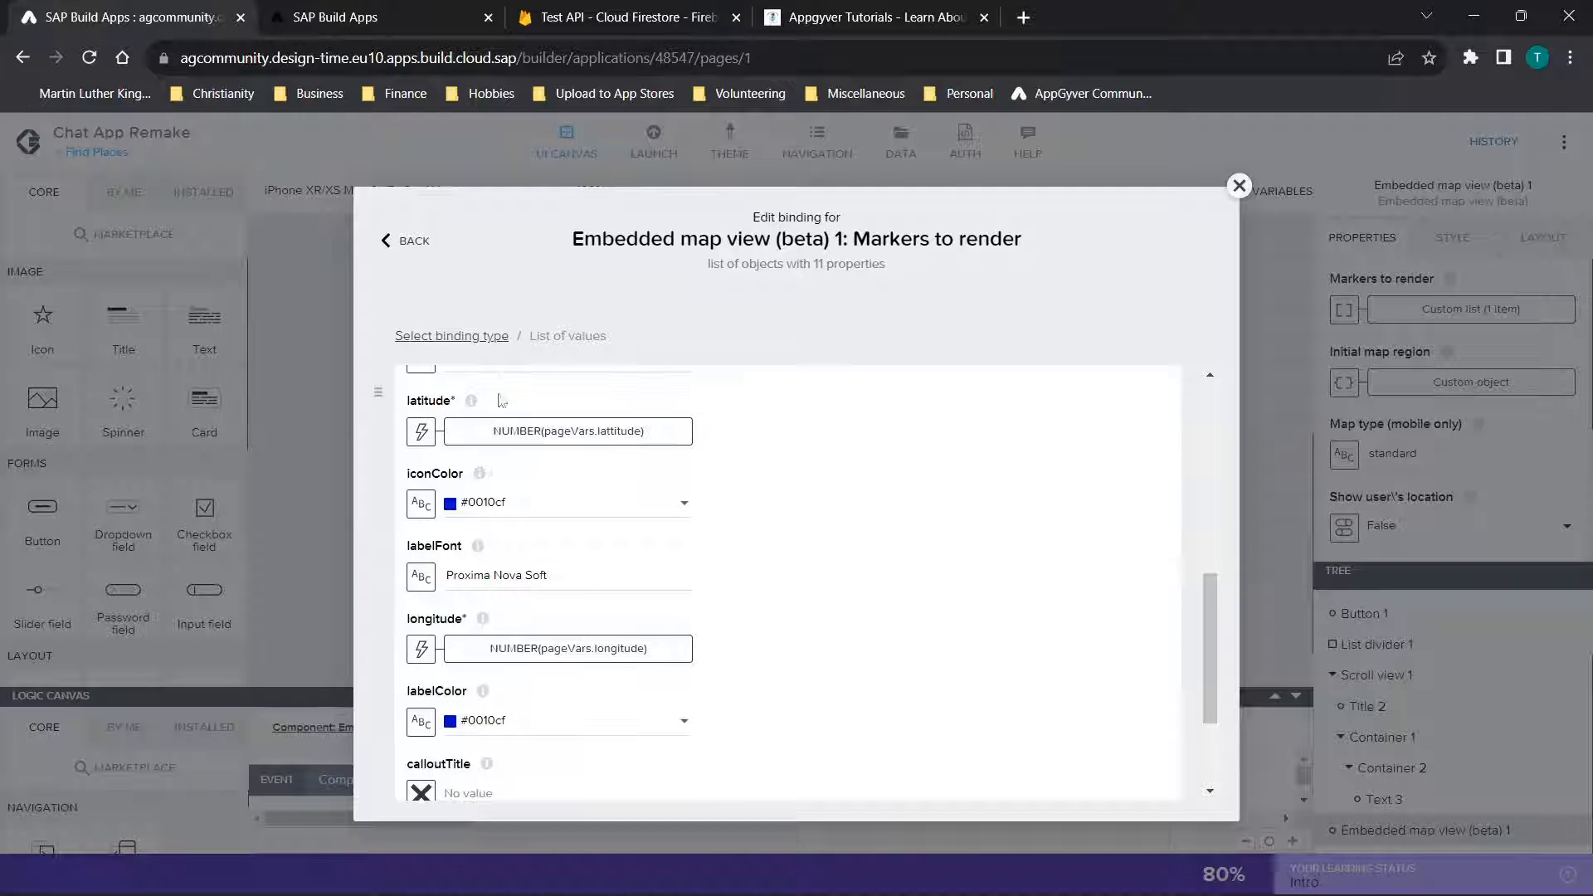
click(422, 431)
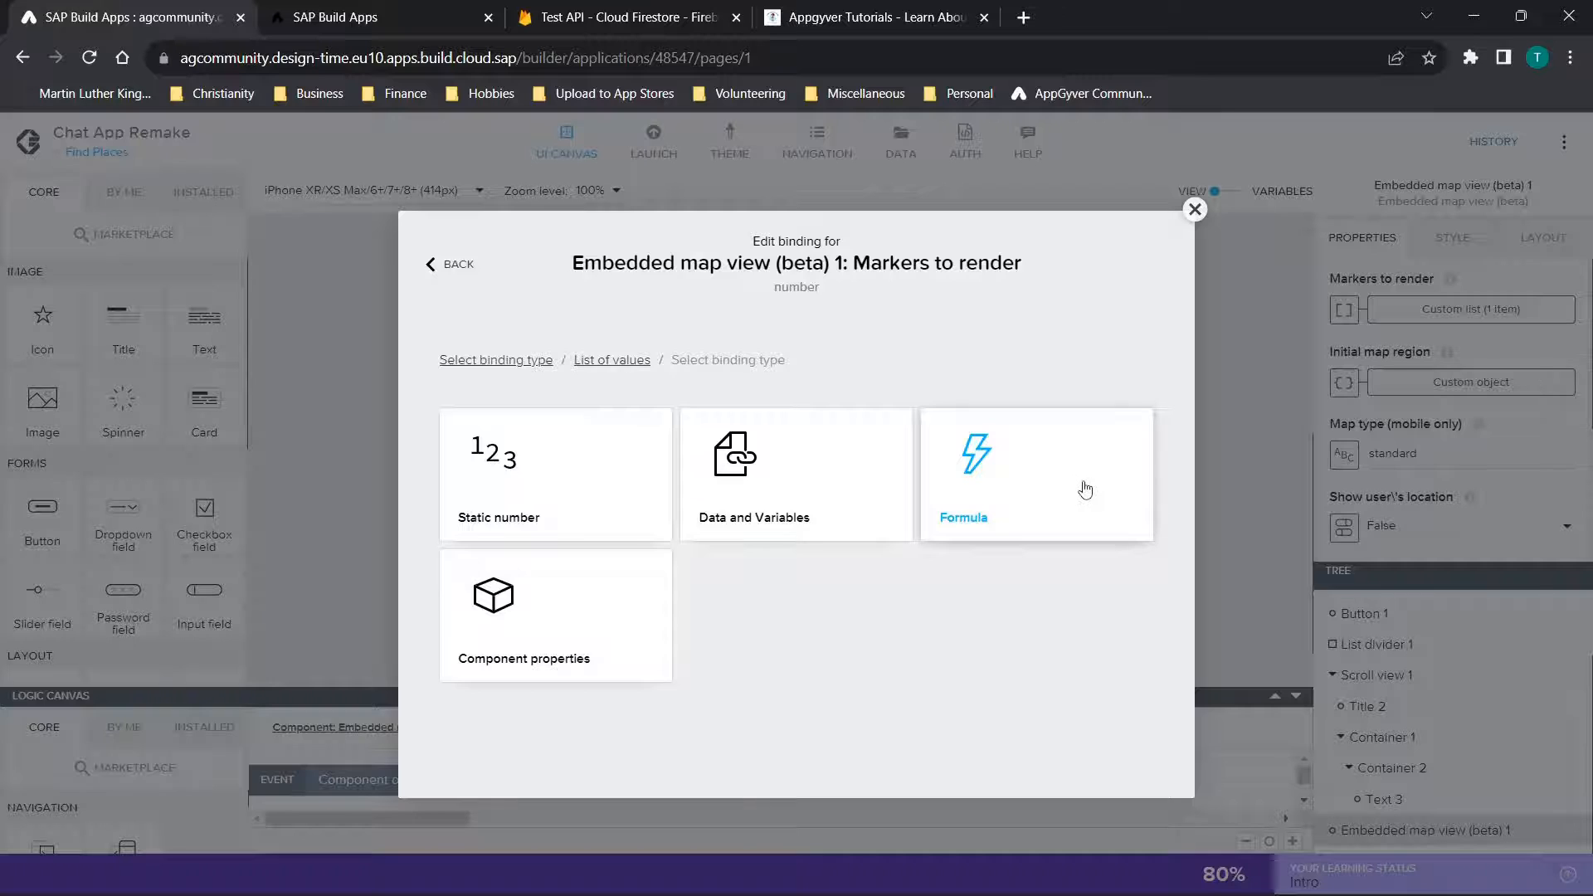
click(1083, 489)
click(836, 543)
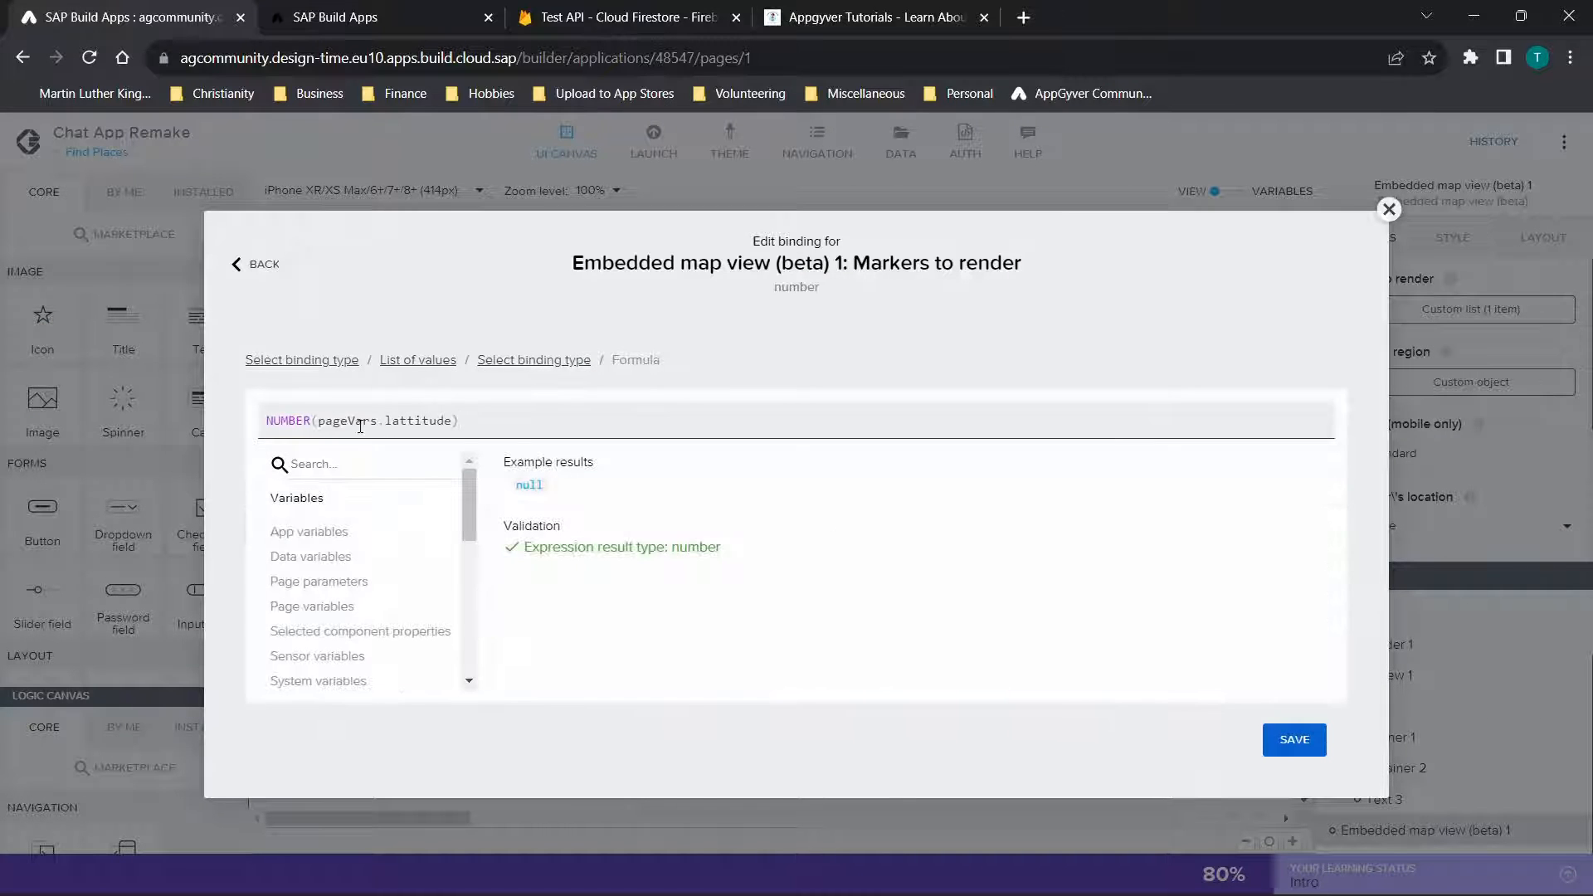
double_click(313, 420)
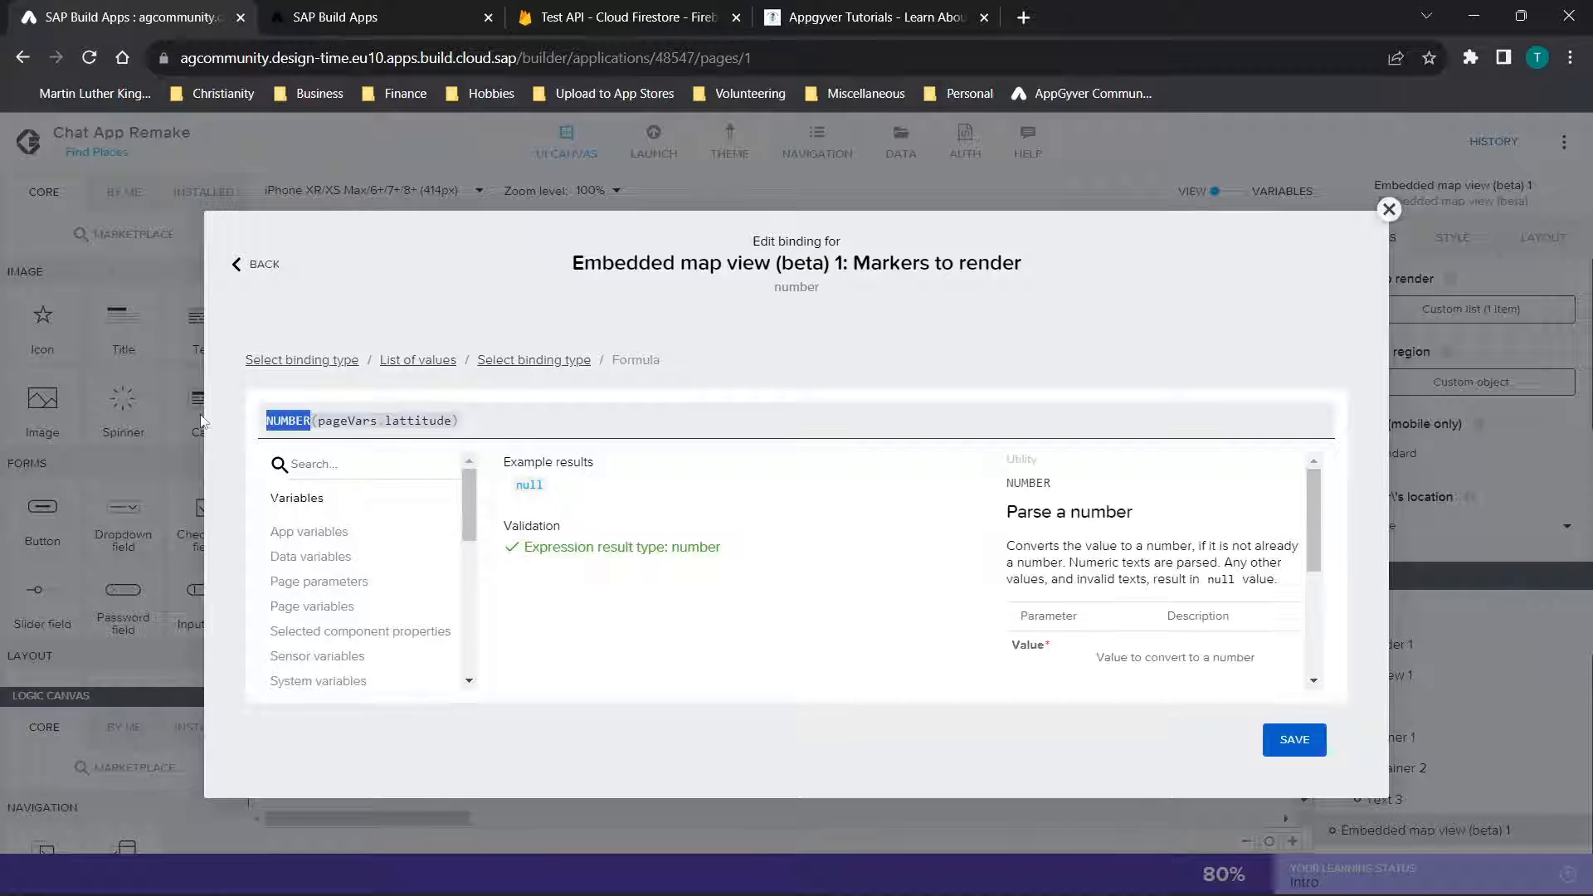
click(387, 424)
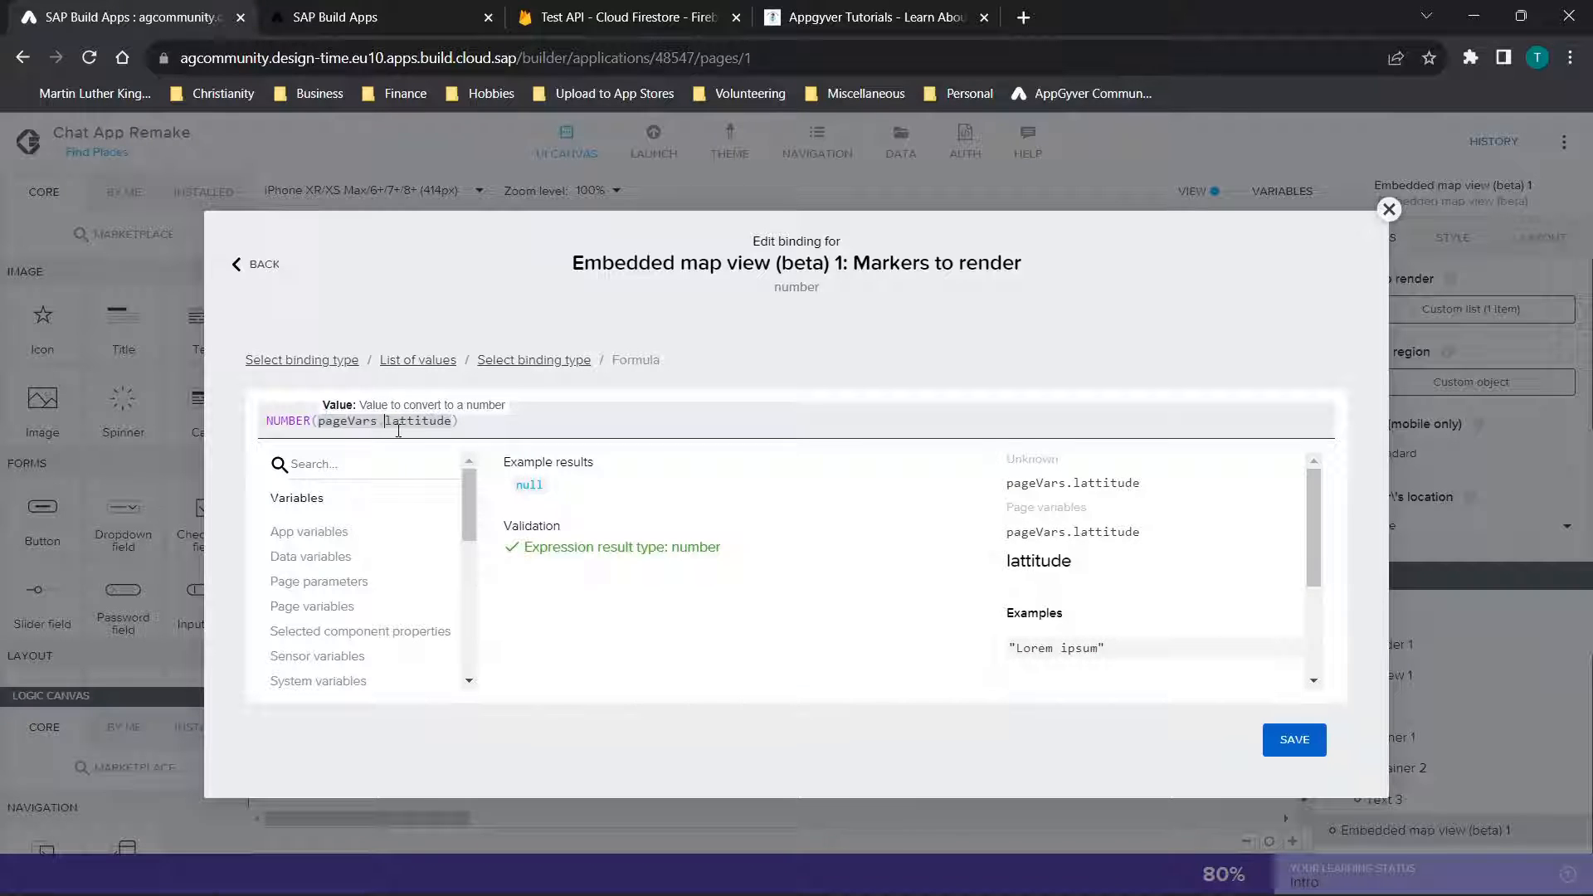
Try appending NUMBER(pageVars.longitude) to the marker's latitude formula as a demonstration, and discard the binding changes
click(503, 419)
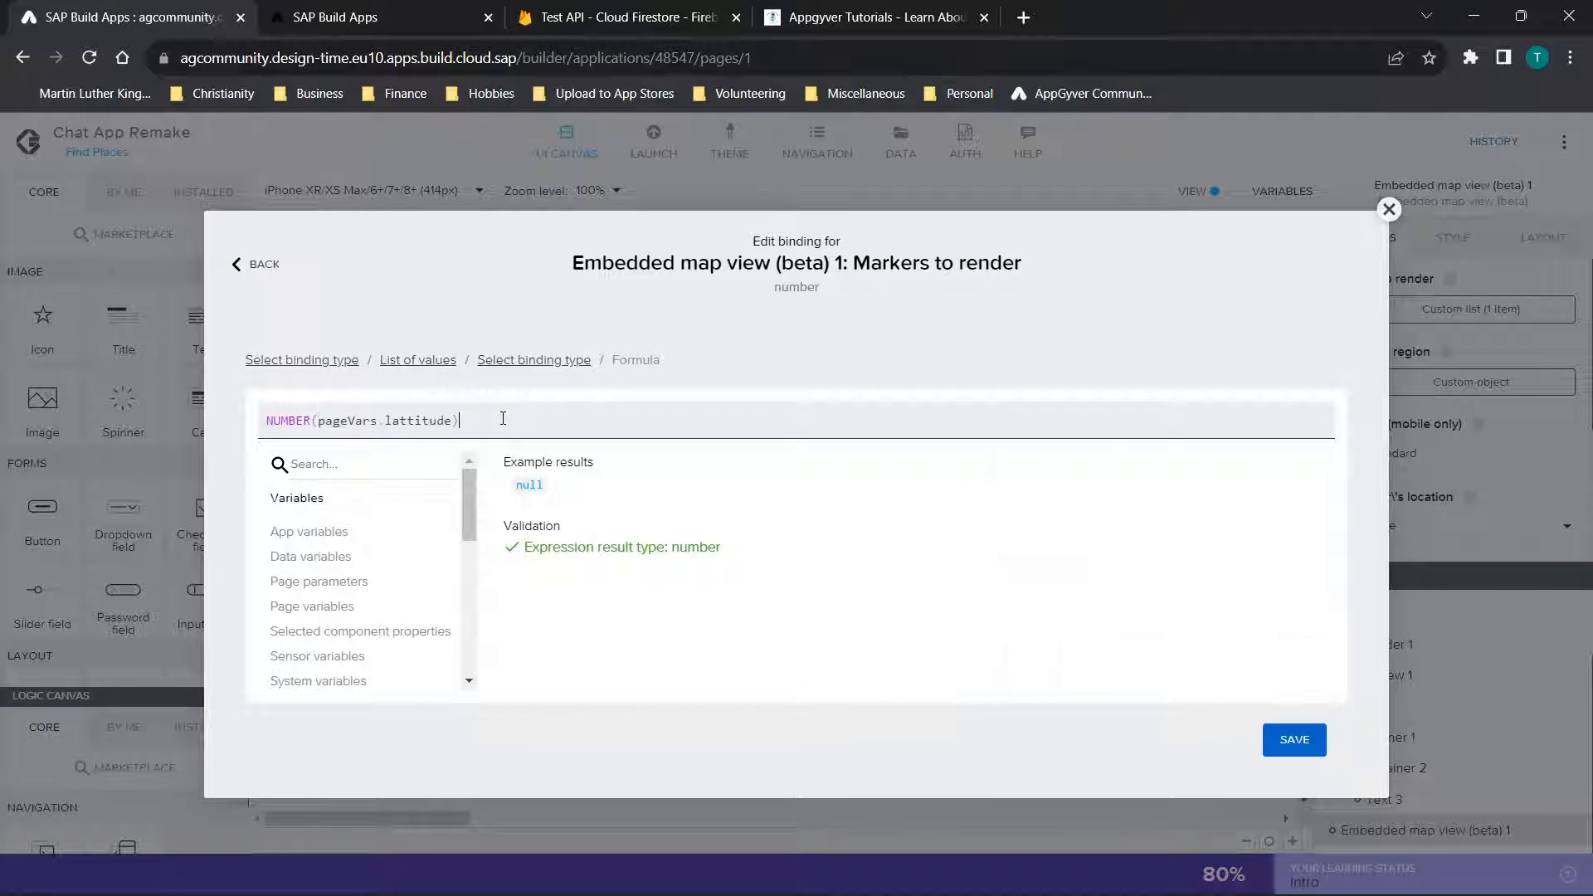
text(NUMBER)
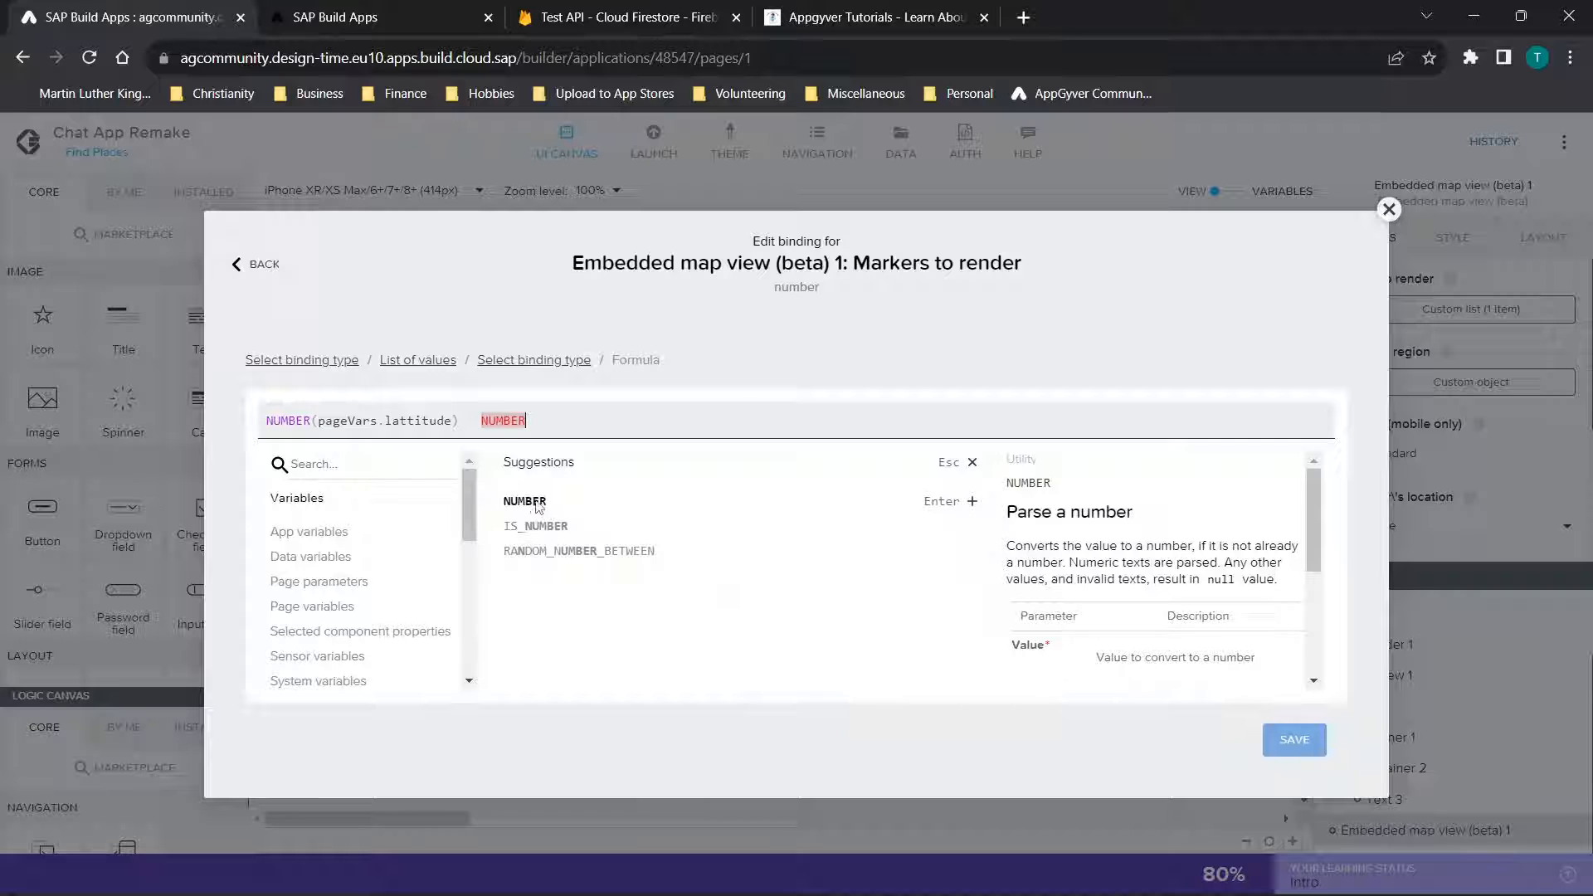
click(525, 503)
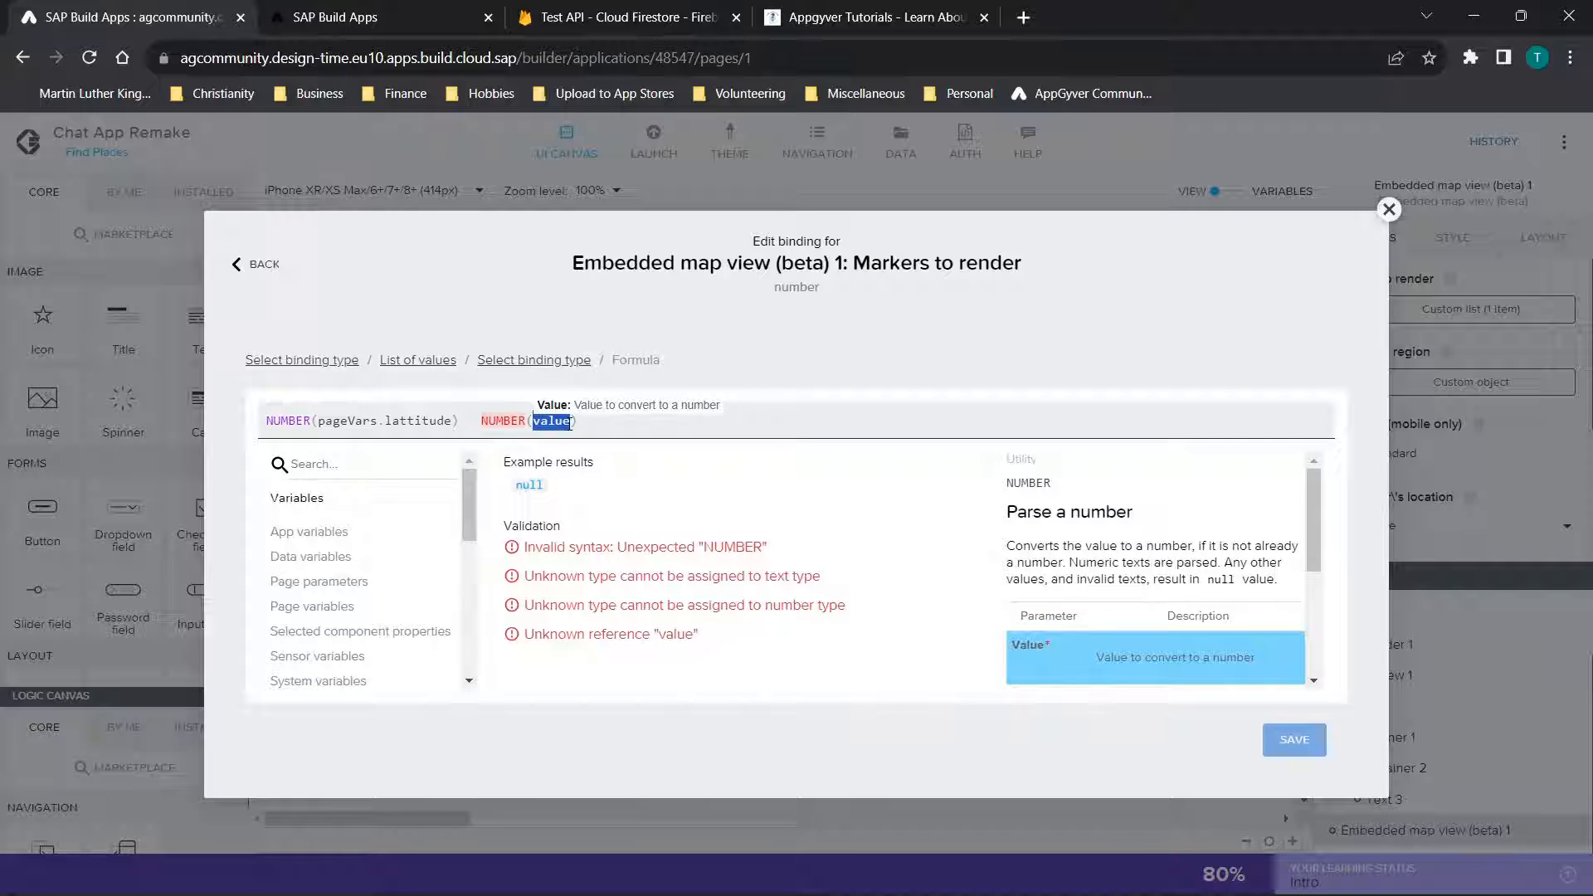
text(page)
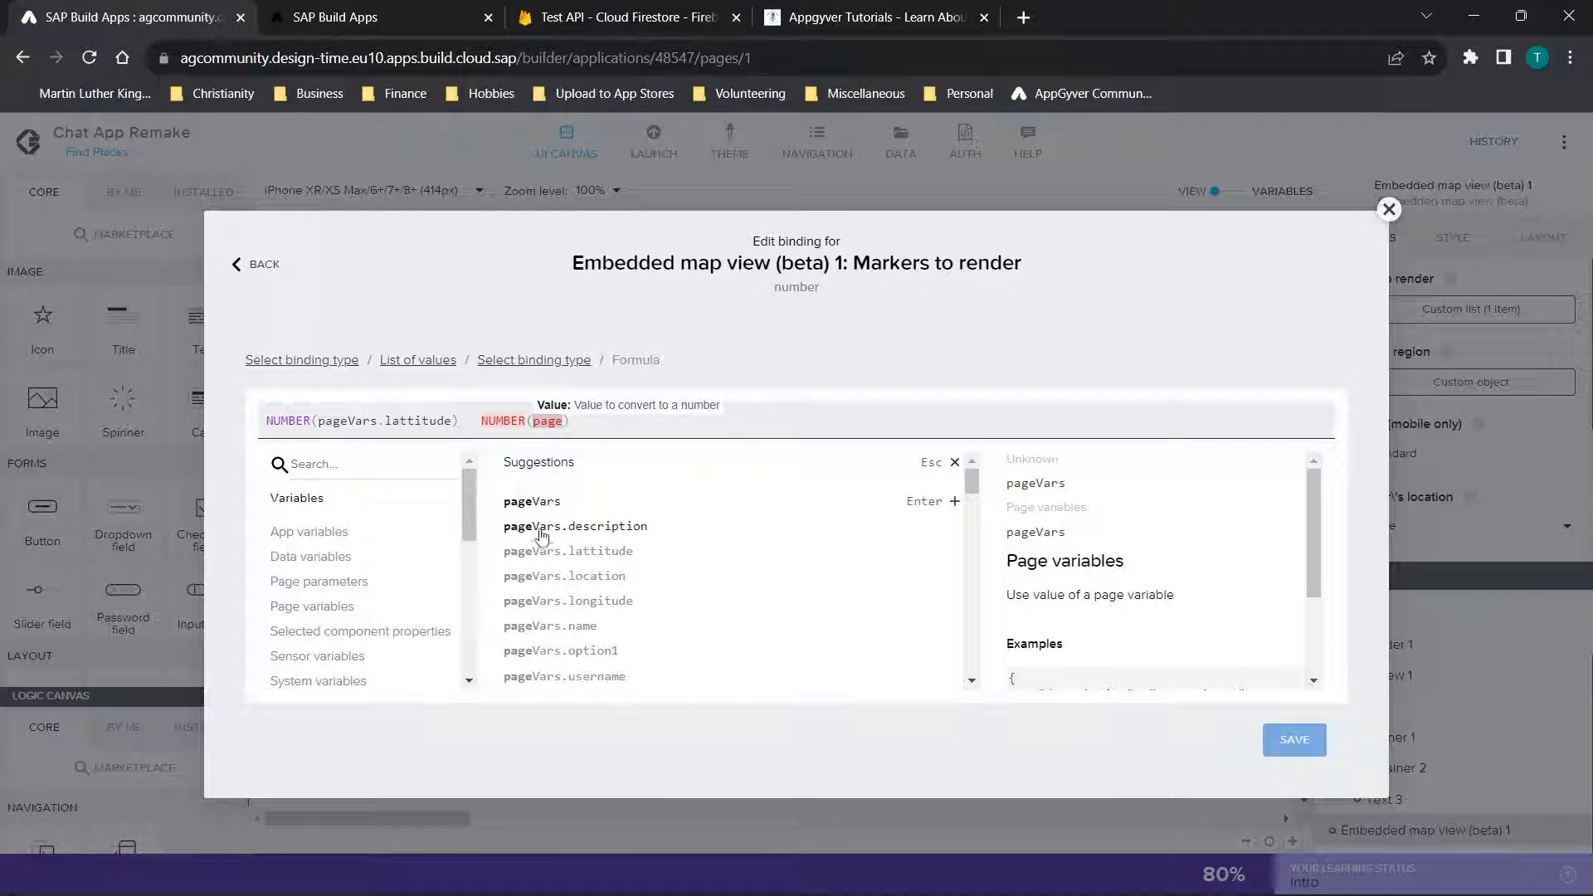
click(573, 601)
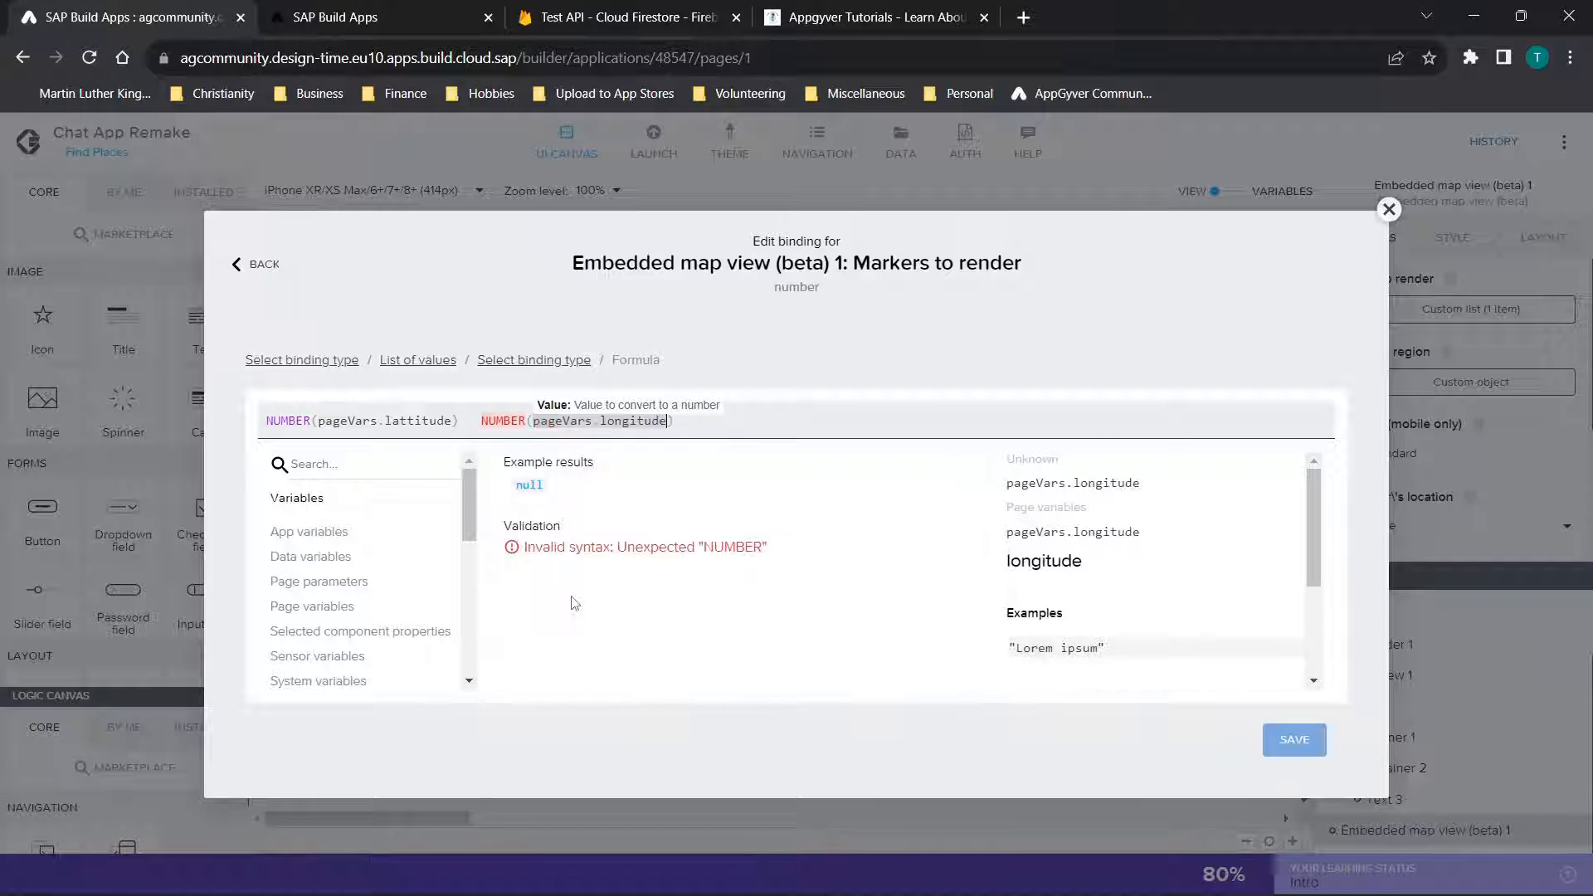
click(1391, 209)
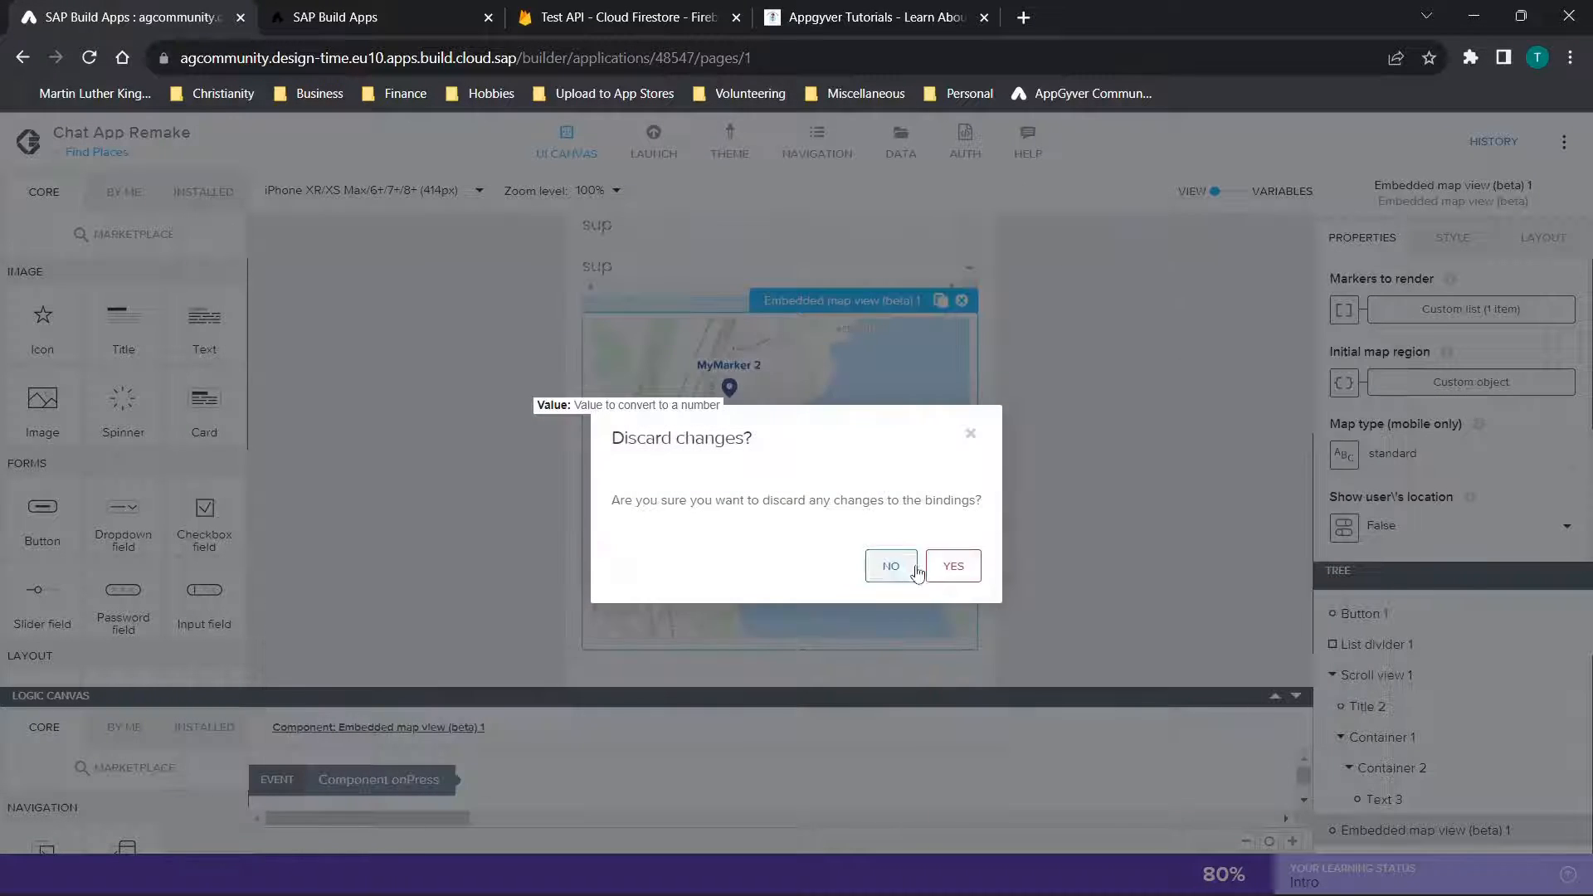
click(950, 564)
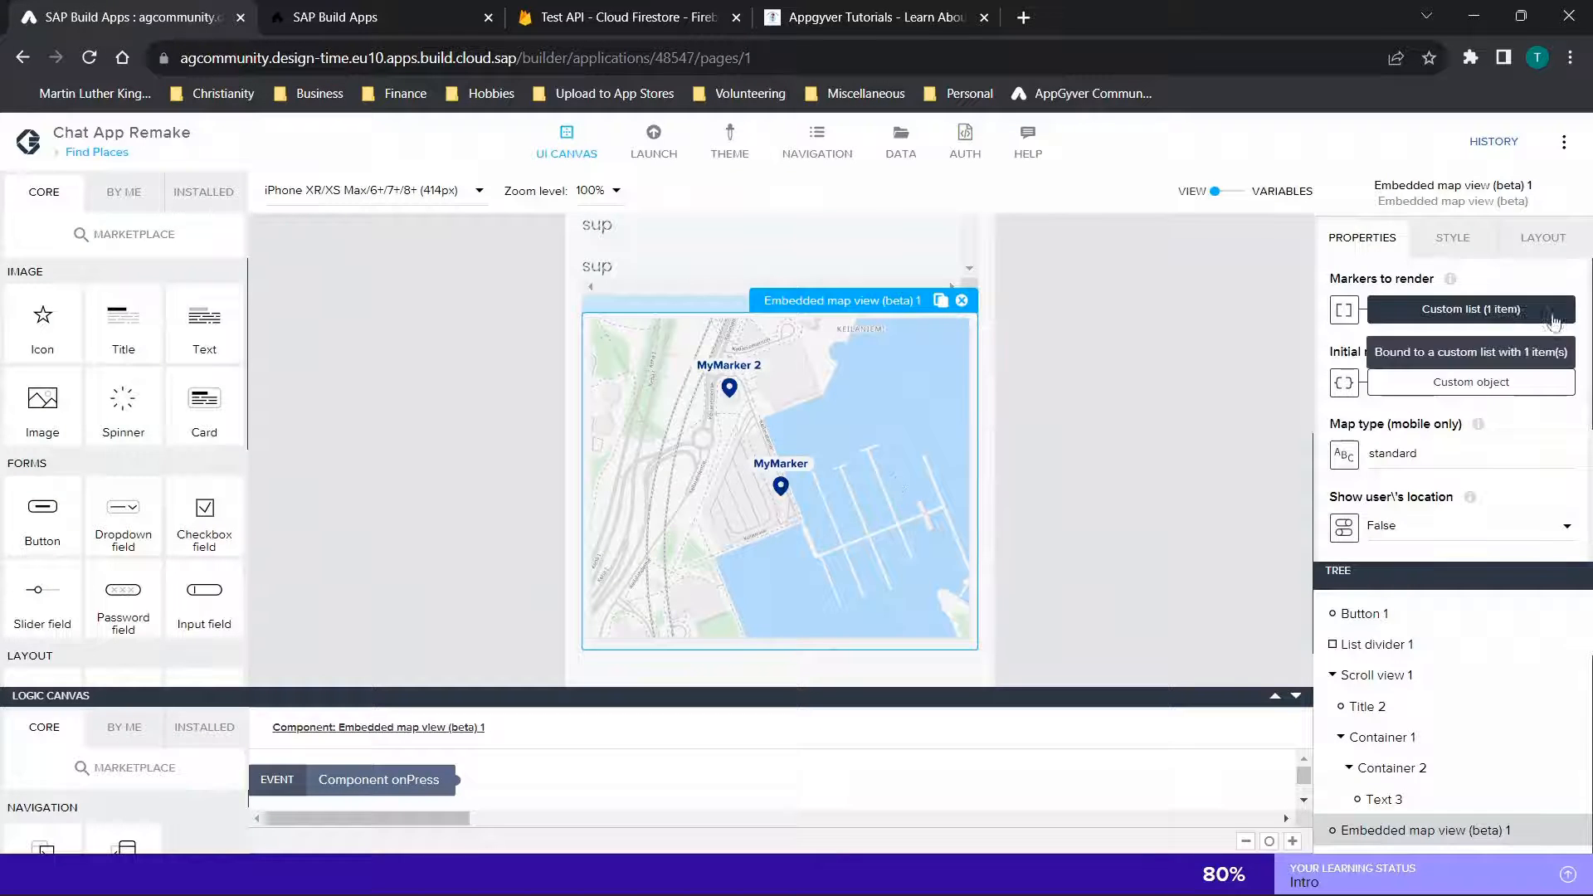
Review the marker's latitude, longitude, label color and callout properties in the Markers to render list
click(1461, 309)
scroll(587, 624, down, 4)
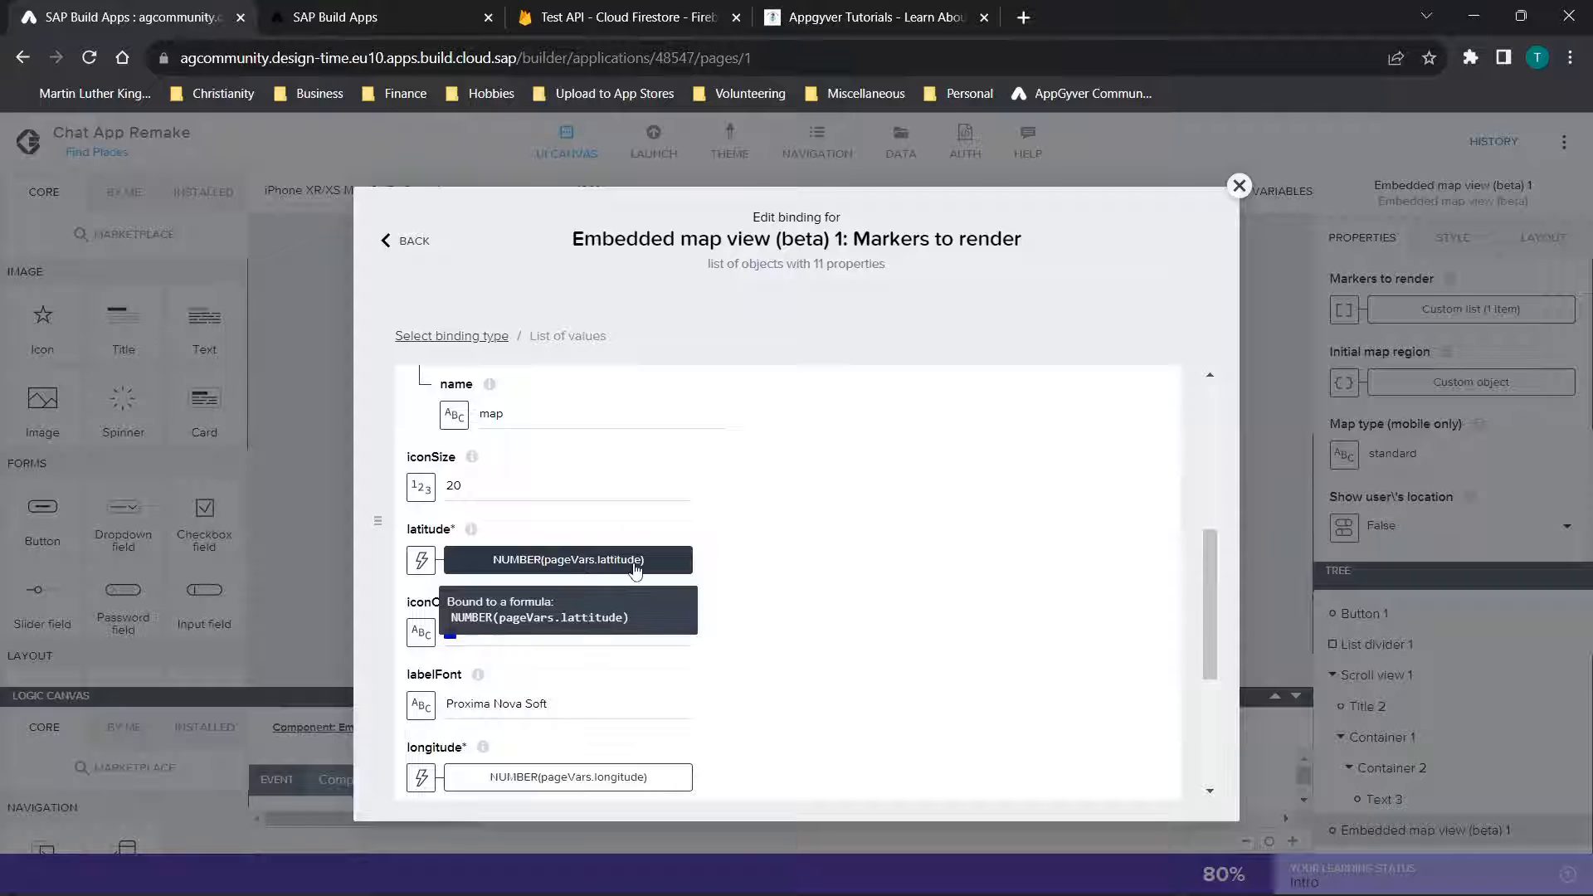
scroll(423, 560, down, 1)
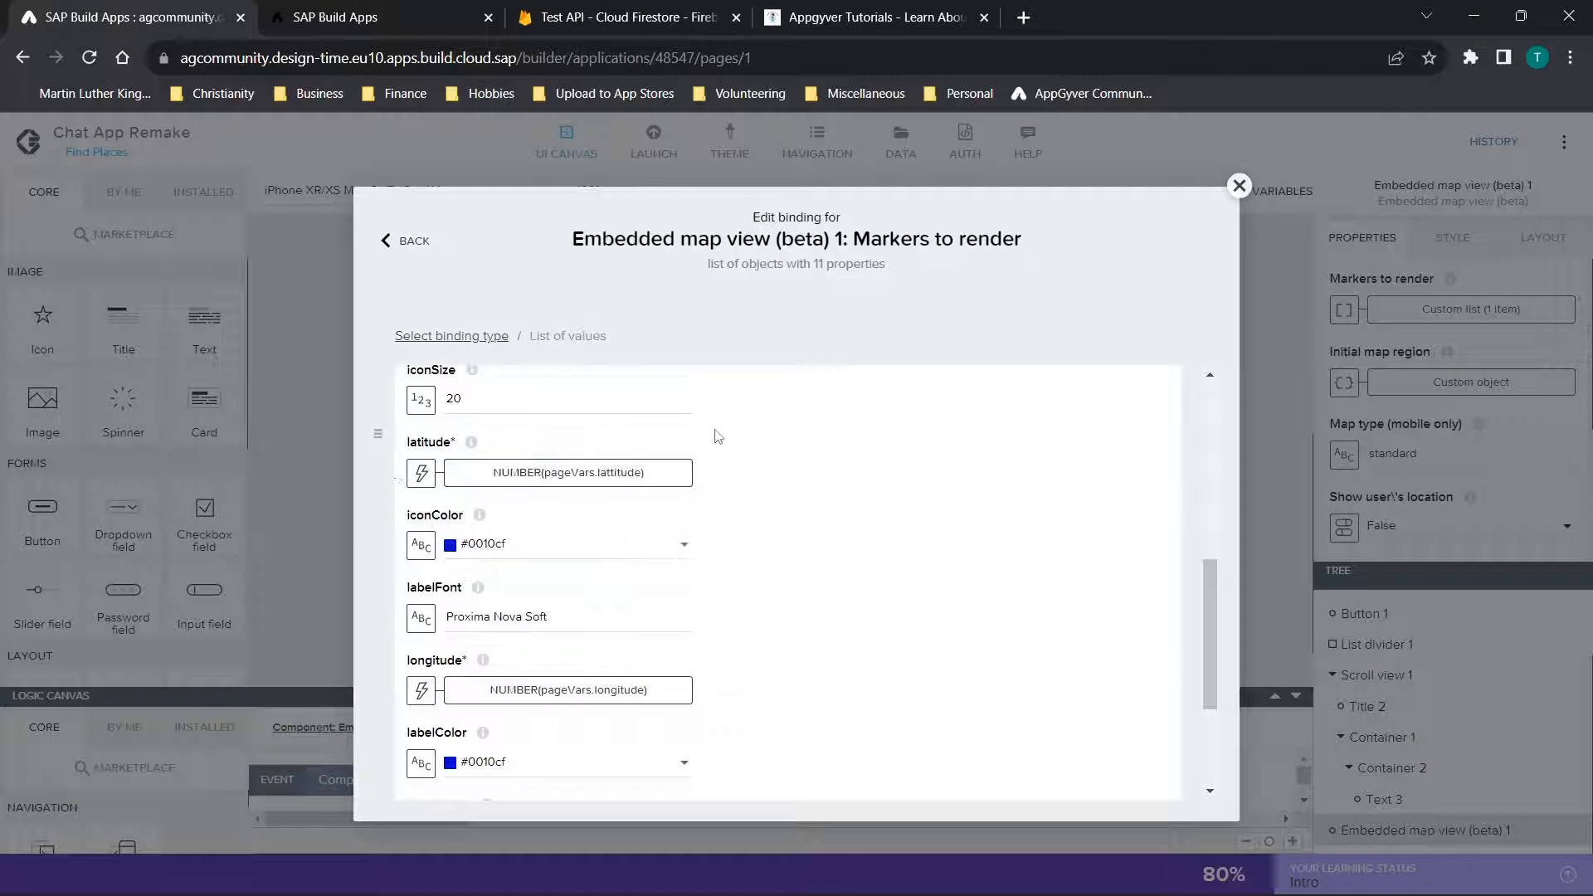
scroll(752, 644, down, 2)
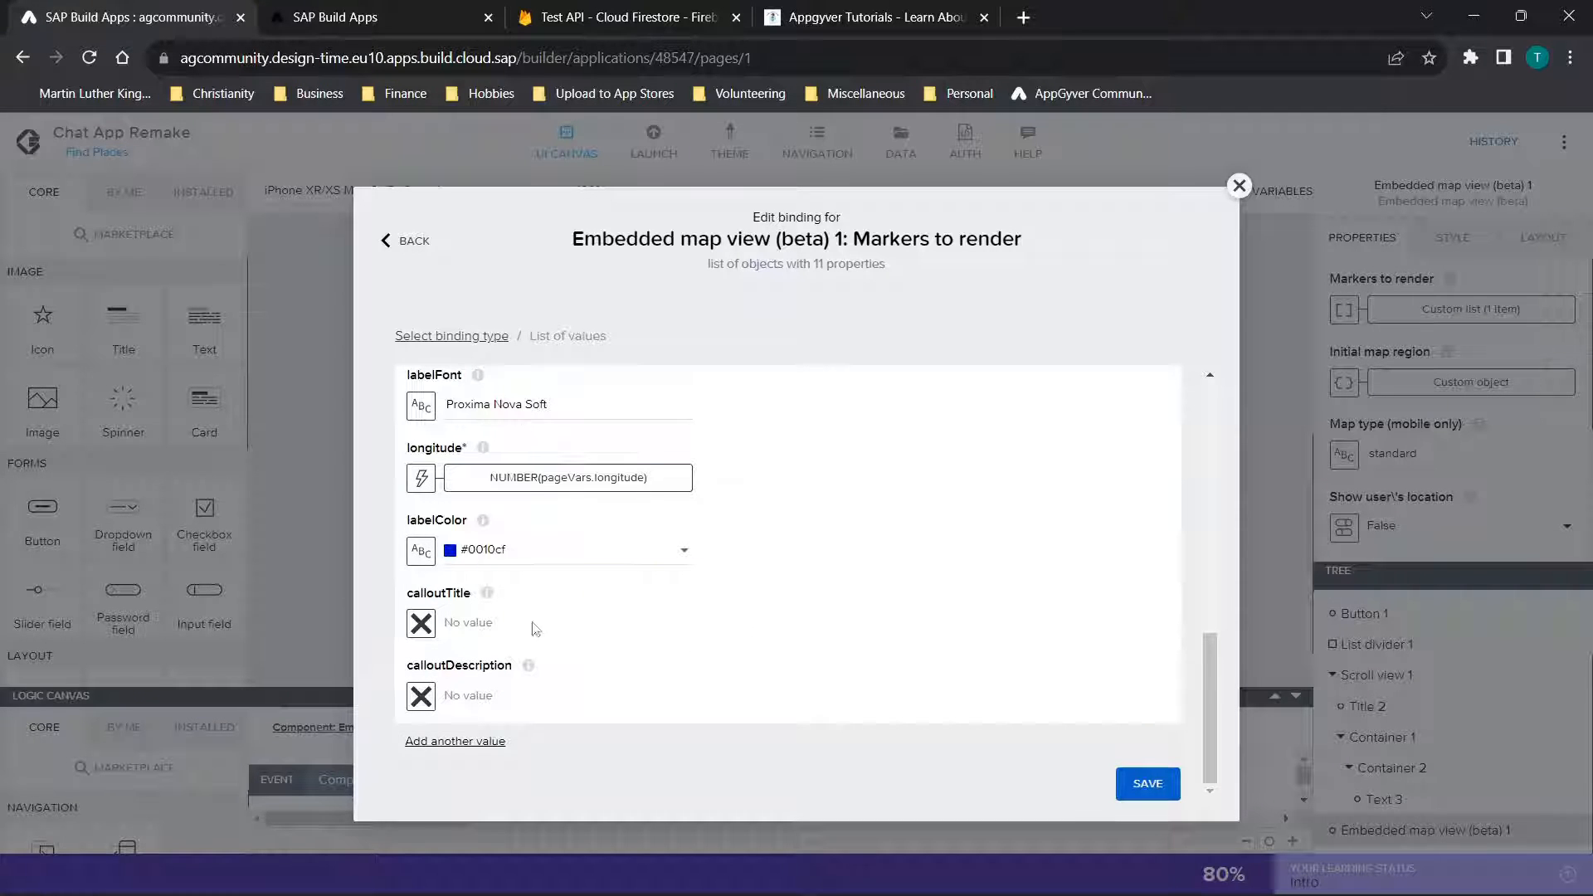
click(1239, 185)
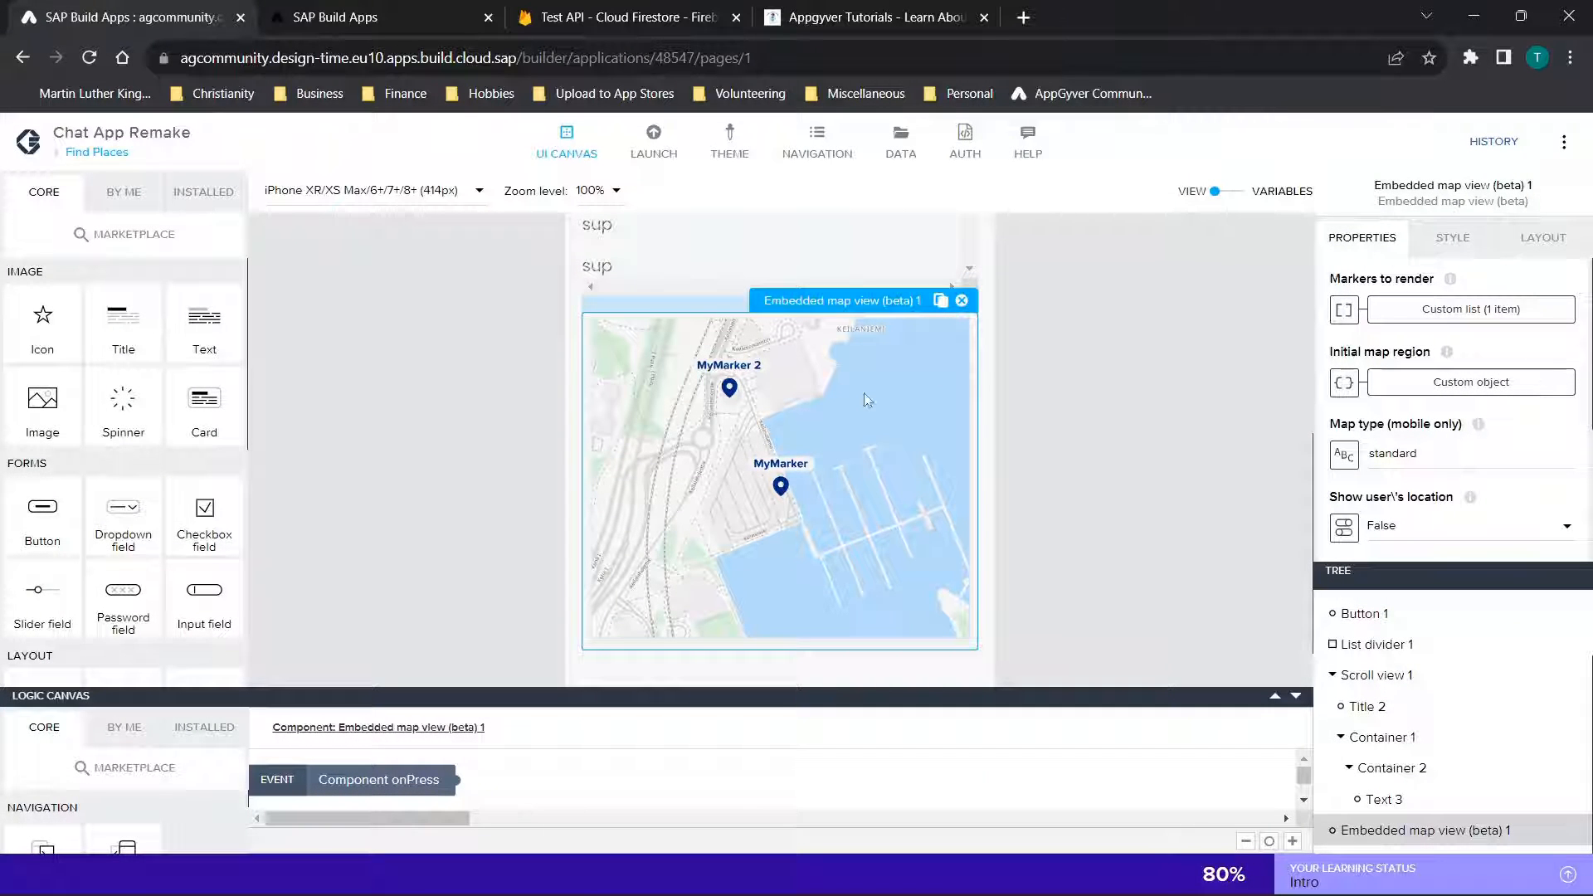
Switch to the app preview and view the Find Places page's Favorites list and map, zooming the map out
click(386, 17)
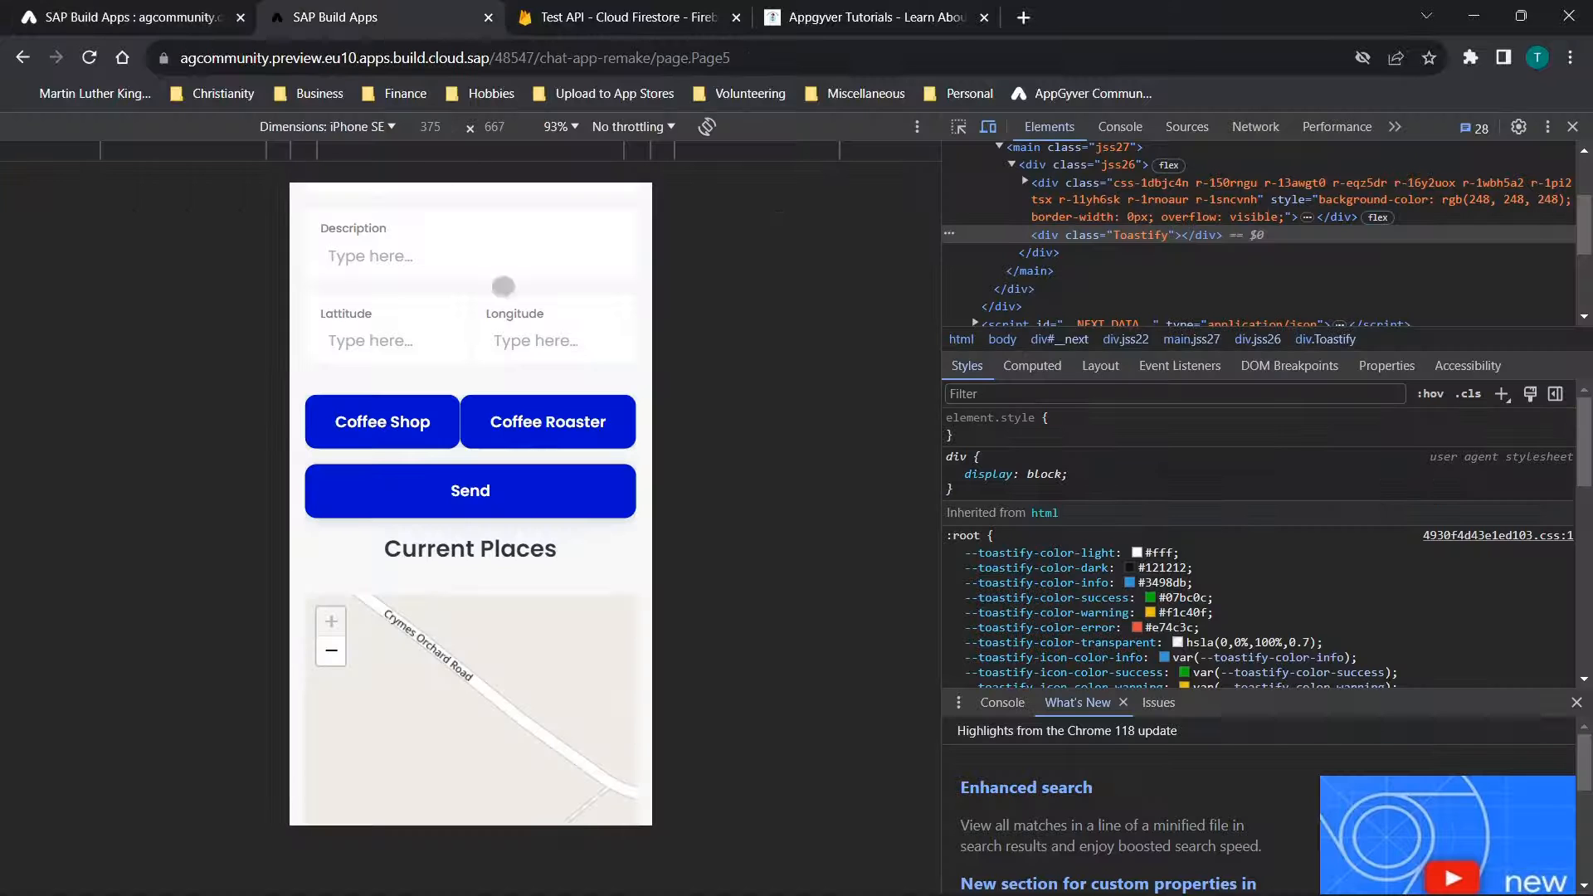
scroll(528, 344, down, 1)
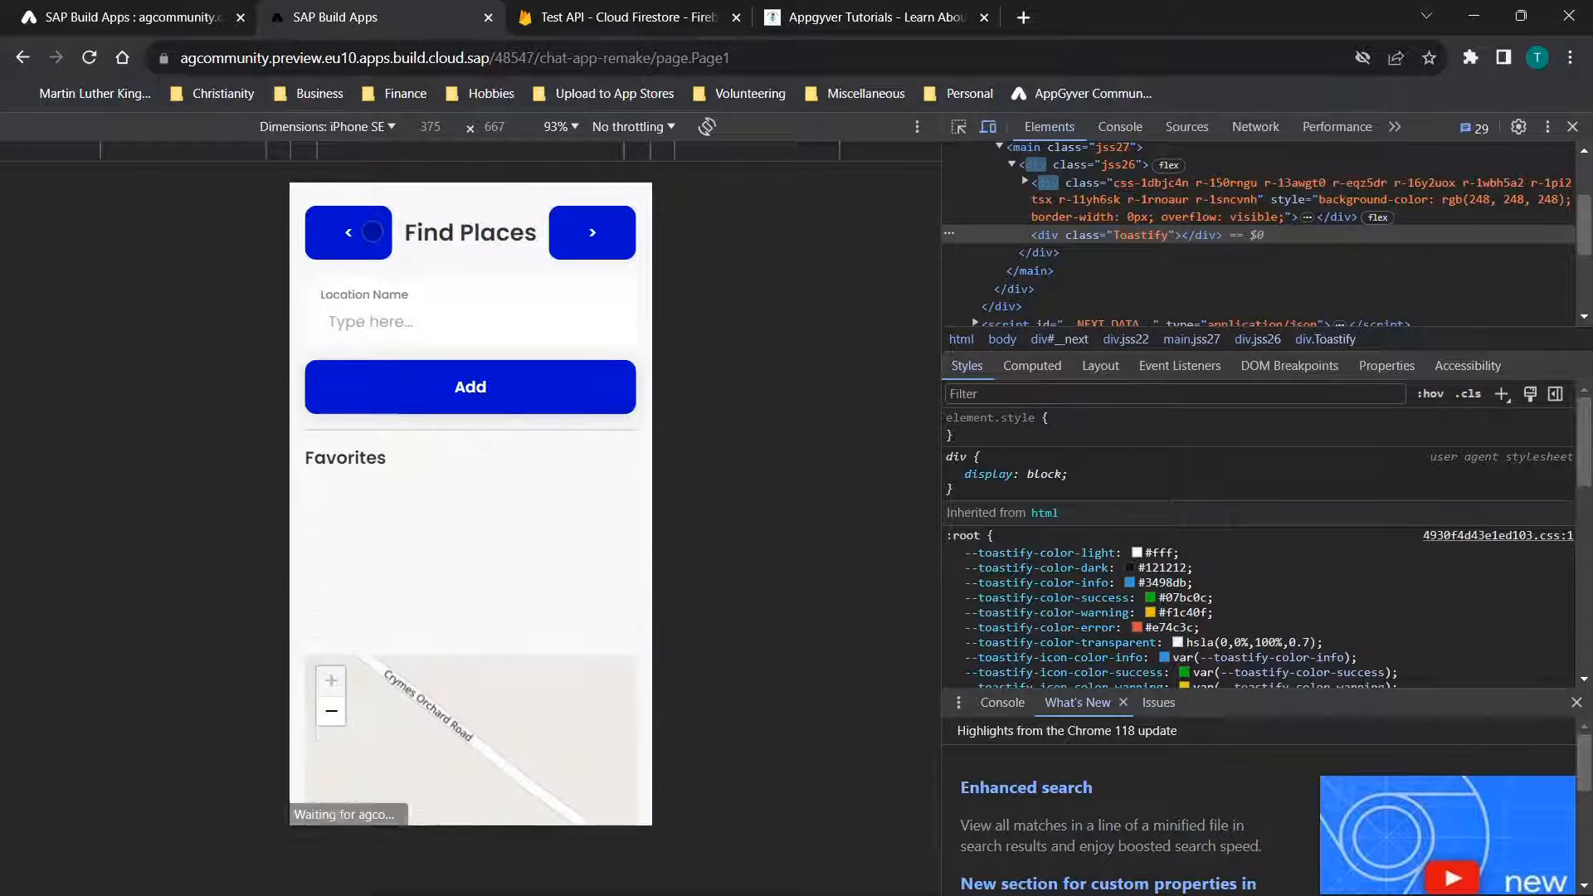
scroll(552, 417, down, 3)
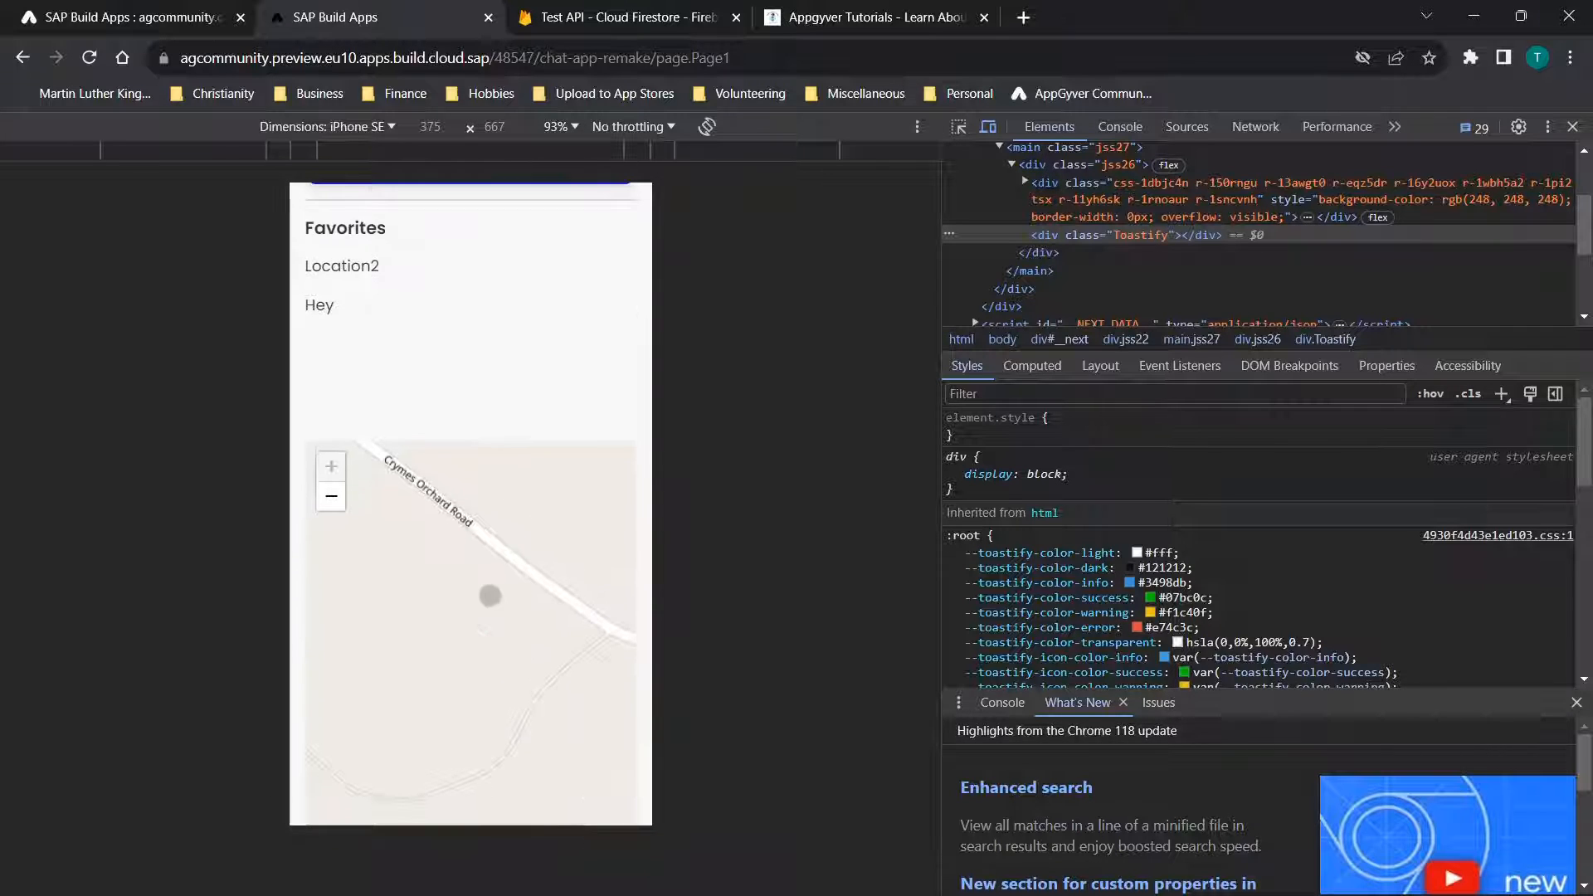
scroll(490, 595, down, 2)
scroll(361, 523, down, 5)
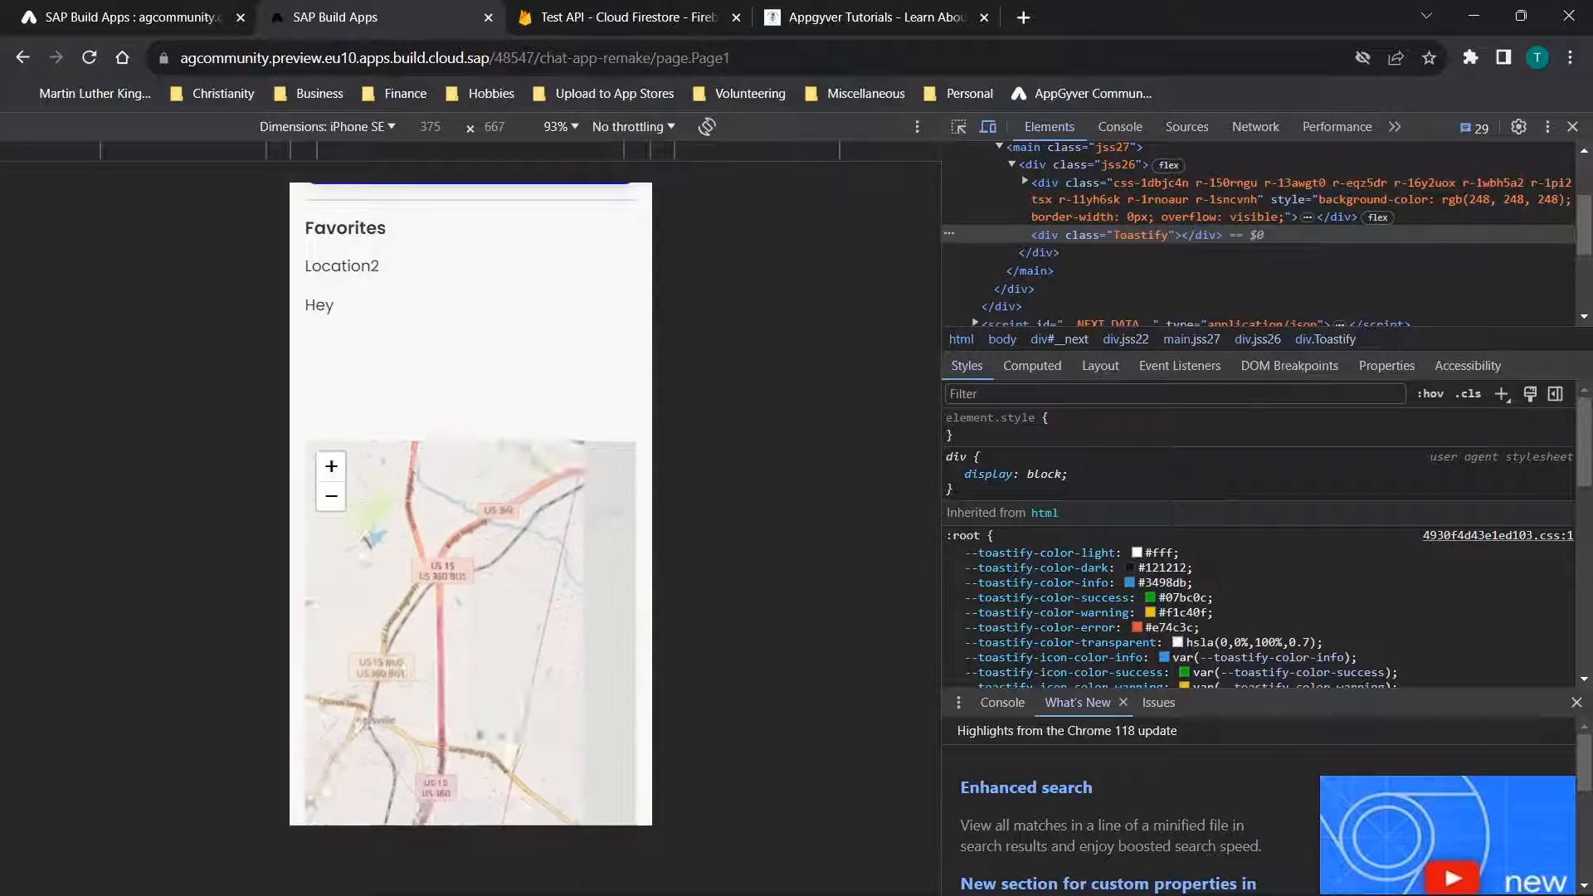
scroll(357, 529, down, 4)
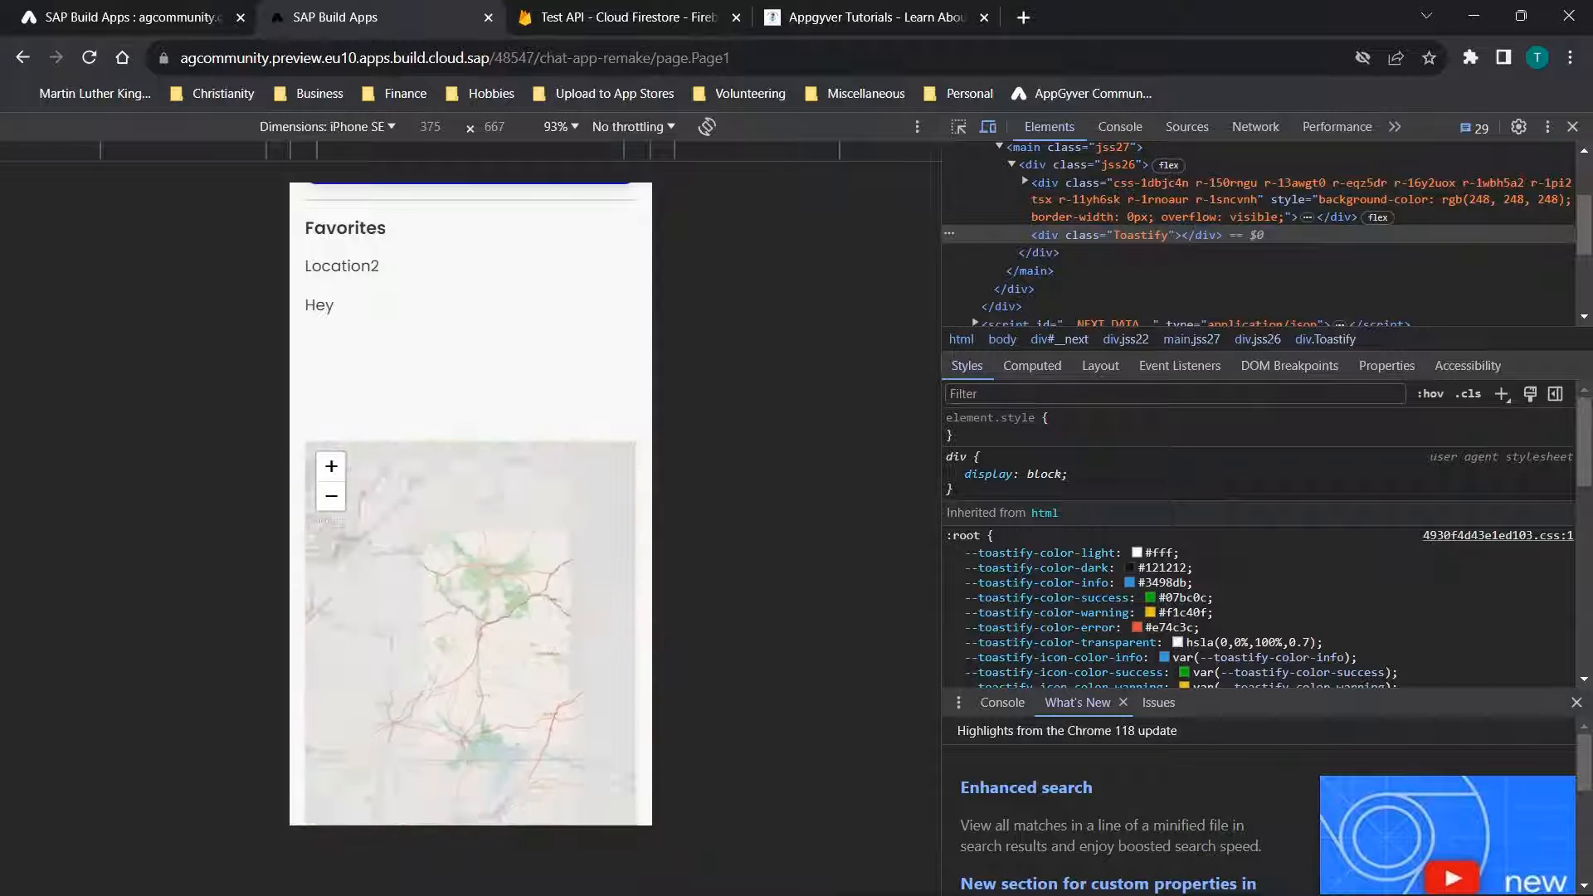
Return to the builder and recheck the marker's coordinate formulas, icon settings, label and payload bindings
click(166, 16)
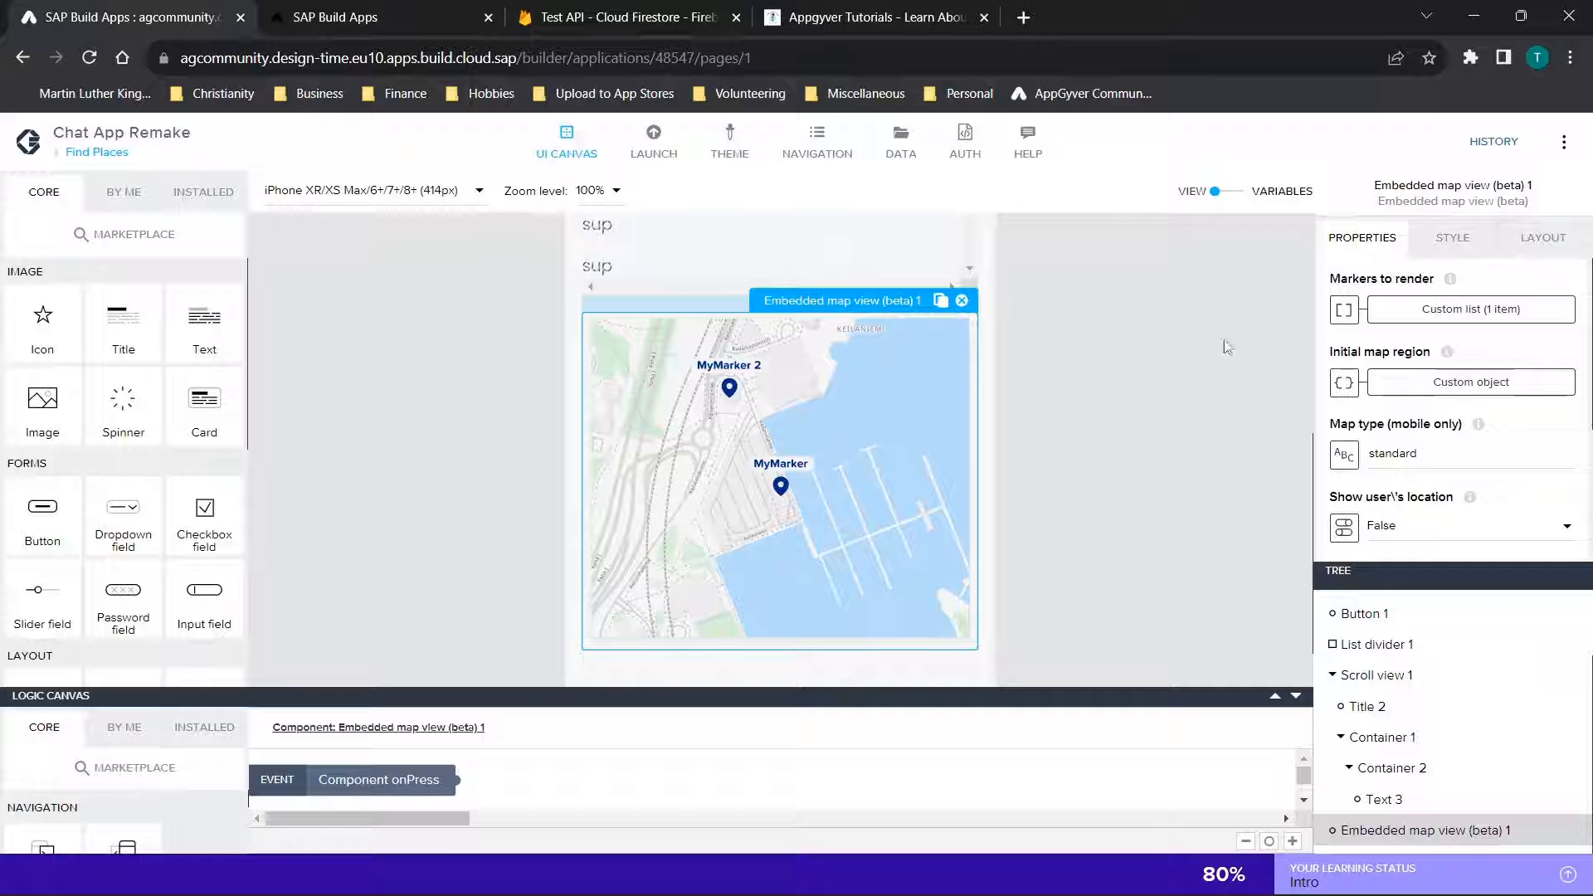
click(1471, 308)
scroll(760, 593, down, 5)
scroll(763, 596, down, 3)
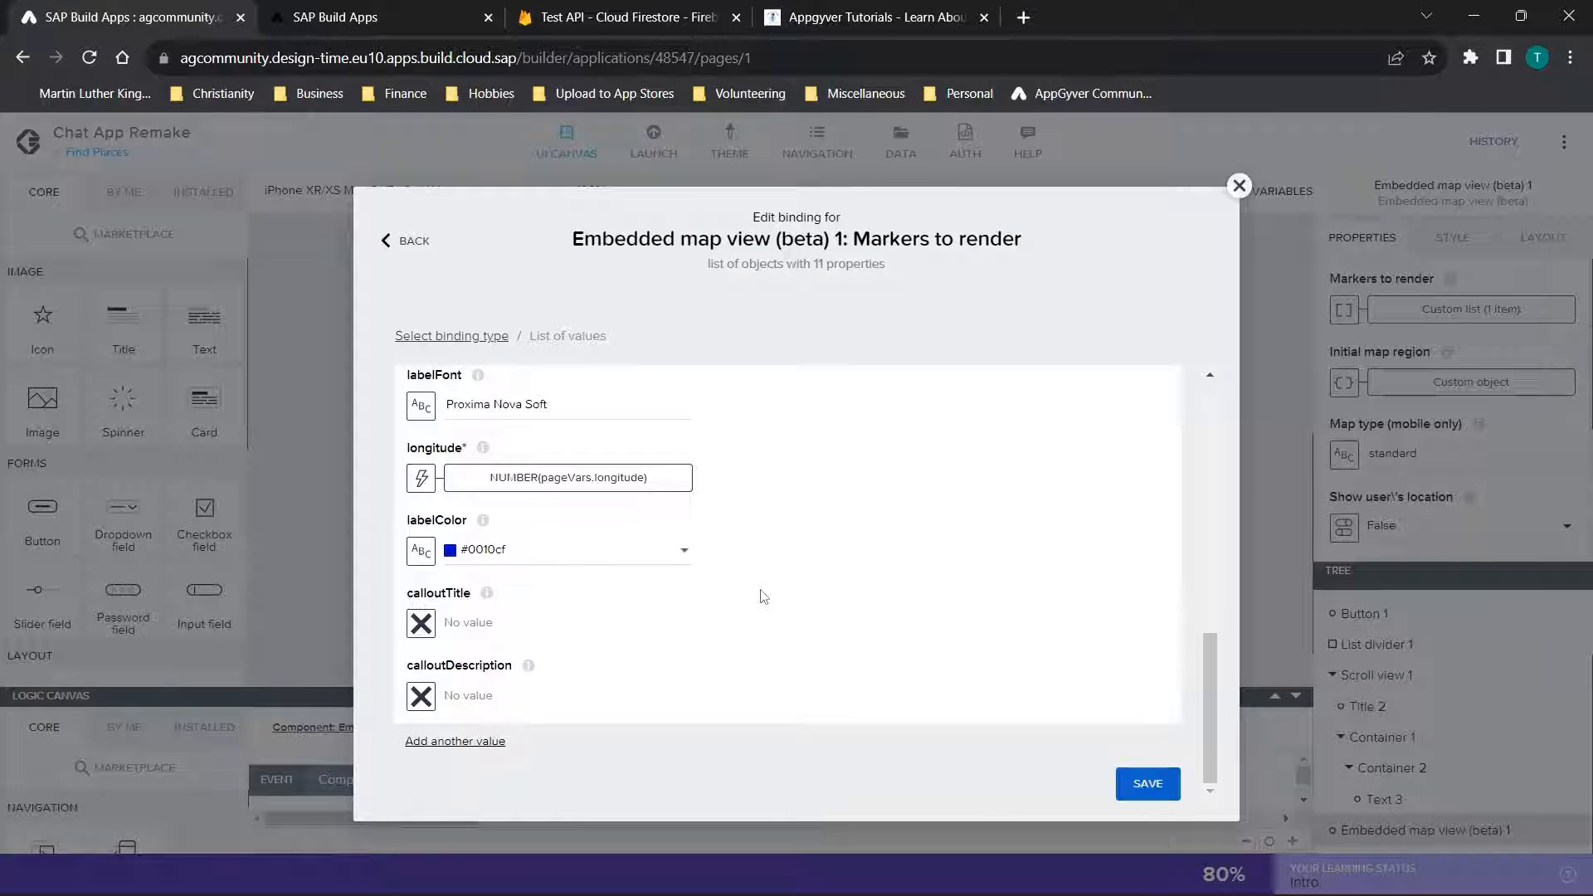
scroll(636, 628, up, 3)
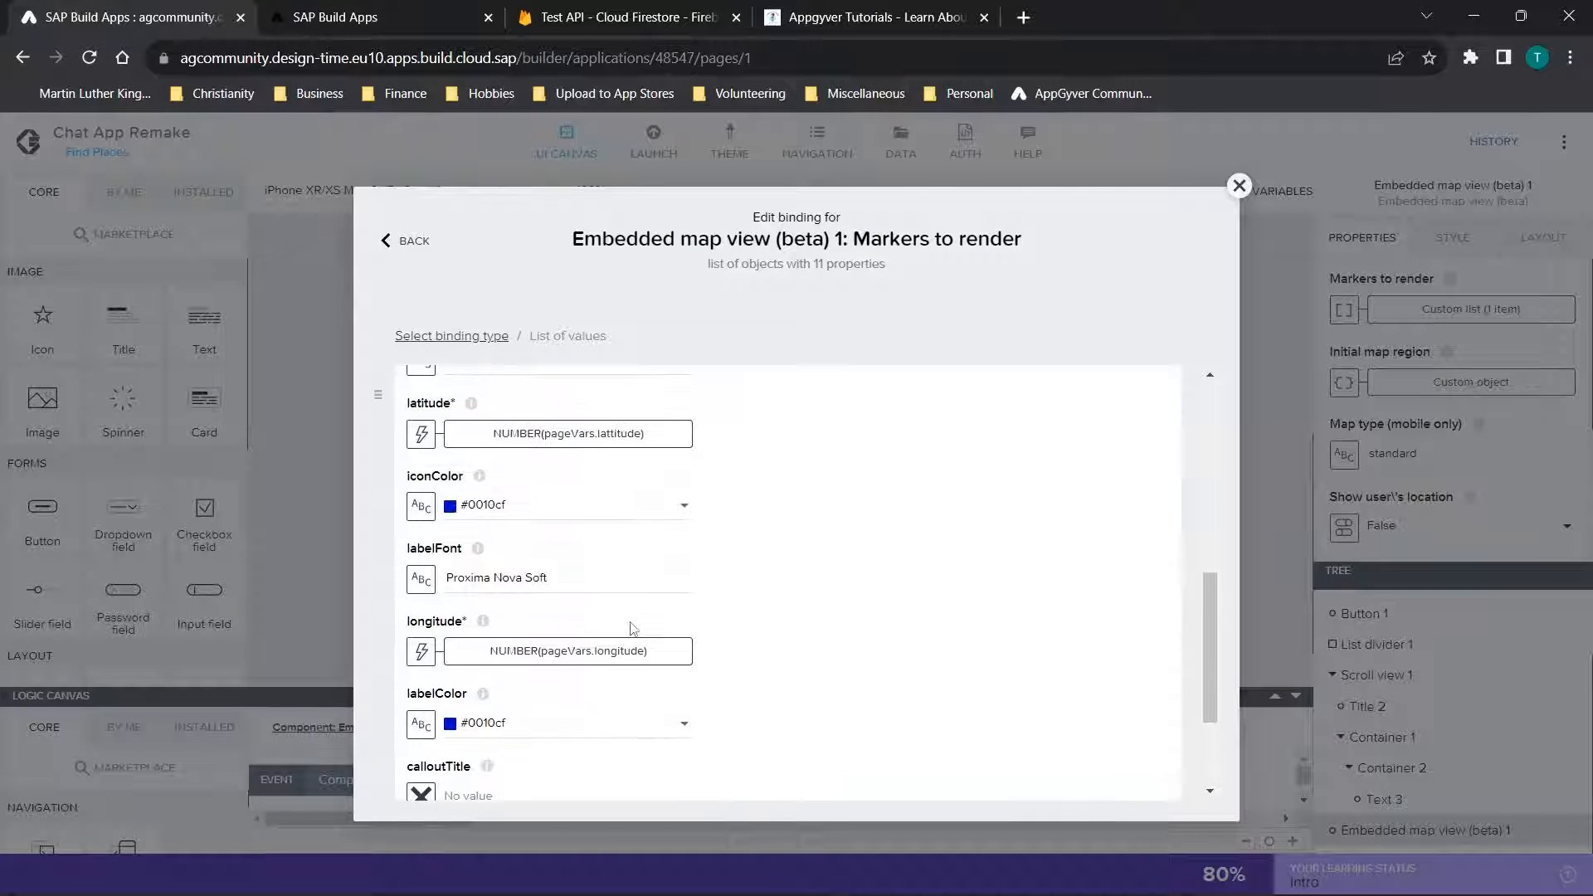
scroll(631, 629, up, 1)
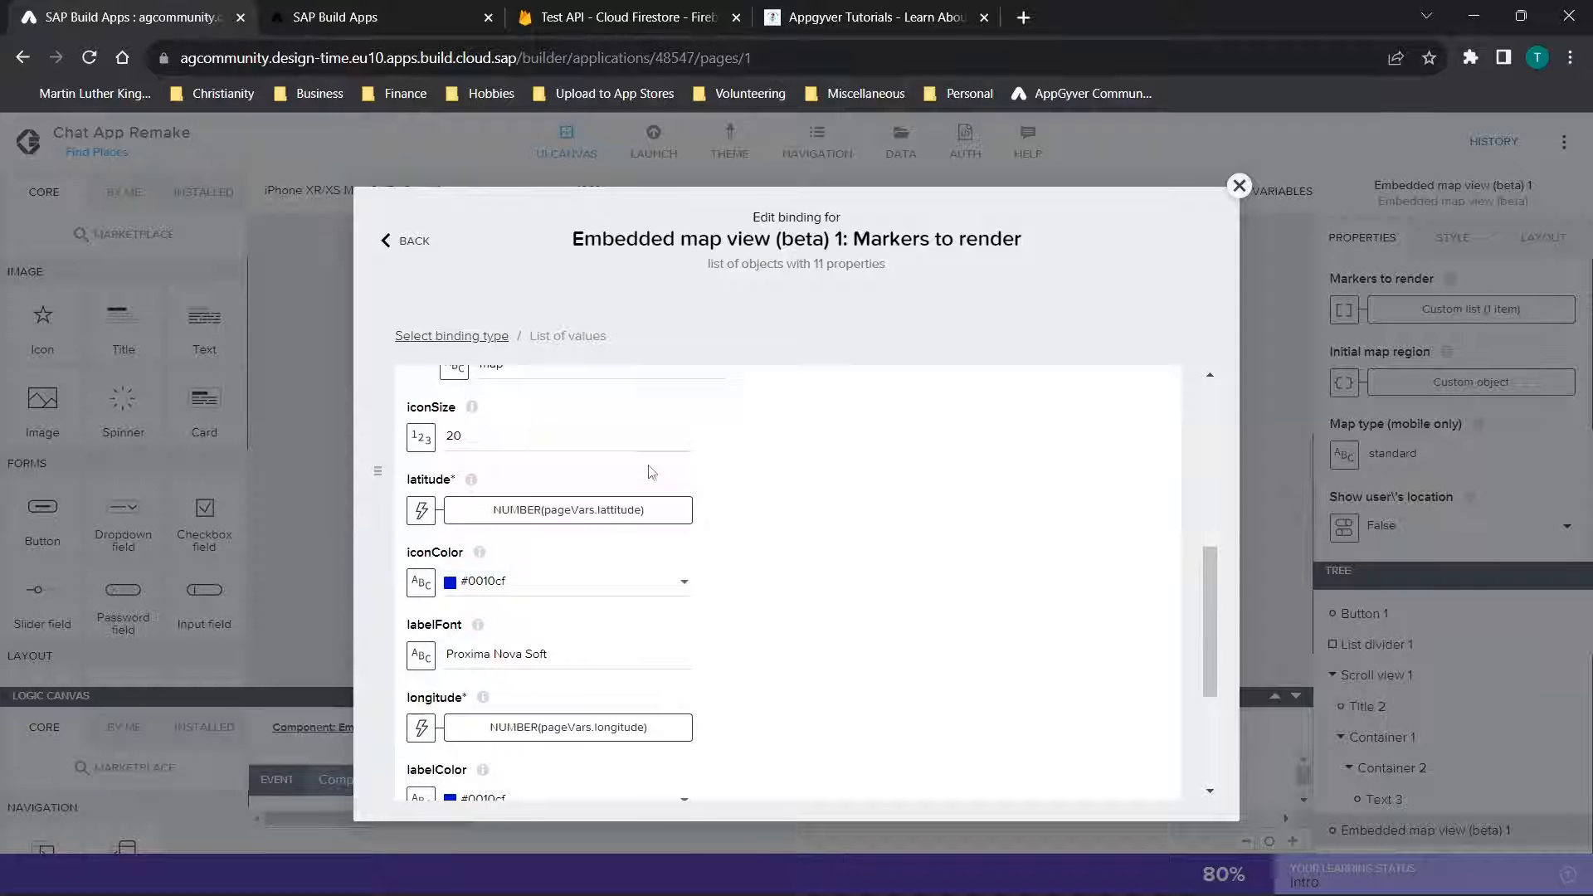
scroll(651, 470, up, 2)
scroll(651, 471, up, 5)
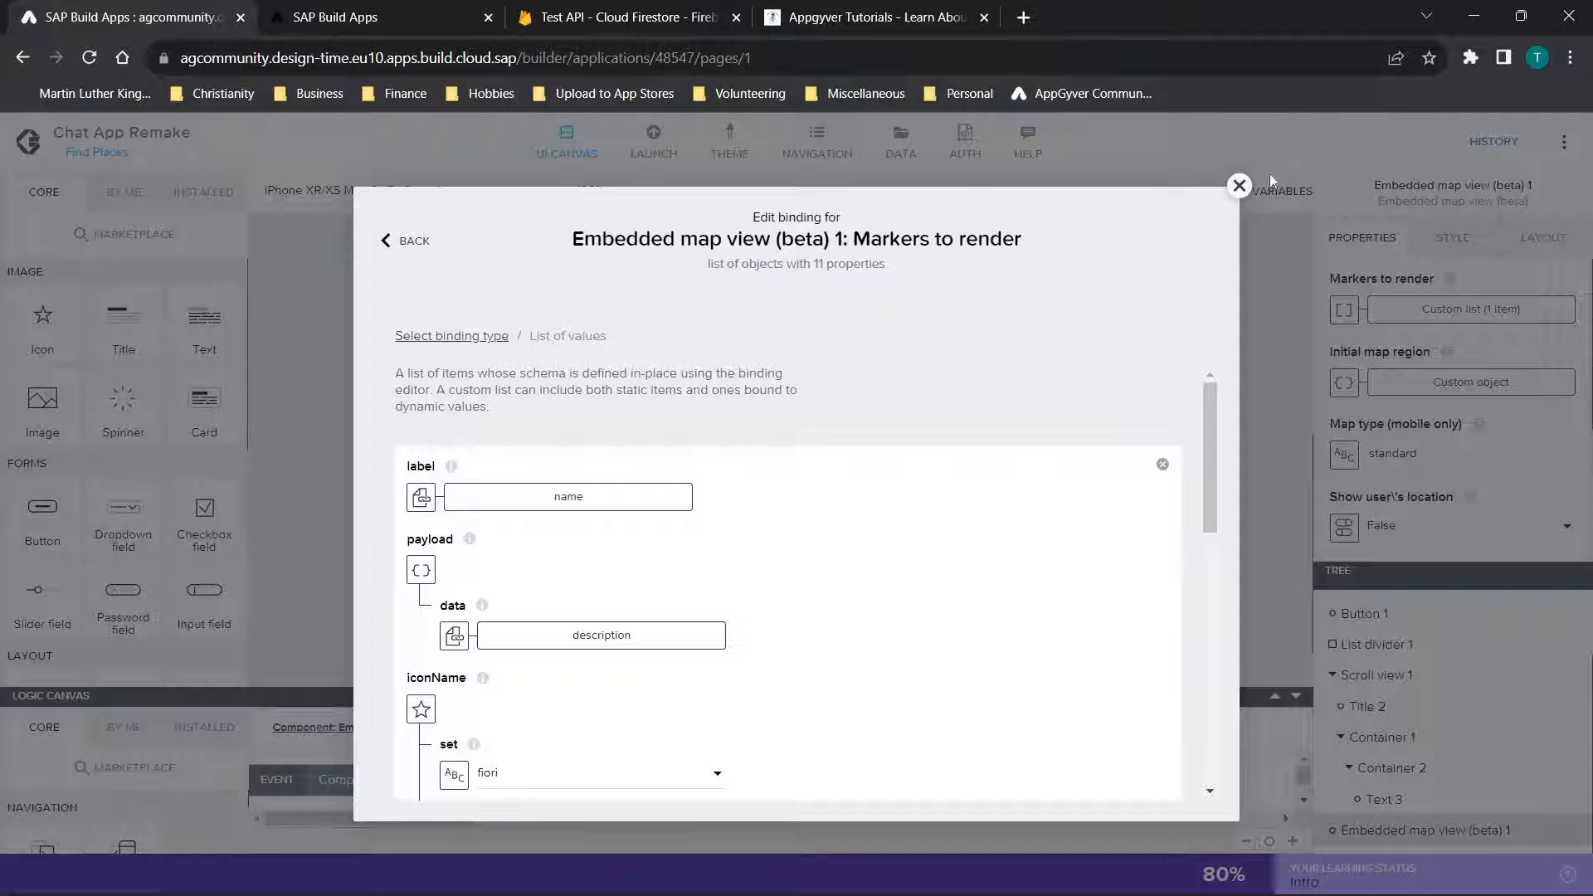
click(1252, 186)
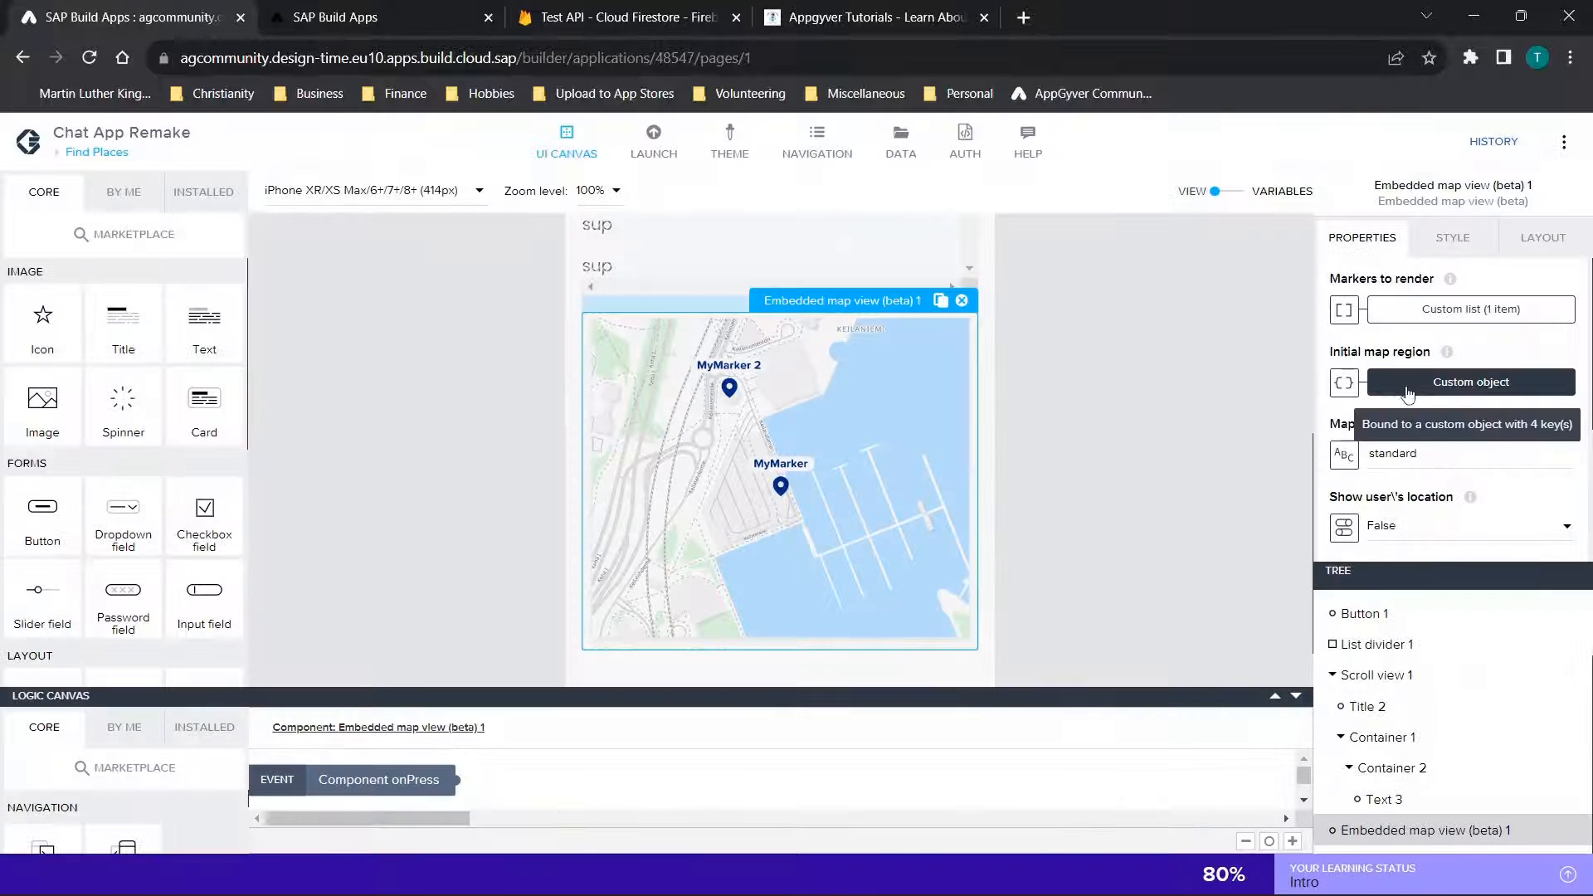
Review the map's initial region coordinates and deltas, and view the map zoomed out in the app preview
click(1424, 390)
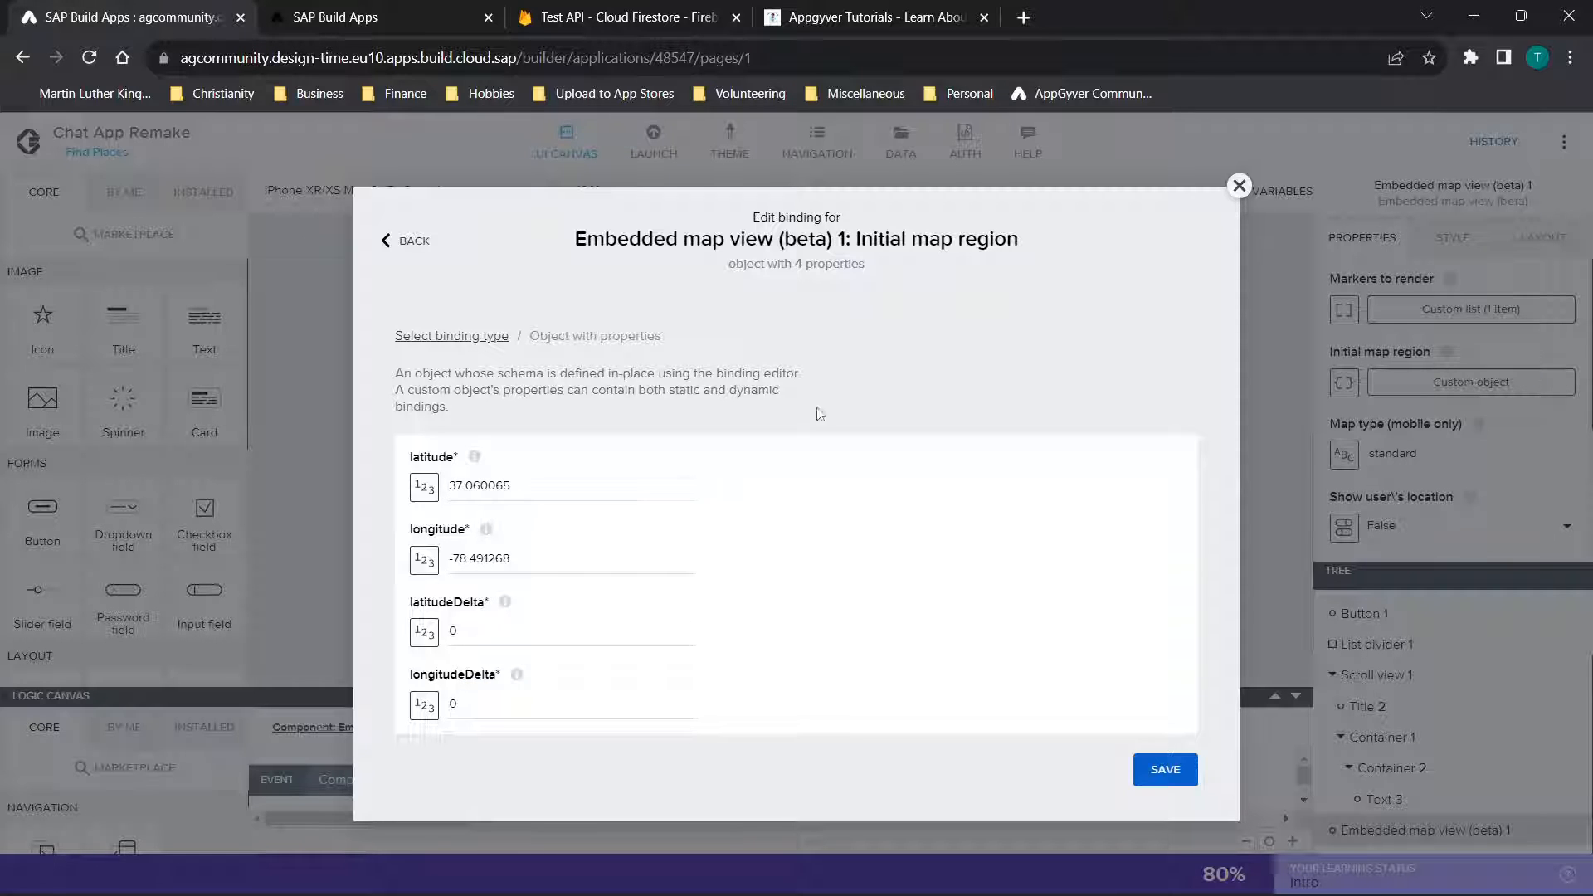
click(1240, 187)
click(419, 7)
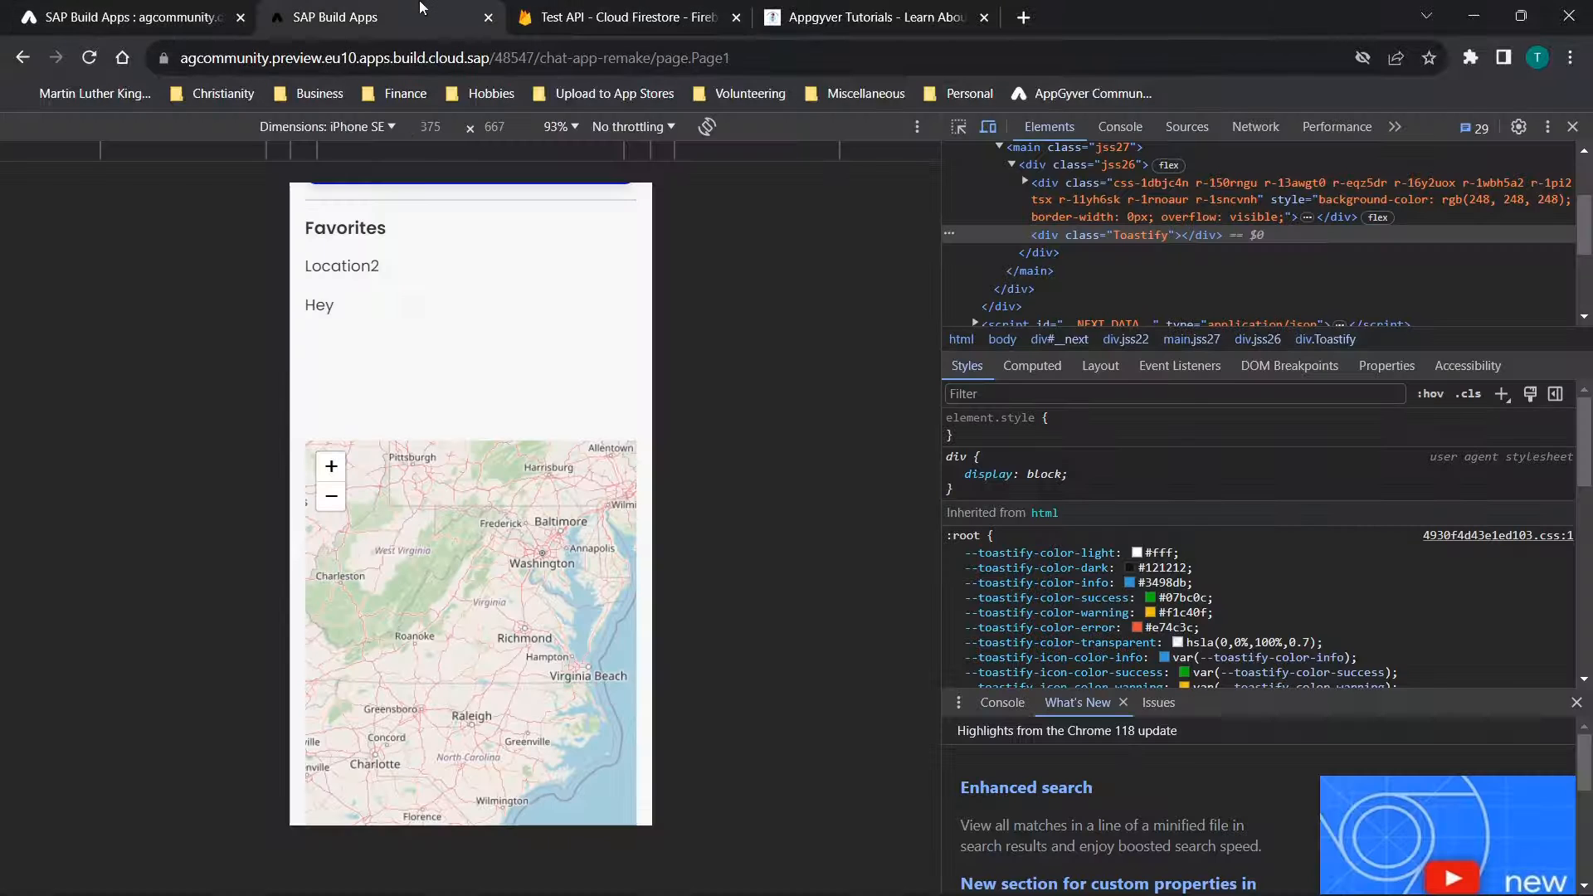
scroll(474, 643, down, 2)
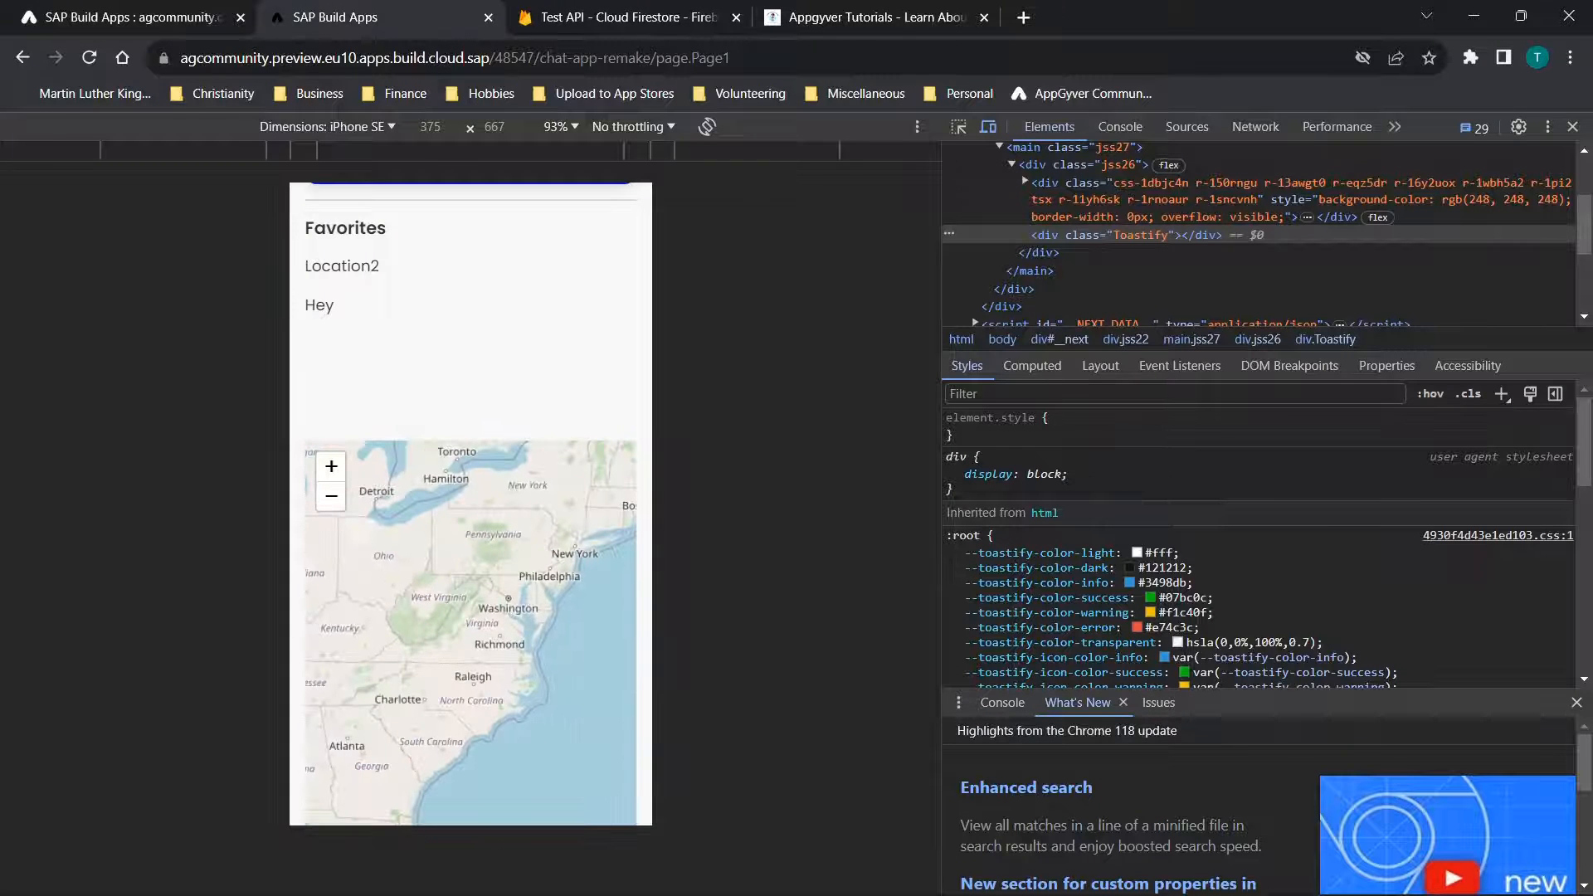
Select Location2, Hey and Location2 again in the Favorites list to move the marker on the preview map
click(349, 266)
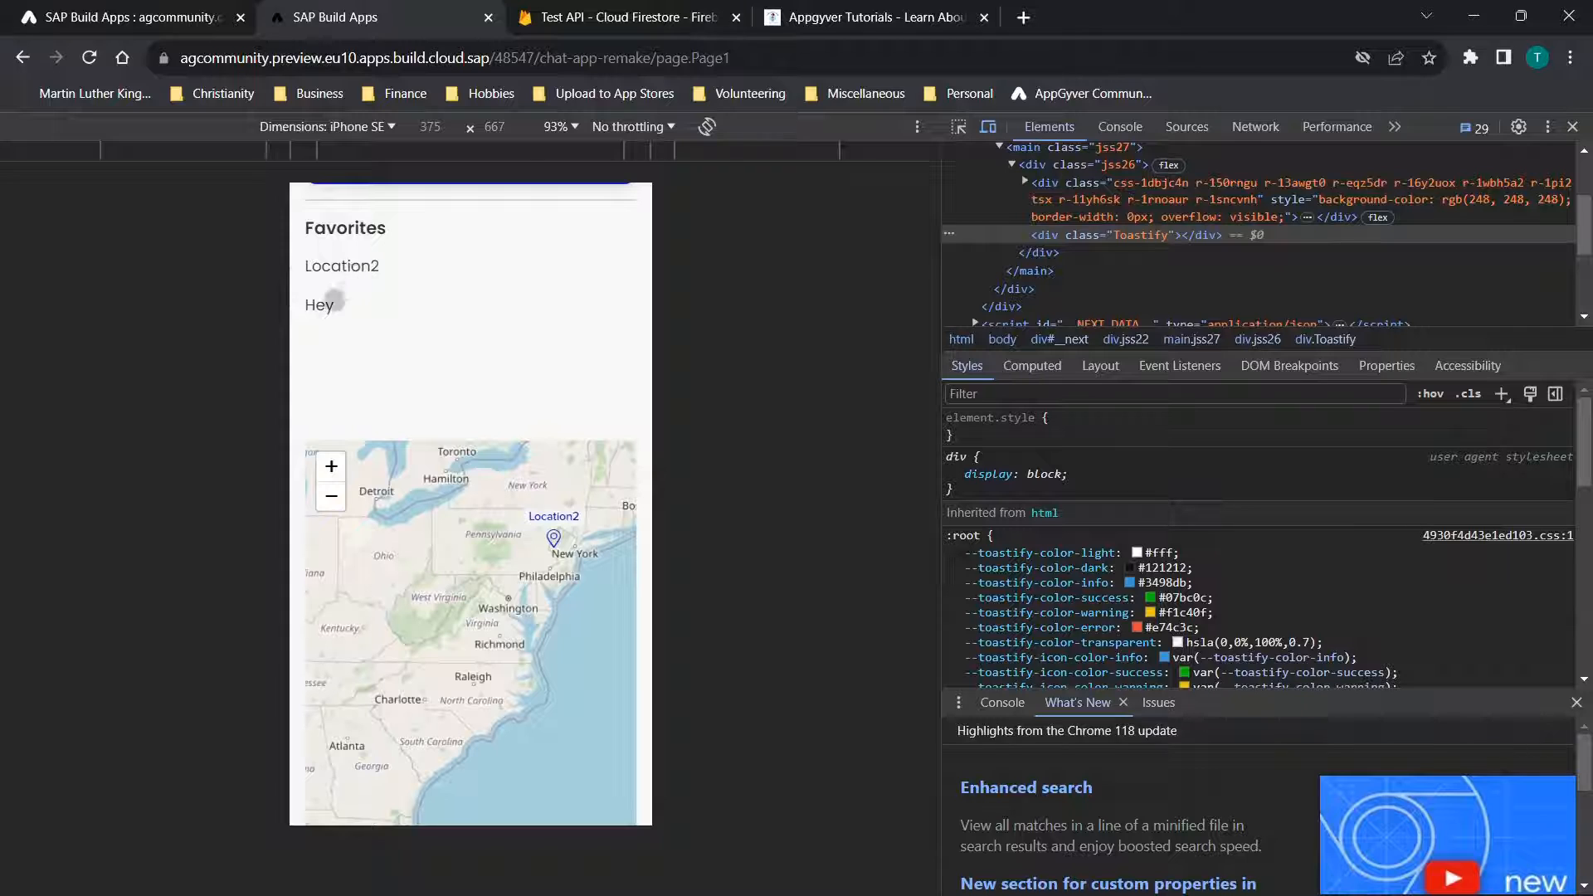
click(321, 309)
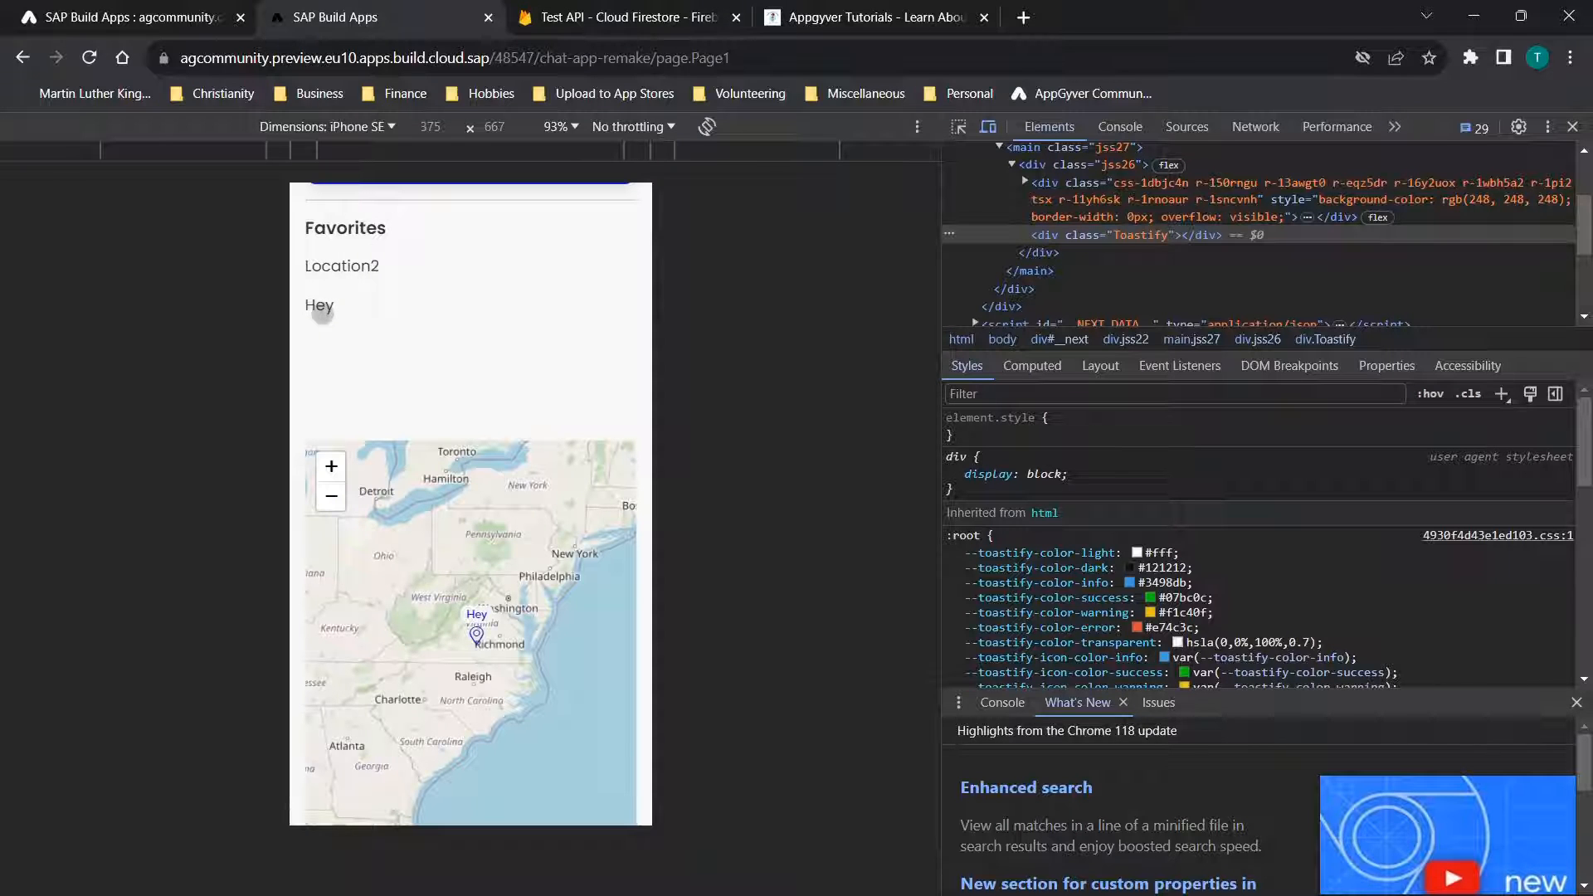
click(372, 274)
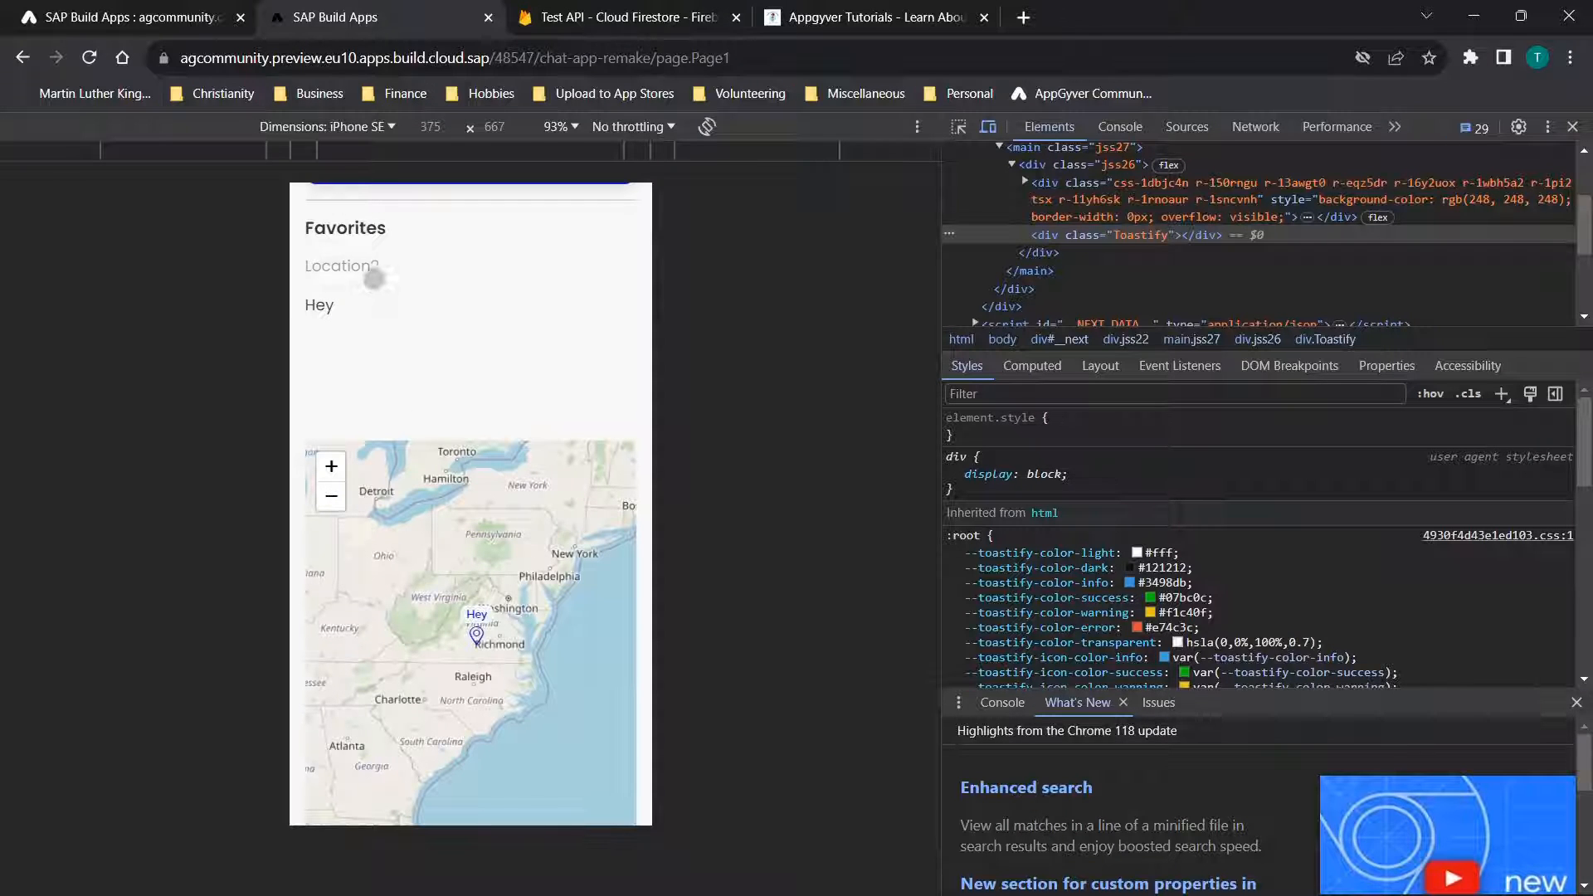
Return to the builder and review Container 1, Container 2's repeat binding, and Text 3's content binding in the Favorites list
click(83, 17)
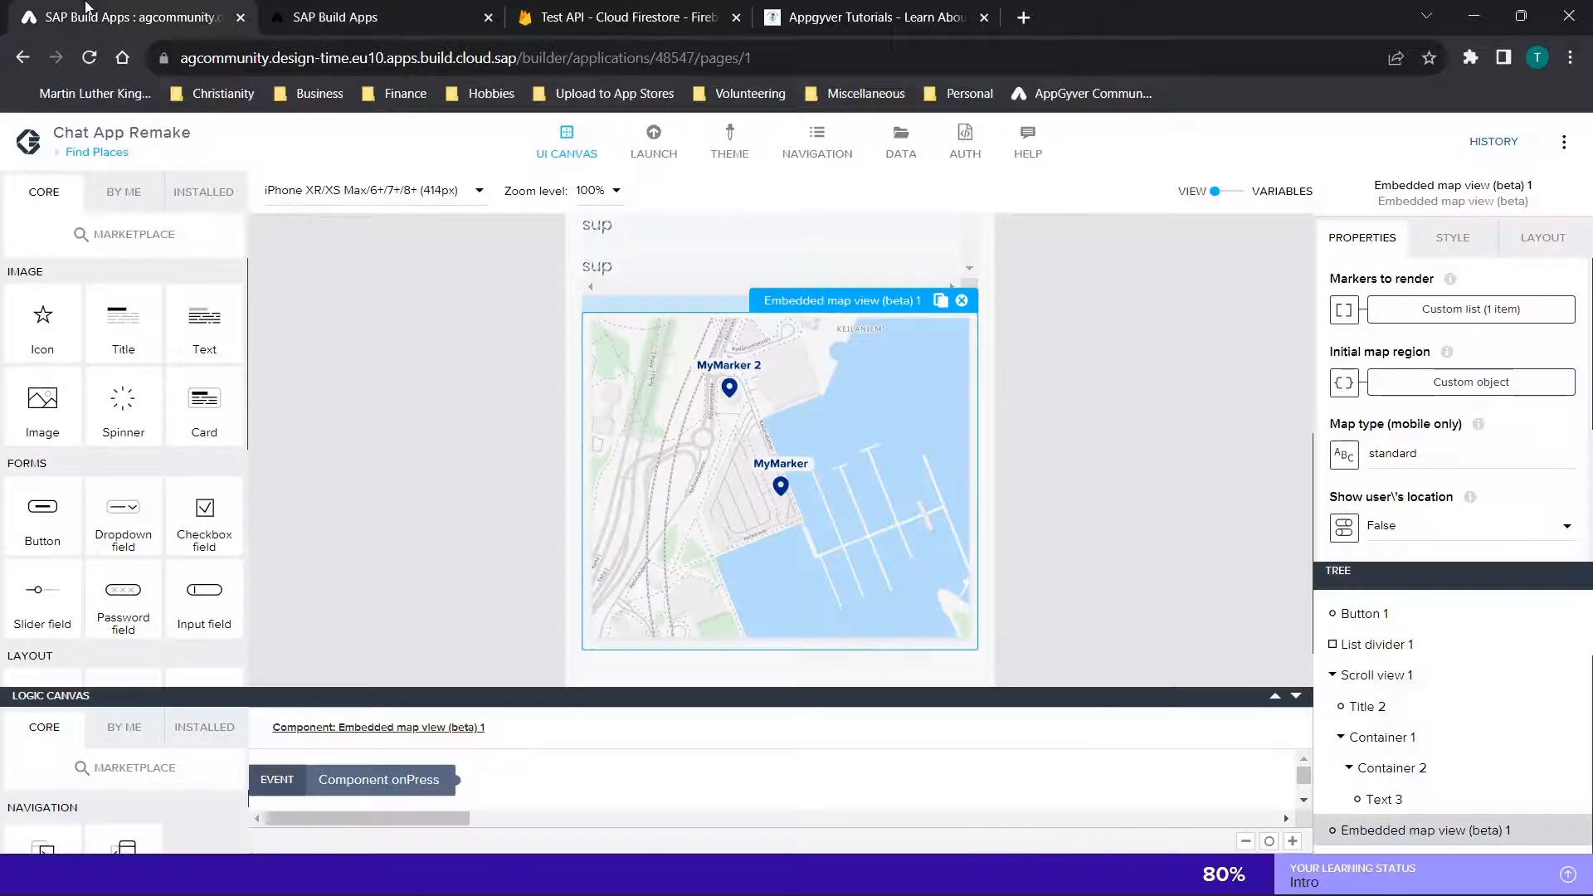
scroll(1145, 381, up, 4)
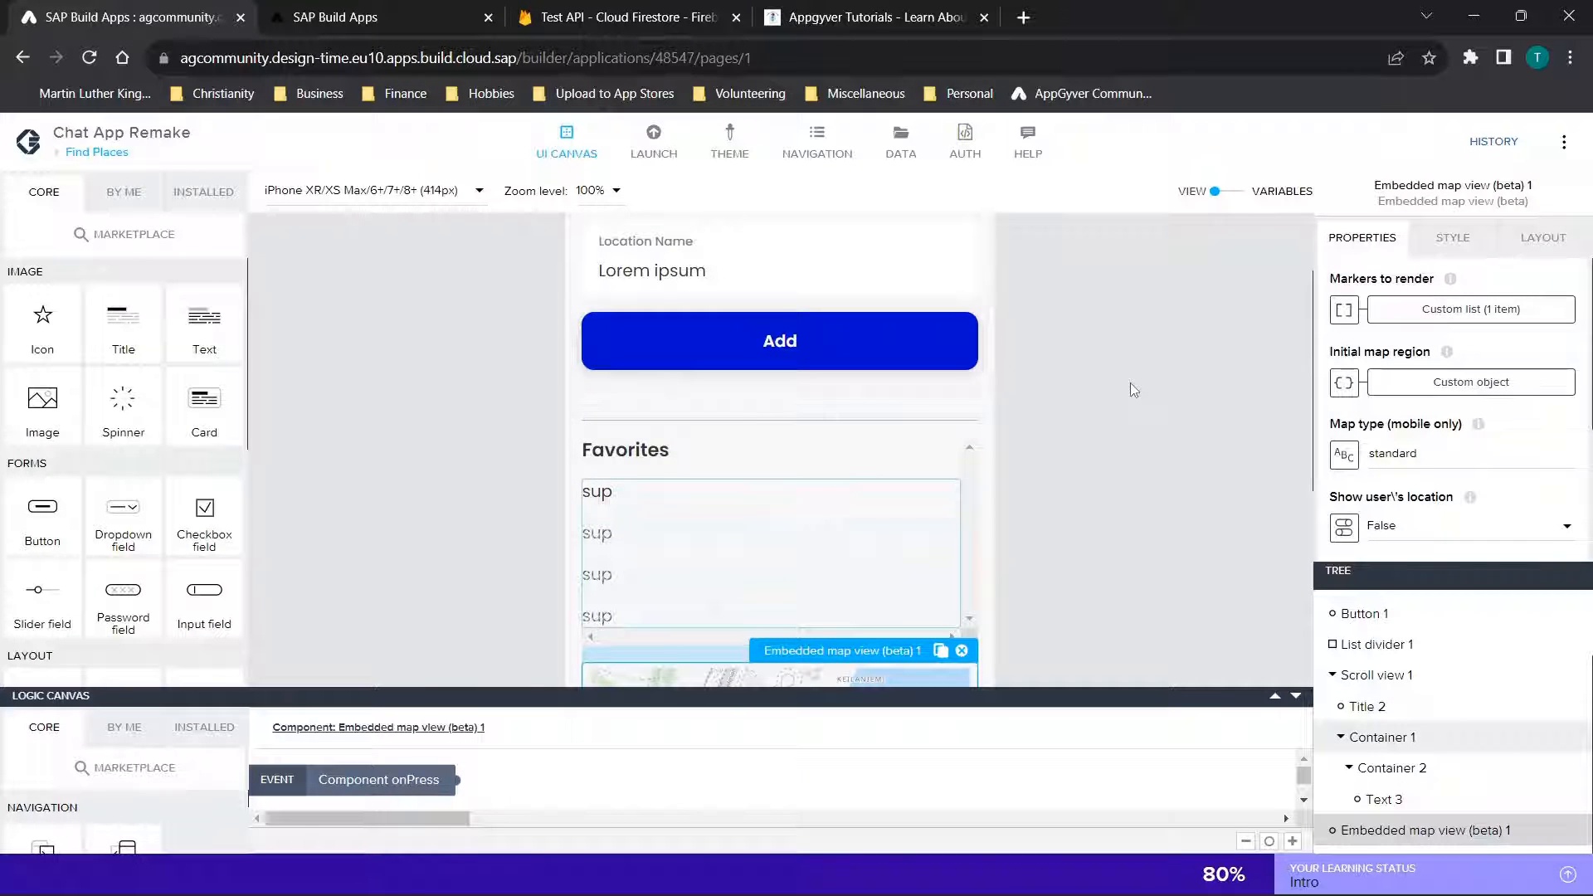
click(1376, 737)
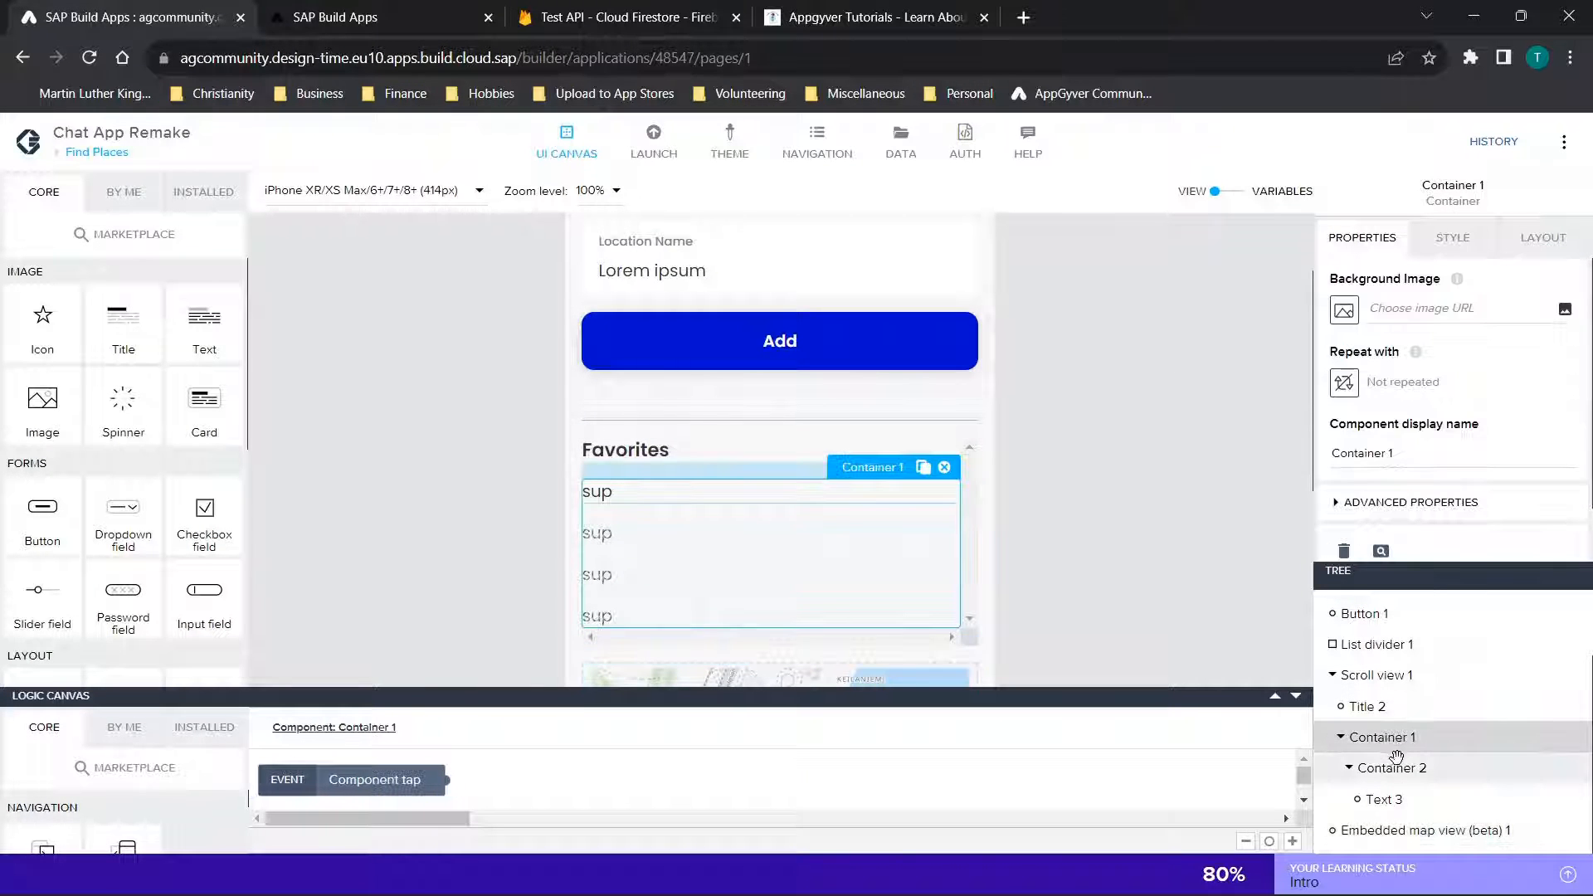
click(1398, 763)
click(1382, 801)
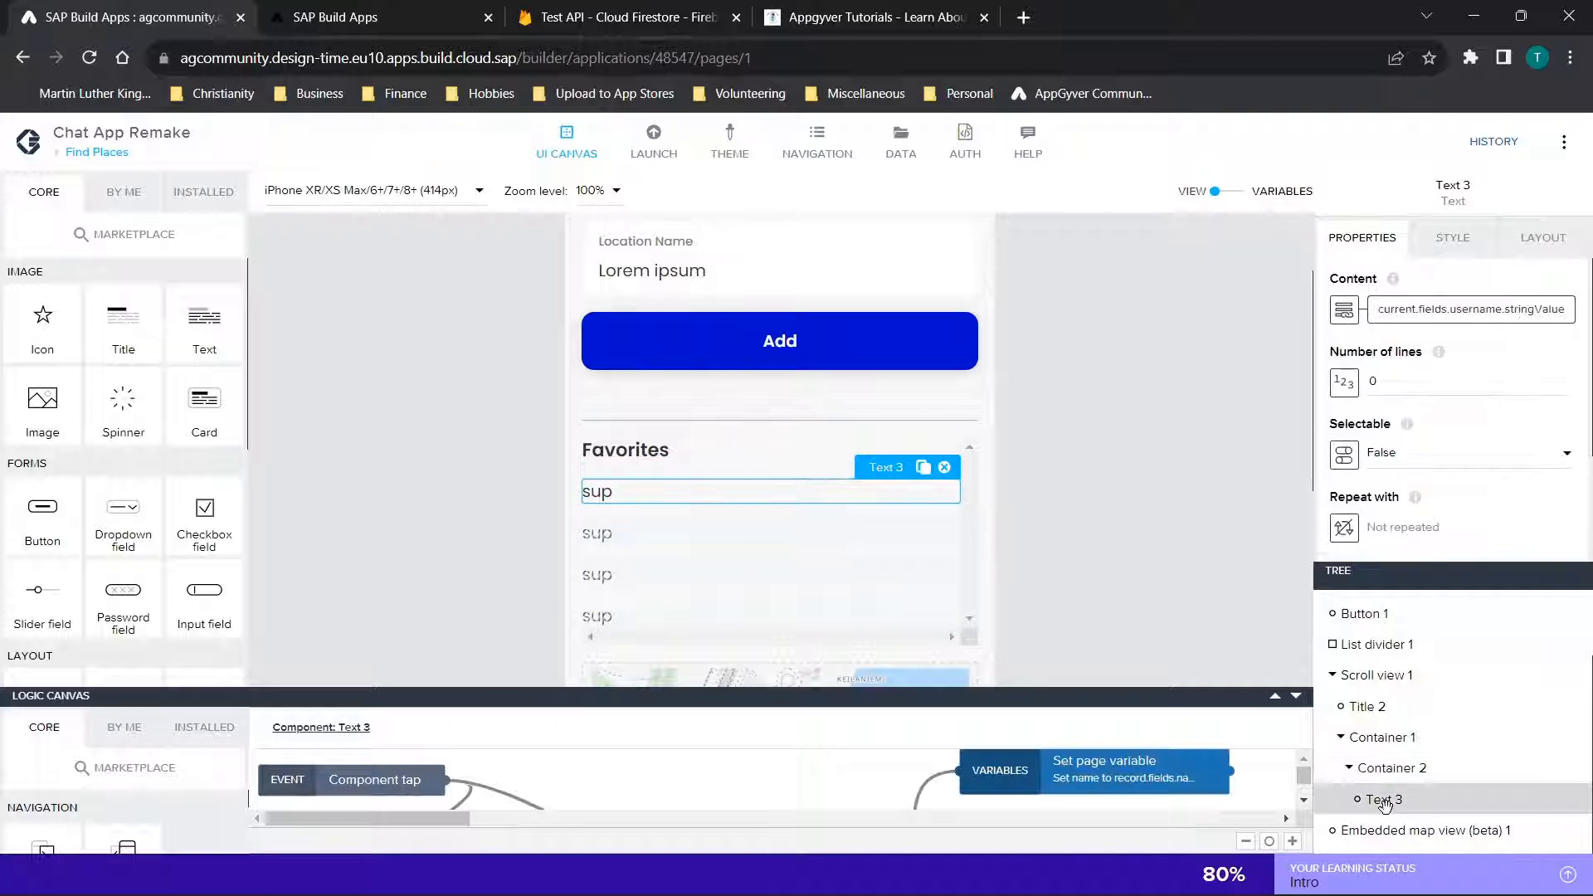
click(1397, 769)
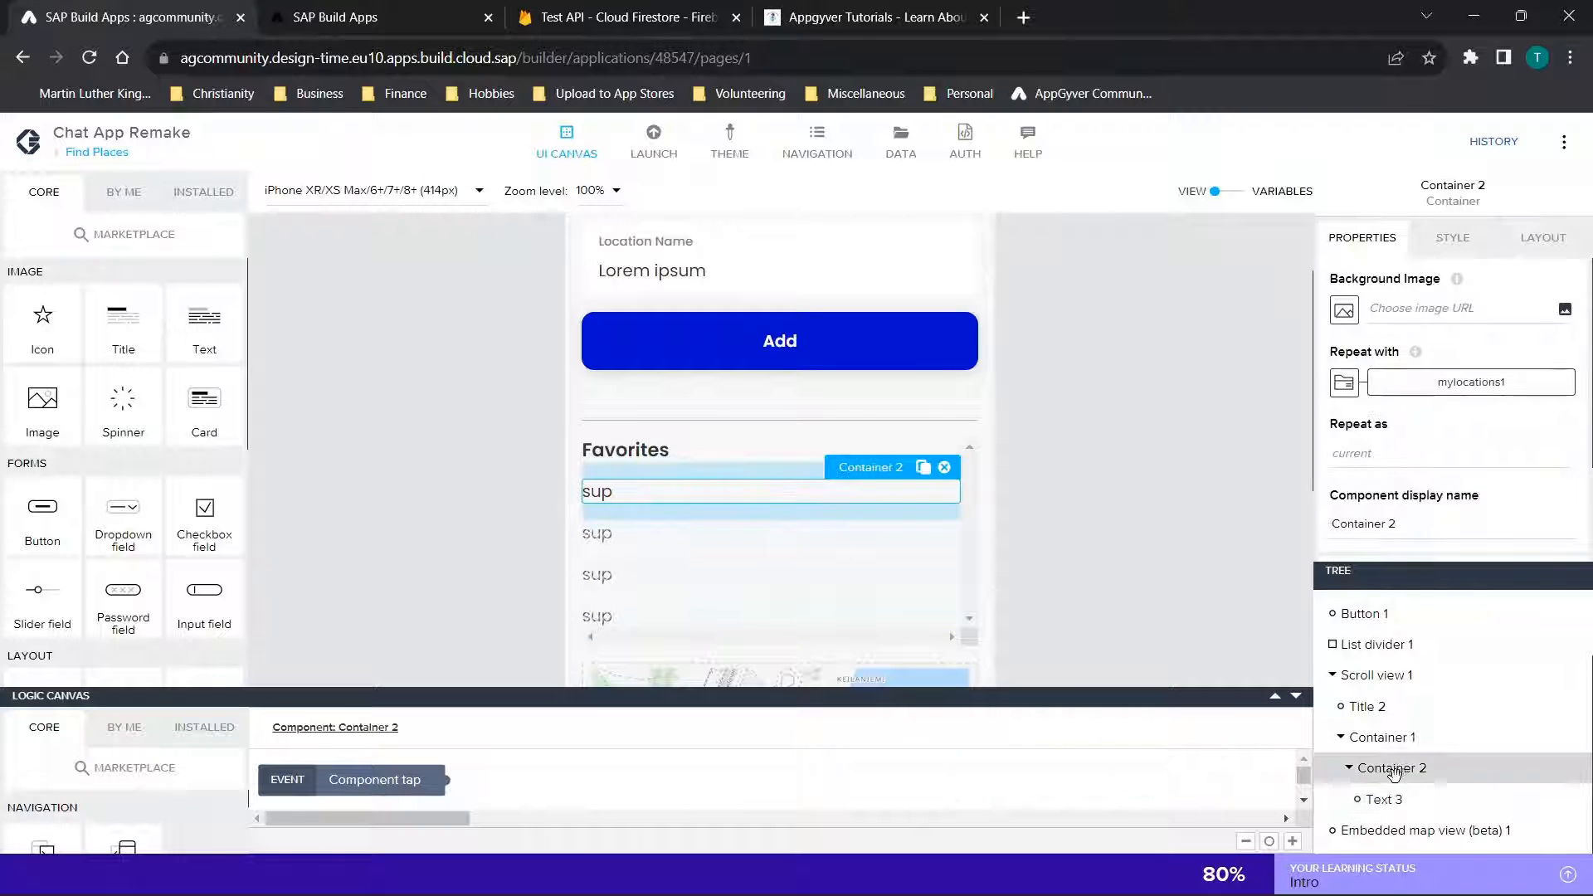
click(1385, 798)
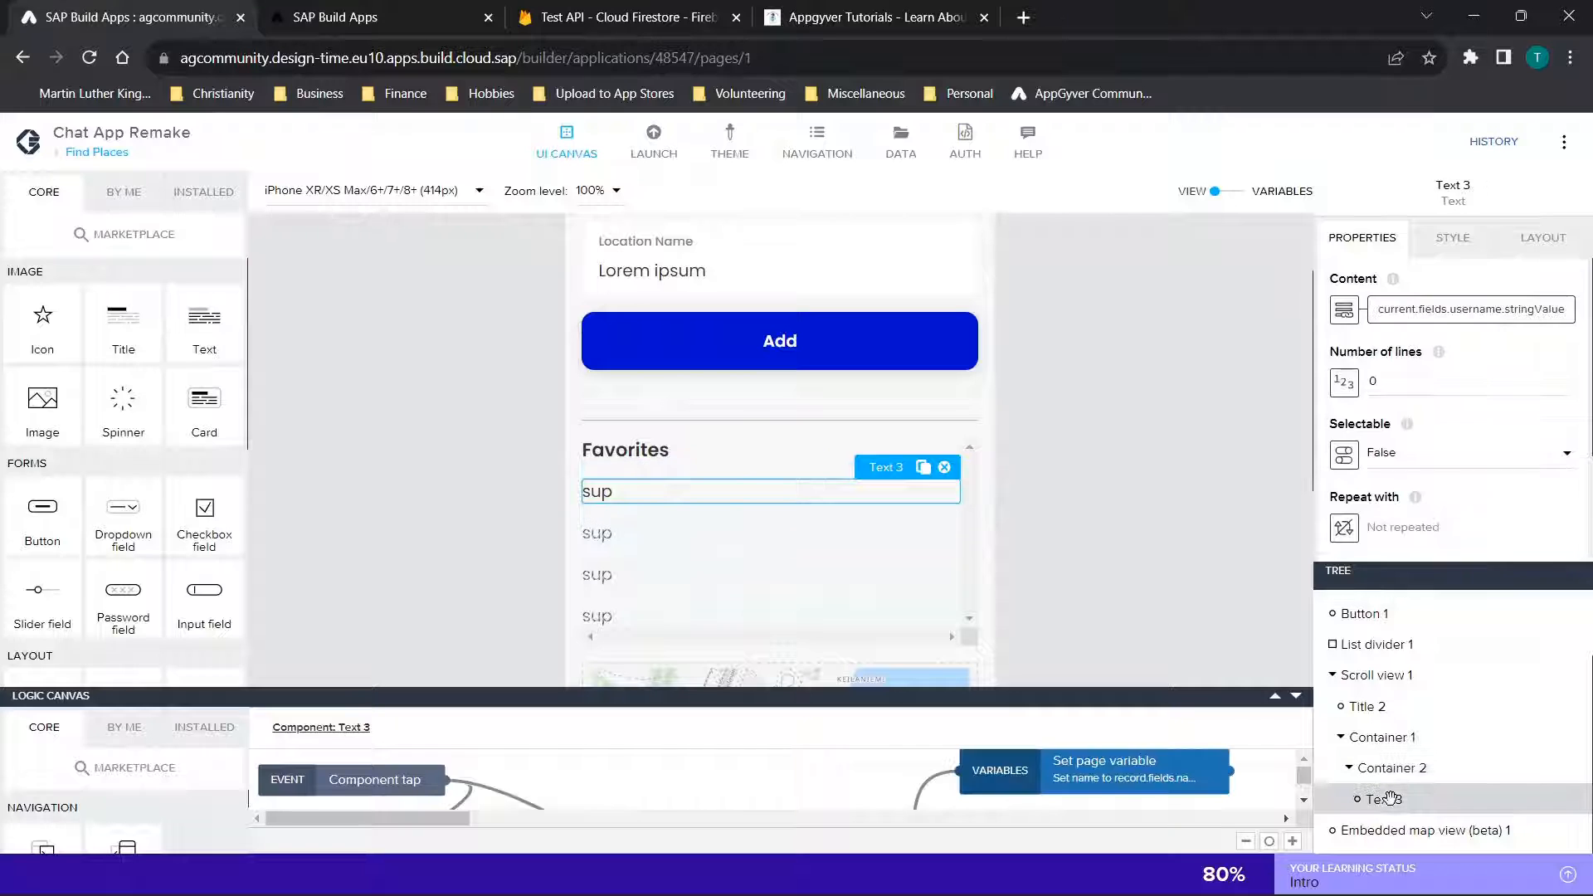
scroll(1074, 367, up, 2)
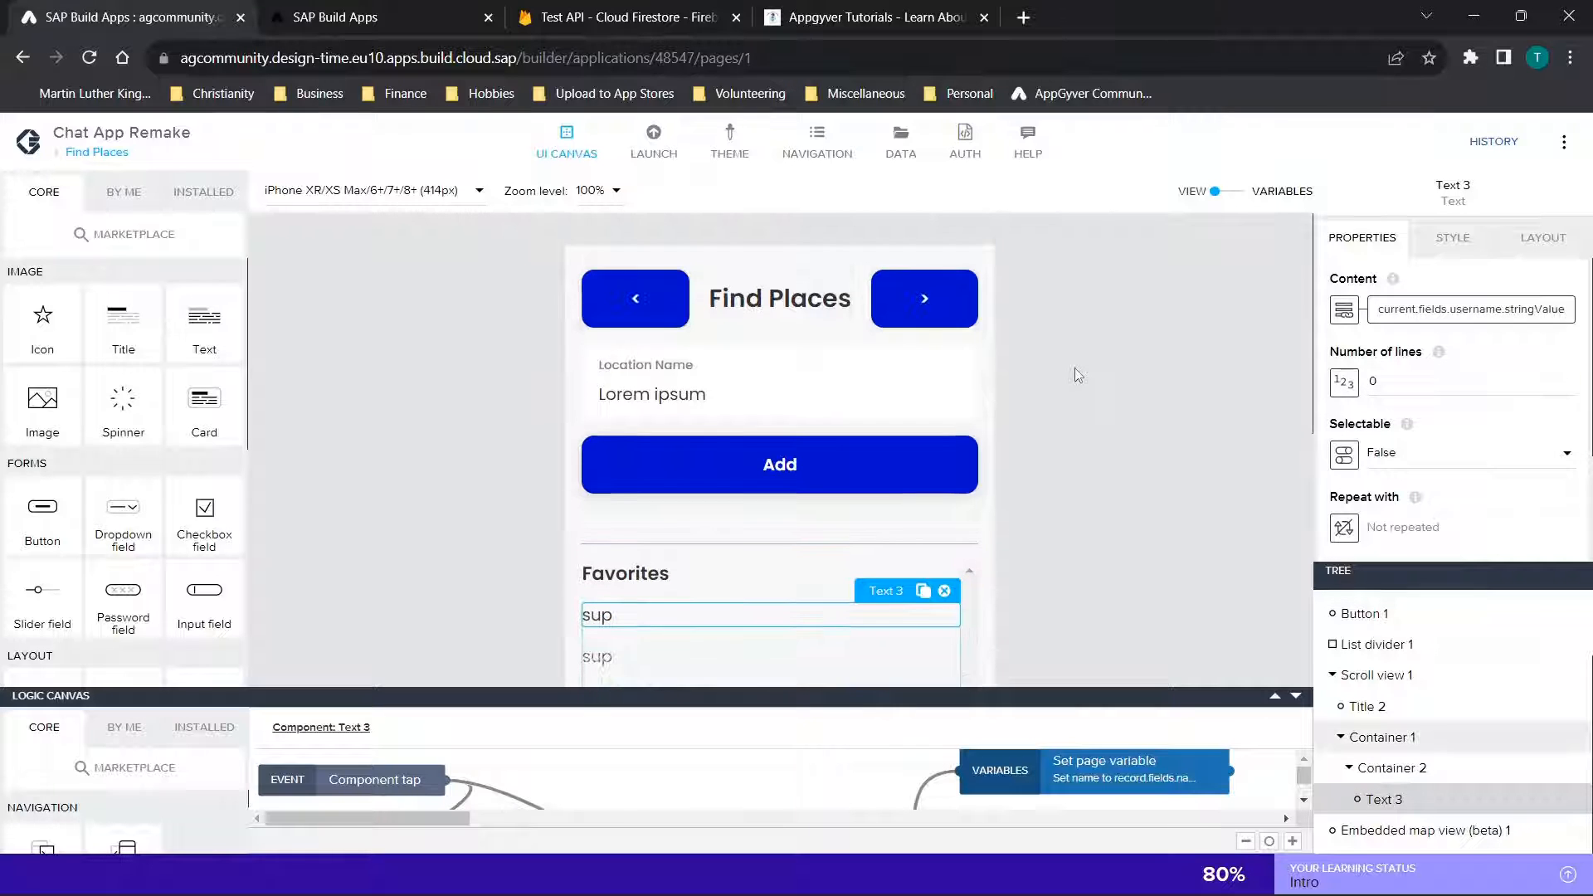
Open the locations data entity's REST integration configuration, glance at its GET methods and return to the base settings
click(901, 143)
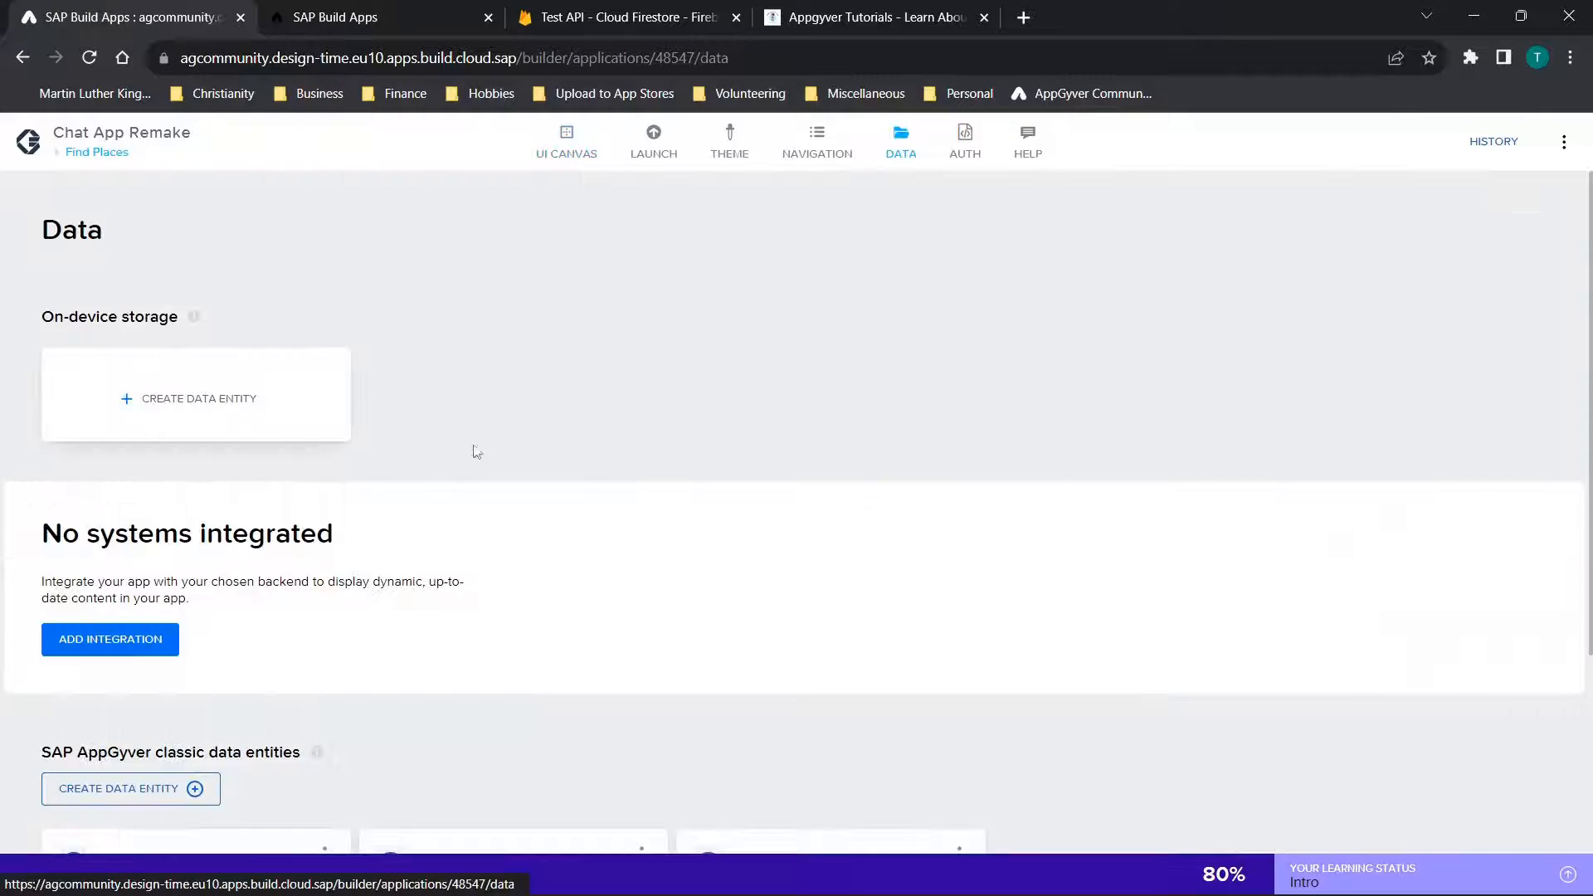
scroll(465, 453, down, 3)
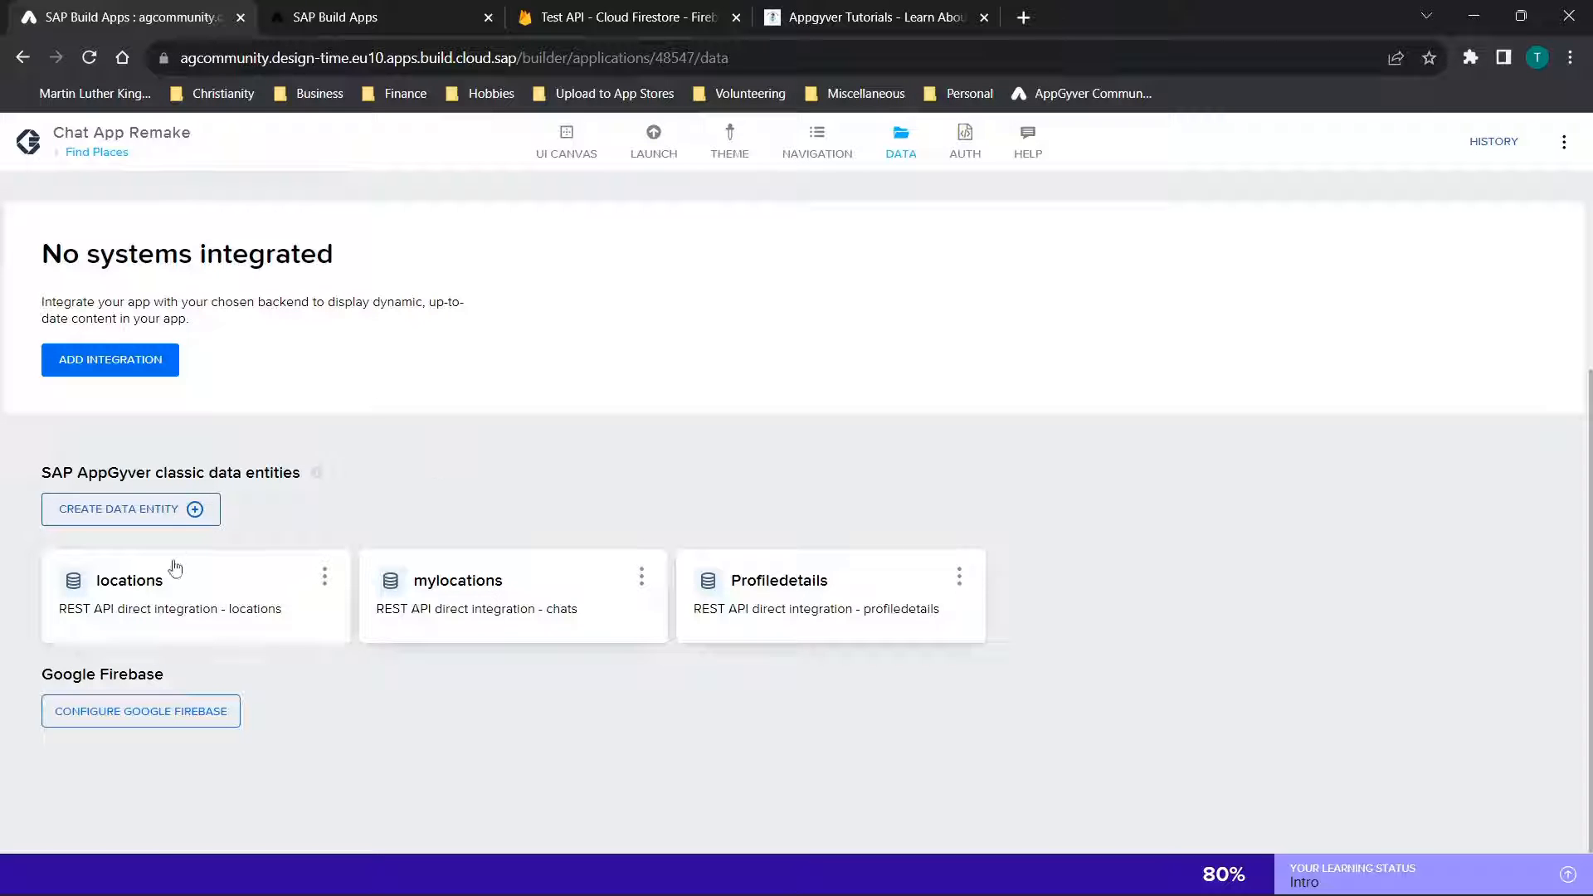
click(175, 568)
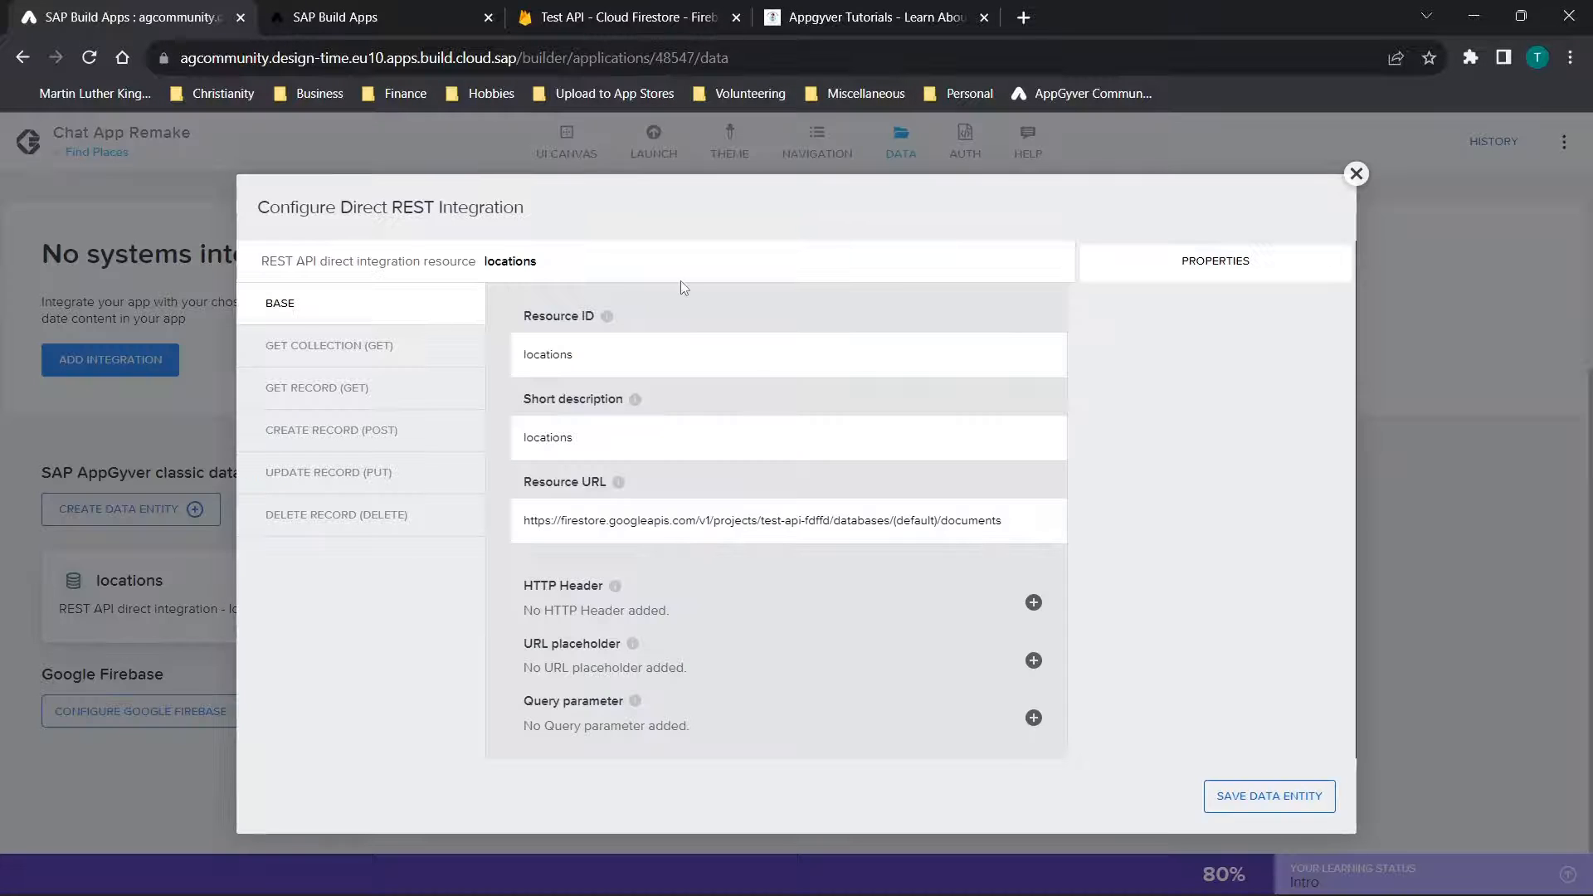
click(361, 353)
click(329, 378)
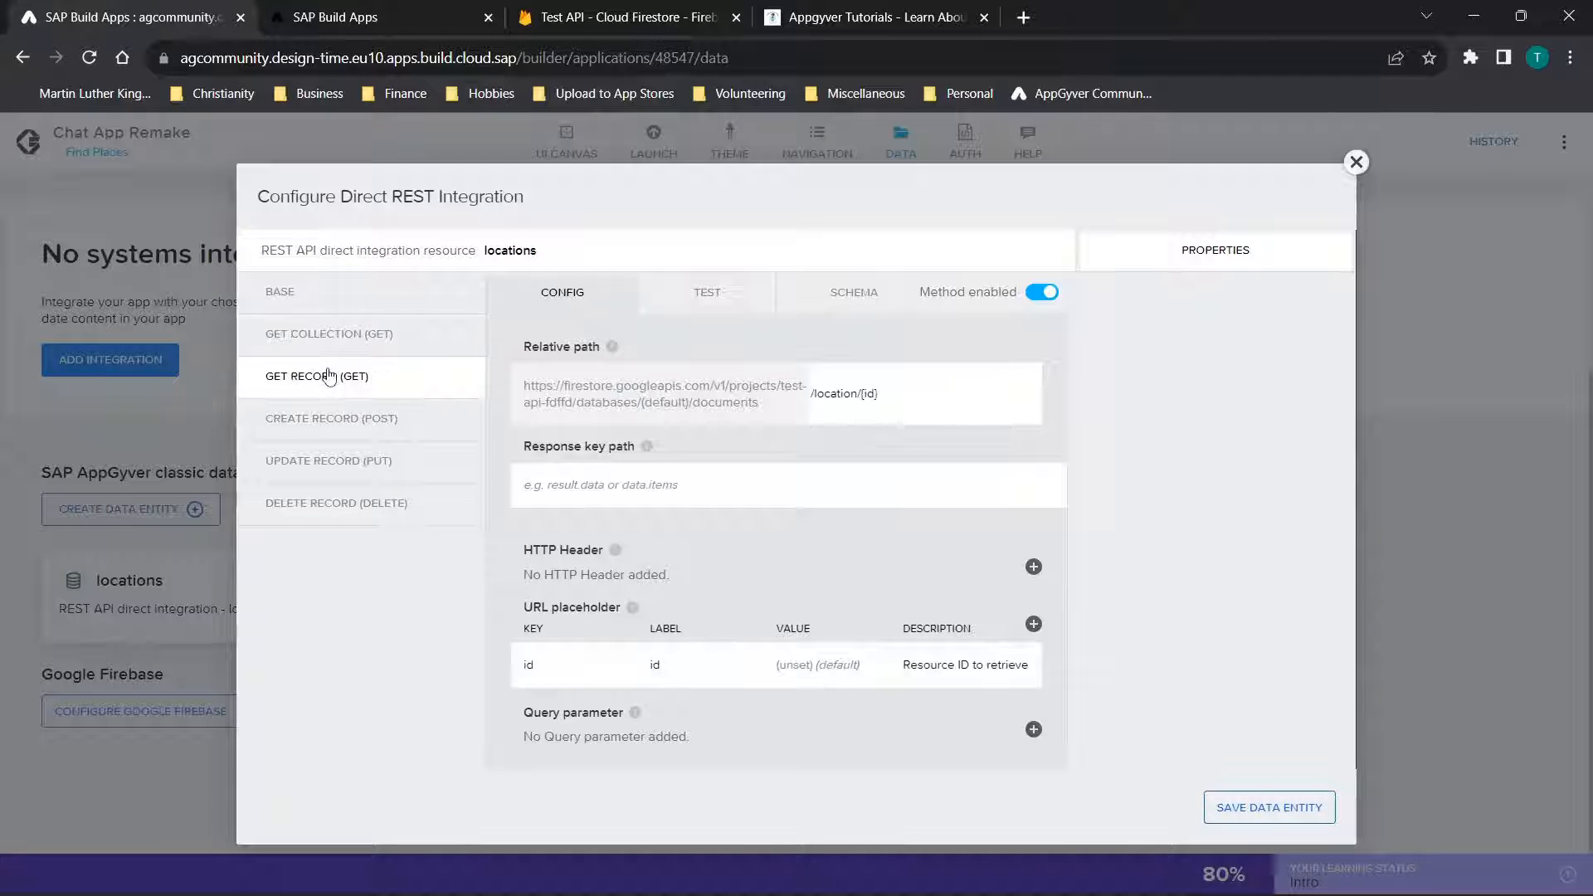
click(321, 301)
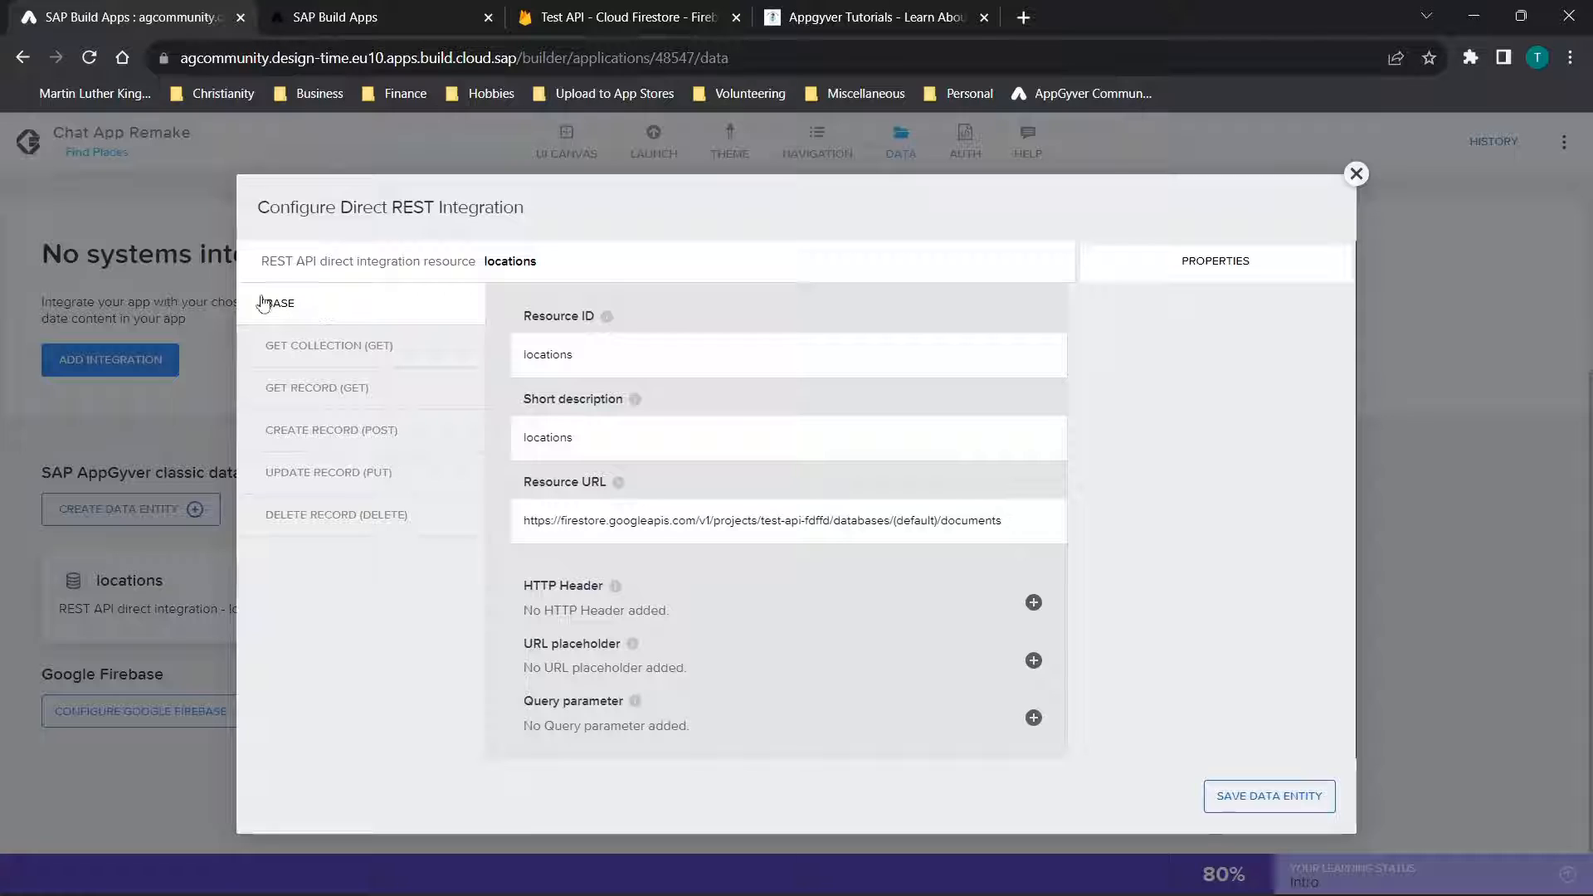
Examine the locations entity's resource ID, short description and resource URL, highlighting the project ID within the URL
drag(658, 353, 362, 338)
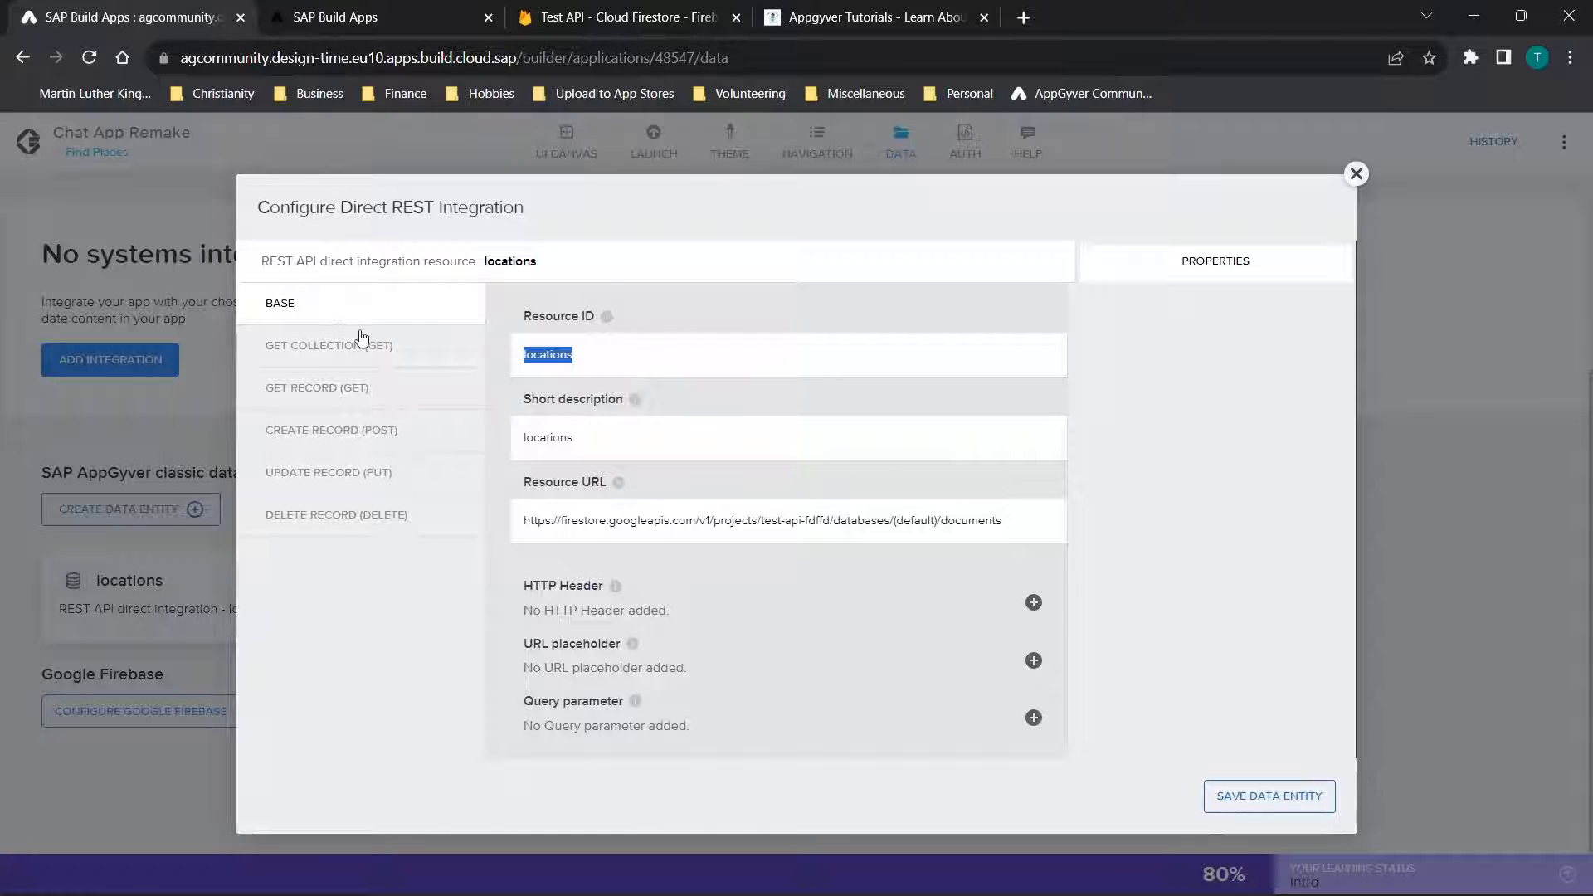
drag(581, 439, 413, 420)
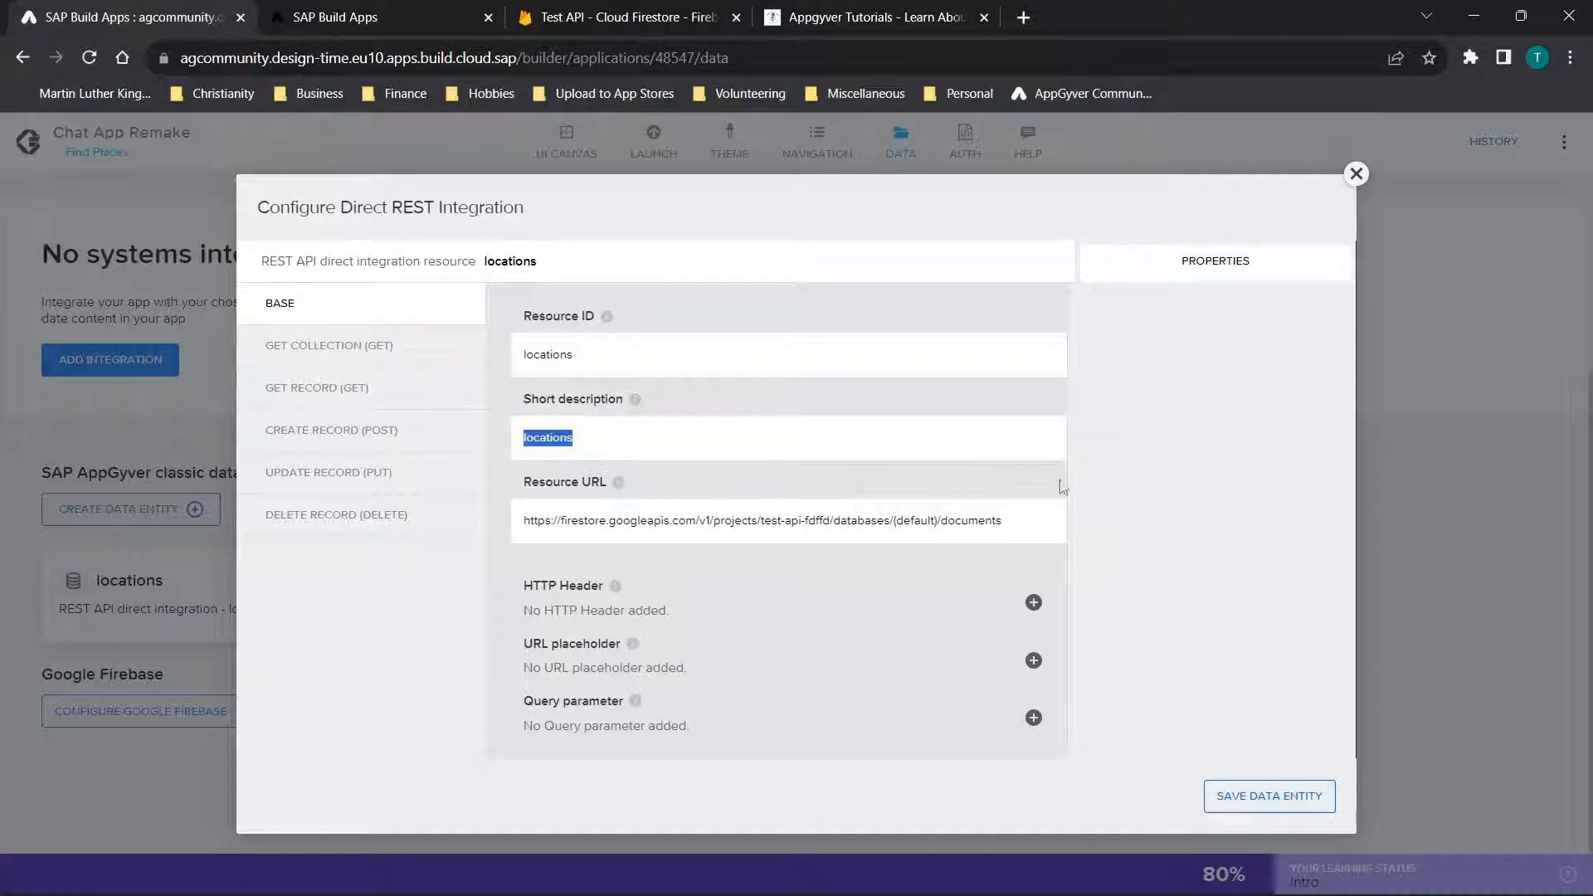
drag(1050, 529, 502, 503)
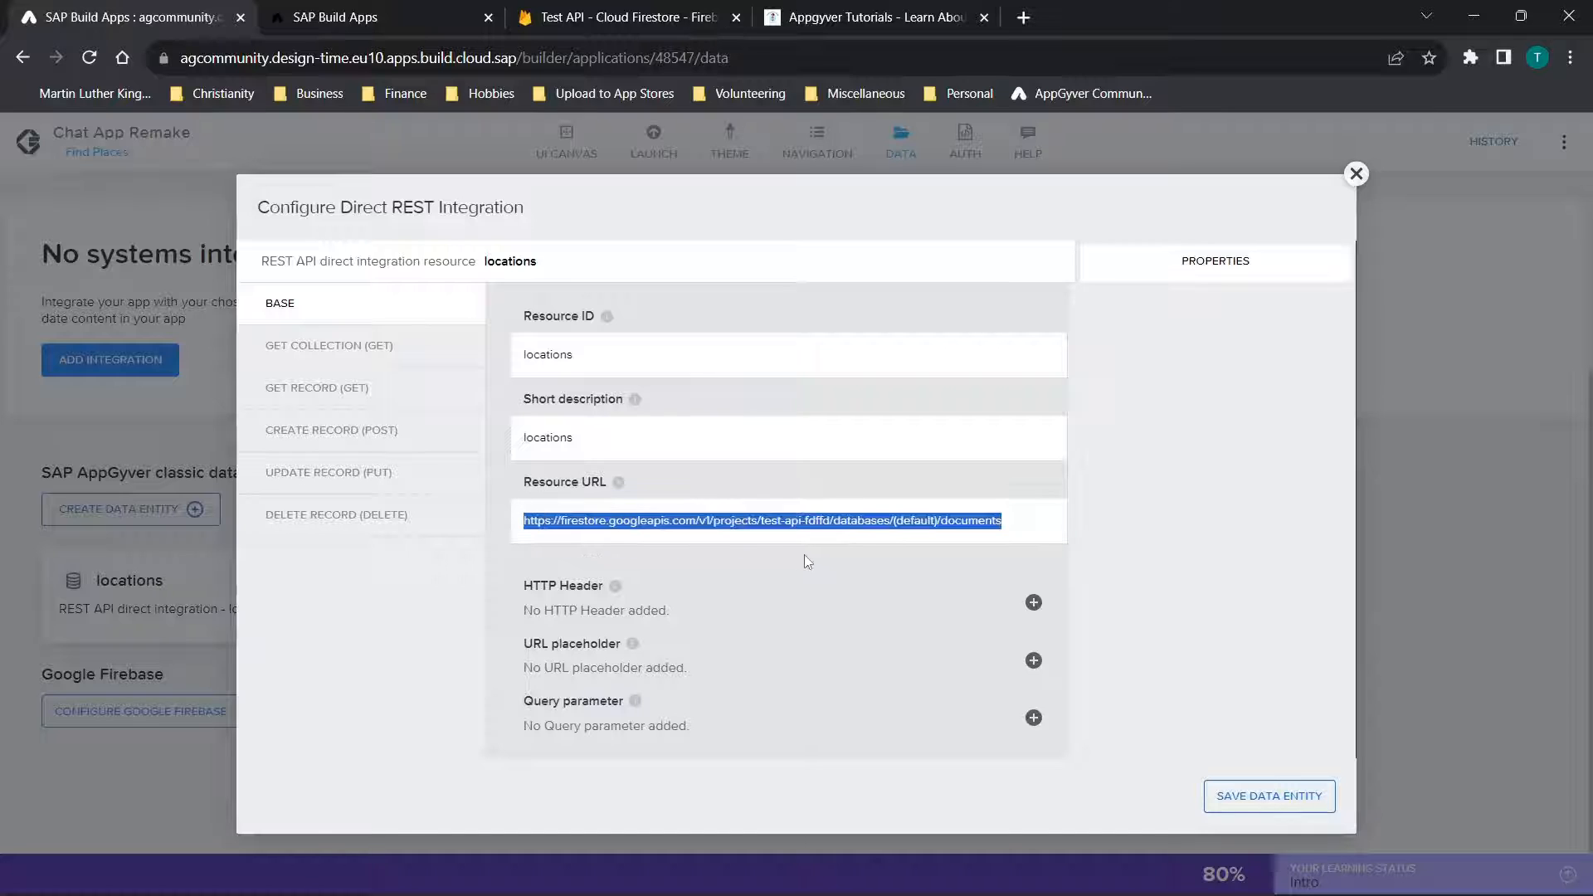
click(757, 520)
drag(757, 520, 833, 537)
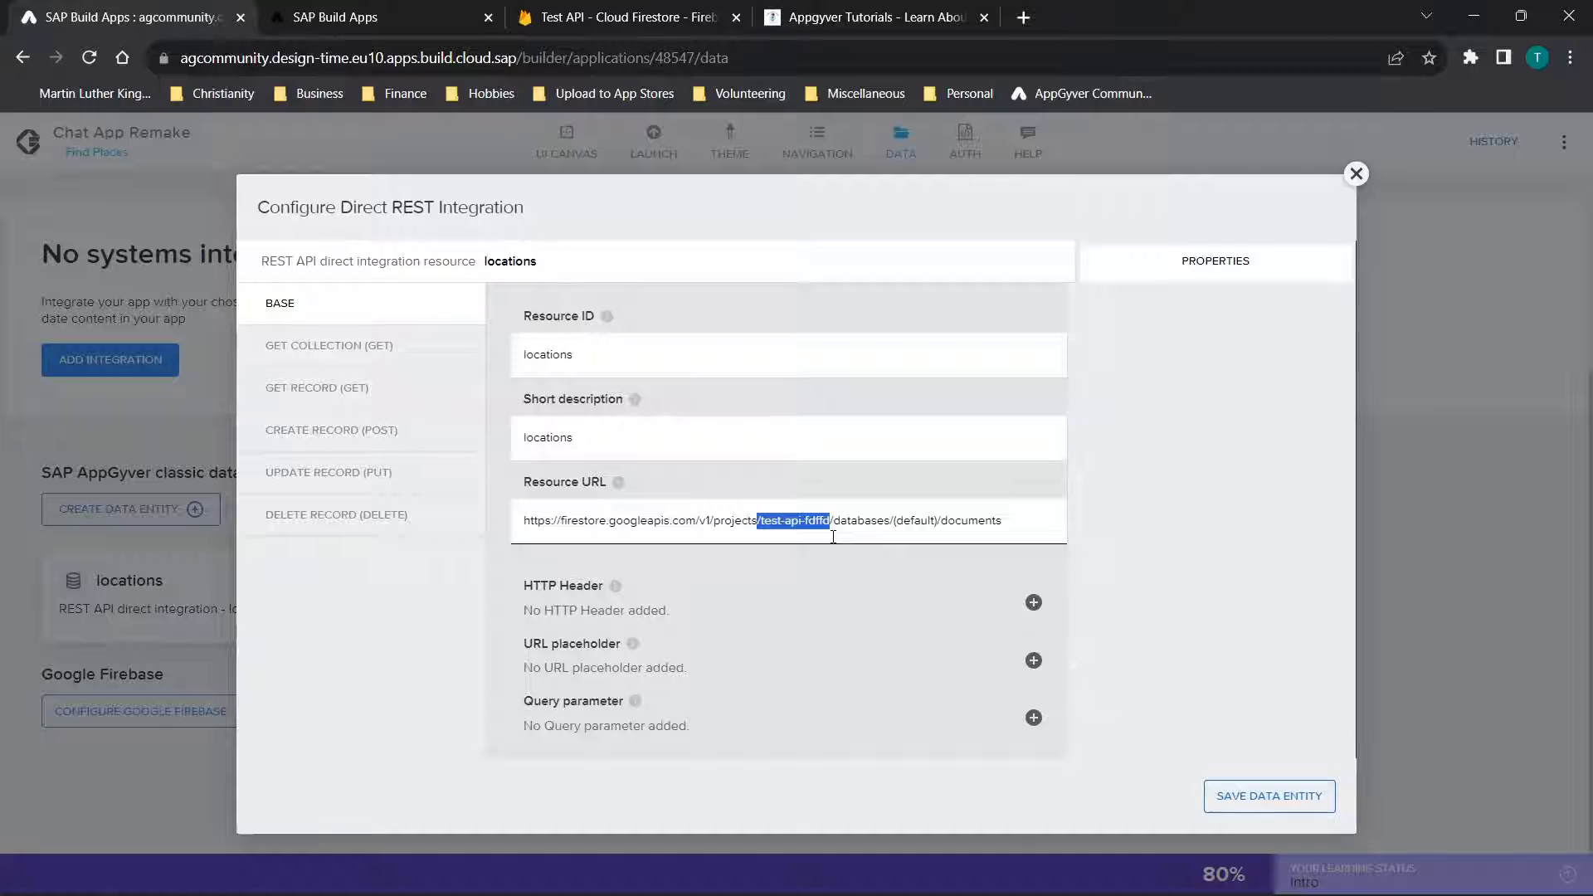
Switch to Cloud Firestore, locate the project ID in the page address, and compare it with the entity's resource URL
click(628, 17)
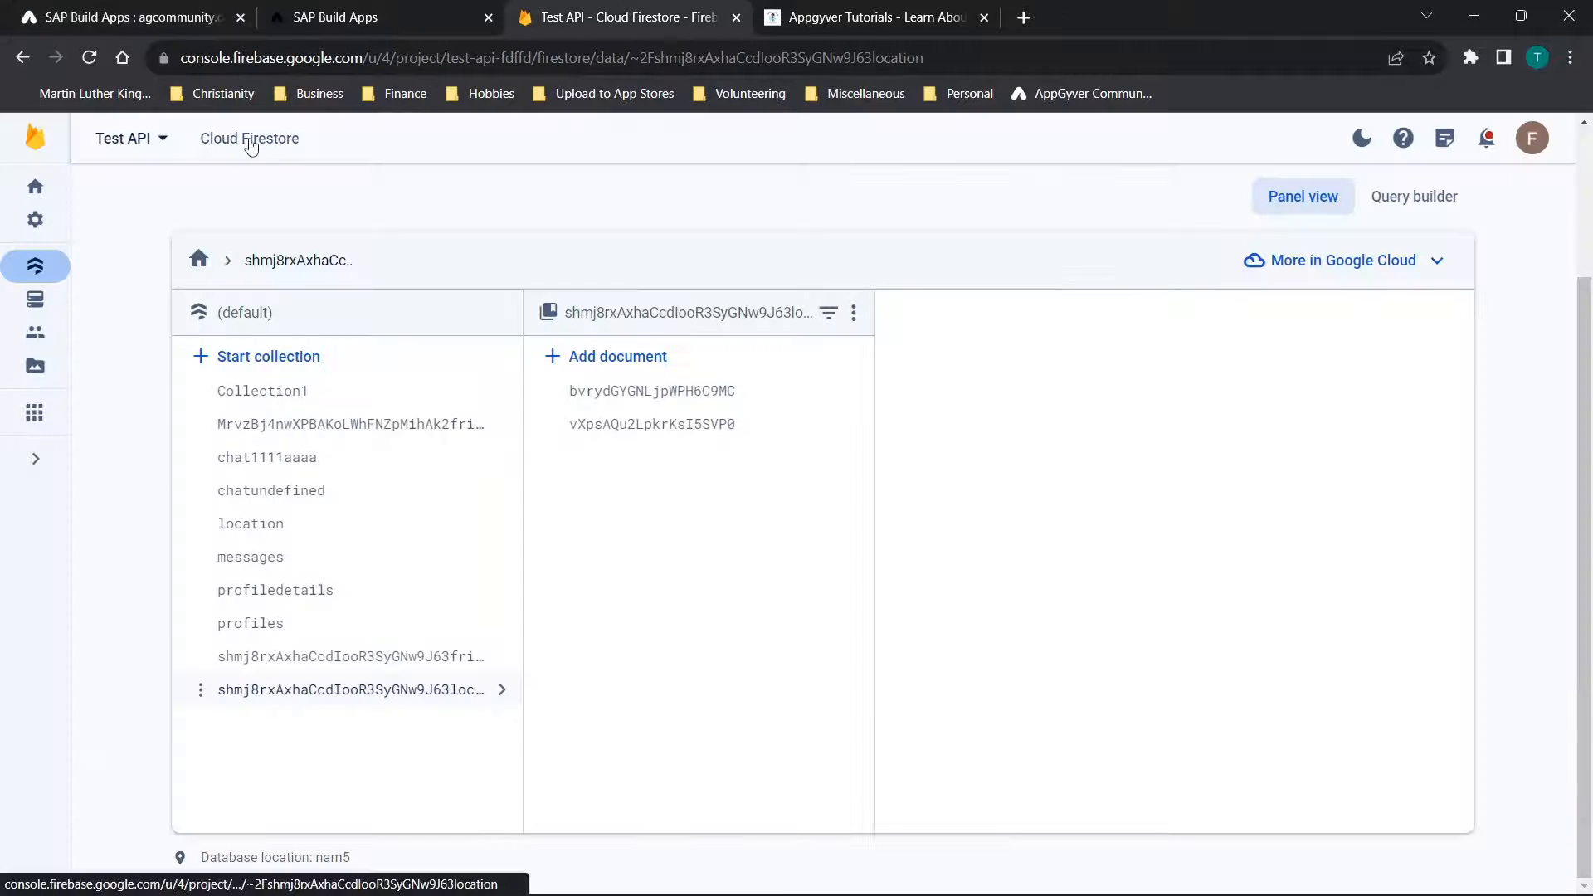
click(407, 58)
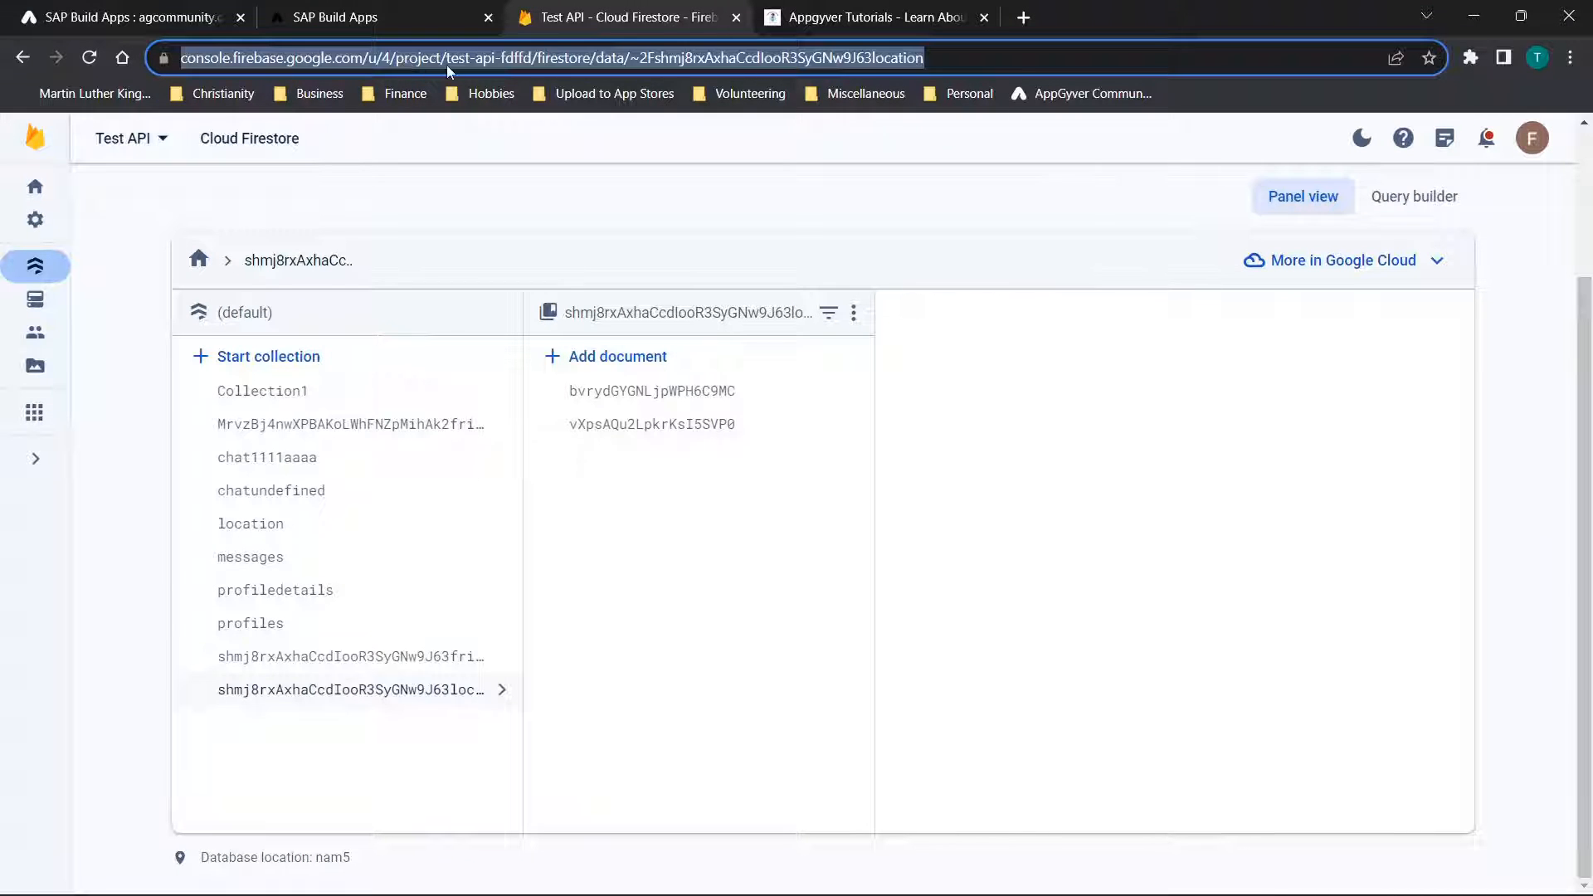
click(447, 65)
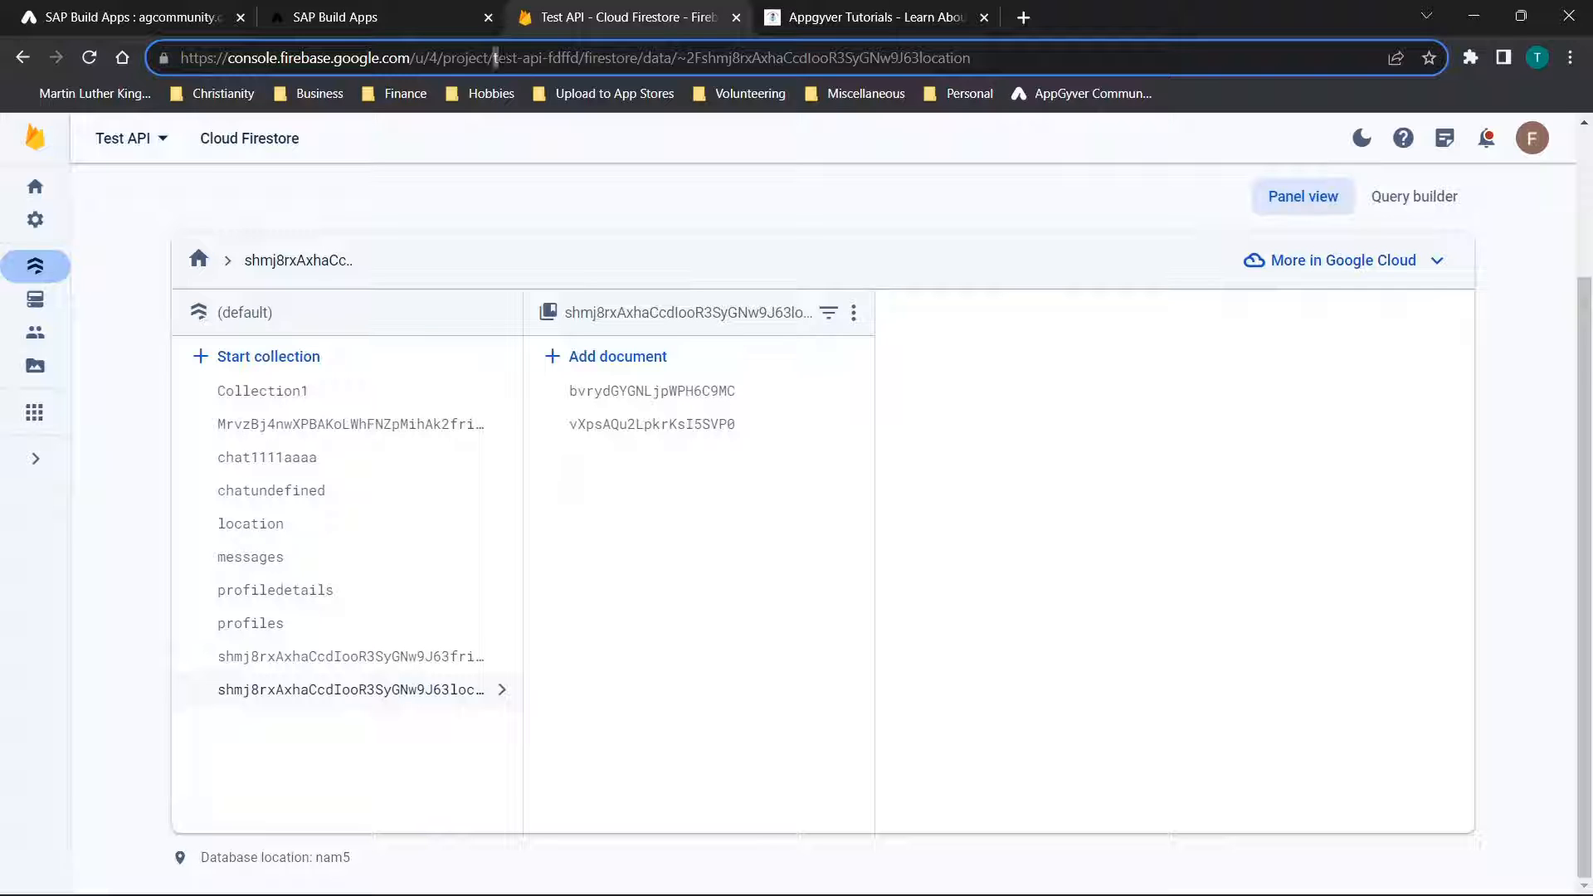
drag(496, 58, 571, 58)
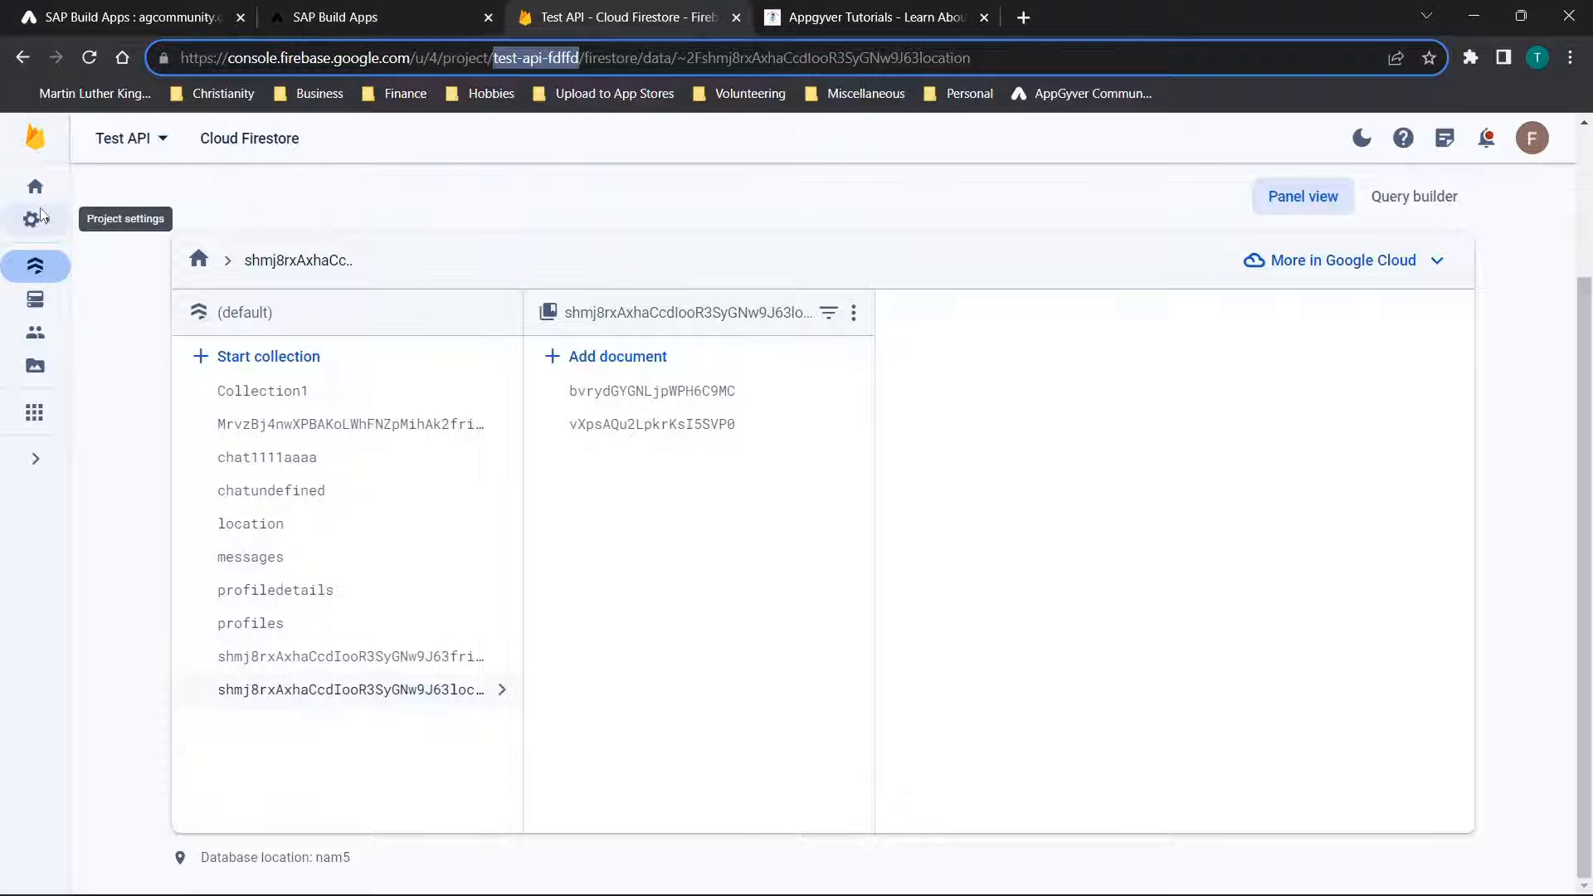
click(103, 12)
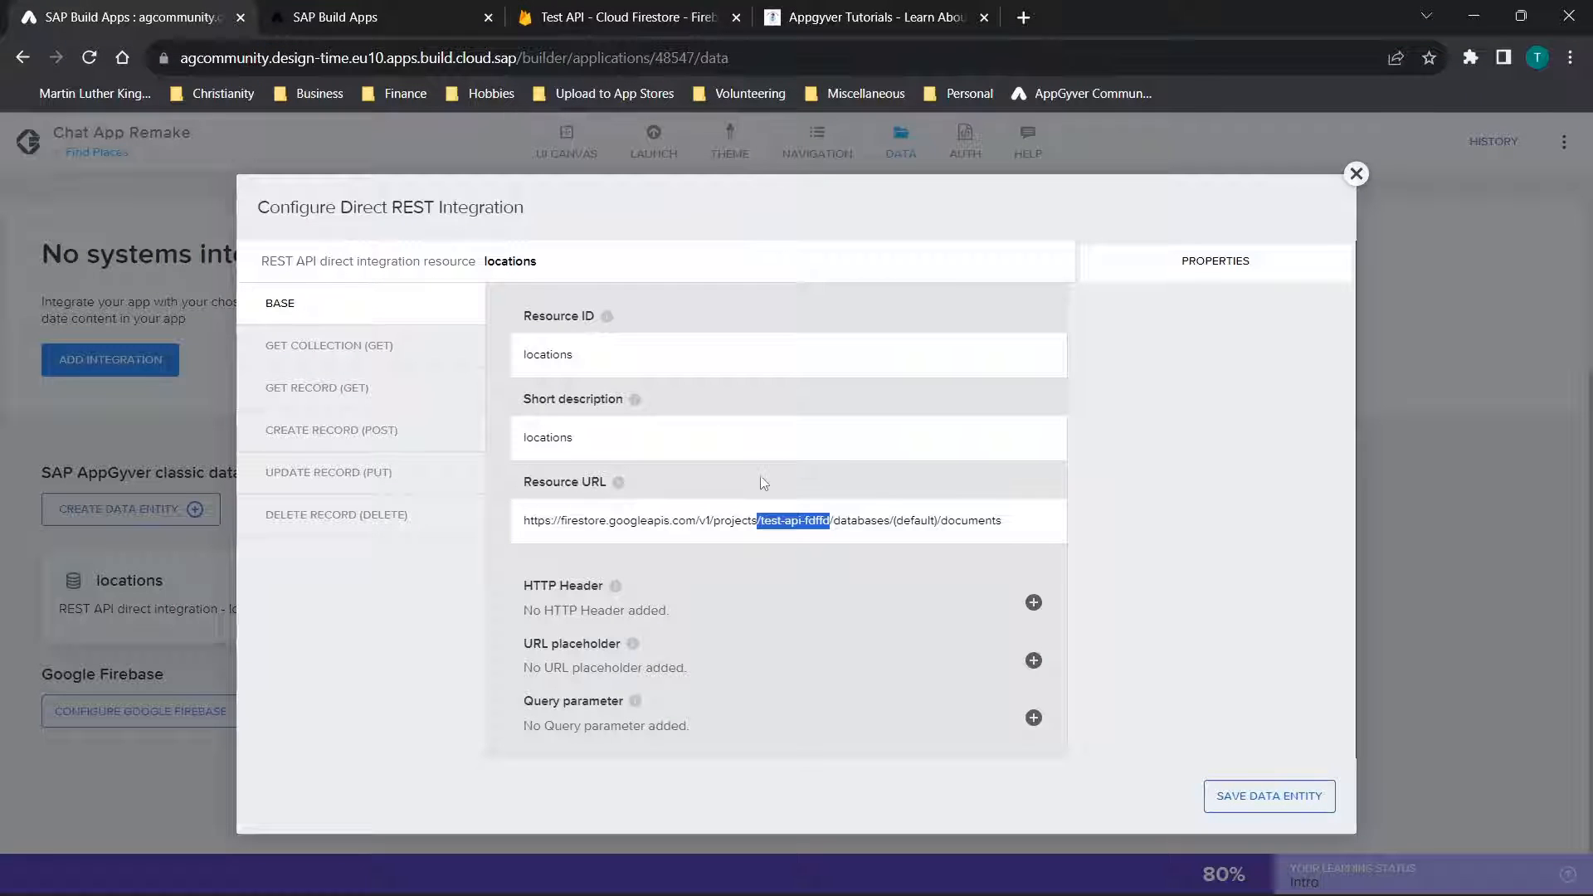
click(769, 516)
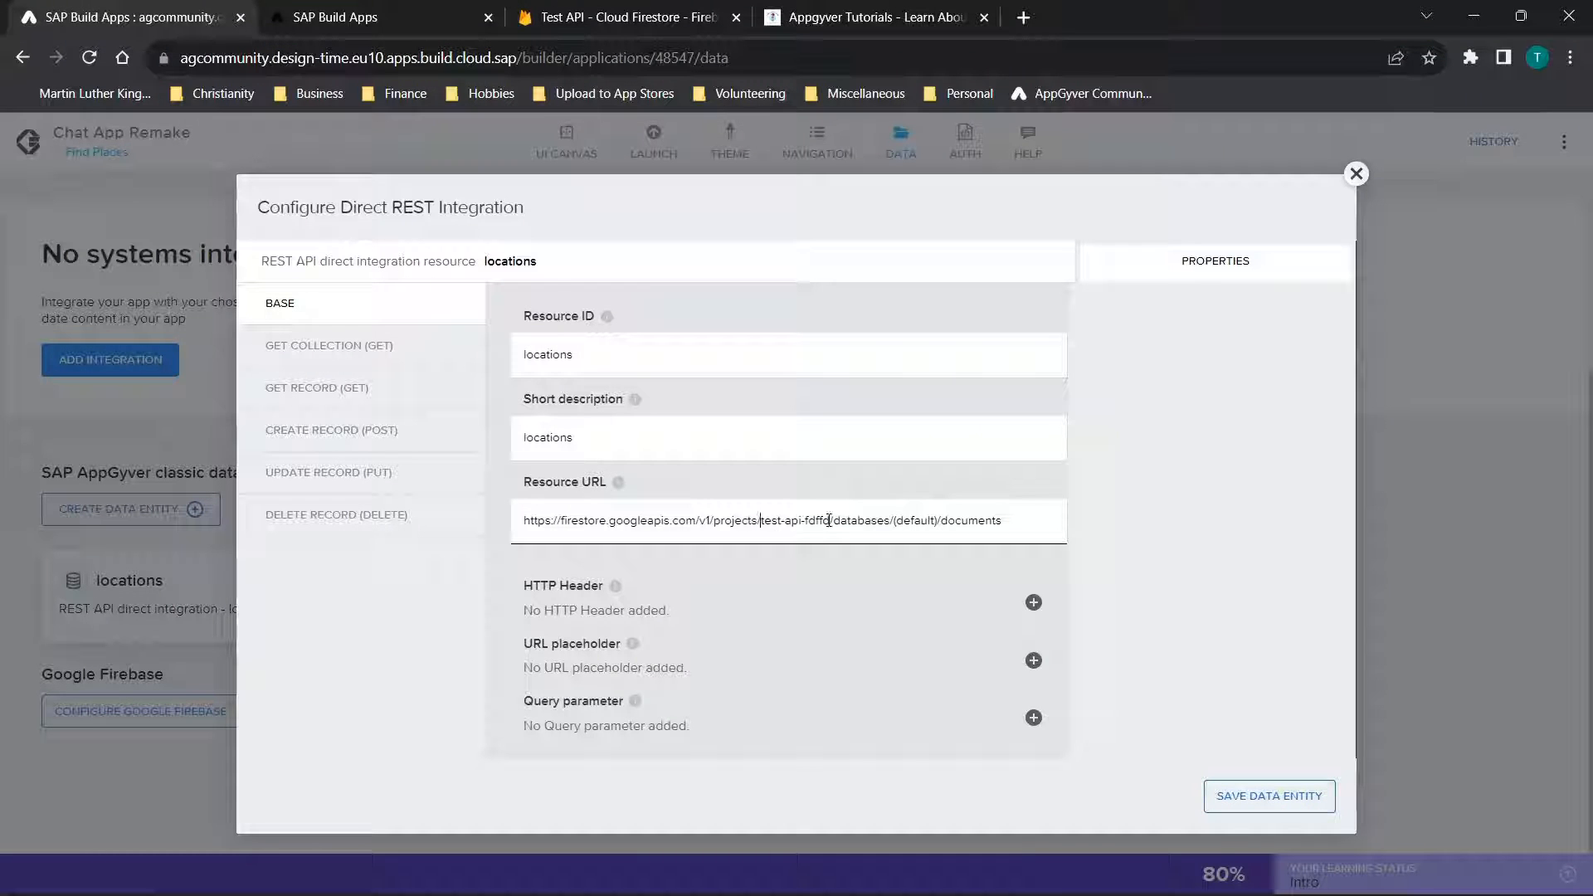
Examine the Get Collection method's relative path, response key path and id URL placeholder properties
click(345, 349)
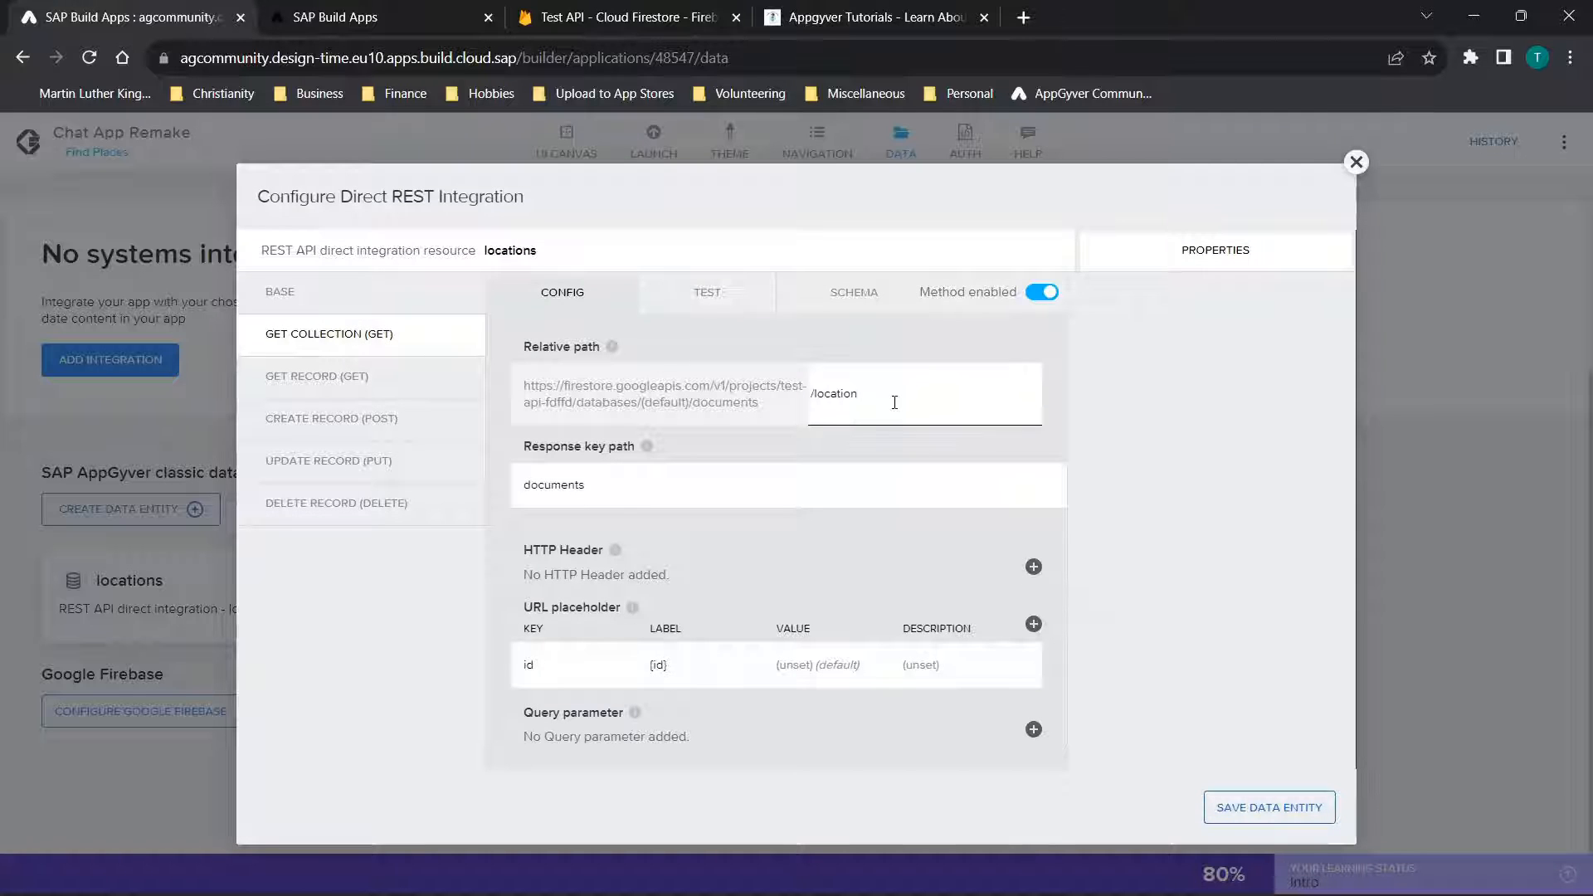
drag(892, 401, 796, 415)
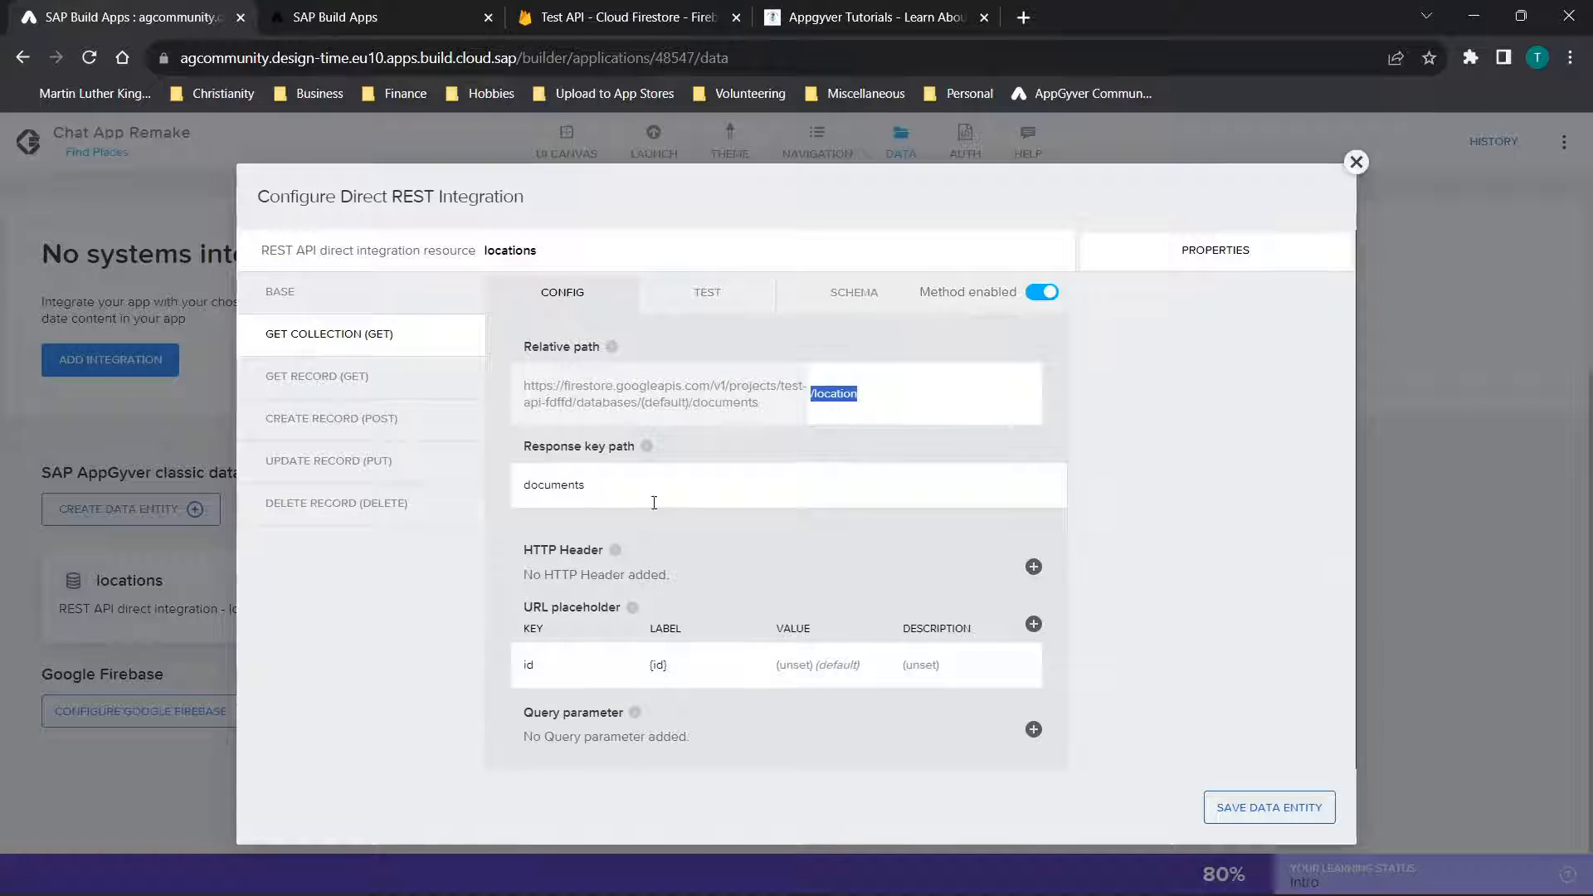
drag(598, 495, 461, 467)
click(550, 656)
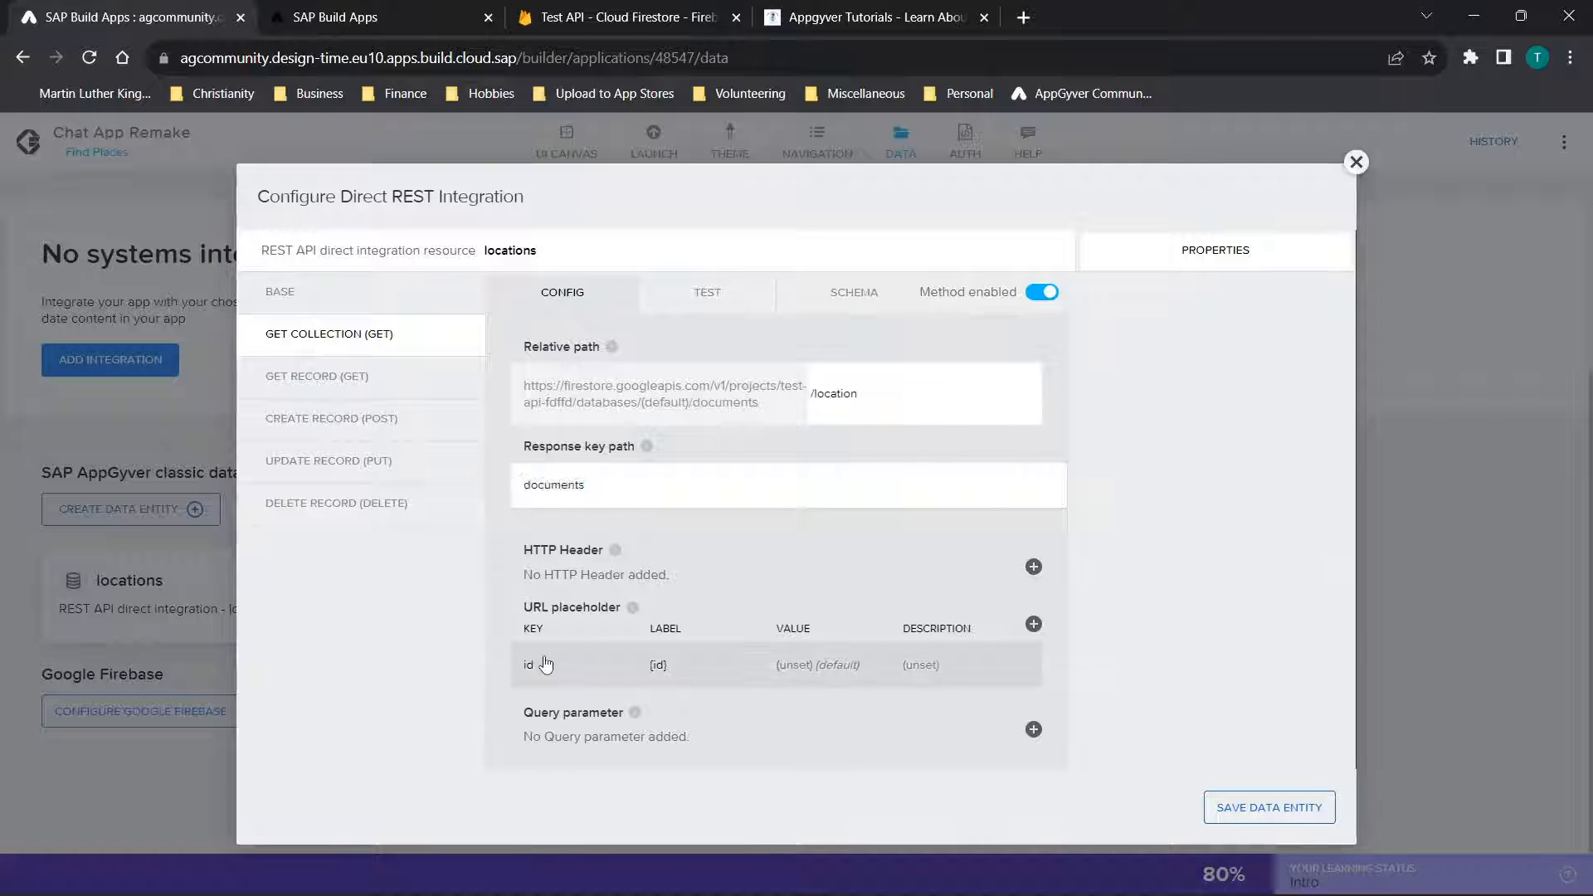
drag(1166, 315, 1036, 306)
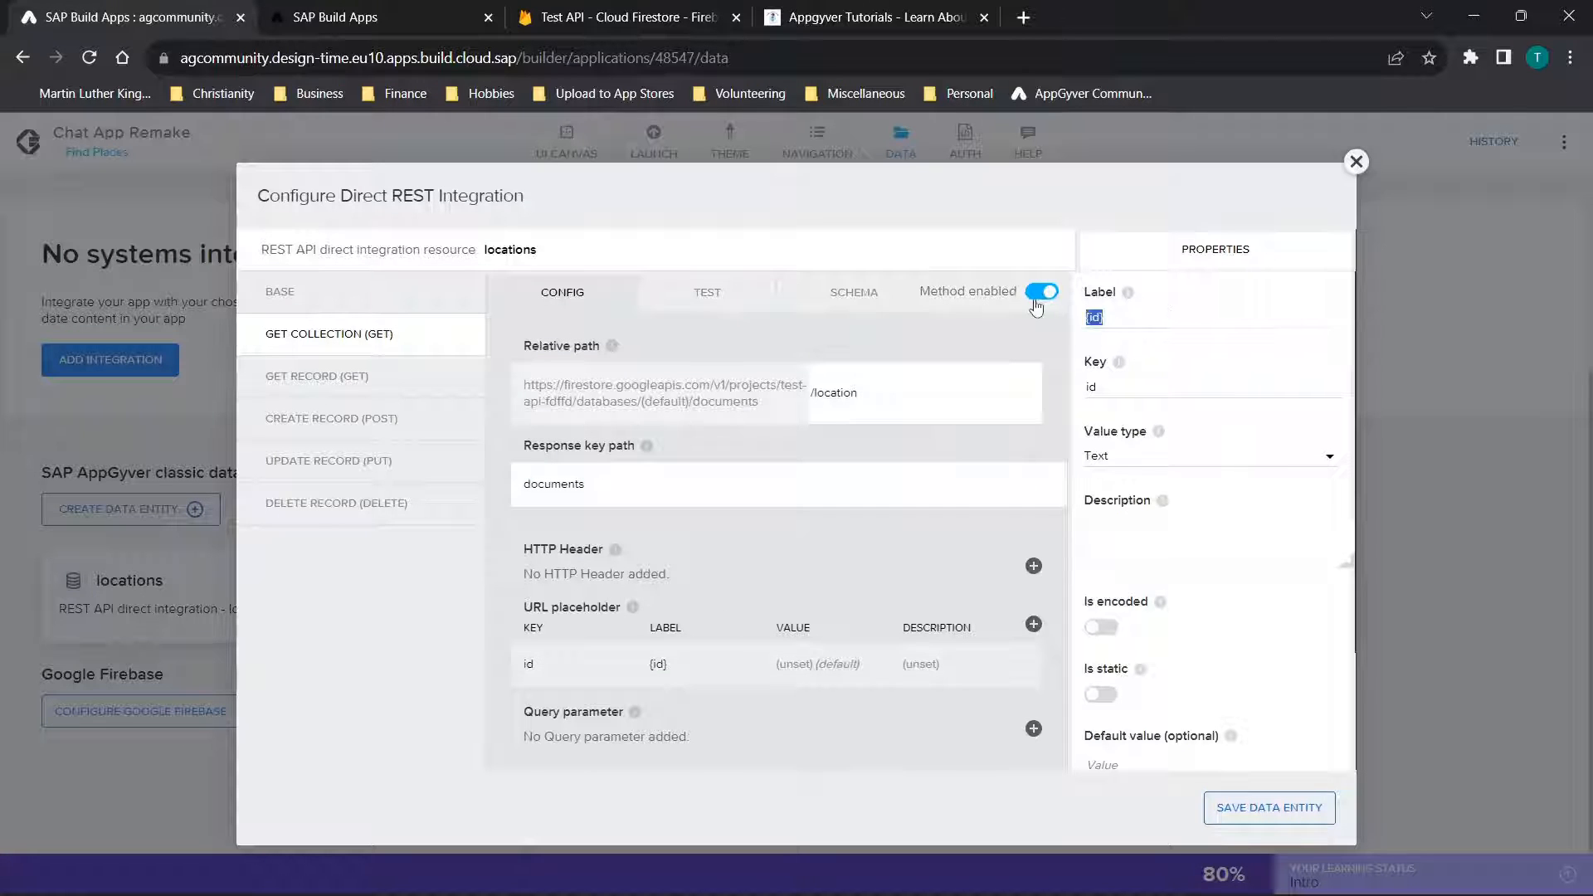
drag(1146, 387, 1019, 393)
scroll(1165, 491, down, 2)
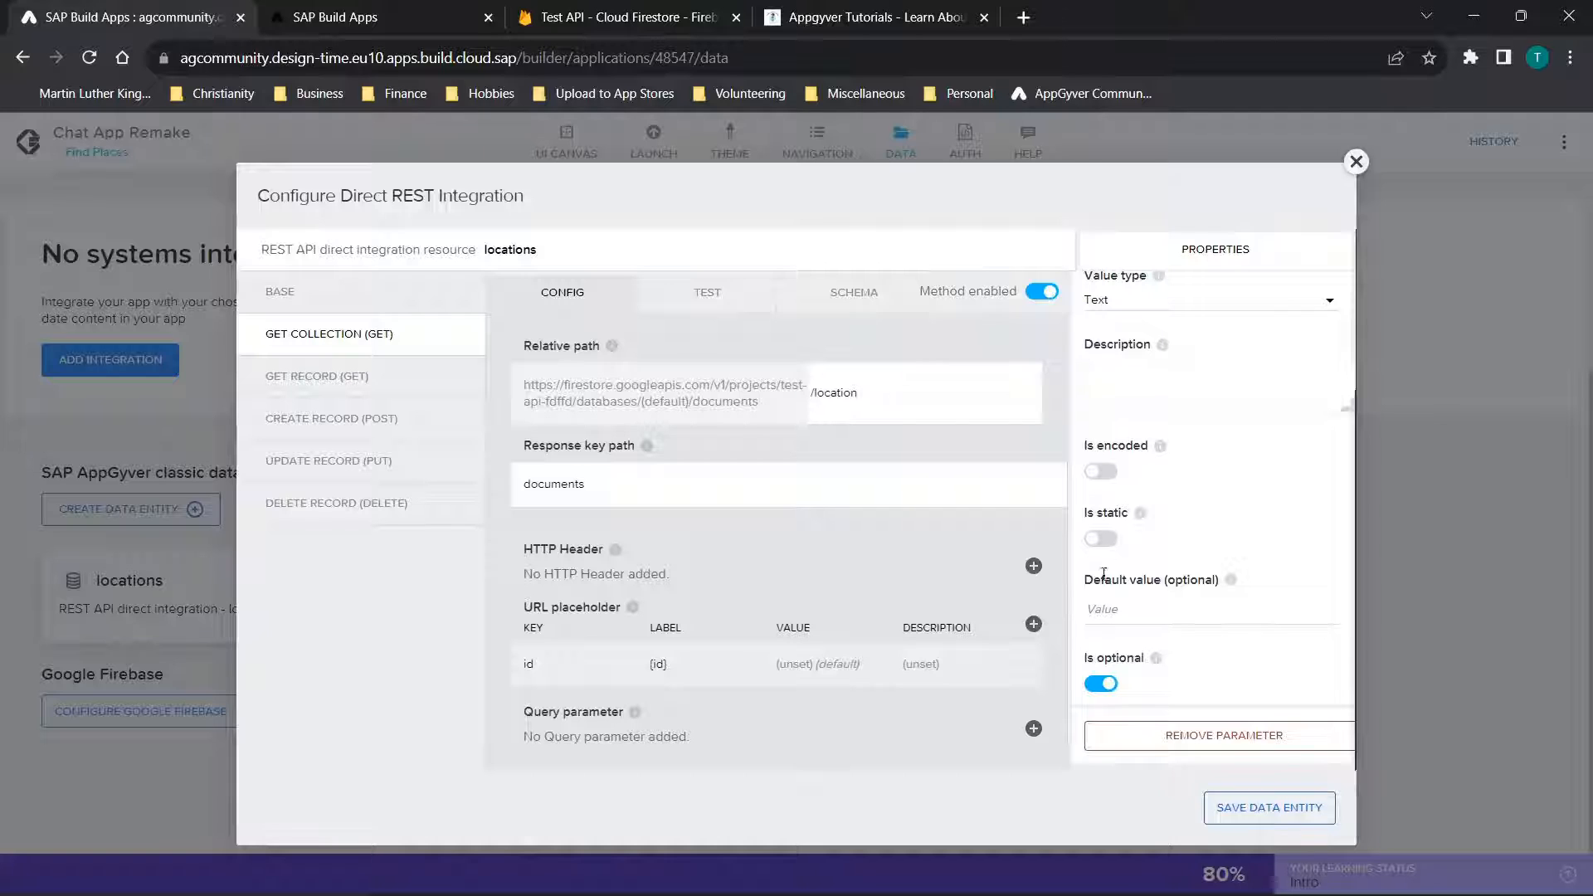
Examine the locations entity's Get Record method, including its id URL placeholder and the {id} part of its relative path
click(319, 377)
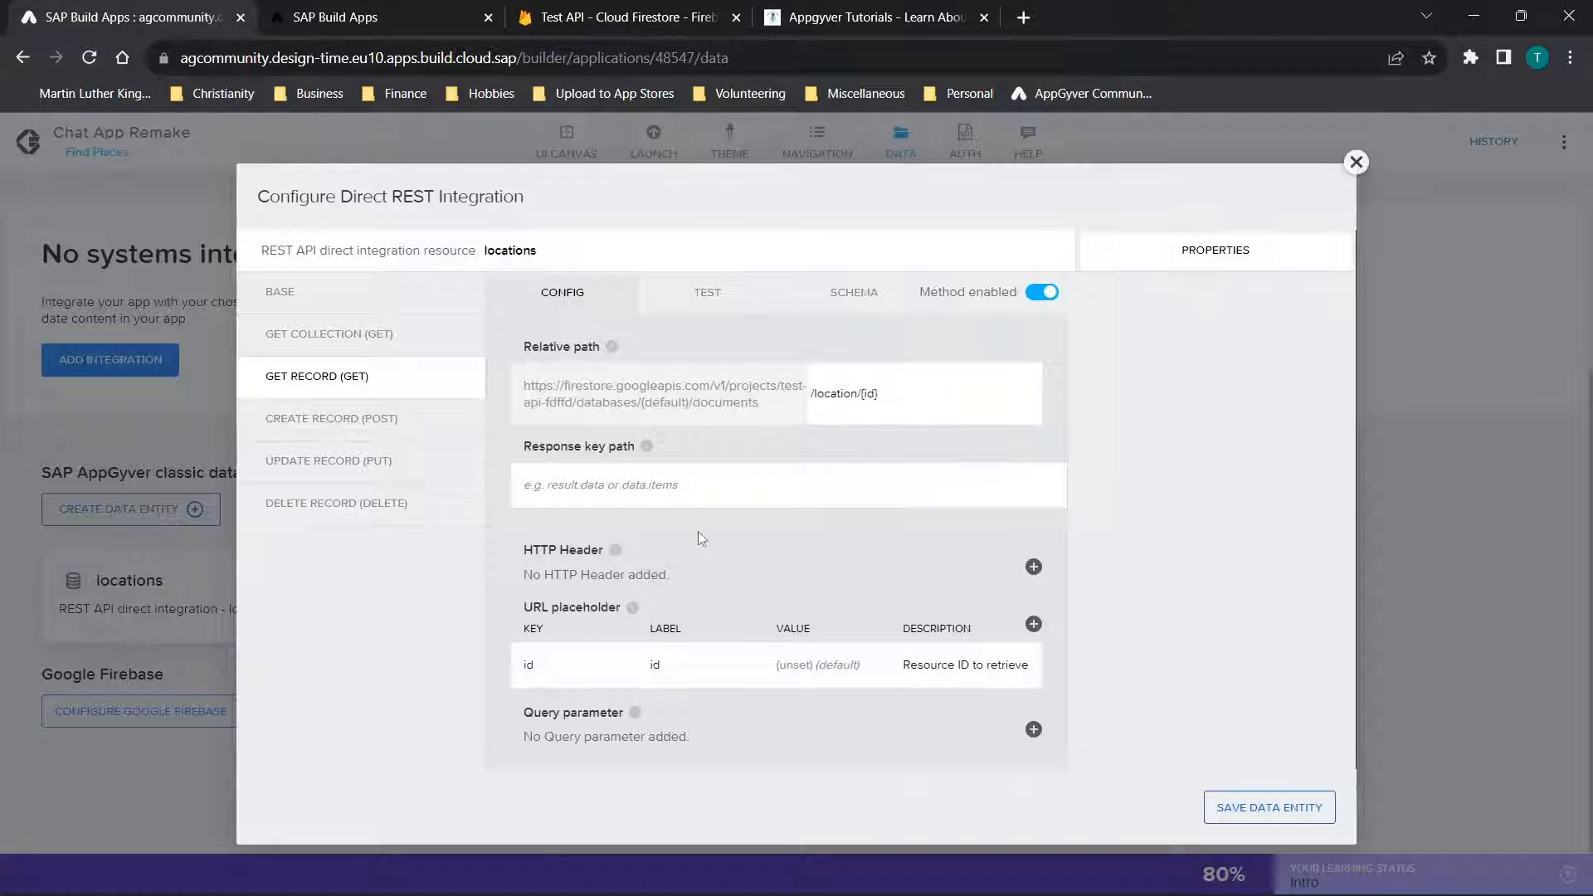
click(546, 676)
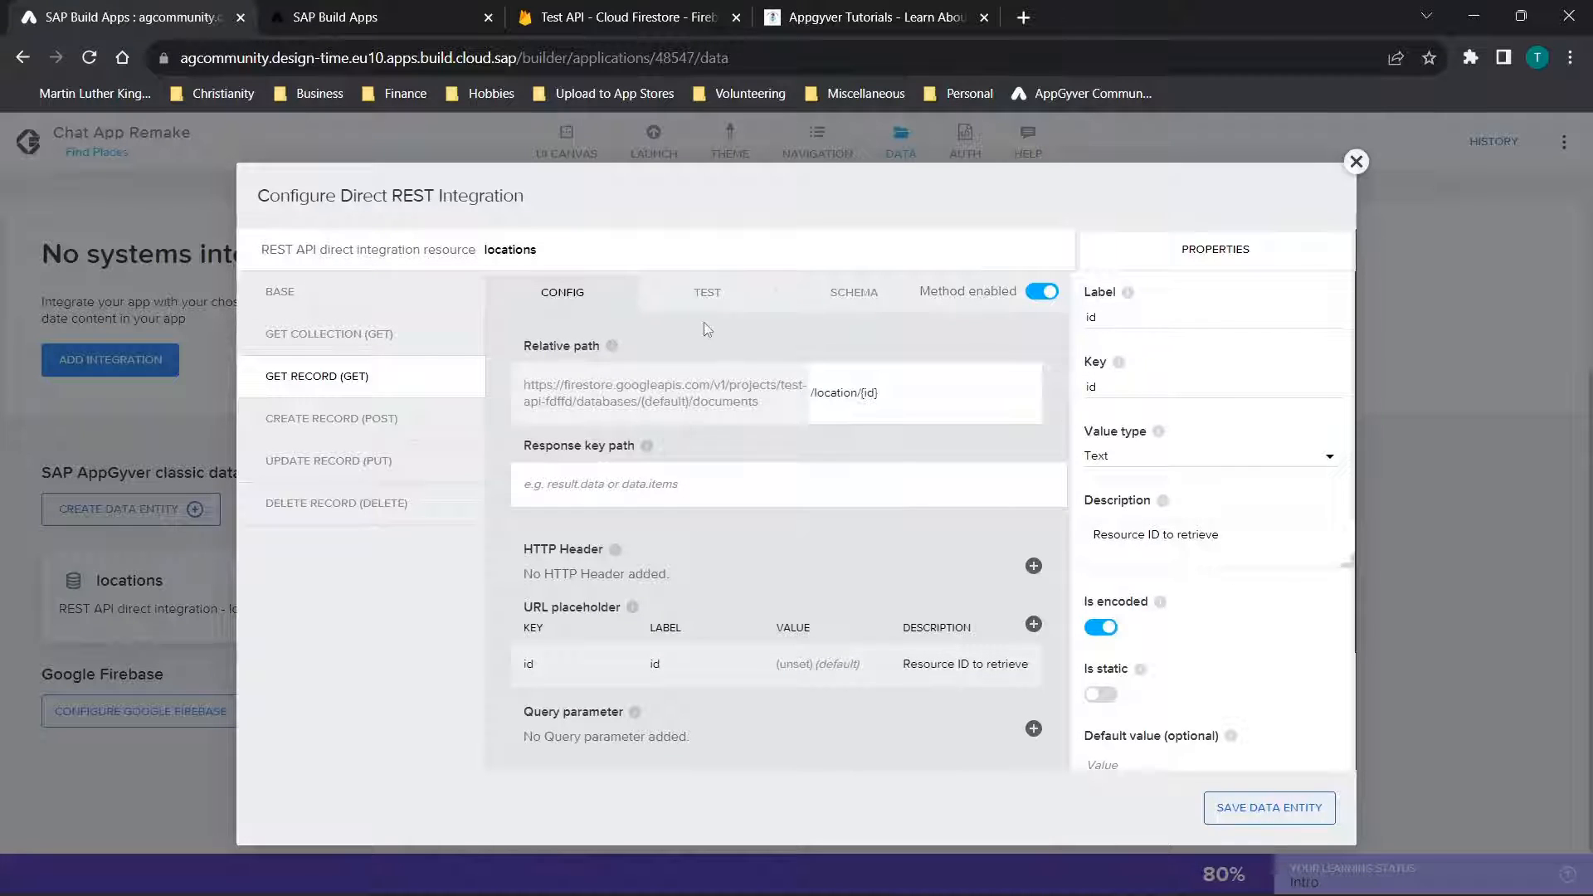
click(883, 395)
drag(886, 394, 861, 404)
Open the Get Record test, and look up a document ID in Cloud Firestore's location collection
click(697, 312)
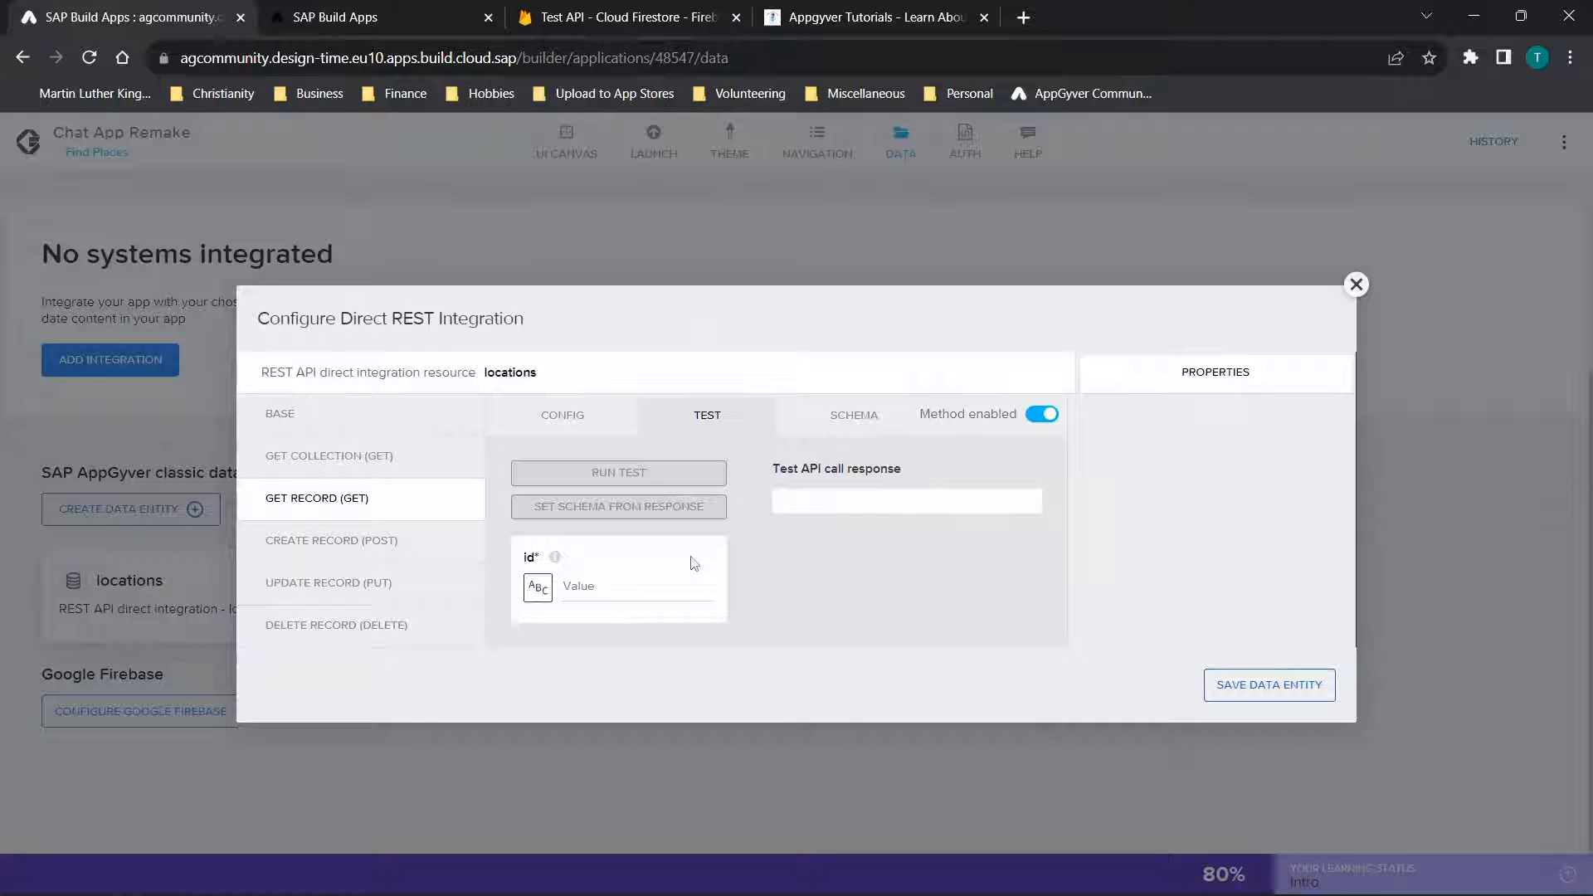
click(585, 592)
click(603, 10)
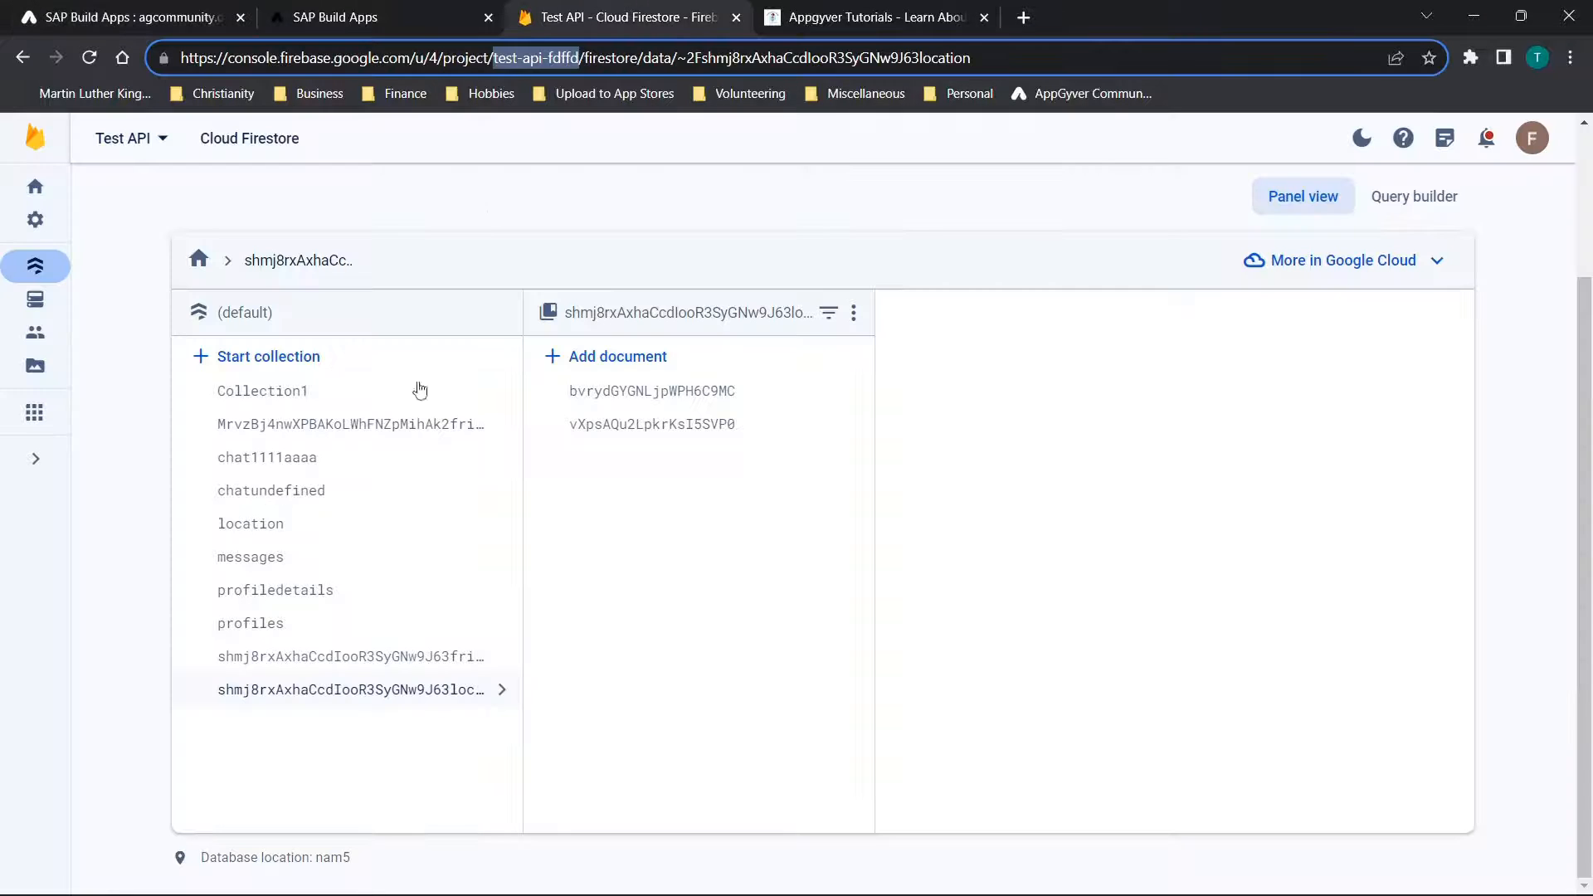
click(265, 536)
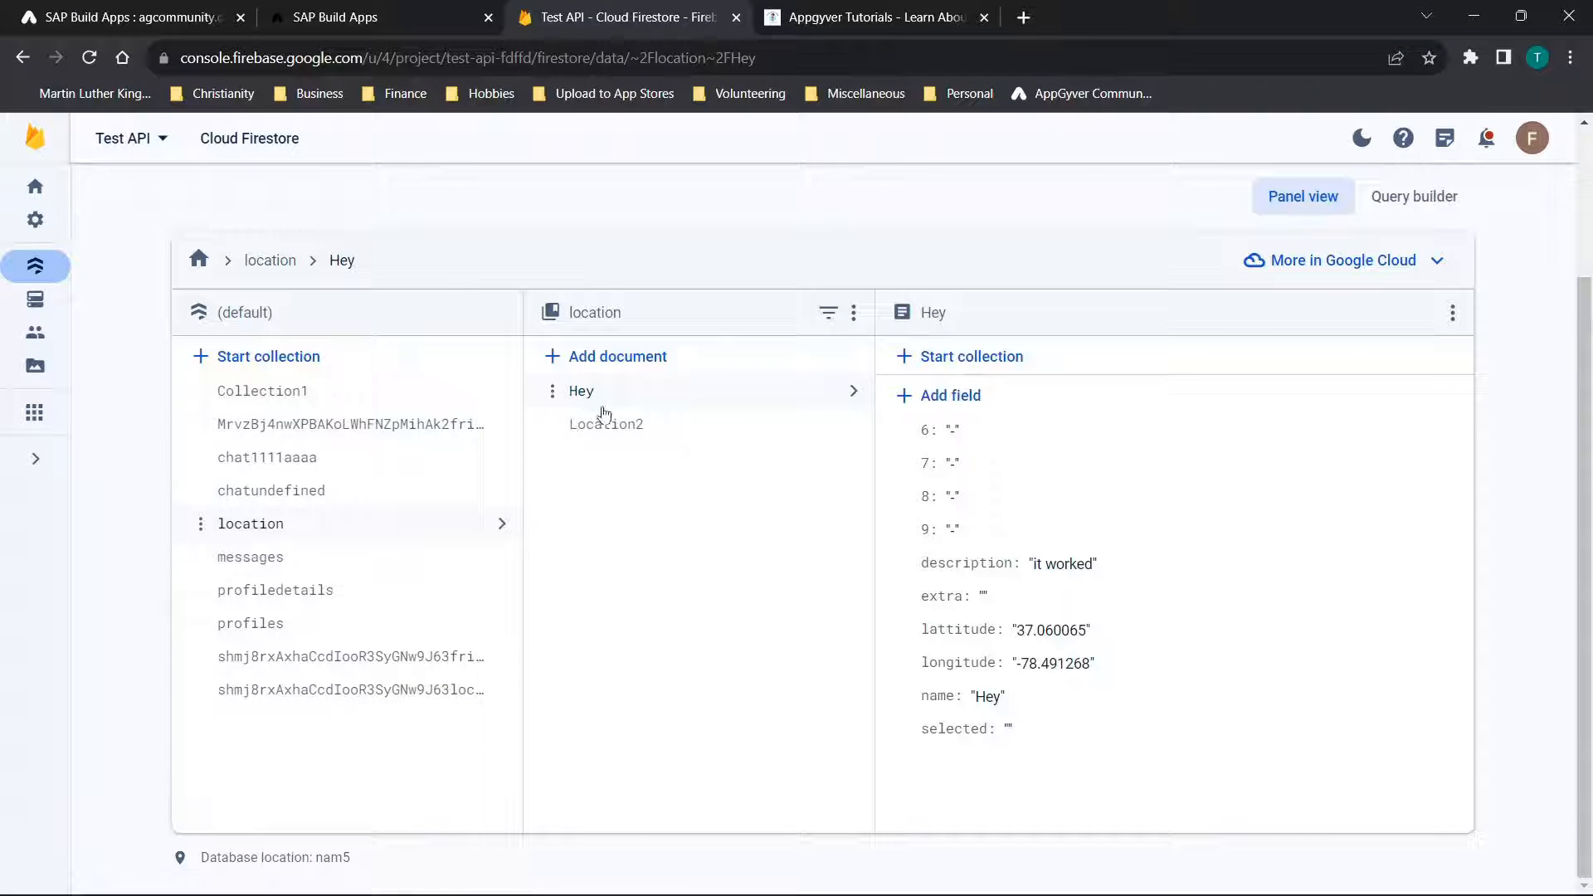
Return to SAP Build Apps and run the locations Get Record test with the id Hey
click(84, 10)
text(H)
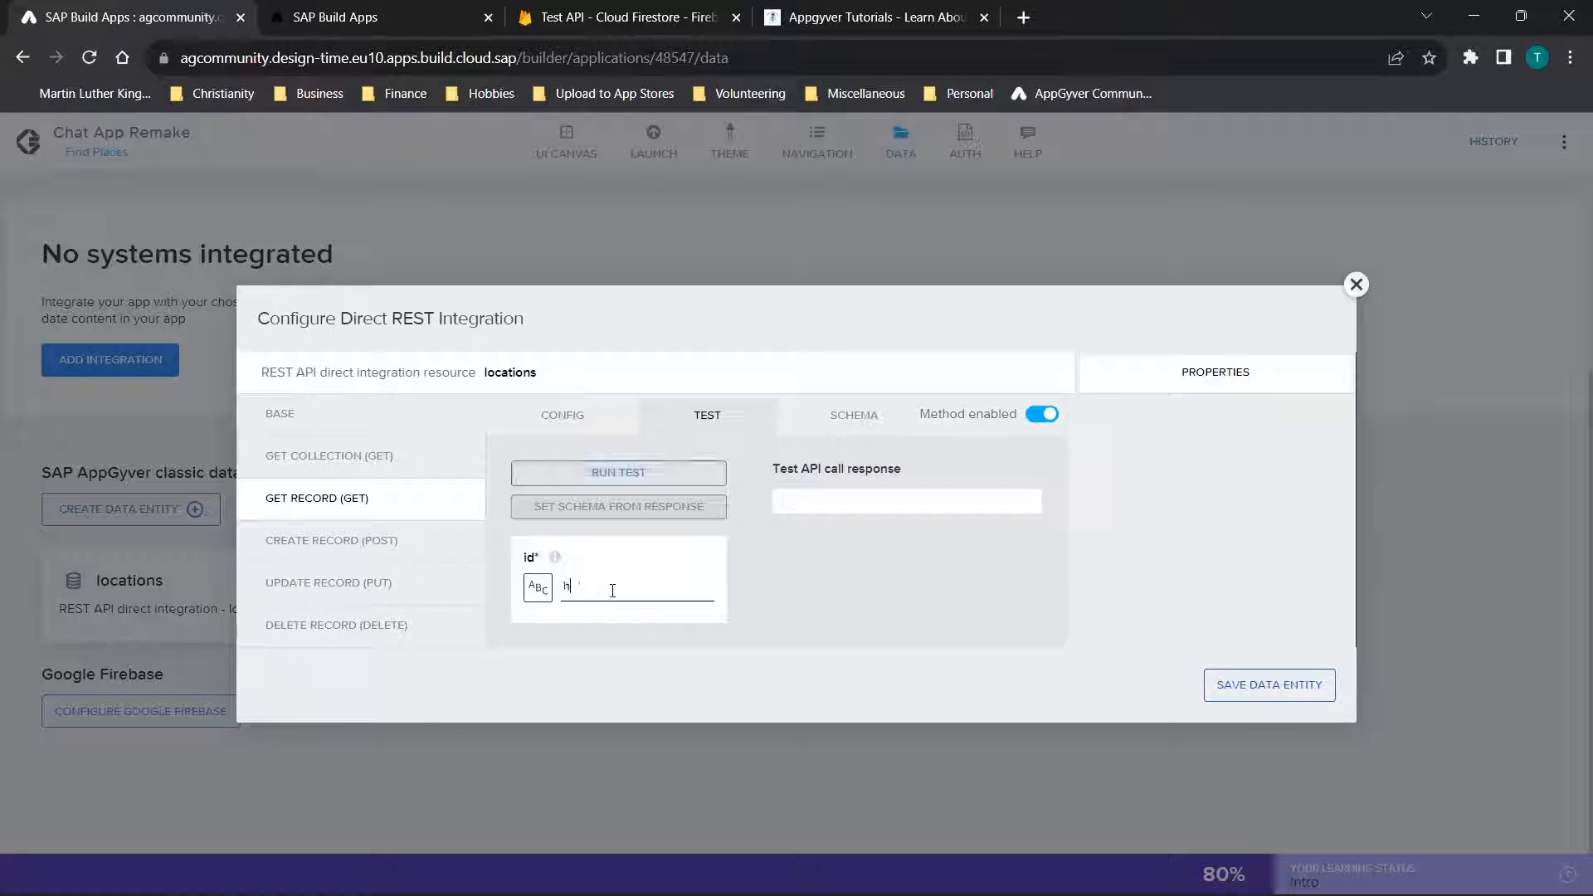
key(BackSpace)
text(Hey)
click(639, 472)
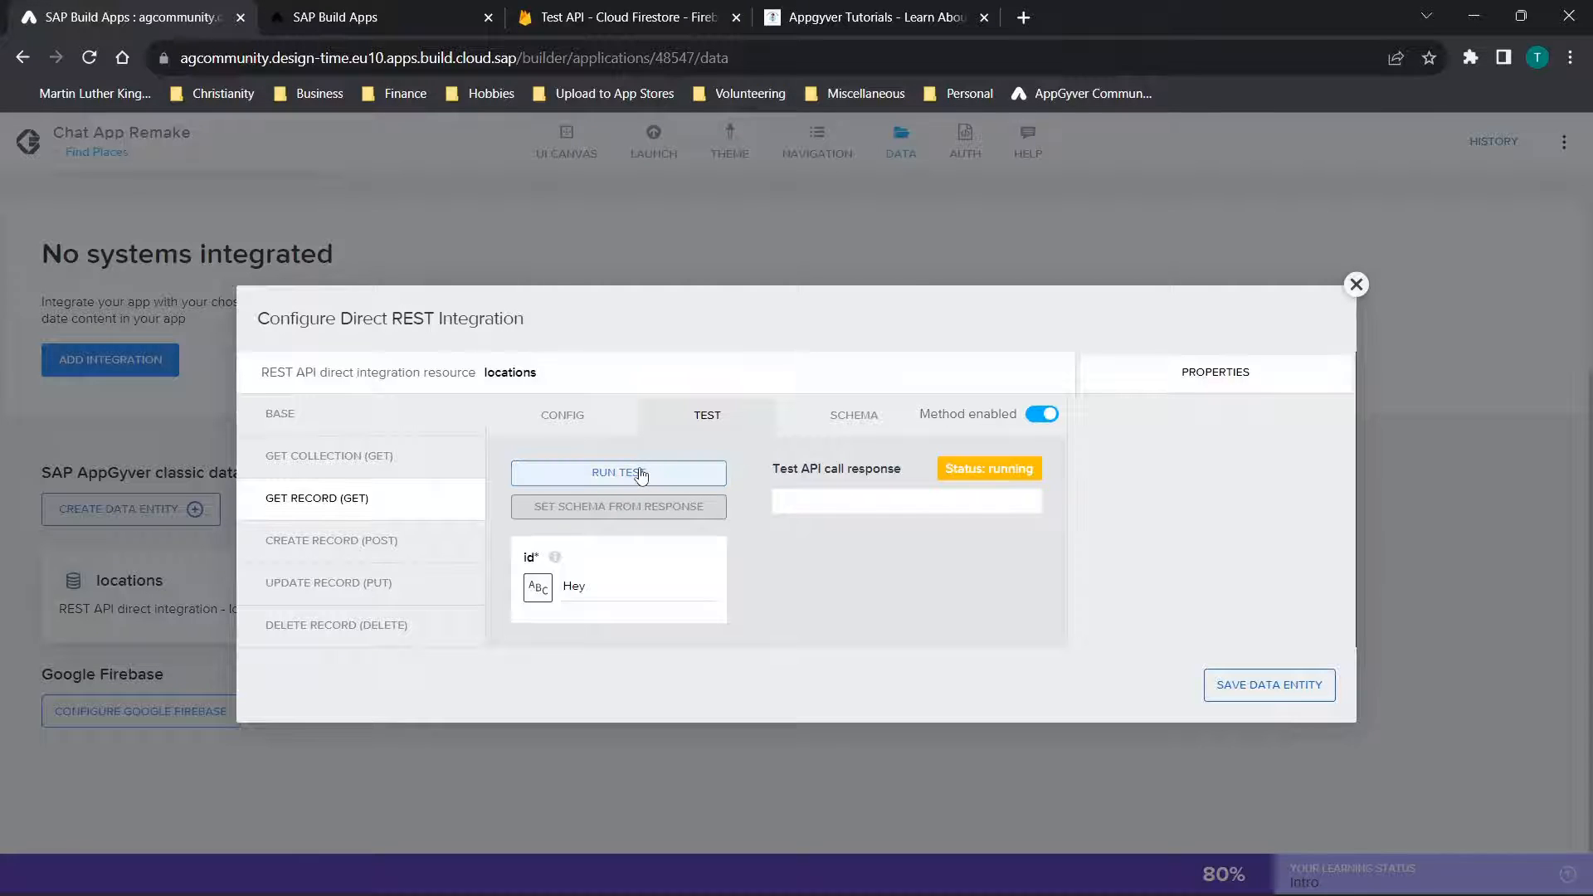
Review the Get Record test response and compare its fields with the Hey document in Cloud Firestore
scroll(847, 479, down, 5)
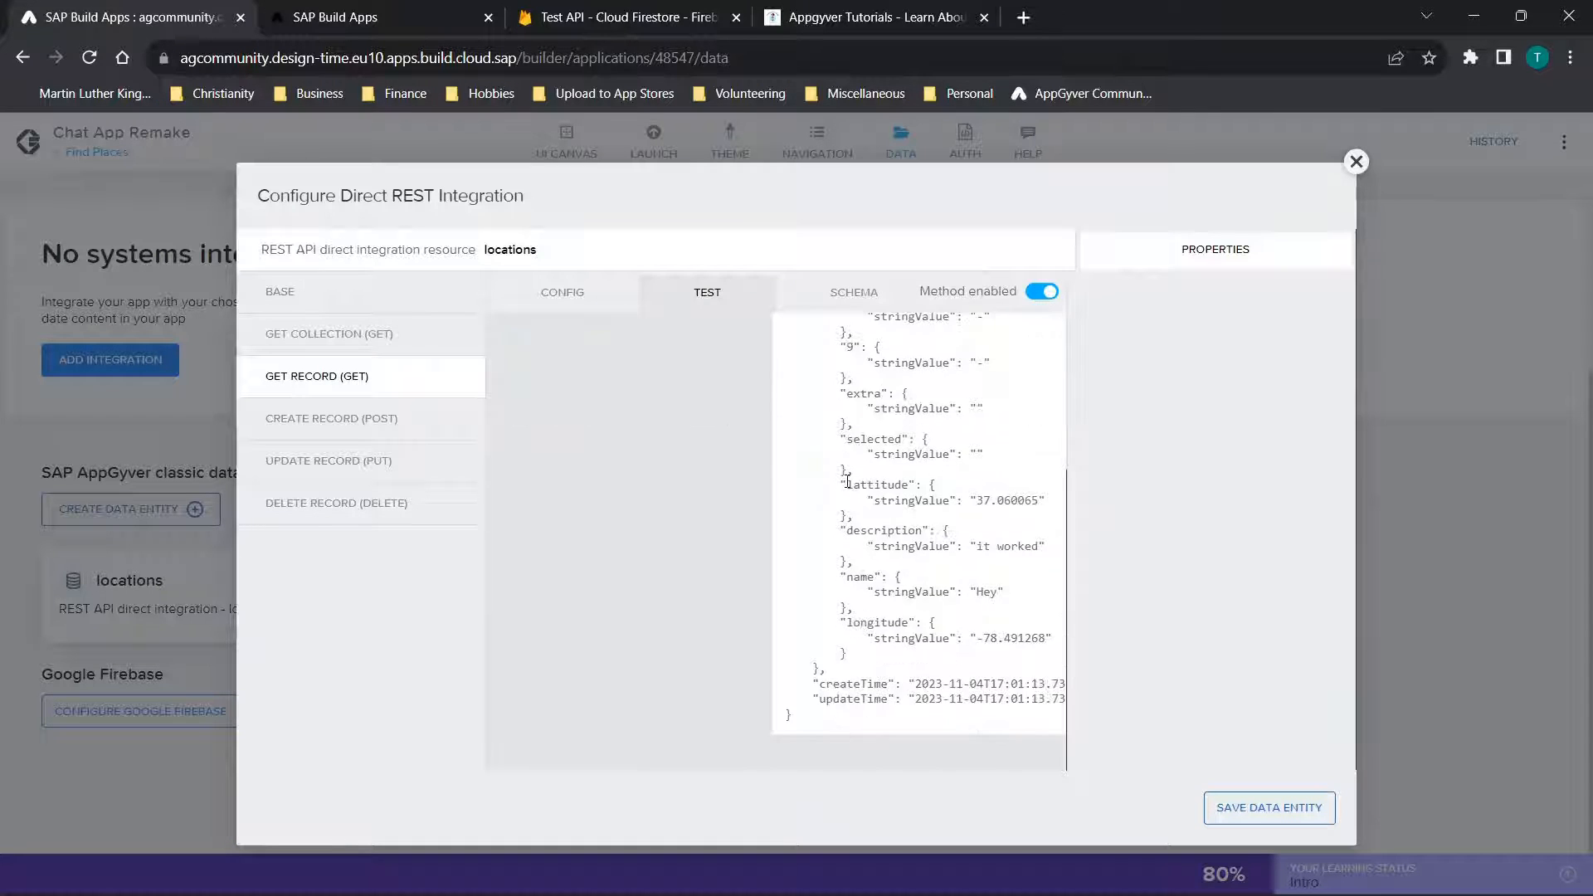
scroll(846, 480, up, 5)
scroll(846, 480, down, 3)
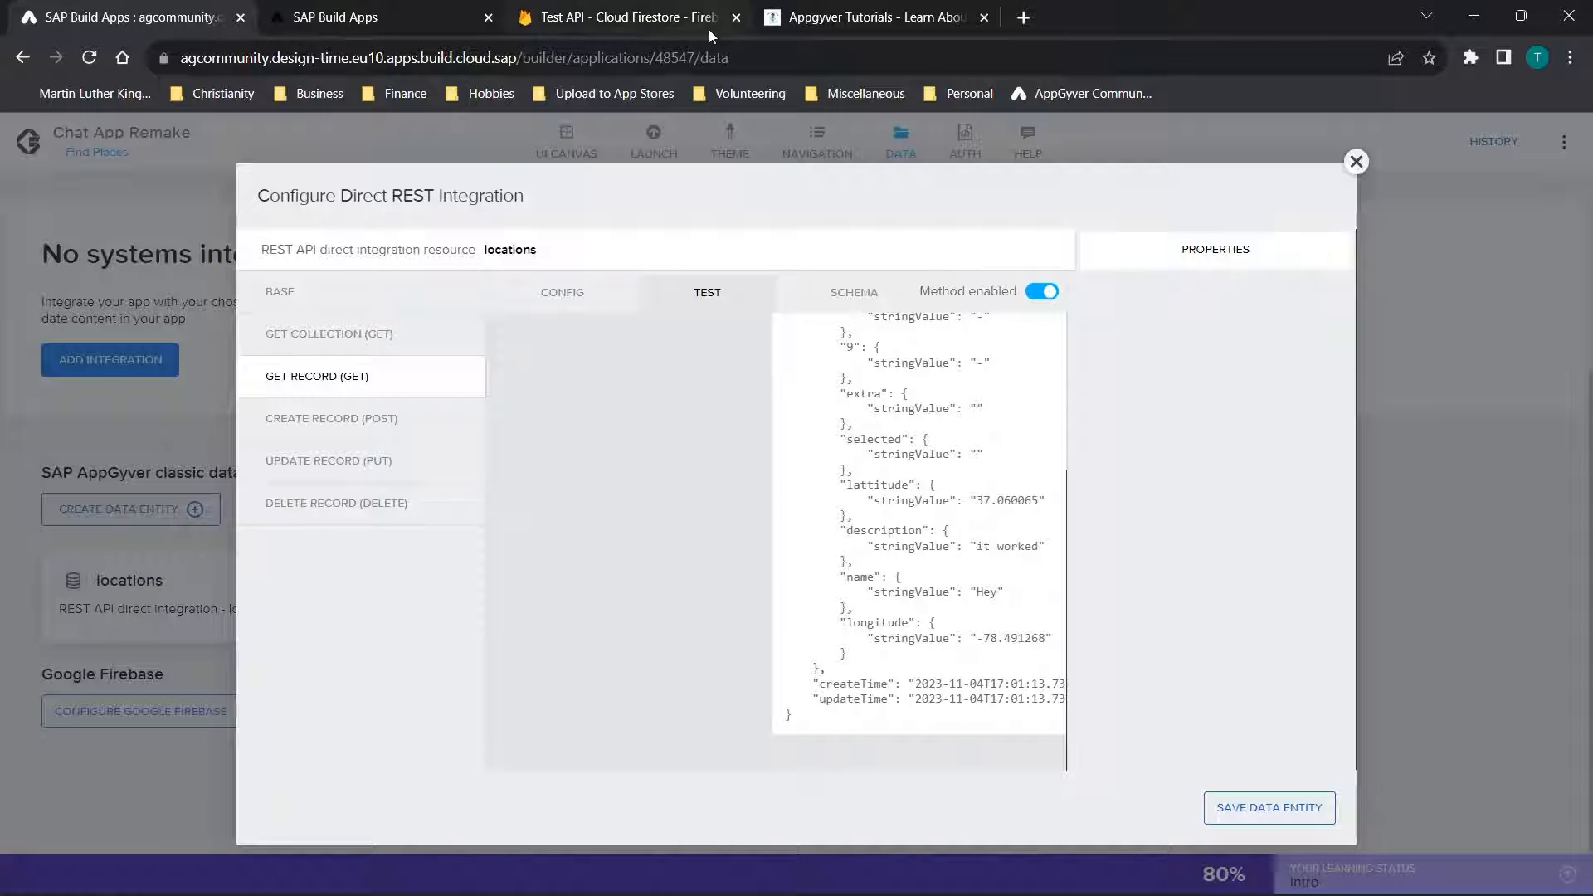
click(631, 16)
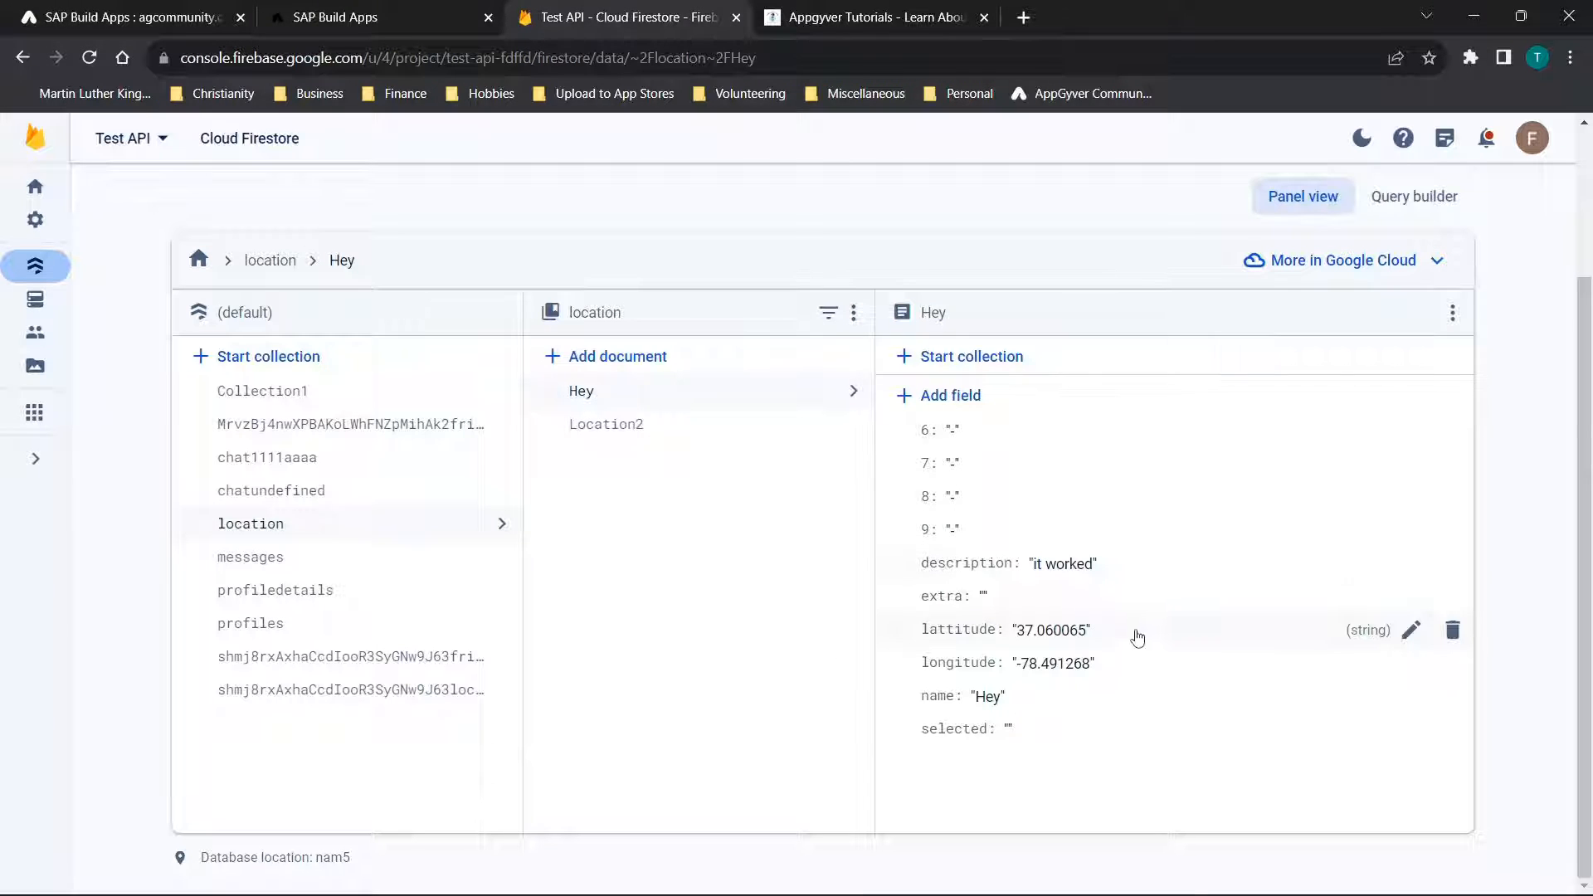
click(115, 15)
scroll(891, 489, up, 3)
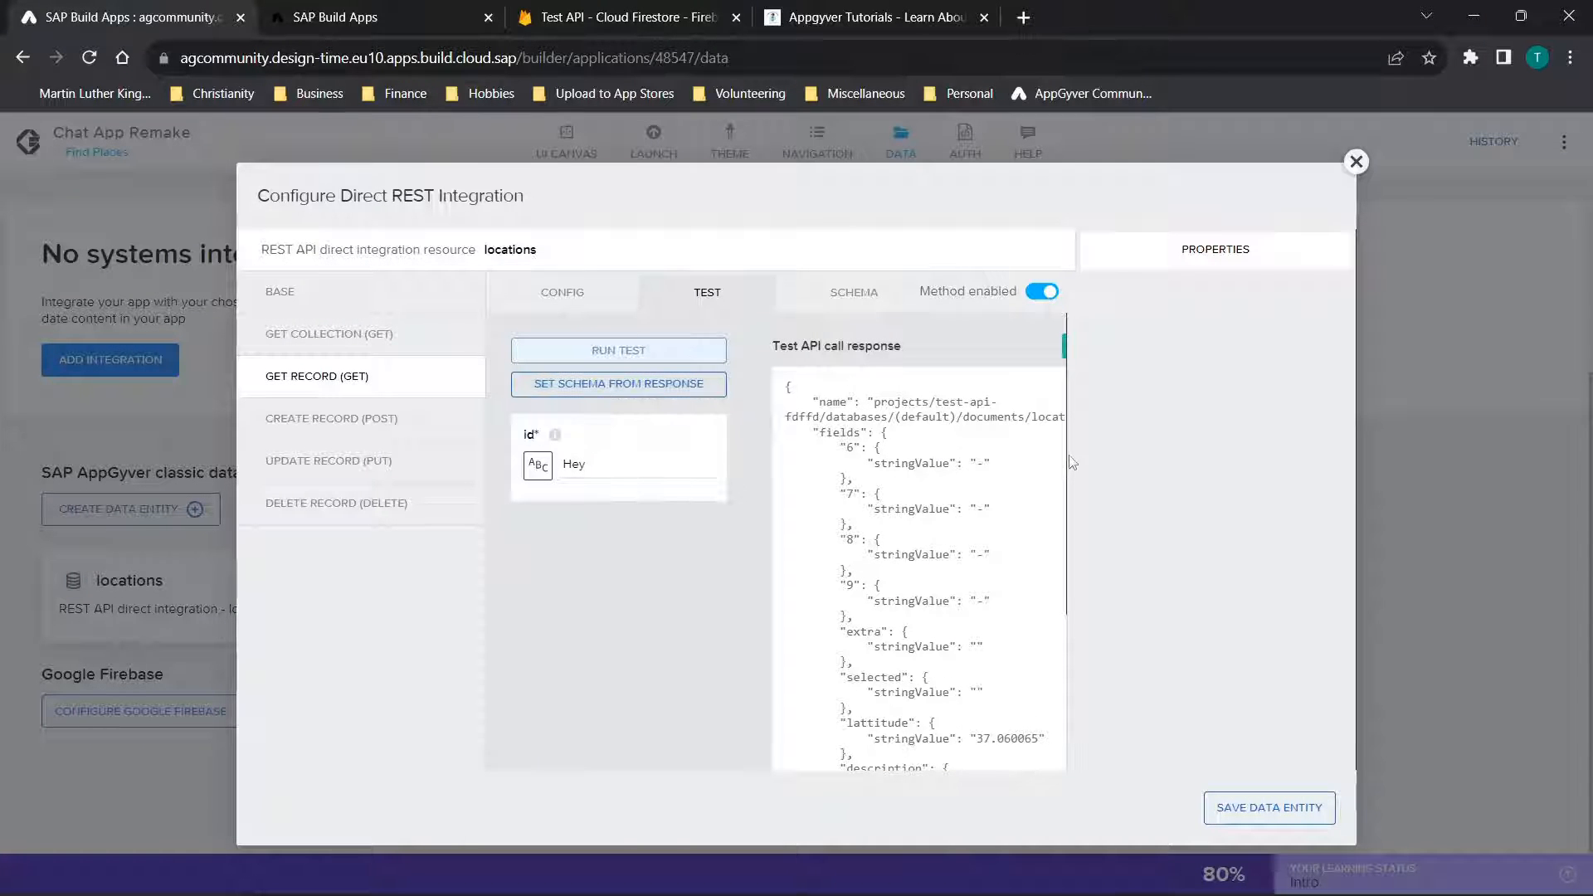
Check the locations entity's Create Record and Get Collection methods, and switch to the mylocations entity's configuration
click(324, 420)
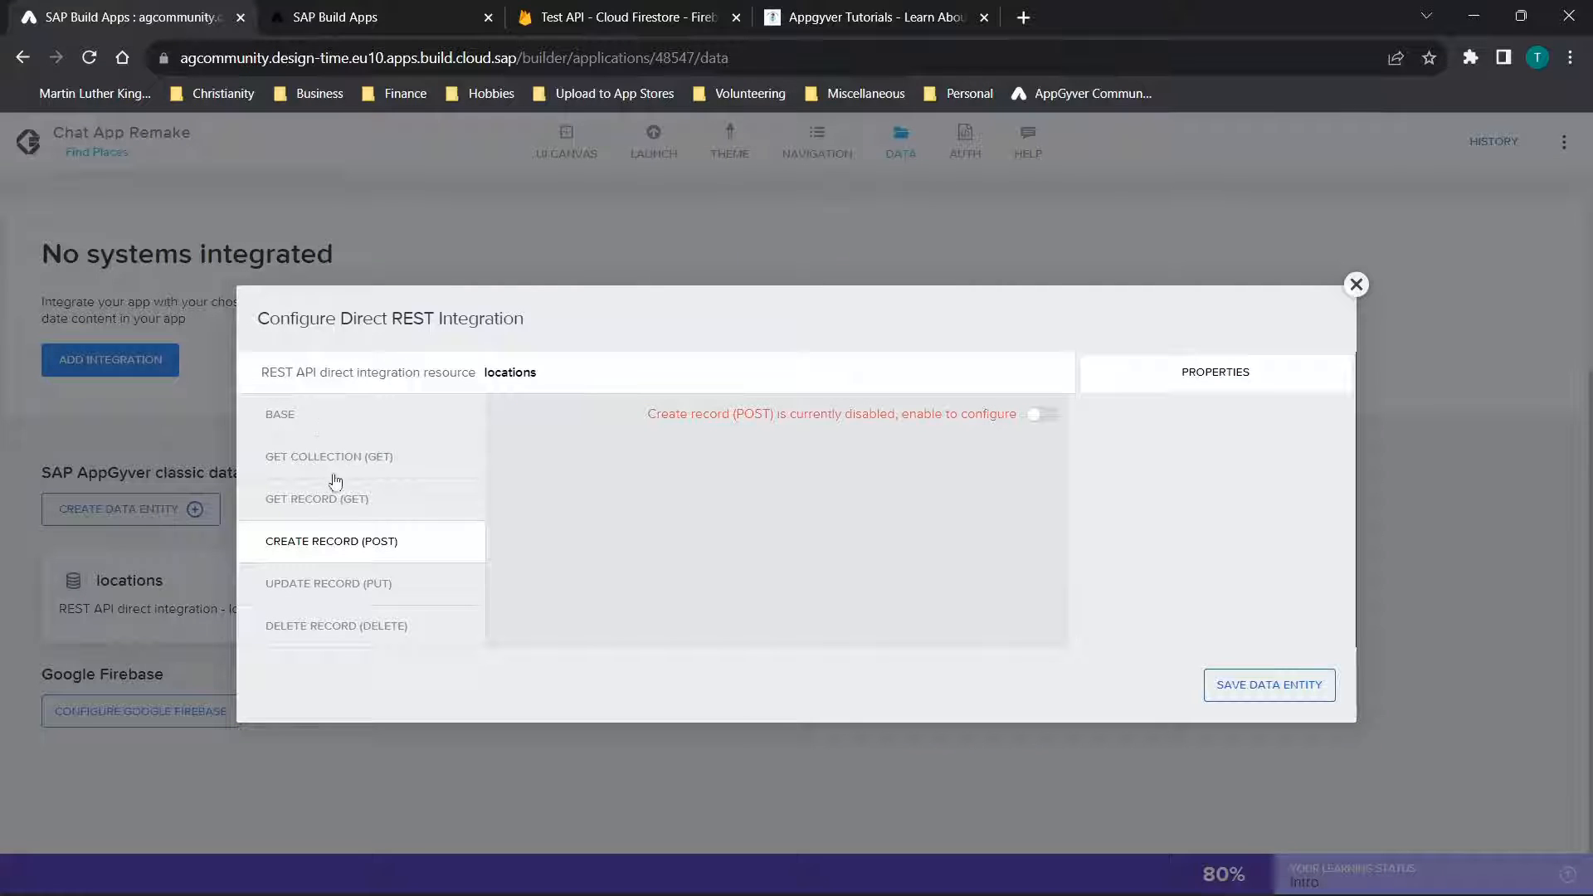
click(367, 465)
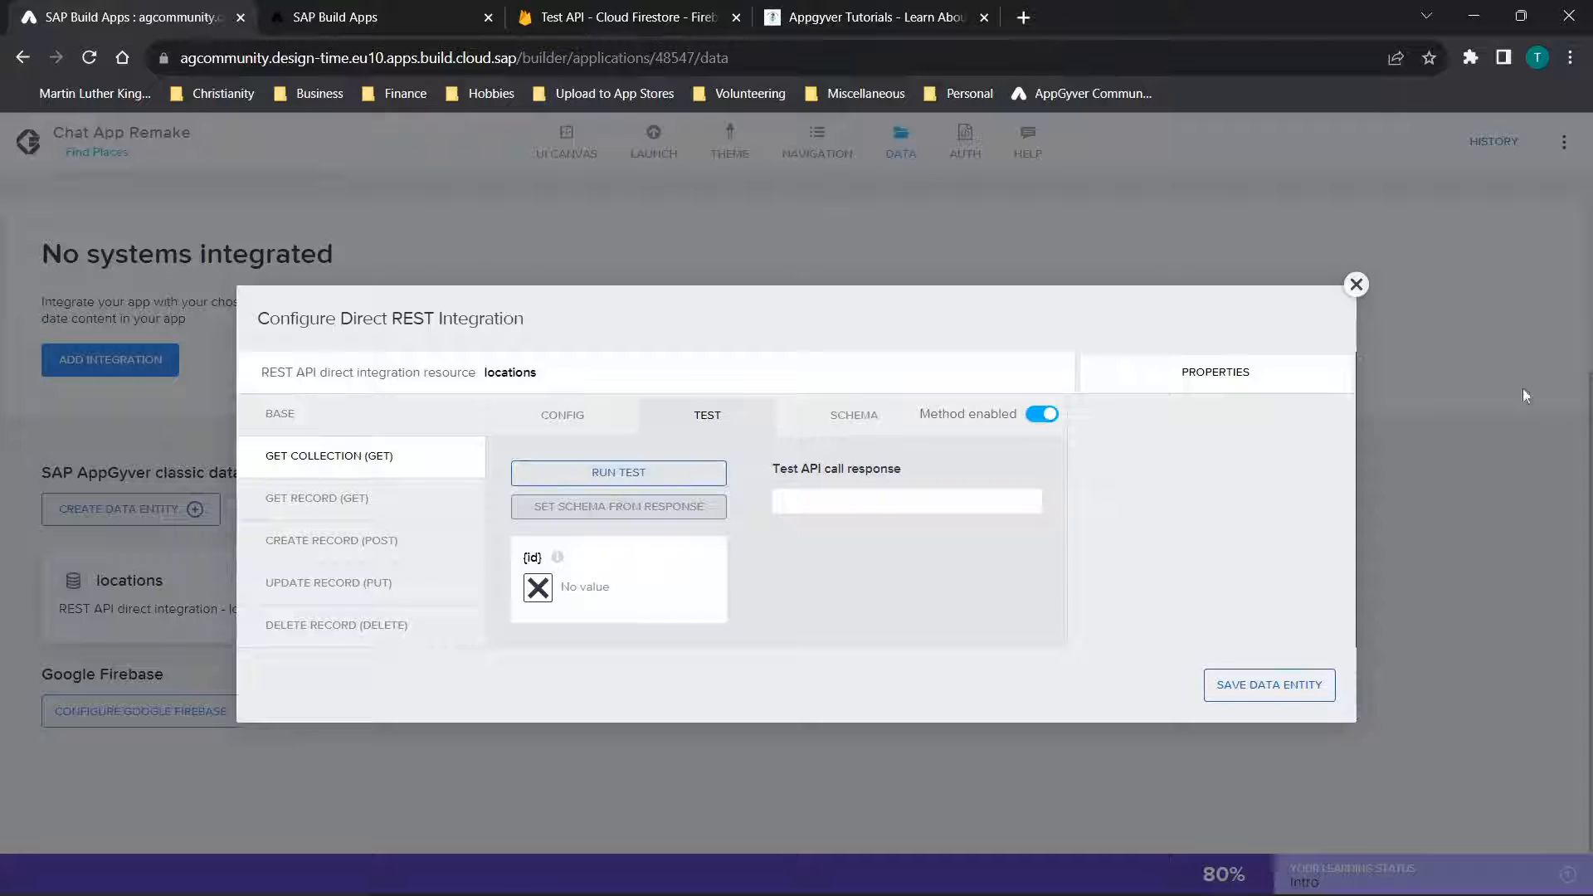
click(1357, 285)
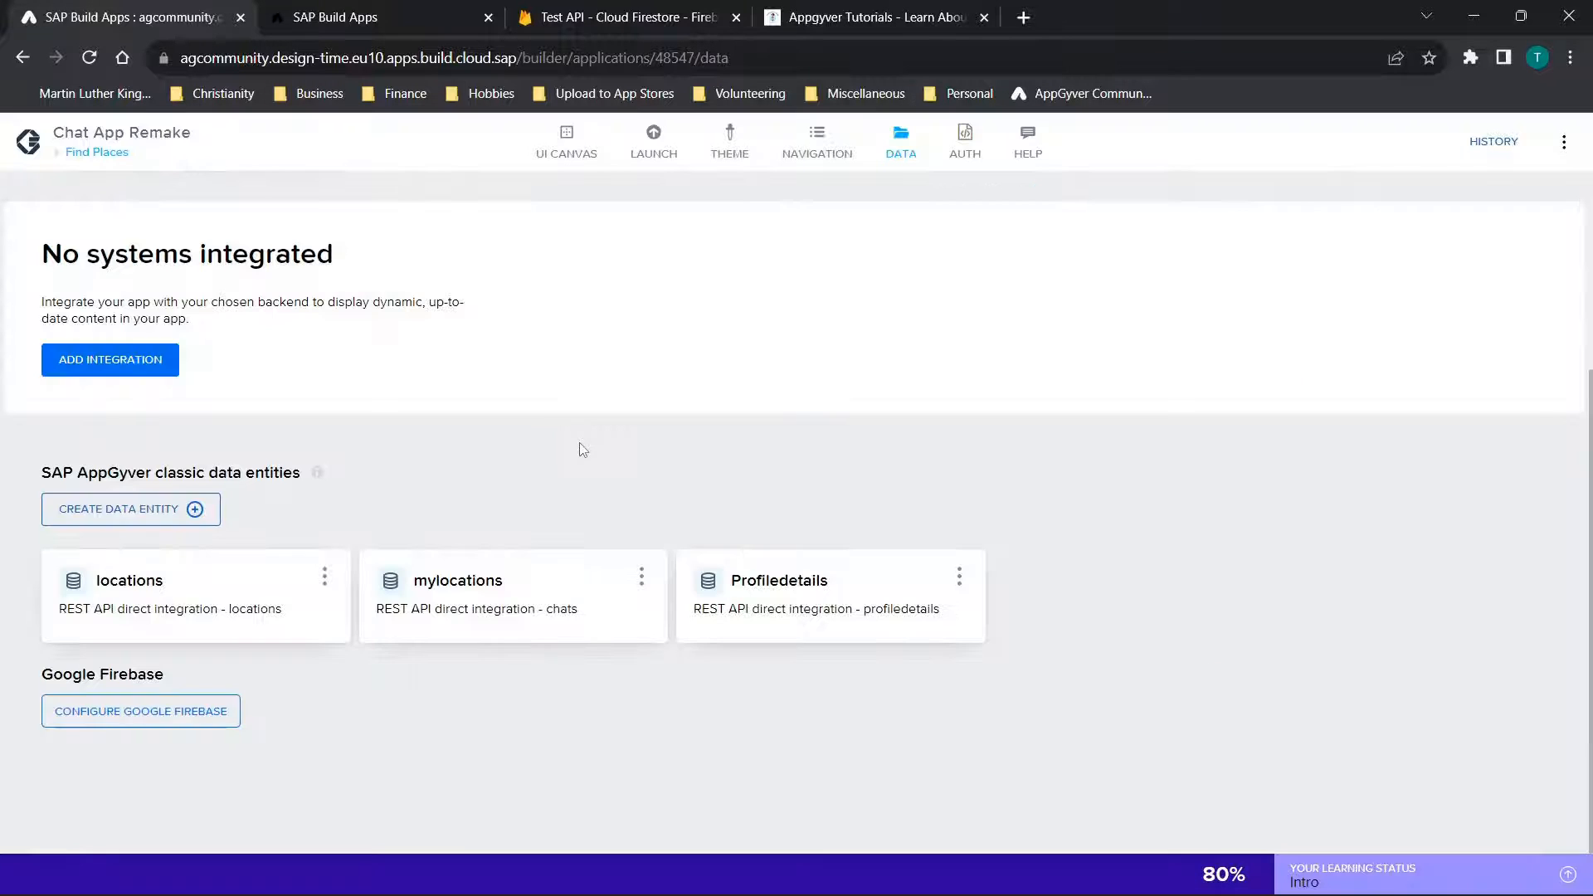
click(584, 568)
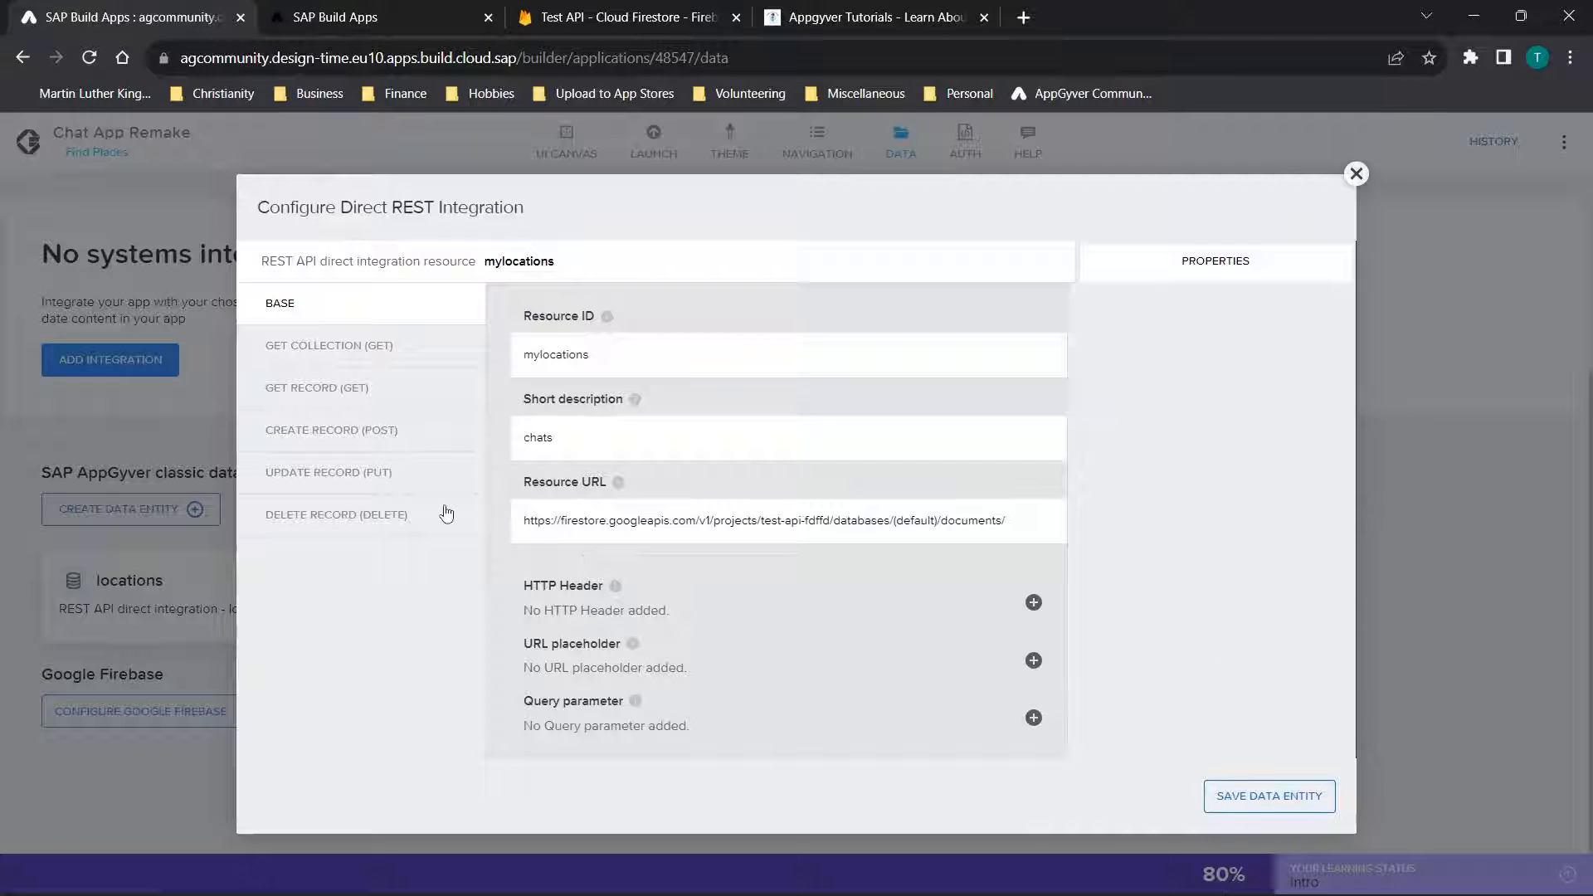
Switch to the app preview, add a favorite location named Hi, and view its stored document in Cloud Firestore
click(342, 12)
scroll(391, 249, up, 3)
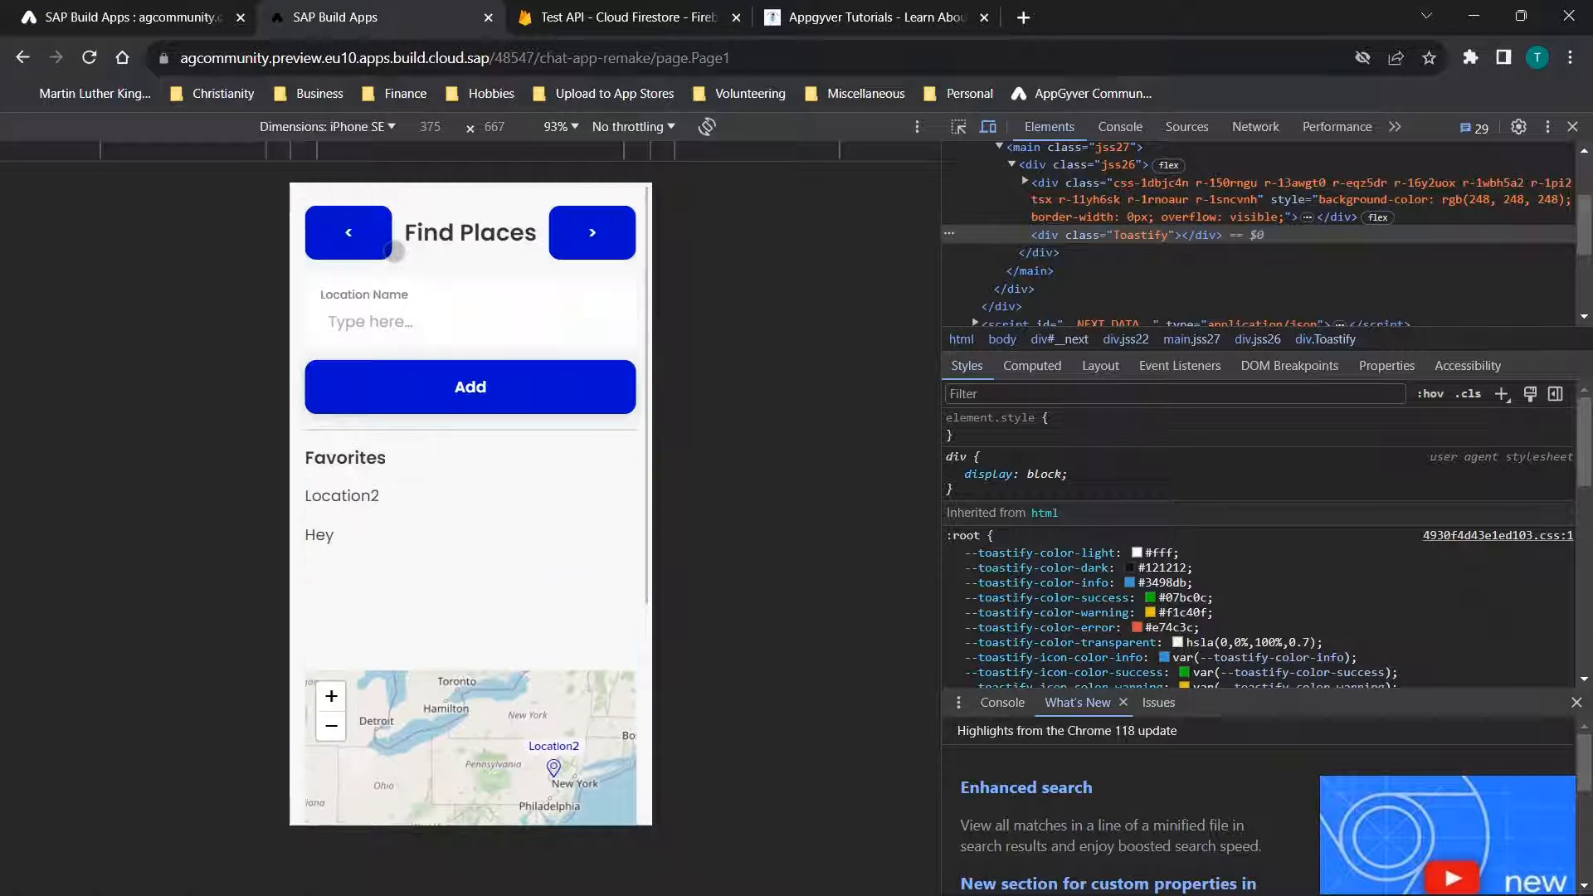
click(390, 319)
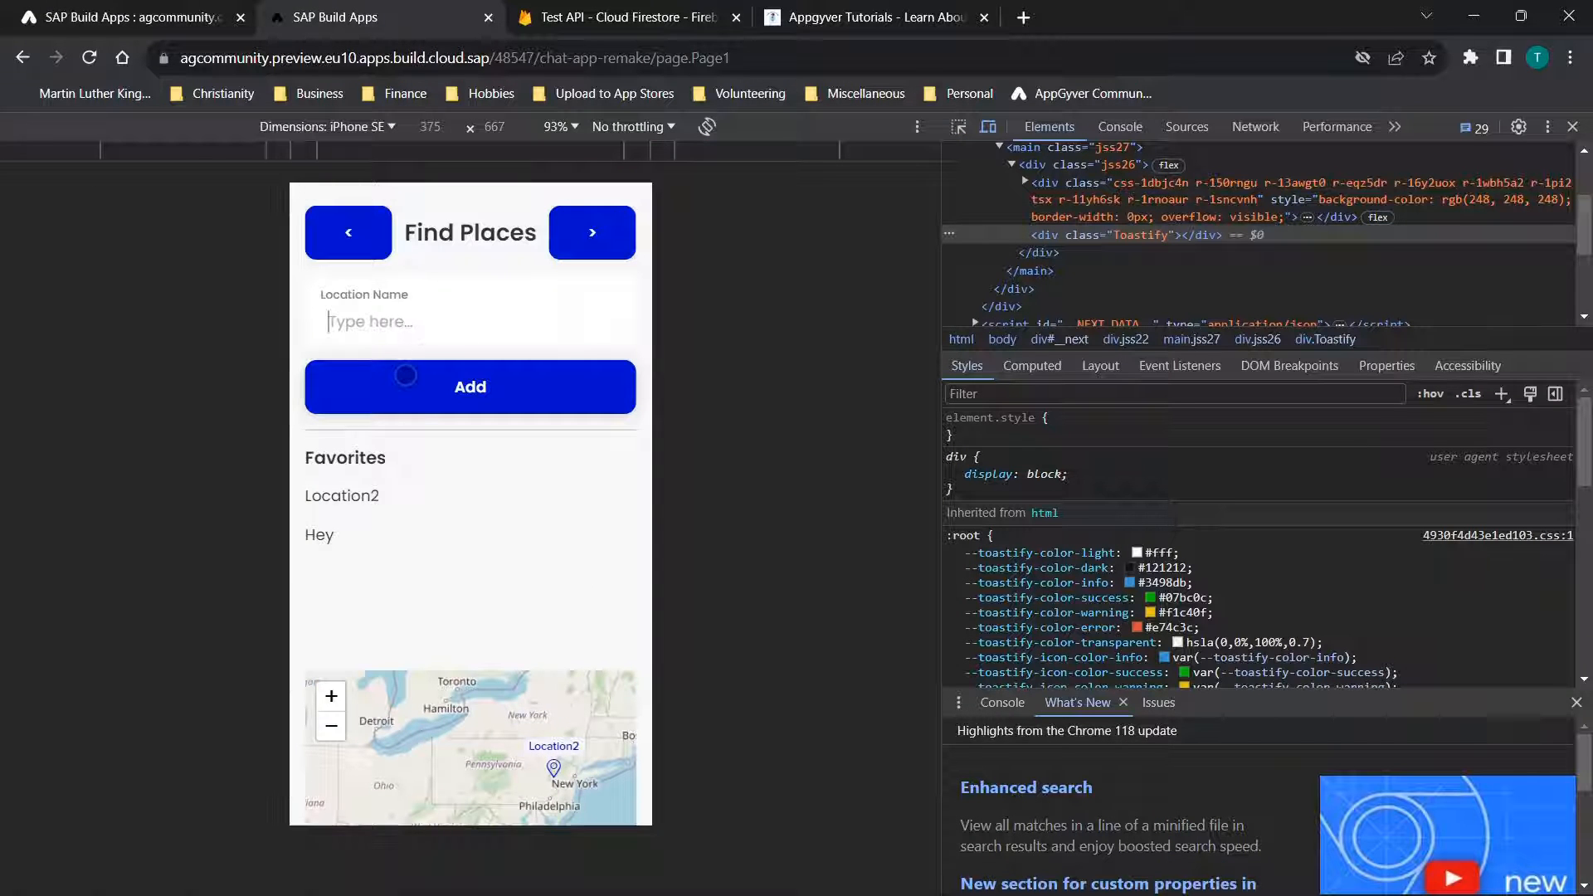
text(Hi)
click(405, 370)
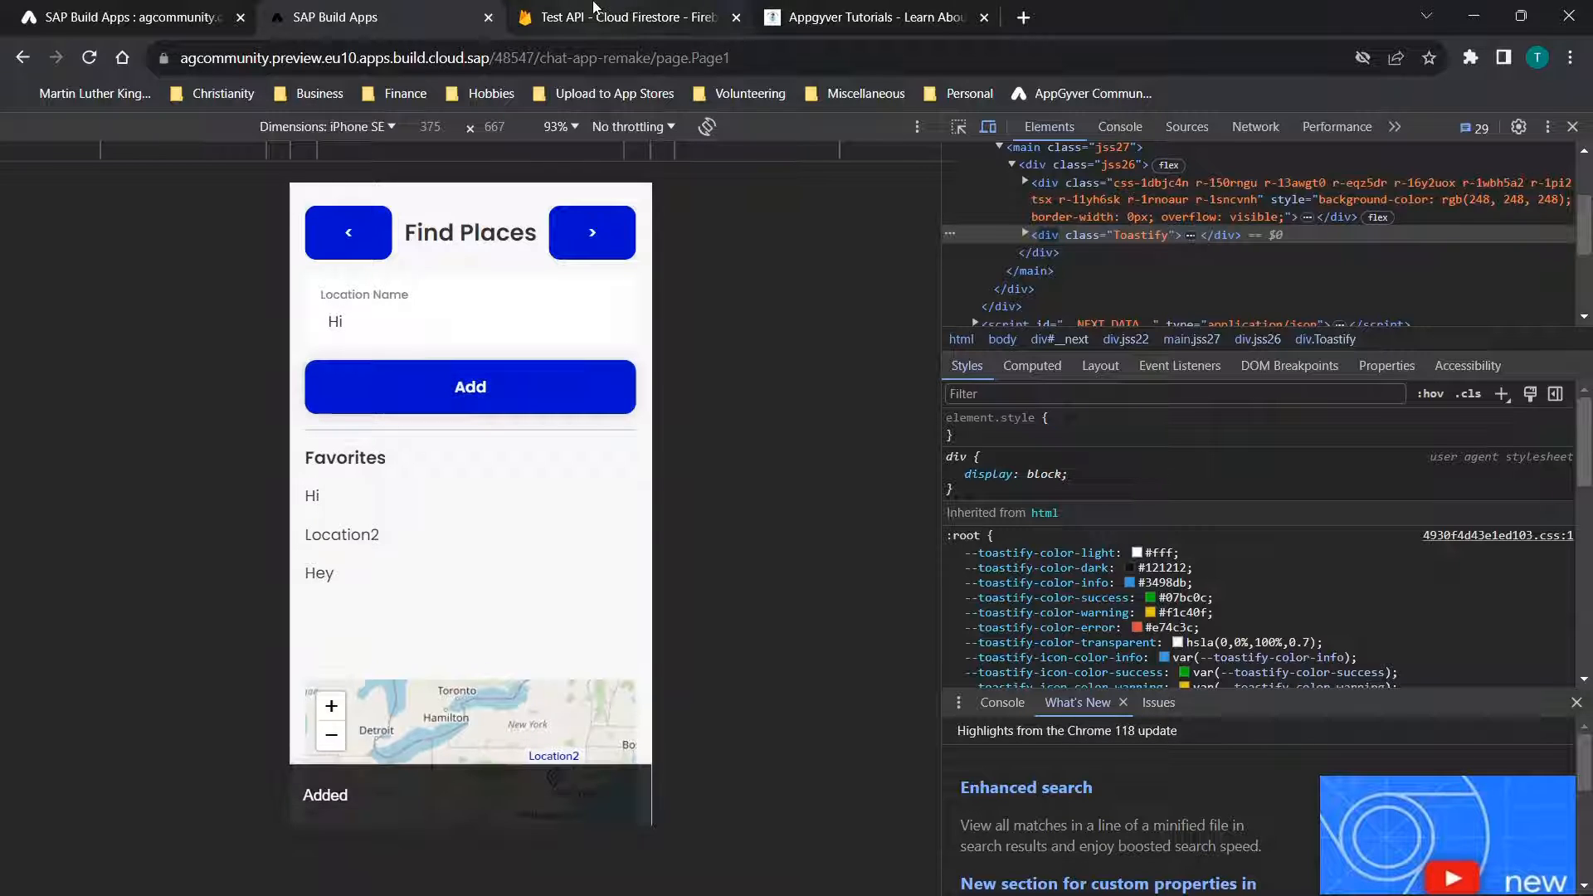
click(618, 16)
click(332, 689)
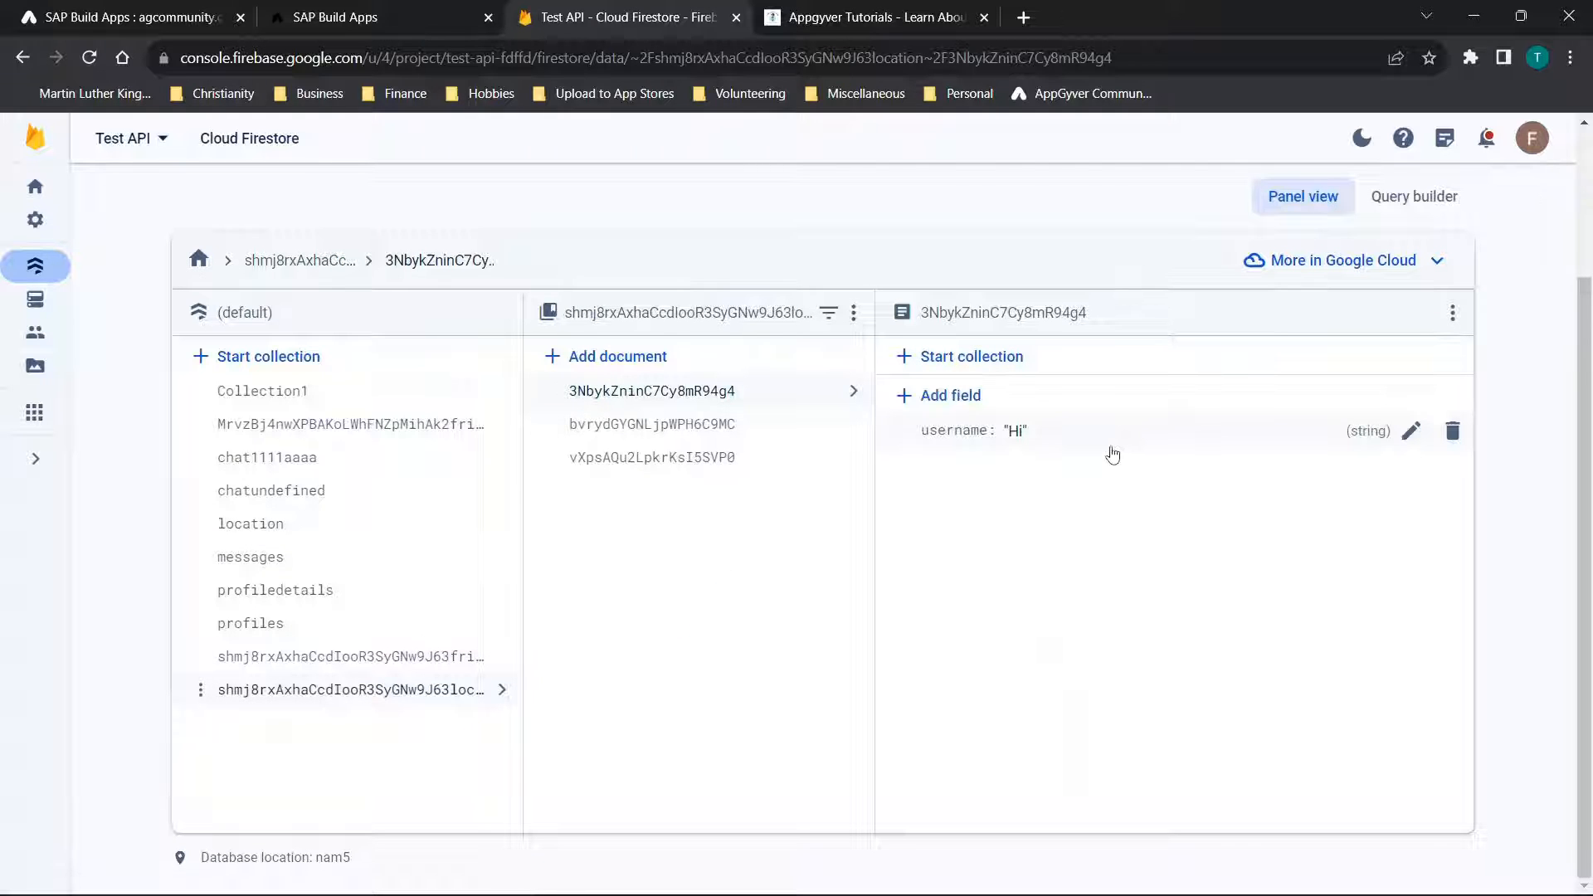
Back in SAP Build Apps, examine the mylocations entity's resource ID, short description and resource URL, highlighting the project ID
click(133, 16)
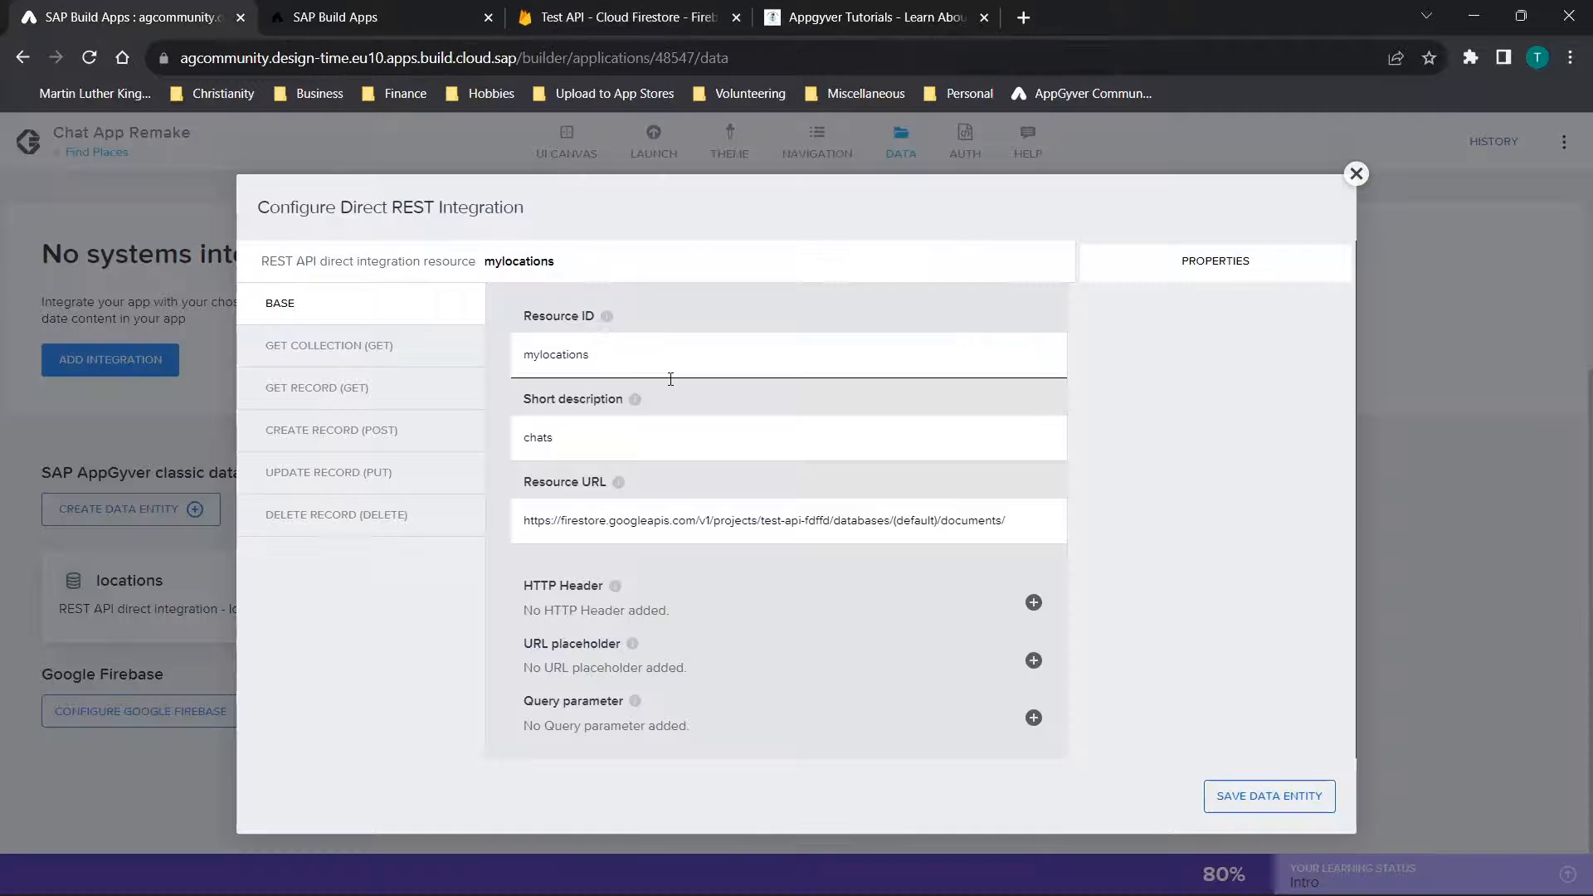
double_click(669, 377)
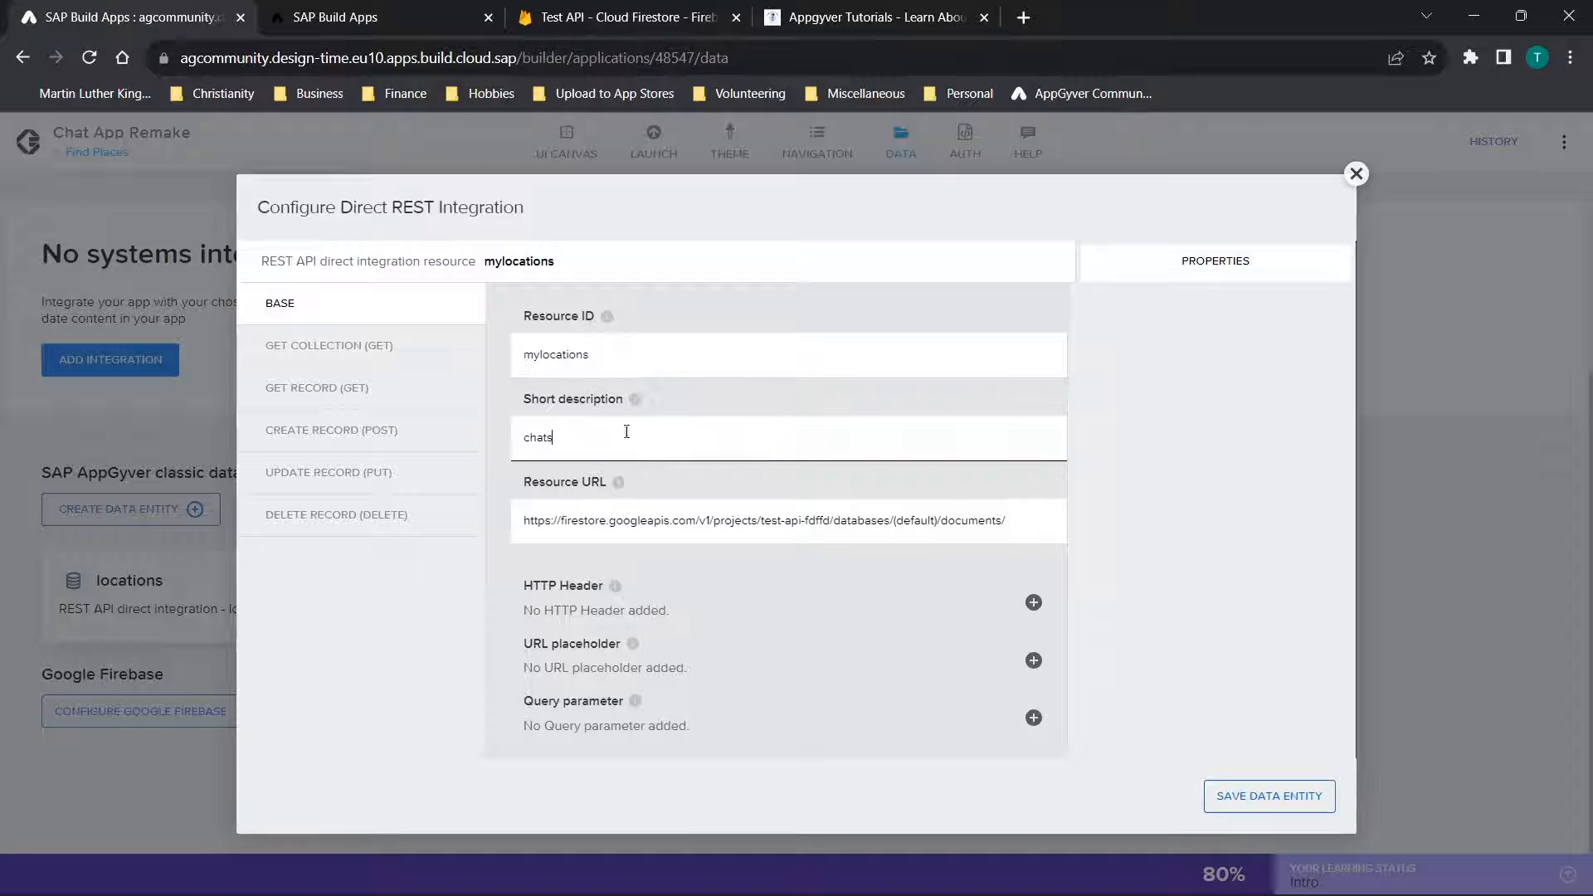
double_click(732, 430)
click(645, 448)
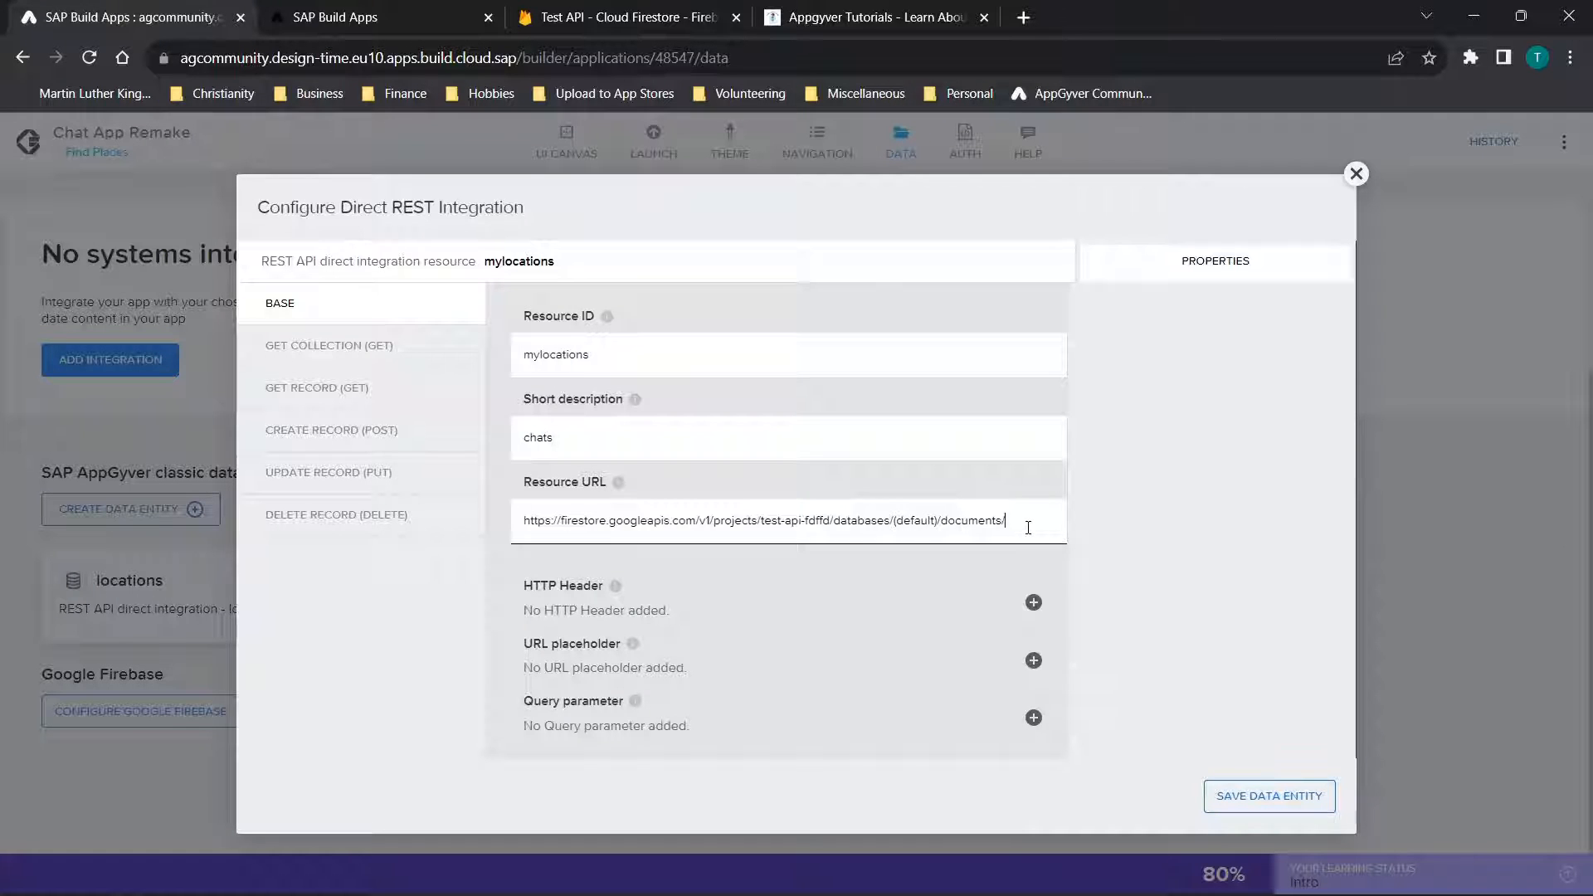
drag(1027, 529, 349, 545)
click(833, 540)
drag(799, 522, 841, 531)
Examine the mylocations Get Collection method's {id}location relative path, response key path and id URL placeholder
click(310, 347)
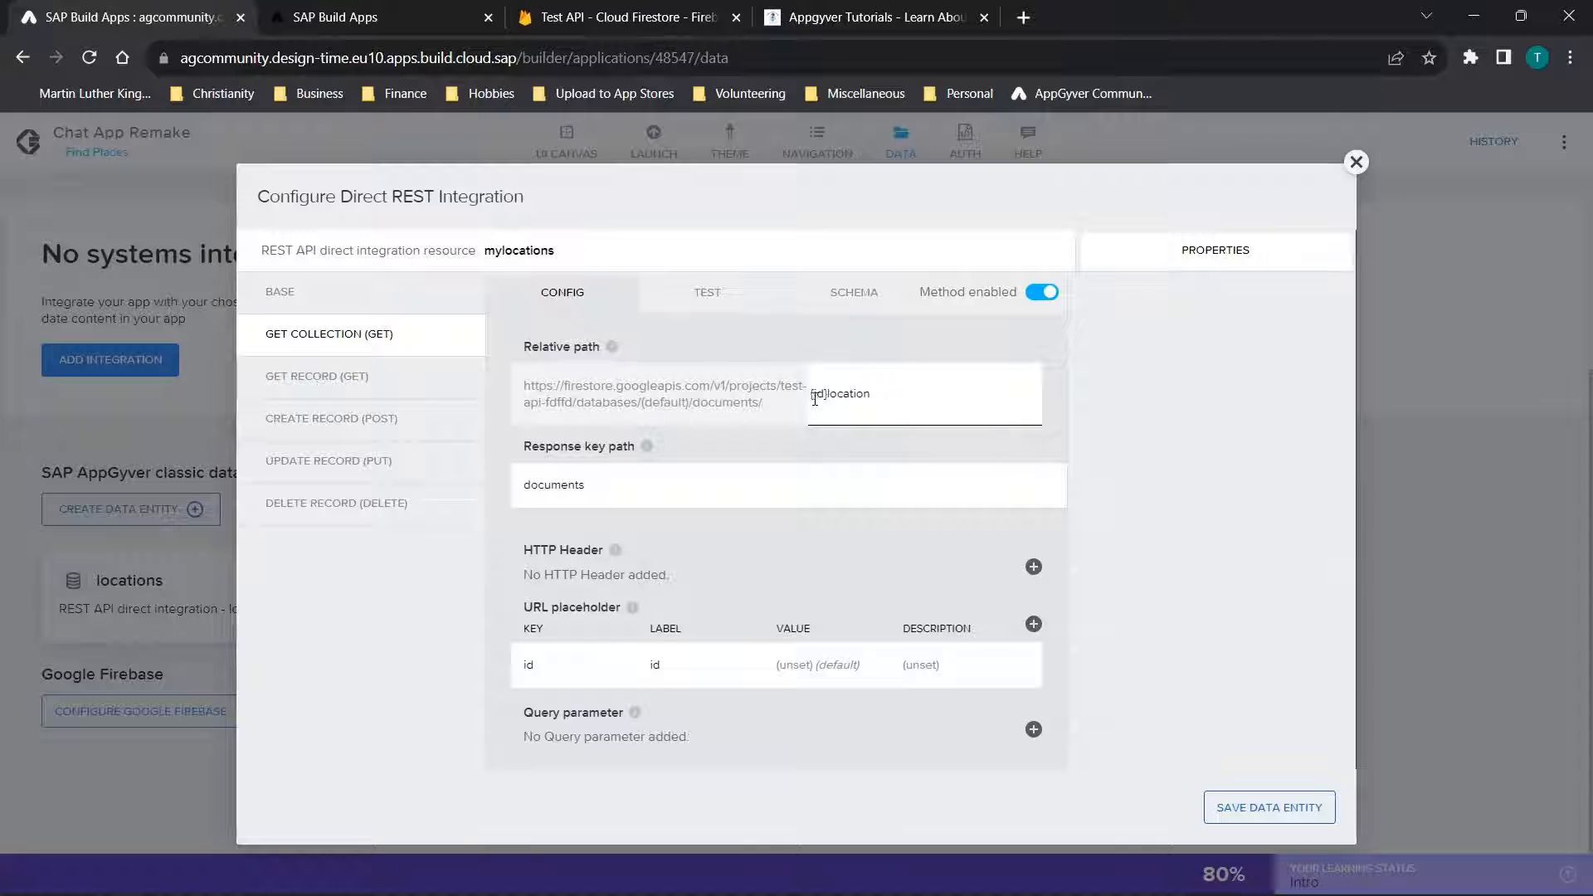
drag(813, 399, 824, 403)
click(853, 401)
click(689, 468)
click(651, 666)
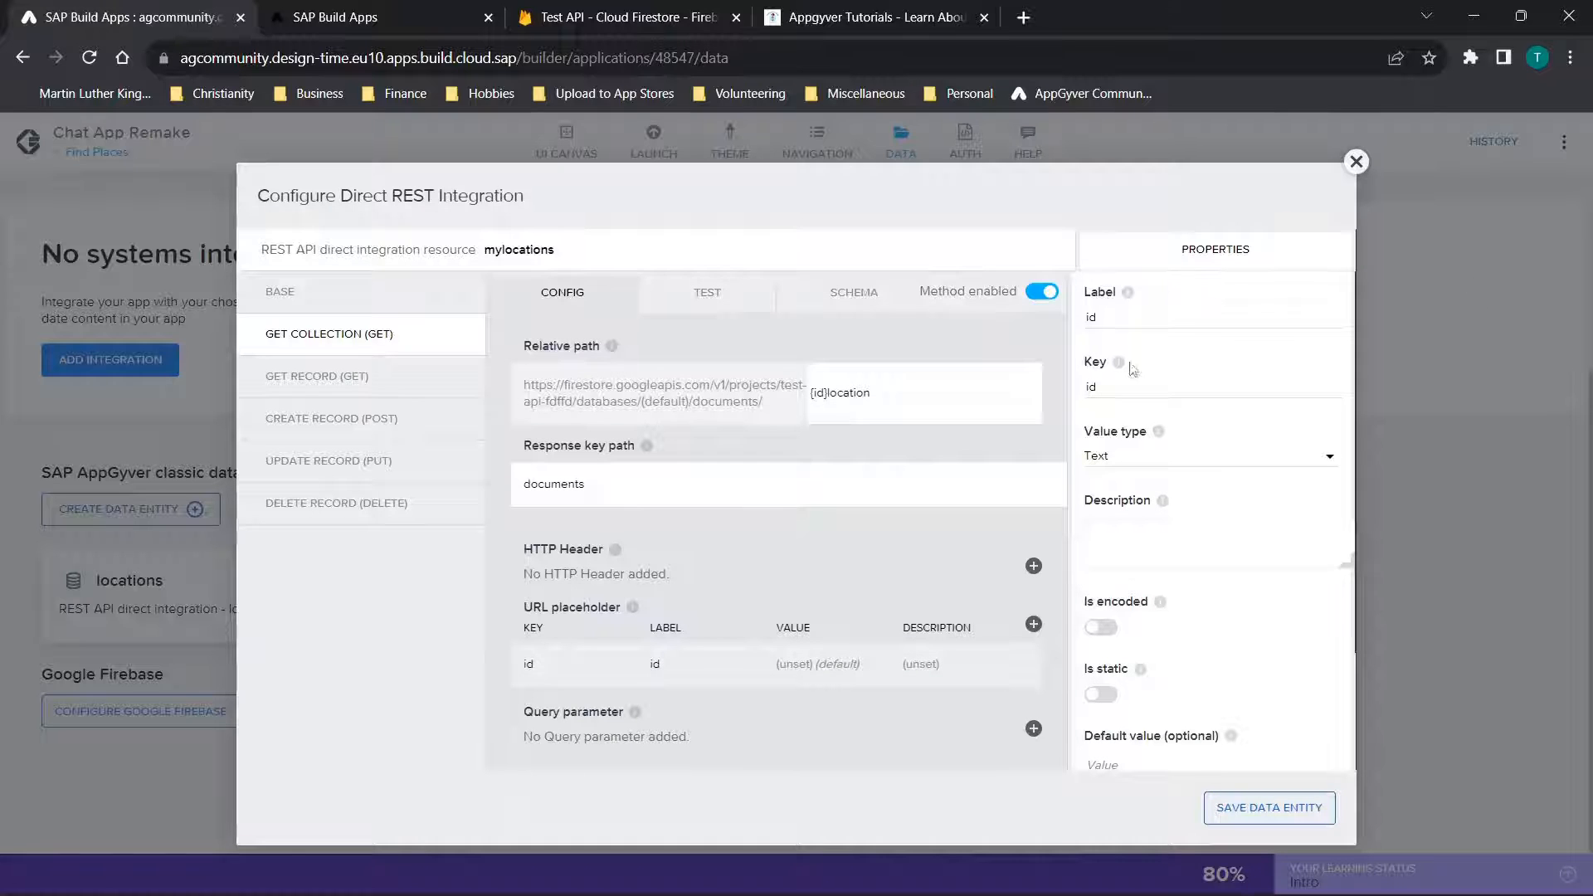
Examine the mylocations Get Record method's /{id} relative path and the properties of its id URL placeholder
click(340, 385)
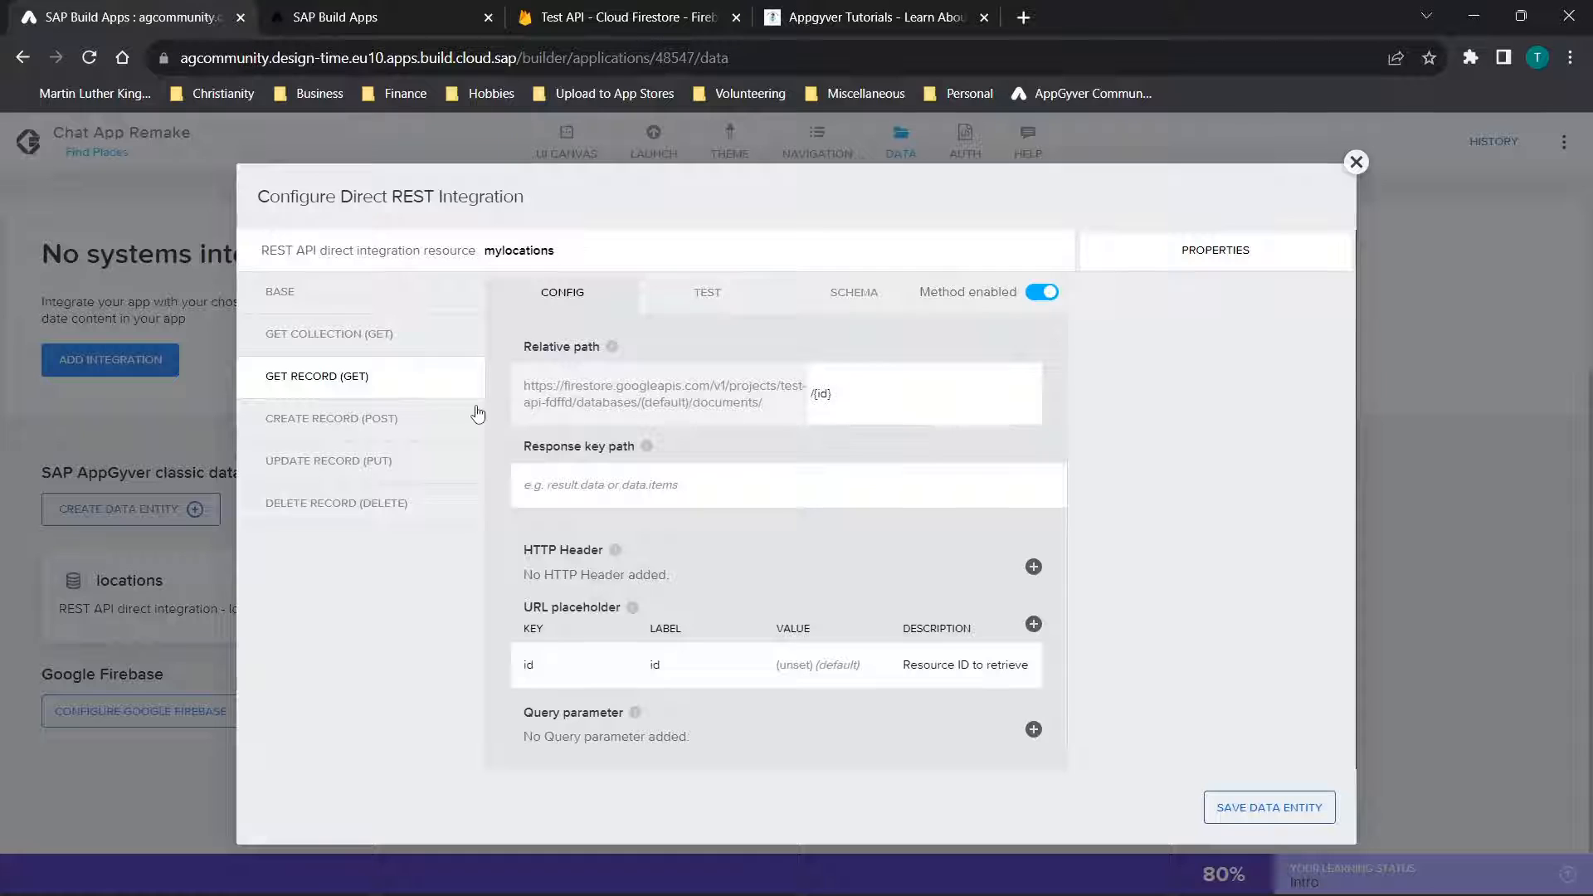
drag(837, 397, 772, 407)
click(858, 401)
click(653, 664)
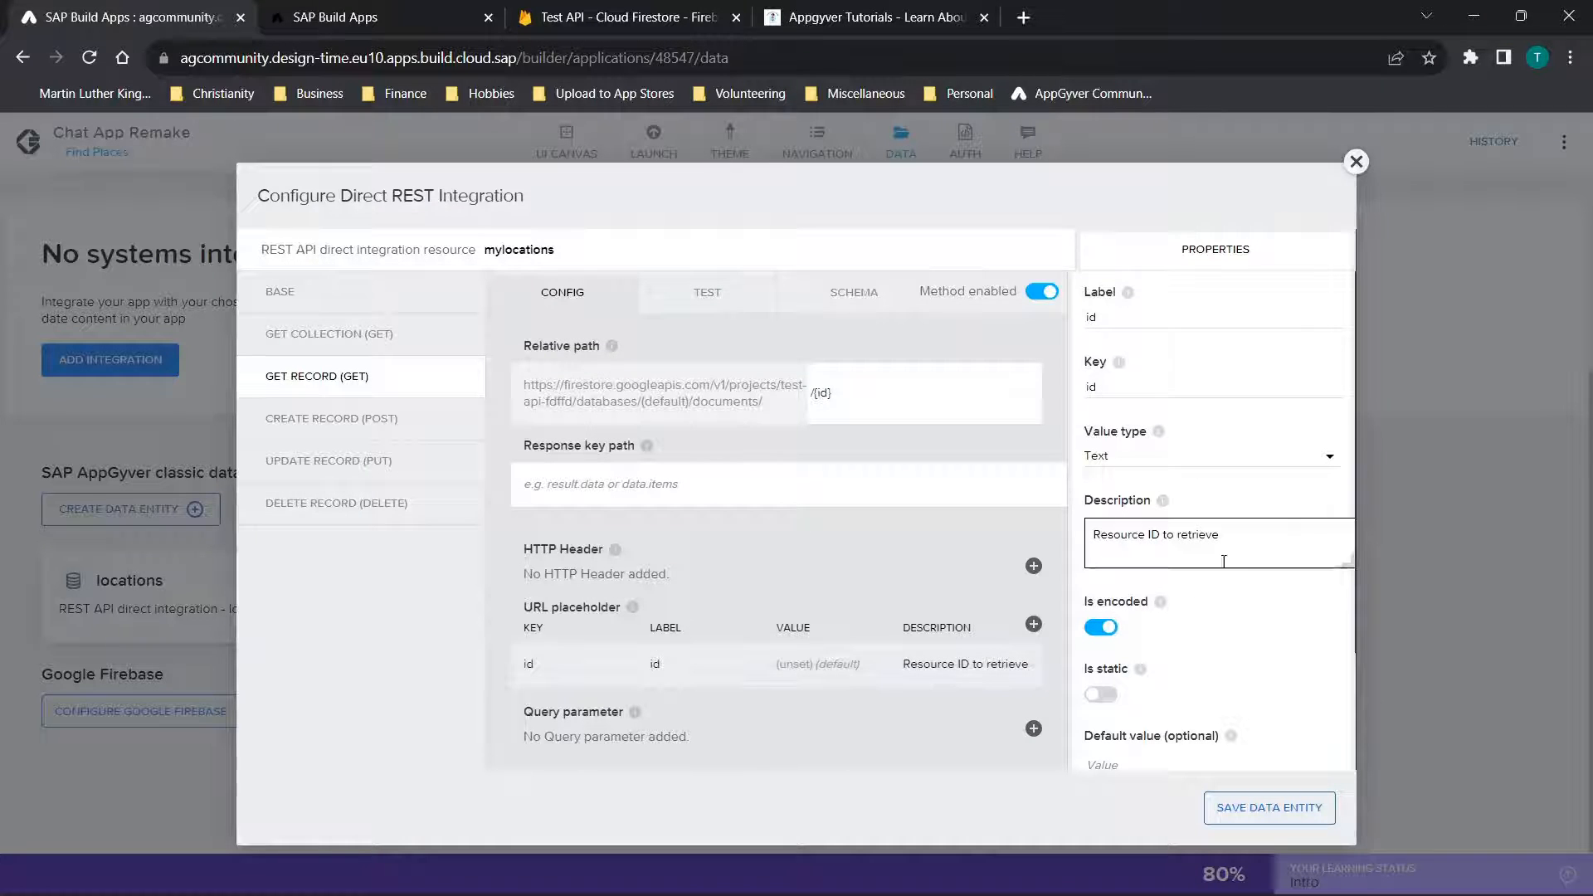
Open the mylocations Get Record test, and select the ID preceding "location" in the favorites collection's Cloud Firestore page address
click(384, 335)
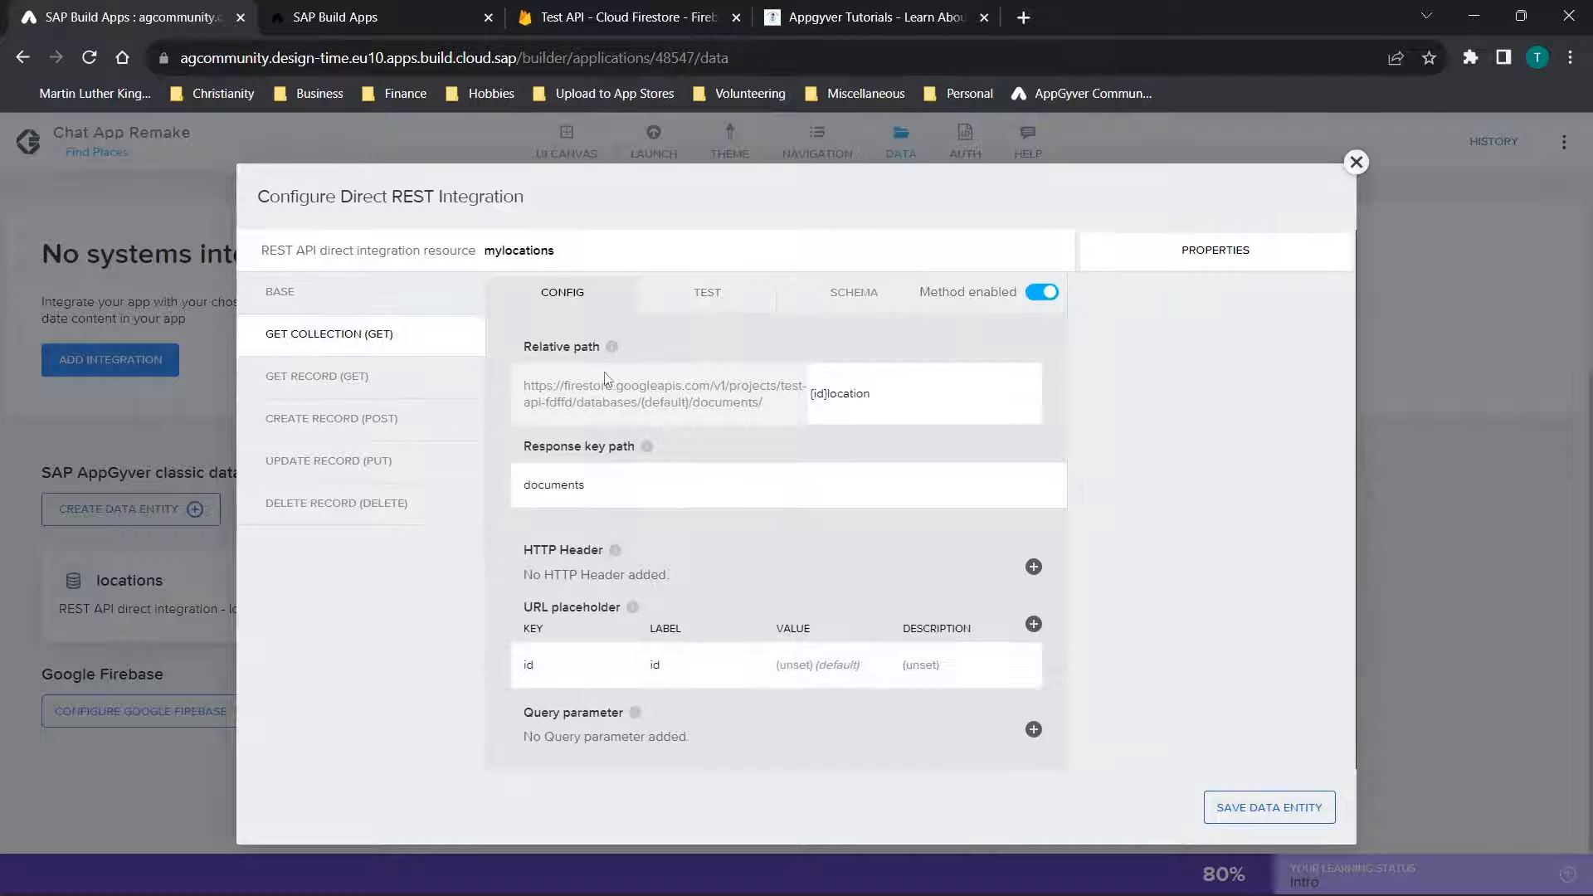
click(677, 287)
click(395, 496)
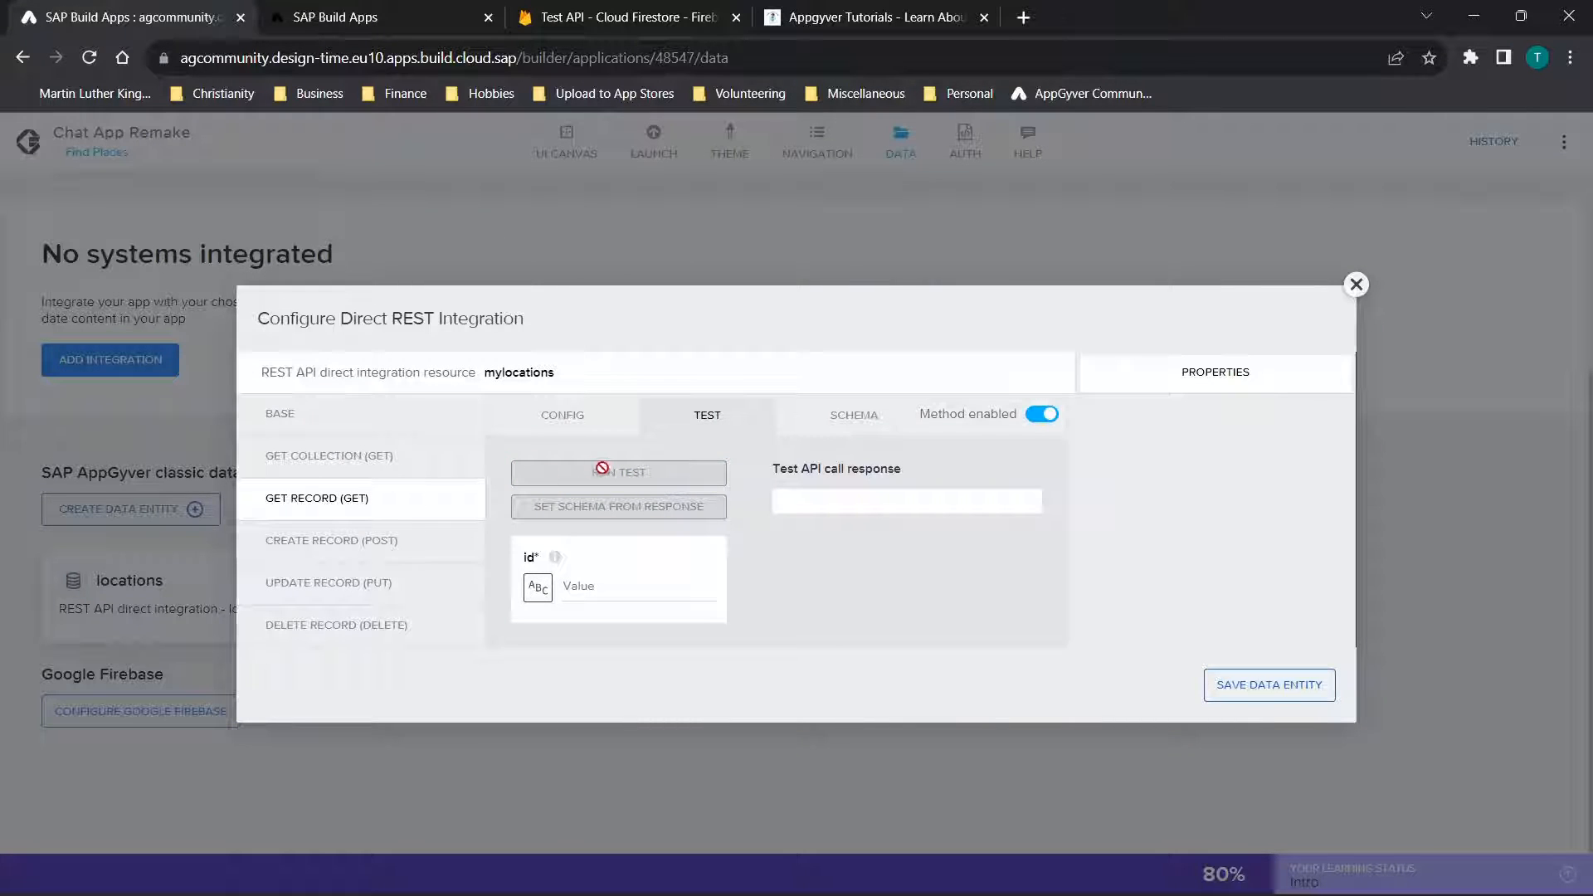
click(587, 586)
click(628, 16)
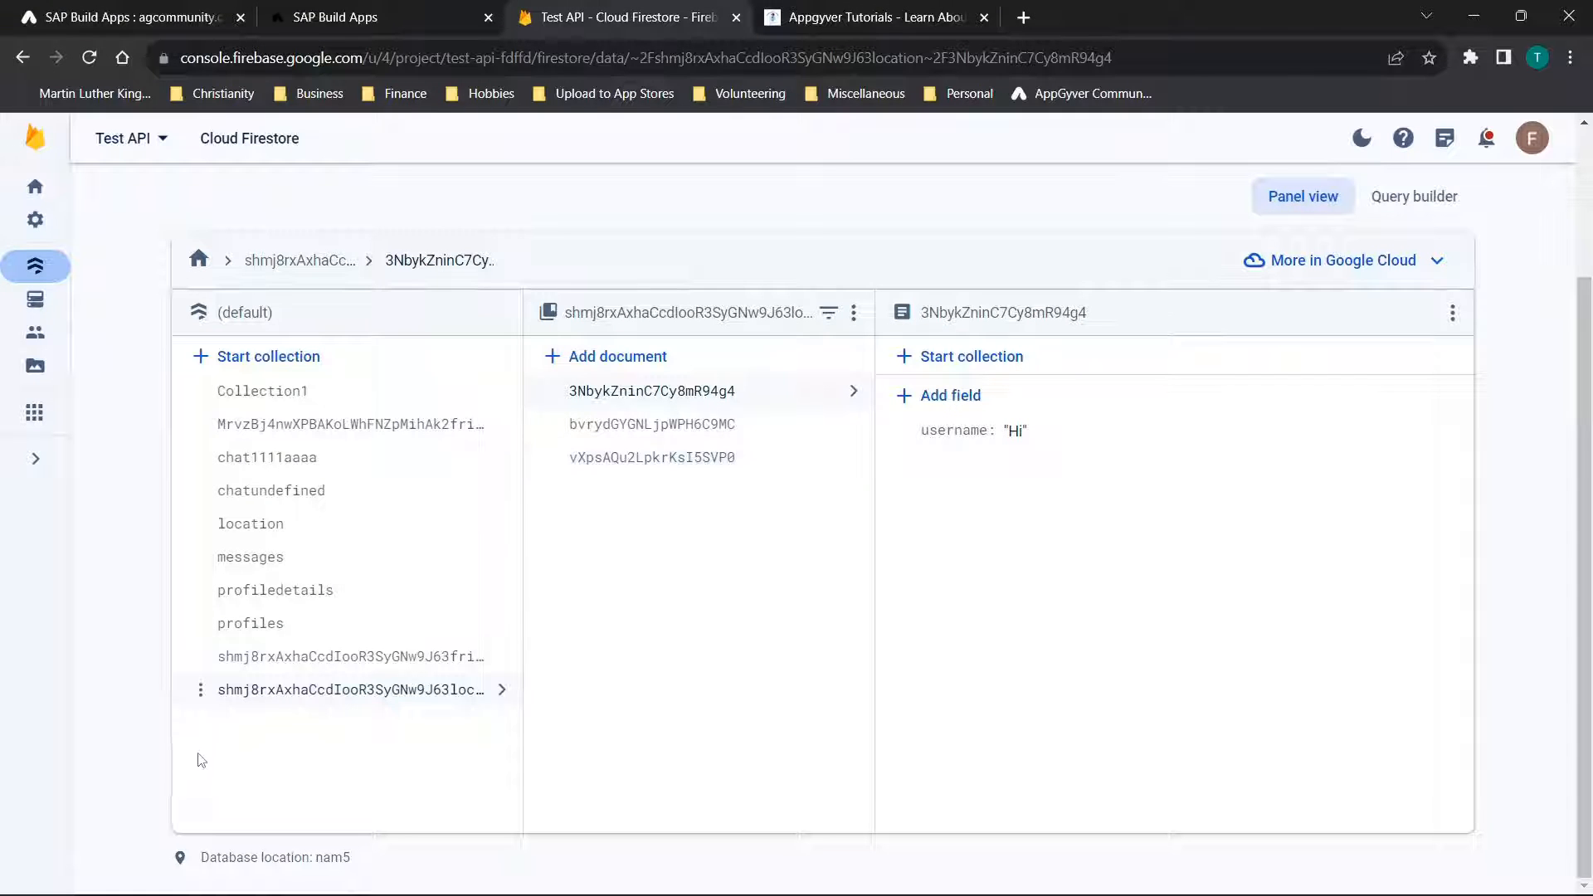
click(269, 704)
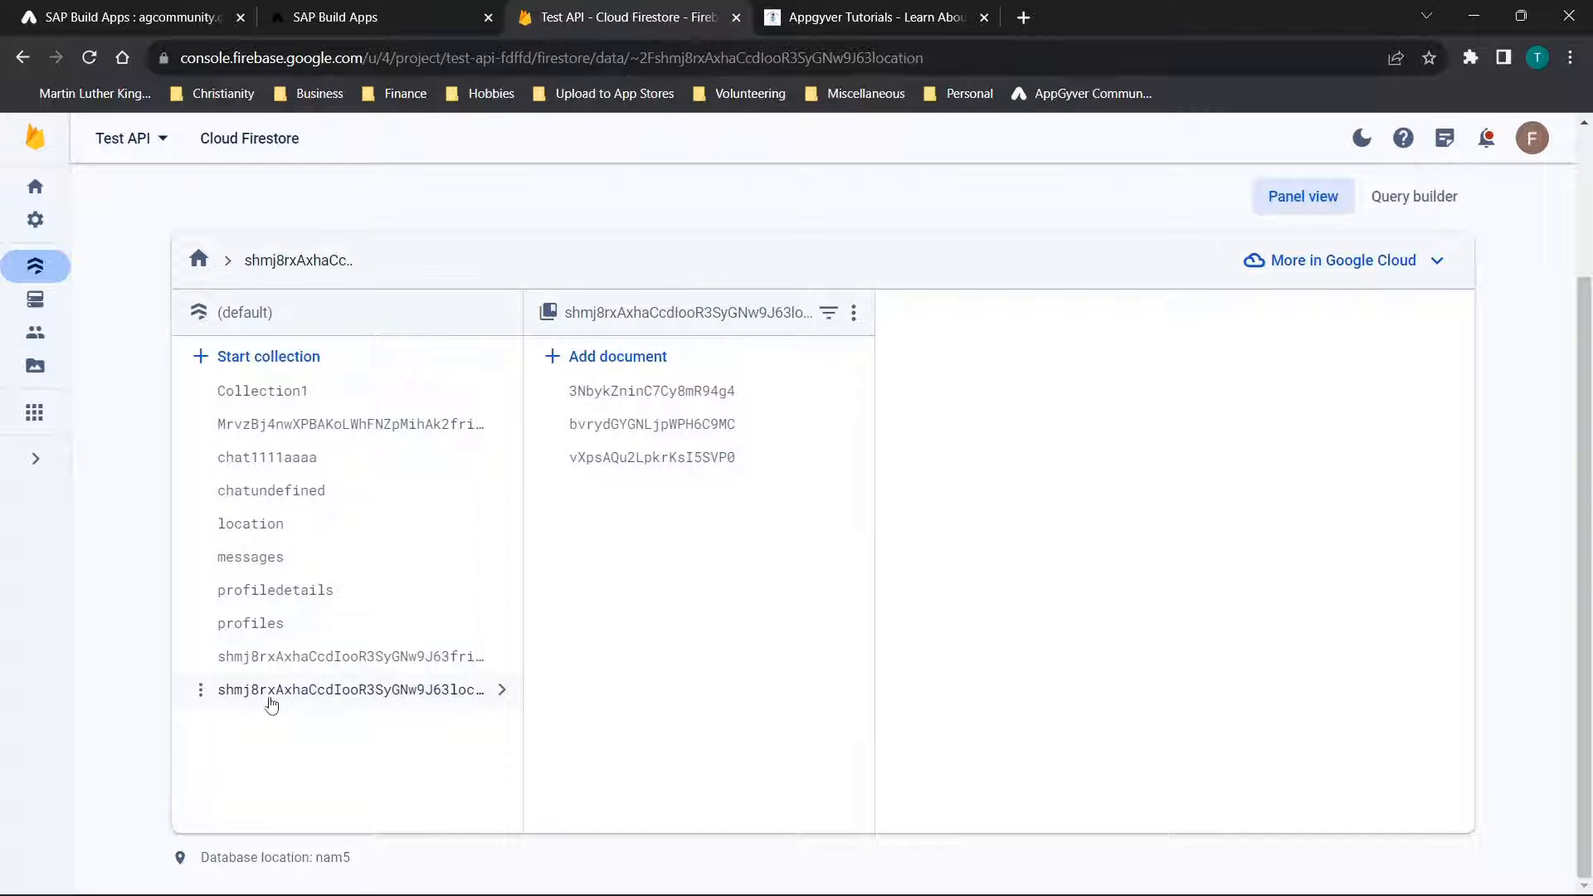
click(659, 58)
click(698, 57)
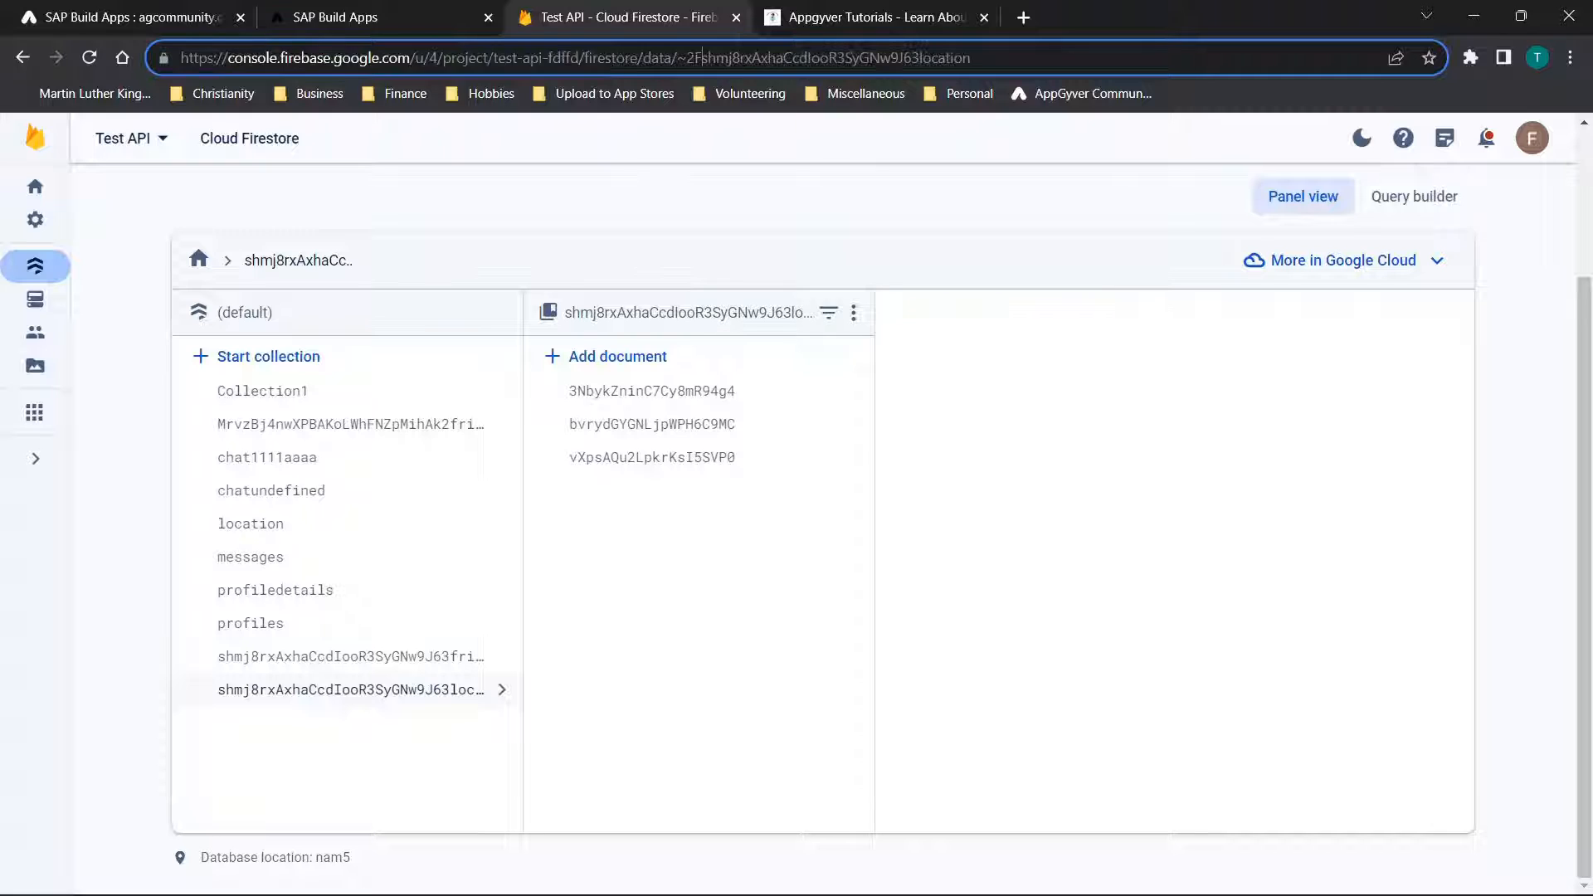
drag(704, 58, 921, 73)
key(ctrl+c)
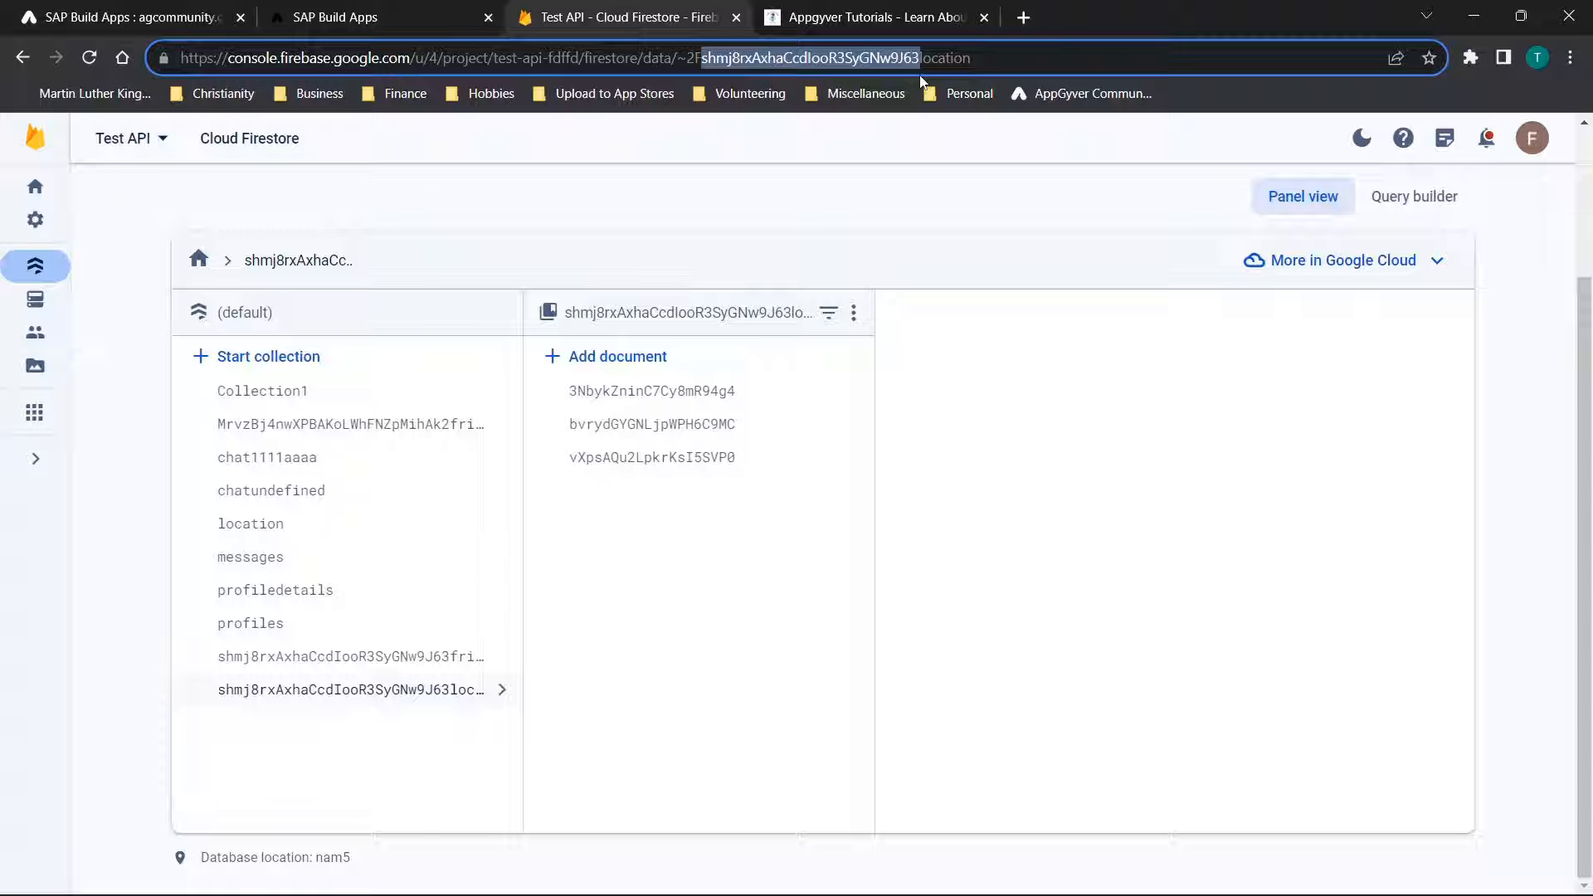
Run the mylocations Get Record test with the ID from the Firestore address, and return to the method's configuration
key(ctrl+1)
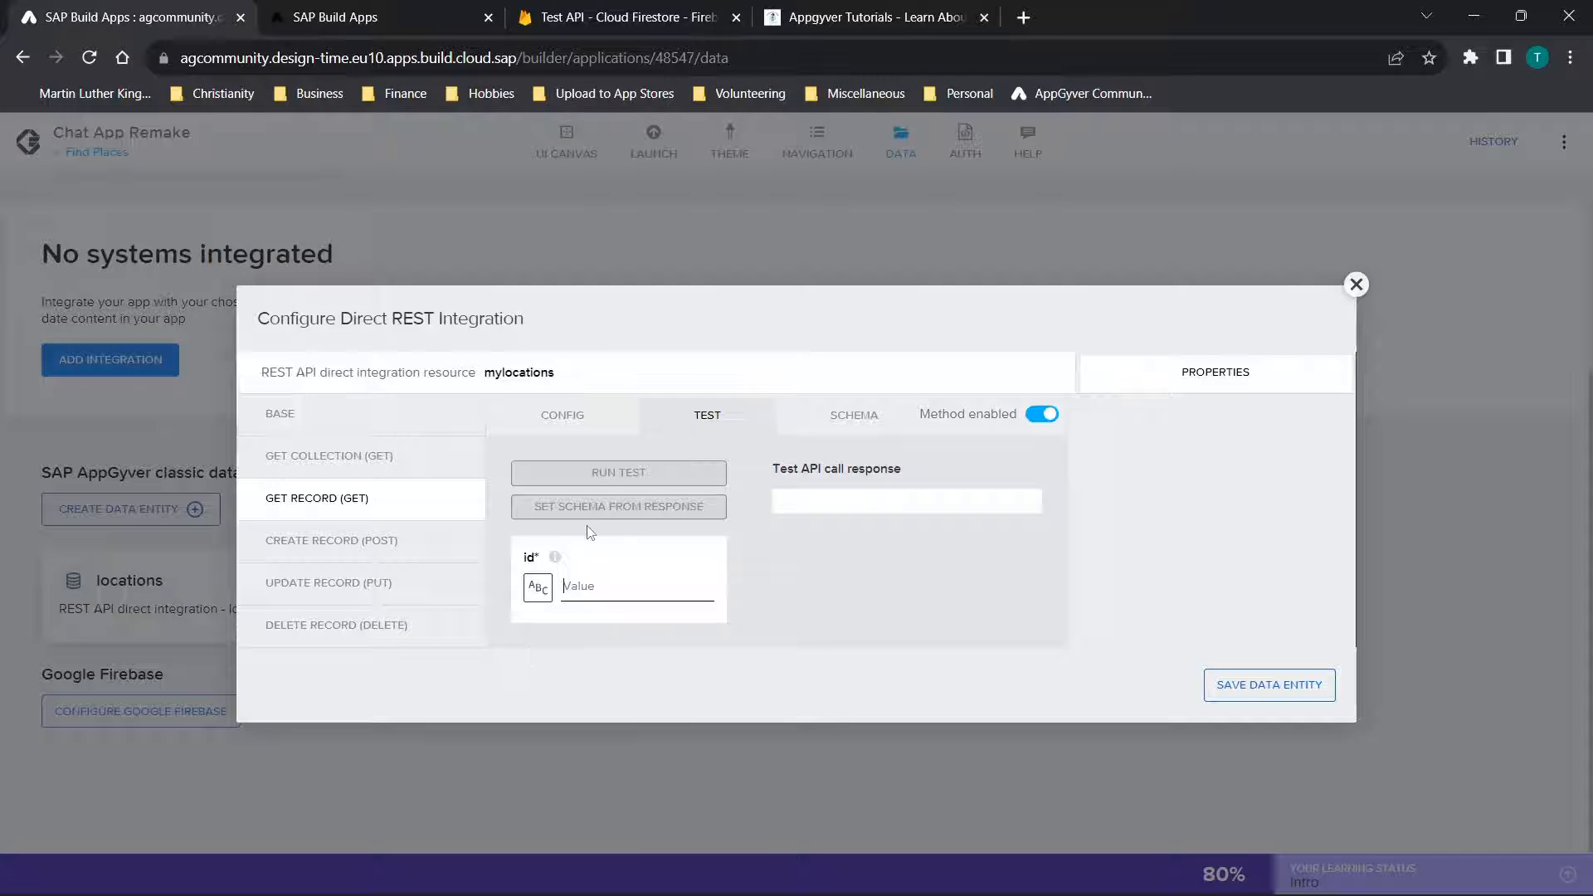
key(ctrl+v)
click(593, 476)
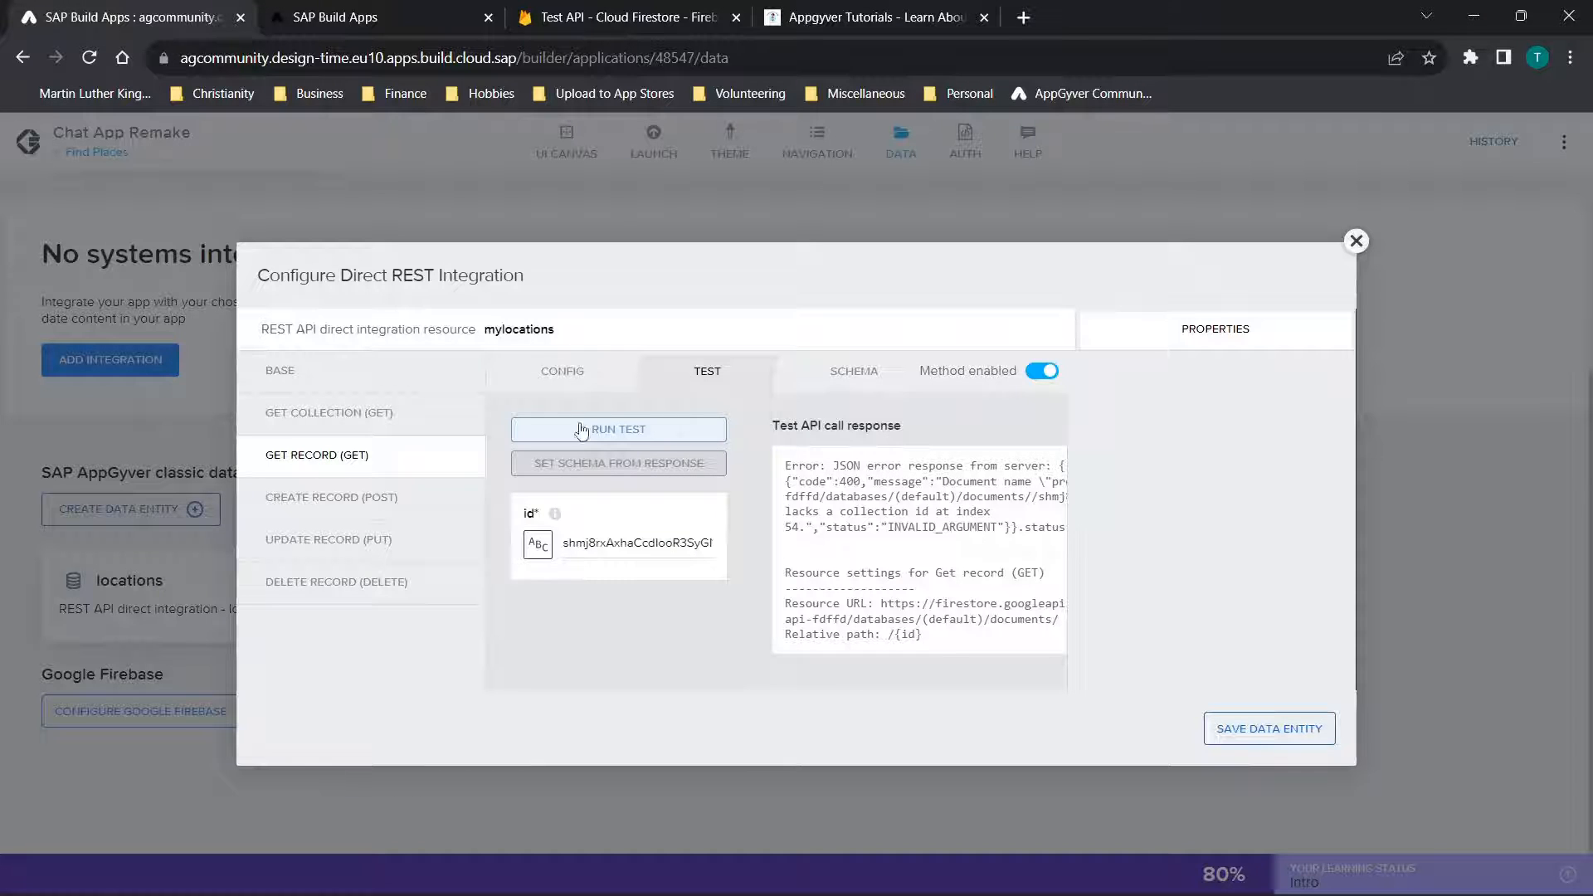
click(581, 371)
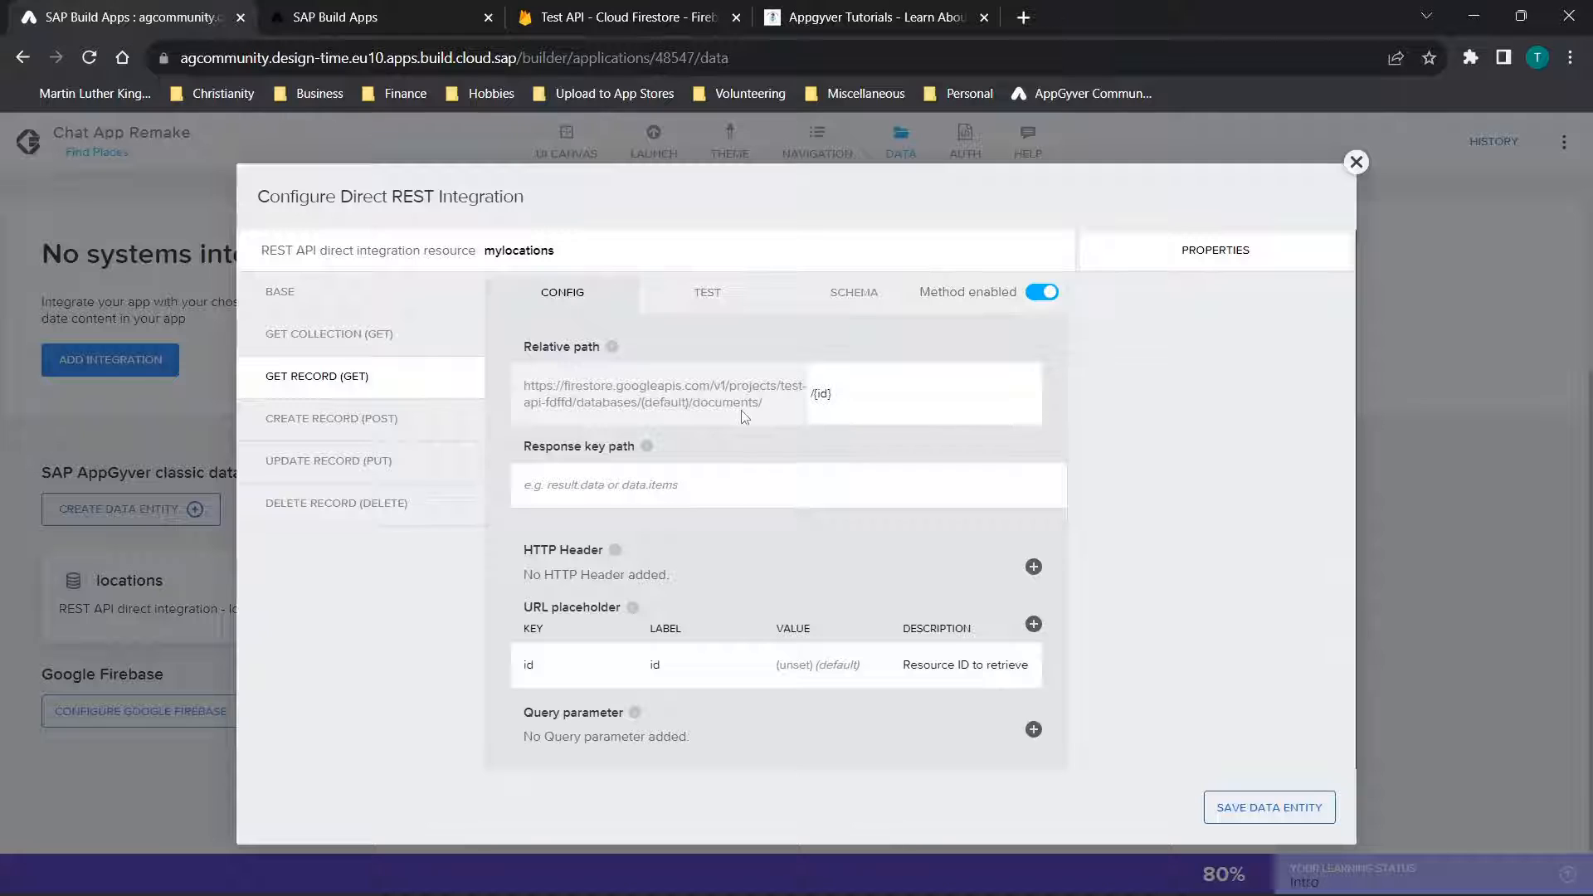
Rerun the mylocations Get Record test with "location" appended to the ID from the Firestore address
click(827, 403)
click(718, 302)
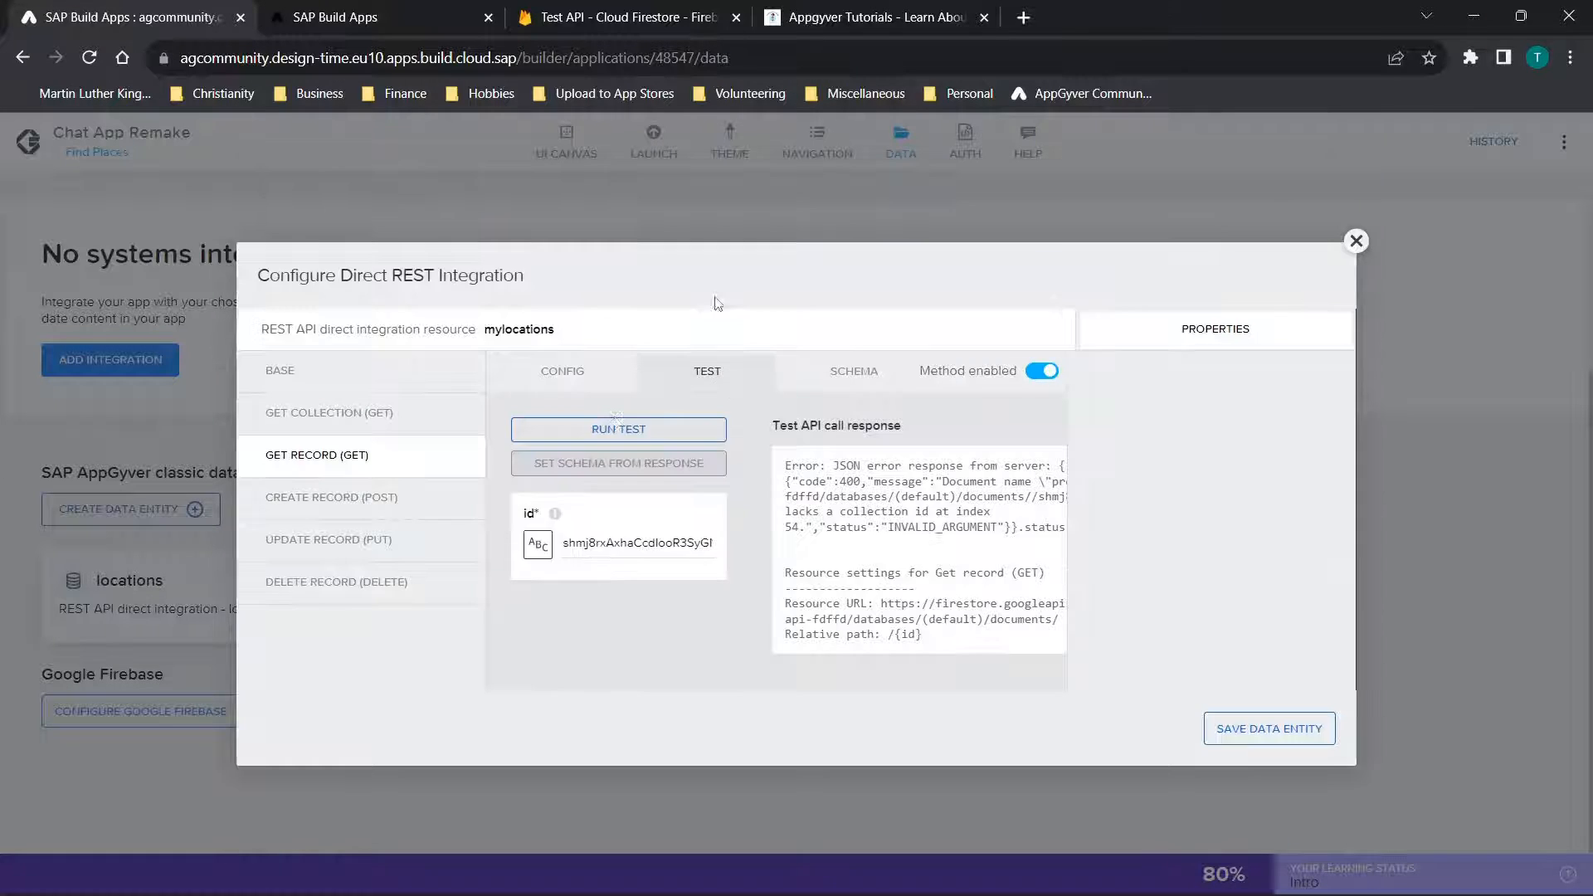
click(610, 545)
double_click(610, 545)
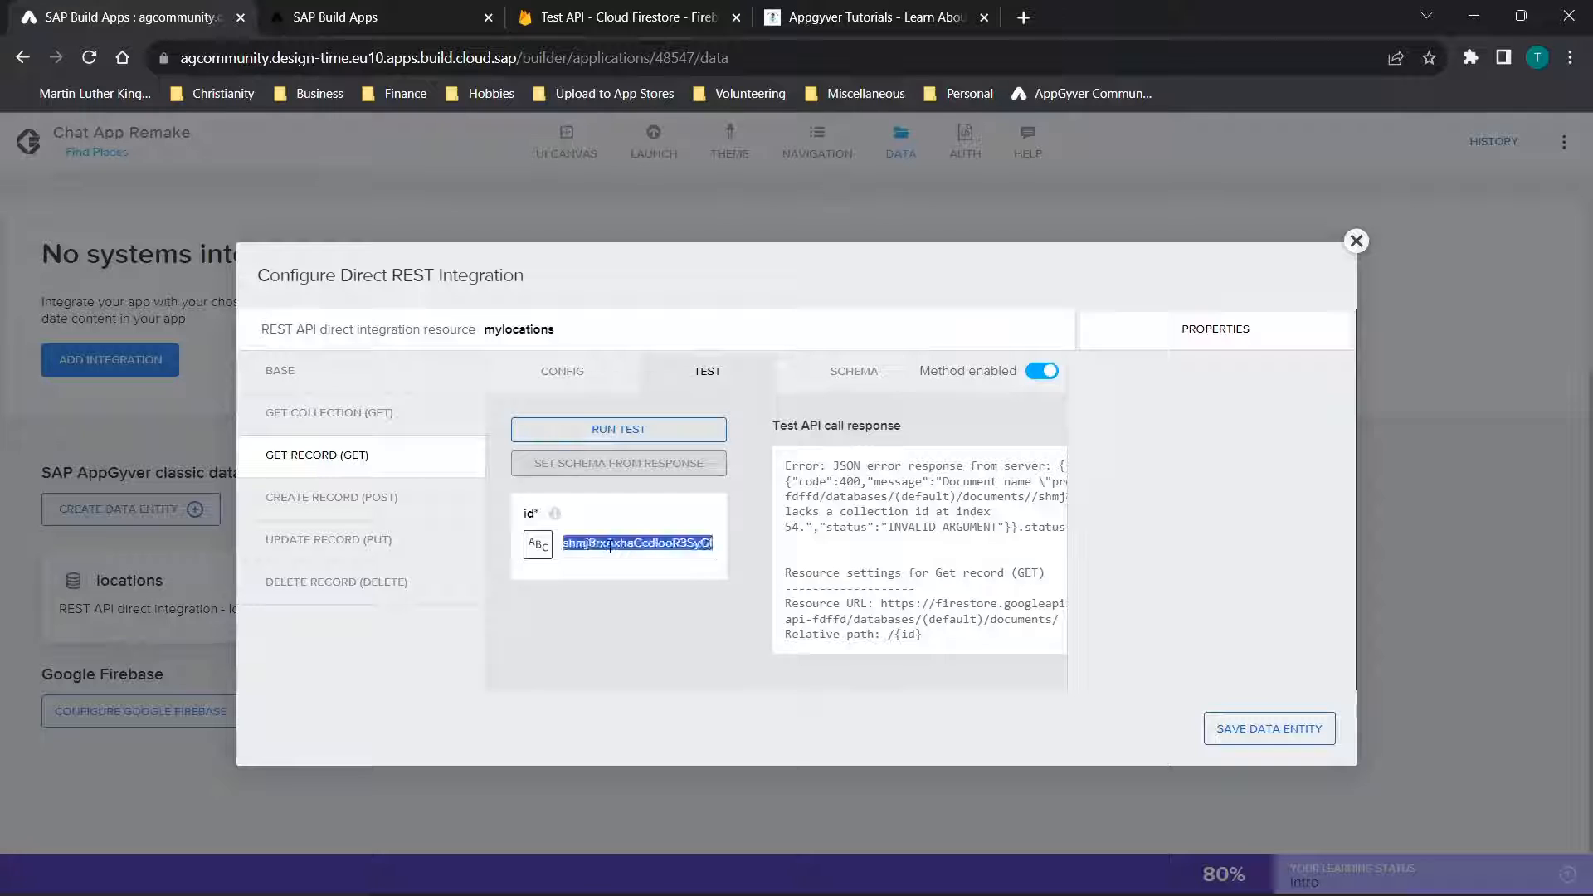
text(shmj8rxAxhaCcdlooR3SyGNw9J63)
text(location)
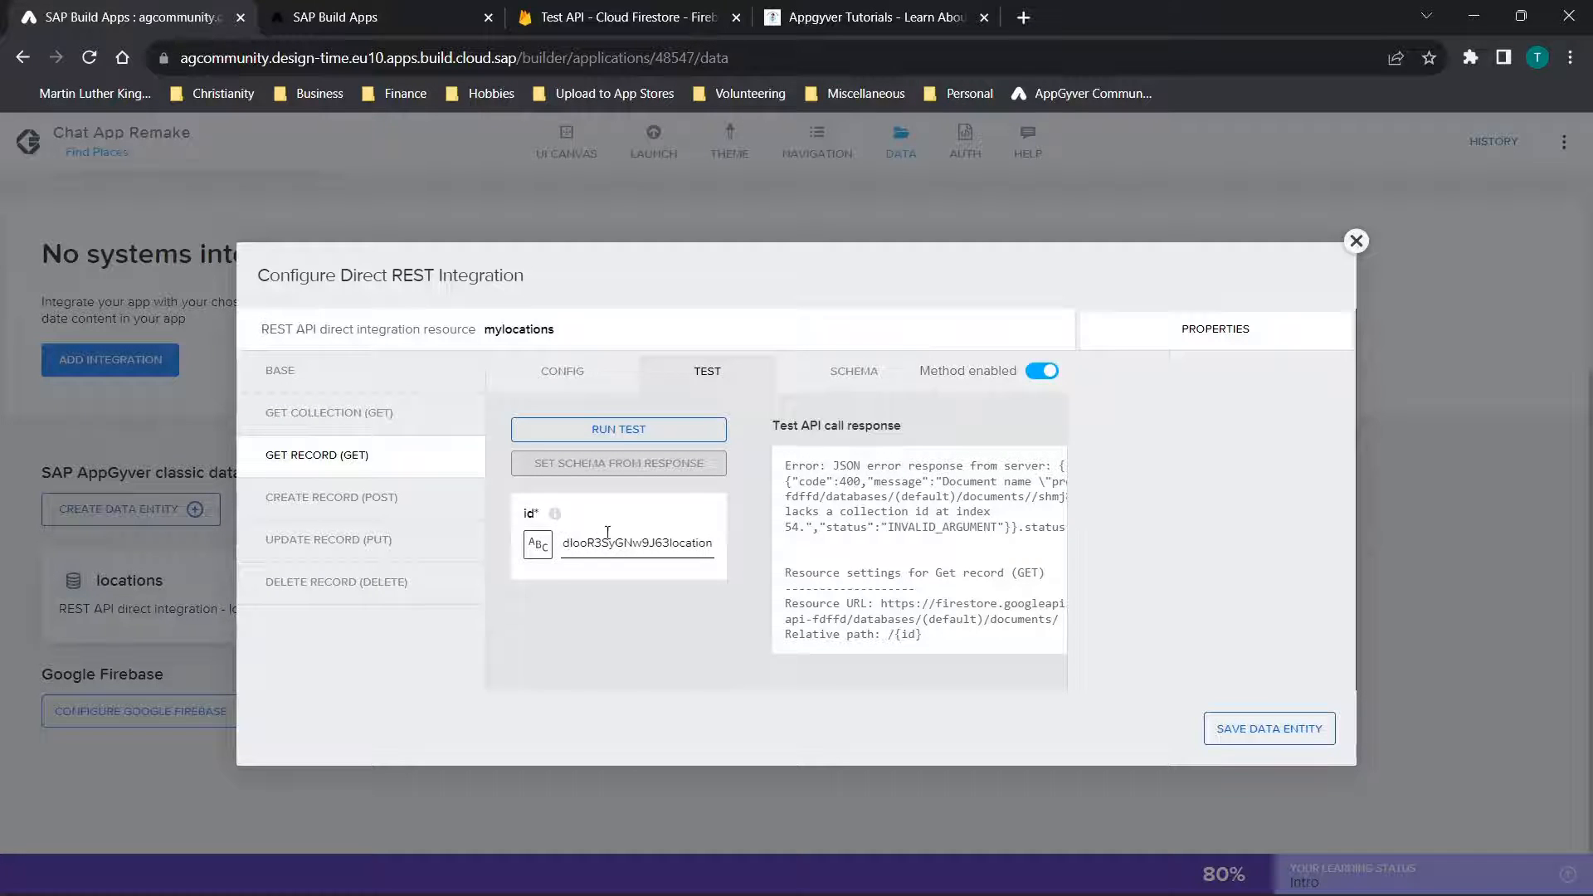
click(631, 429)
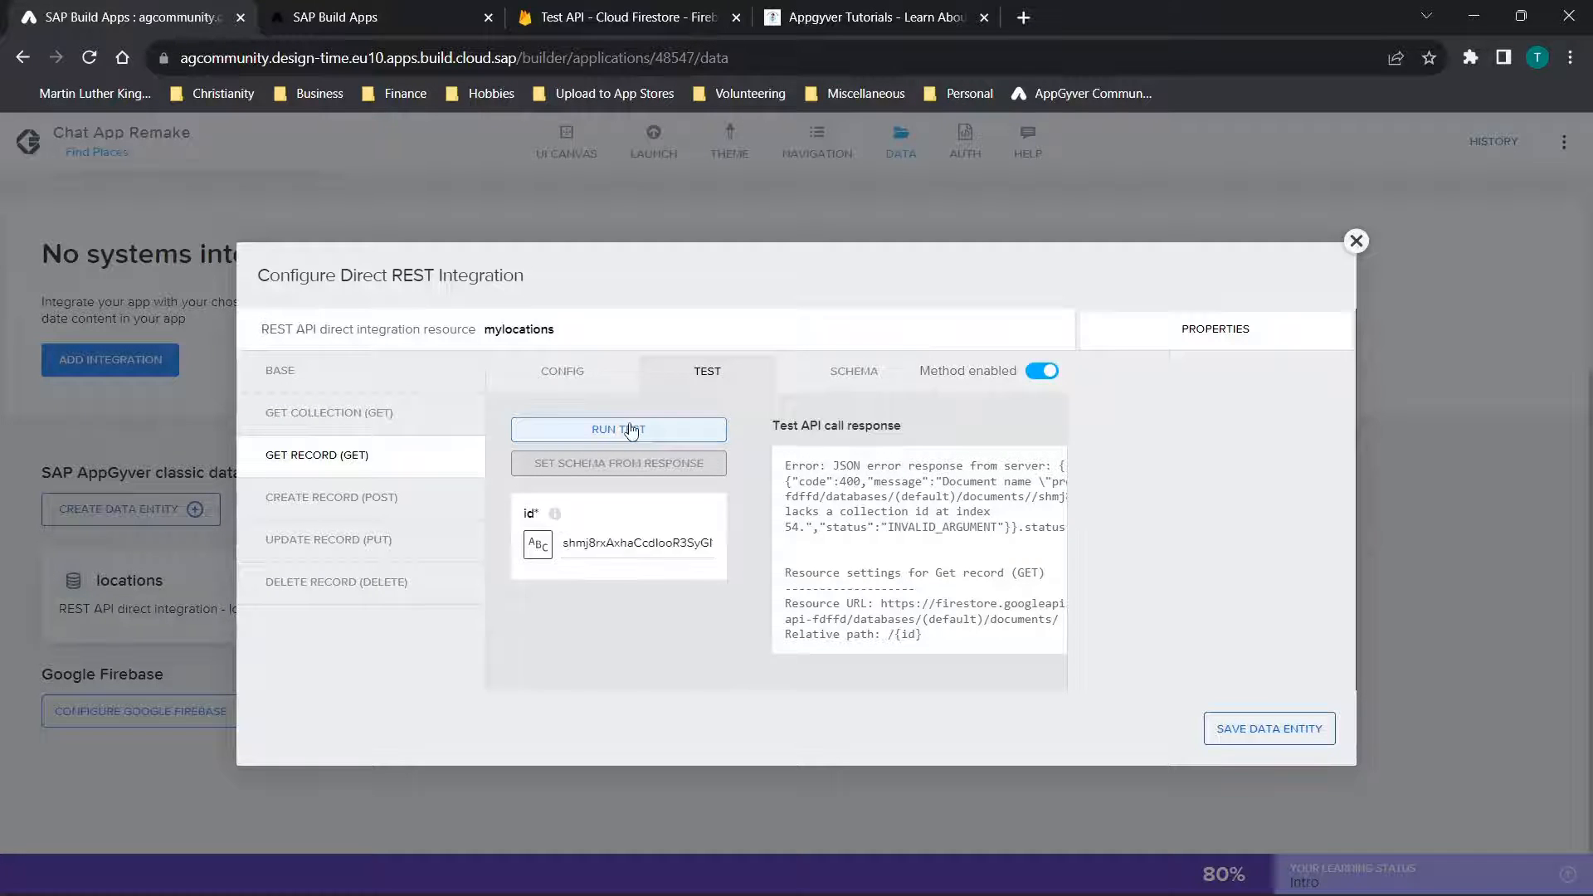
Recheck the favorites collection in Cloud Firestore, and switch back to SAP Build Apps to open the mylocations Get Collection test
click(622, 10)
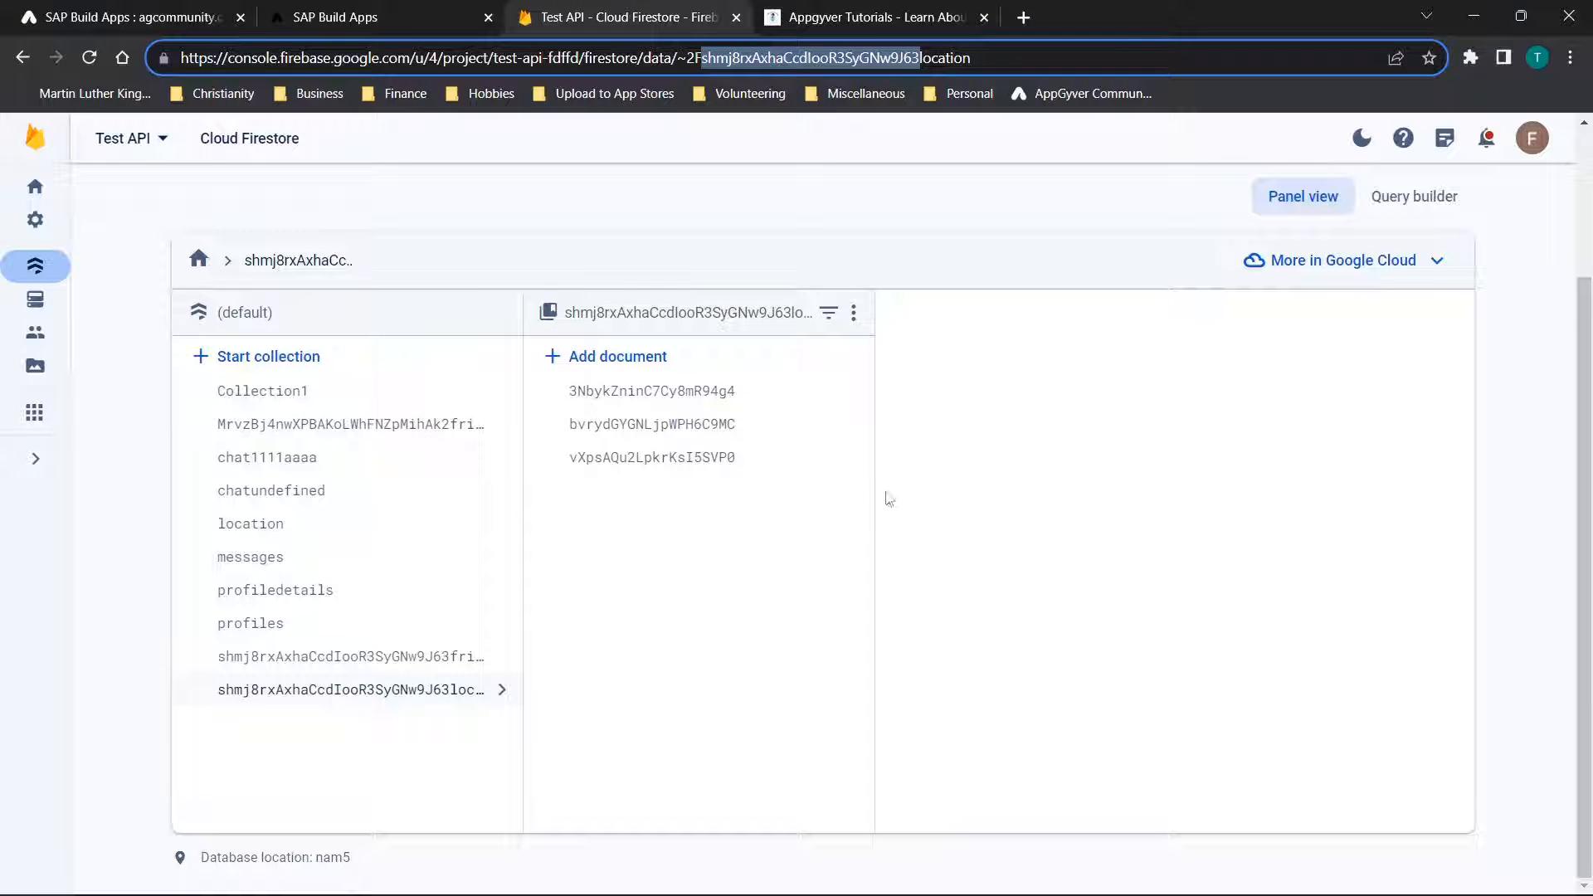
click(437, 701)
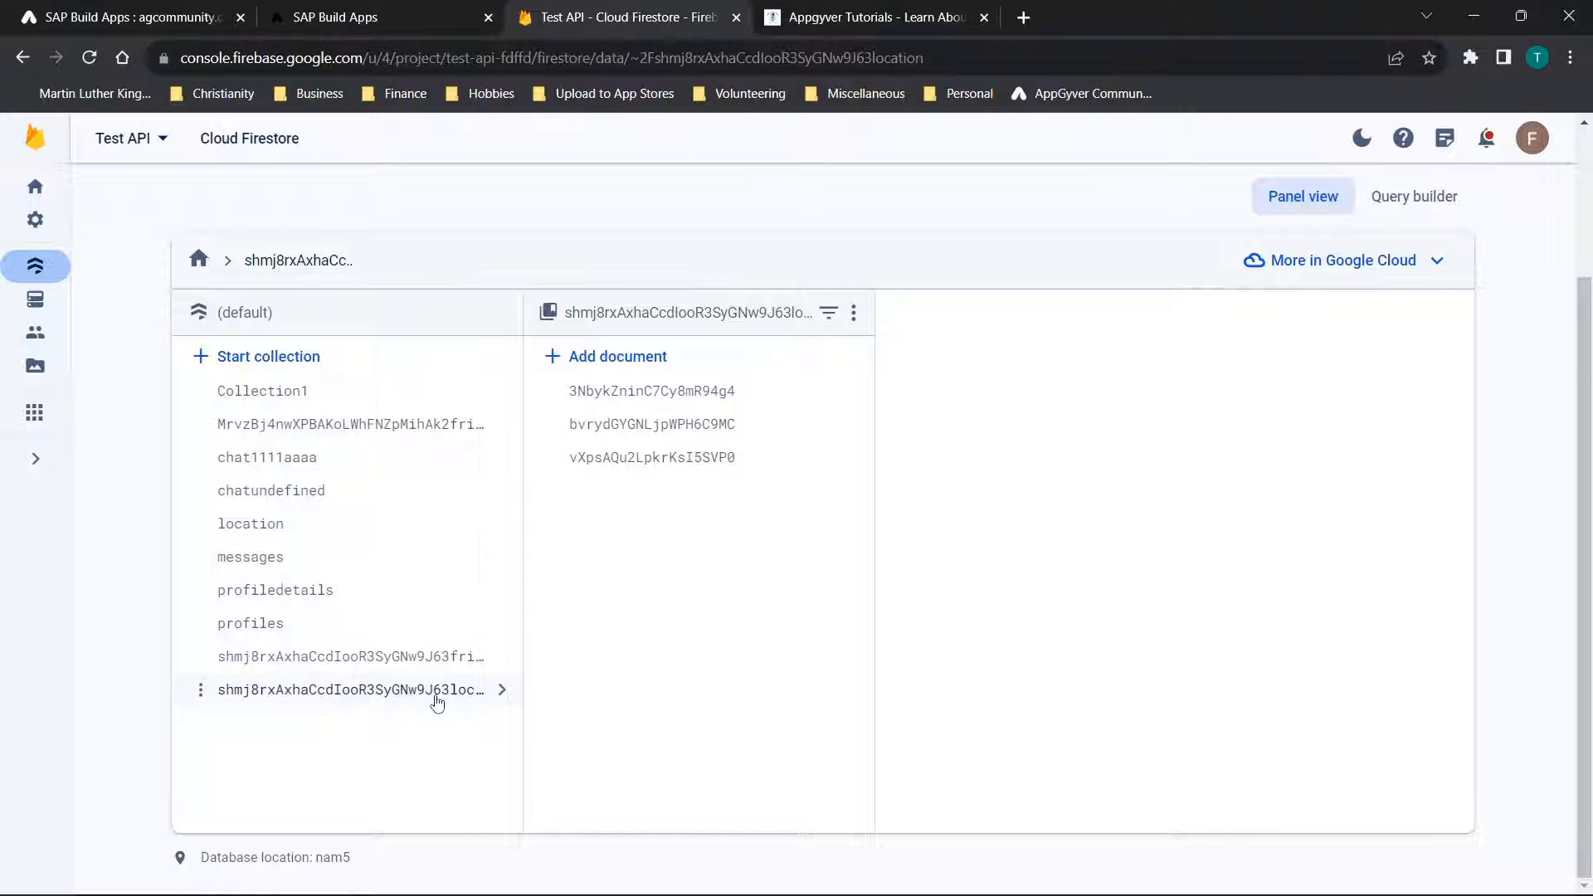
click(142, 8)
click(282, 424)
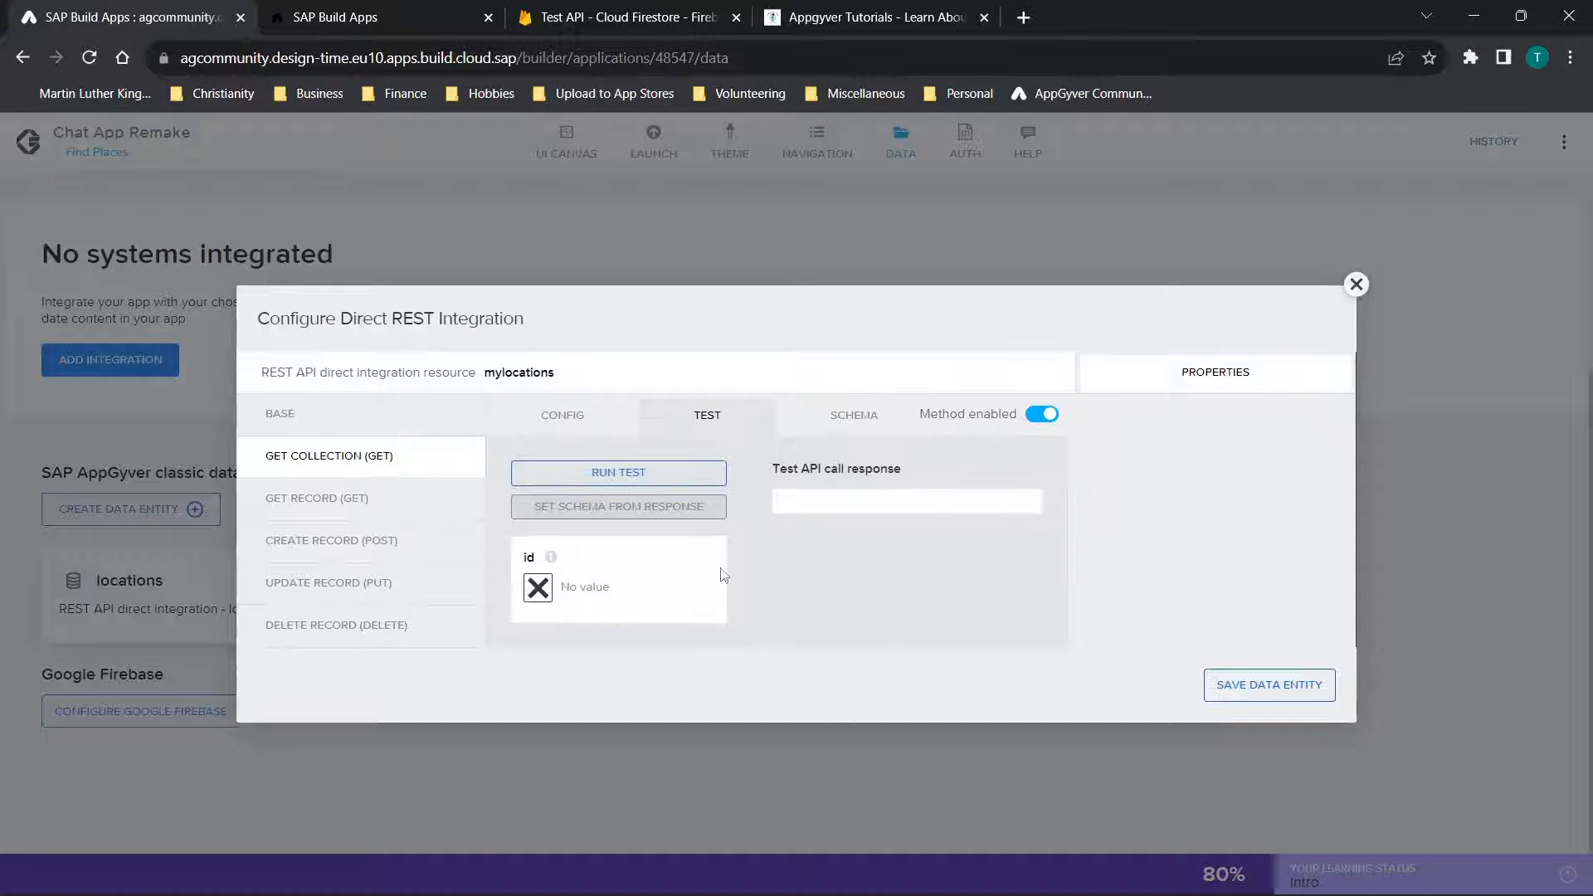
Run the Get Collection test with the id bound to static text, using the Firestore ID followed by "location"
click(538, 588)
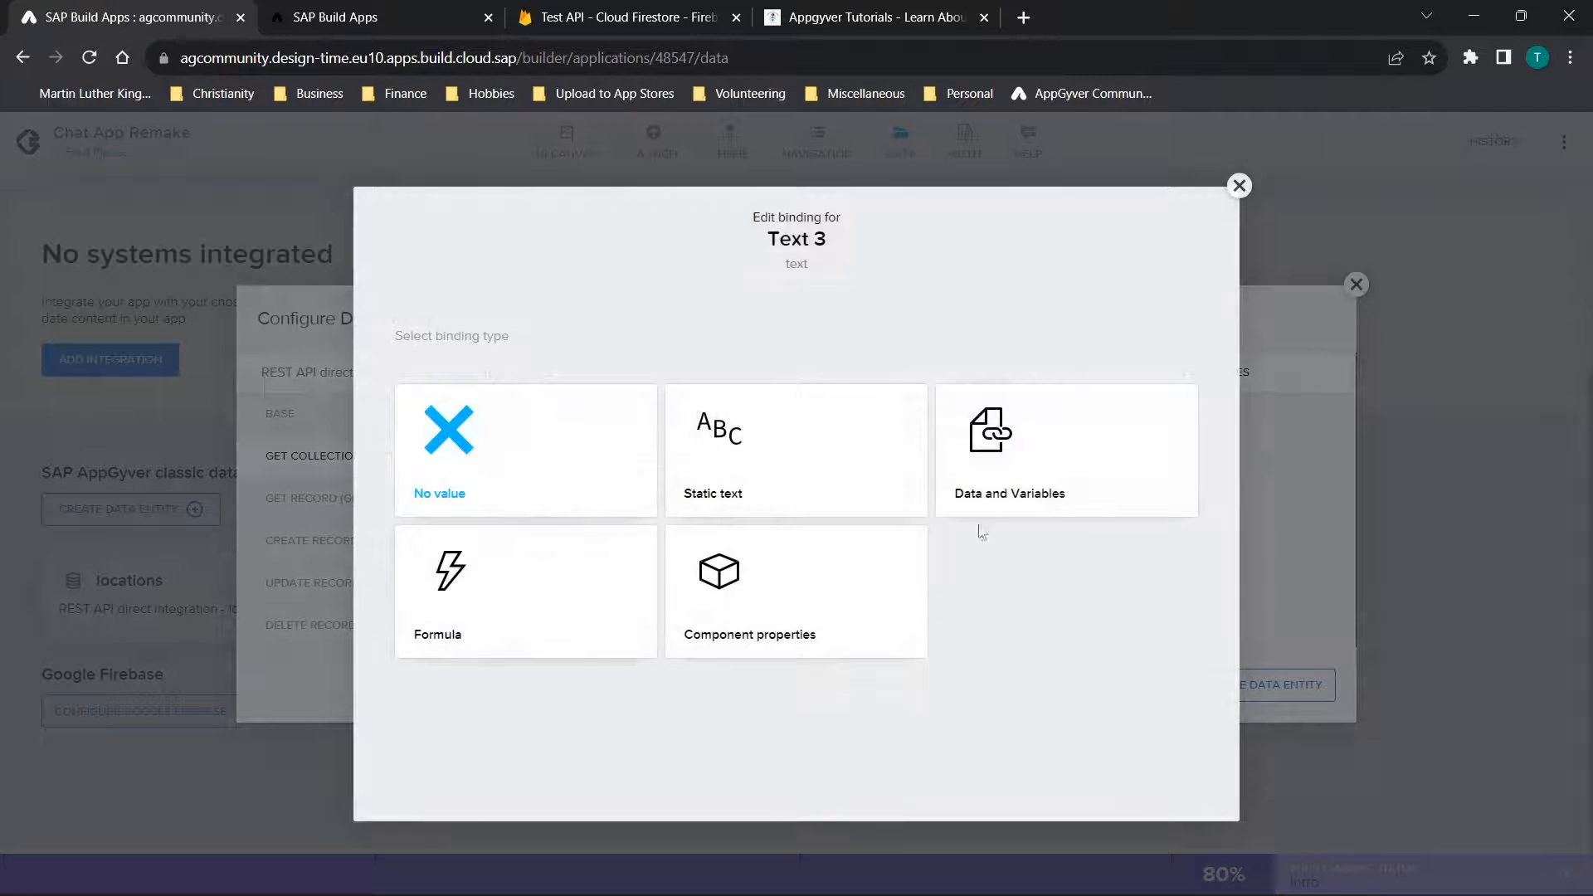
click(725, 485)
click(606, 582)
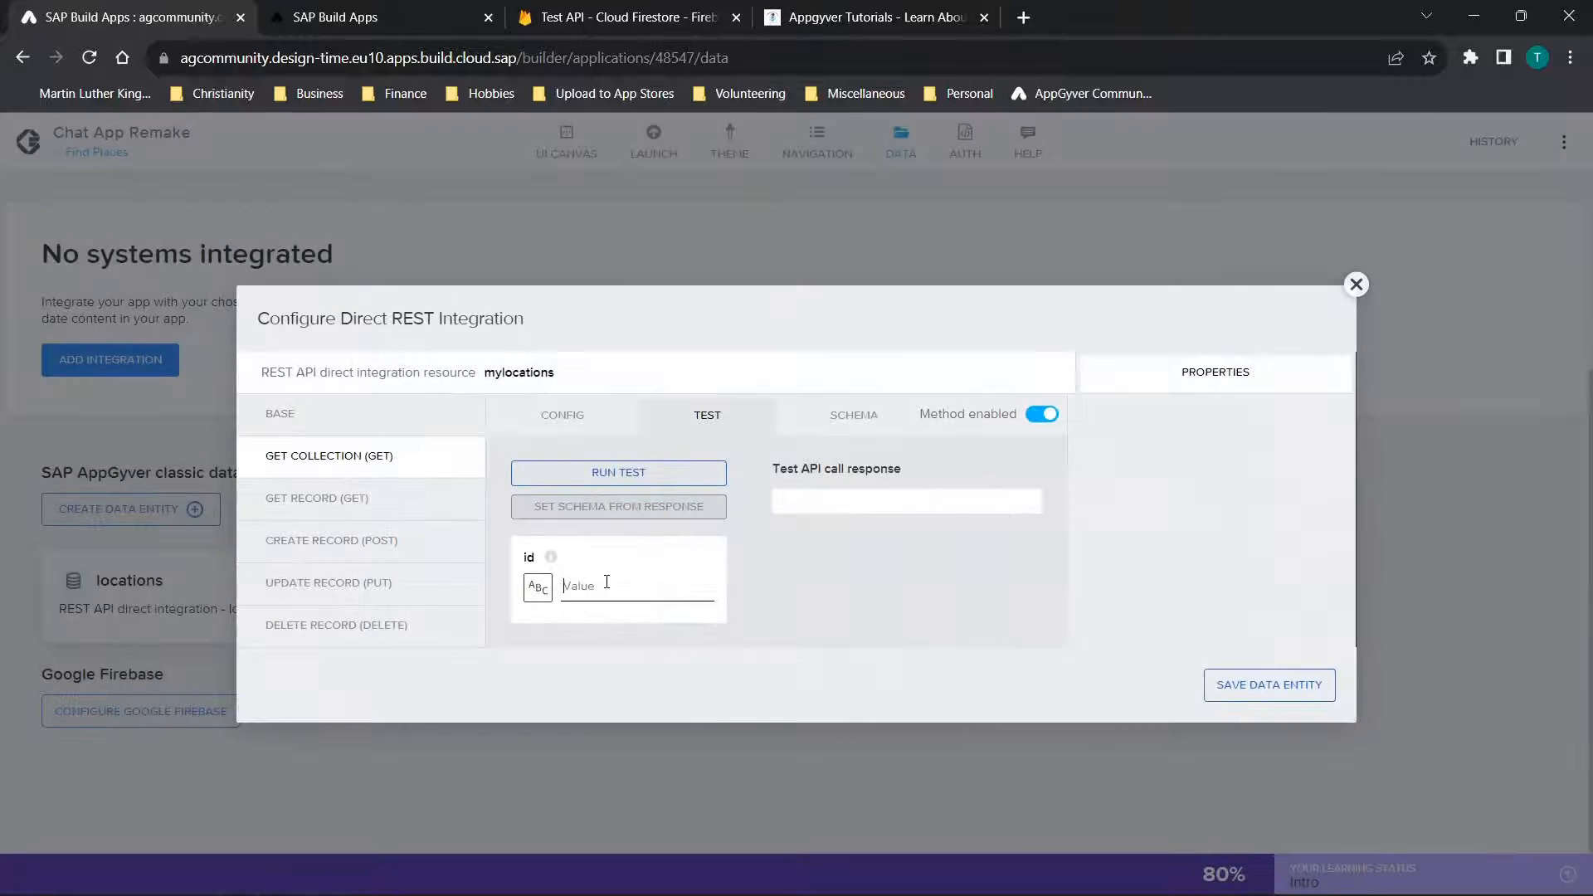
text(AxhaCdlooR3SyGNw9J63)
text(location)
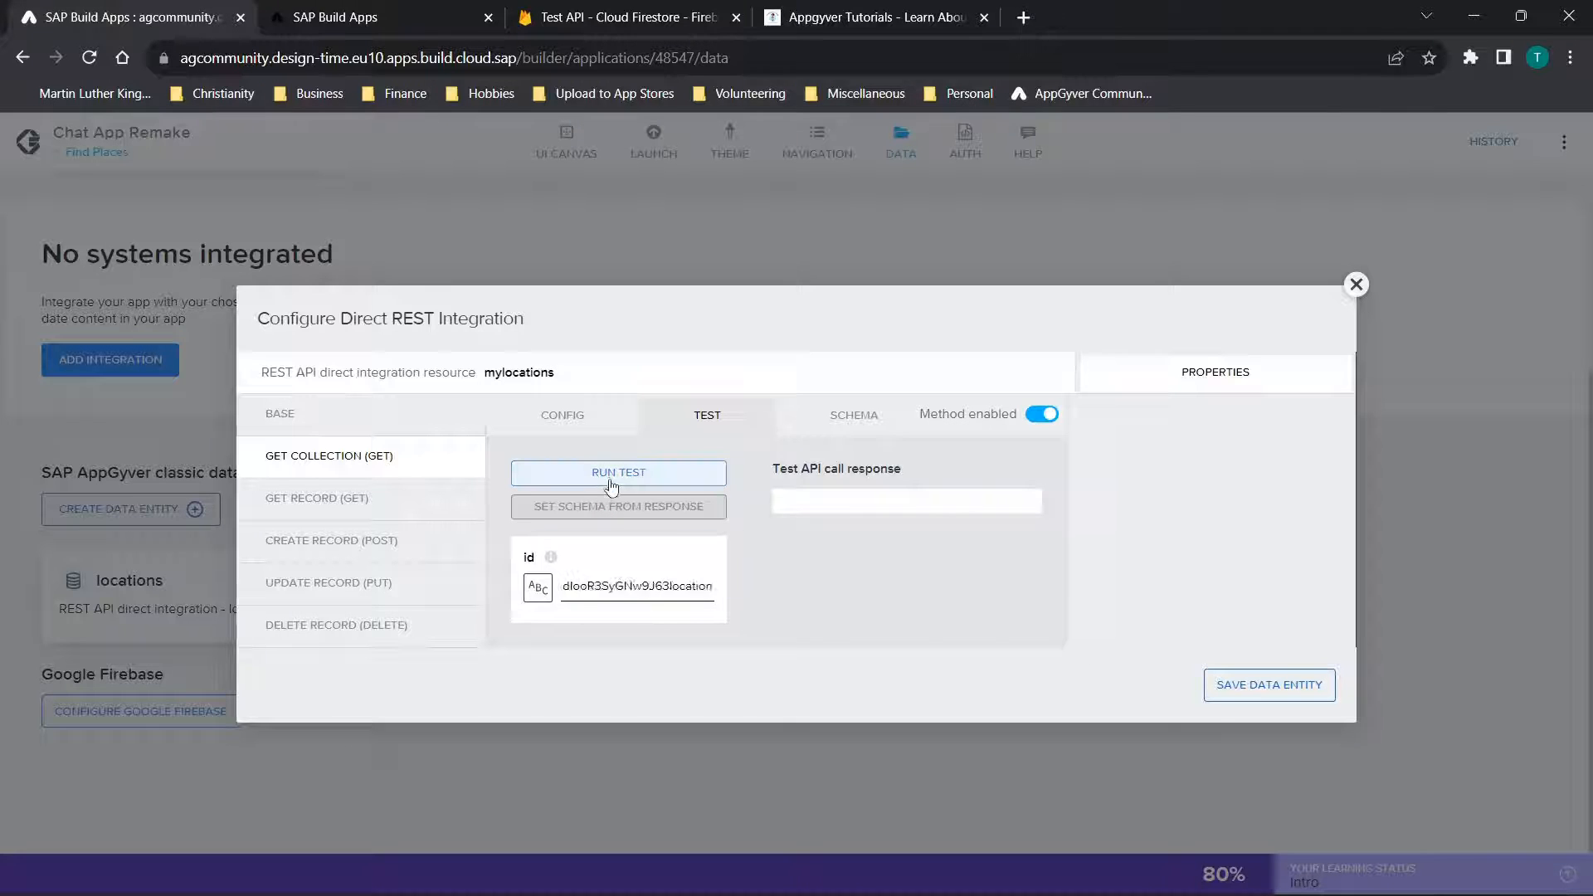
click(611, 485)
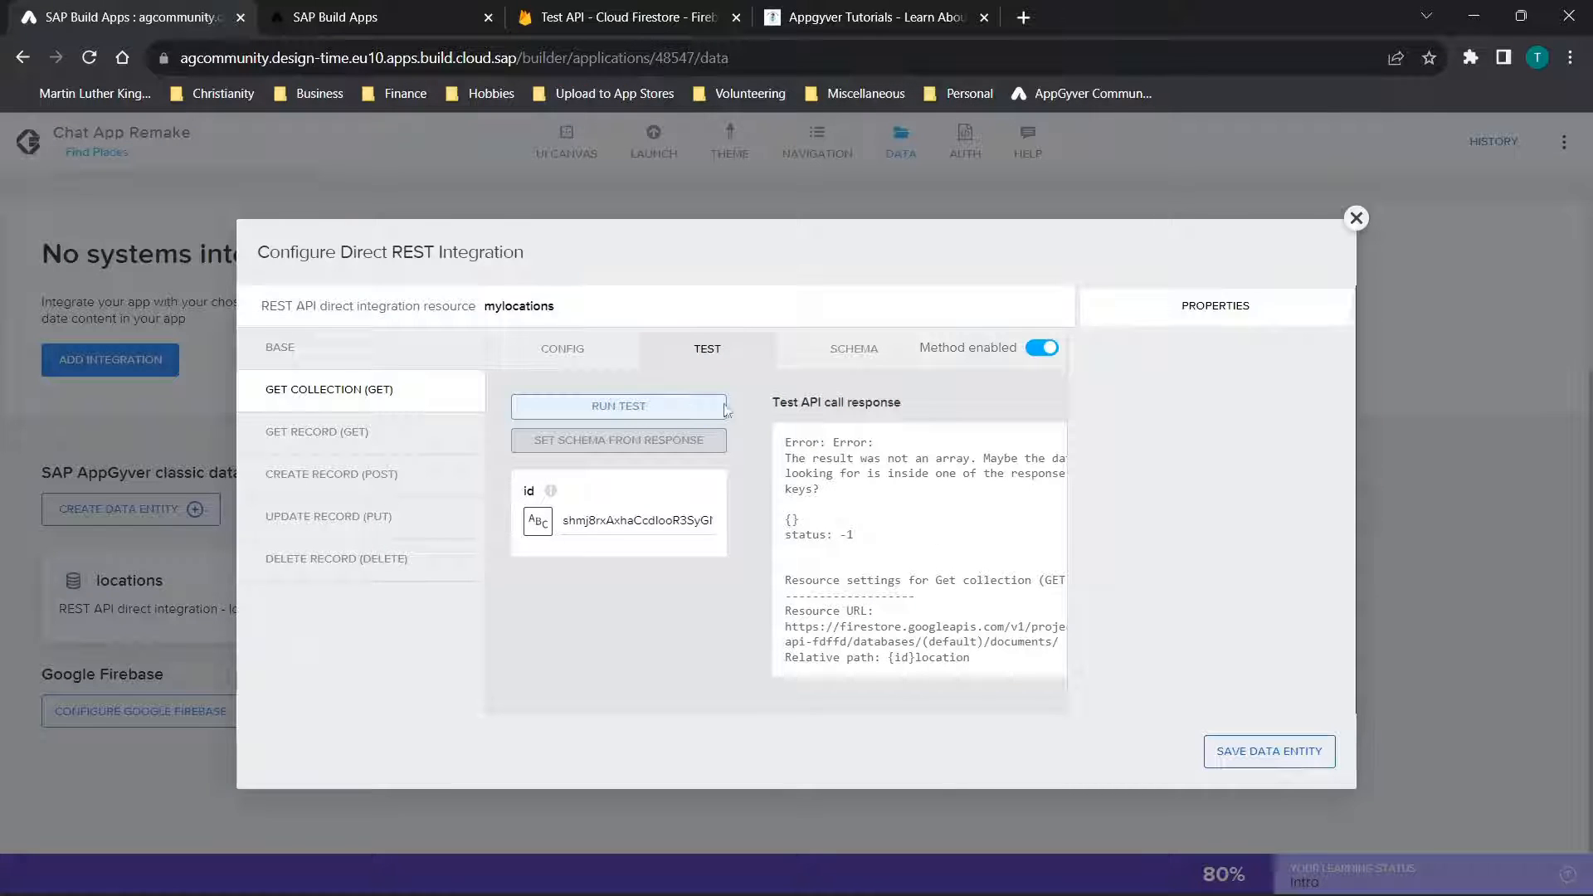
Review the Get Collection method's response key path and the properties of its id URL placeholder again
click(561, 349)
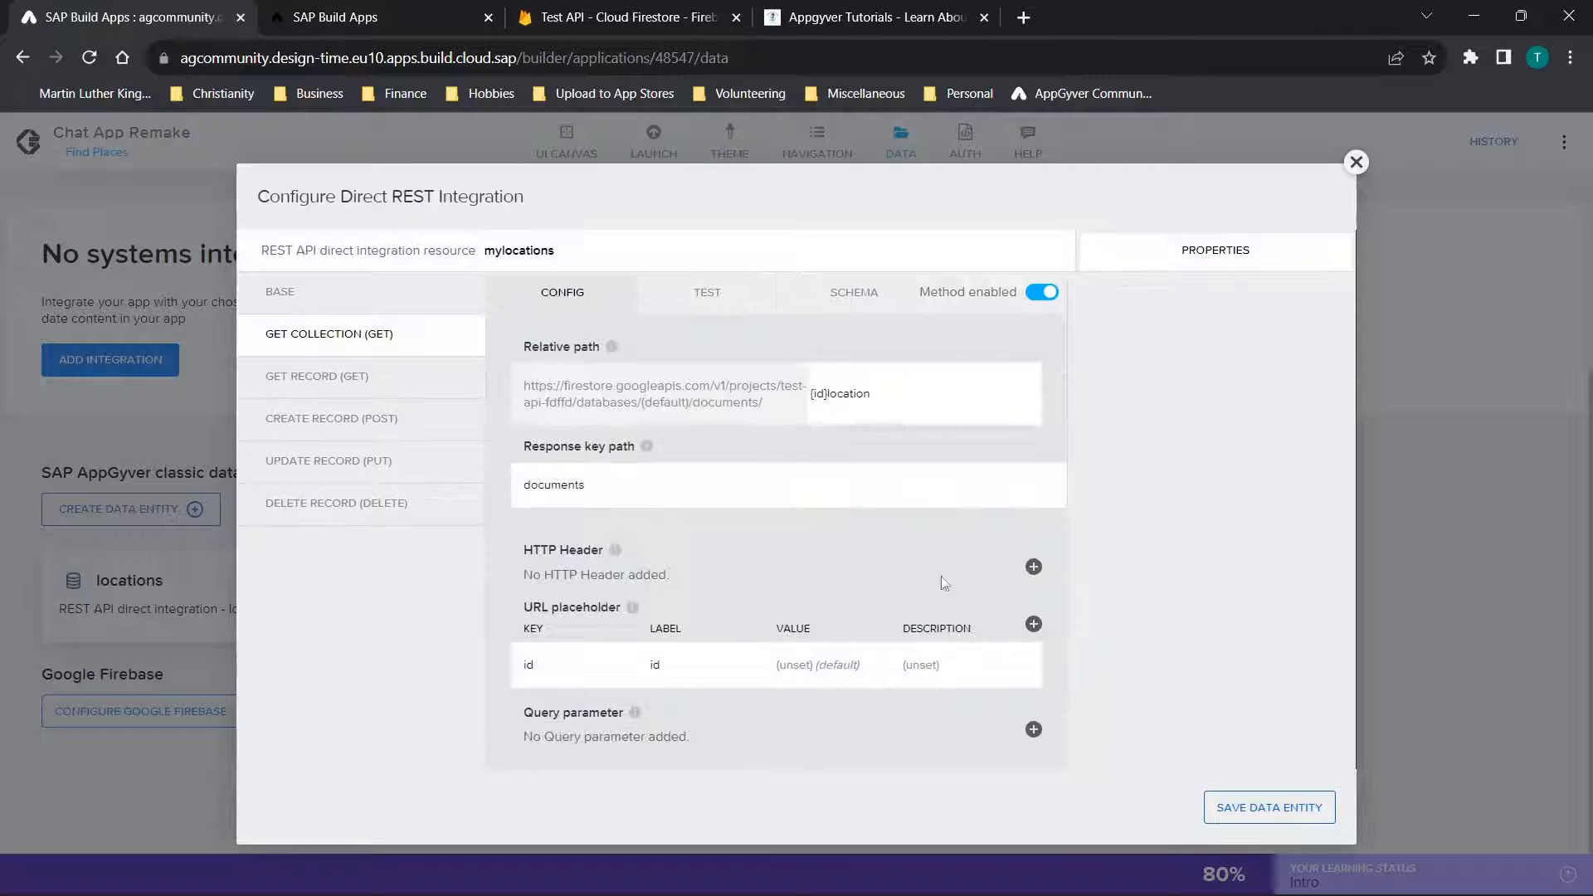
click(630, 499)
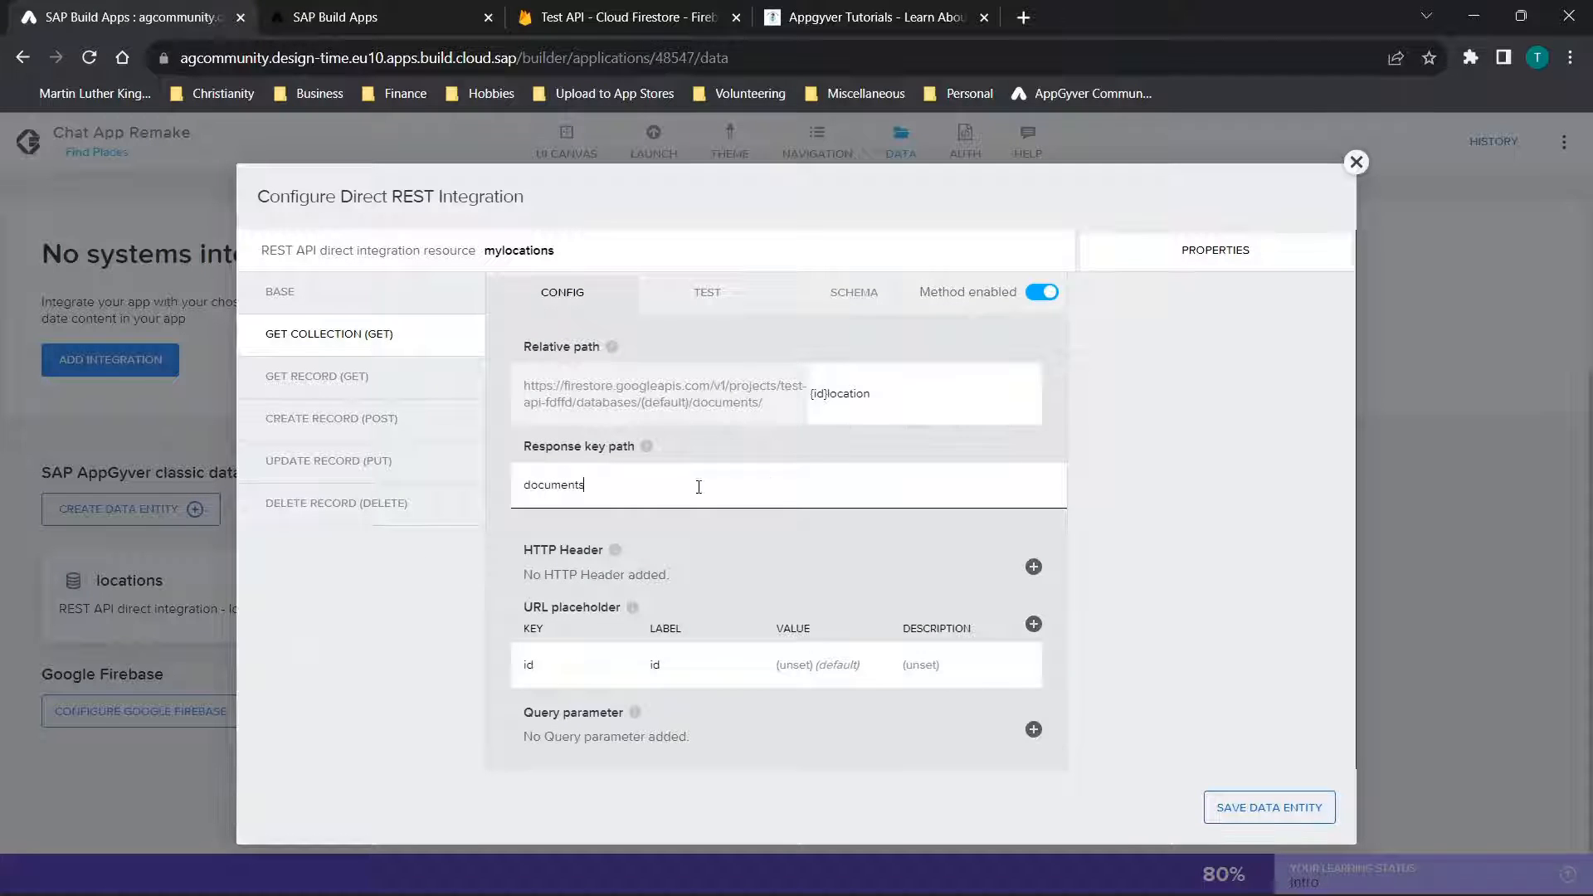
click(677, 665)
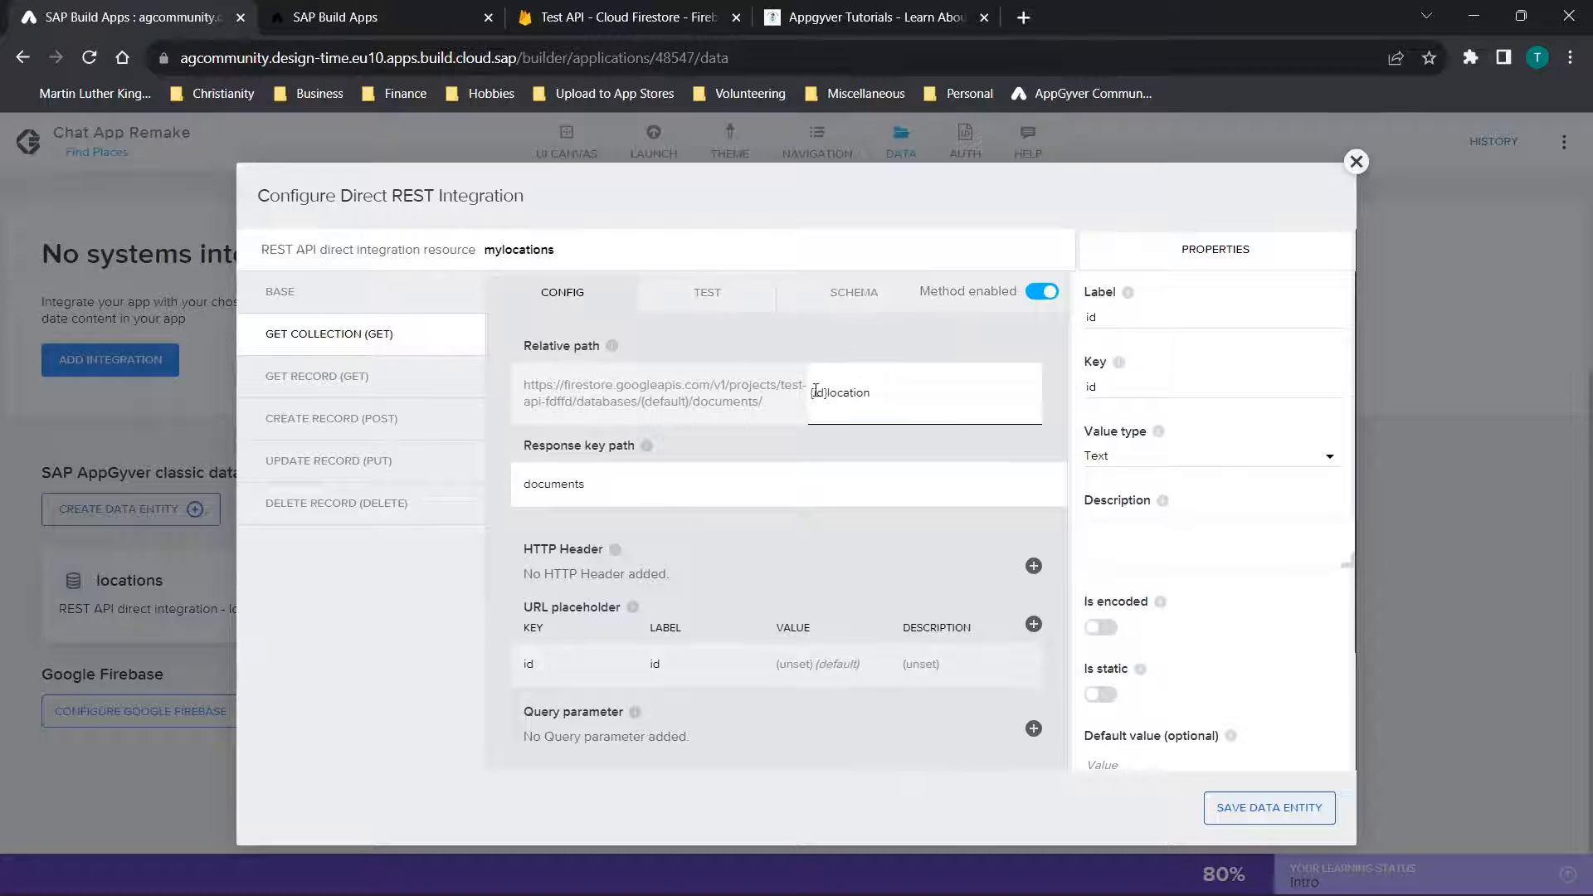
Set the mylocations Get Record response key path to "documents", and check the method's test inputs
click(283, 376)
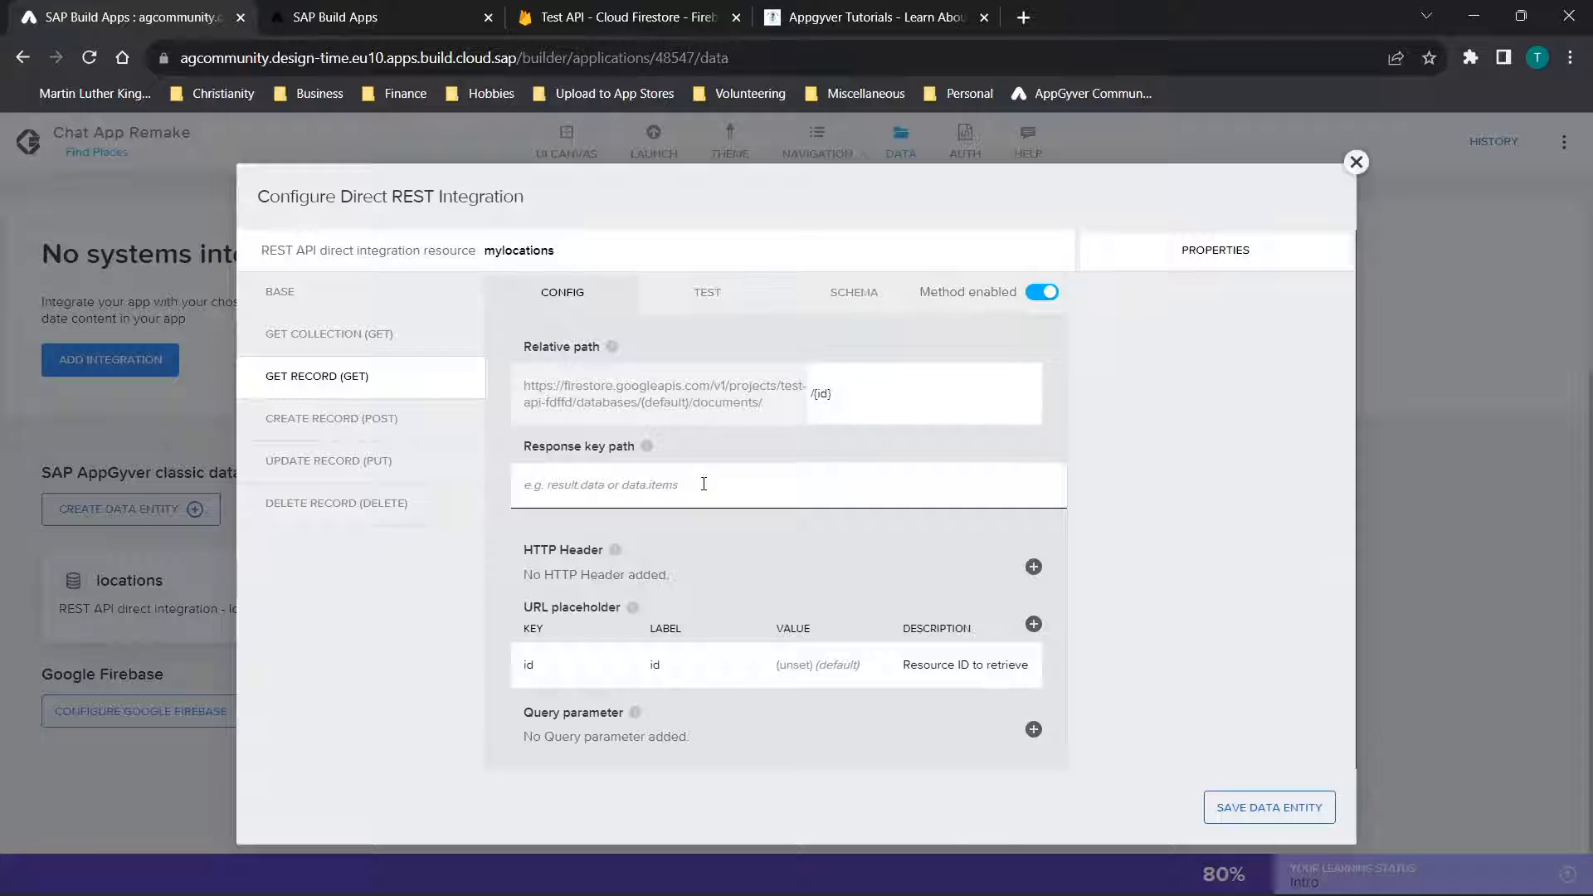
click(649, 480)
text(documents)
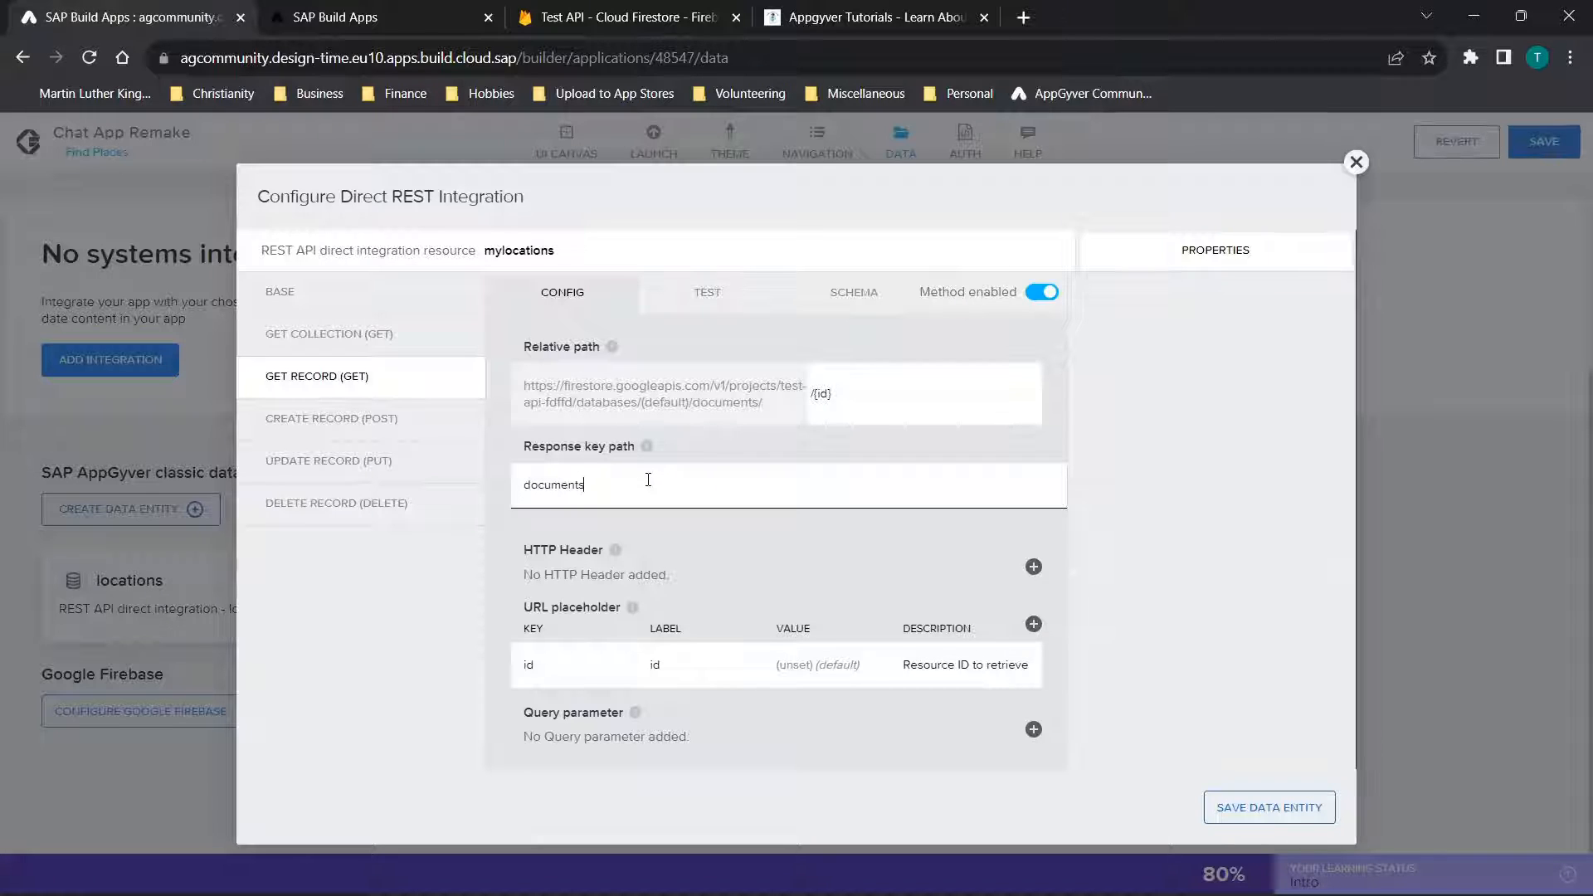
click(704, 292)
click(596, 550)
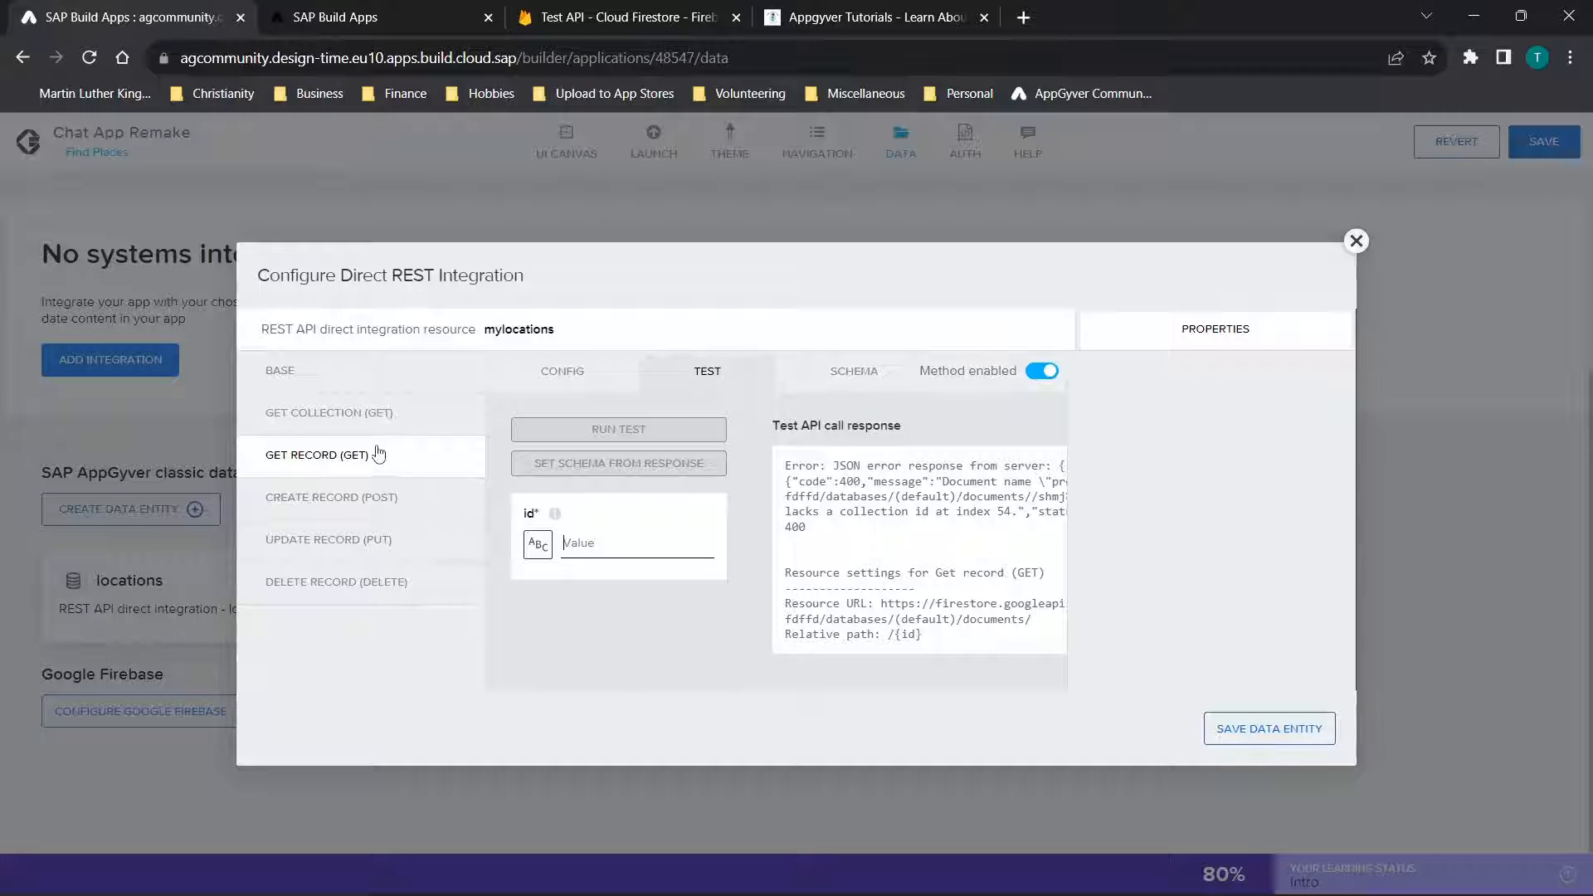
click(398, 429)
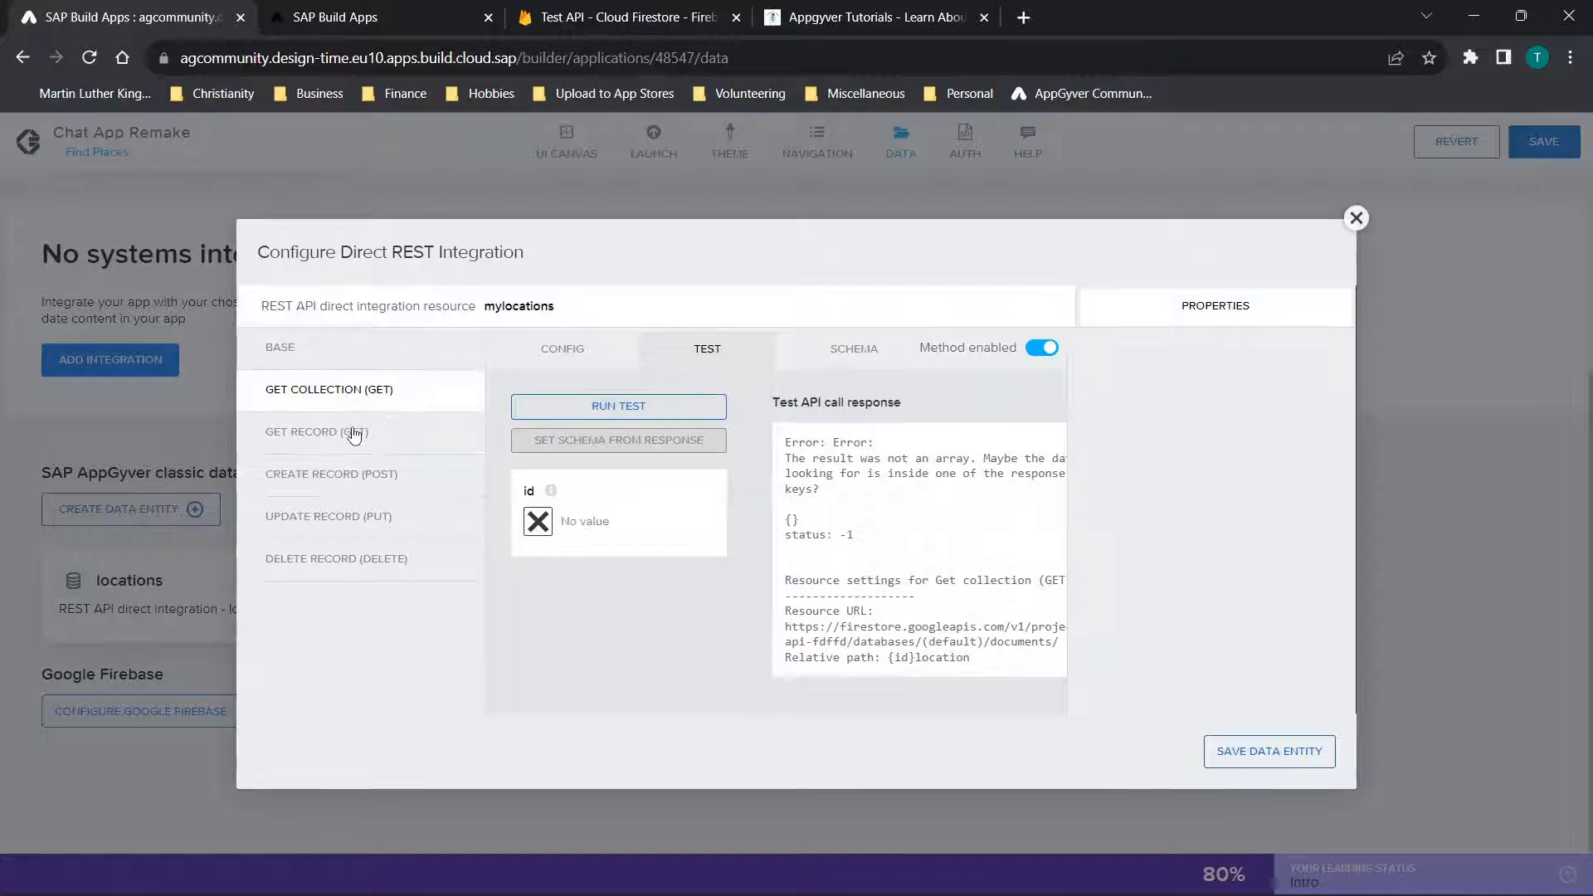
click(357, 432)
click(598, 375)
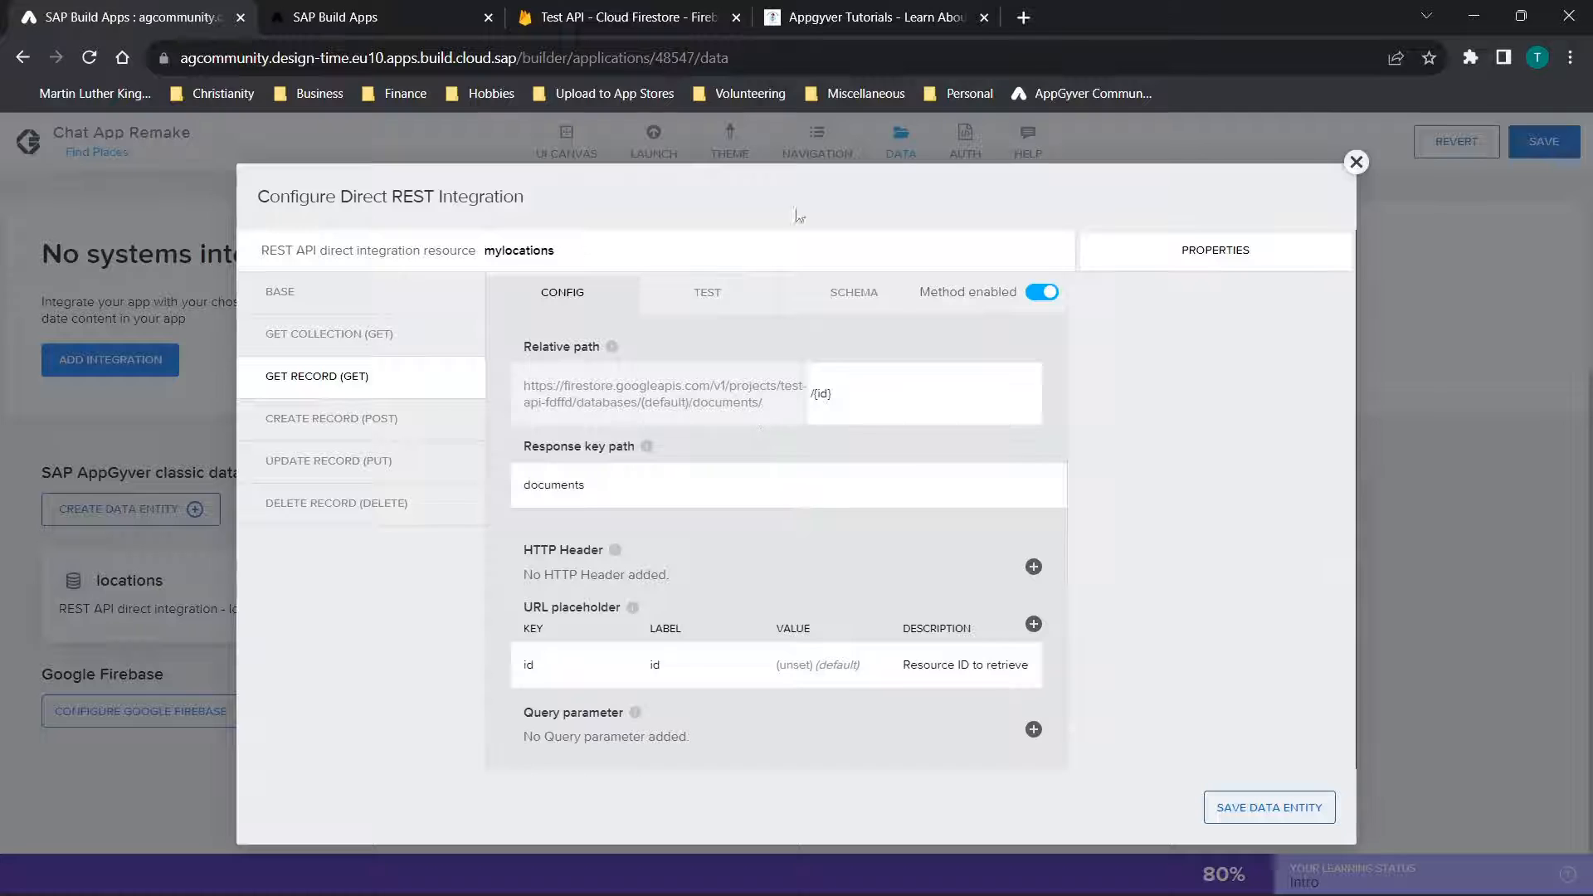
Insert the location collection's name before the id placeholder in the Get Record relative path, and open that collection in Cloud Firestore
click(616, 8)
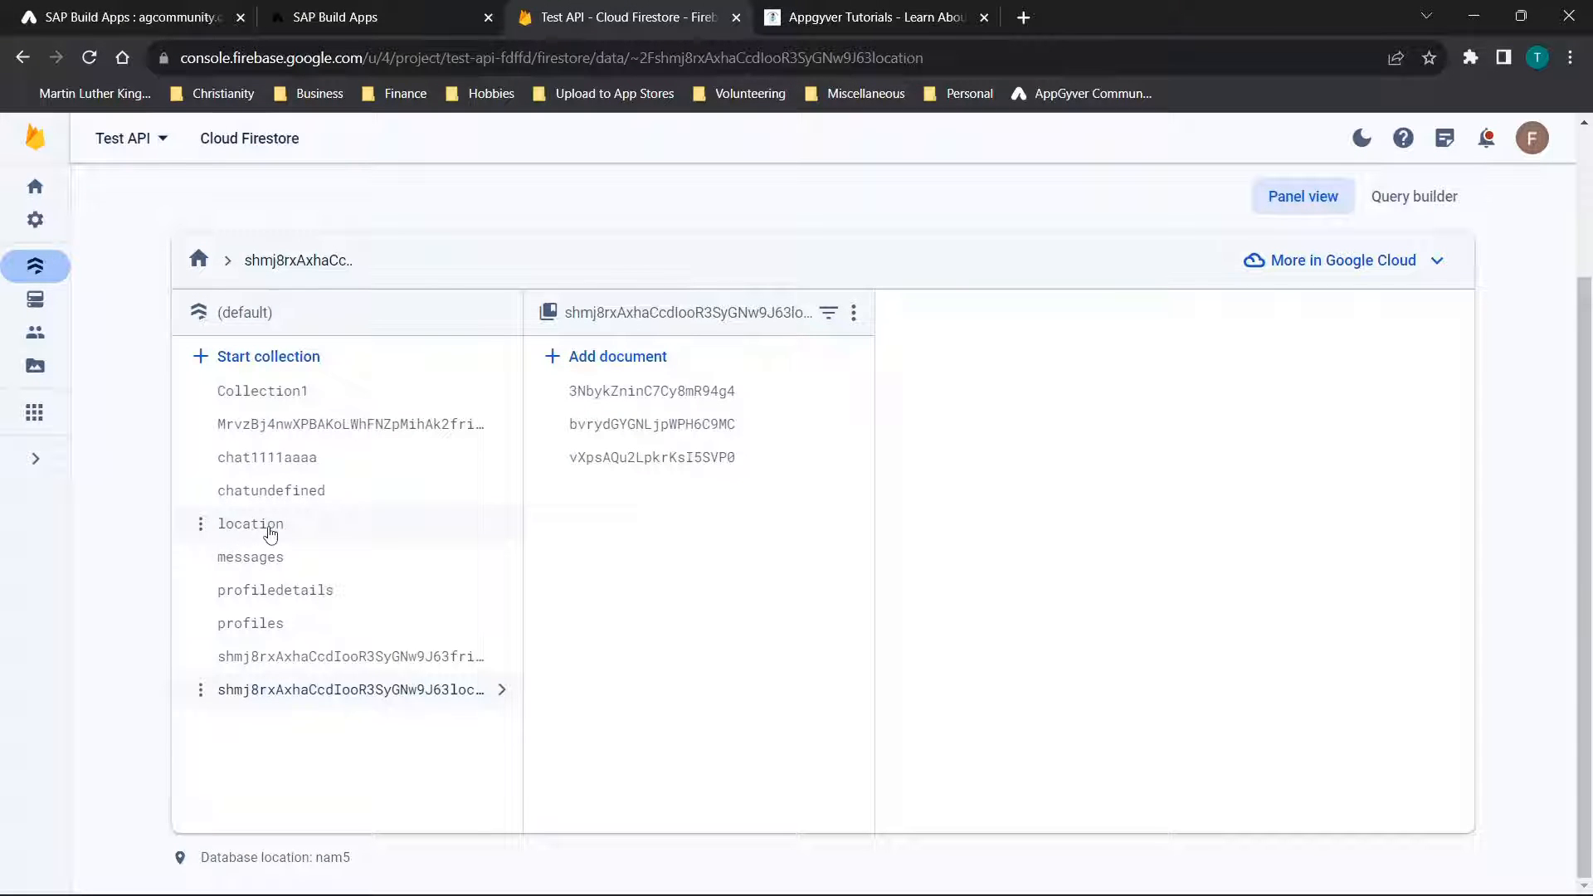
click(133, 7)
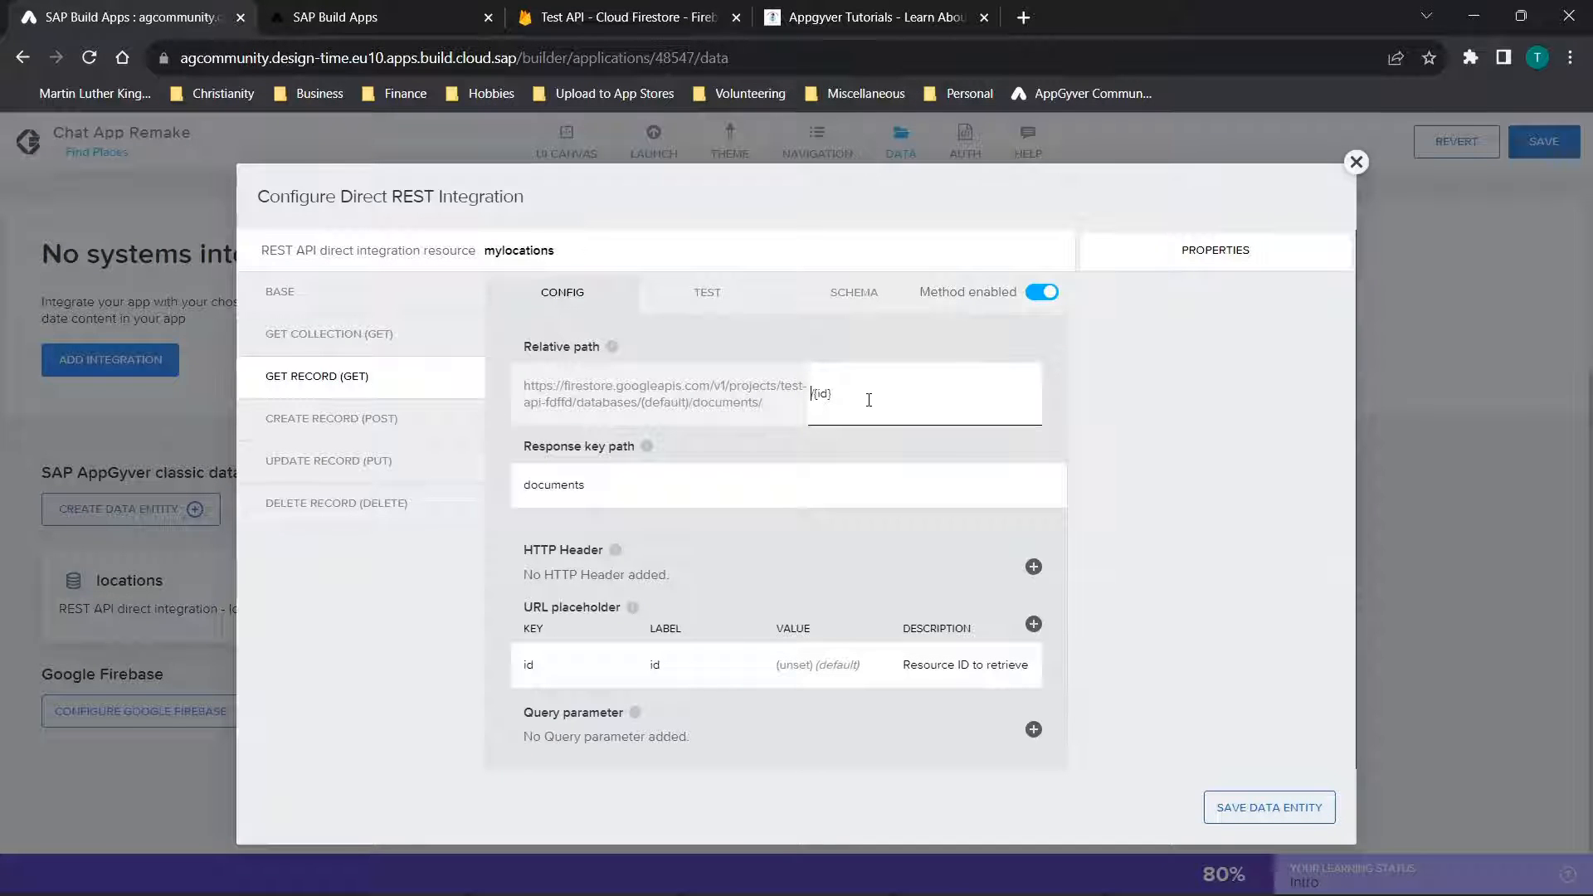
text(location)
click(695, 301)
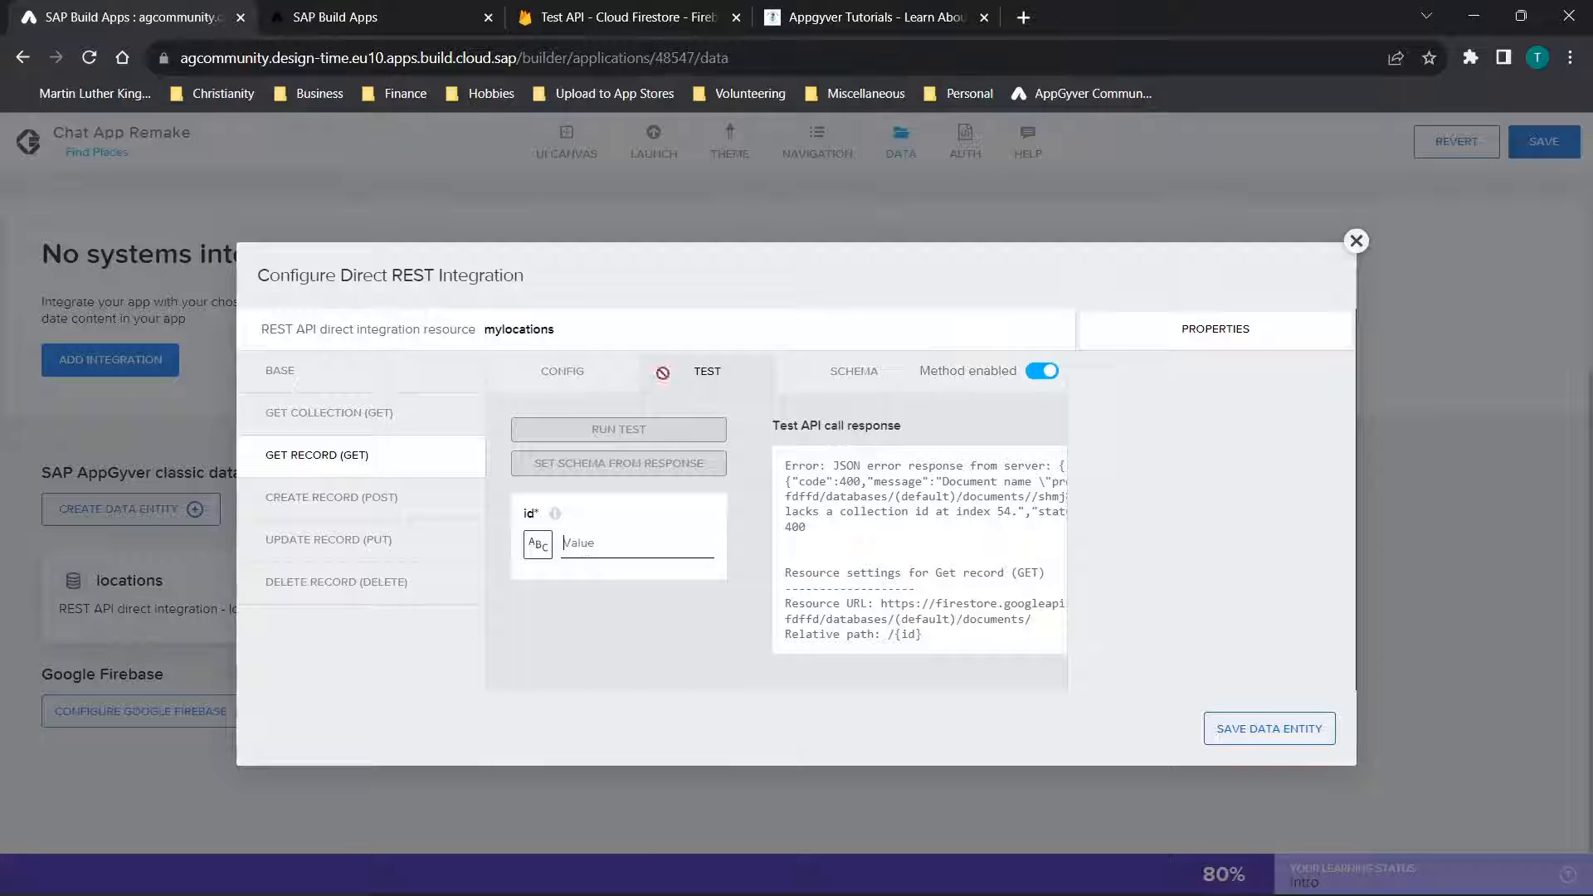
click(659, 16)
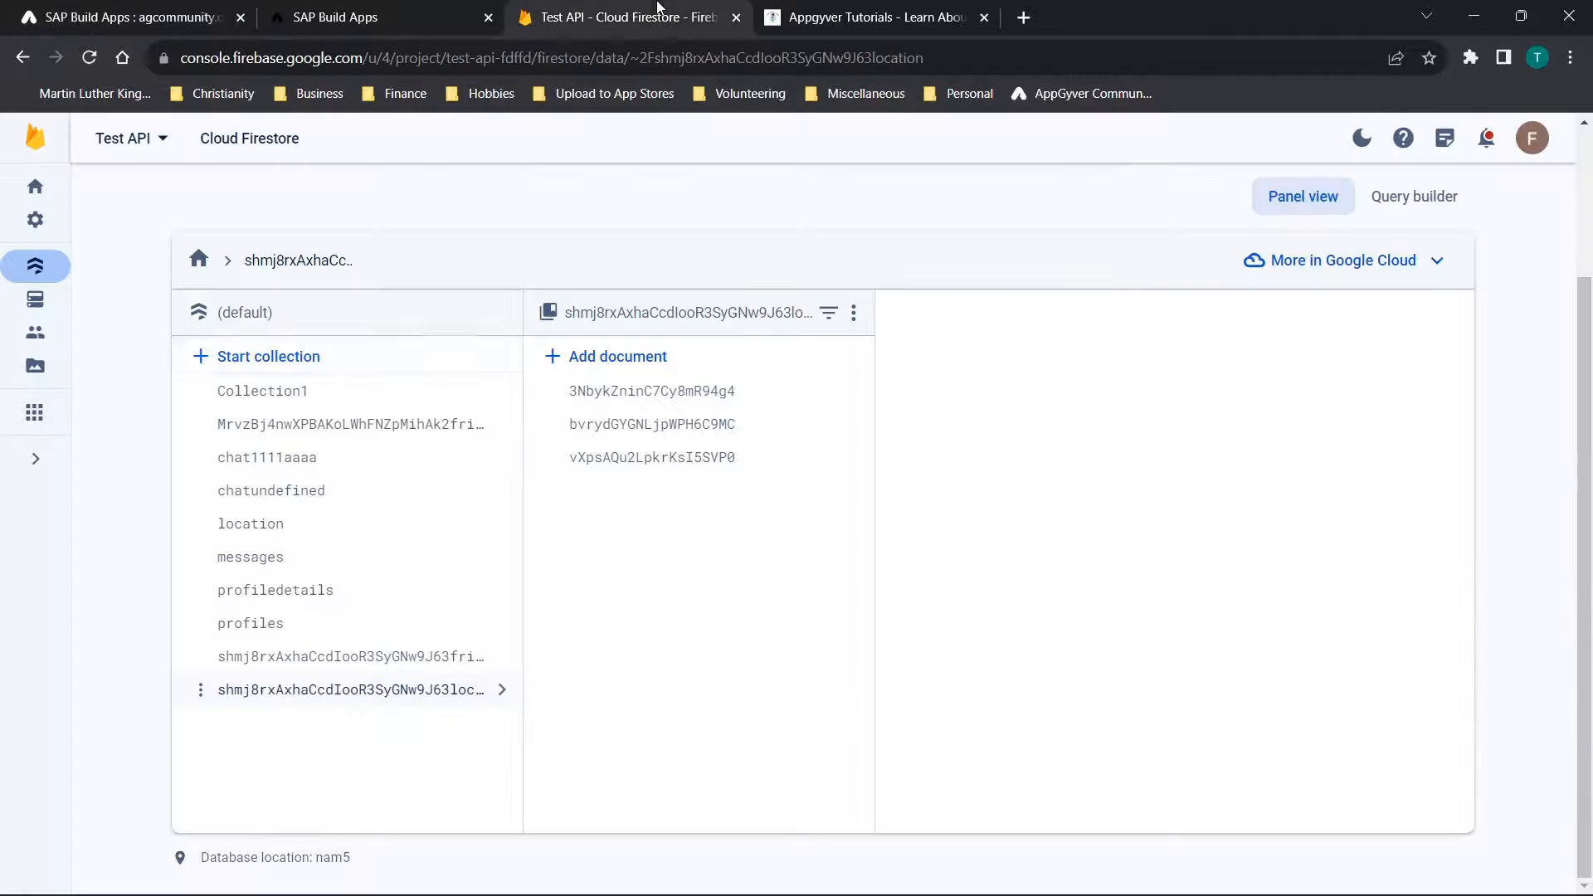
click(249, 525)
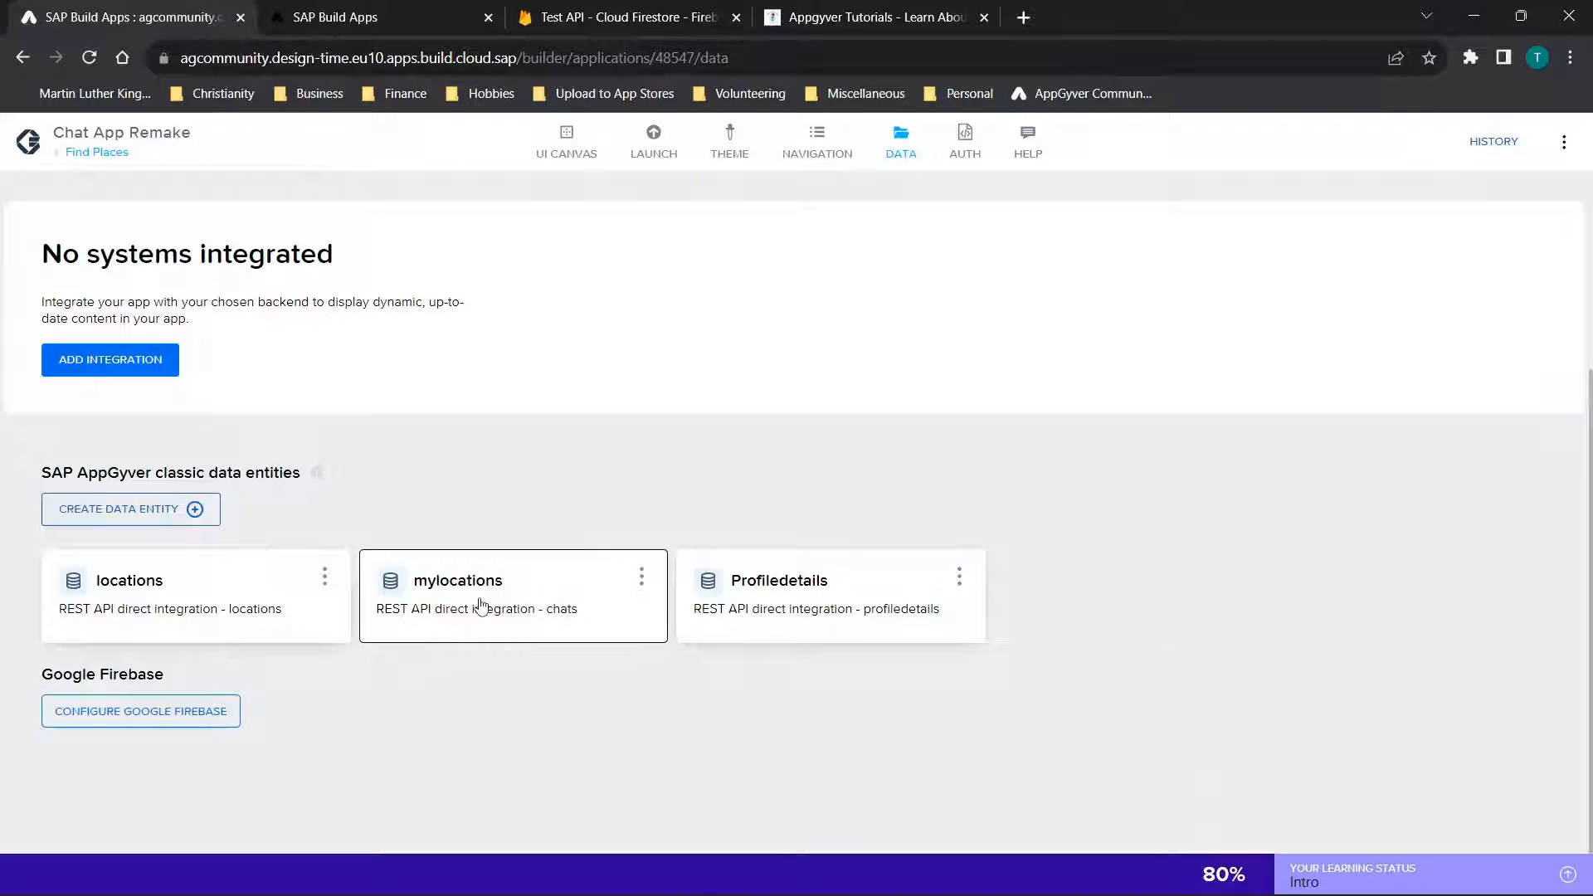
Examine the locations entity's Get Record relative path and test inputs, and close its configuration
drag(481, 606, 431, 591)
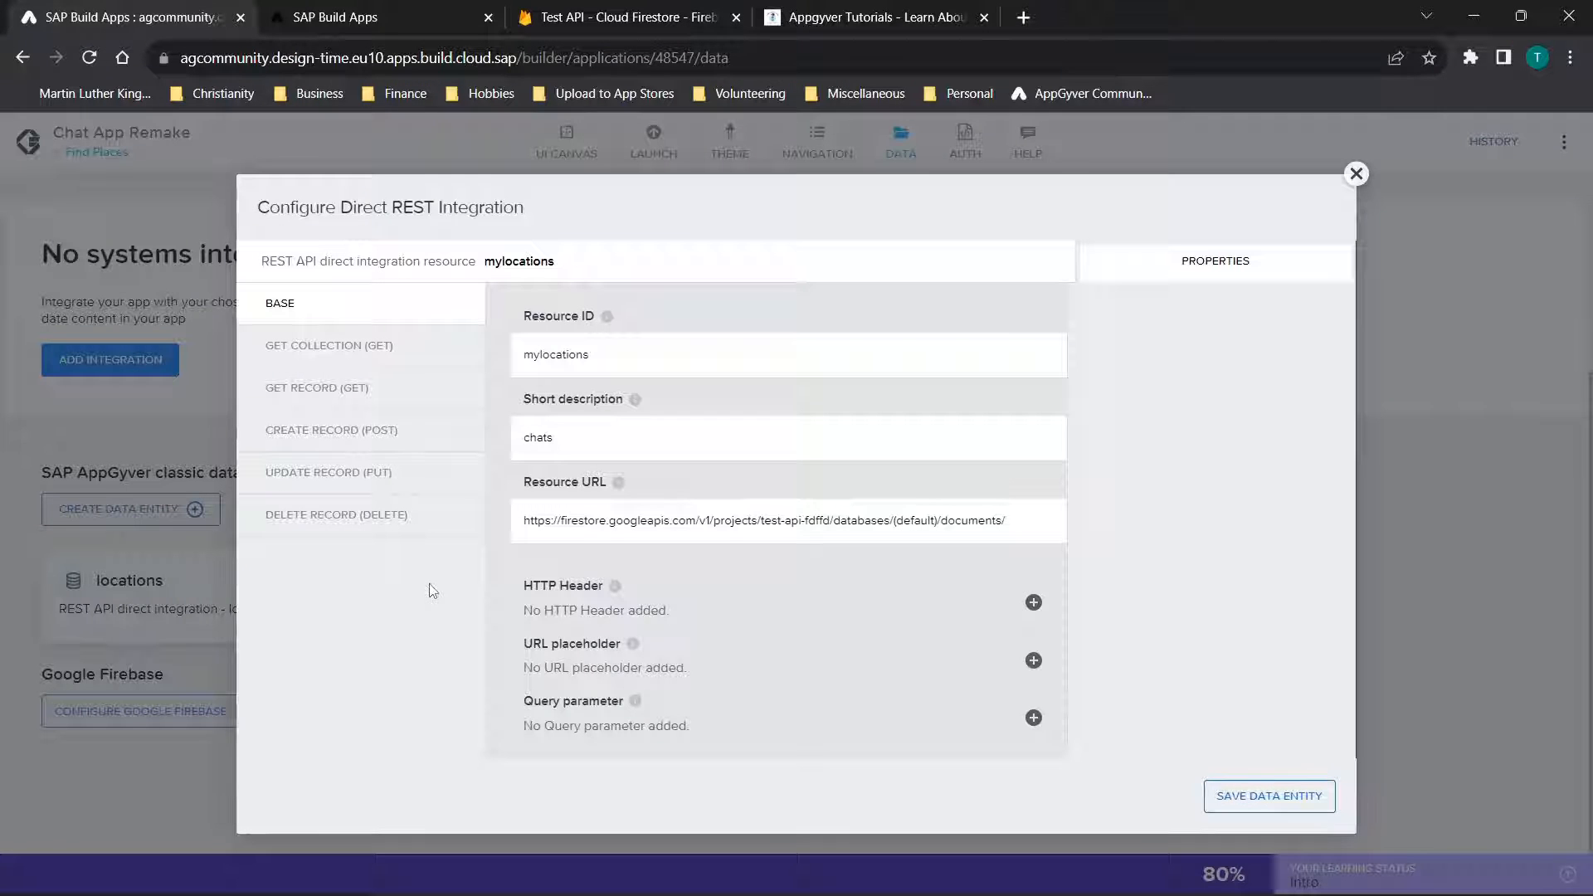
click(1356, 175)
click(116, 581)
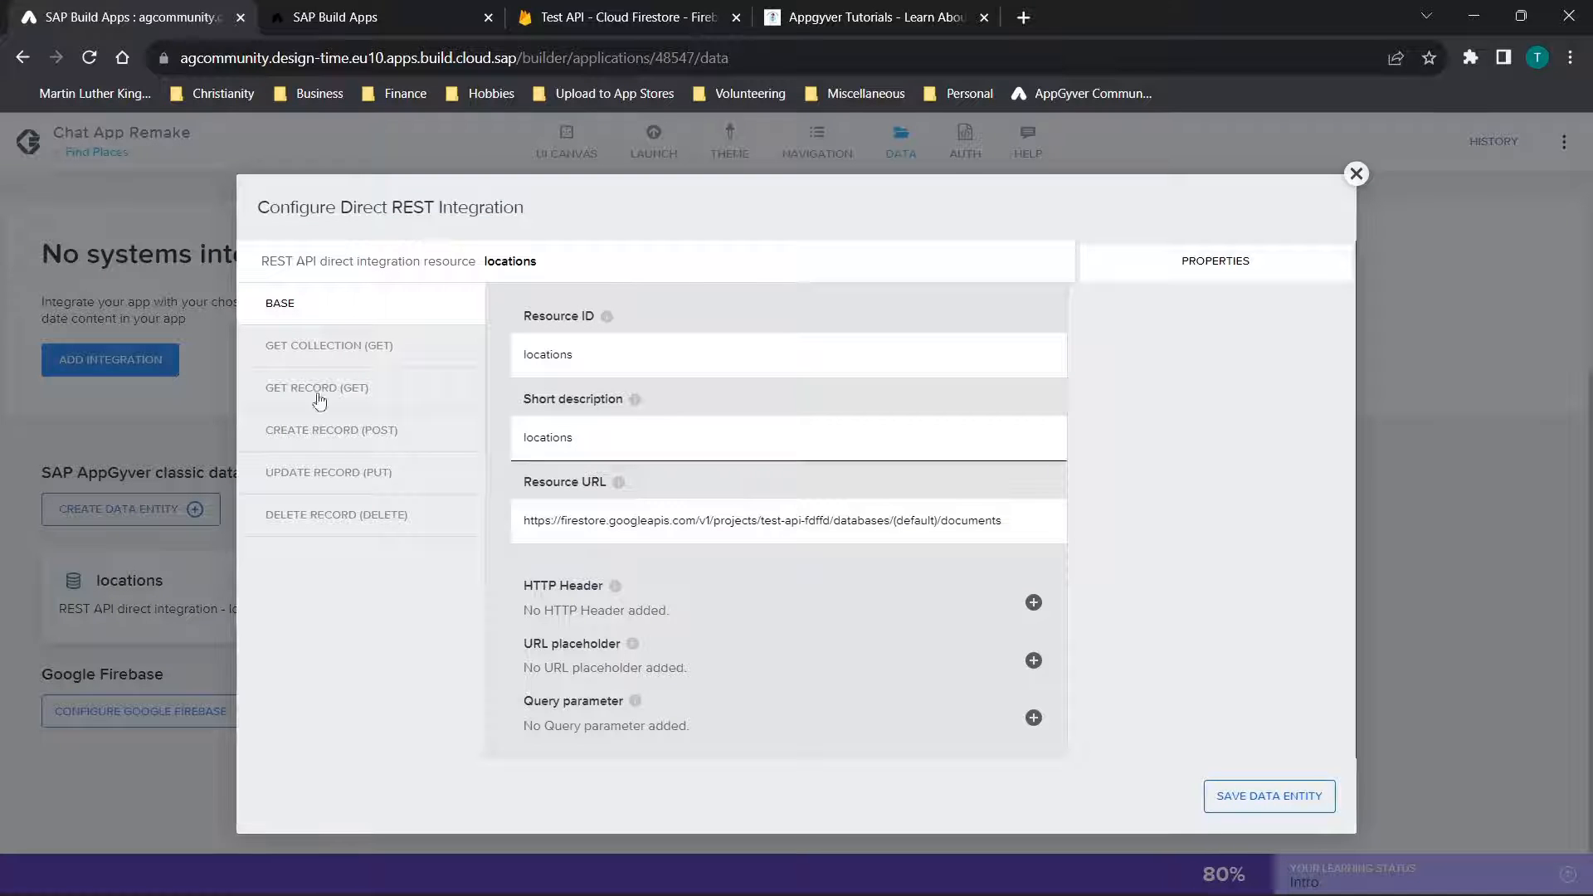
click(287, 387)
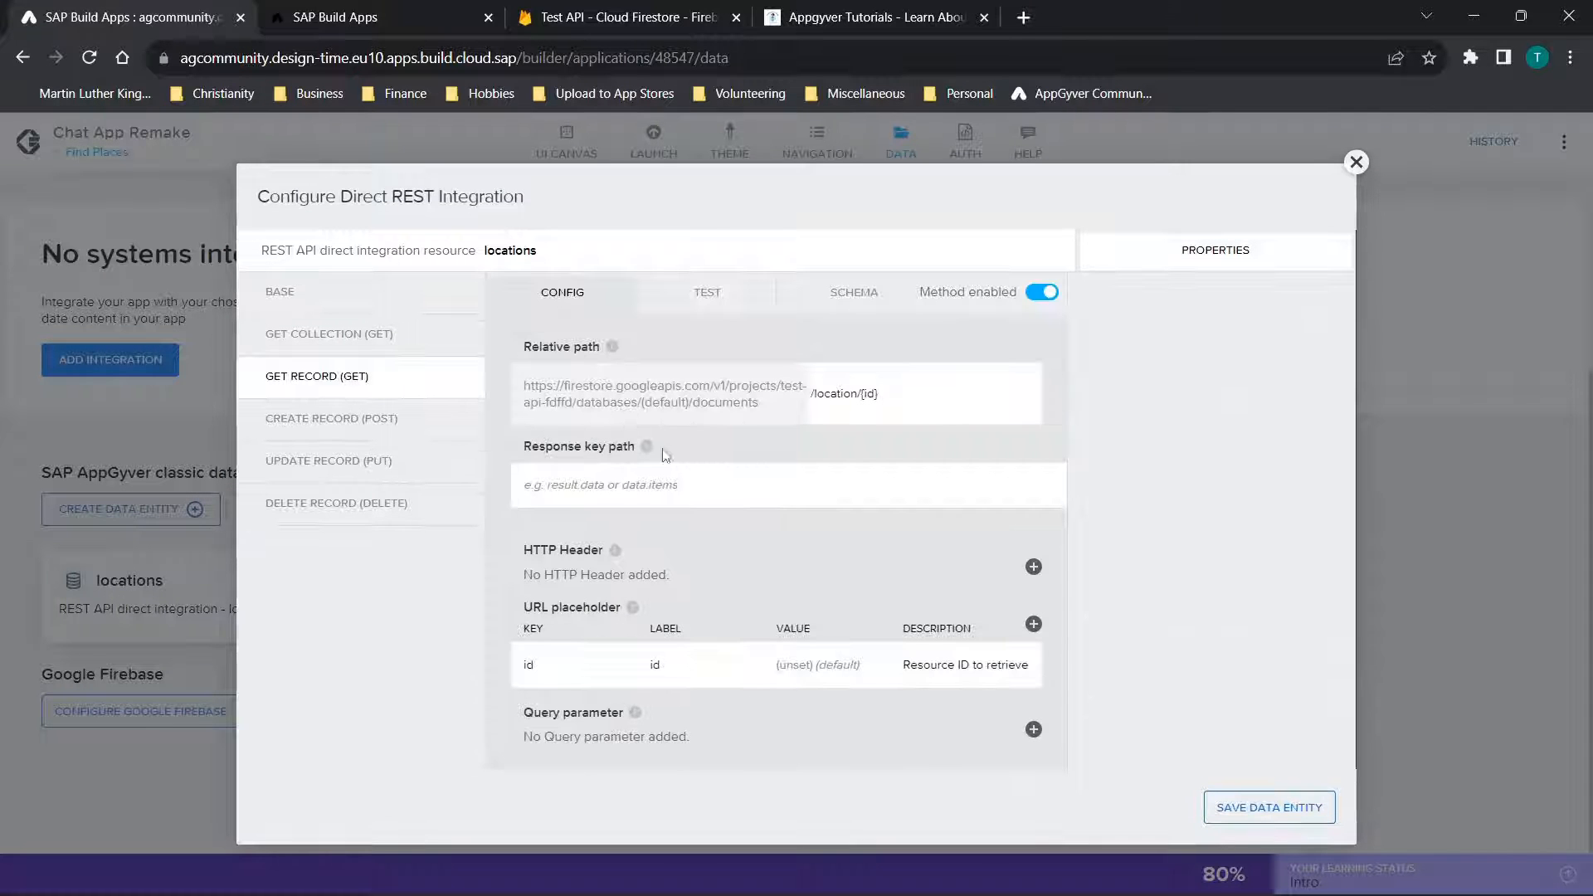
click(702, 294)
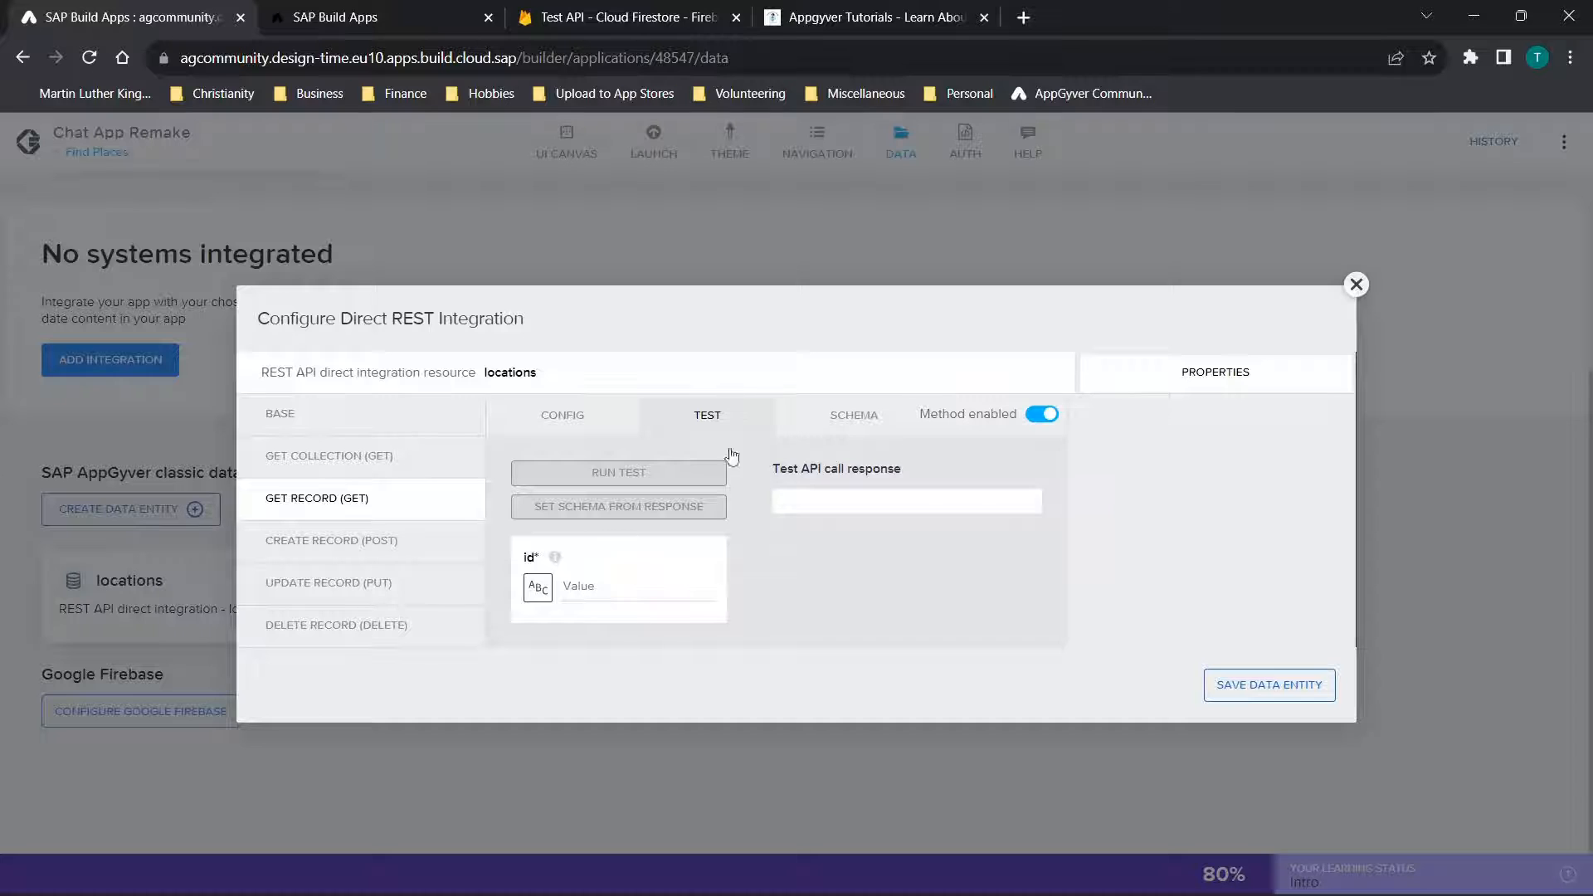
click(310, 472)
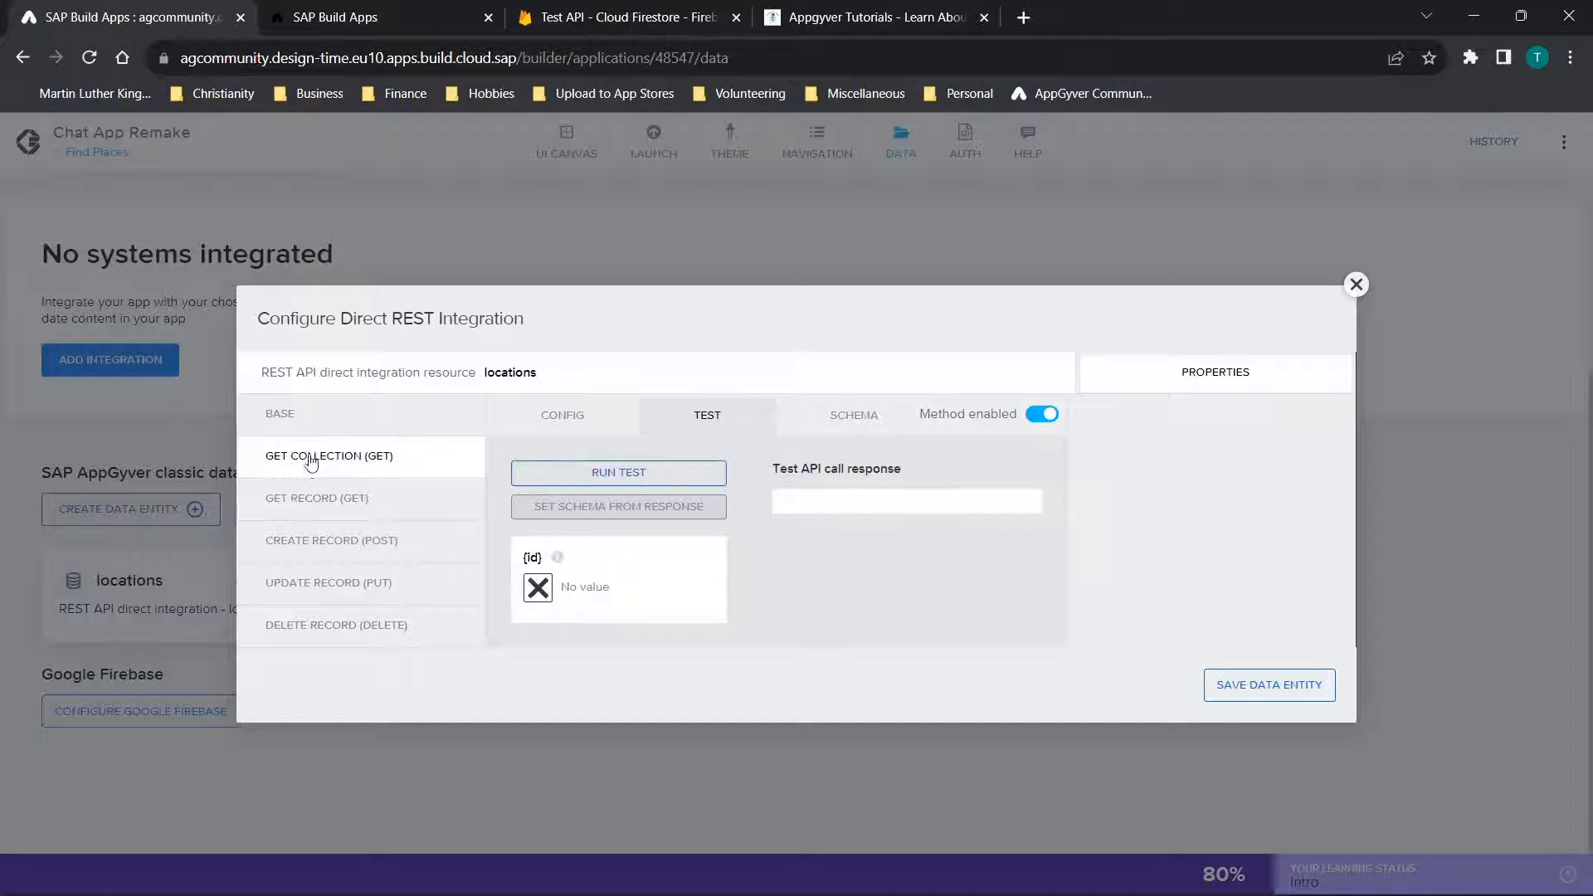
click(311, 500)
click(1357, 285)
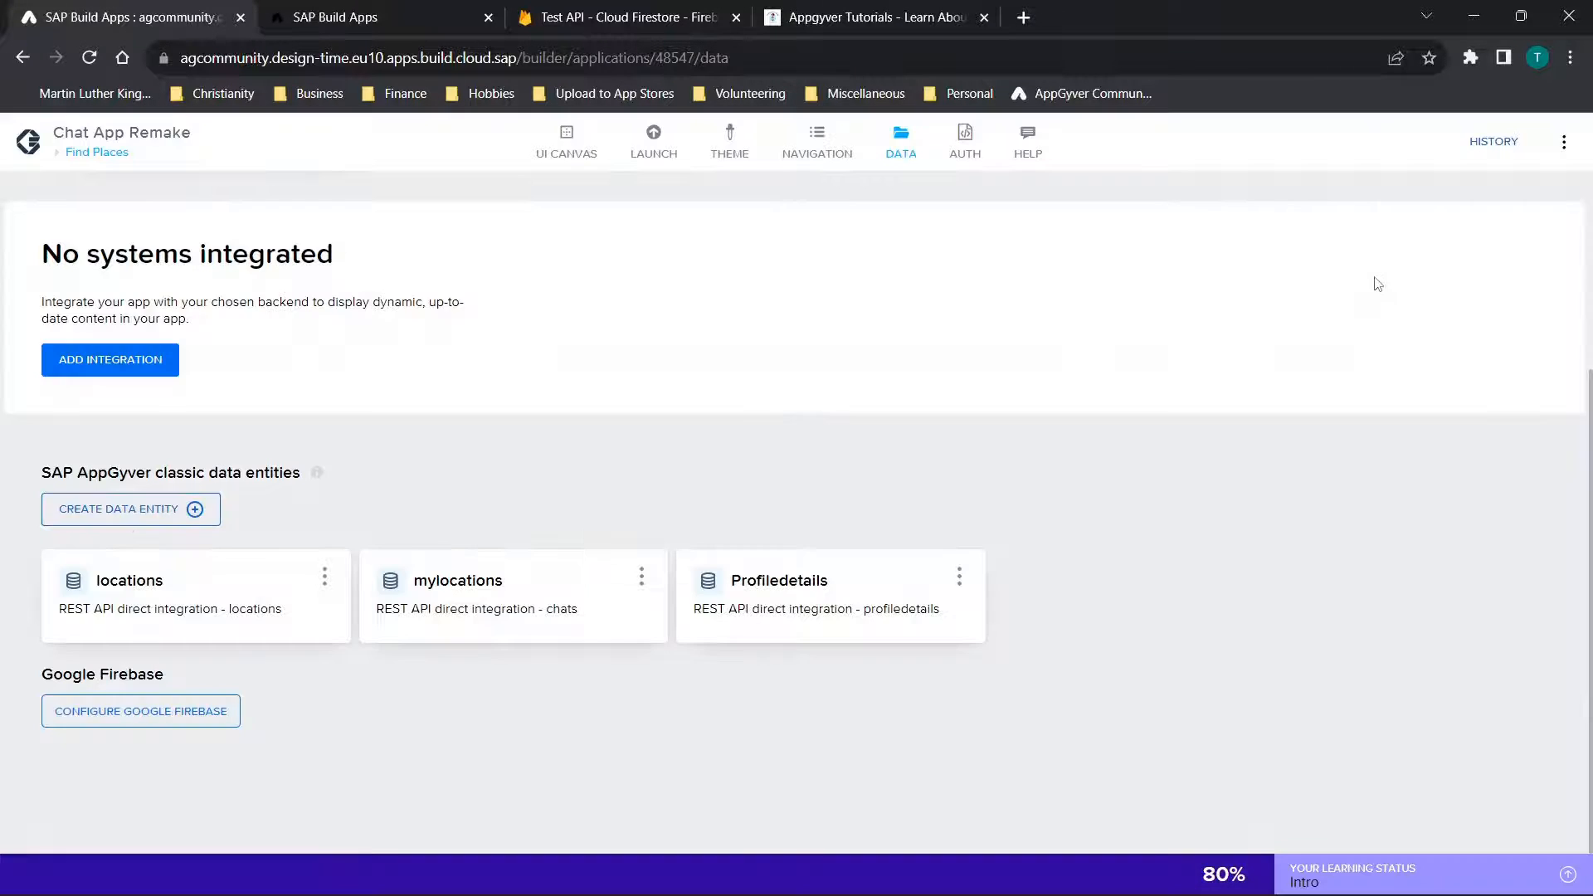
Switch to Cloud Firestore, show the favorites collection's documents, and dismiss the "chat" page search
click(615, 17)
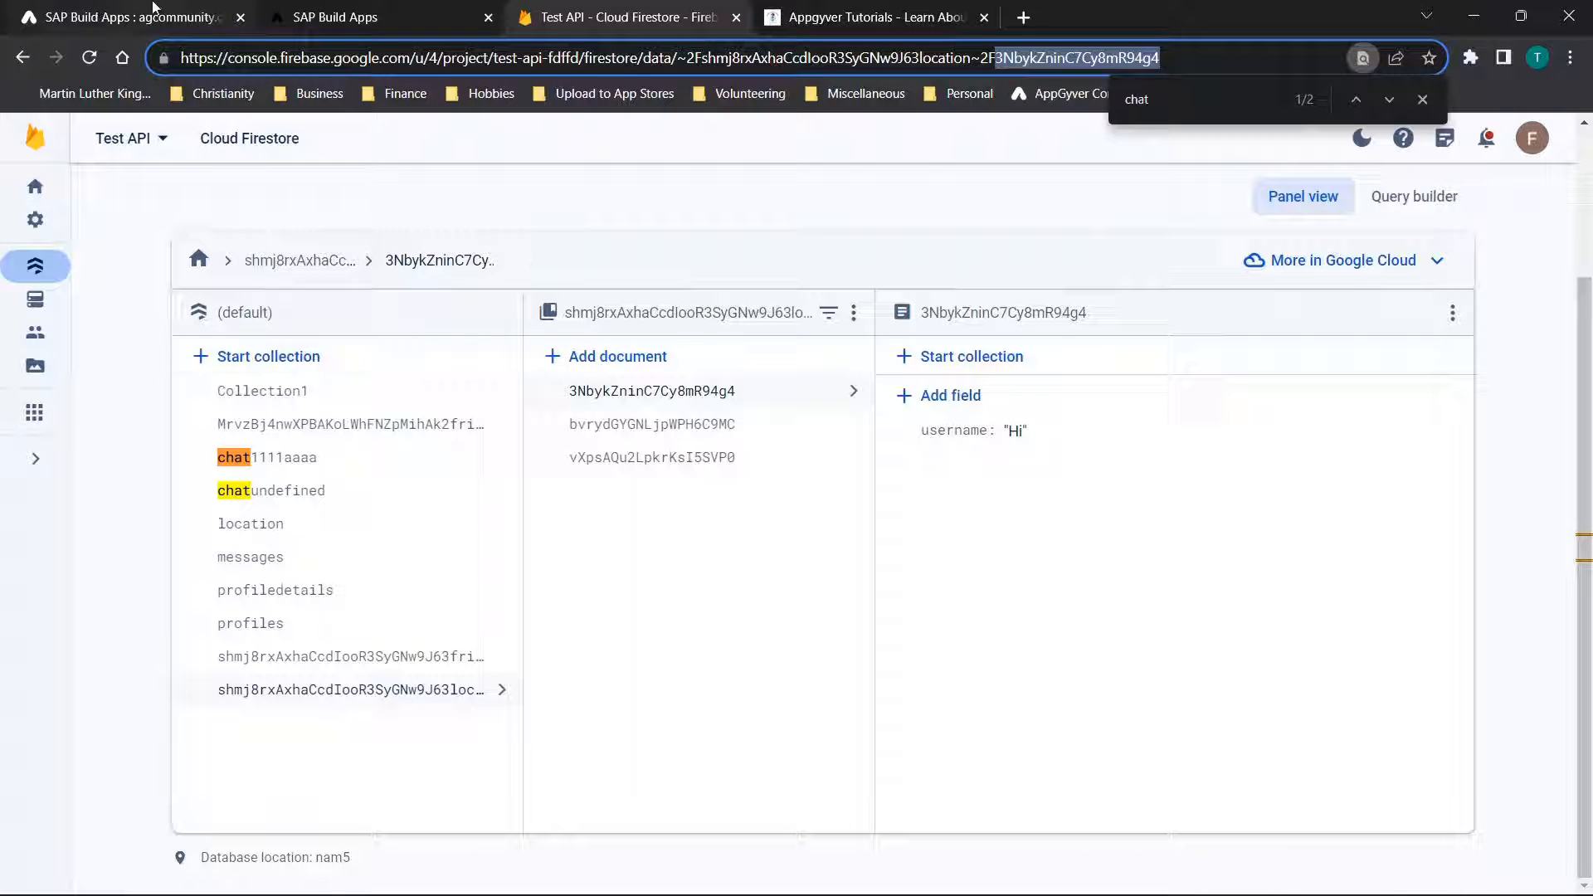
mouse_move(151, 8)
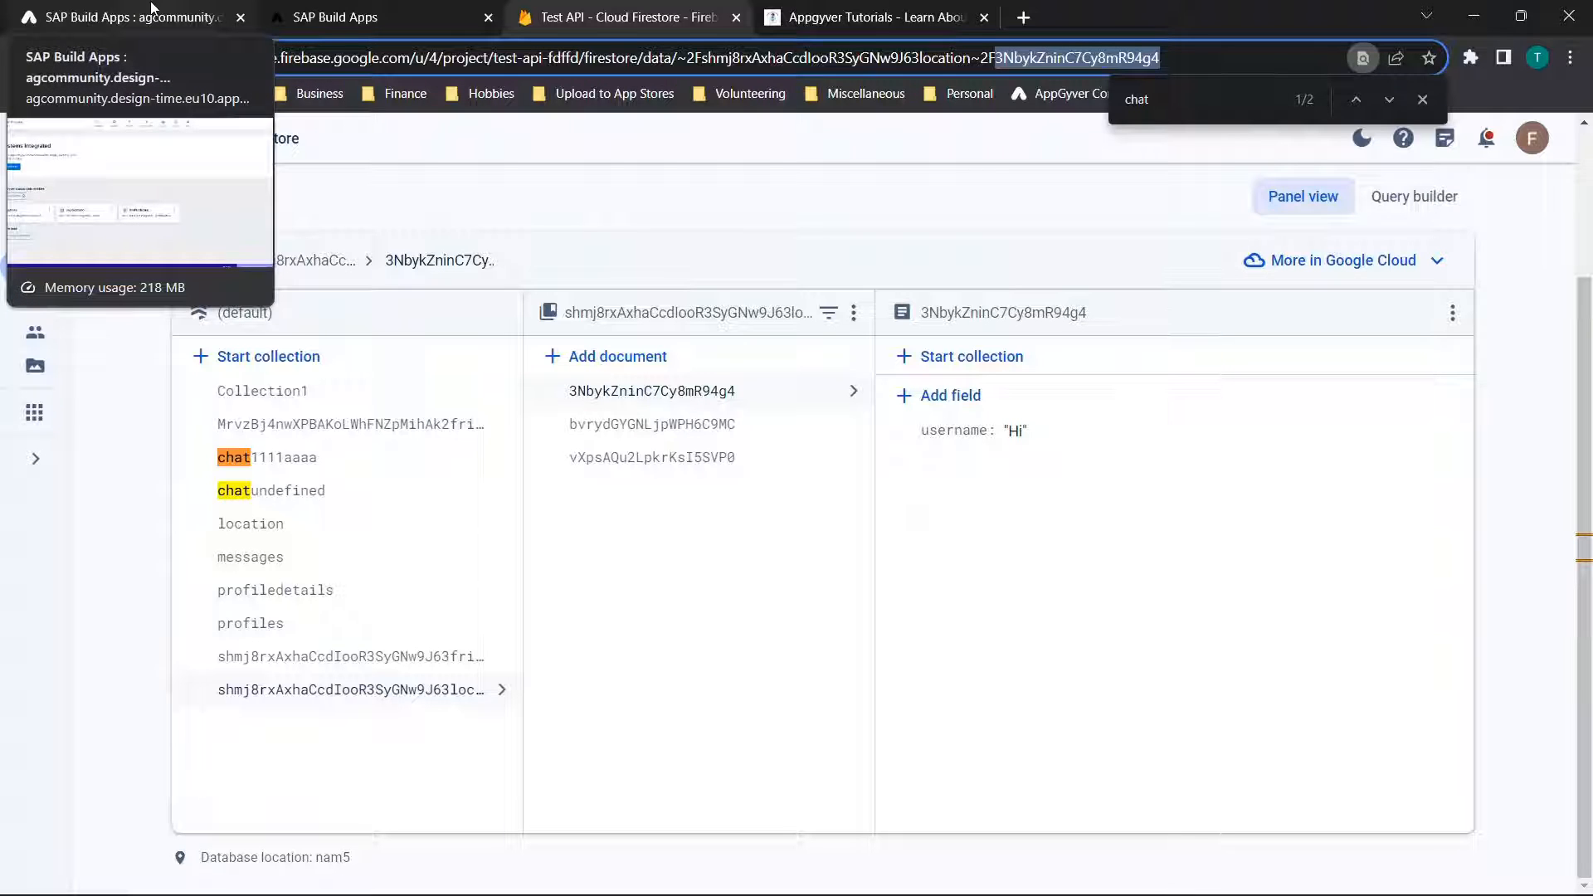
click(993, 173)
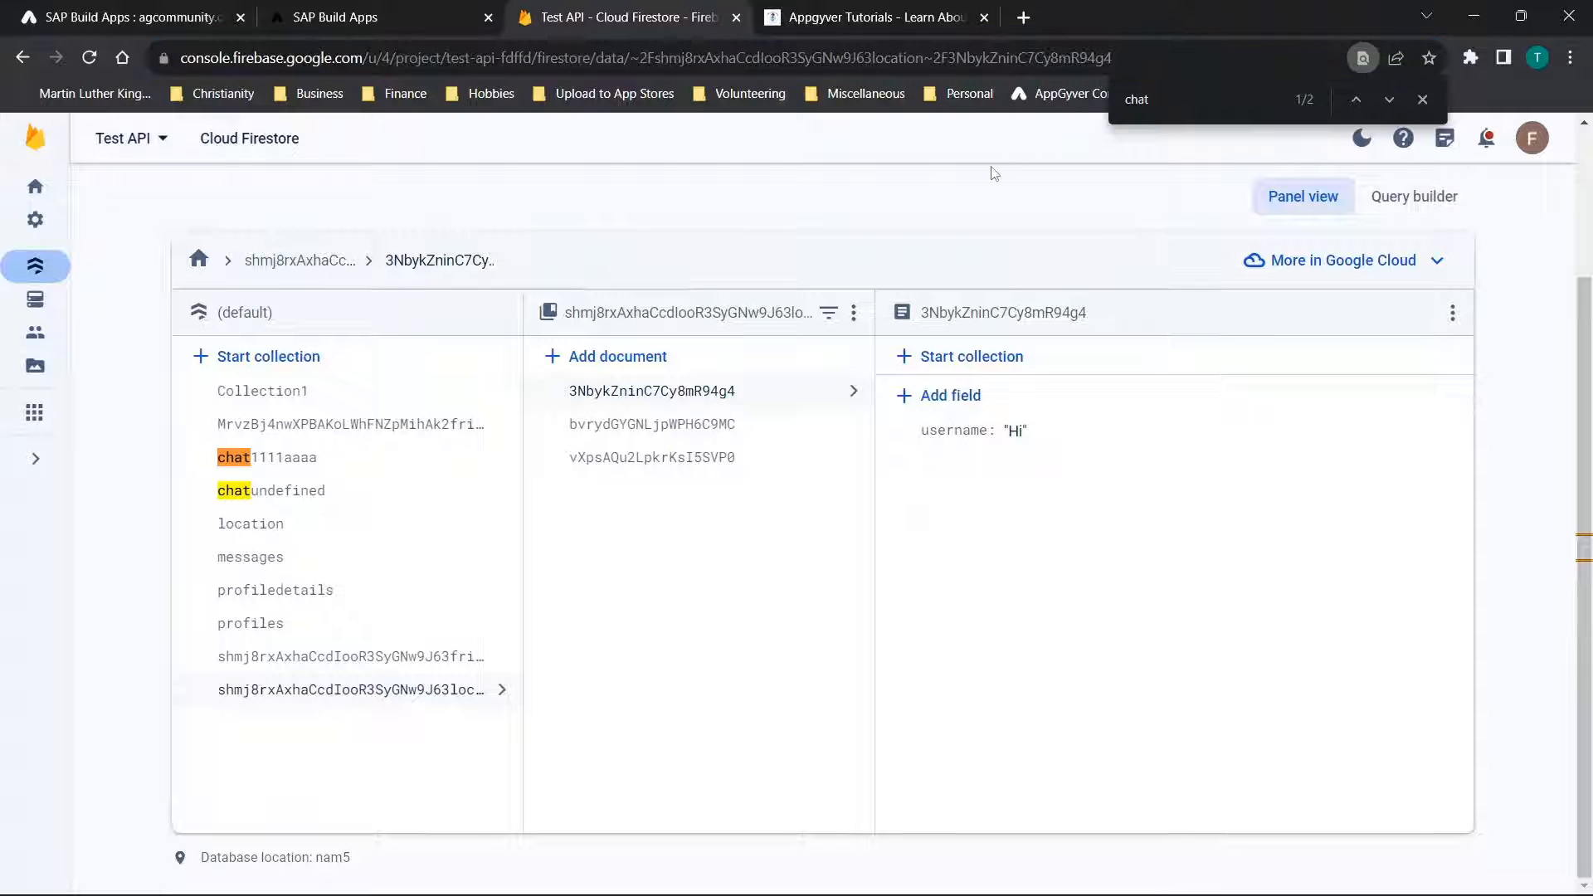
click(249, 693)
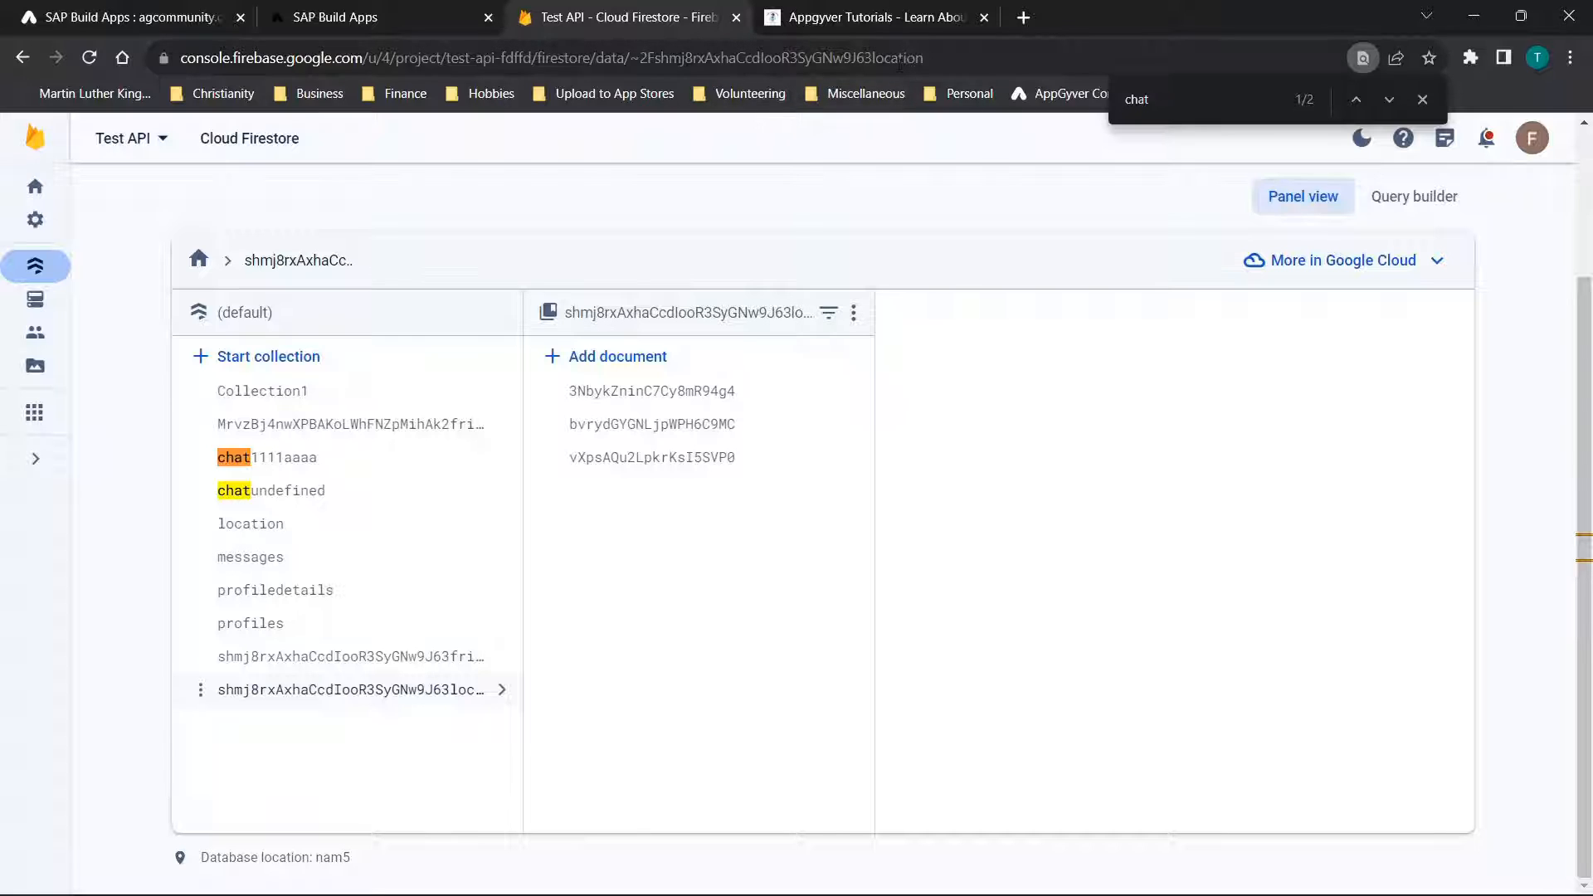
click(1422, 99)
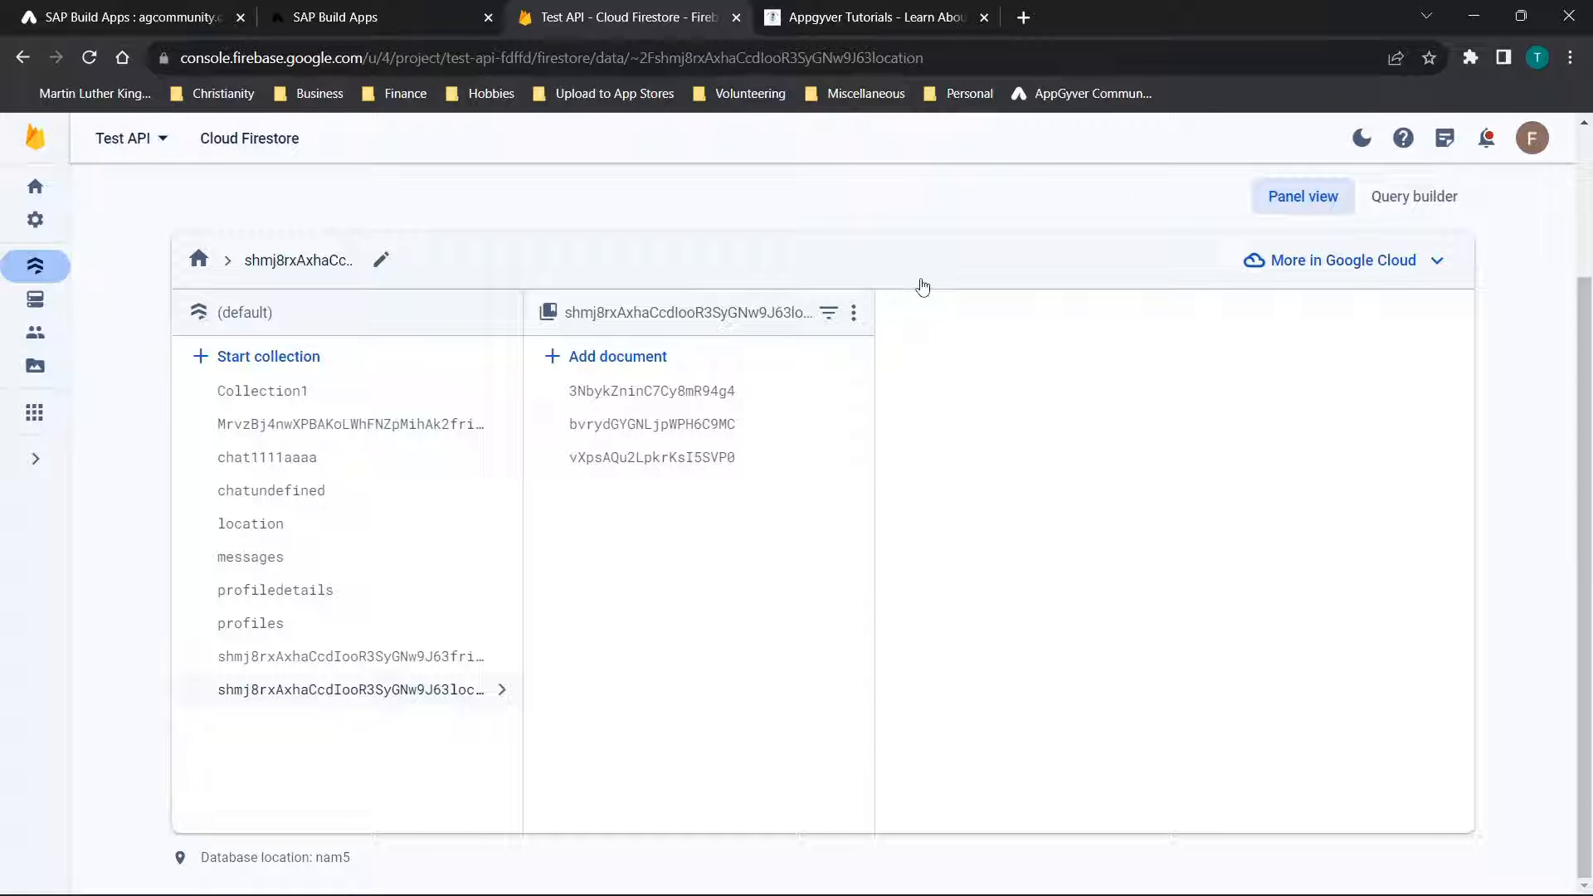
Return to SAP Build Apps, check the mylocations entity's Get Record relative path and base settings, and close the configuration
click(133, 17)
click(419, 613)
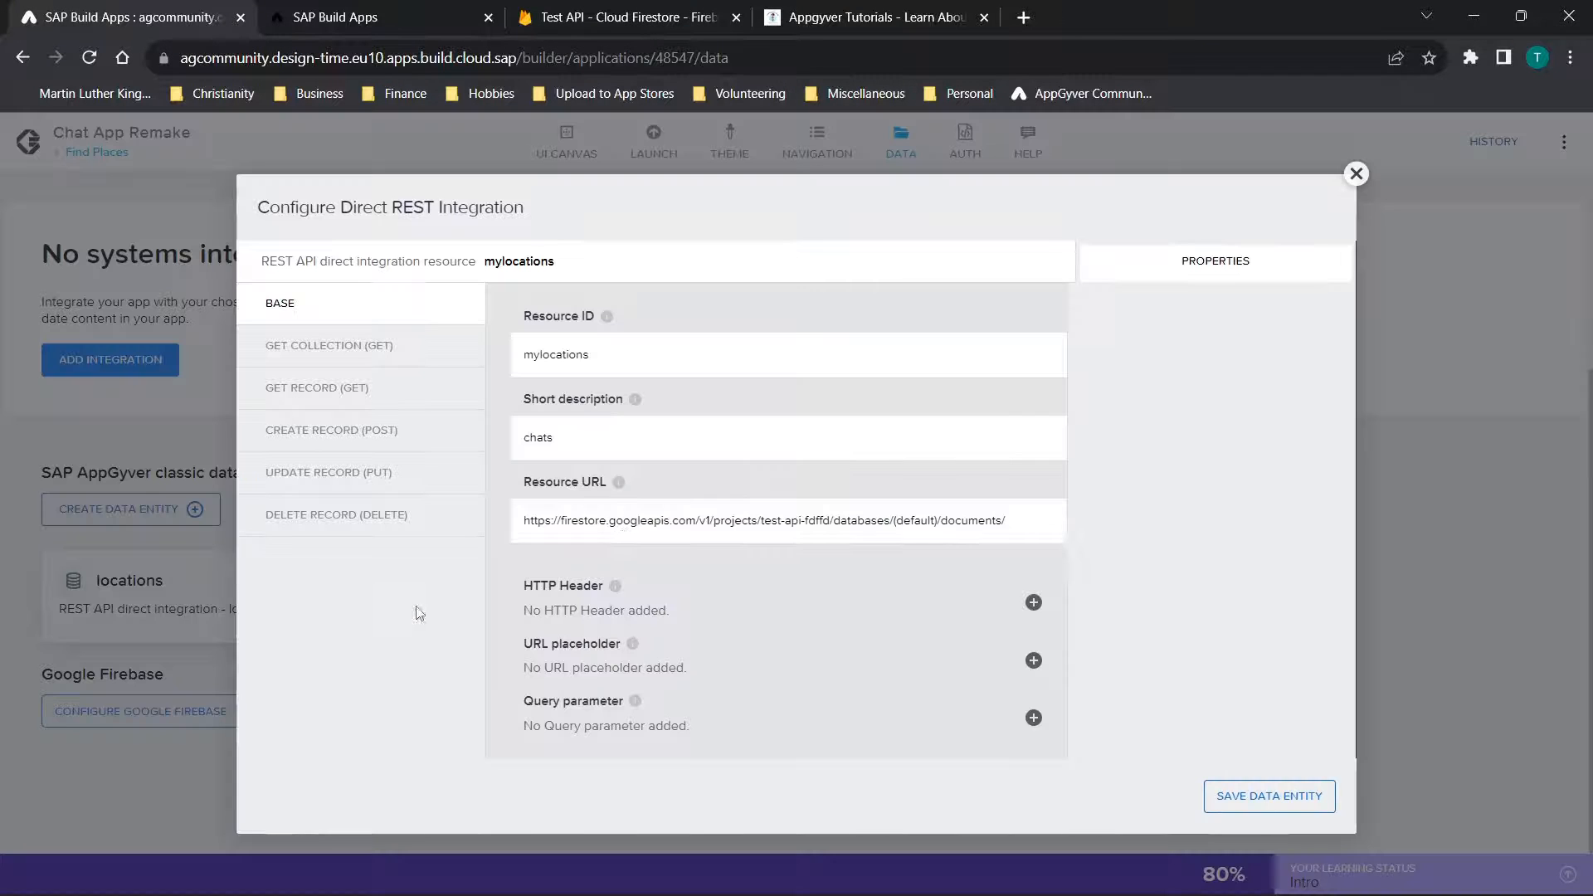
click(286, 378)
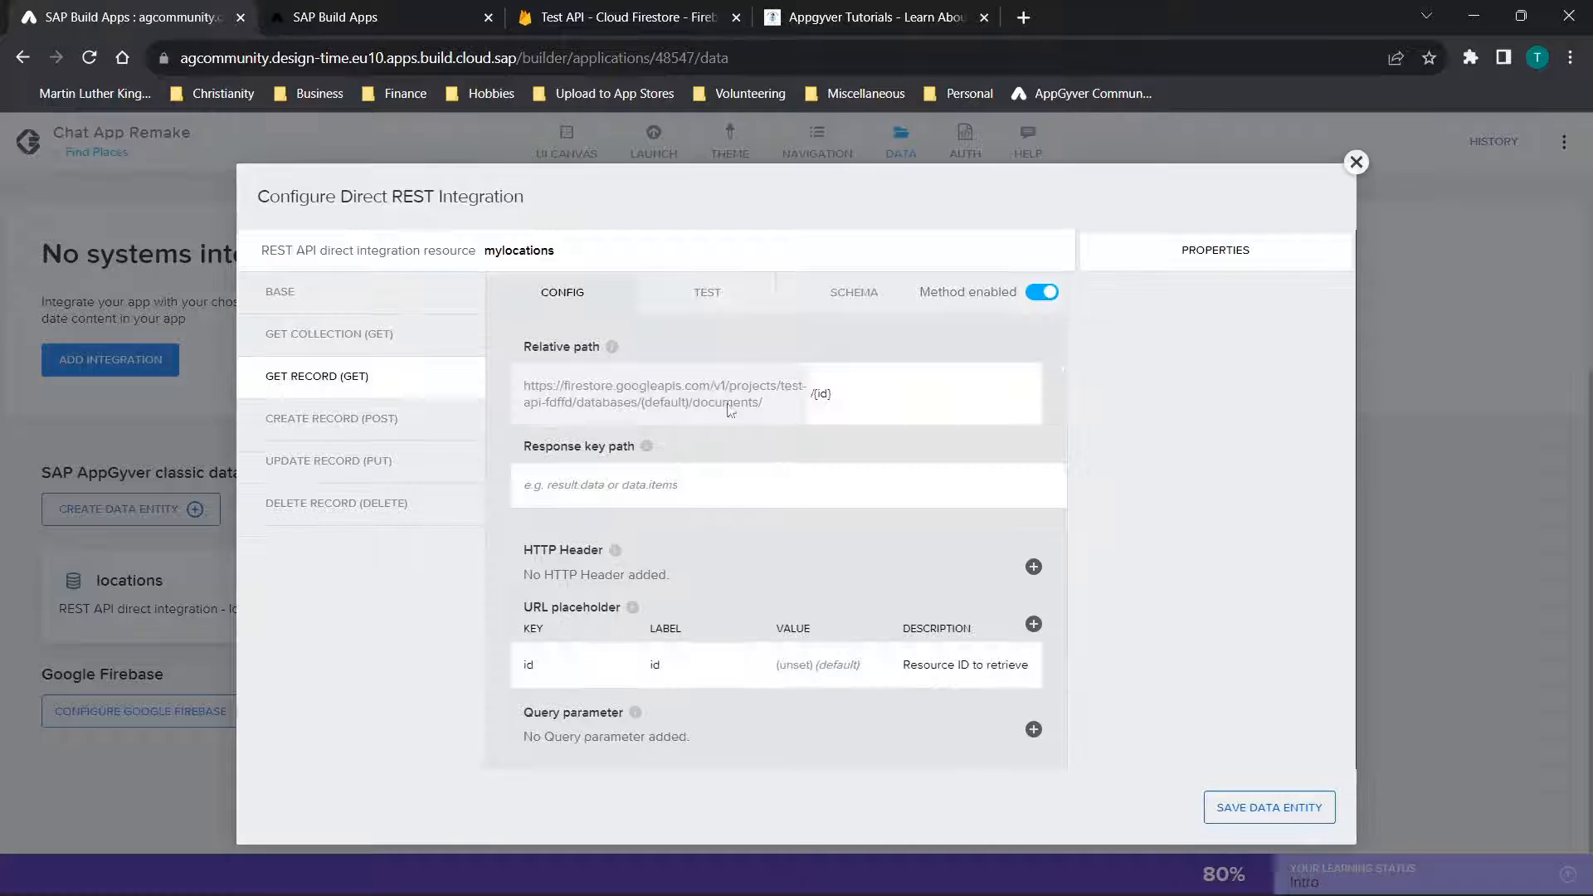
drag(831, 394, 727, 410)
click(1354, 162)
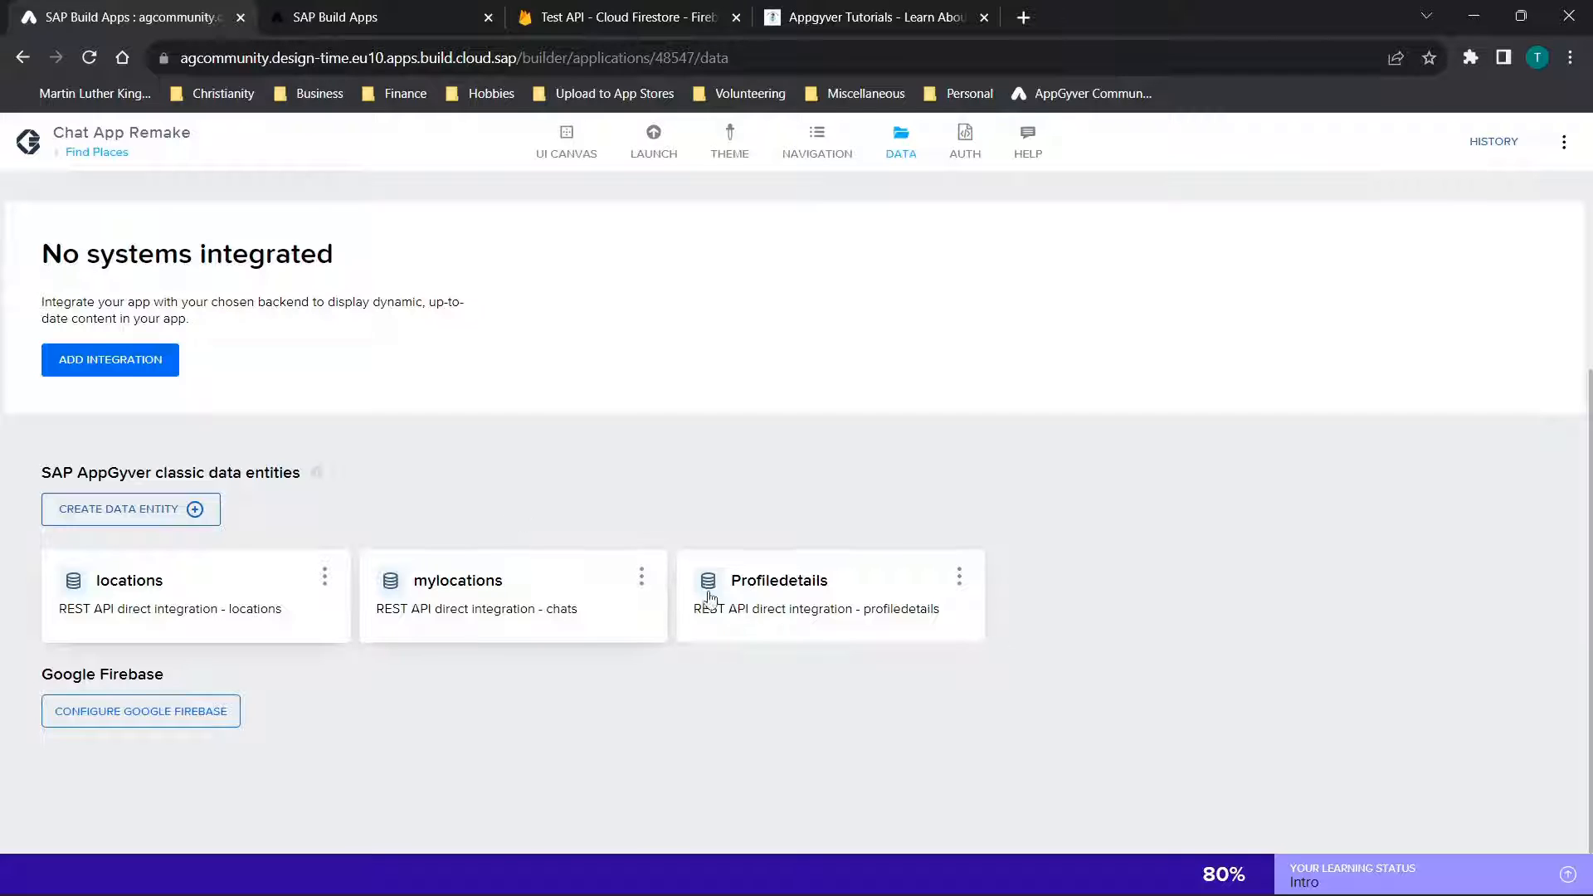
click(416, 590)
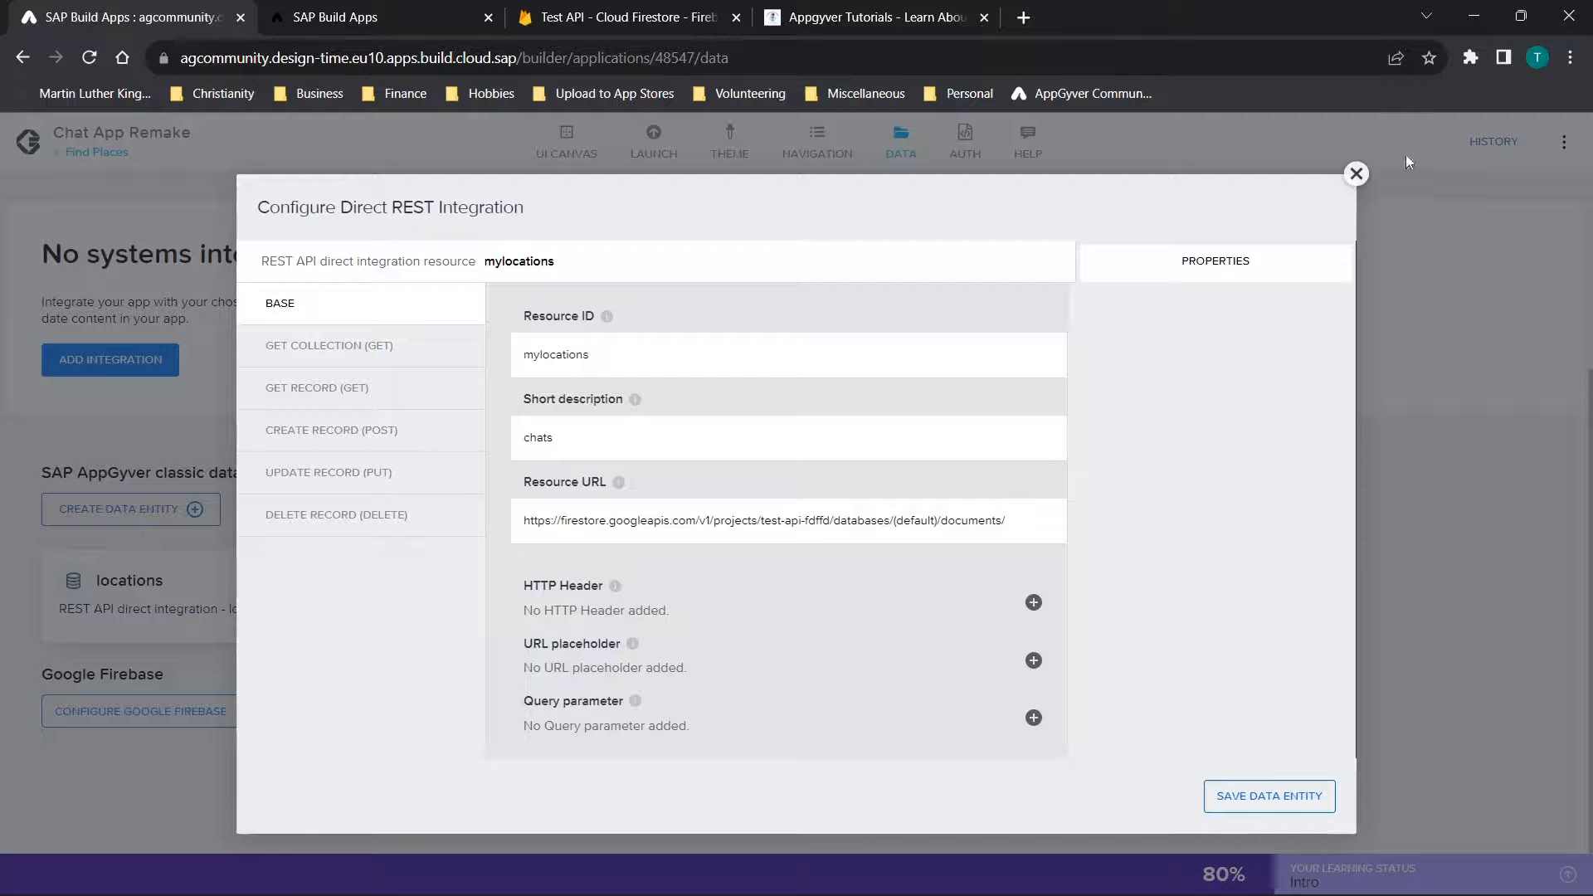
click(1355, 172)
Examine the Profiledetails entity's base settings and its Get Collection, Get Record and Create Record methods, and close its configuration
click(846, 598)
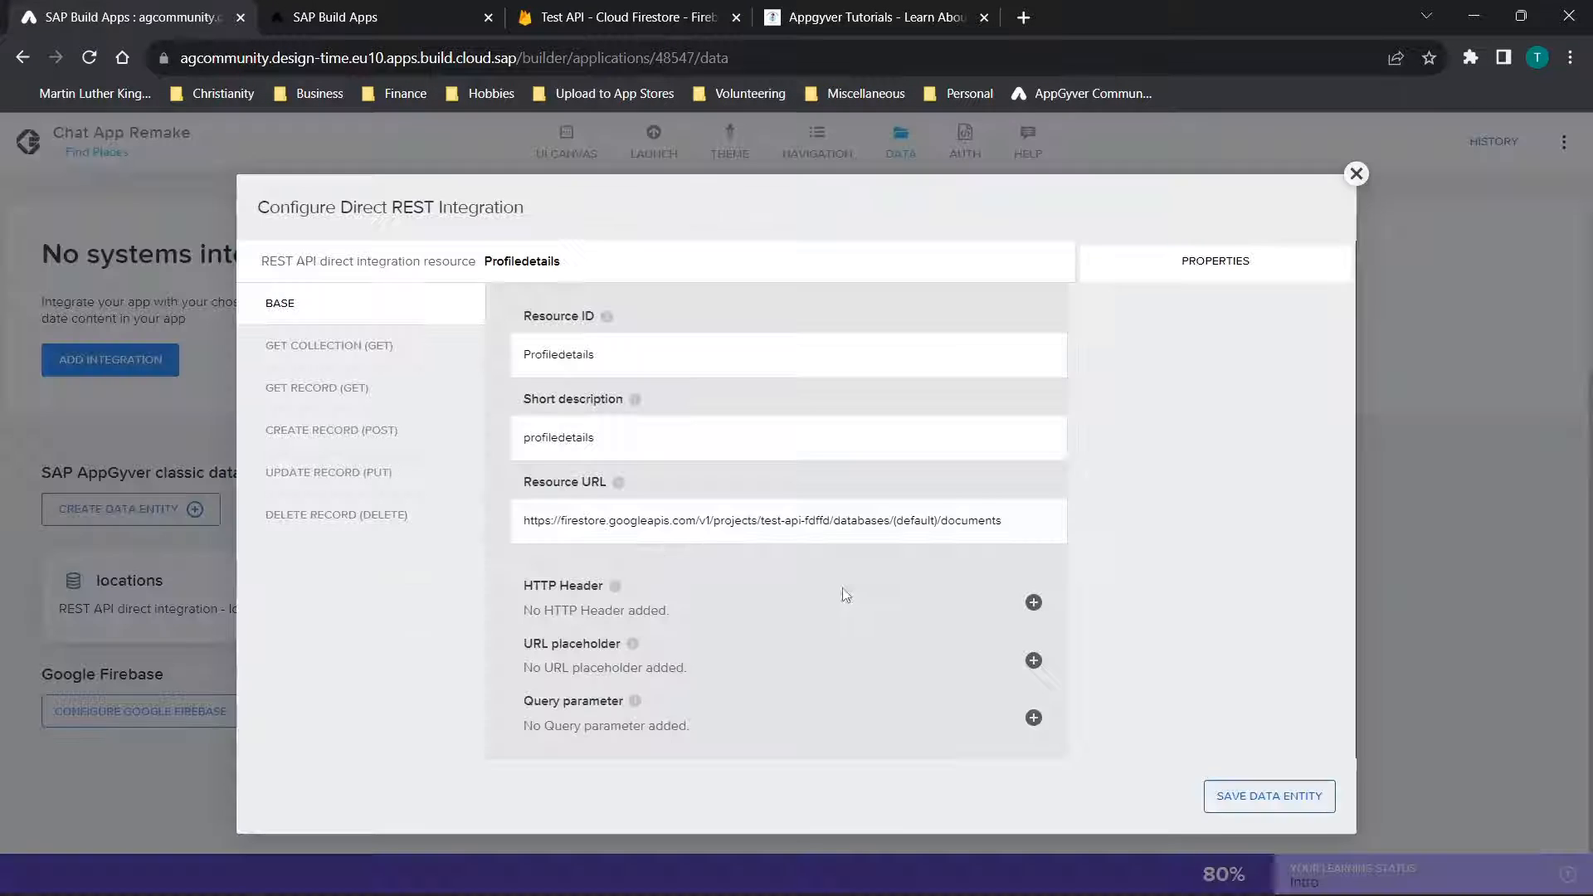
click(382, 347)
click(386, 404)
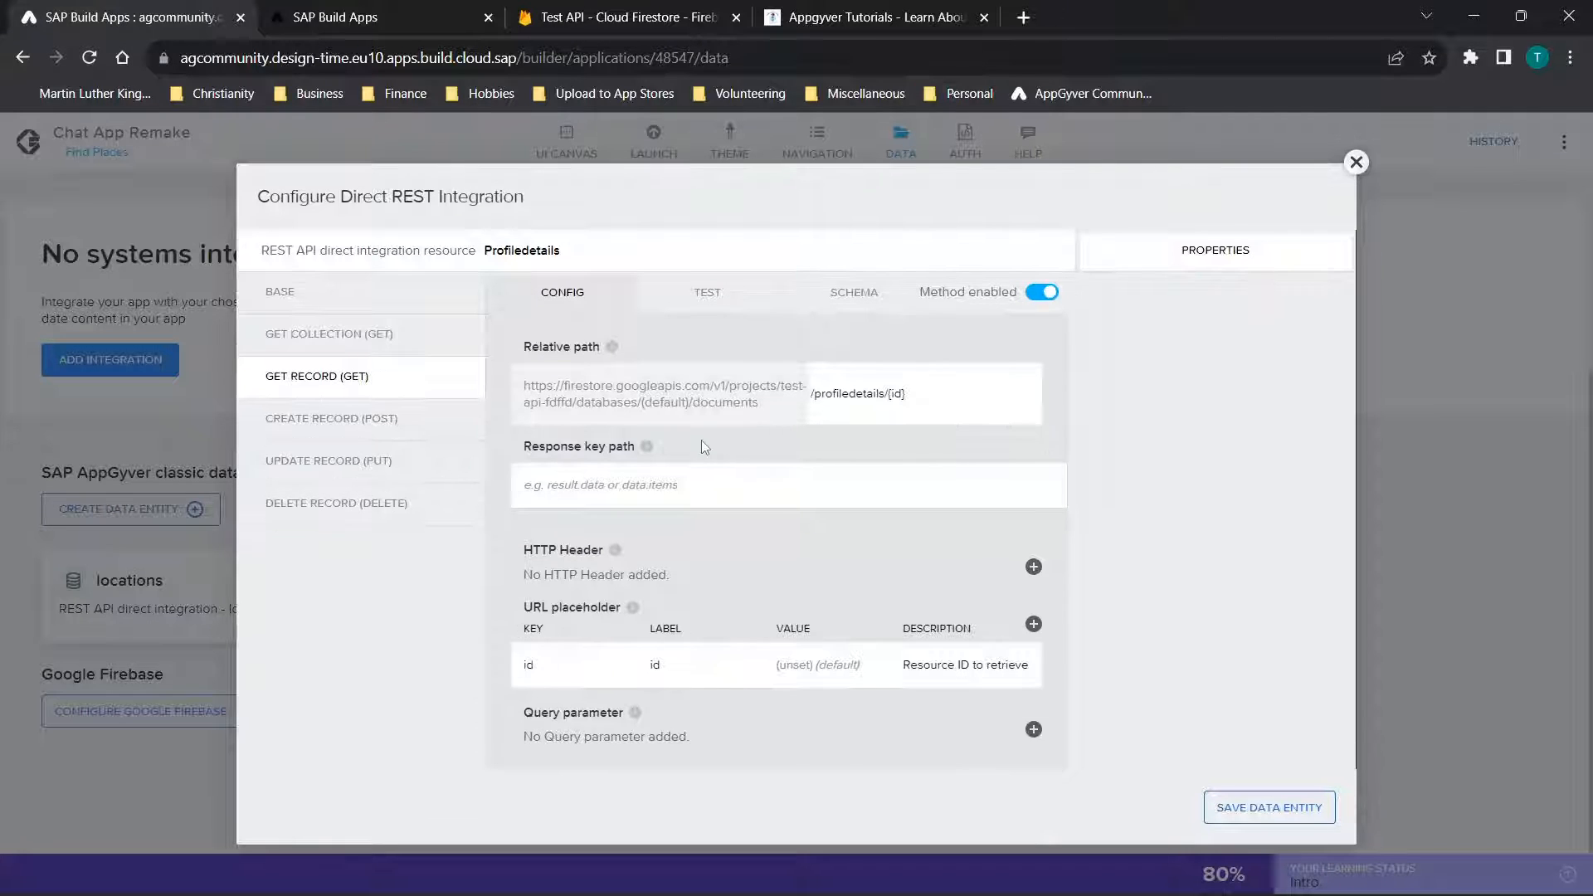
click(321, 339)
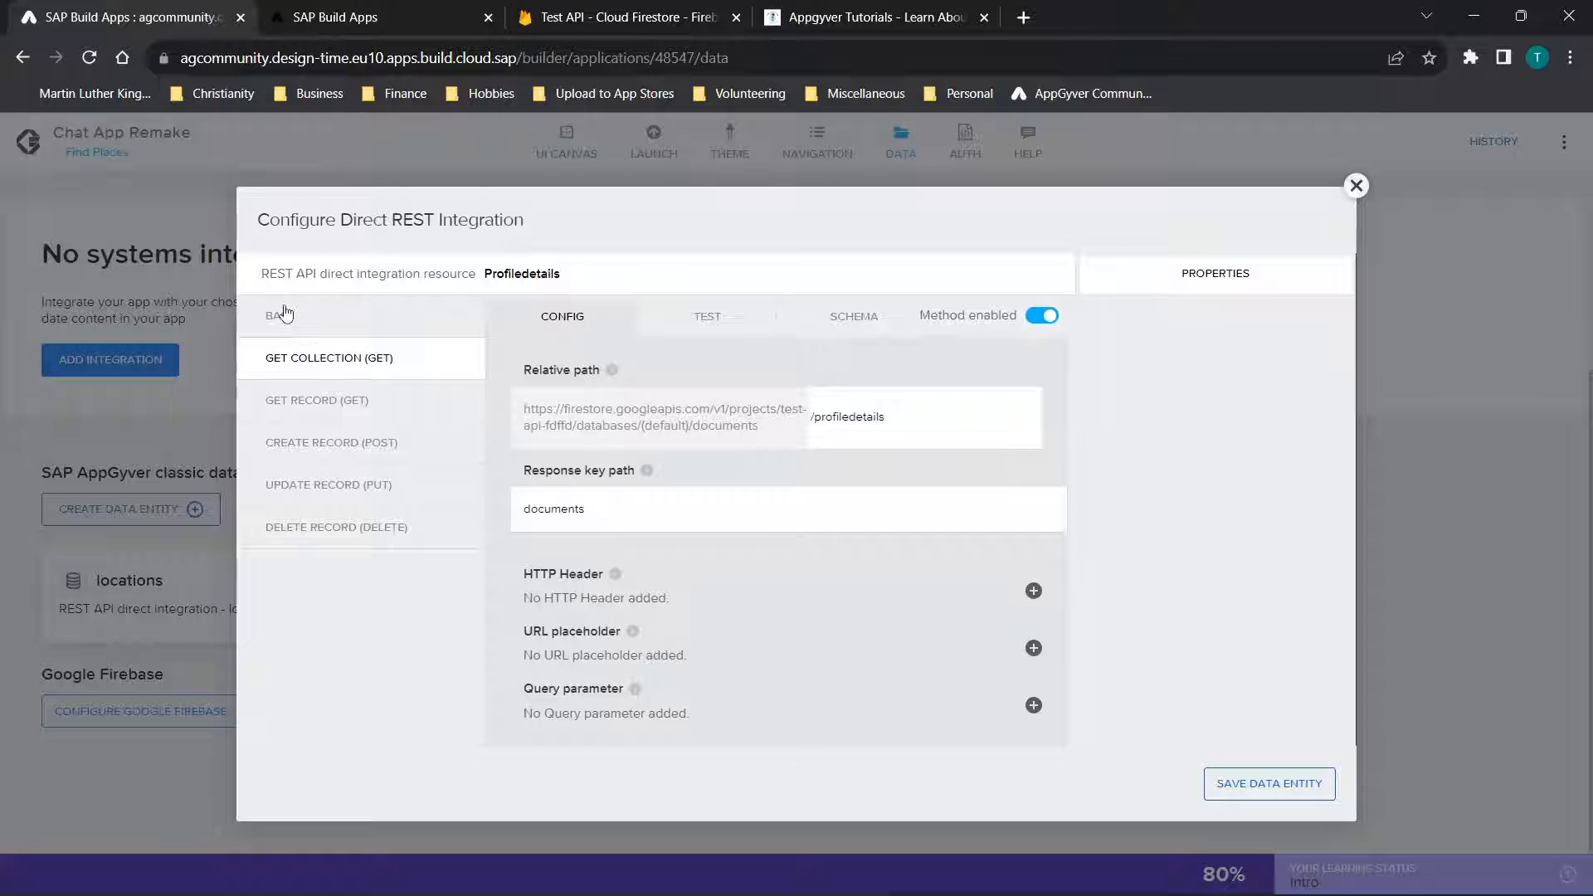
click(285, 314)
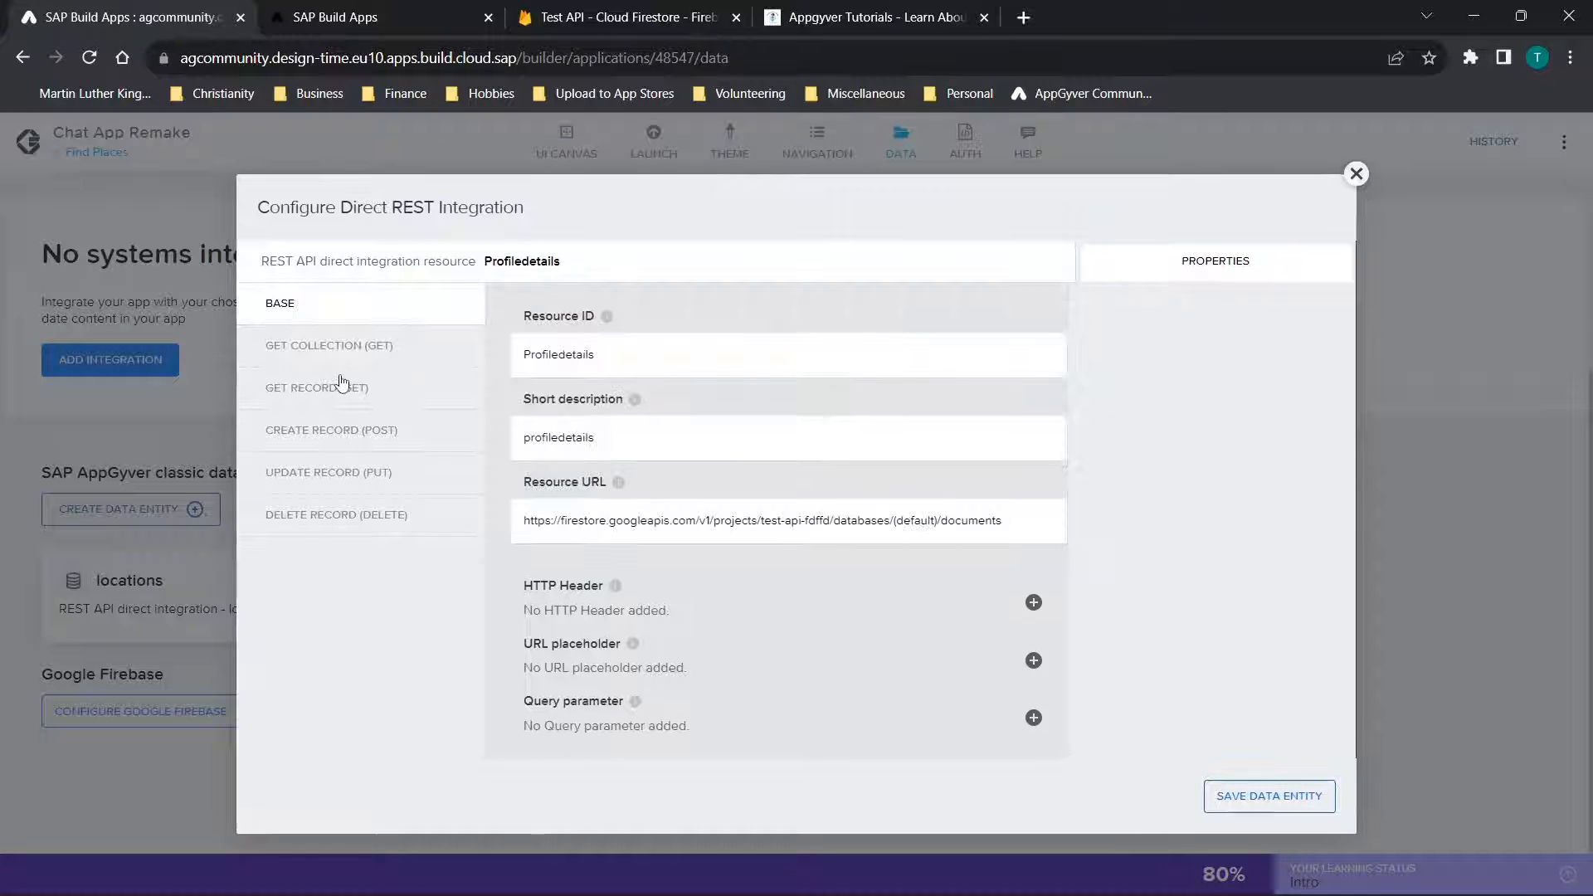
click(336, 353)
click(316, 404)
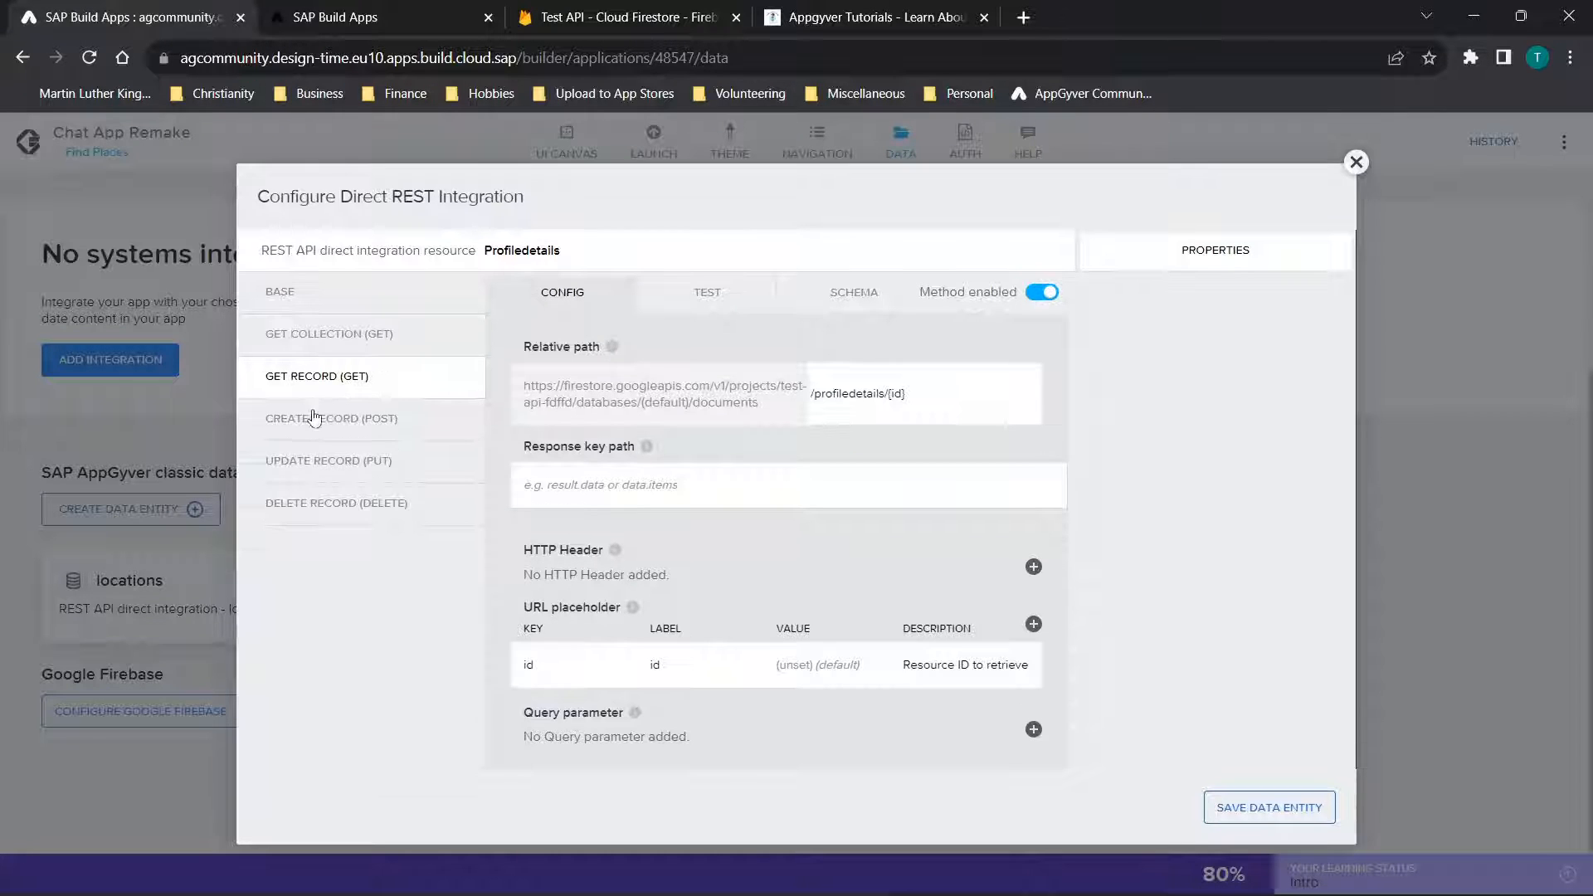
click(312, 430)
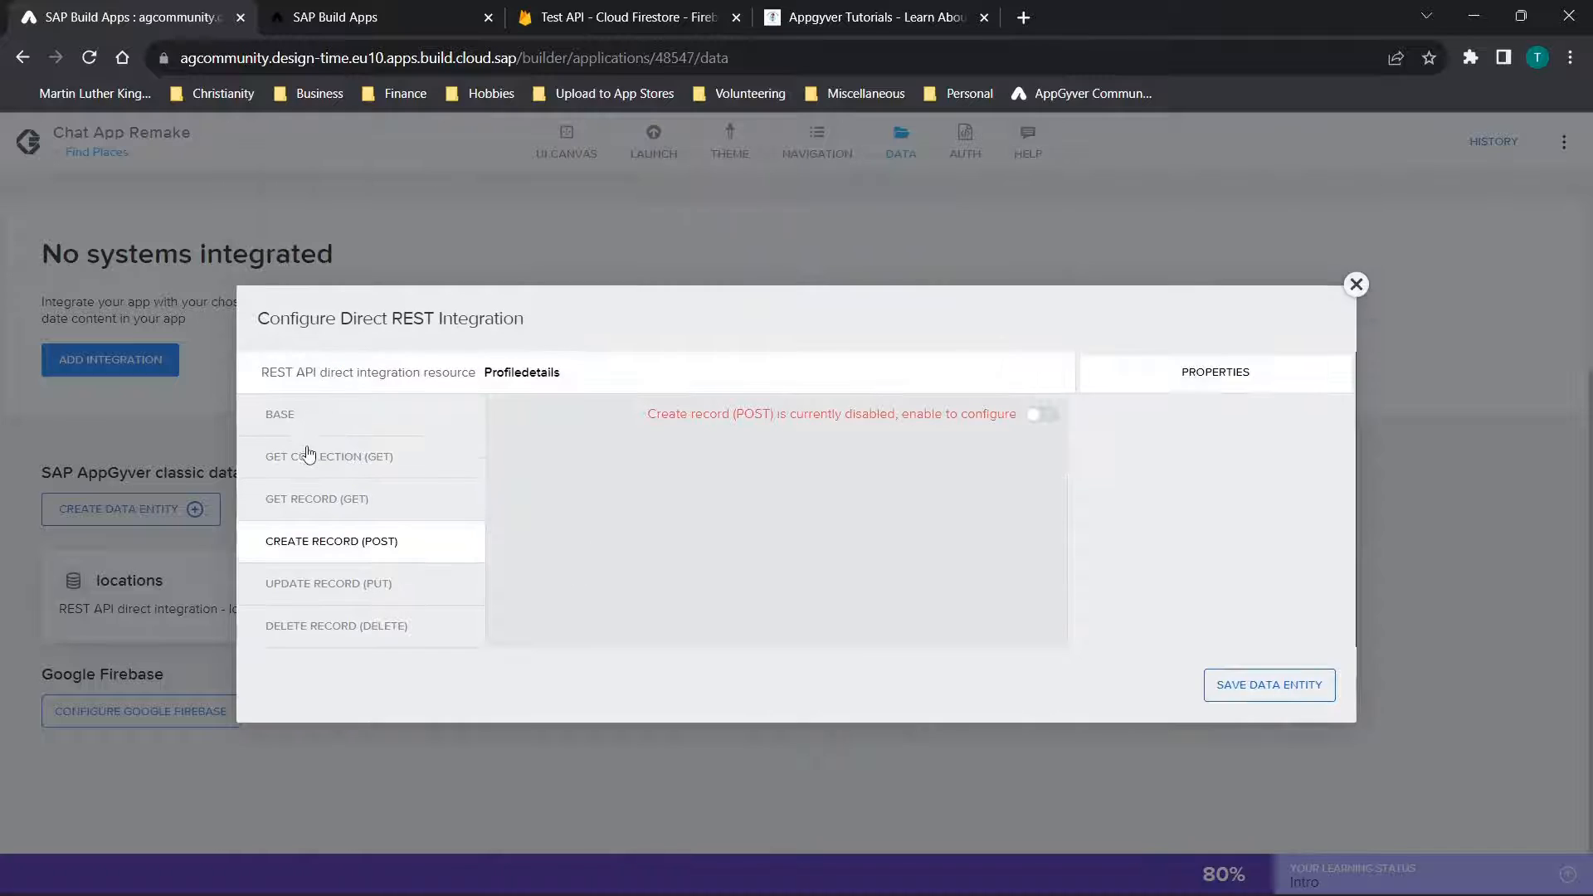
click(319, 501)
click(1356, 162)
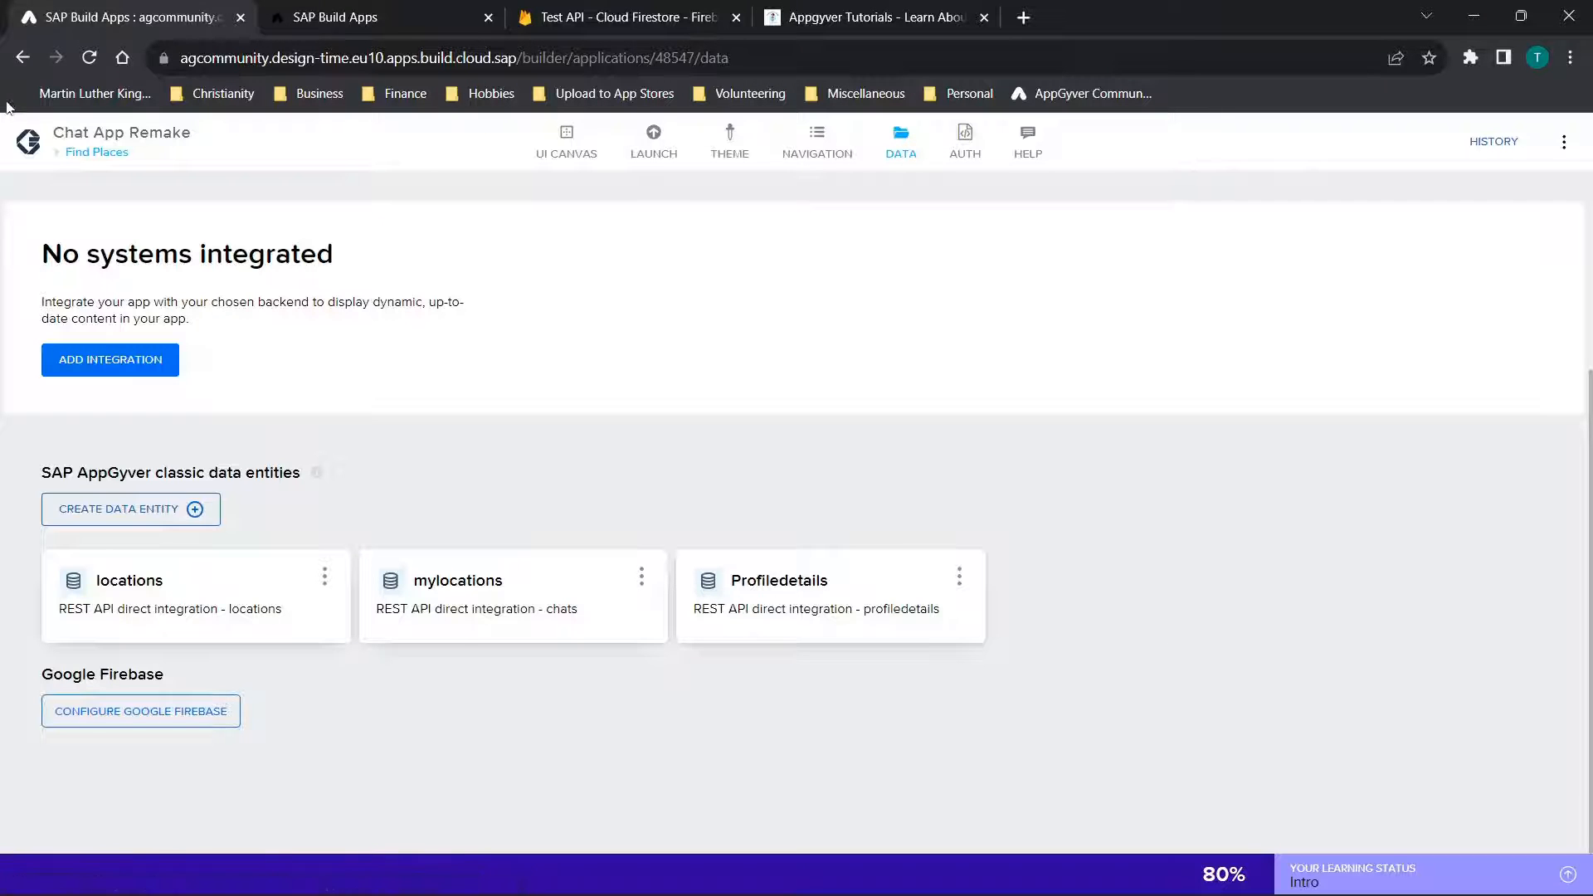
Review the Find Places page's data variables and the entities available for a new one, and return to the page view
click(567, 146)
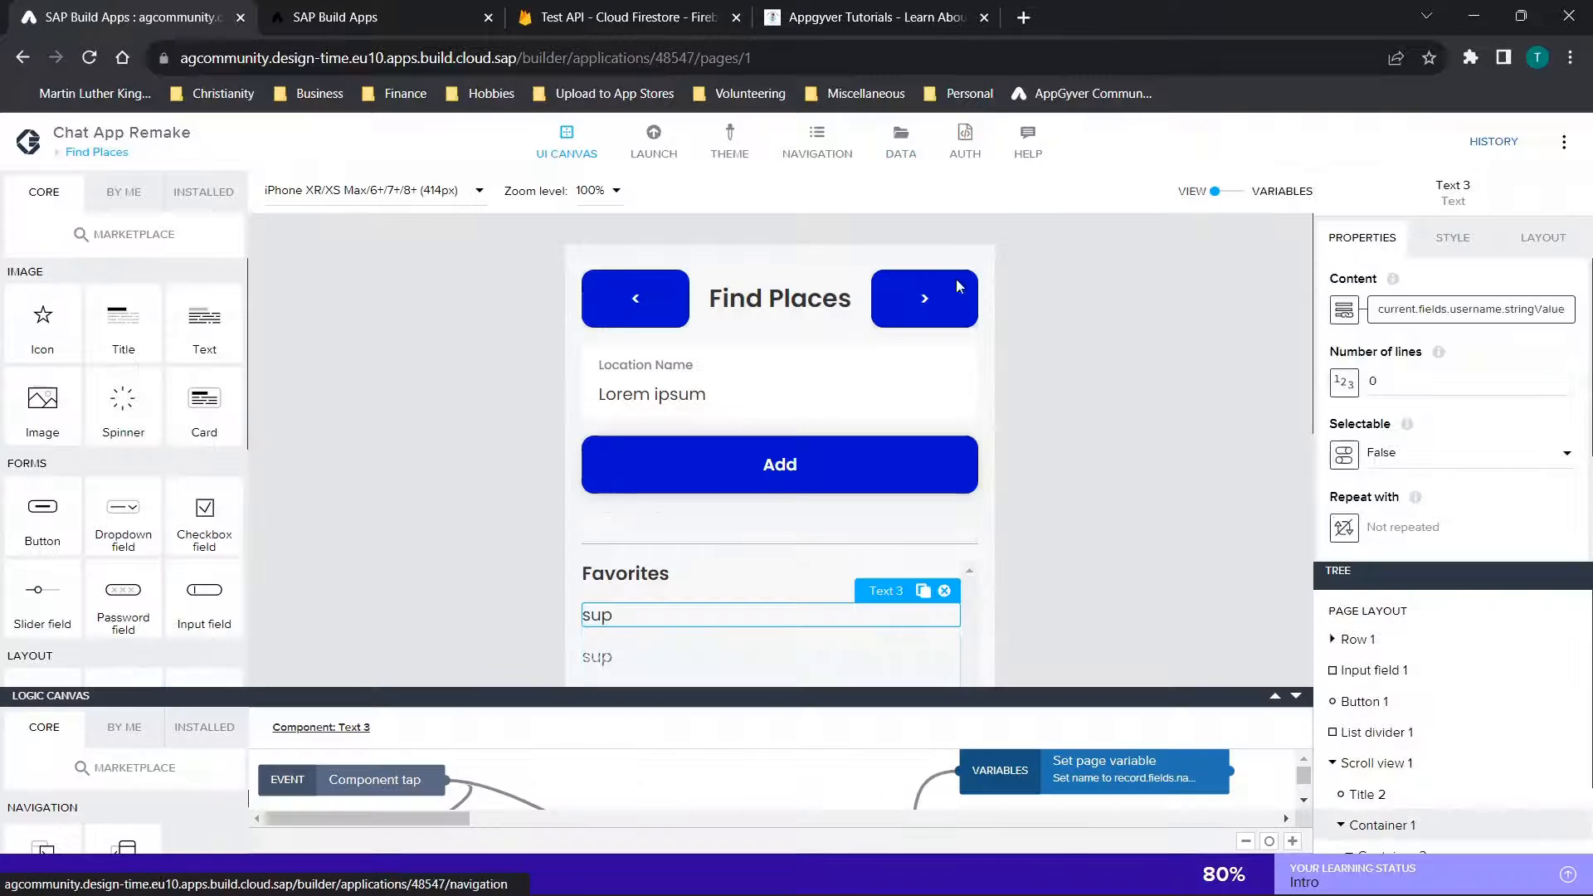
click(1228, 192)
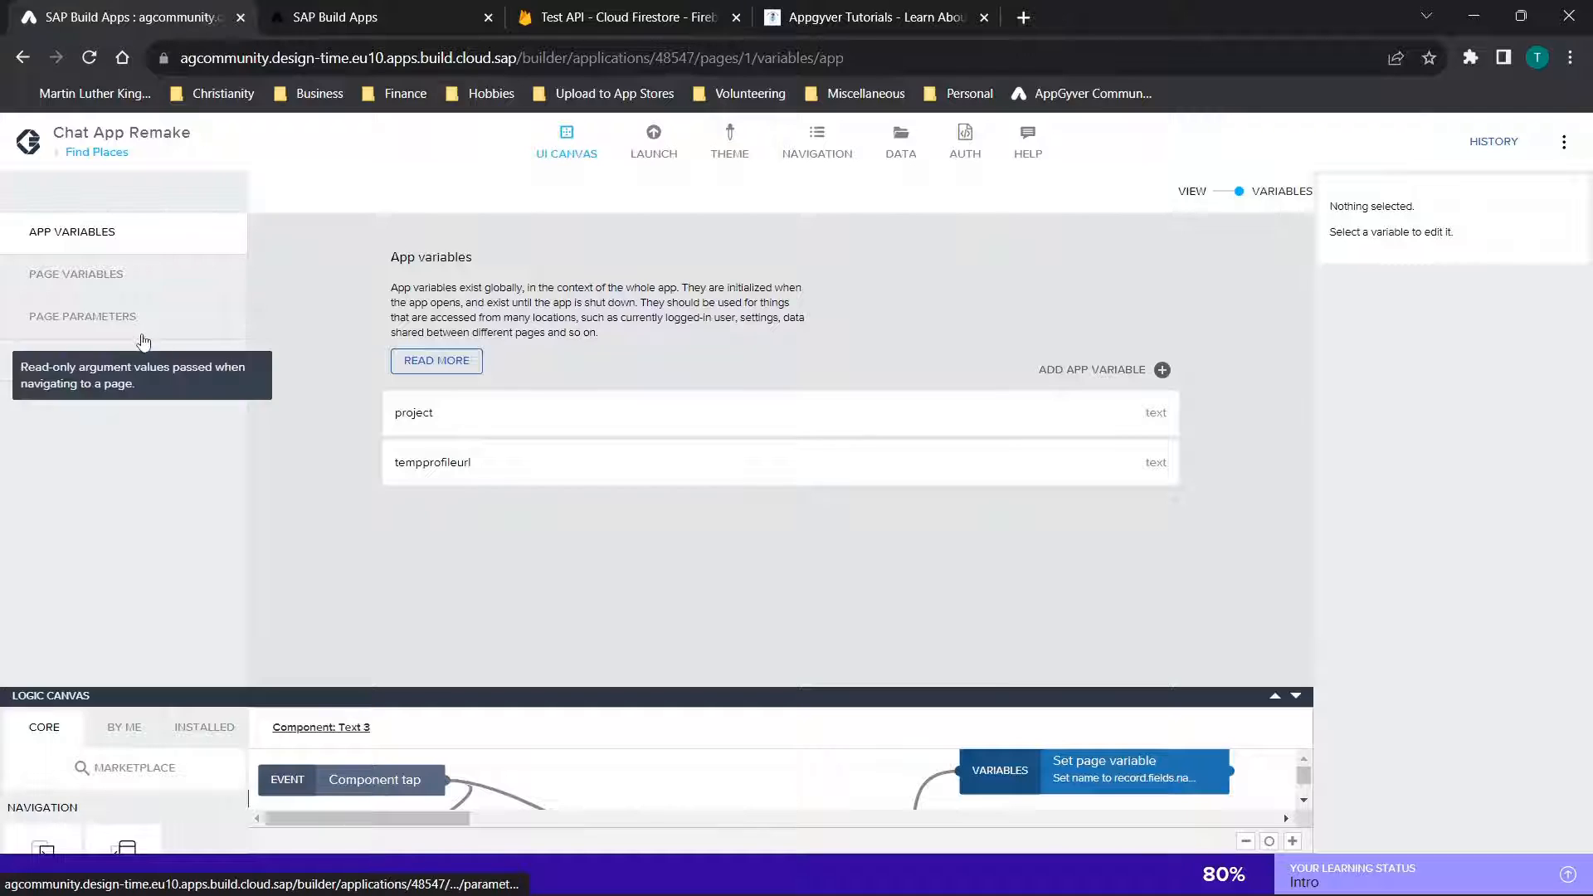
click(43, 359)
click(1091, 355)
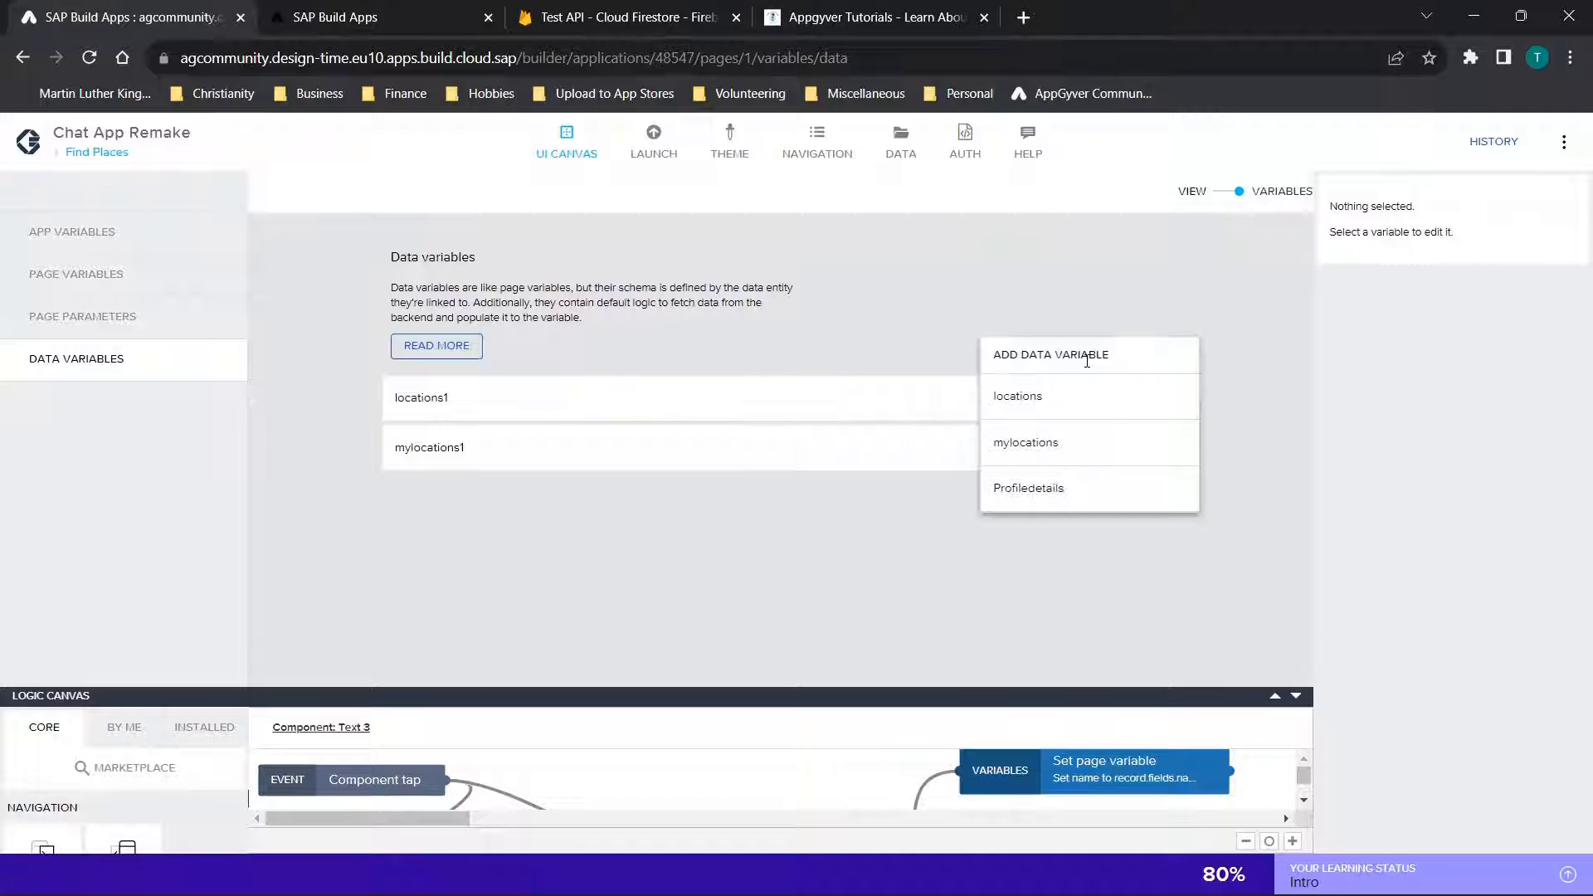
click(1227, 200)
Show the Find Places page's logic in an enlarged logic canvas and inspect its Get current user (Firebase Auth) block
scroll(1033, 425, down, 2)
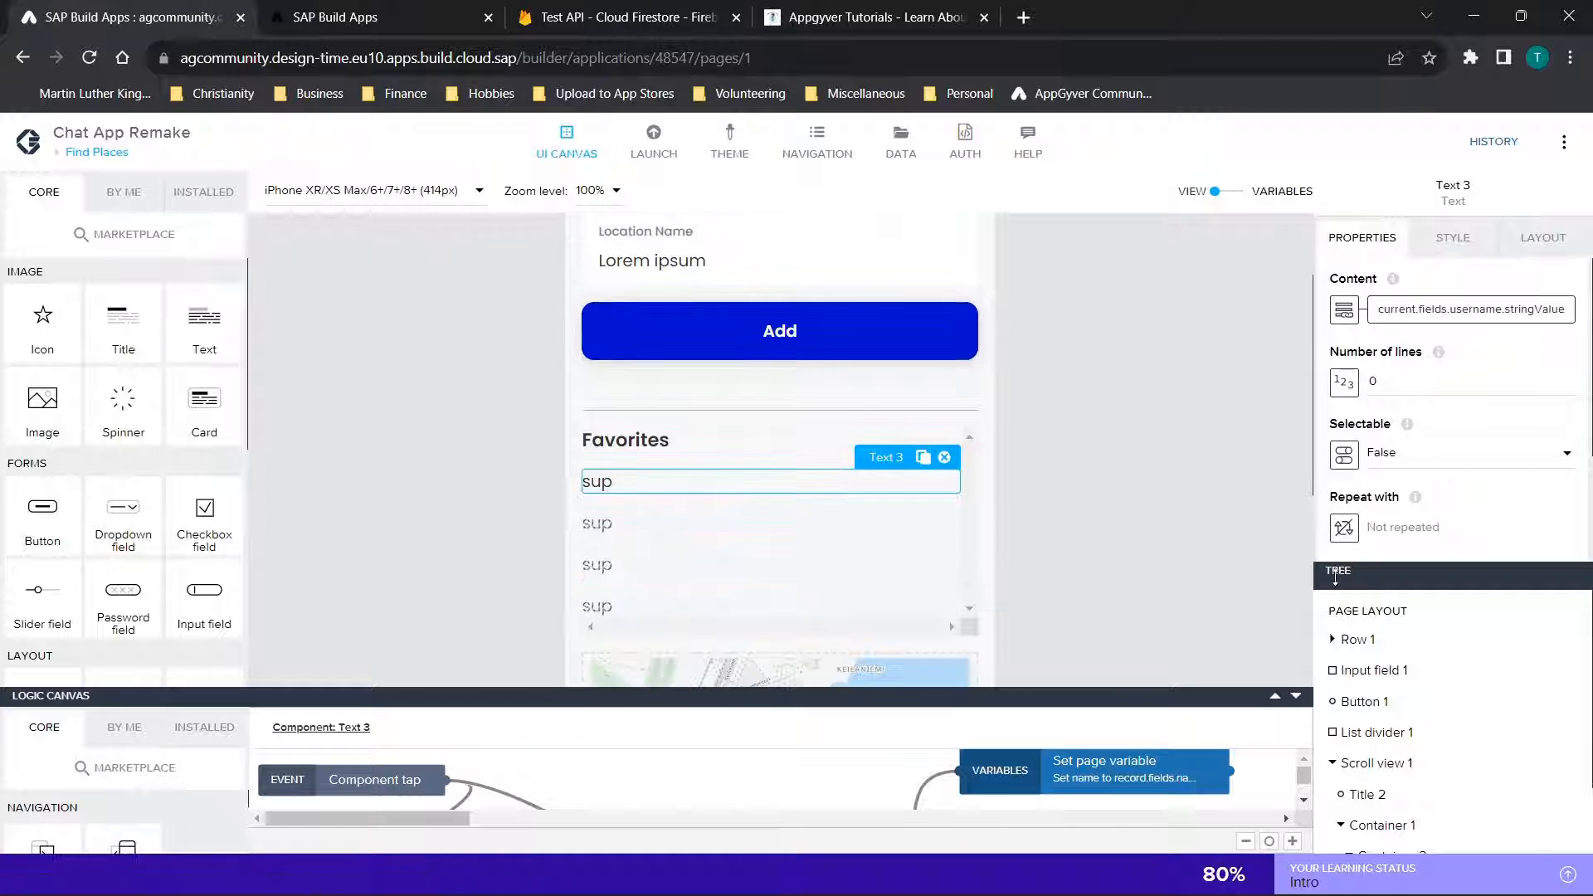
click(1368, 612)
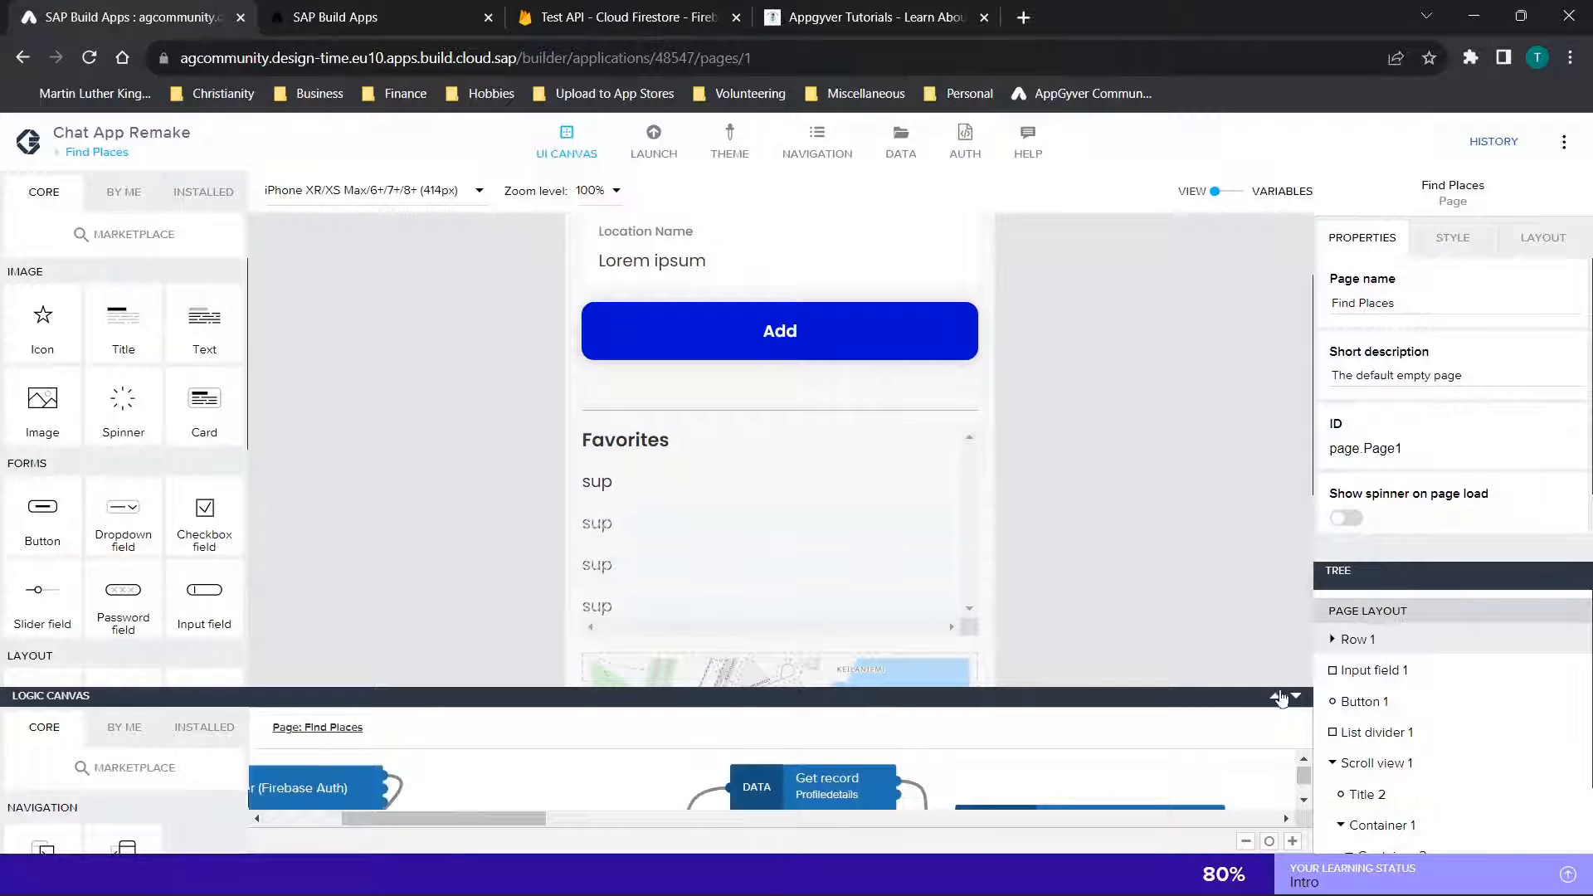
click(1278, 697)
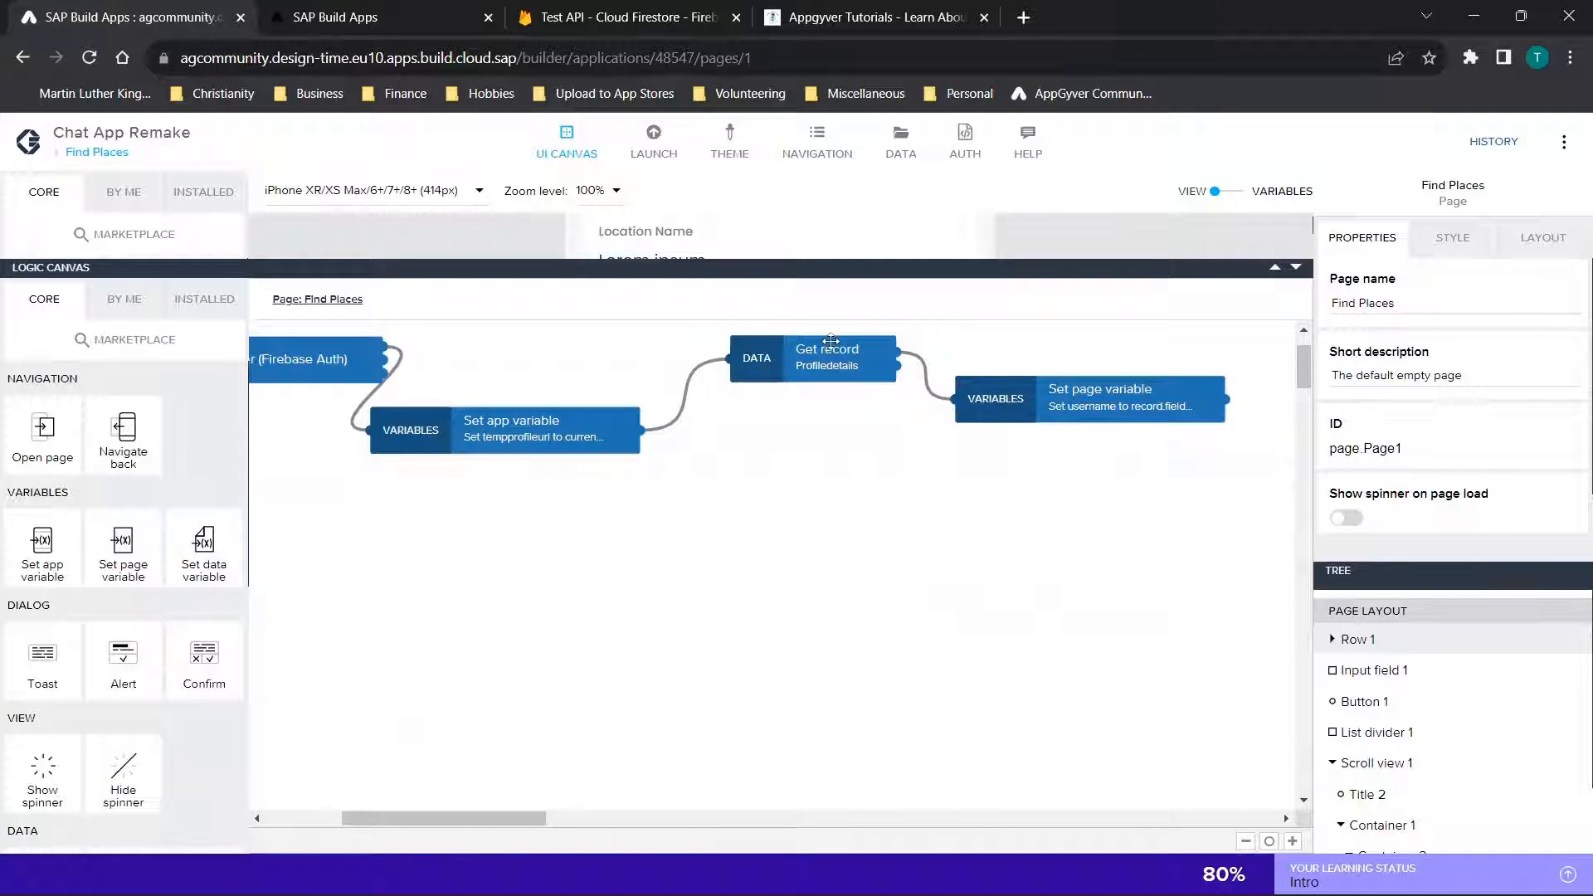
scroll(448, 429, left, 5)
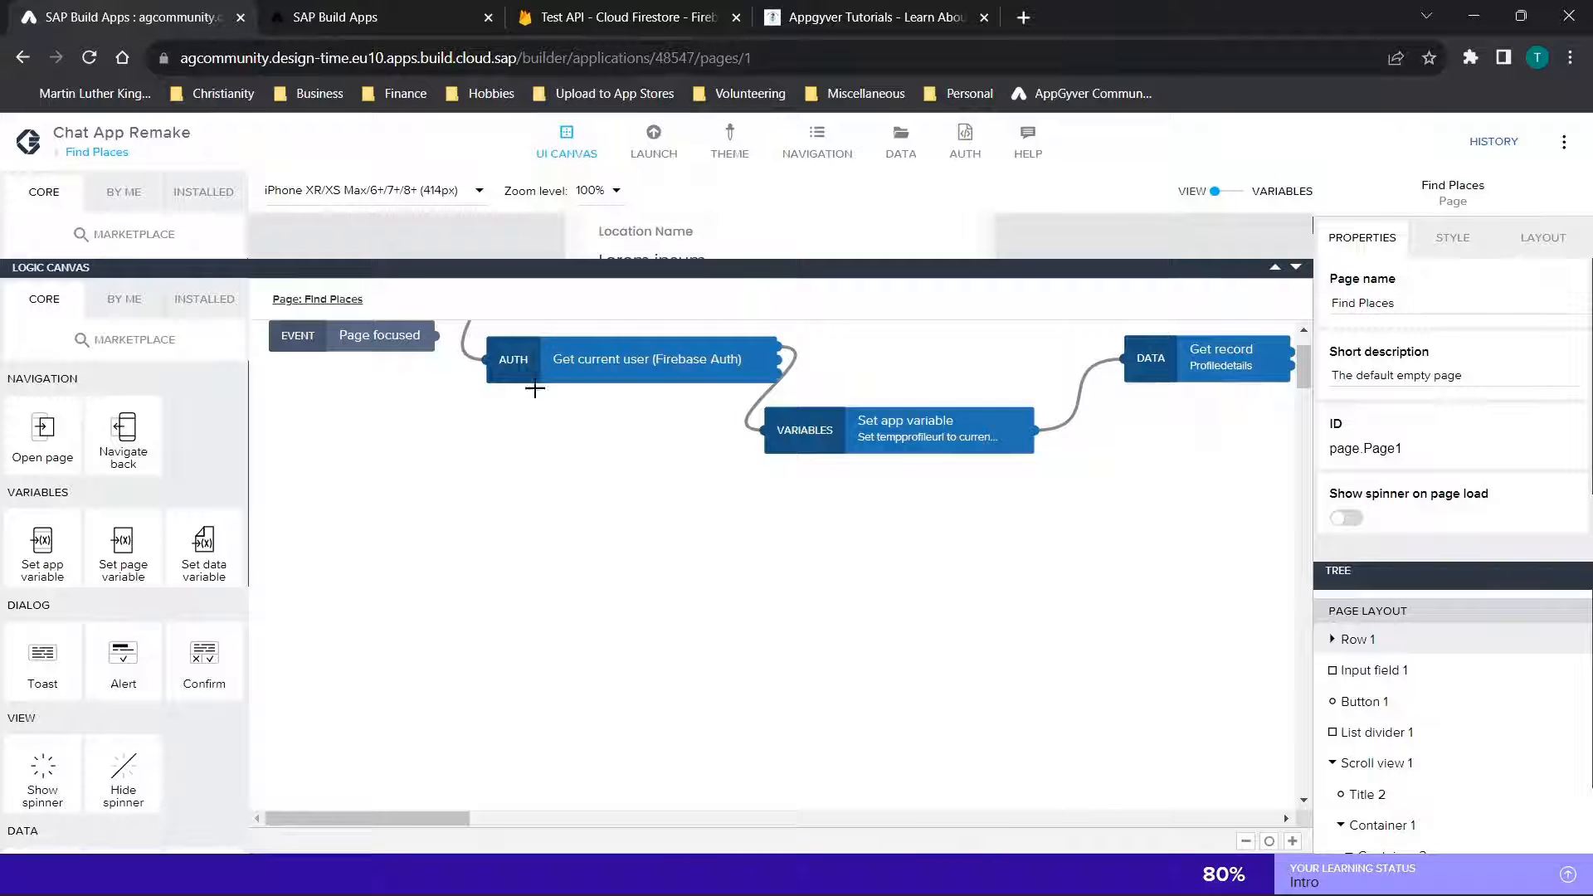
click(604, 357)
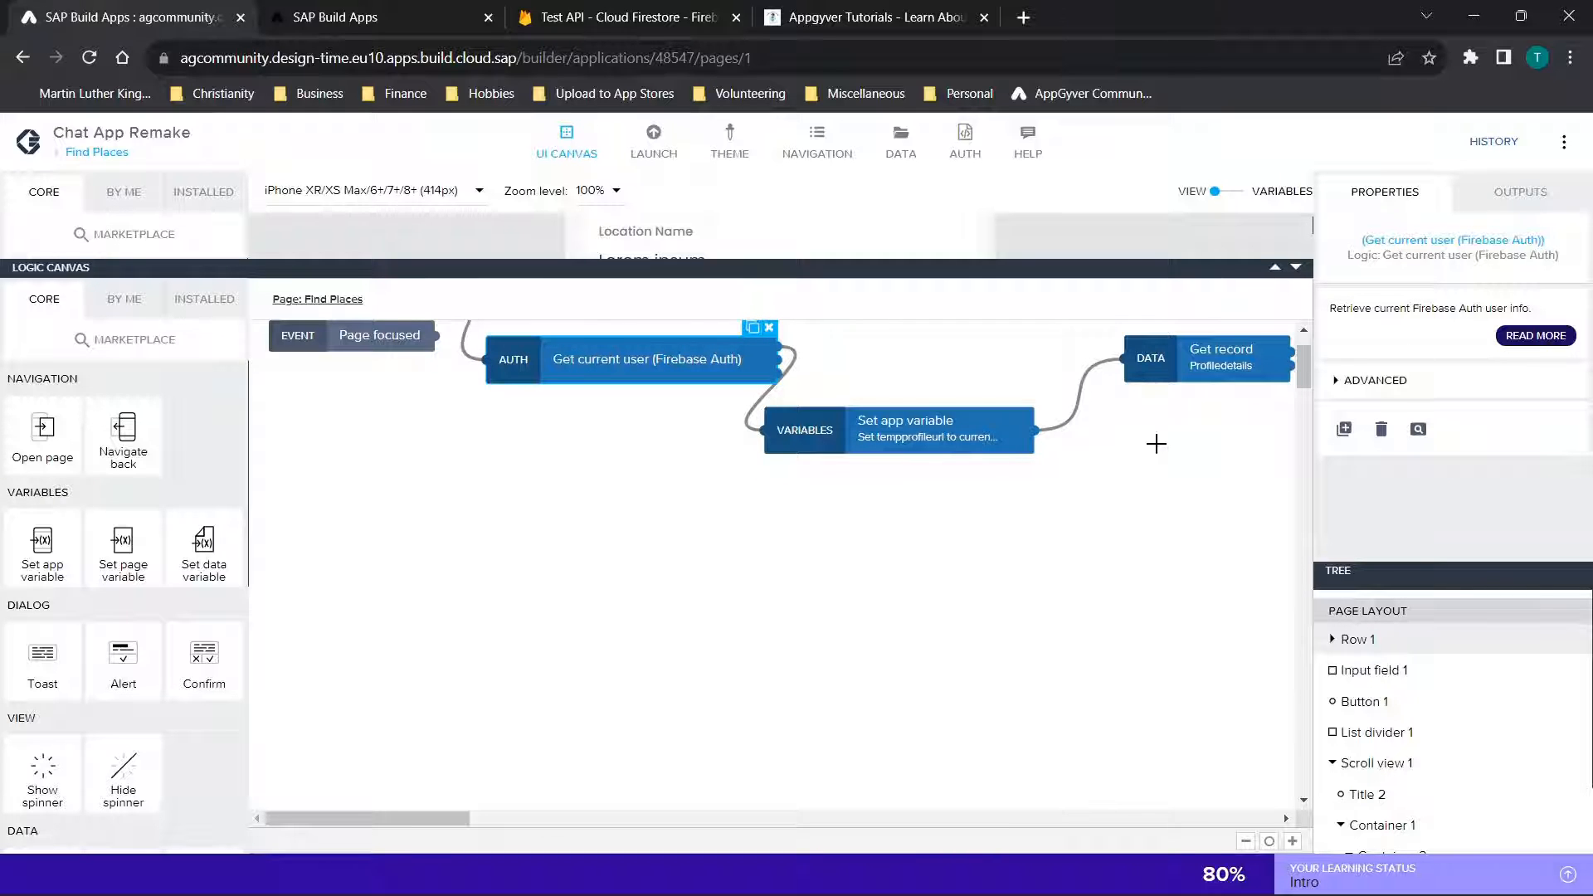
scroll(1156, 444, up, 1)
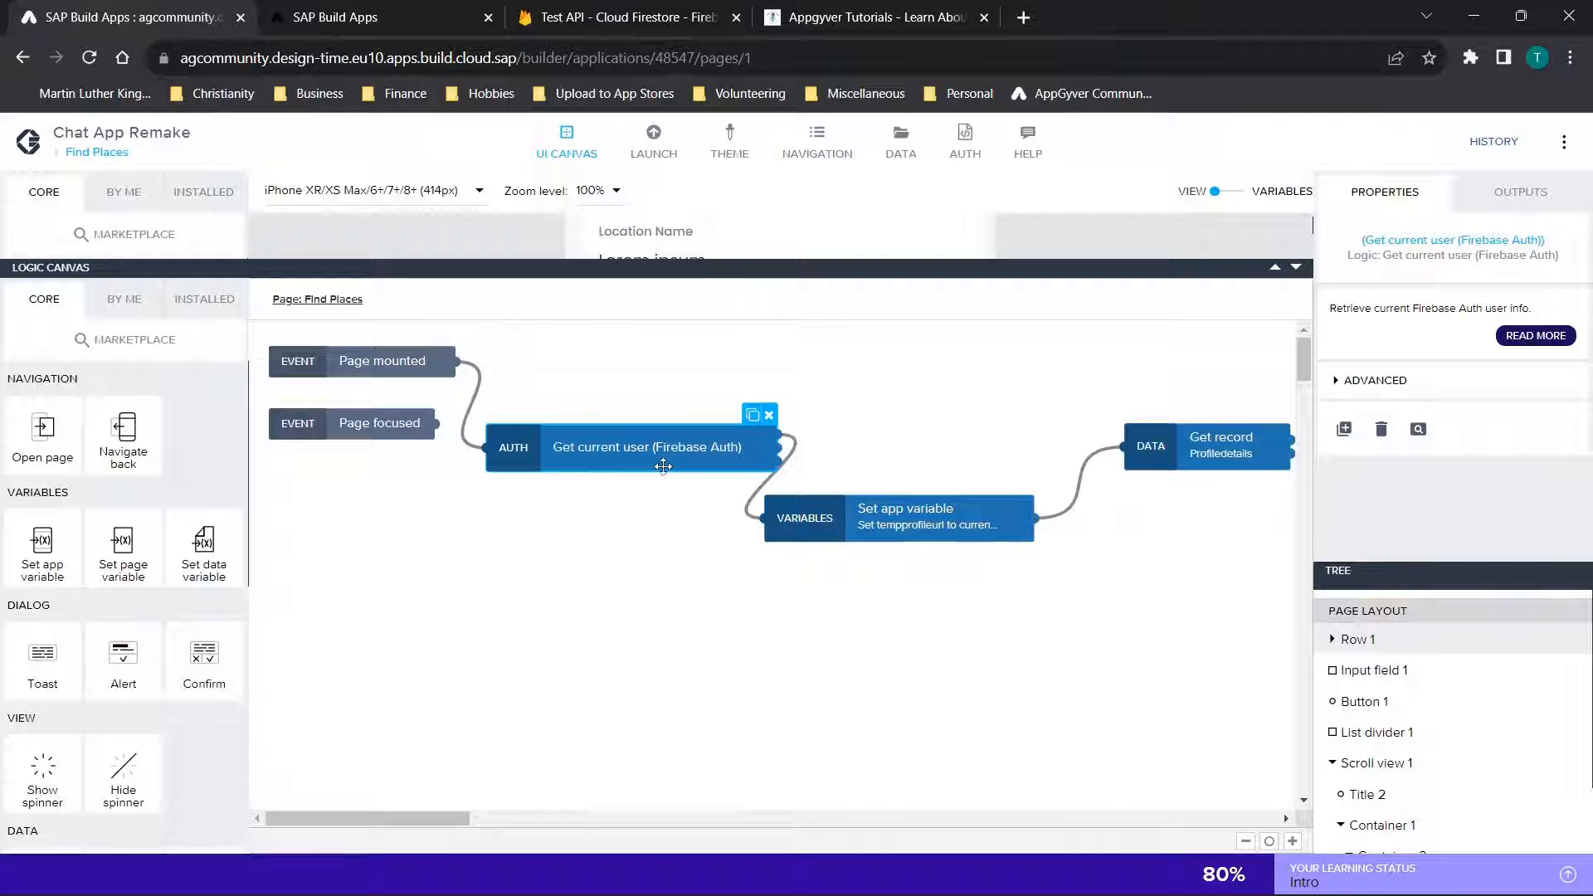
Inspect the Set app variable block for tempprofileurl, and look at the Cloud Firestore collections before returning to the page logic
click(921, 515)
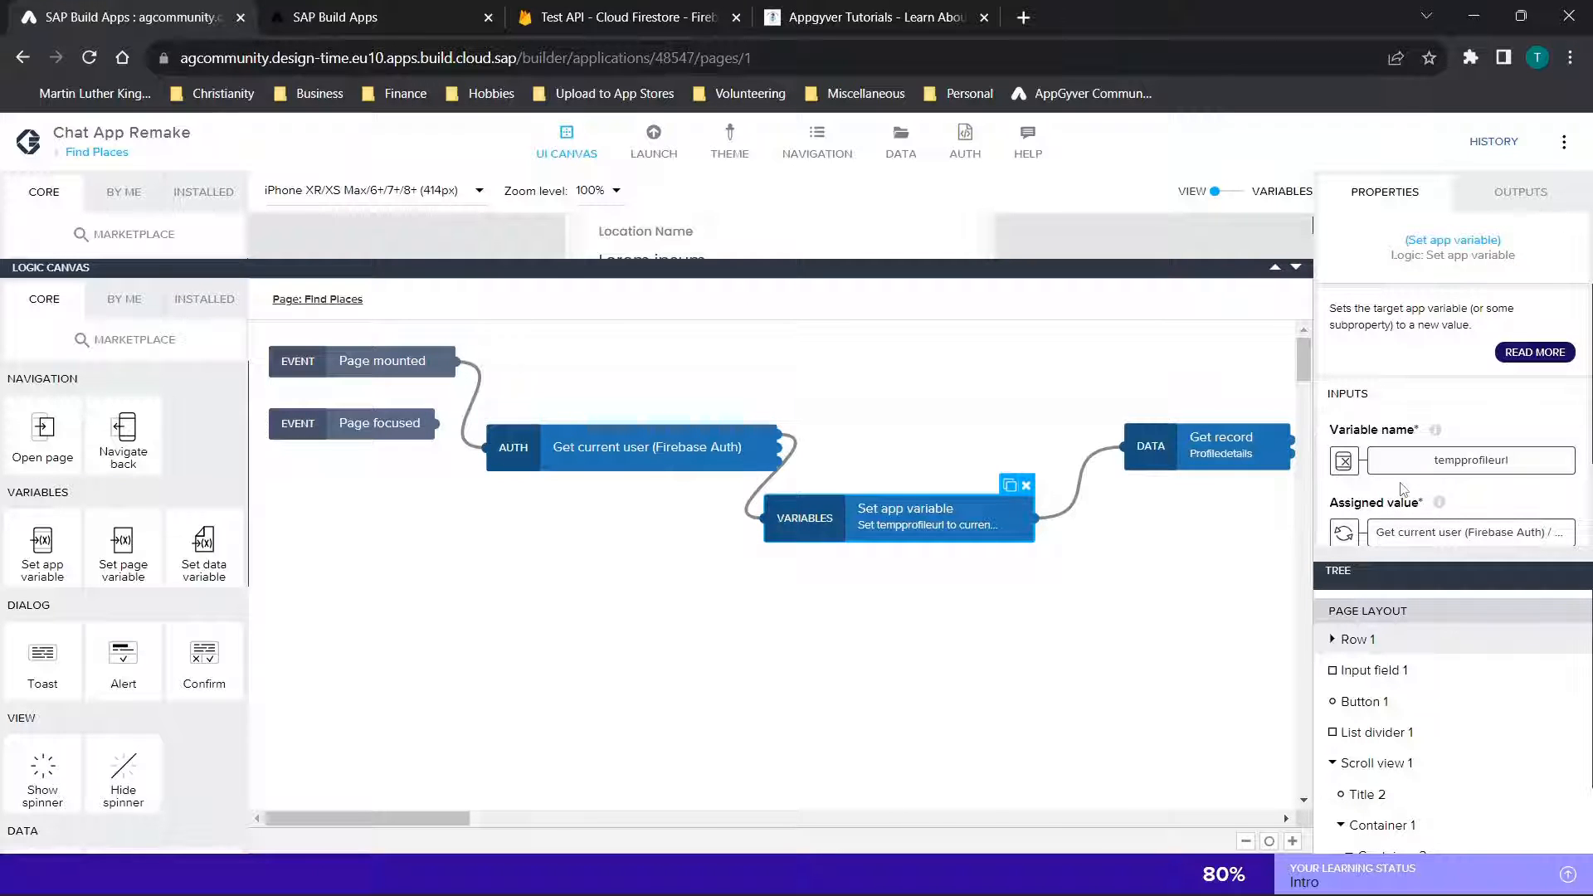
click(639, 16)
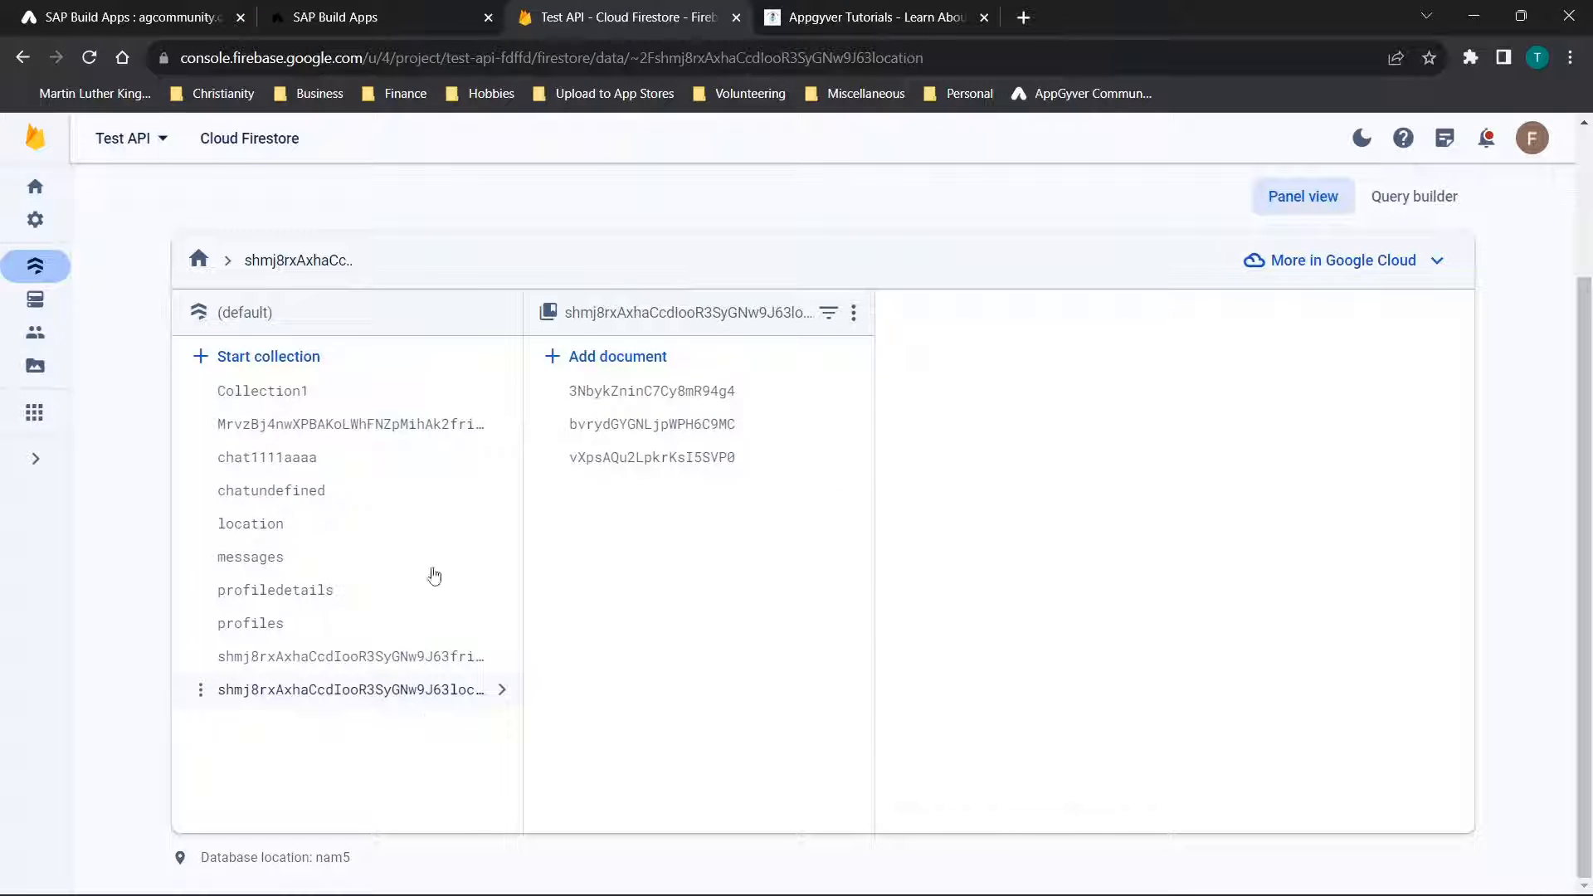
click(76, 7)
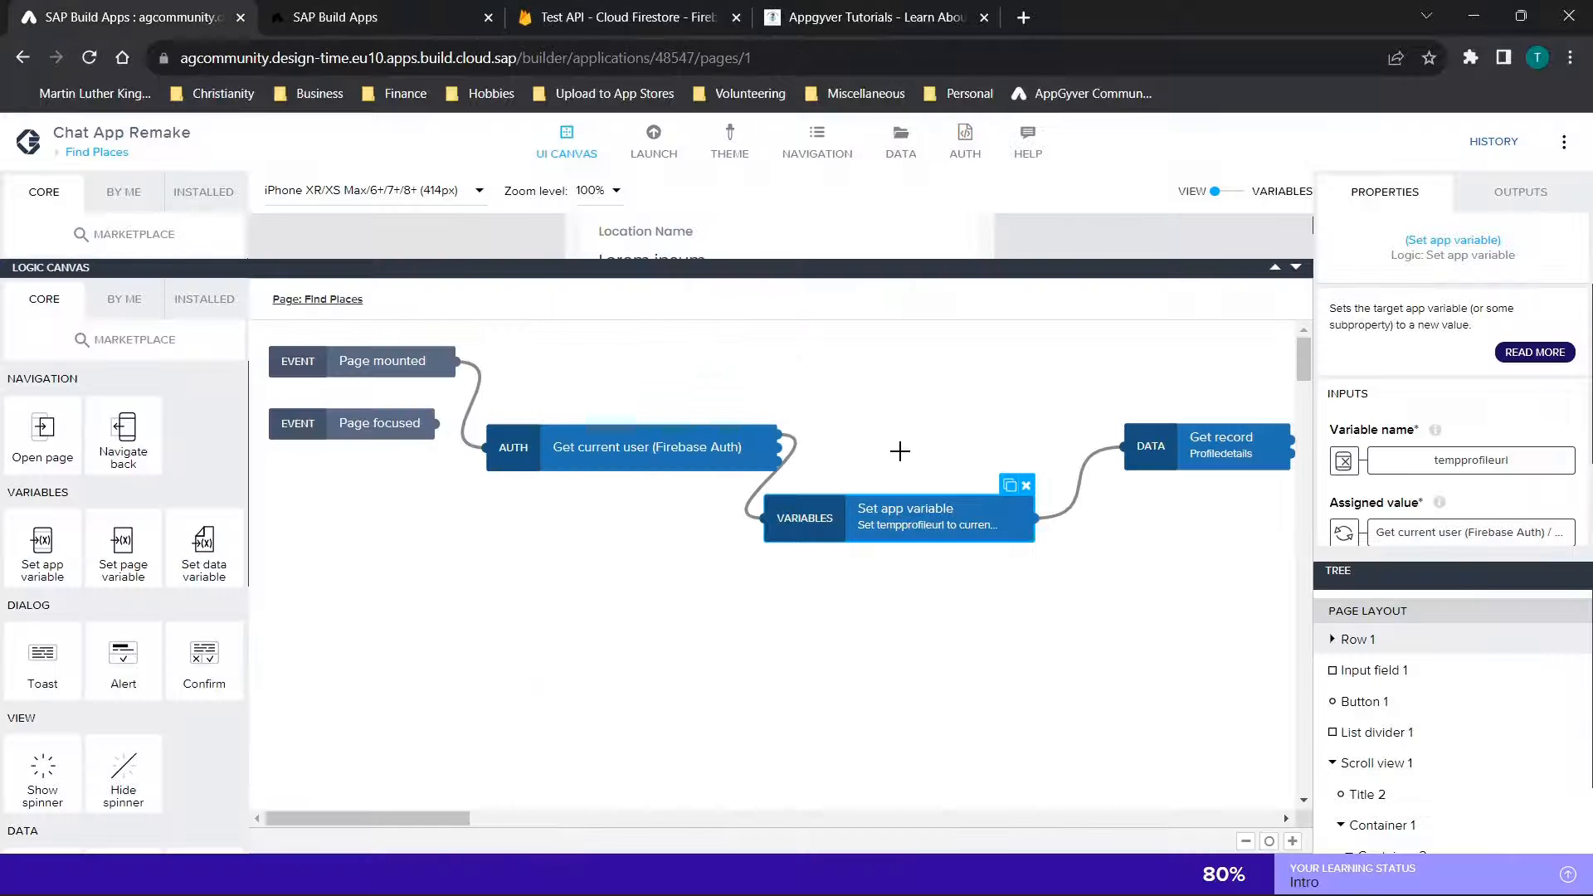
Inspect the Profiledetails Get record block and the username Set page variable block, and shrink the logic canvas
scroll(900, 450, right, 5)
click(672, 445)
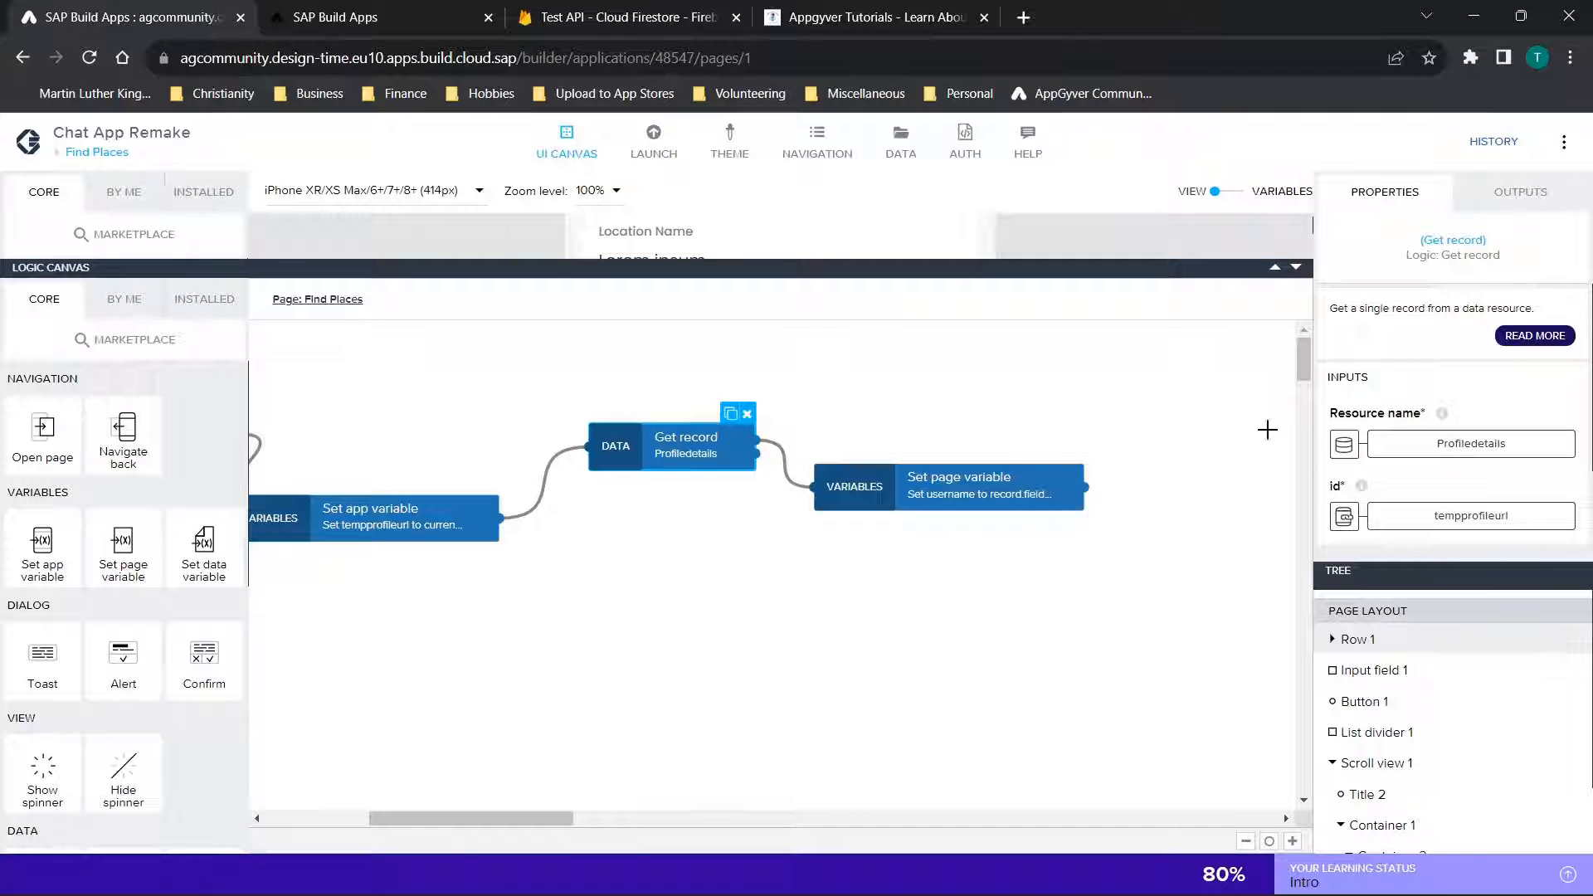
click(919, 502)
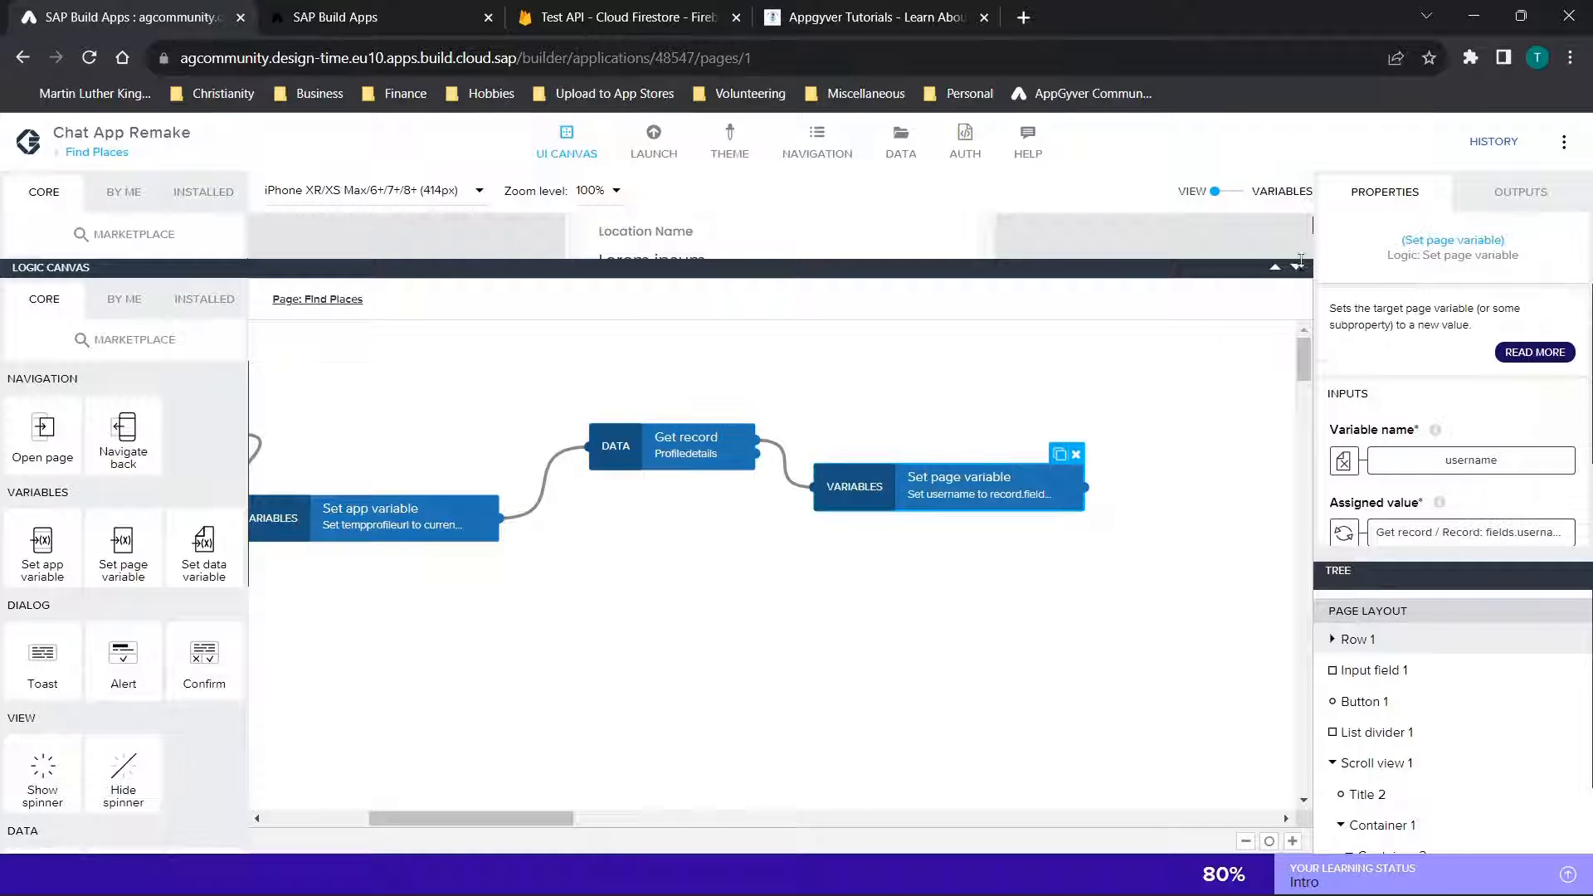
drag(1302, 260, 1171, 672)
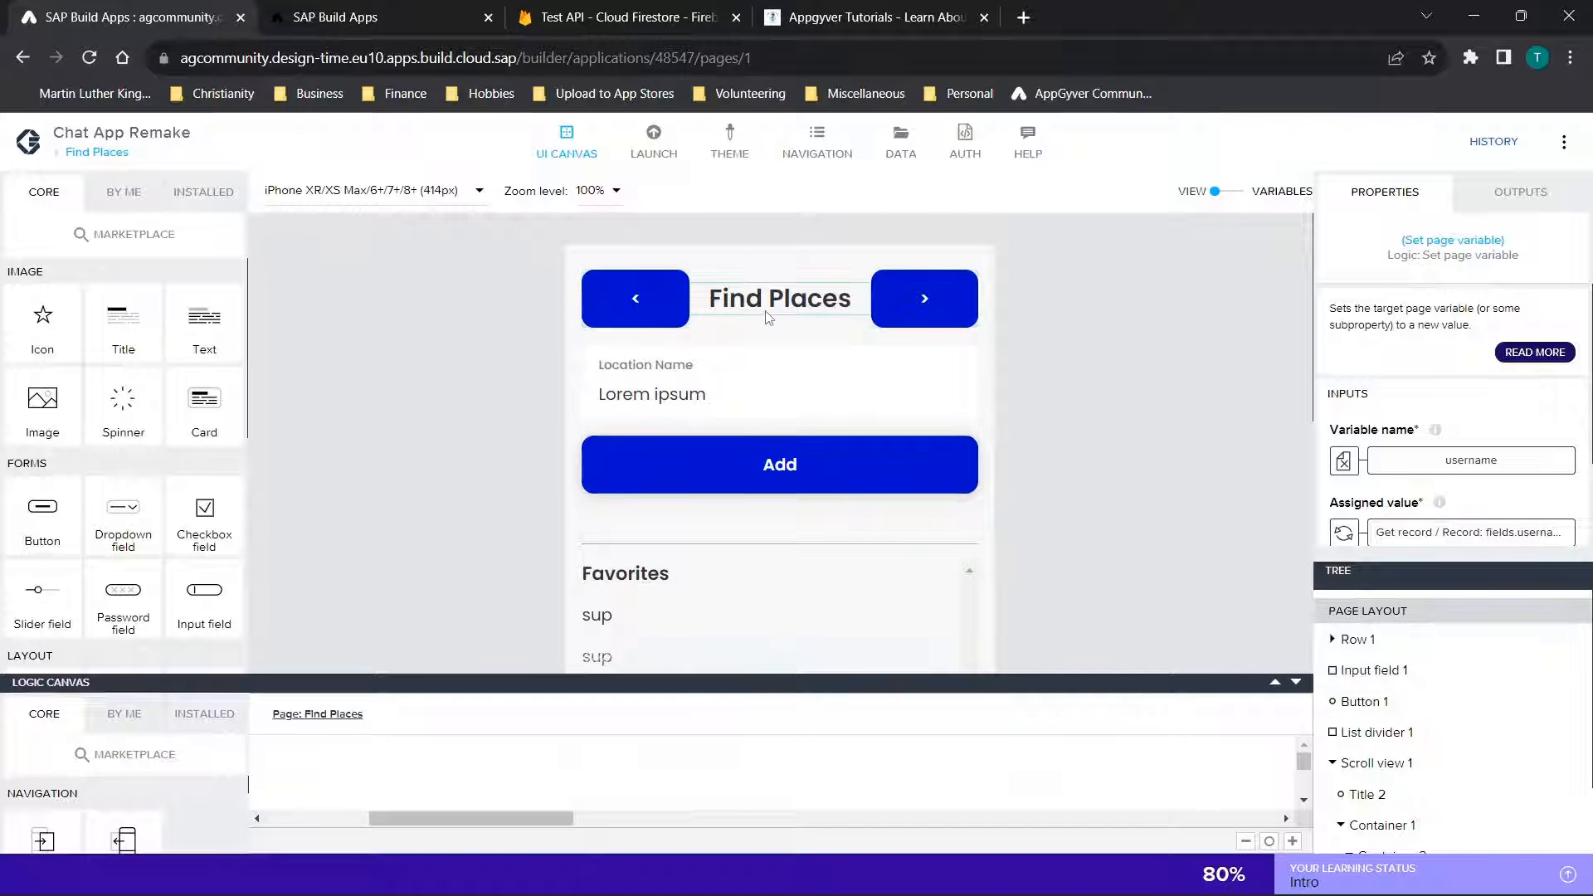
Examine the Add button's tap logic from the Firebase Auth lookup through both HTTP requests to the toasts, and show the page's map
scroll(804, 465, down, 4)
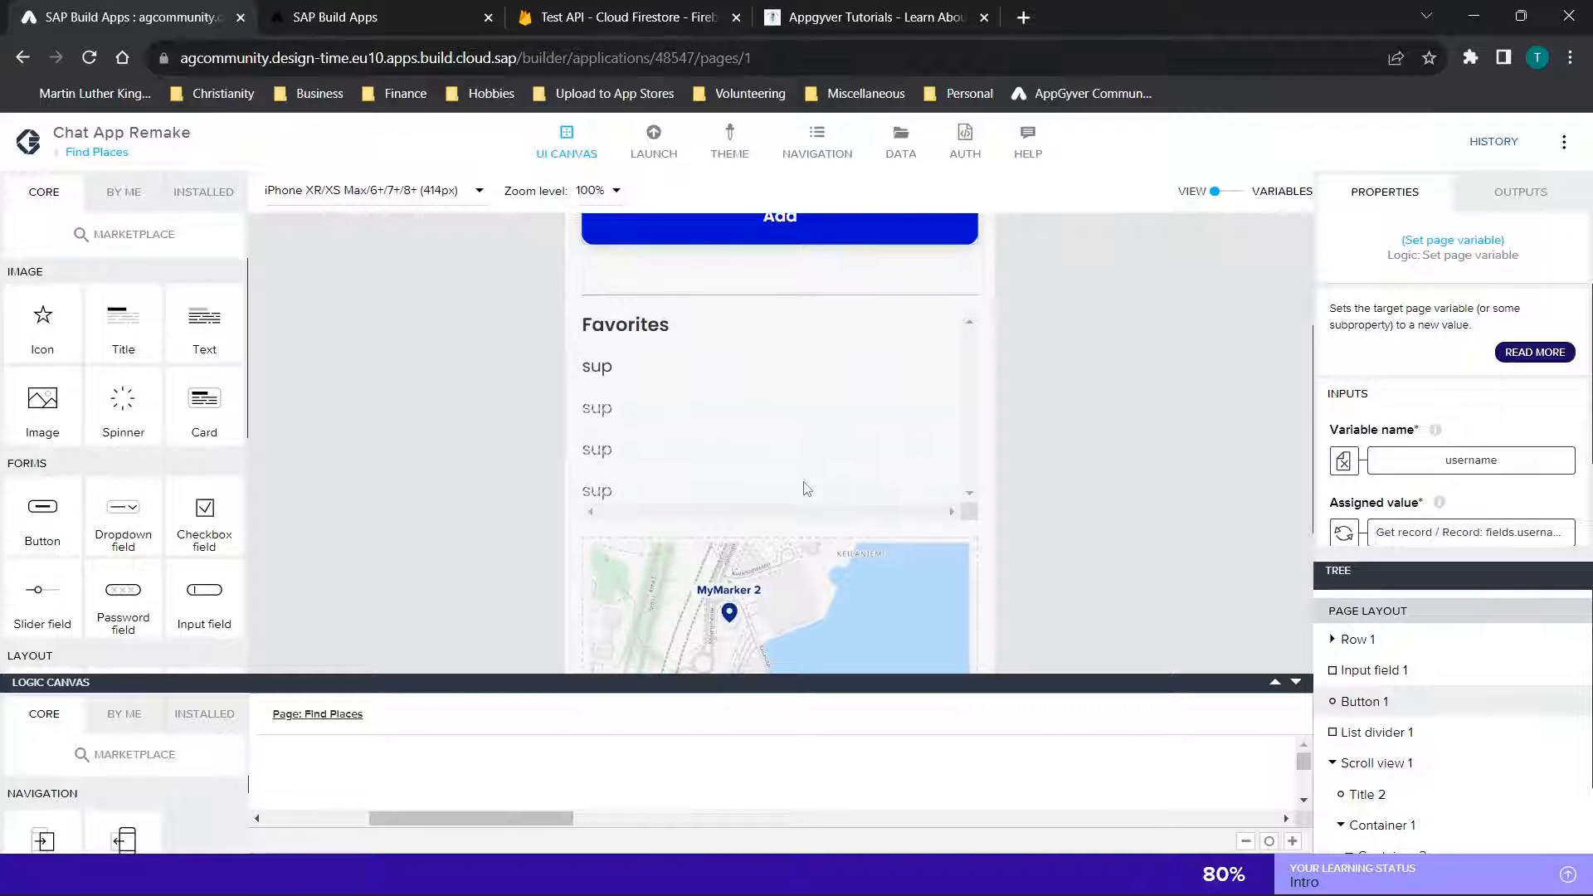
scroll(803, 486, up, 4)
click(762, 427)
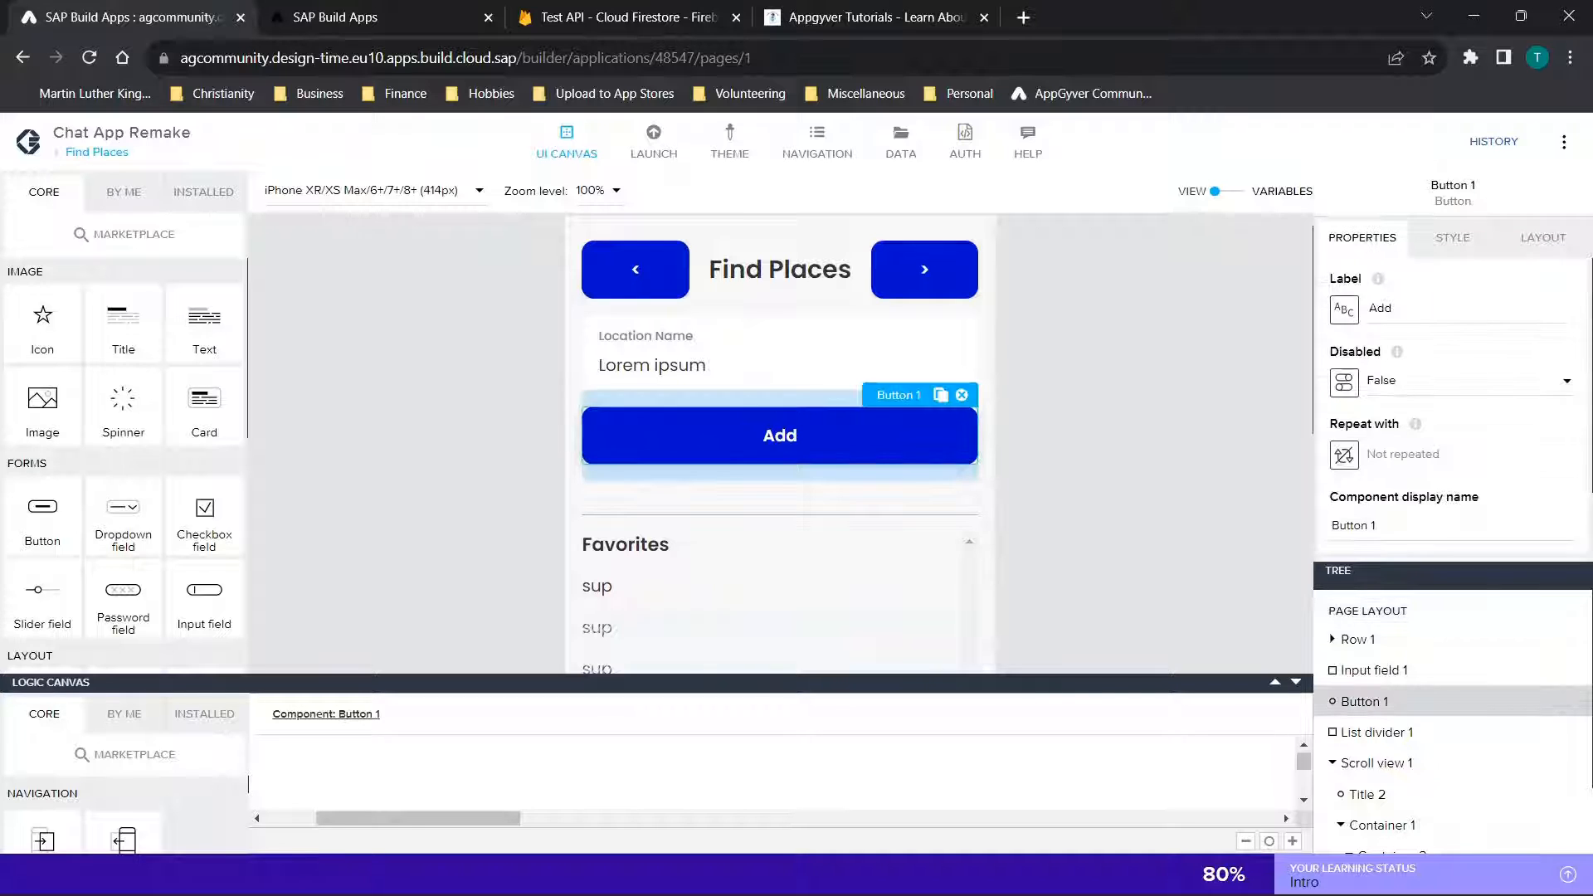
scroll(1423, 534, down, 1)
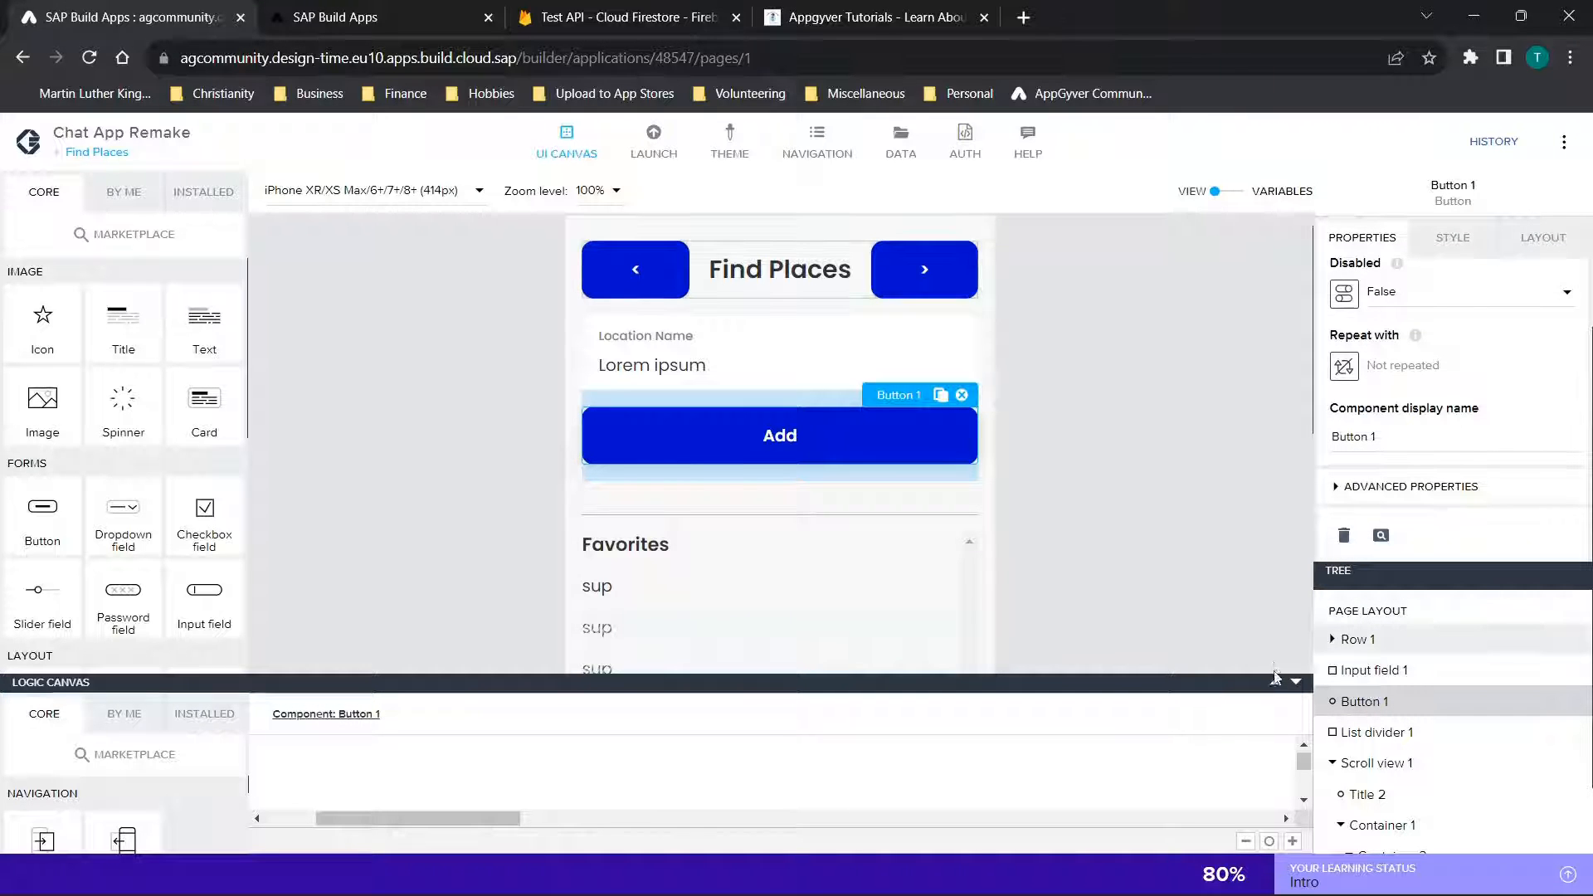
drag(1249, 682, 1202, 441)
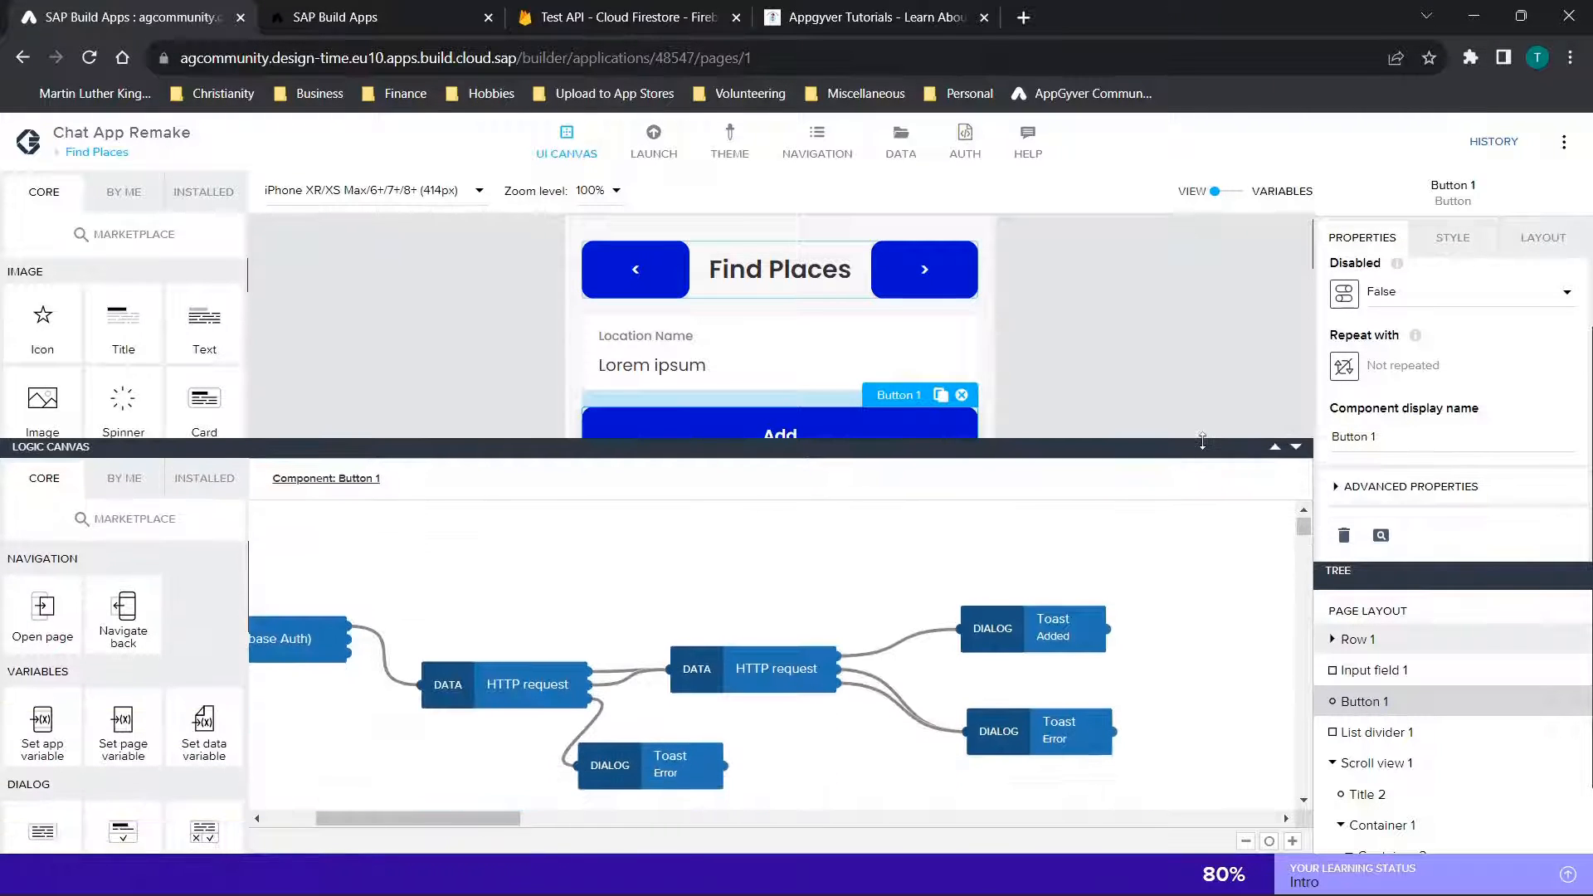
scroll(710, 576, left, 3)
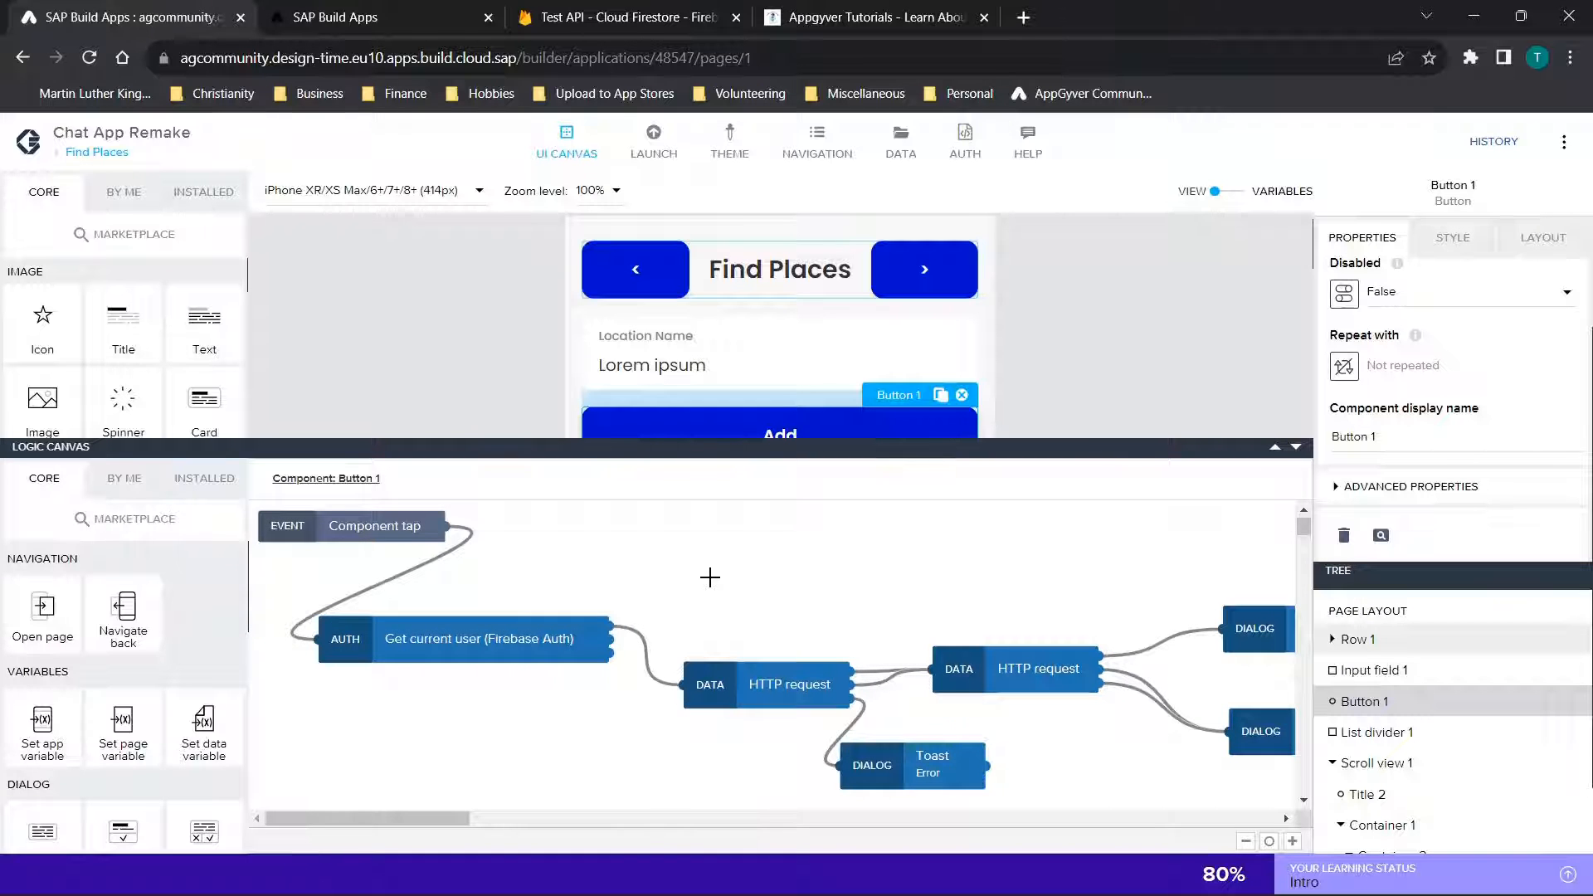
scroll(710, 577, right, 8)
scroll(709, 577, left, 8)
scroll(709, 577, right, 3)
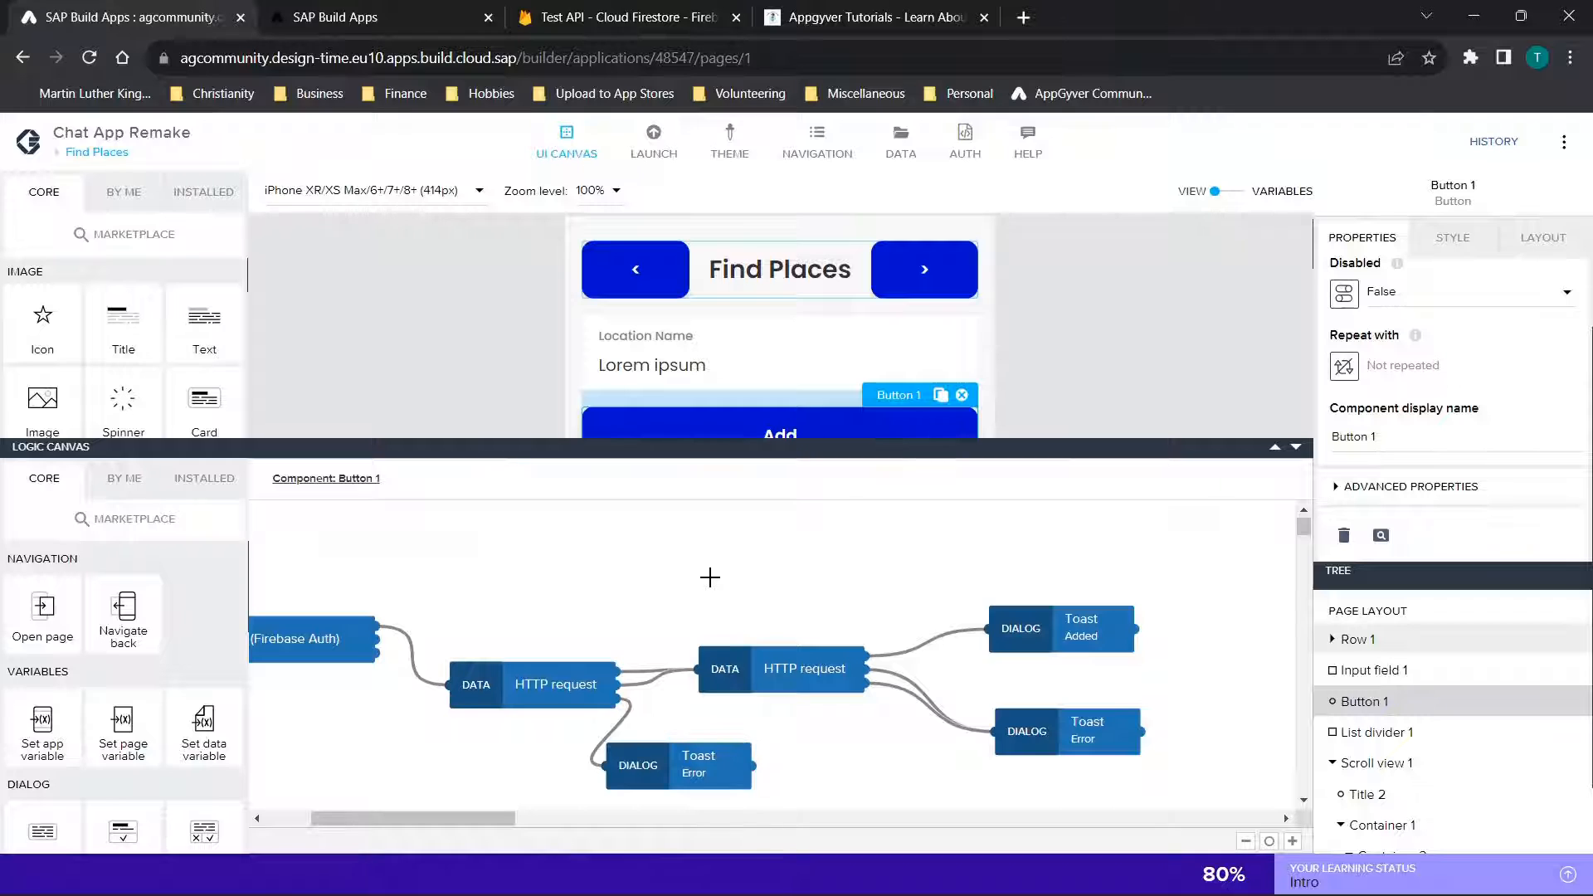
scroll(709, 577, left, 2)
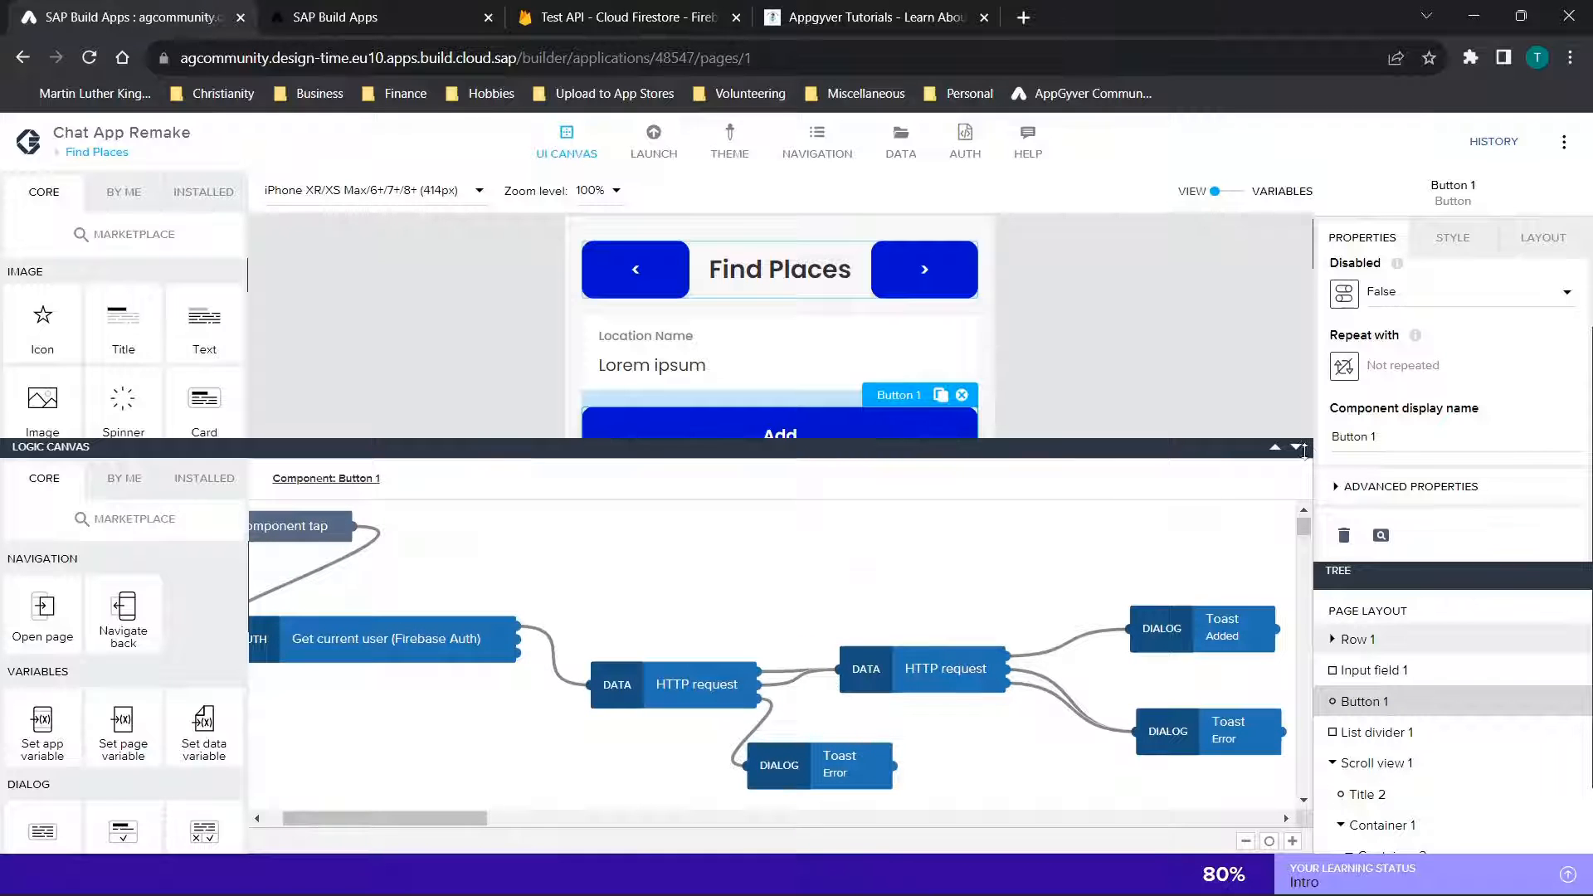
drag(1305, 452, 1196, 740)
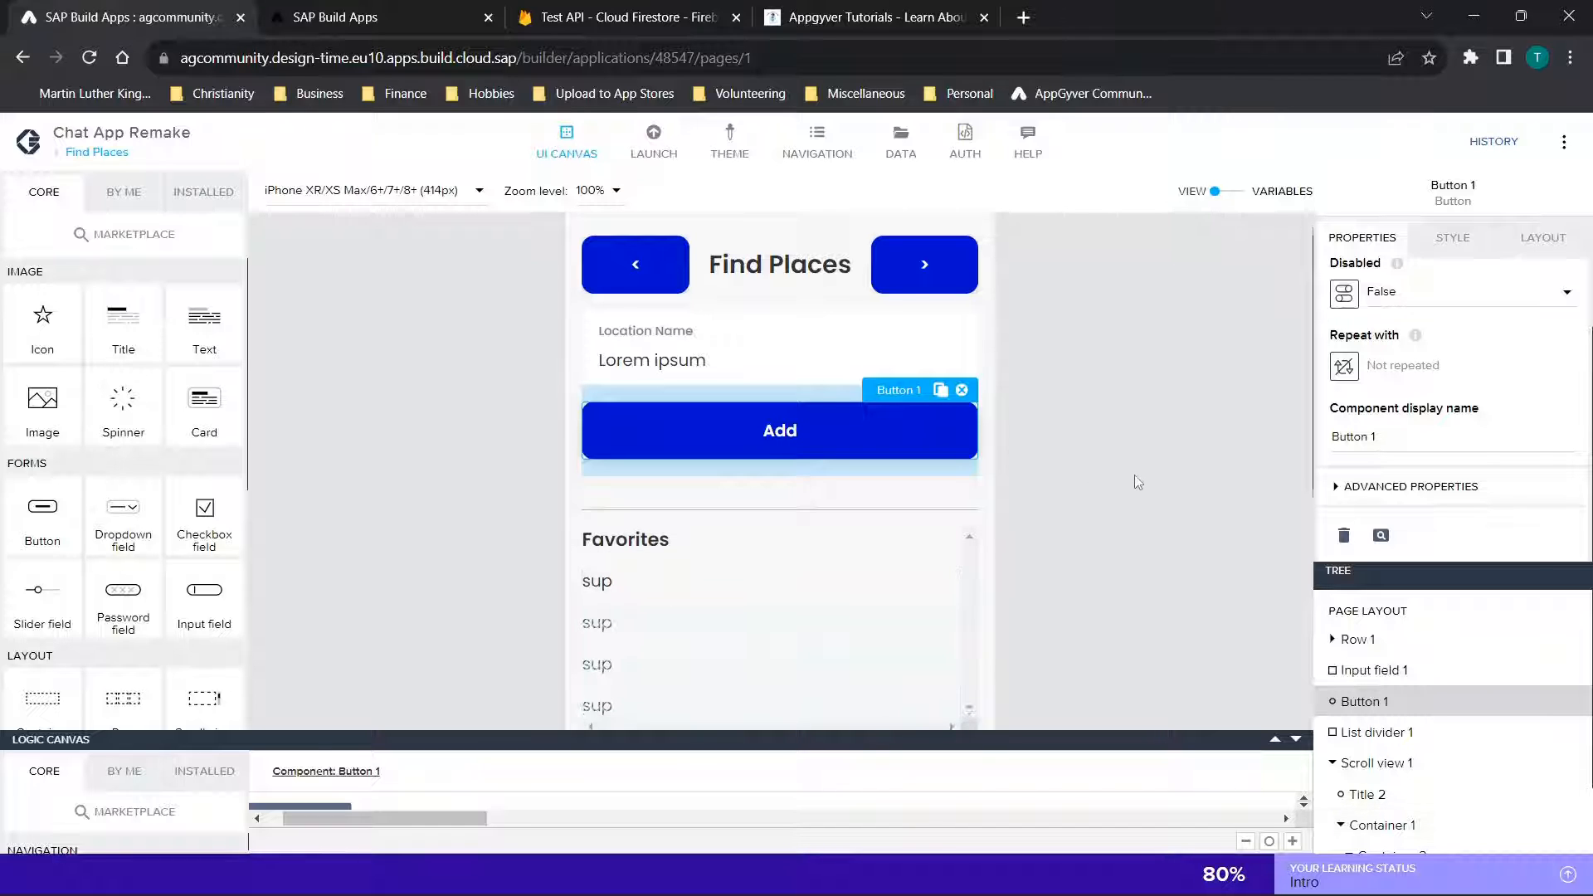
scroll(1138, 482, down, 5)
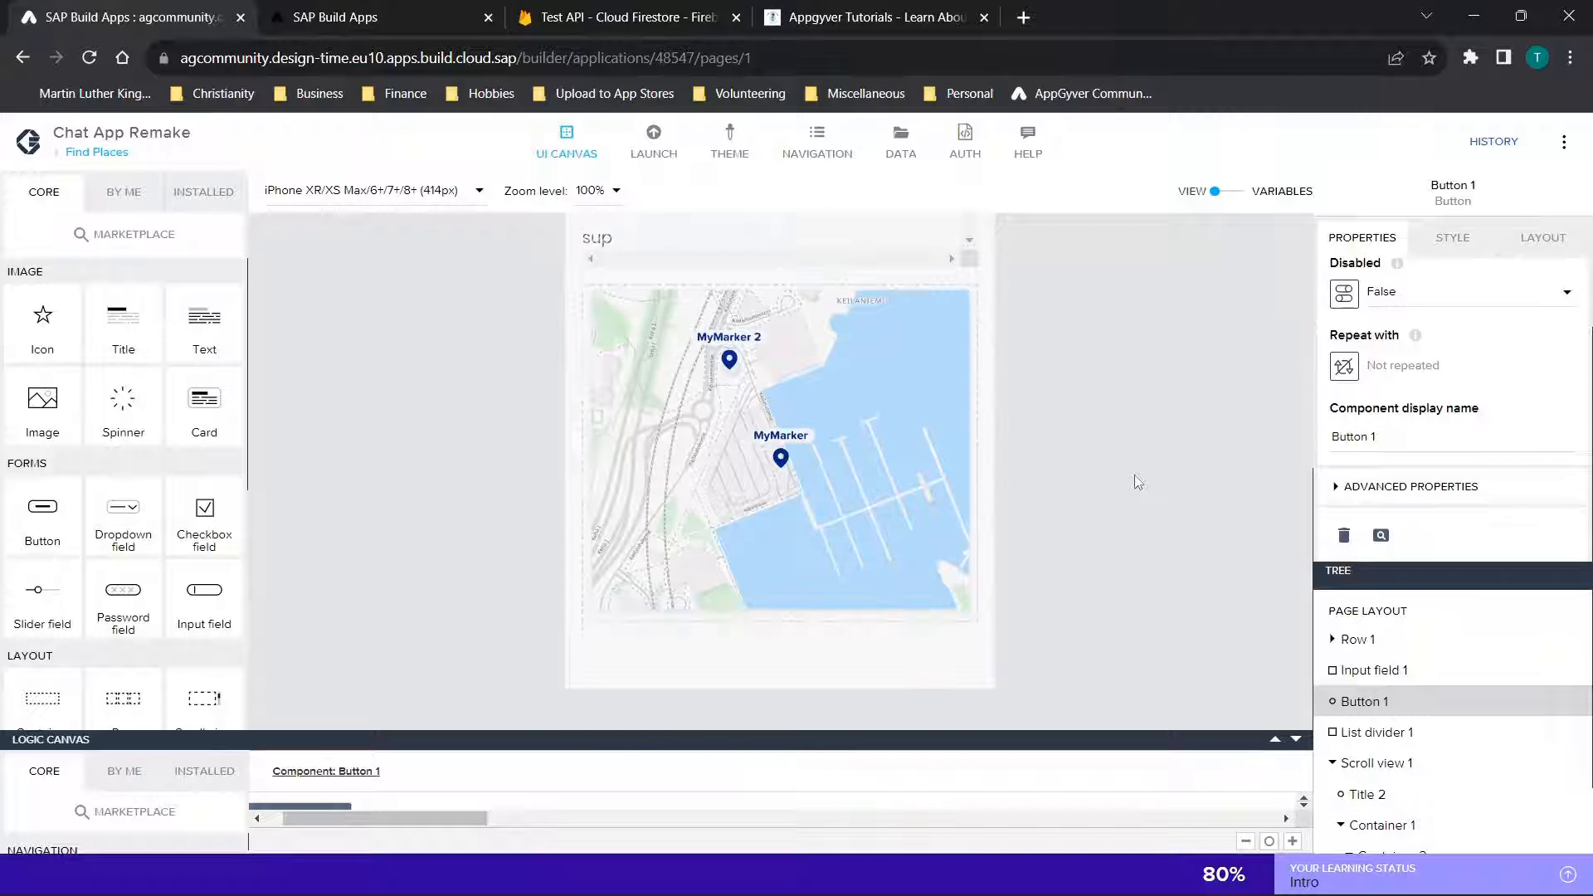
Inspect the URL formulas of both HTTP requests in the Add button's tap logic, and shrink the logic canvas
scroll(1137, 482, up, 5)
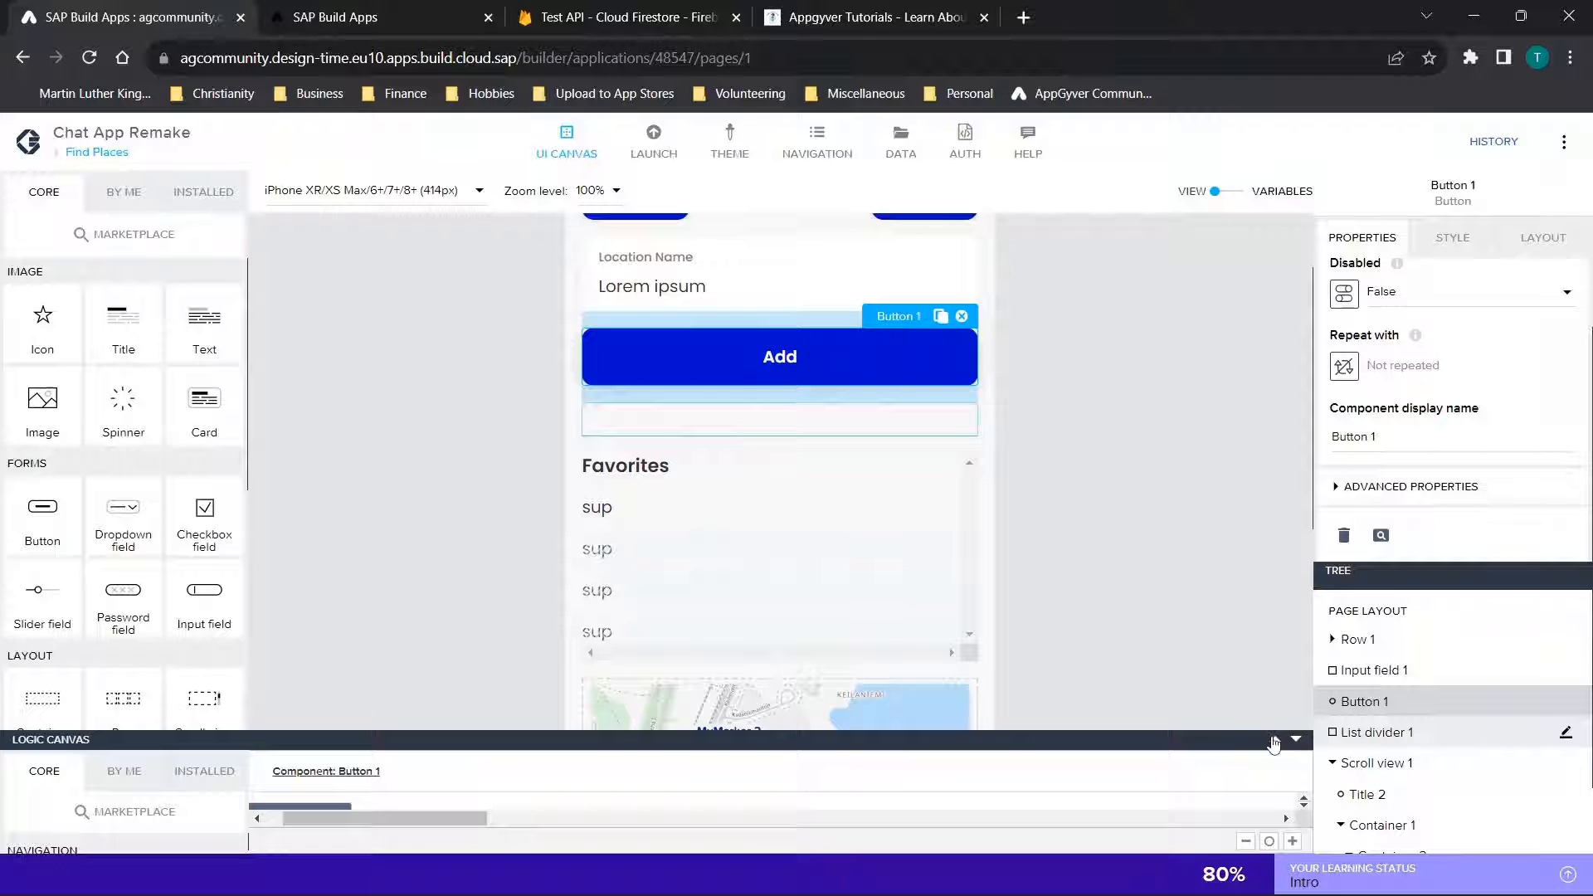
drag(1275, 743, 1237, 416)
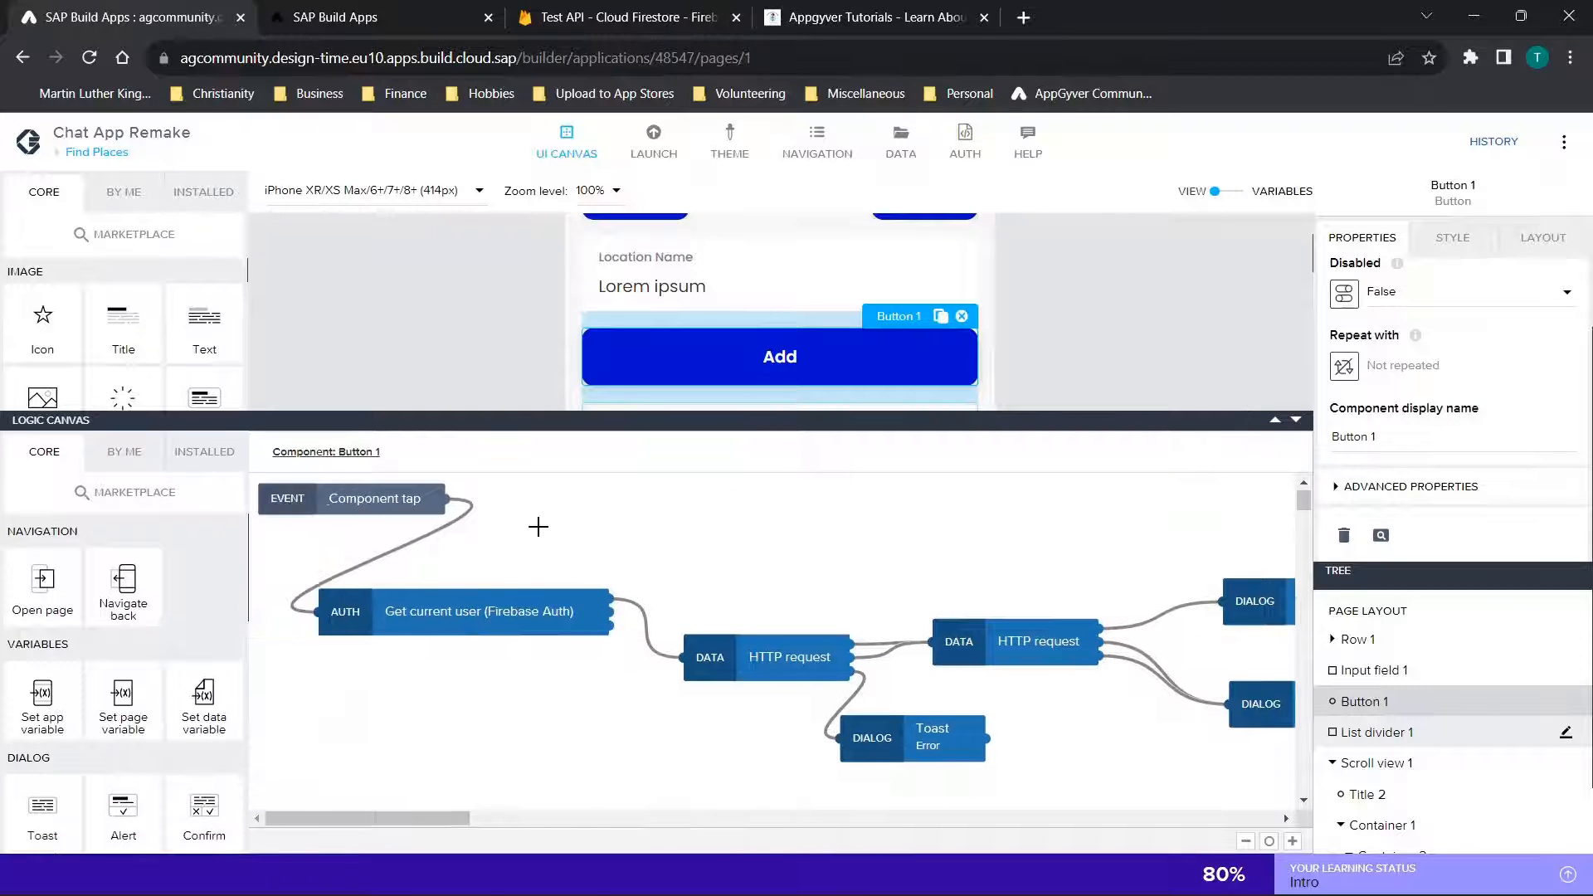
scroll(540, 526, right, 3)
click(534, 656)
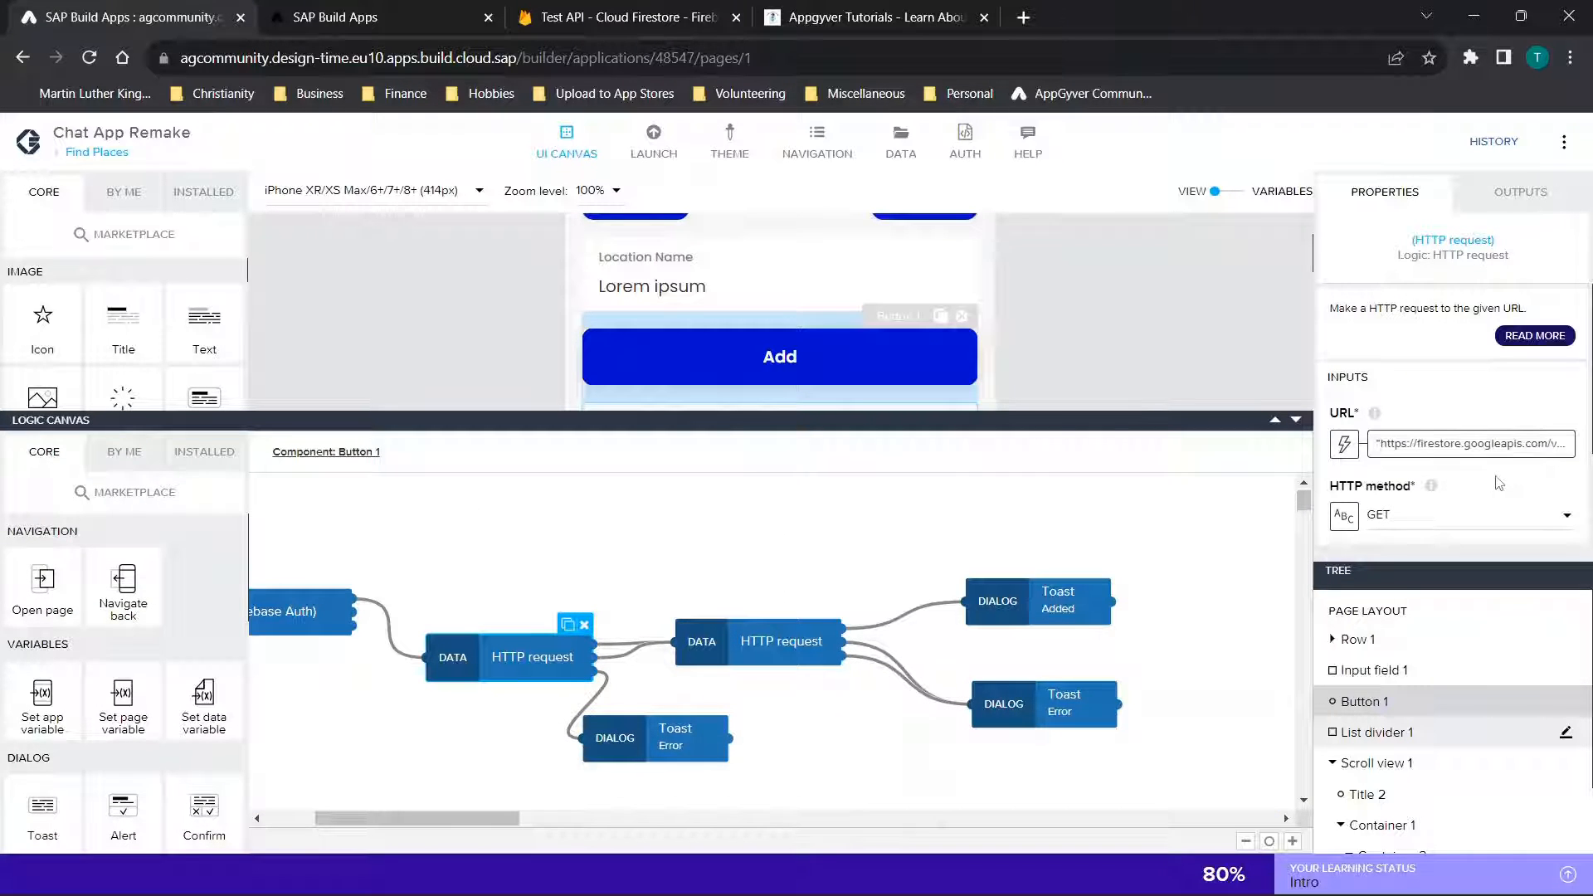
click(1464, 449)
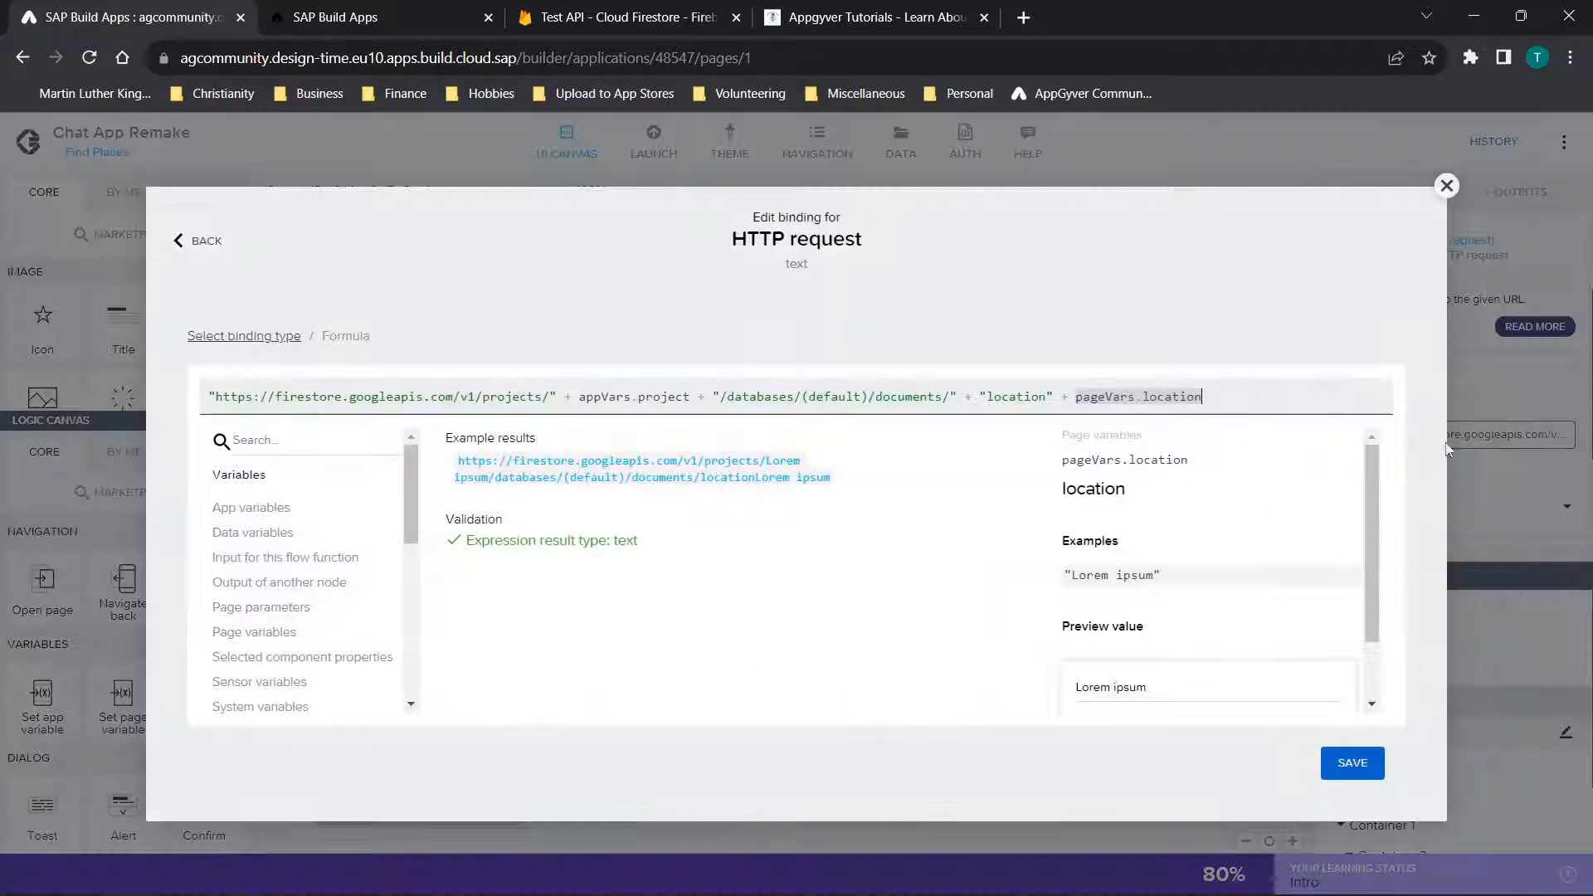
click(1446, 186)
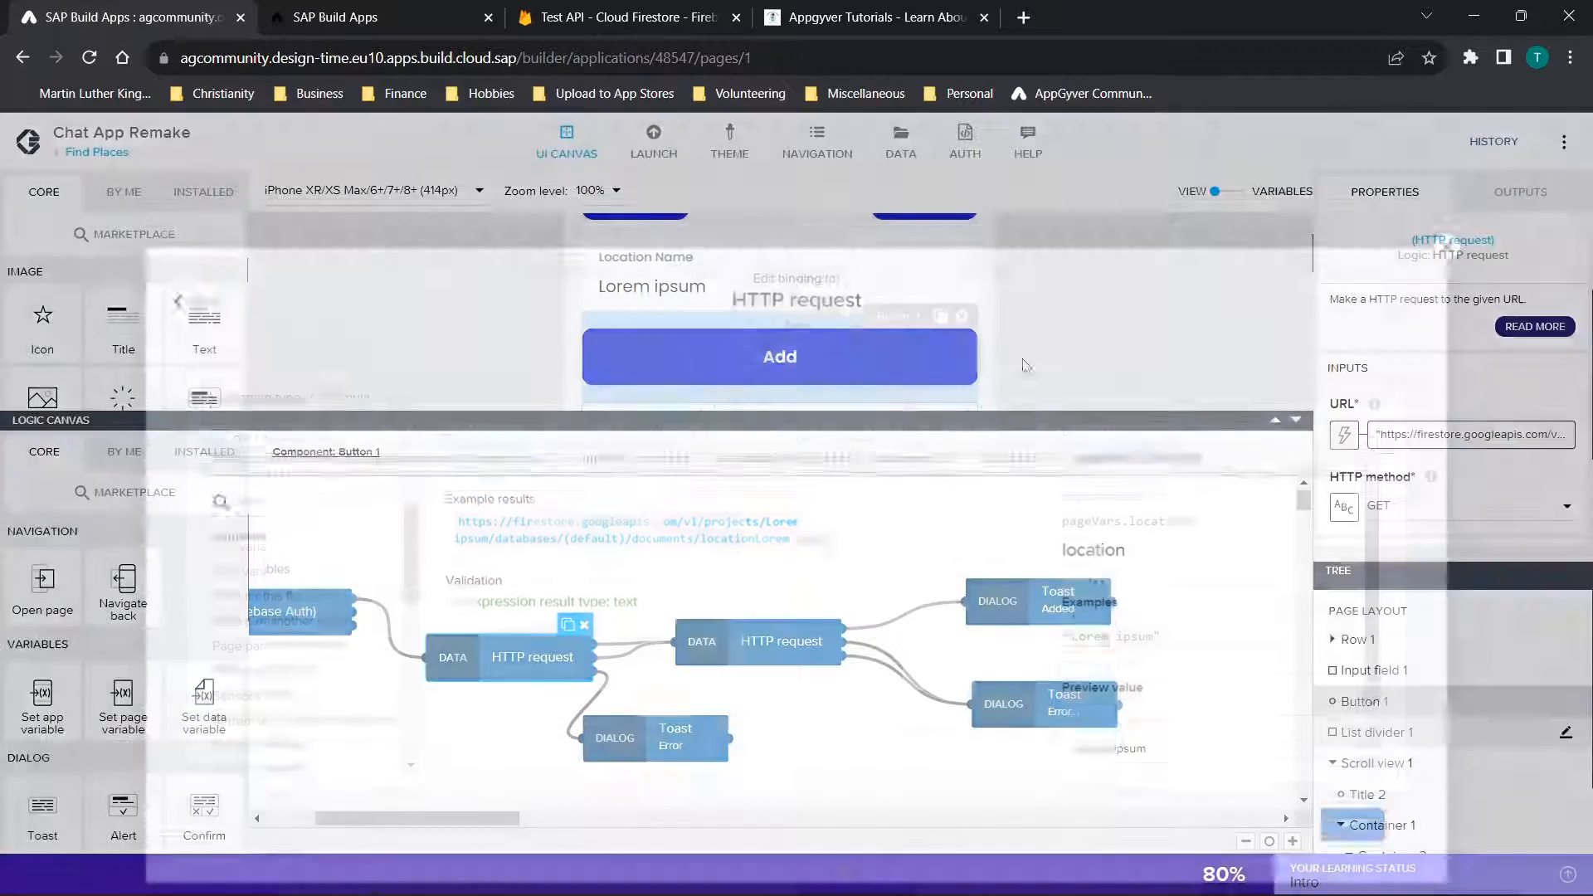
click(1469, 435)
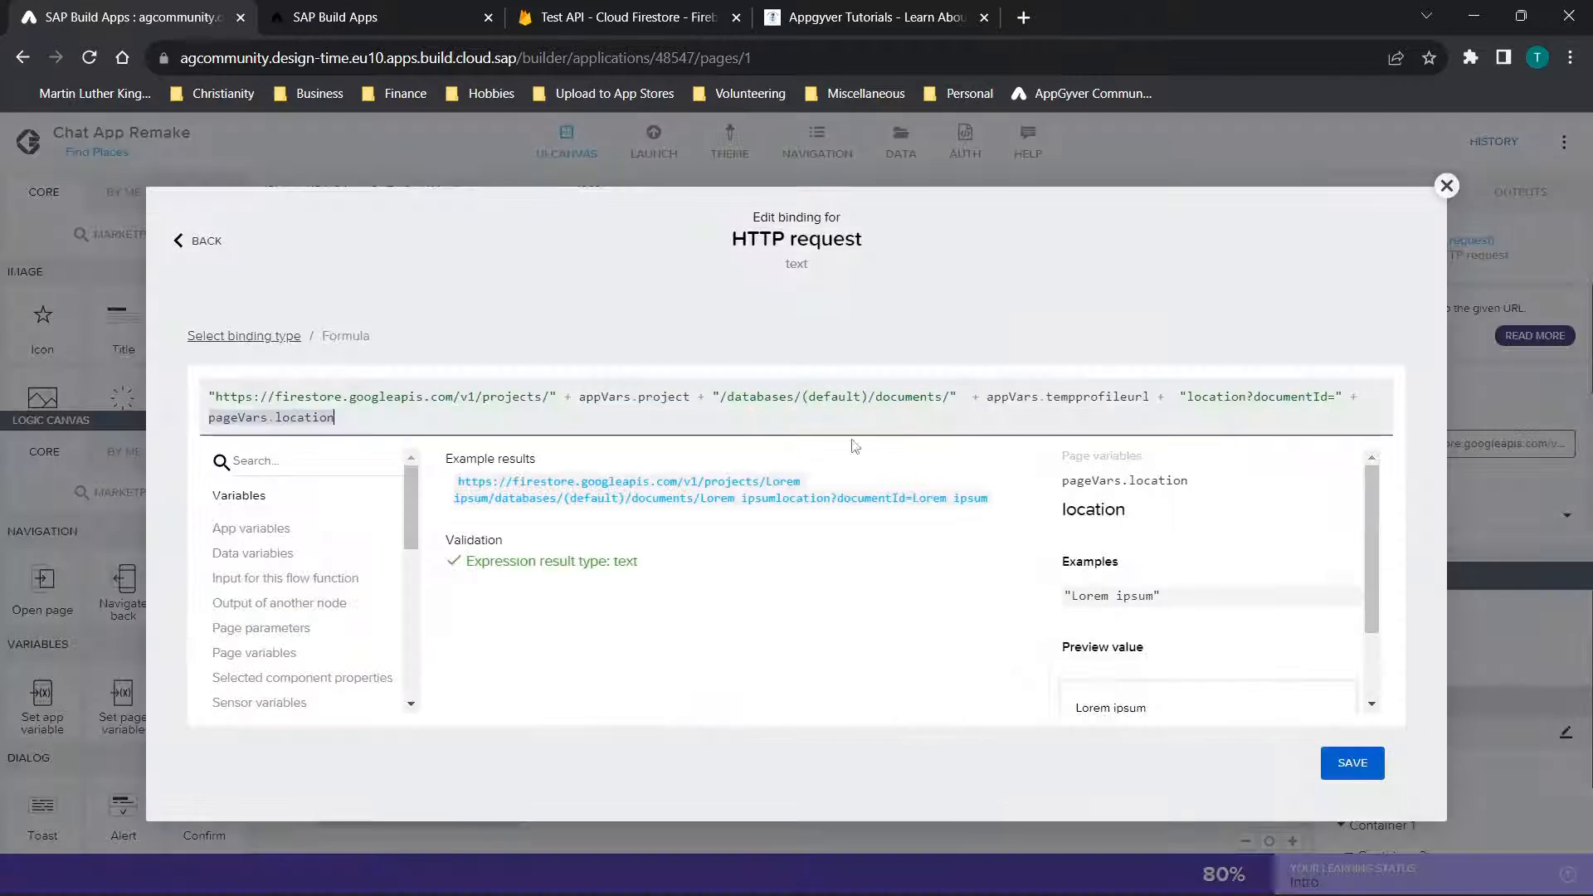
click(1446, 186)
click(1296, 421)
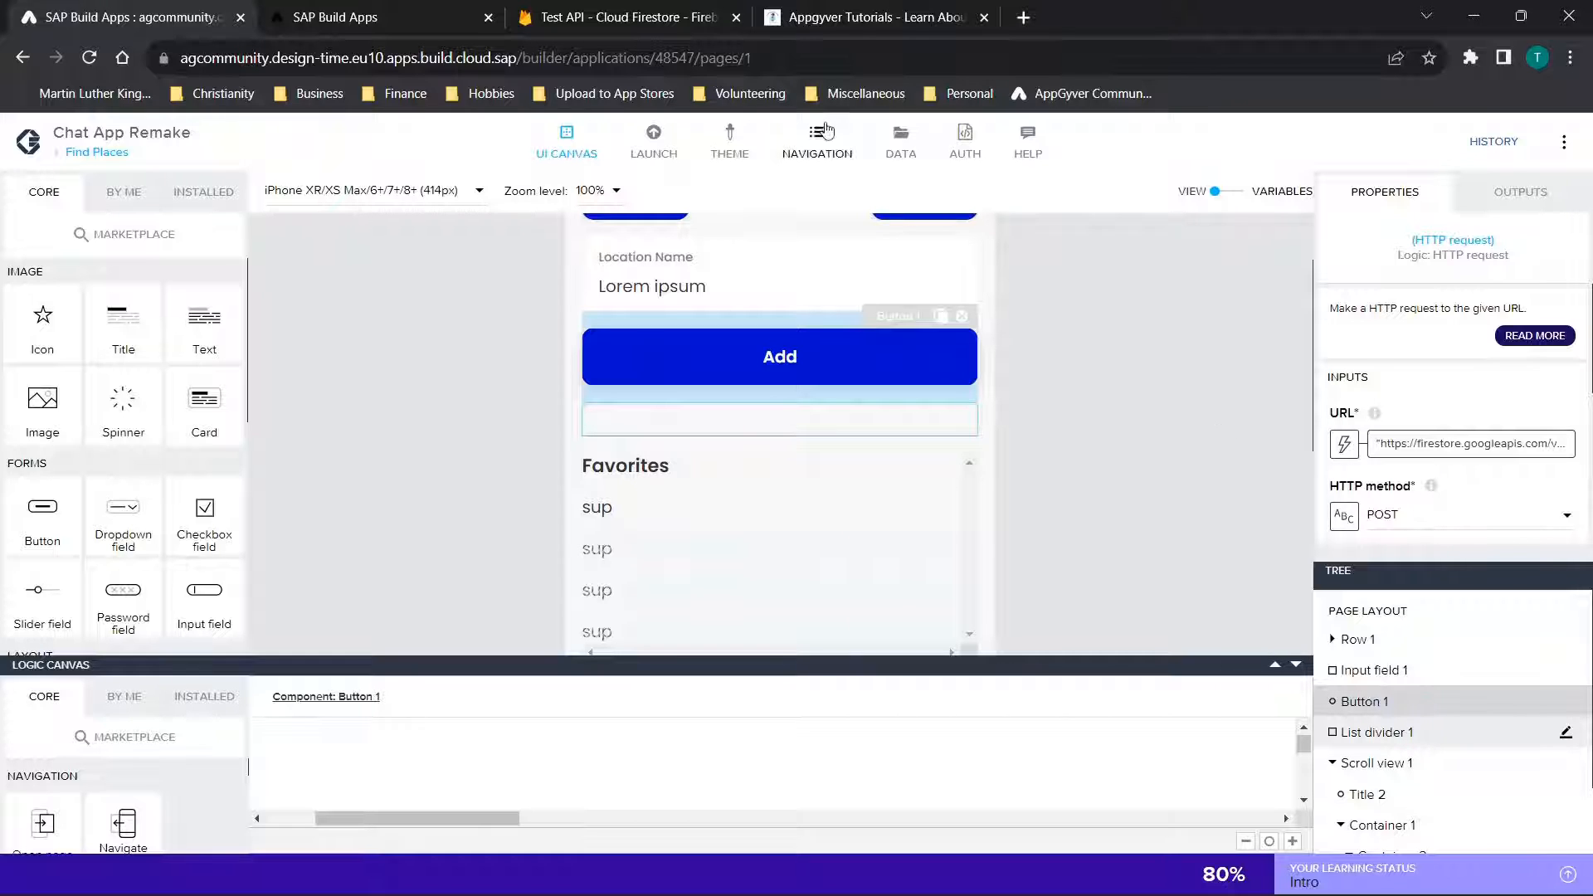
Inspect the Get record configuration and test view of the mylocations data entity, and close it without saving
click(901, 141)
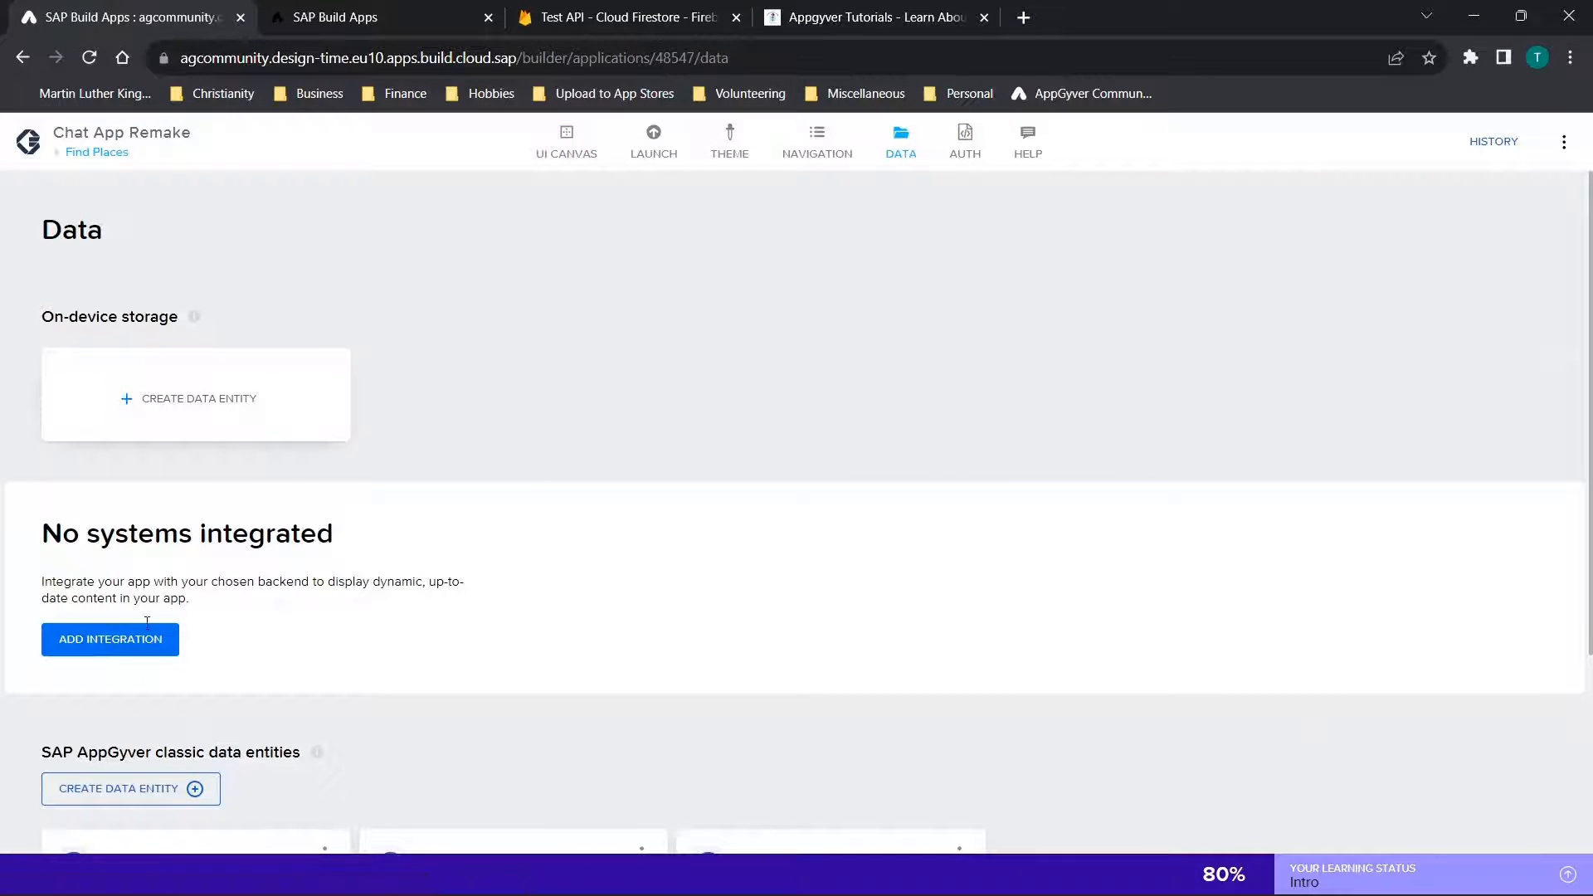
scroll(569, 455, down, 3)
click(538, 612)
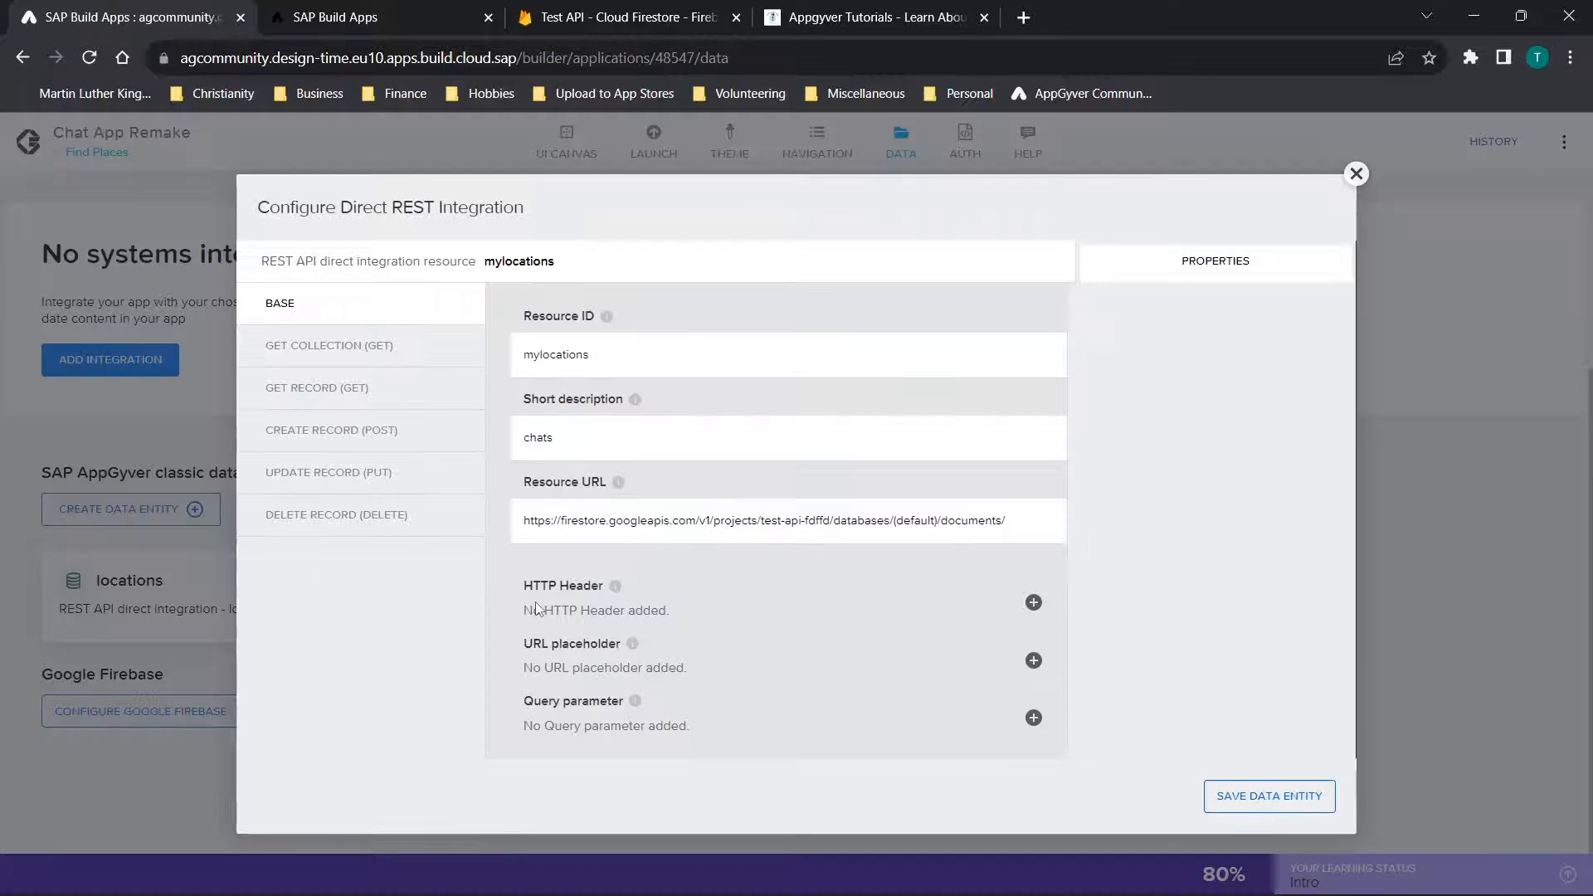
click(301, 388)
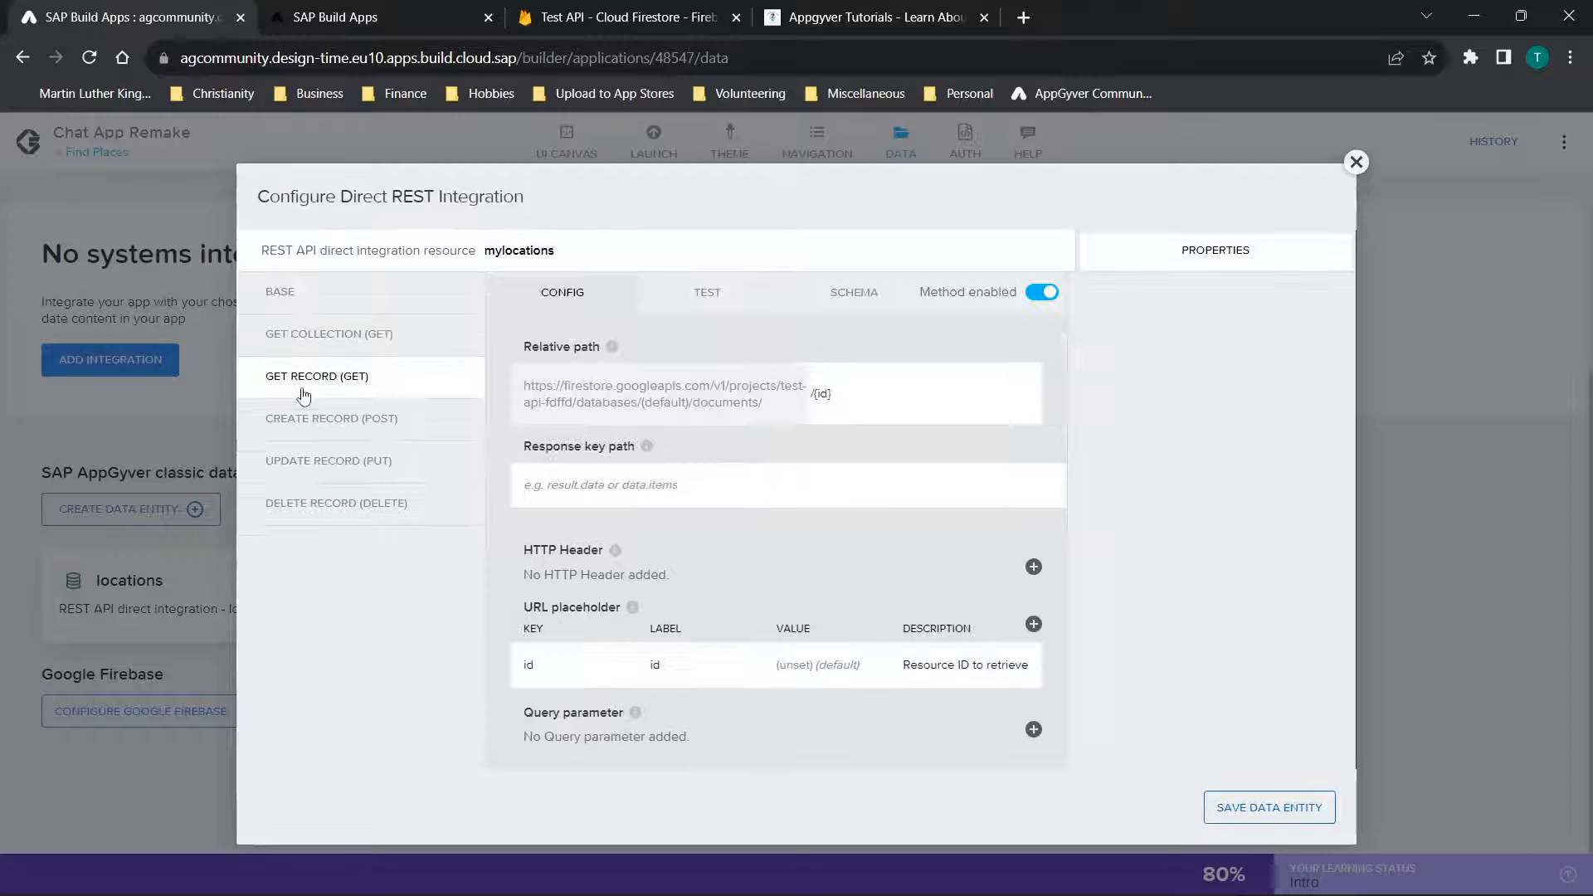
click(704, 314)
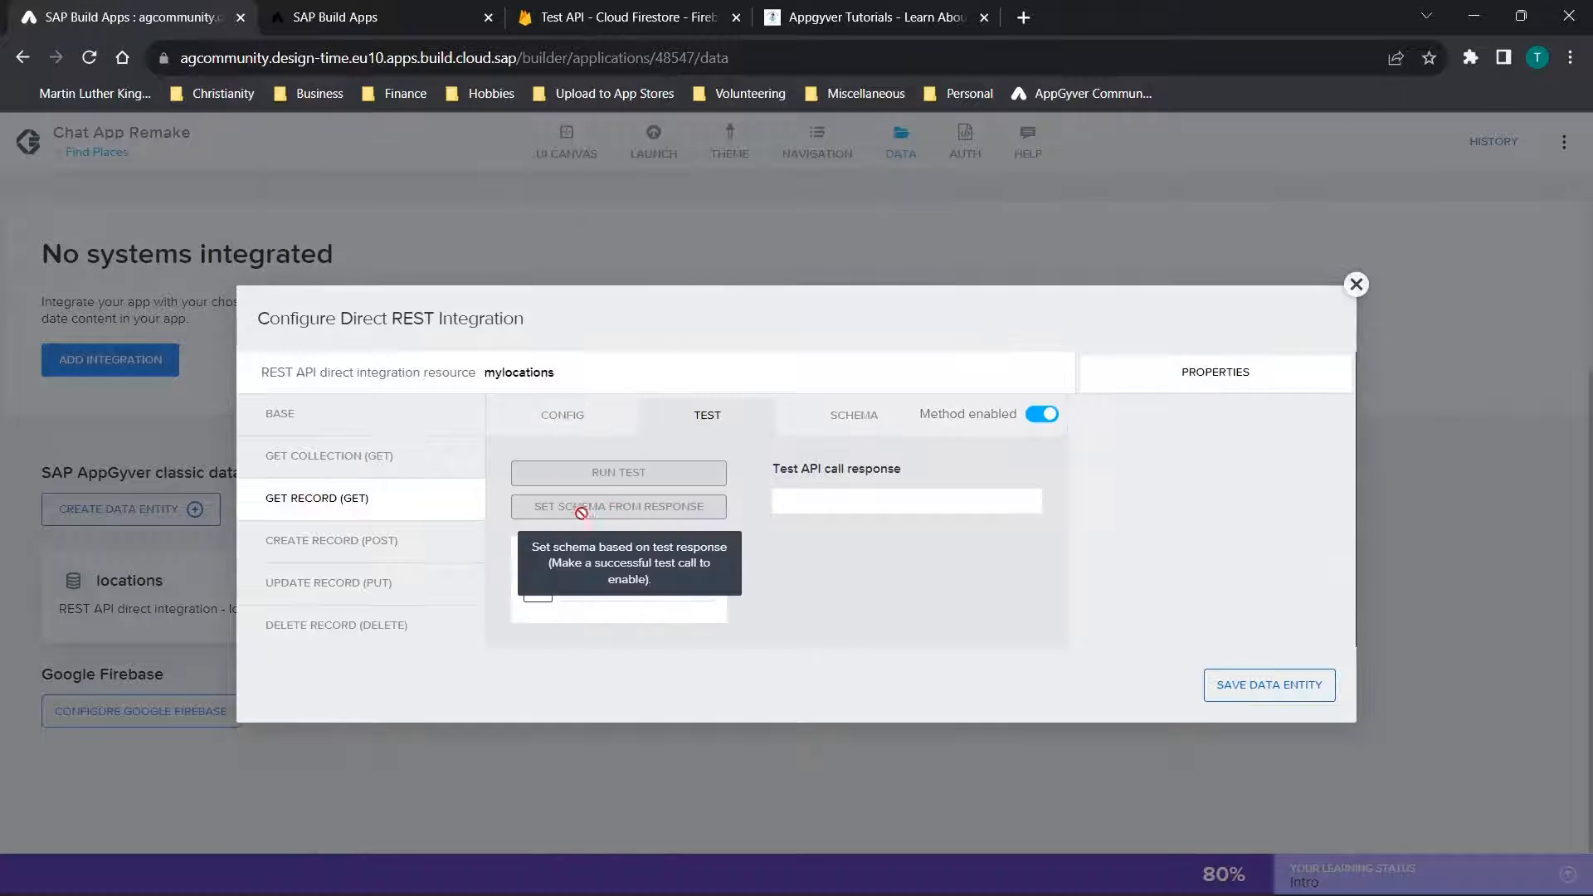
click(1357, 285)
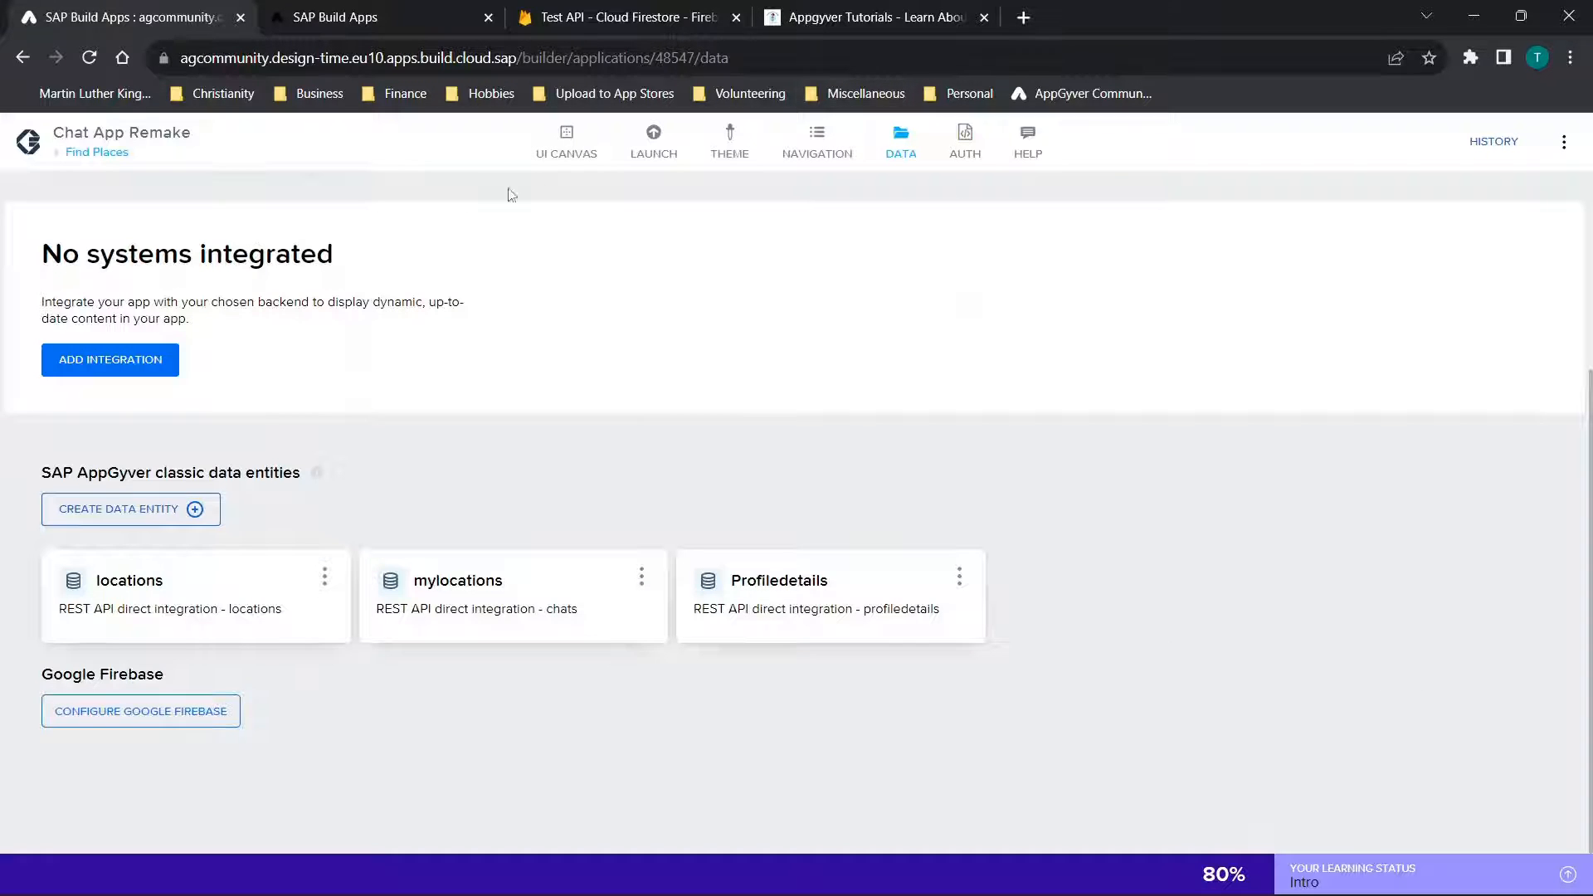
Return to the Find Places page and expand Scroll view 1 in the component tree through Container 1 and Container 2
click(567, 146)
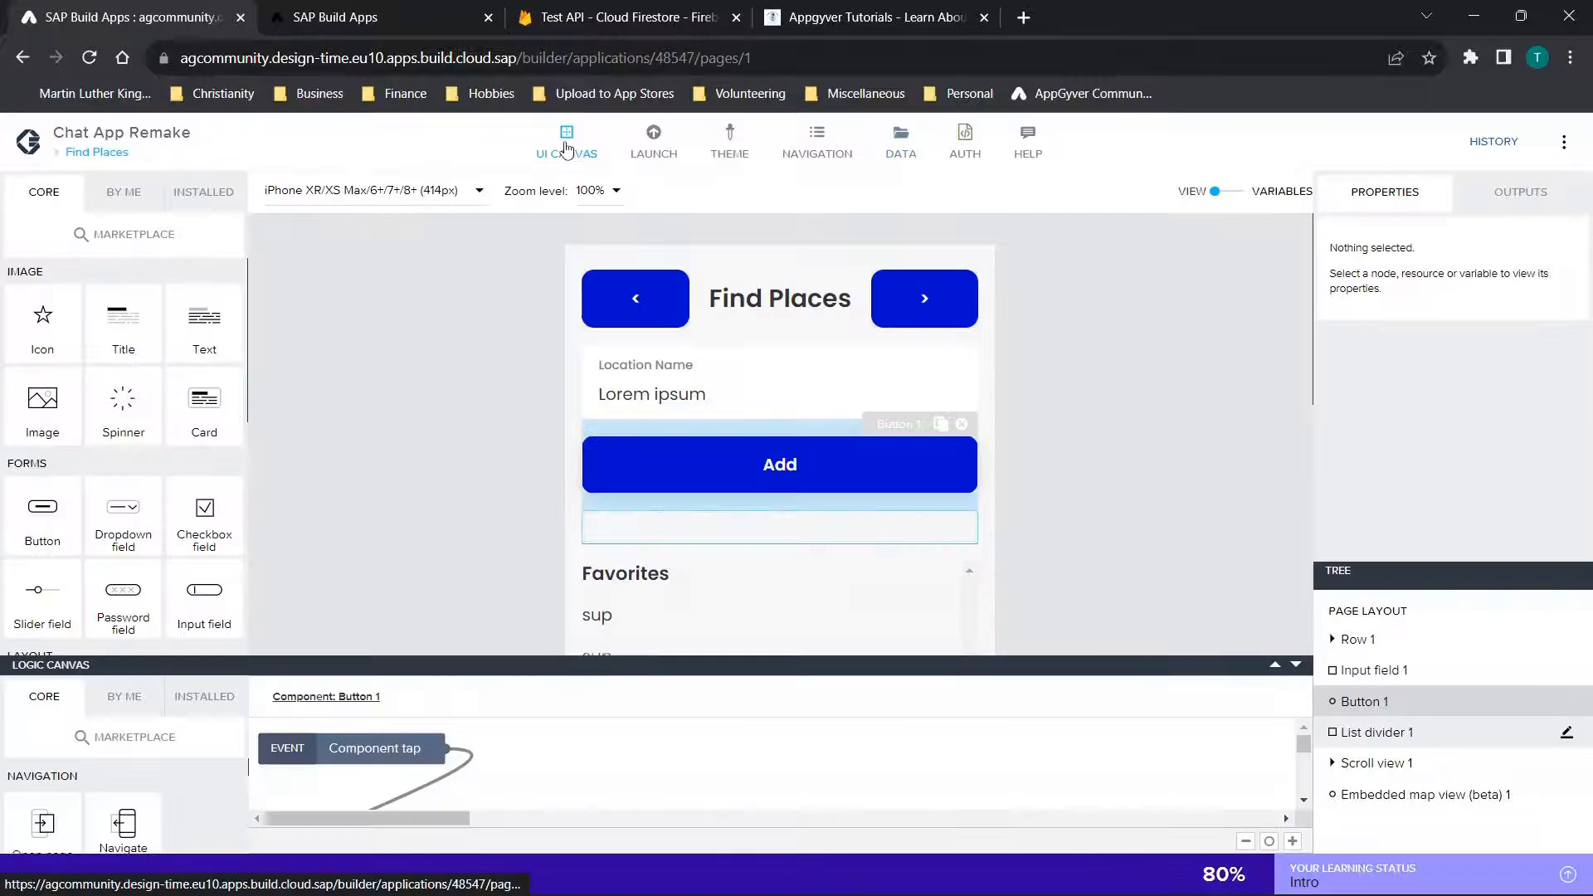
scroll(1184, 362, down, 3)
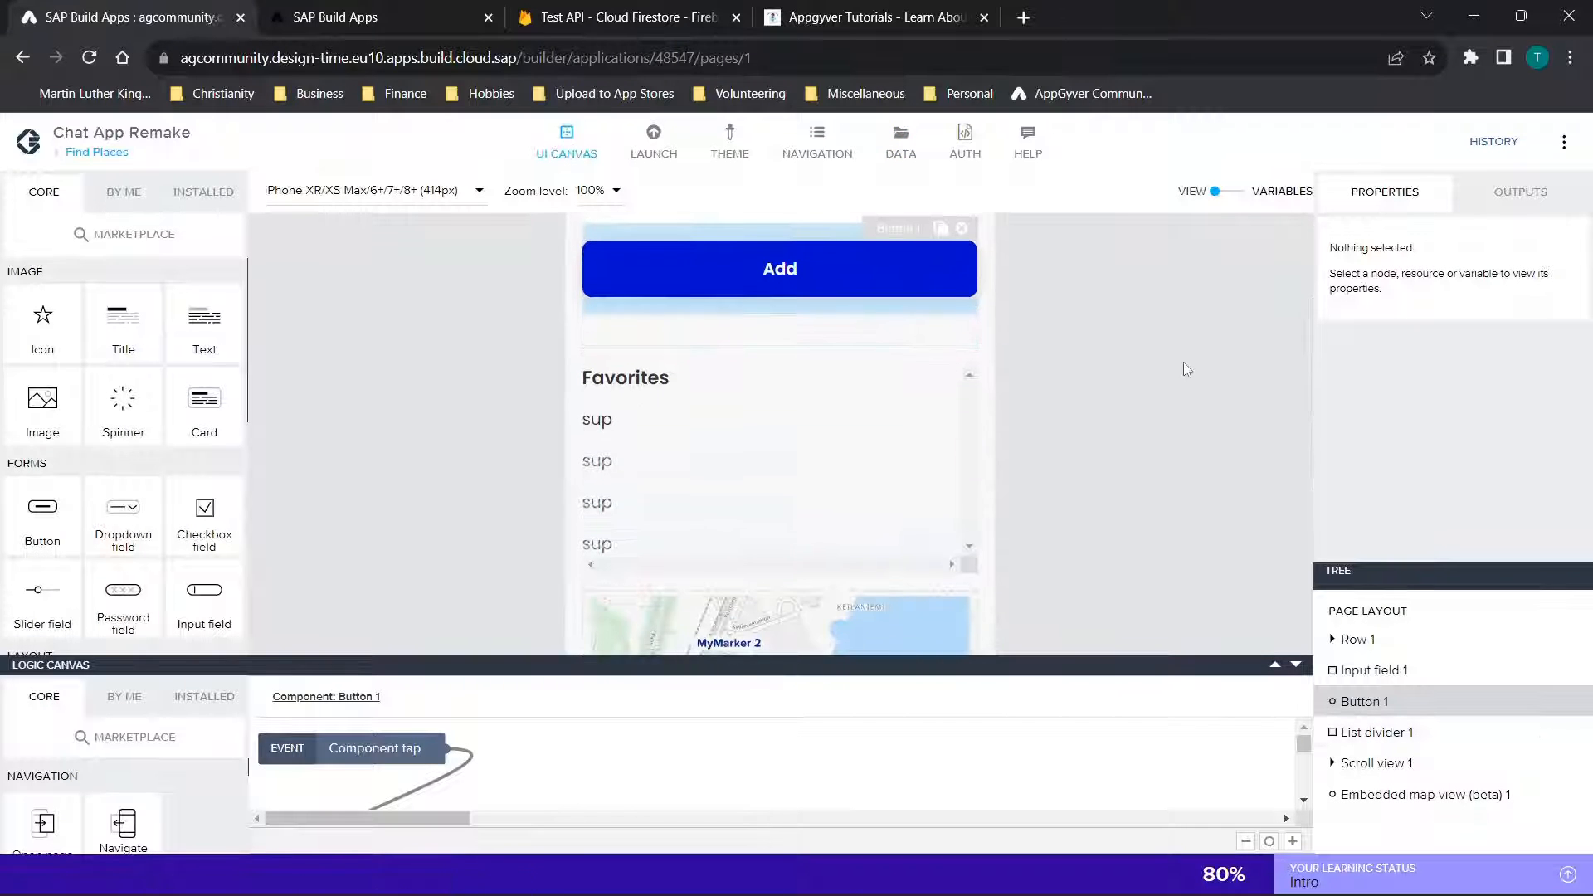
click(1335, 764)
scroll(1336, 768, down, 1)
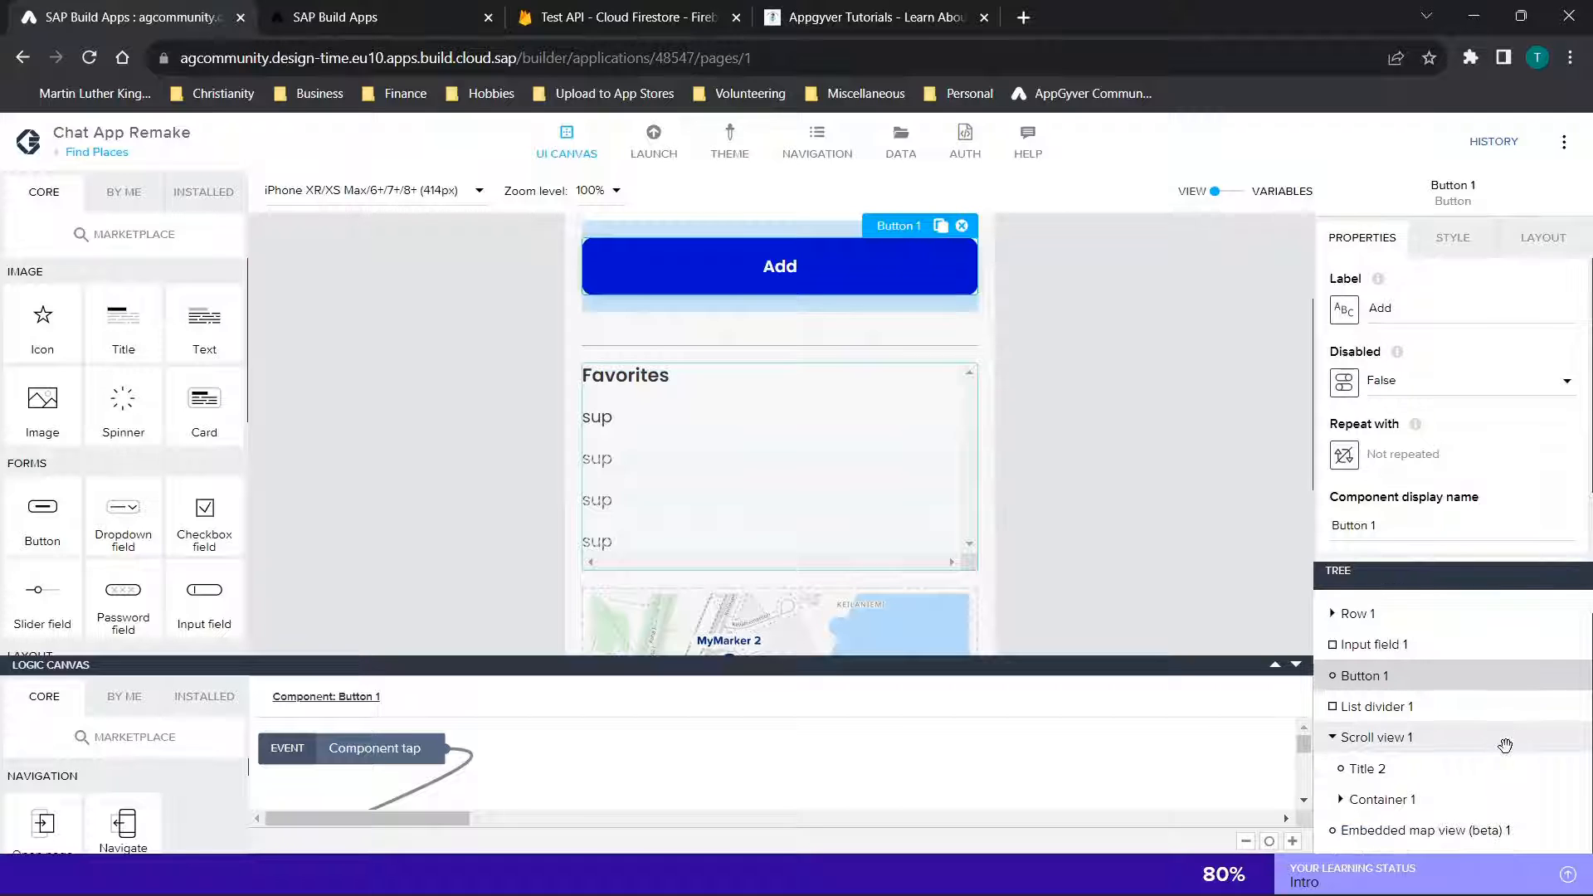
click(1363, 768)
click(1341, 802)
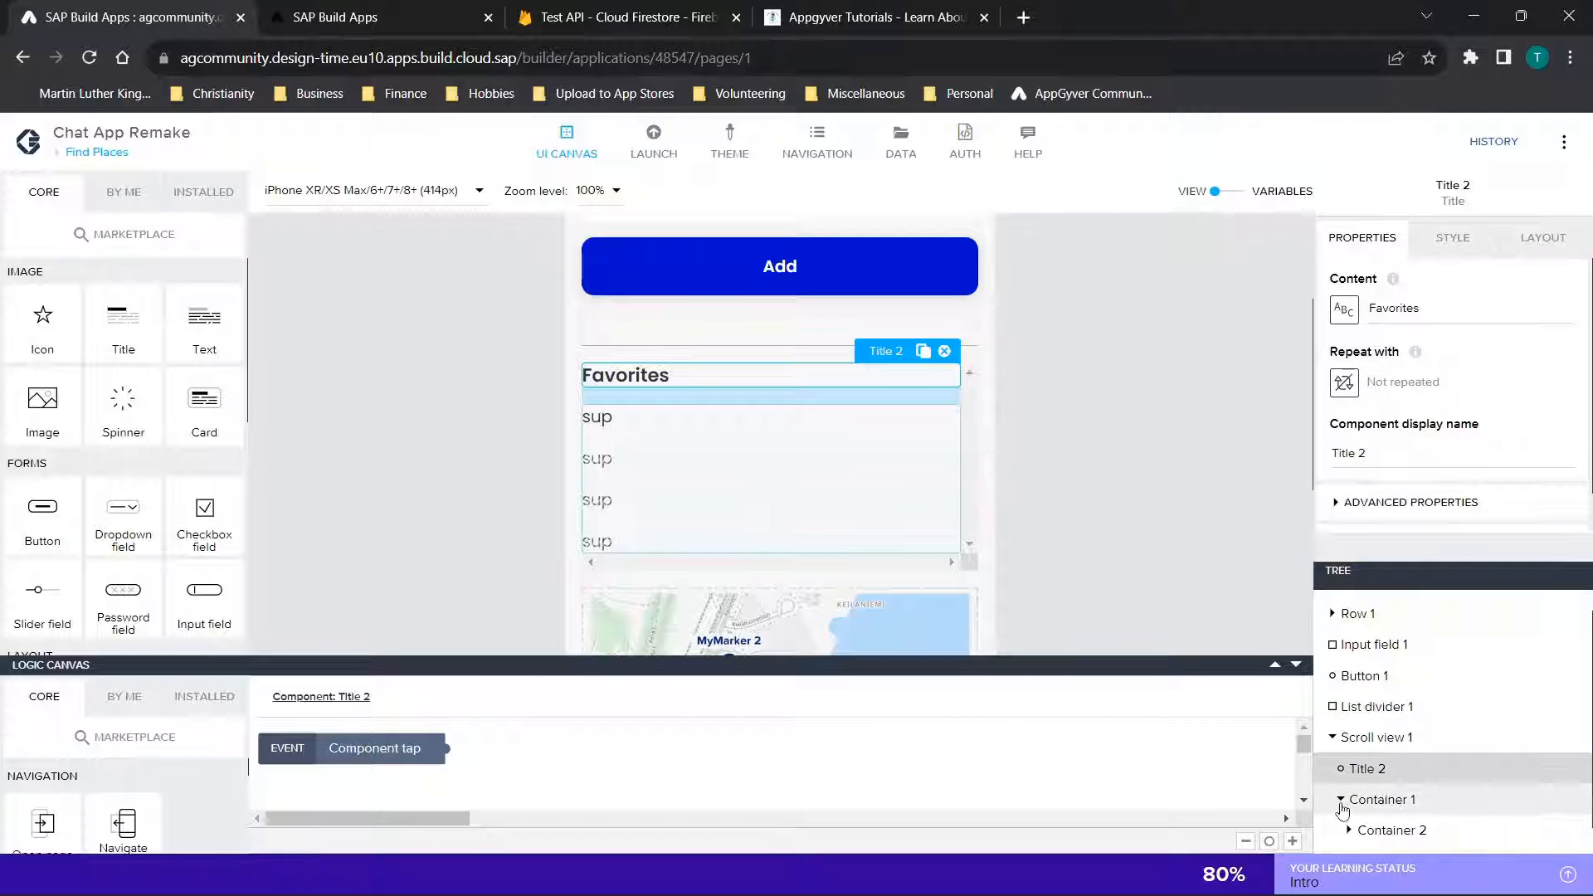
scroll(1346, 803, down, 1)
click(1350, 802)
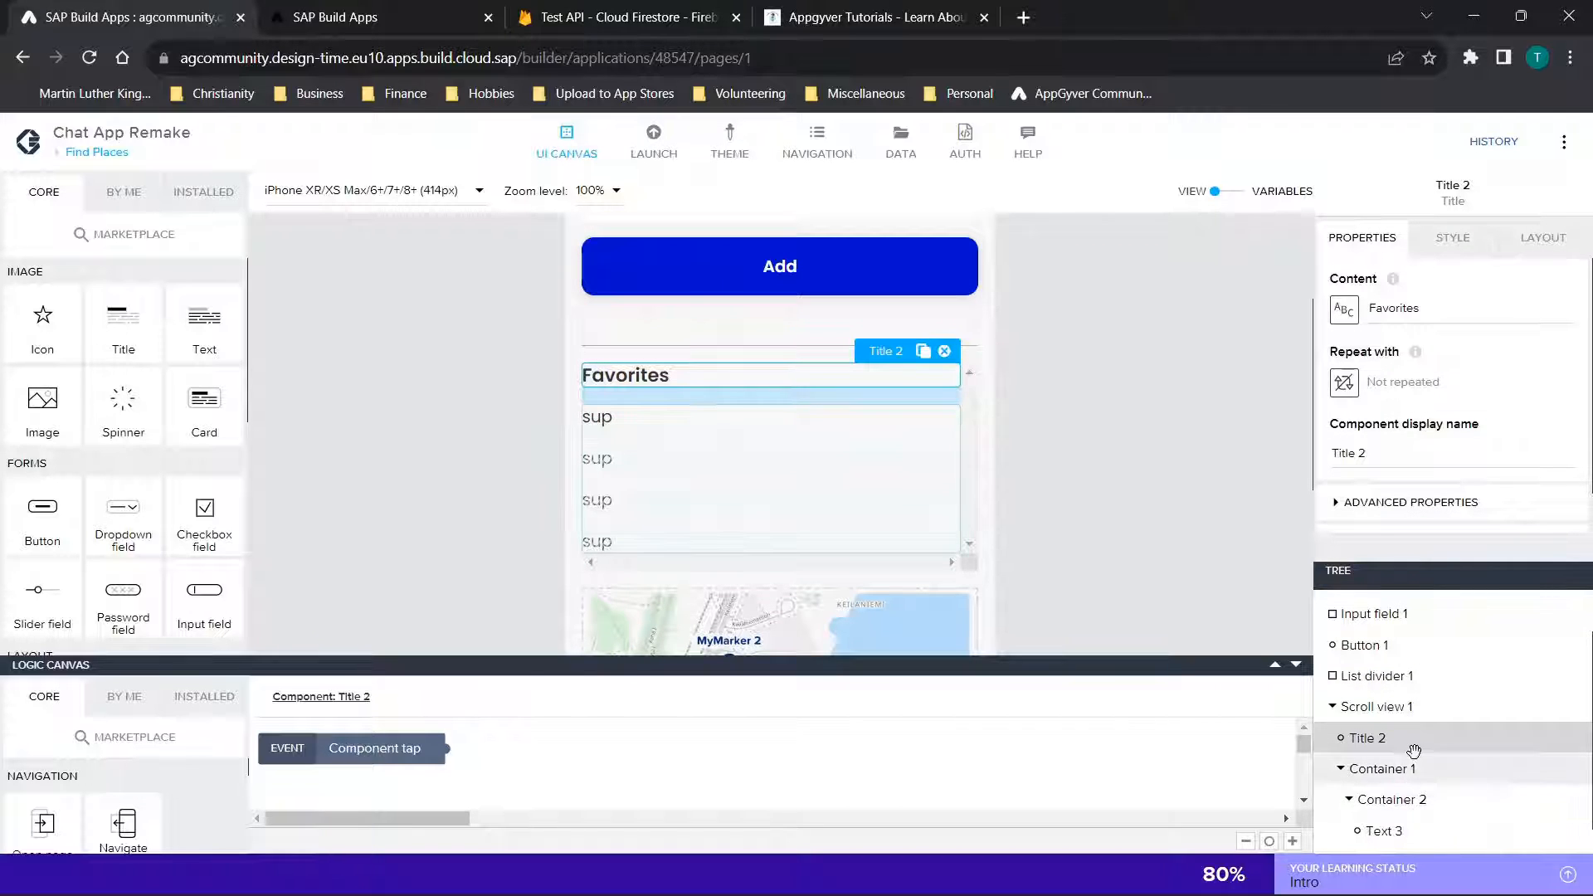
scroll(1399, 747, down, 1)
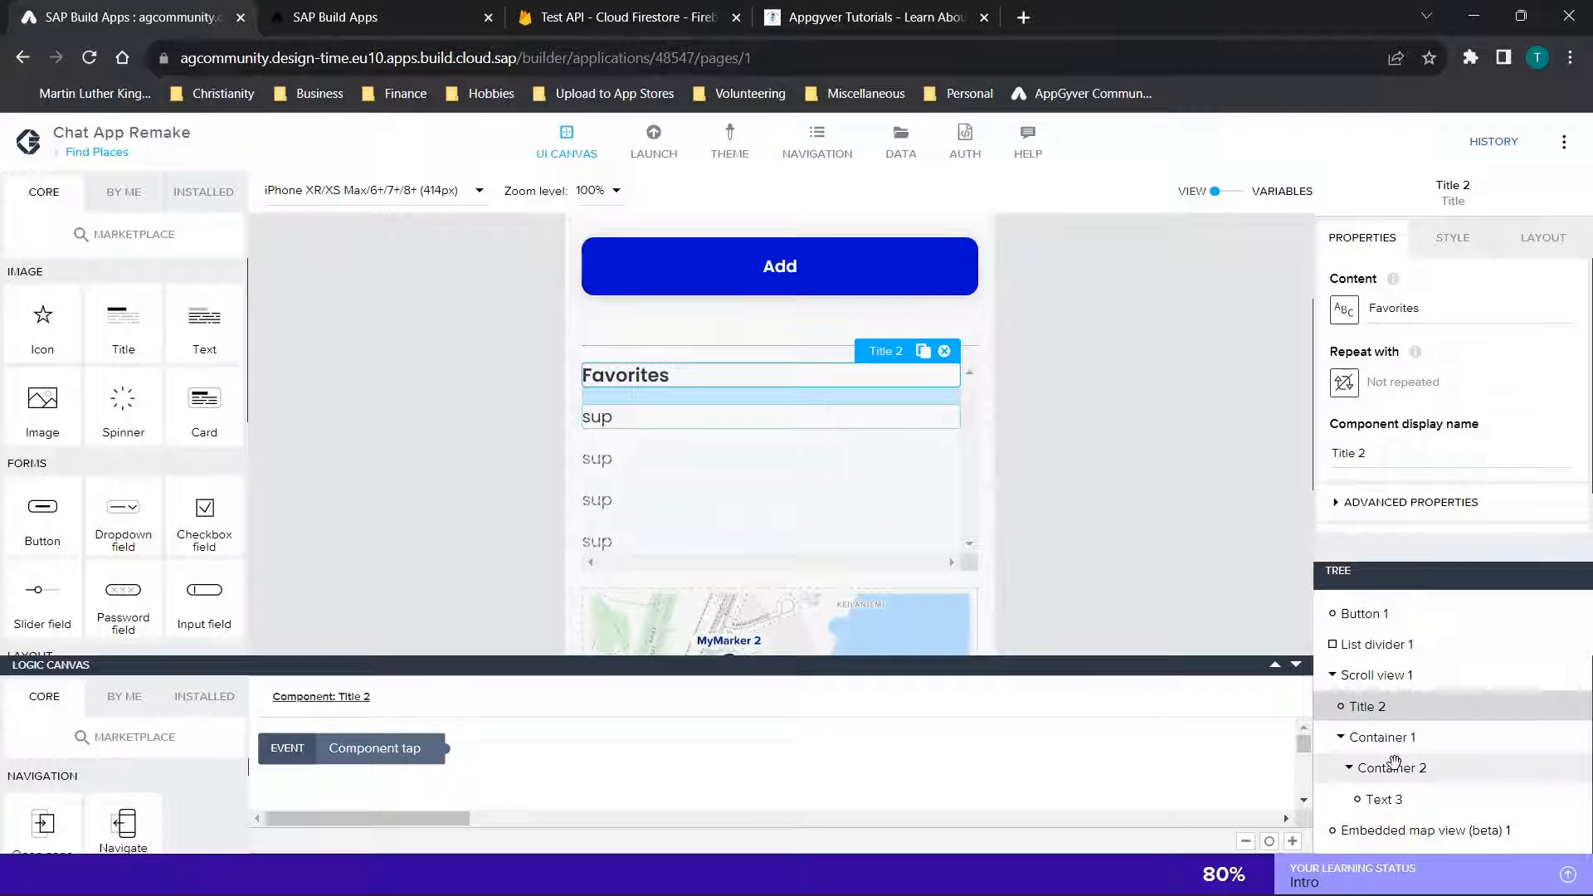
Inspect Container 2's Repeat with binding down to the available data variables, and close it unchanged
click(1393, 767)
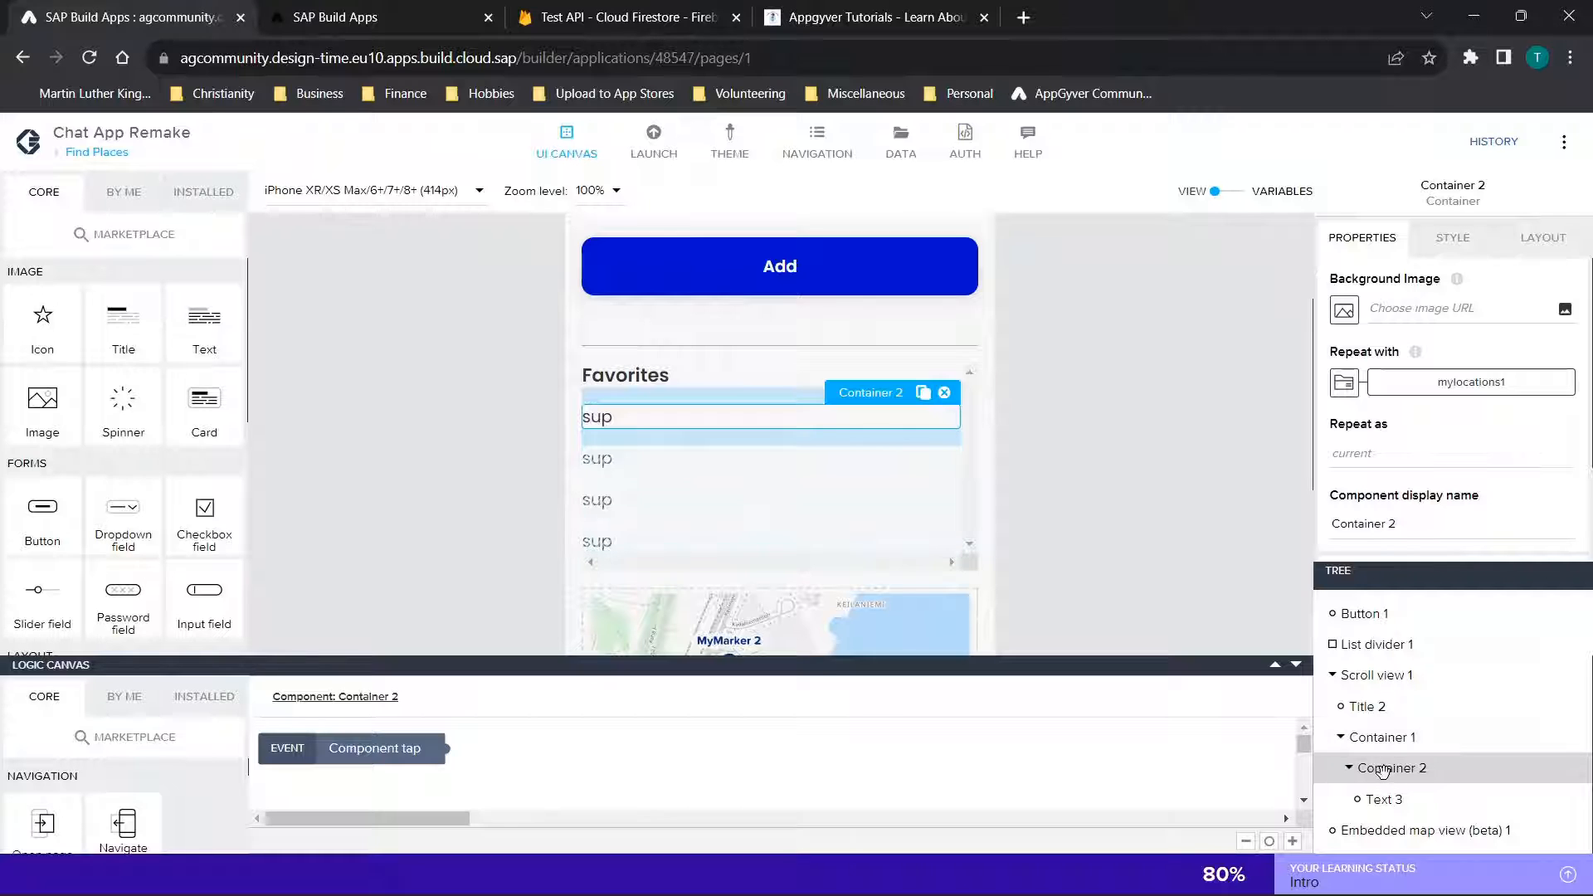
click(1342, 386)
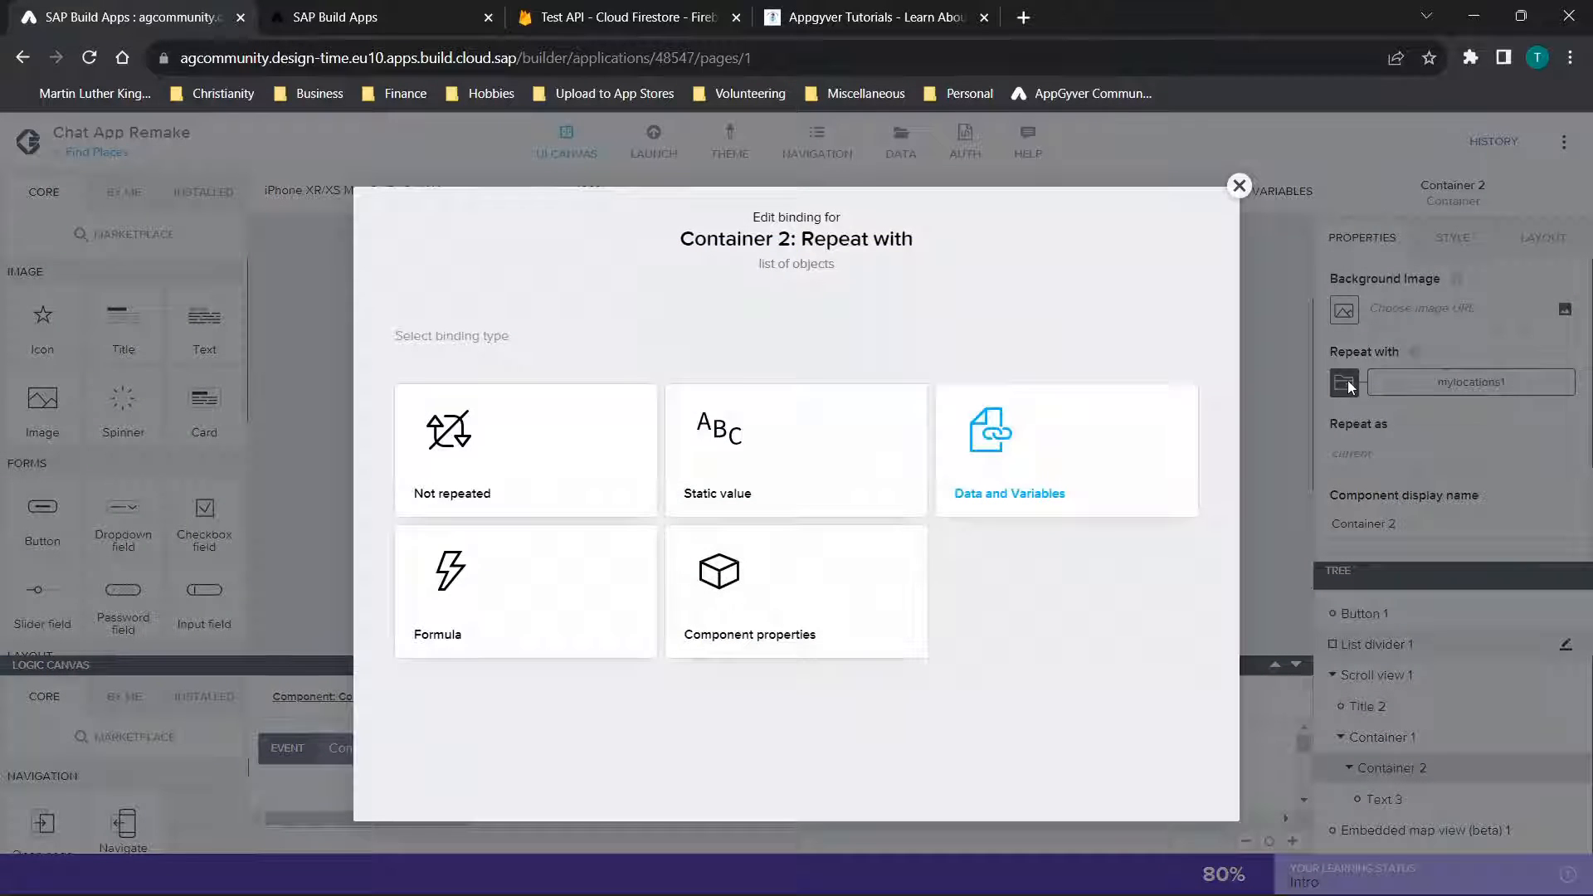
click(1020, 480)
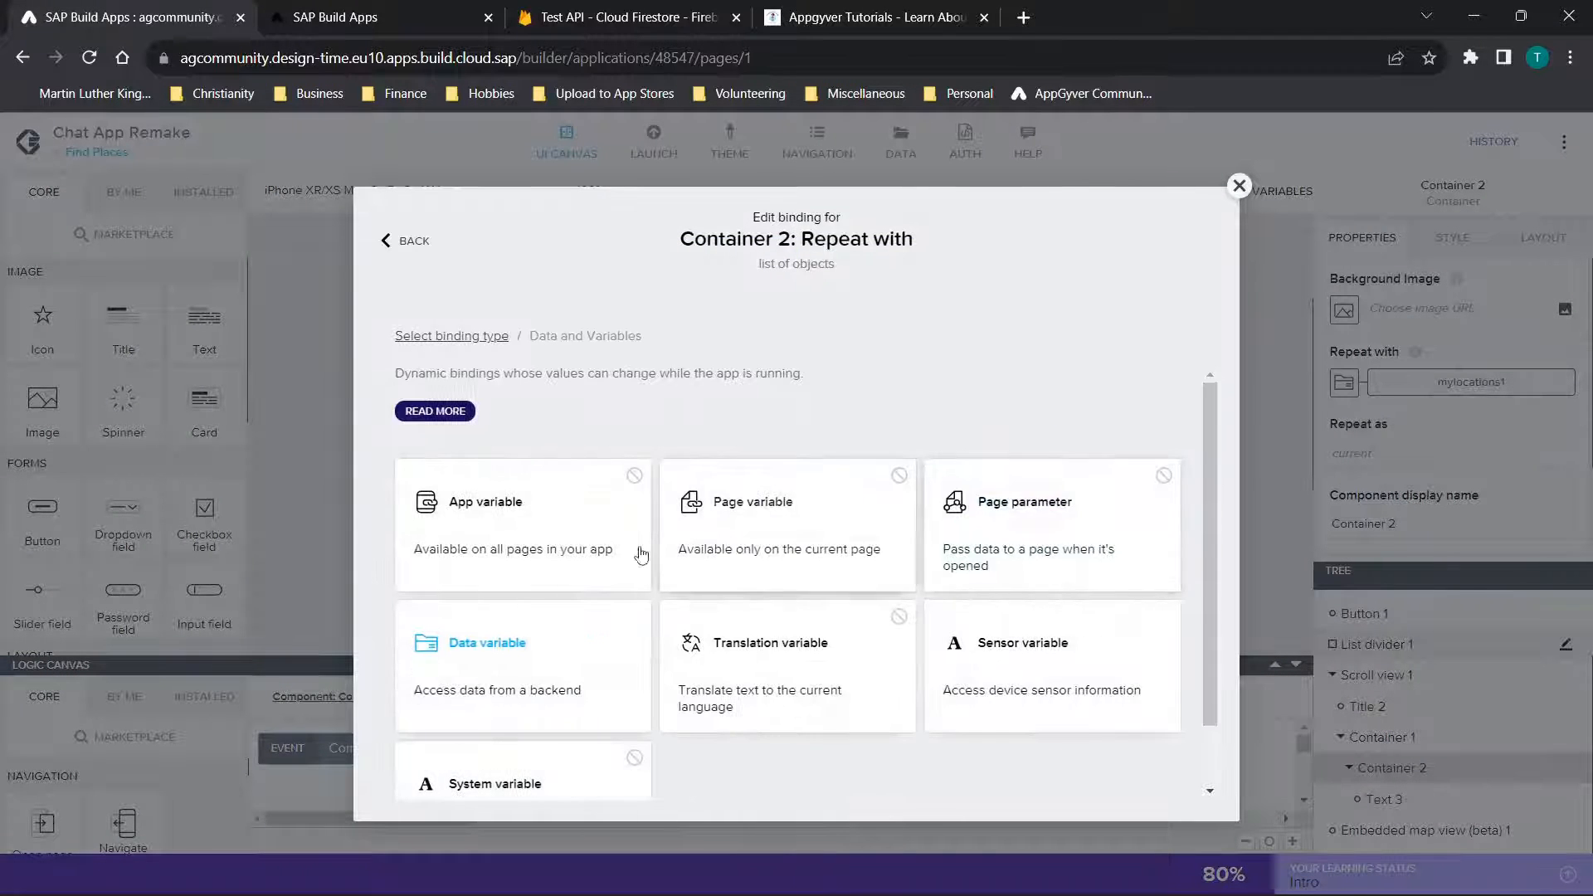
click(494, 660)
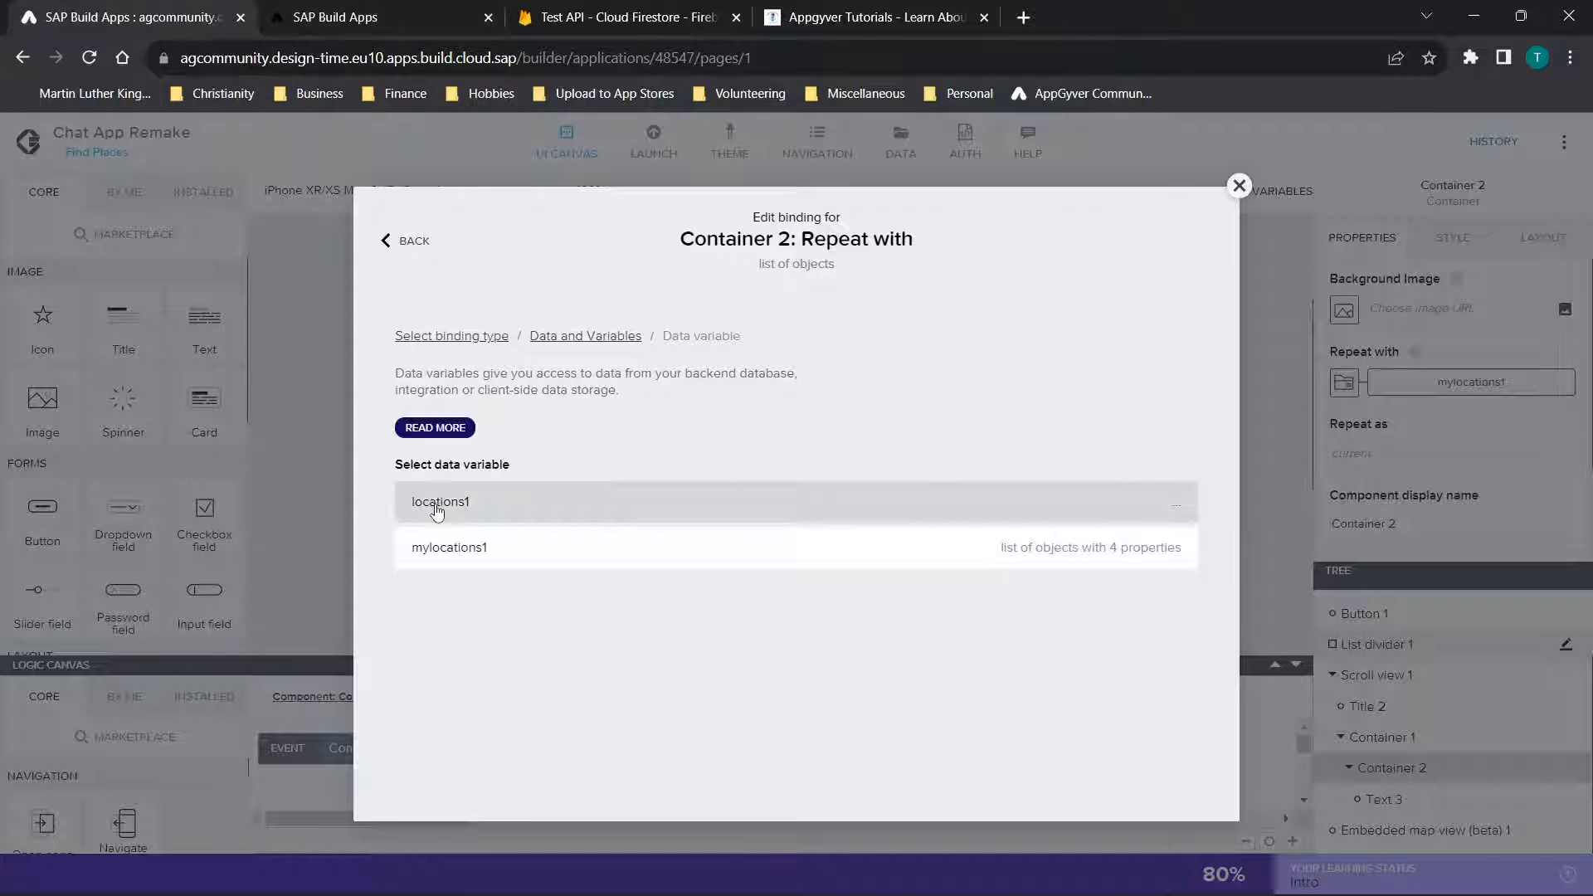
click(1237, 187)
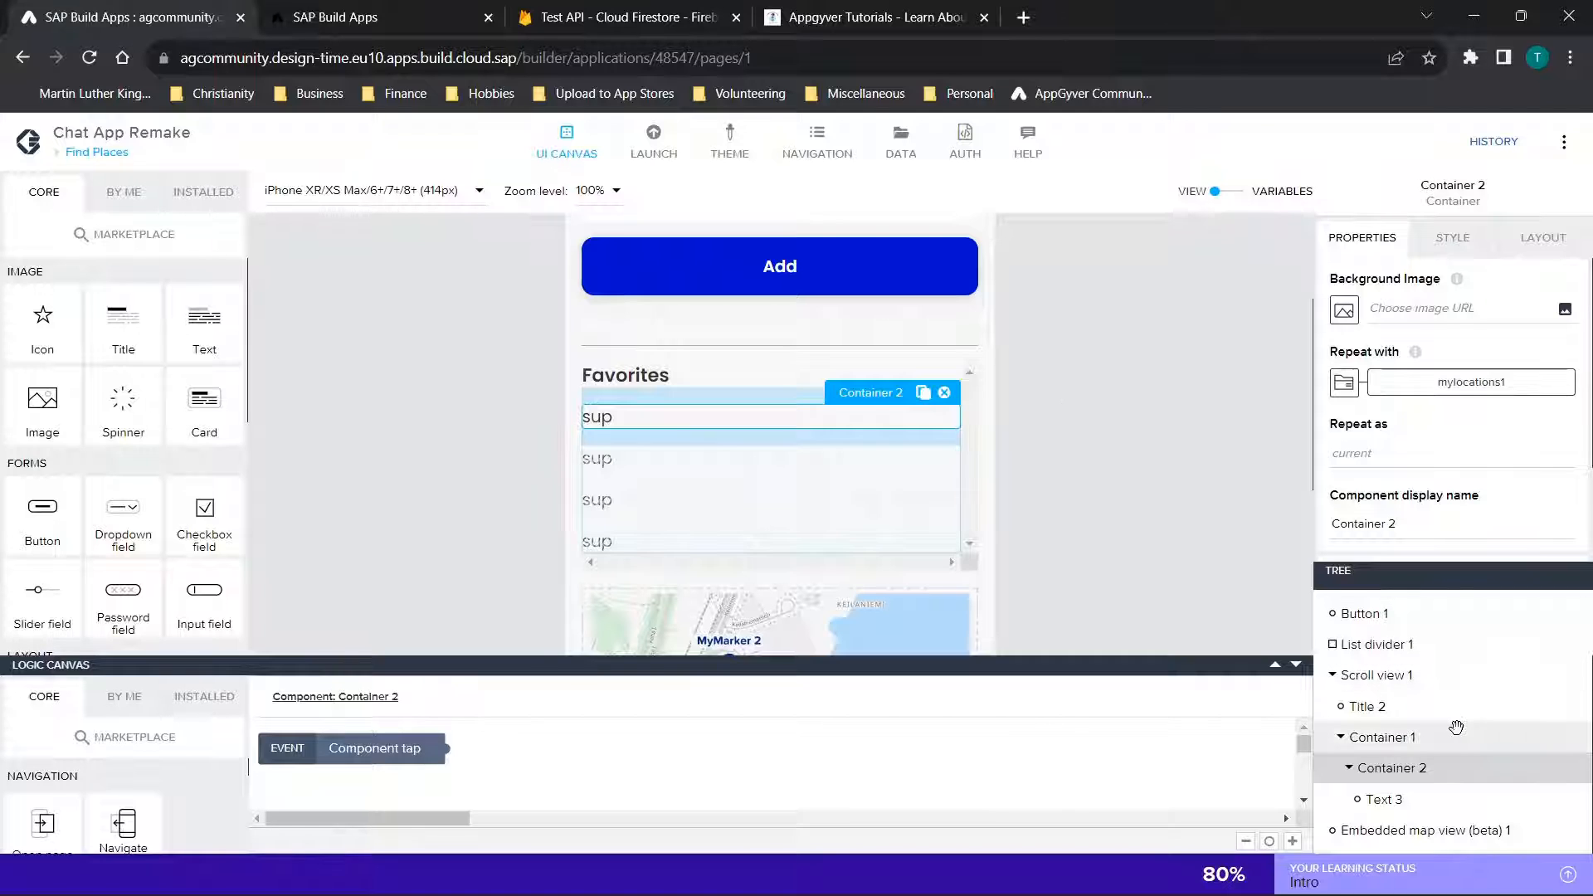
Bind Text 3's content to the data item in repeat, using current.fields.username.stringValue, and save the binding
click(1377, 799)
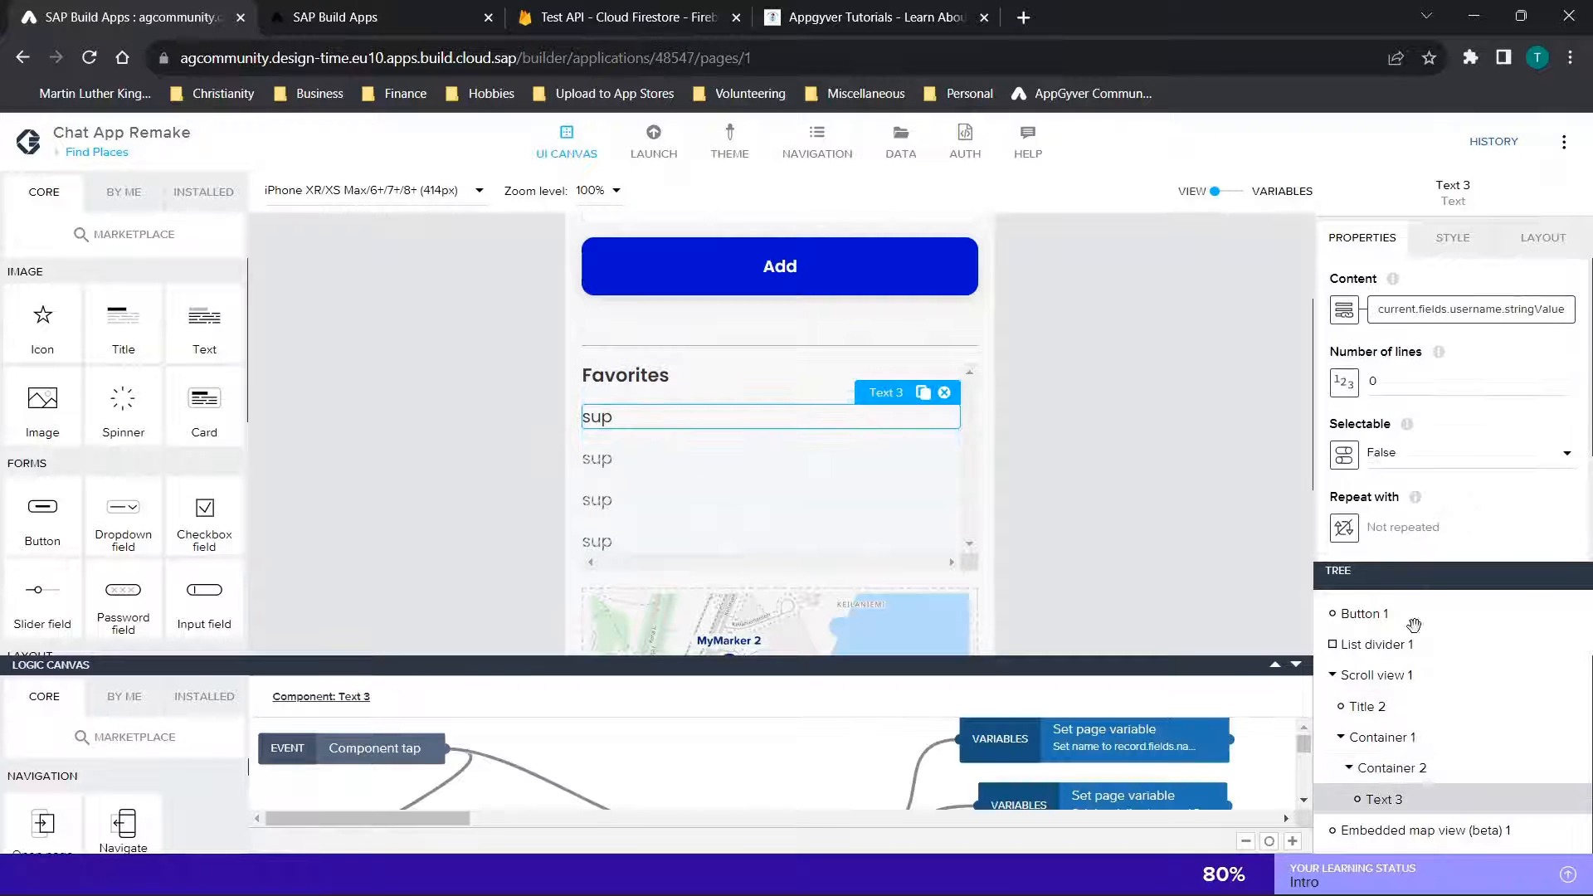
click(1342, 321)
click(780, 622)
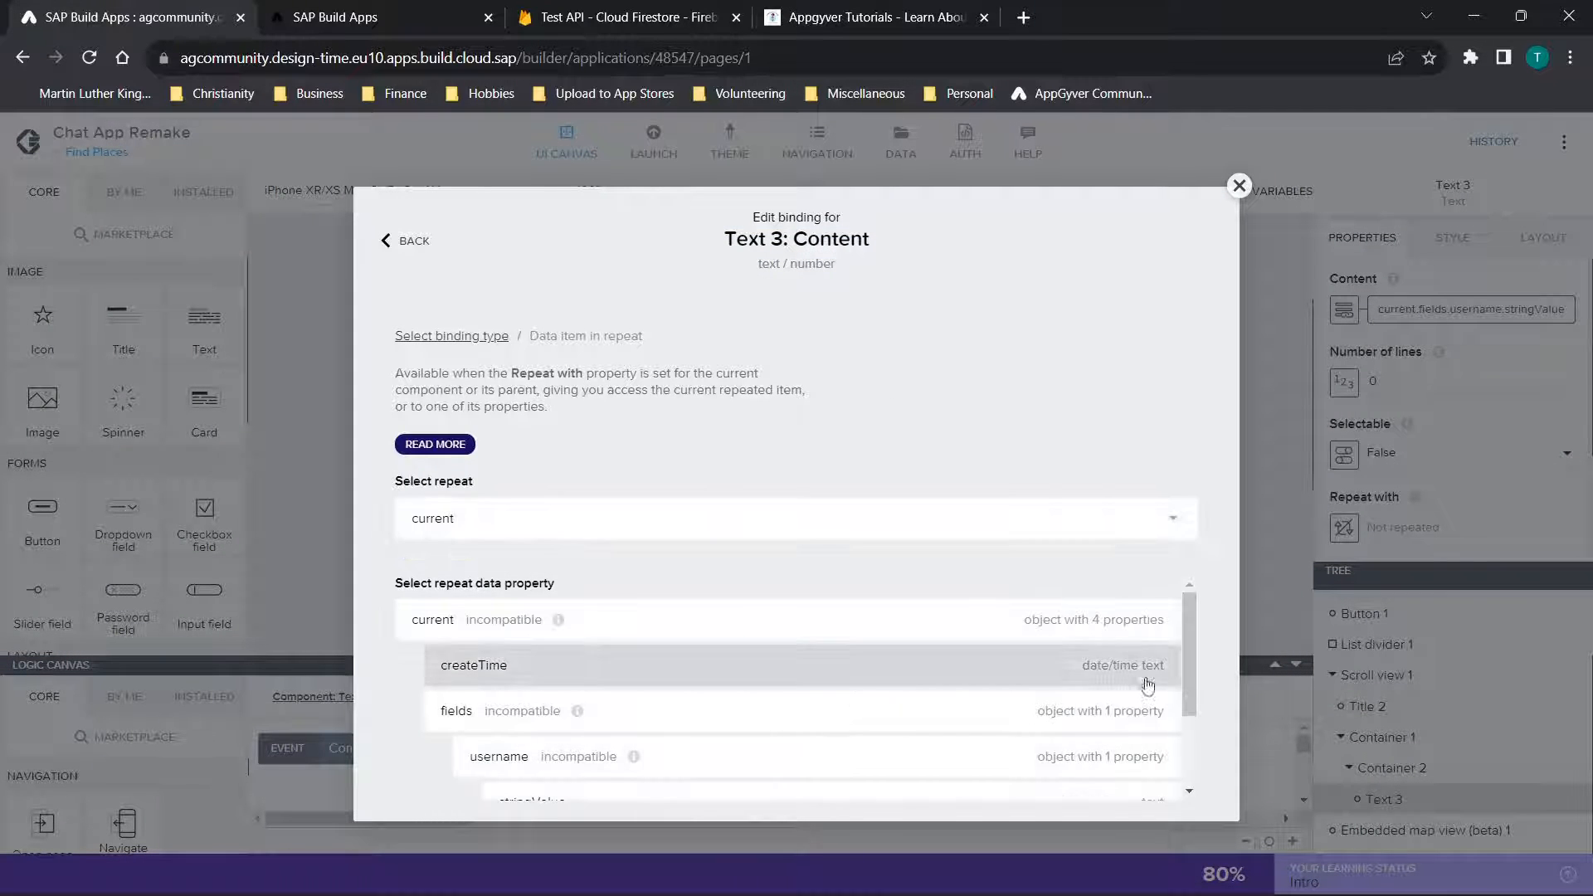
scroll(634, 634, down, 2)
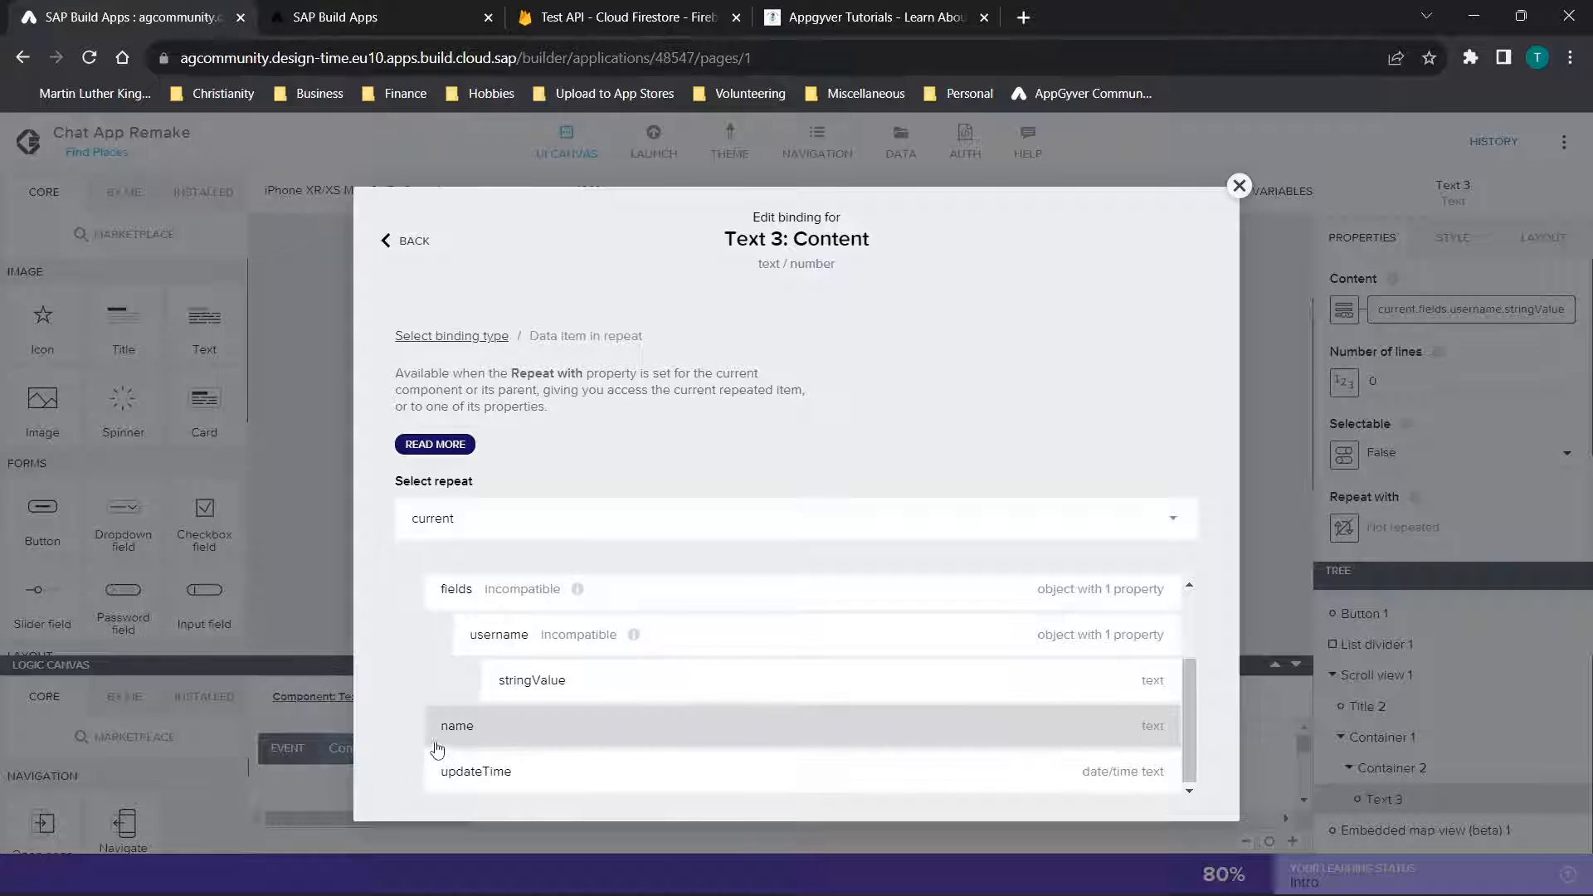
scroll(613, 680, up, 2)
scroll(613, 681, down, 1)
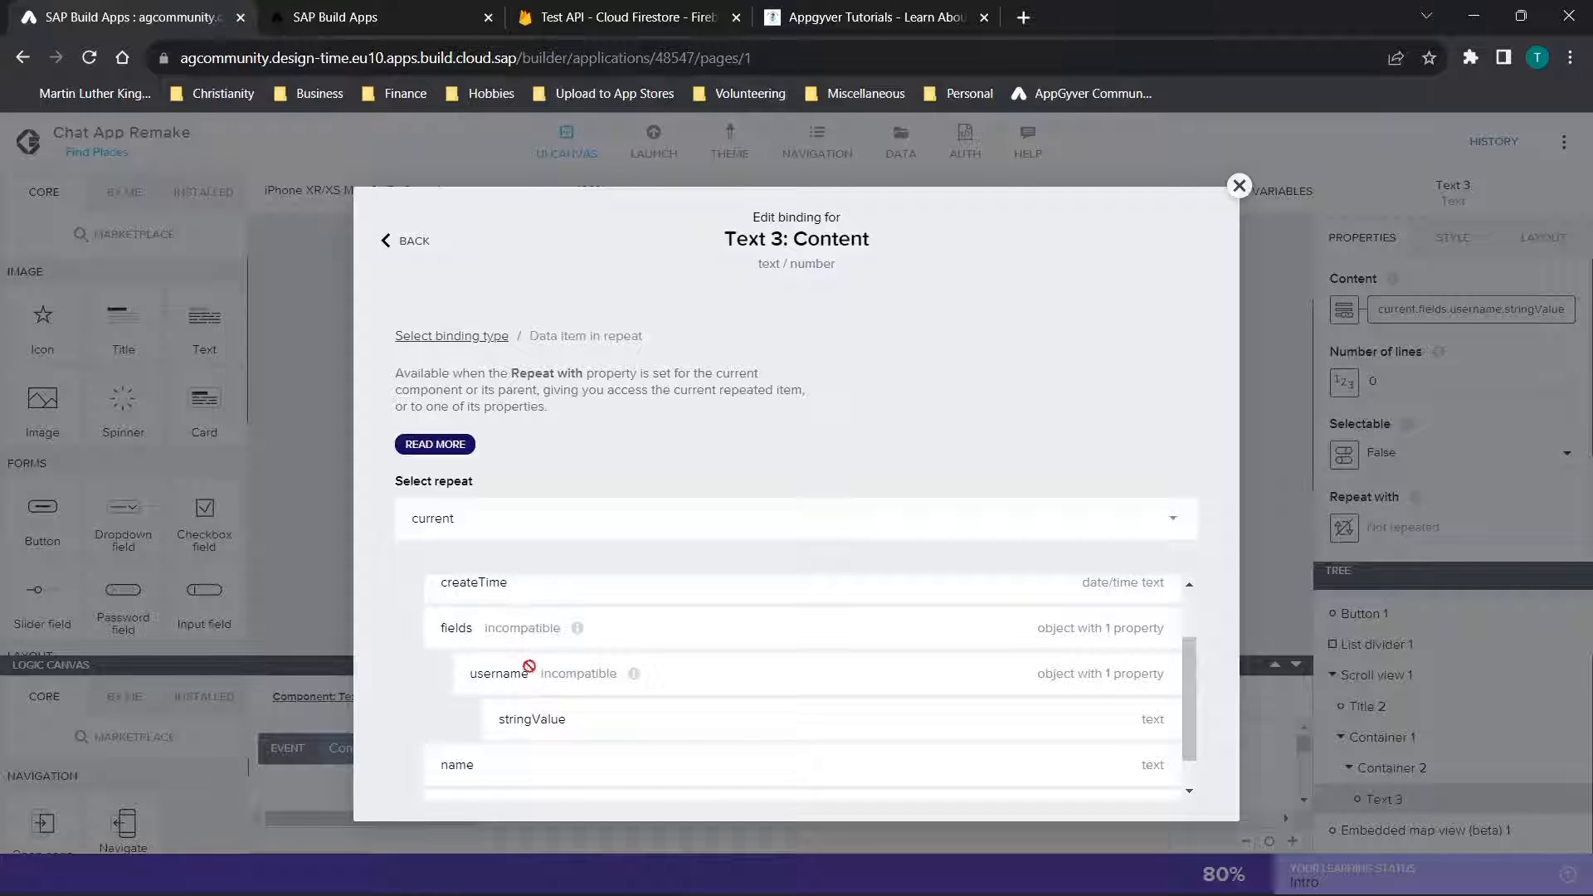
click(554, 719)
scroll(1165, 681, down, 1)
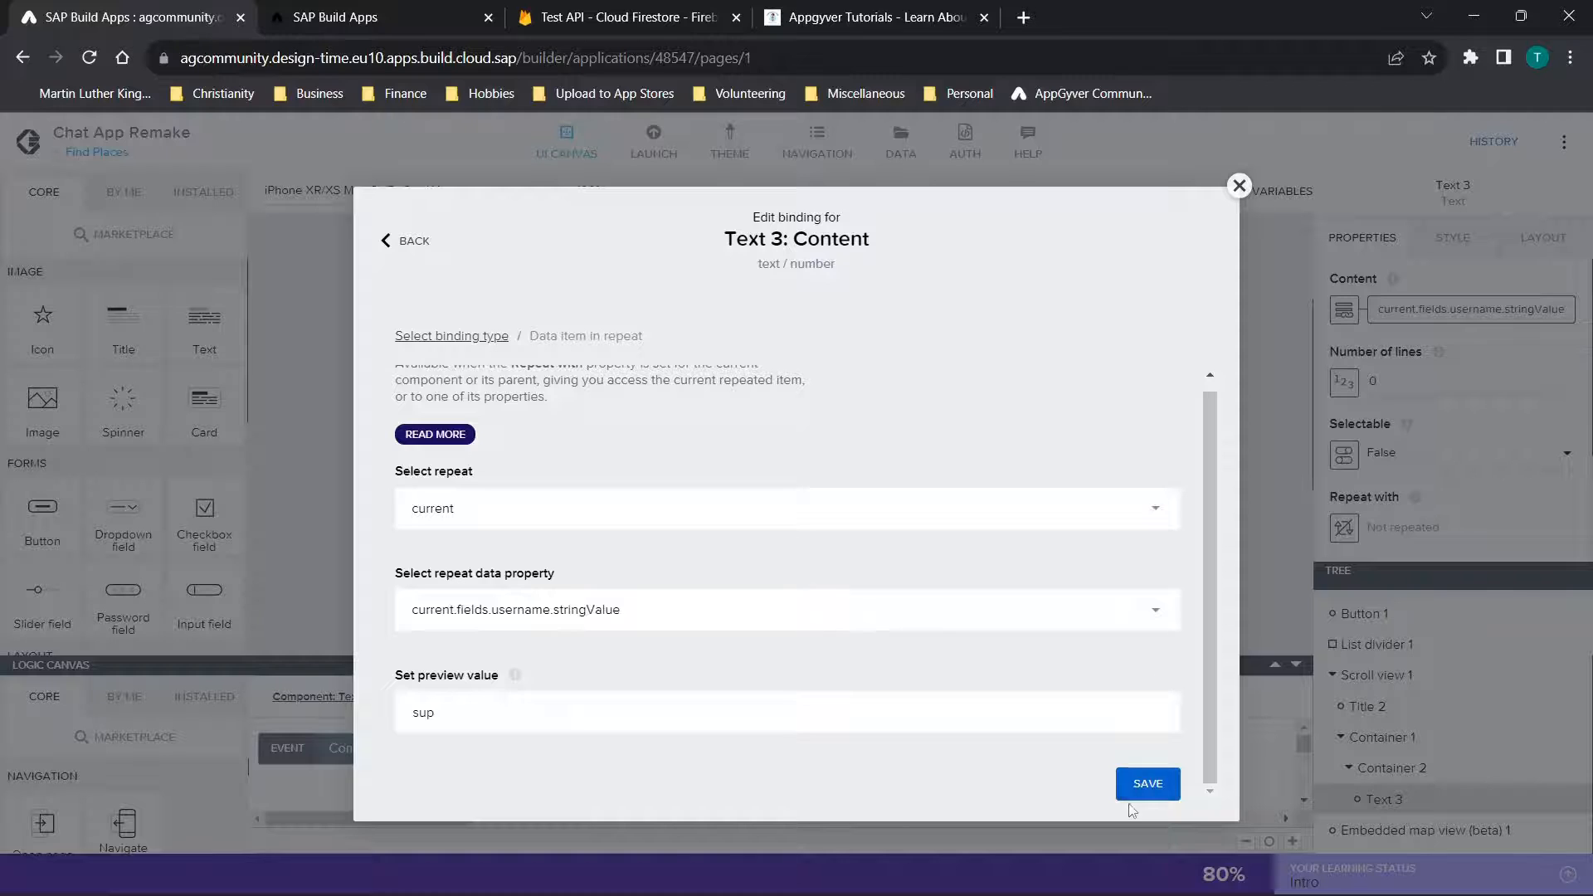
click(1149, 784)
Shrink the logic canvas and compare the page's Favorites list and map with the running Find Places app preview
scroll(1079, 654, down, 1)
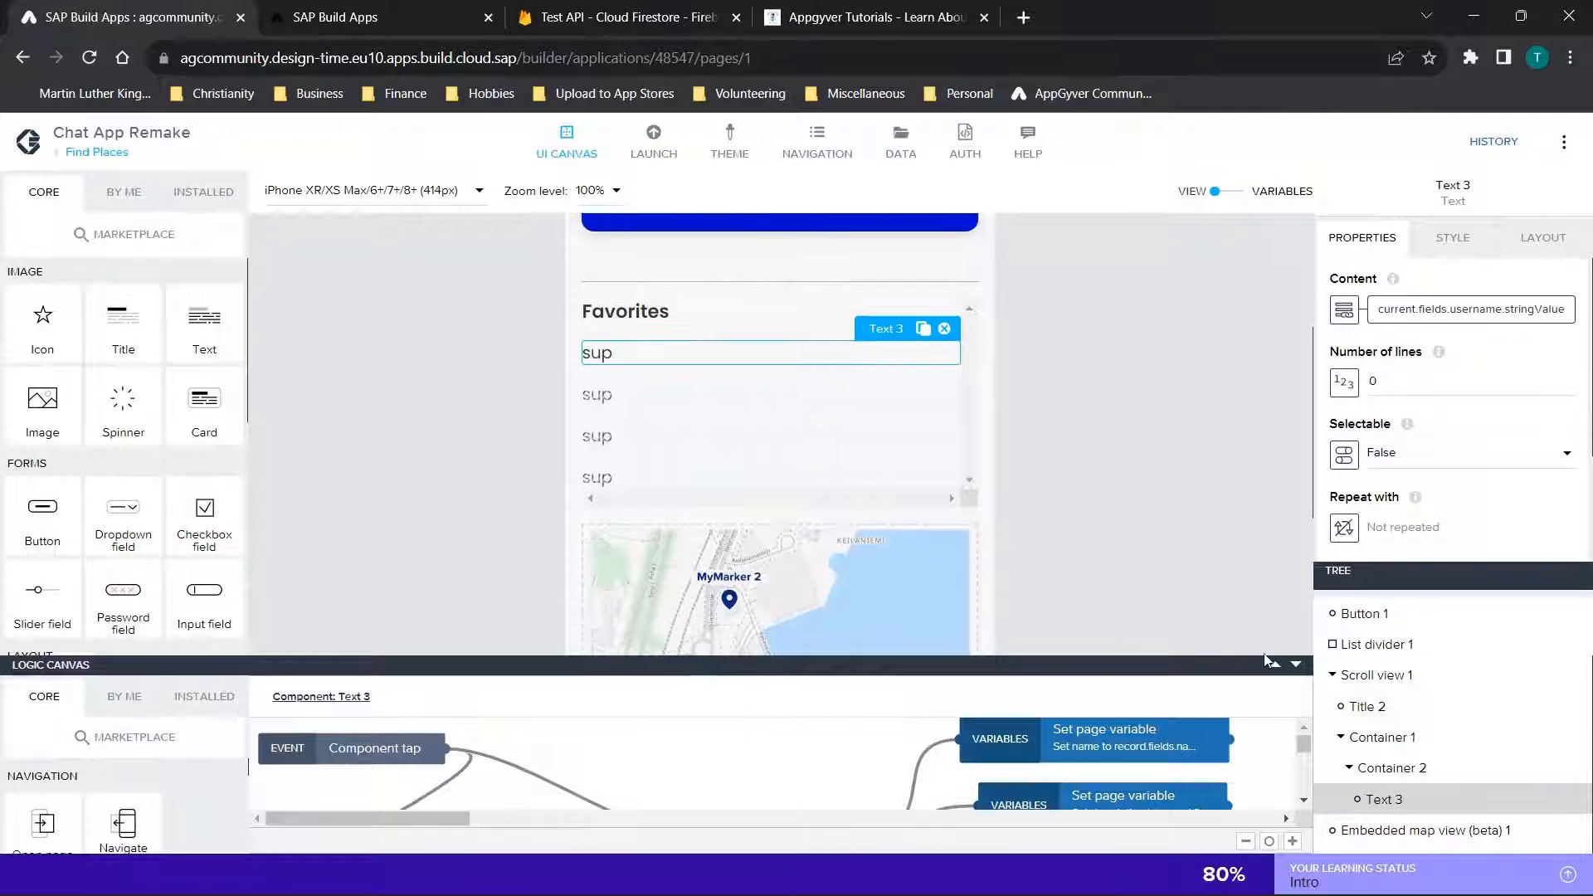
drag(1269, 668, 1183, 745)
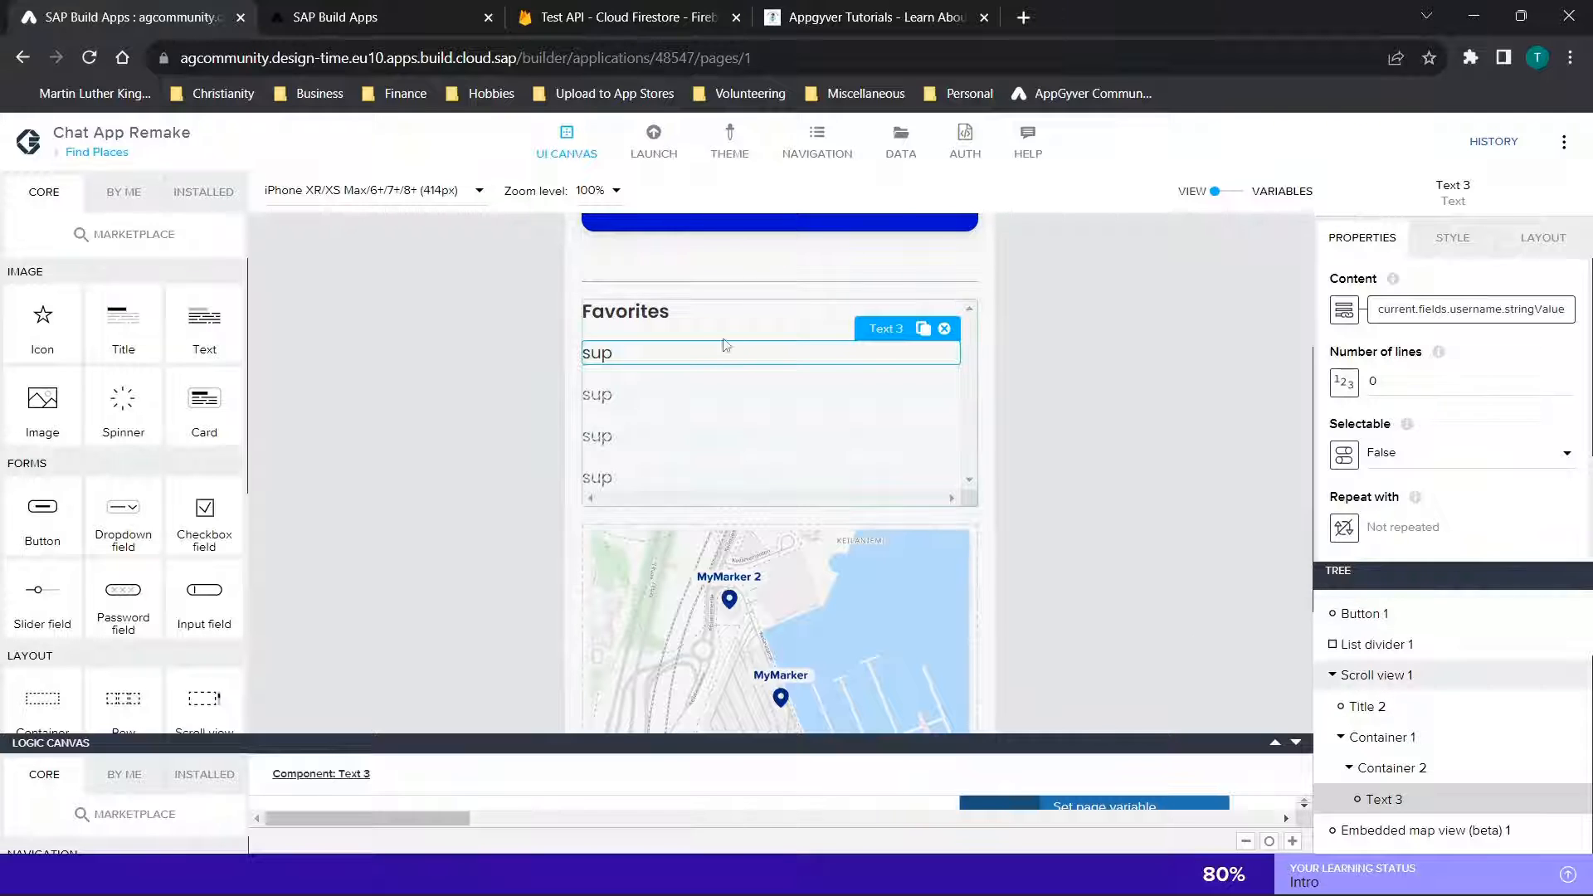
click(438, 17)
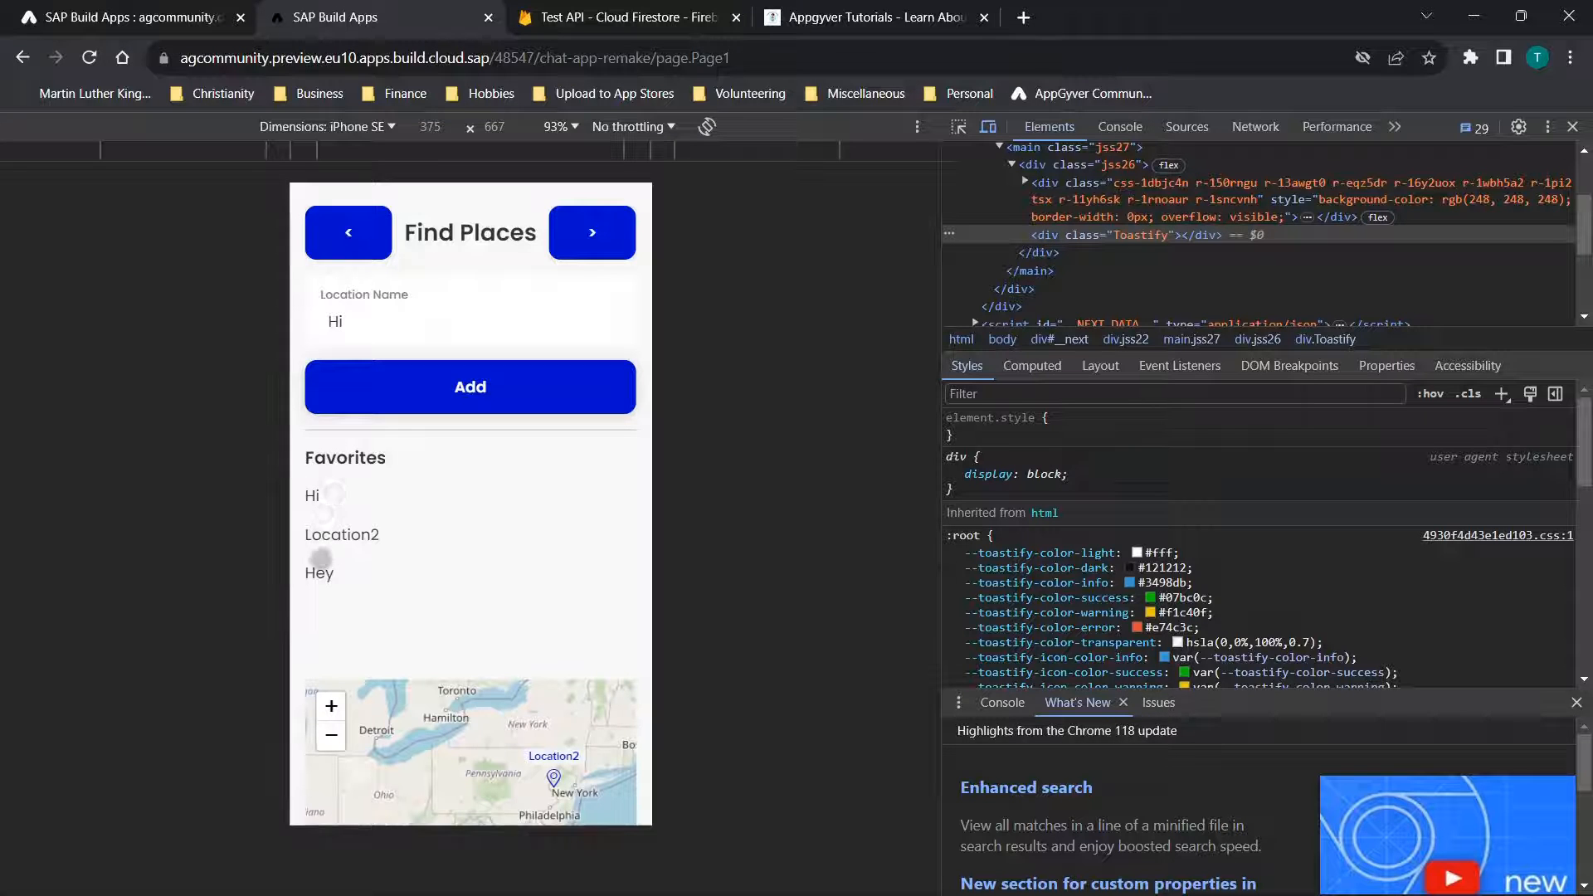
click(125, 16)
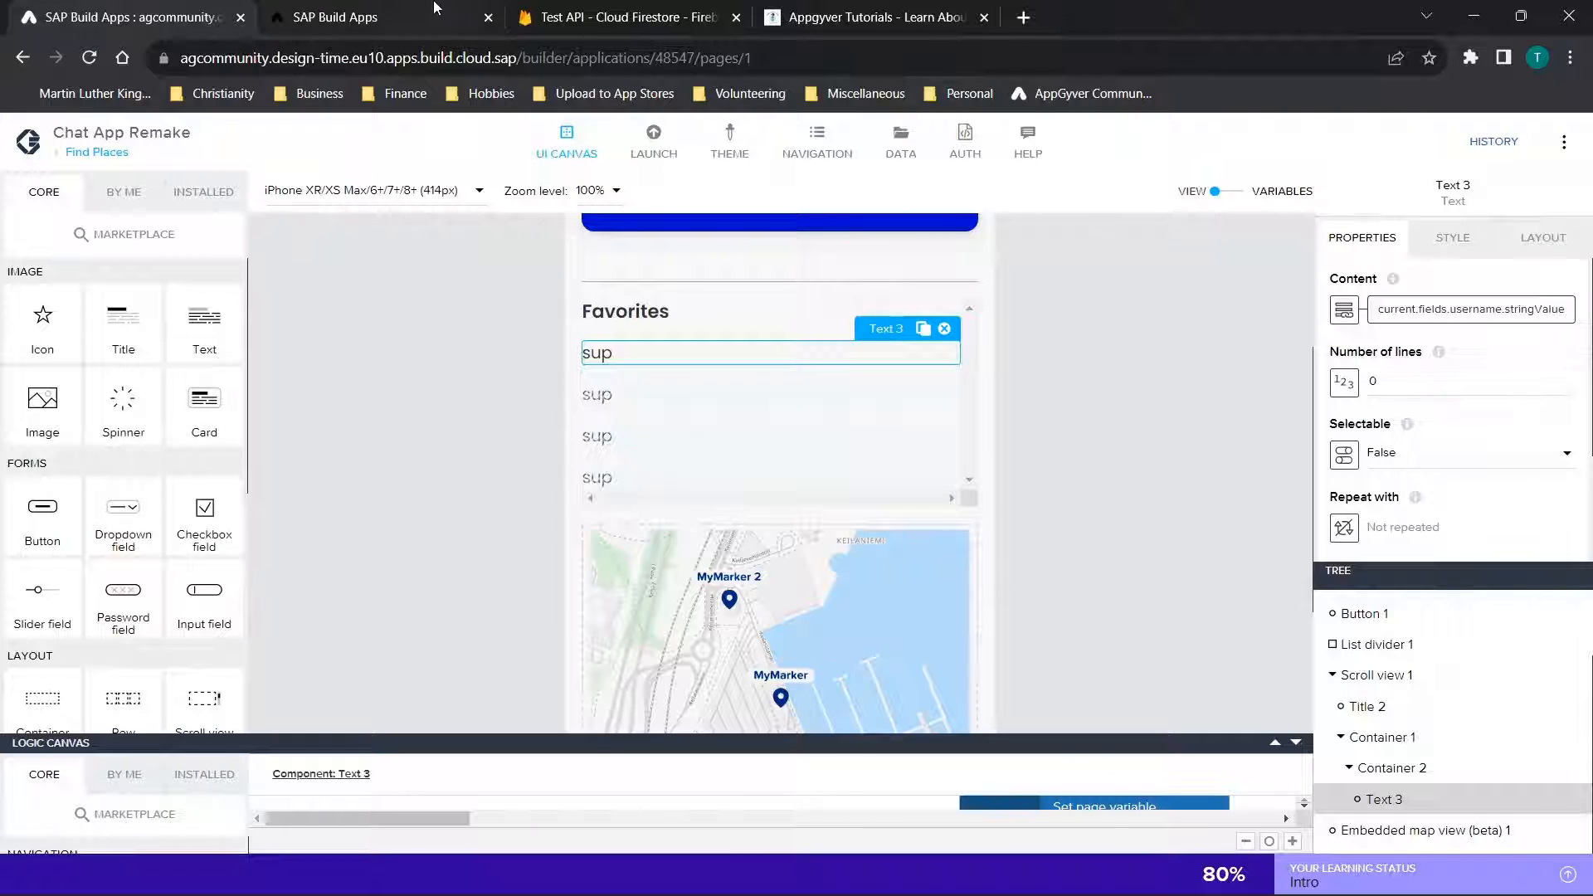
scroll(365, 337, up, 3)
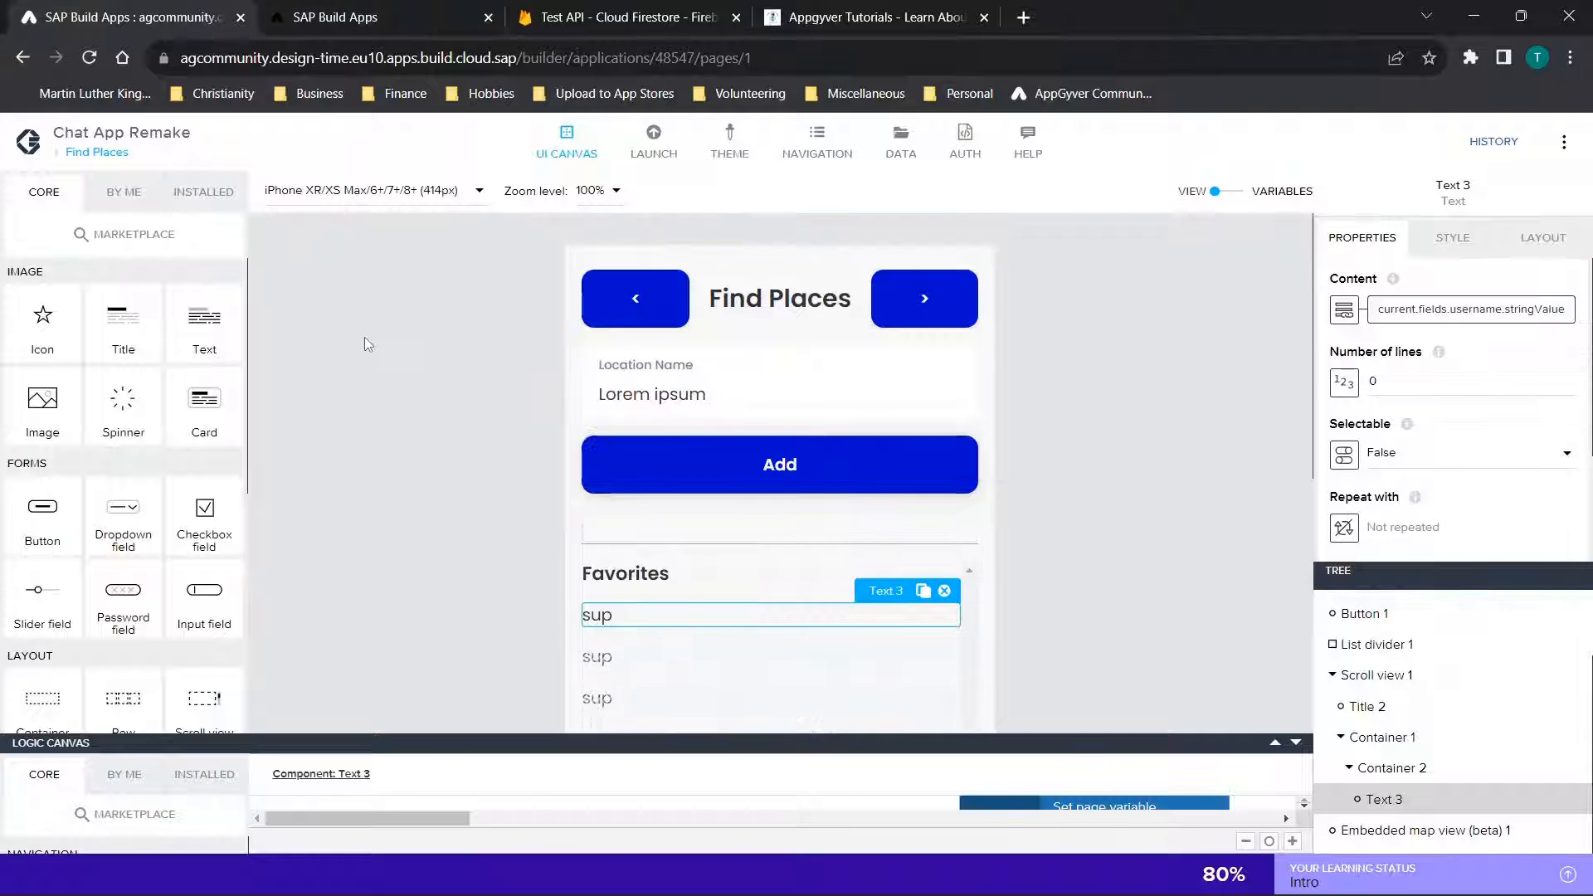
scroll(567, 371, down, 1)
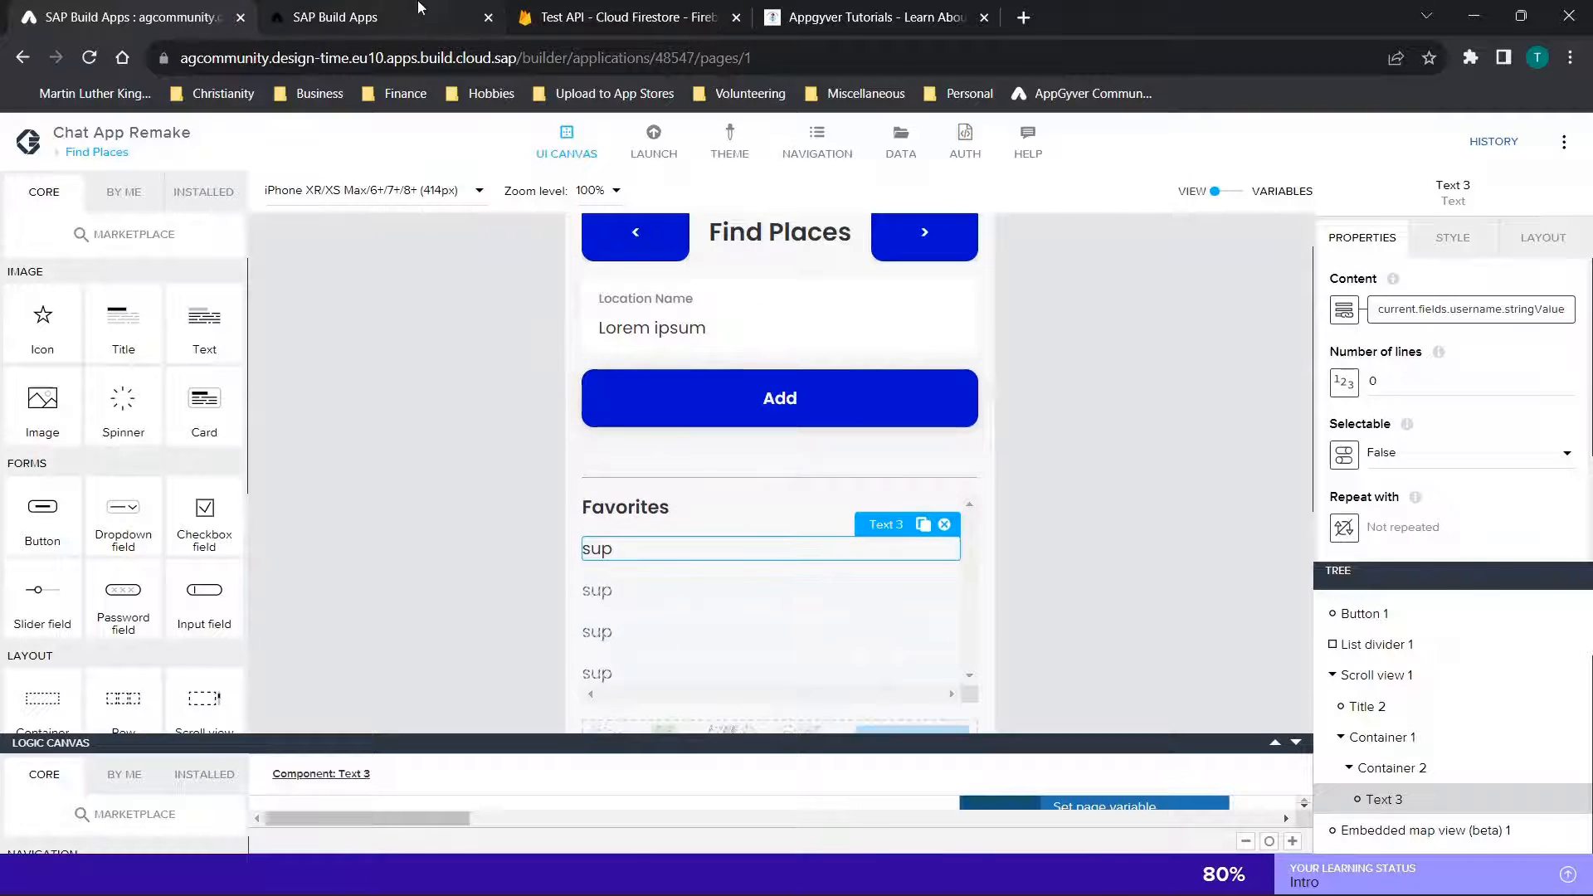
click(390, 16)
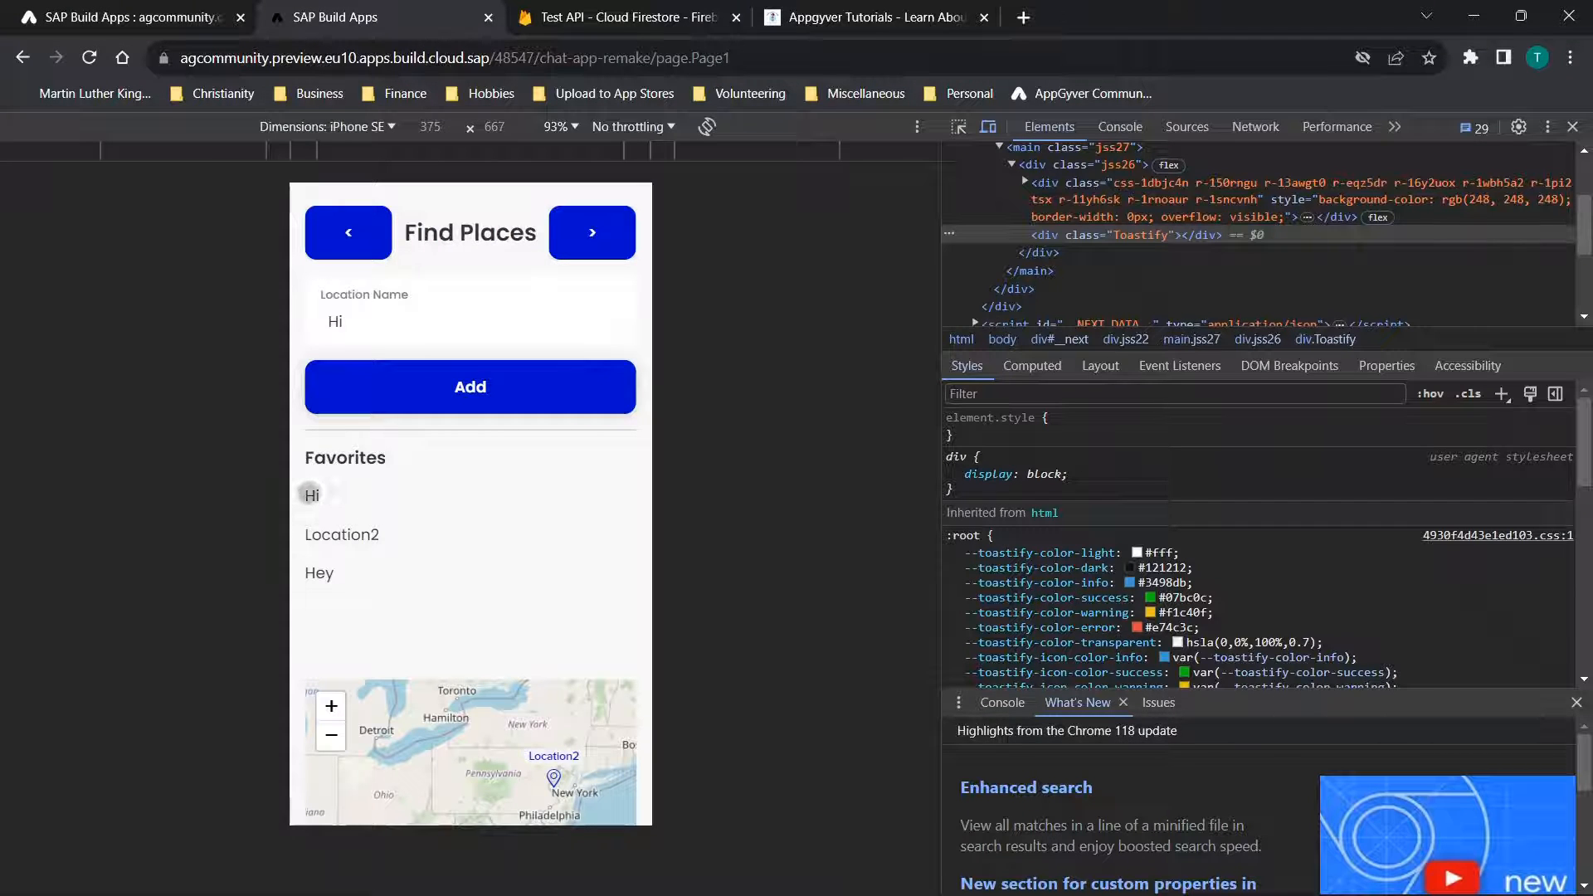
Select the Hi favorite in the preview, and switch to Cloud Firestore to examine all three documents in the user-specific location collection
scroll(551, 534, down, 2)
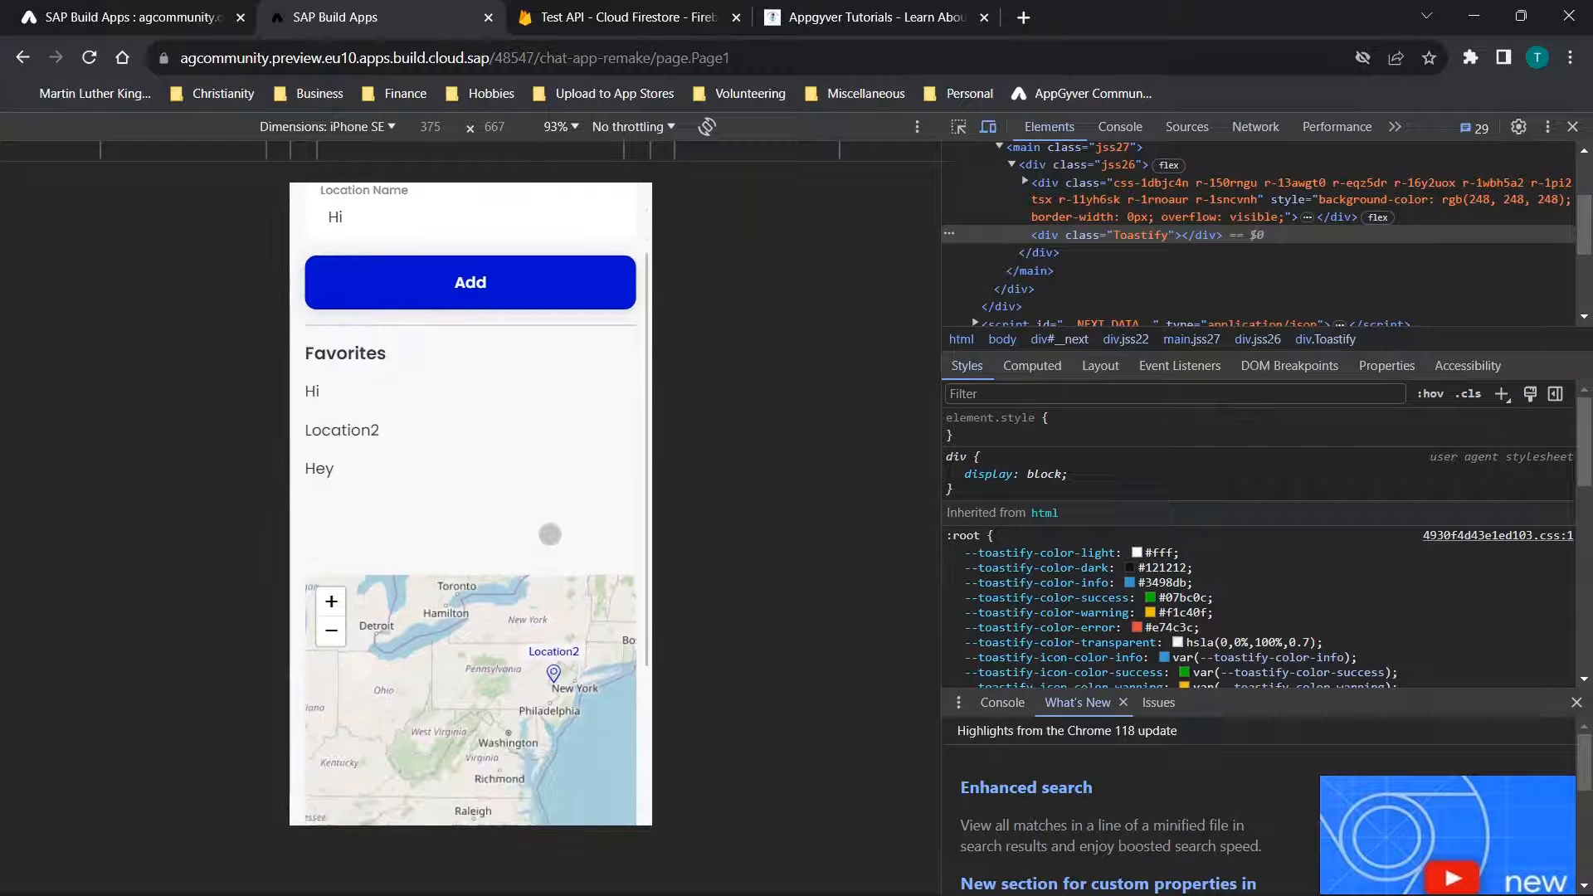
click(312, 391)
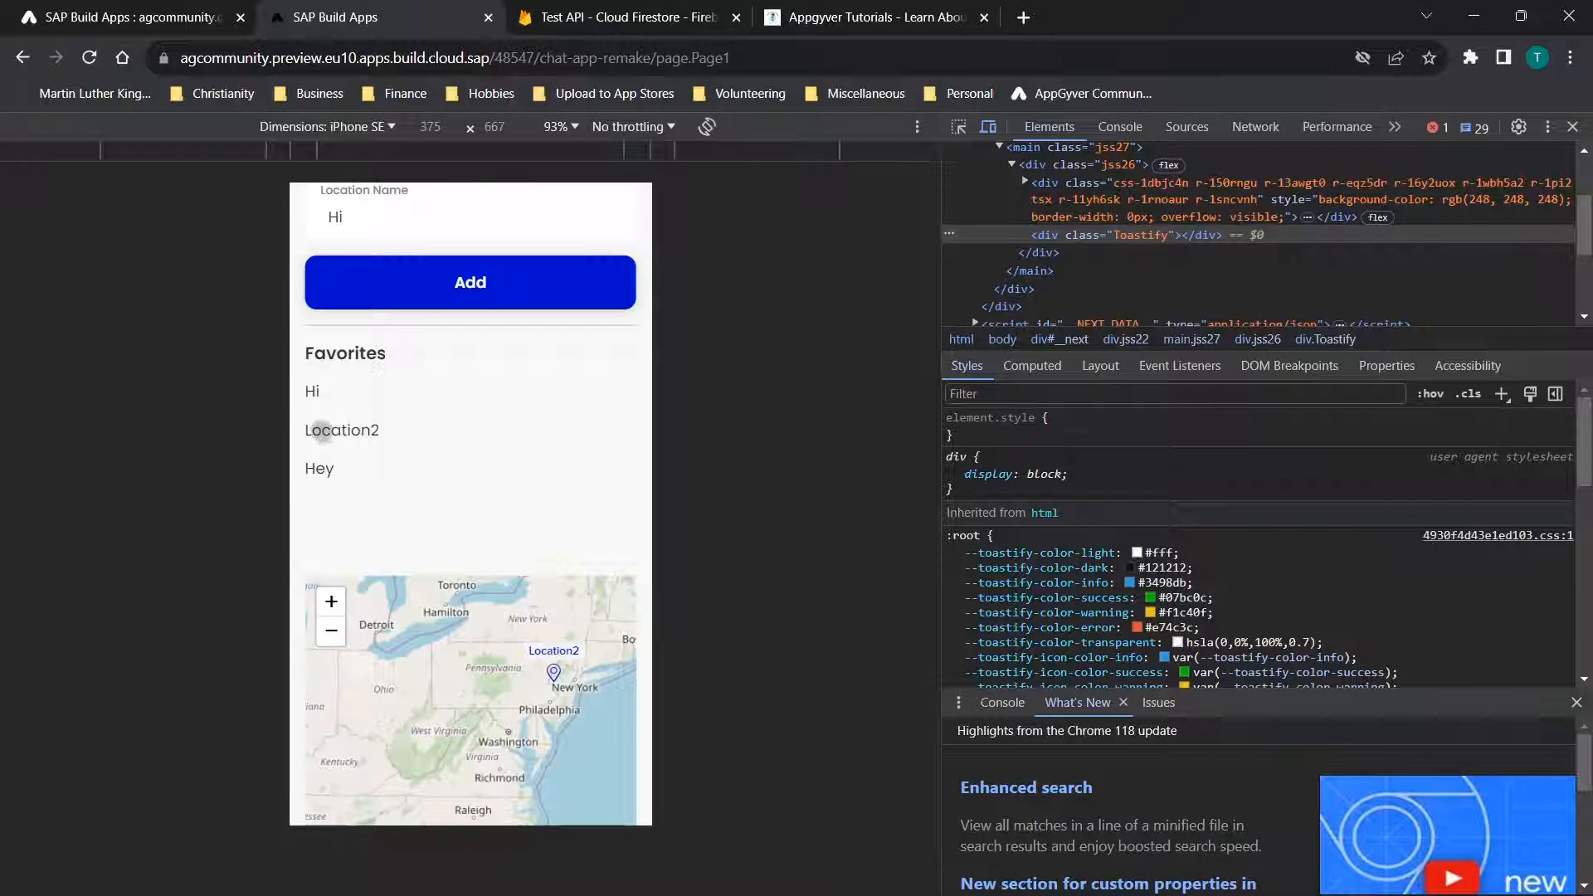
click(614, 17)
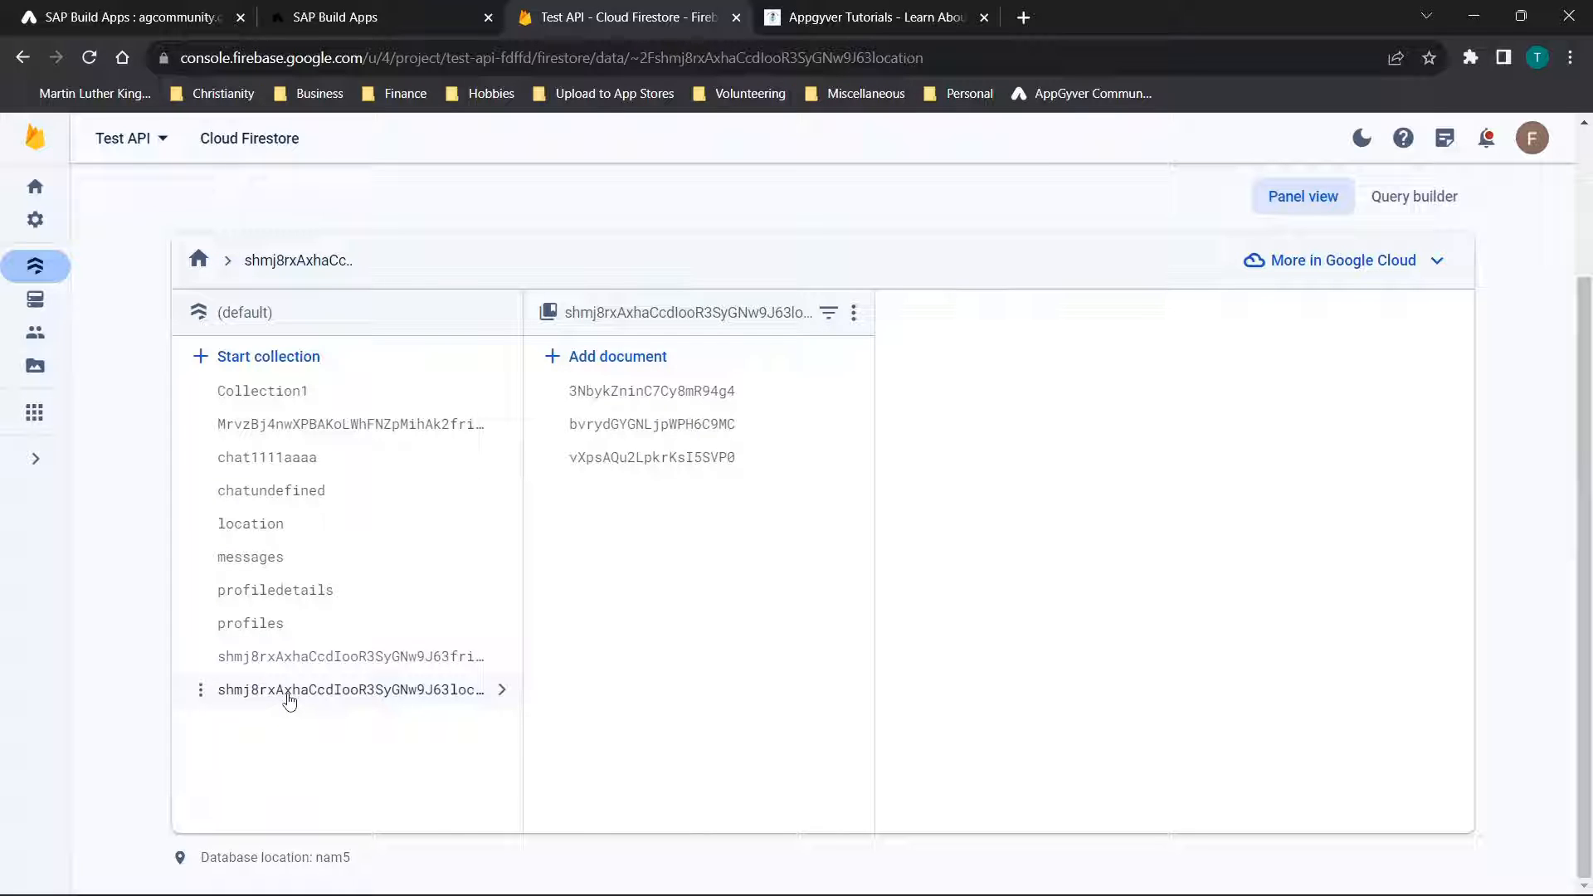
click(660, 422)
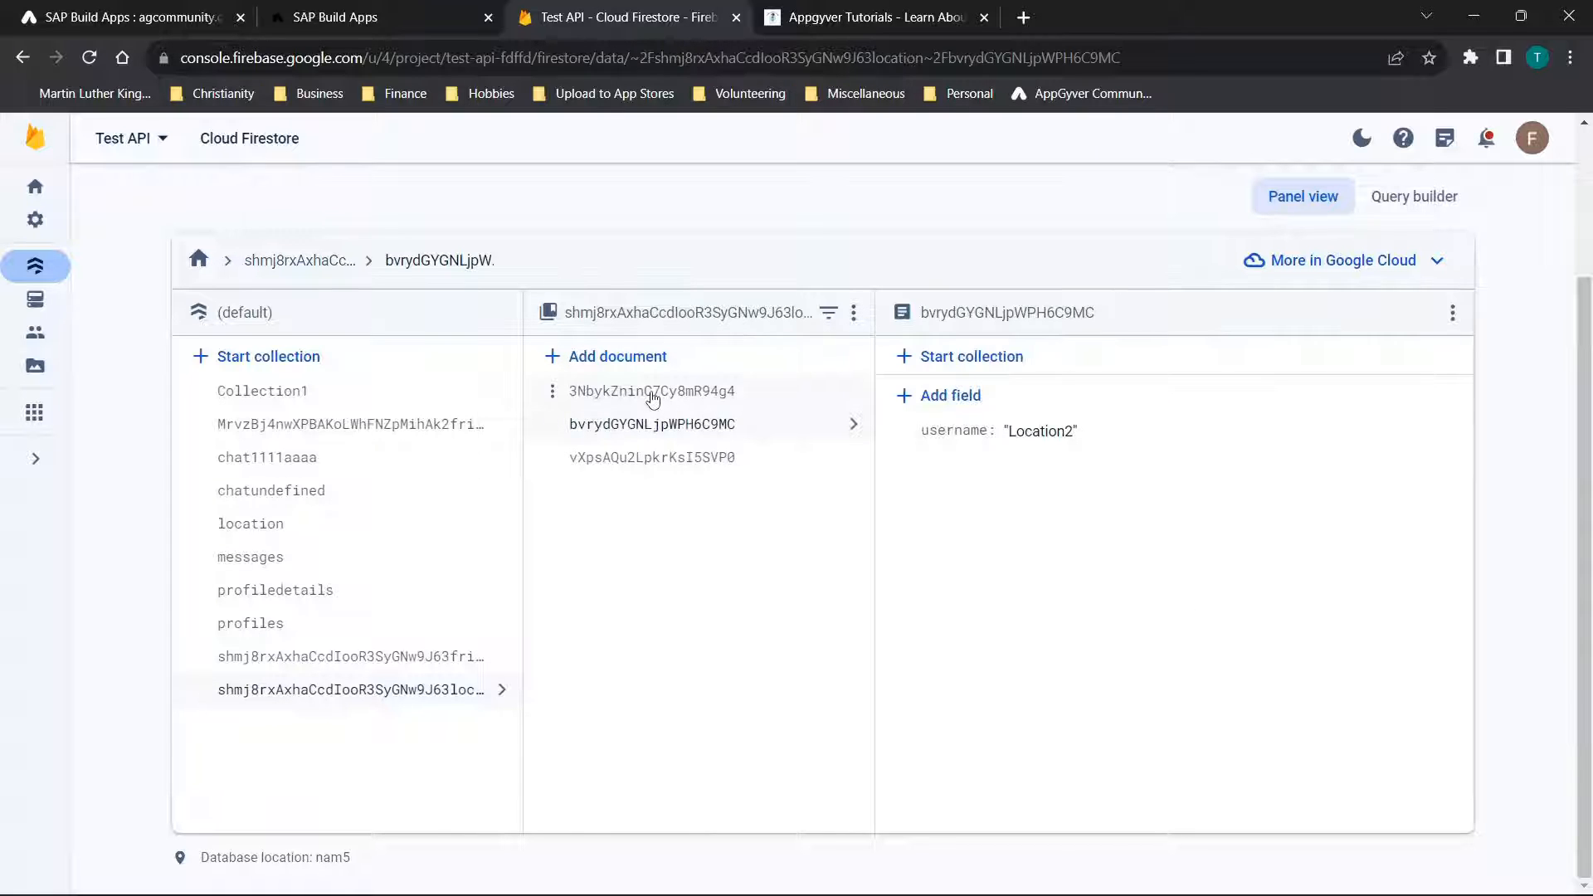
click(653, 396)
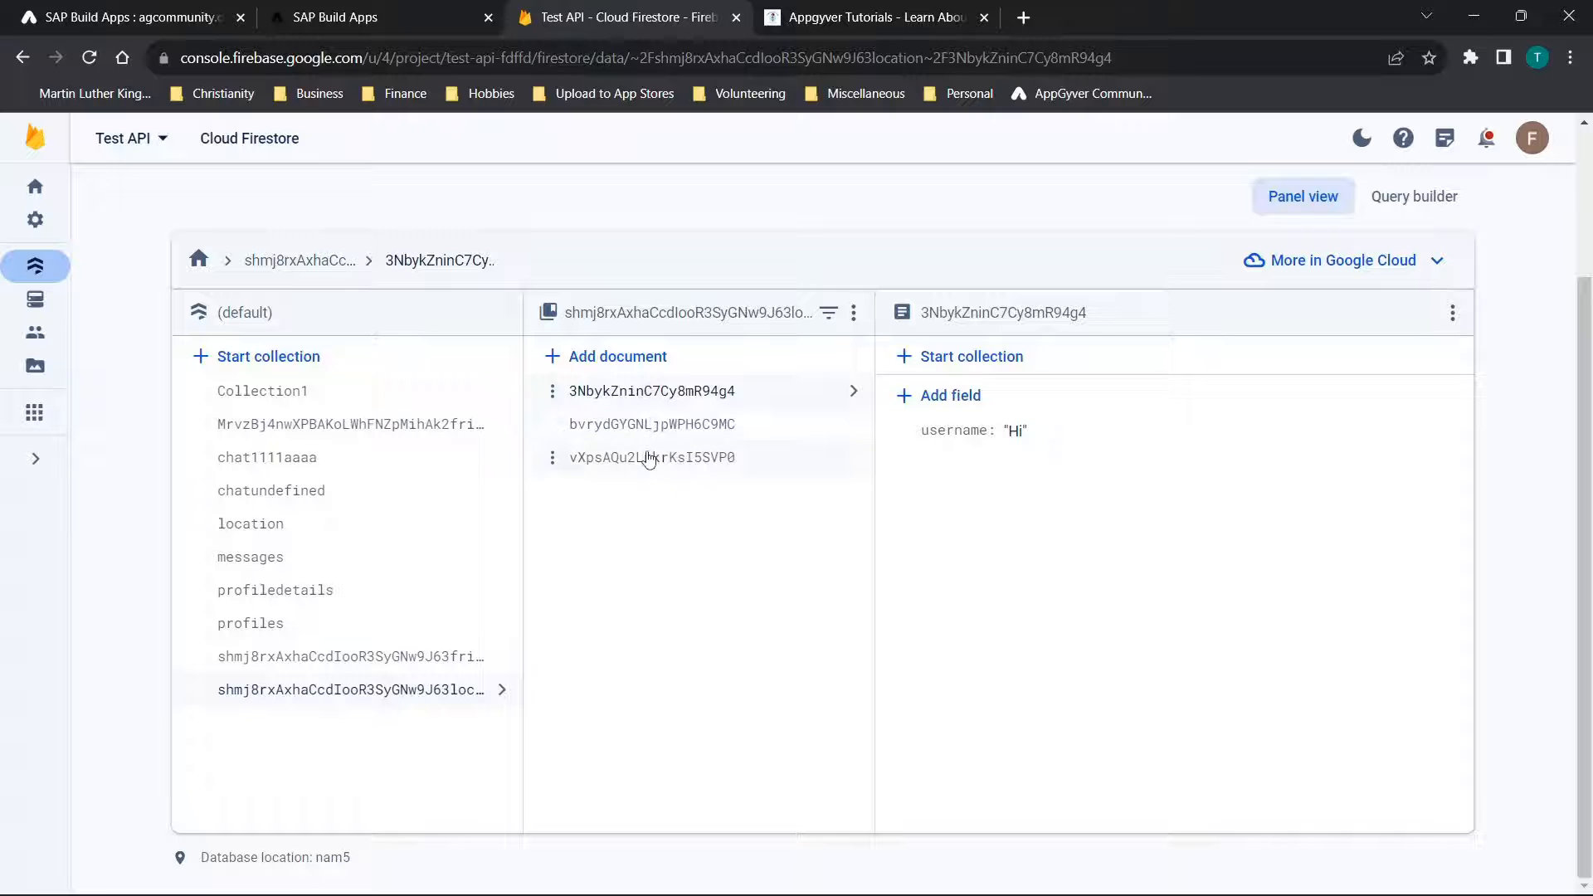
click(648, 456)
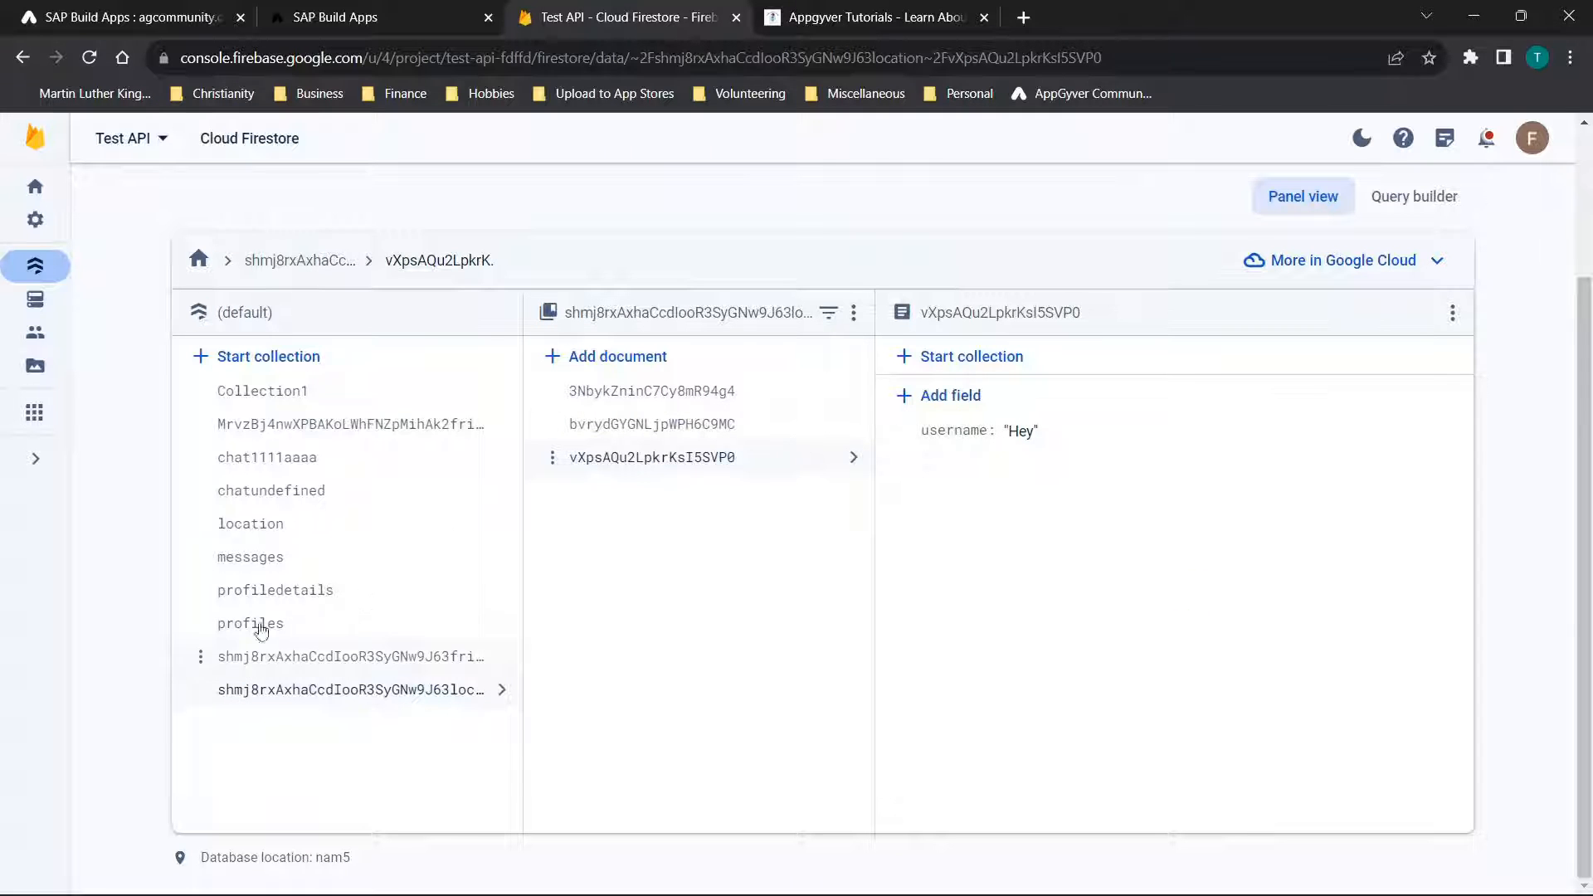
Examine the Hey and Location2 documents in the location collection, and return to the user-specific location collection for comparison
click(280, 530)
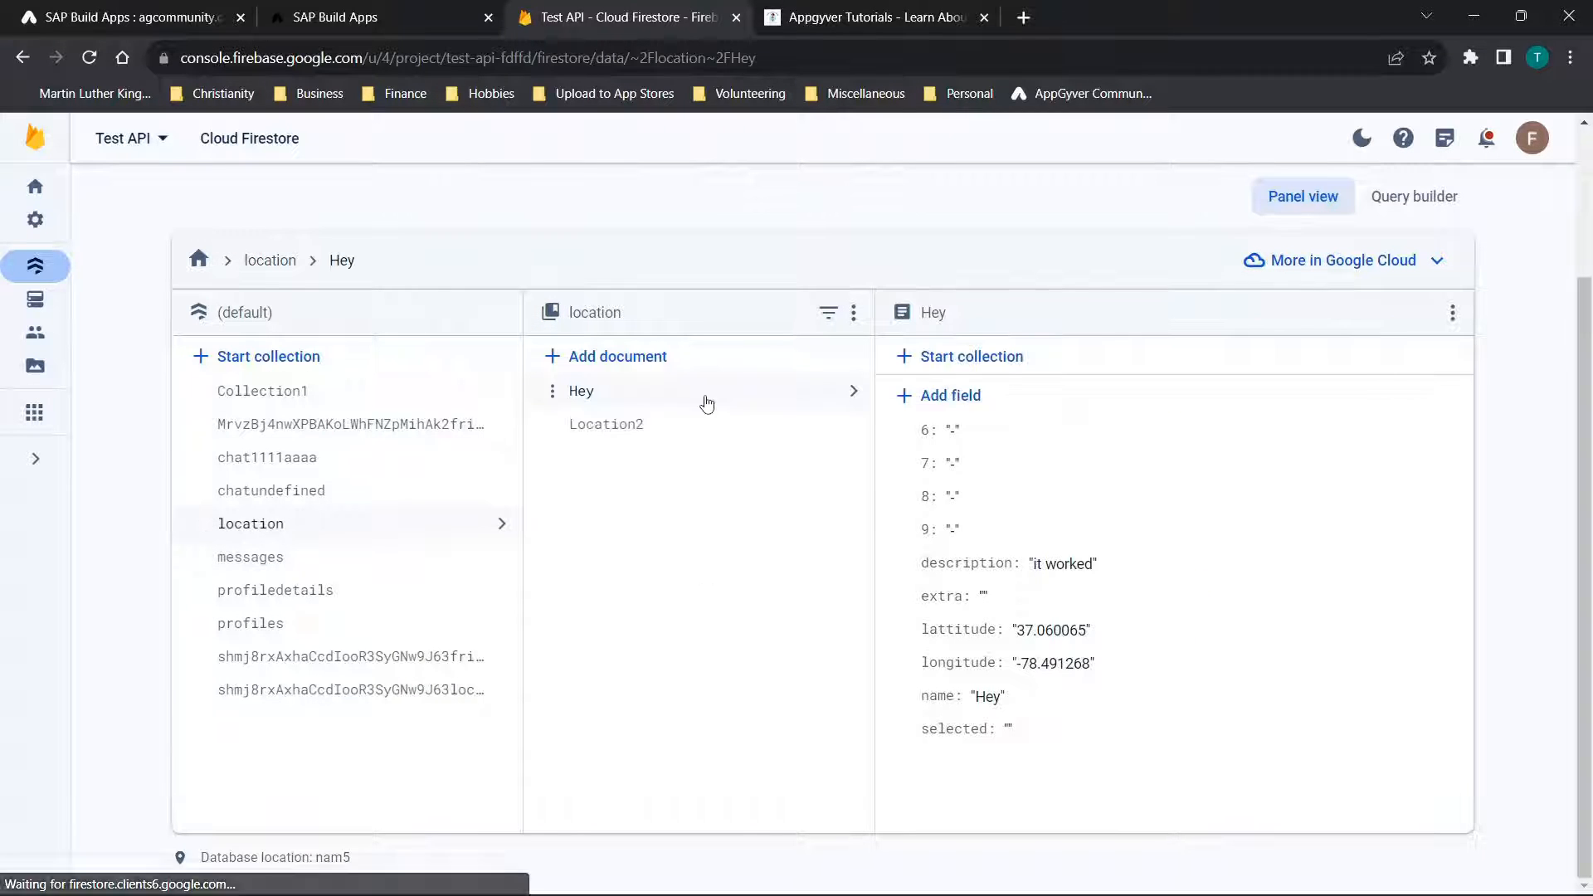
click(614, 425)
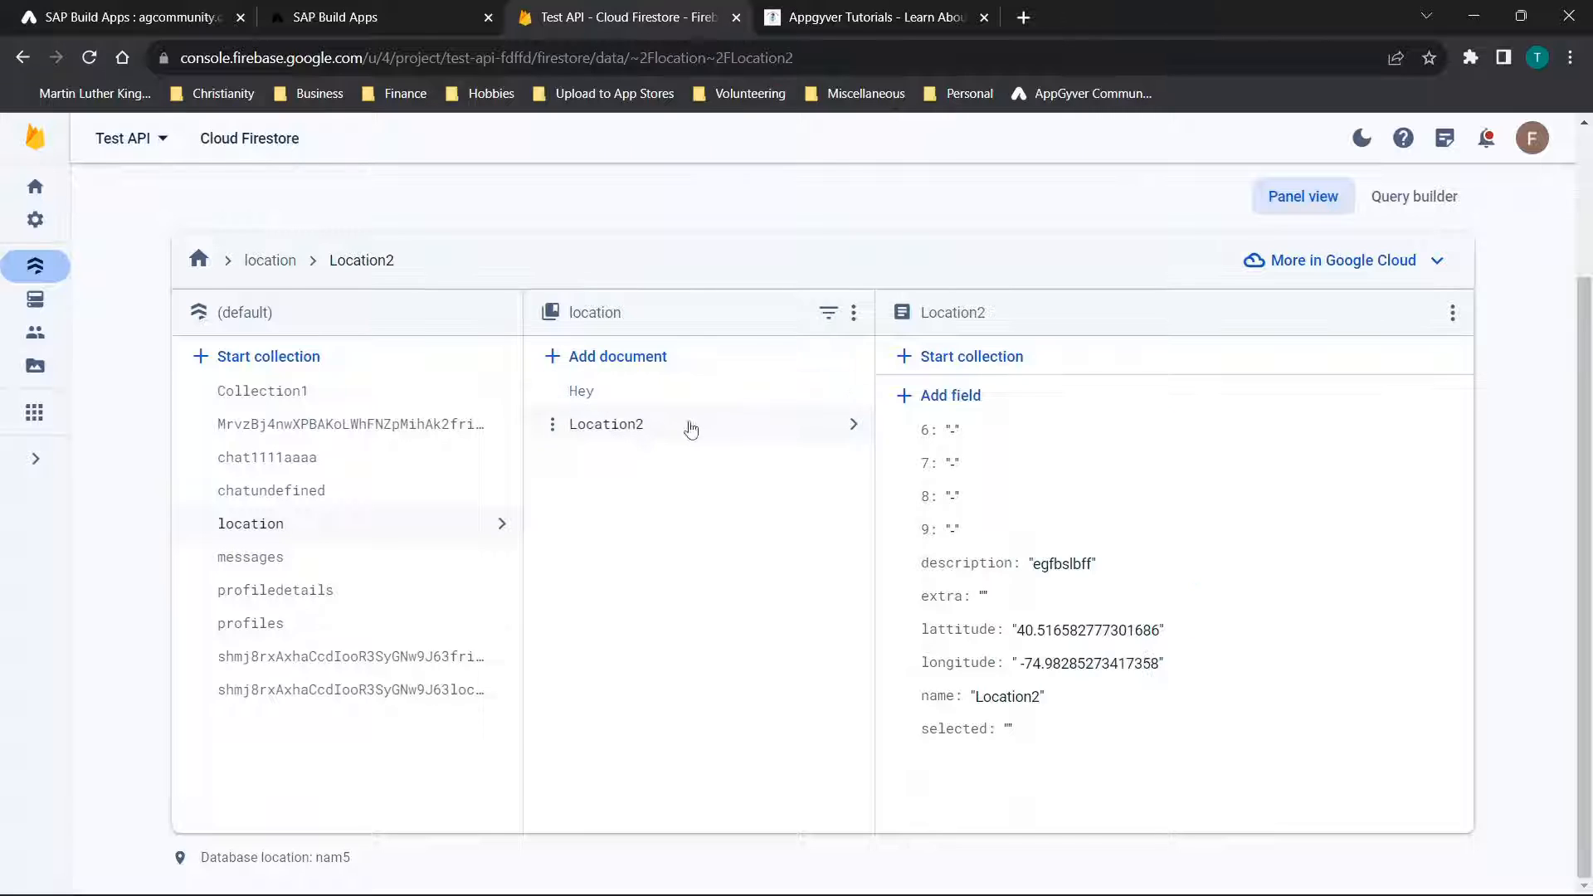
click(355, 690)
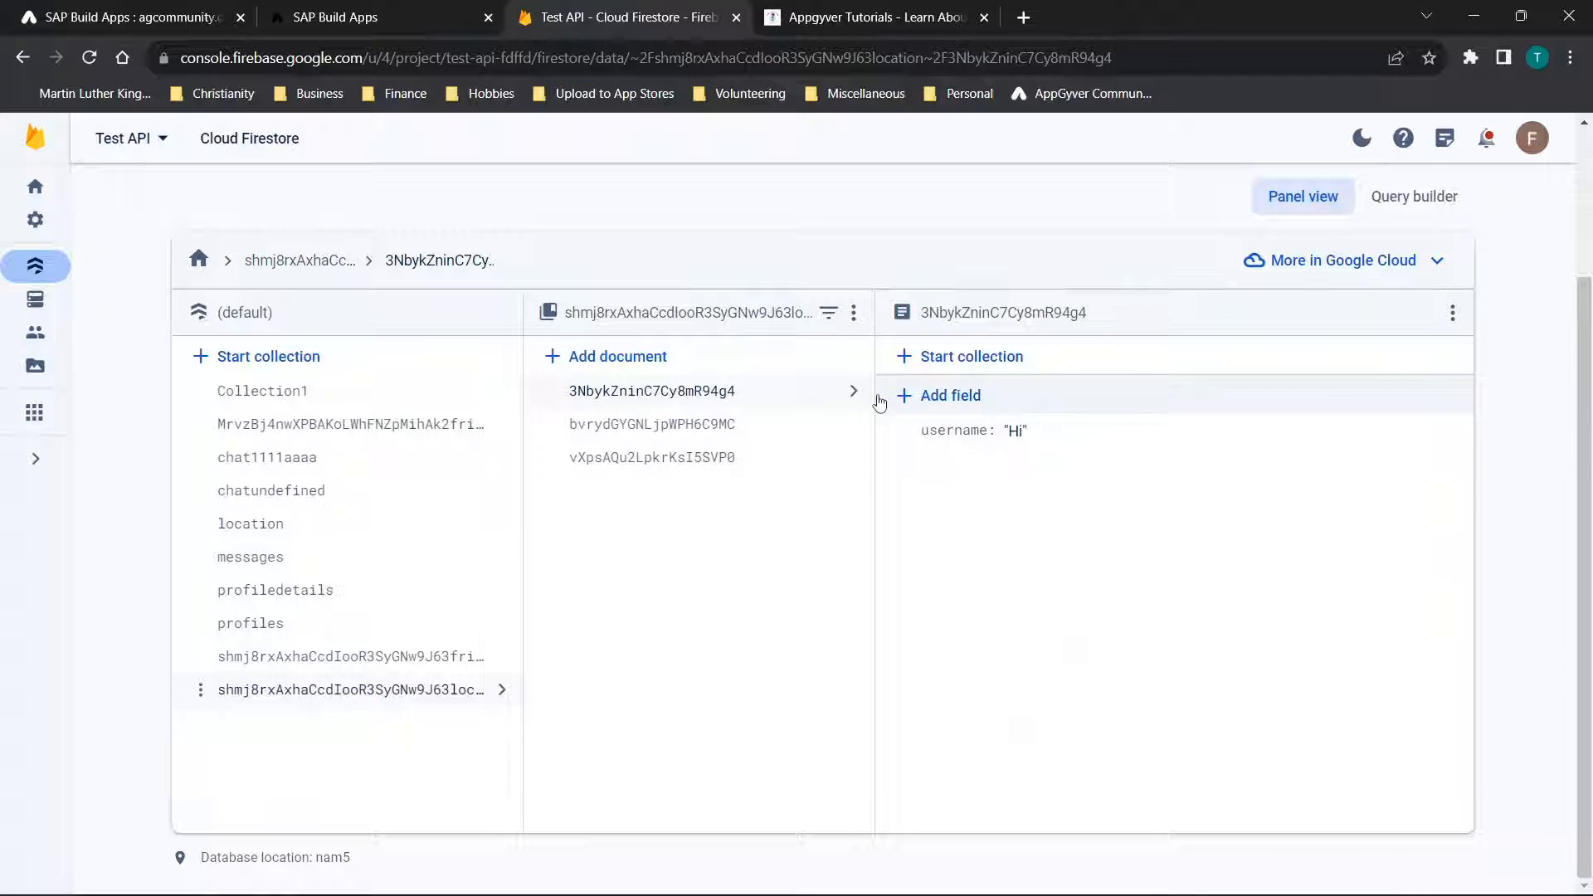
Return to the SAP Build Apps editor, select Text 3 under Favorites, and enlarge the logic canvas to show its full flow
click(166, 17)
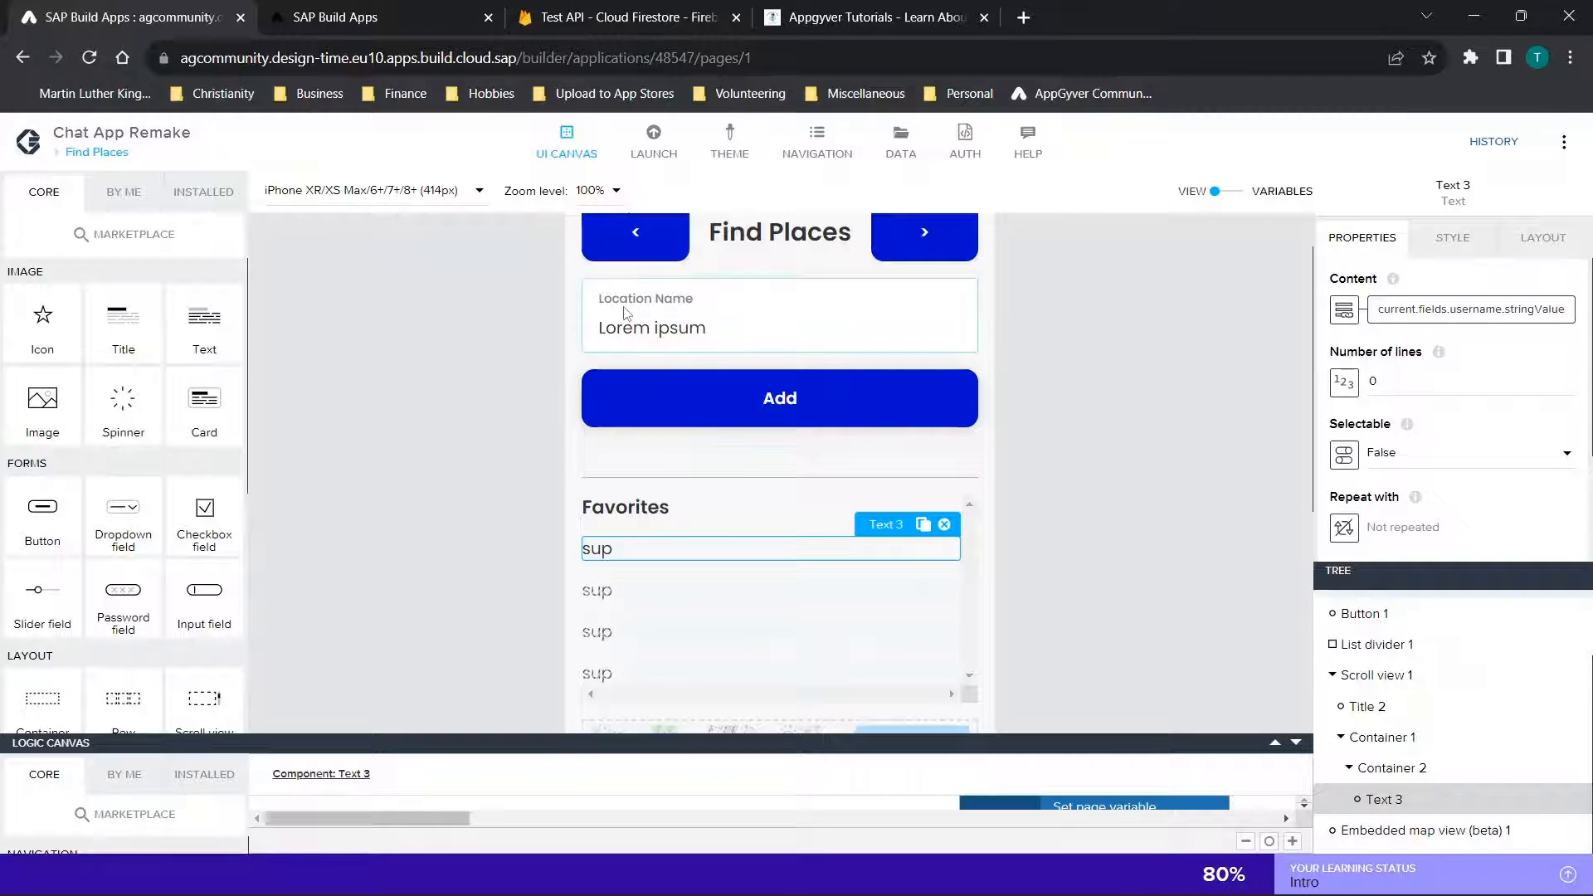
click(1276, 722)
click(1275, 742)
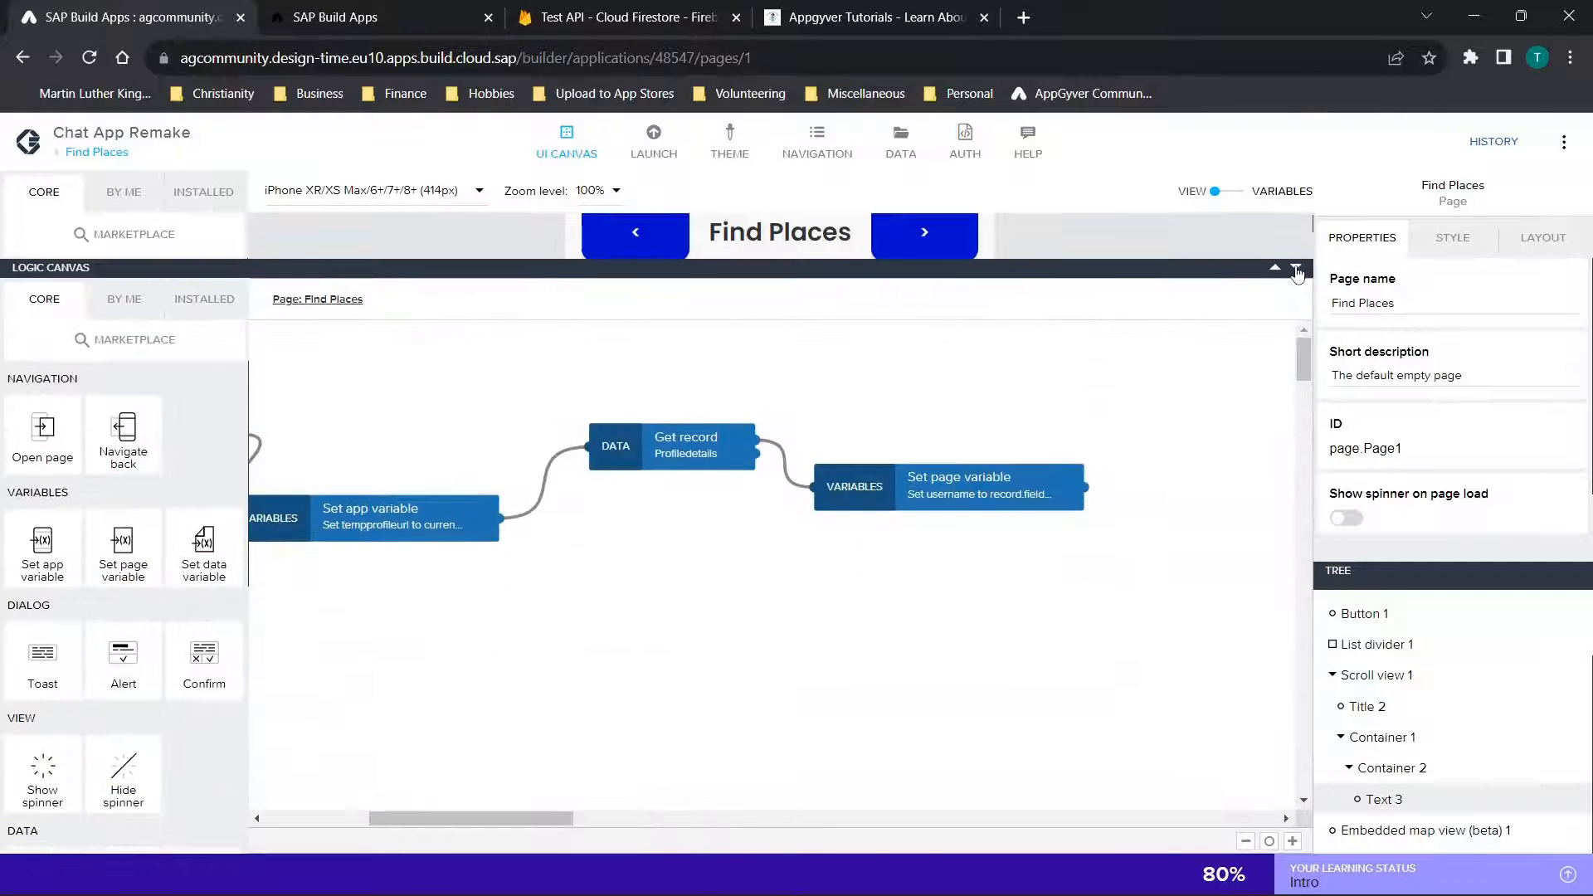
click(1296, 269)
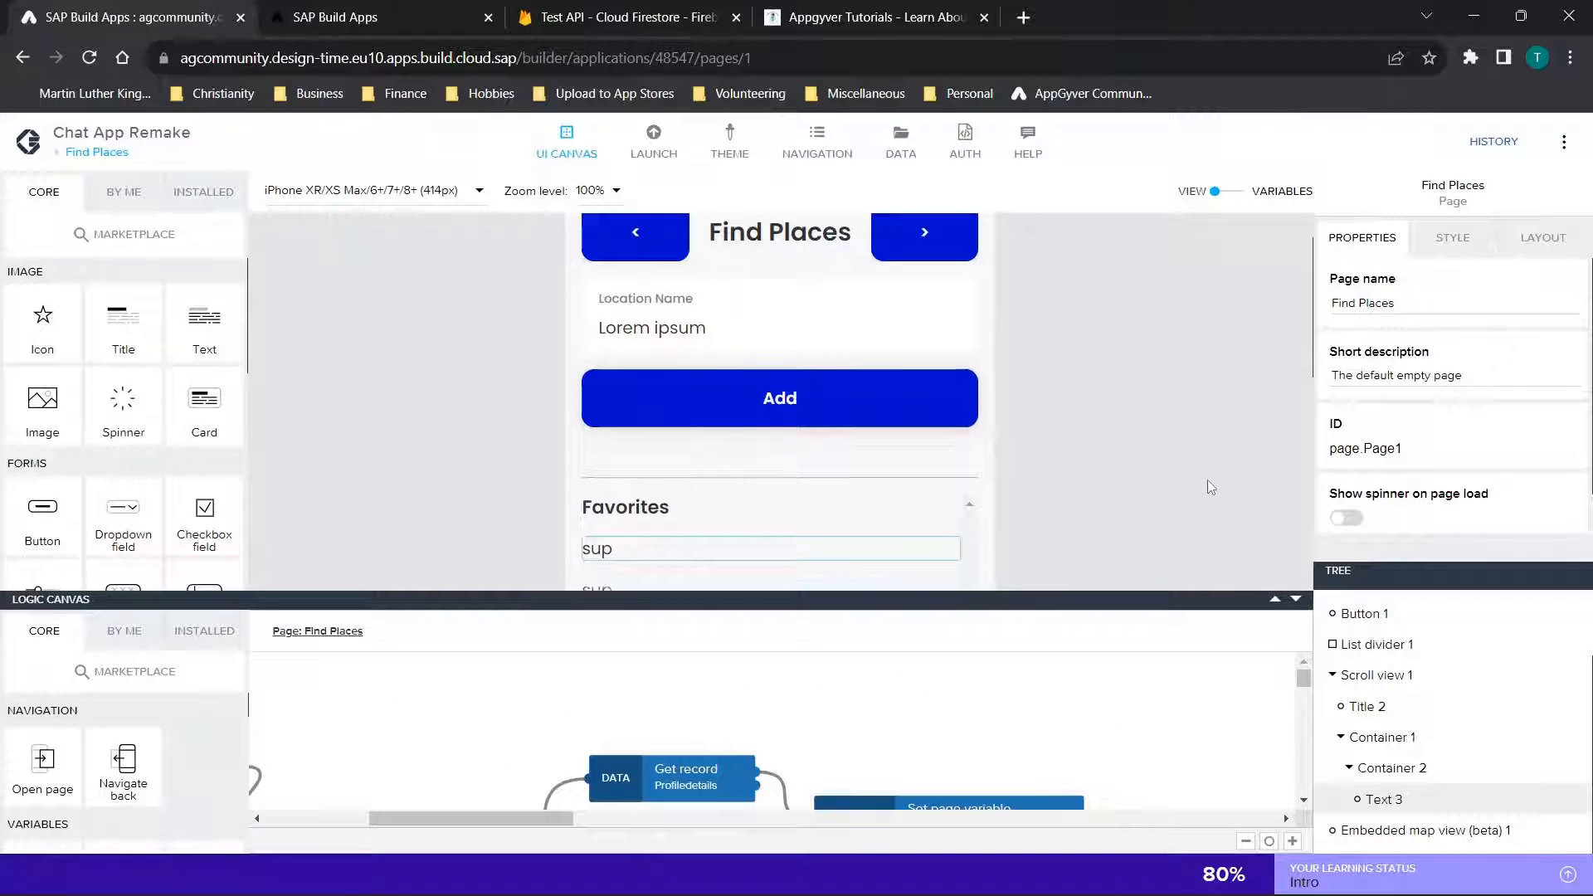
scroll(1212, 488, down, 3)
click(608, 347)
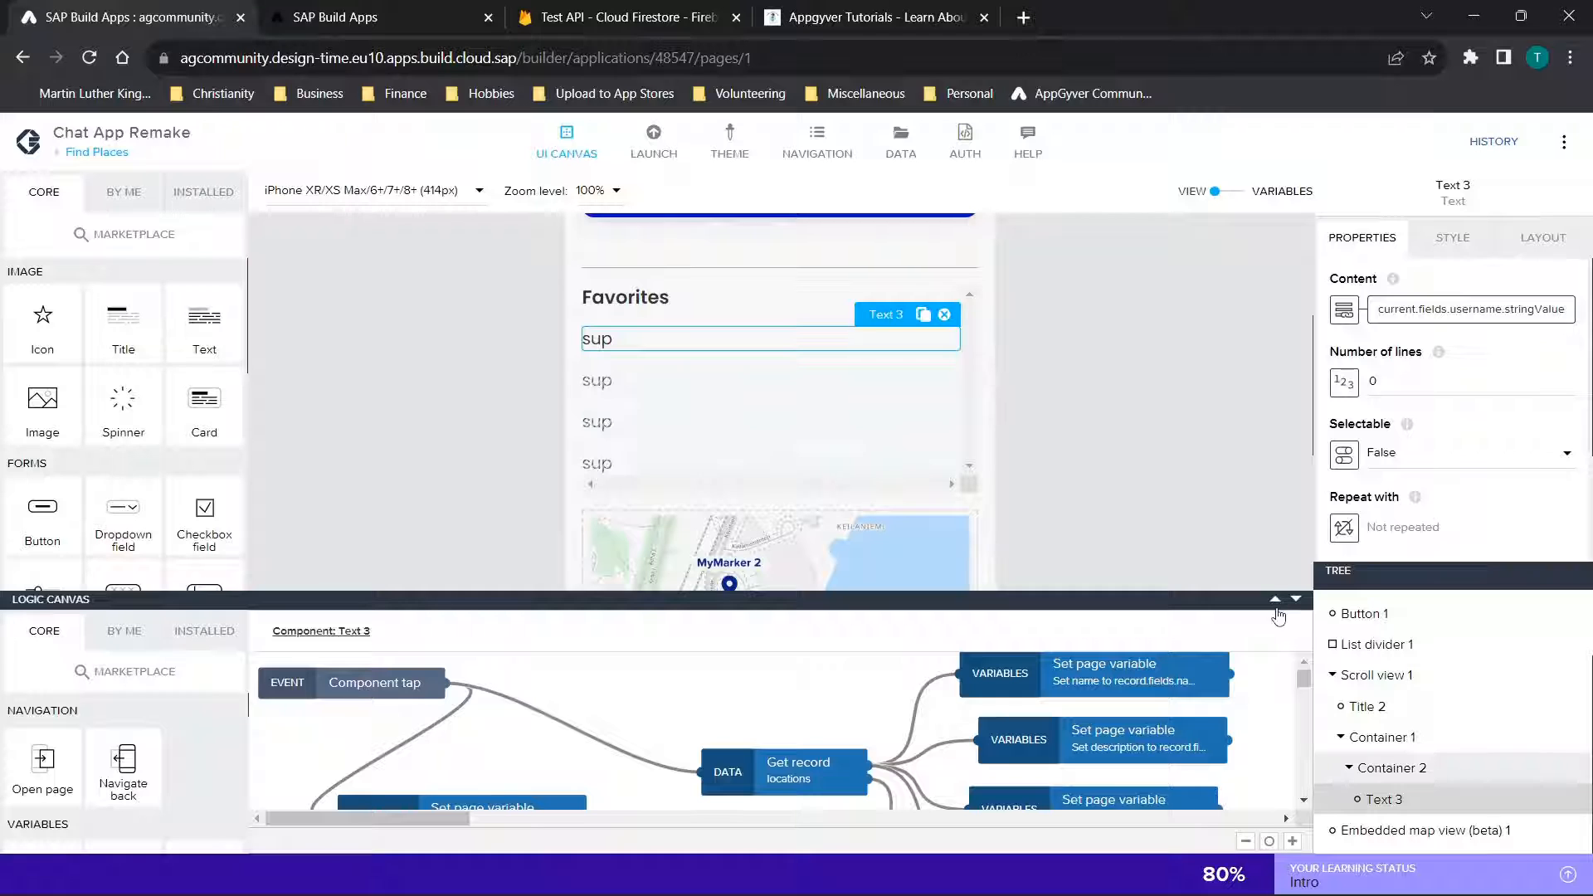
drag(1279, 616, 1282, 278)
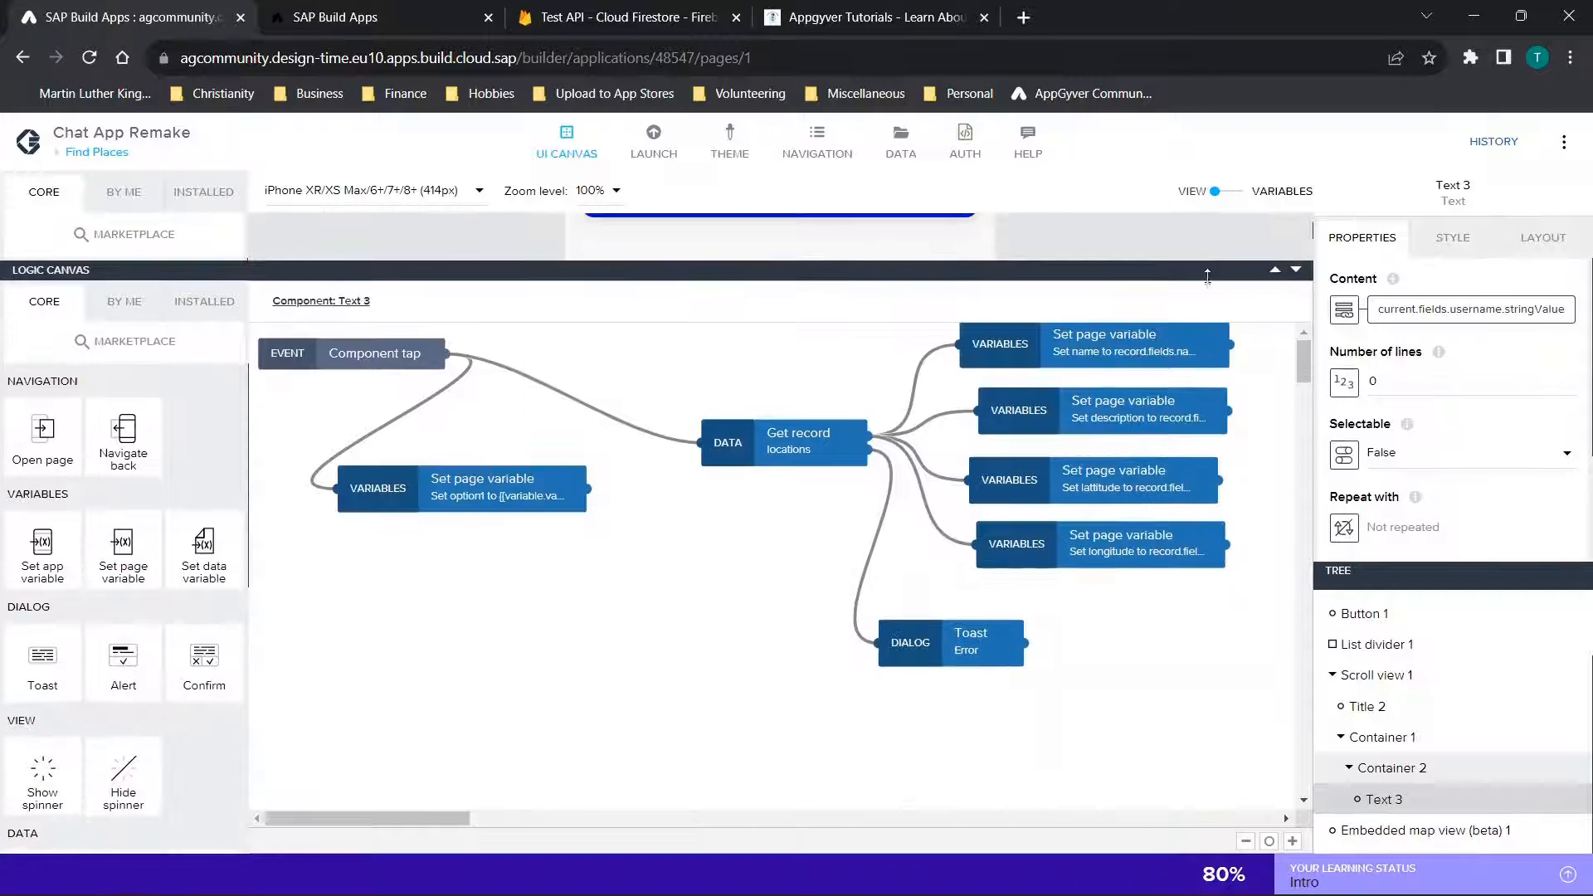
Inspect the Component tap event and the formula assigned to page variable option1, including its repeated username part
click(349, 353)
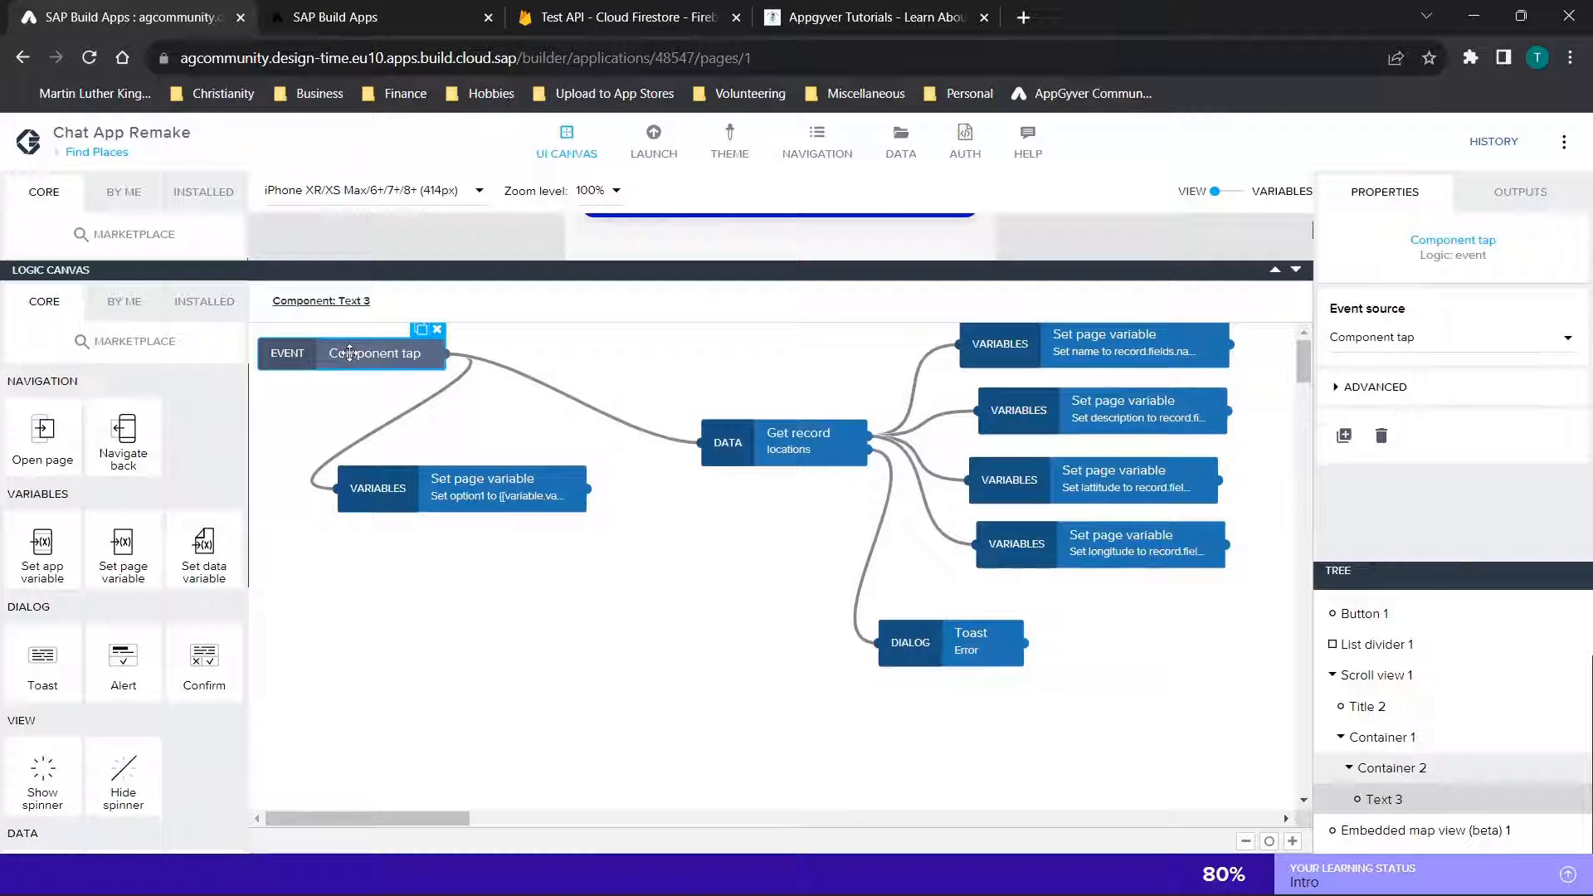
click(414, 495)
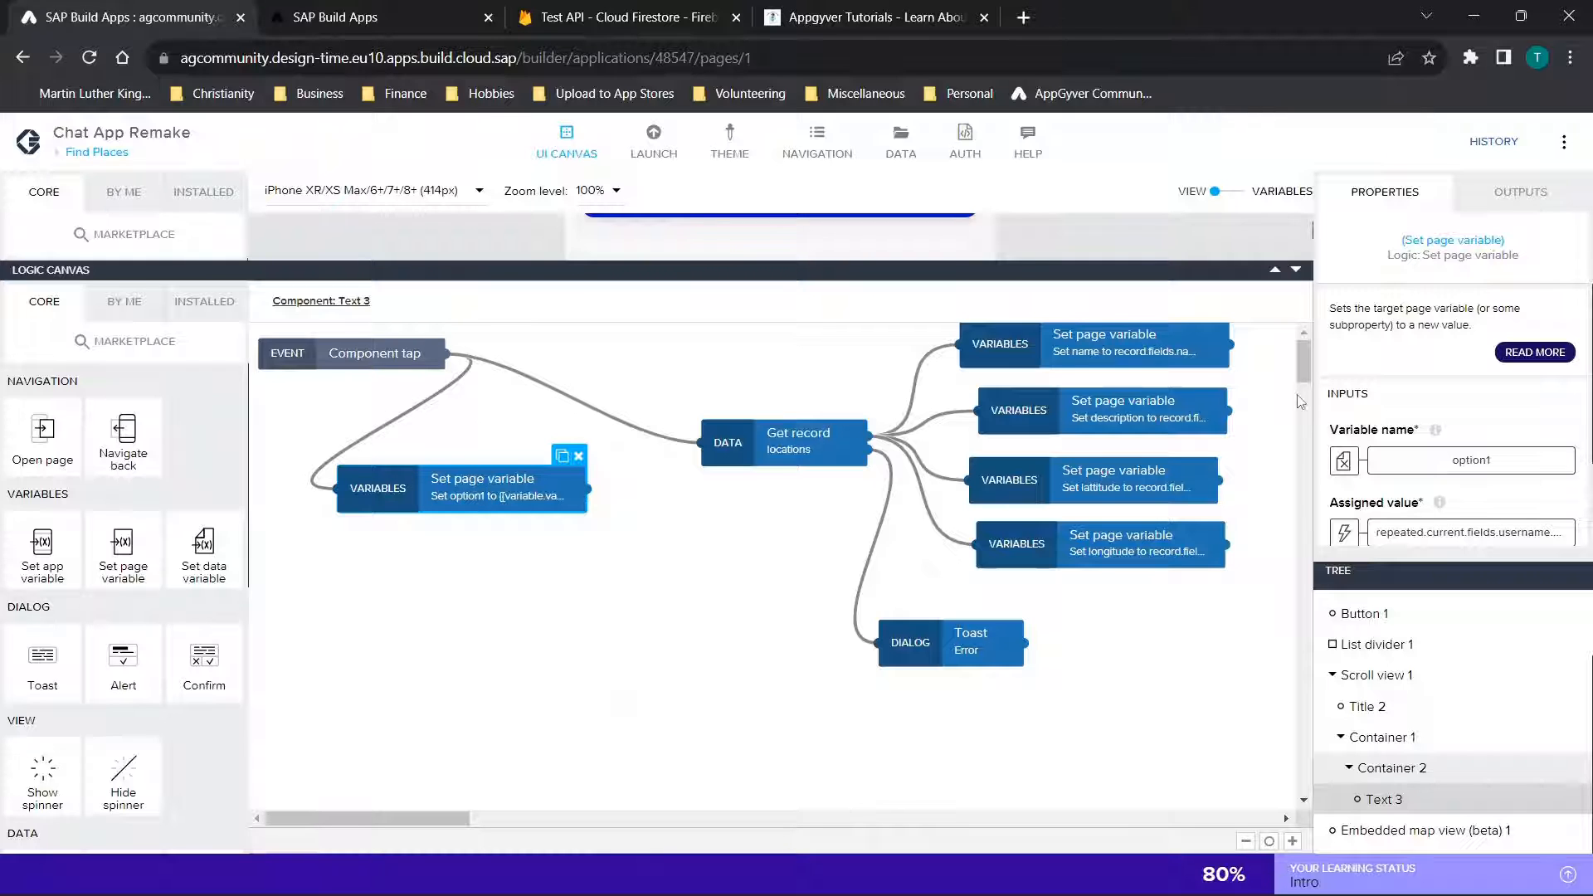
scroll(1518, 401, down, 1)
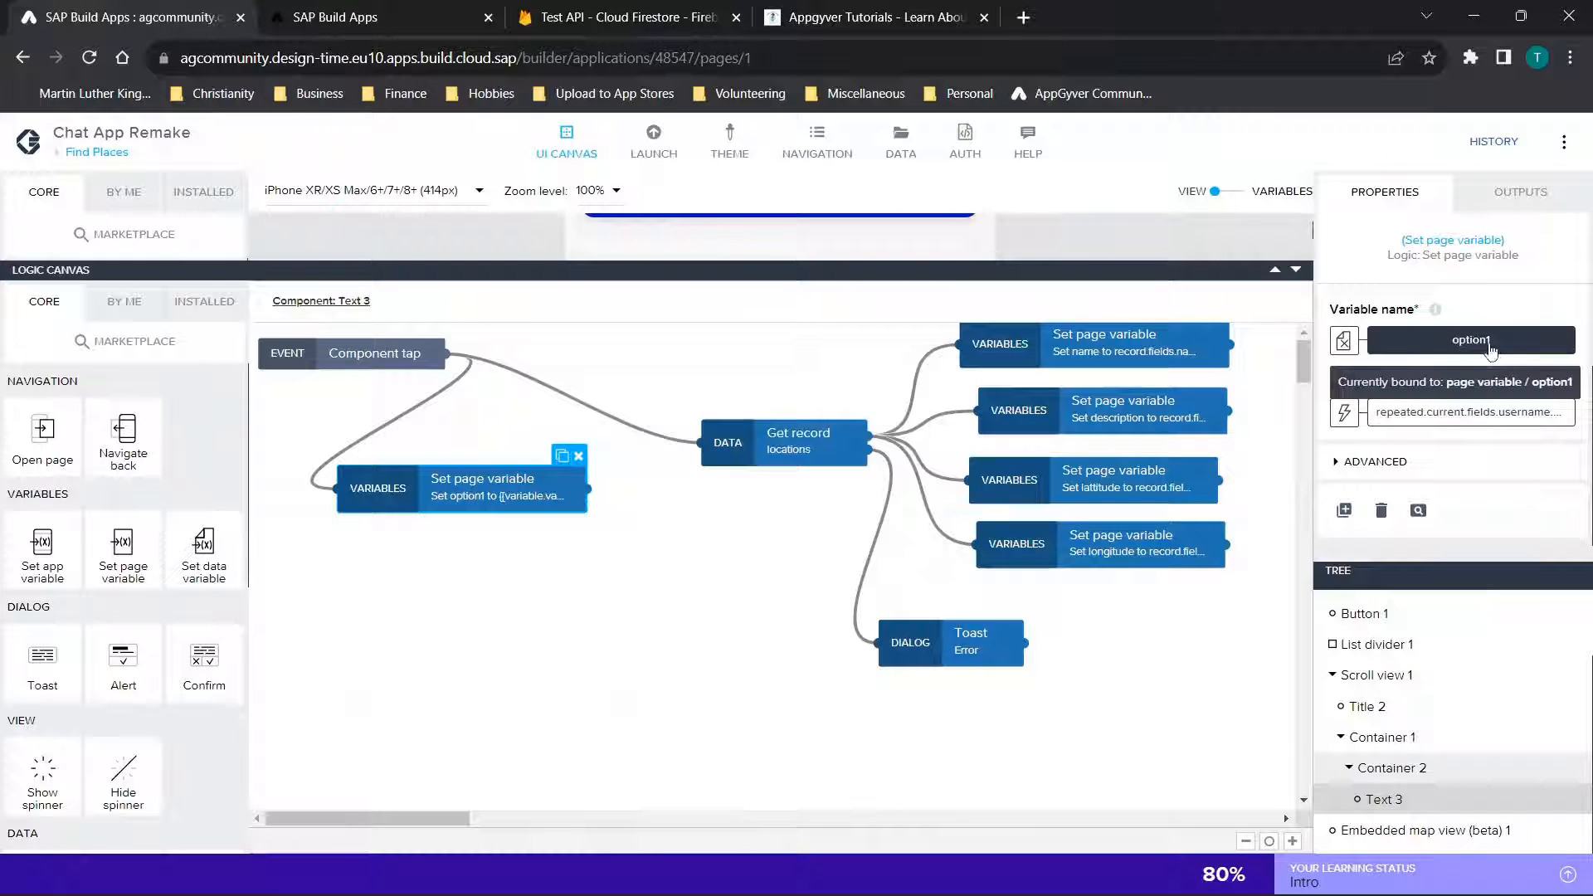
click(1344, 413)
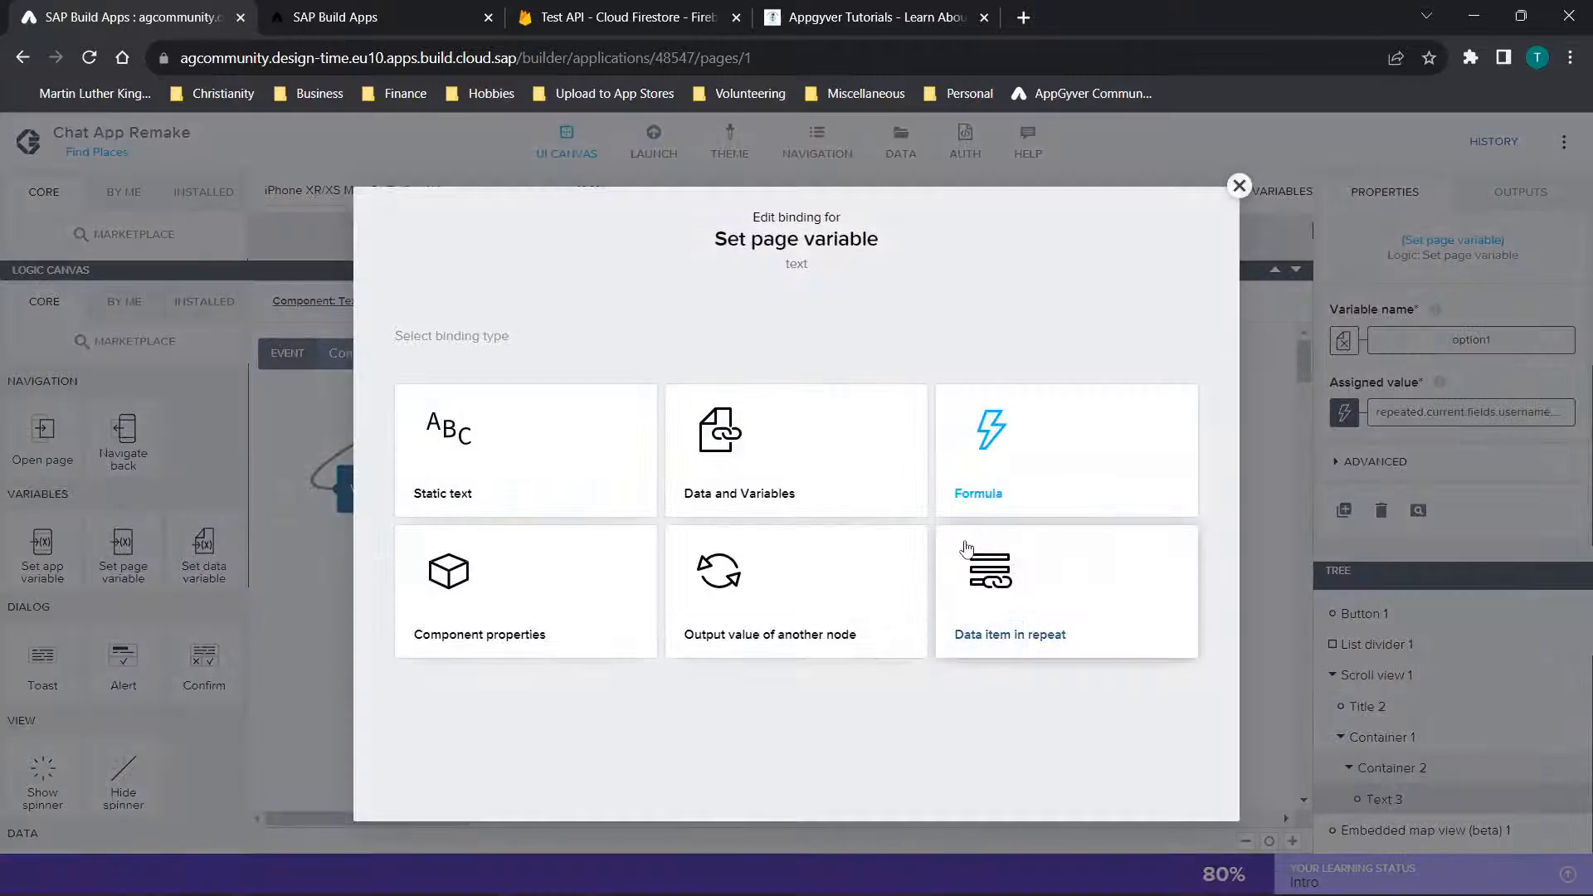
click(989, 427)
click(766, 505)
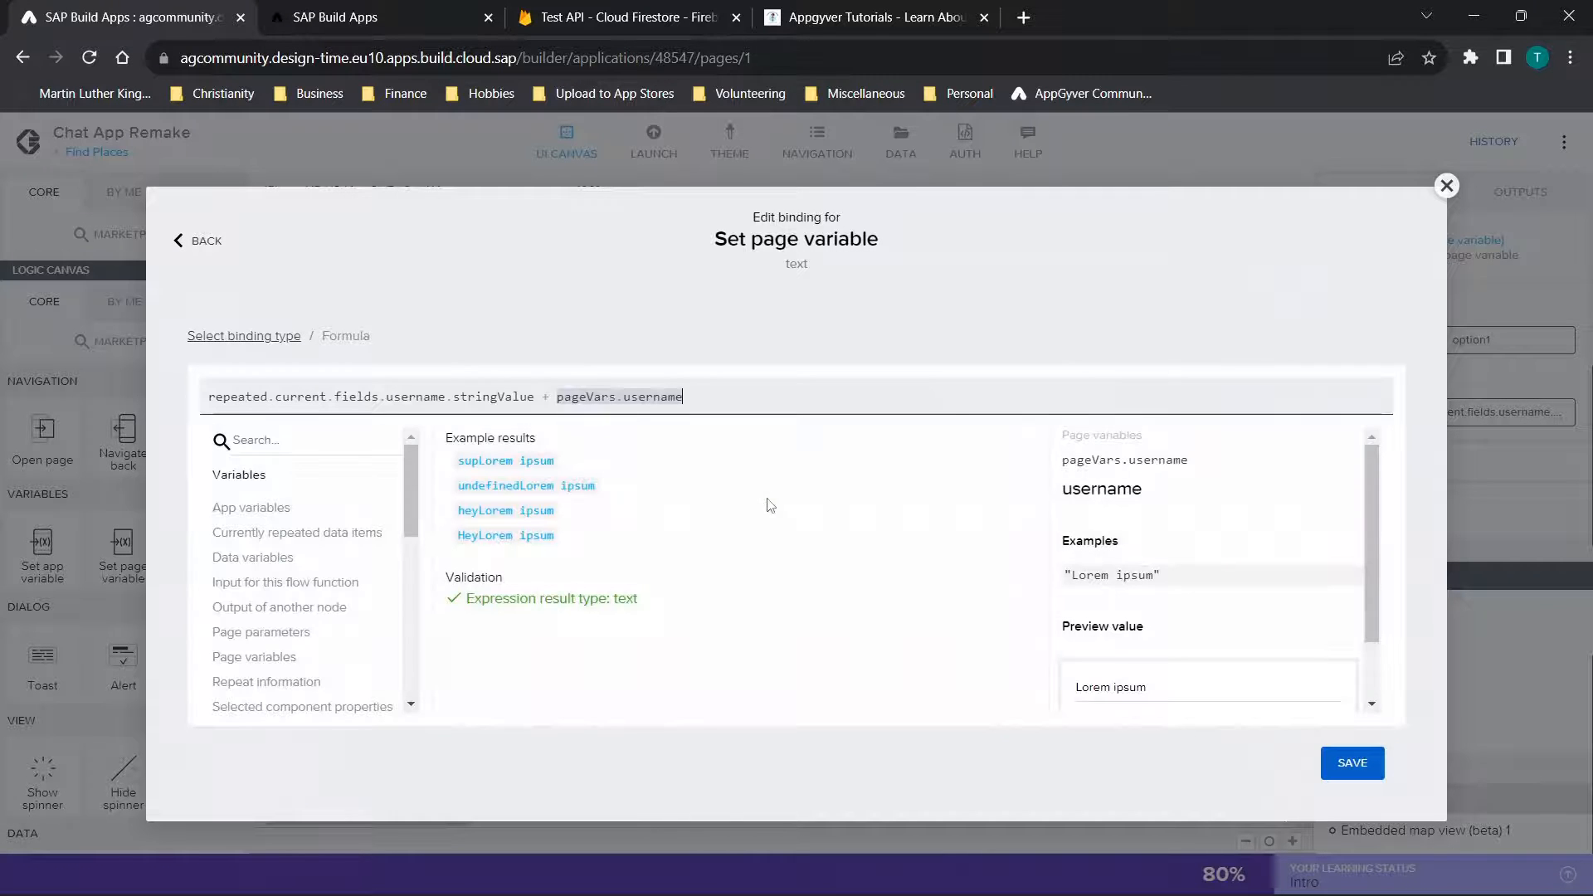
click(262, 398)
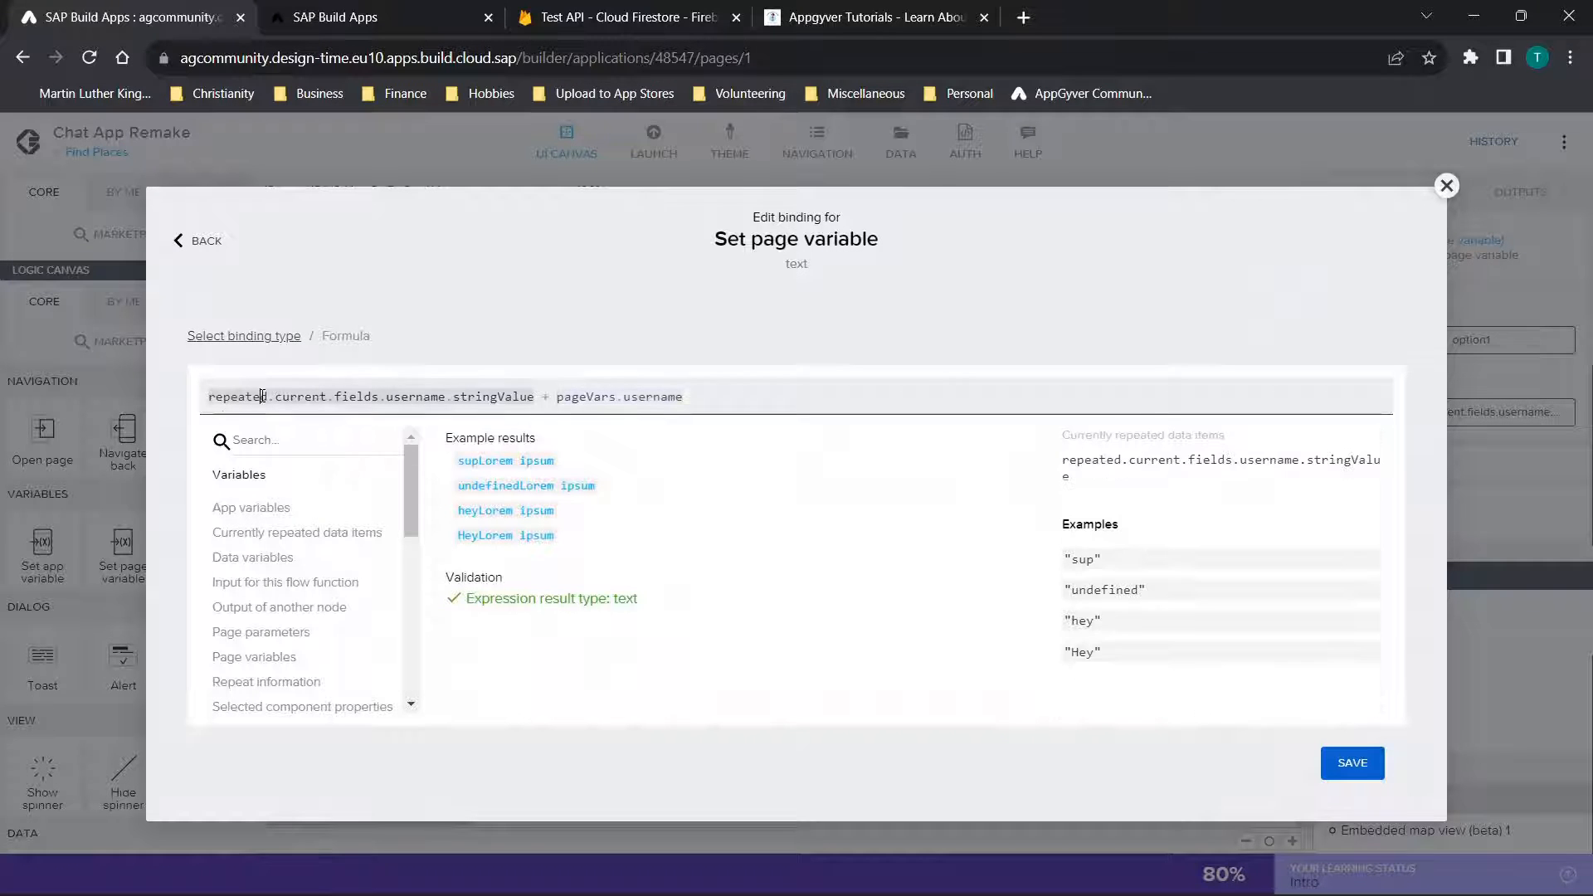
Try re-entering the formula with repeated.current.fields.username.stringValue plus a page variable, and close the binding editor without saving
click(719, 389)
text(repea)
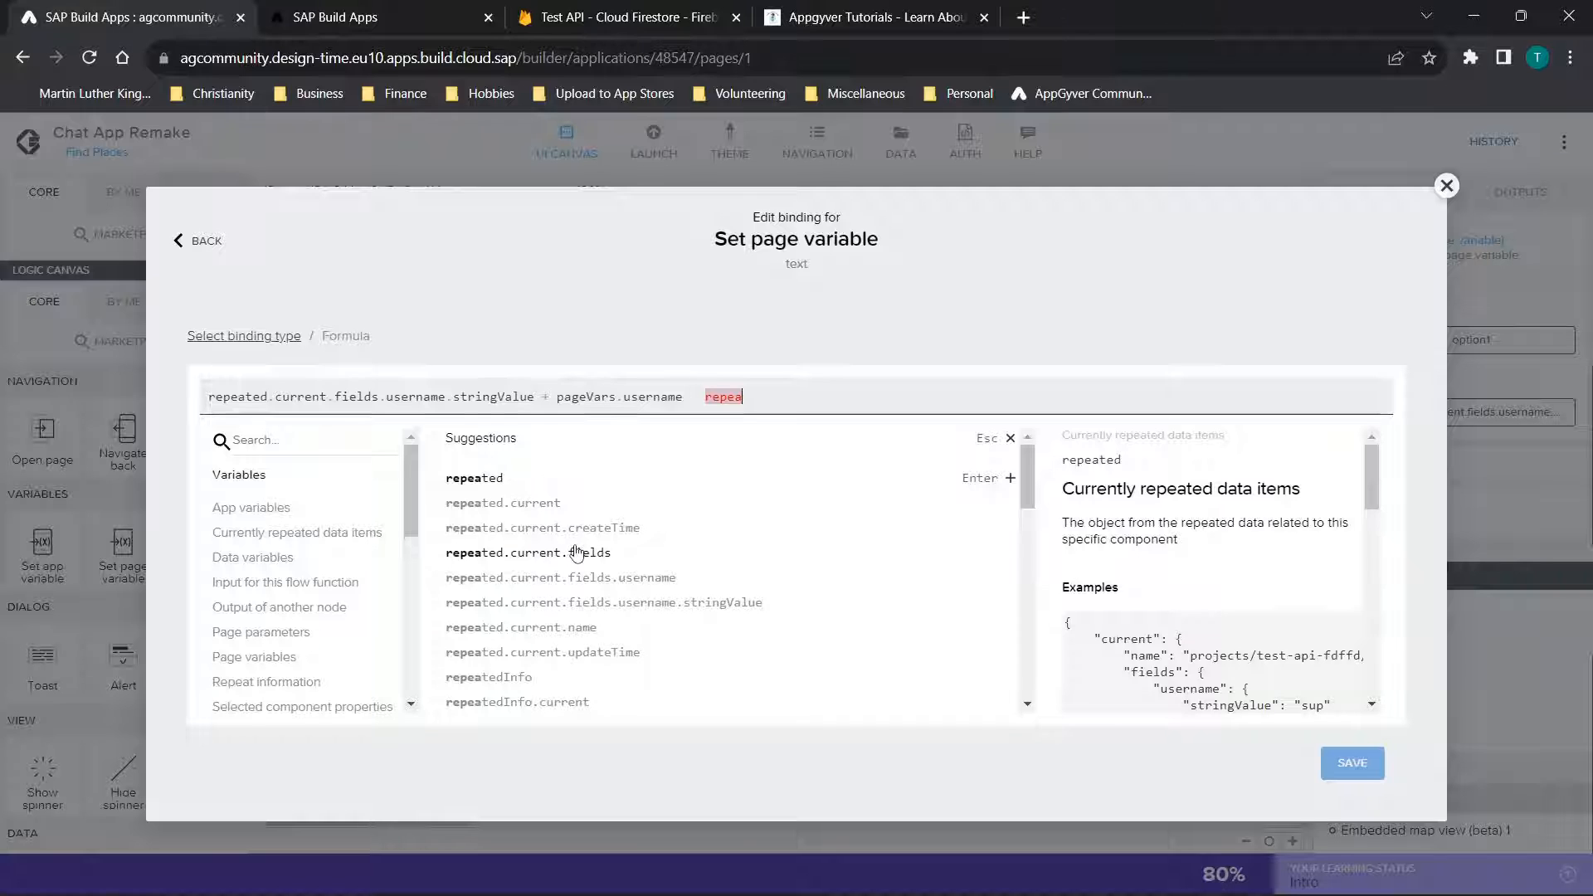
click(627, 603)
text(=)
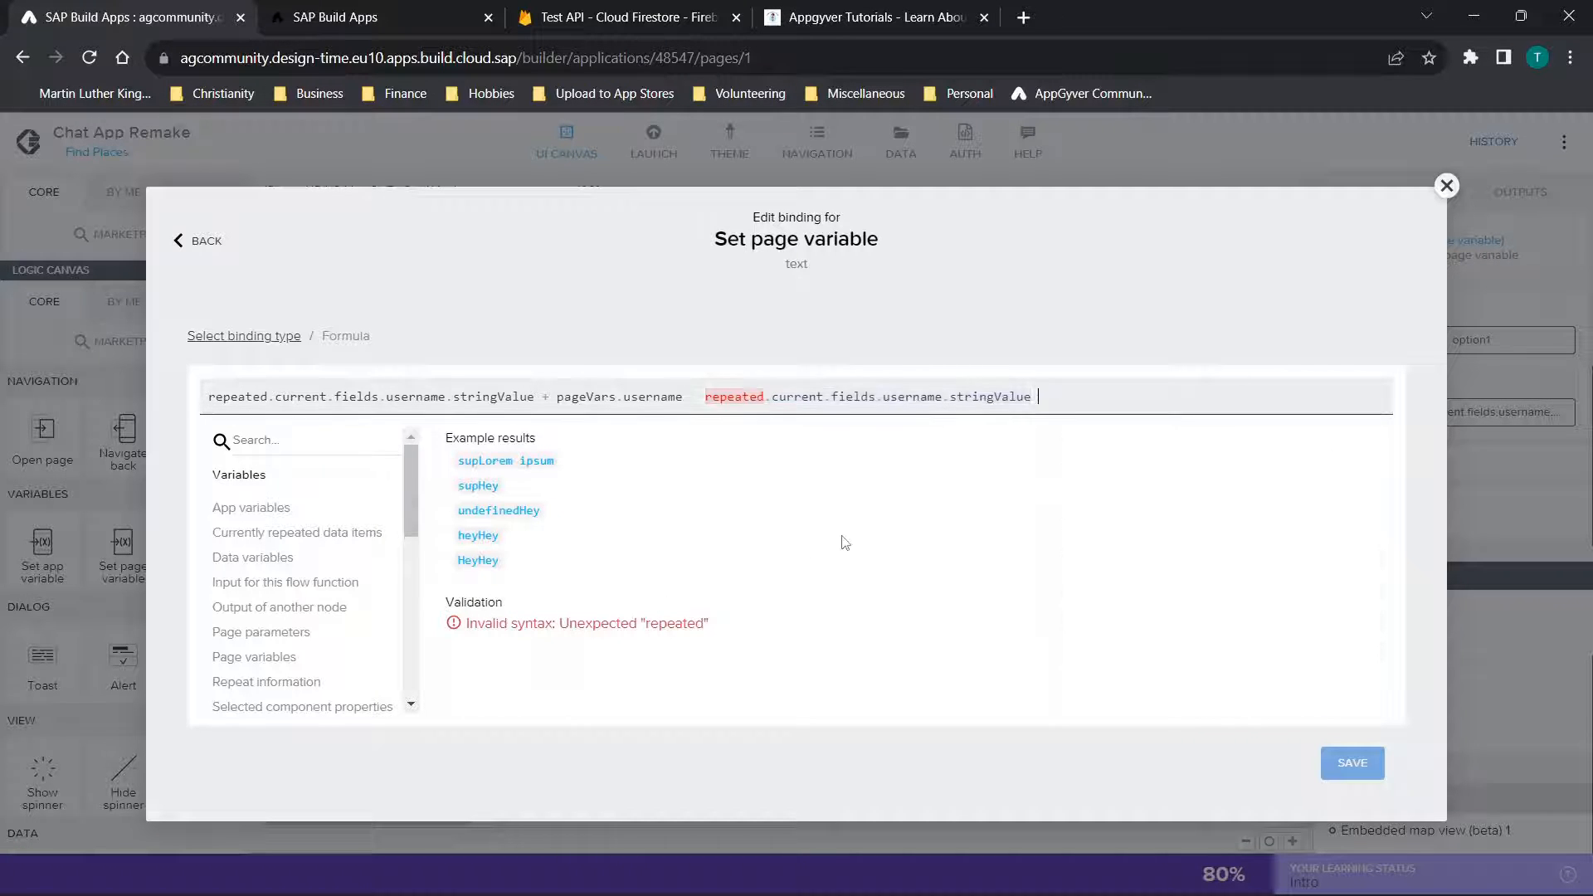
key(BackSpace)
key(BackSpace)
text(+ )
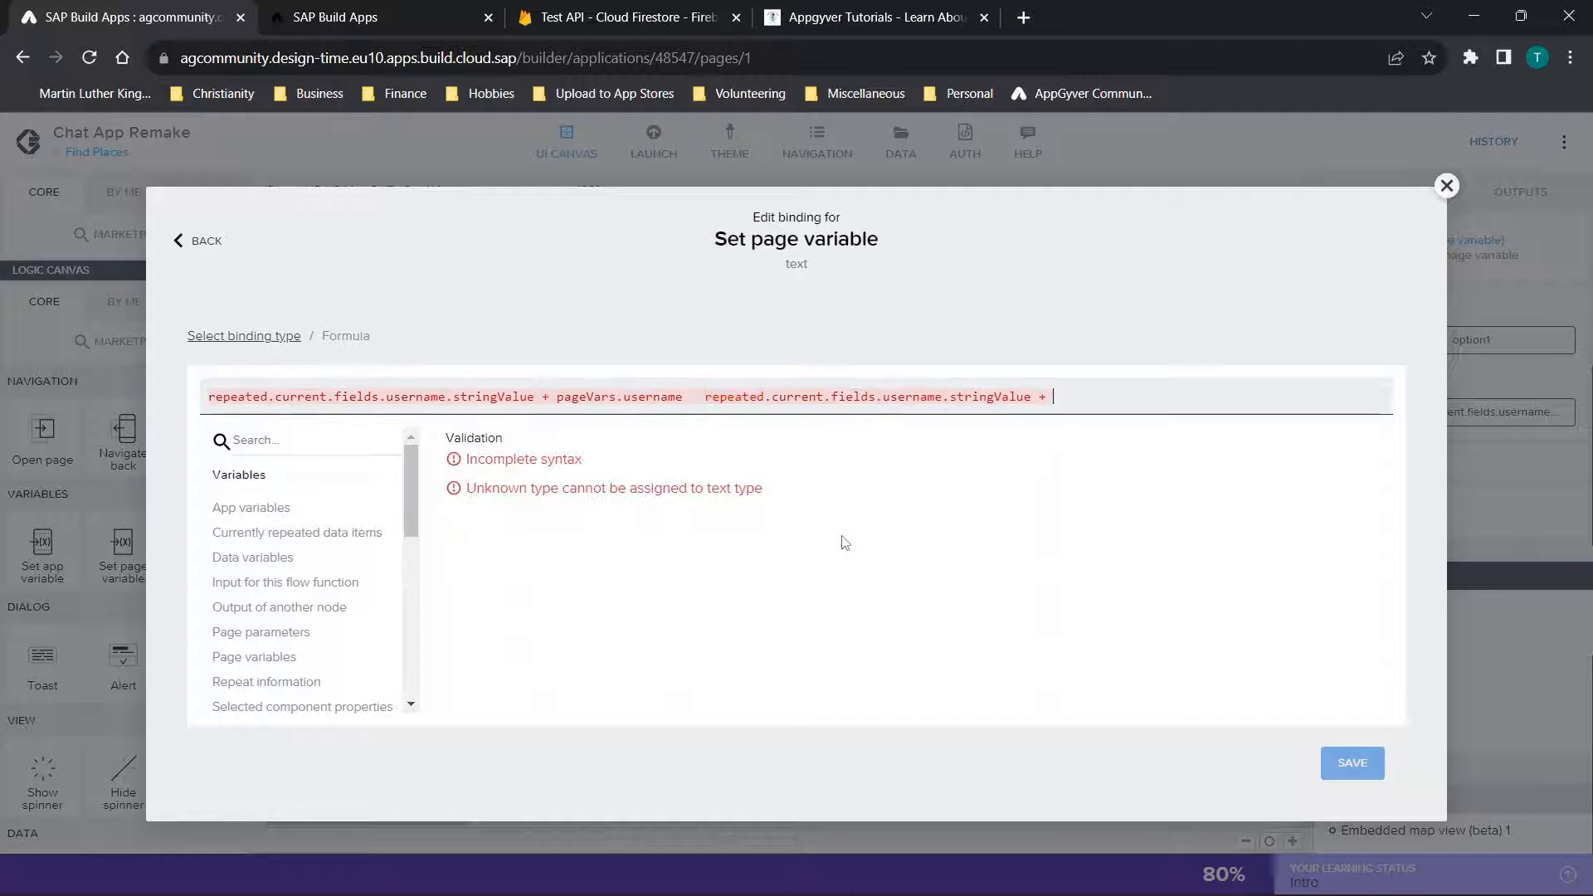
text(page)
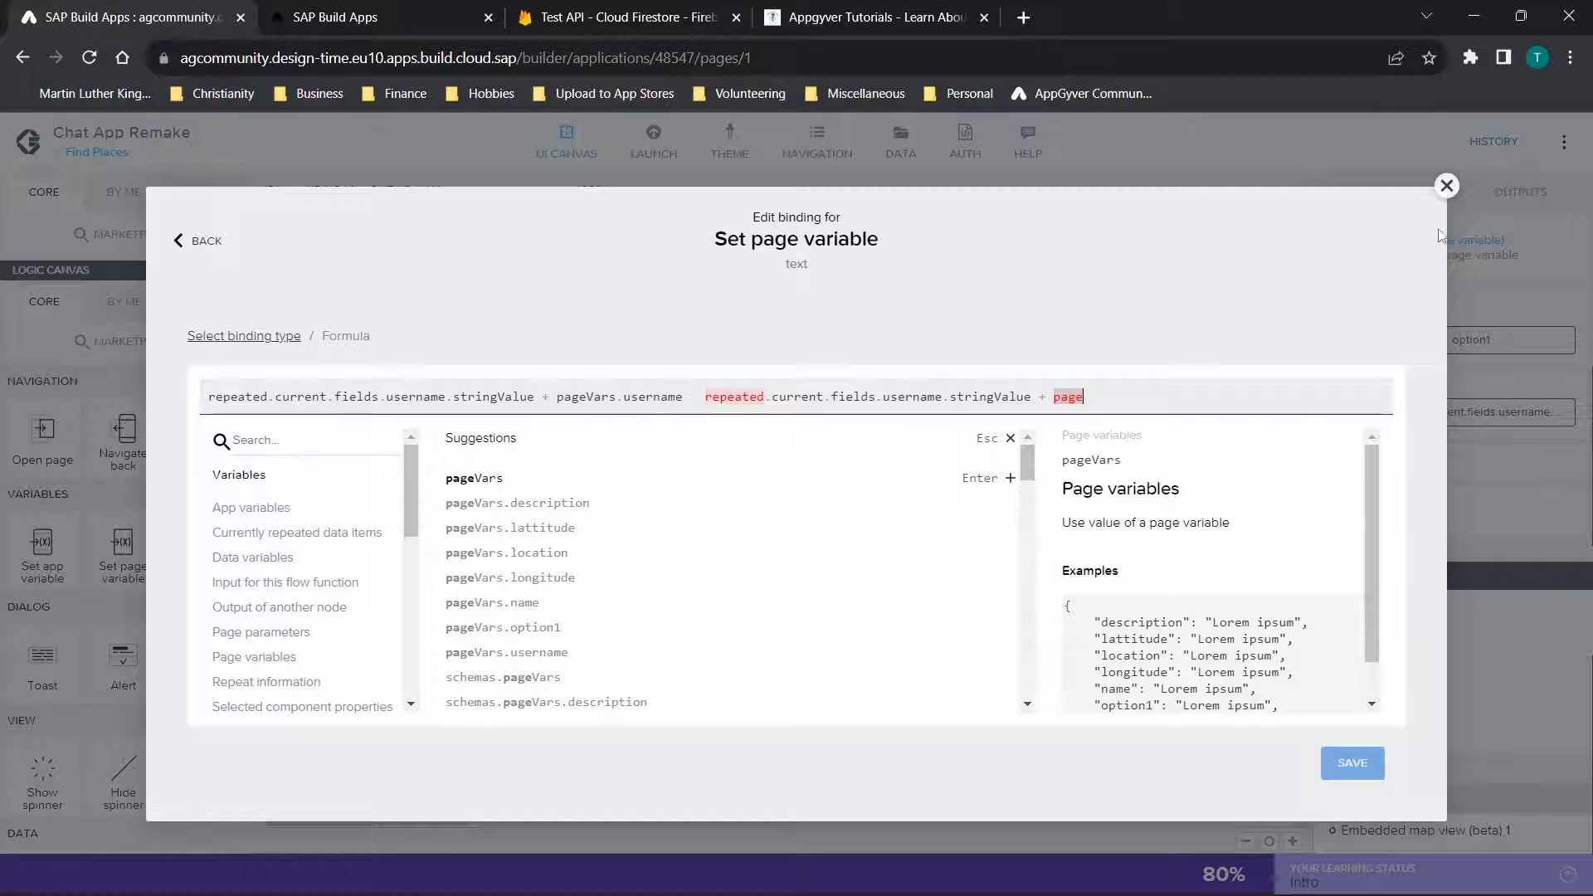
click(1448, 185)
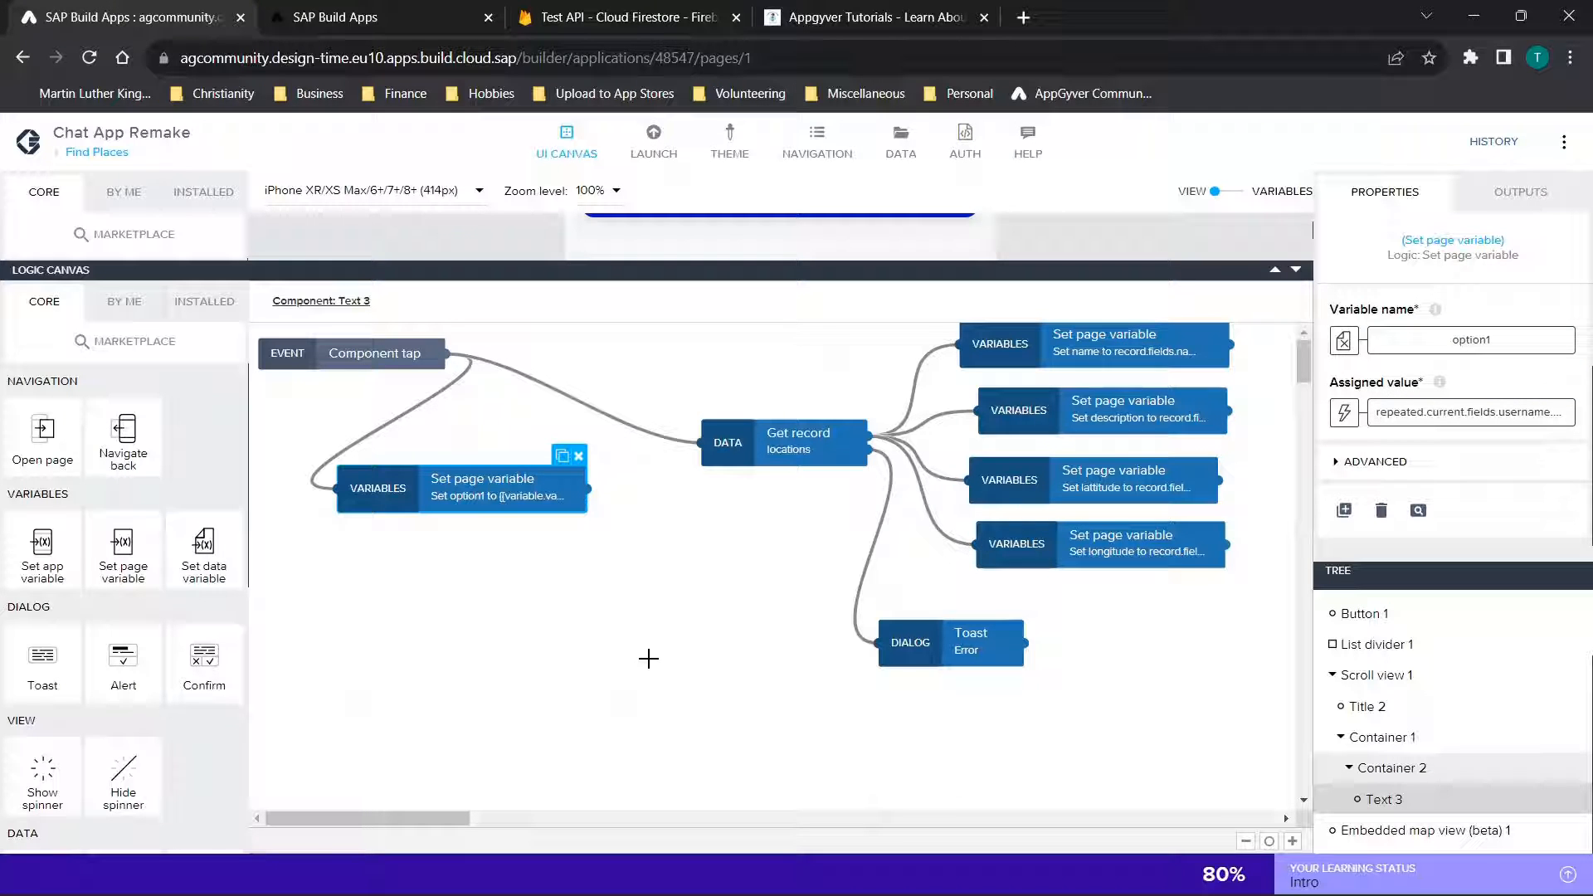
Inspect the Get record node for locations and its id binding to the data item in repeat, and close it unchanged
click(377, 357)
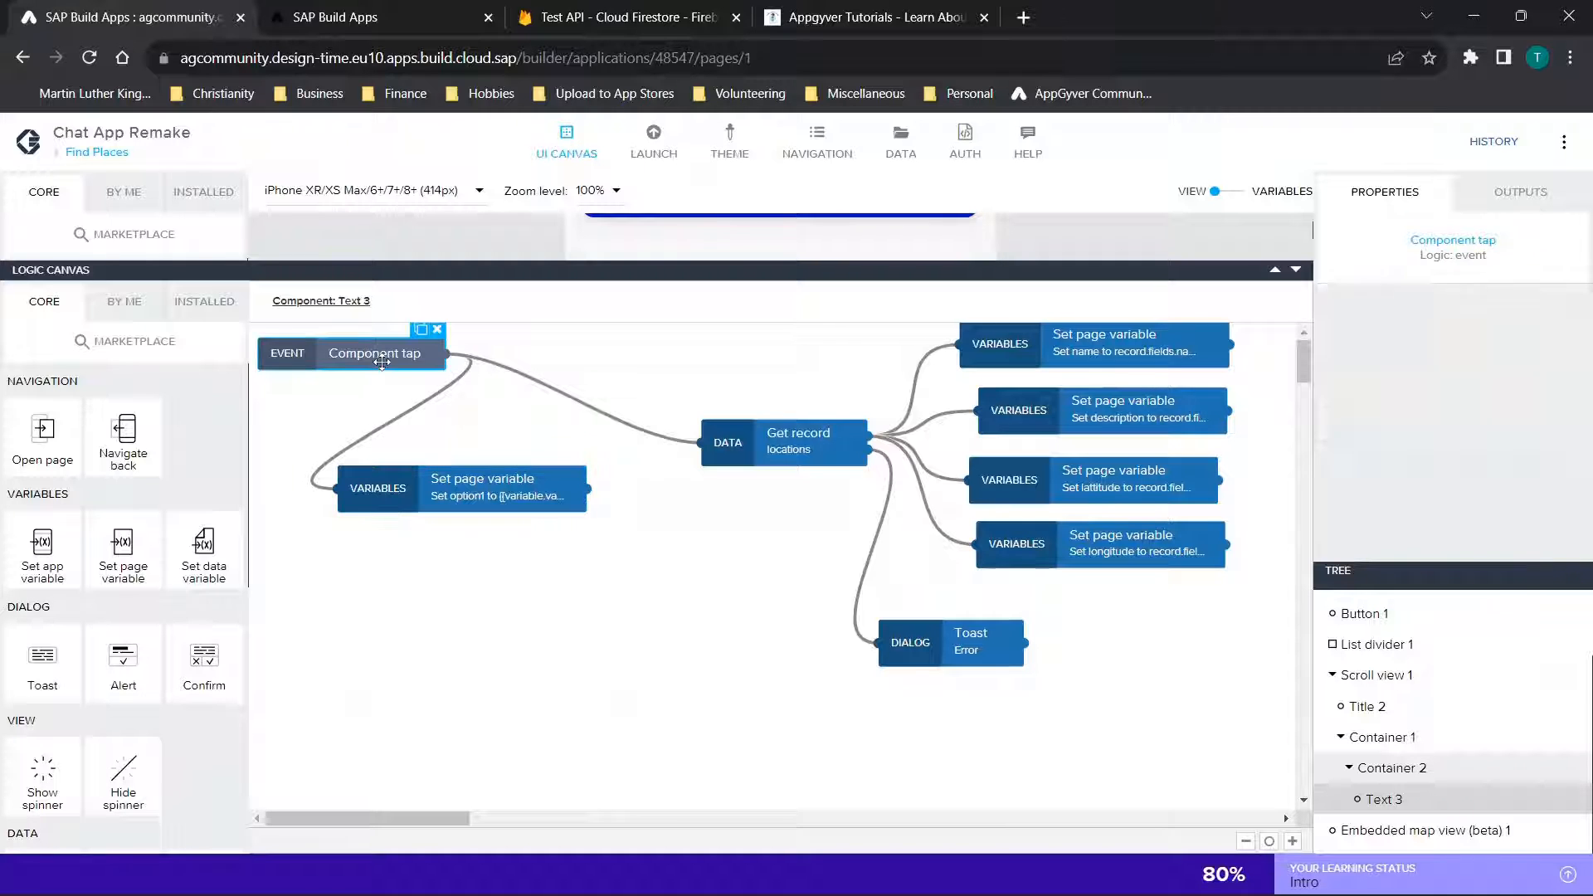
click(808, 453)
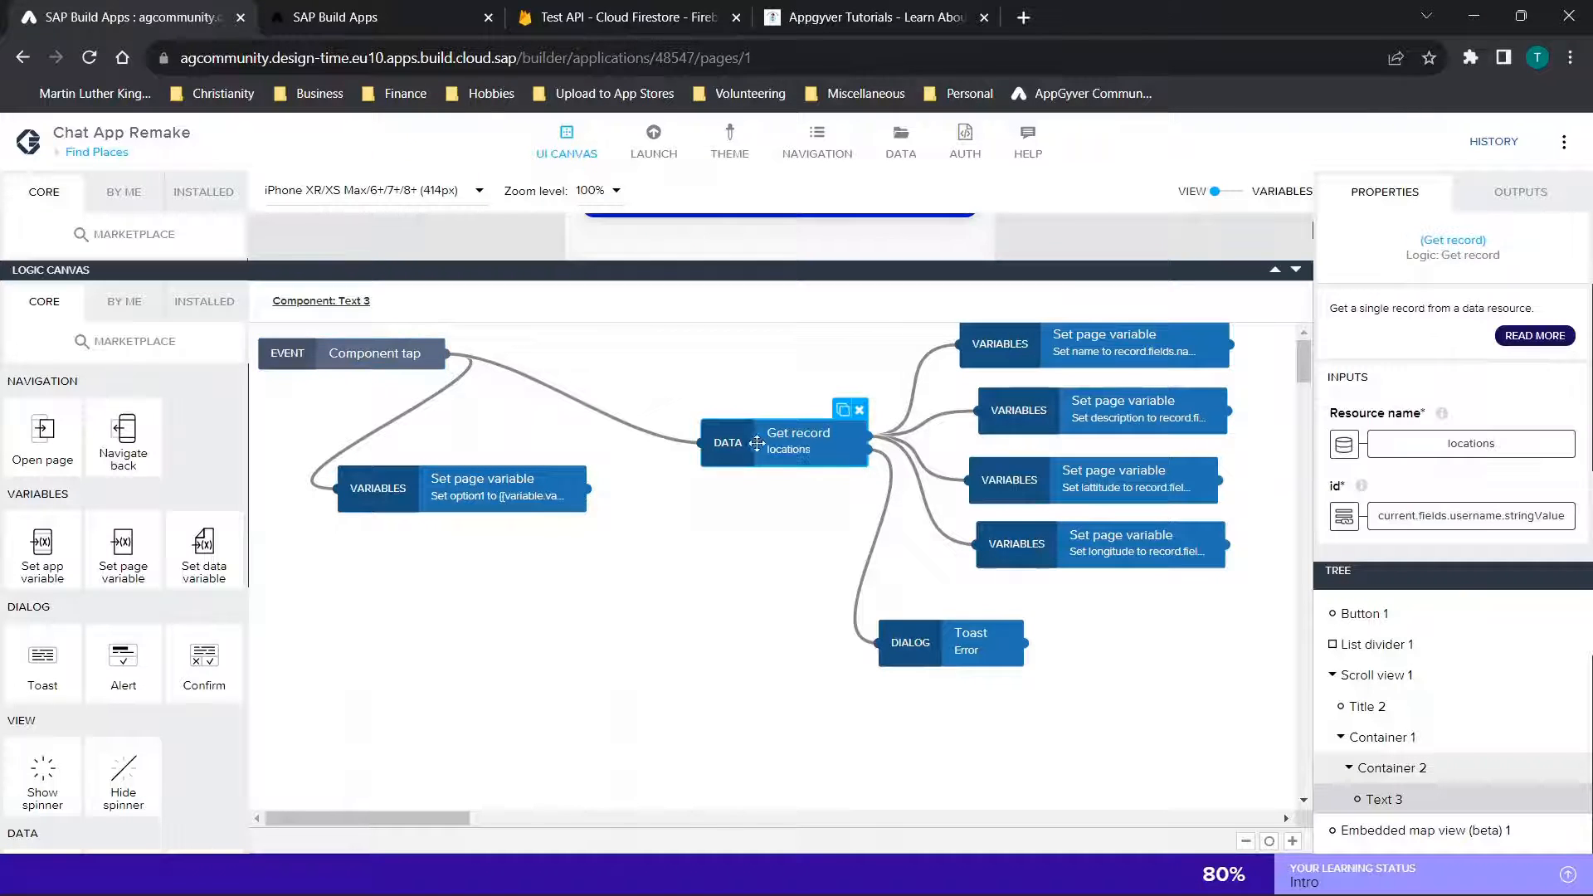
scroll(188, 558, down, 5)
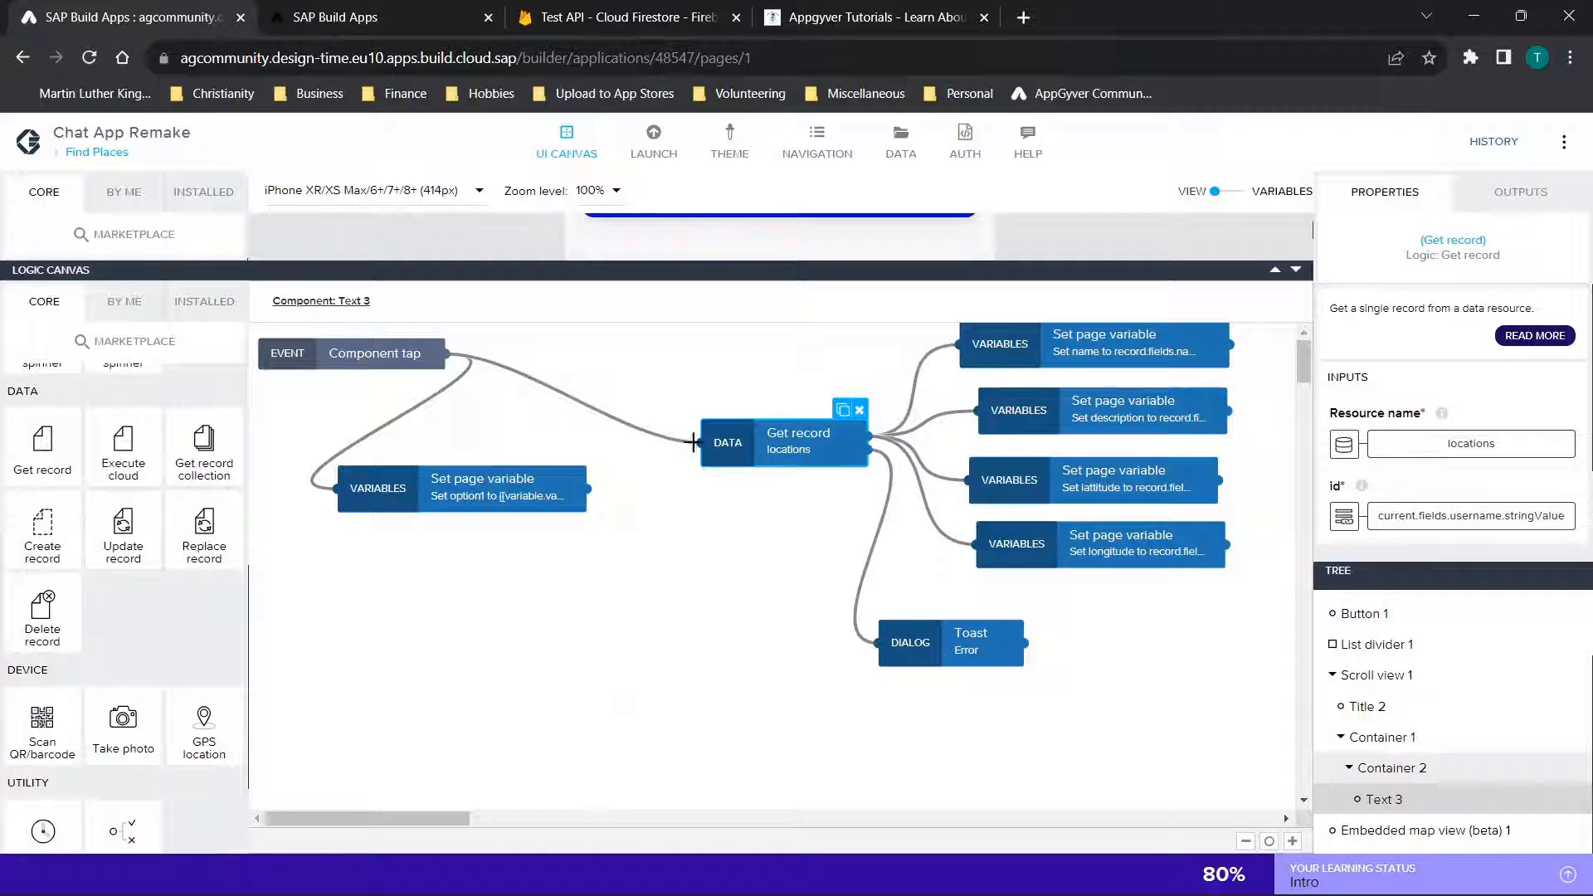
scroll(1500, 409, down, 1)
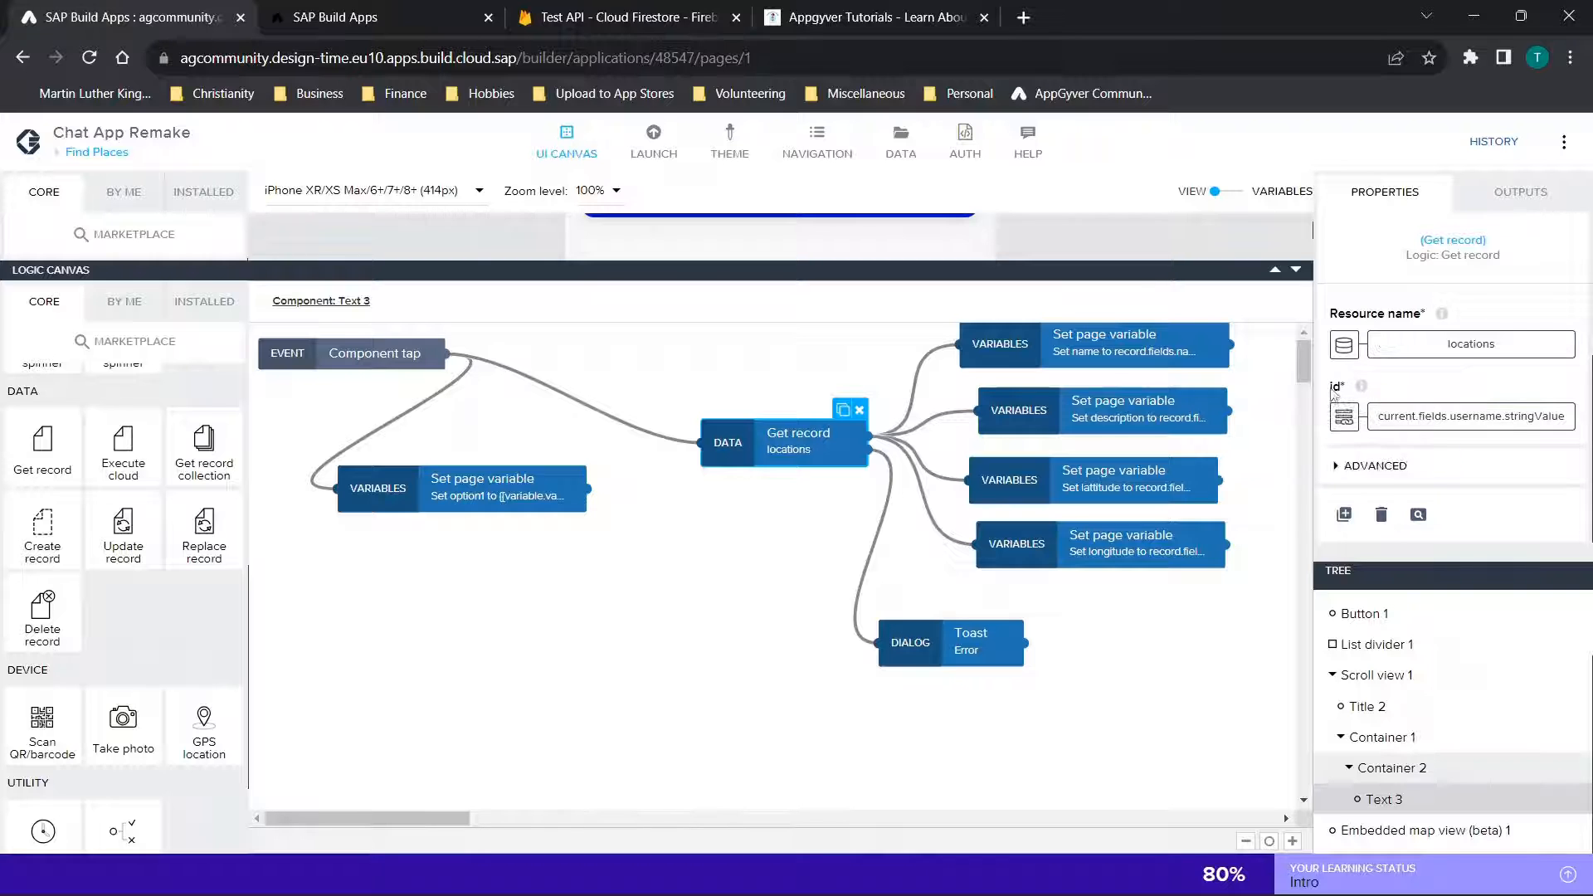
click(1345, 416)
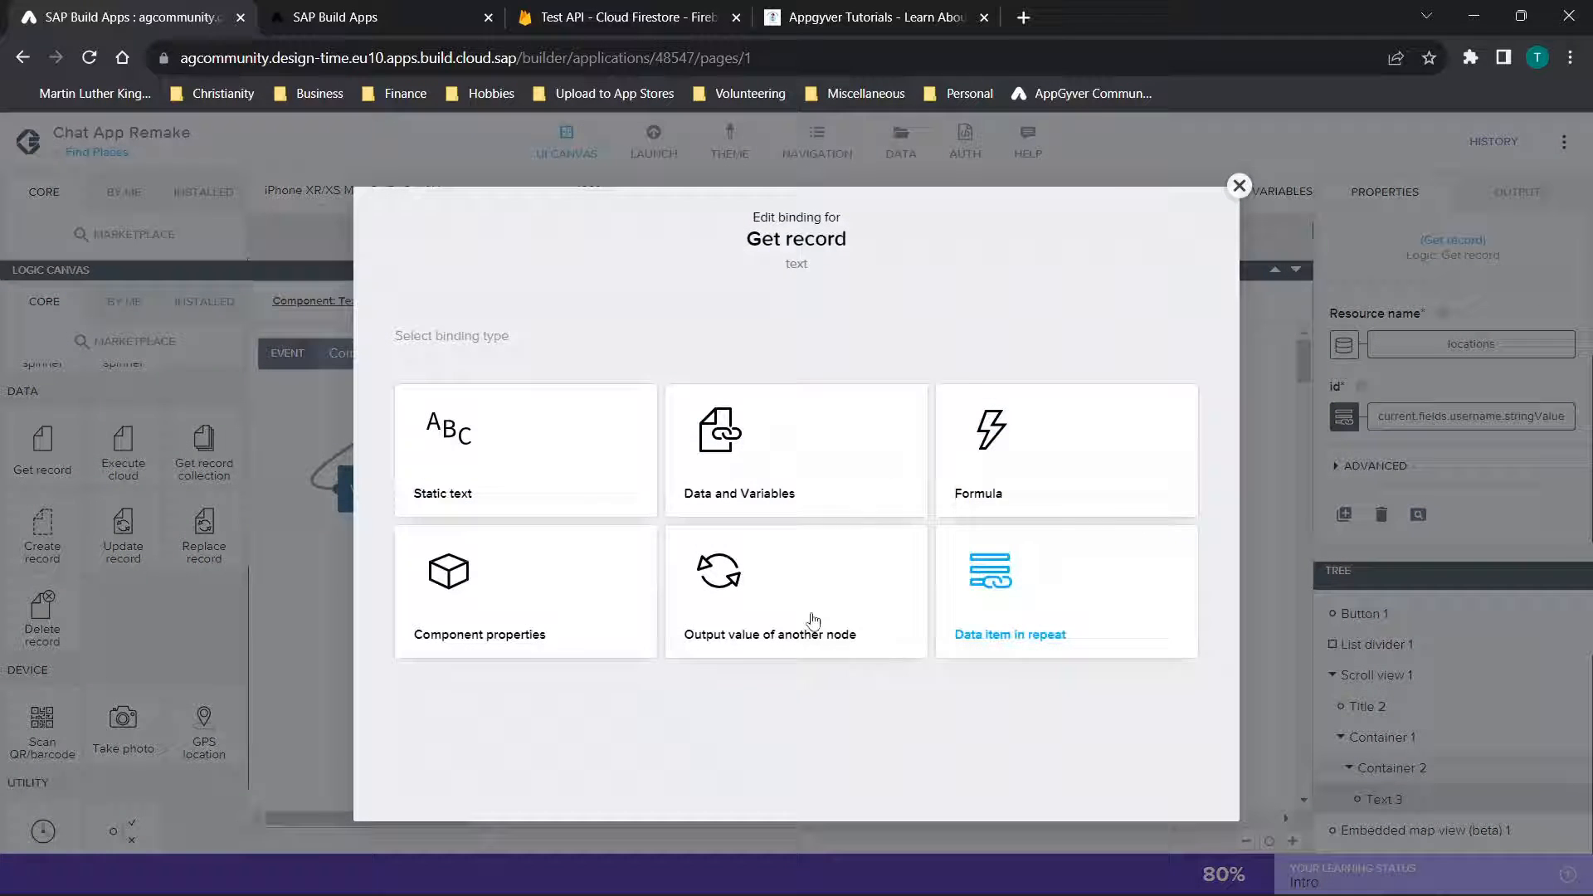
click(1088, 592)
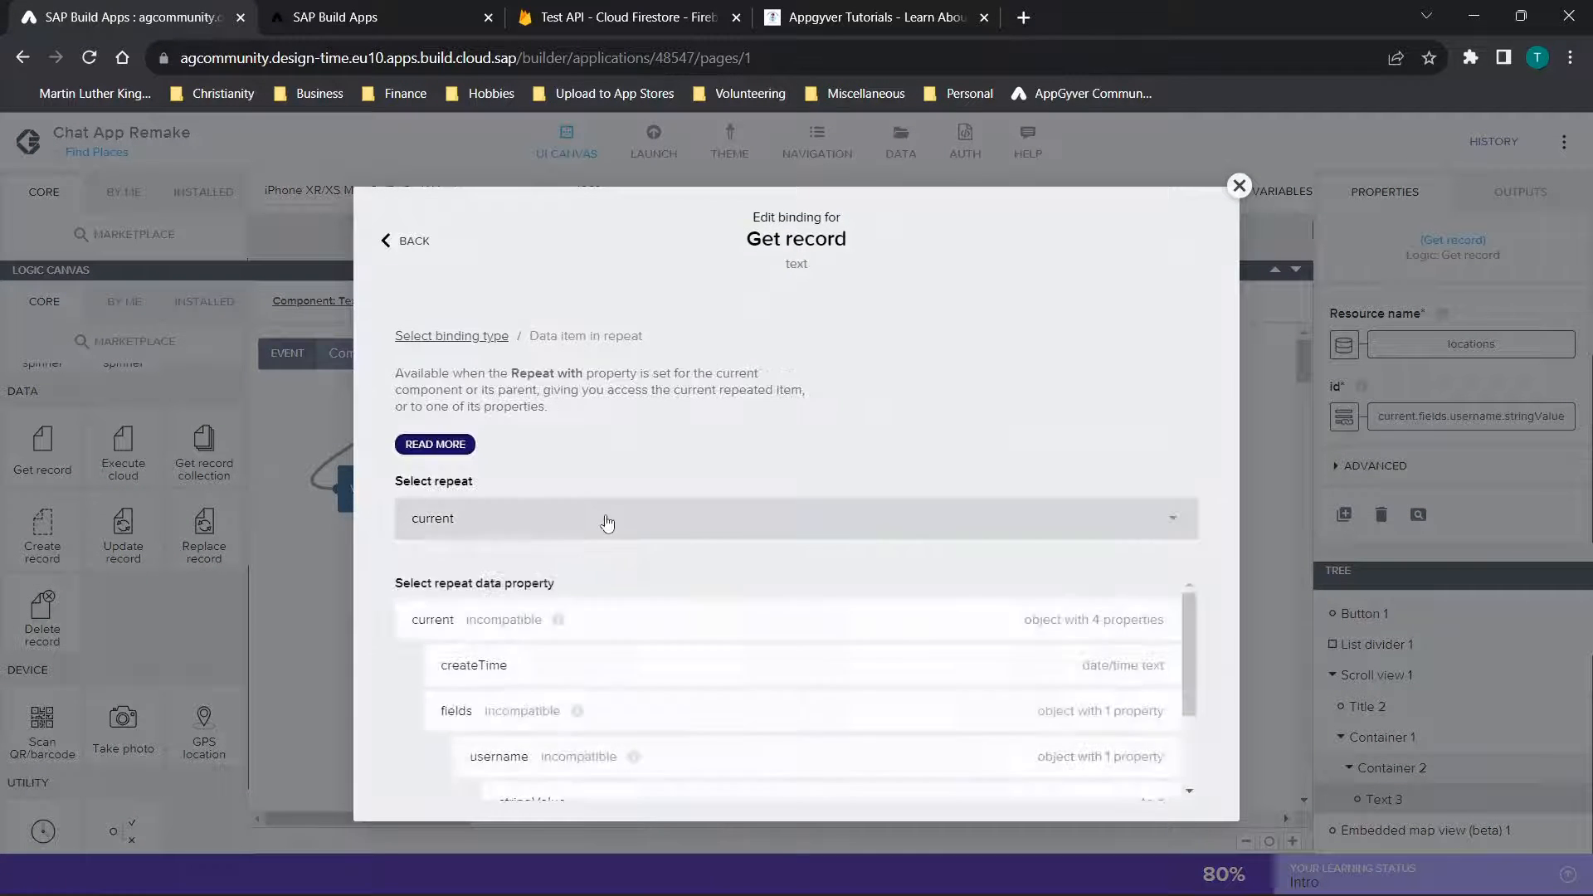
scroll(850, 691, down, 1)
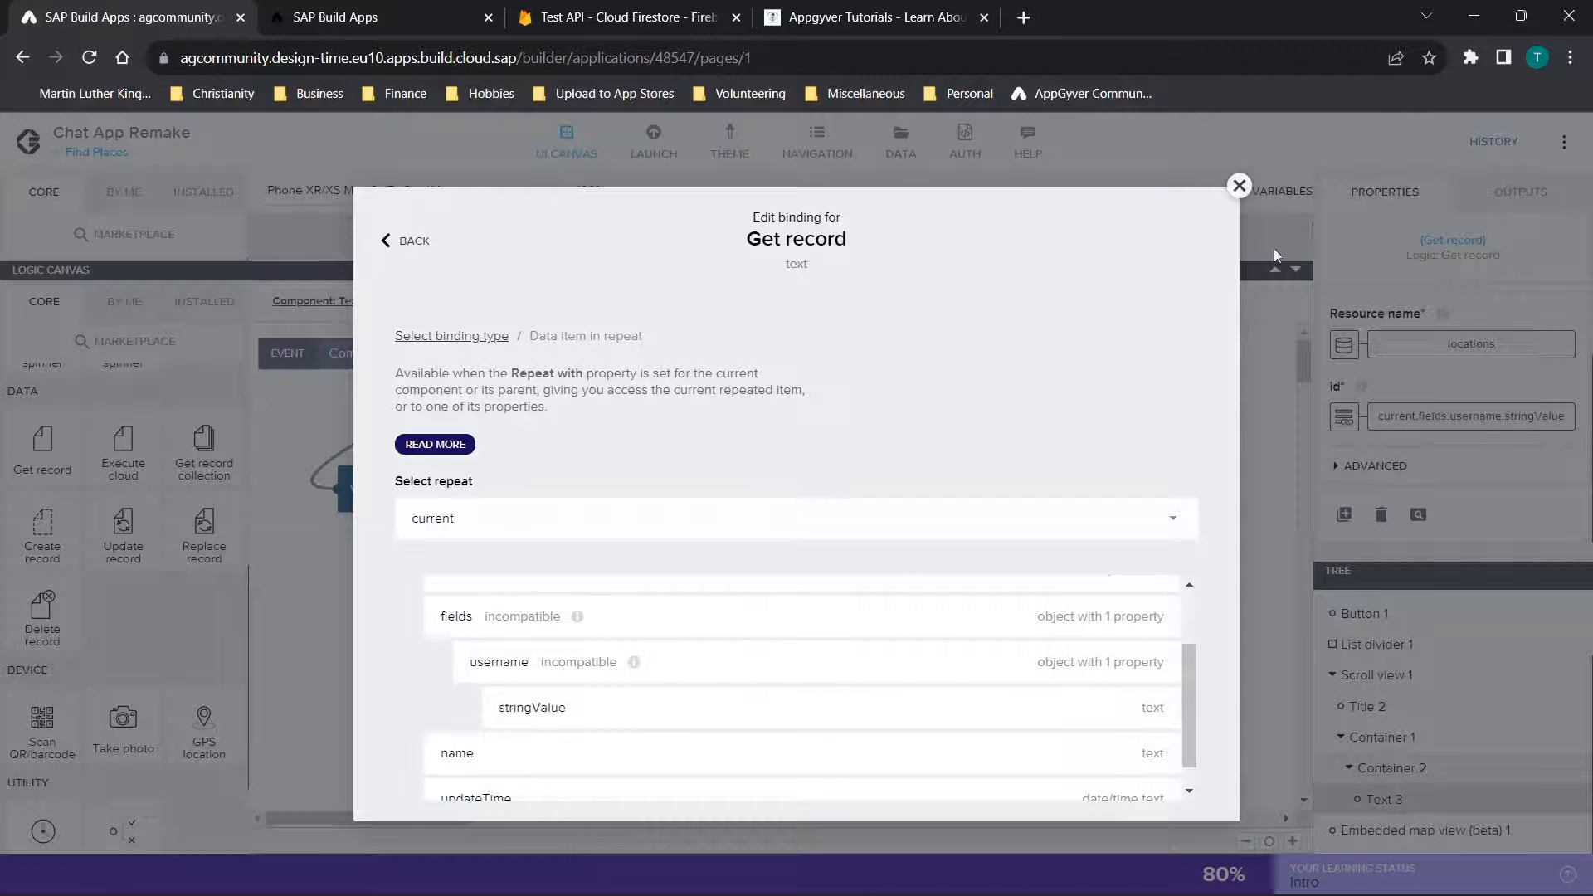
click(1238, 186)
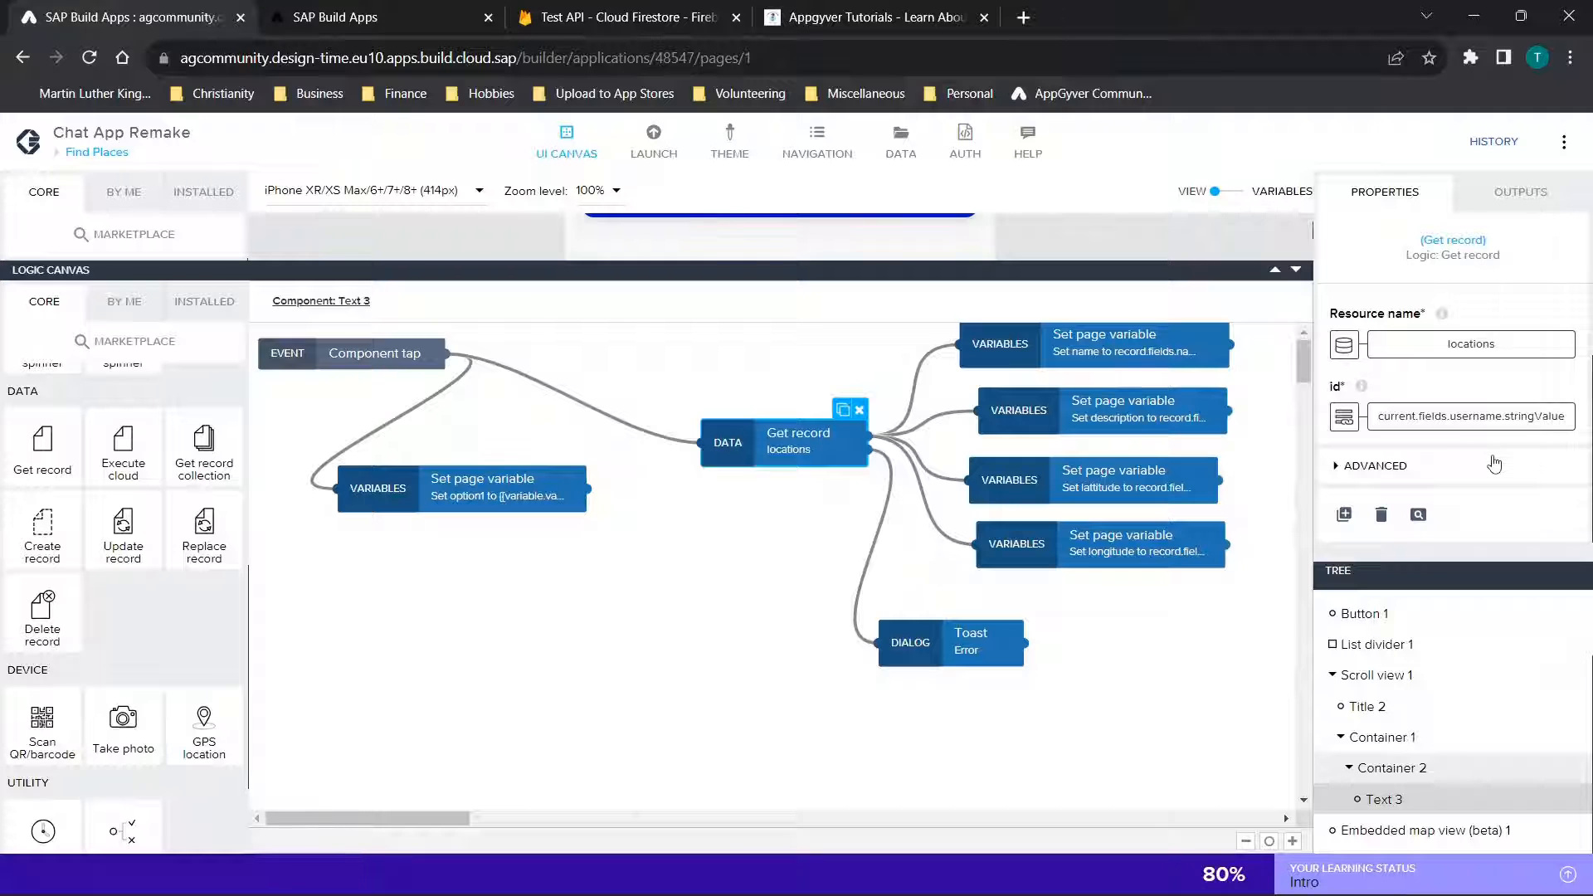
Select the Location2 favorite in the running preview, and return to Text 3's logic in the editor
click(365, 17)
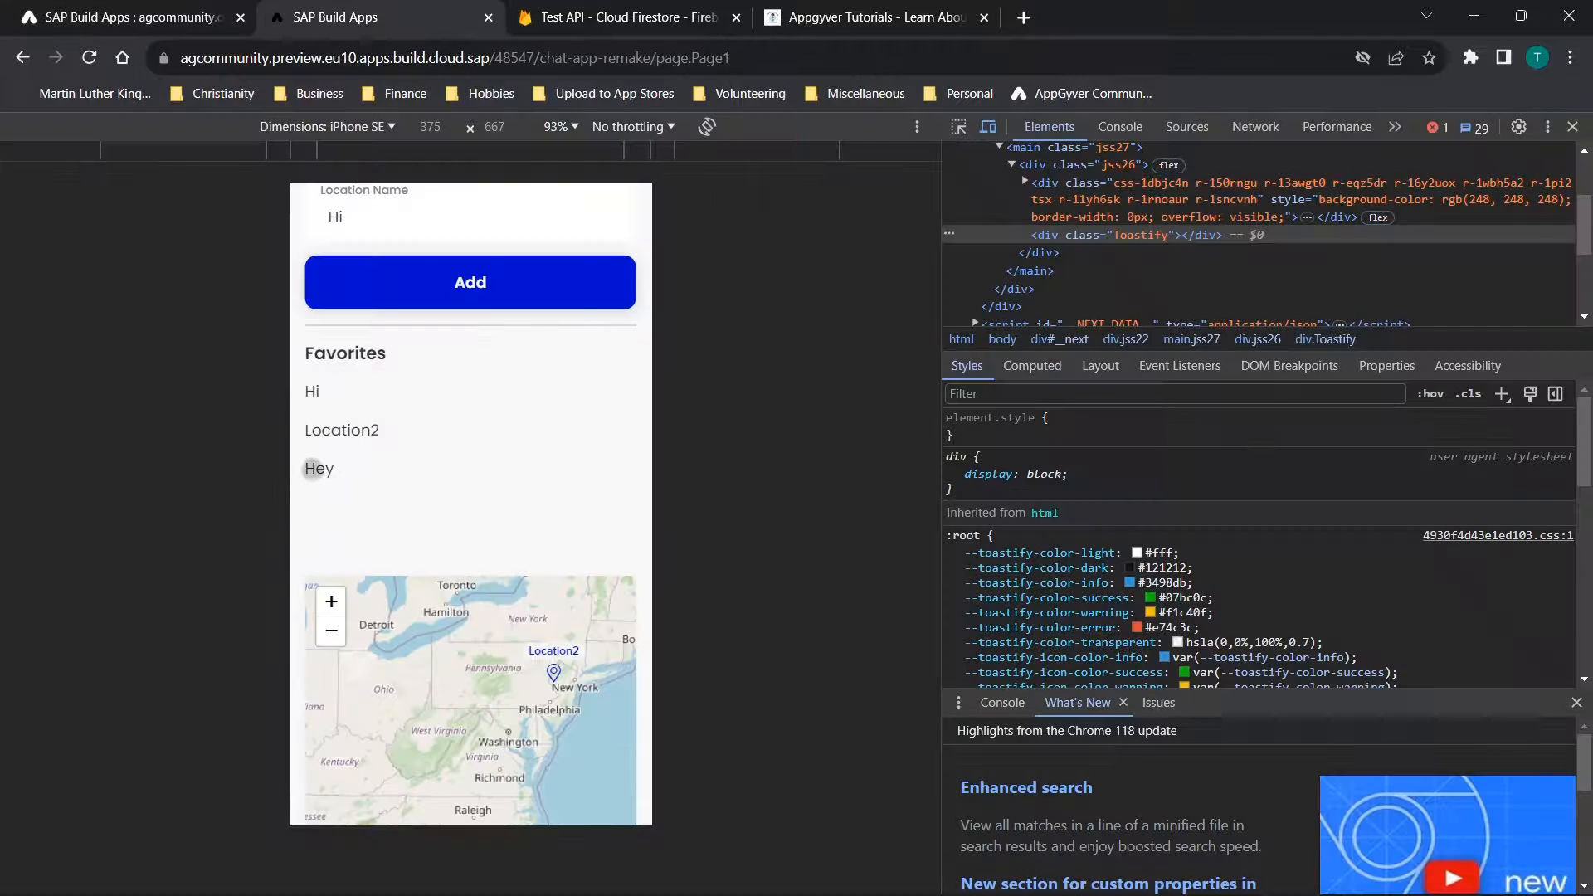
click(346, 428)
click(99, 10)
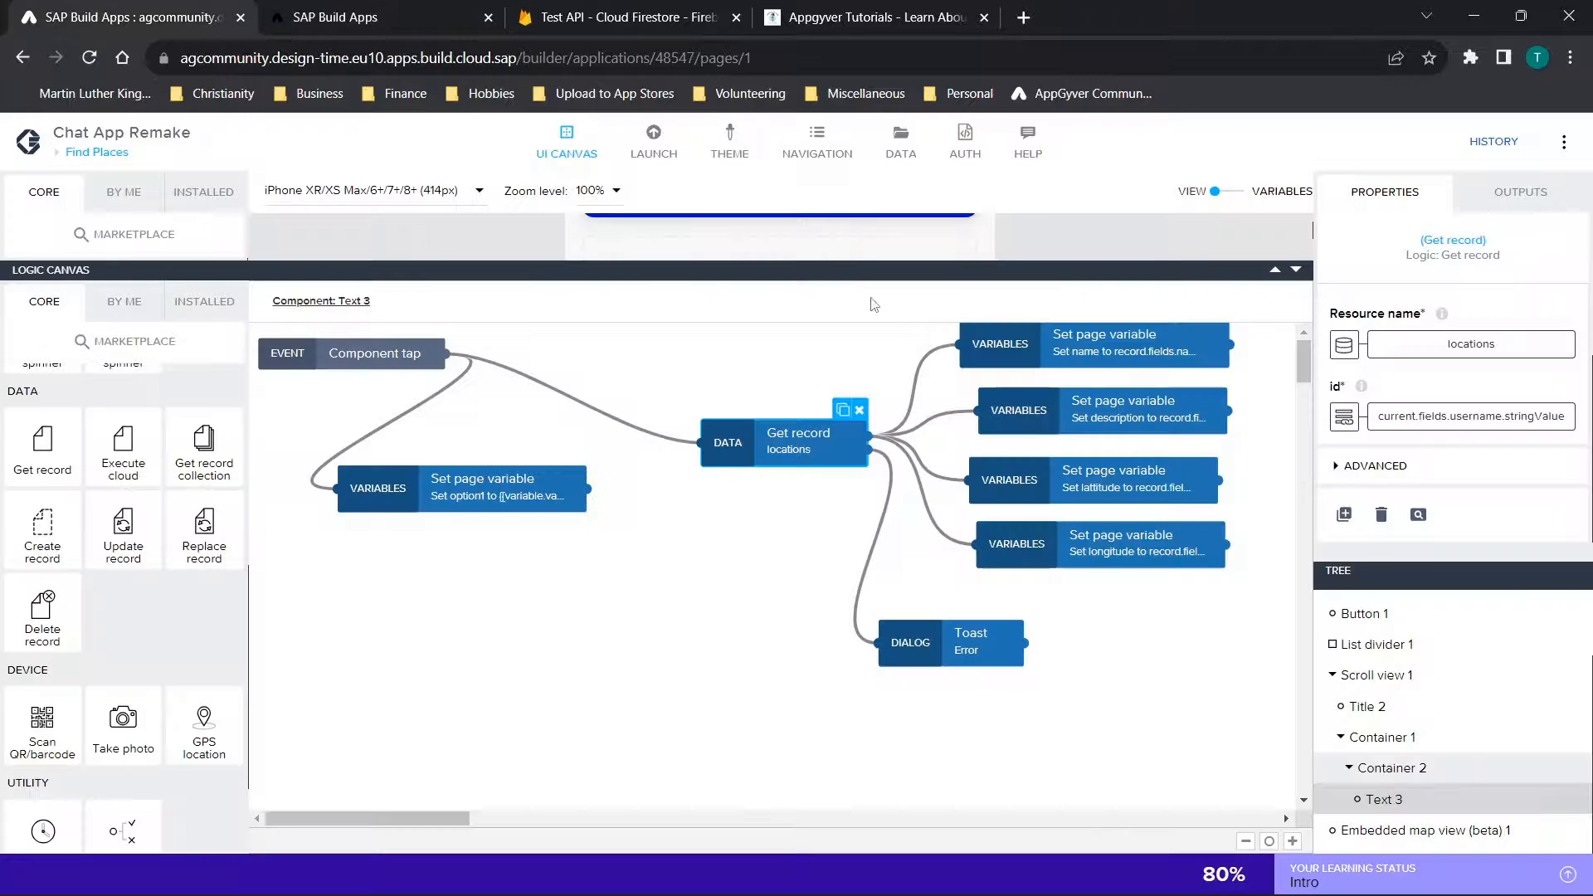
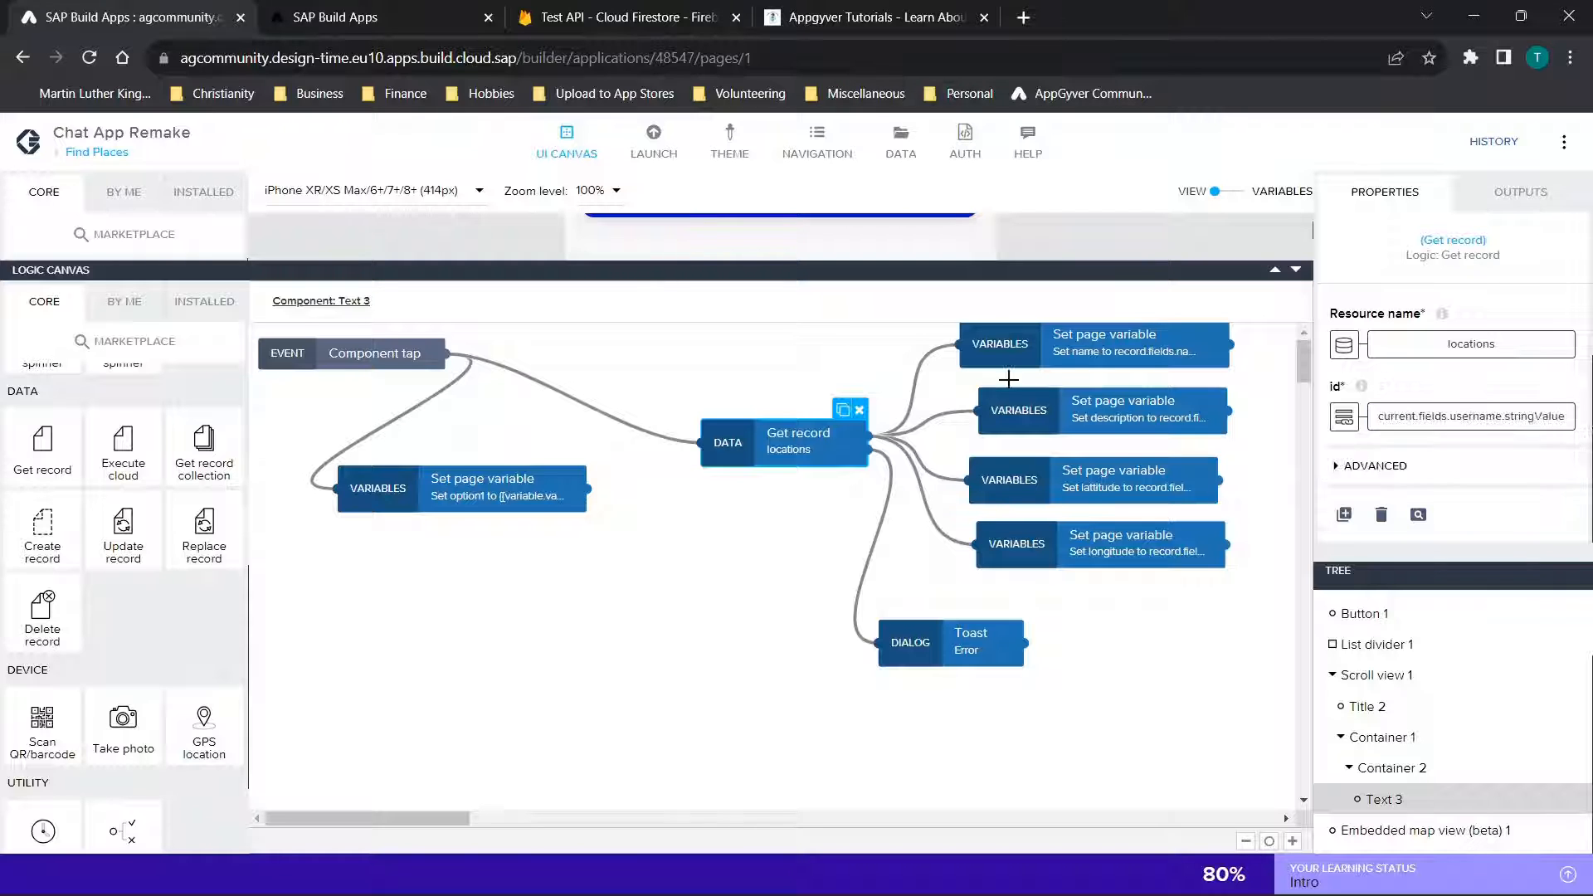
Inspect the Set page variable nodes for name, description, lattitude and longitude that follow the Get record node
scroll(1040, 591, right, 3)
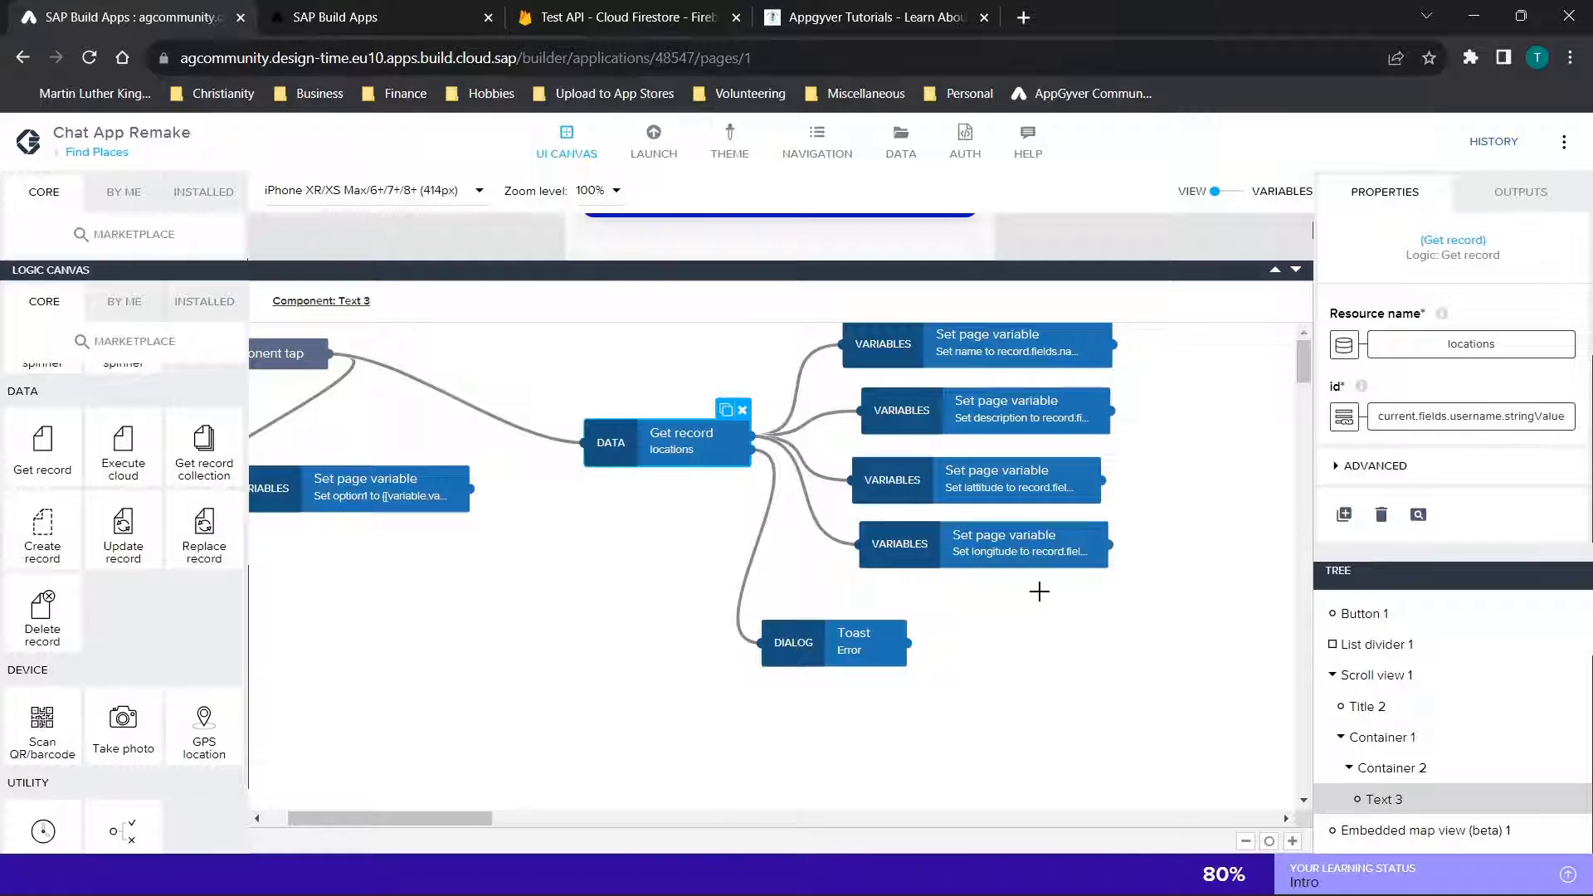
click(977, 326)
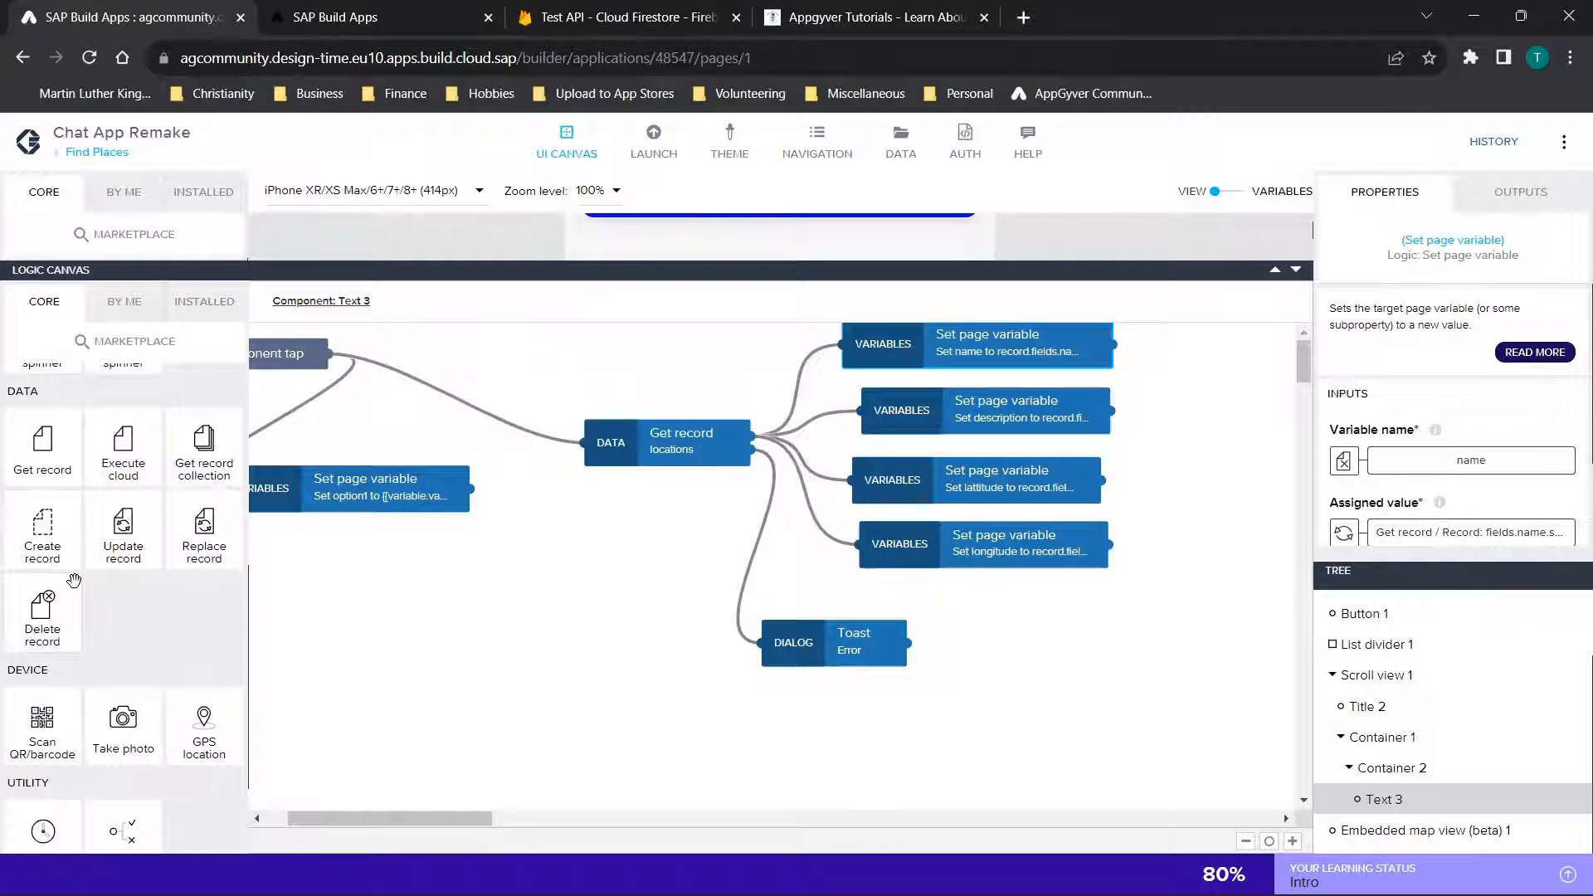
scroll(46, 519, up, 3)
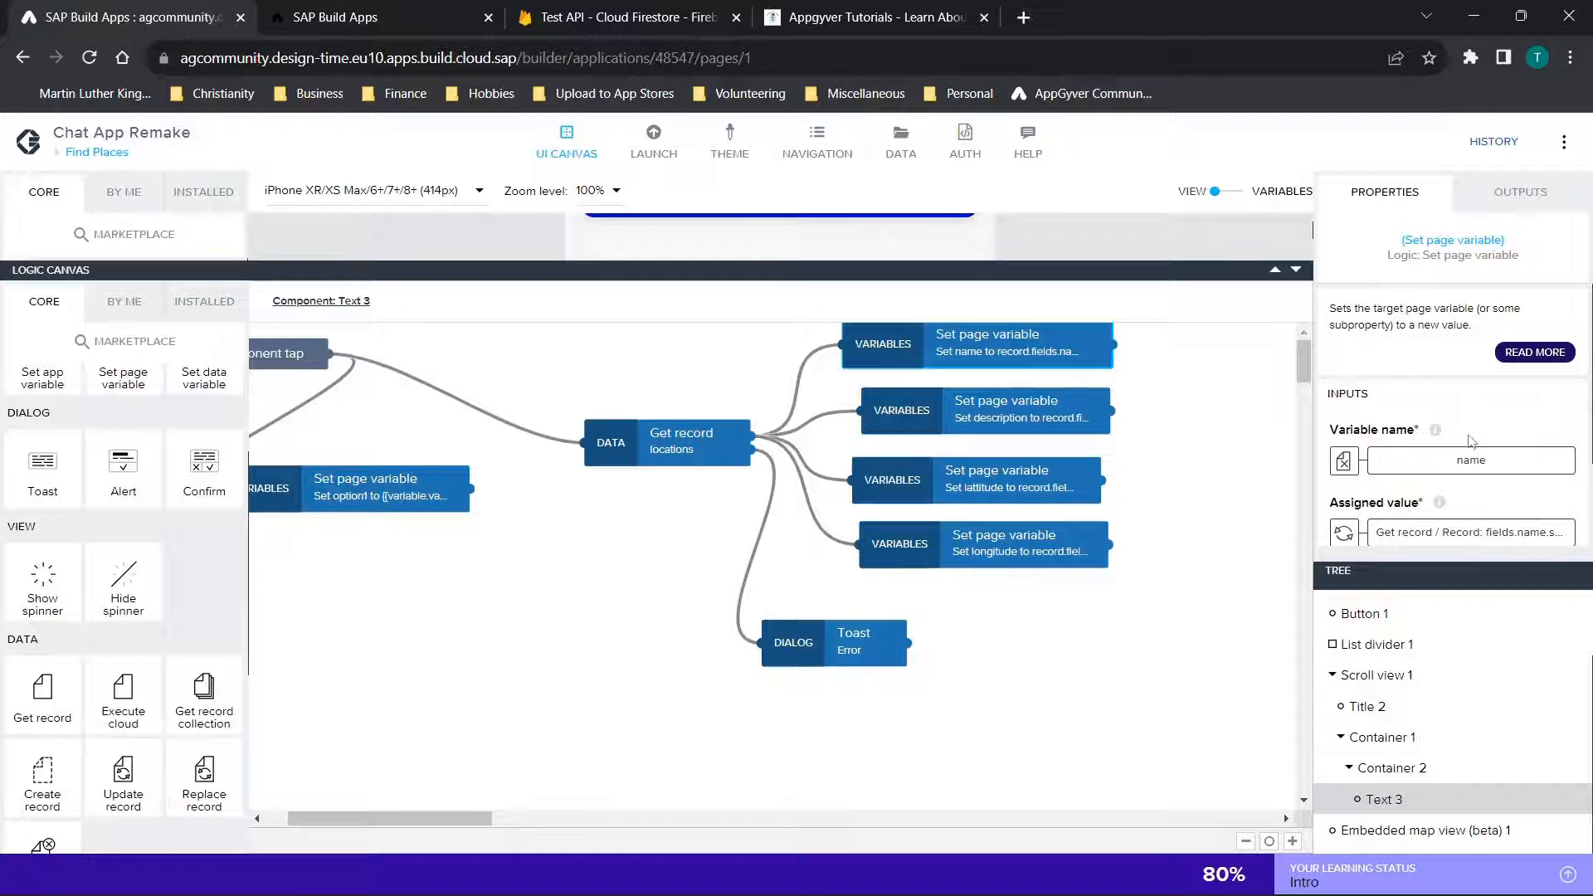
click(990, 423)
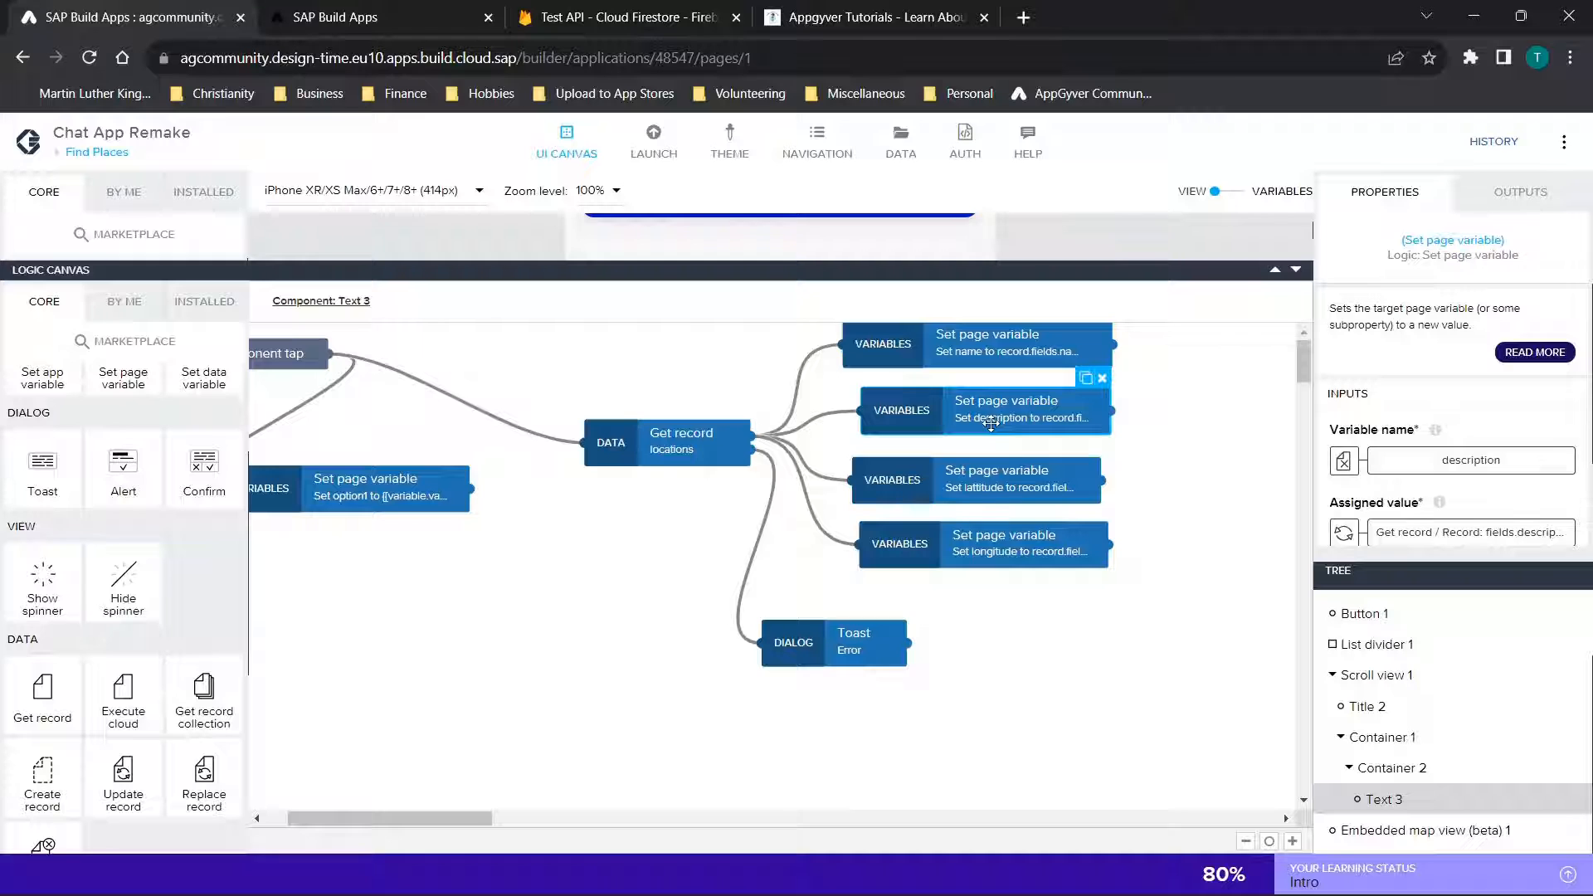
click(988, 489)
click(1013, 548)
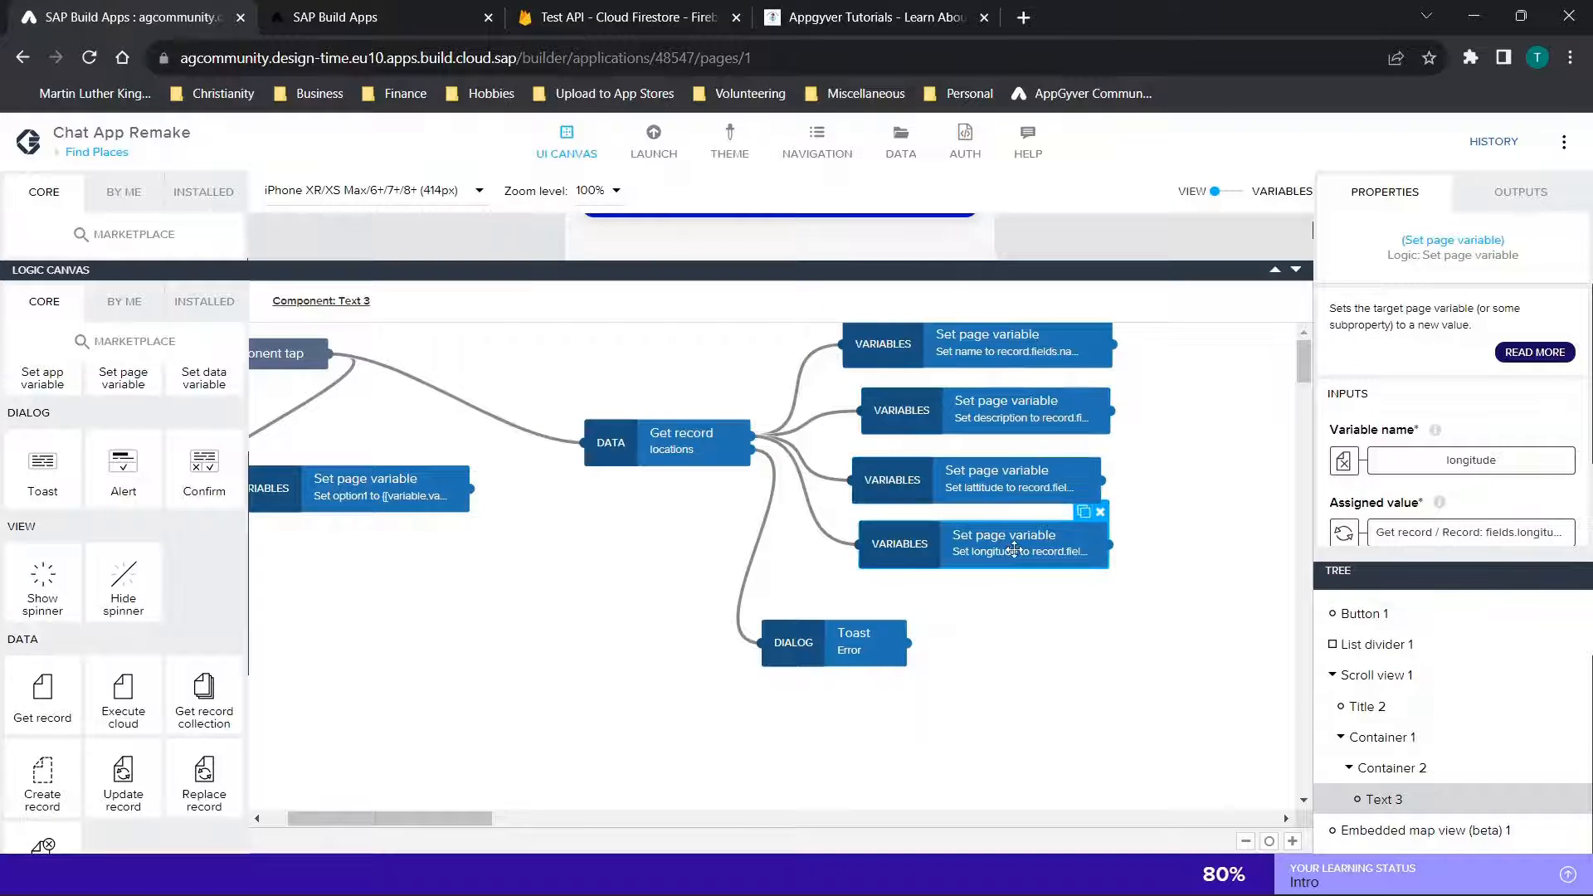
Bind the name variable's assigned value to the Get record output fields.name.stringValue and save the binding
click(1029, 355)
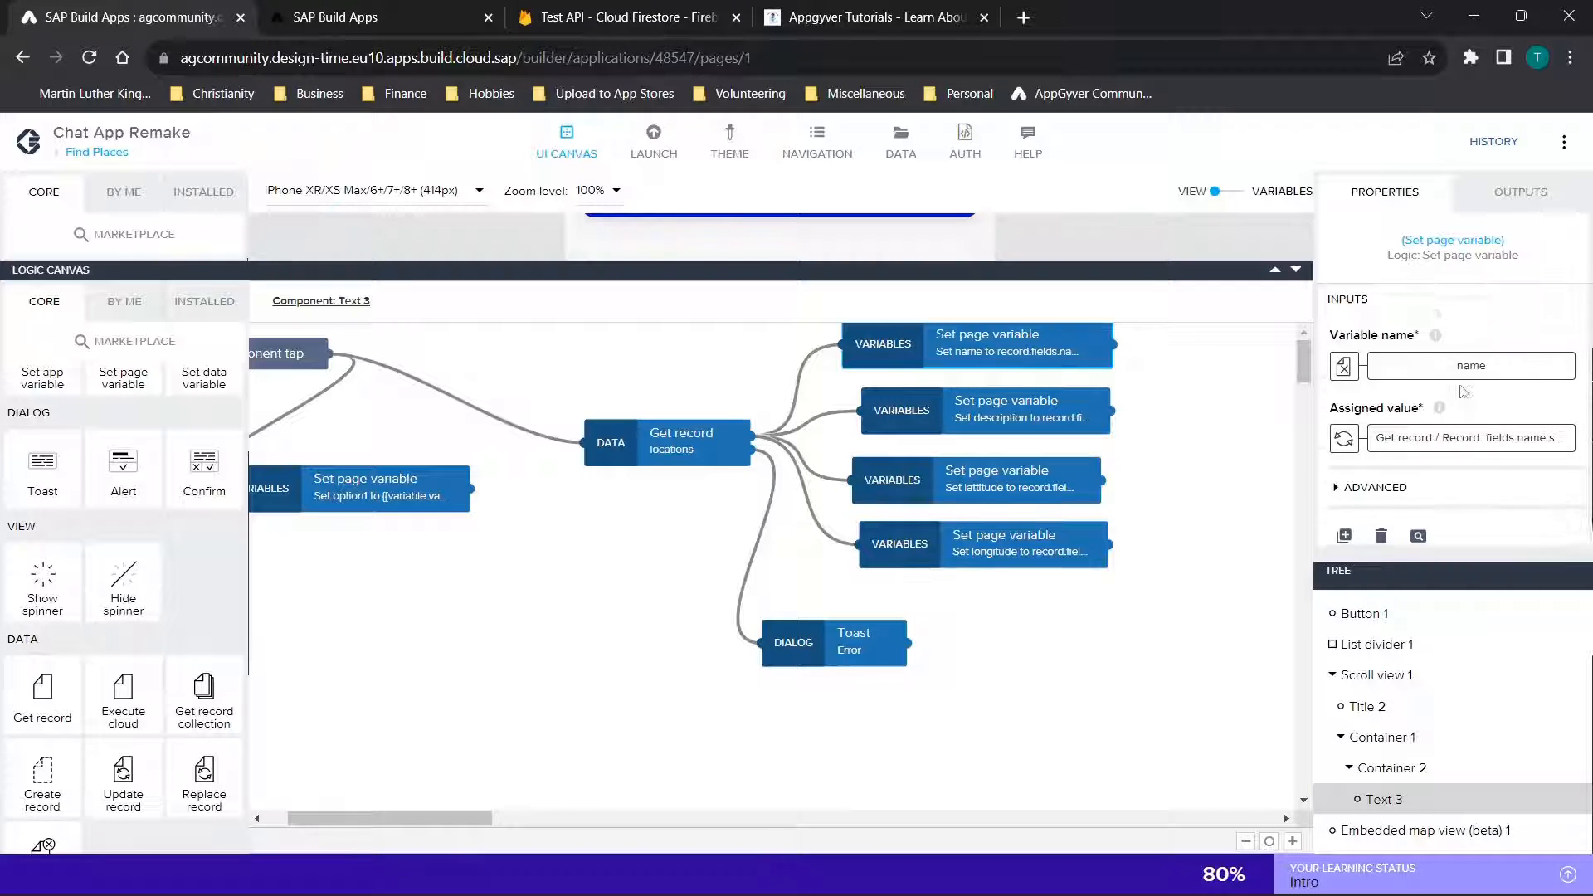
scroll(1336, 424, down, 2)
click(1345, 421)
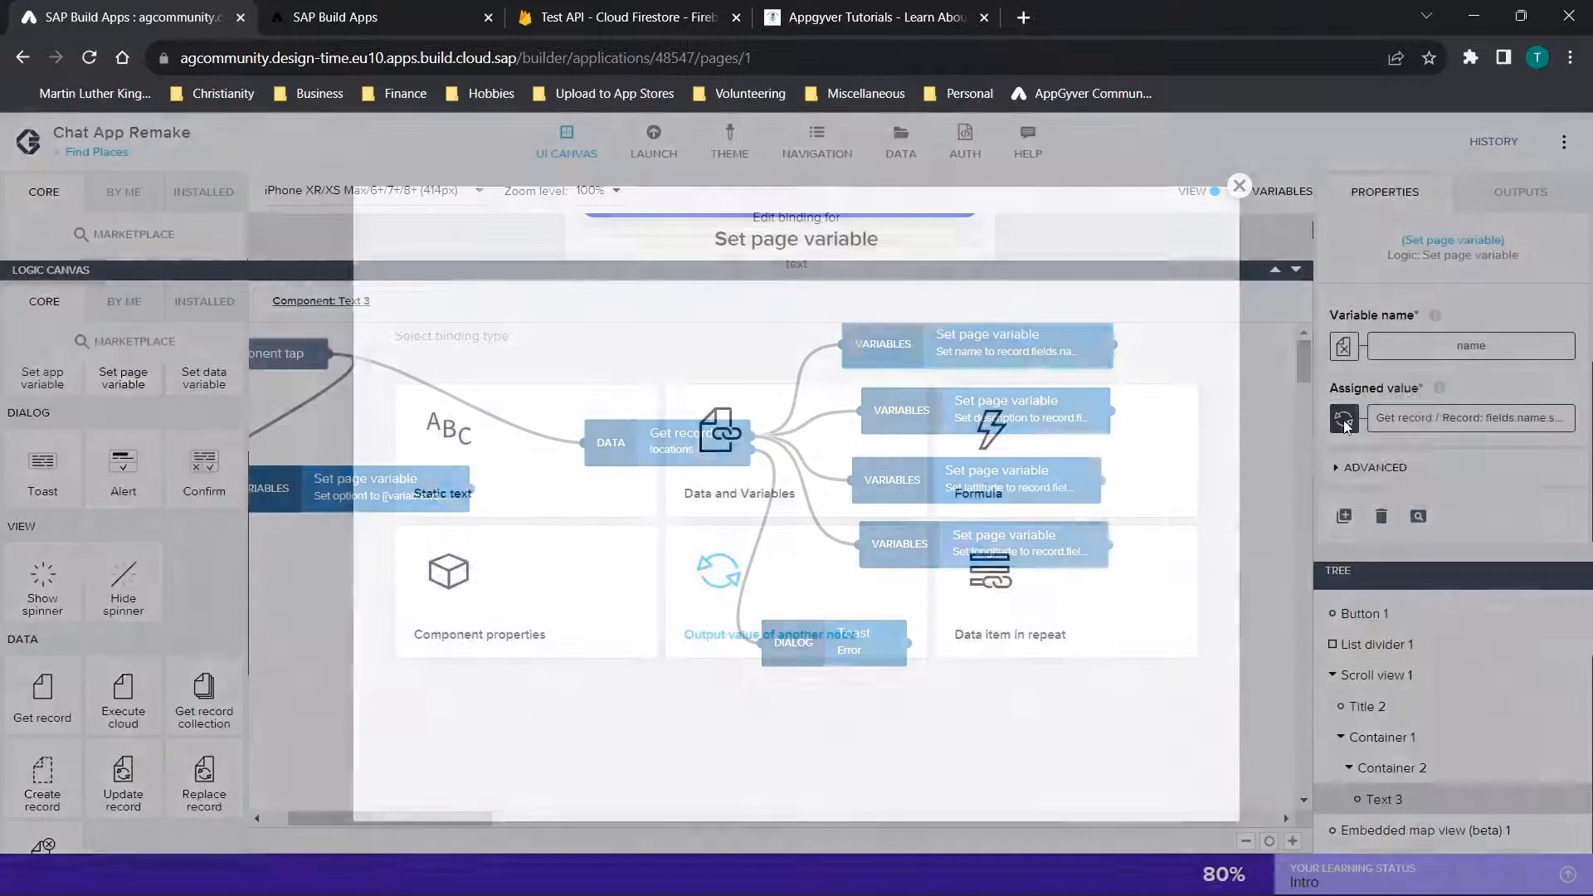
click(811, 603)
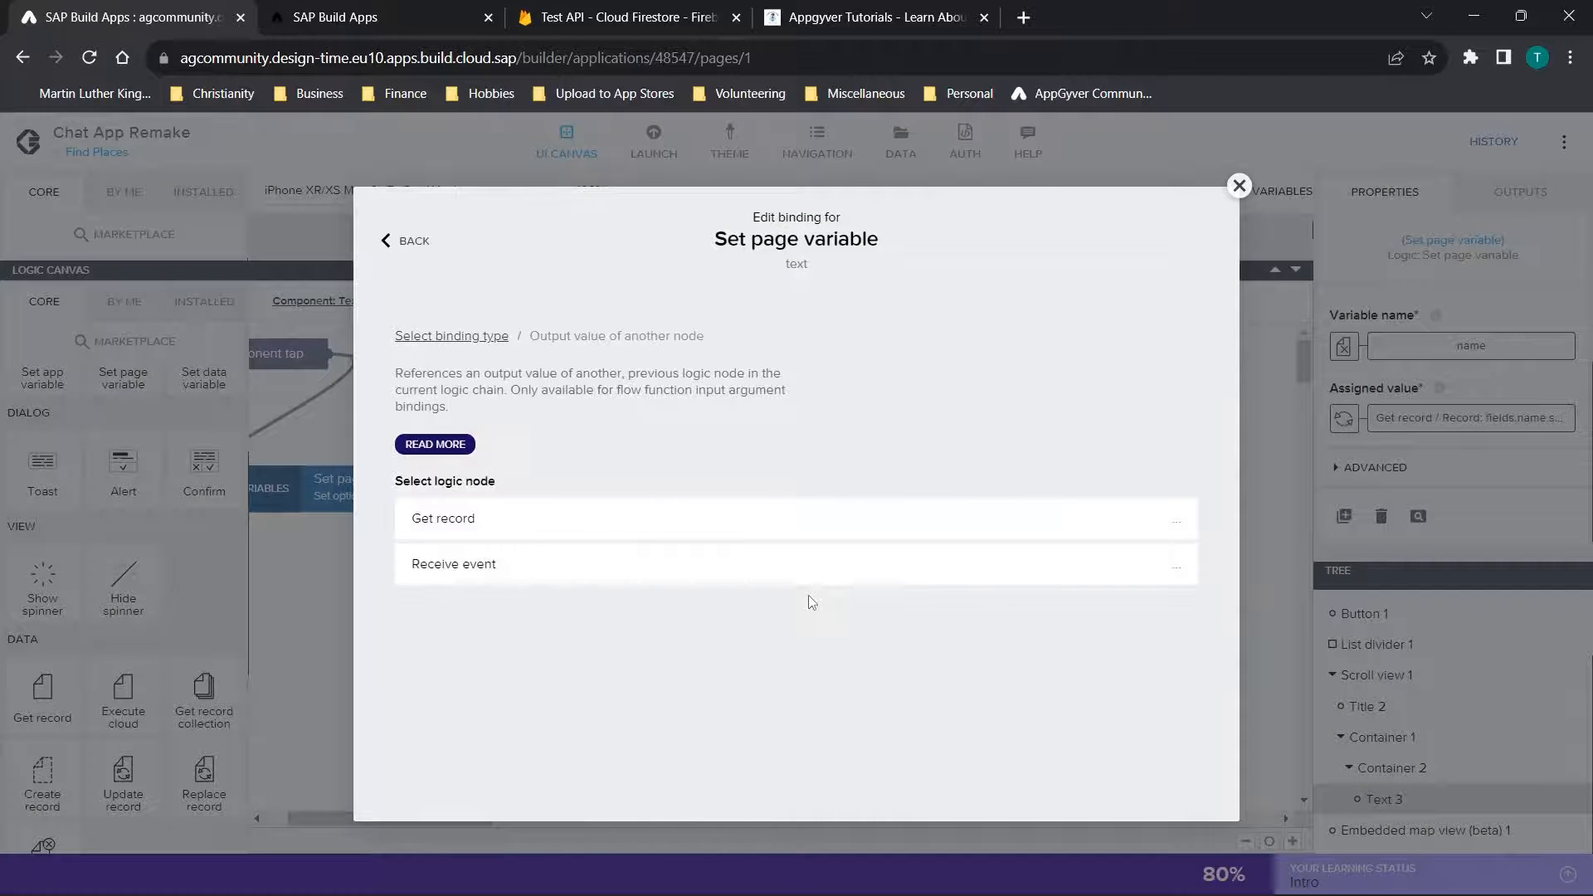
click(631, 524)
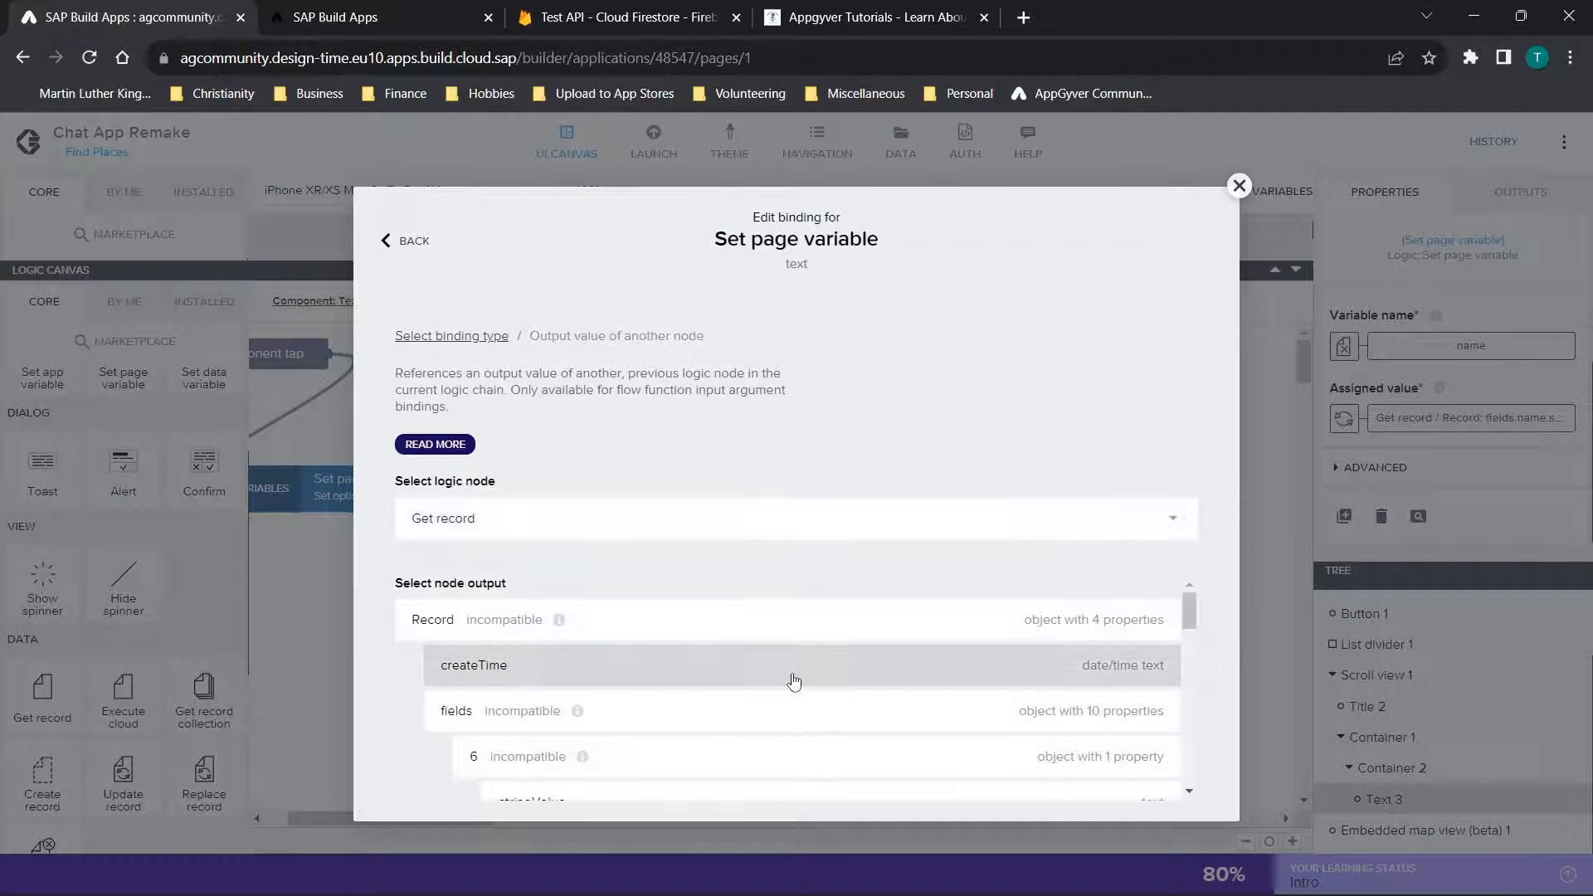
scroll(792, 672, down, 5)
scroll(792, 672, down, 5)
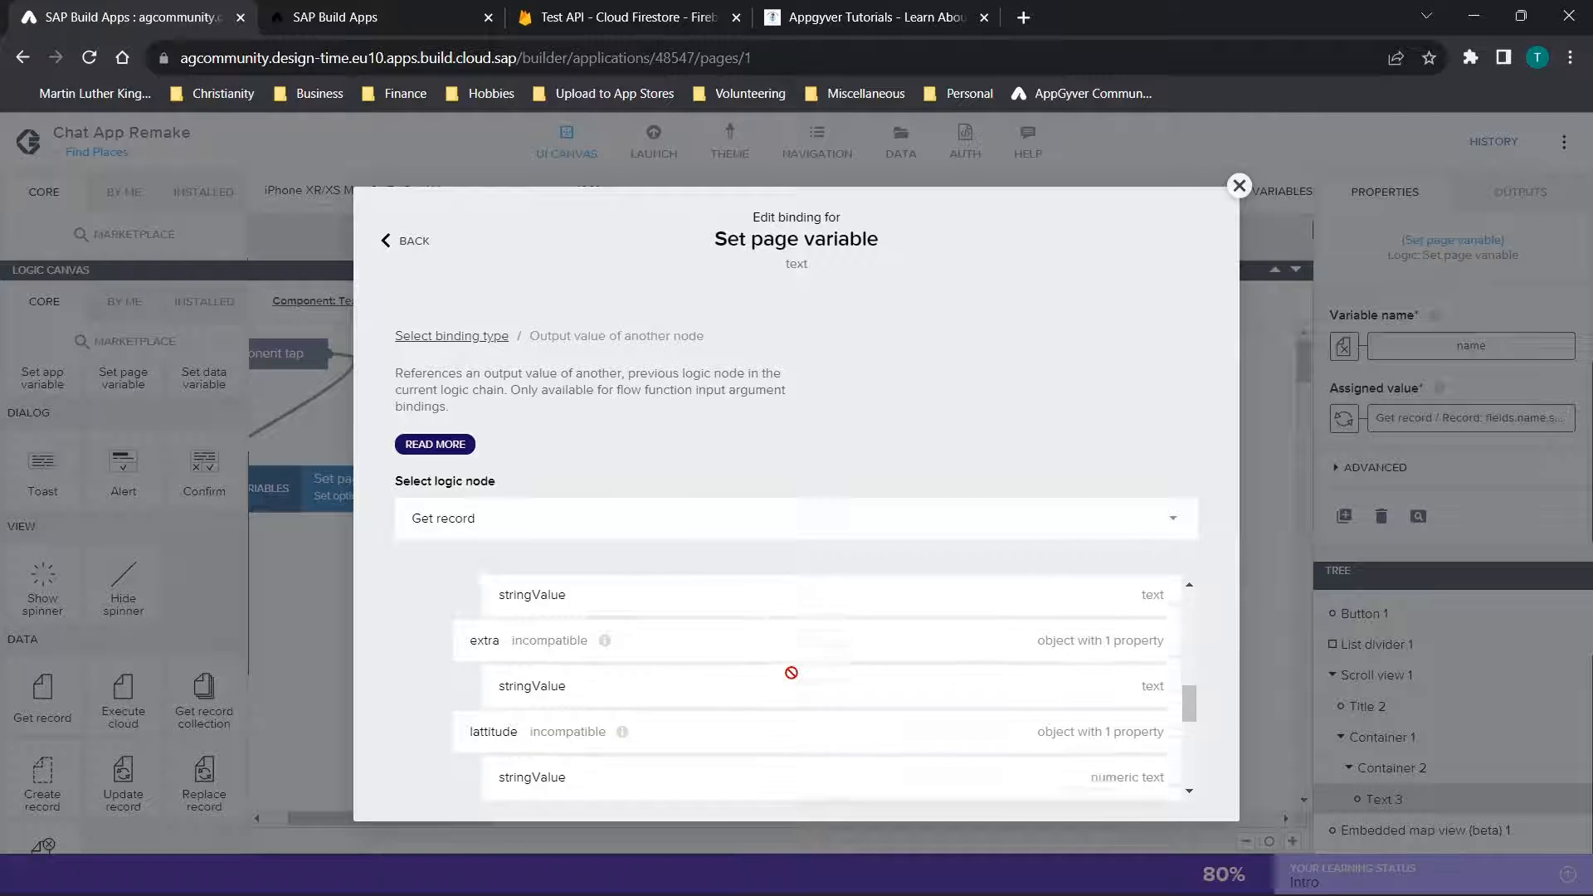
click(581, 701)
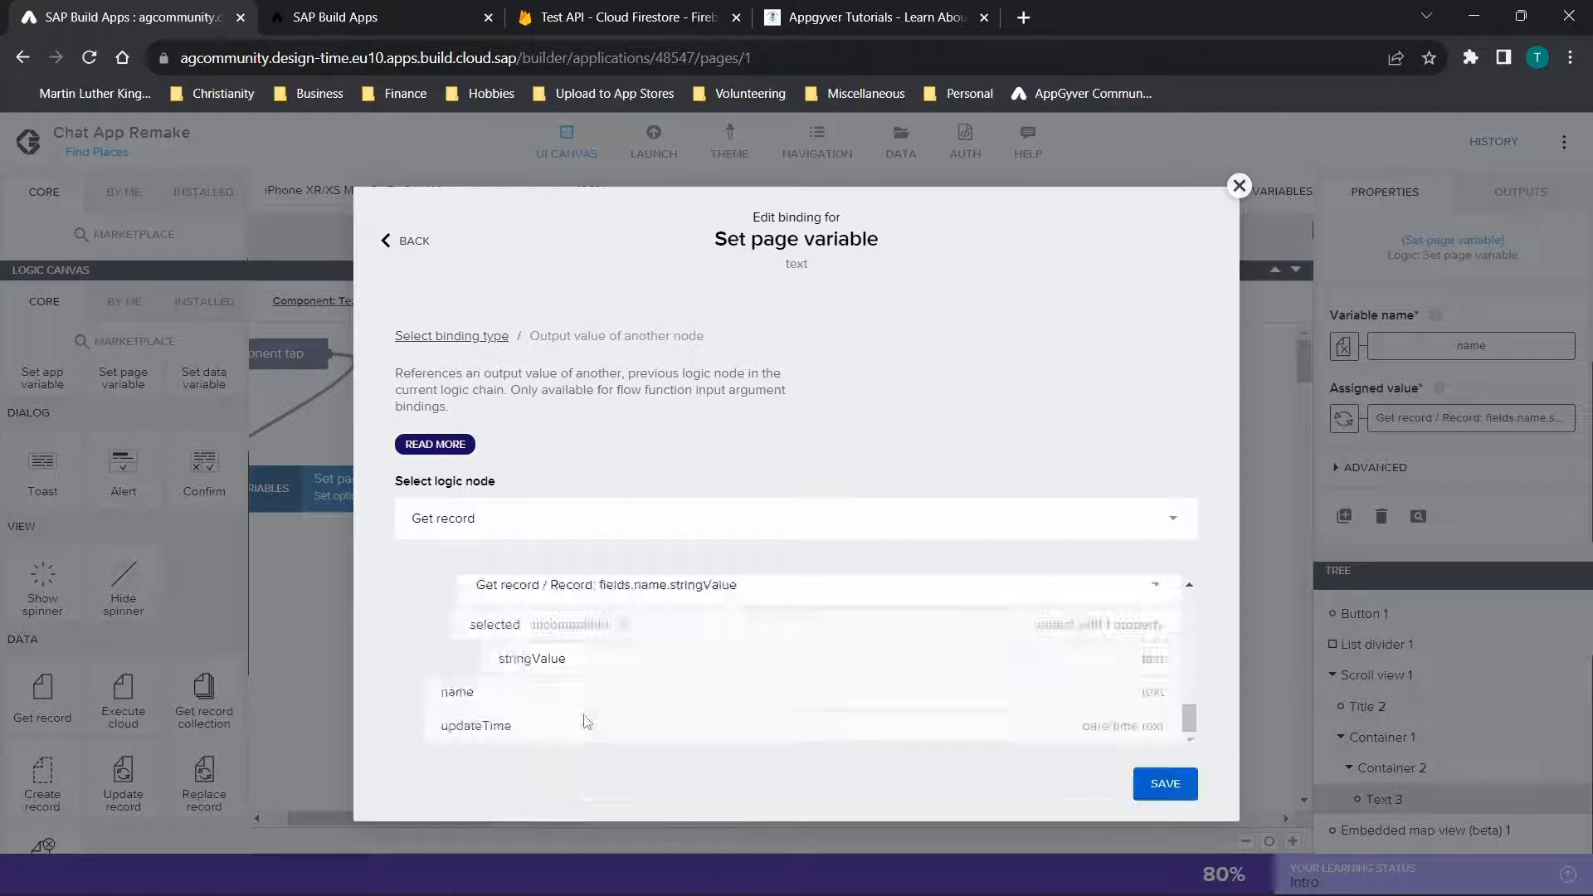
click(1162, 687)
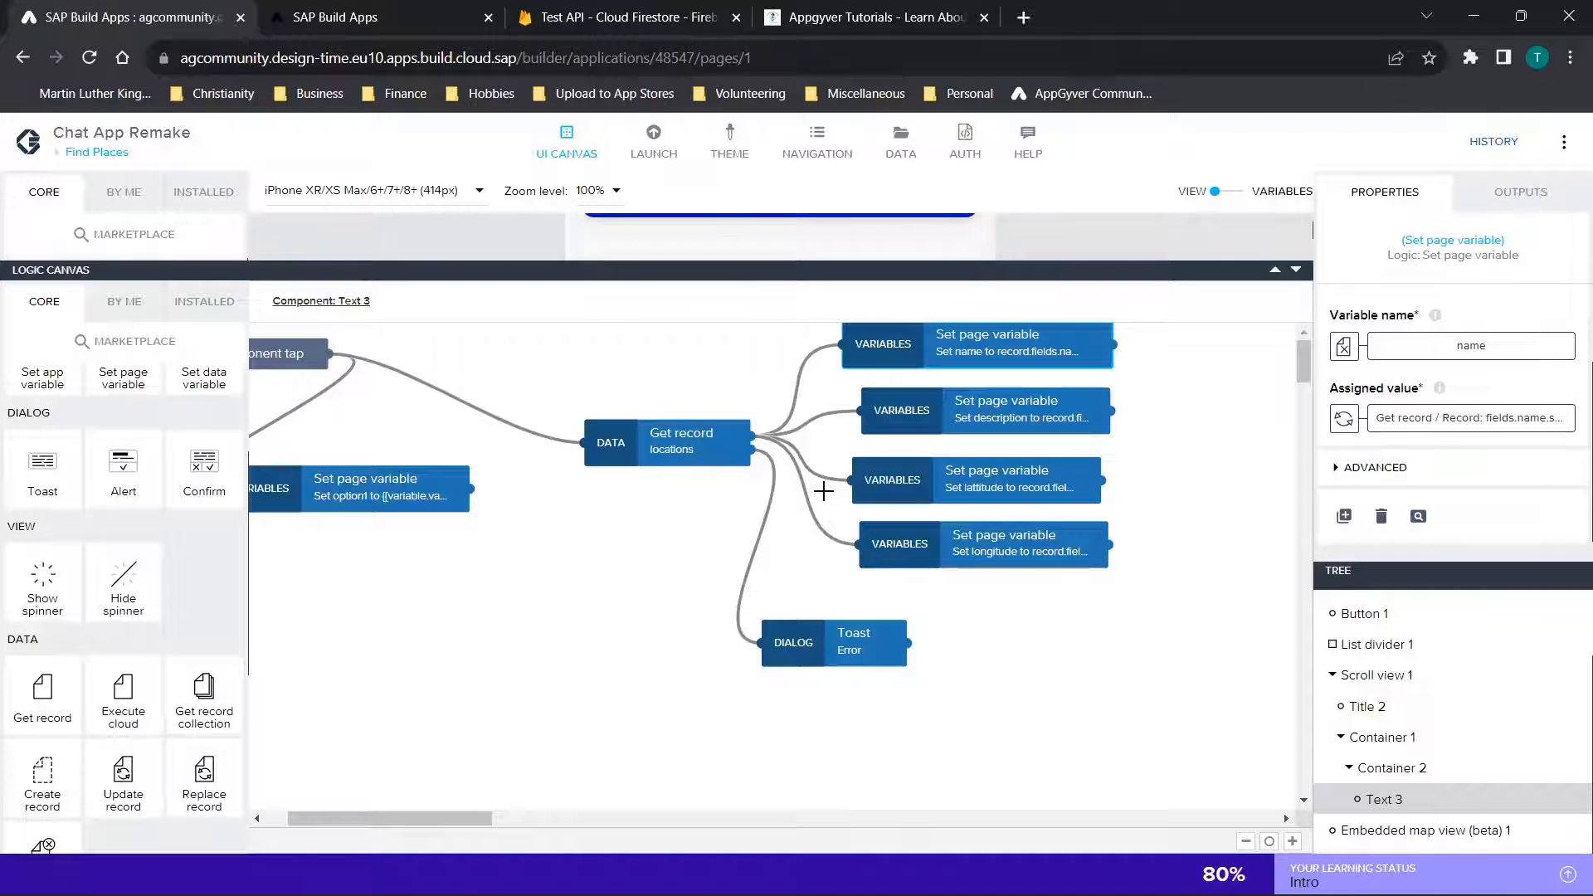
Switch to Firestore, view the Hey document in the location collection, and open and close its description field unchanged
click(626, 16)
click(265, 525)
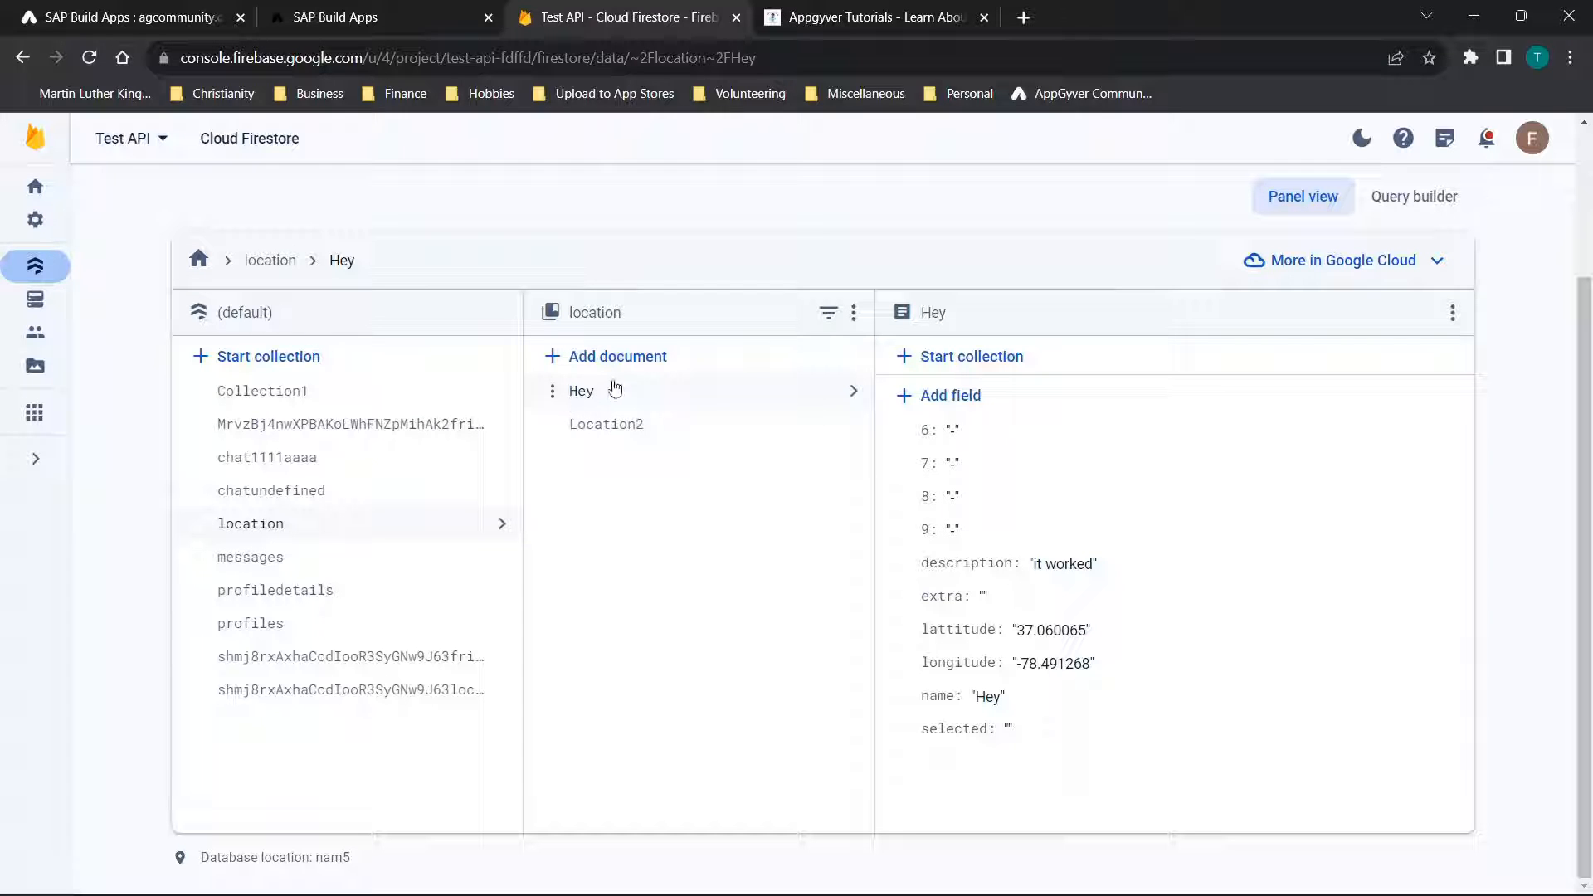
click(1052, 566)
click(1345, 704)
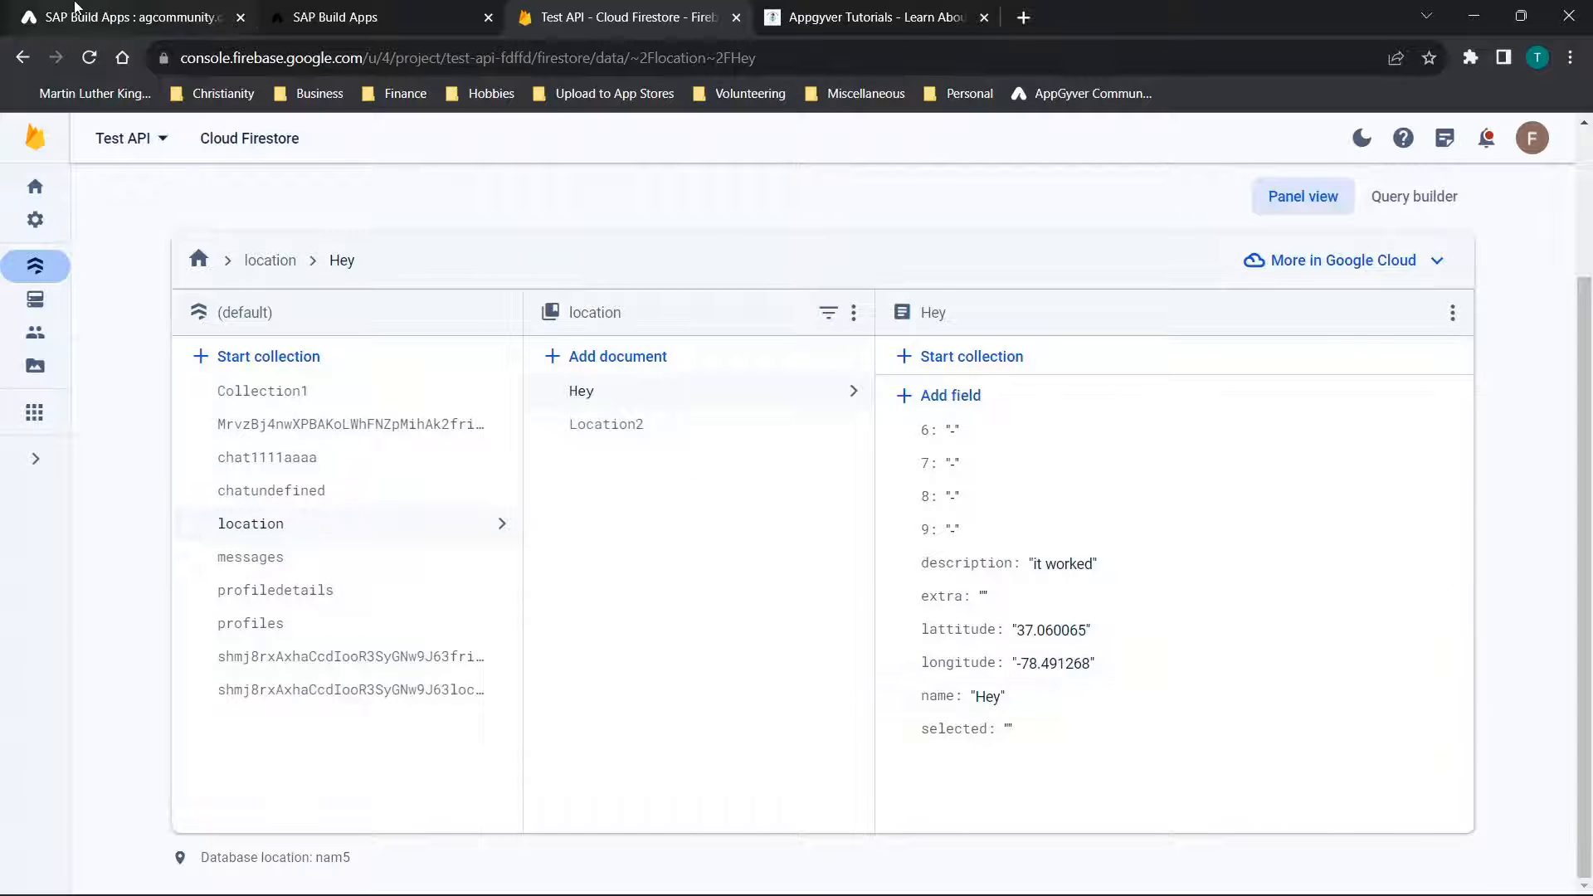
Return to the app editor, shrink the logic canvas, and inspect the embedded map view's properties
click(124, 16)
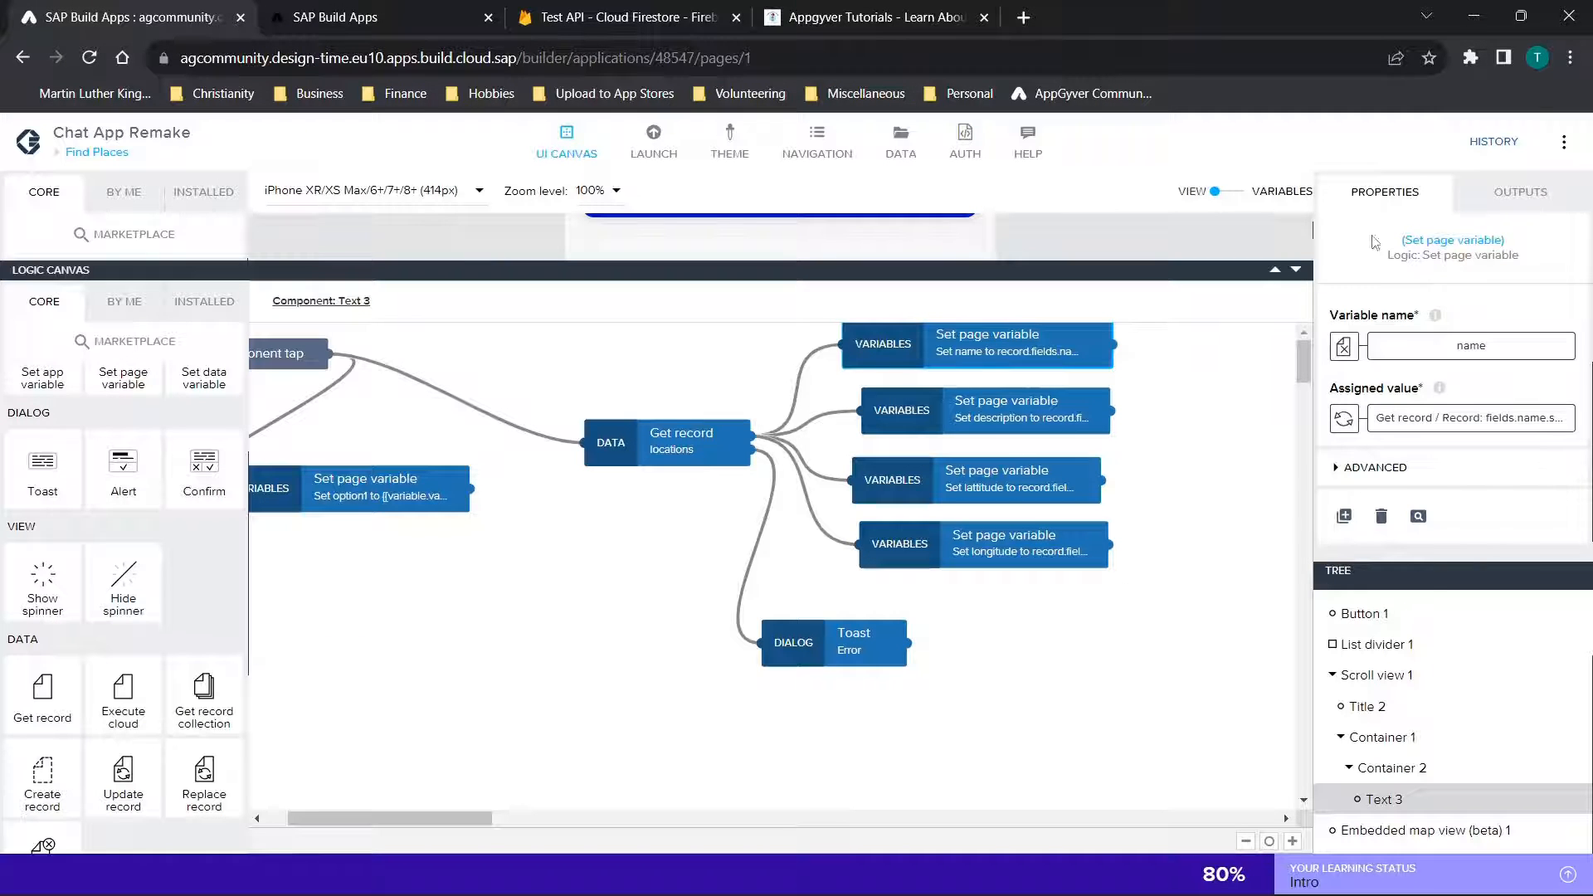
click(1297, 272)
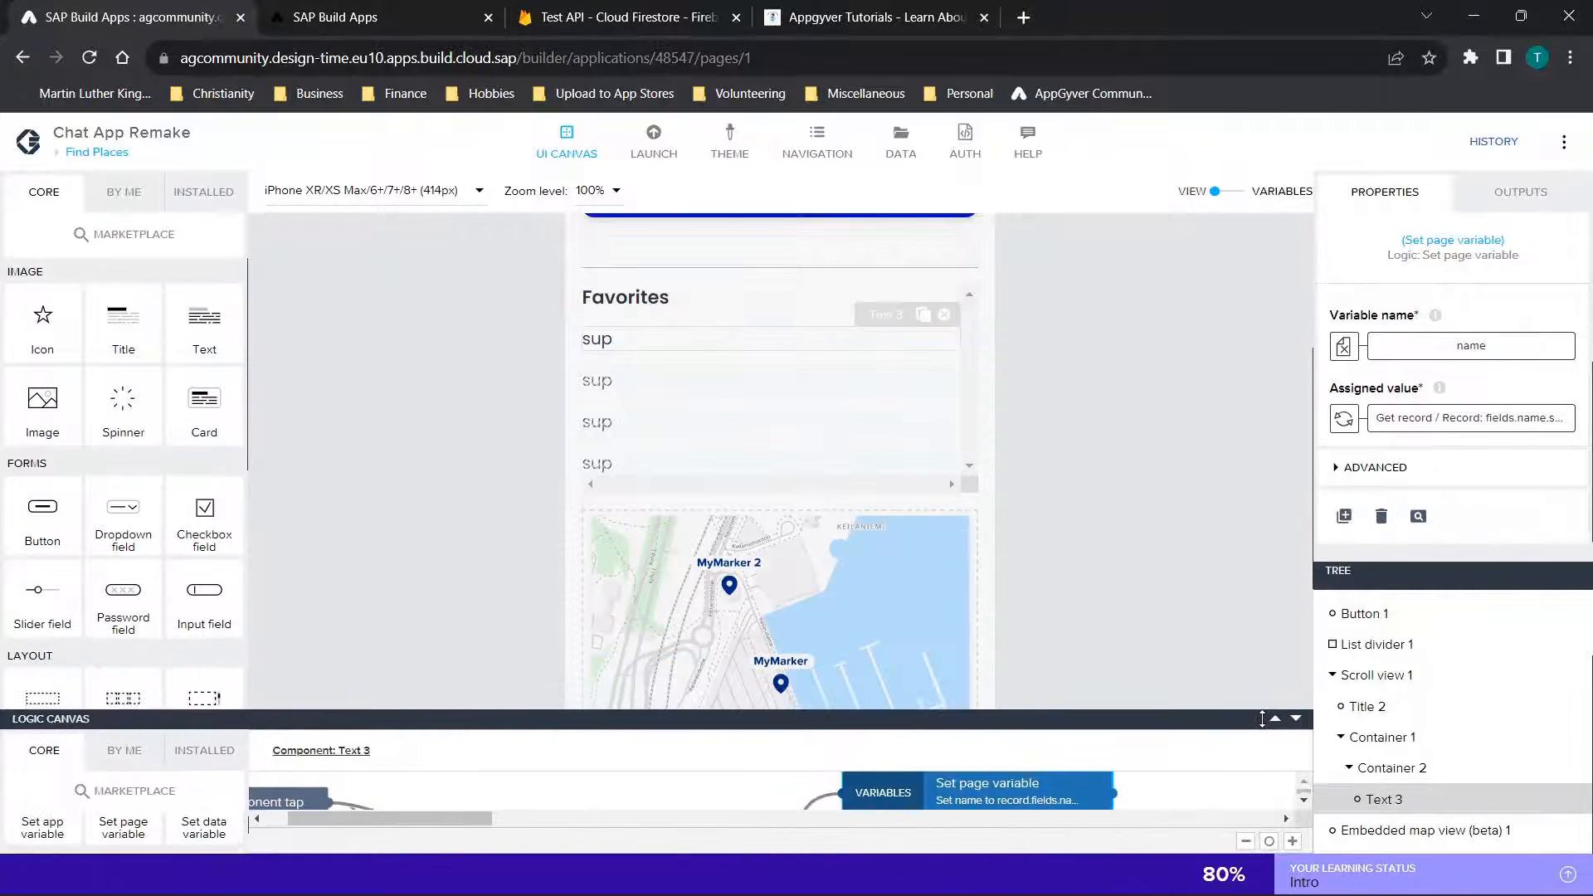
click(888, 559)
scroll(1128, 564, down, 3)
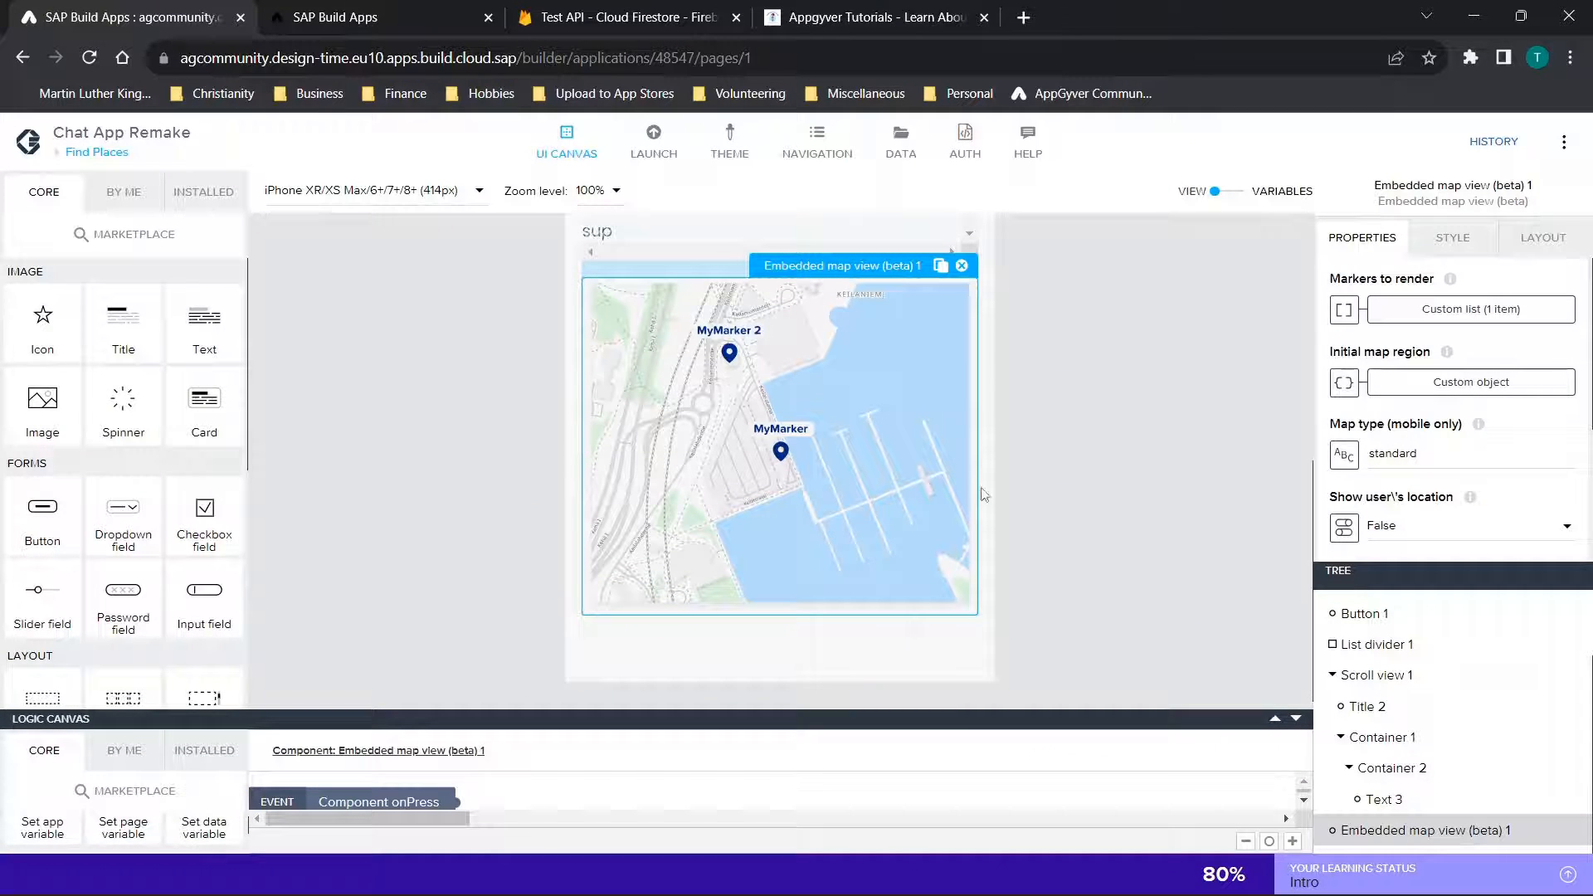
Add the location name Hii to Favorites in the running preview and select it in the list
click(353, 10)
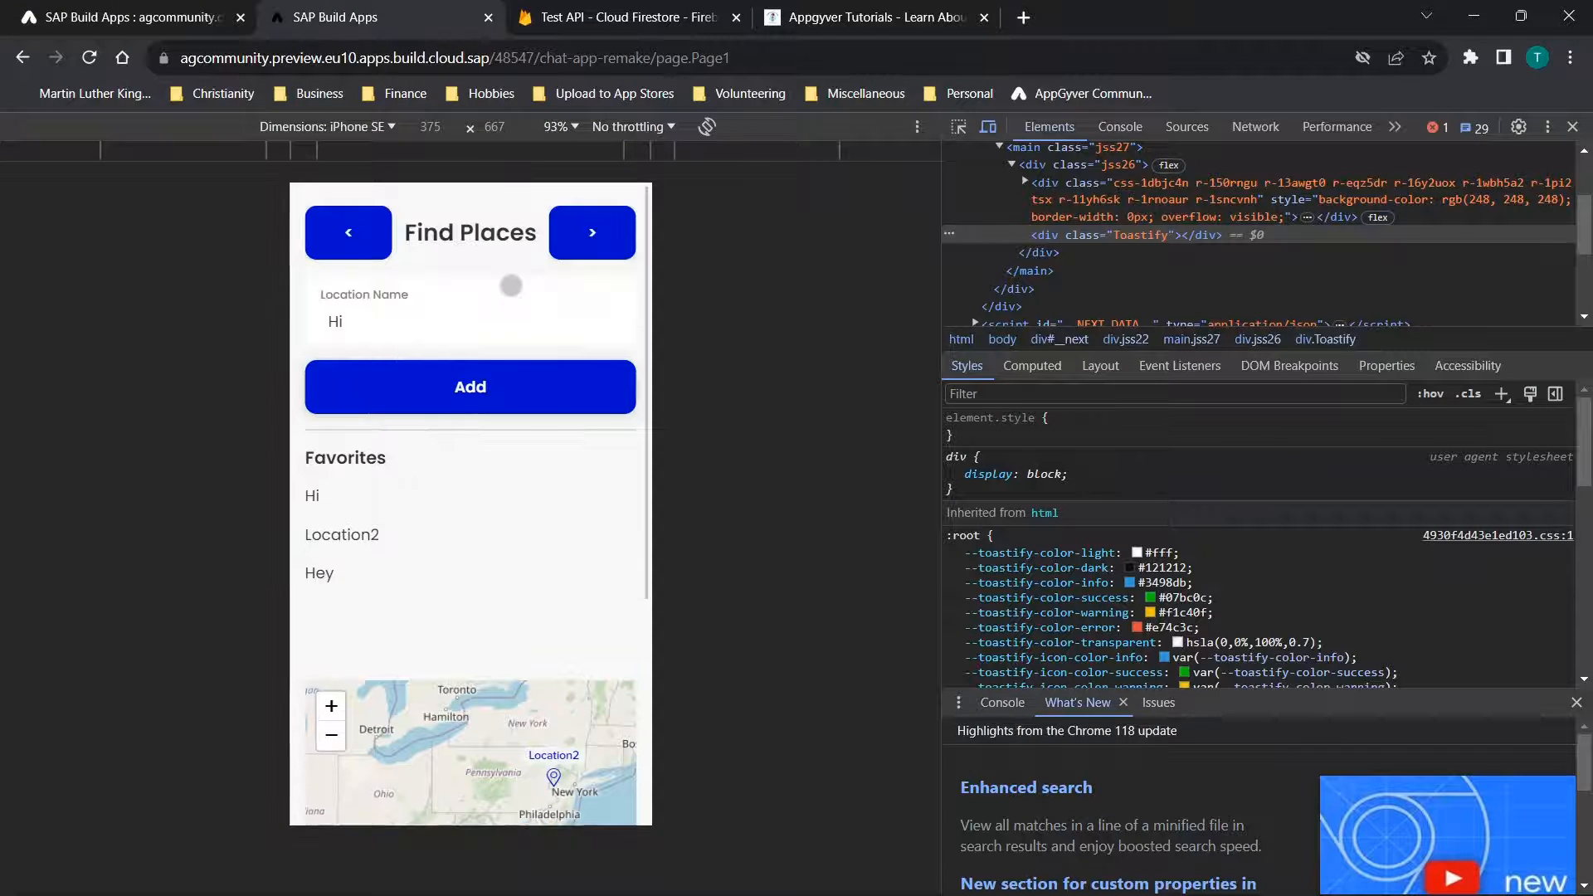
click(431, 329)
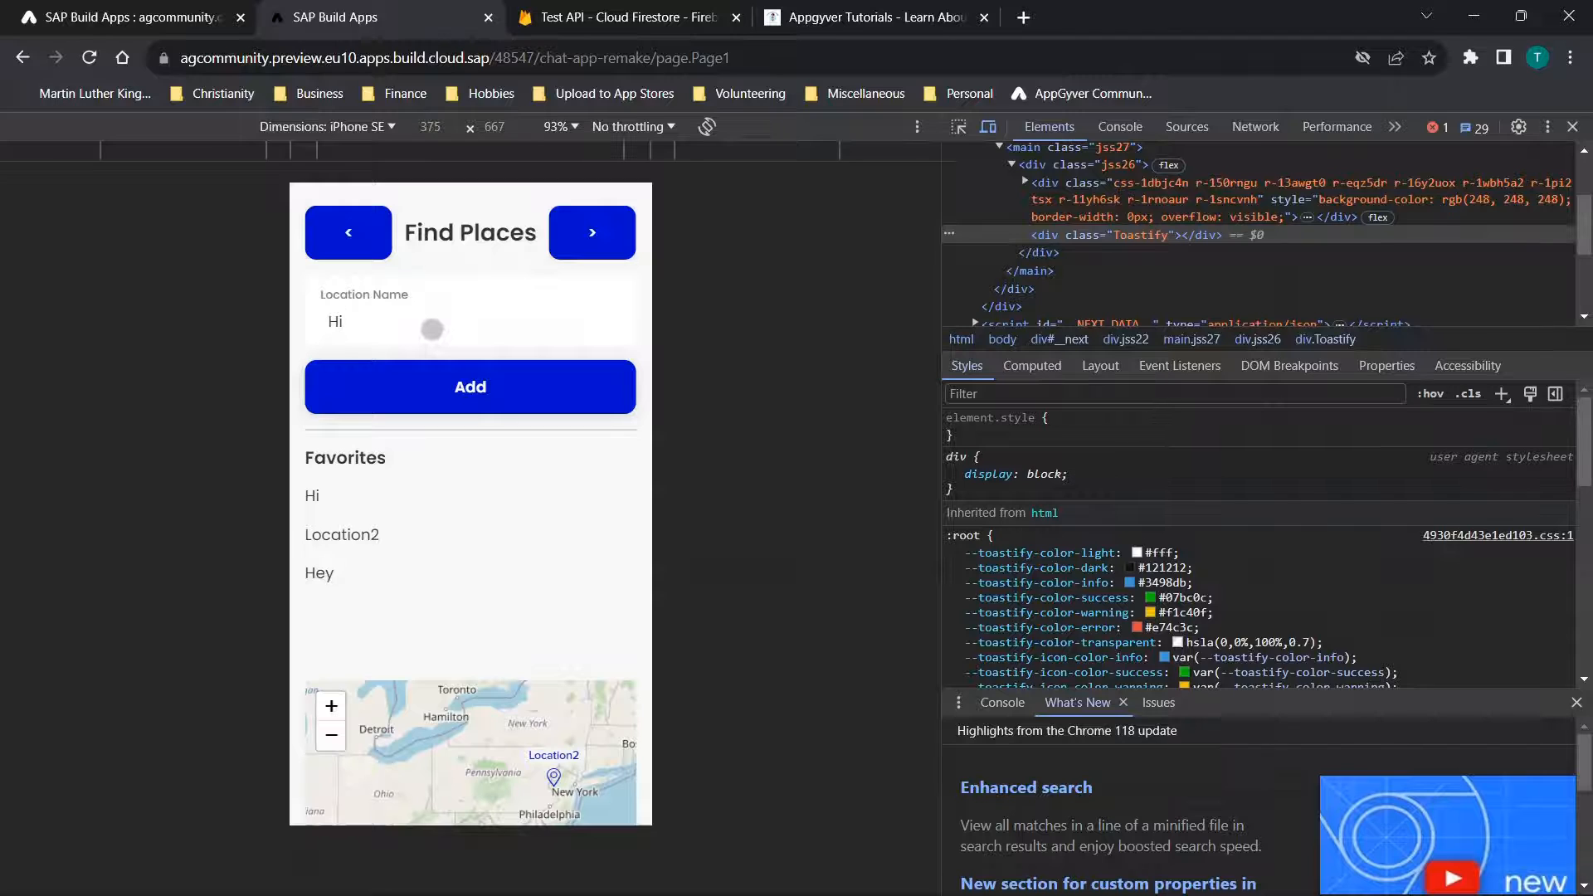
click(448, 387)
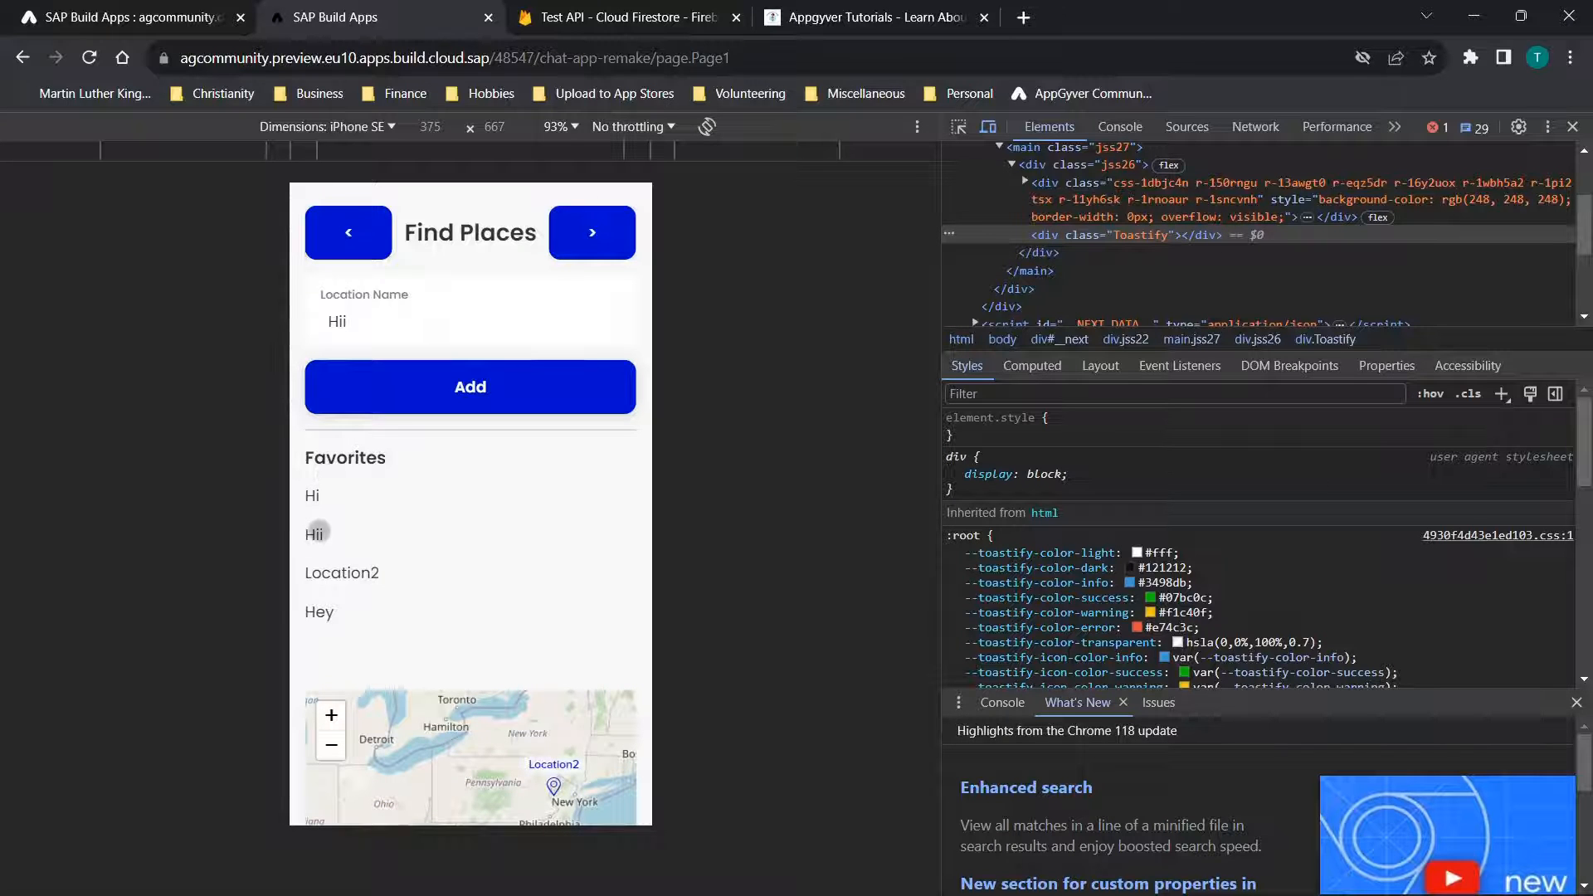
scroll(523, 562, down, 2)
scroll(523, 562, up, 2)
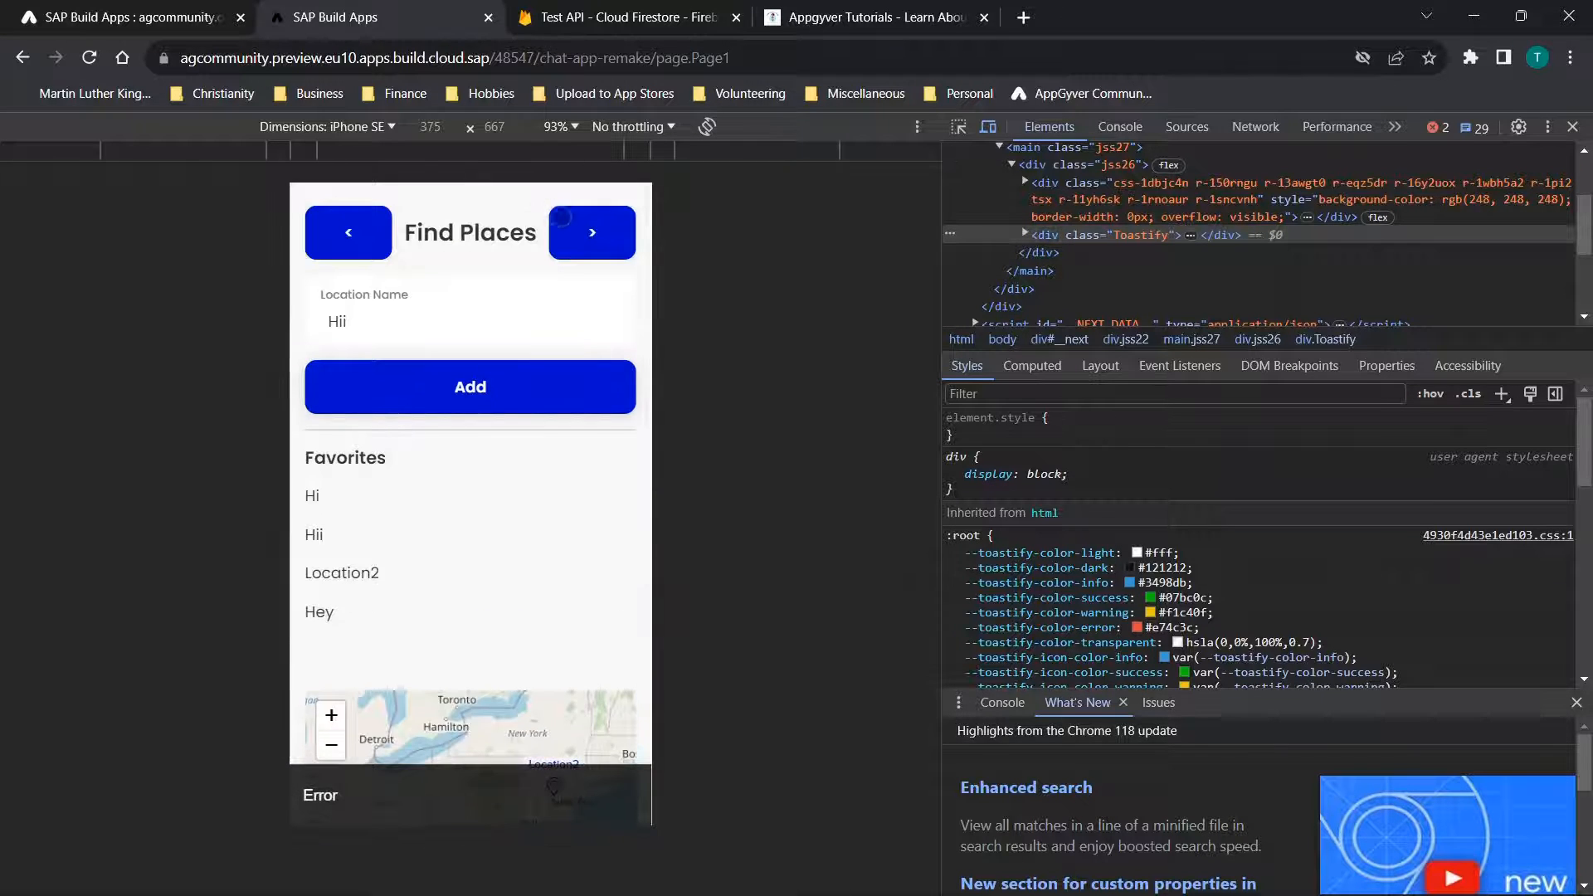
Submit a new place on the Add It! page with name hi2, description hey, lattitude 100 and longitude 100
click(570, 225)
click(425, 336)
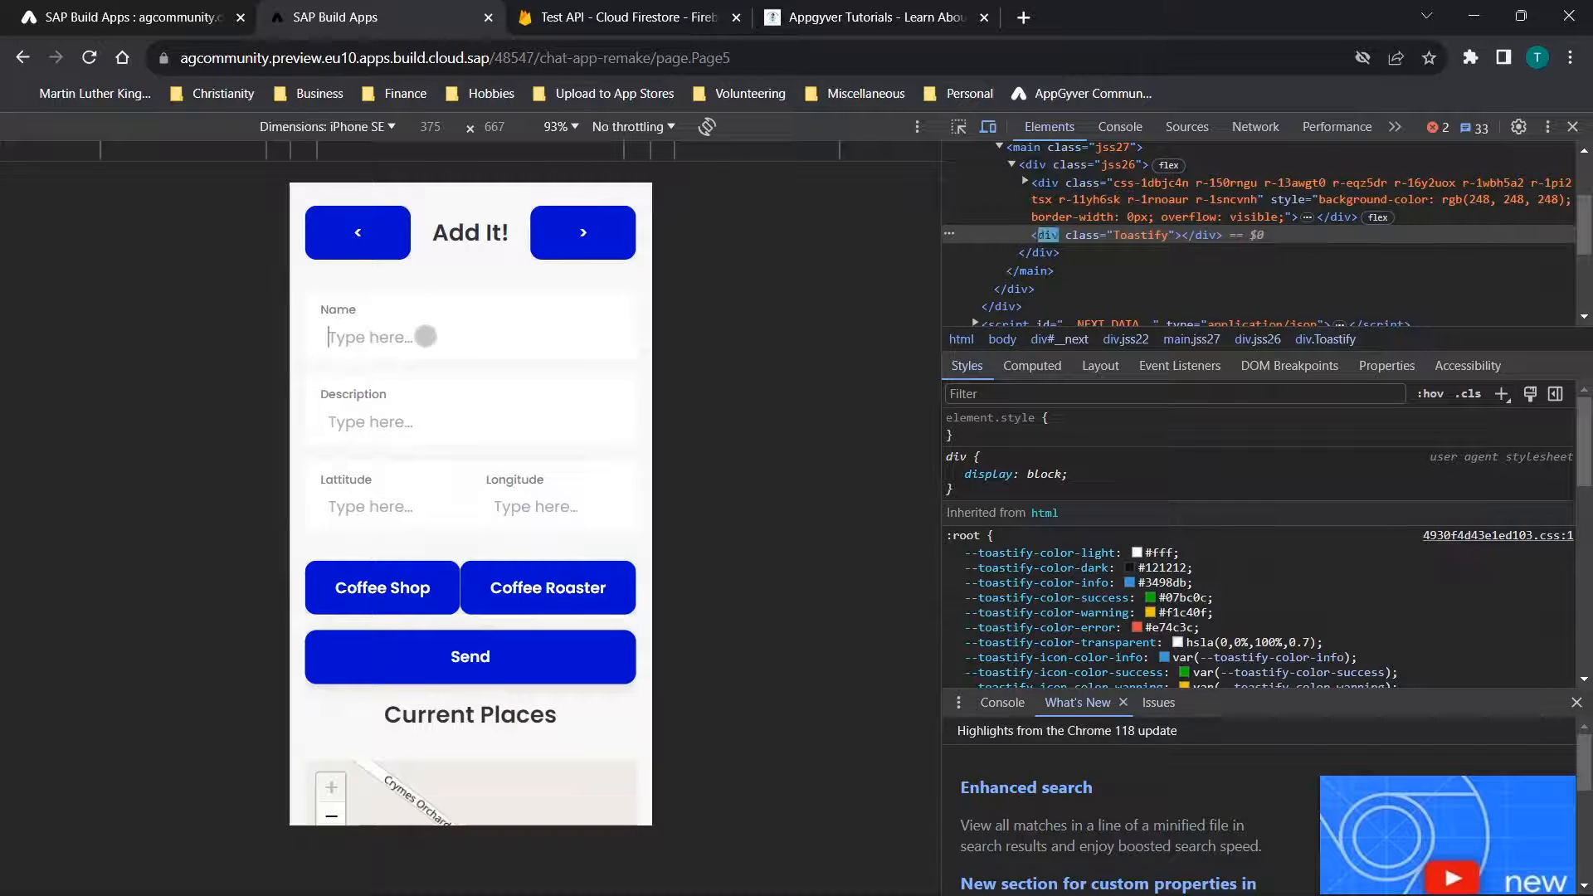
text(hi2)
click(394, 420)
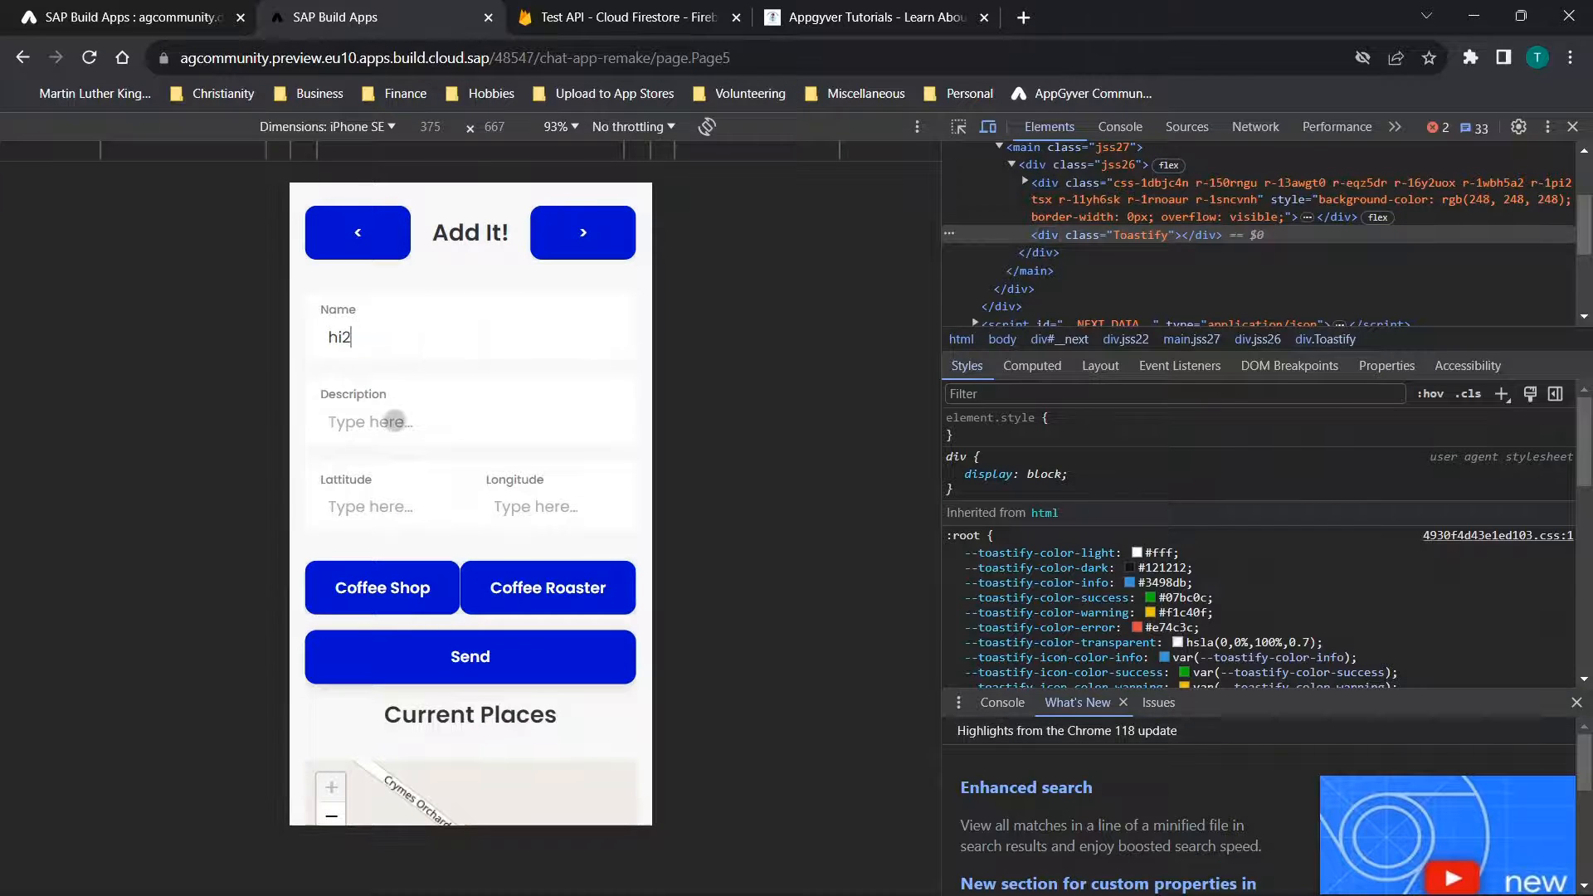
text(hey)
click(397, 514)
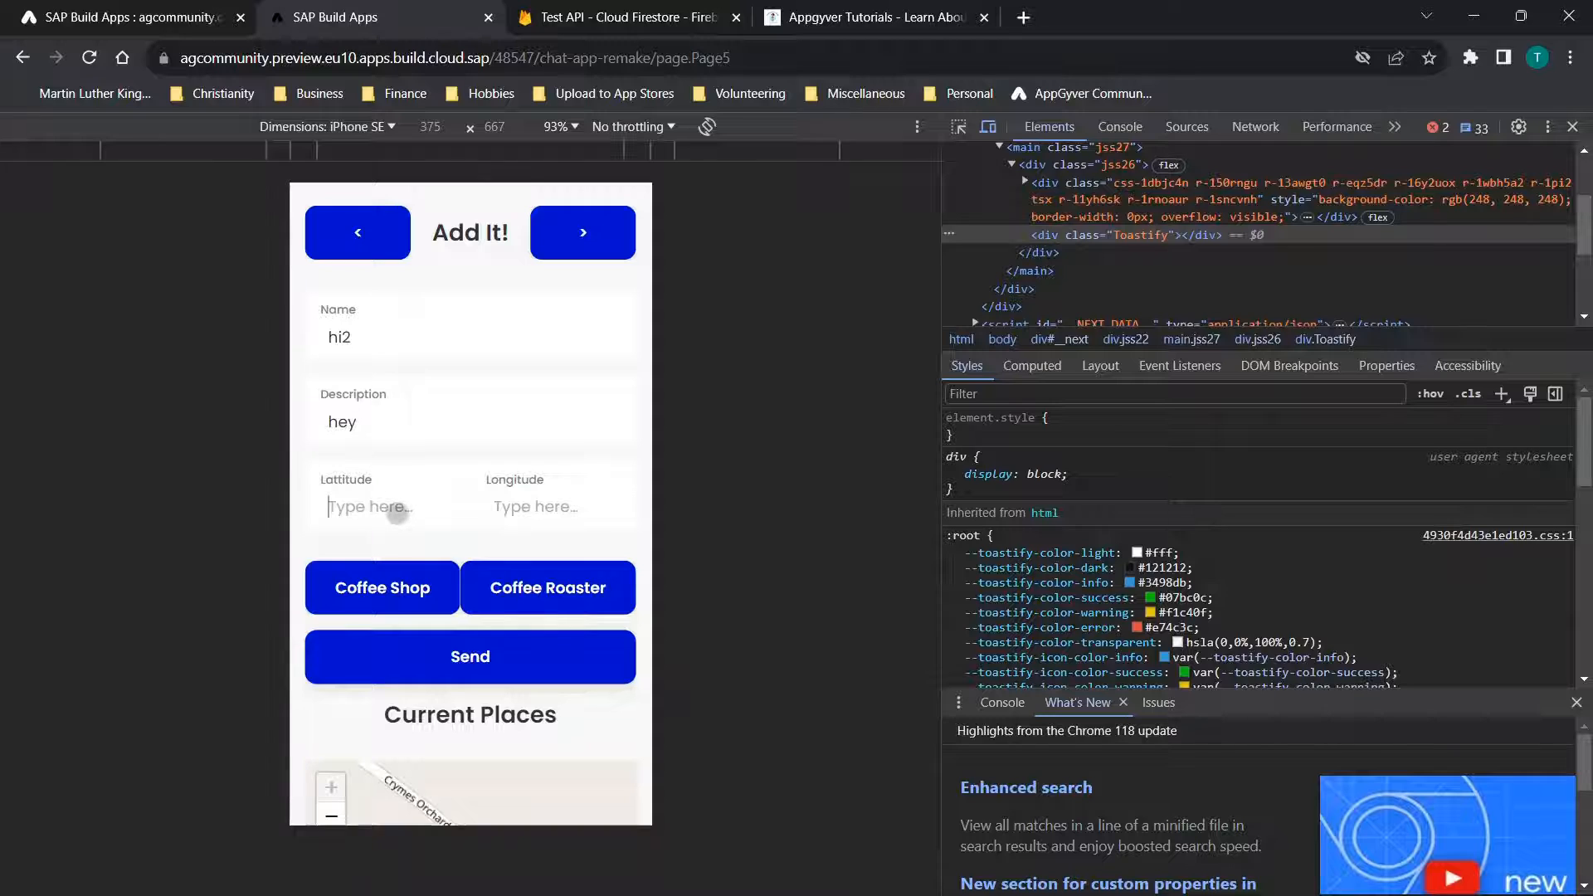
text(100)
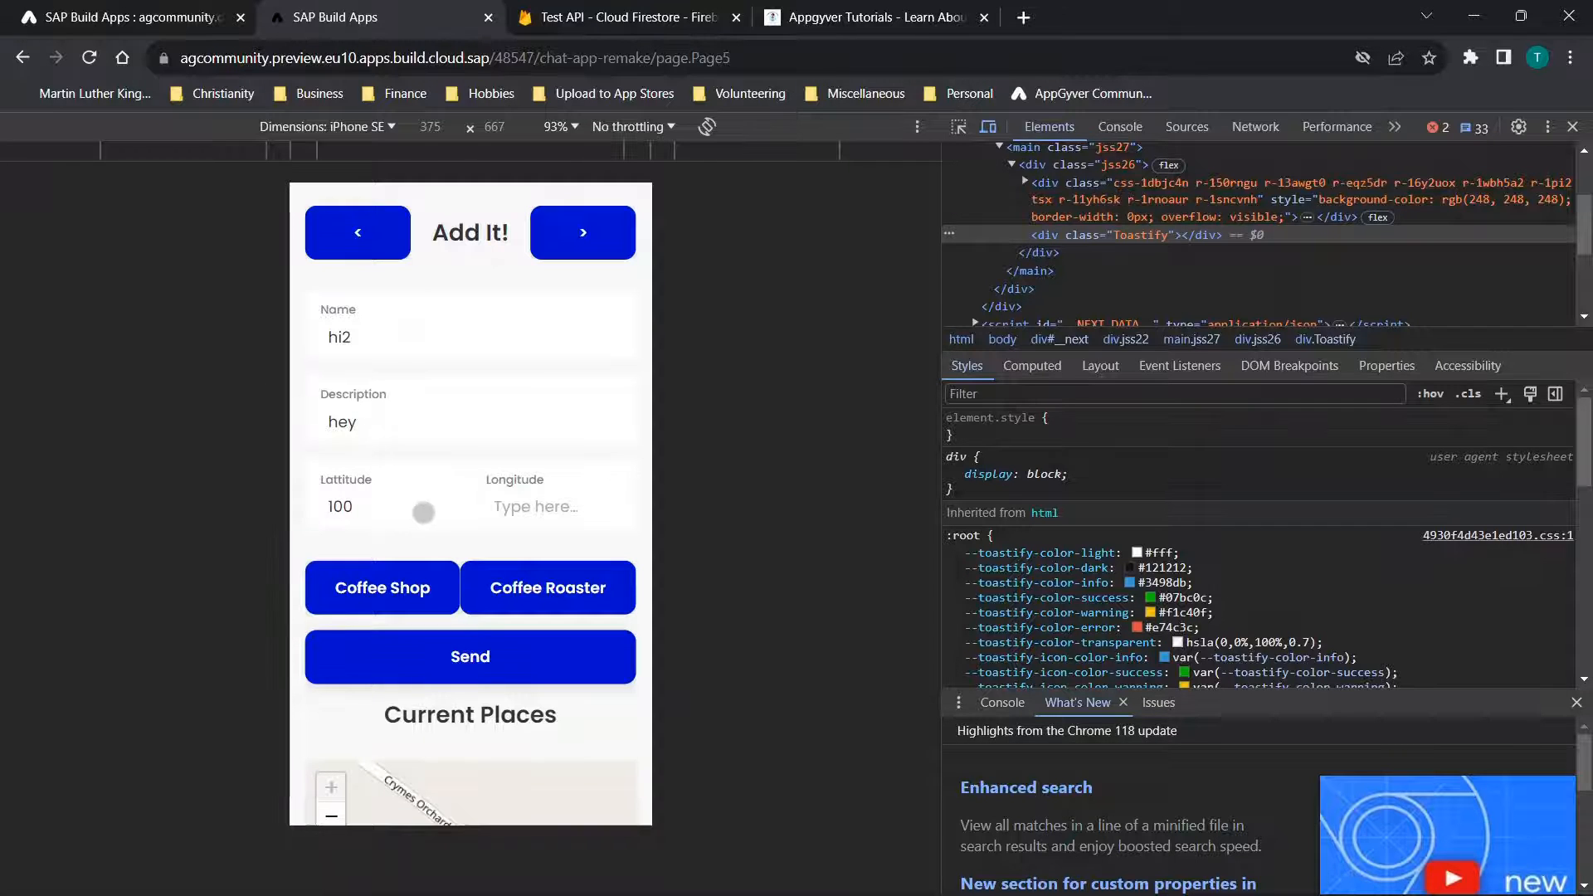
click(532, 509)
text(100)
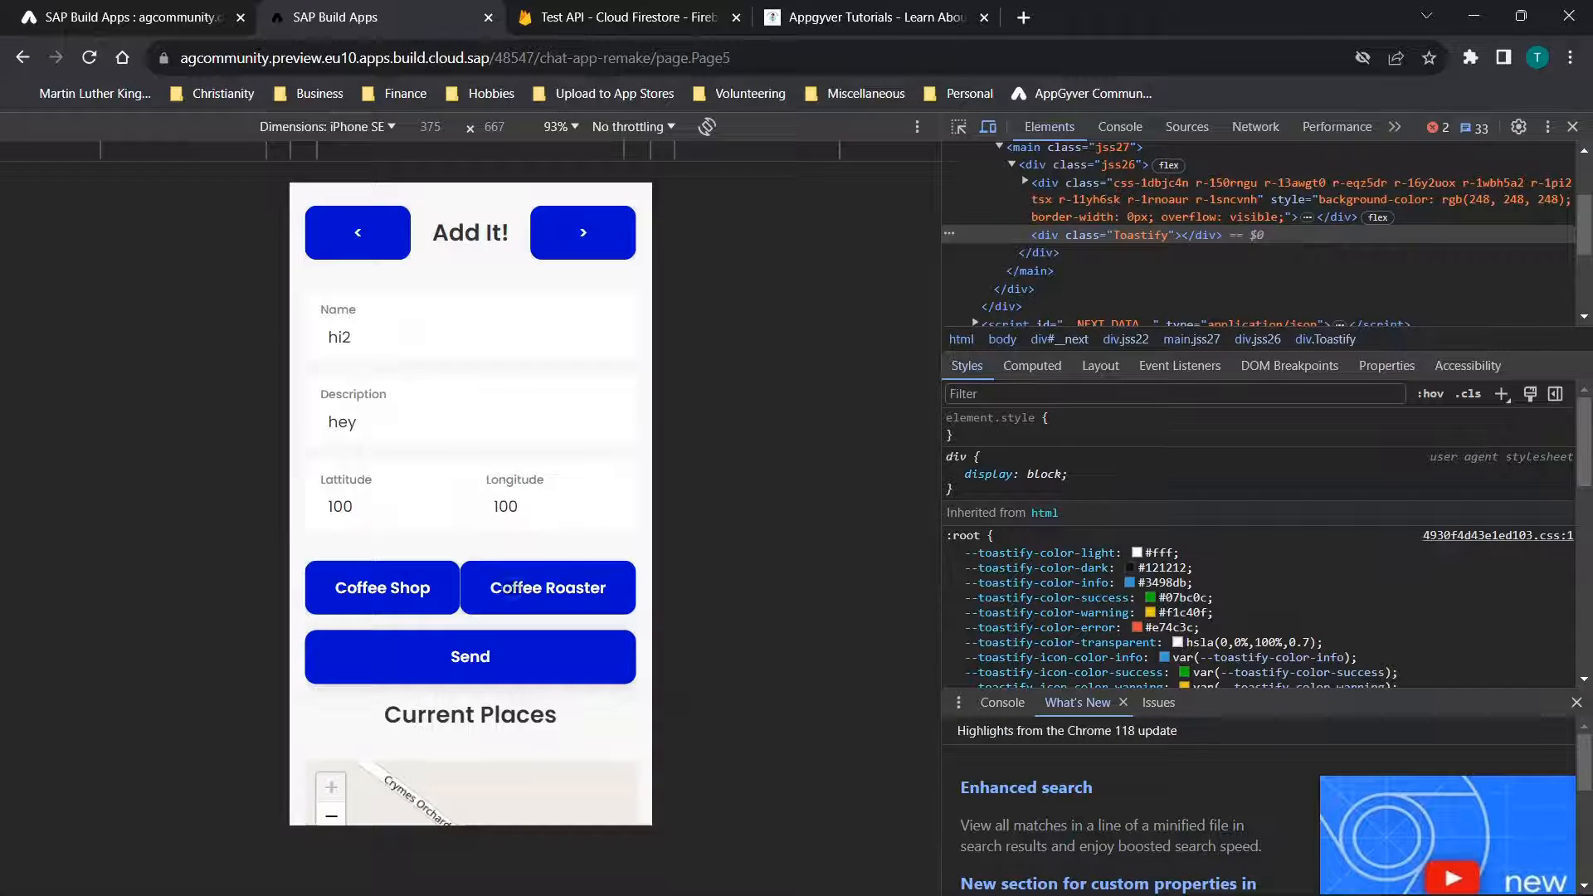
click(454, 665)
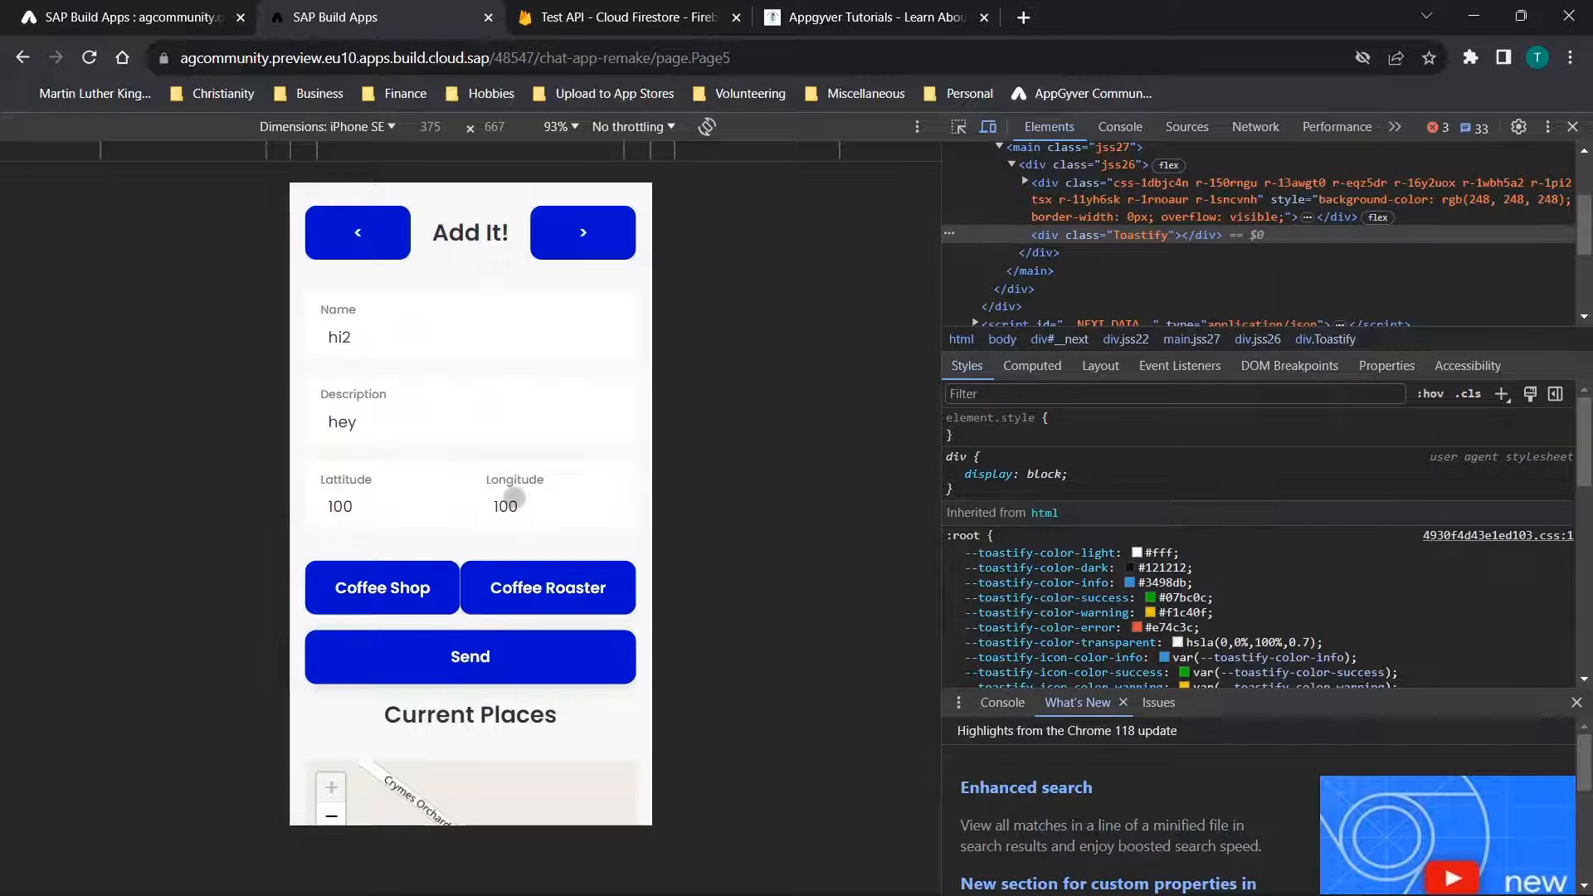
scroll(514, 498, down, 2)
scroll(514, 498, up, 2)
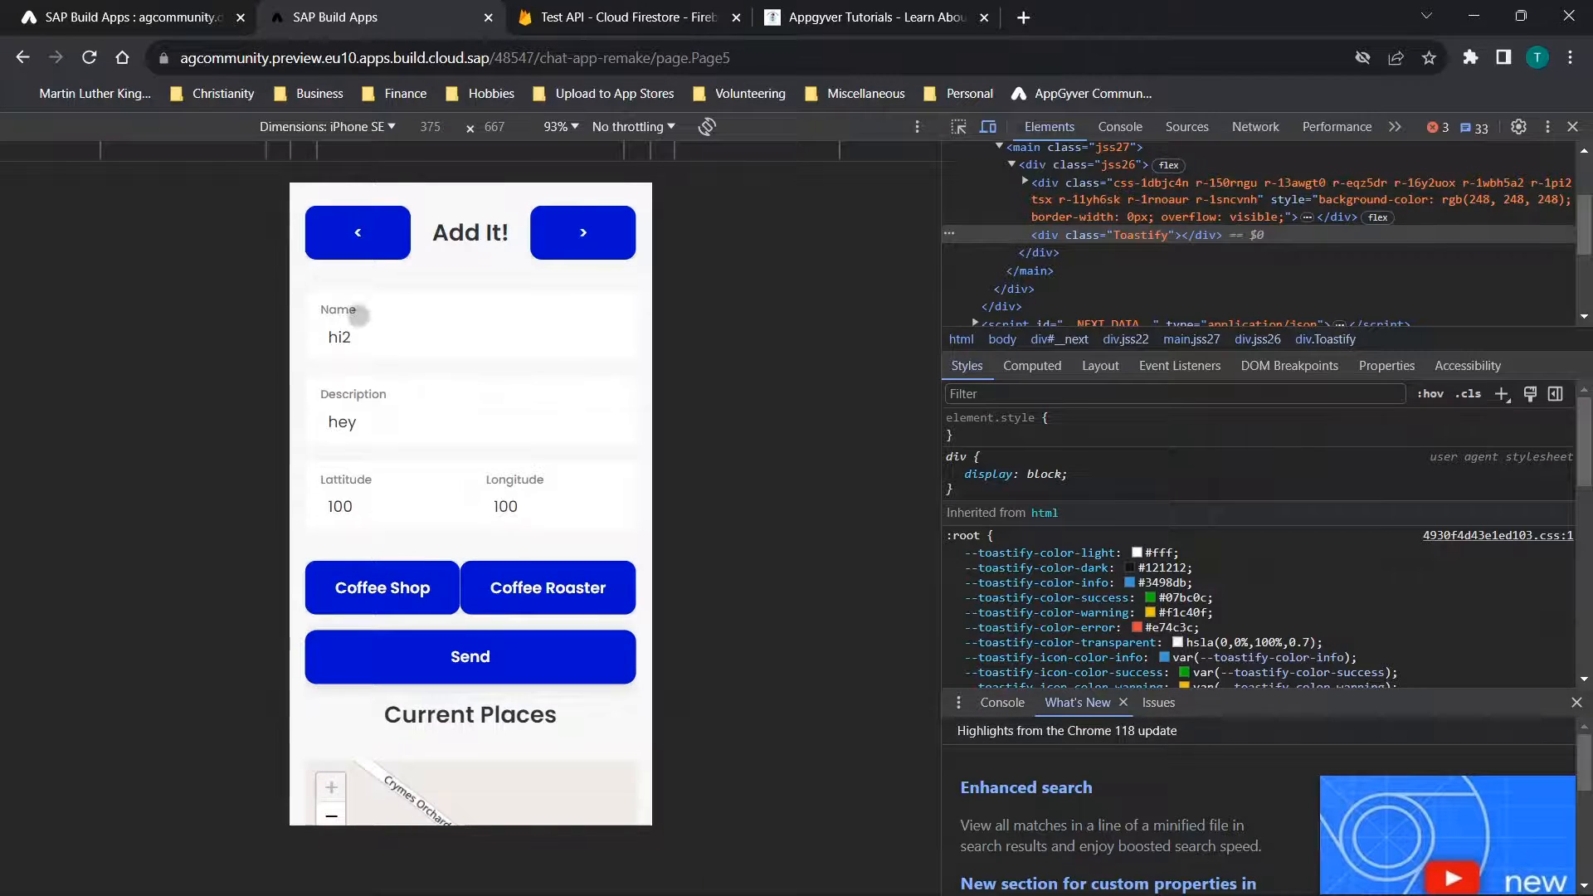
Return to the preview's Find Places page and reload it by going forward one page and back
click(331, 341)
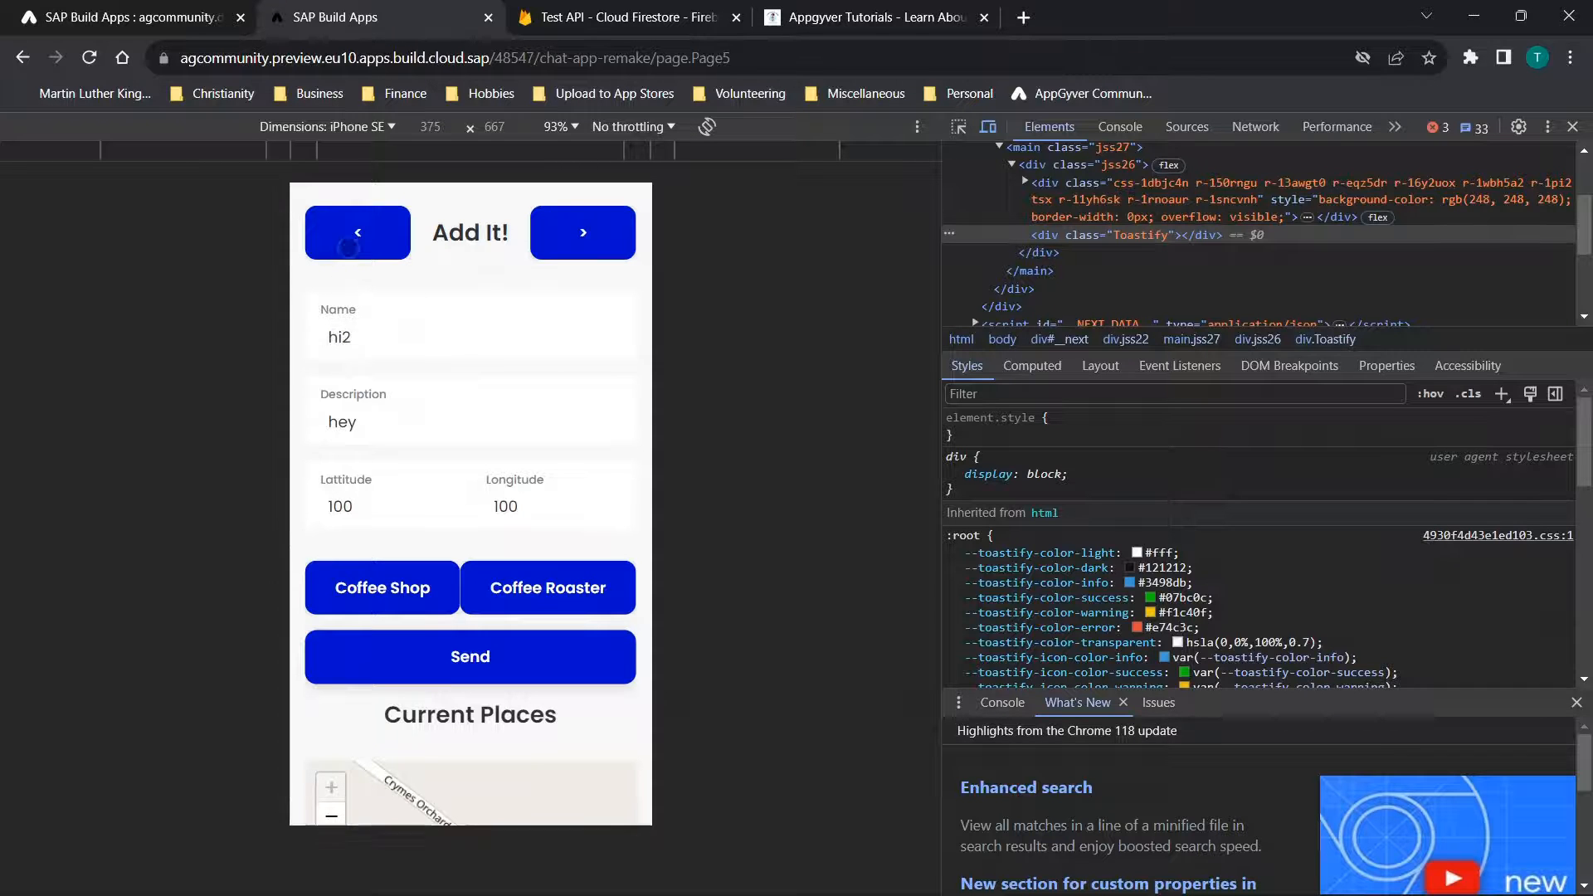
click(349, 243)
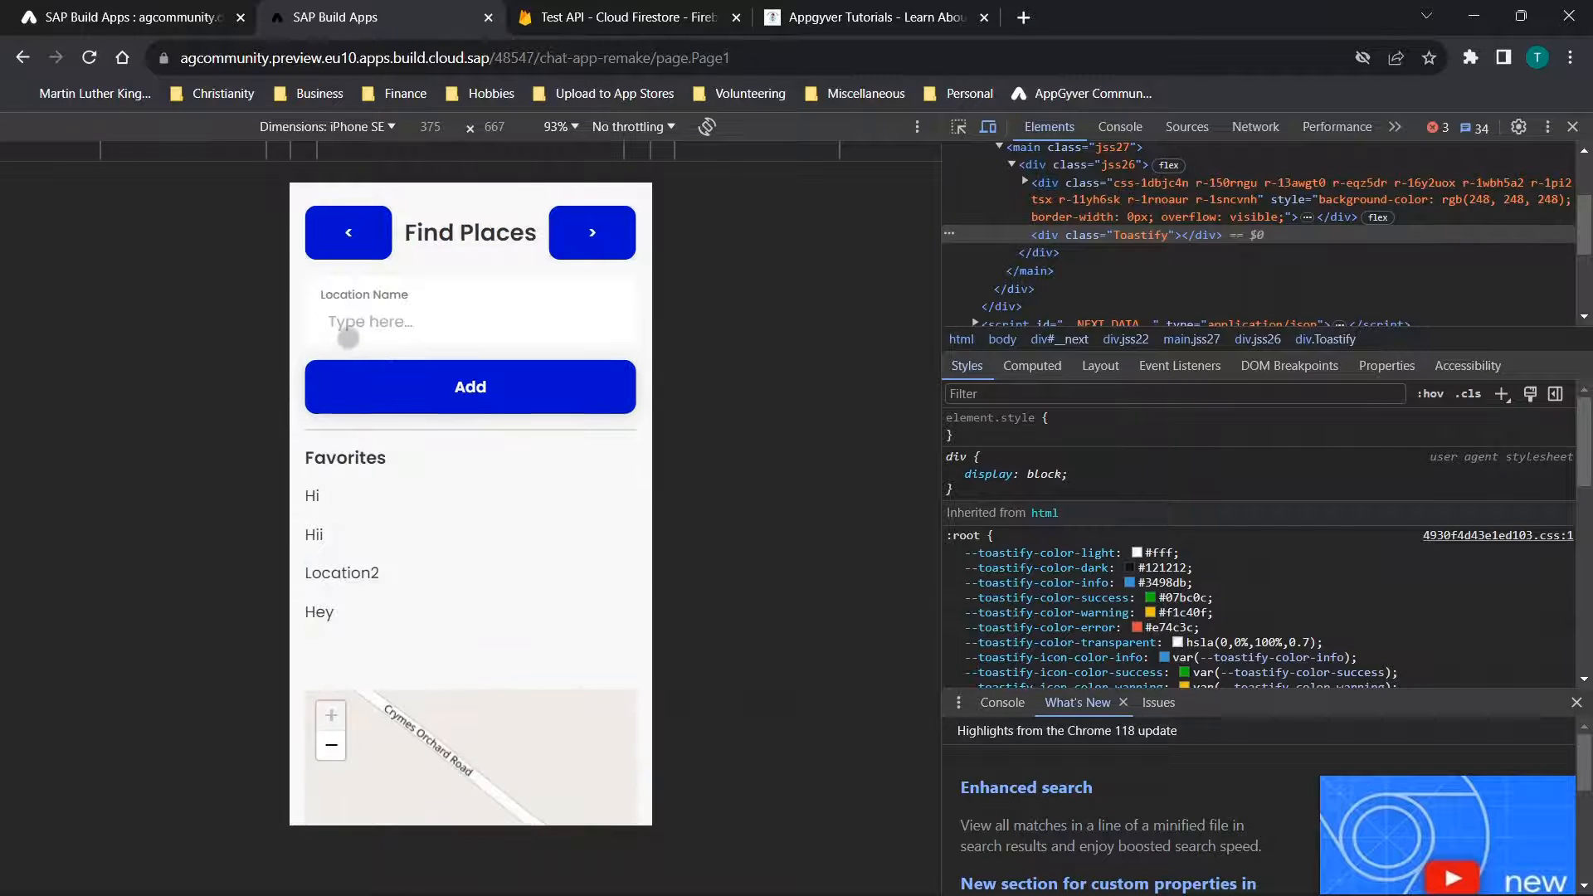
click(348, 338)
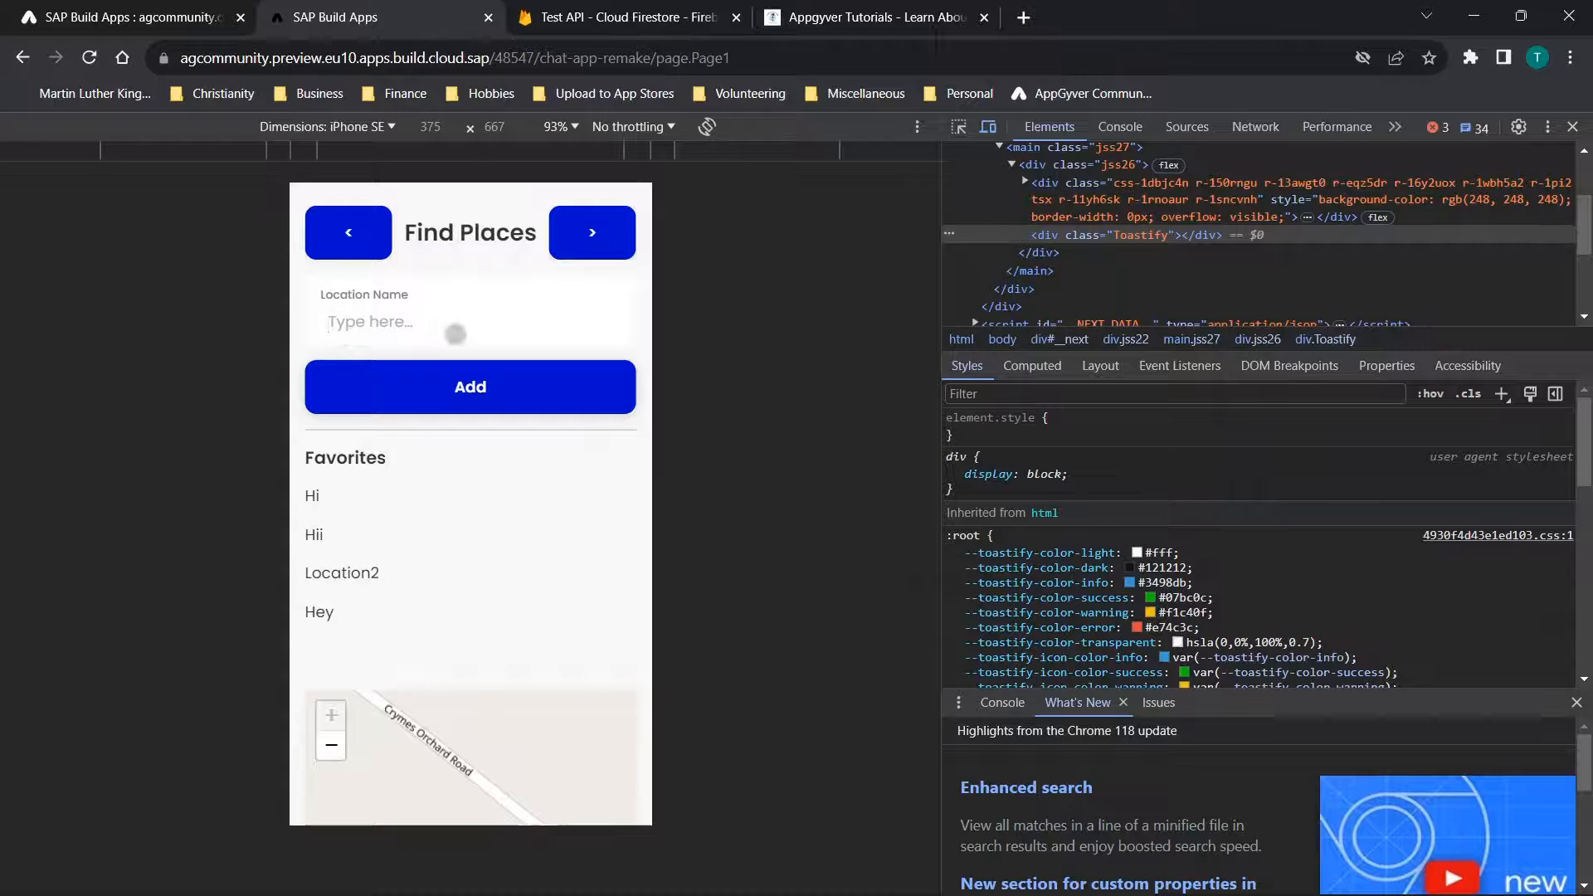
click(609, 240)
click(357, 235)
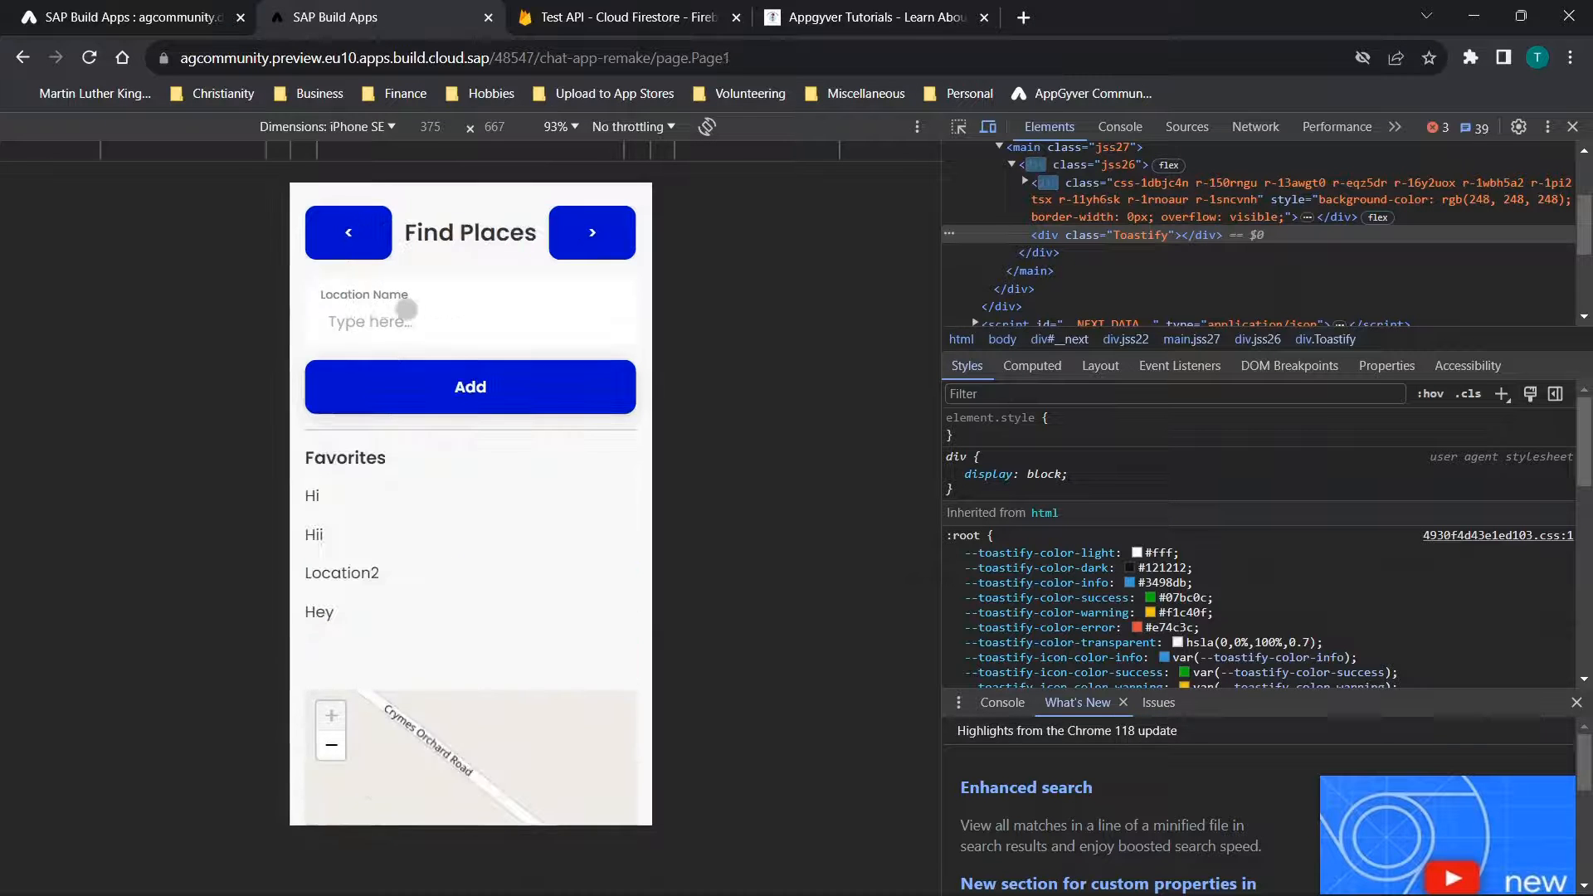
Switch to Firestore and check the location collection for the submitted place, viewing the Hey document
click(551, 22)
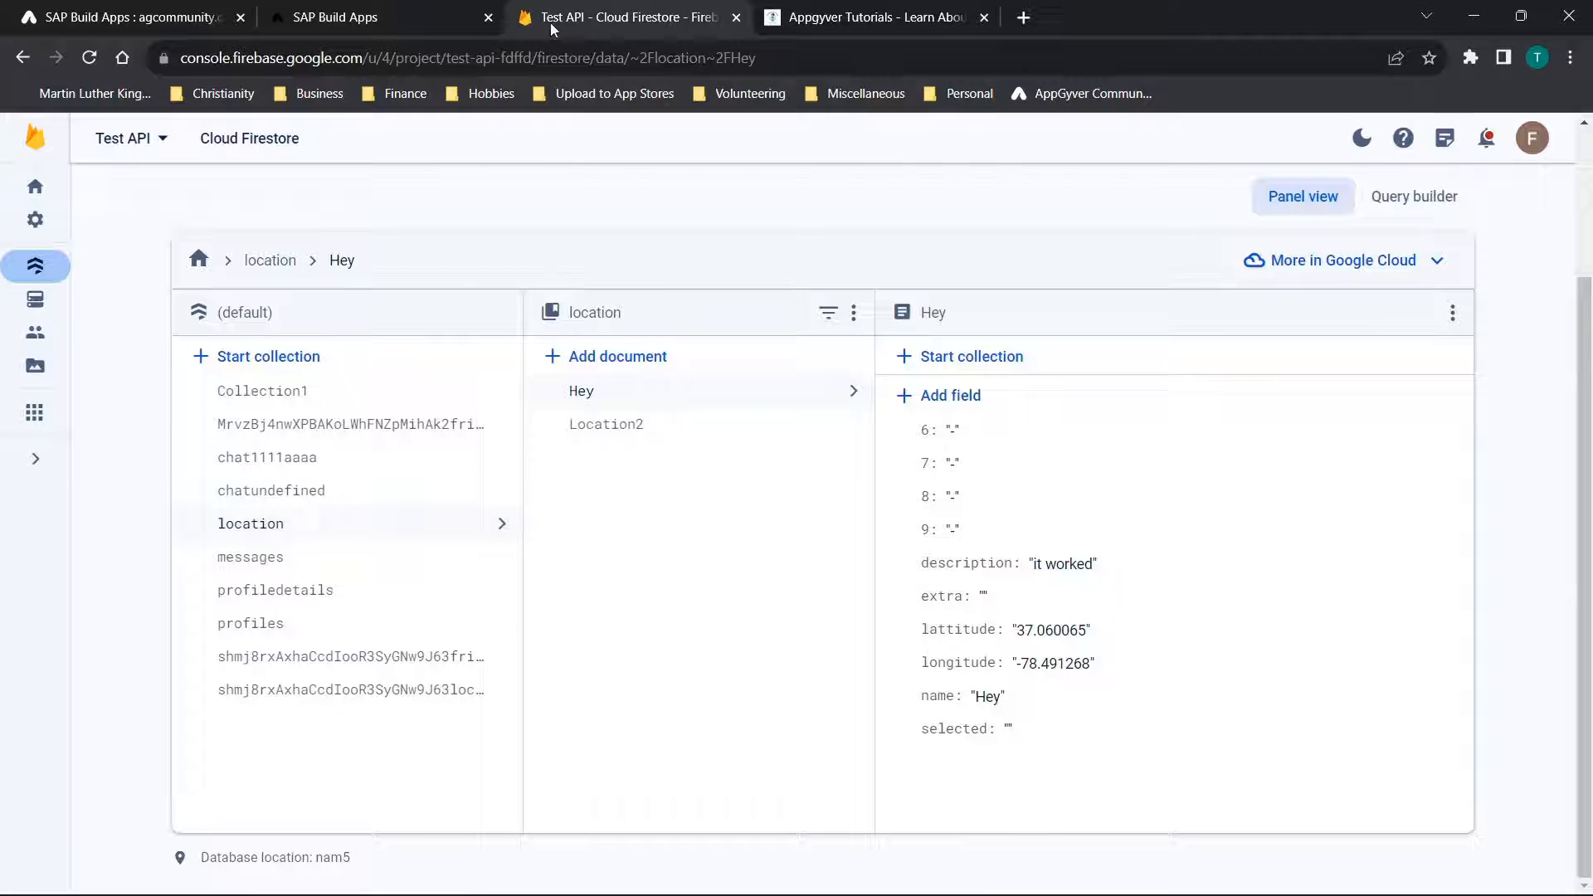
click(252, 534)
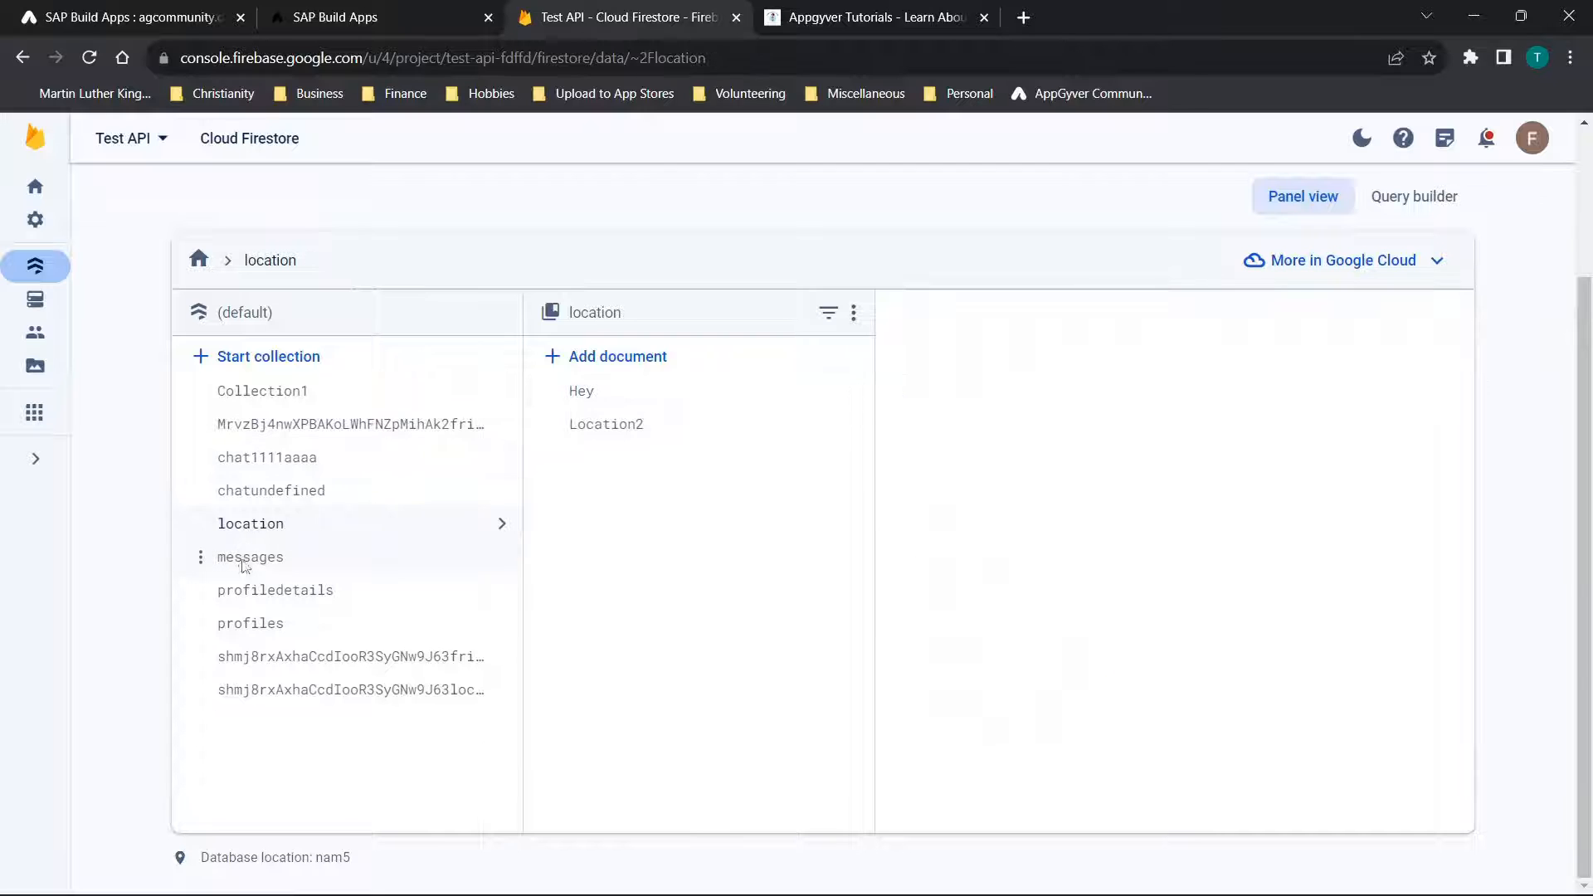
click(247, 555)
click(251, 530)
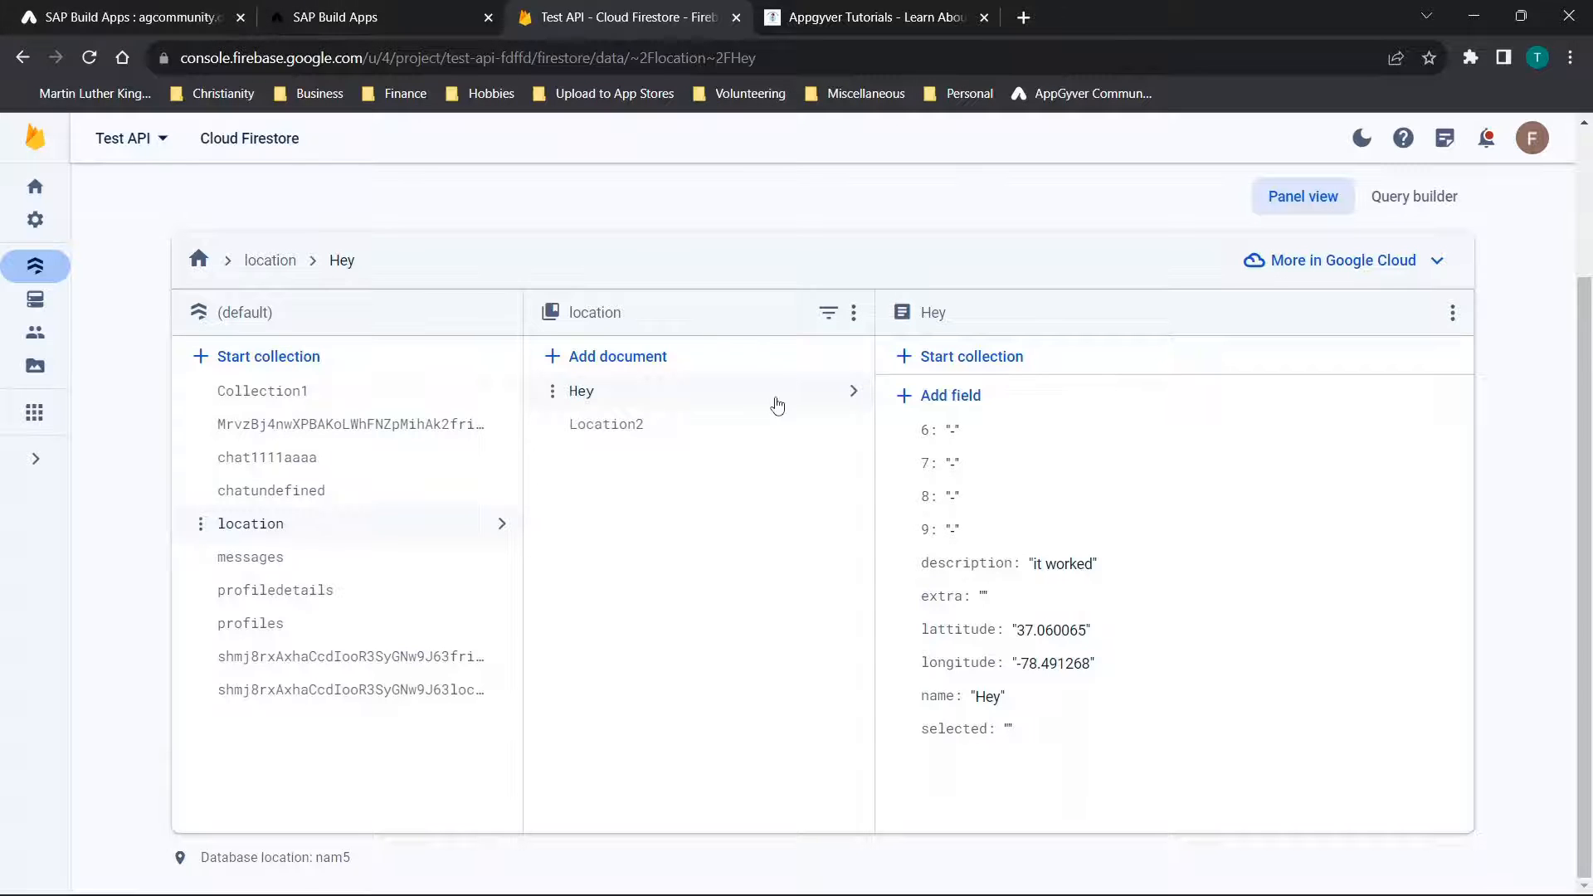
Inspect the documents in the user-specific location collection in Firestore to check the username values they store
click(316, 704)
click(625, 425)
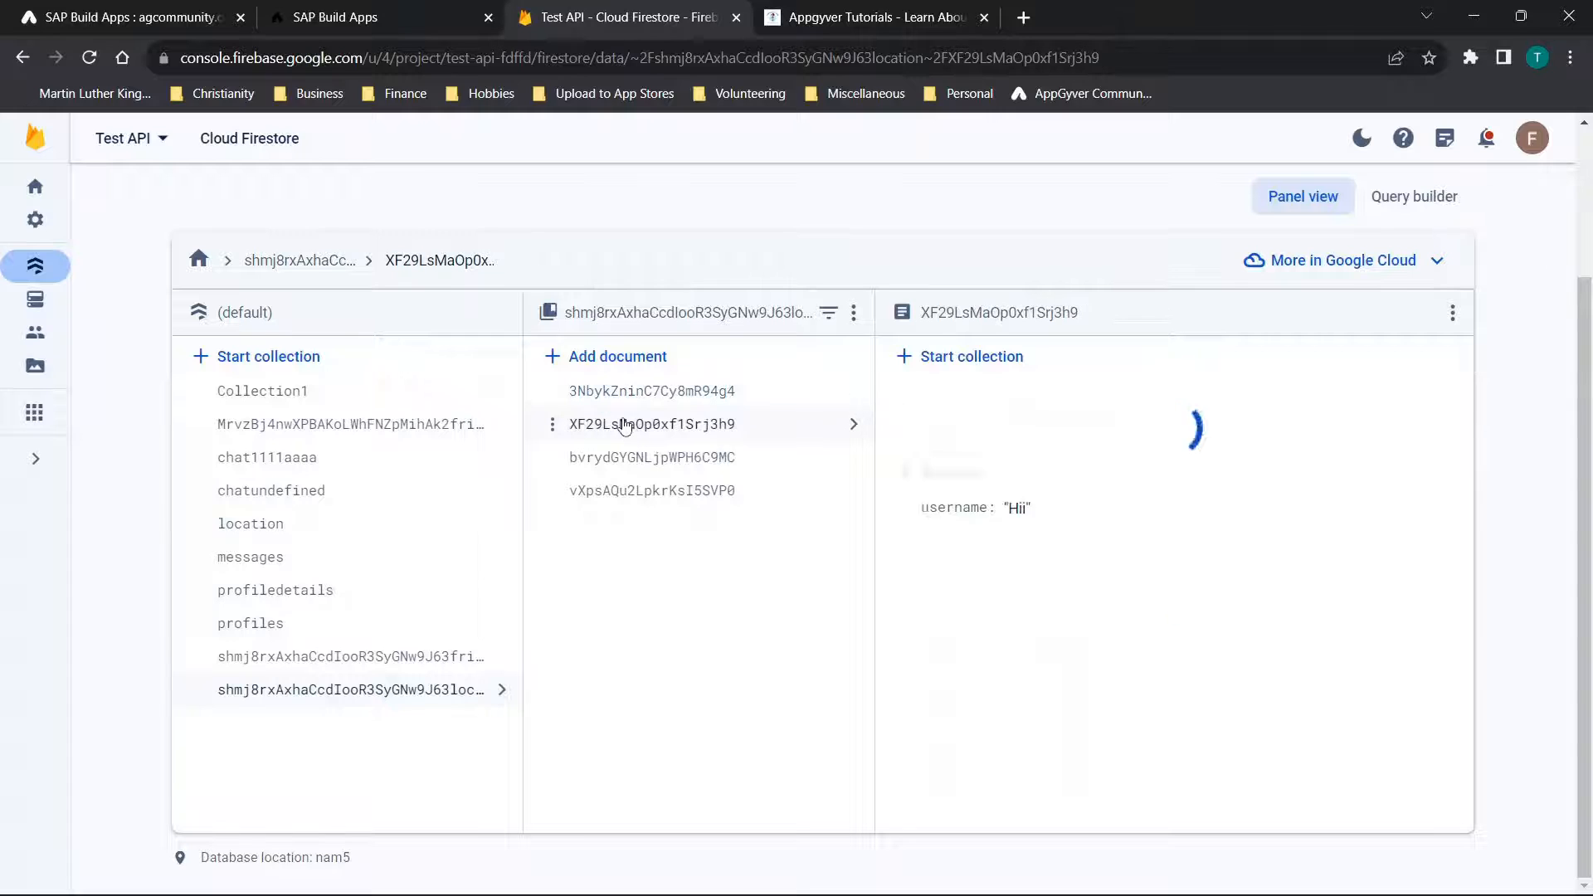
click(641, 458)
click(647, 491)
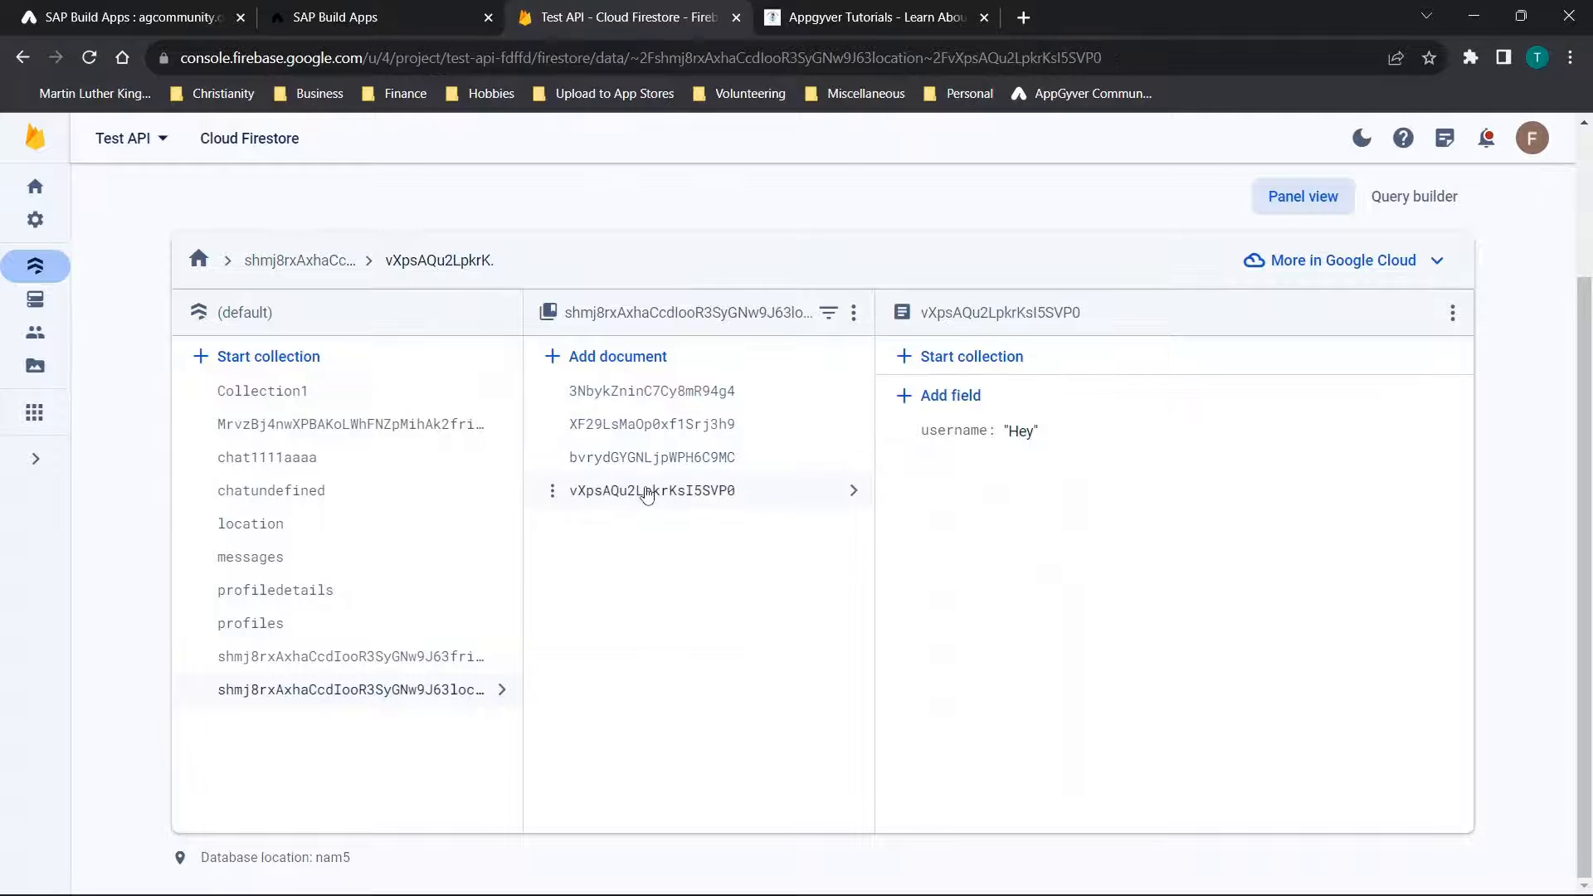
Switch to SAP Build Apps and open the Add page at its Current Places list
click(176, 8)
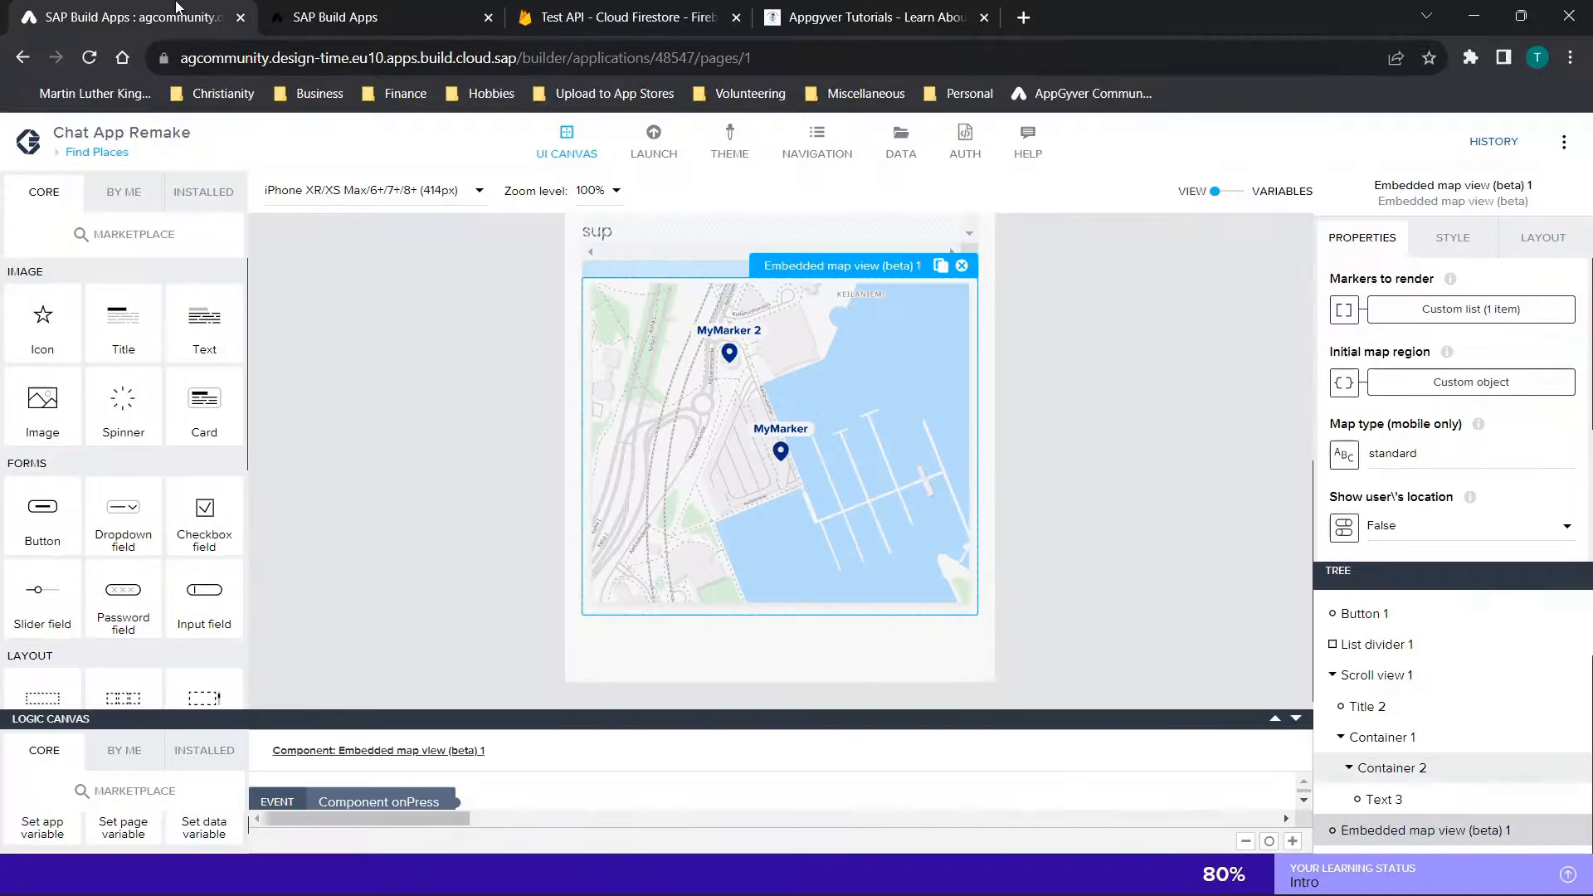
scroll(778, 312, up, 5)
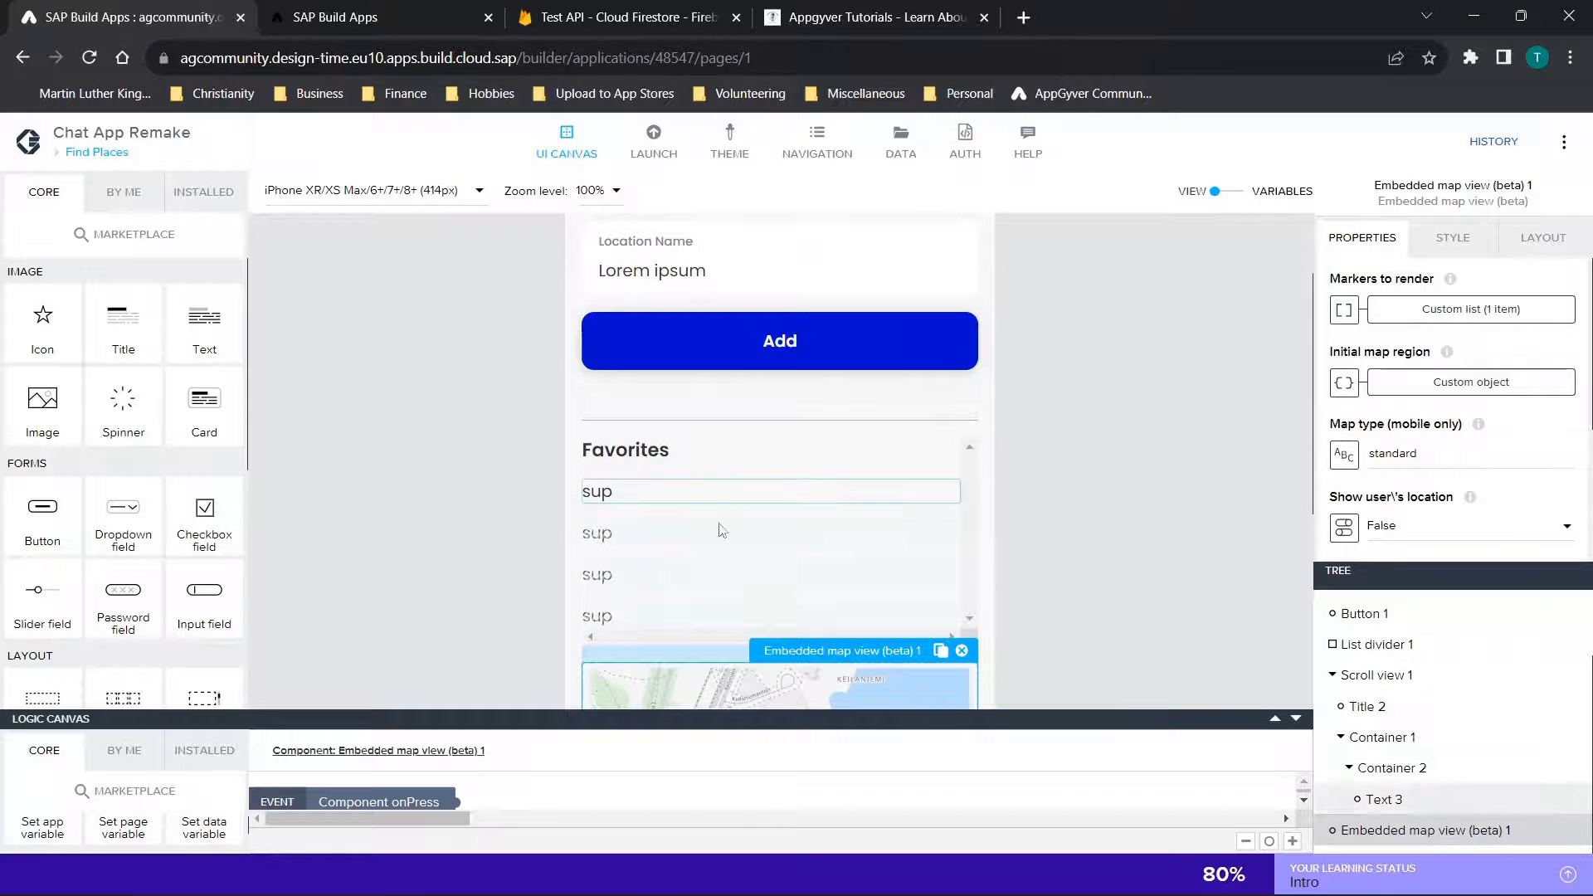
click(94, 152)
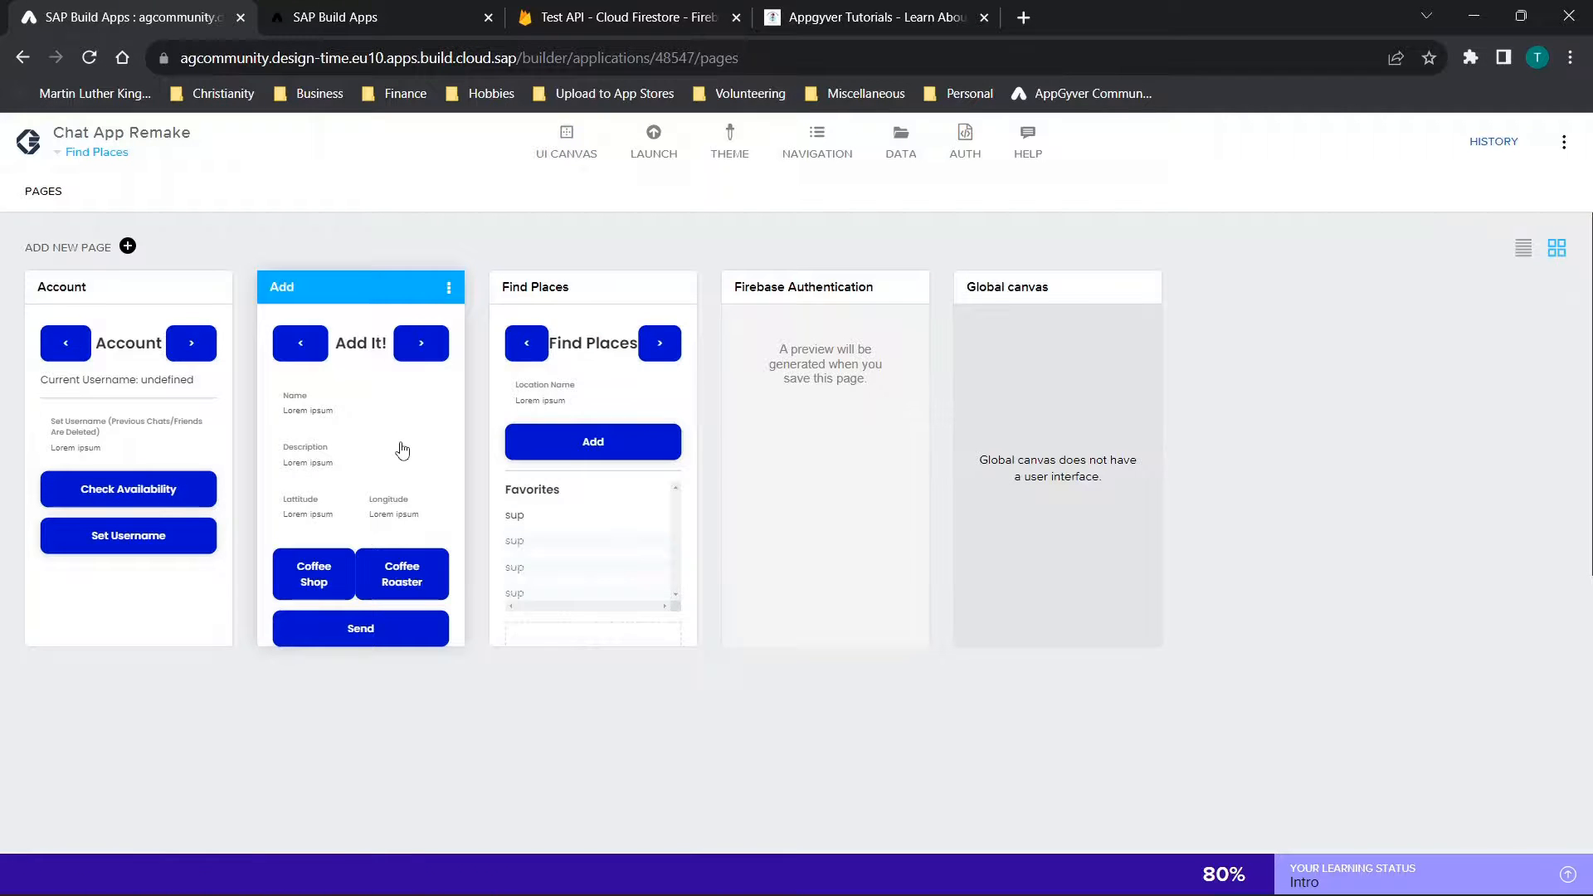
click(403, 450)
scroll(985, 523, down, 5)
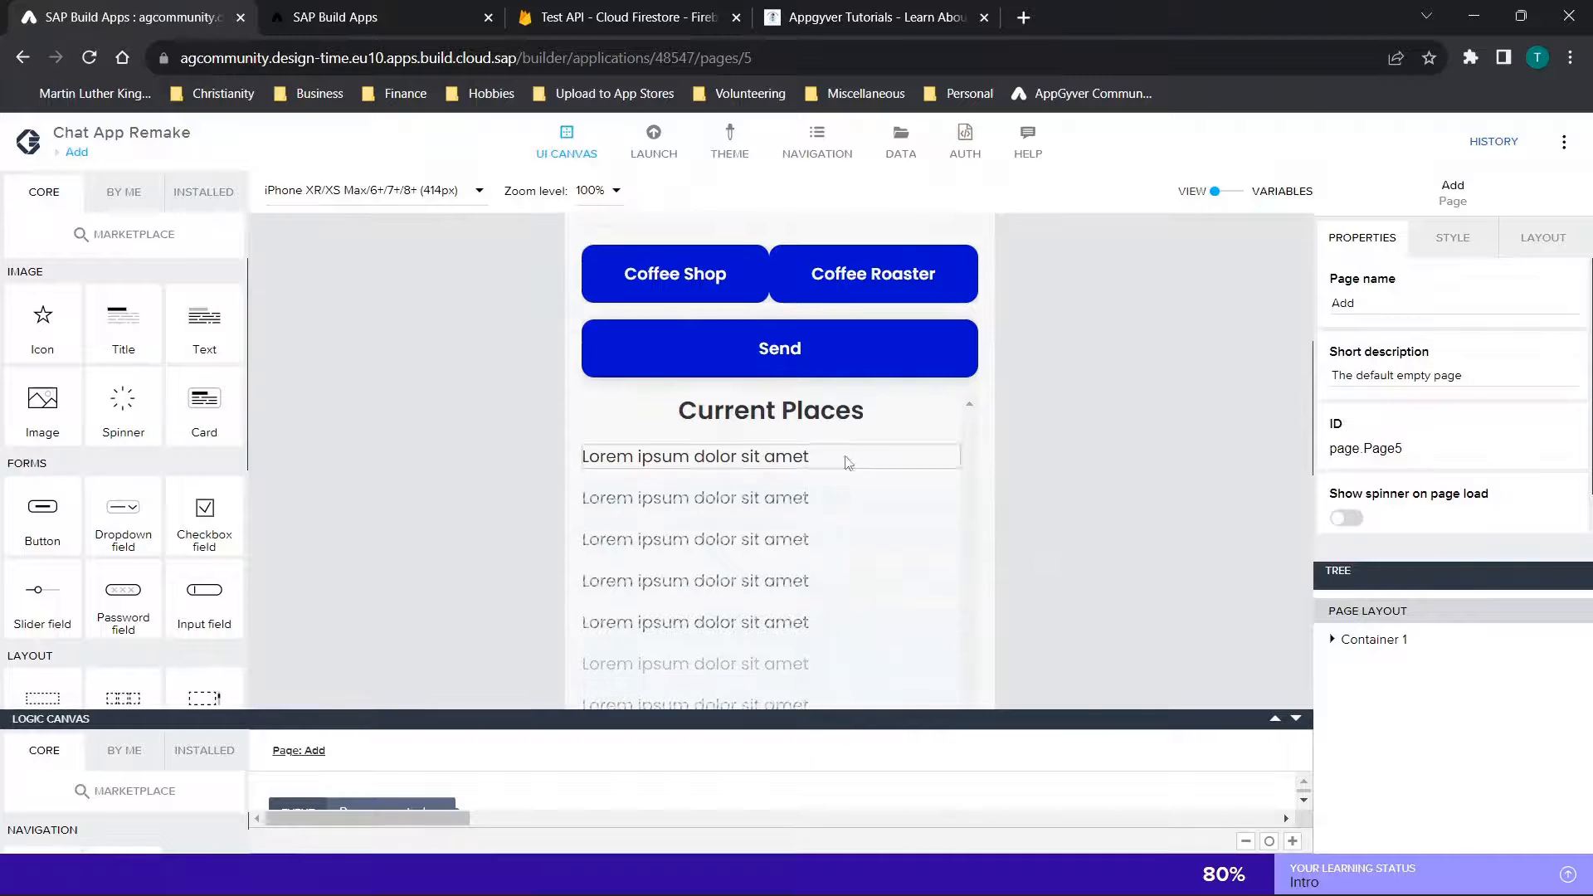
Expand Container 1, Container 3 and Scroll view 1 in the Add page's component tree
click(1332, 640)
scroll(1352, 708, down, 2)
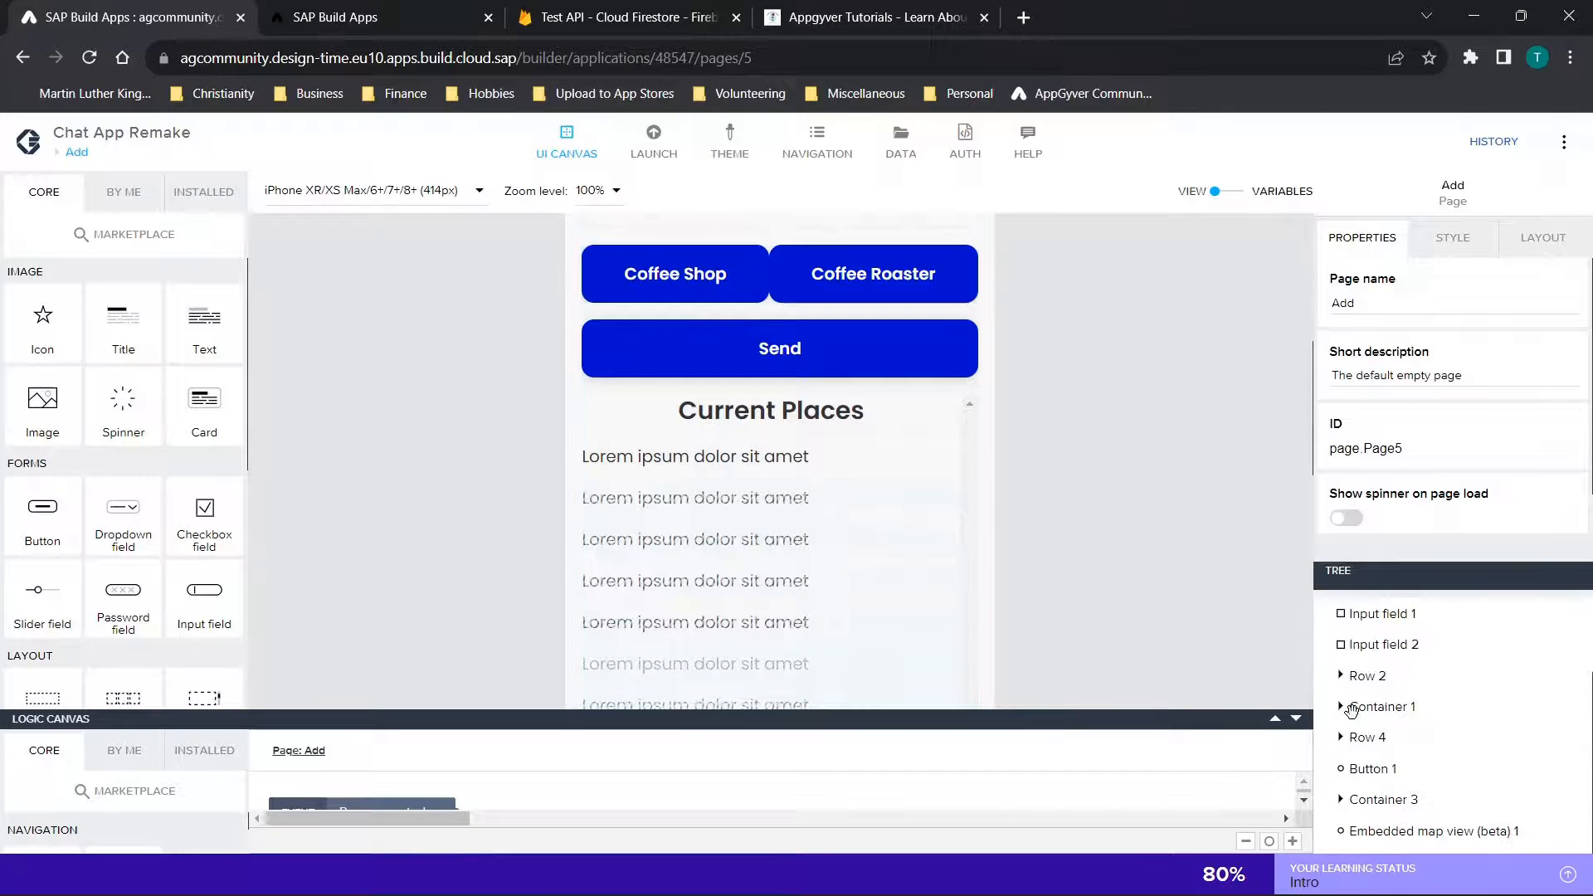
click(1342, 800)
scroll(1356, 776, down, 1)
click(1362, 800)
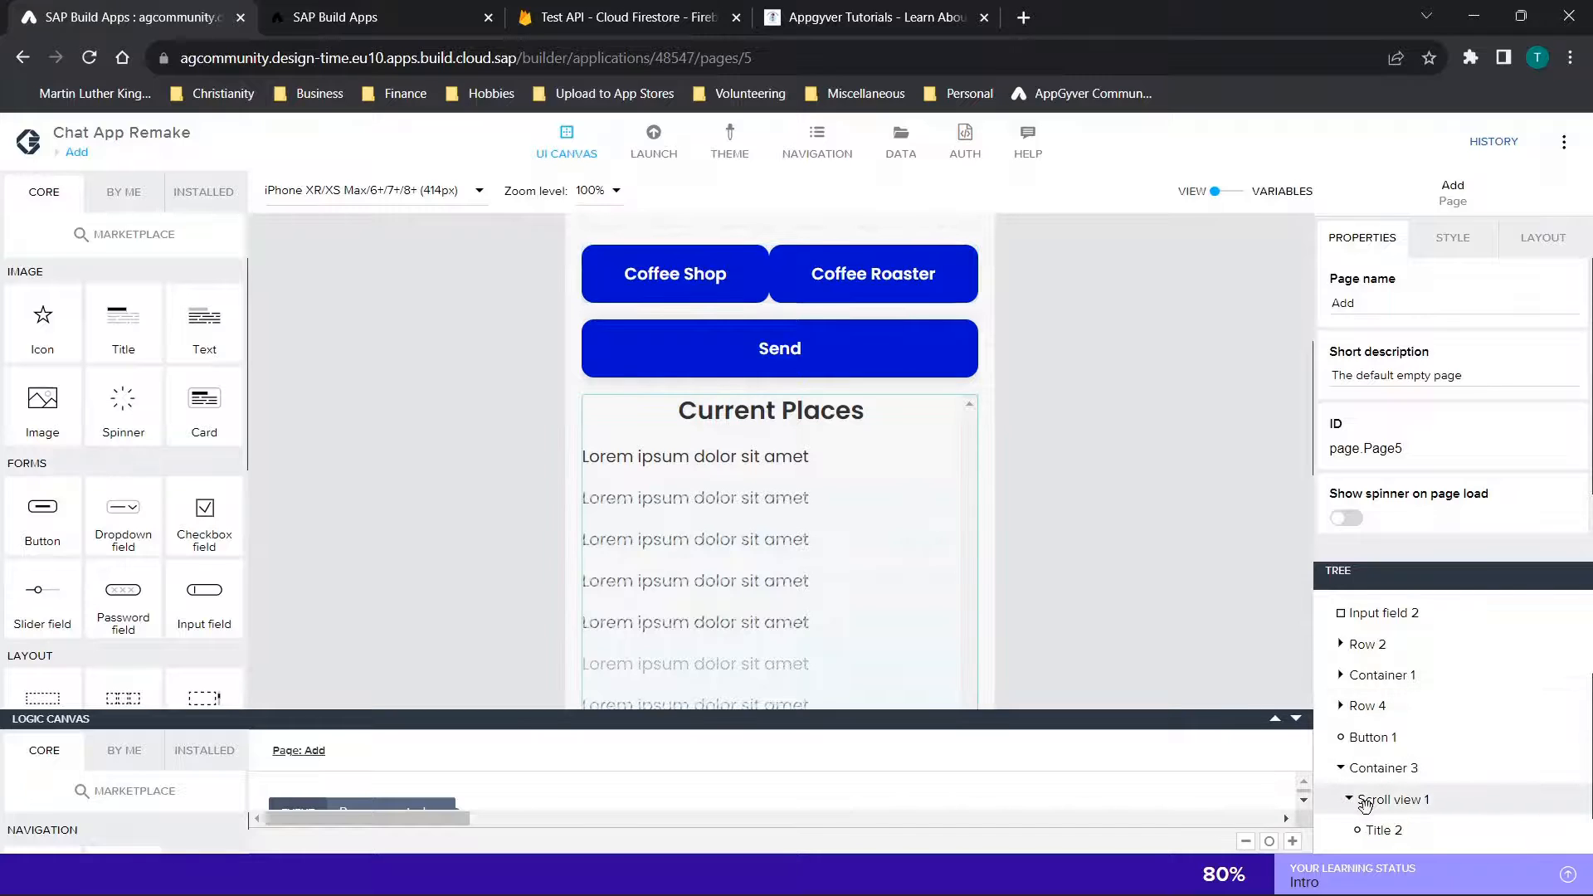
scroll(1365, 803, down, 2)
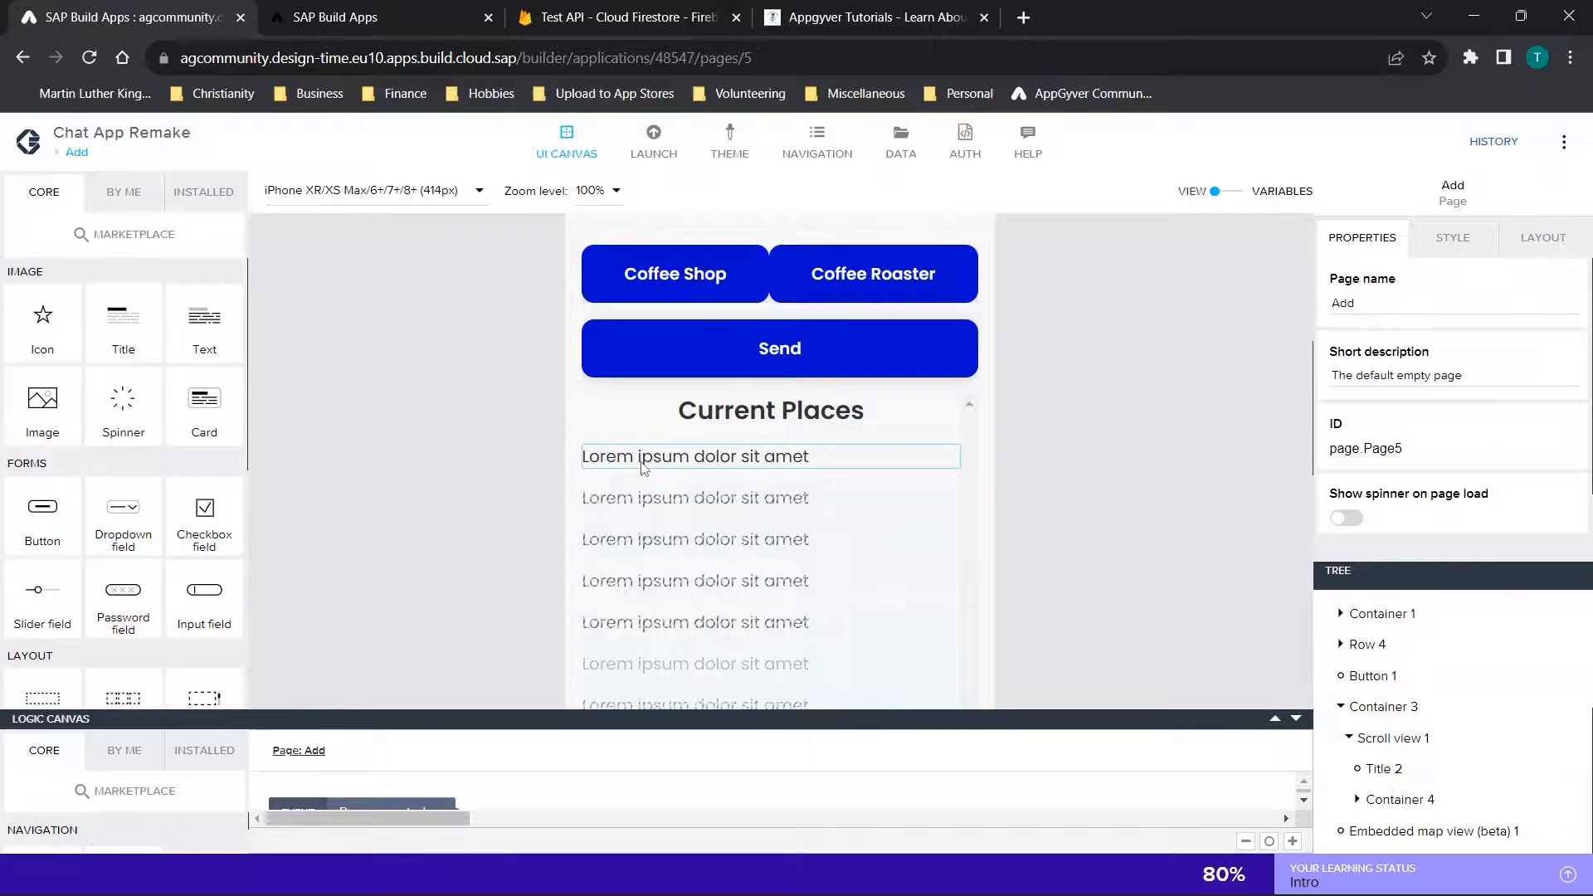
Check the location collection in Firestore and return to the Add page's Send button and Current Places list in SAP Build Apps
click(694, 10)
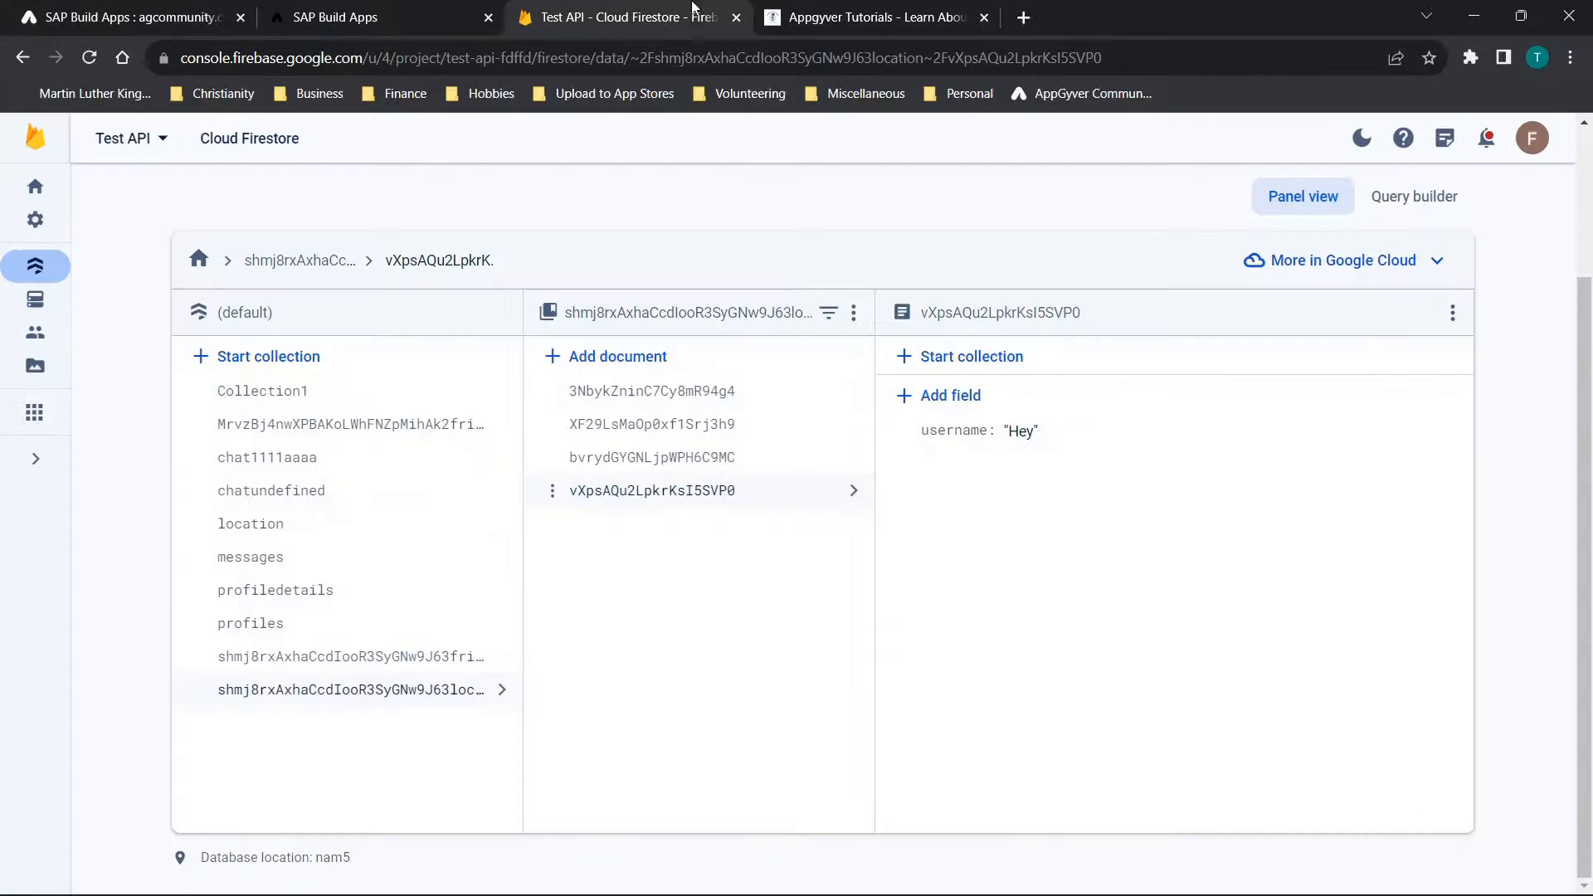
click(267, 538)
click(101, 8)
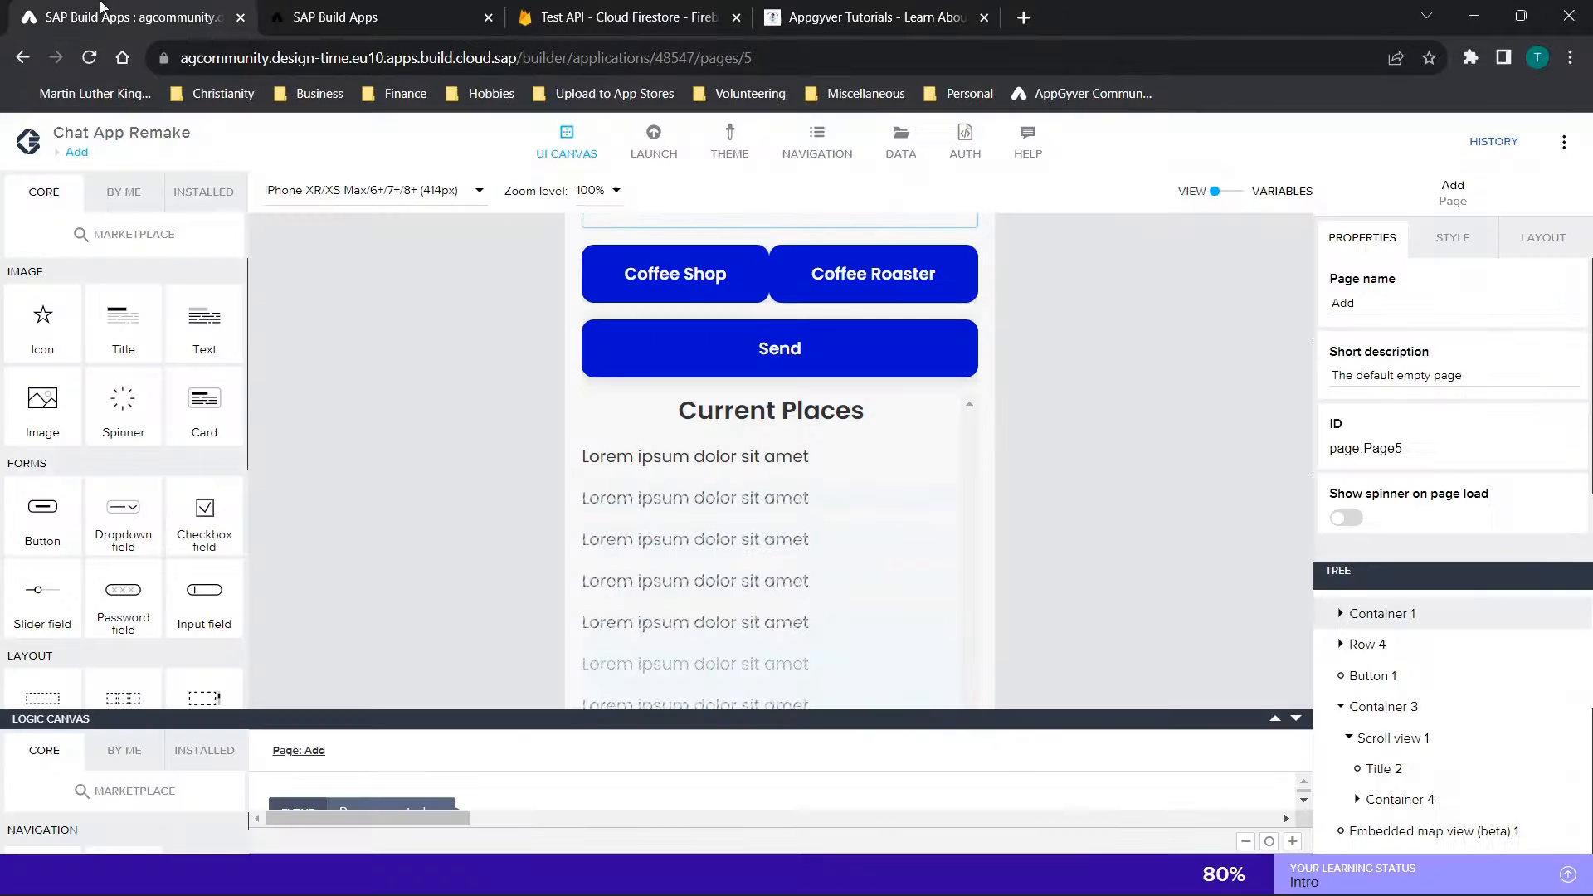
scroll(747, 465, up, 3)
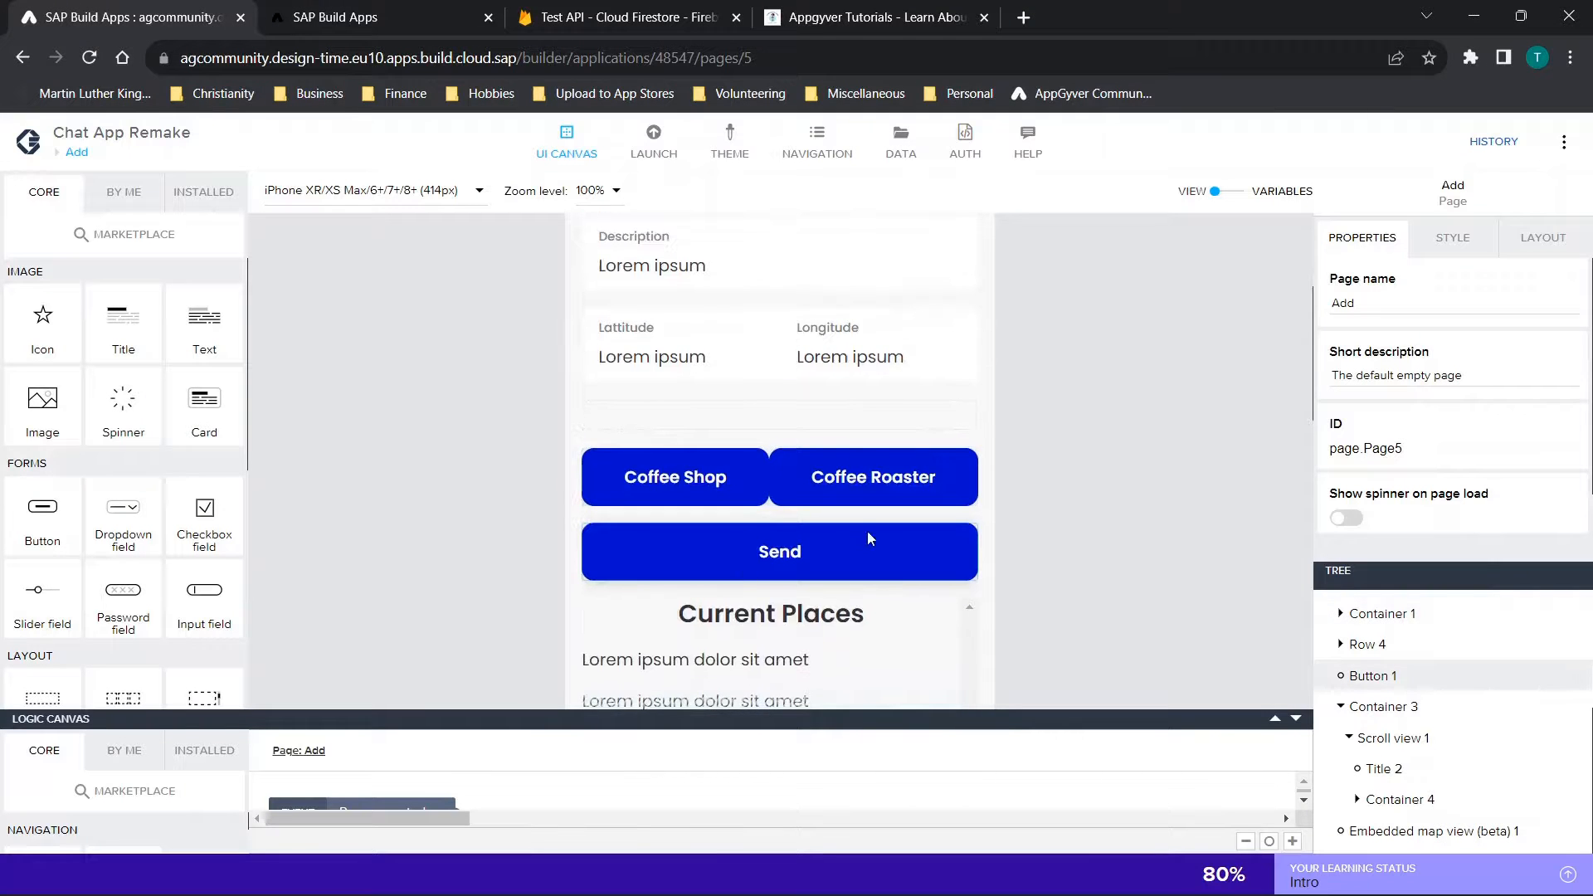
scroll(870, 540, down, 4)
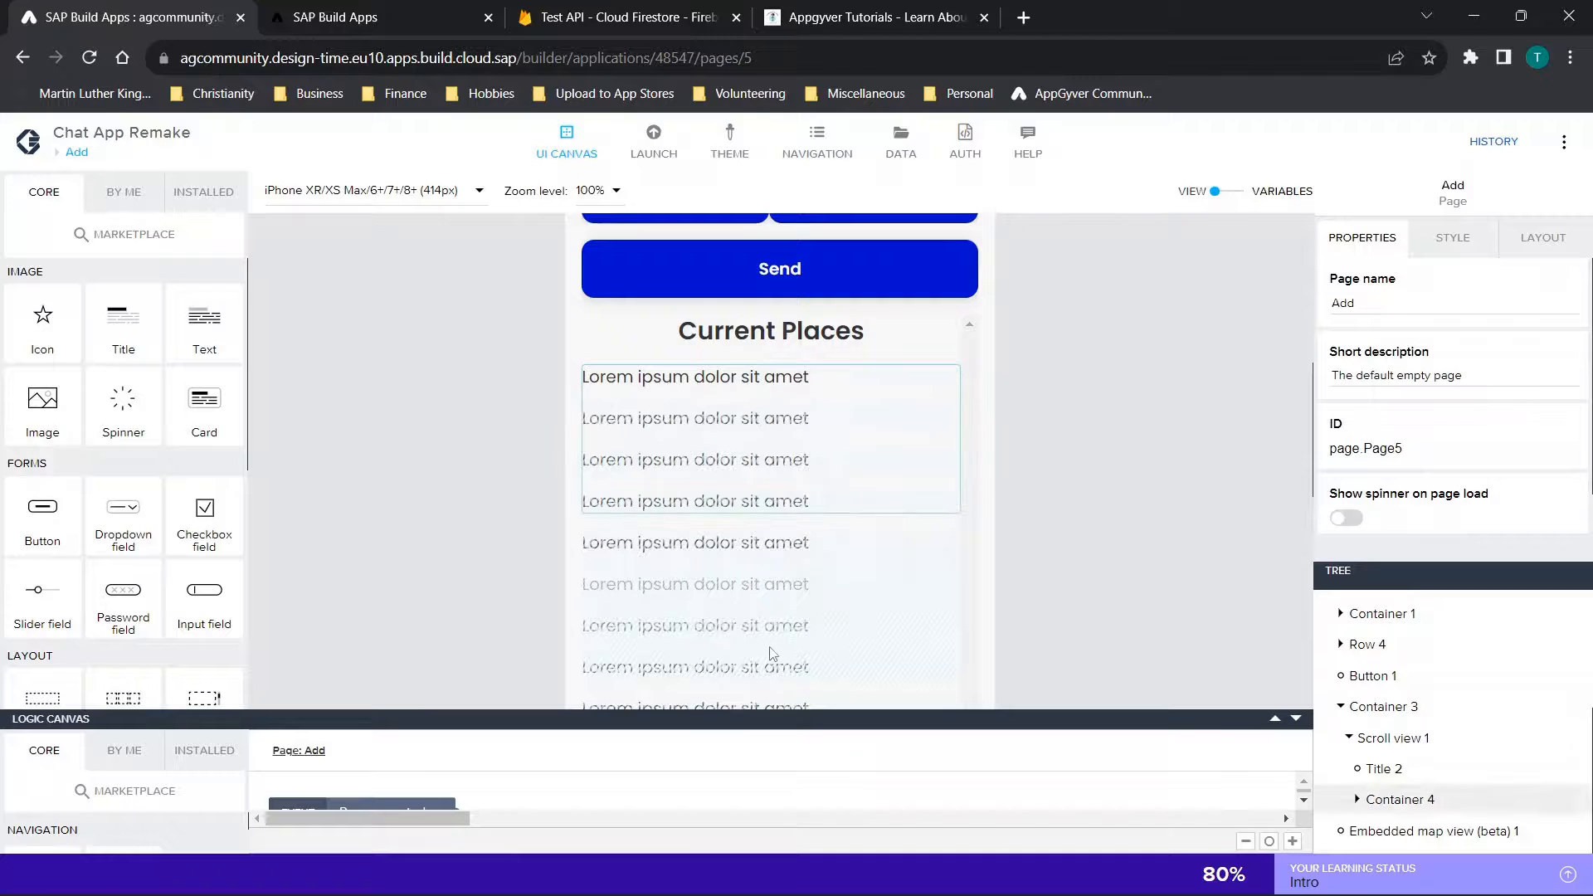
Open the Find Places page and review its location name field, Add button and Favorites list
click(73, 155)
click(528, 403)
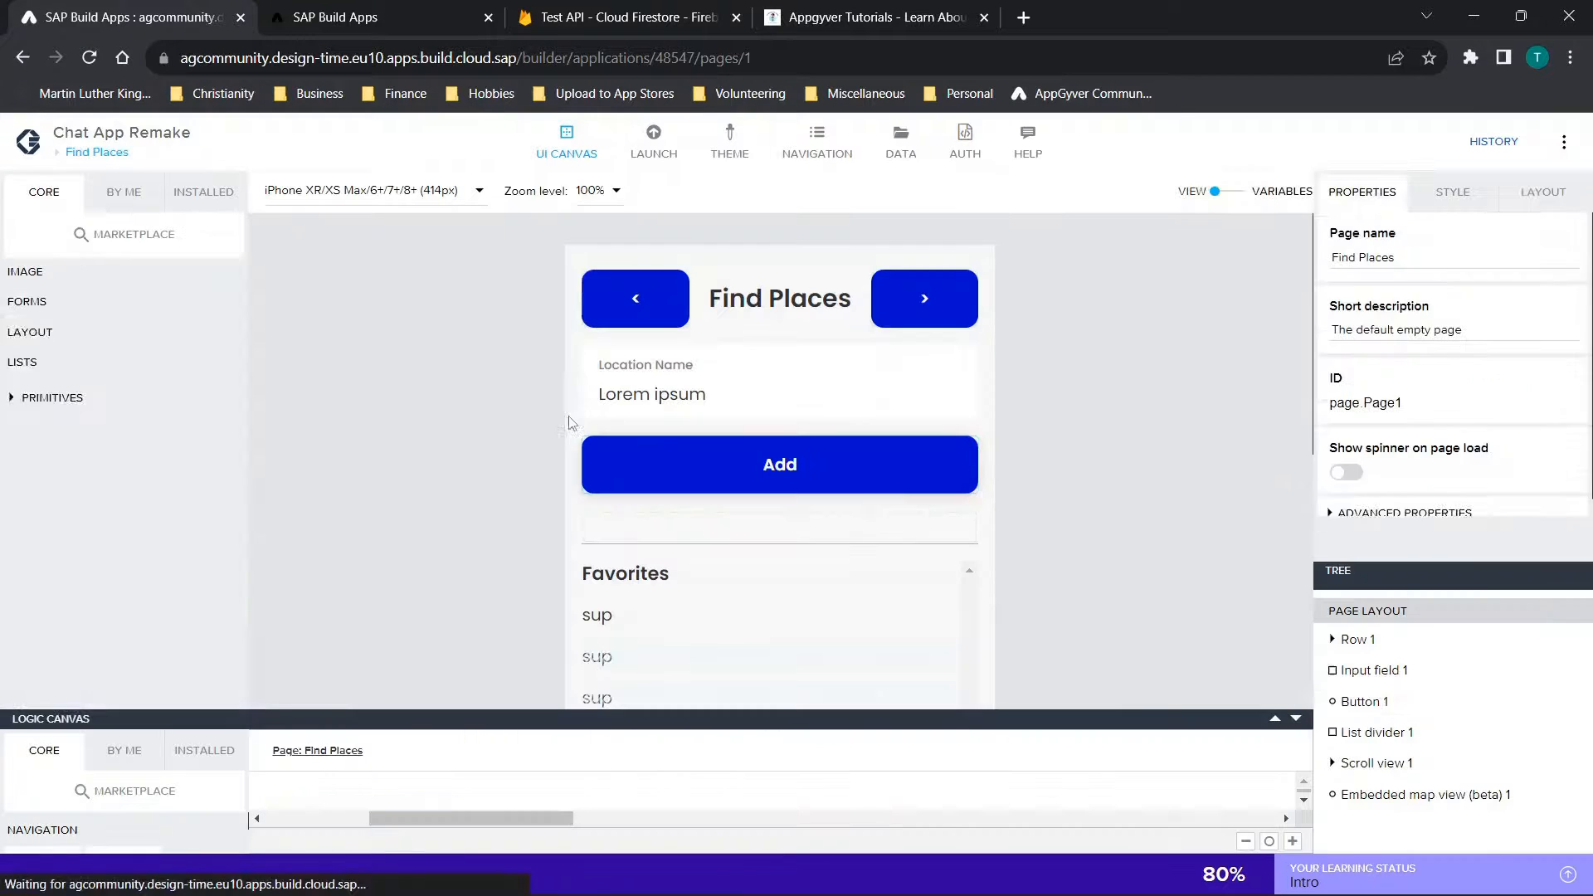
scroll(769, 466, down, 1)
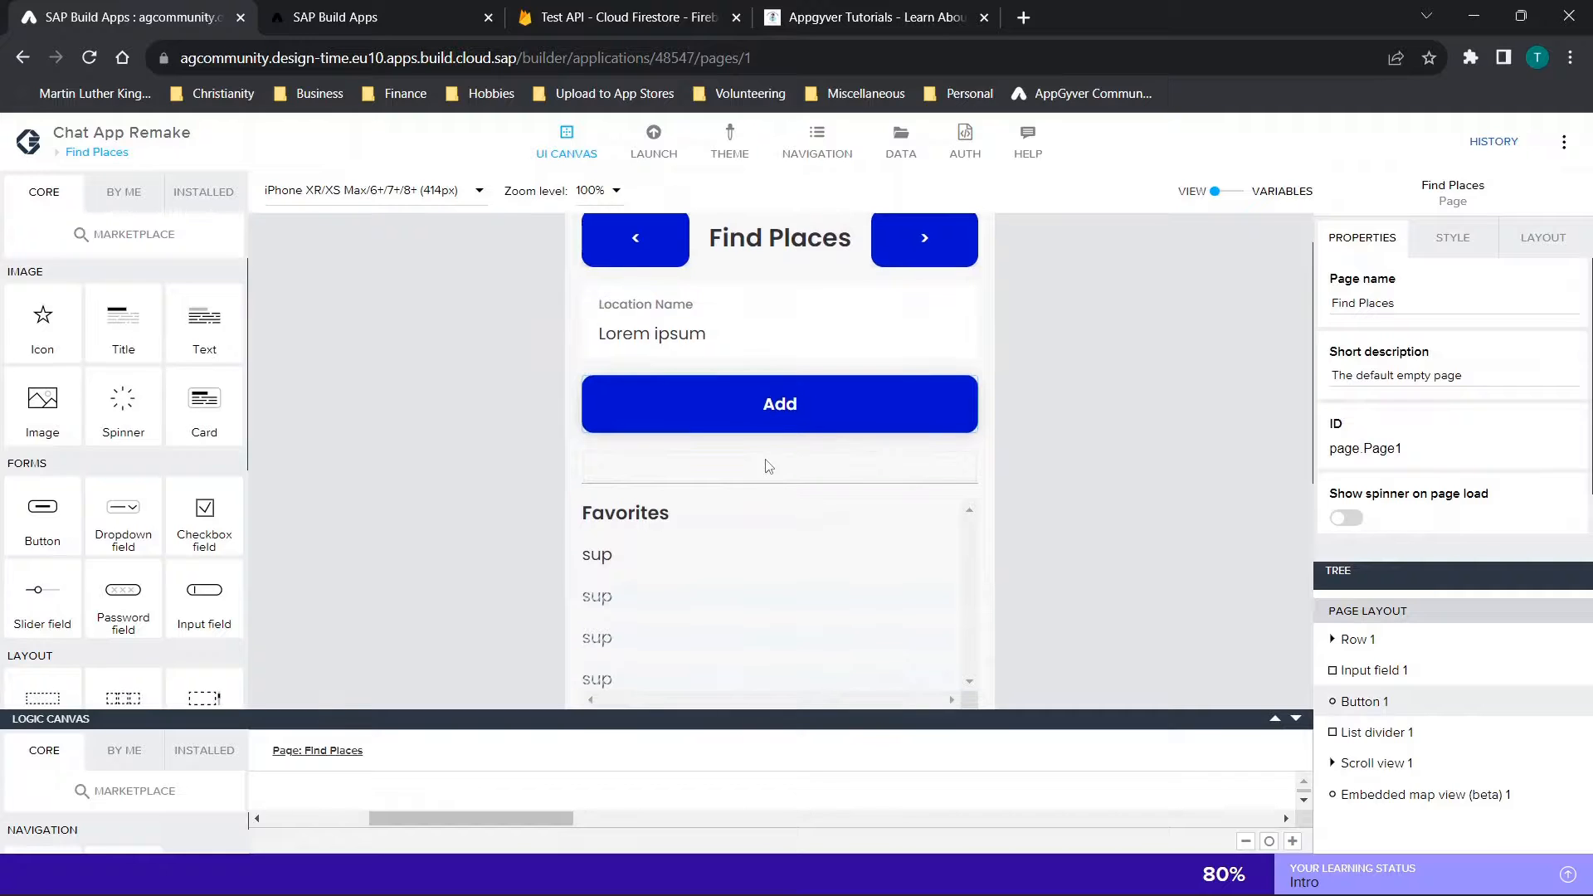
Reopen the Add page and display the Send button's logic in an enlarged logic canvas
click(70, 162)
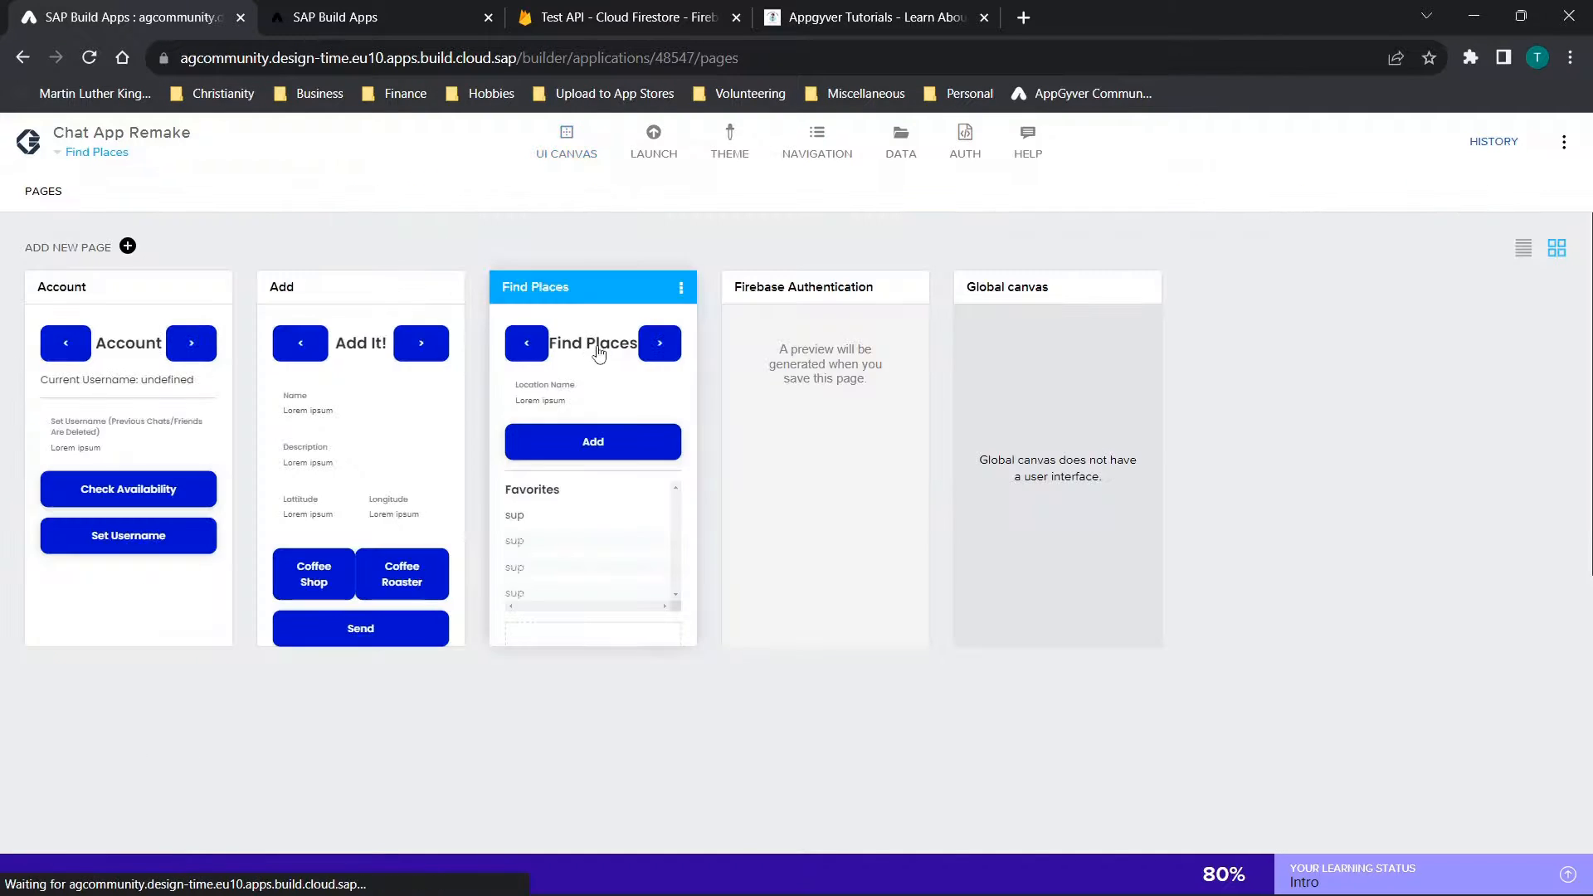
click(300, 502)
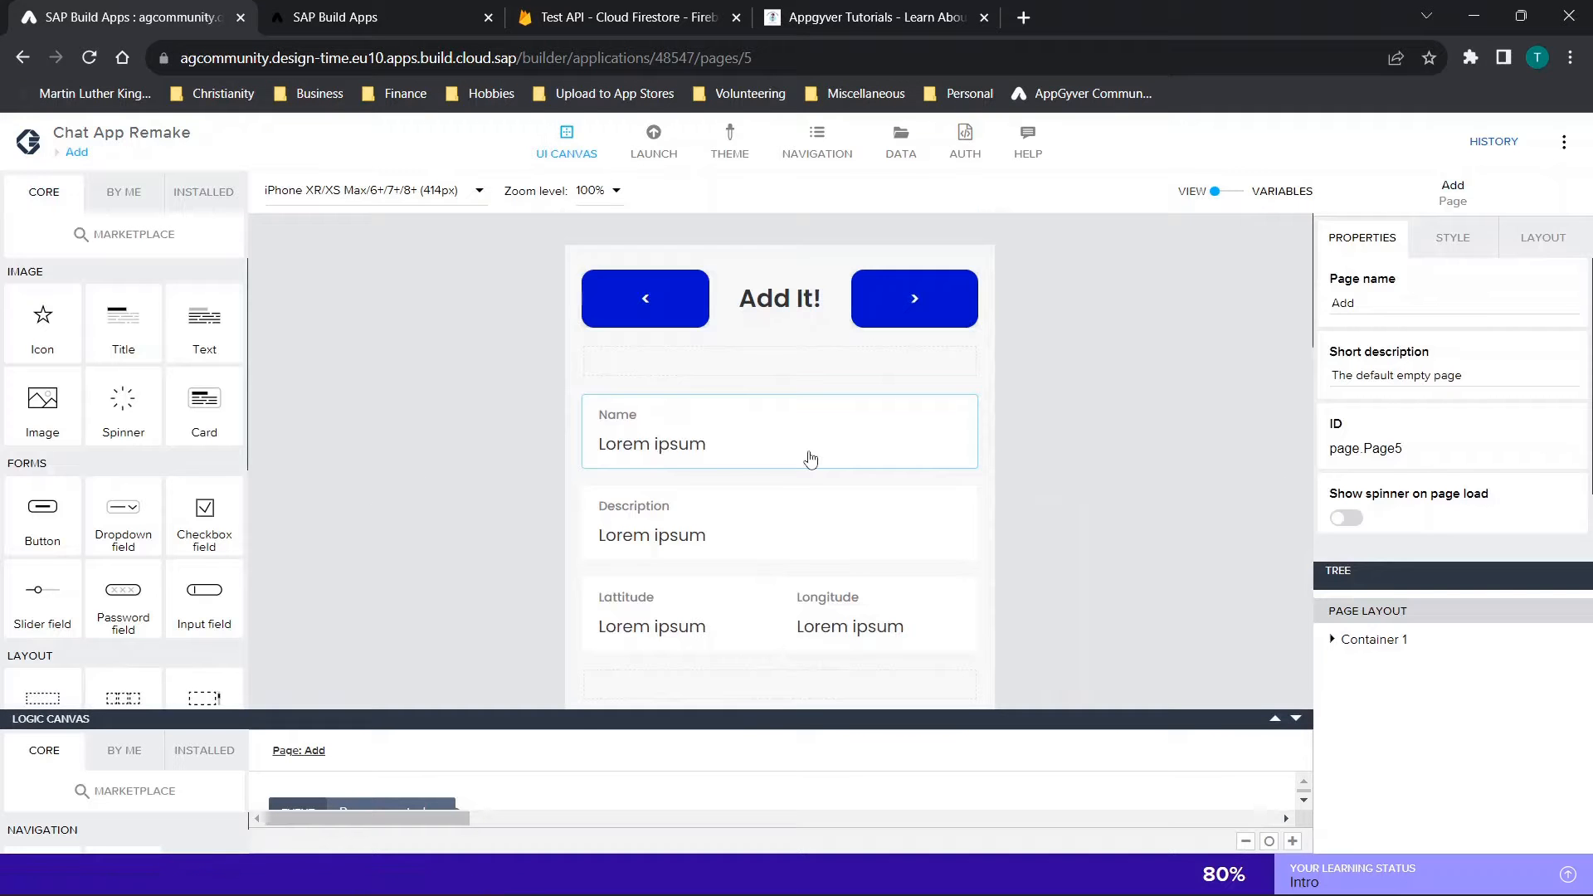
scroll(809, 457, down, 5)
scroll(811, 458, up, 2)
click(839, 350)
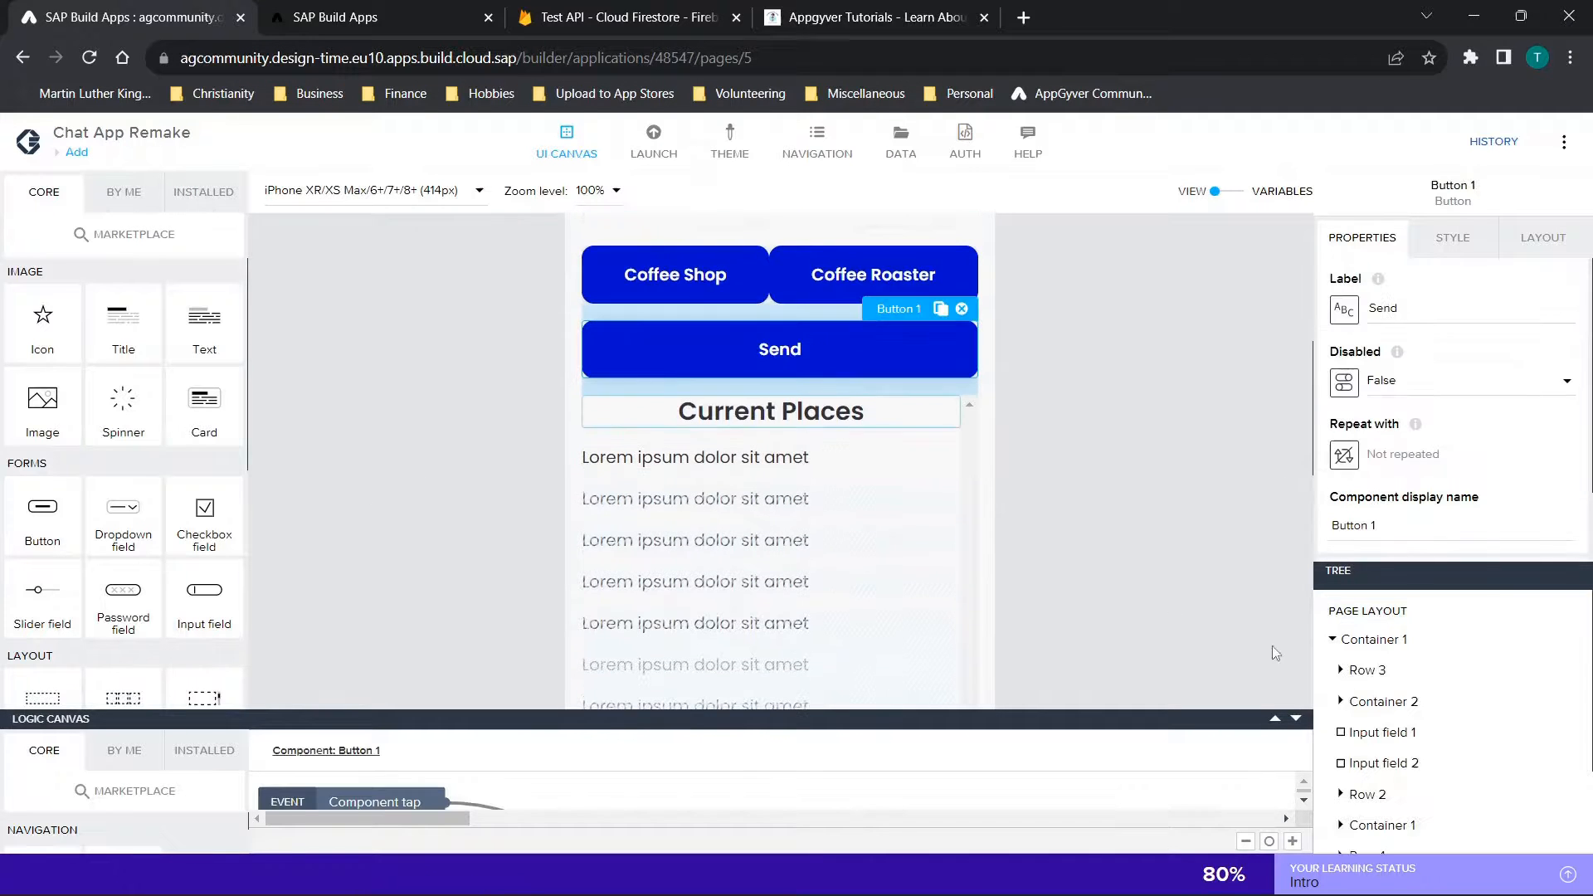
click(1263, 692)
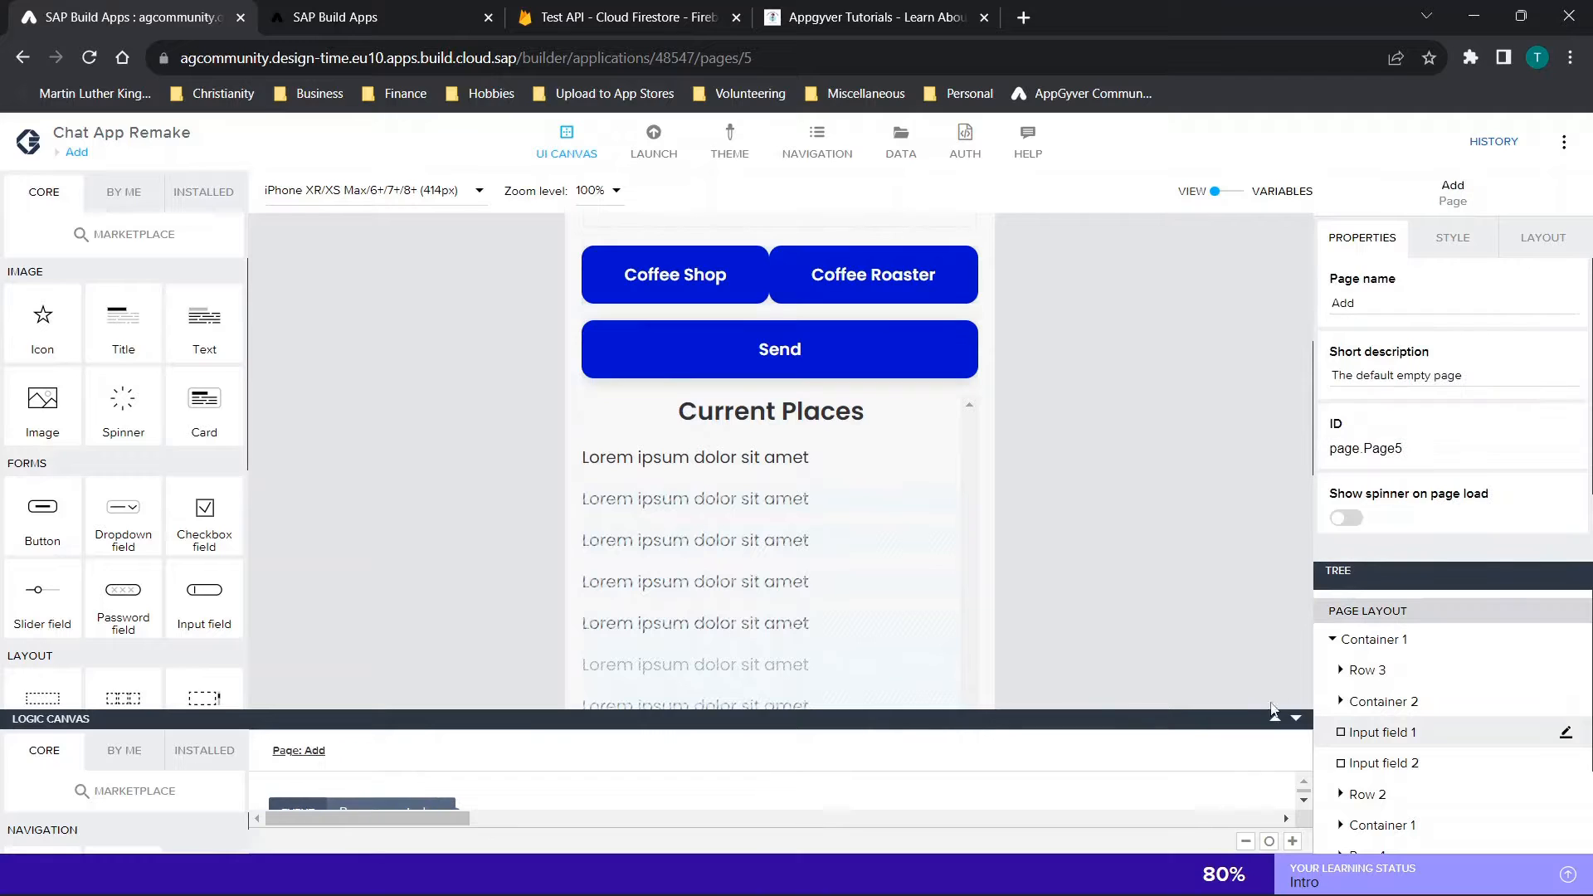
click(1275, 720)
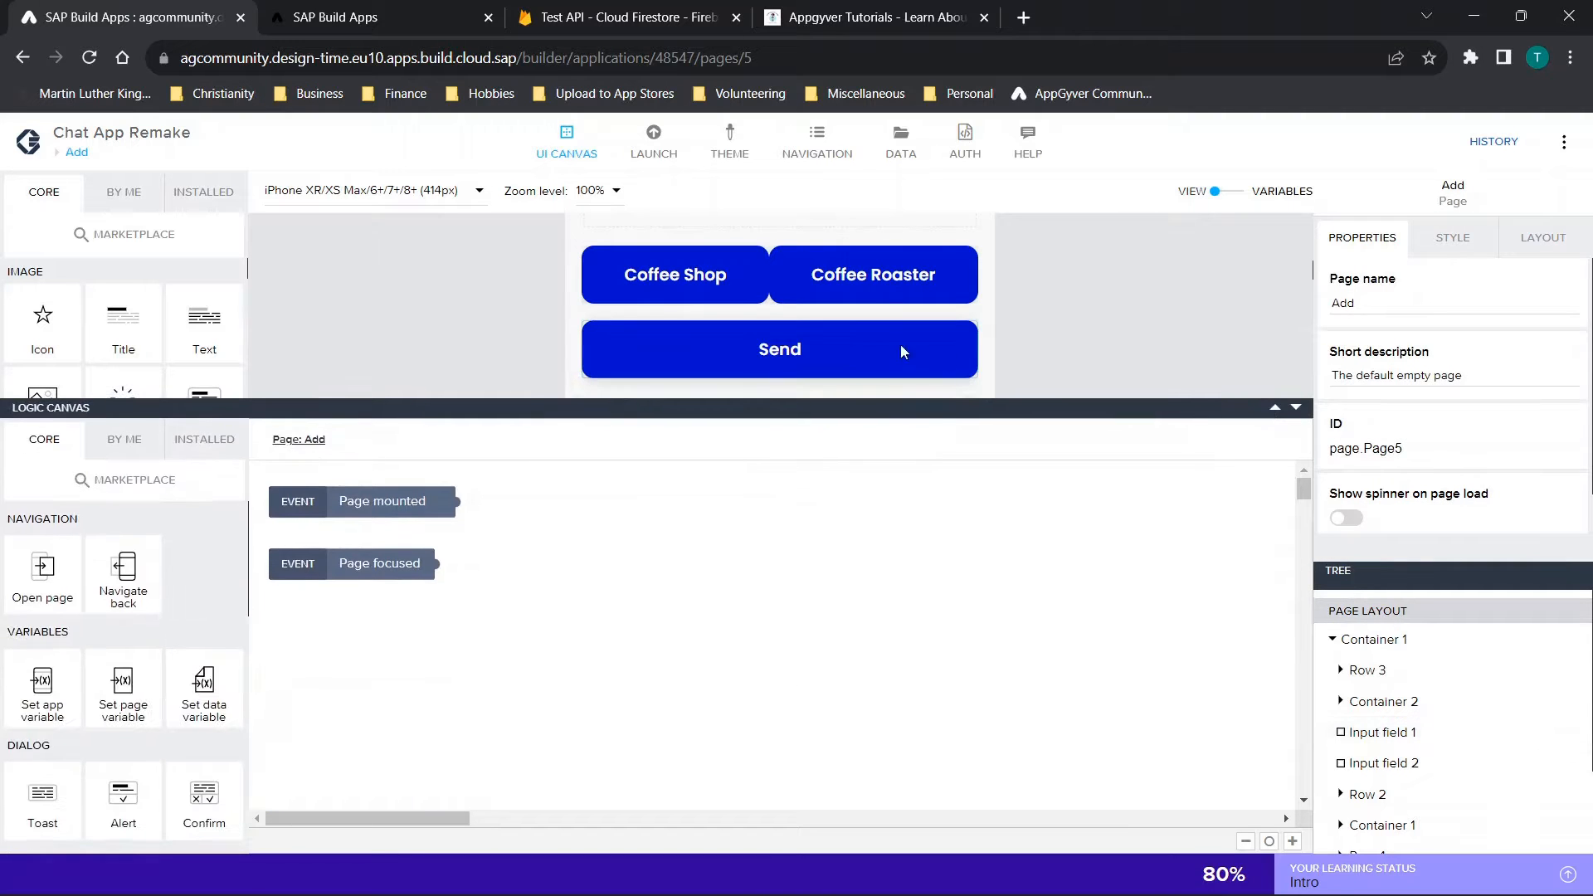
click(887, 337)
Examine the URL formula of the Send button's HTTP request, including pageVars.Name as document ID, and close it without saving
click(686, 545)
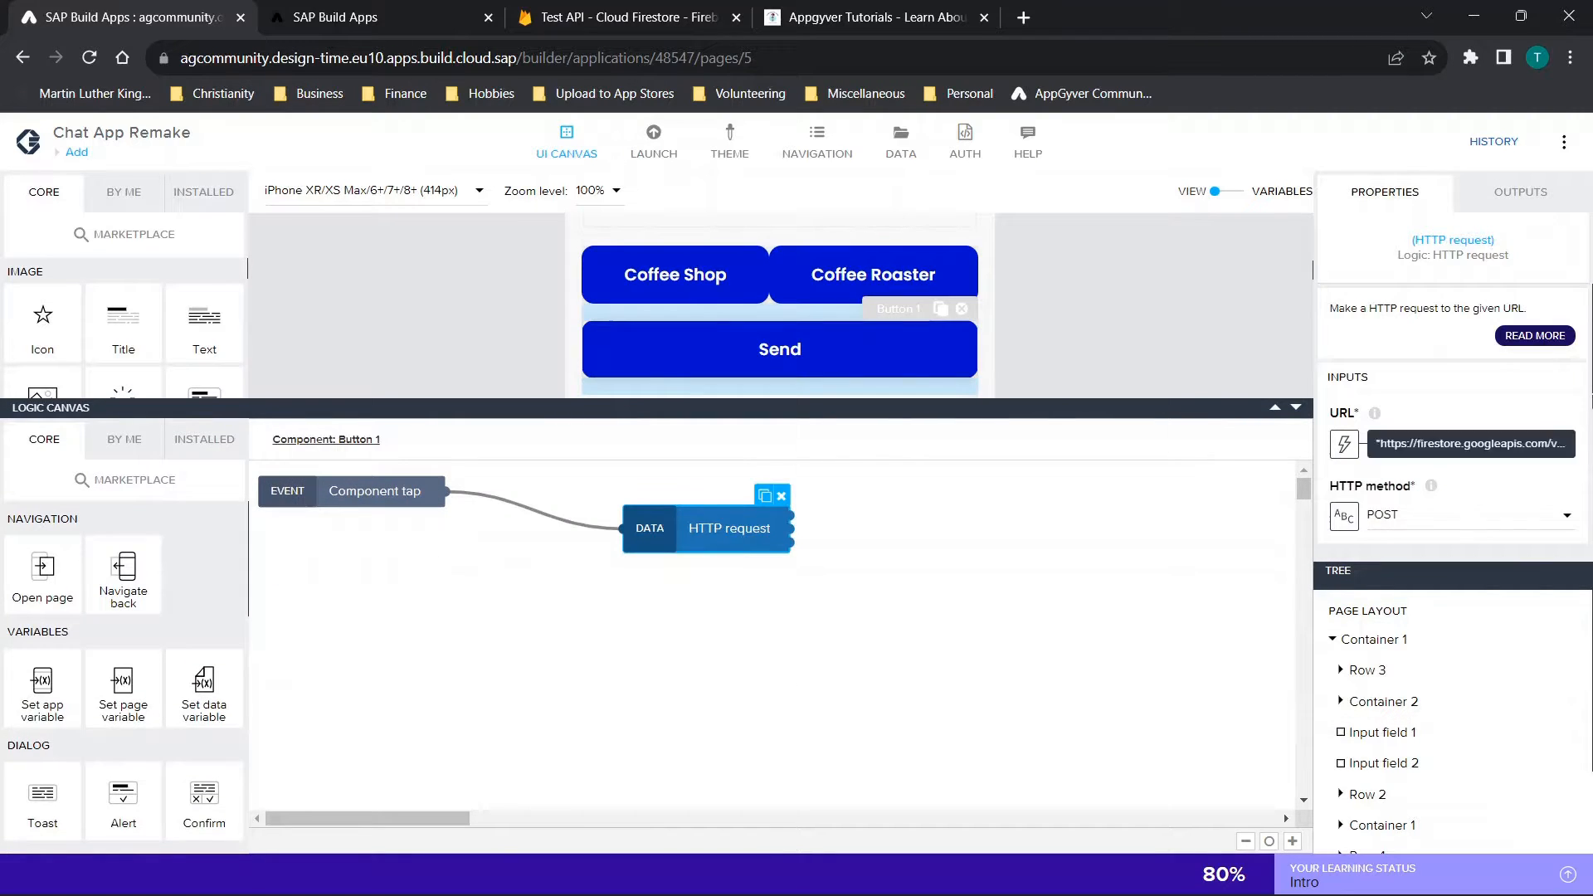
click(1475, 445)
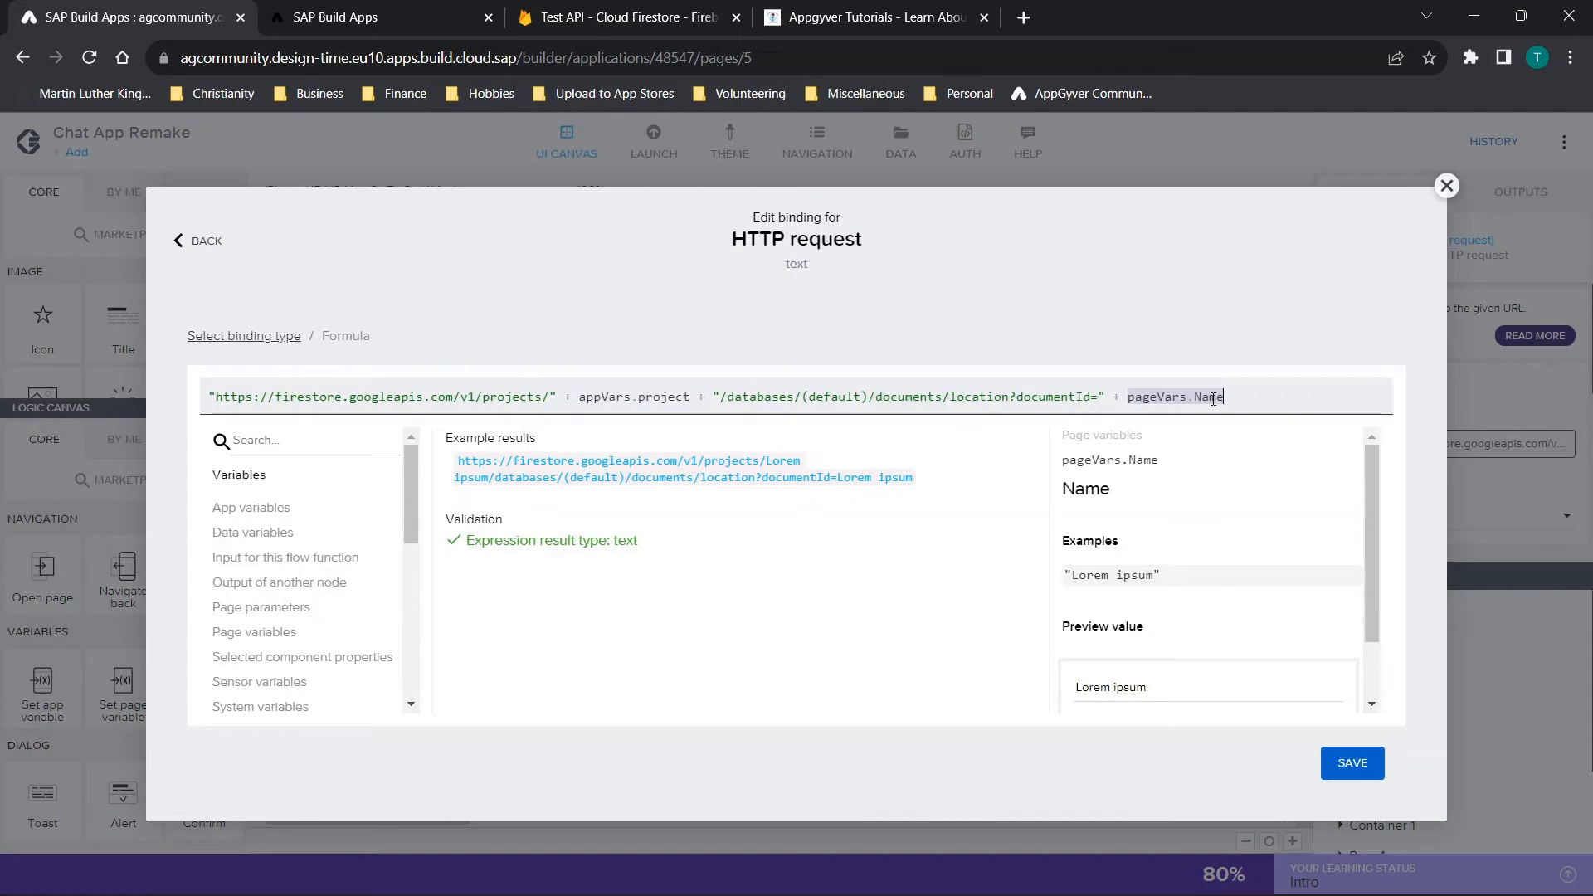
click(1447, 186)
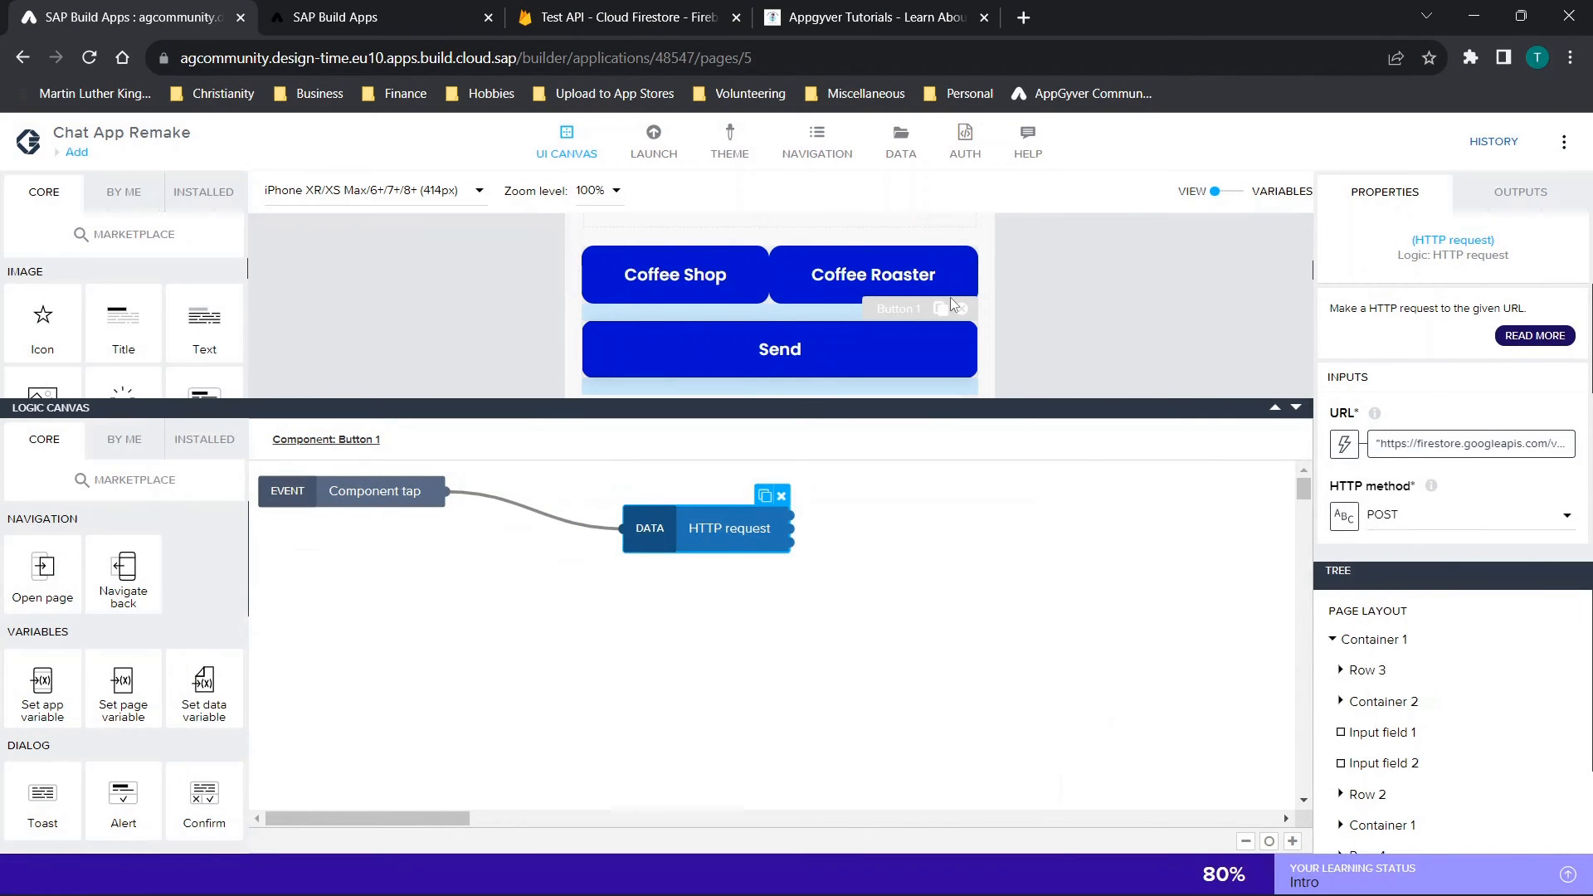